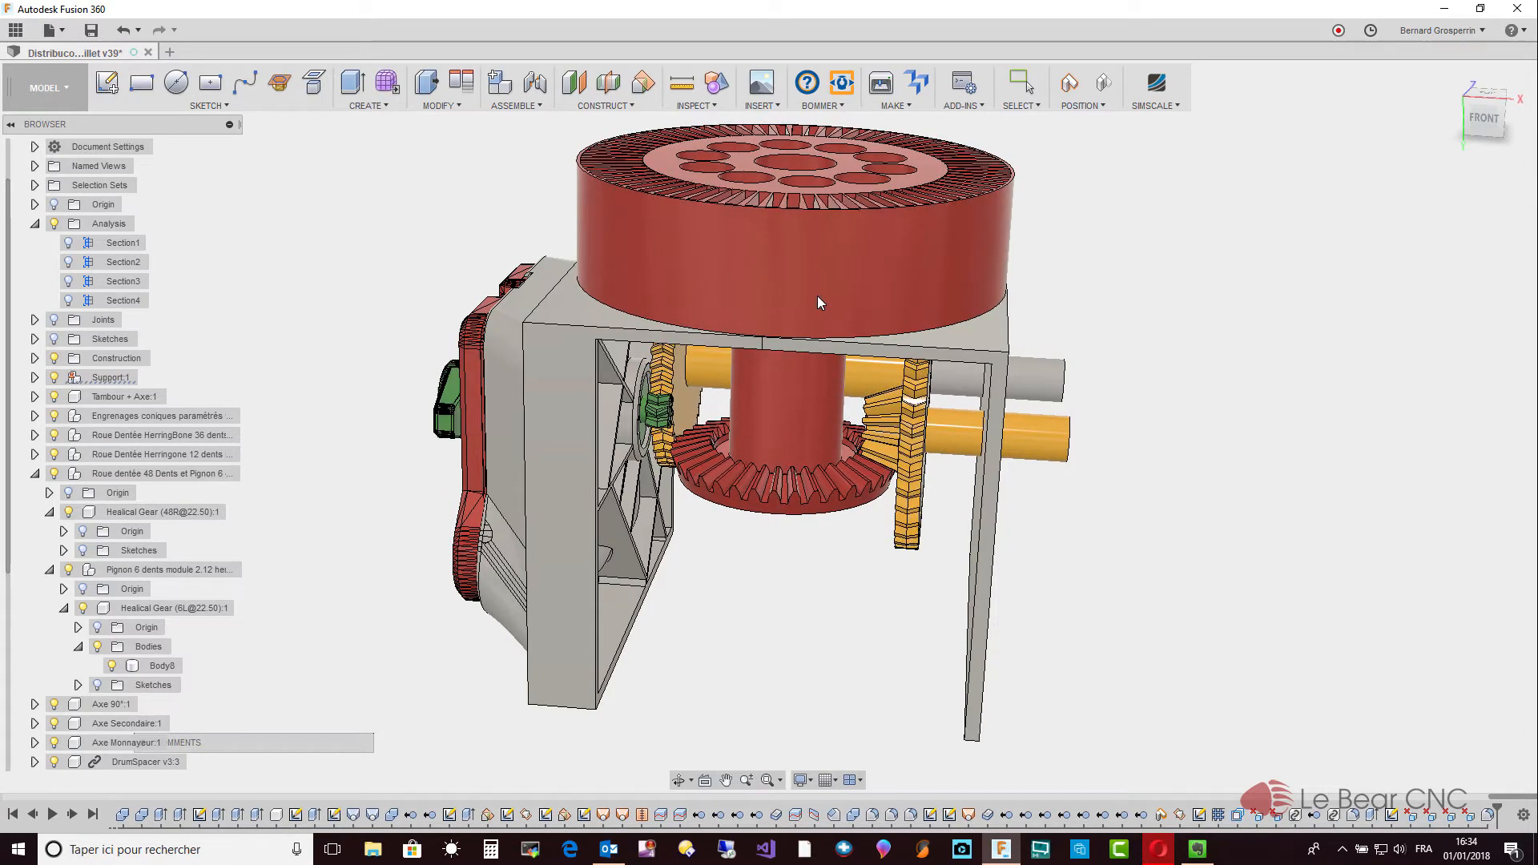
Isolate the component "Roue dentée 48 Dents et Pignon 6 dents assemblés" in the assembly.
key("Escape")
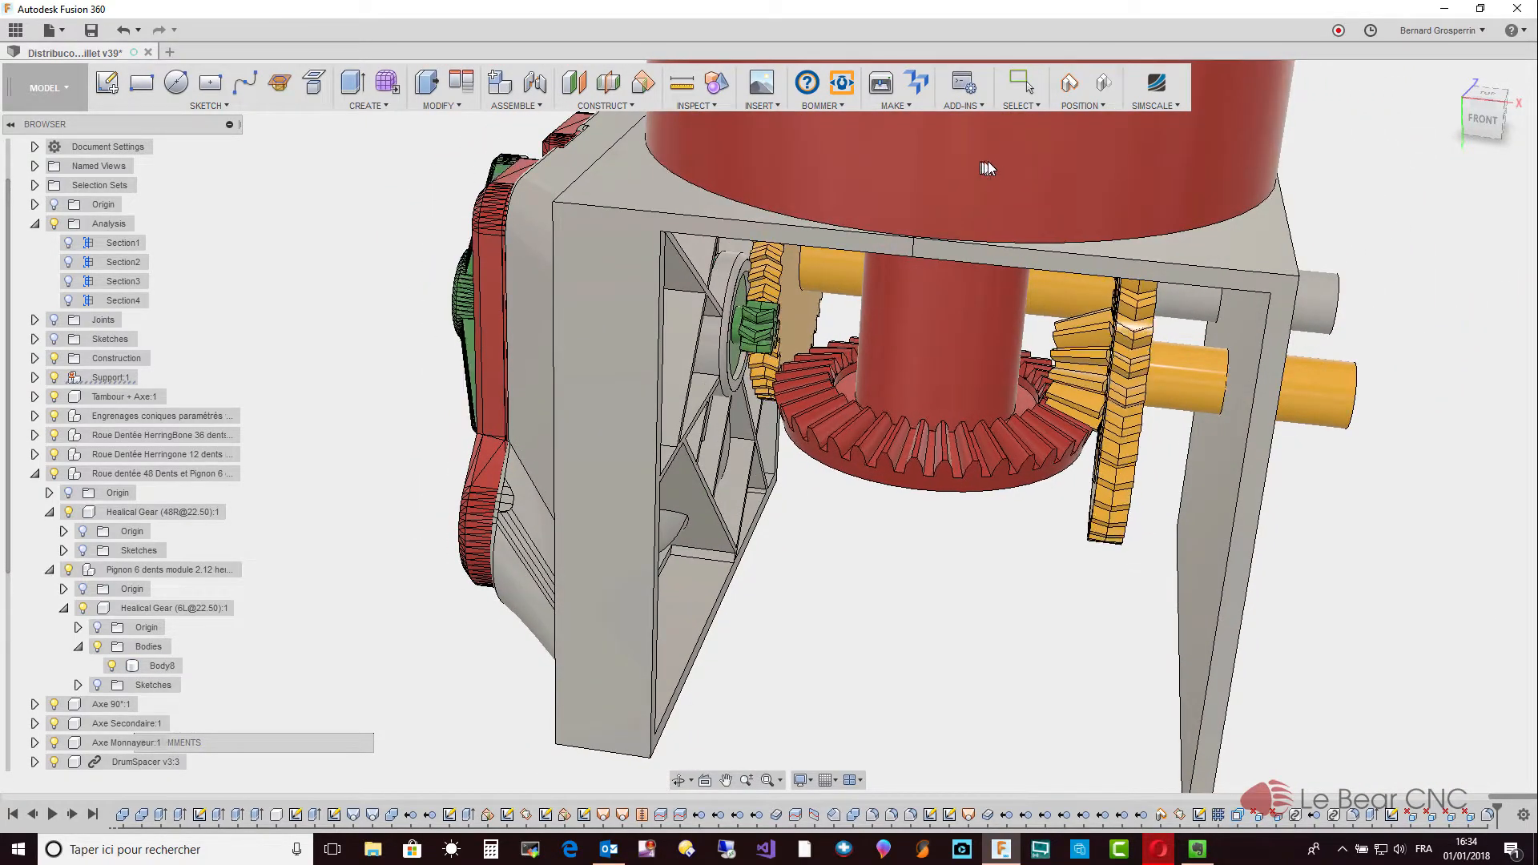
key("Escape")
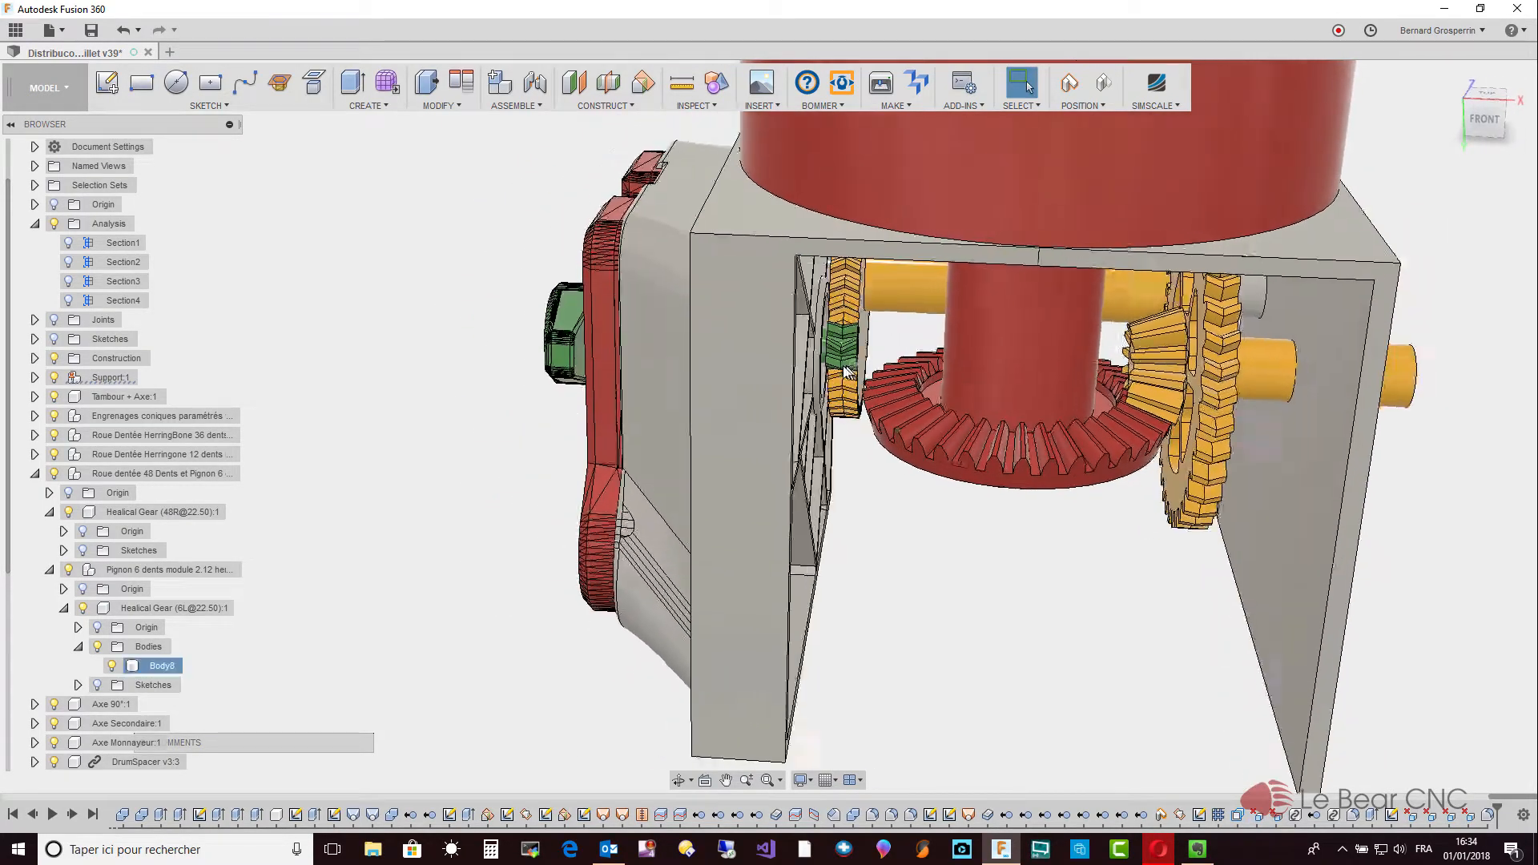
left_click(435, 502)
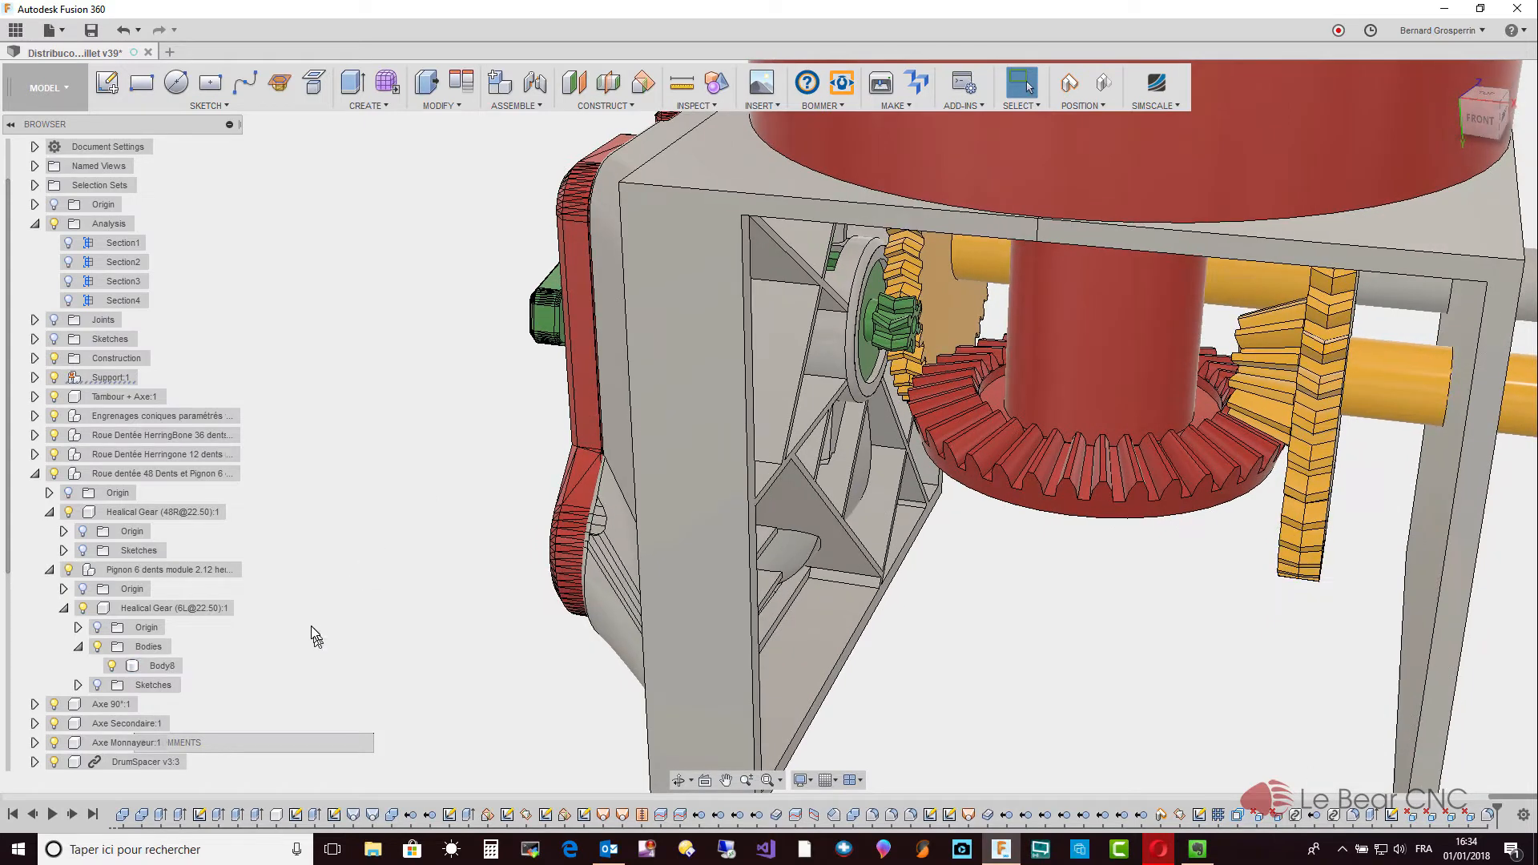
left_click(201, 476)
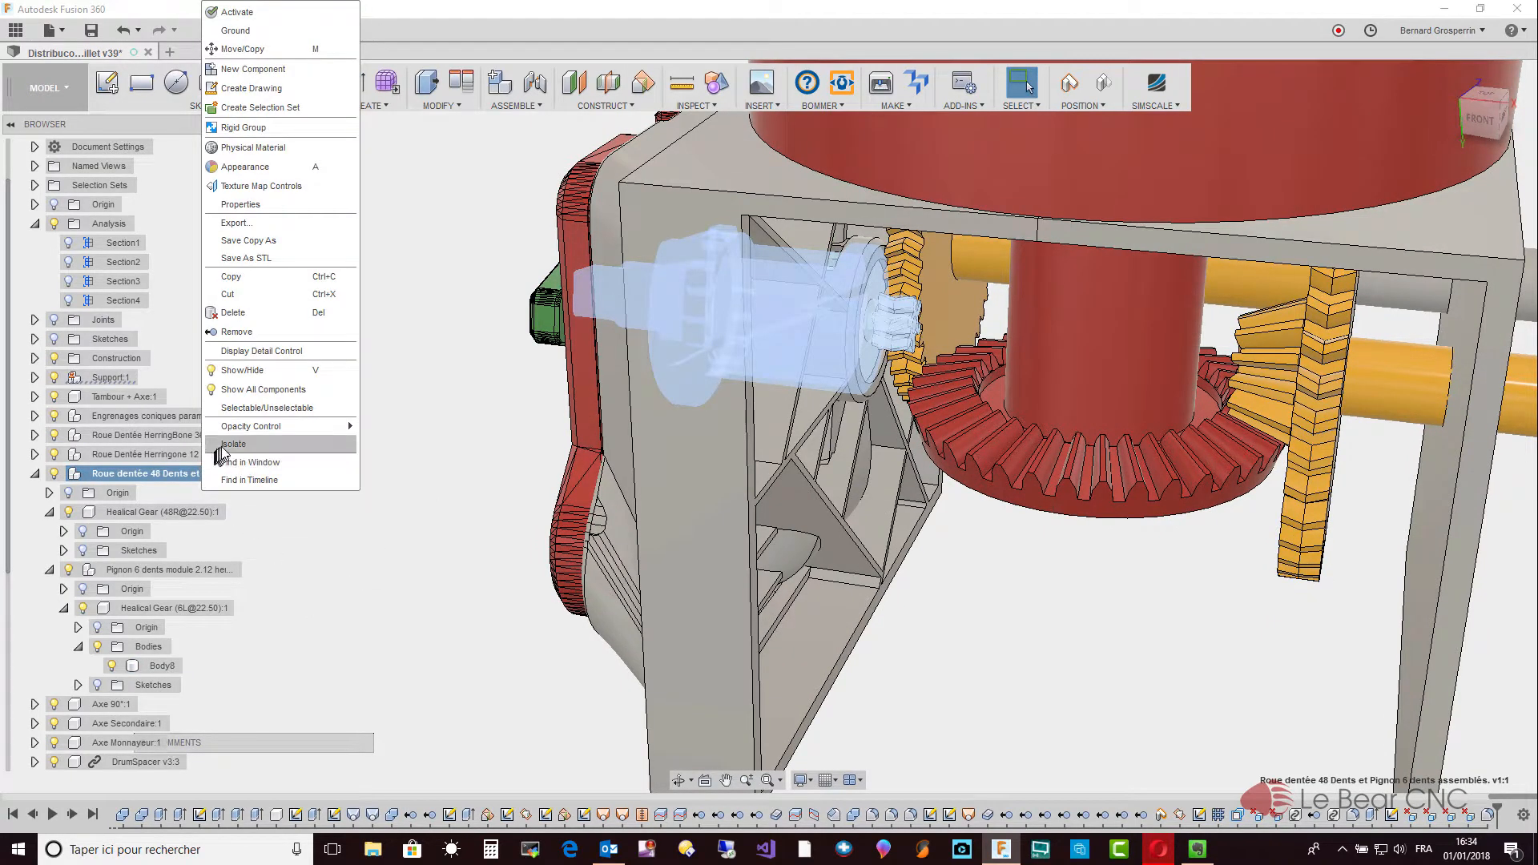
left_click(223, 445)
left_click(570, 481)
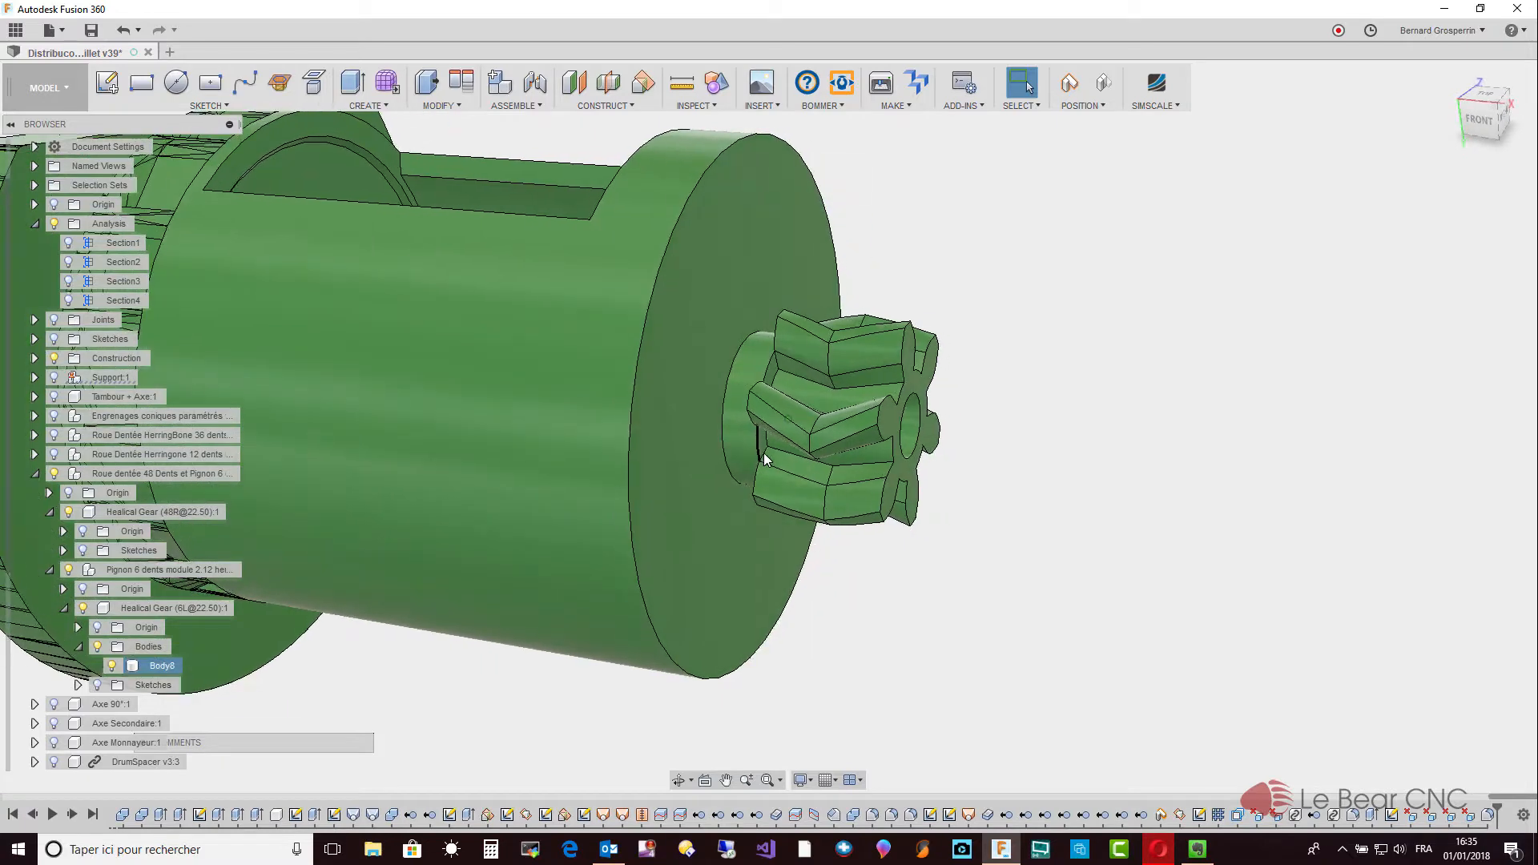
left_click(747, 449)
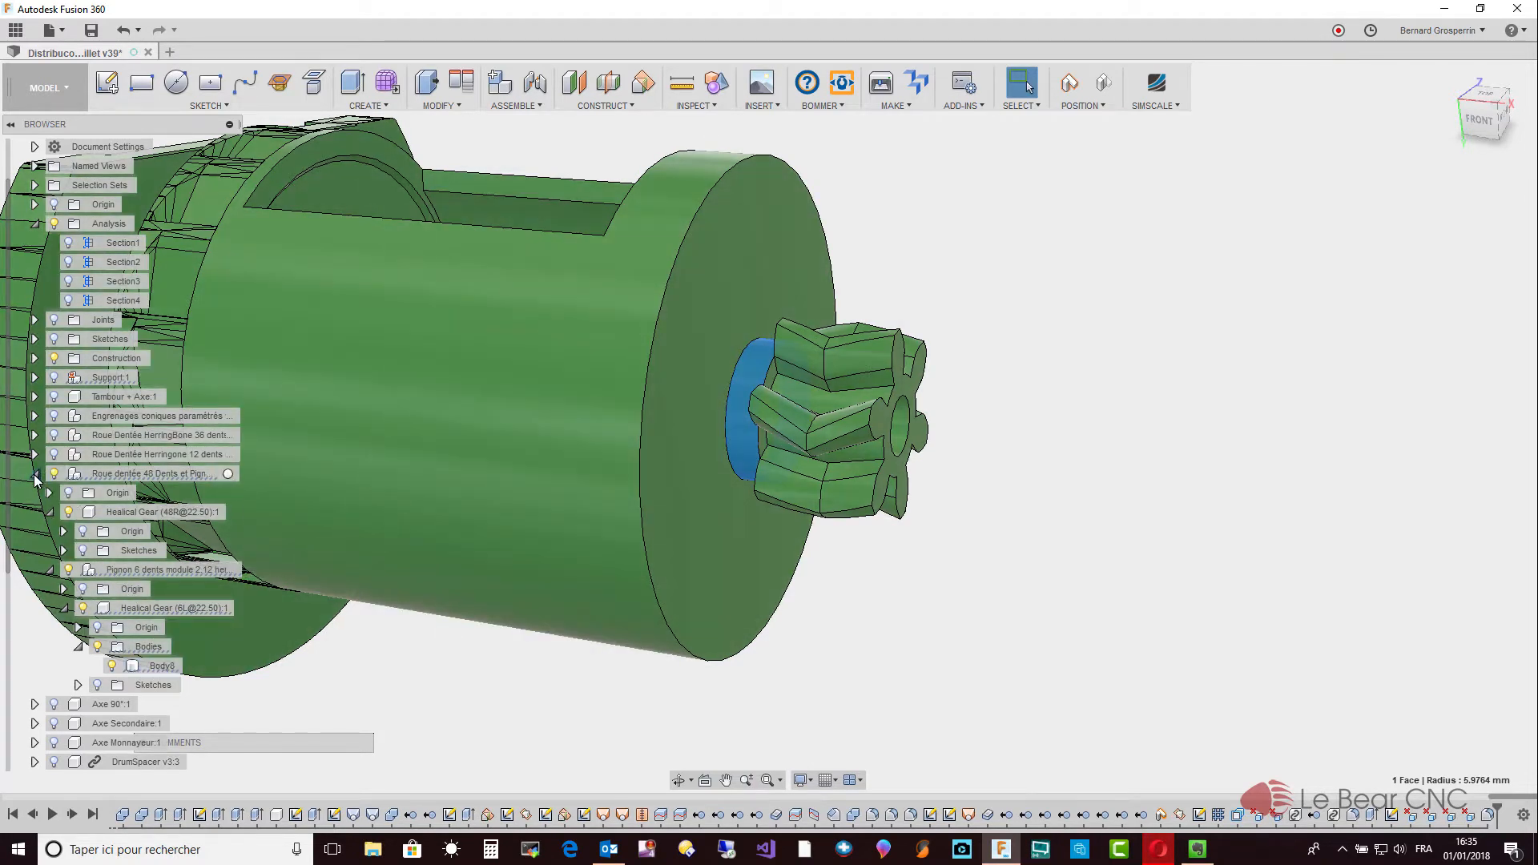
left_click(145, 653)
right_click(145, 655)
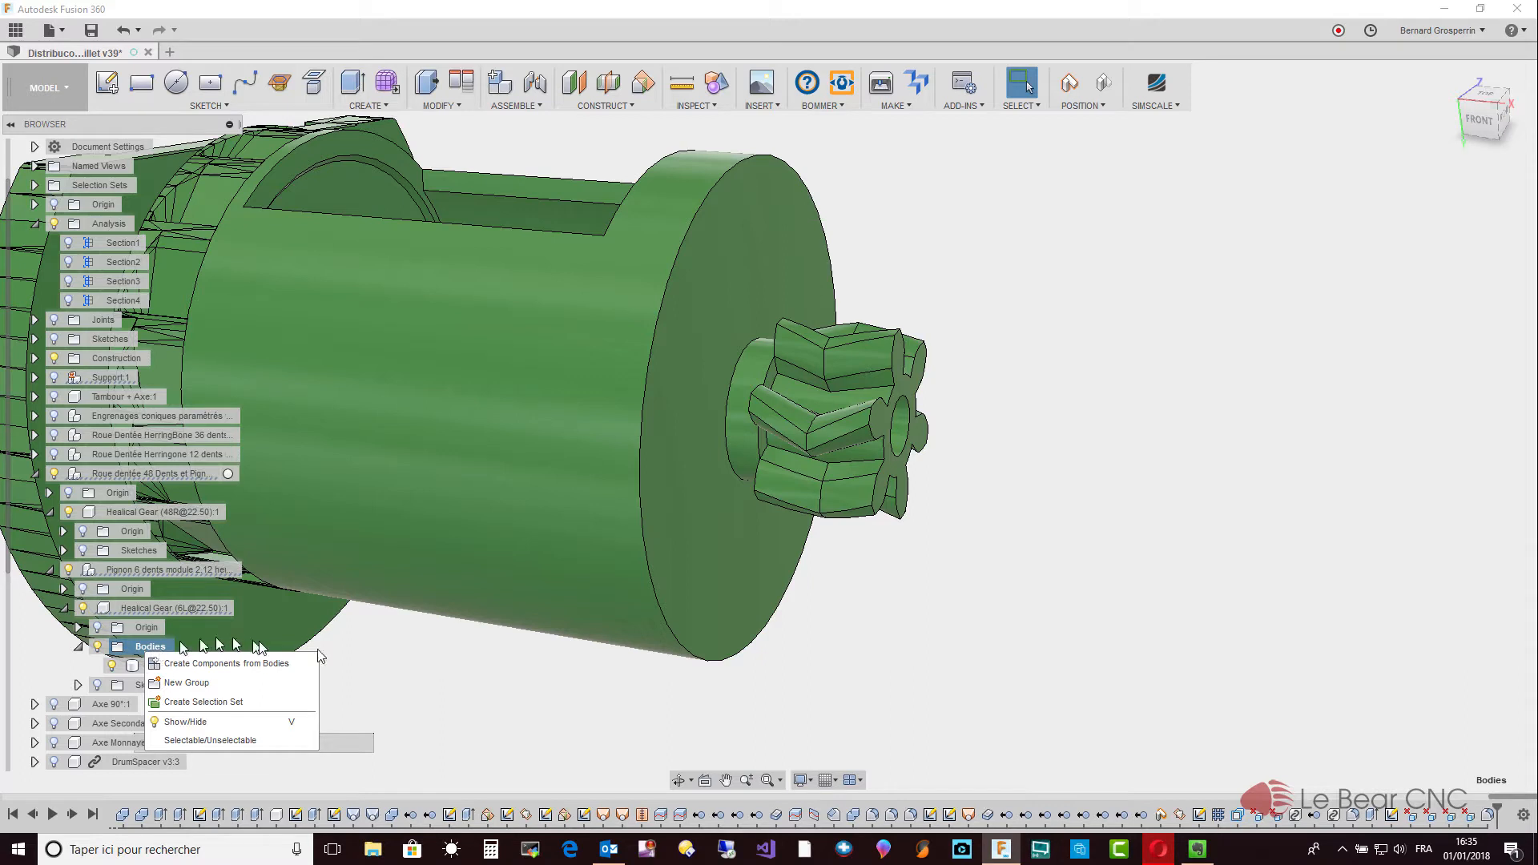
left_click(392, 667)
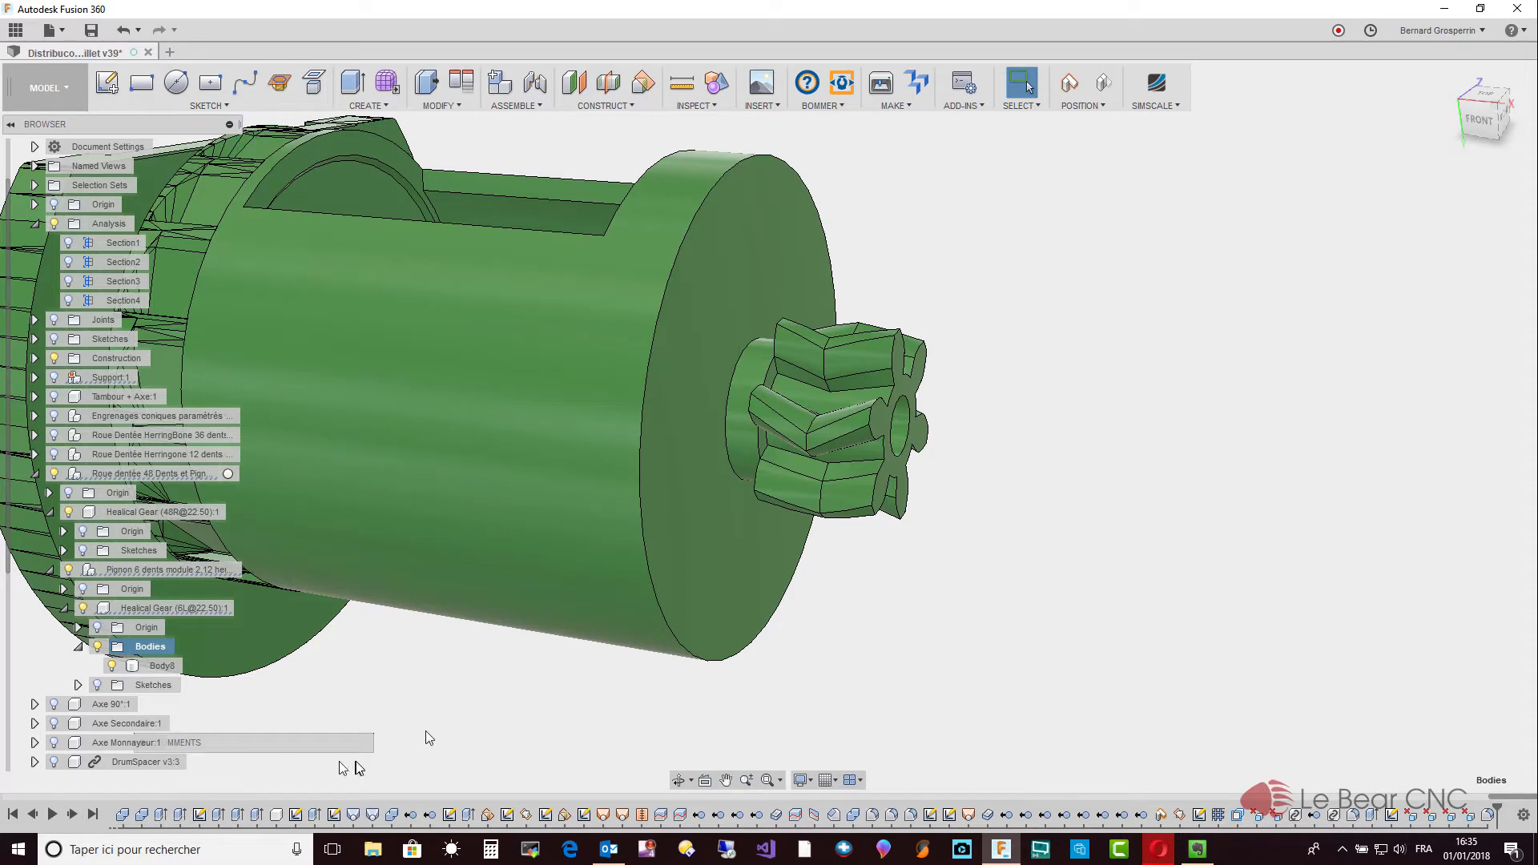
scroll(492, 708, "down", 3)
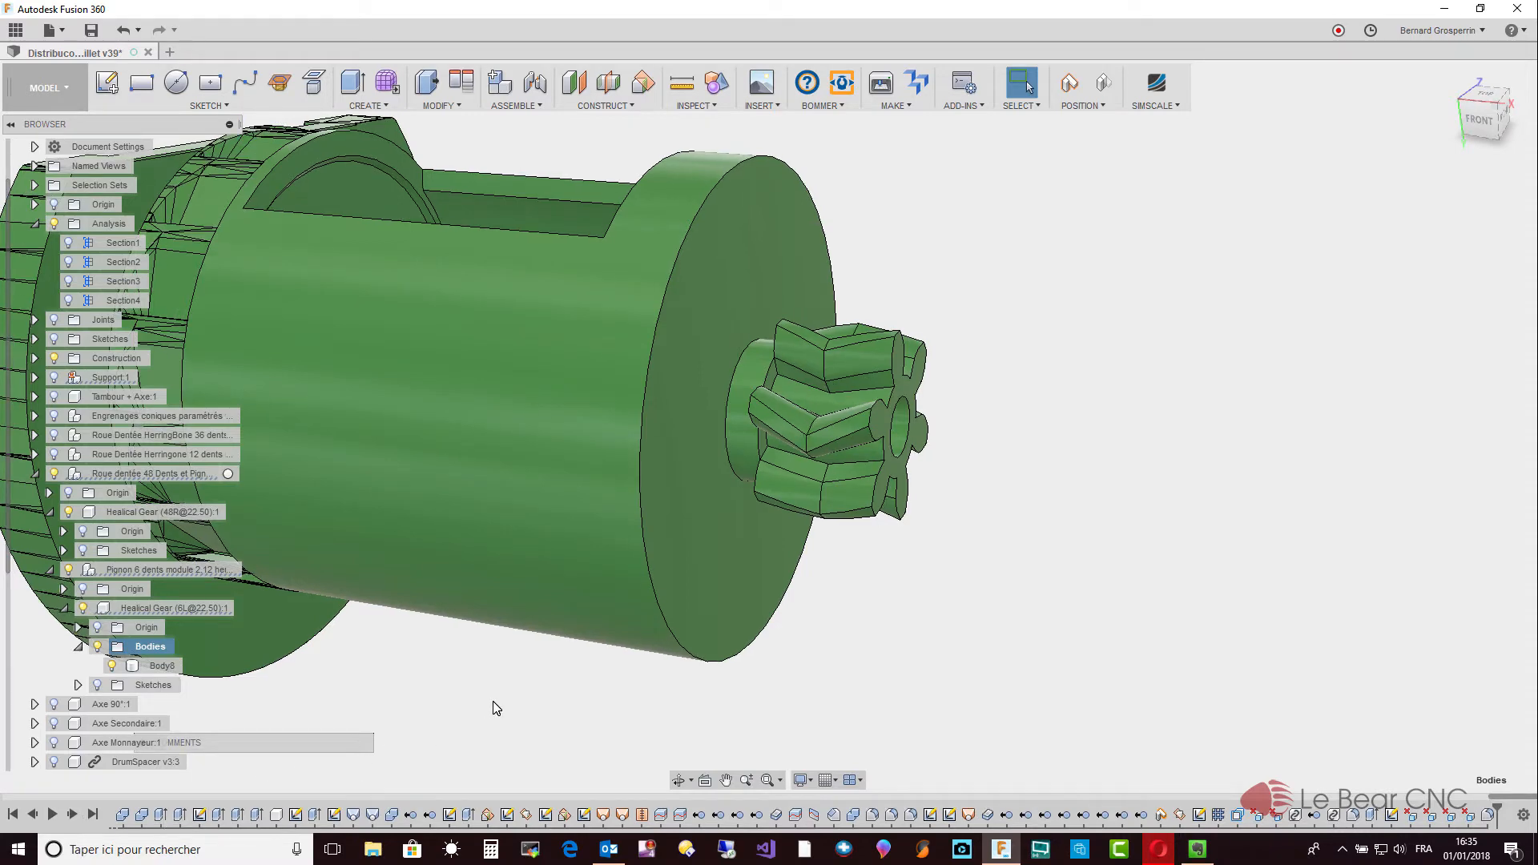
scroll(479, 708, "up", 5)
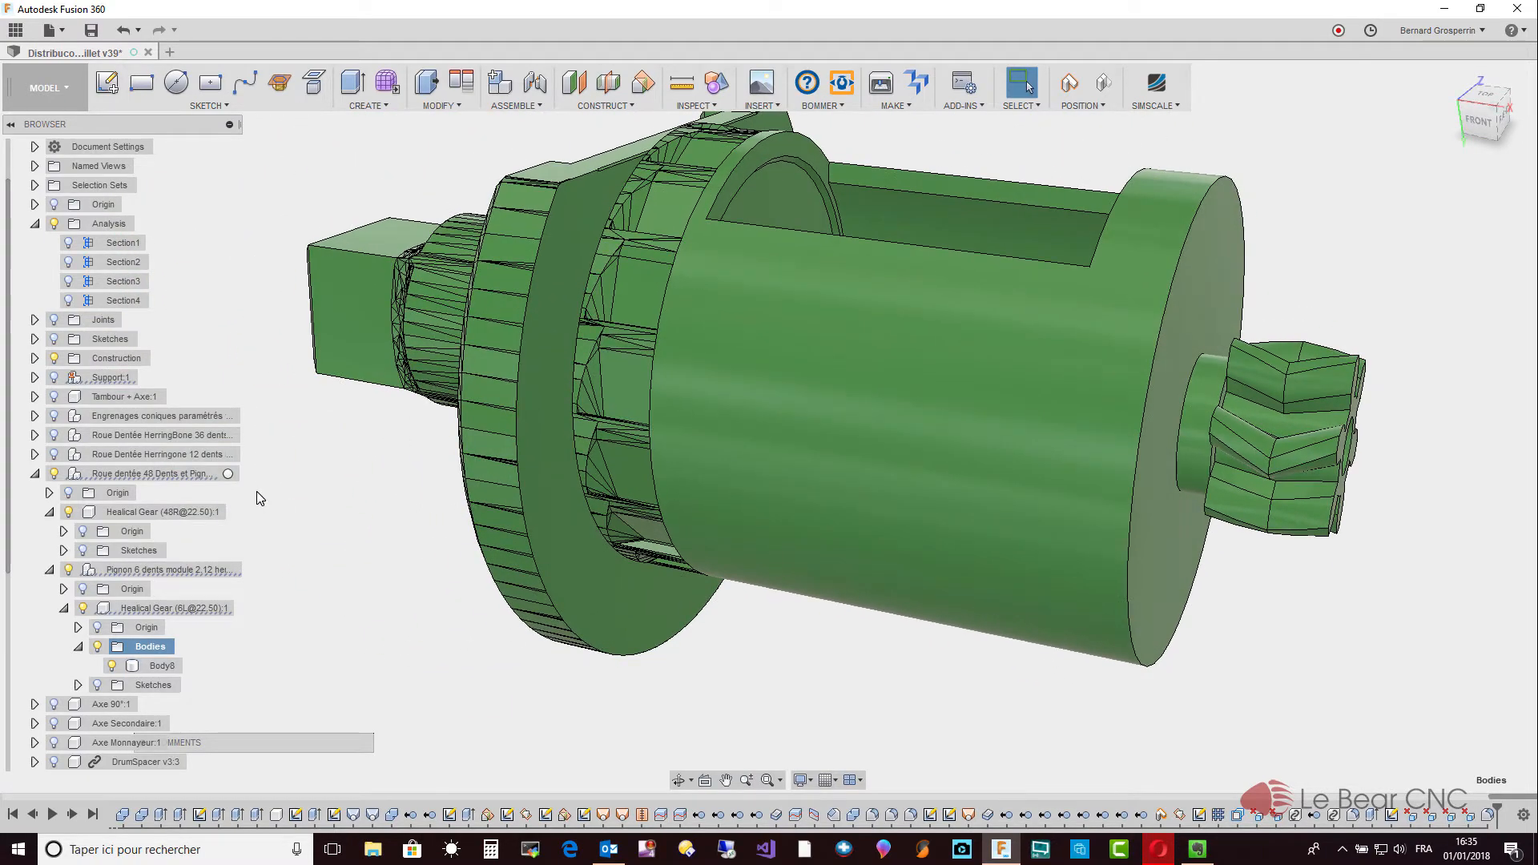
Activate the isolated 48-tooth wheel and pinion component, and expand the pinion gear's sketches.
left_click(229, 474)
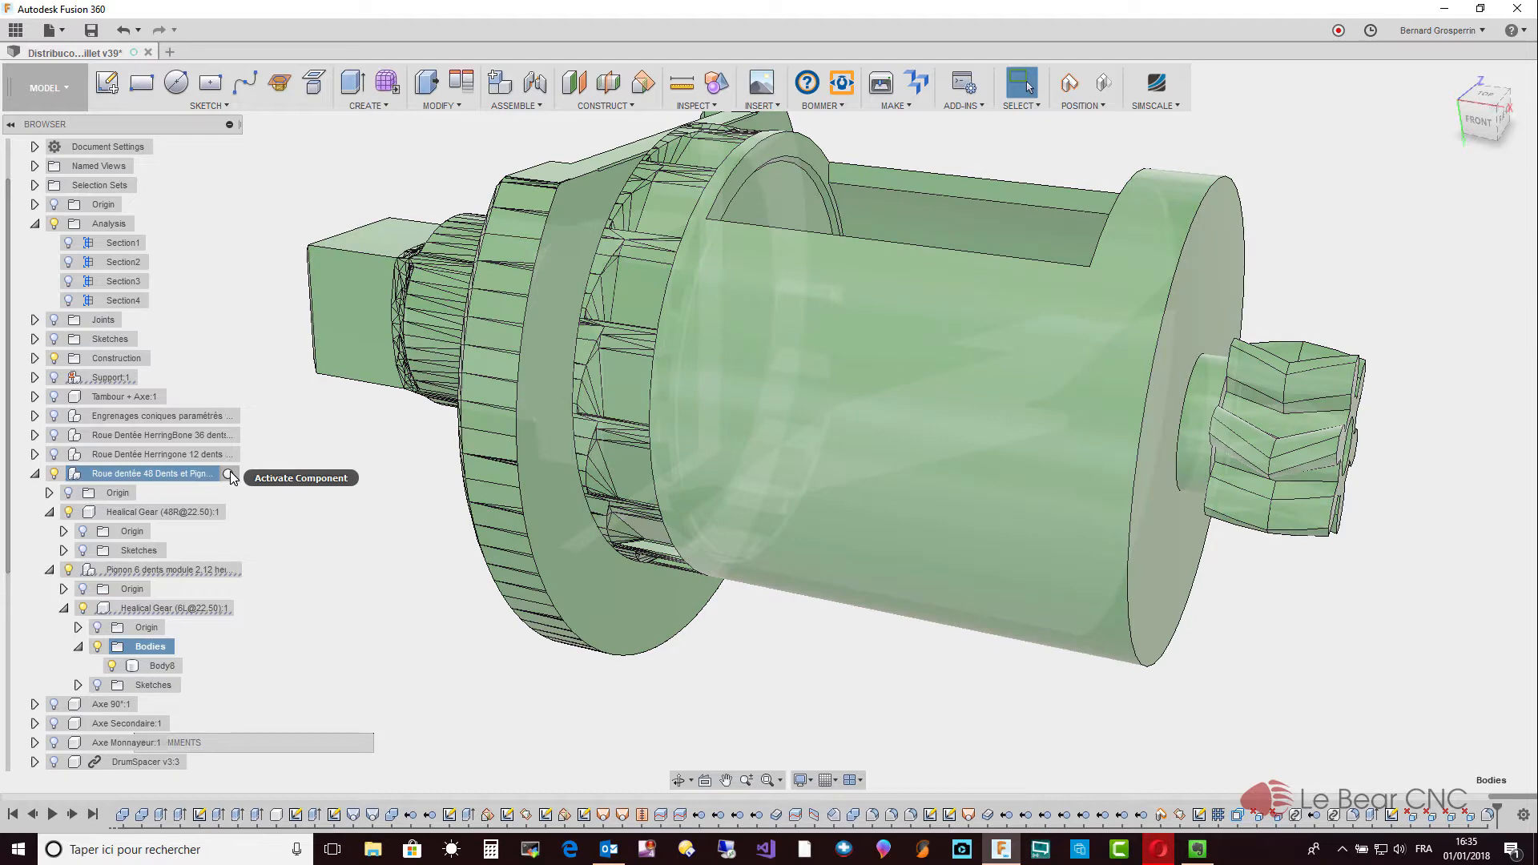
left_click(230, 475)
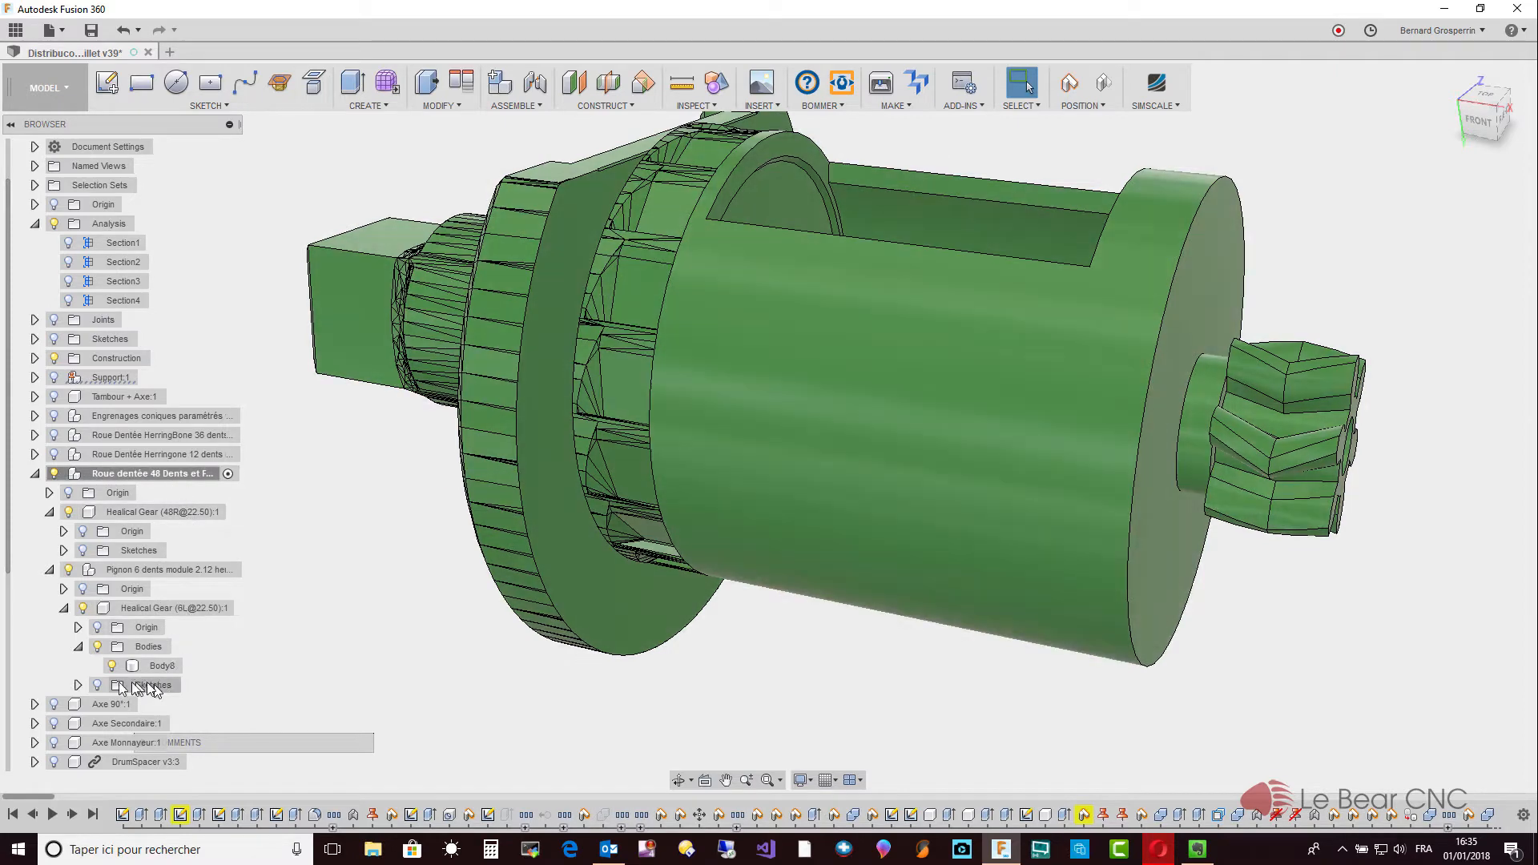
left_click(78, 686)
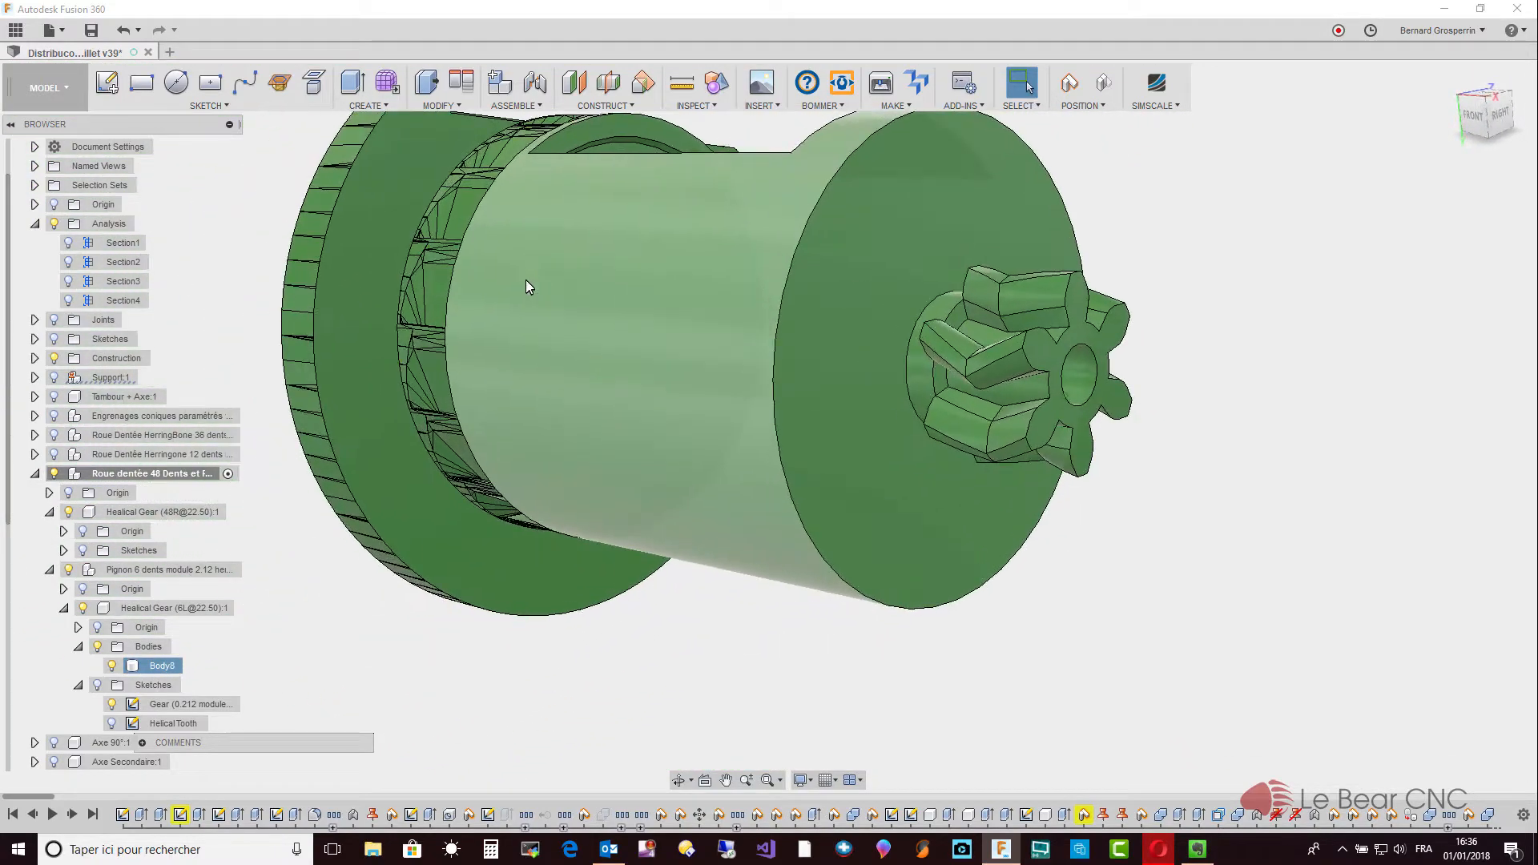
Start a sketch on the small flat face behind the pinion's teeth, capturing the current position of the moved components.
key("Escape")
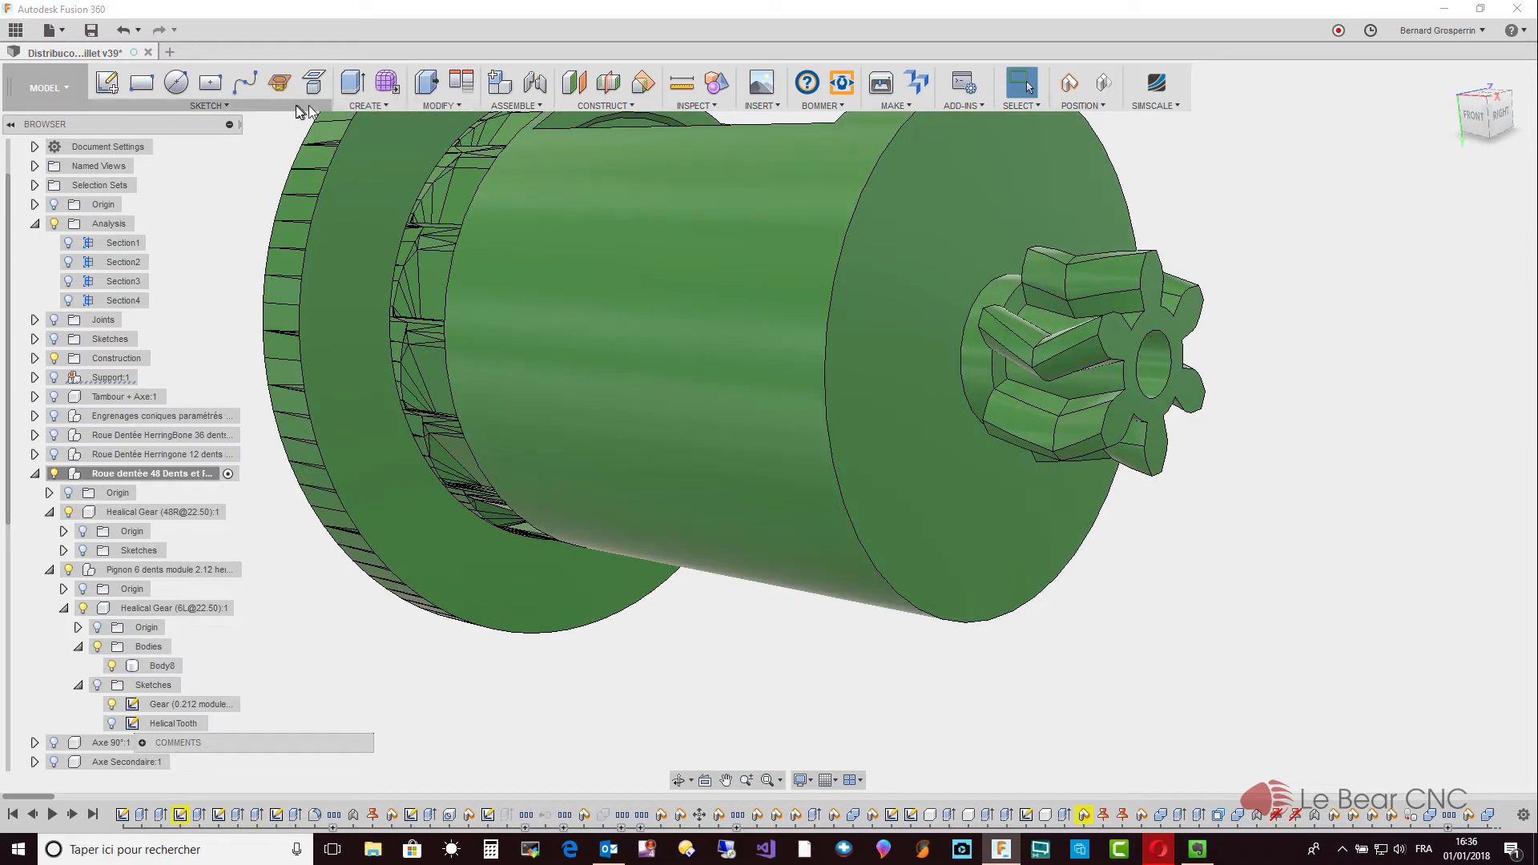
left_click(210, 105)
left_click(213, 127)
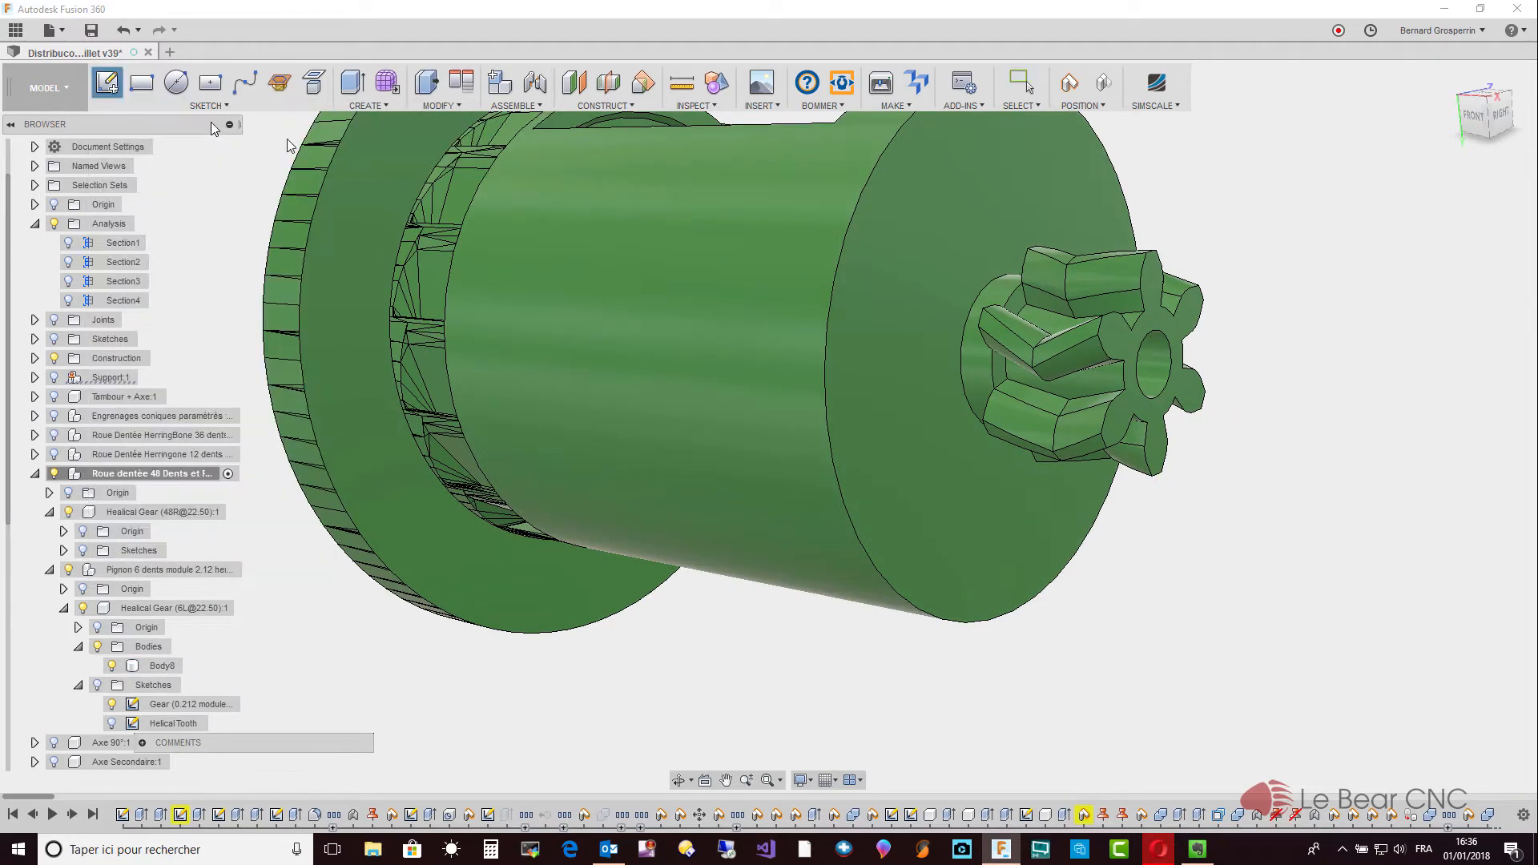
scroll(1011, 382, "up", 5)
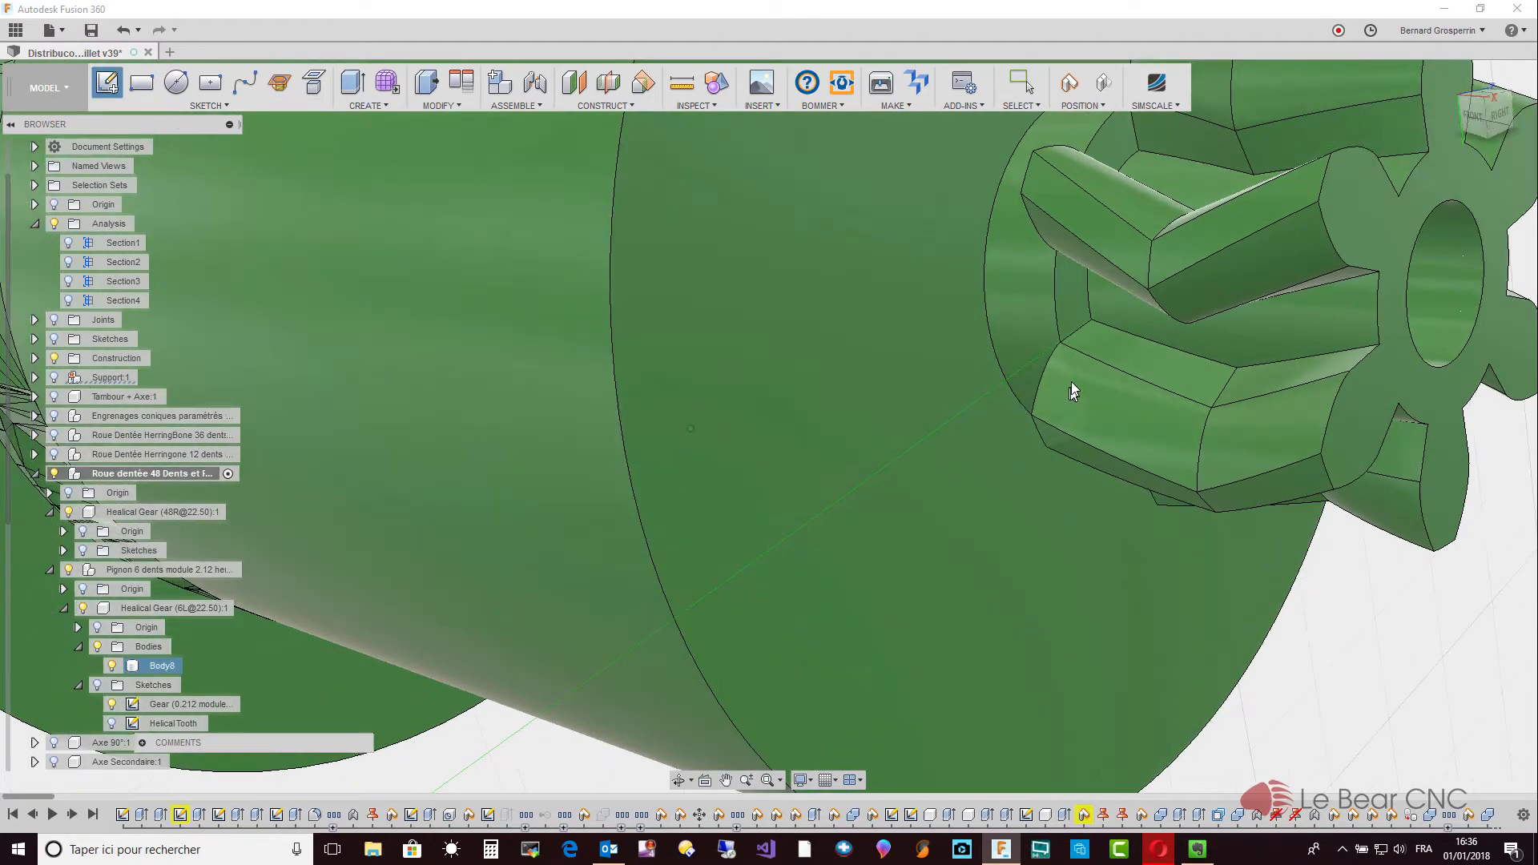
left_click(1073, 314)
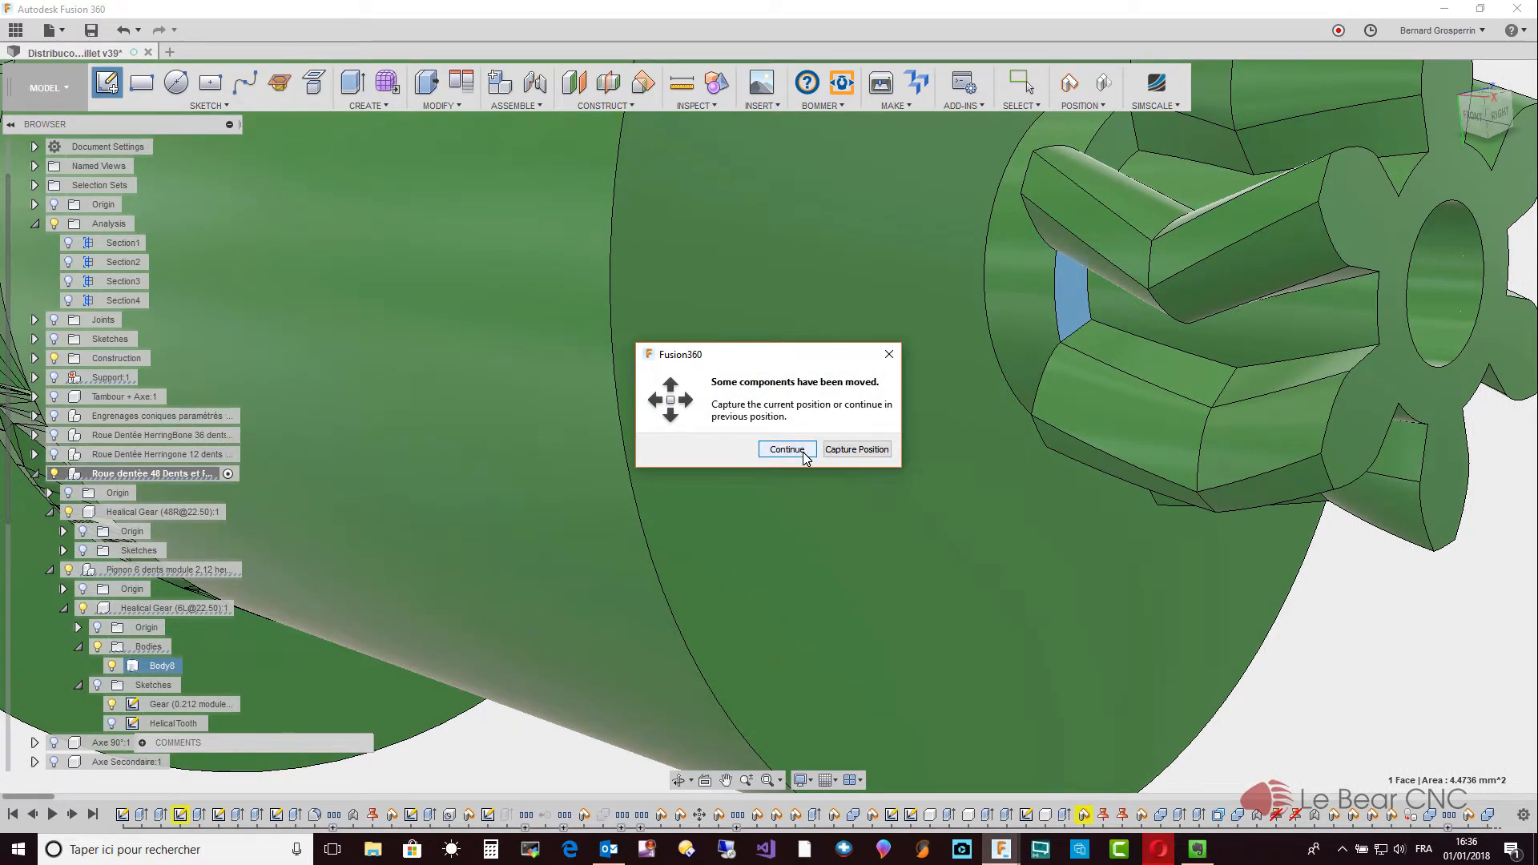
left_click(857, 450)
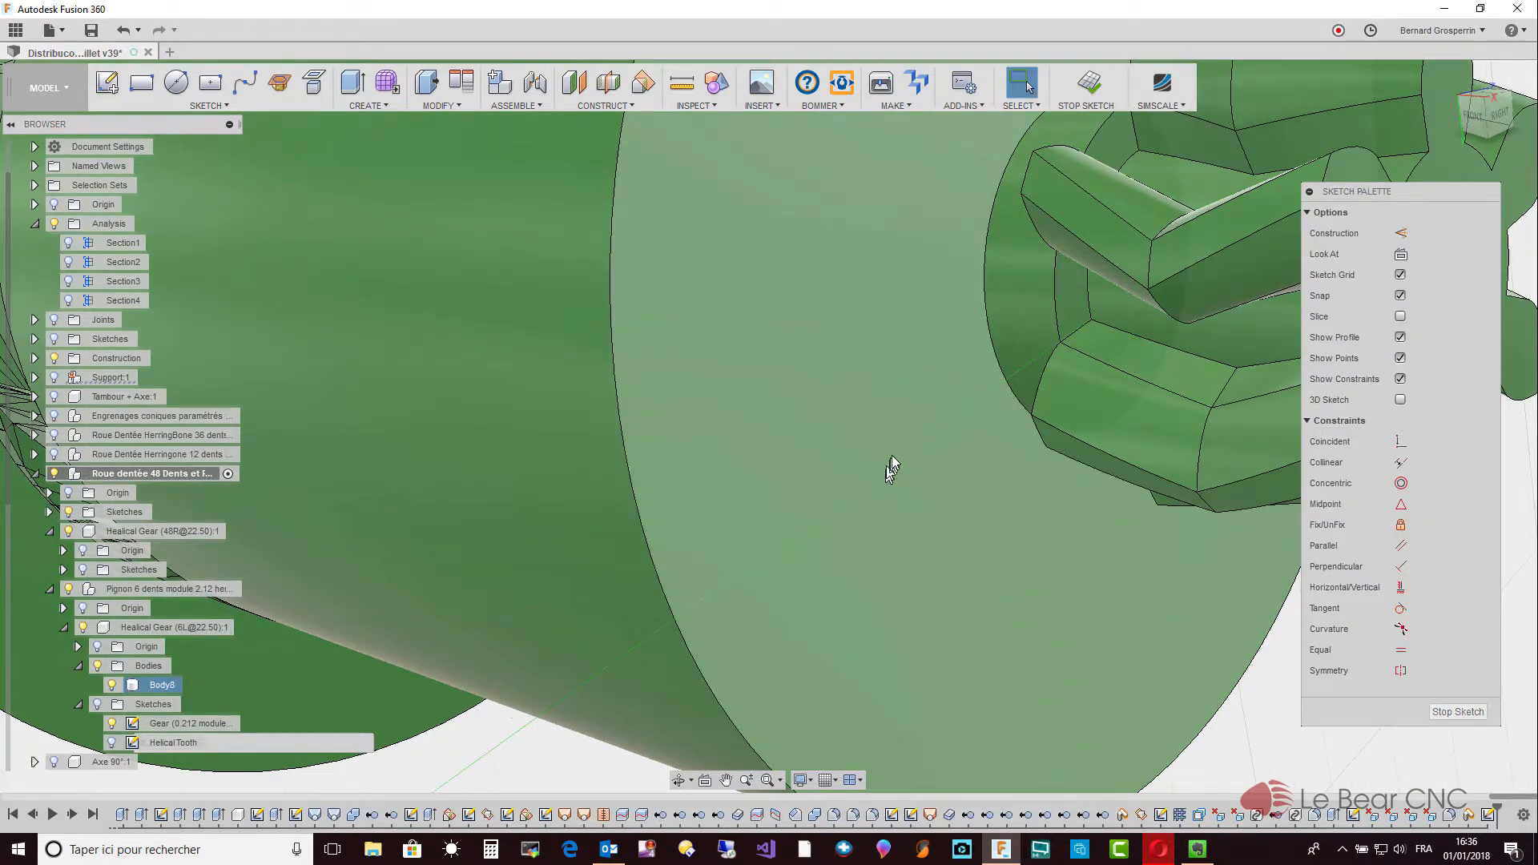
Project the first root arcs between the pinion's teeth into the sketch.
scroll(1064, 332, "down", 10)
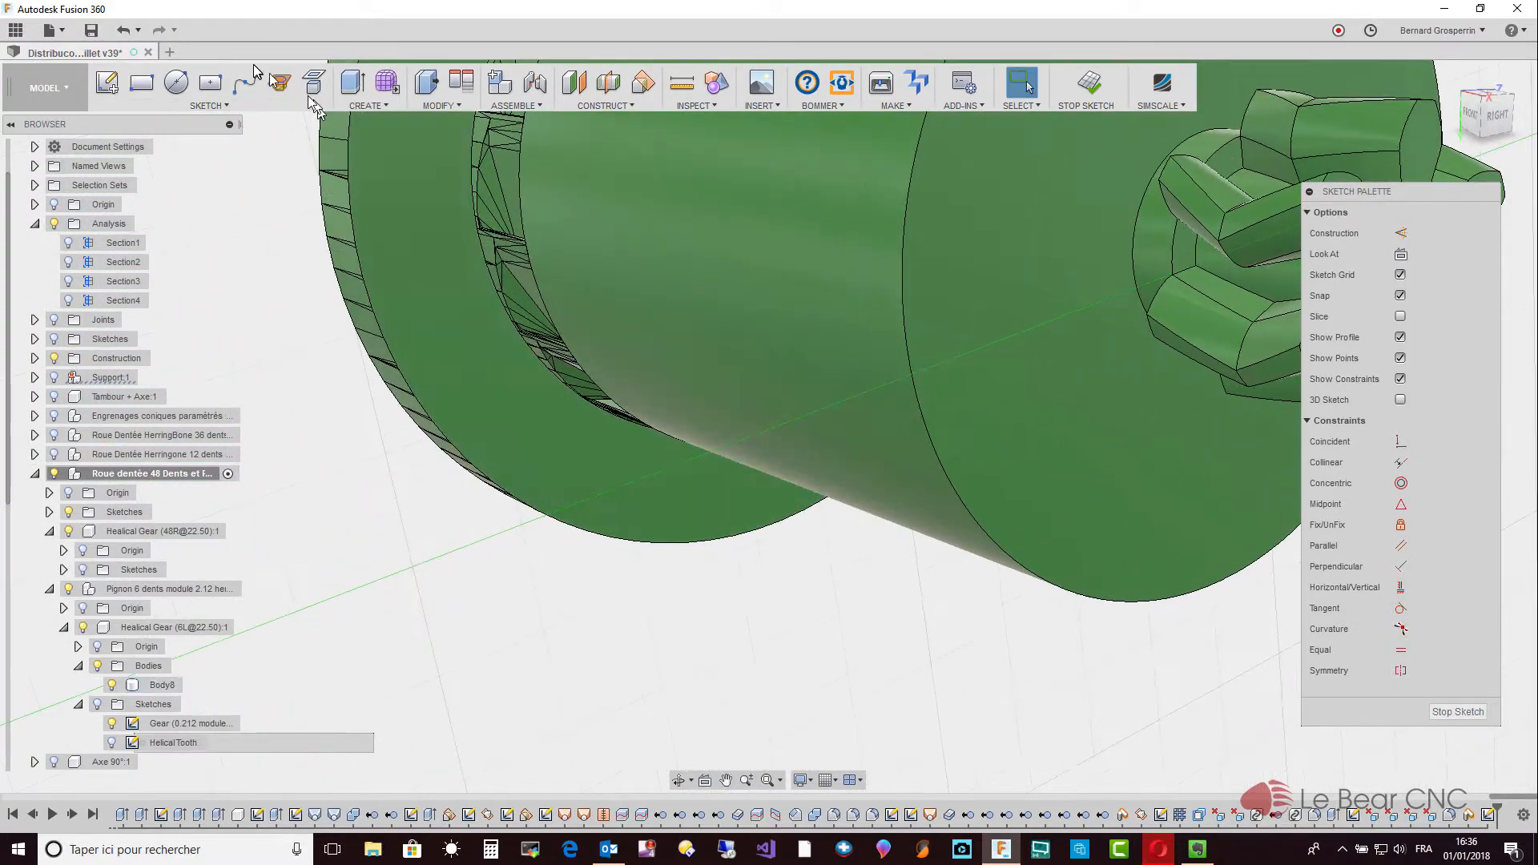
left_click(228, 107)
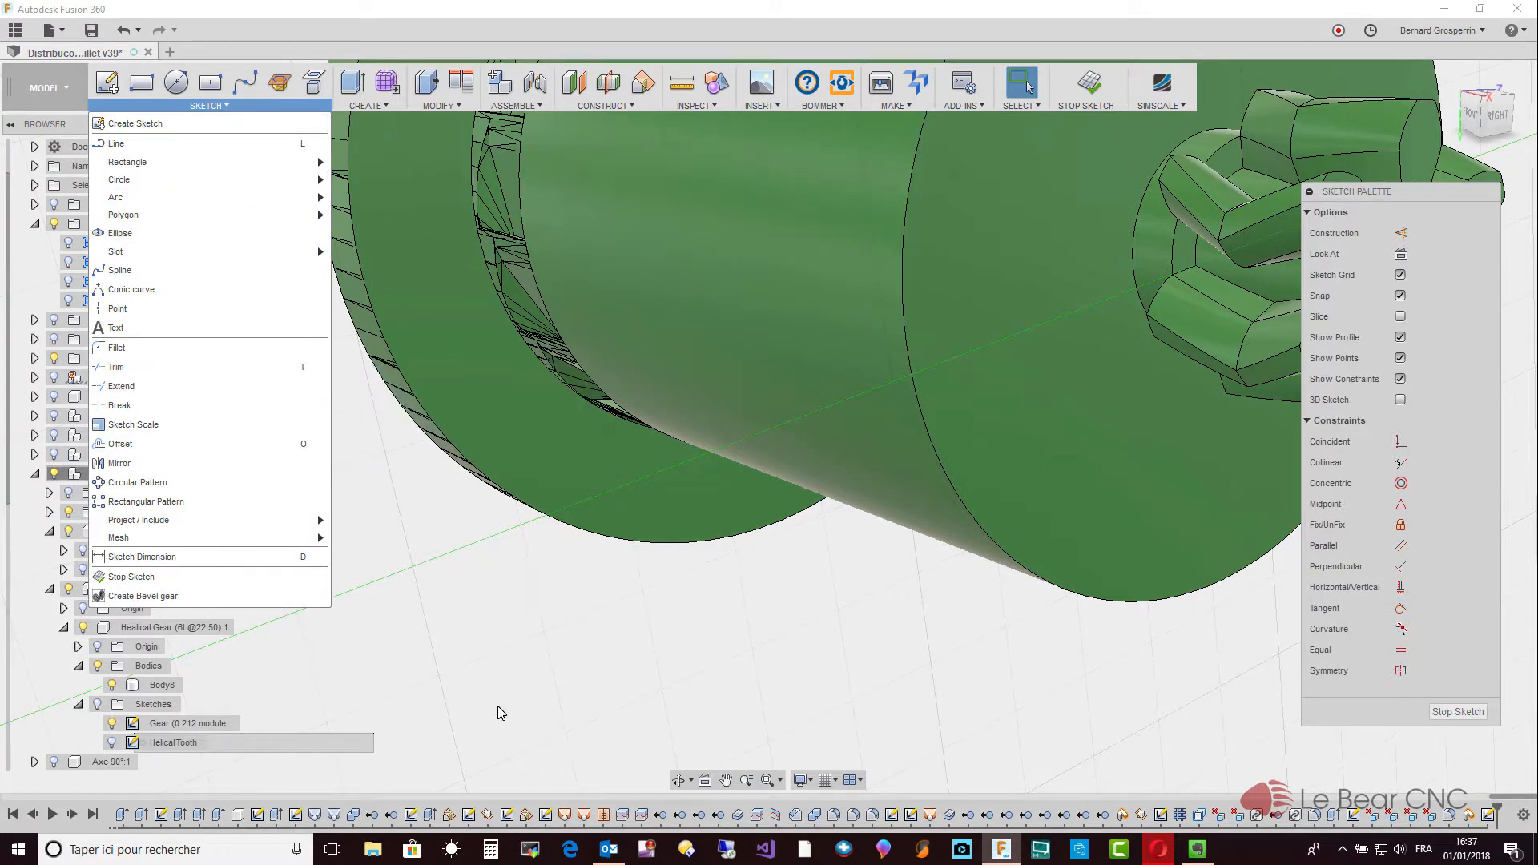
key("p")
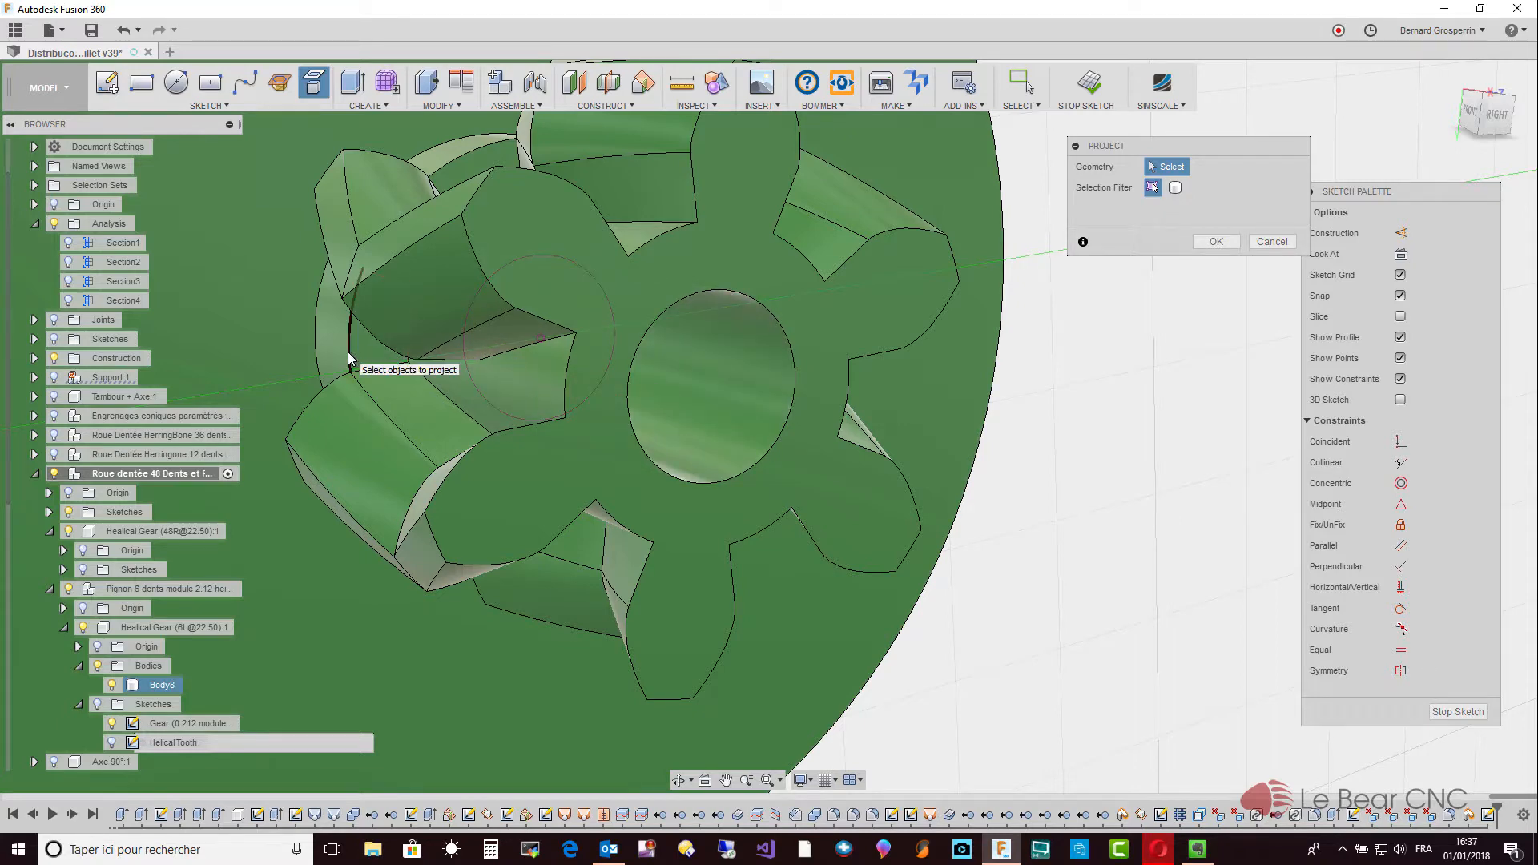
scroll(358, 353, "down", 2)
middle_click_drag(358, 352, 565, 326)
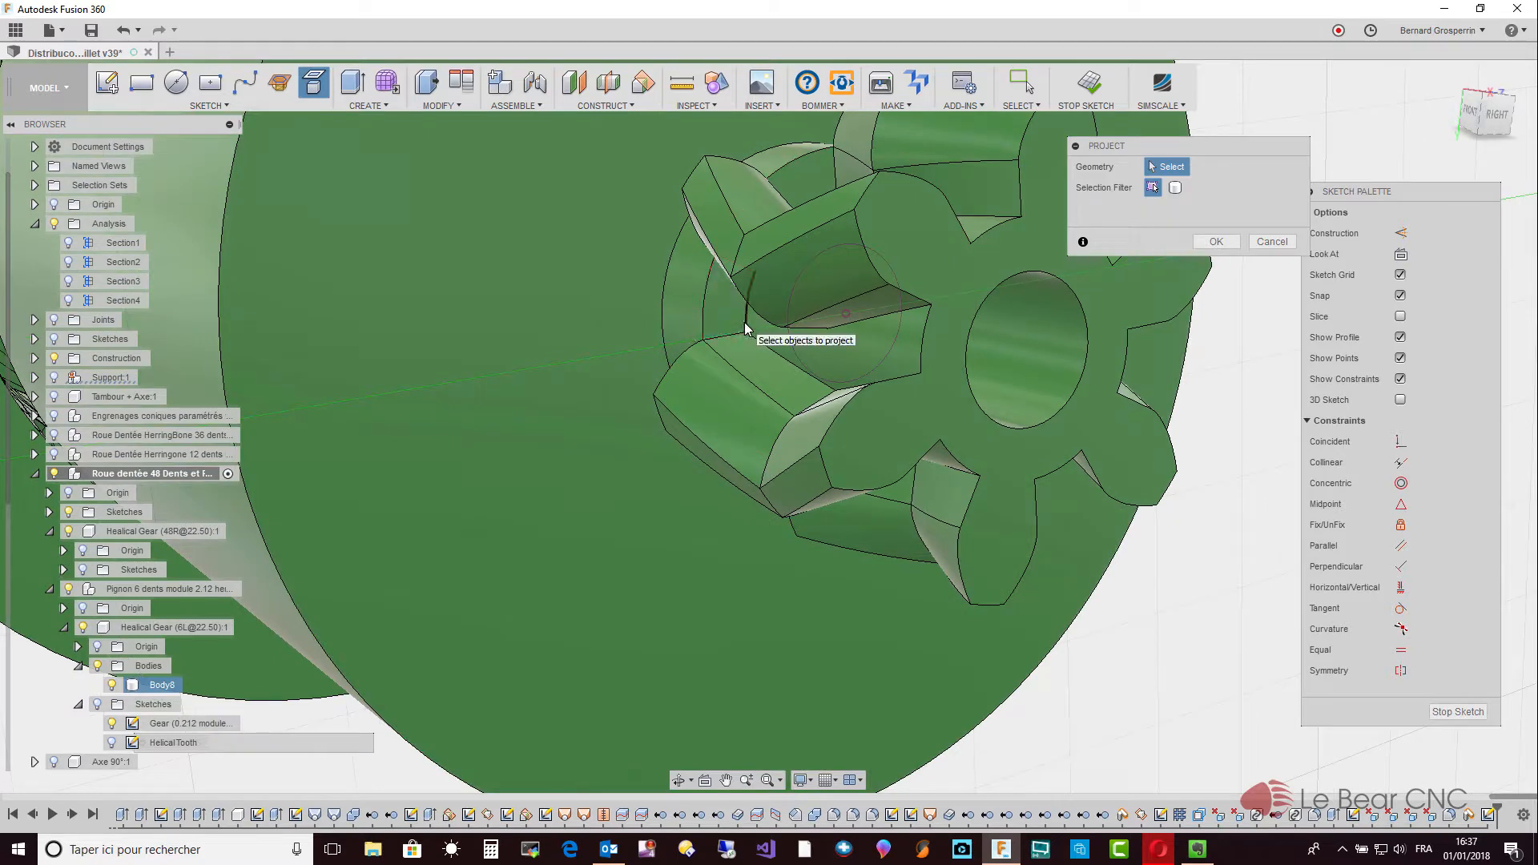
scroll(743, 322, "up", 3)
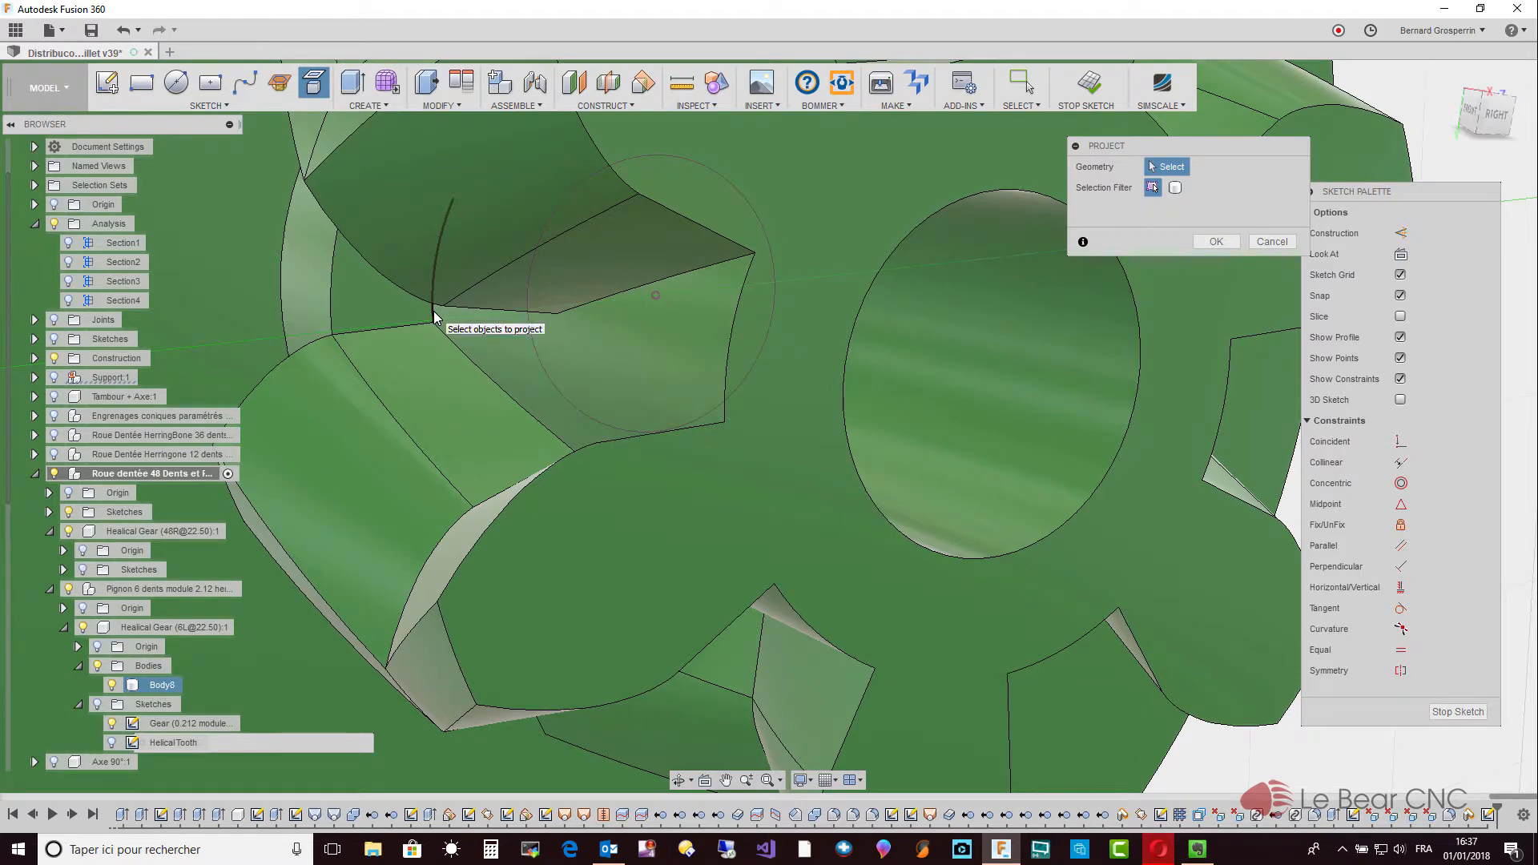
scroll(440, 326, "down", 3)
mouse_move(508, 550)
middle_mouse_down("shift")
mouse_move(516, 540)
mouse_move(462, 525)
mouse_move(392, 564)
mouse_move(355, 538)
middle_mouse_up("shift")
scroll(356, 538, "up", 5)
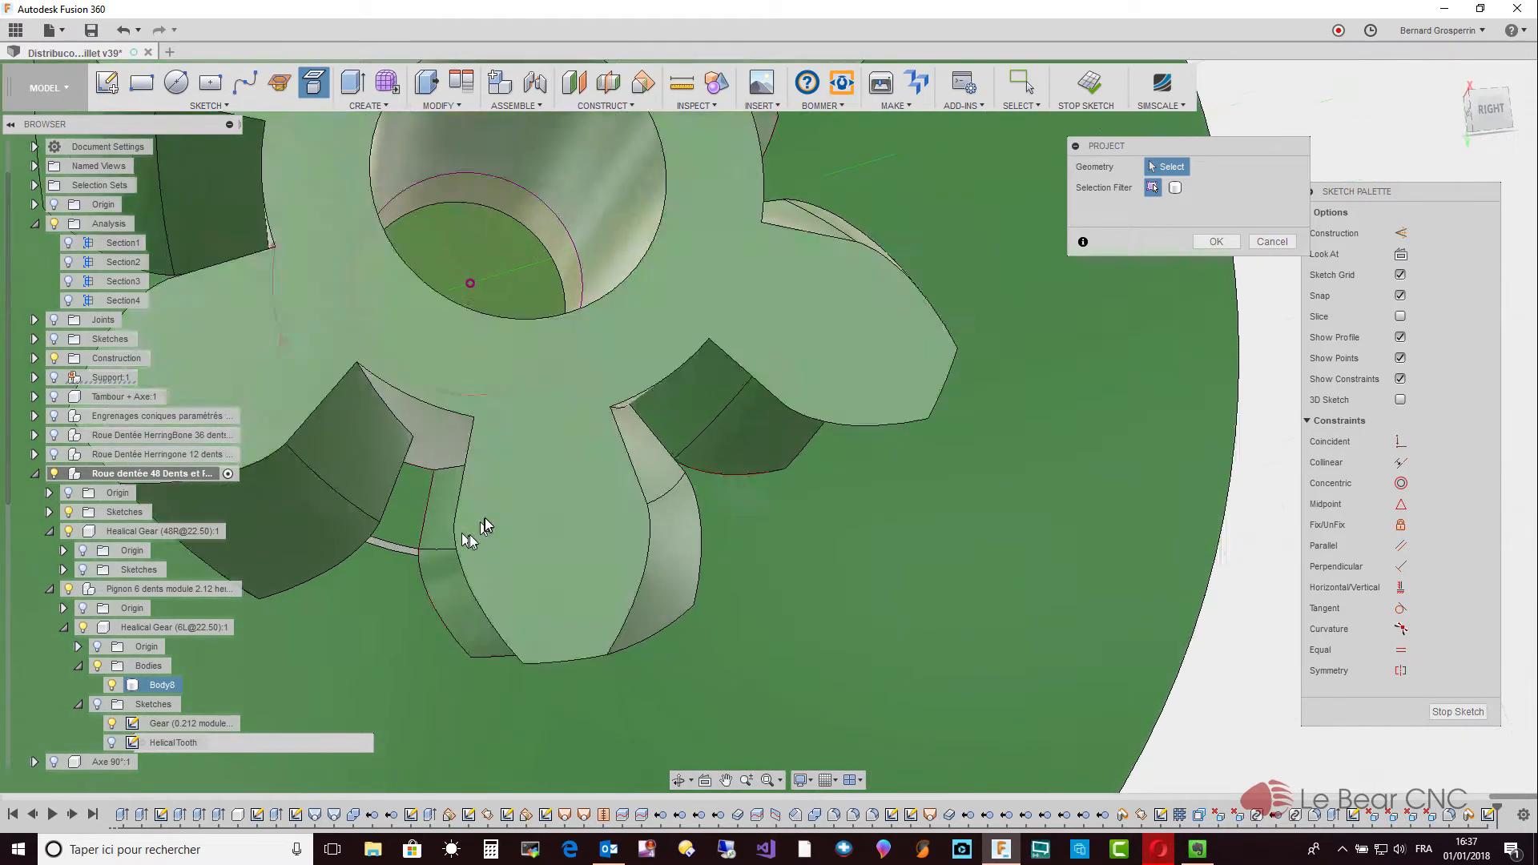
scroll(464, 461, "down", 3)
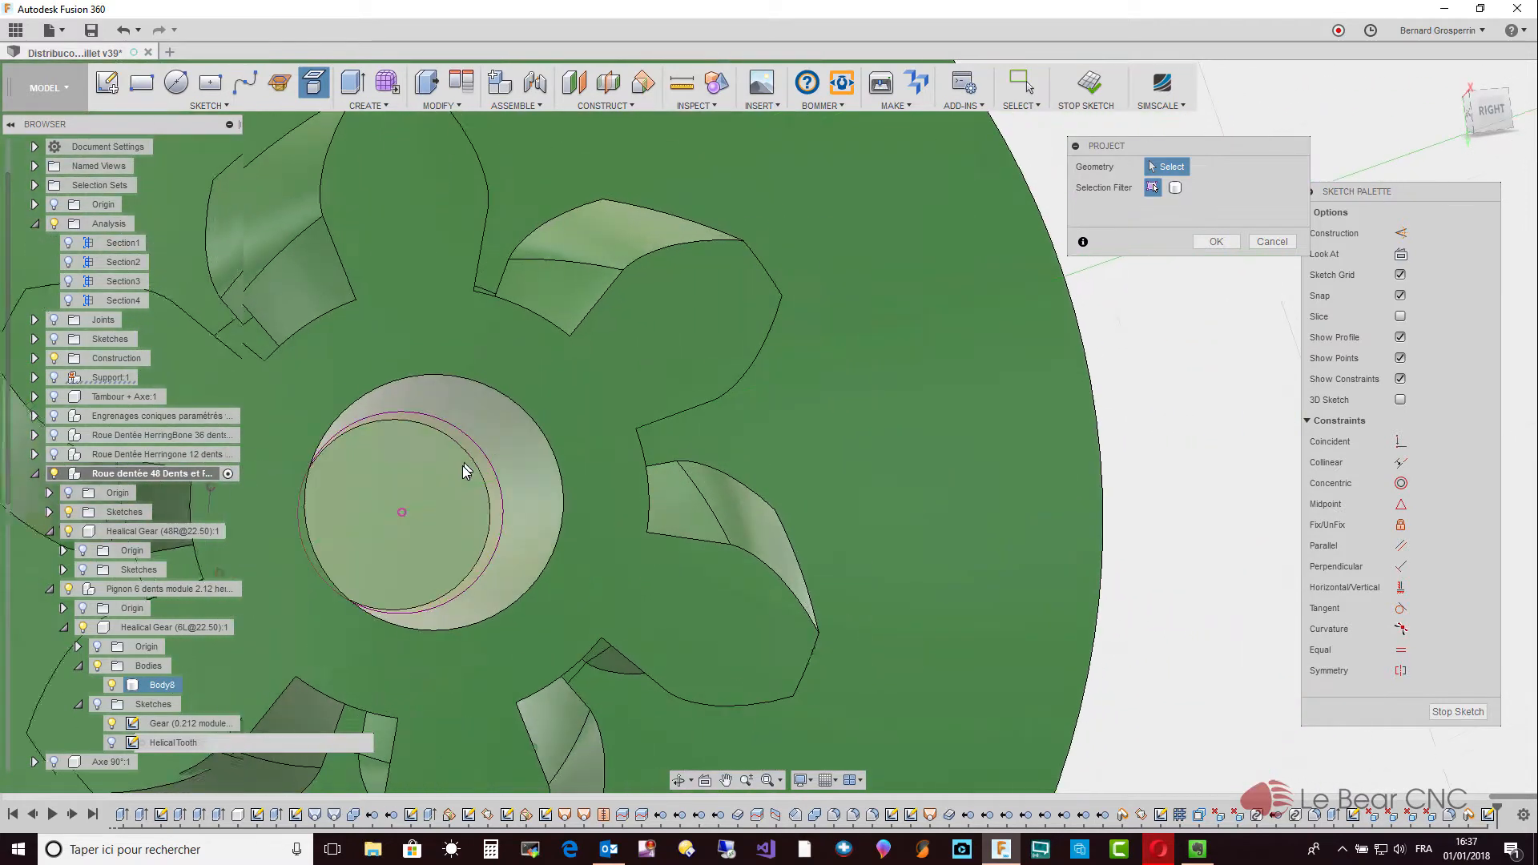
scroll(473, 465, "up", 1)
left_click(481, 467)
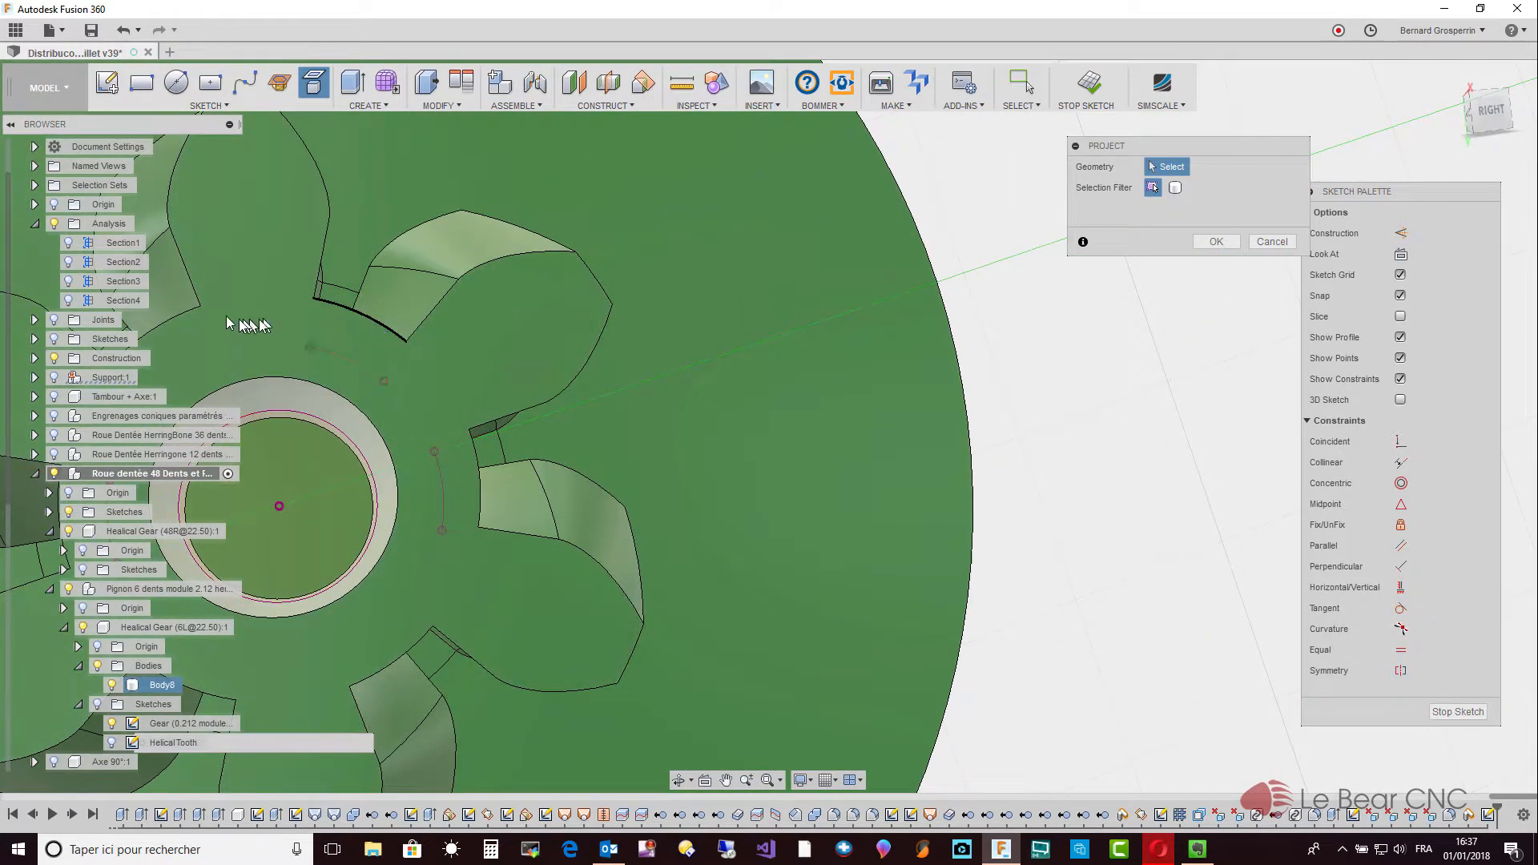
Project the remaining root arcs around the pinion and finish the sketch.
scroll(193, 336, "down", 4)
scroll(196, 357, "down", 2)
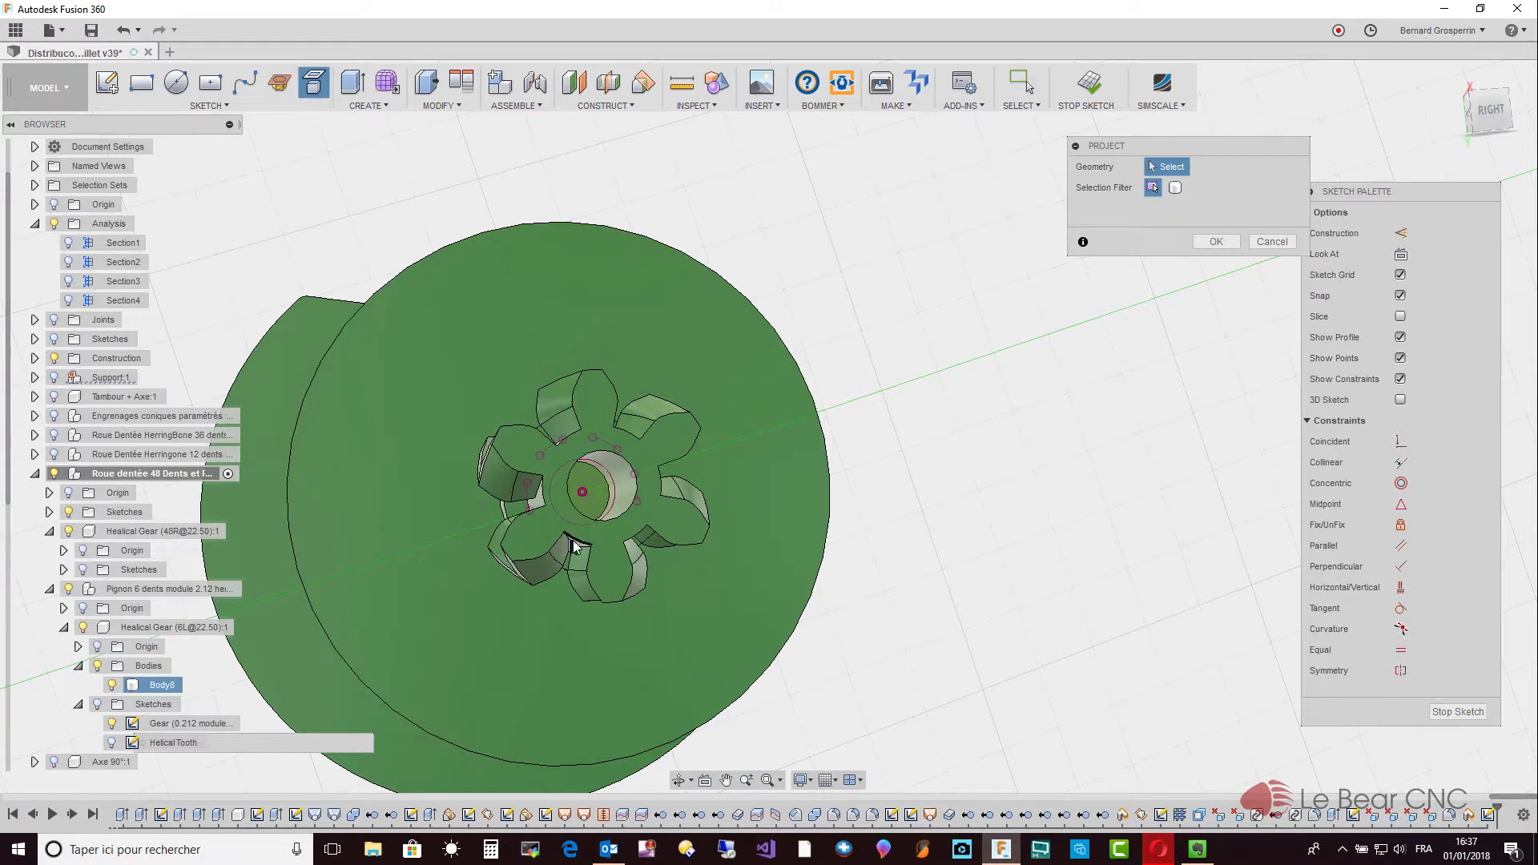
left_click(641, 536)
mouse_move(650, 513)
middle_mouse_down("shift")
mouse_move(587, 549)
mouse_move(612, 533)
mouse_move(709, 545)
mouse_move(751, 505)
middle_mouse_up("shift")
scroll(588, 547, "up", 1)
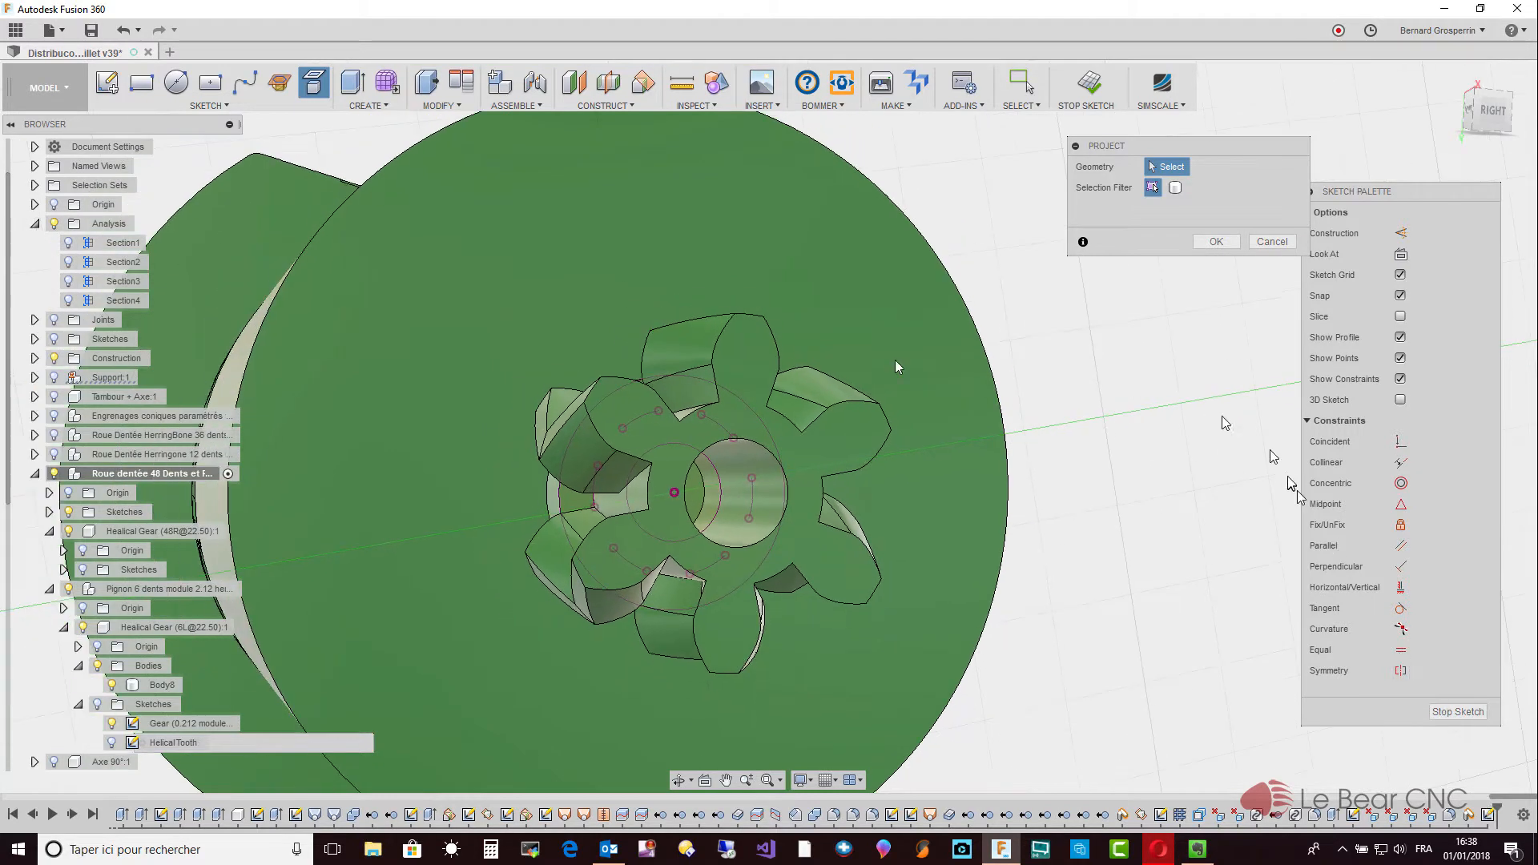
left_click(1211, 242)
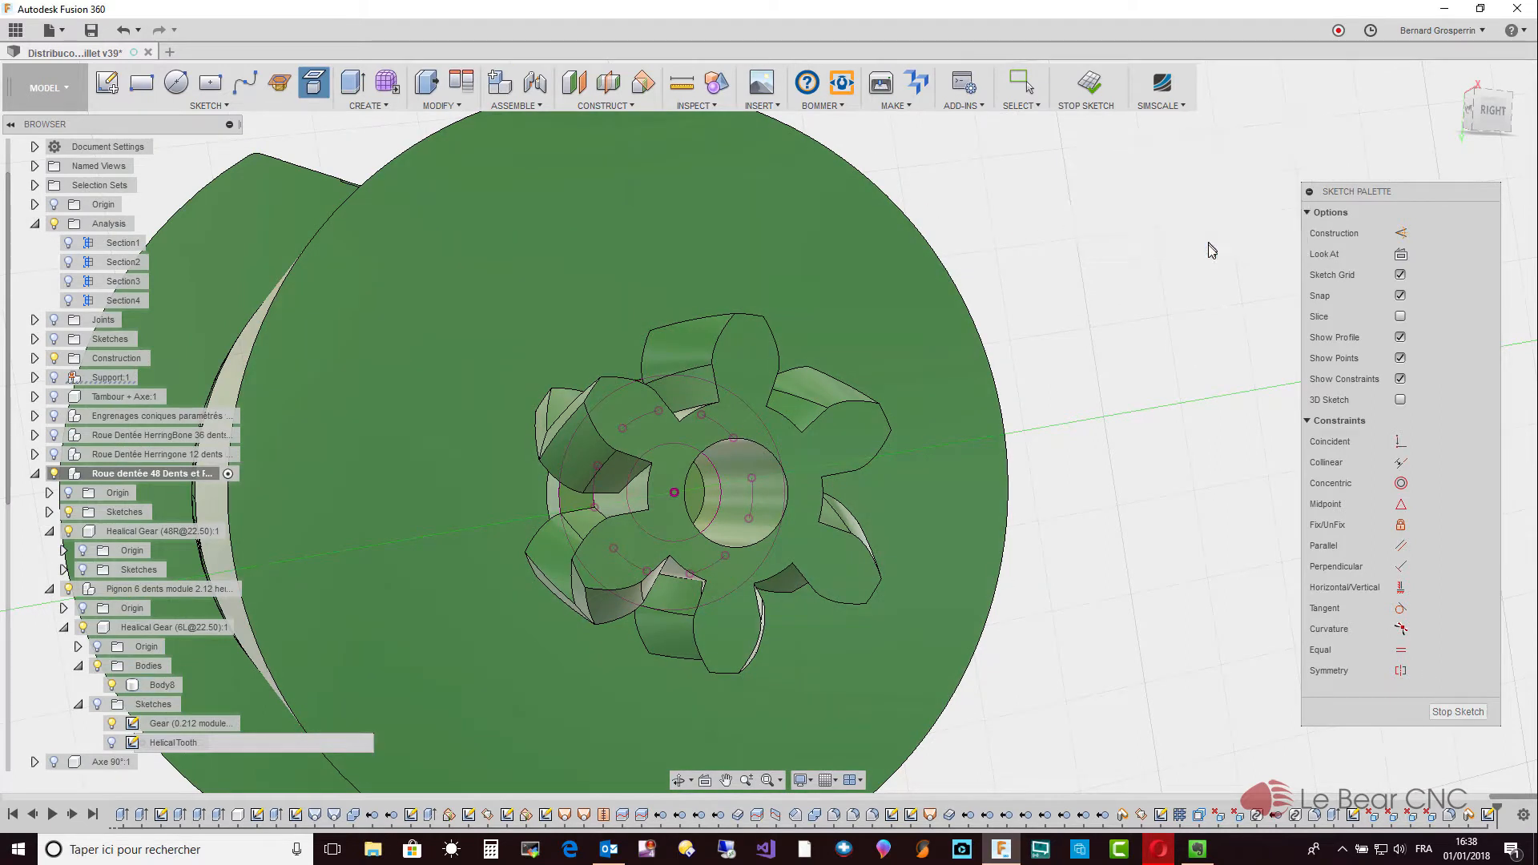
left_click(1446, 713)
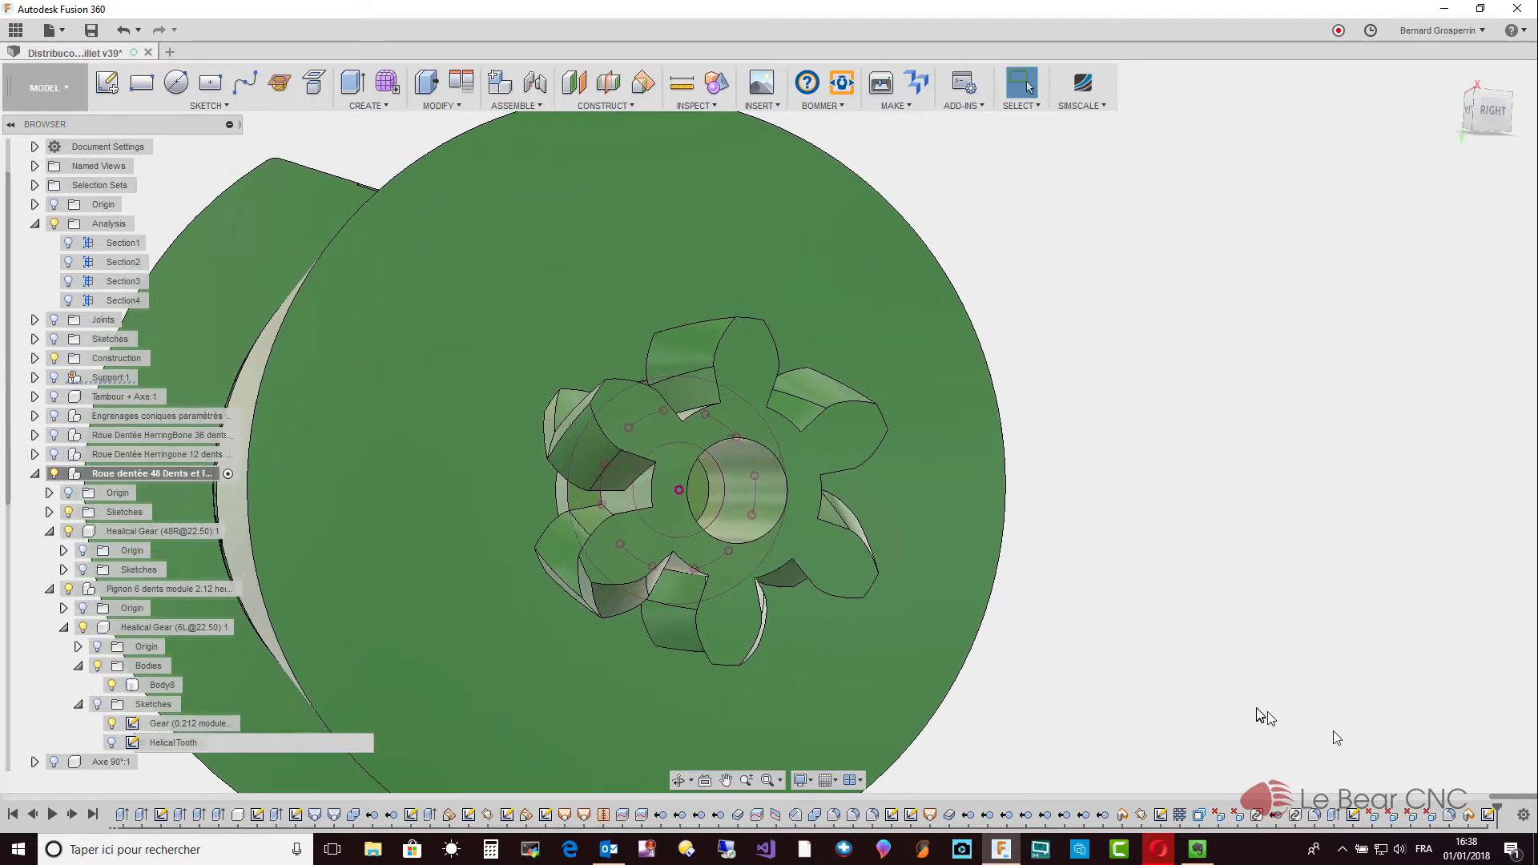
Delete the cylindrical bore face at the centre of the pinion to fill its hole.
scroll(1114, 637, "up", 4)
left_click(1037, 567)
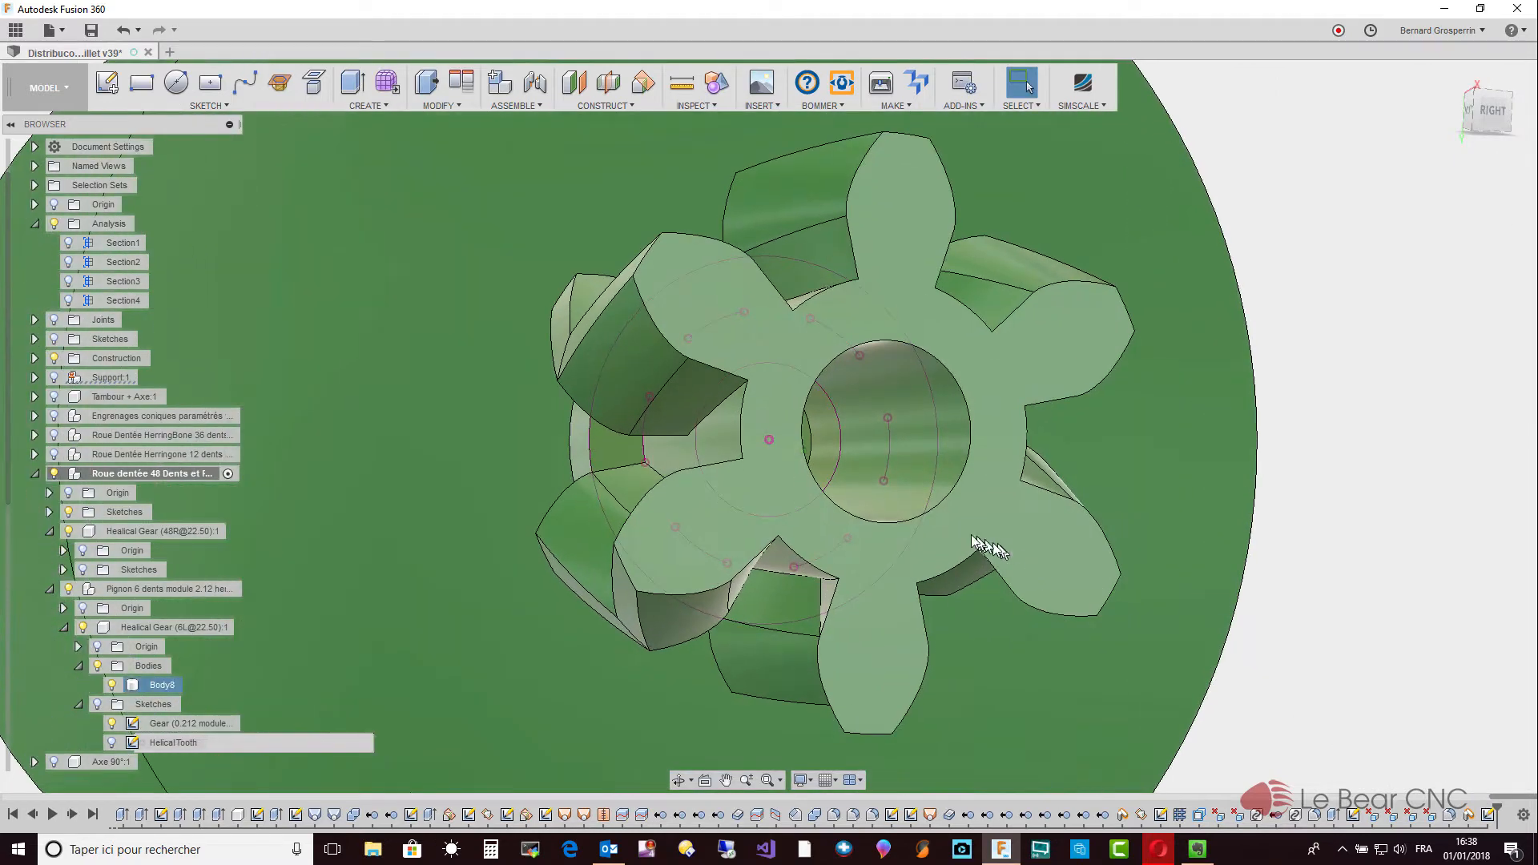
scroll(945, 489, "up", 2)
scroll(958, 468, "up", 1)
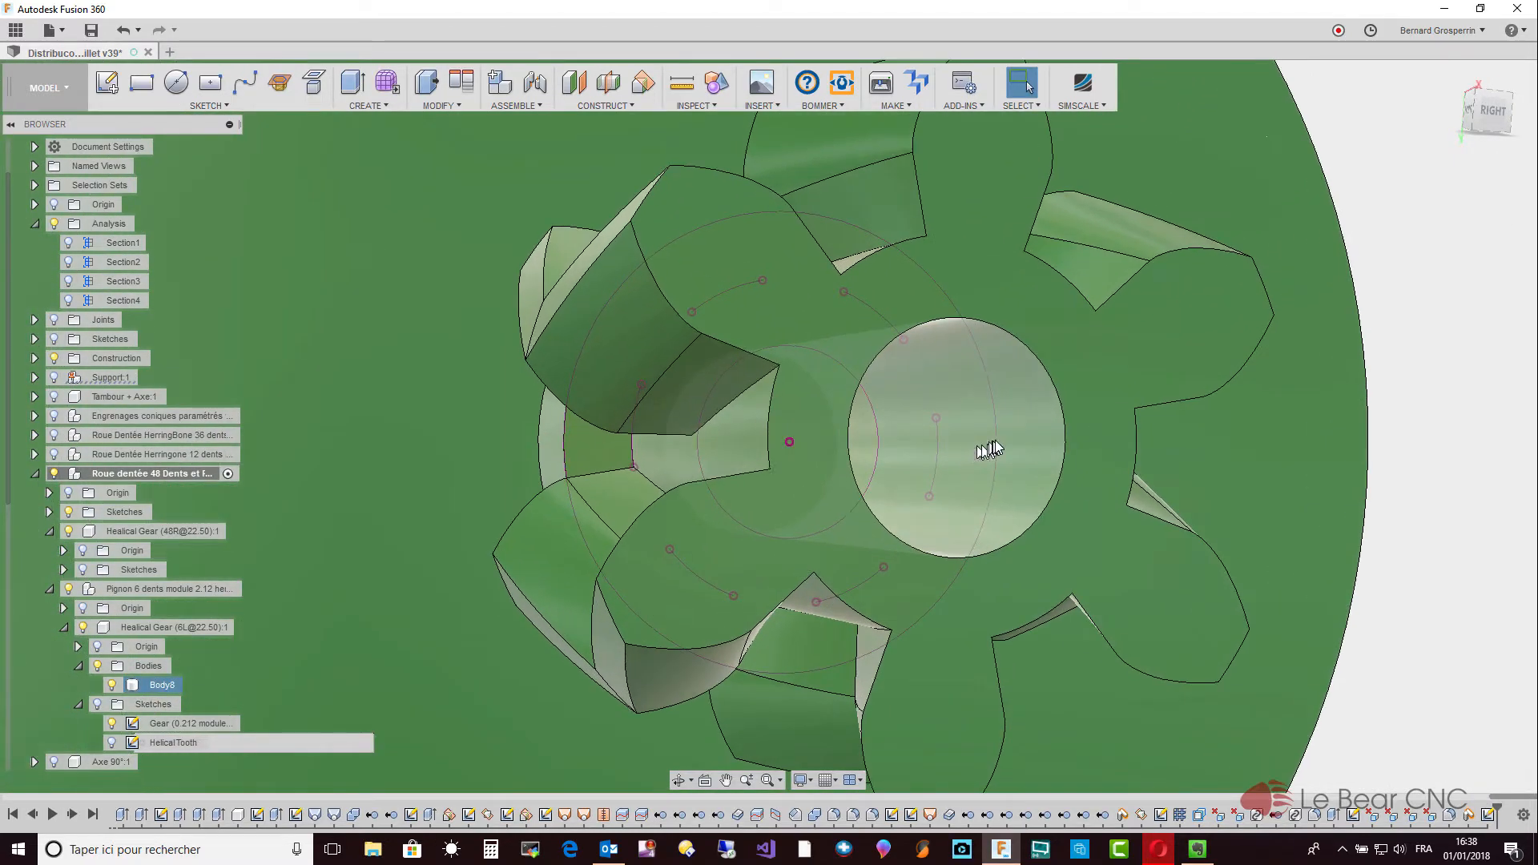
left_click(995, 440)
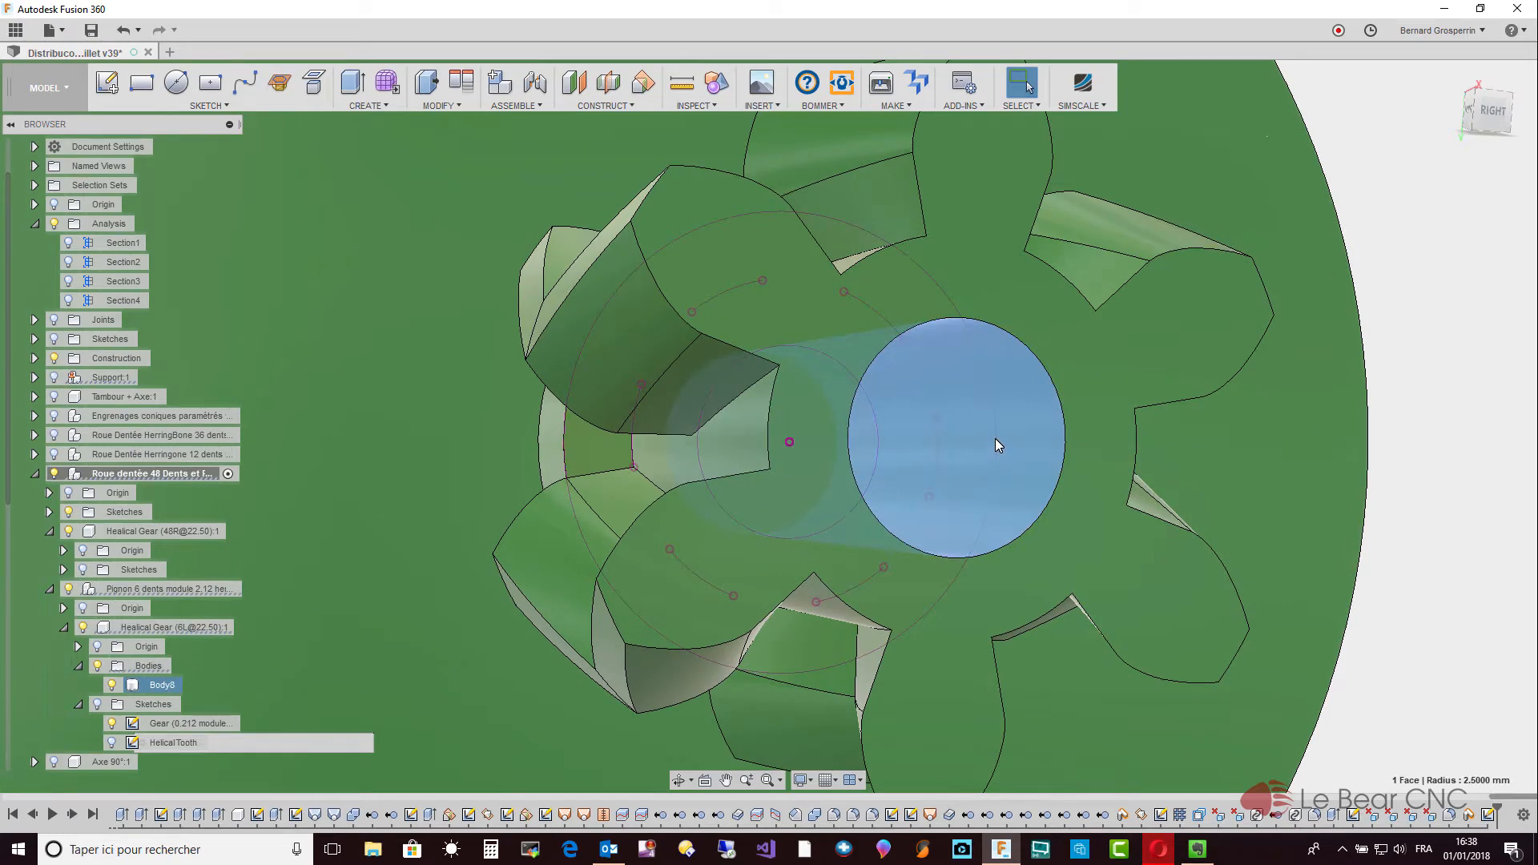
key("Delete")
scroll(994, 436, "down", 2)
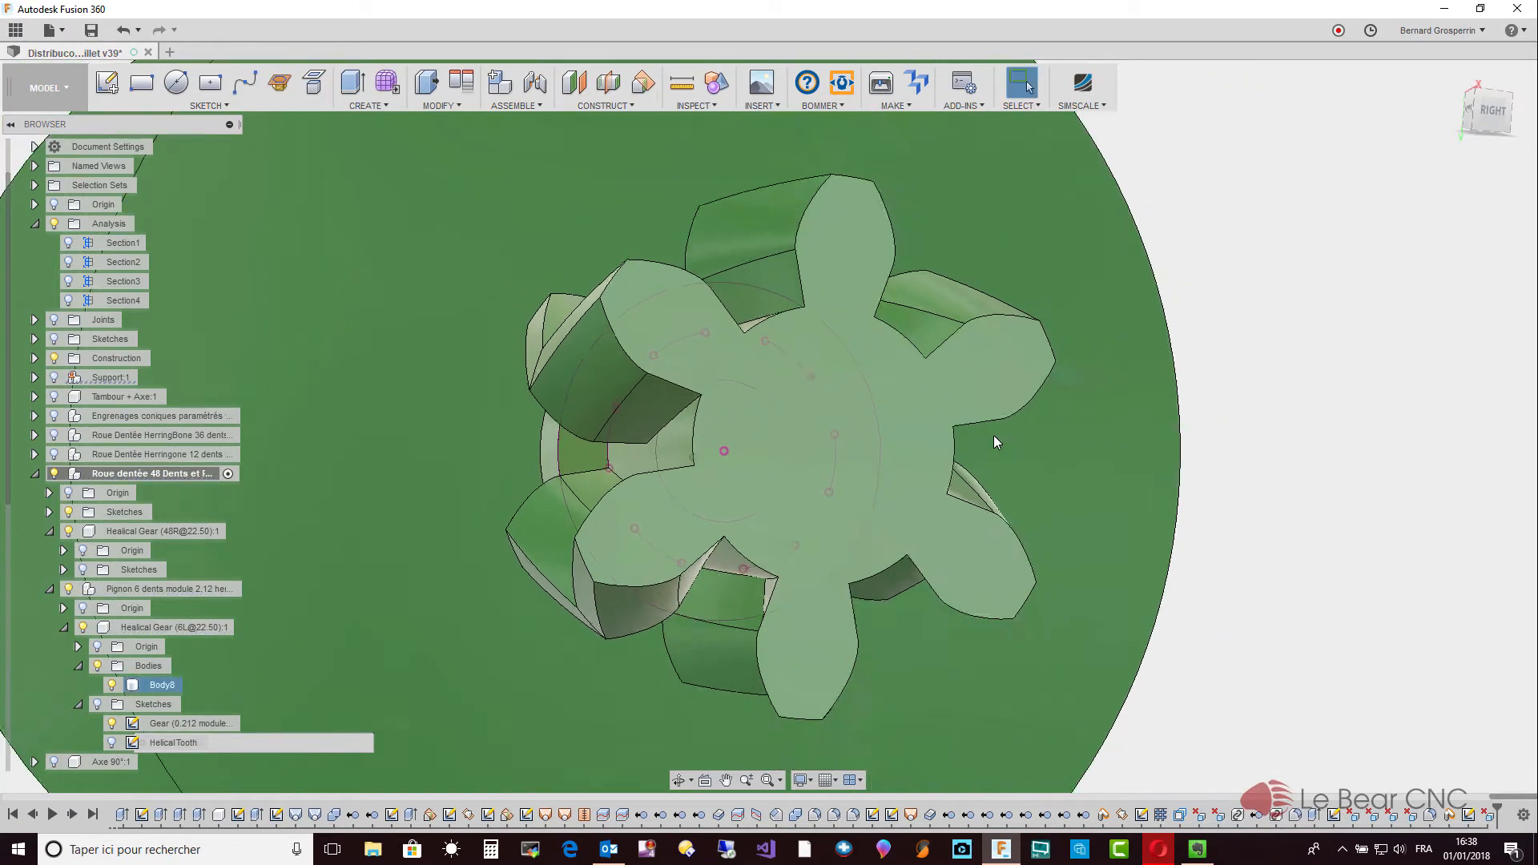
scroll(994, 435, "down", 5)
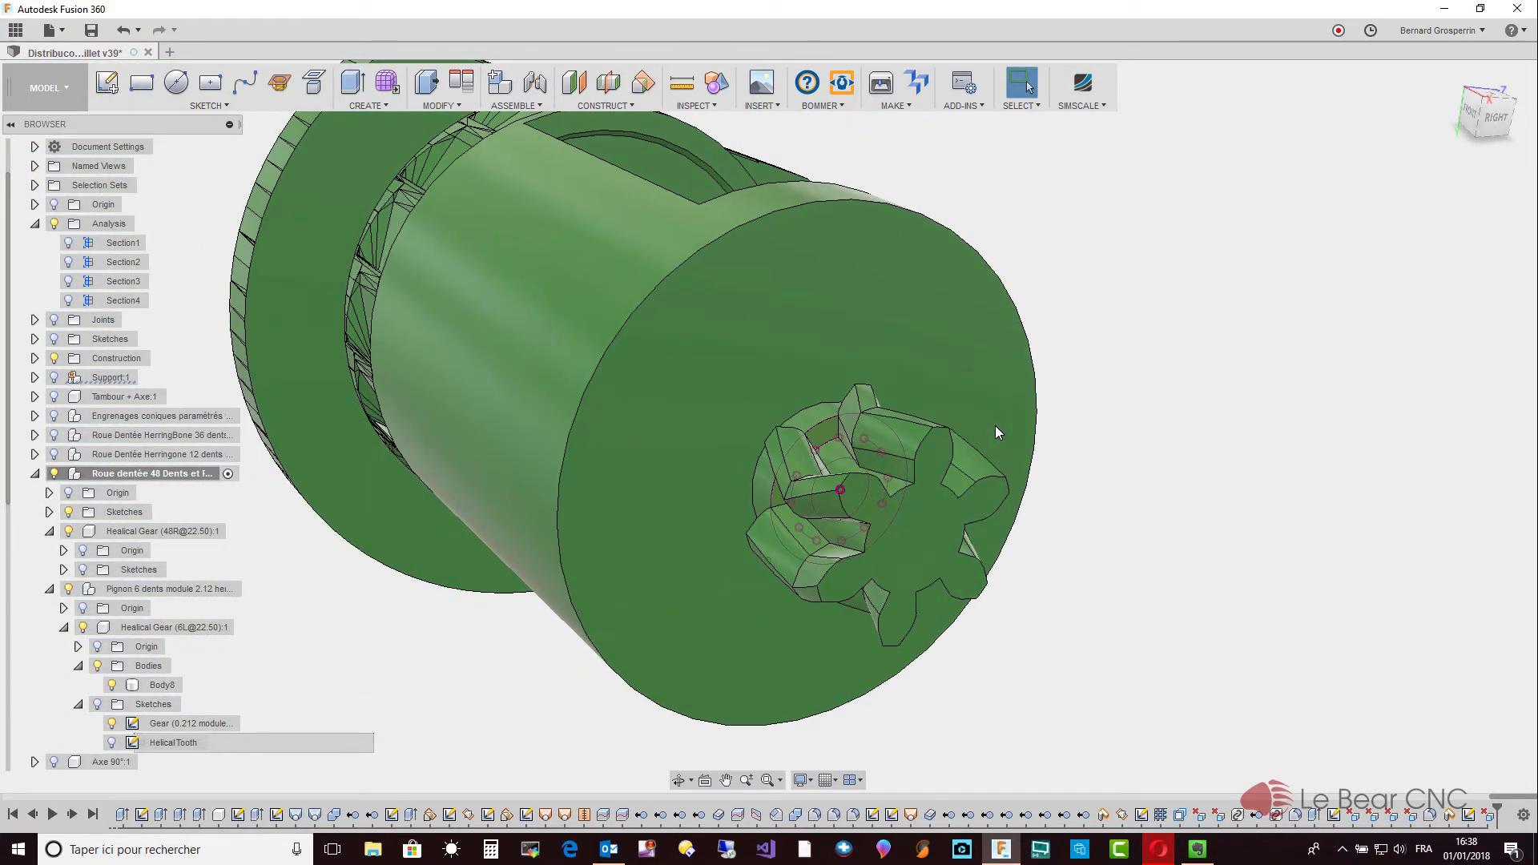
Reopen the sketch containing the pinion's projected root arcs for editing.
left_click(994, 432)
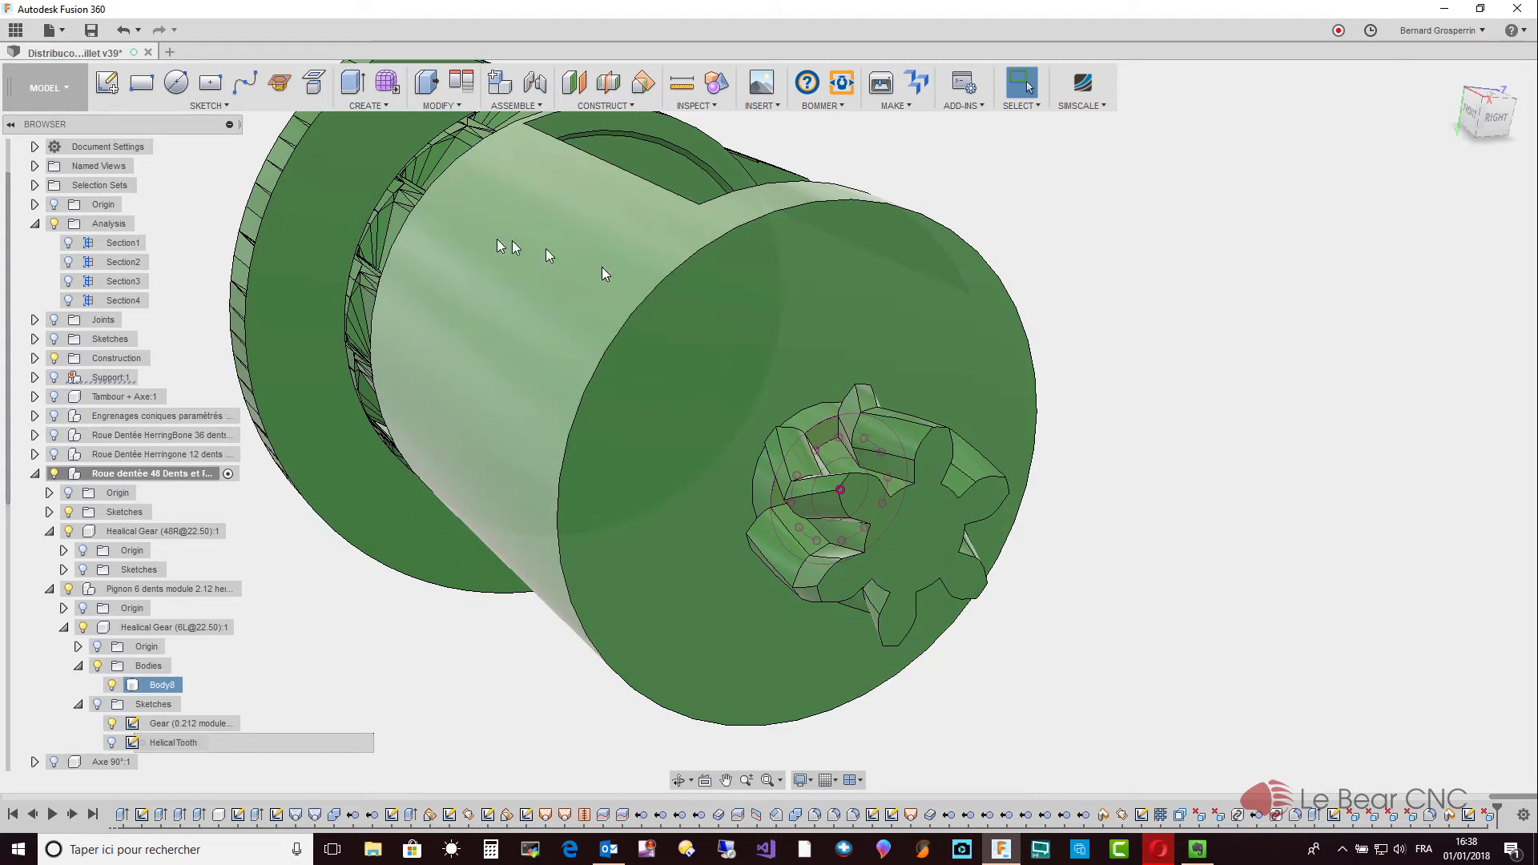
key("Escape")
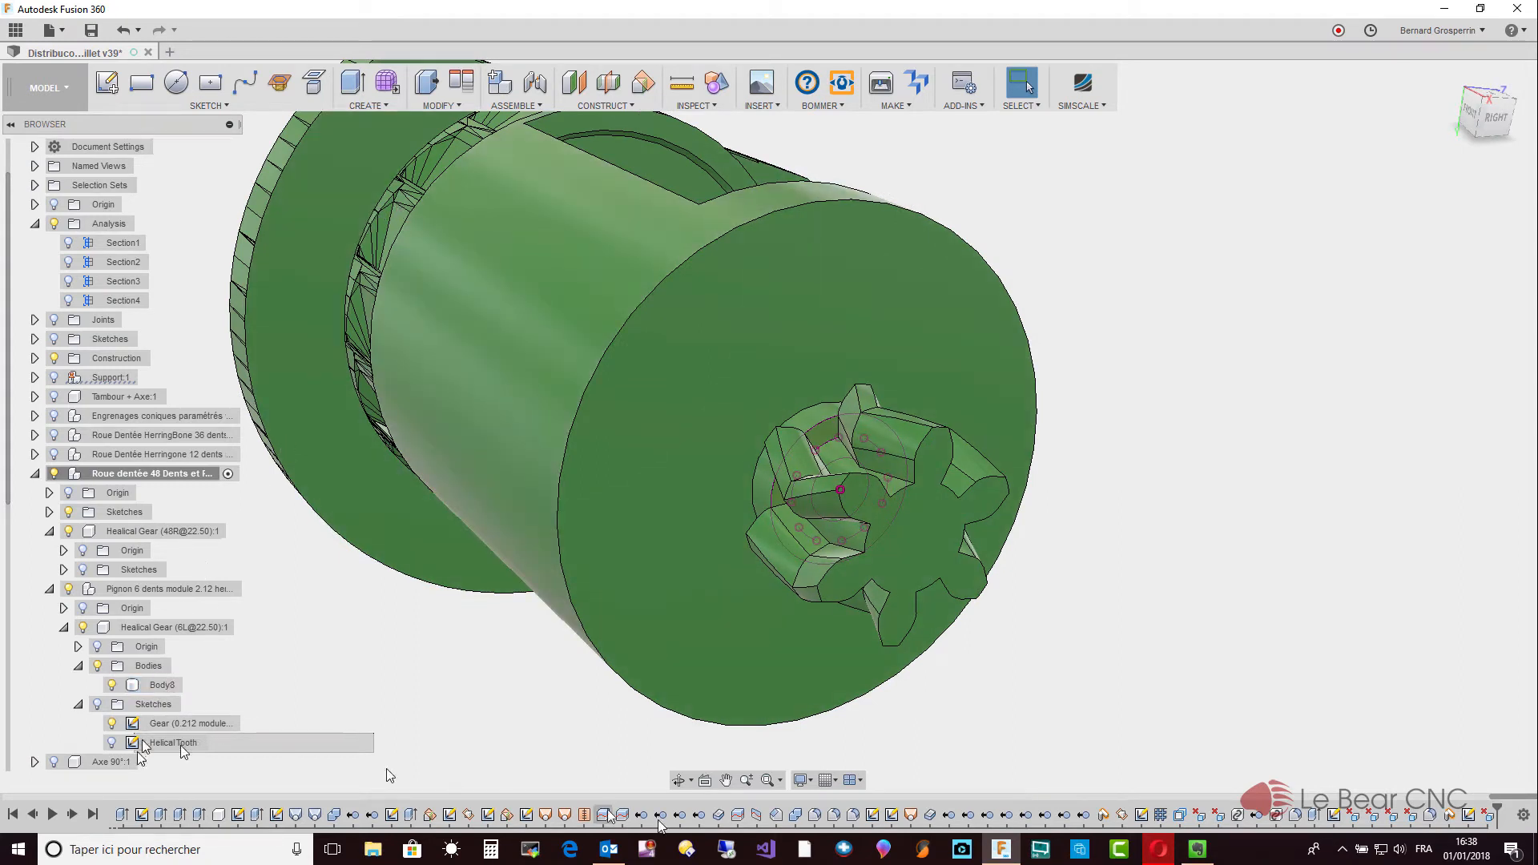
right_click(1470, 823)
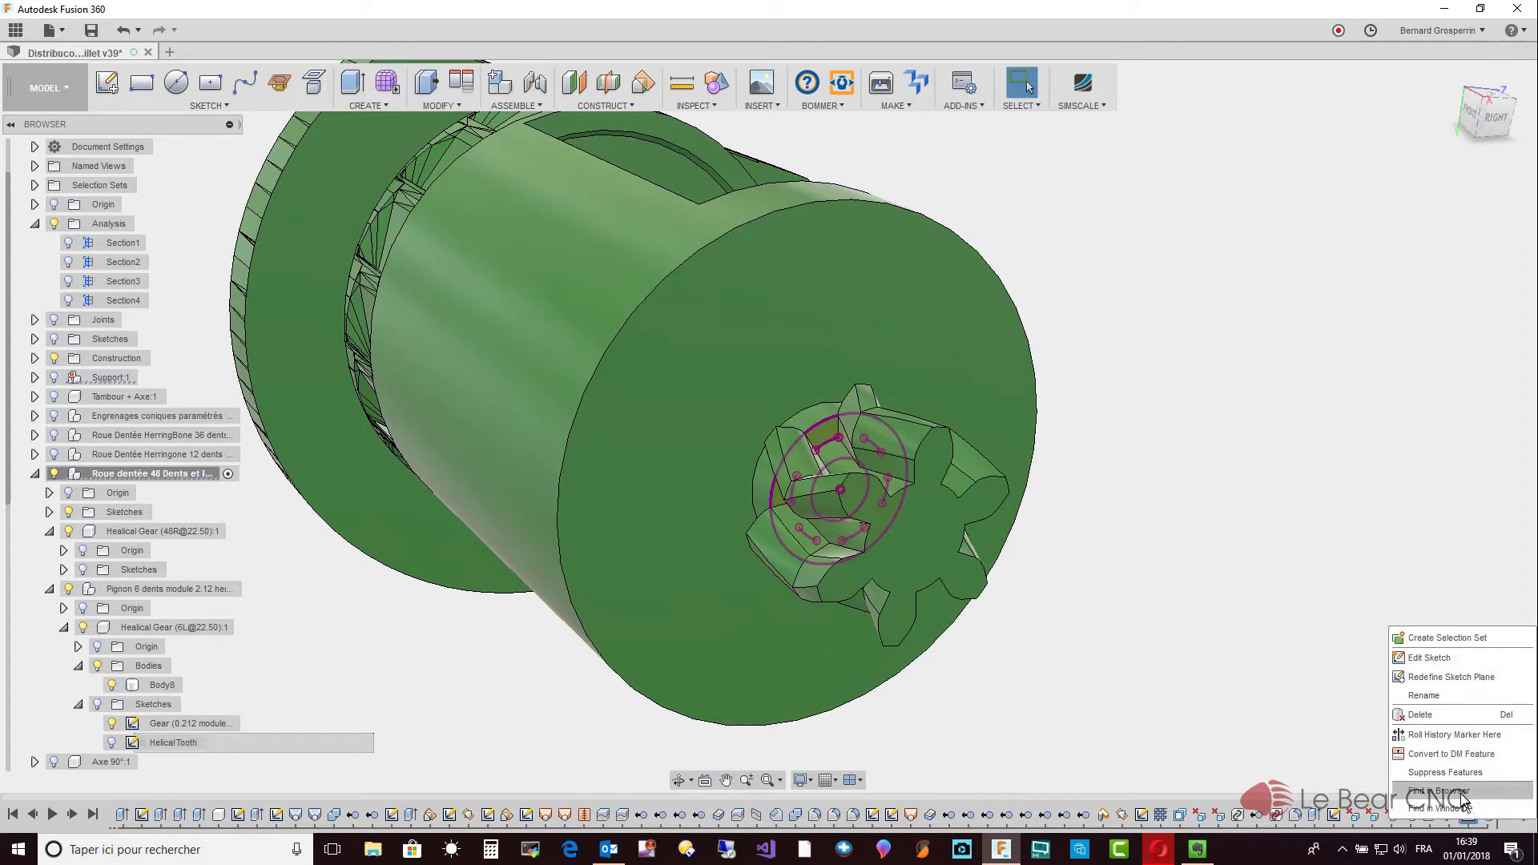
left_click(1435, 658)
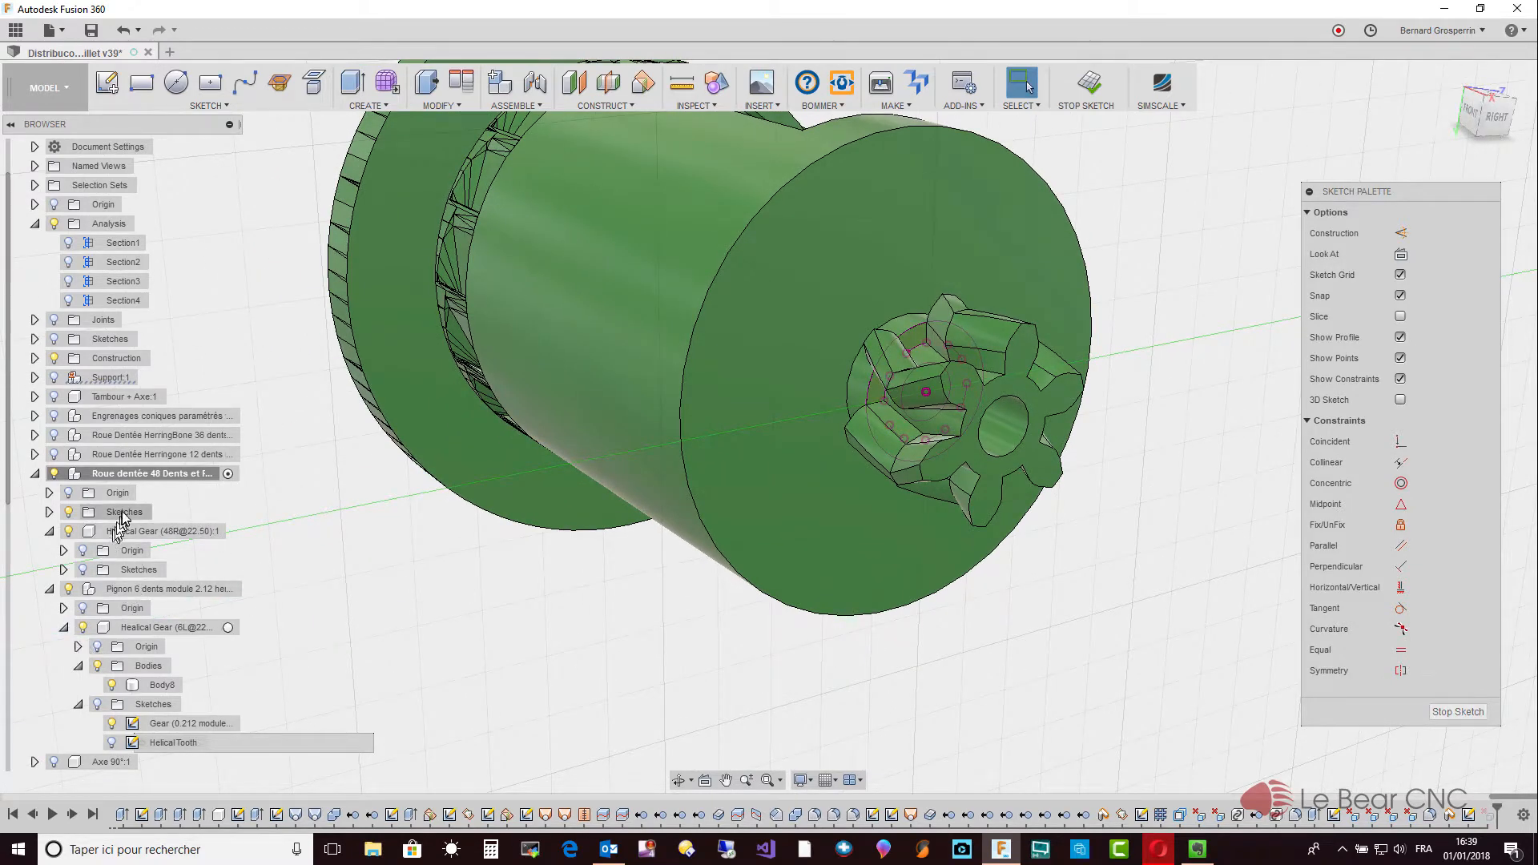
Hide the 48-tooth helical gear and the six-tooth pinion, leaving Sketch1 visible on its own.
left_click(48, 512)
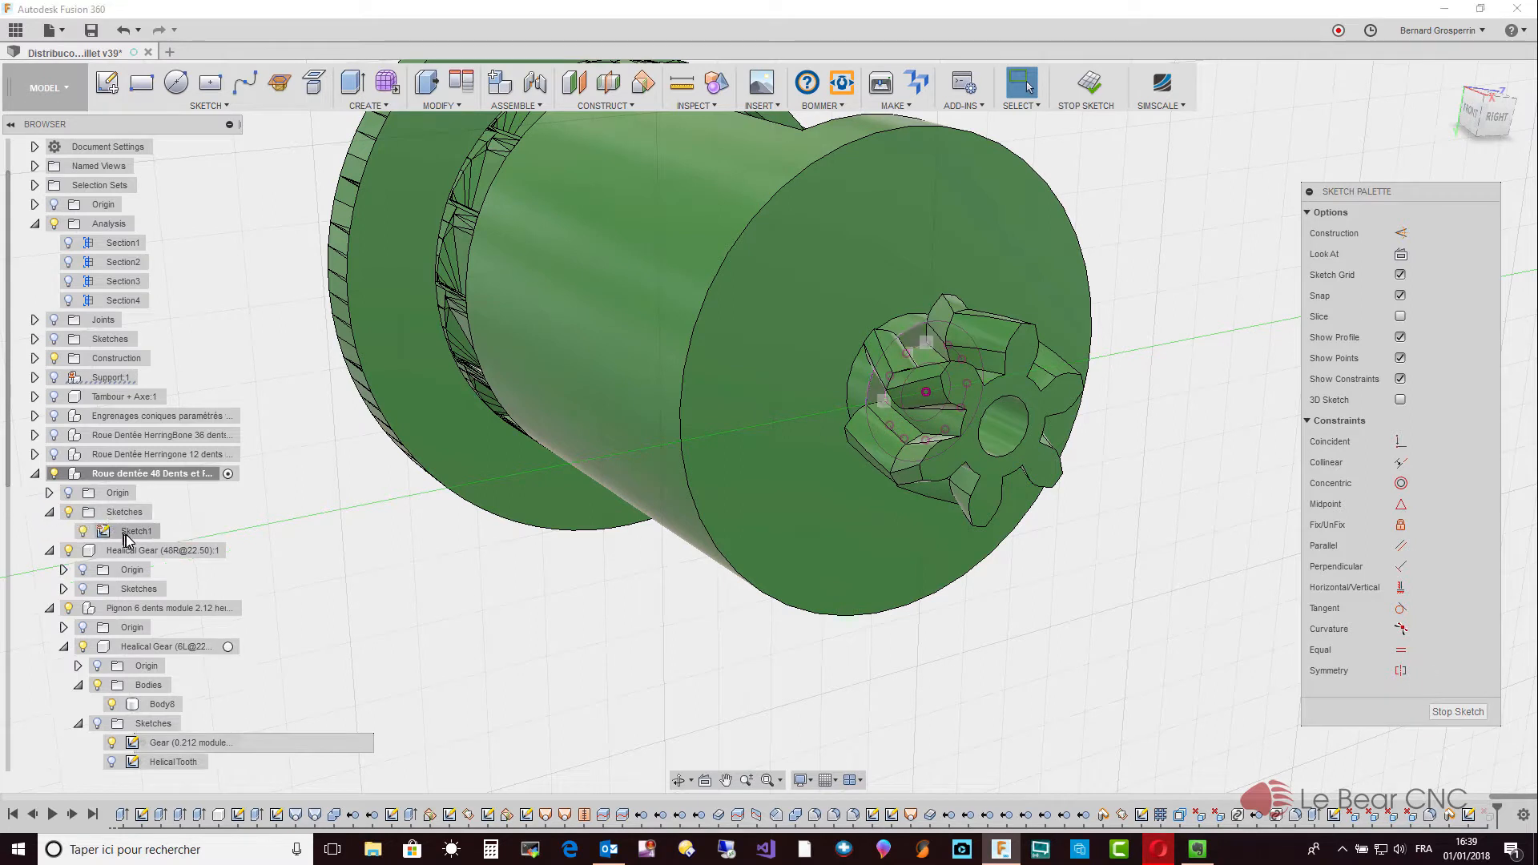
left_click(131, 533)
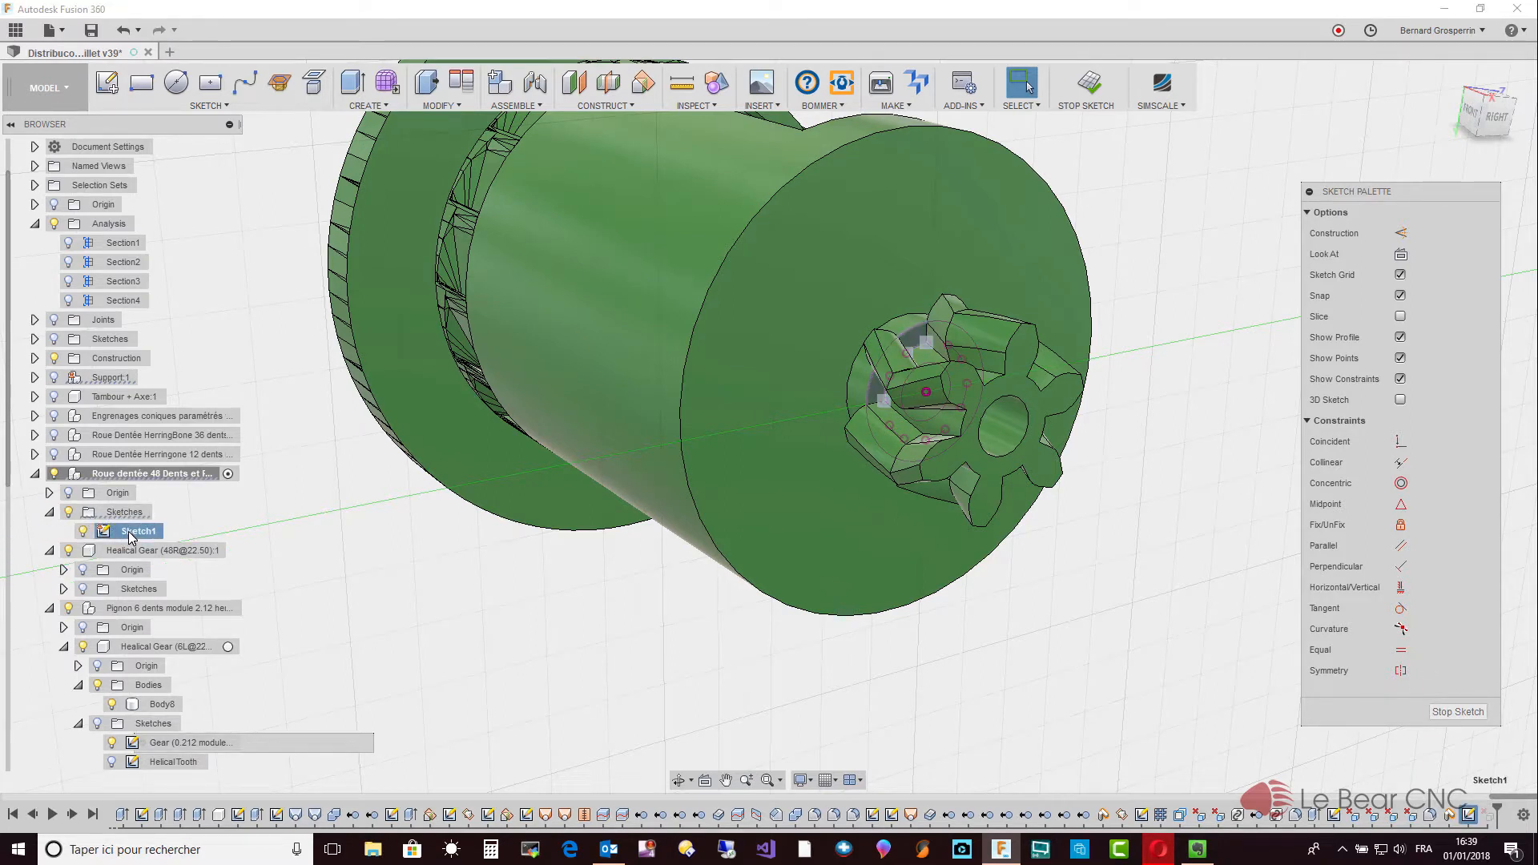
scroll(129, 534, "up", 1)
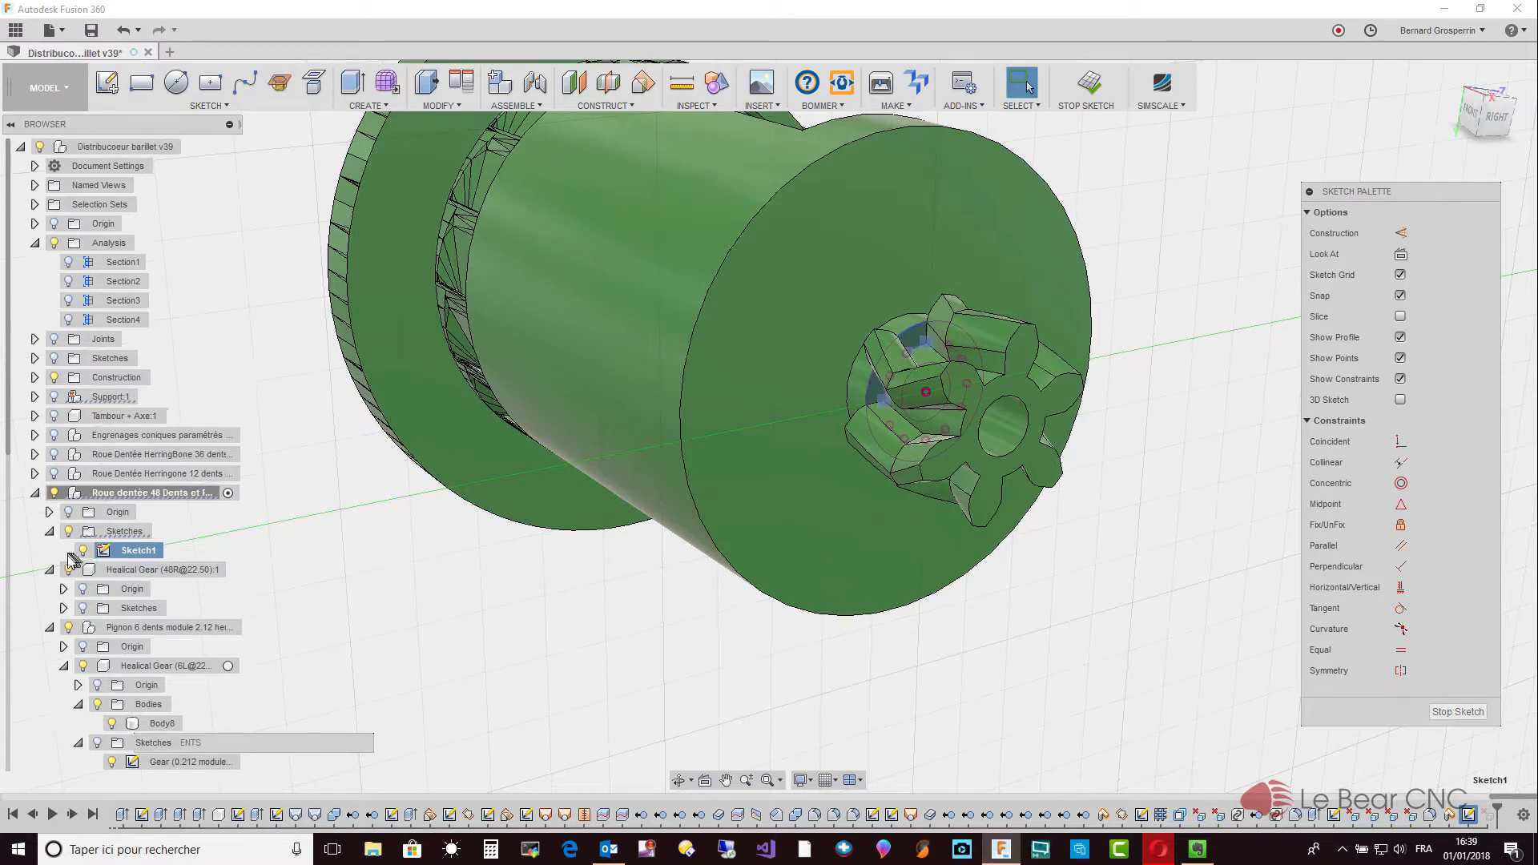
left_click(68, 570)
left_click(70, 628)
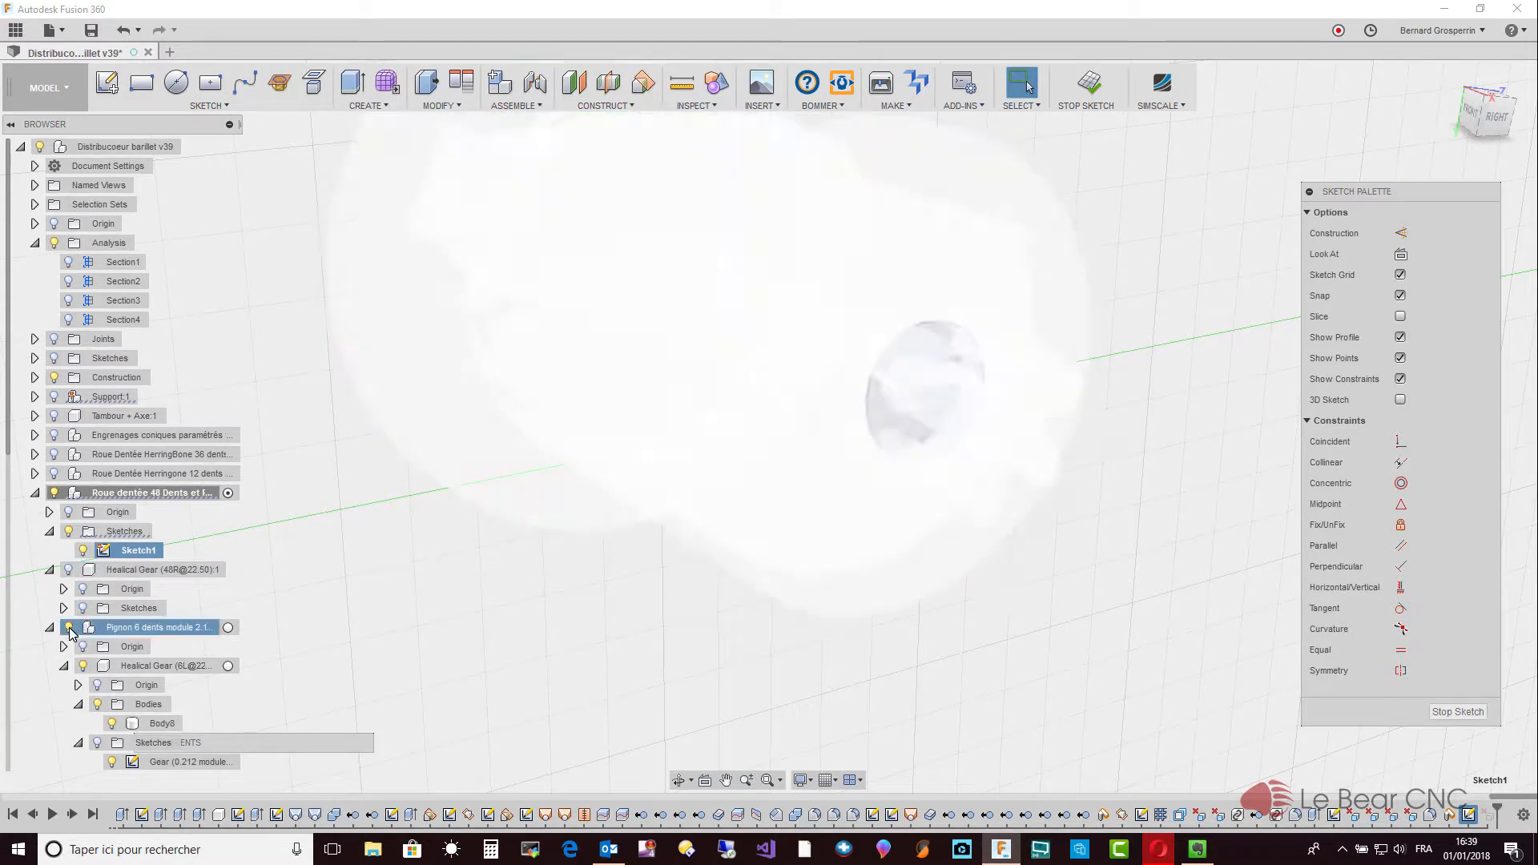
left_click(756, 676)
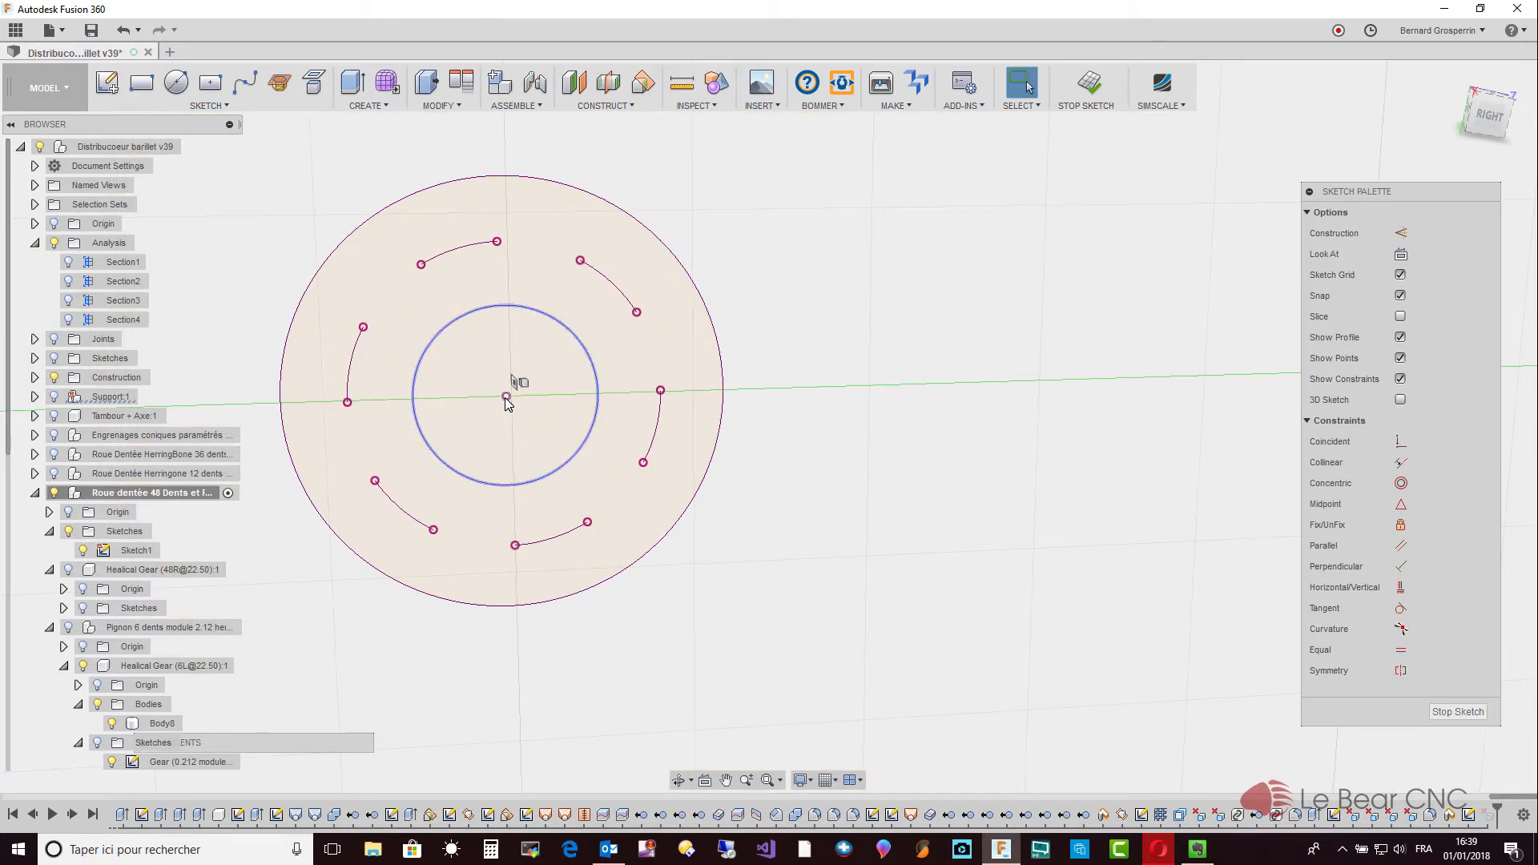
Add a driven diameter dimension to the inner projected circle.
key("d")
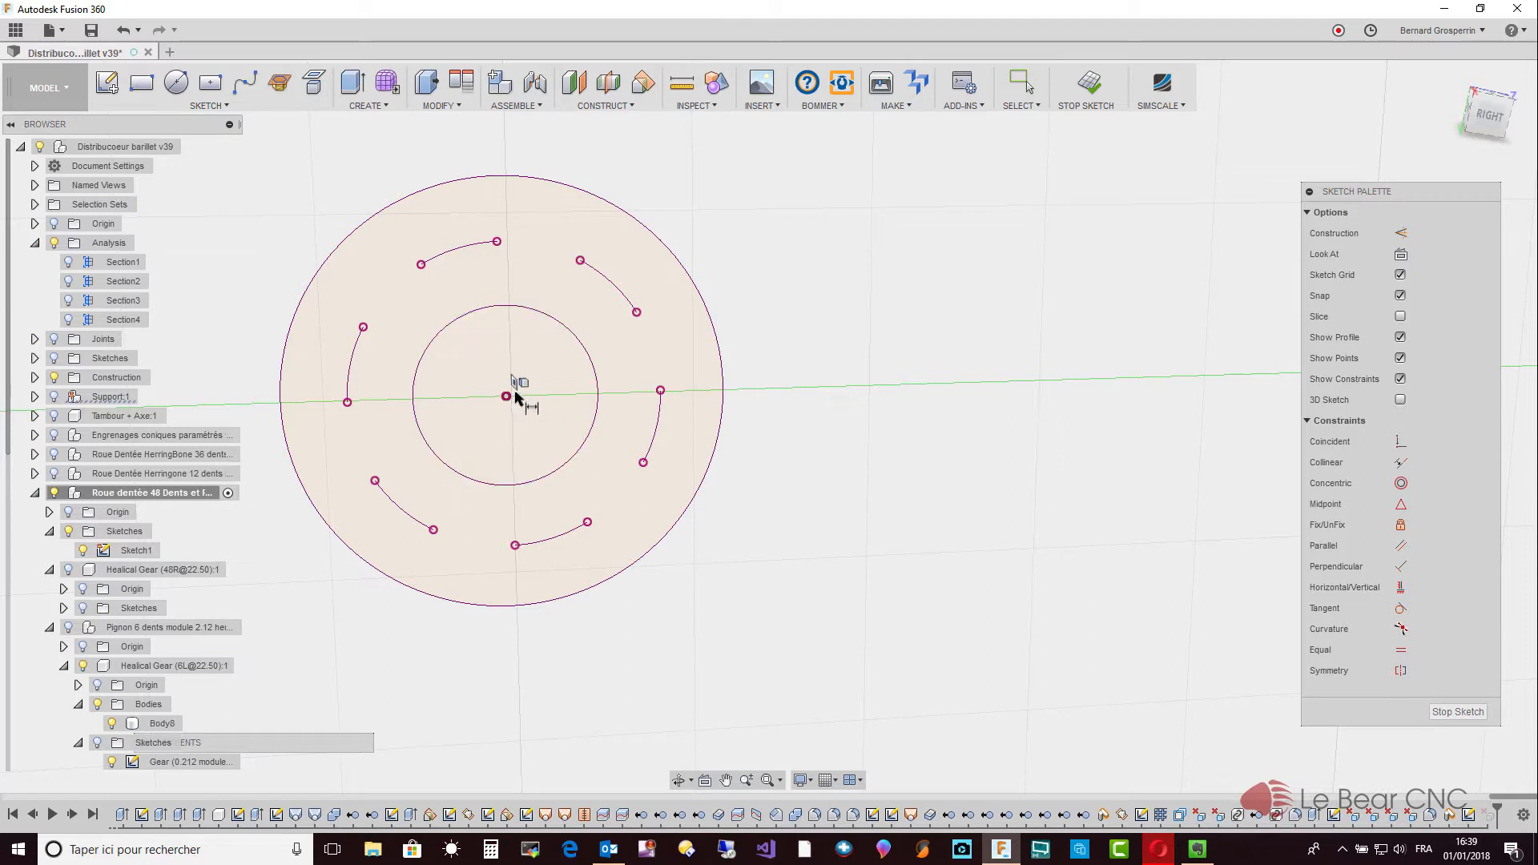
left_click(596, 381)
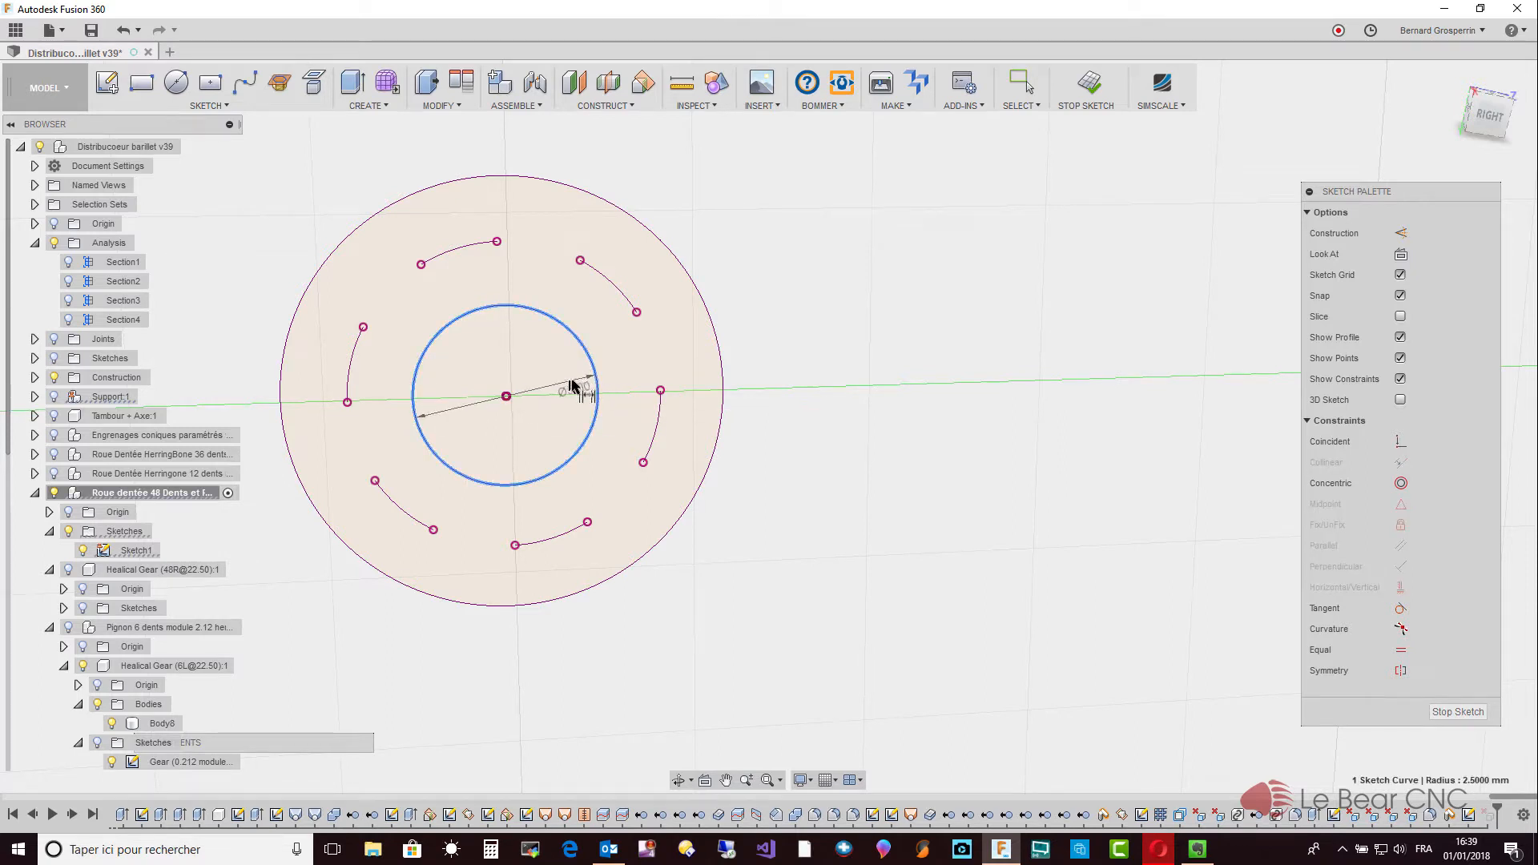
left_click(629, 369)
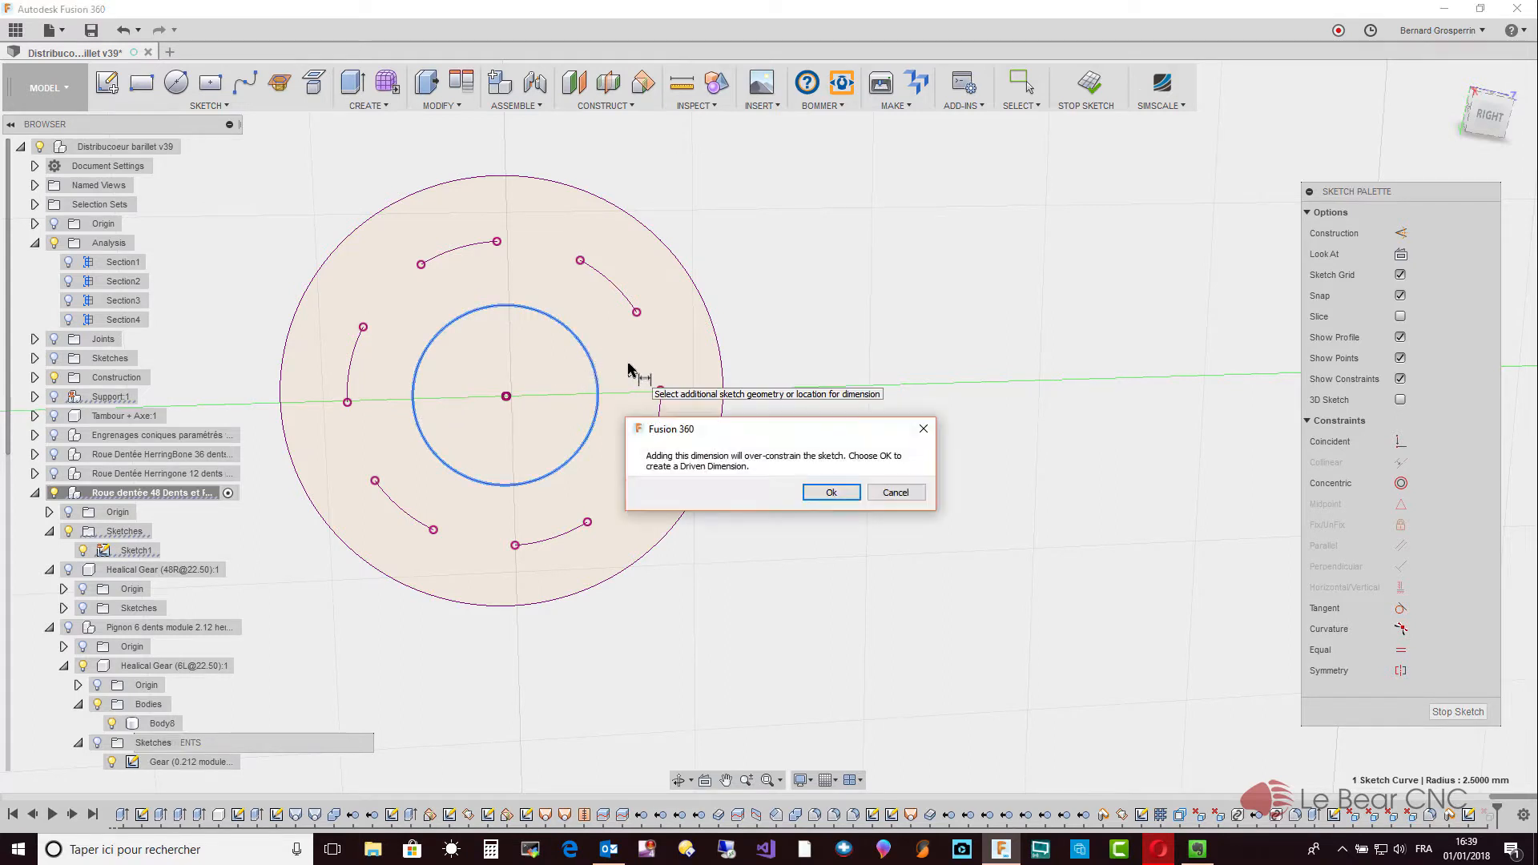
left_click(831, 492)
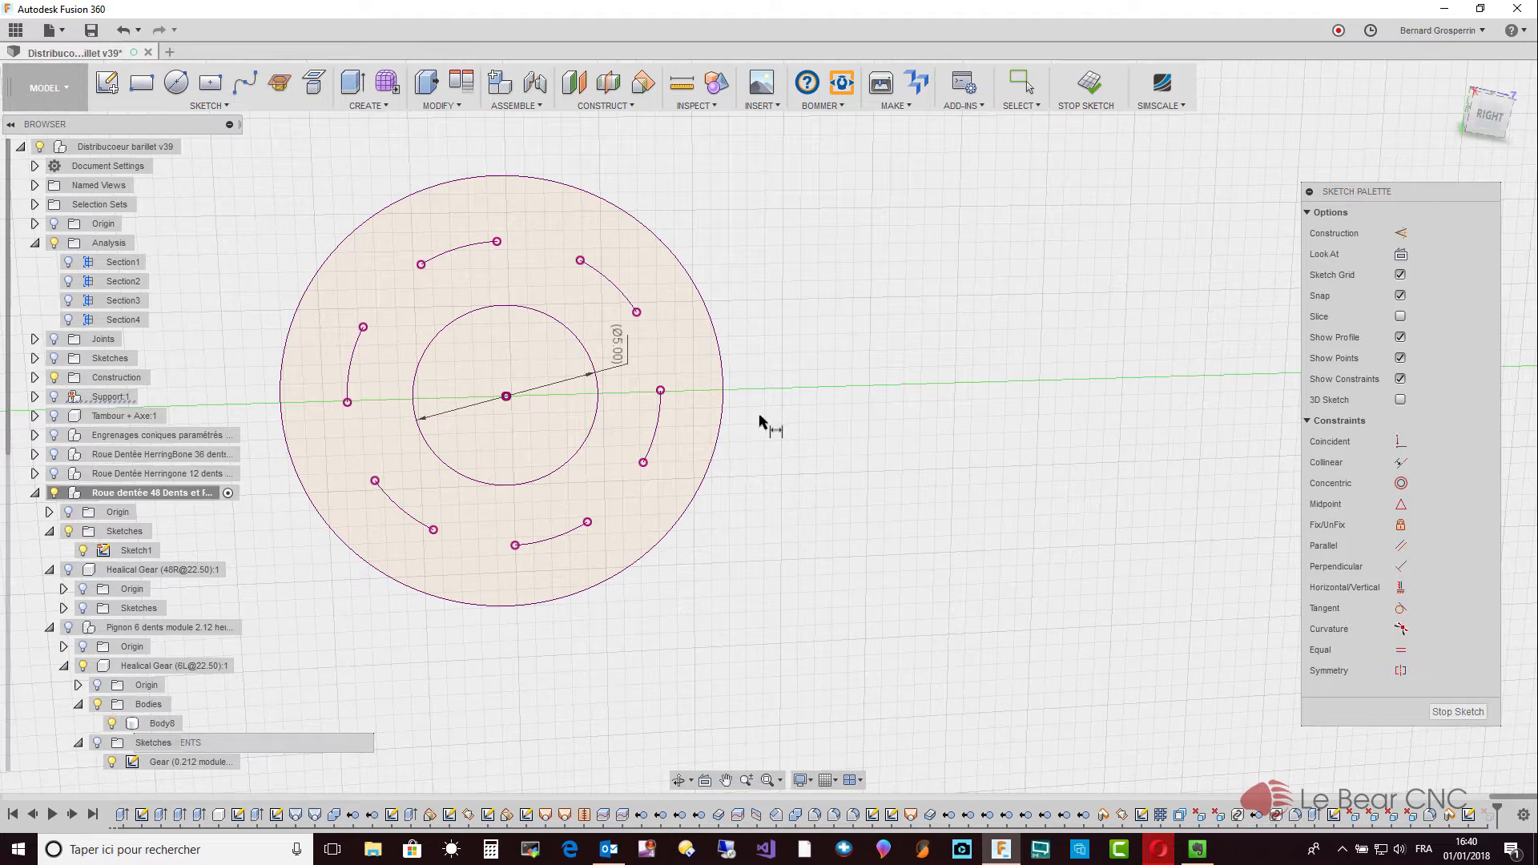
key("Escape")
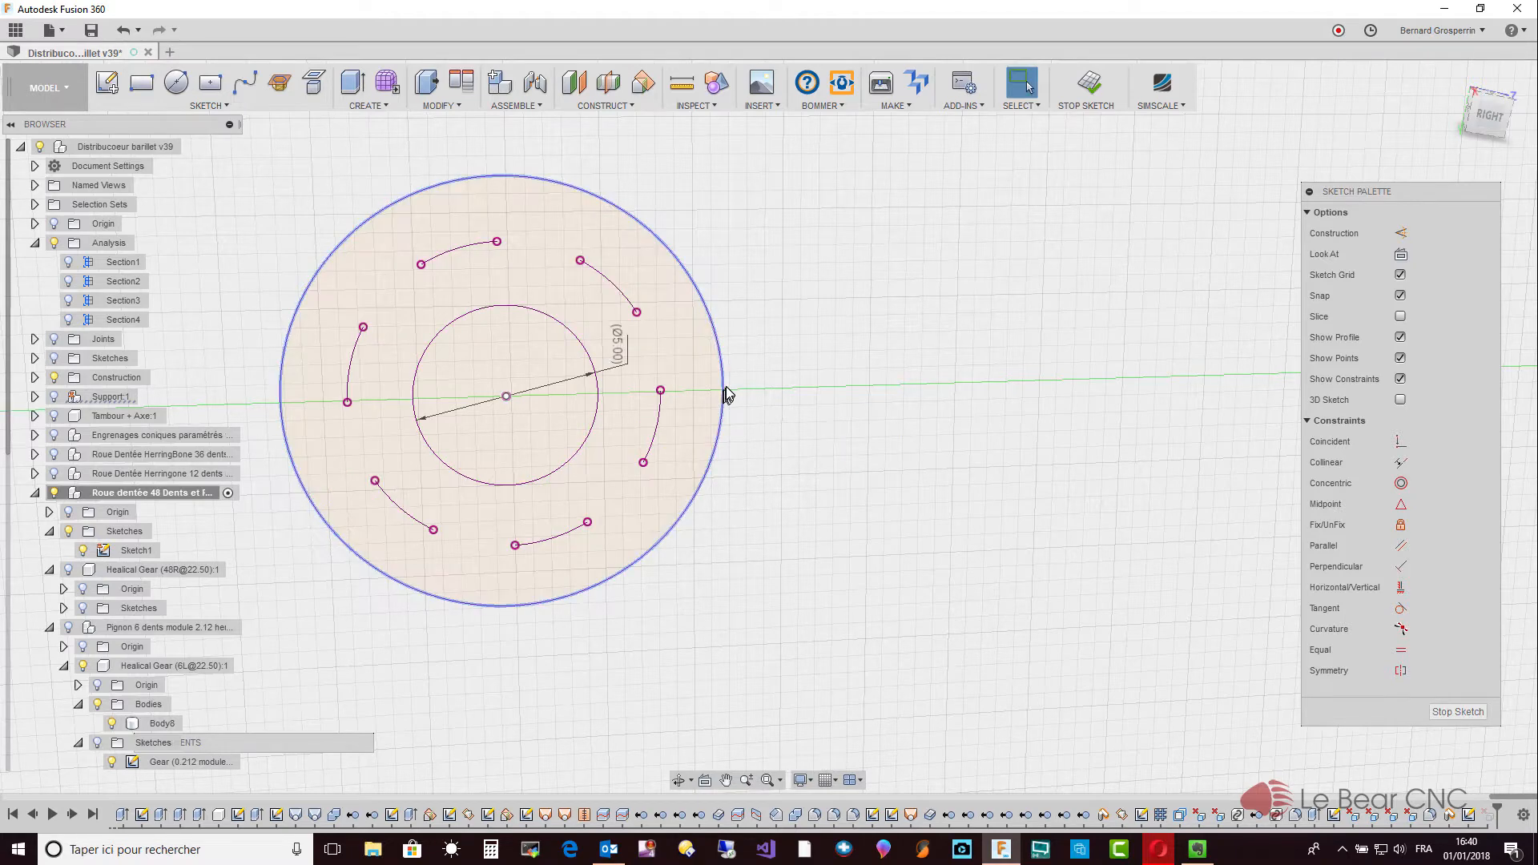
Add a driven diameter dimension to the outer projected circle around the root arcs.
key("d")
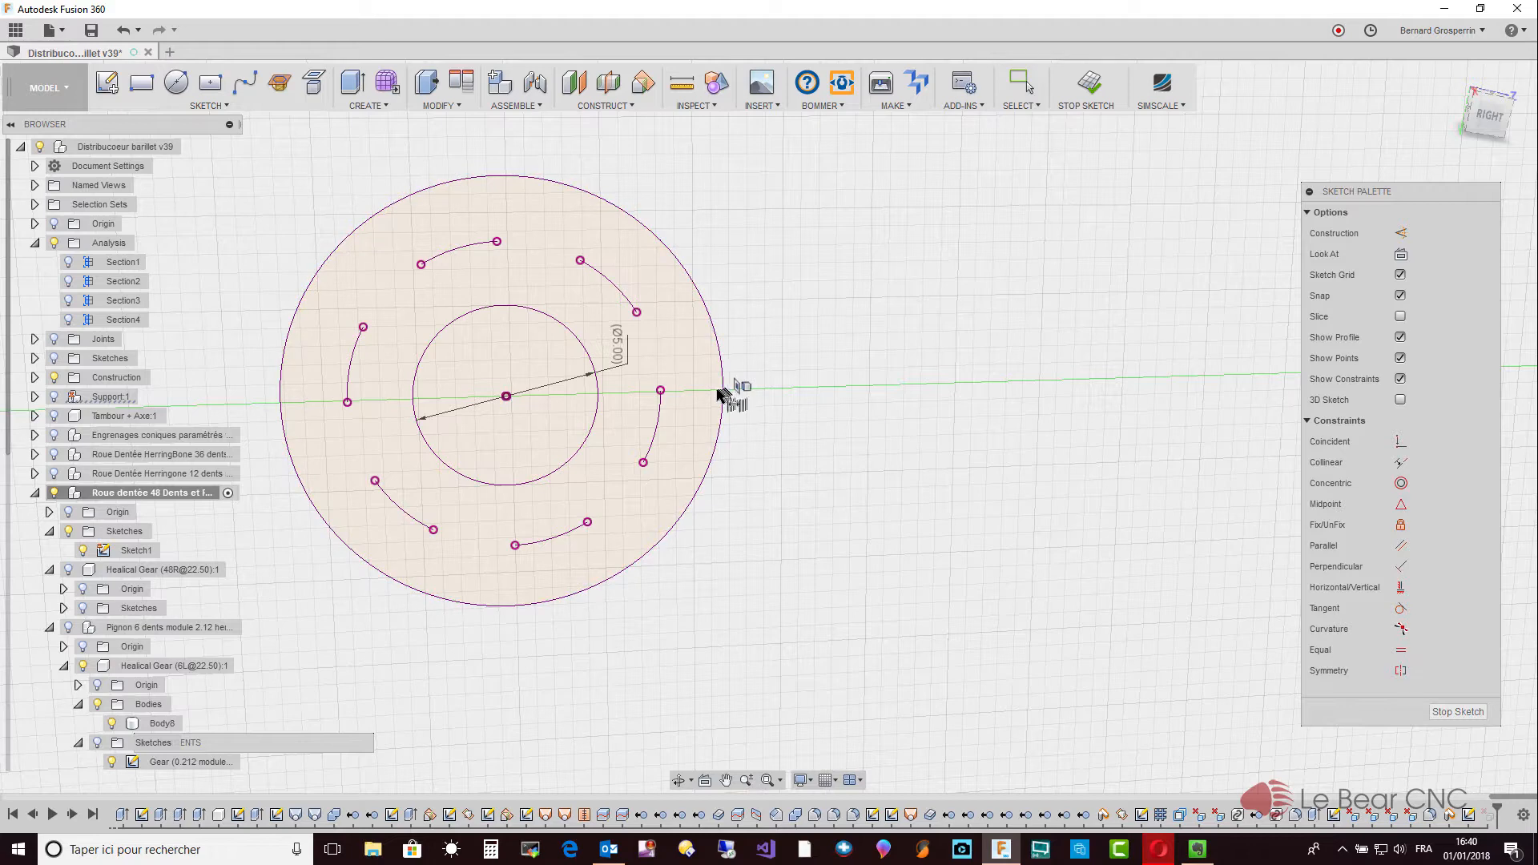
left_click(720, 394)
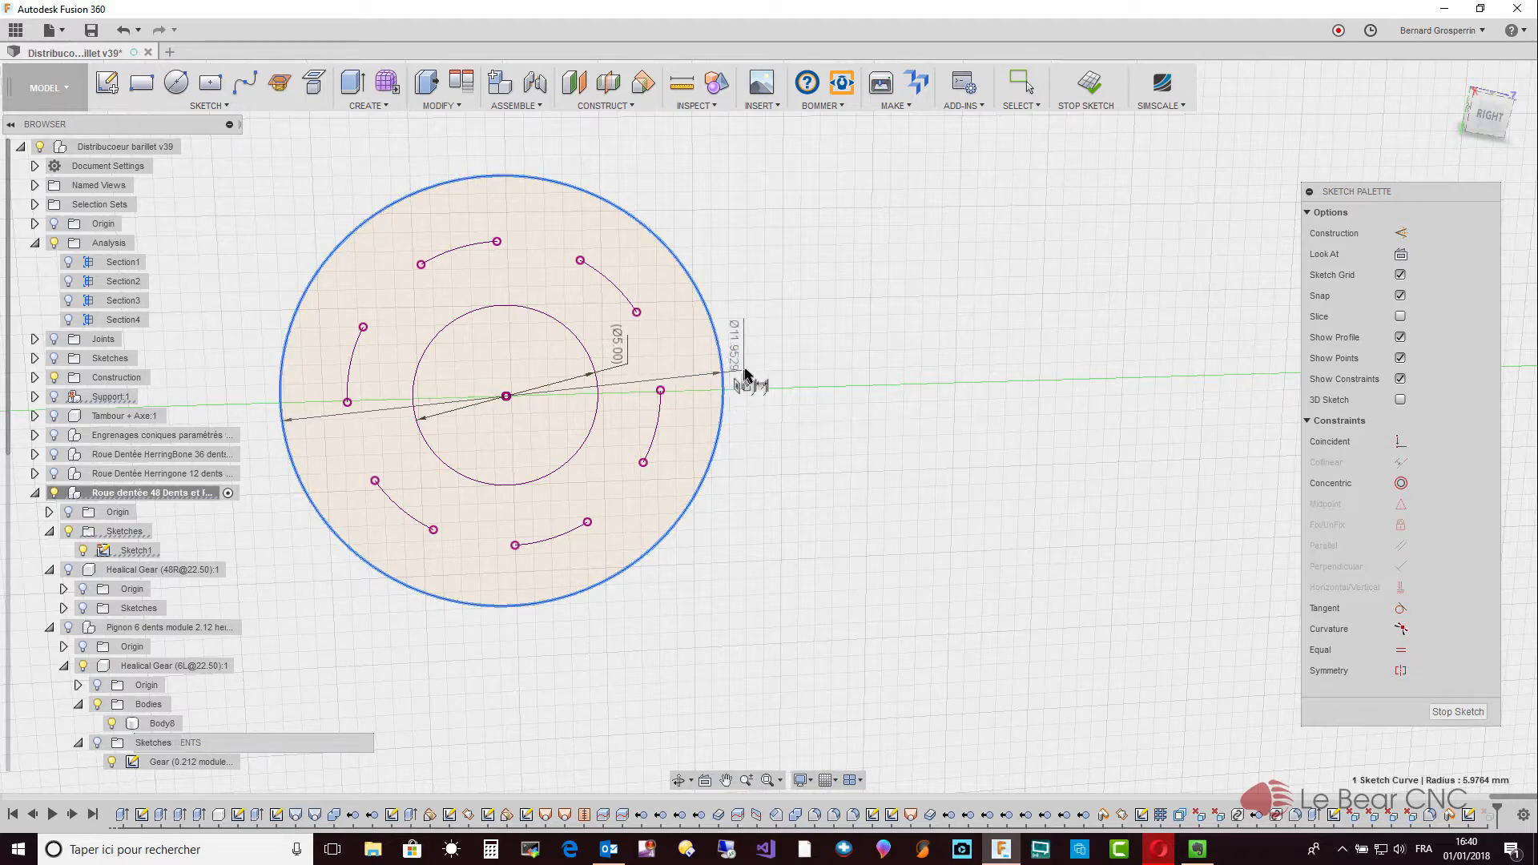
left_click(761, 346)
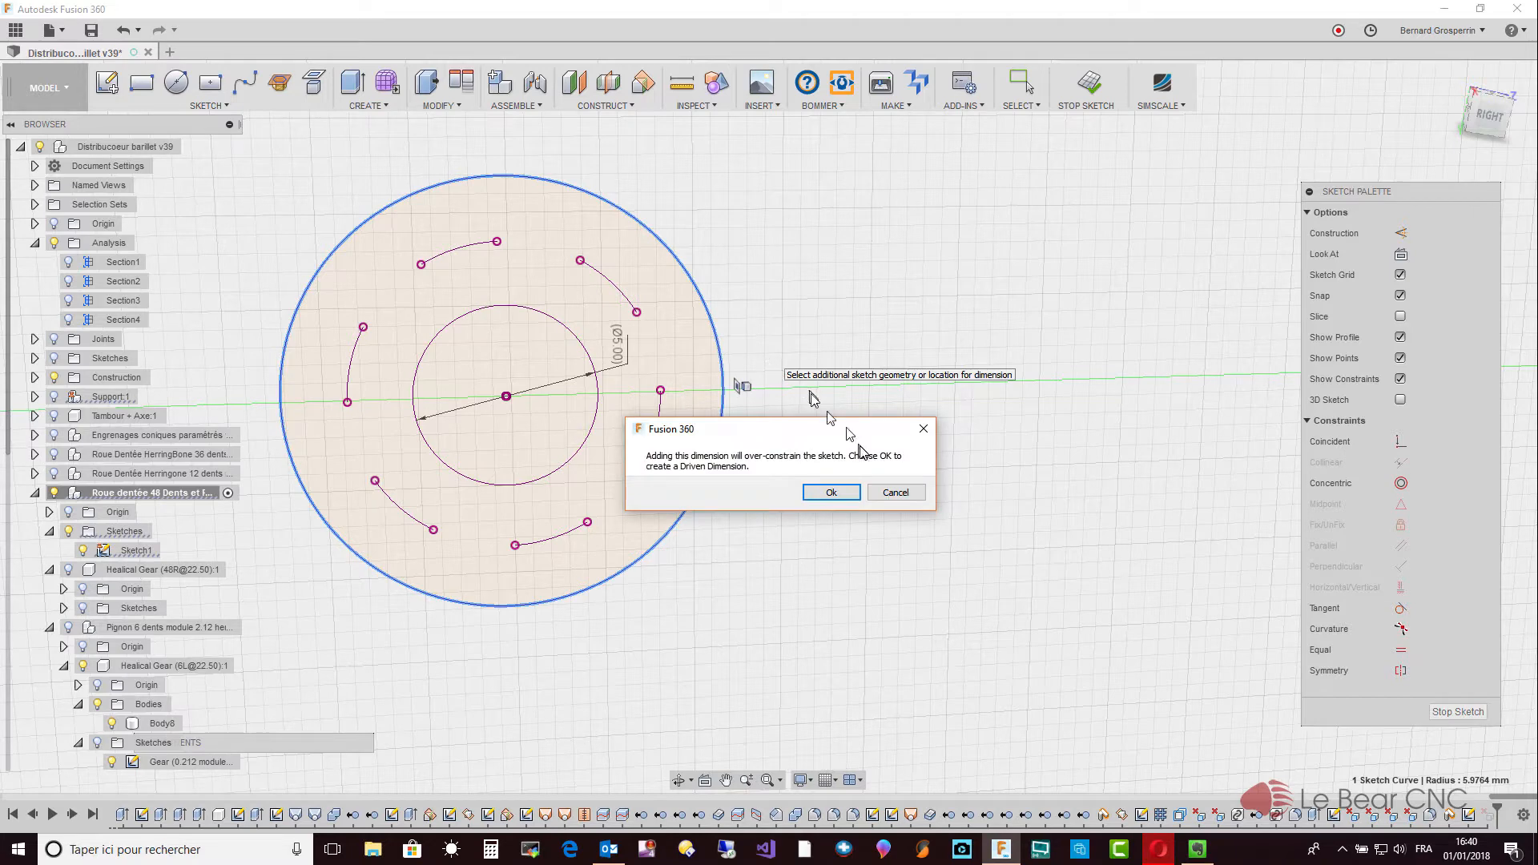
left_click(848, 494)
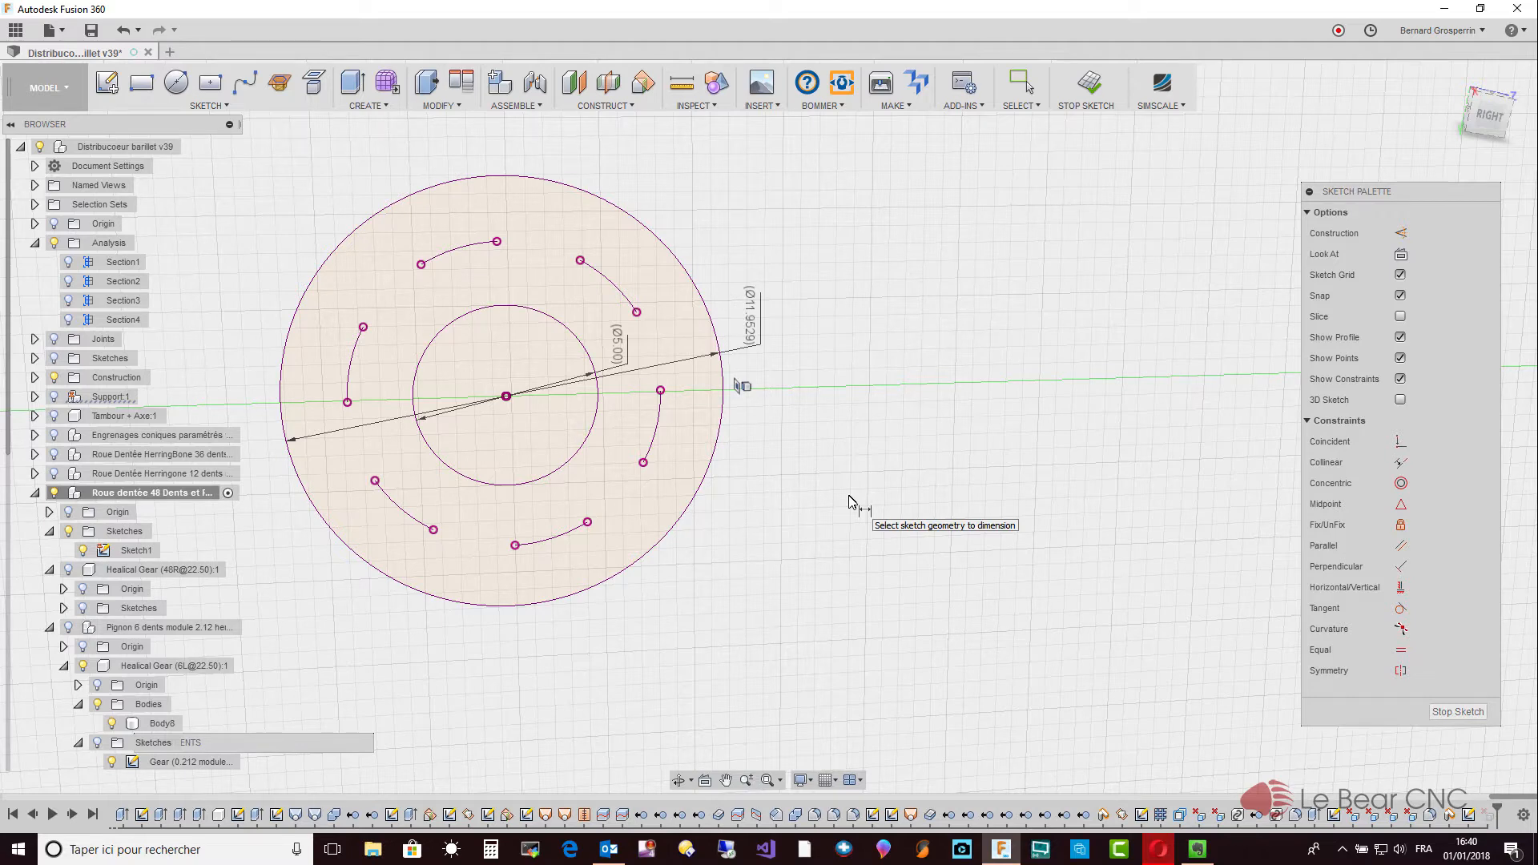
key("Escape")
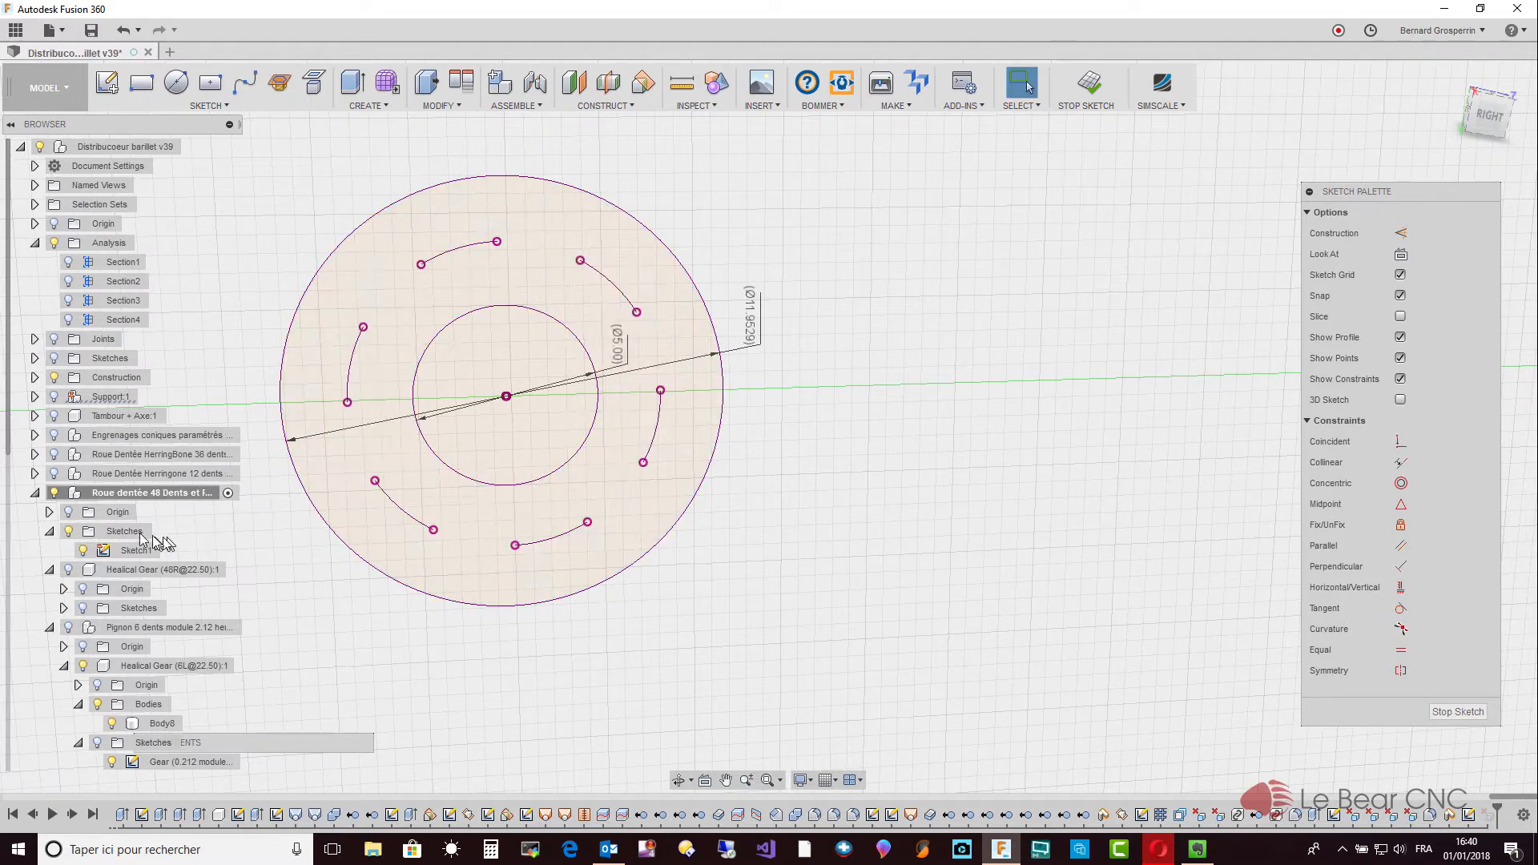
Show the 48-tooth helical gear and the six-tooth pinion again.
left_click(70, 570)
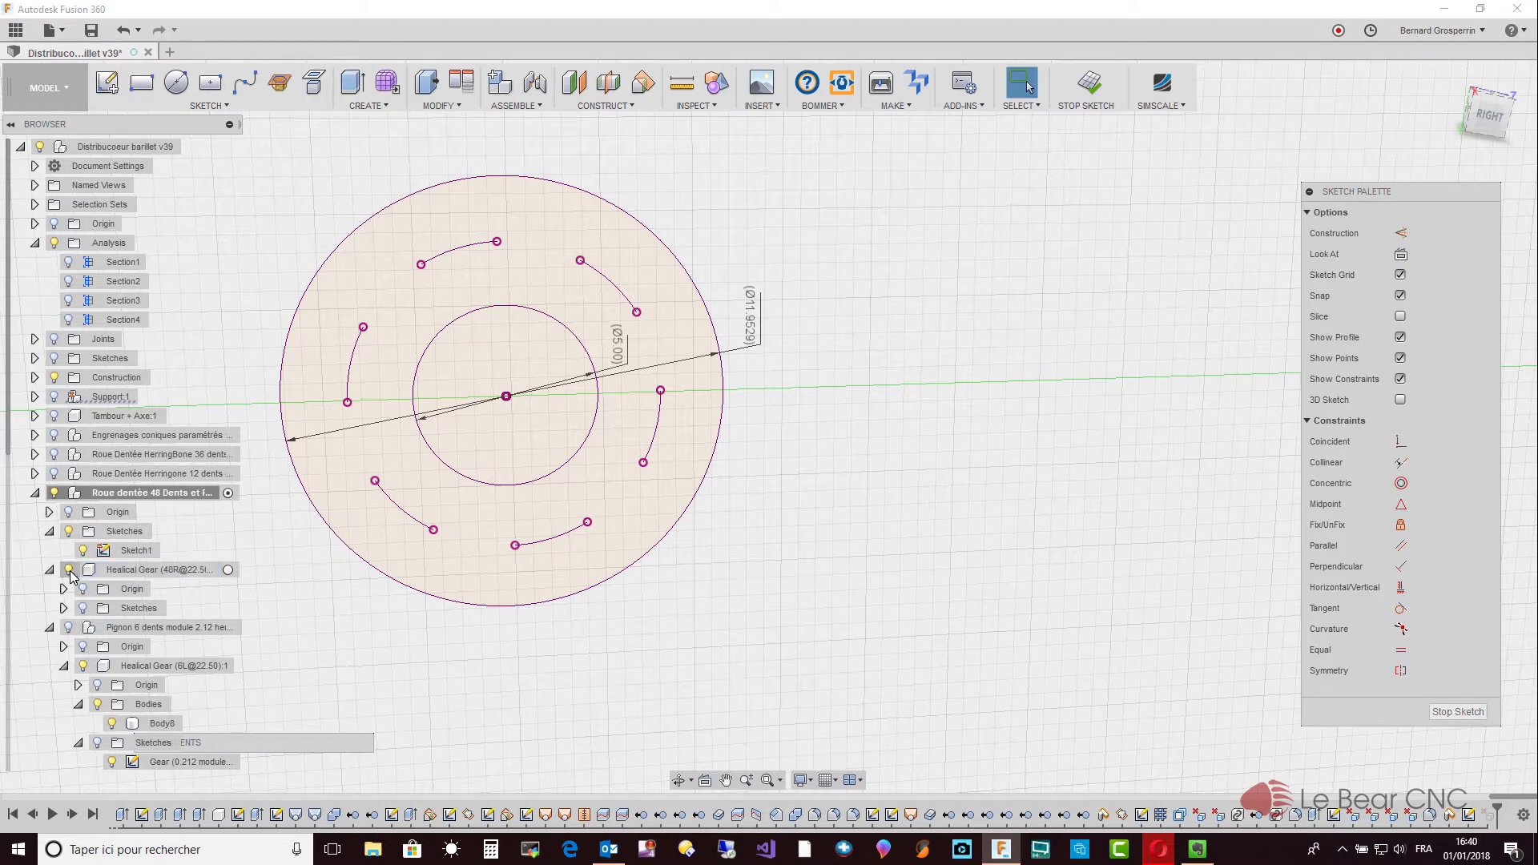
left_click(77, 628)
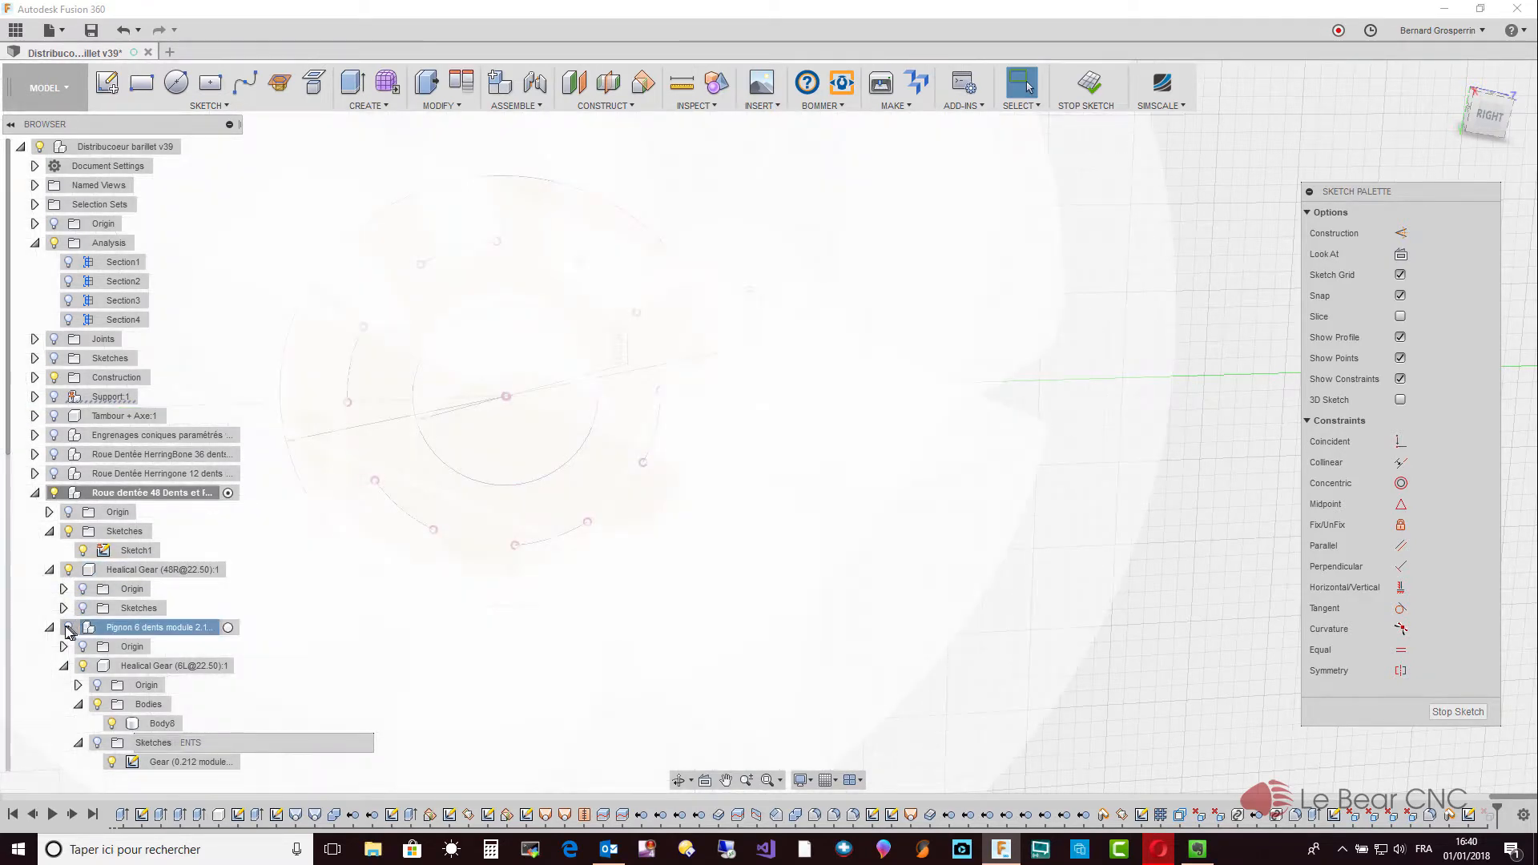
left_click(69, 628)
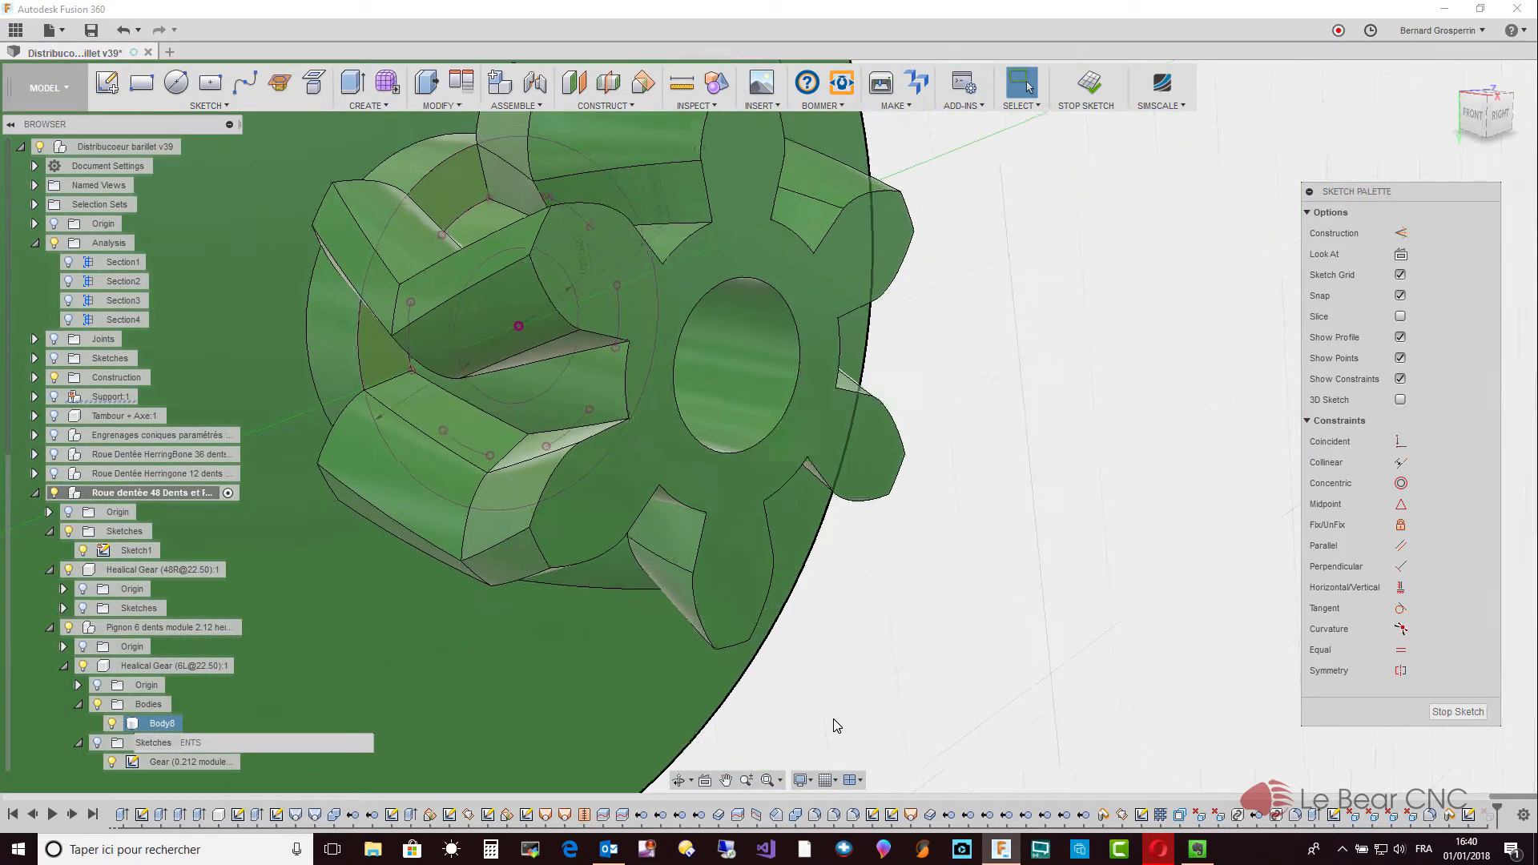
left_click(834, 720)
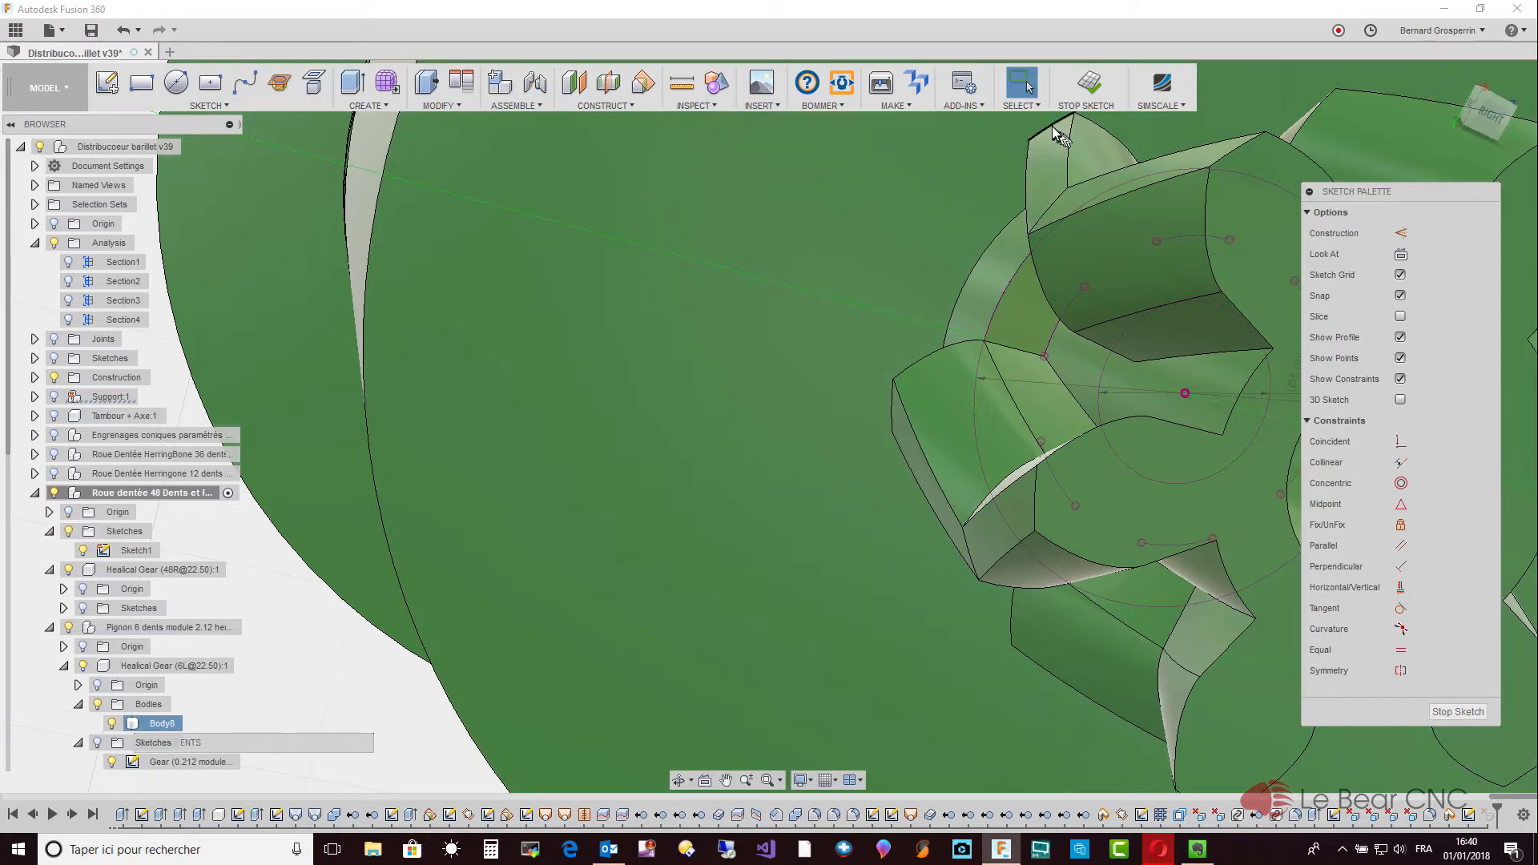
Project the outer tip edges of the pinion's six teeth into the sketch.
left_click(1051, 126)
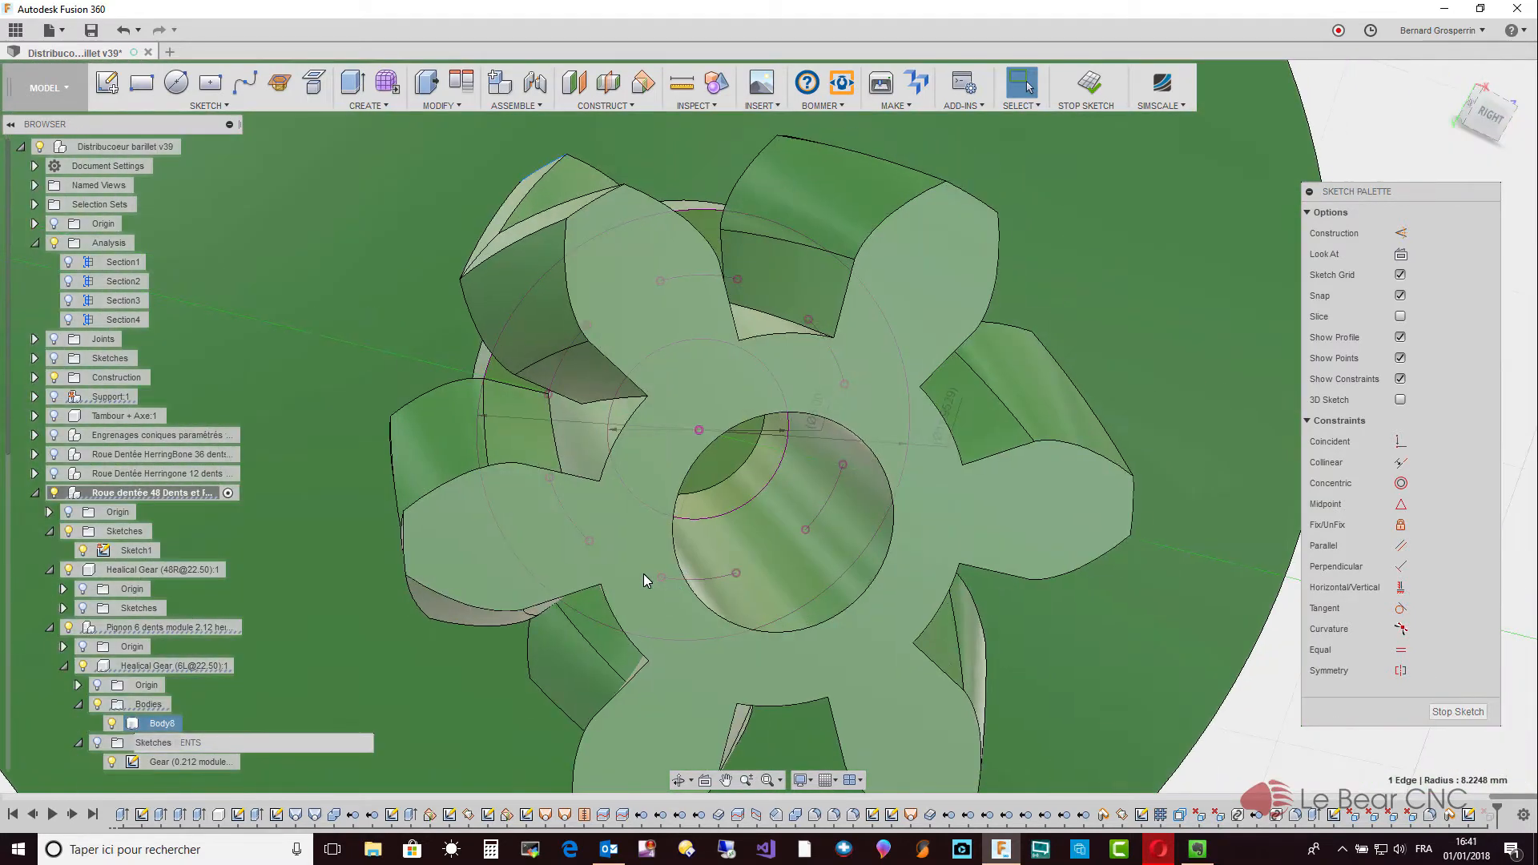
key("p")
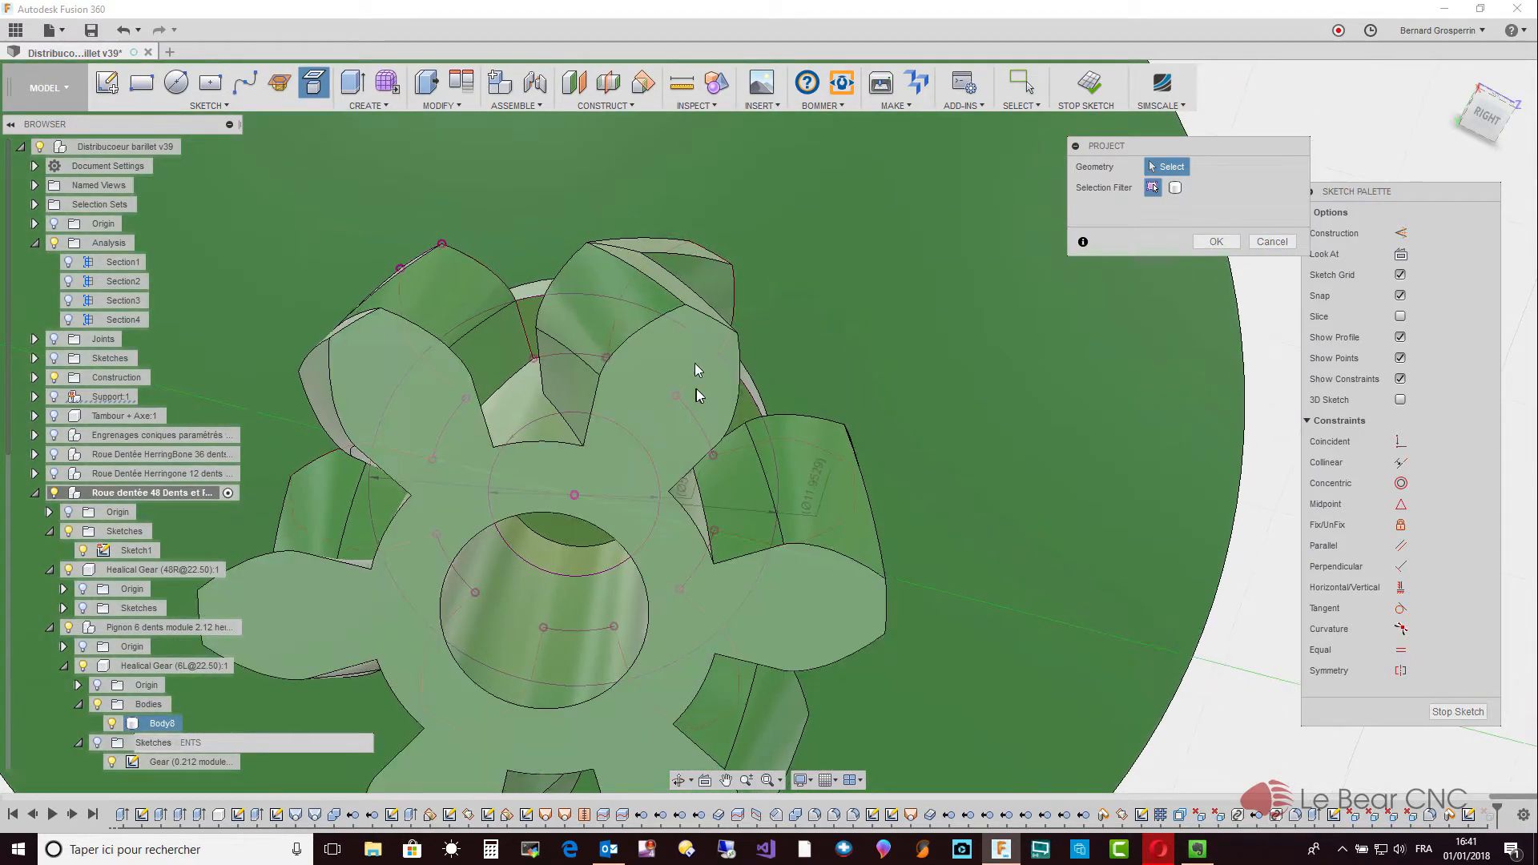
left_click(716, 265)
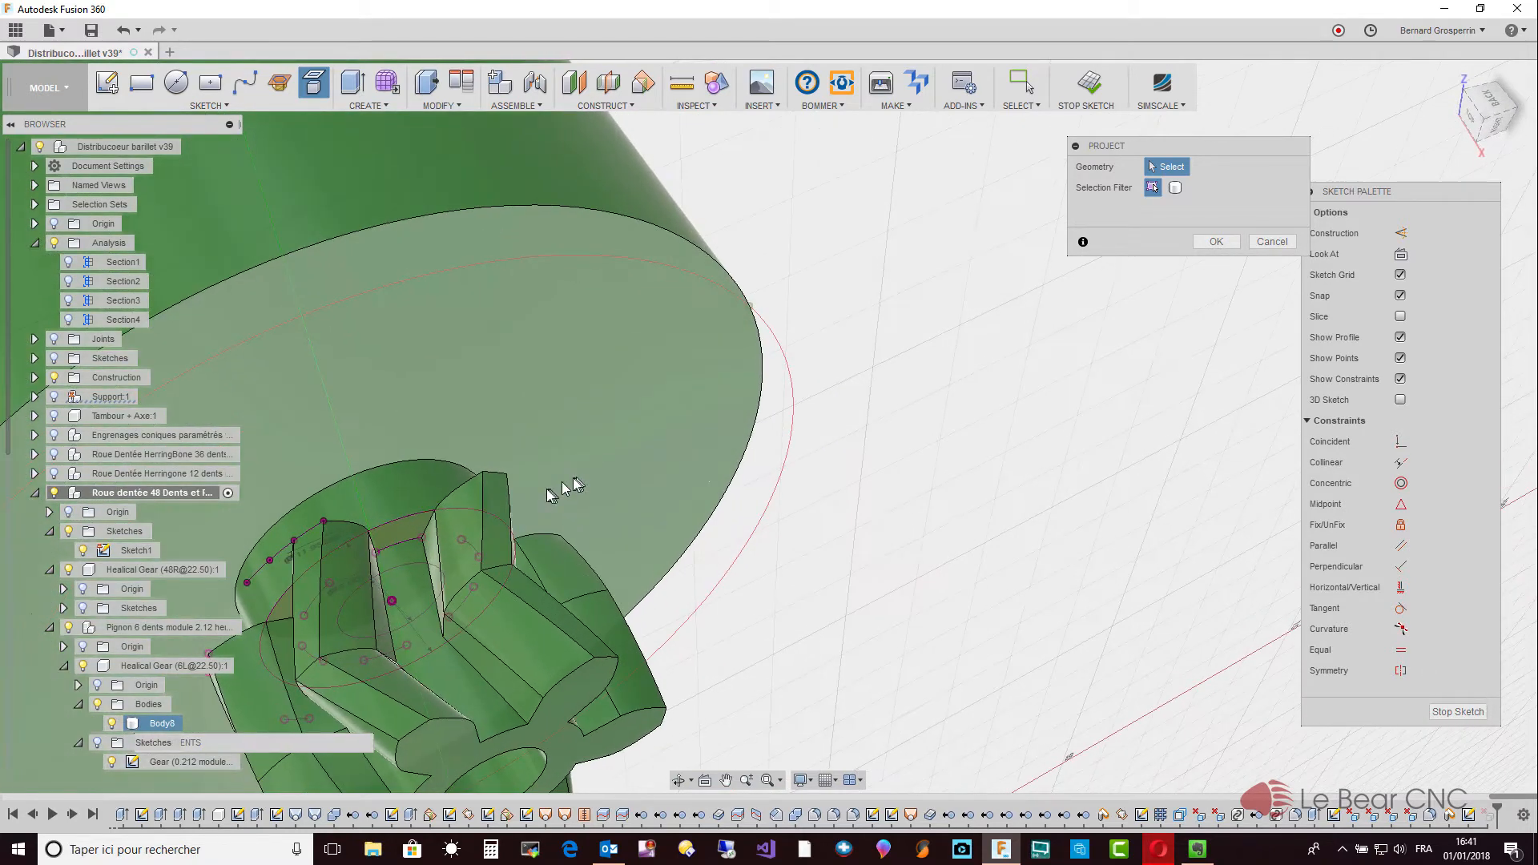
left_click(493, 472)
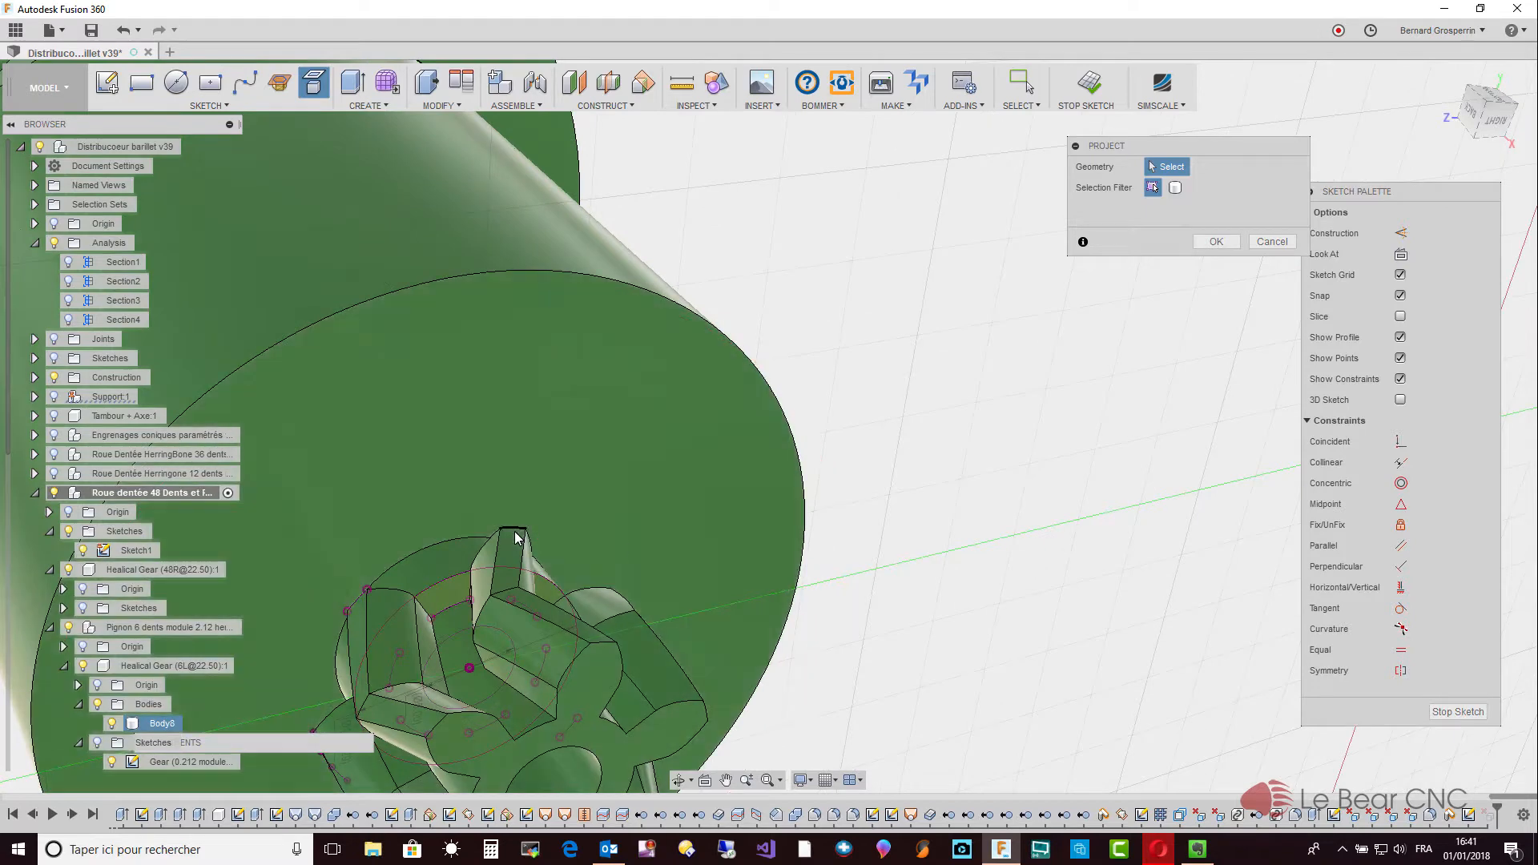
left_click(515, 532)
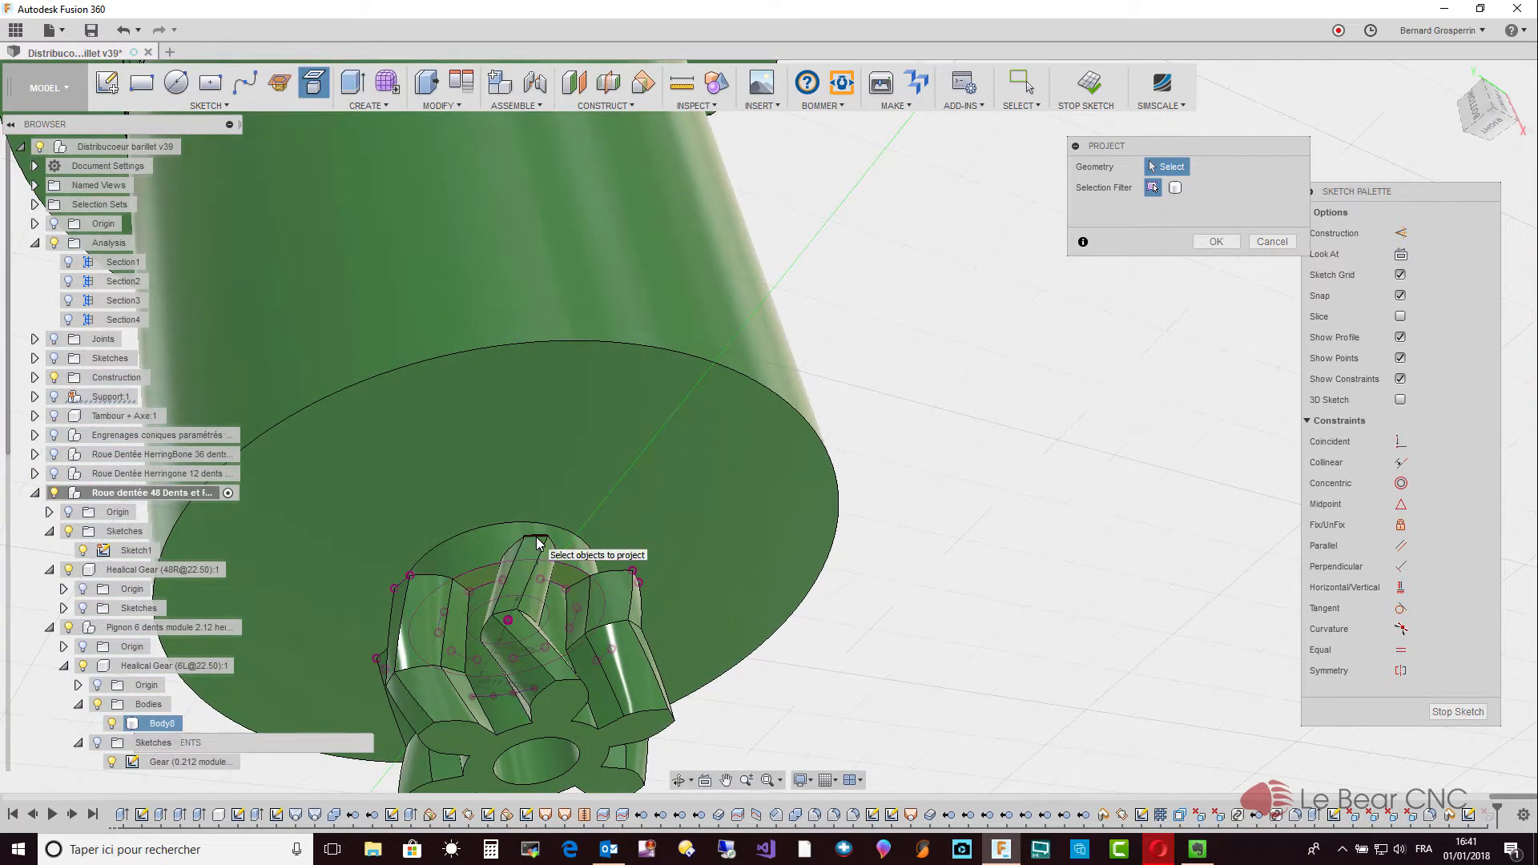
left_click(536, 543)
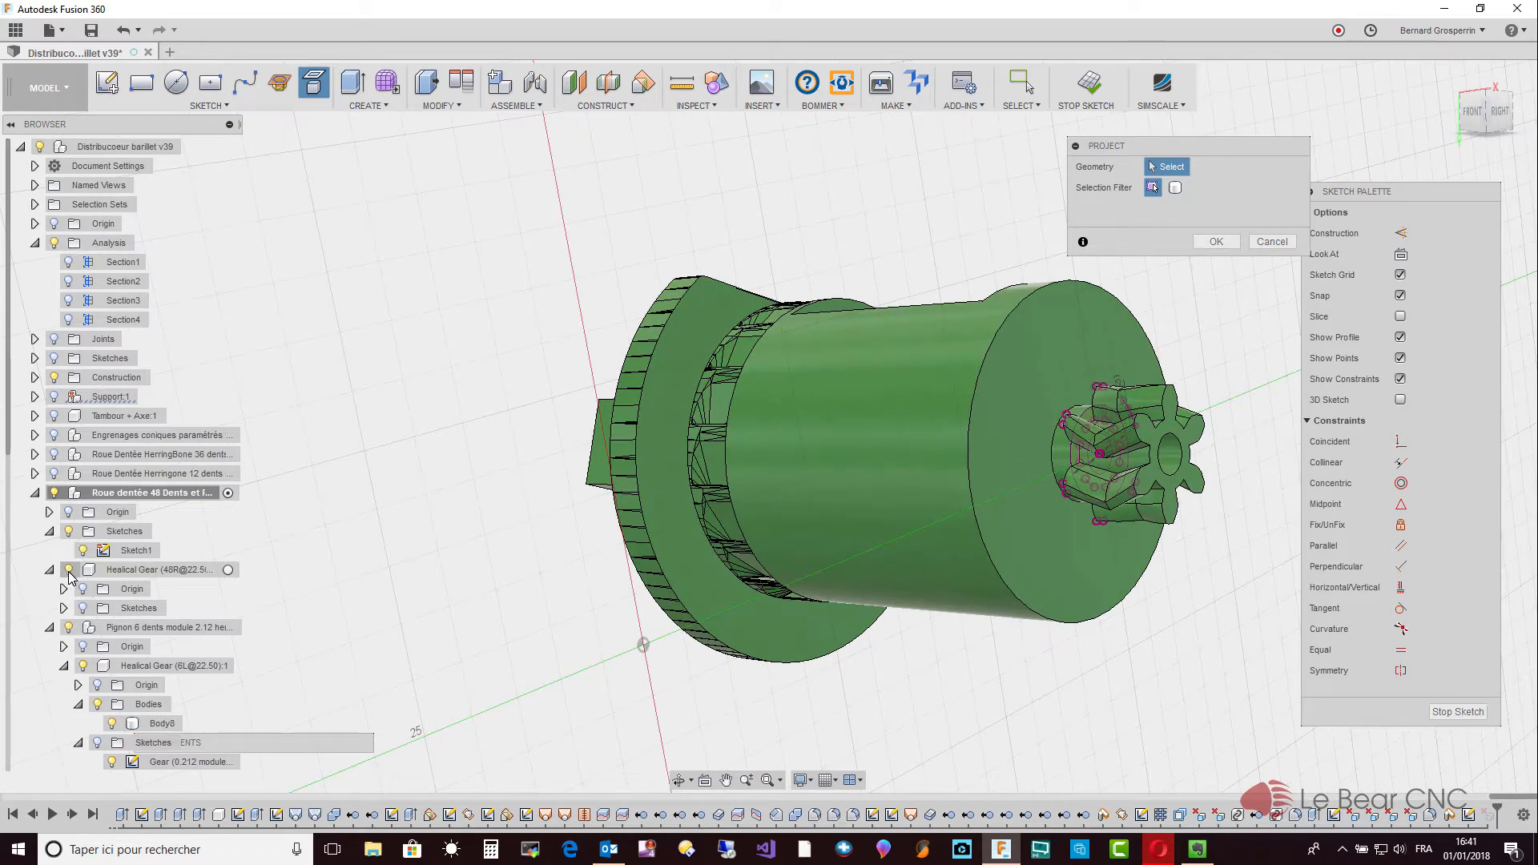
Hide the gear and pinion again and draw a circle from the sketch's common centre through the projected tooth-tip points.
left_click(70, 629)
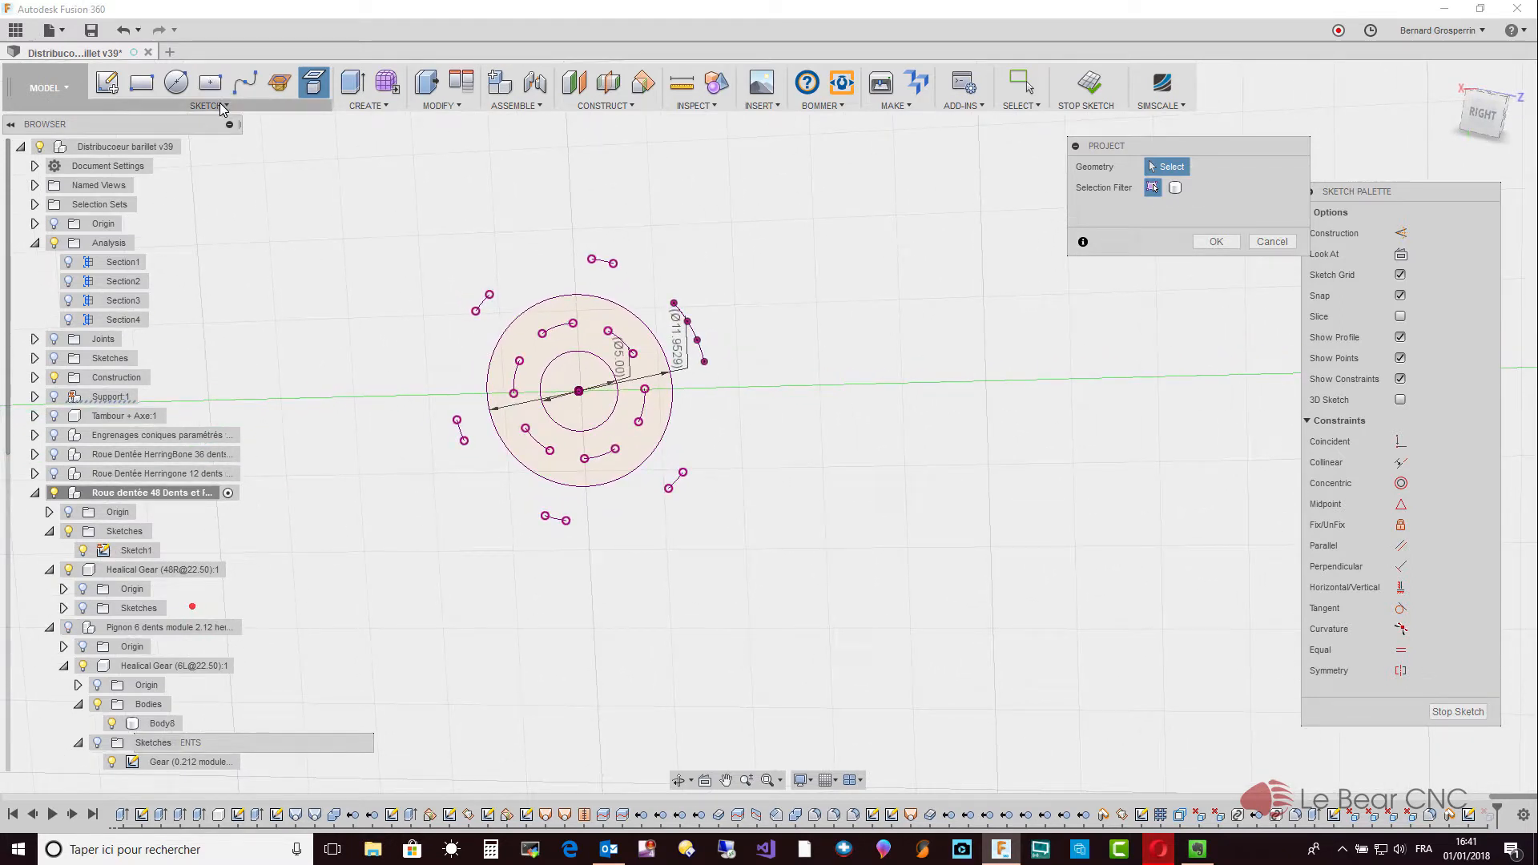
left_click(176, 82)
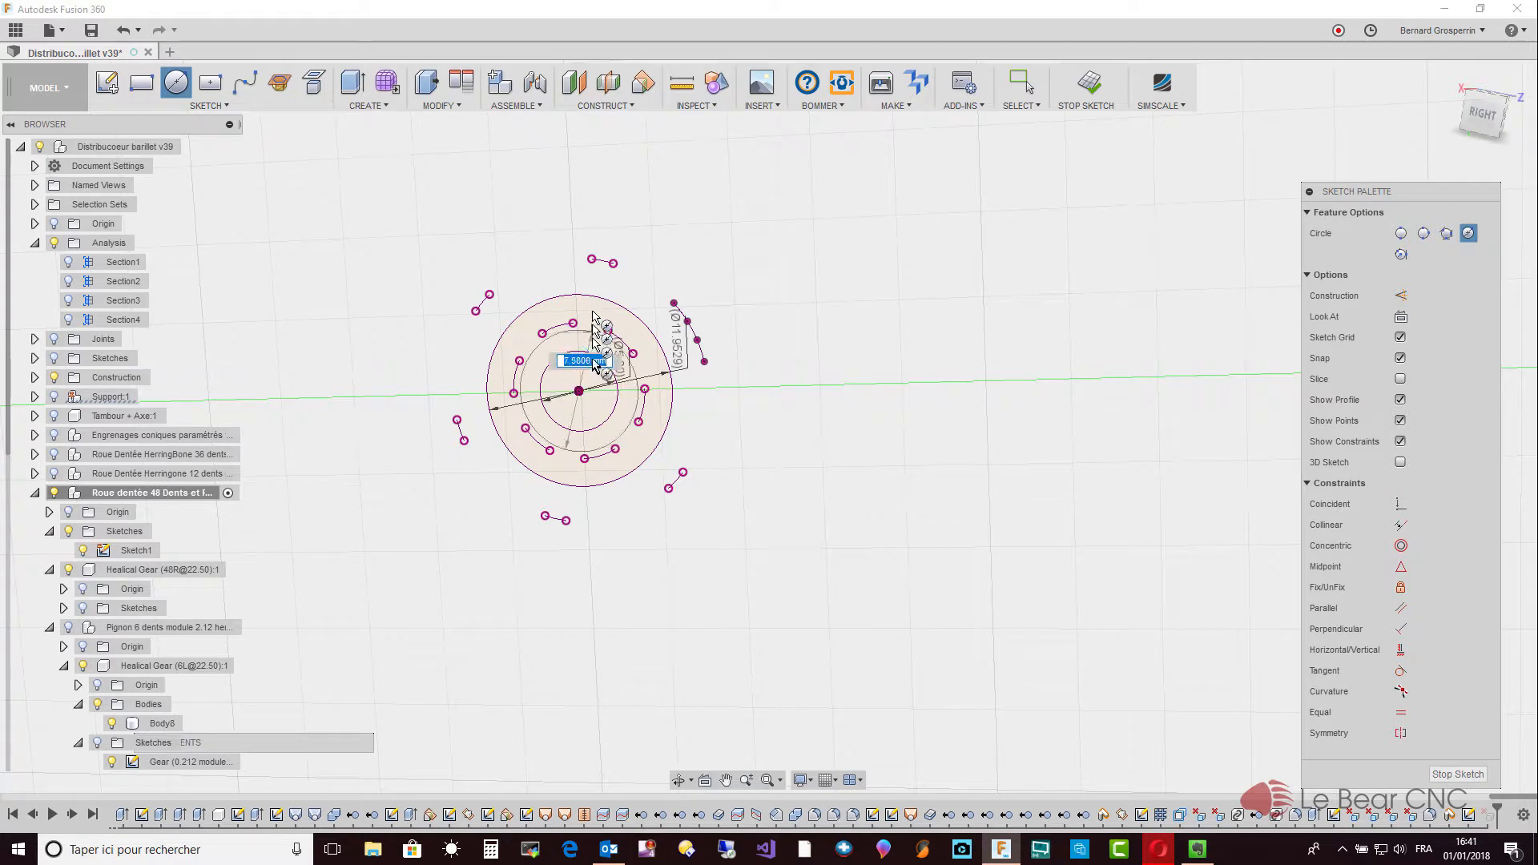
left_click(596, 265)
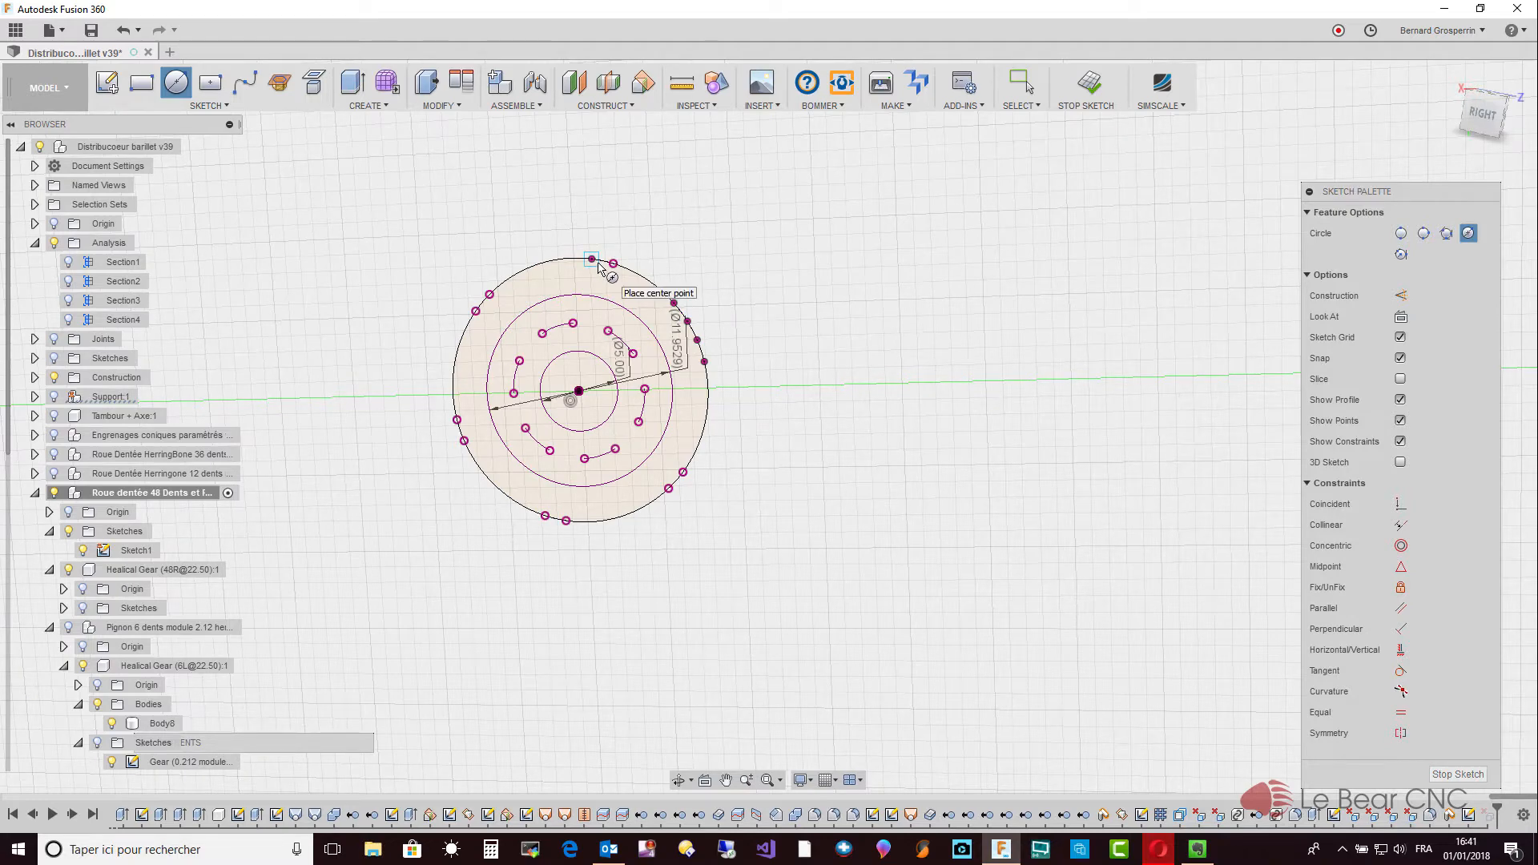
key("Escape")
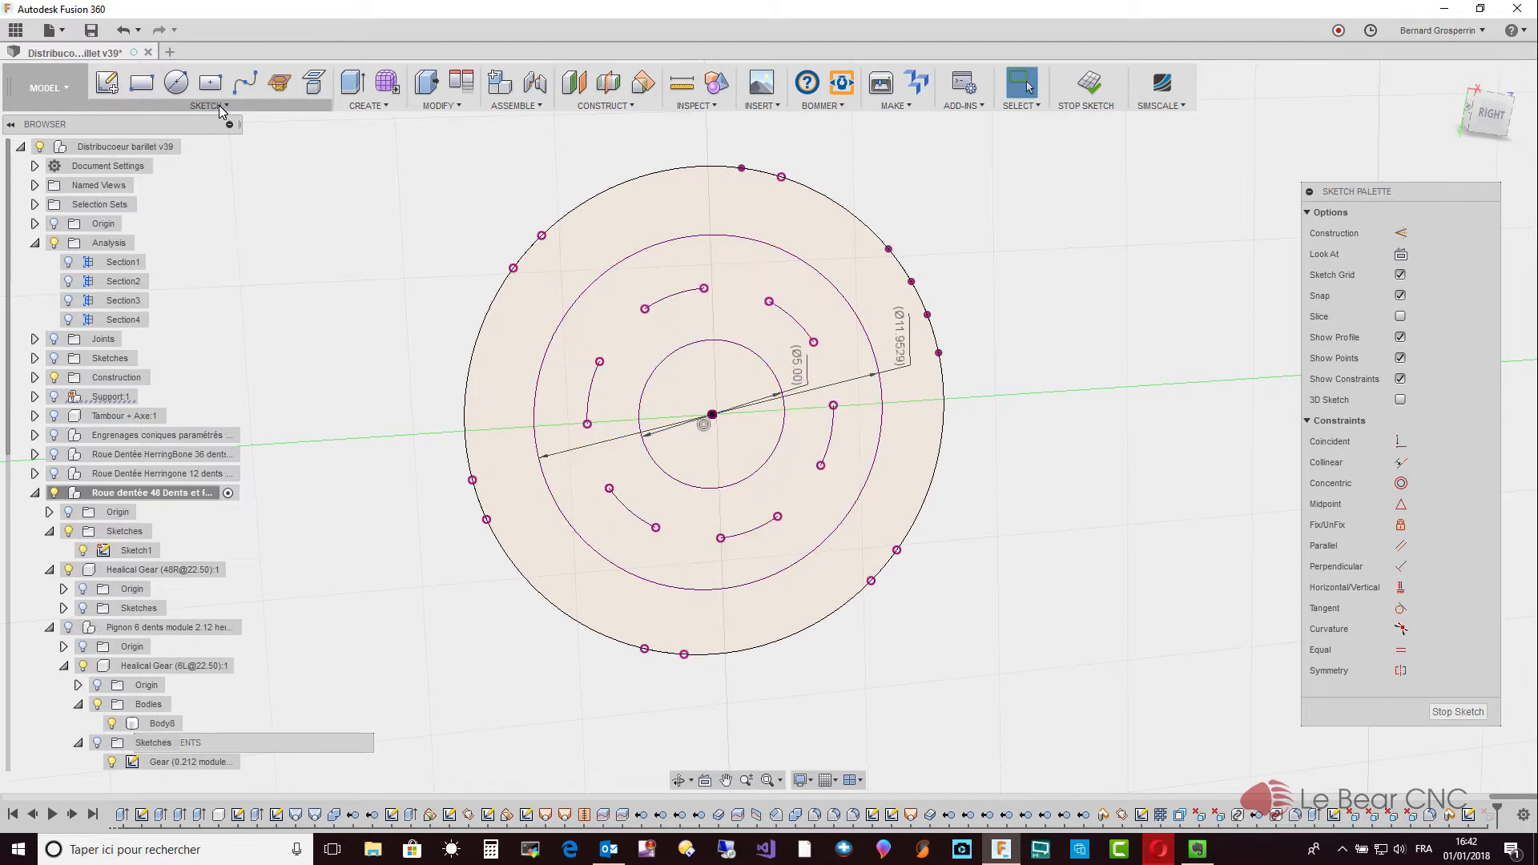
left_click(210, 83)
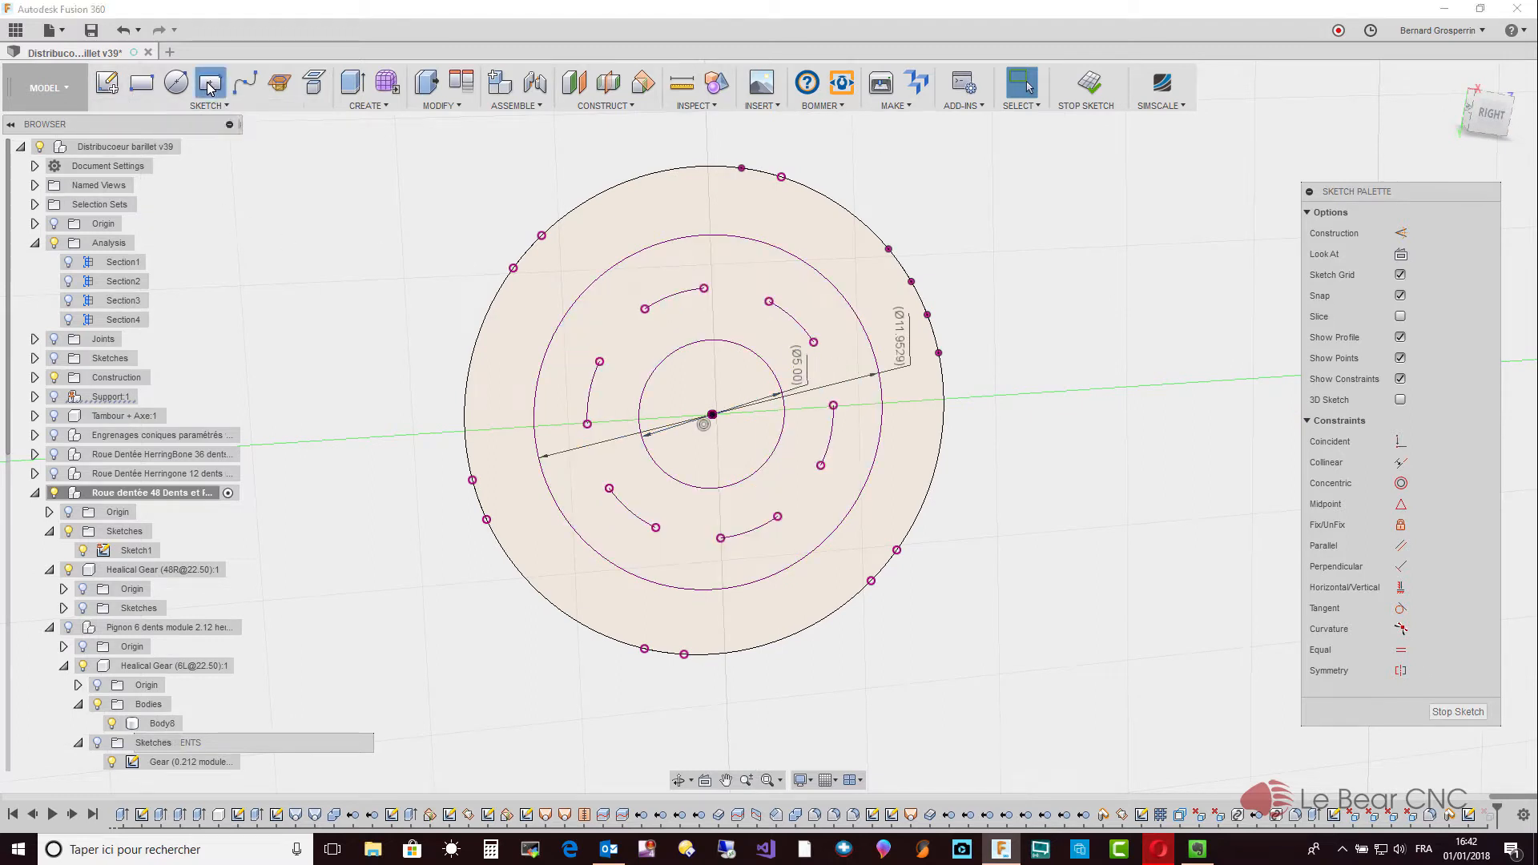
left_click(712, 414)
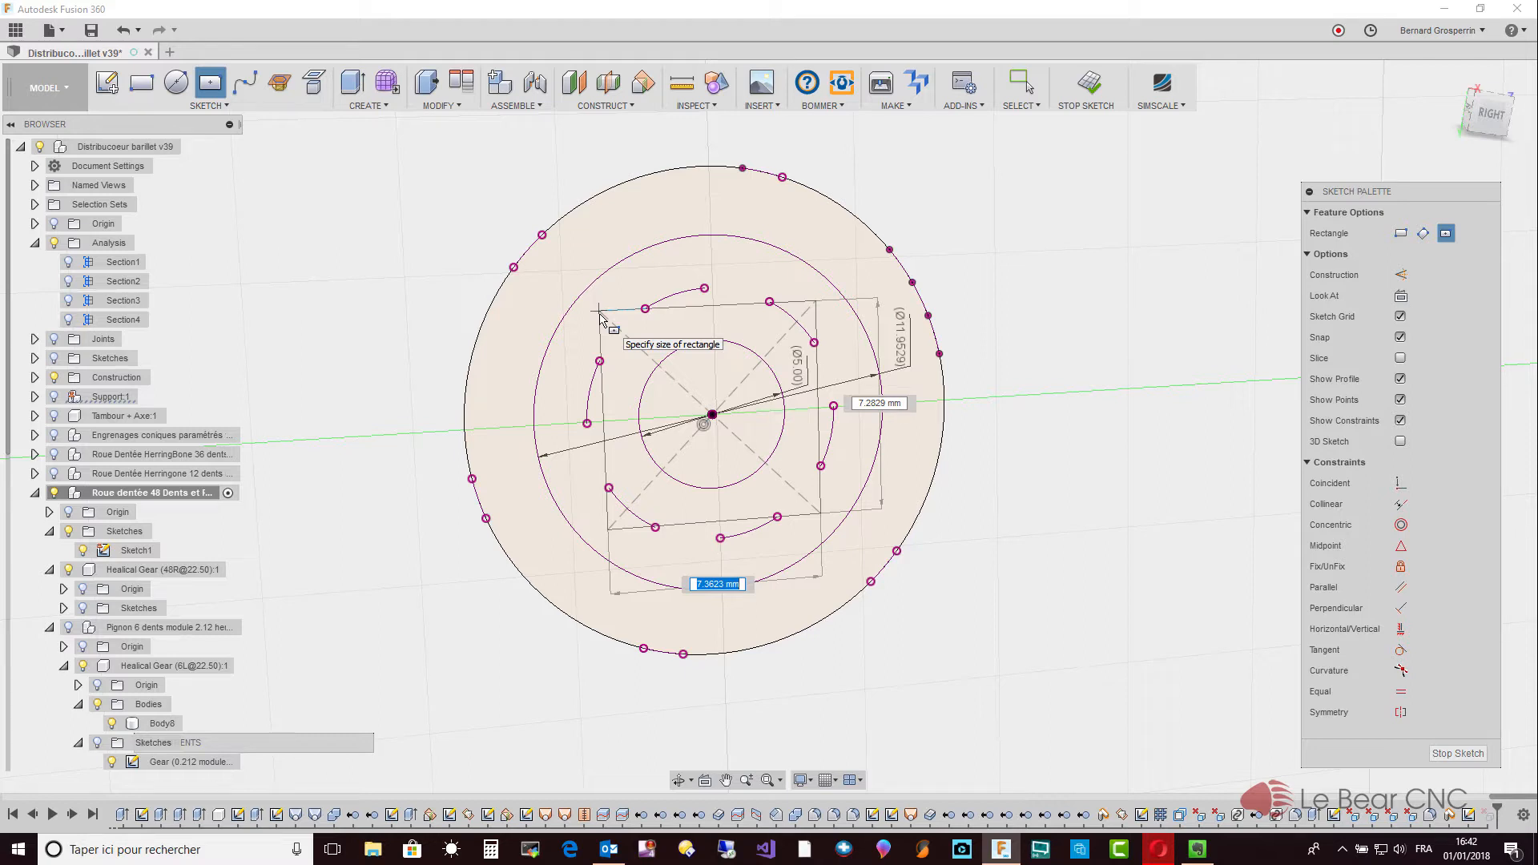
key("Escape")
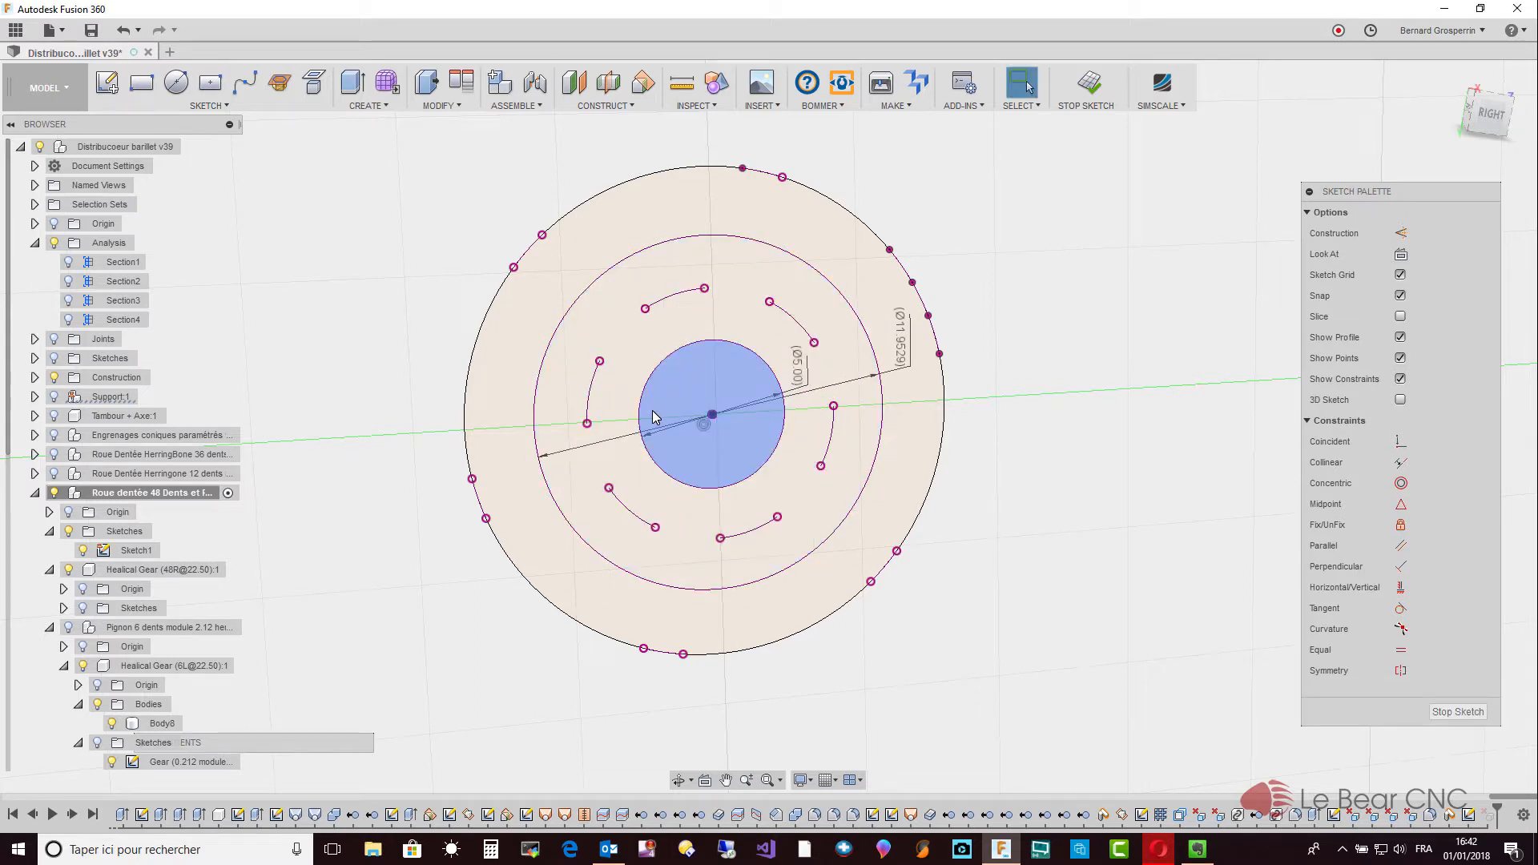
Draw a circle of about 8.46 mm diameter from the common centre through the endpoints of the projected root arcs.
key("c")
left_click(713, 415)
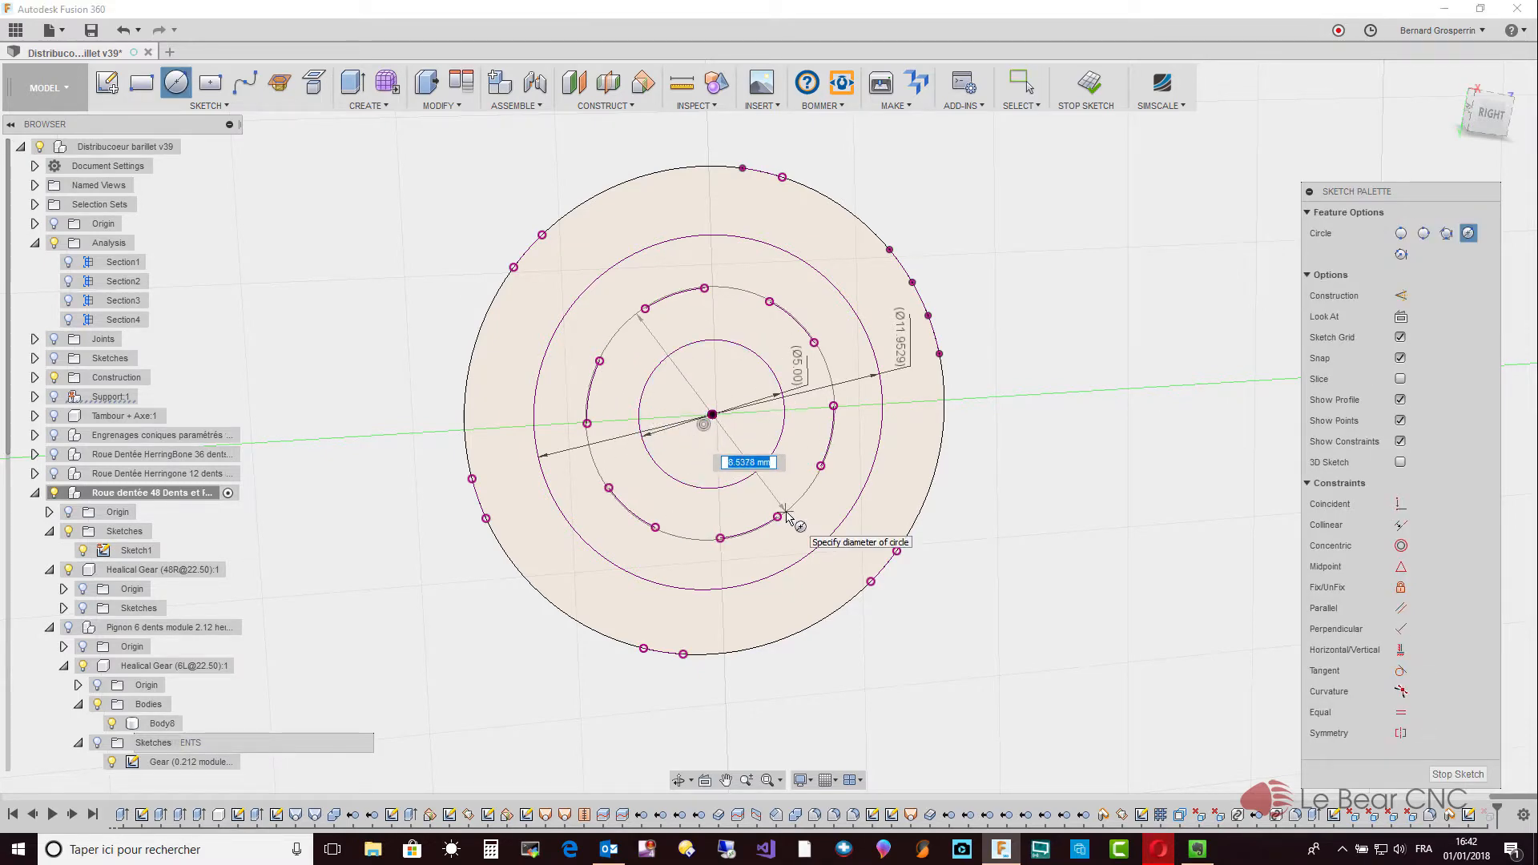
scroll(786, 515, "up", 10)
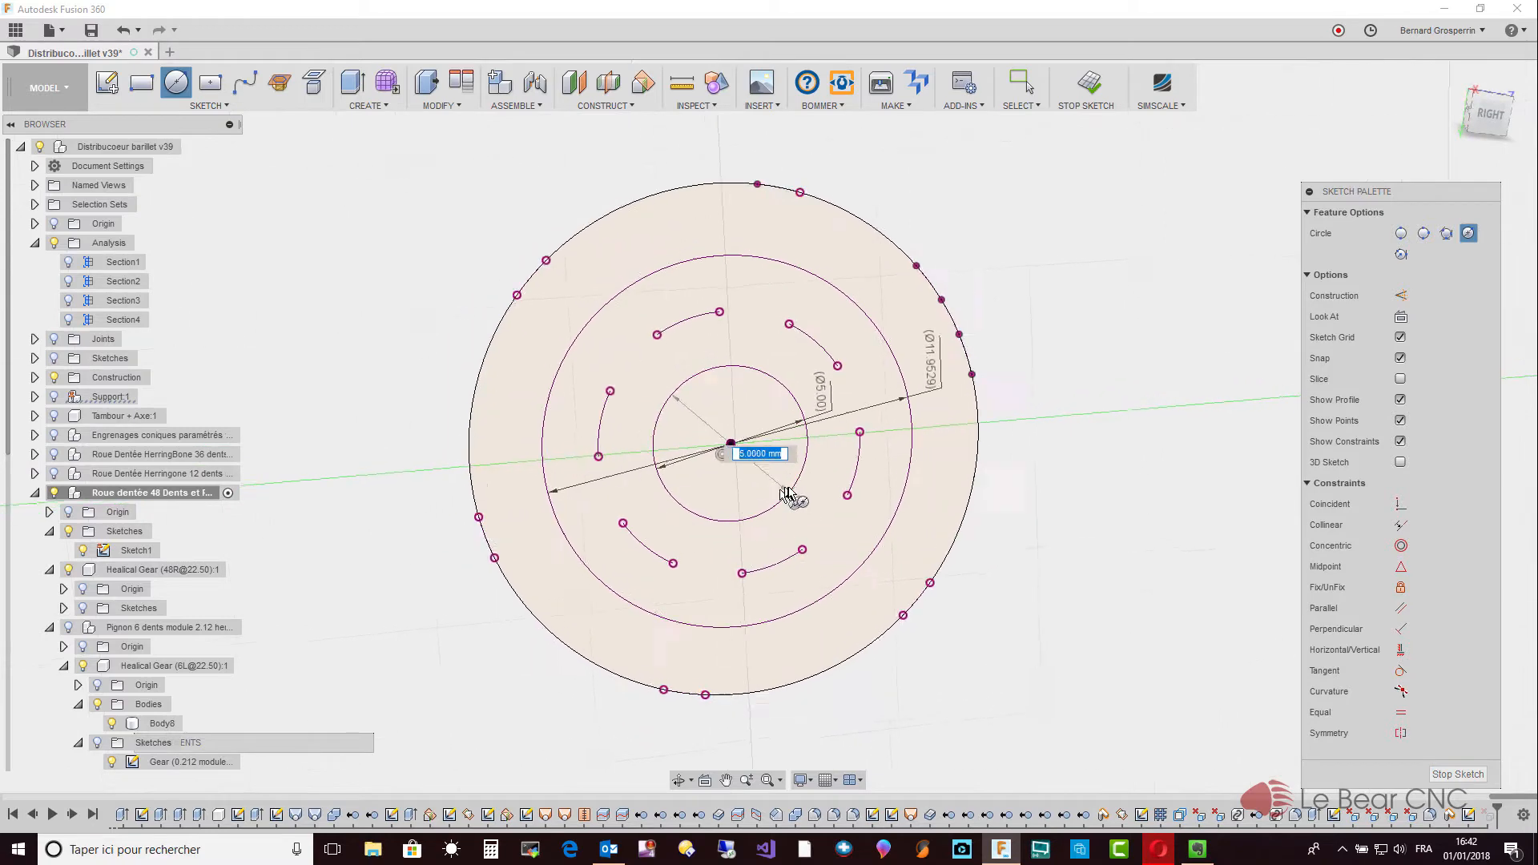
scroll(800, 513, "down", 10)
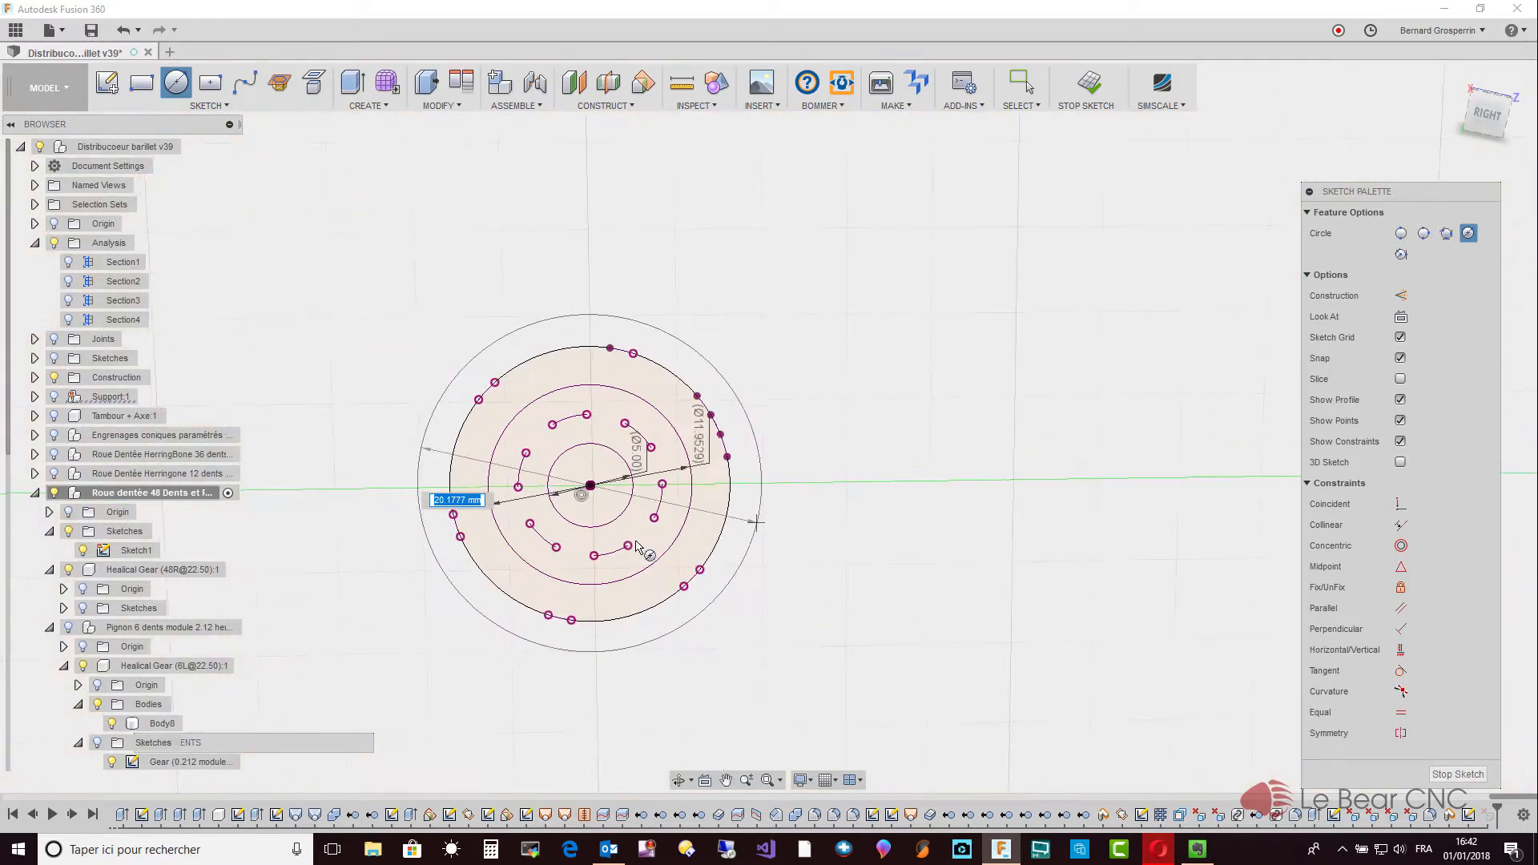
scroll(641, 546, "up", 2)
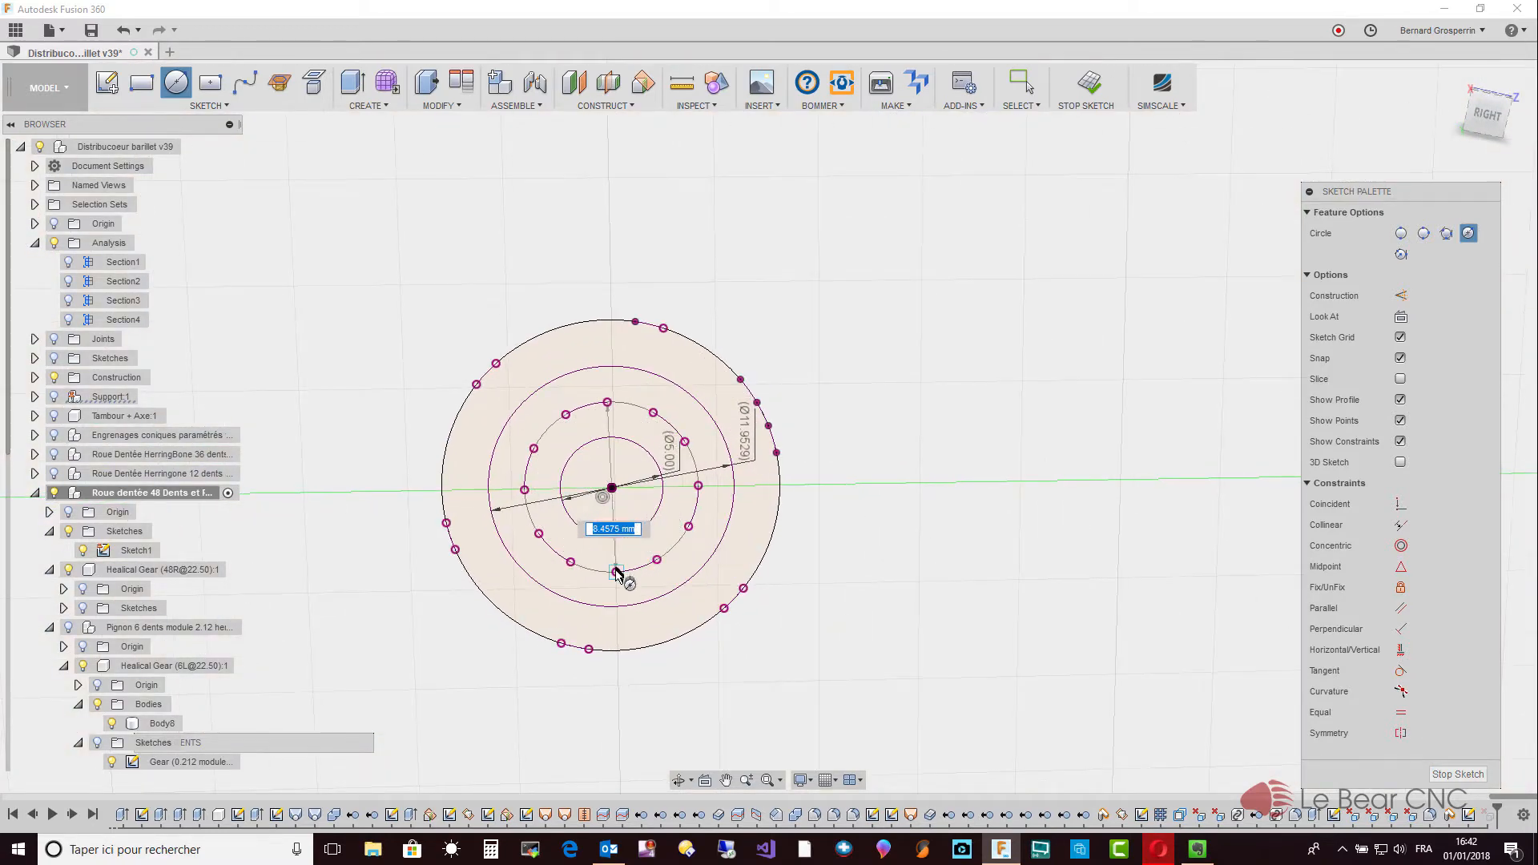
left_click(616, 572)
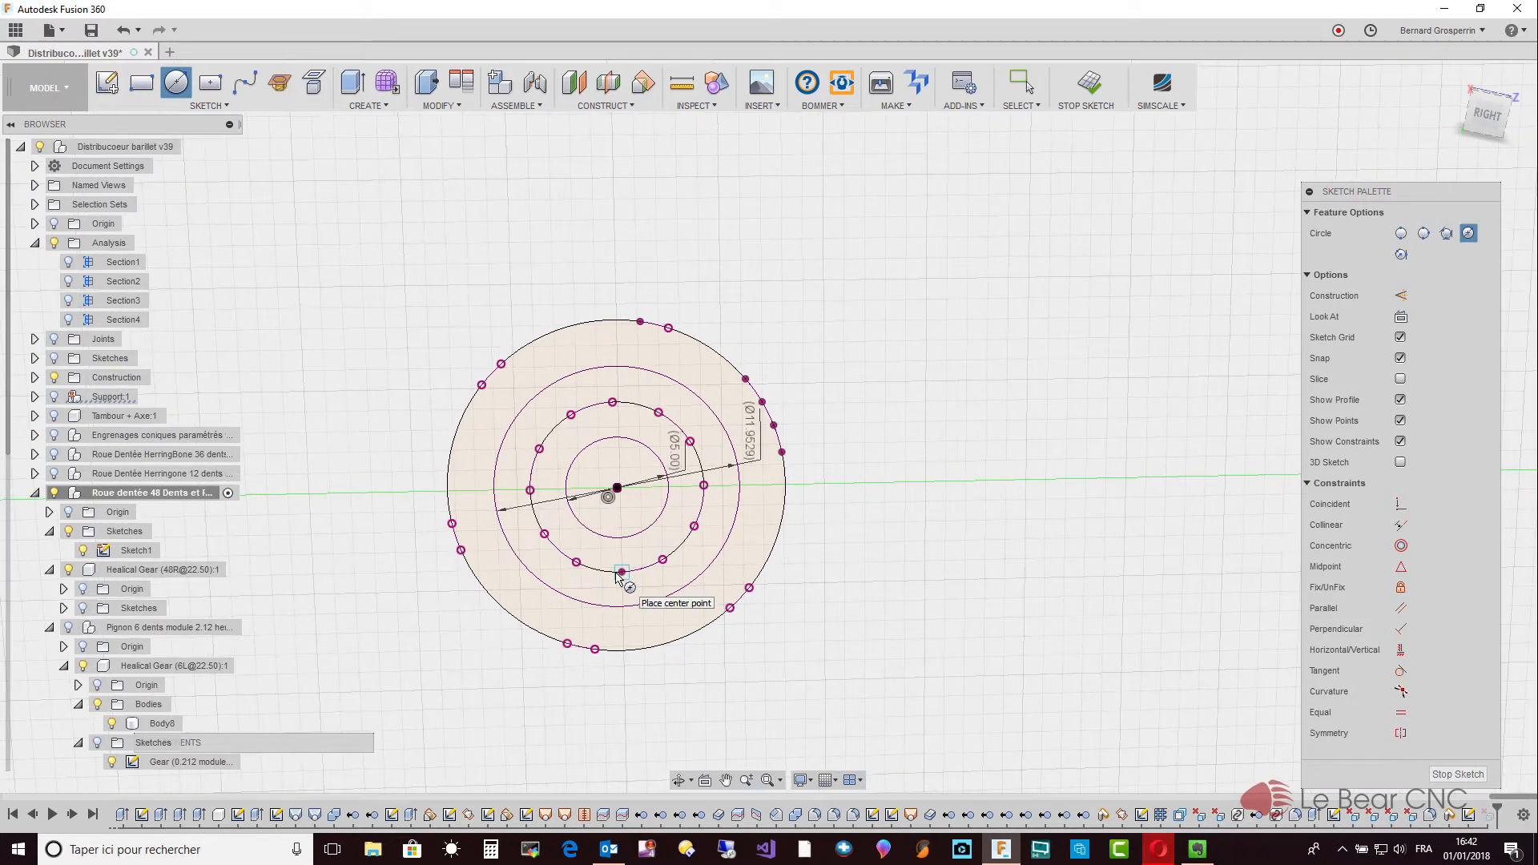
key("Escape")
Draw a centre rectangle of about 6.01 by 5.95 mm from the common centre, with its corner on the root circle.
scroll(611, 481, "up", 2)
middle_click_drag(464, 420, 589, 430)
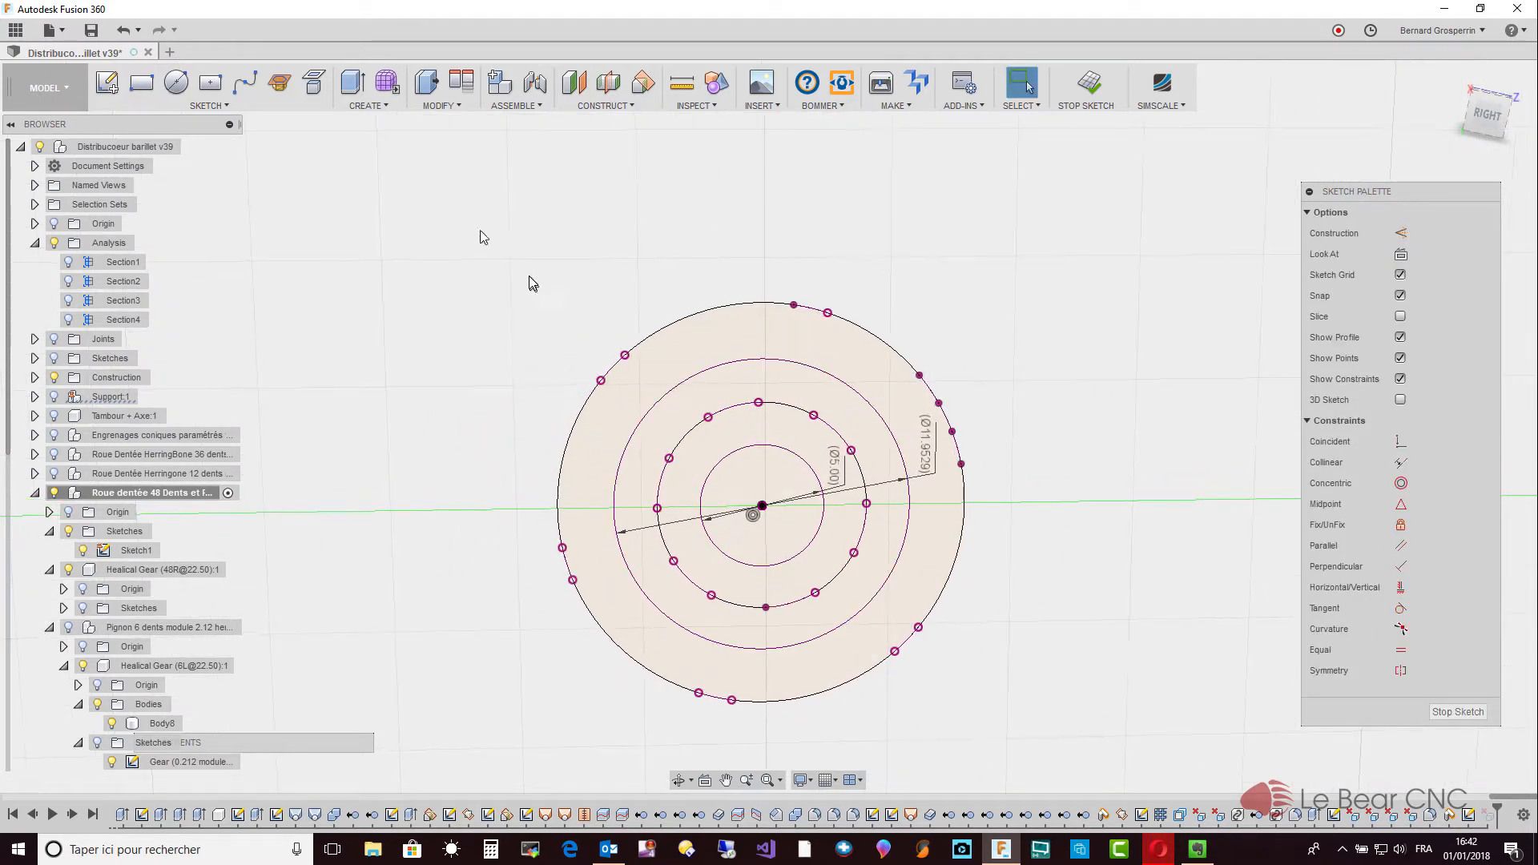
left_click(210, 82)
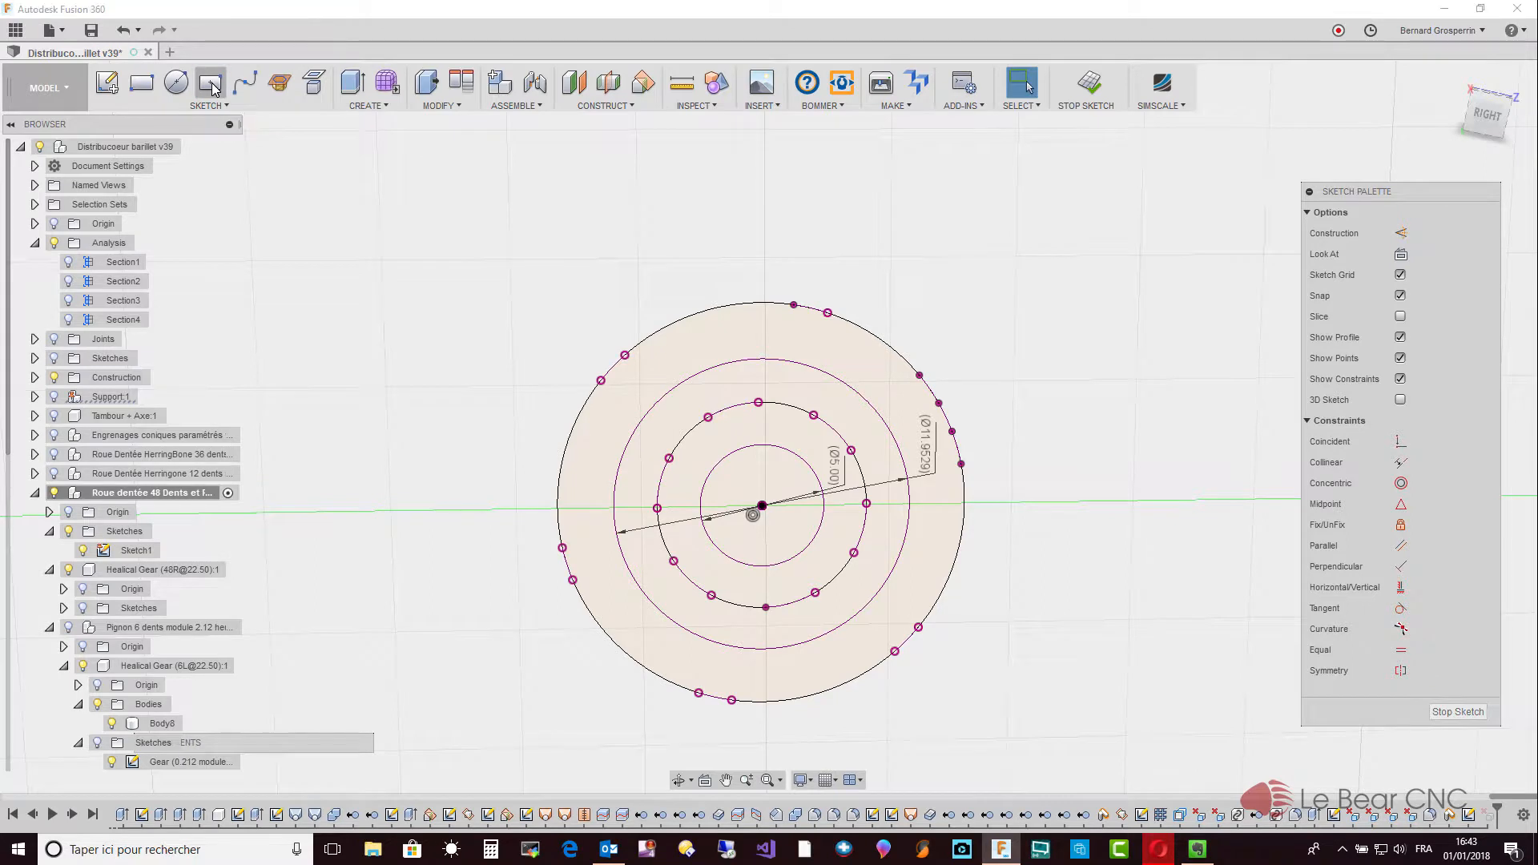
left_click(761, 504)
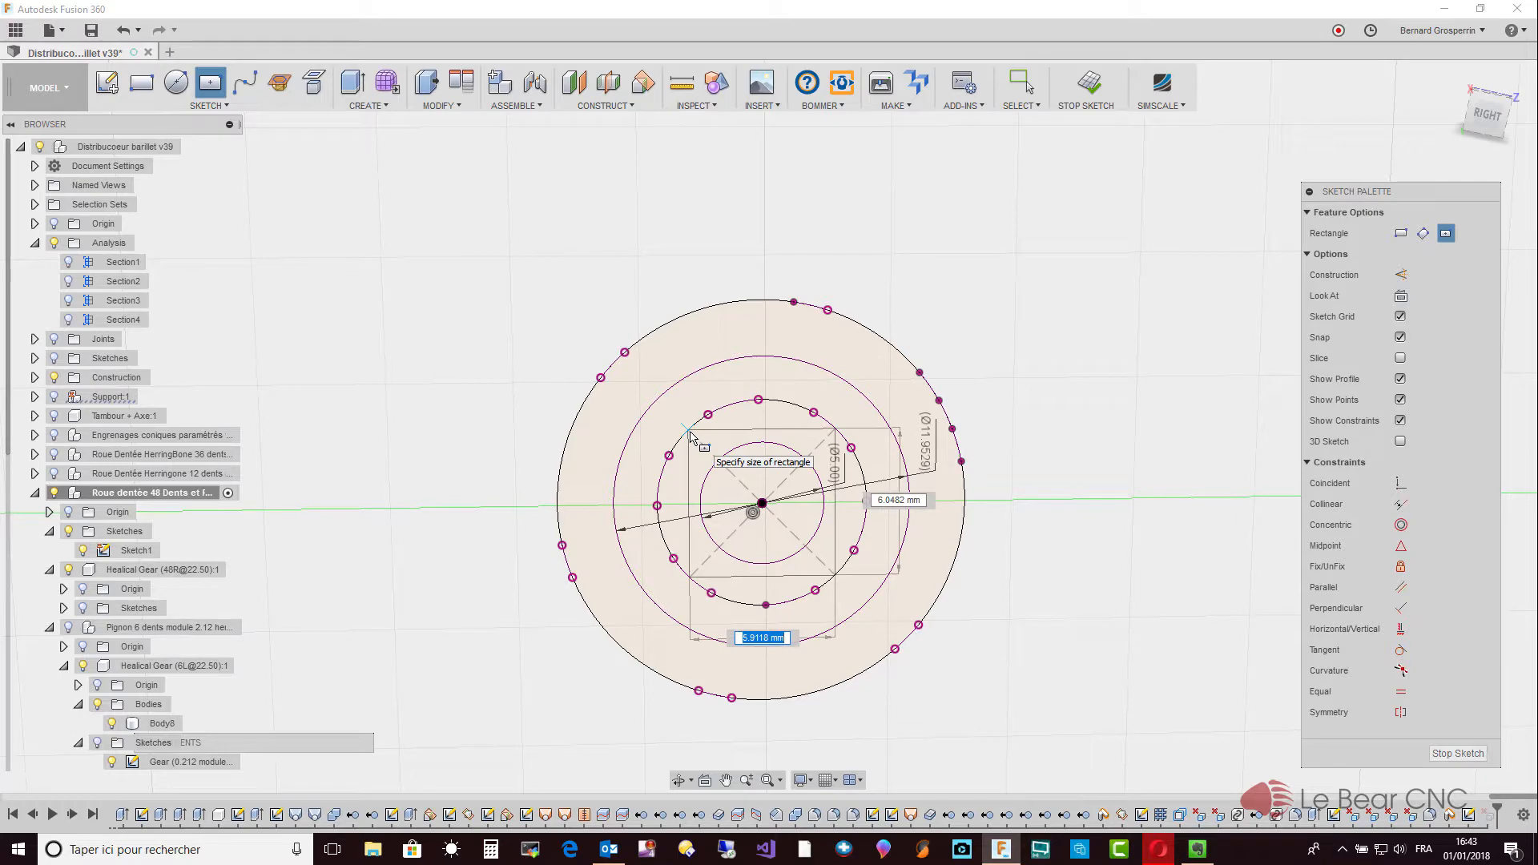
scroll(691, 437, "up", 6)
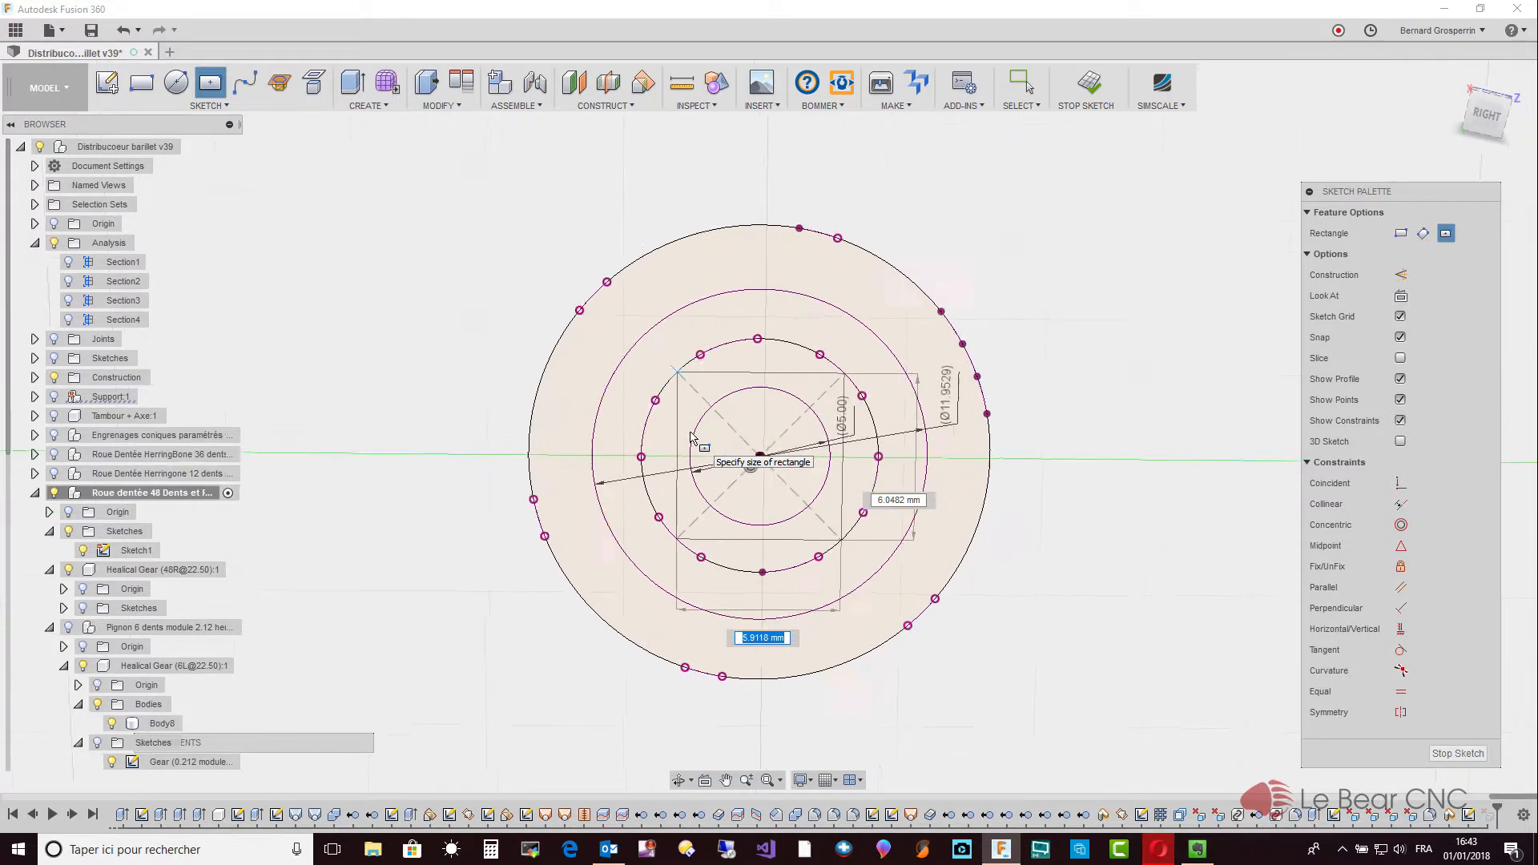
scroll(753, 386, "up", 2)
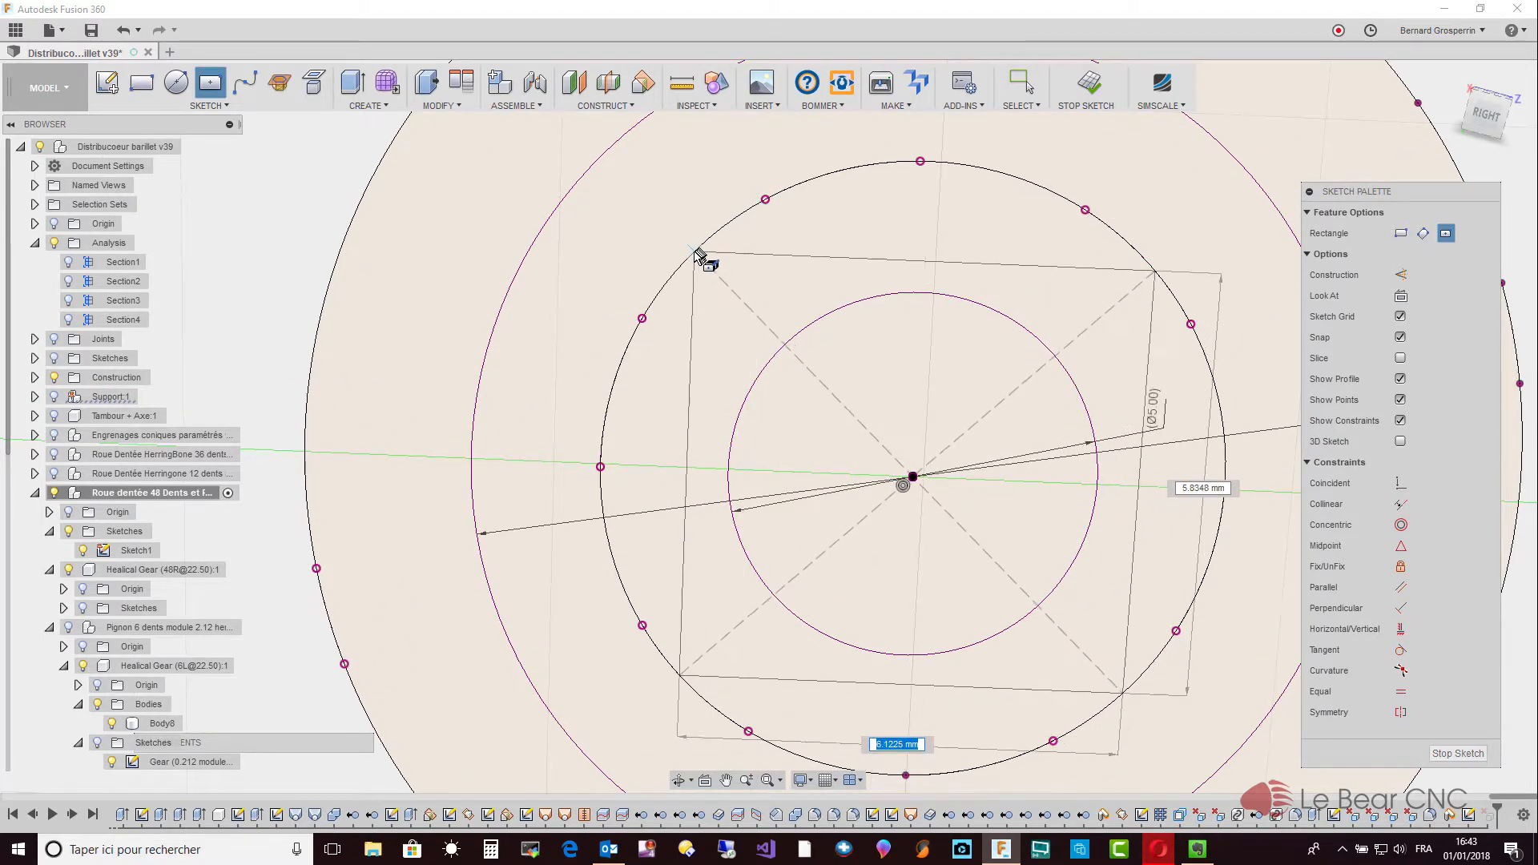
scroll(689, 256, "right", 2)
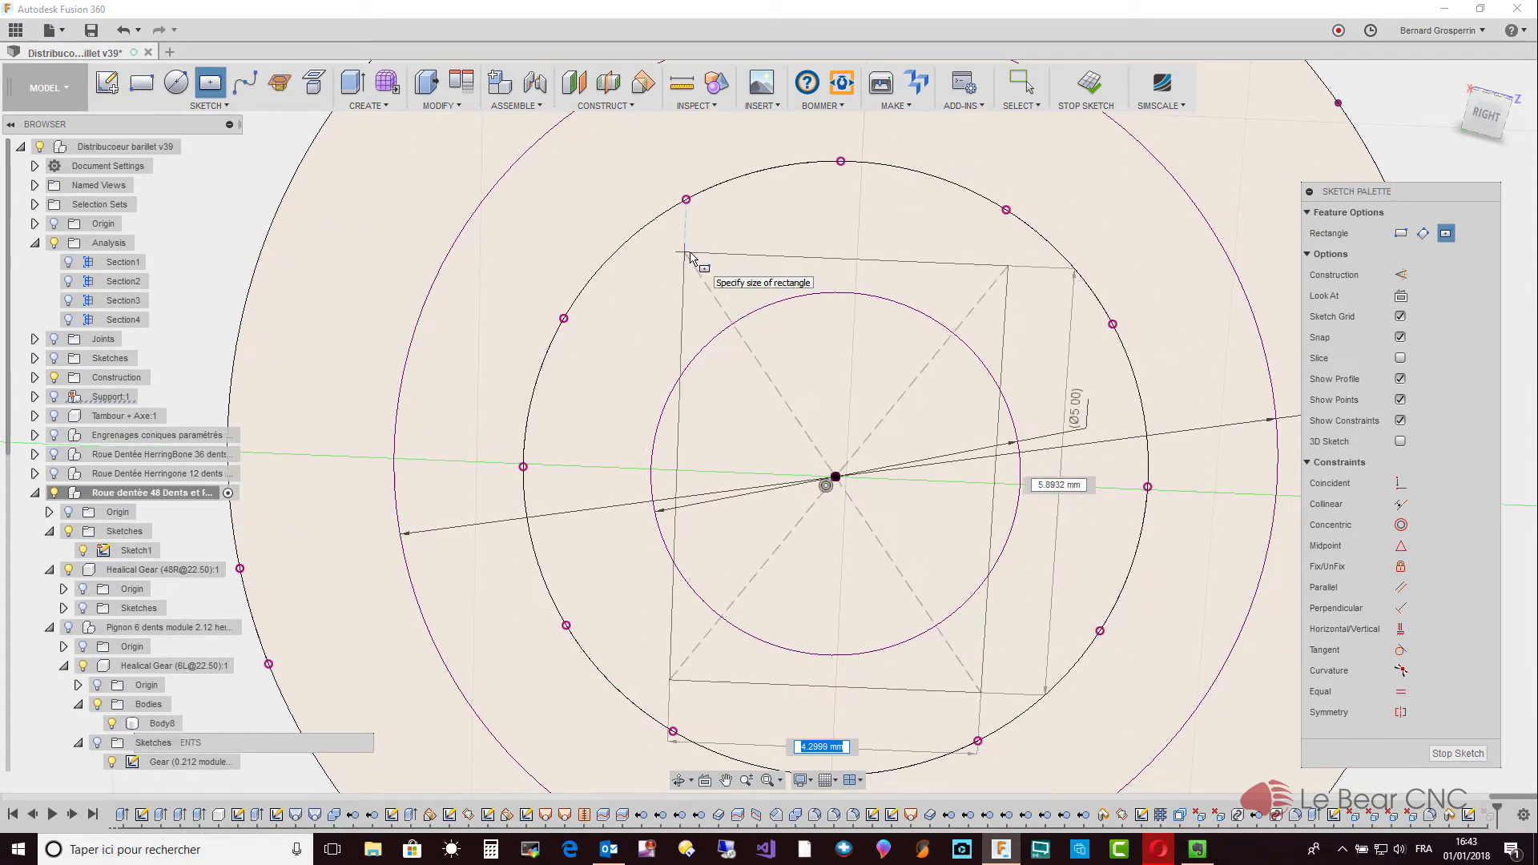
left_click(622, 251)
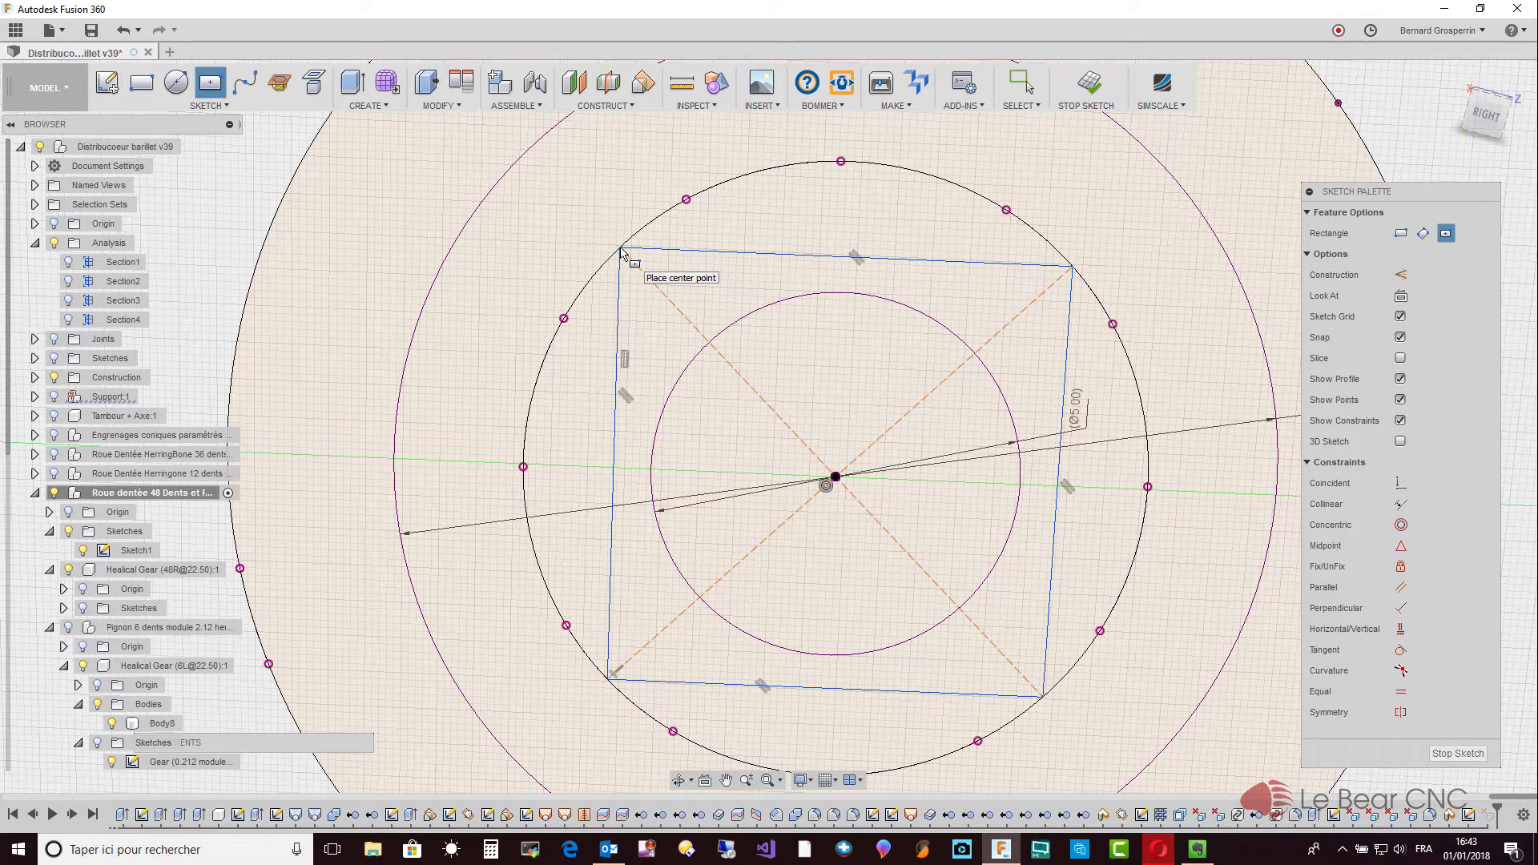
key("Escape")
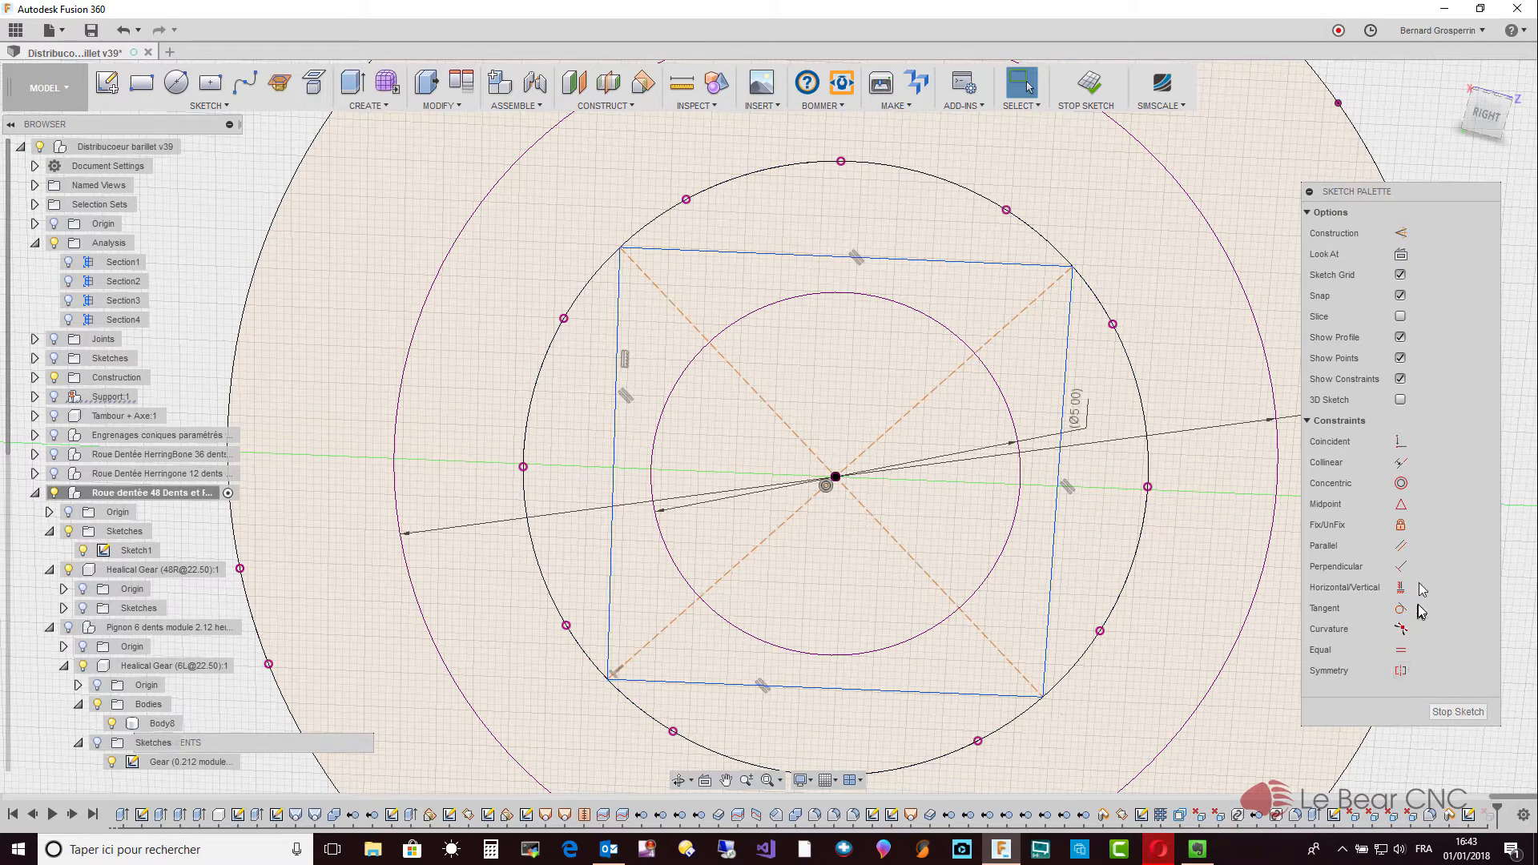
Try to make the rectangle's two right corners and lower-left corner coincident with the root circle.
left_click(1400, 441)
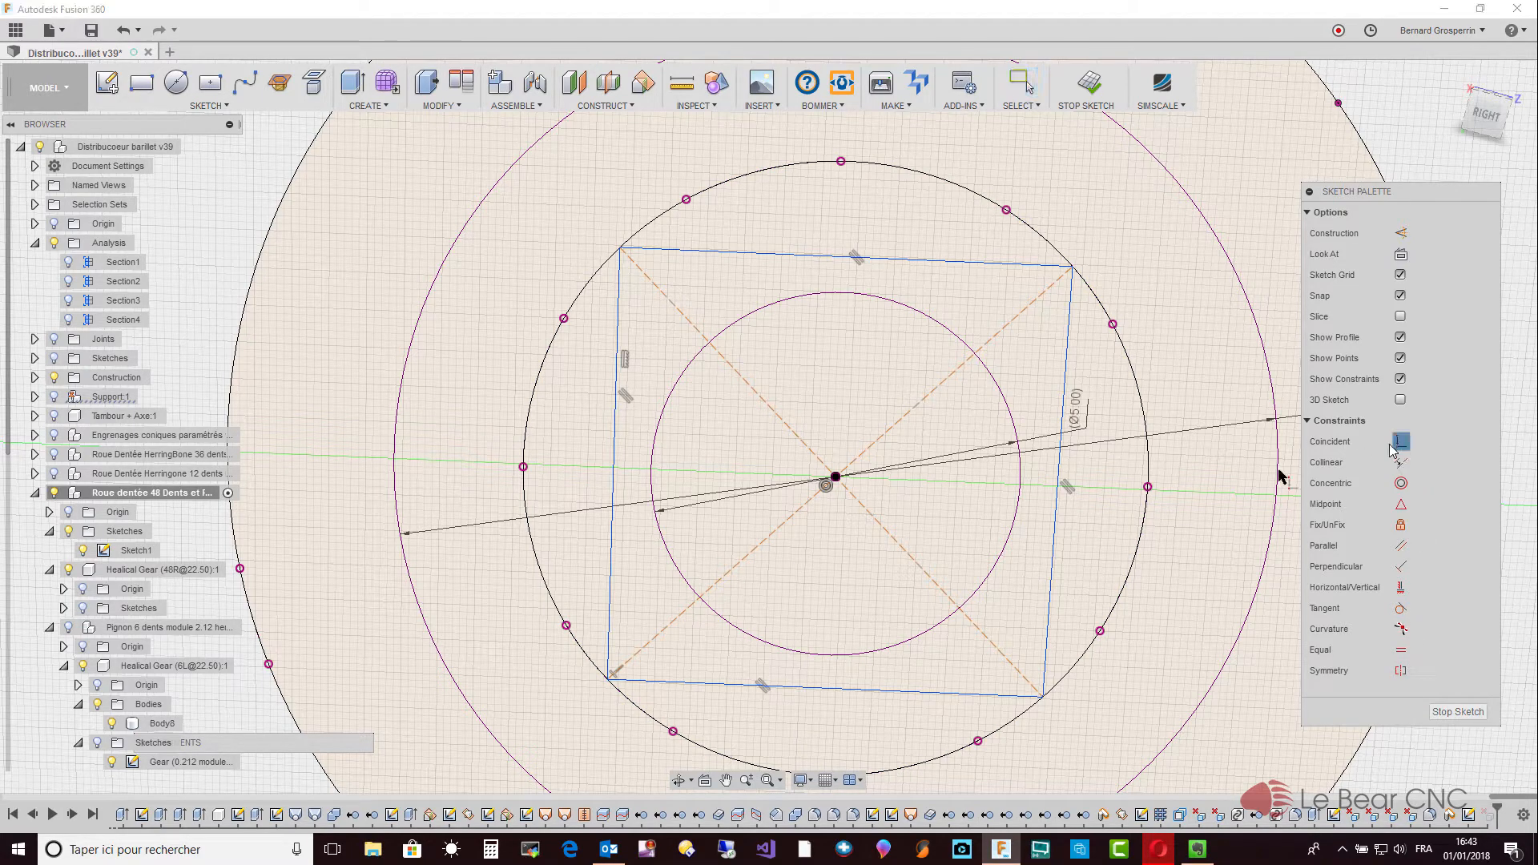
left_click(1052, 694)
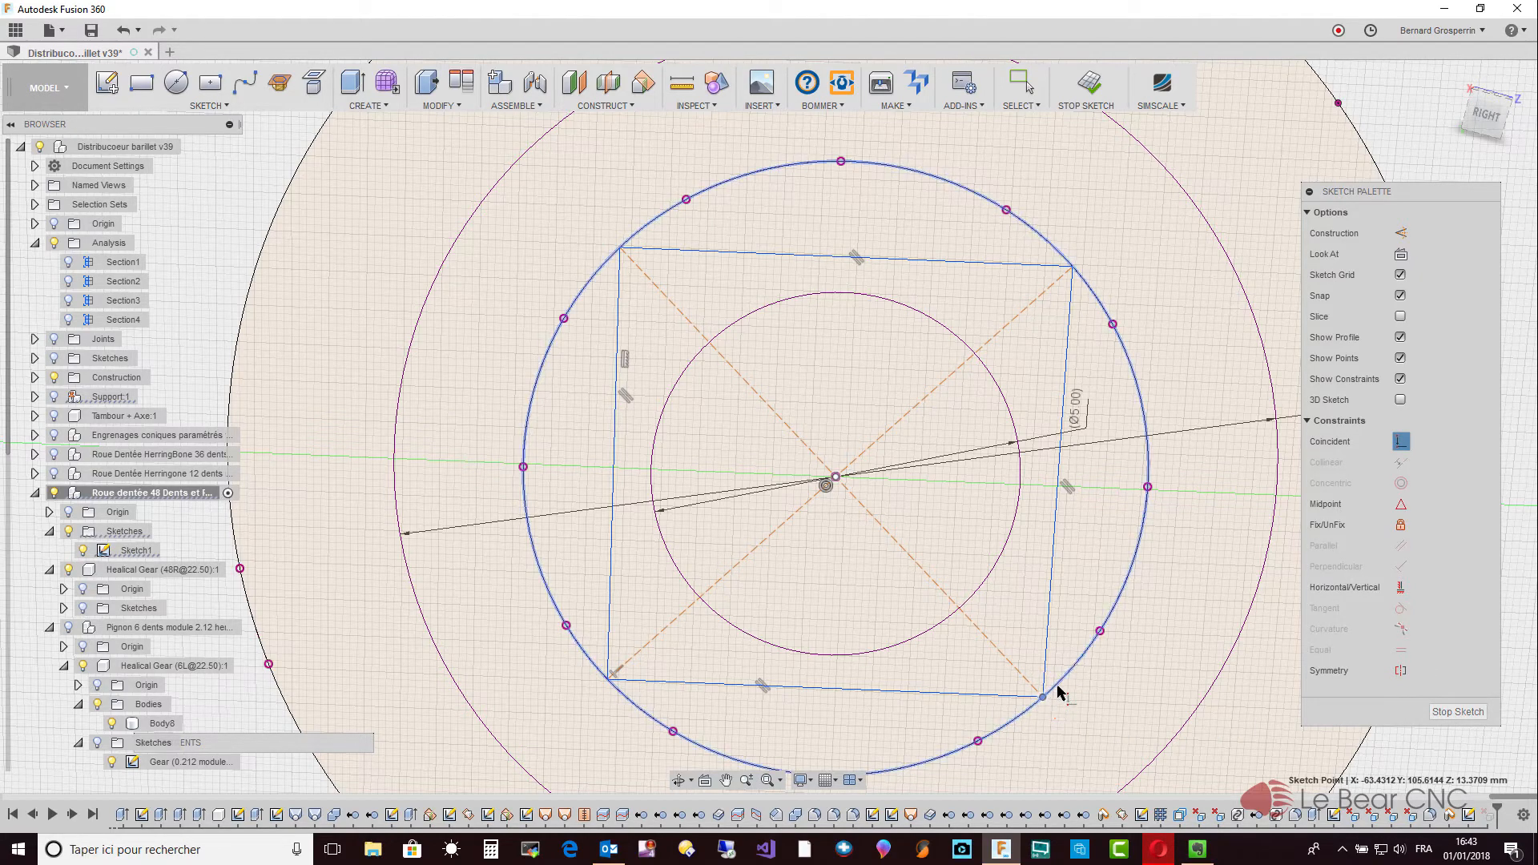
left_click(1057, 691)
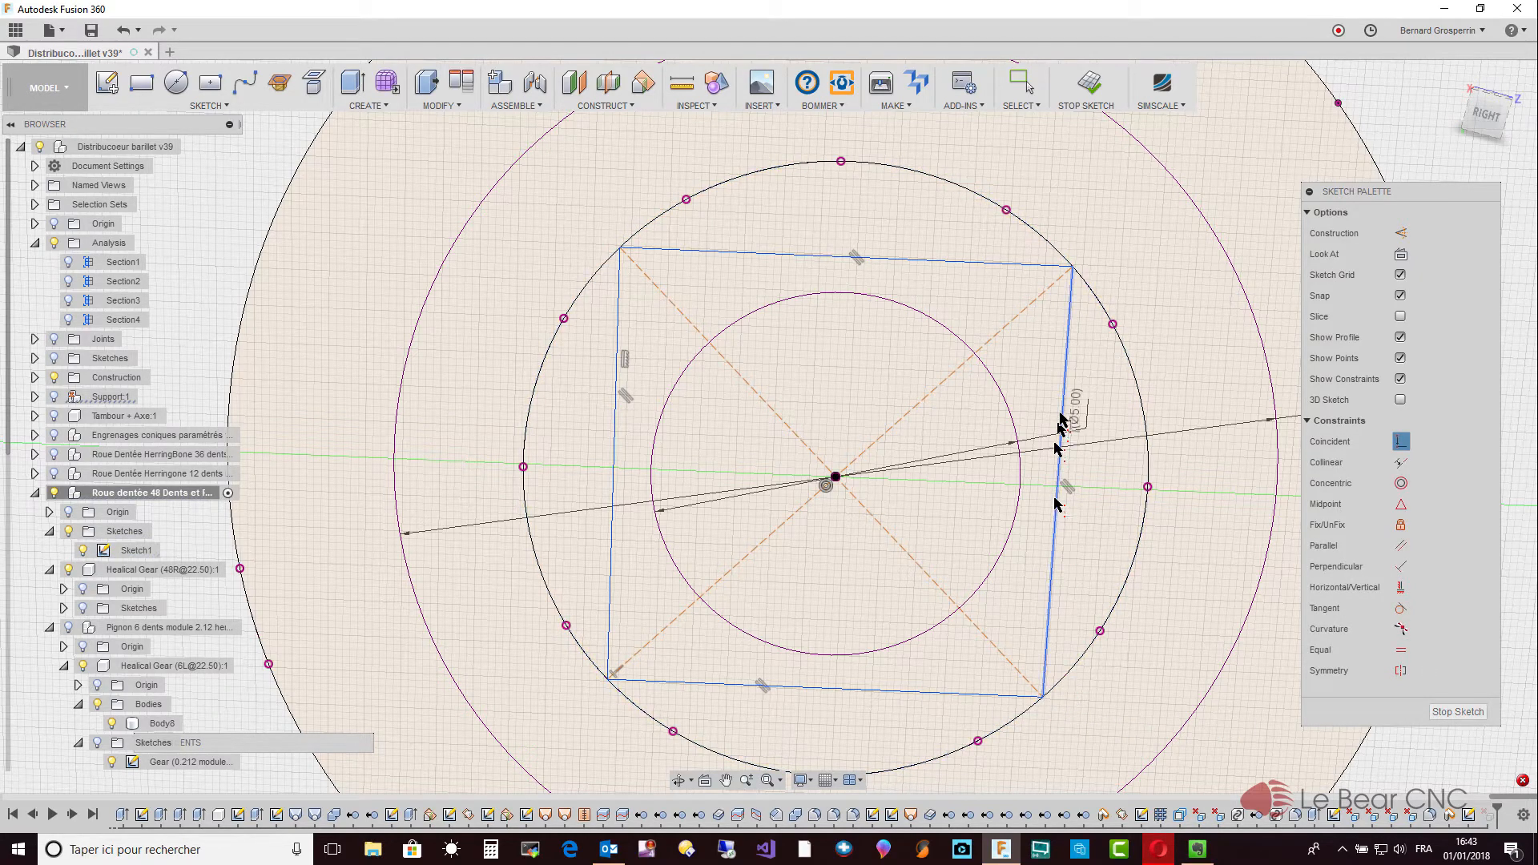
left_click(1078, 277)
left_click(1078, 274)
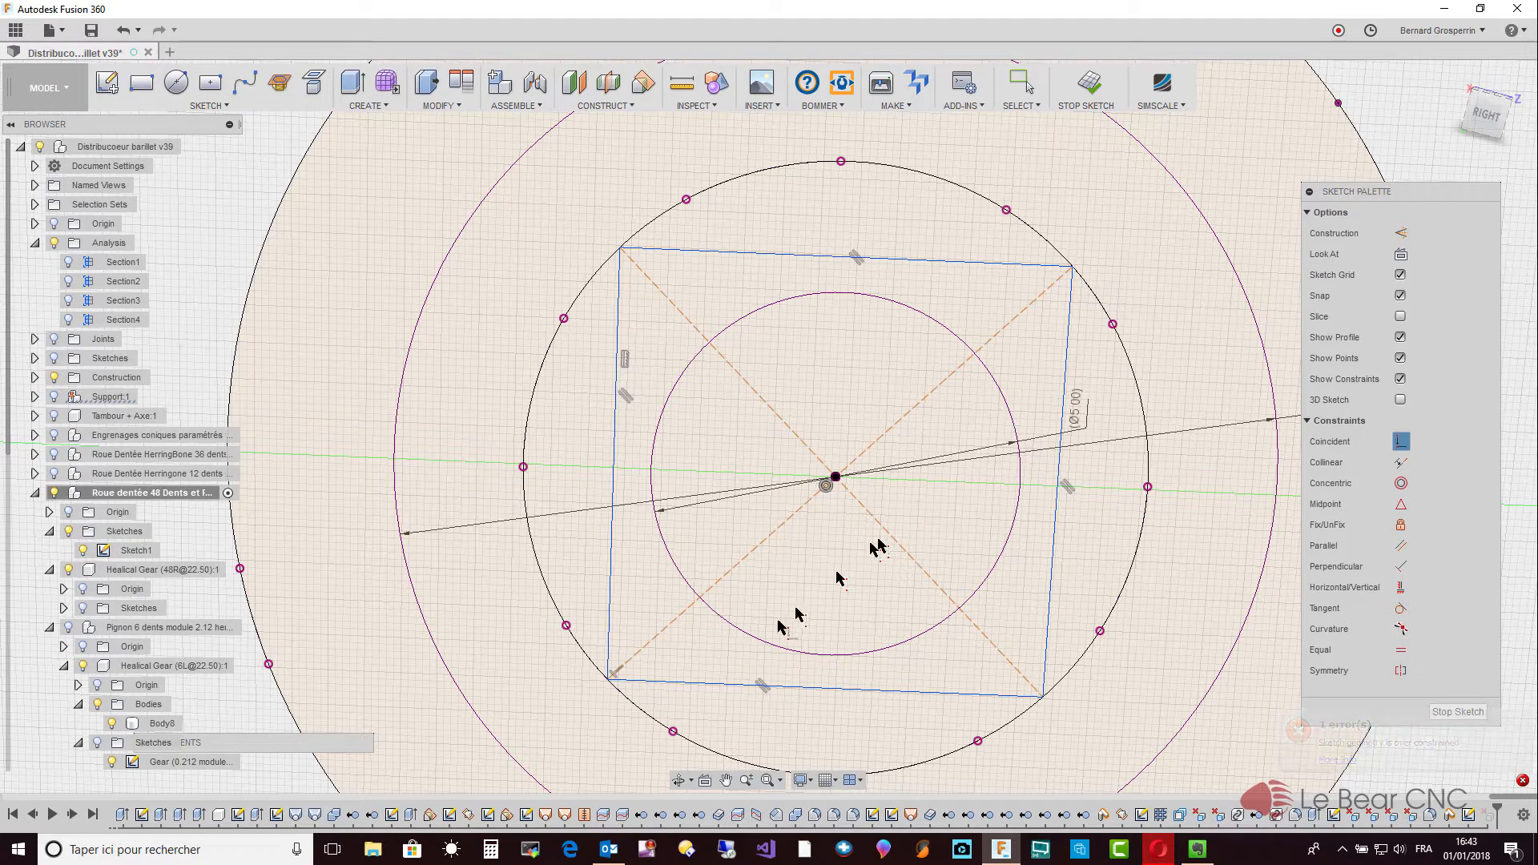
left_click(611, 686)
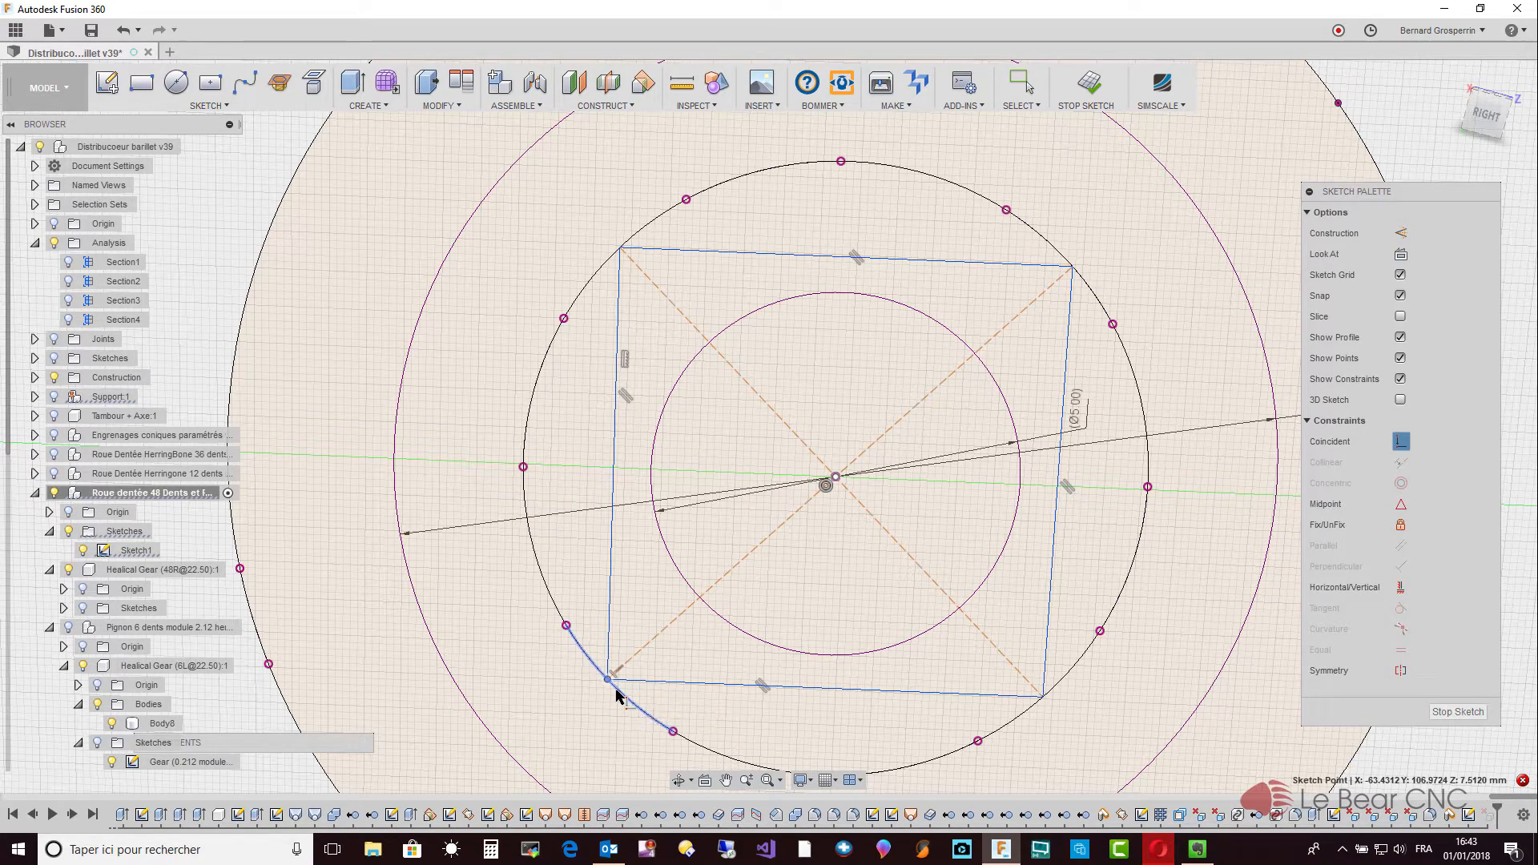
left_click(602, 649)
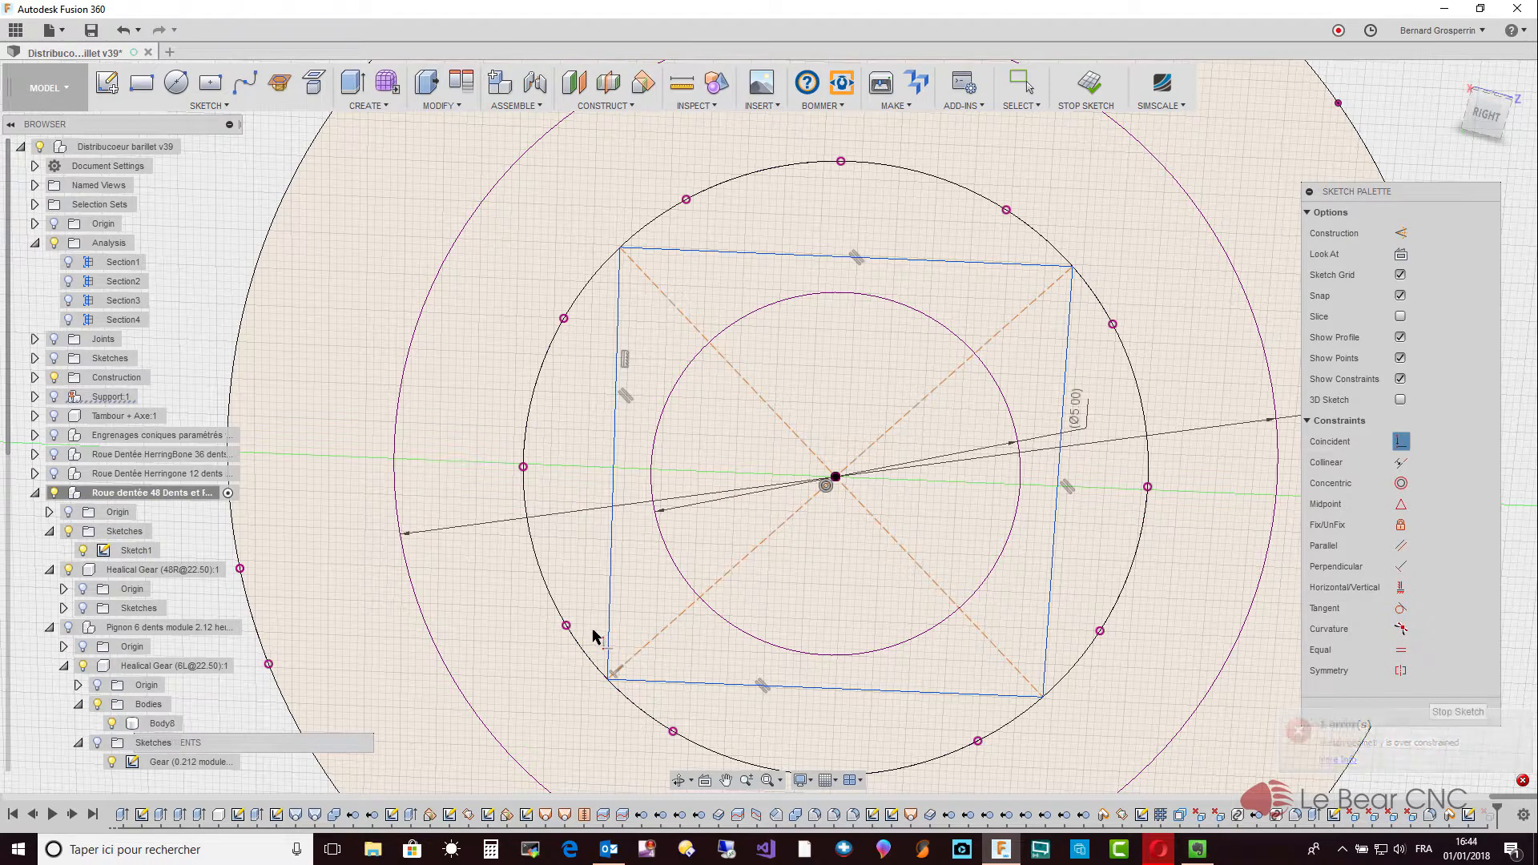
Dimension the rectangle's lower side, keeping its drawn length.
left_click(702, 687)
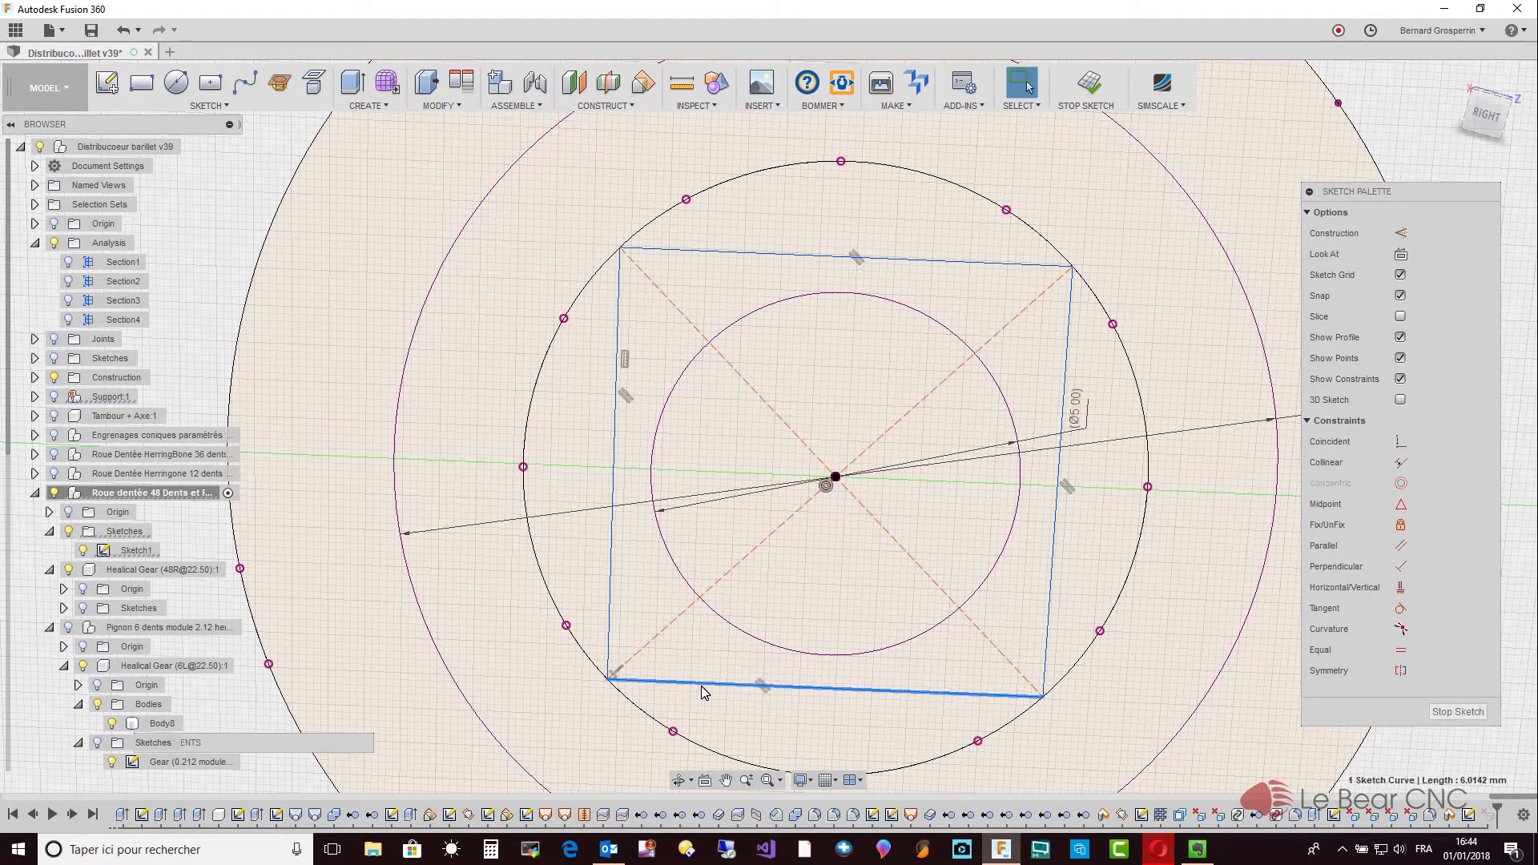
key("d")
left_click(703, 685)
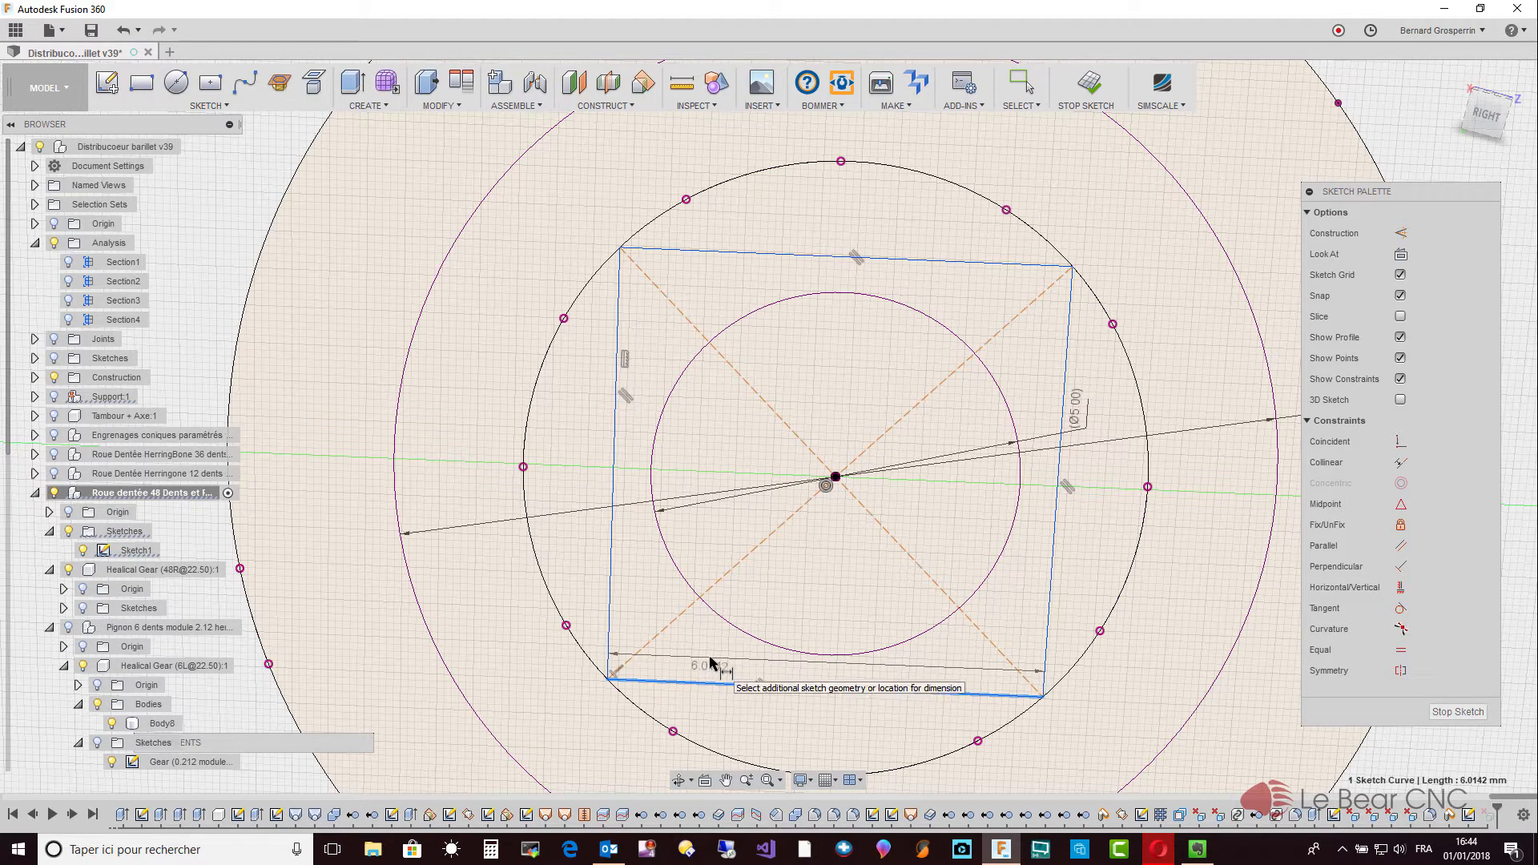
left_click(700, 661)
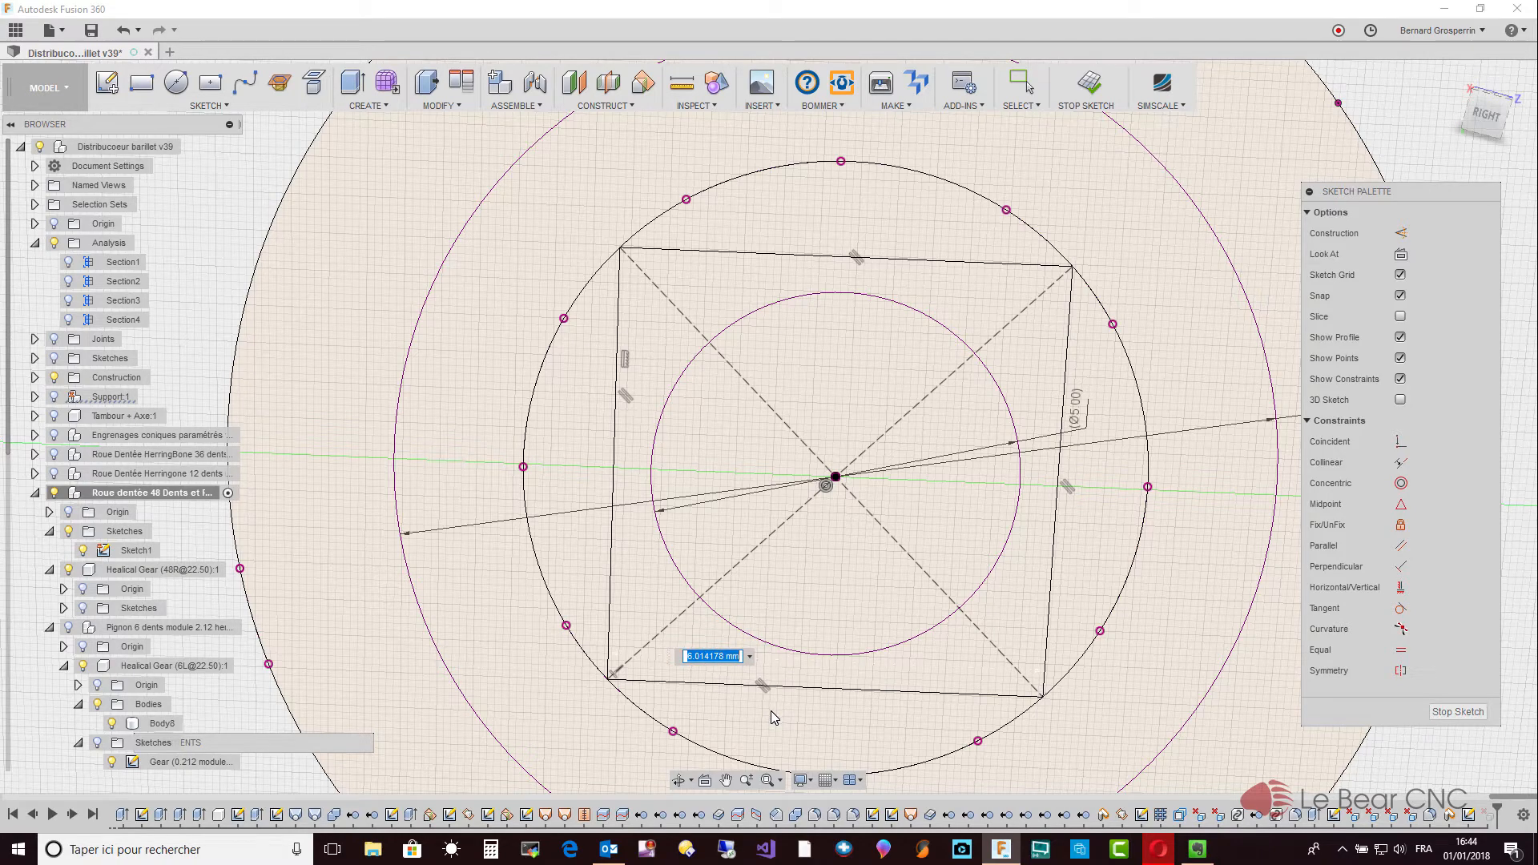
key("Return")
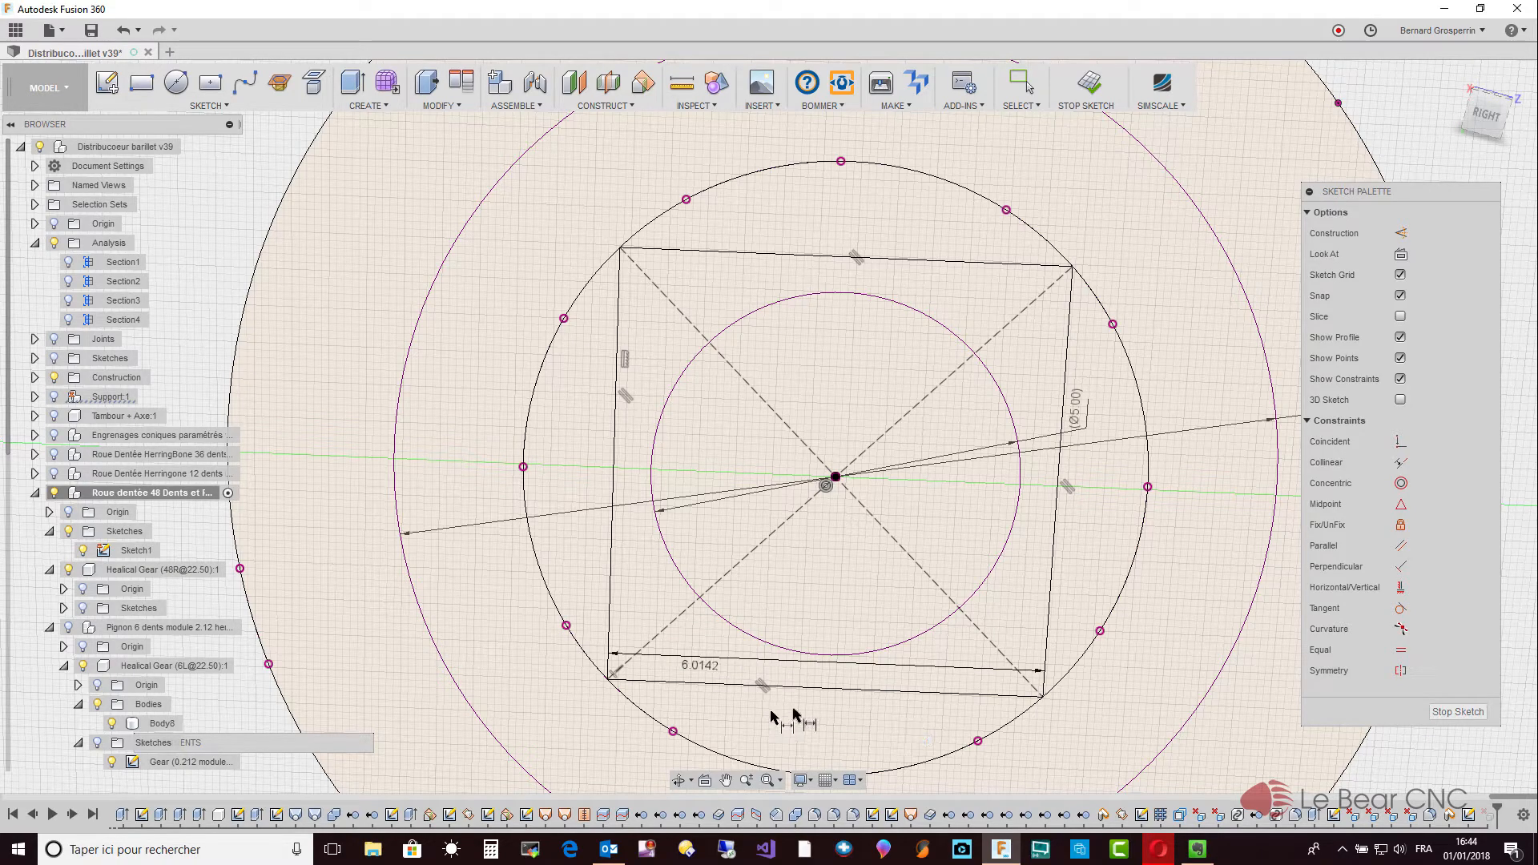
Try to dimension the rectangle's right side, decline a driven dimension, and delete the lower side's dimension.
left_click(1051, 607)
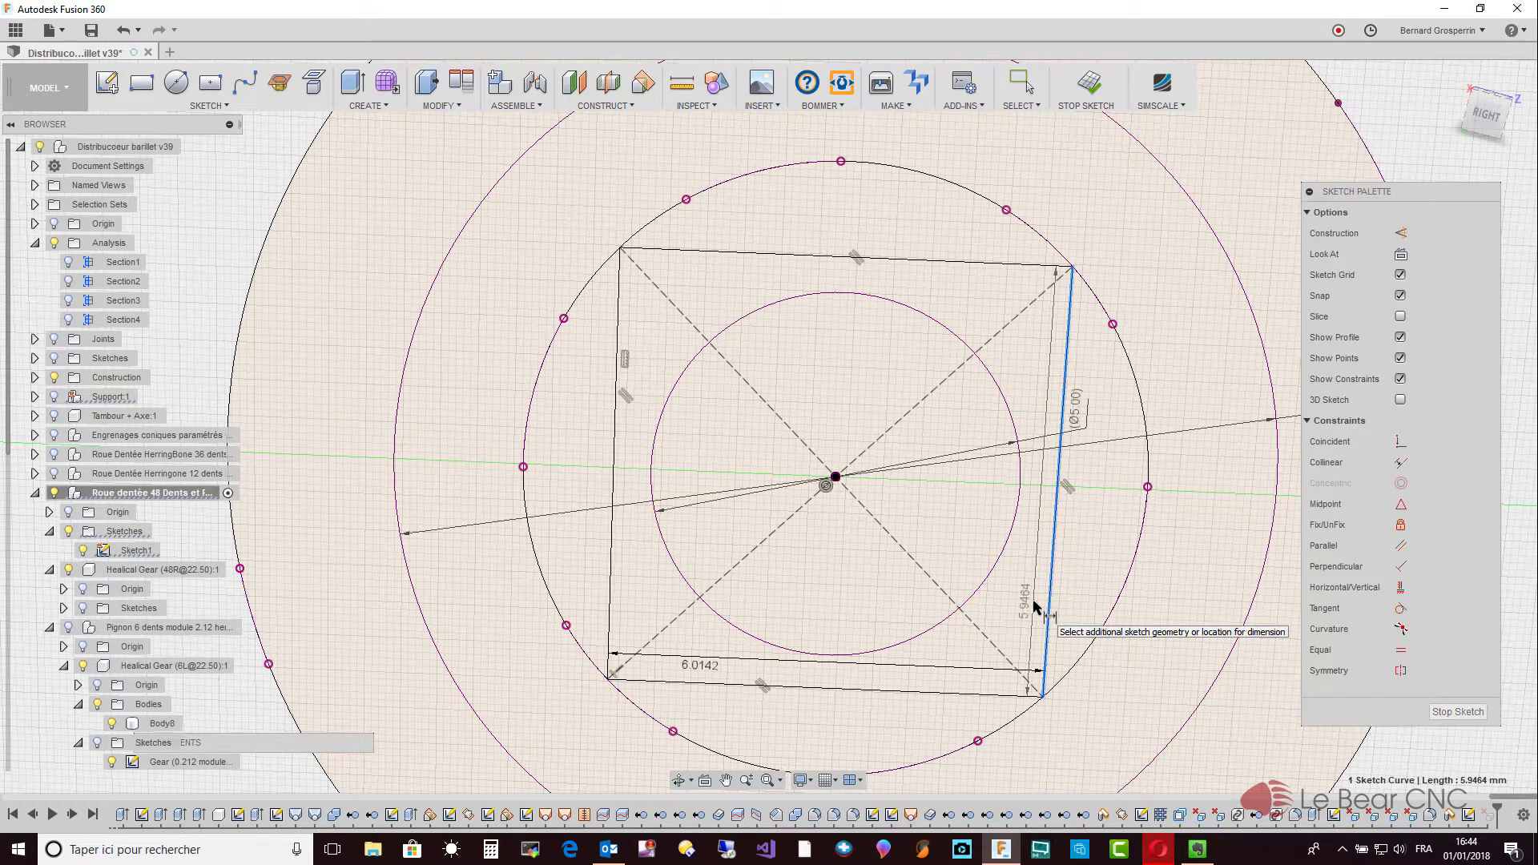
left_click(1034, 607)
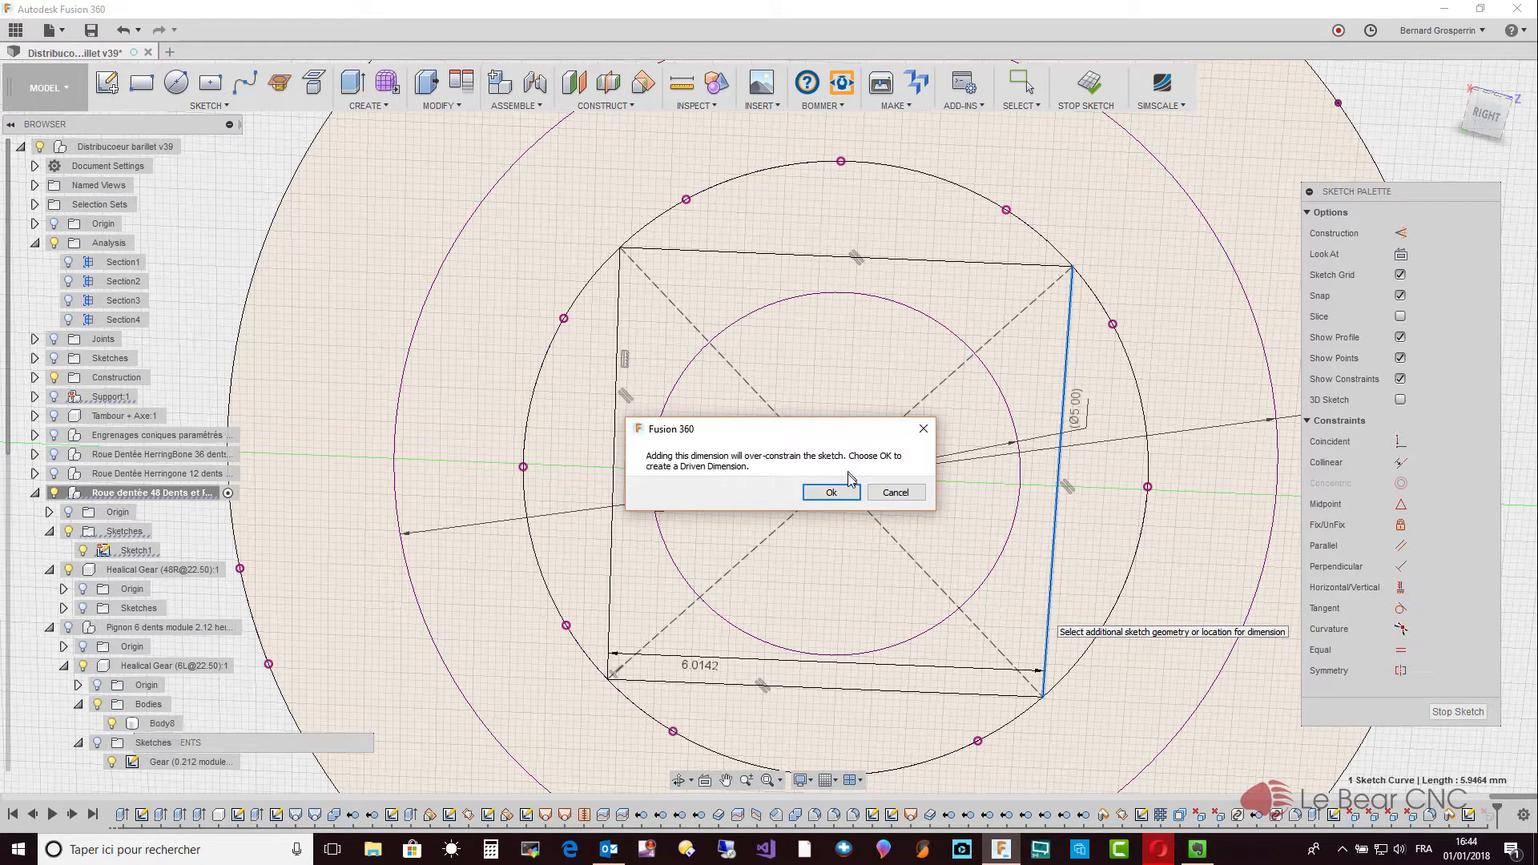
left_click(894, 493)
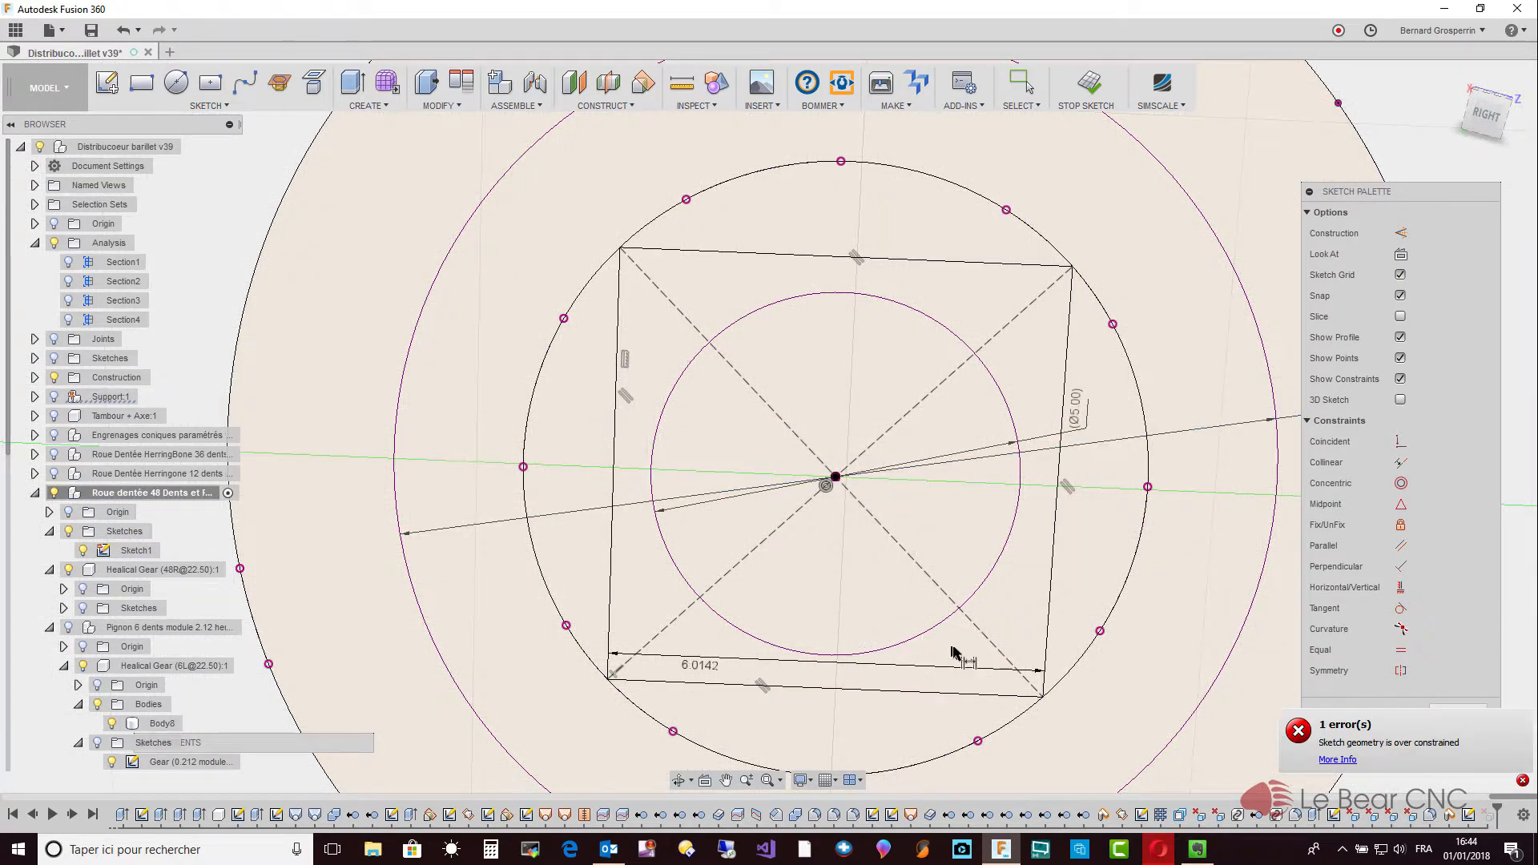
key("Escape")
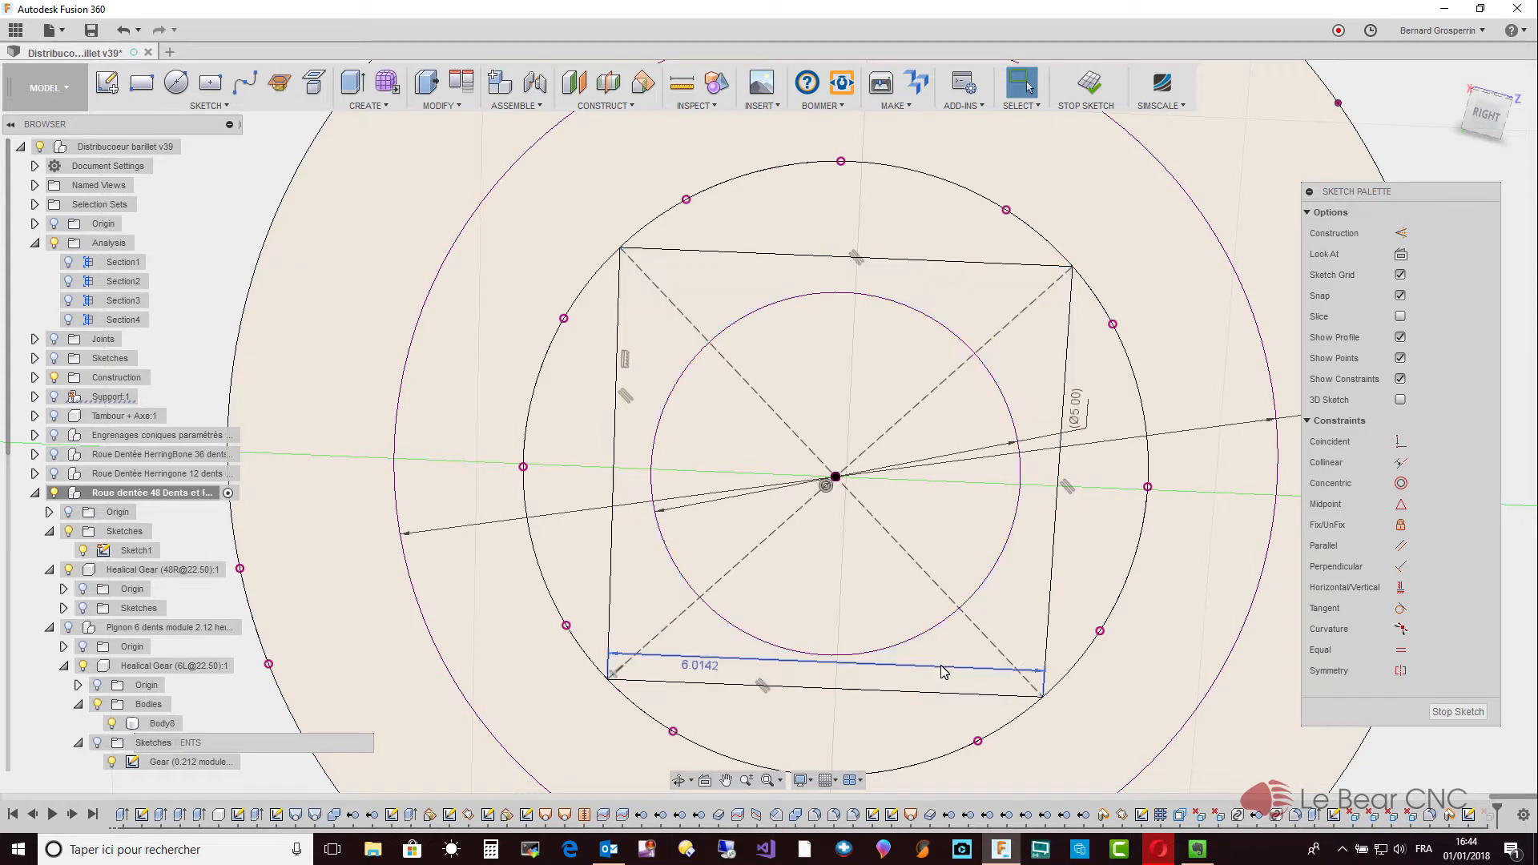
left_click(941, 667)
key("Delete")
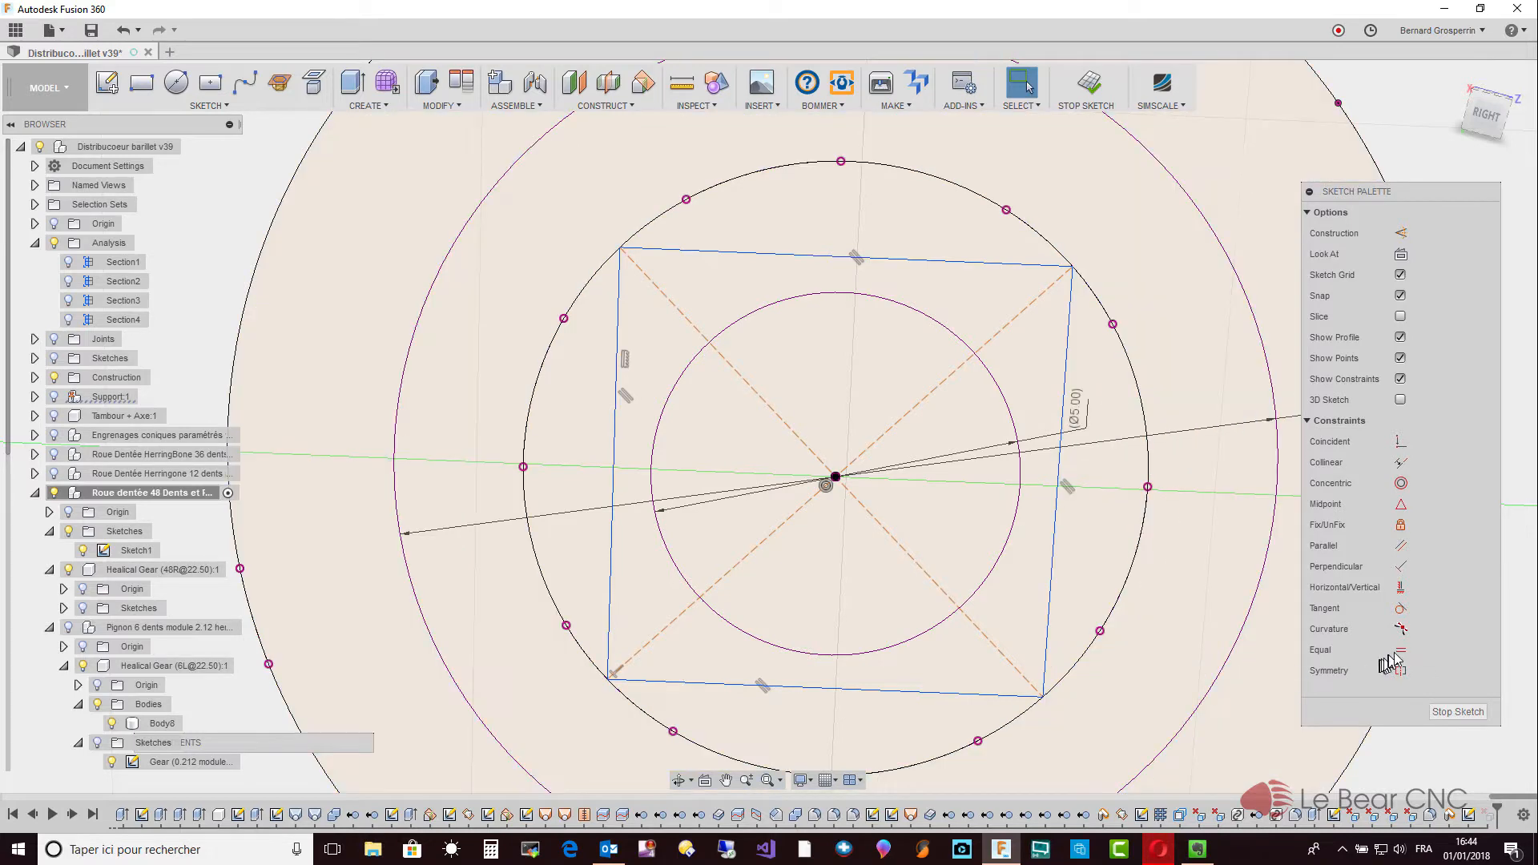
Apply an Equal constraint between the rectangle's right and lower sides to make it a square.
left_click(1400, 651)
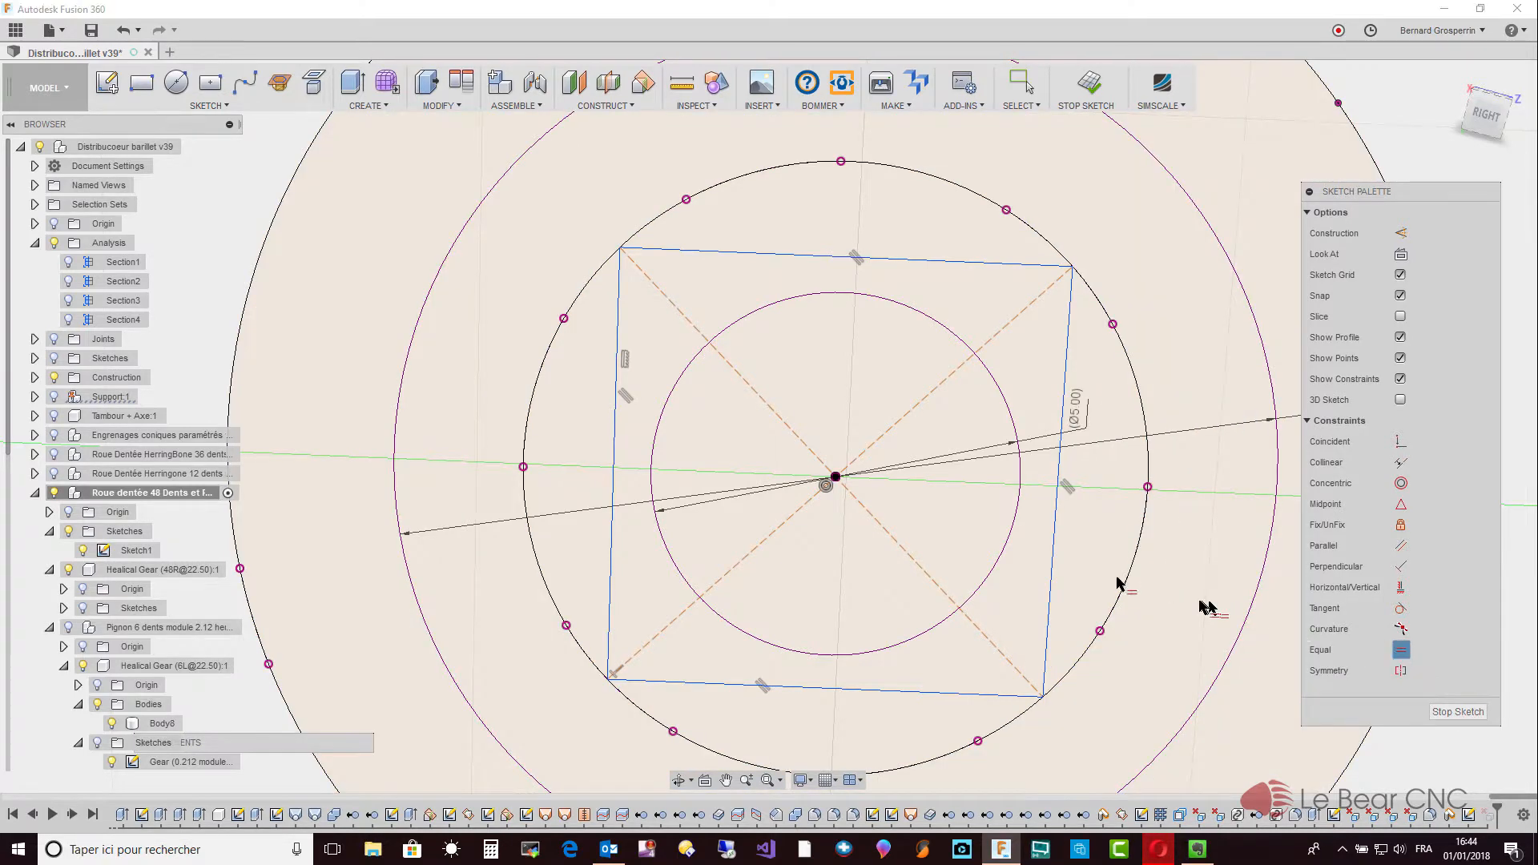
left_click(1050, 577)
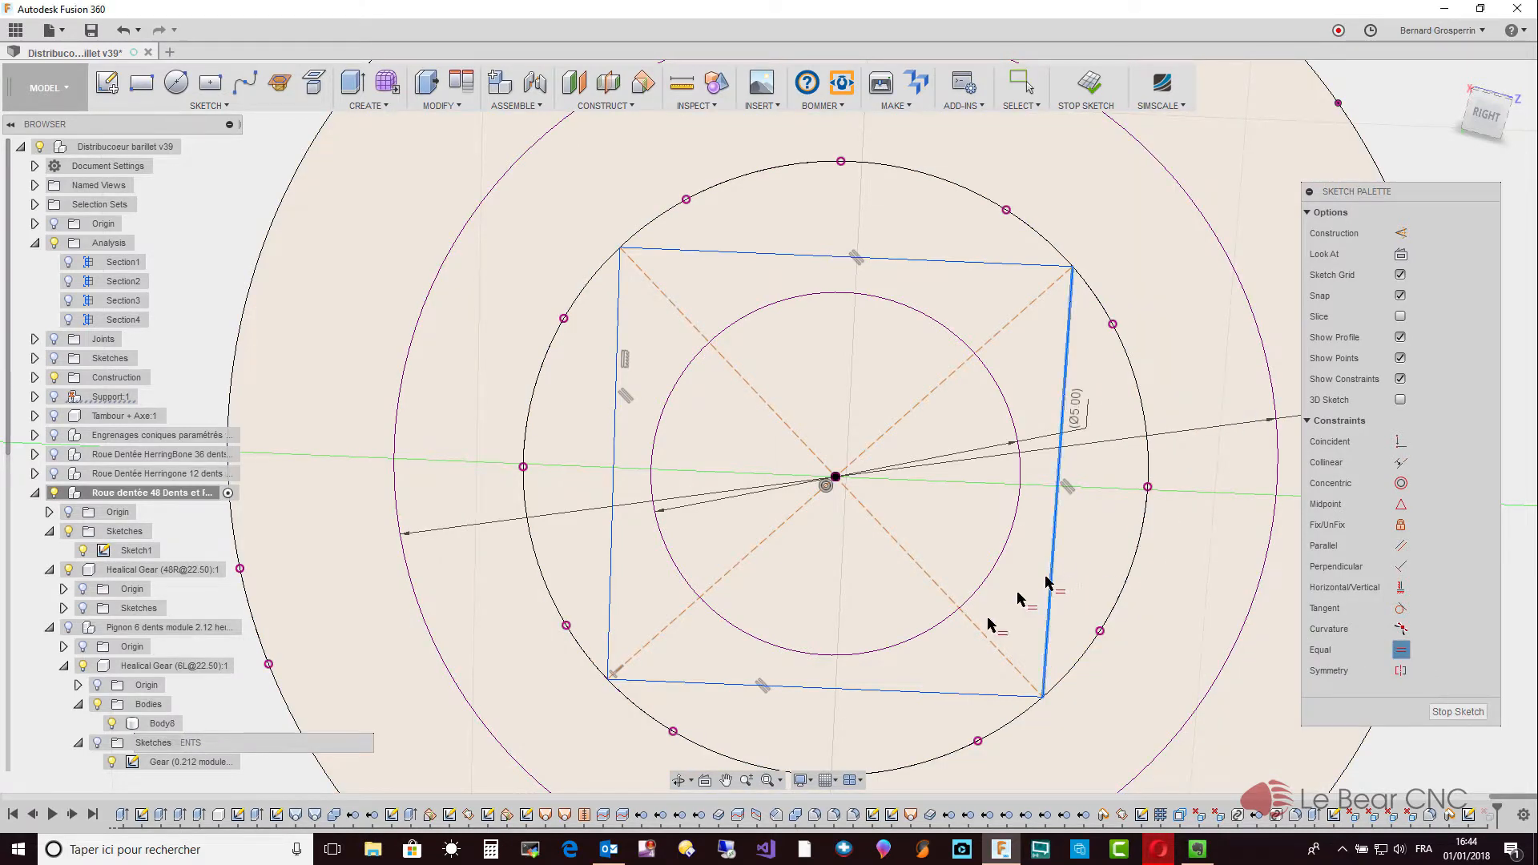
left_click(922, 694)
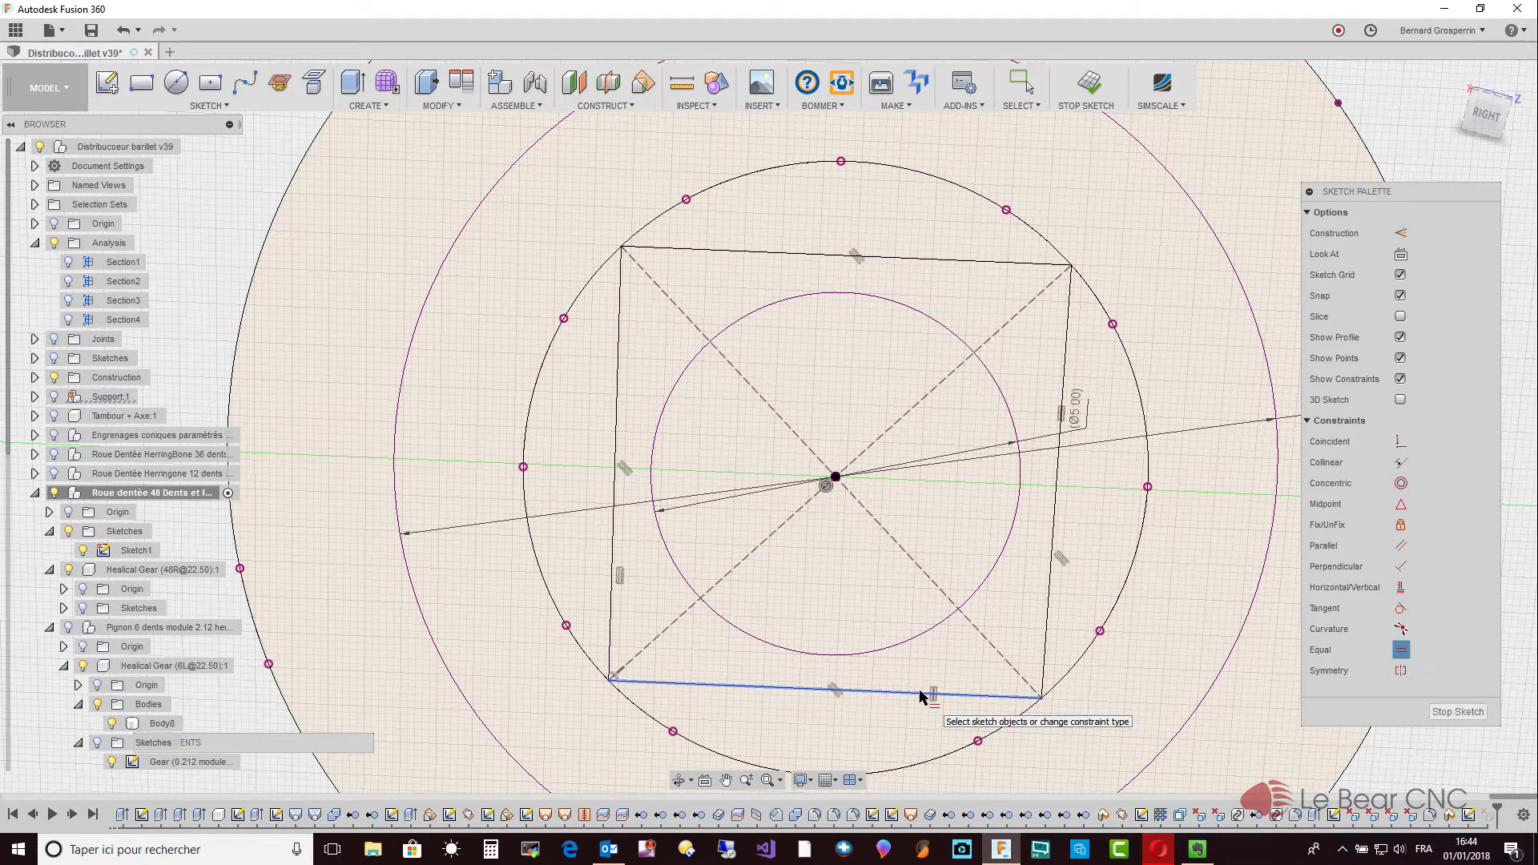
key("Escape")
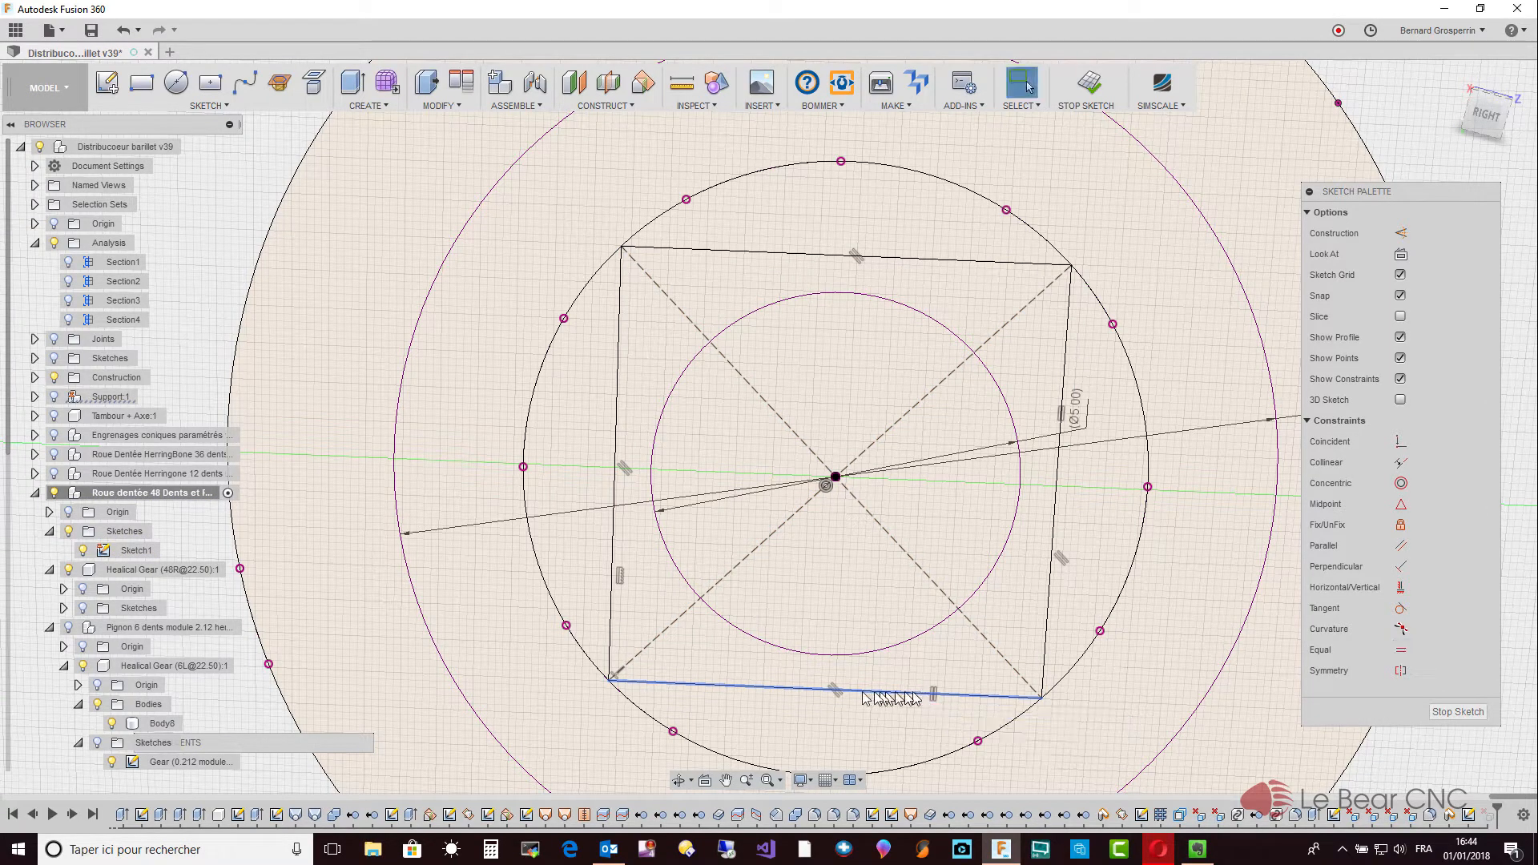
Add driven dimensions to the square's lower and right sides, accepting the over-constrained option for both.
left_click(805, 694)
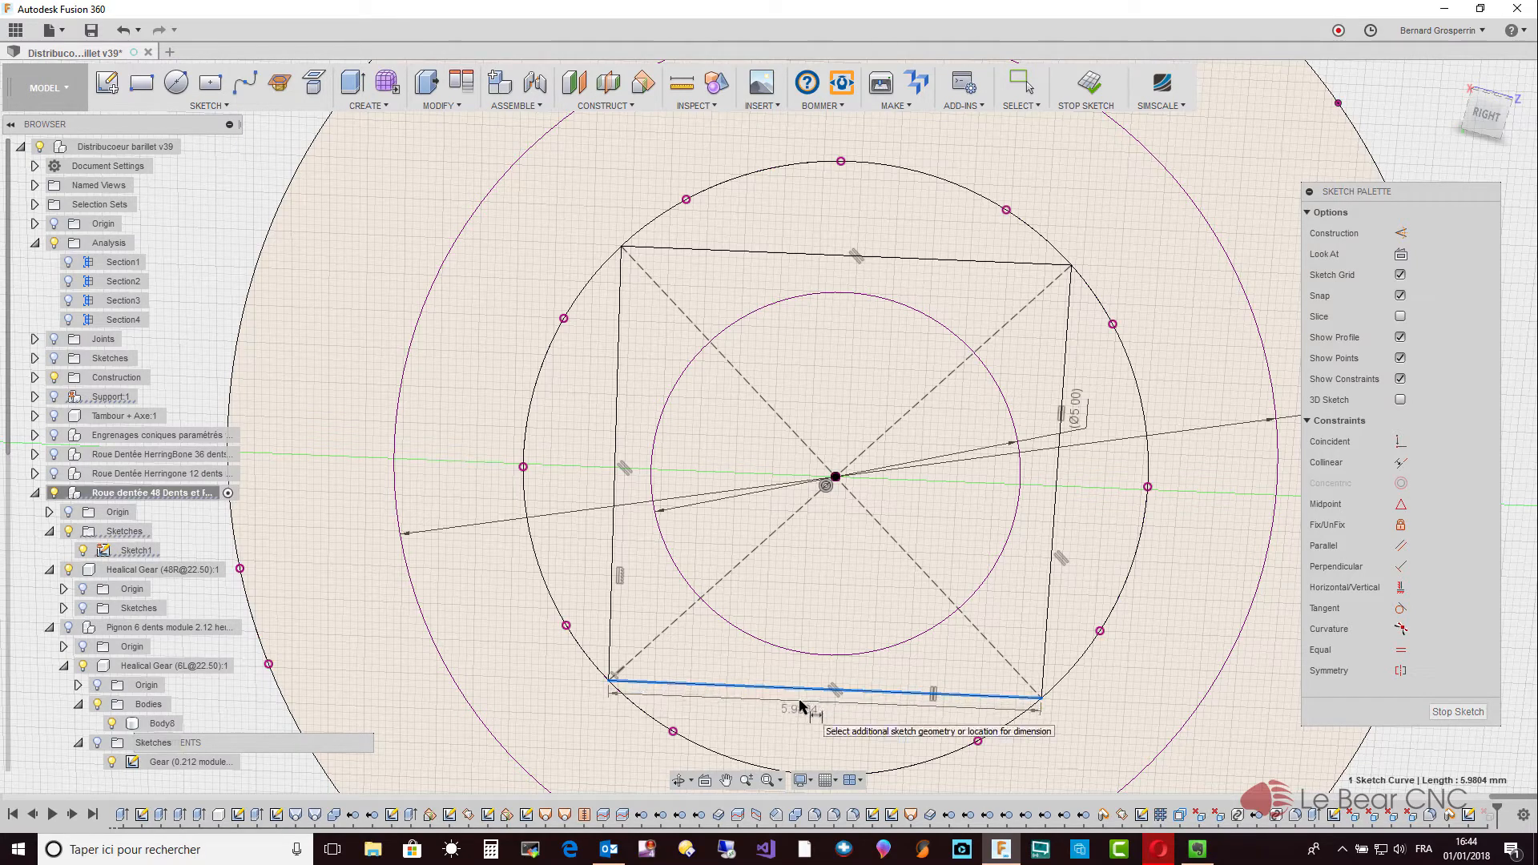
left_click(800, 705)
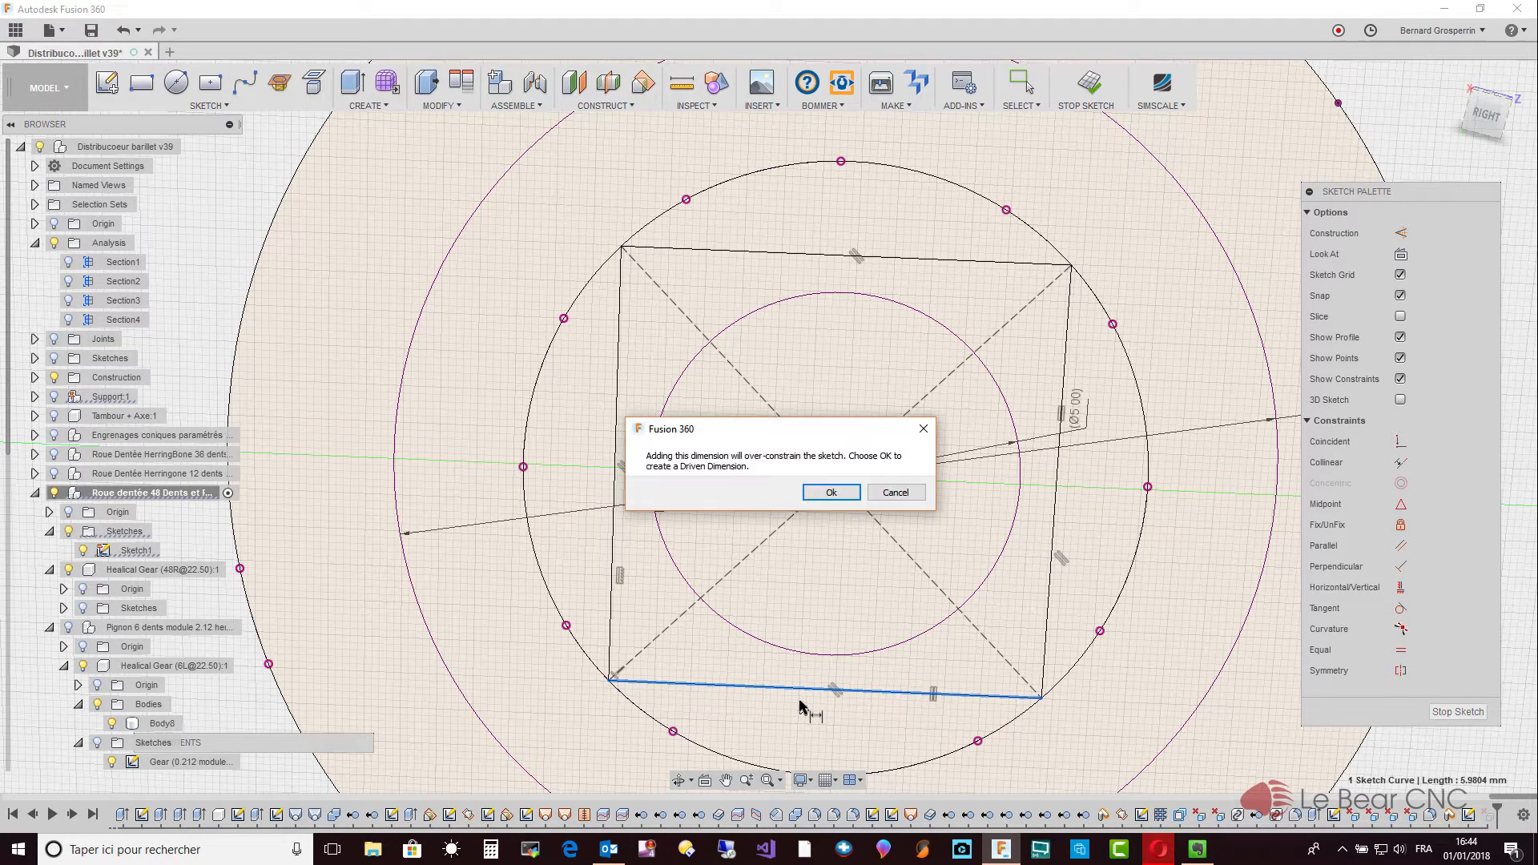
left_click(833, 493)
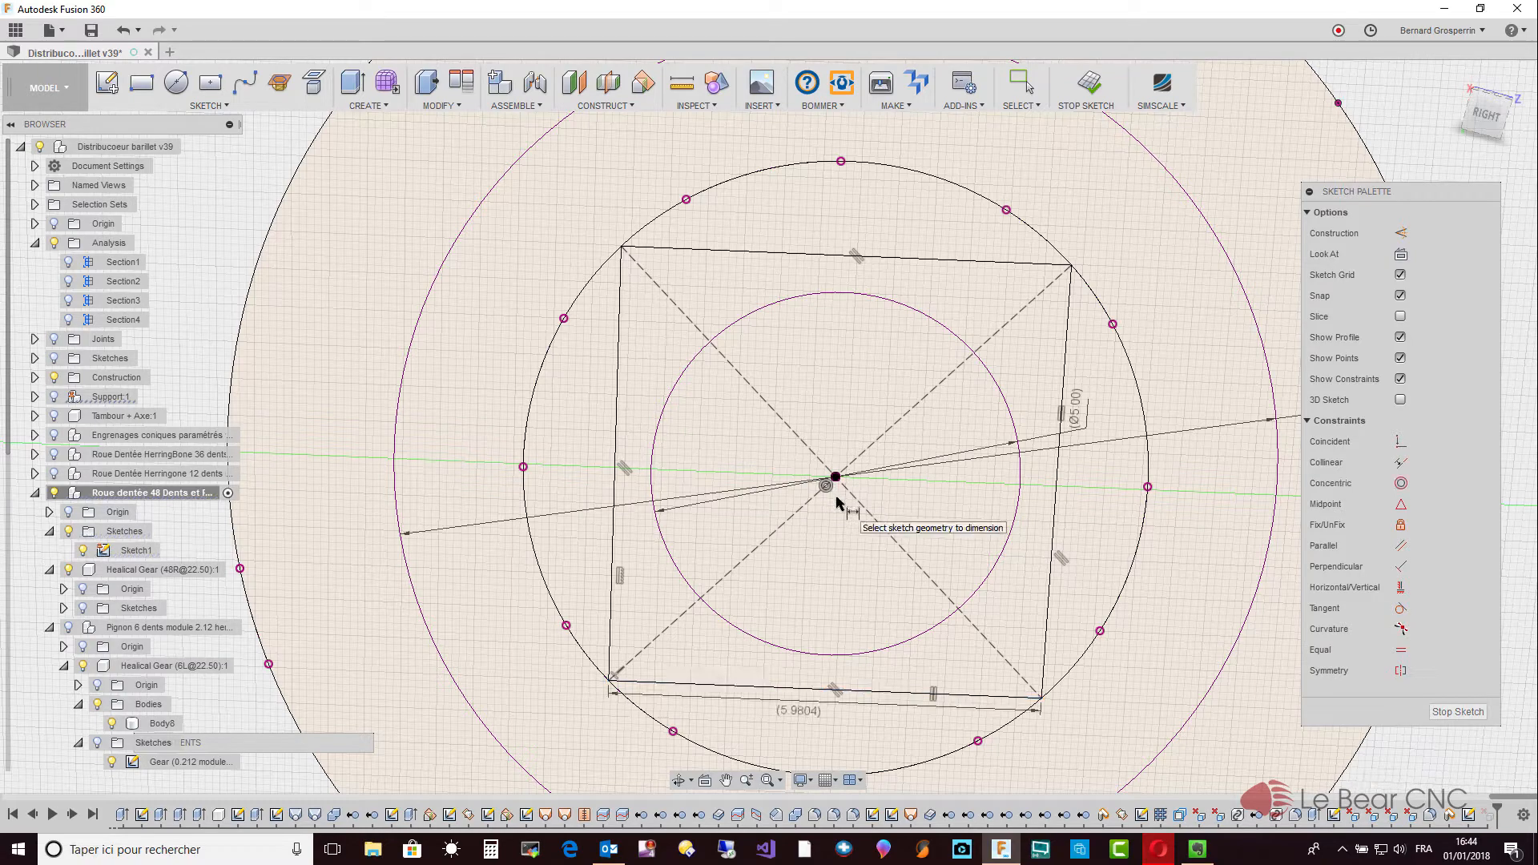
left_click(1049, 582)
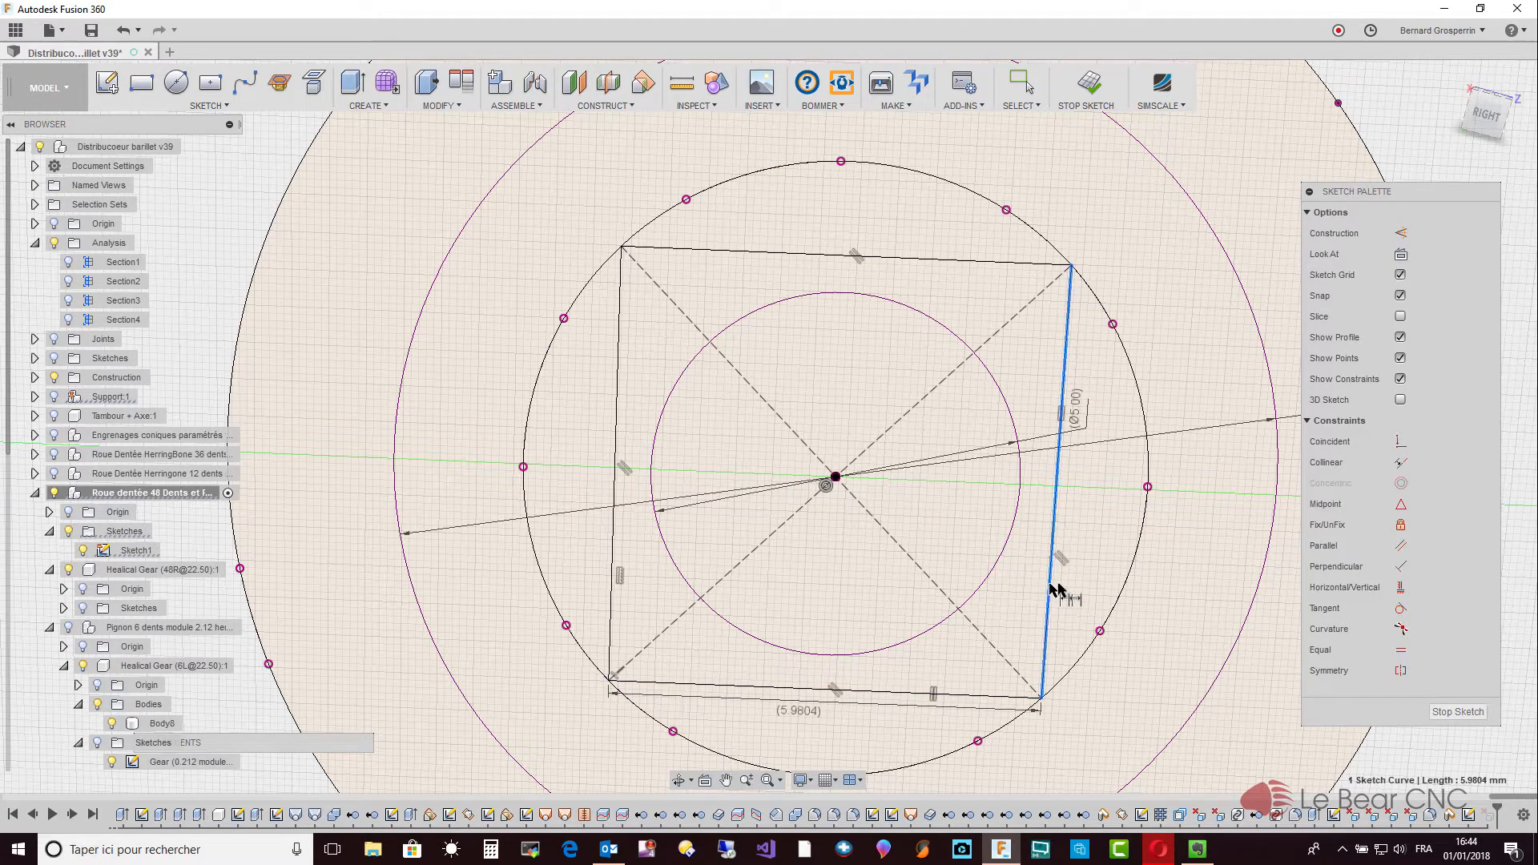
left_click(1082, 590)
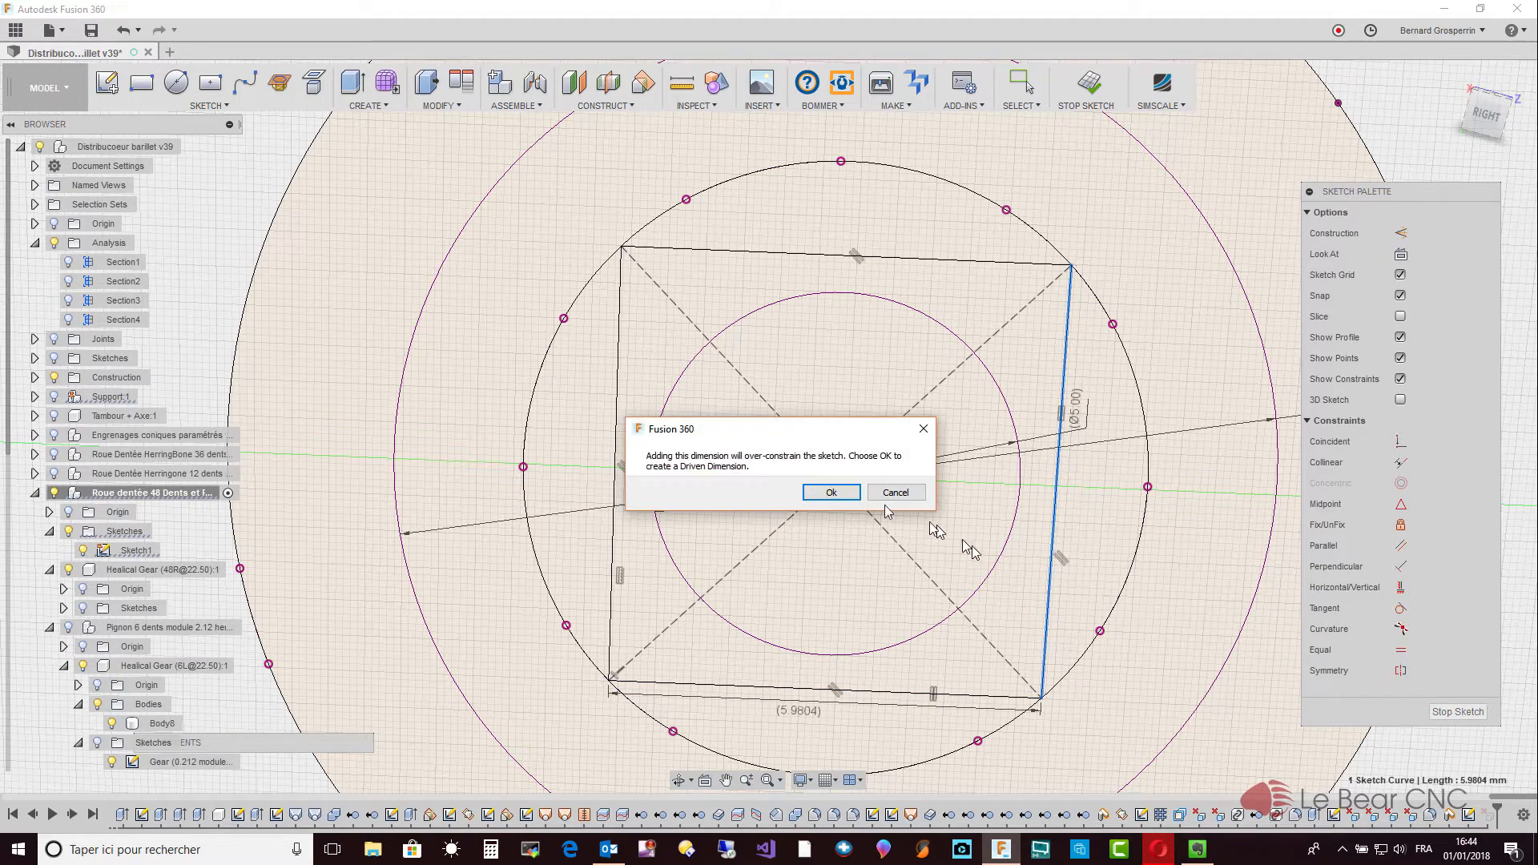
left_click(837, 492)
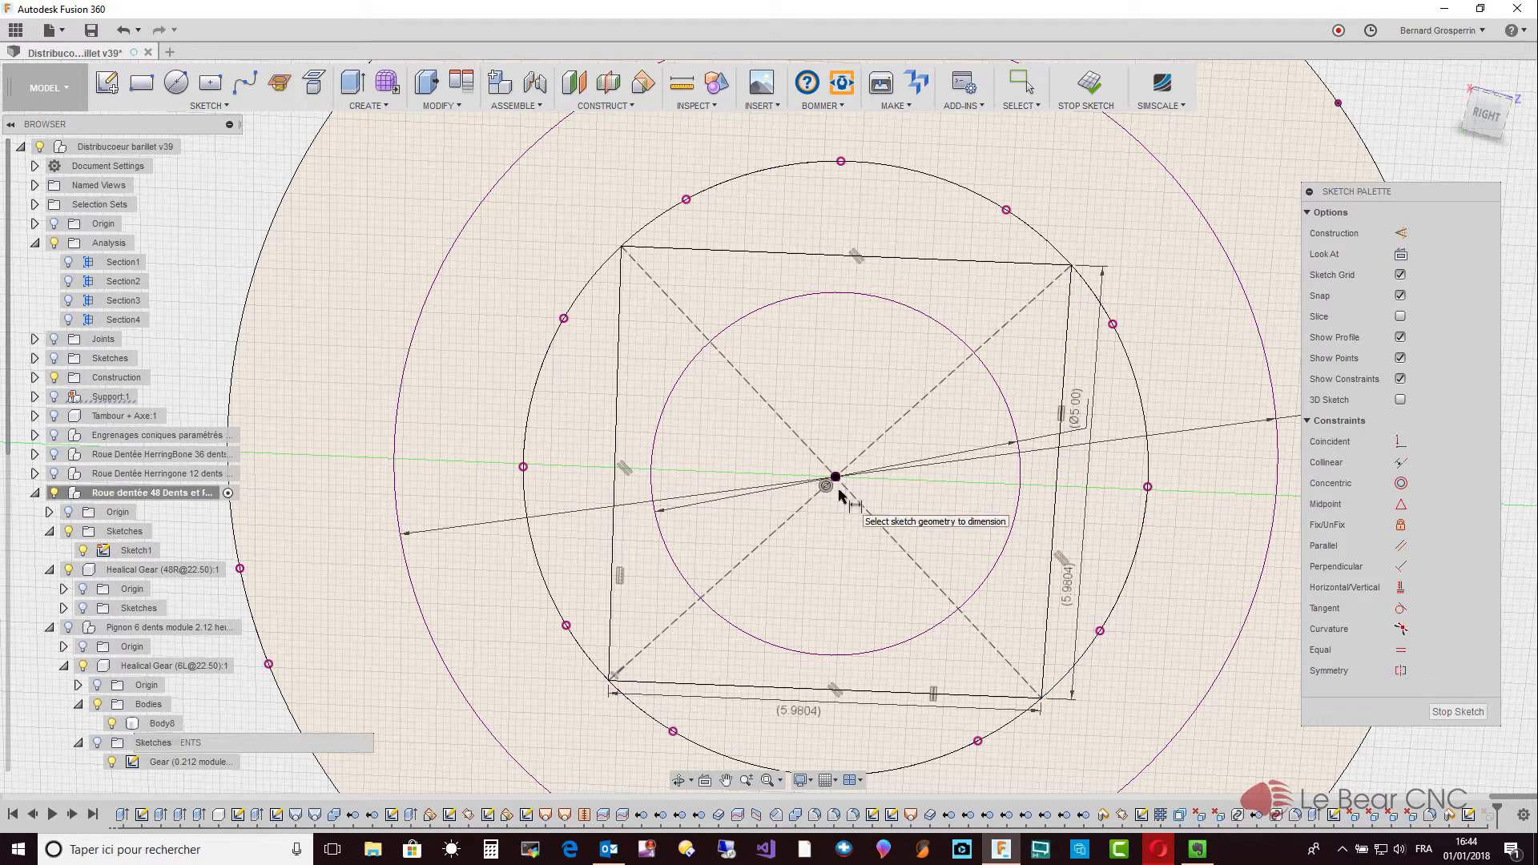
scroll(839, 495, "down", 4)
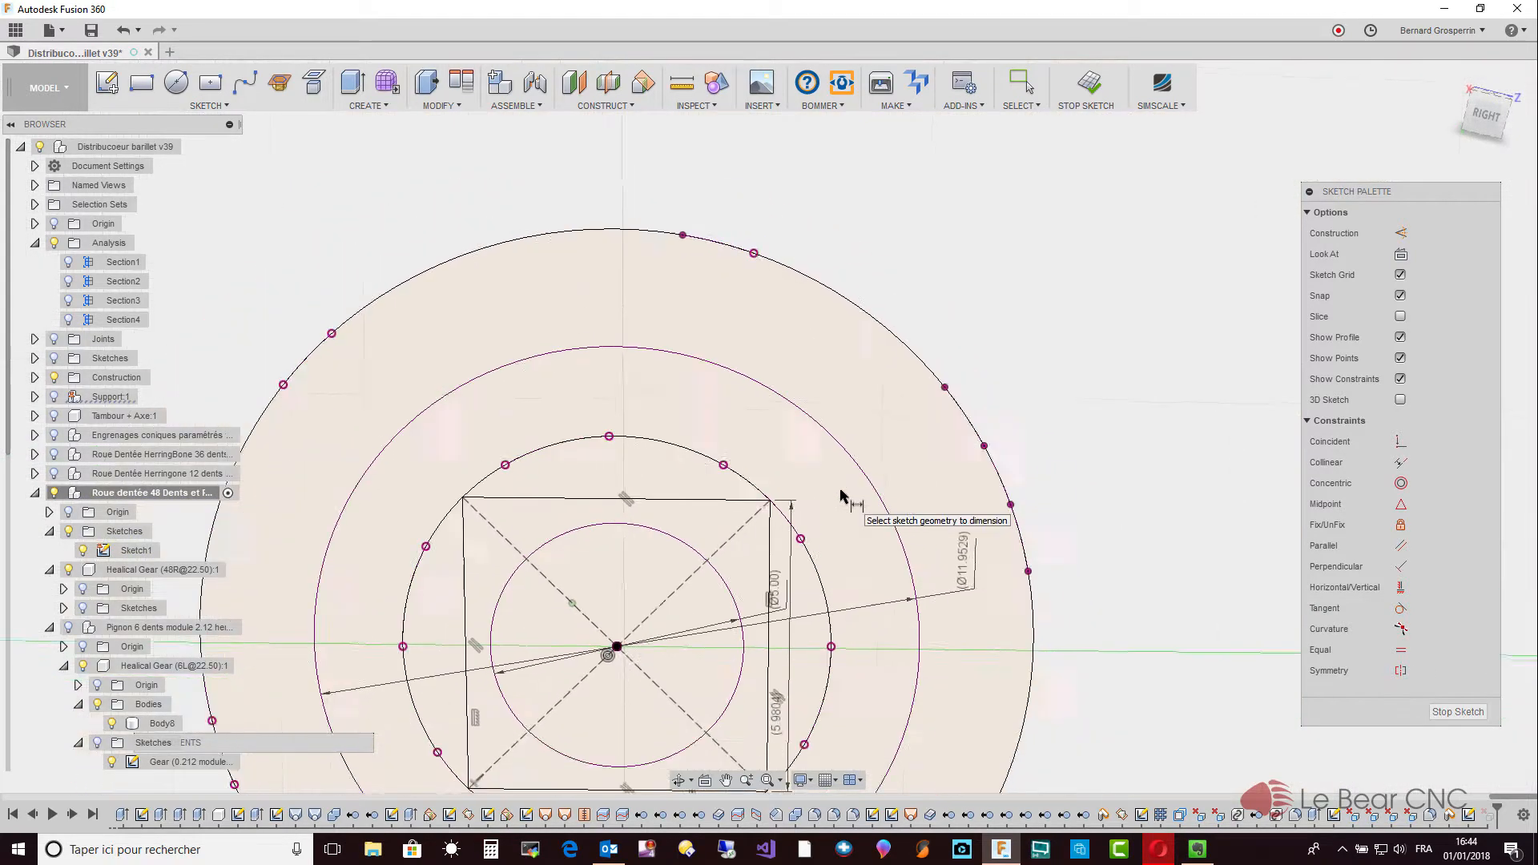
scroll(840, 493, "down", 5)
scroll(842, 495, "up", 8)
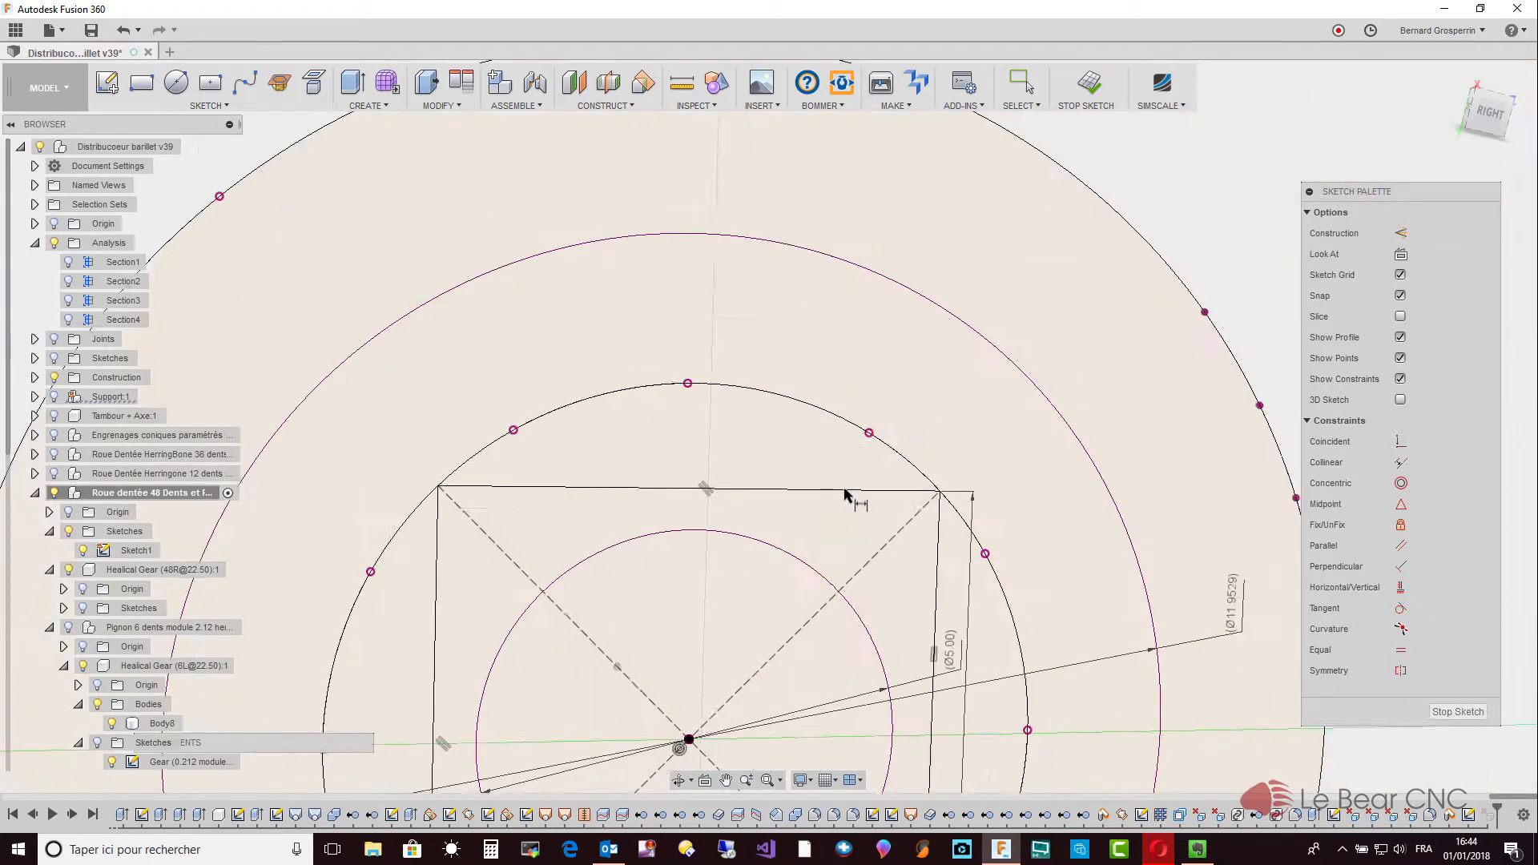
scroll(846, 495, "down", 6)
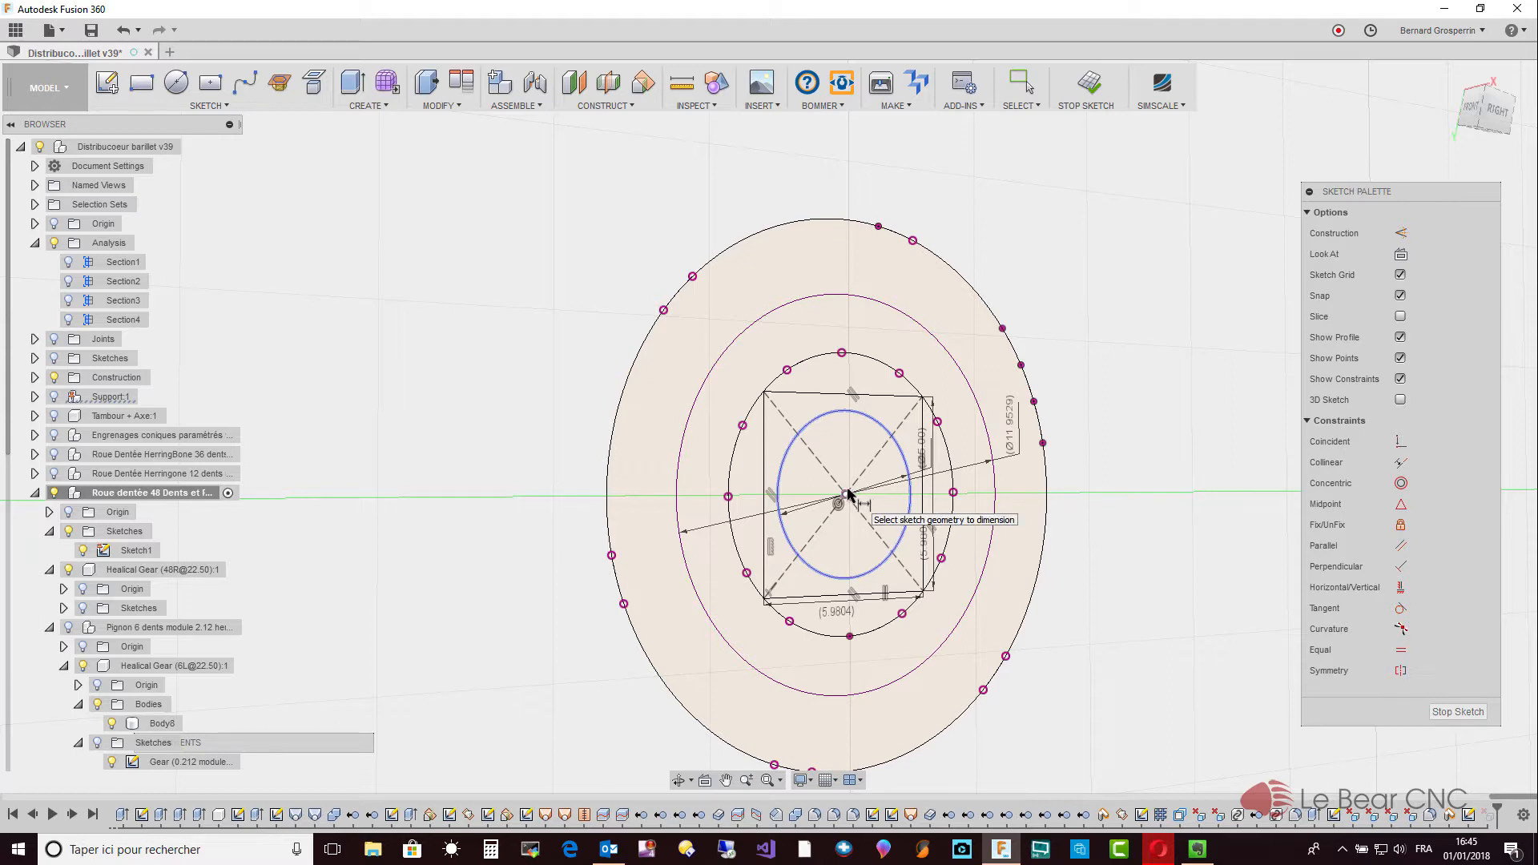
key("Escape")
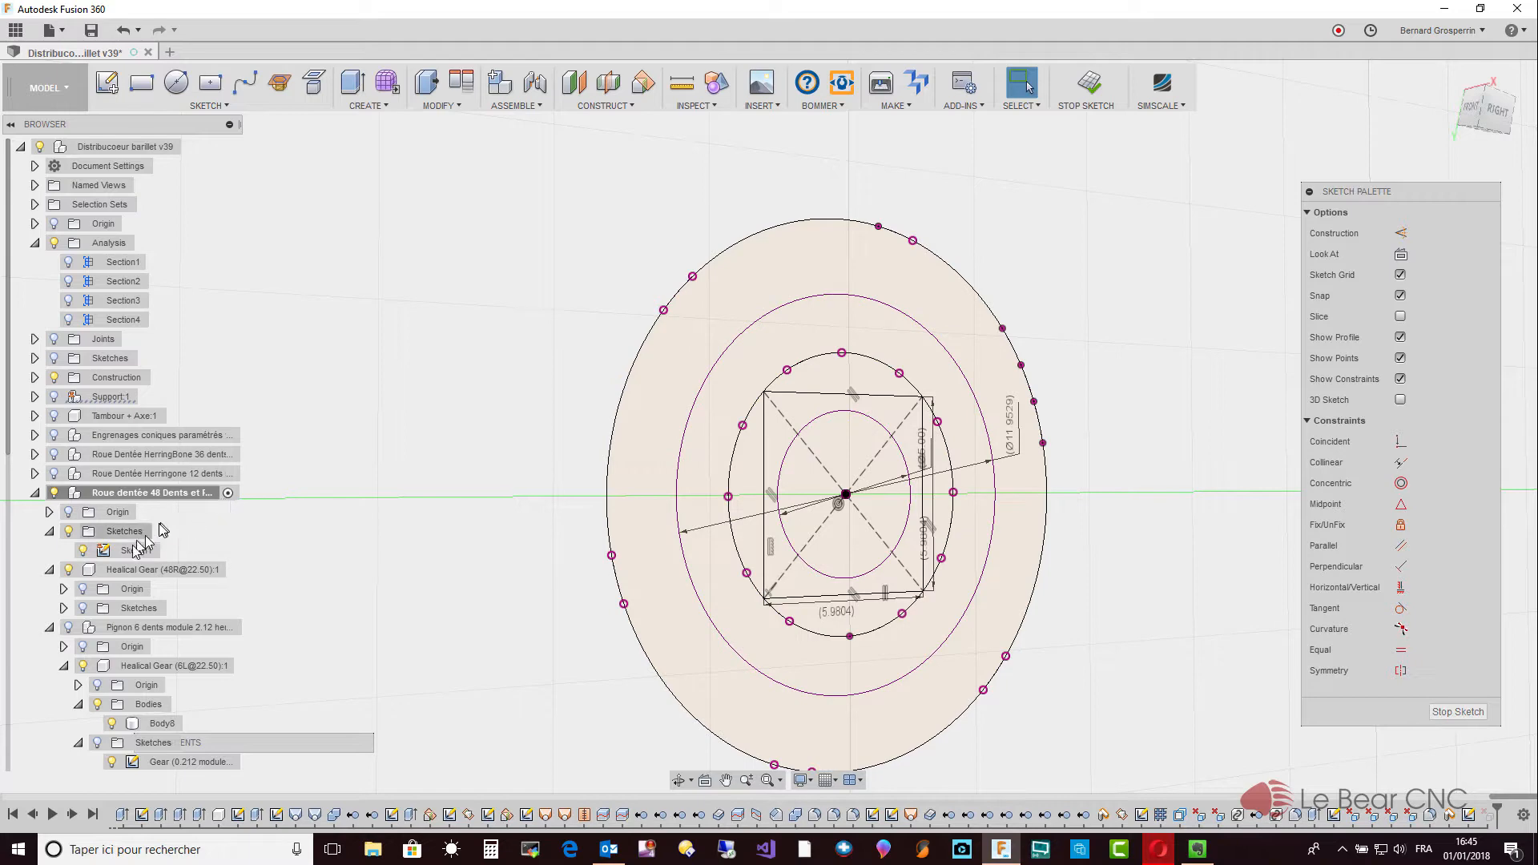
Show the "Pignon 6 dents" component with its drum and teeth over the sketch.
left_click(77, 629)
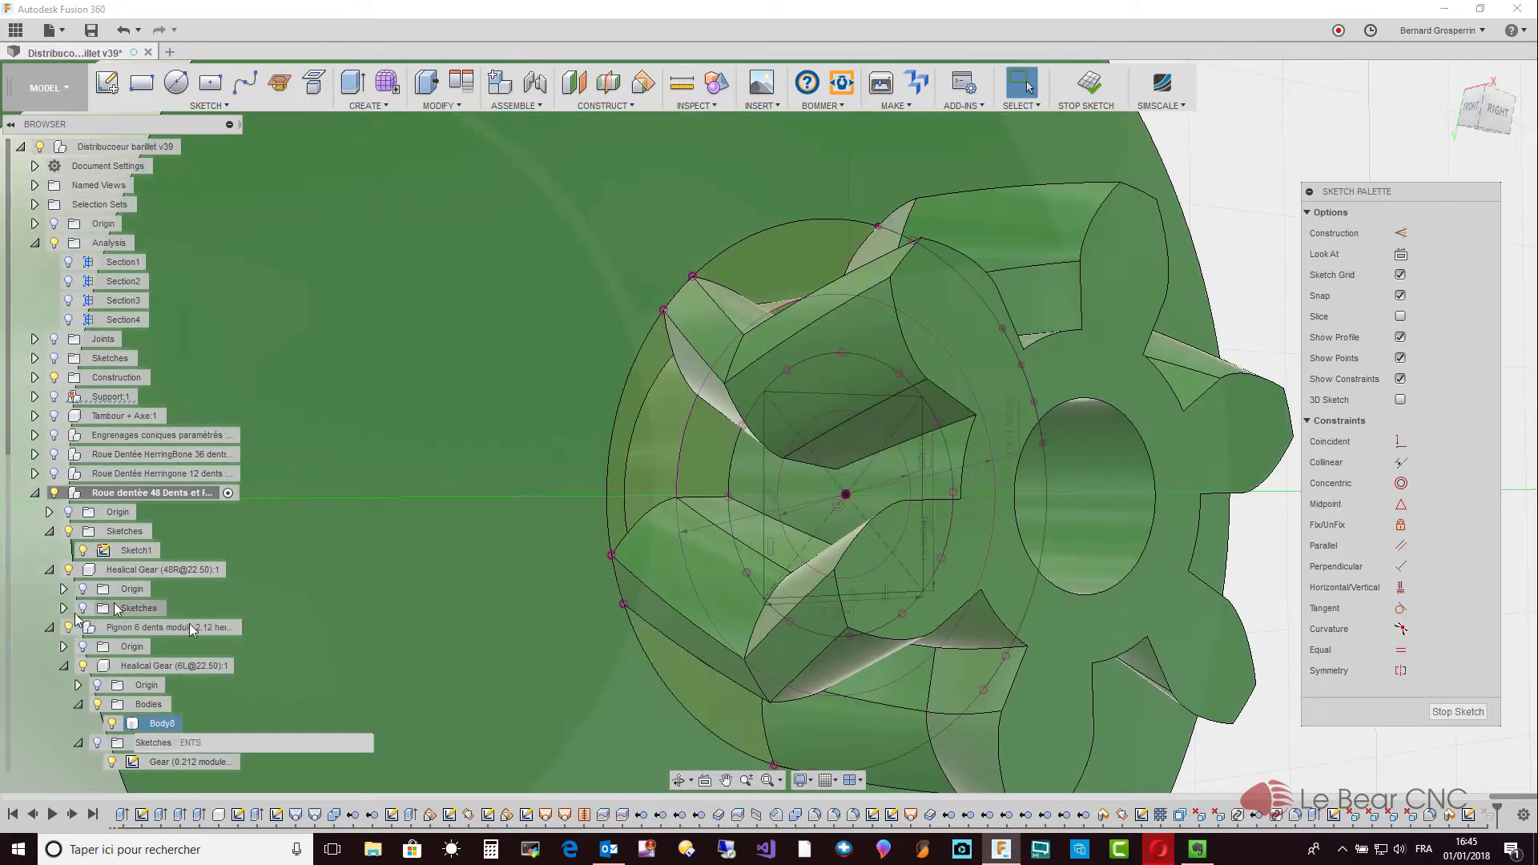
scroll(508, 628, "down", 3)
scroll(568, 445, "up", 2)
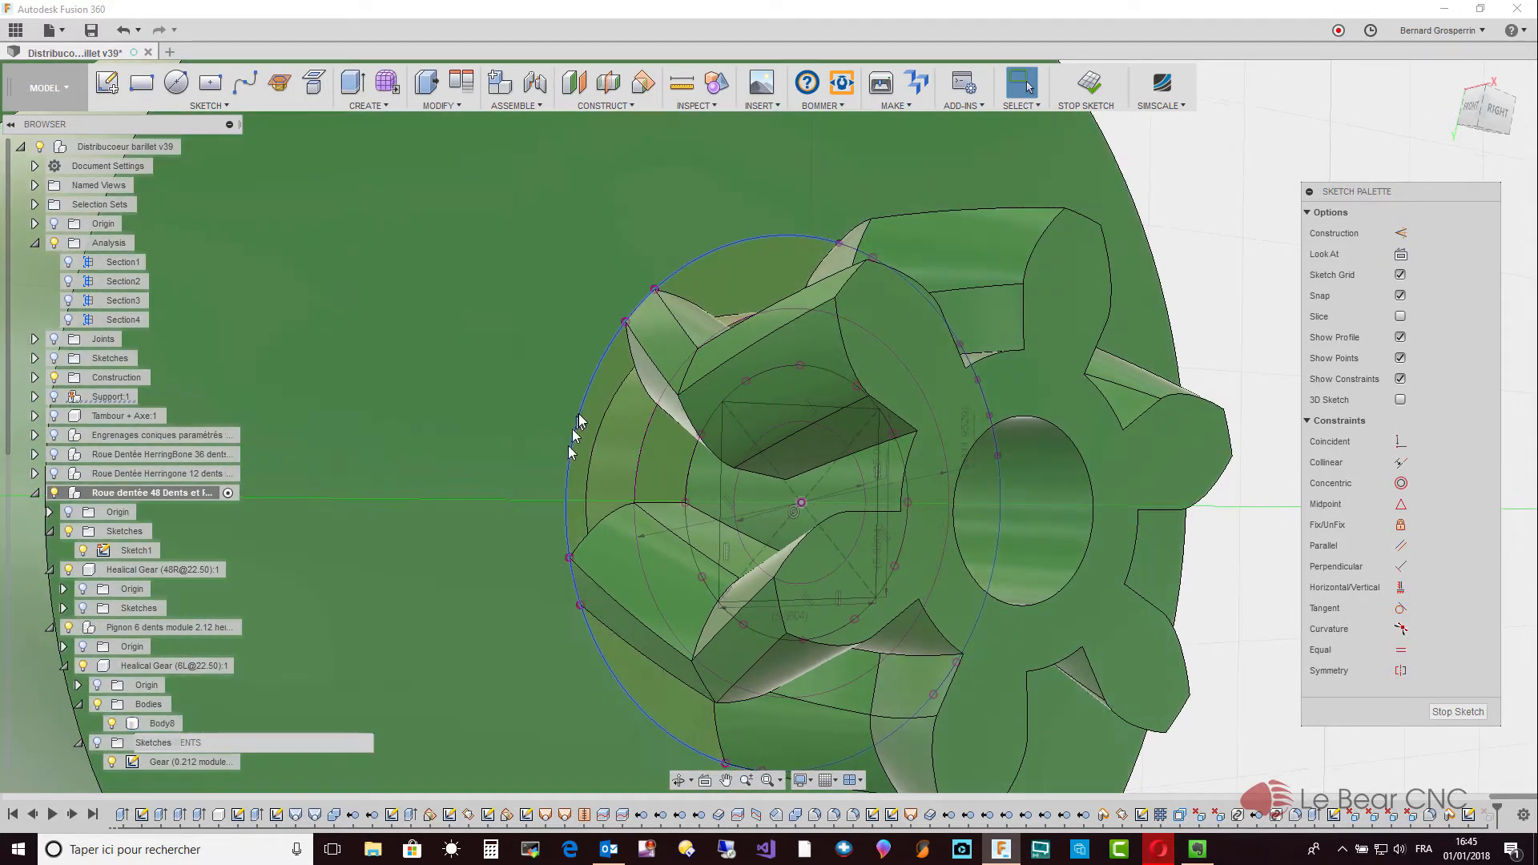
scroll(609, 369, "up", 4)
scroll(609, 369, "down", 2)
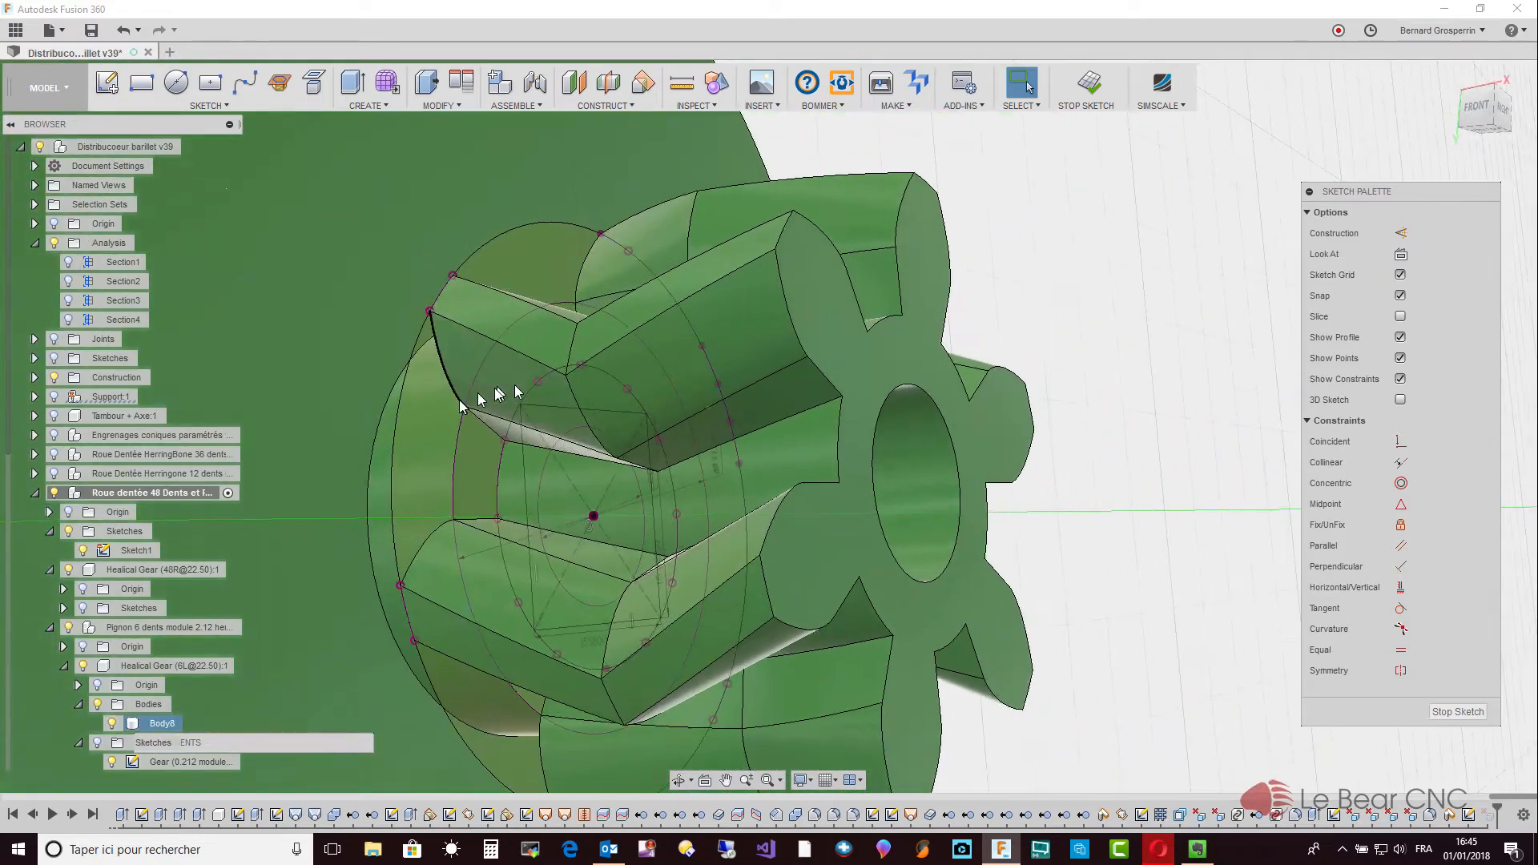
Extrude the ring profile between the tip circle and the Ø11.9529 circle up to the drum's end face, using Join and To Object.
left_click(473, 420)
mouse_move(466, 417)
middle_mouse_down()
mouse_move(602, 436)
mouse_move(576, 483)
middle_mouse_up()
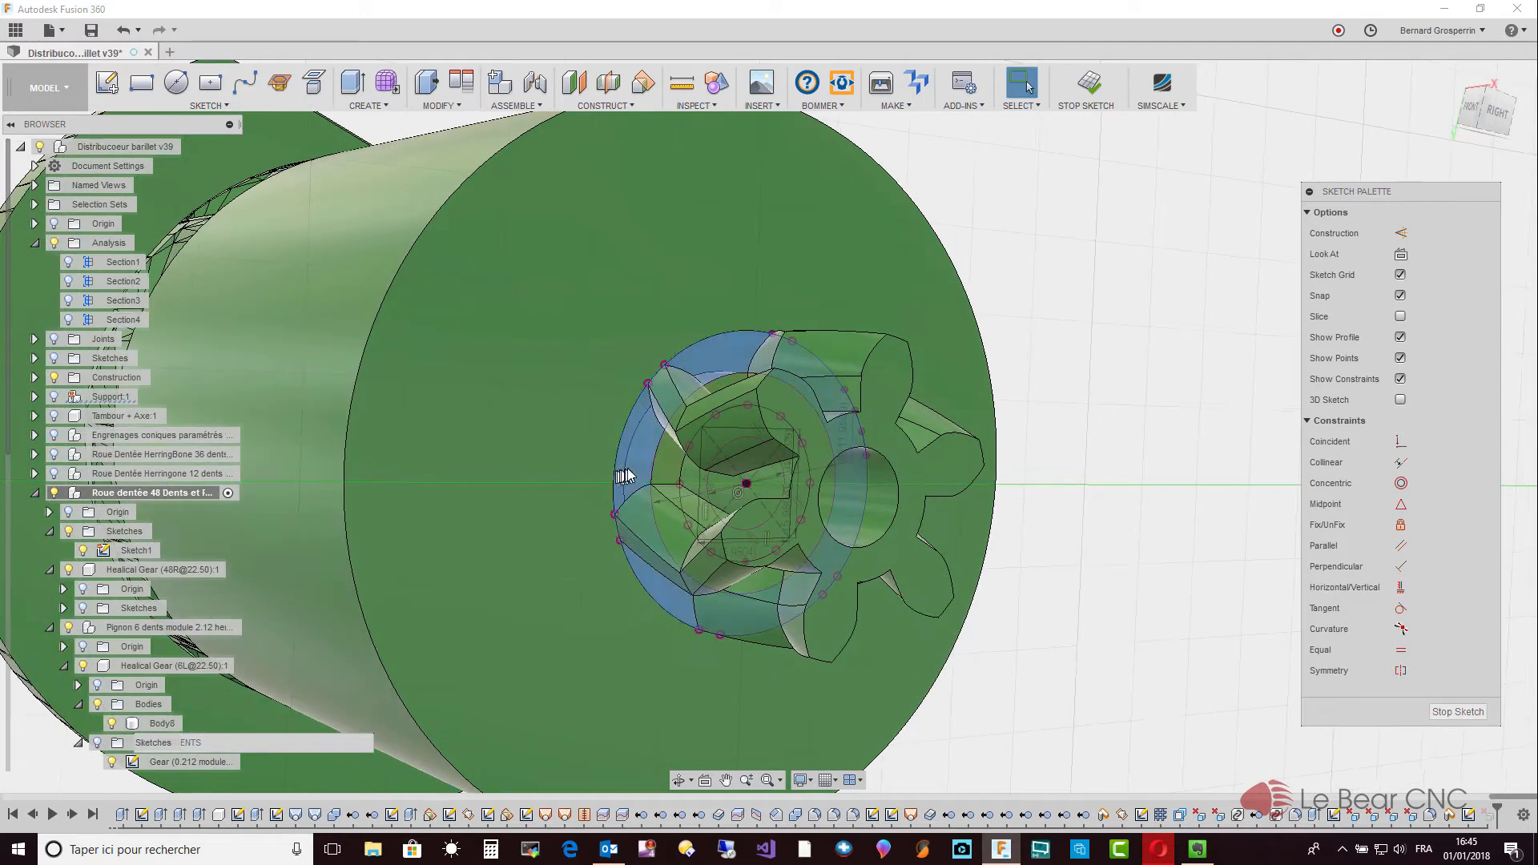
right_click(635, 468)
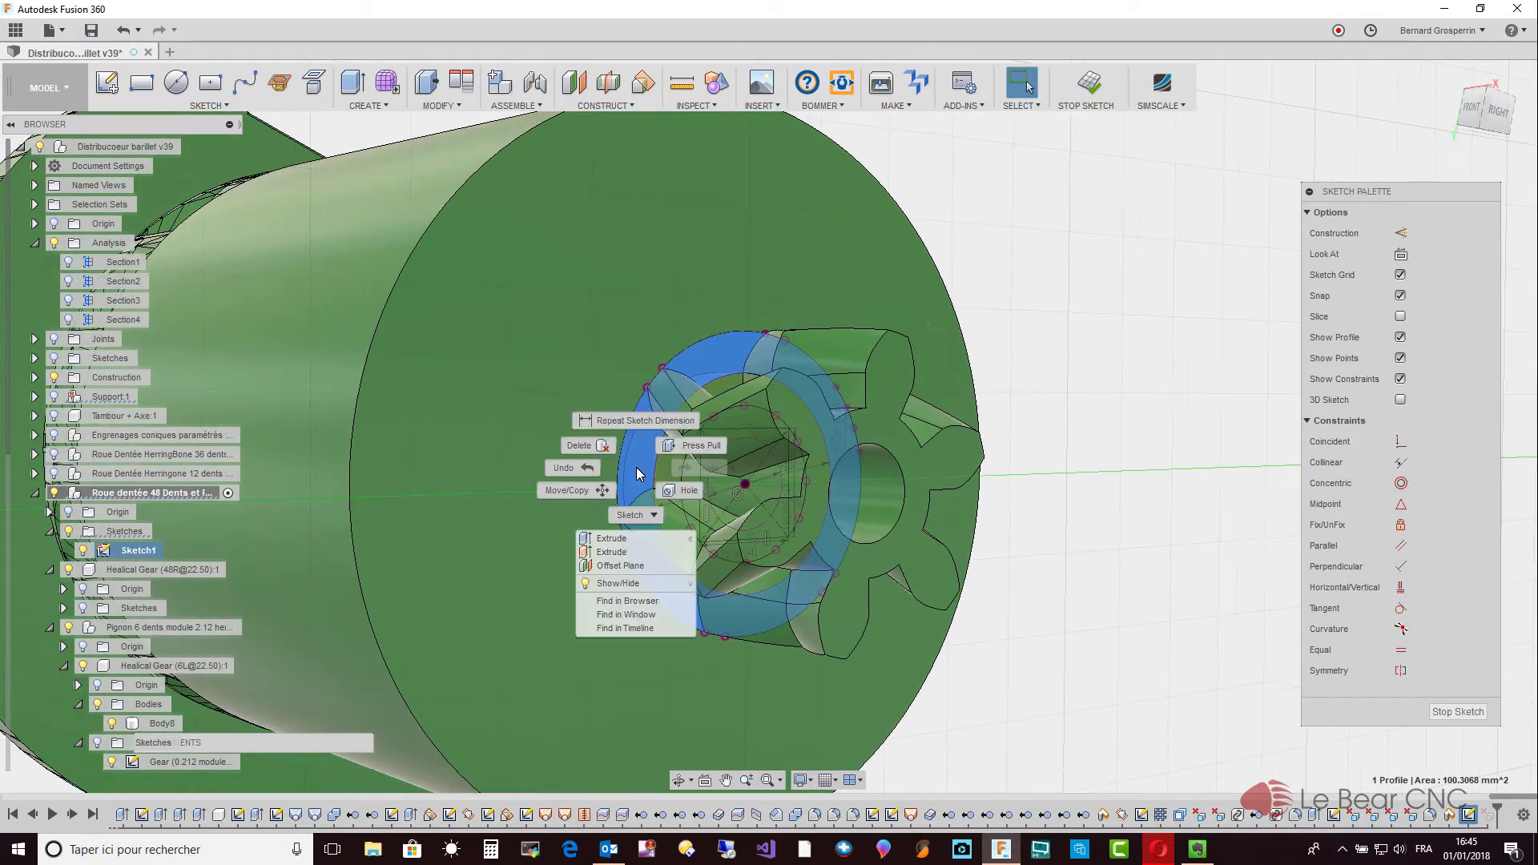
left_click(611, 539)
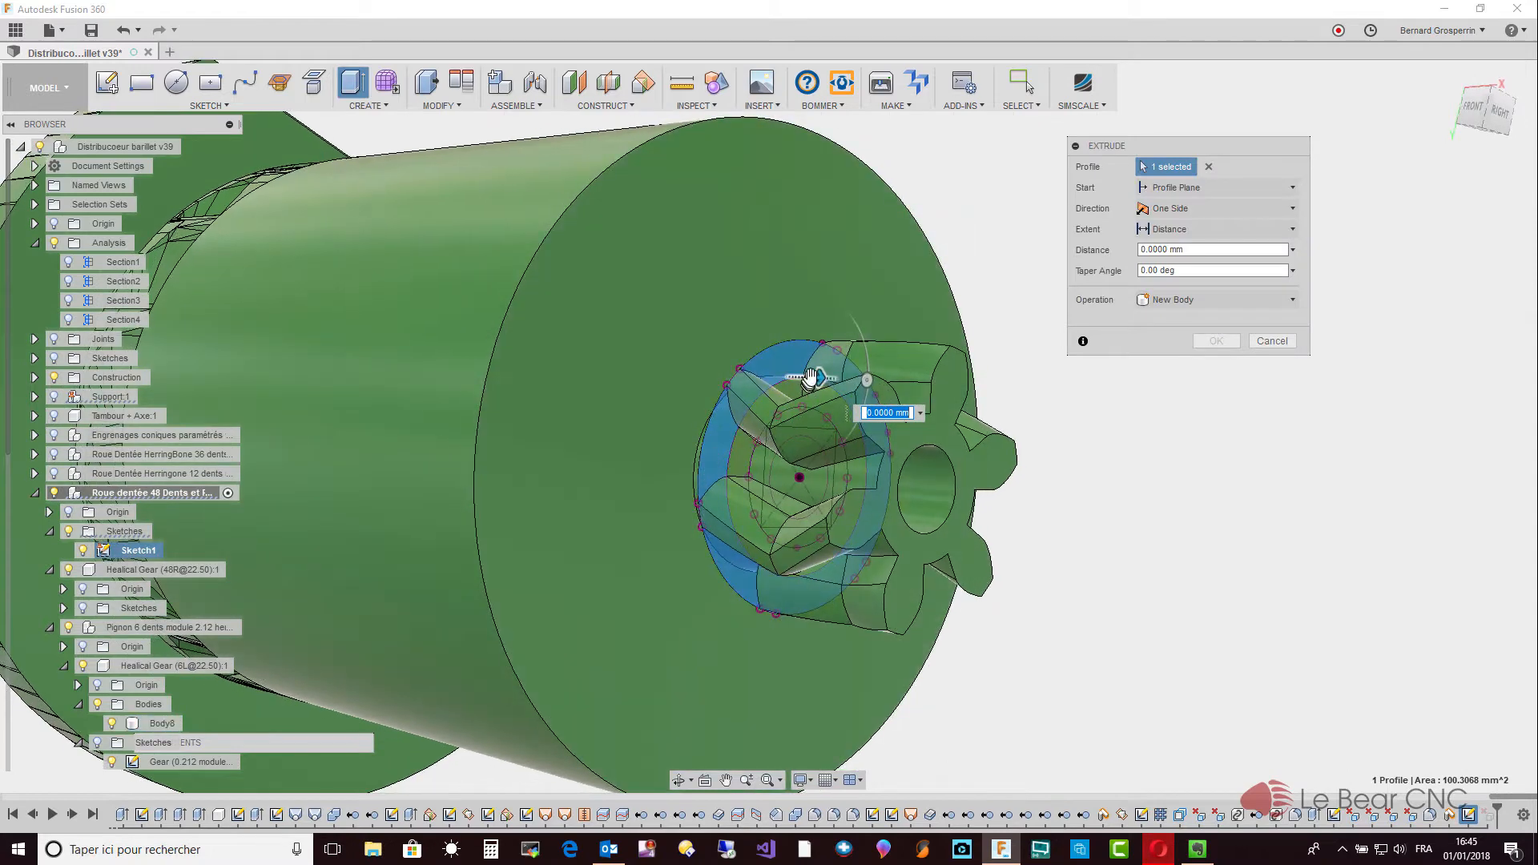
left_click_drag(814, 377, 800, 378)
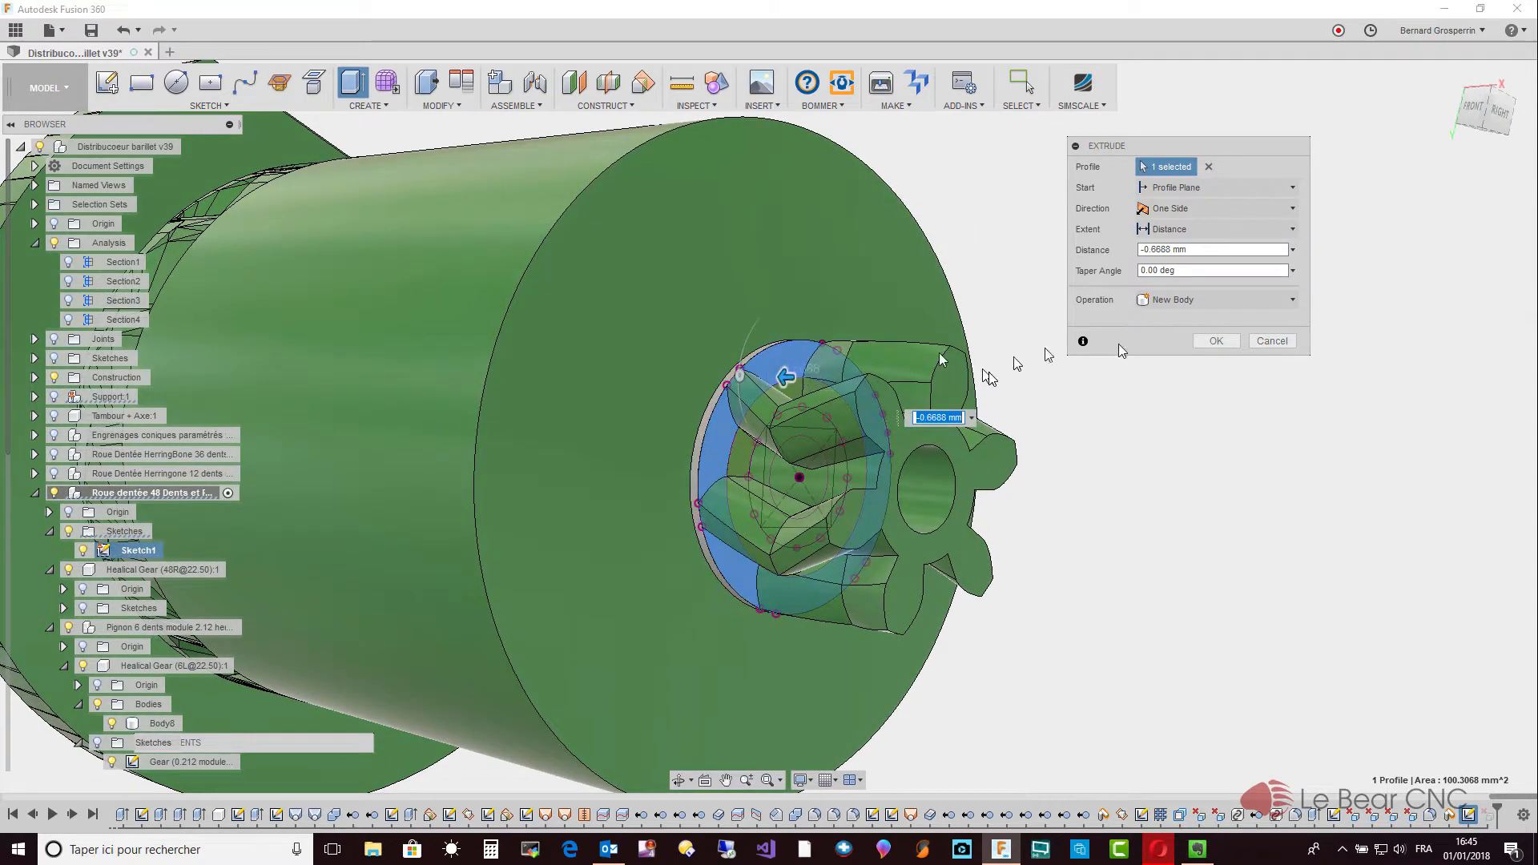
left_click(1291, 301)
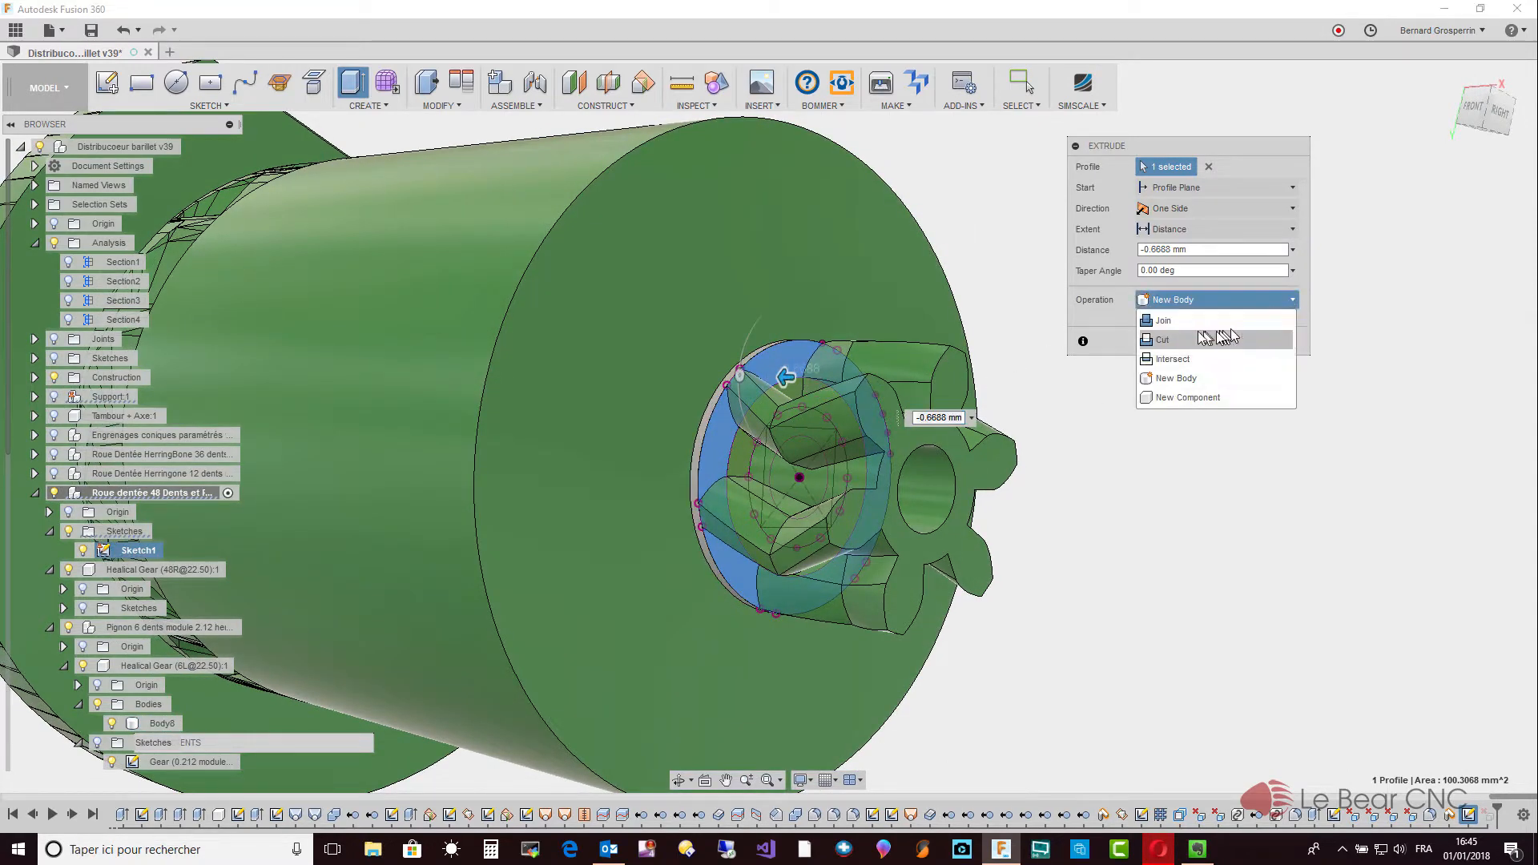
left_click(1194, 320)
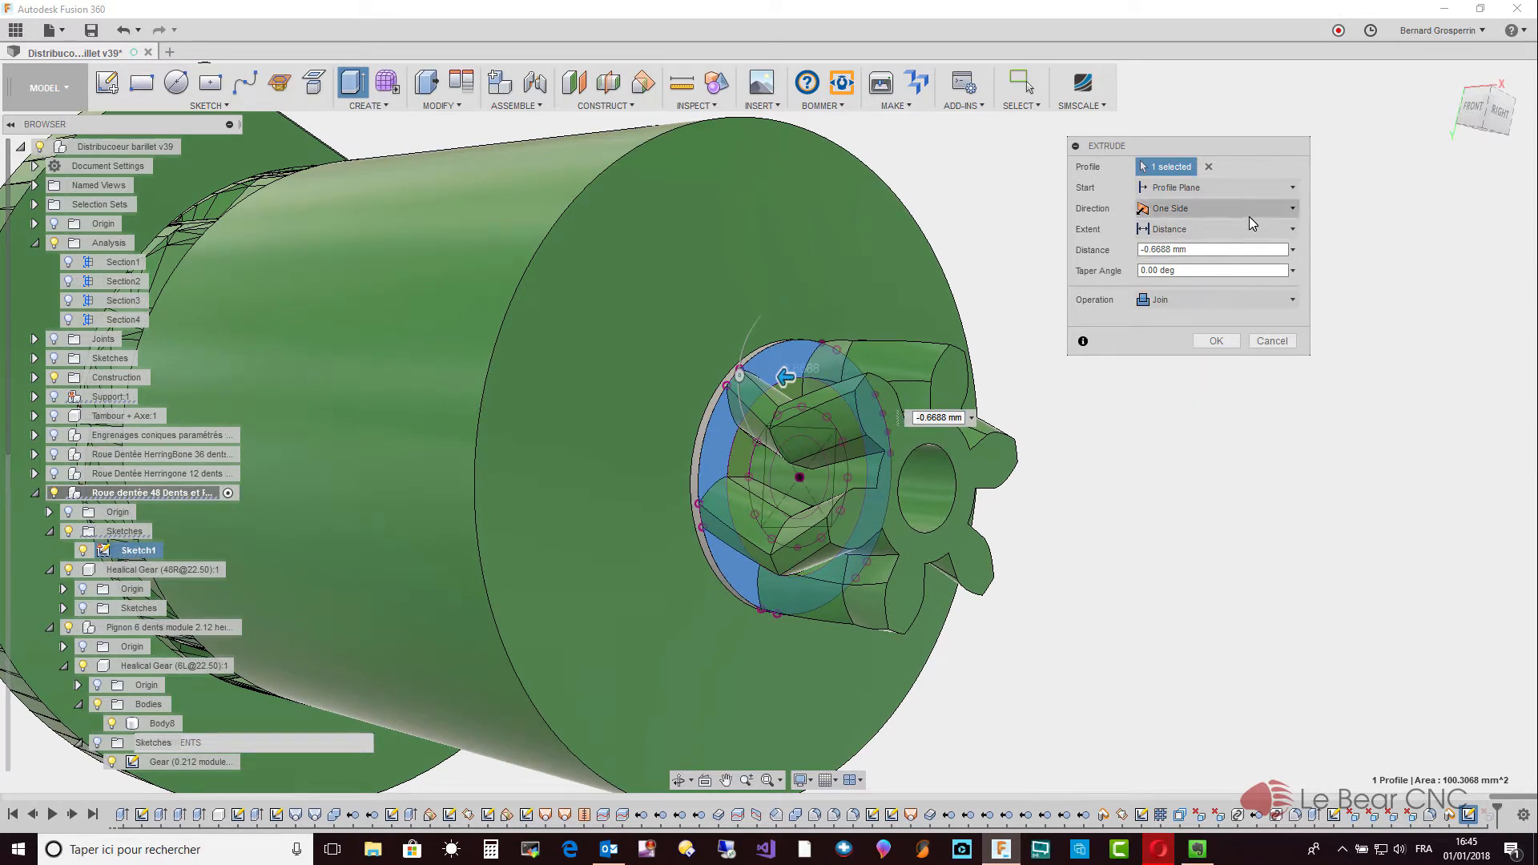
left_click(1293, 229)
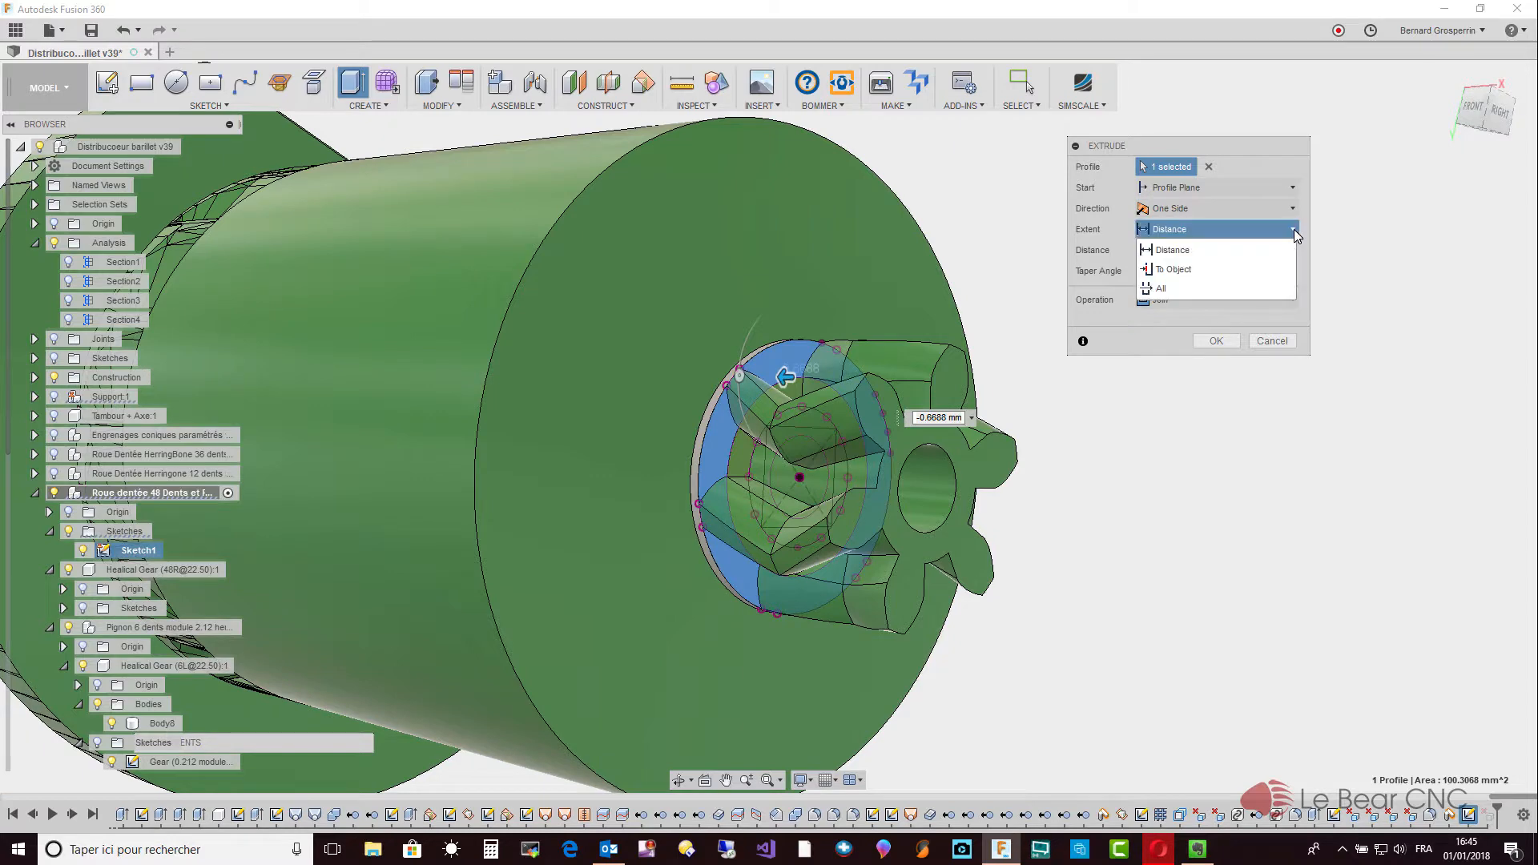
left_click(1269, 270)
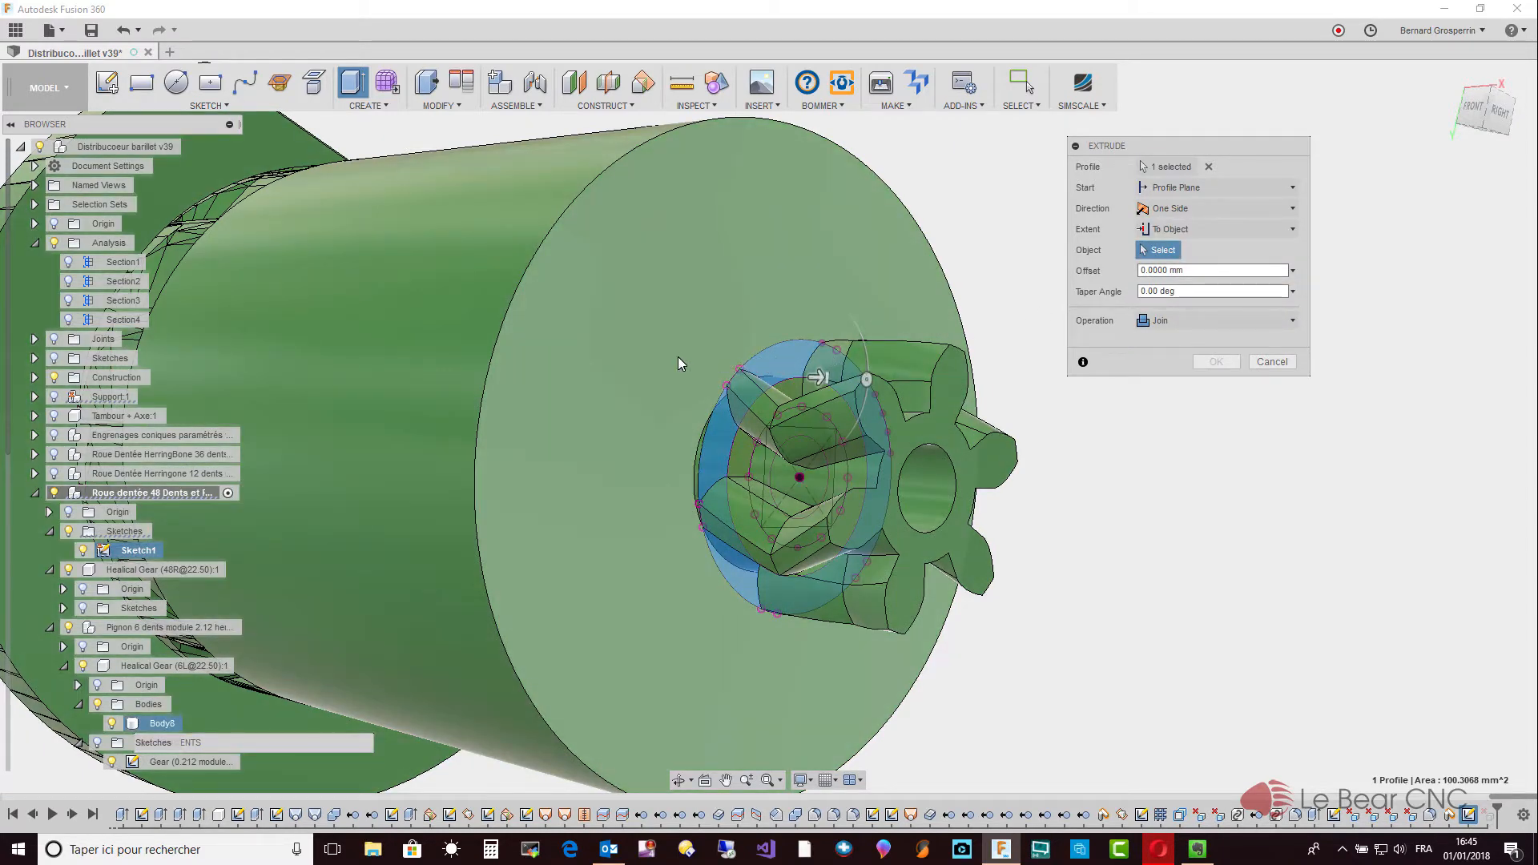
left_click(678, 356)
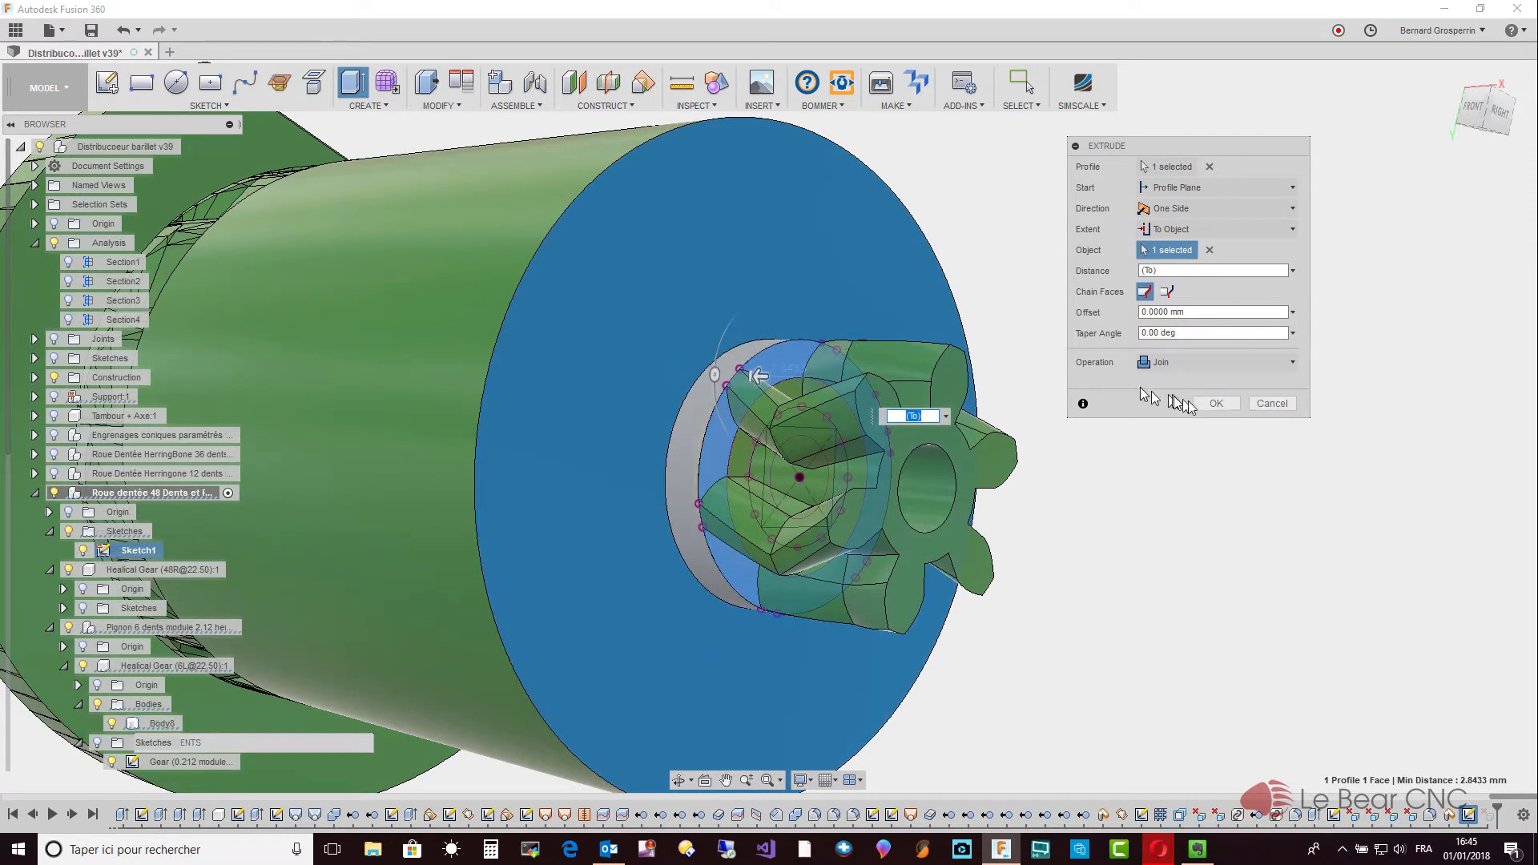
left_click(1215, 404)
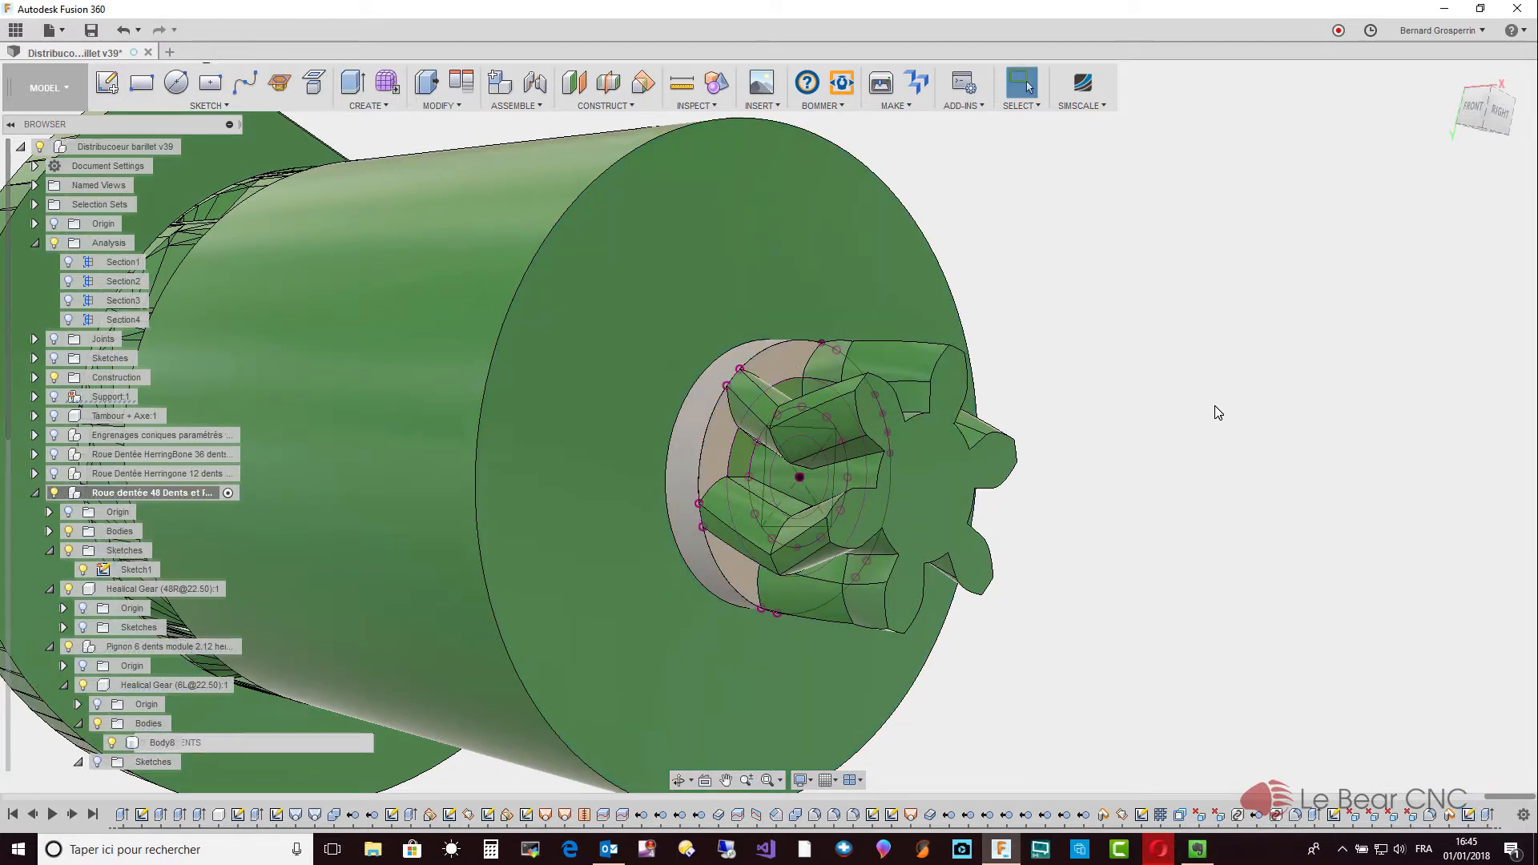
Measure the thickness of the drum's end wall between its outer face and its inner face.
scroll(1218, 412, "up", 5)
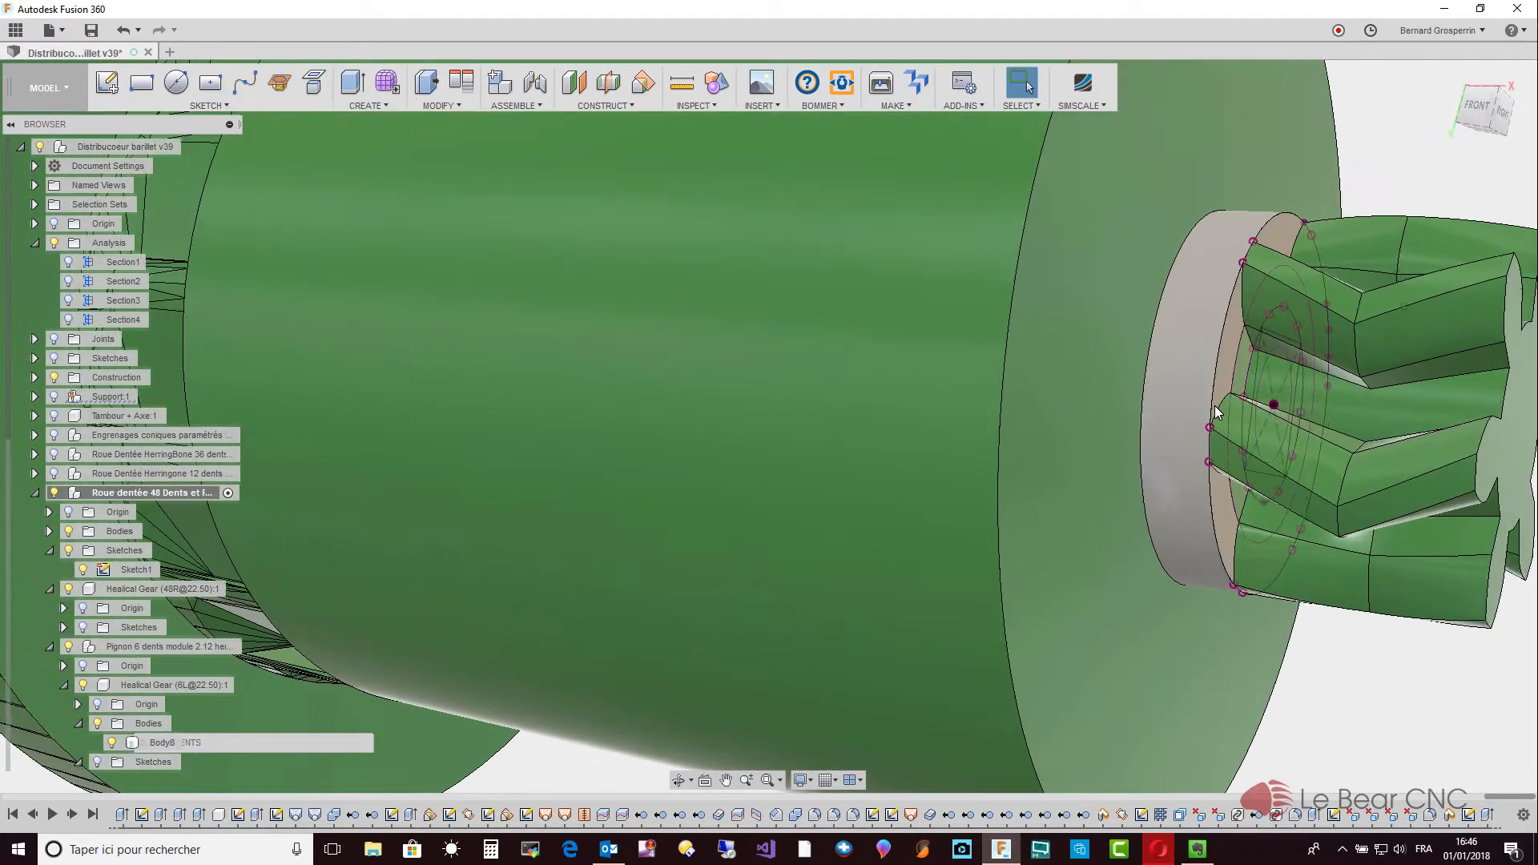
scroll(1214, 405, "down", 5)
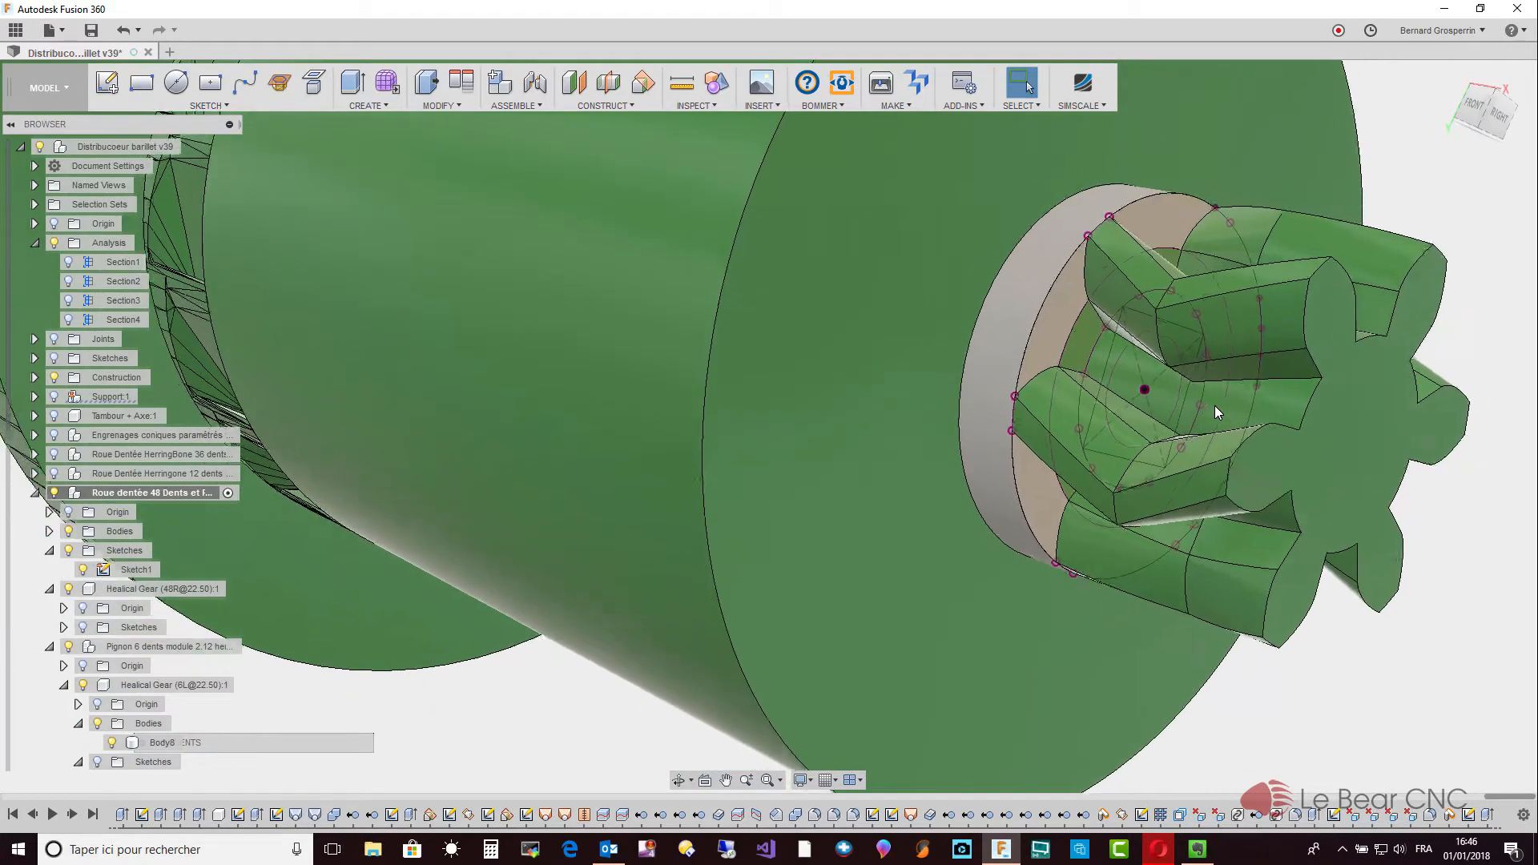
scroll(1214, 405, "down", 8)
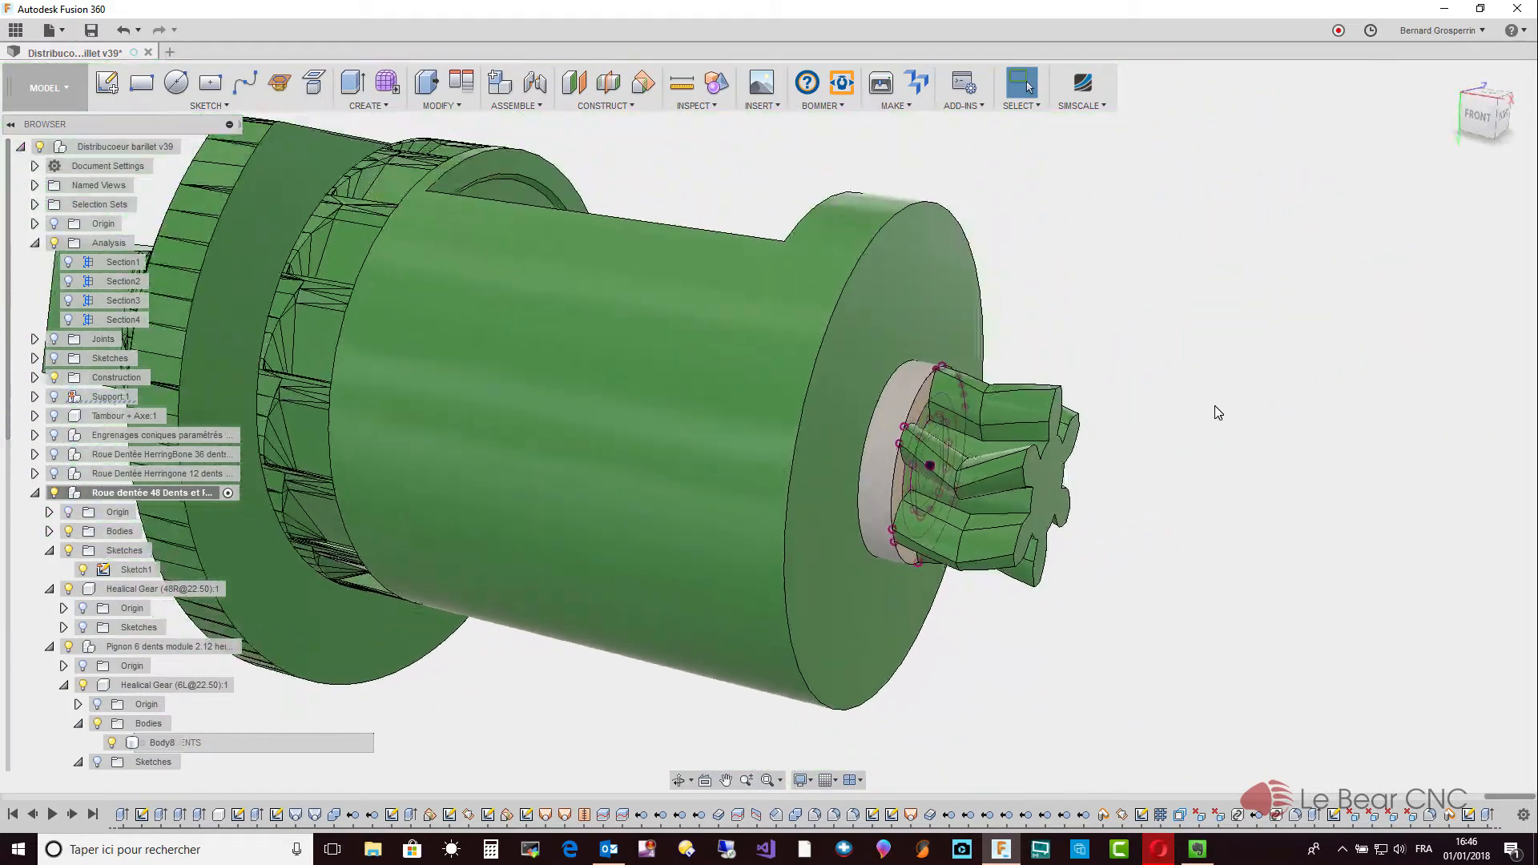
scroll(1214, 405, "up", 8)
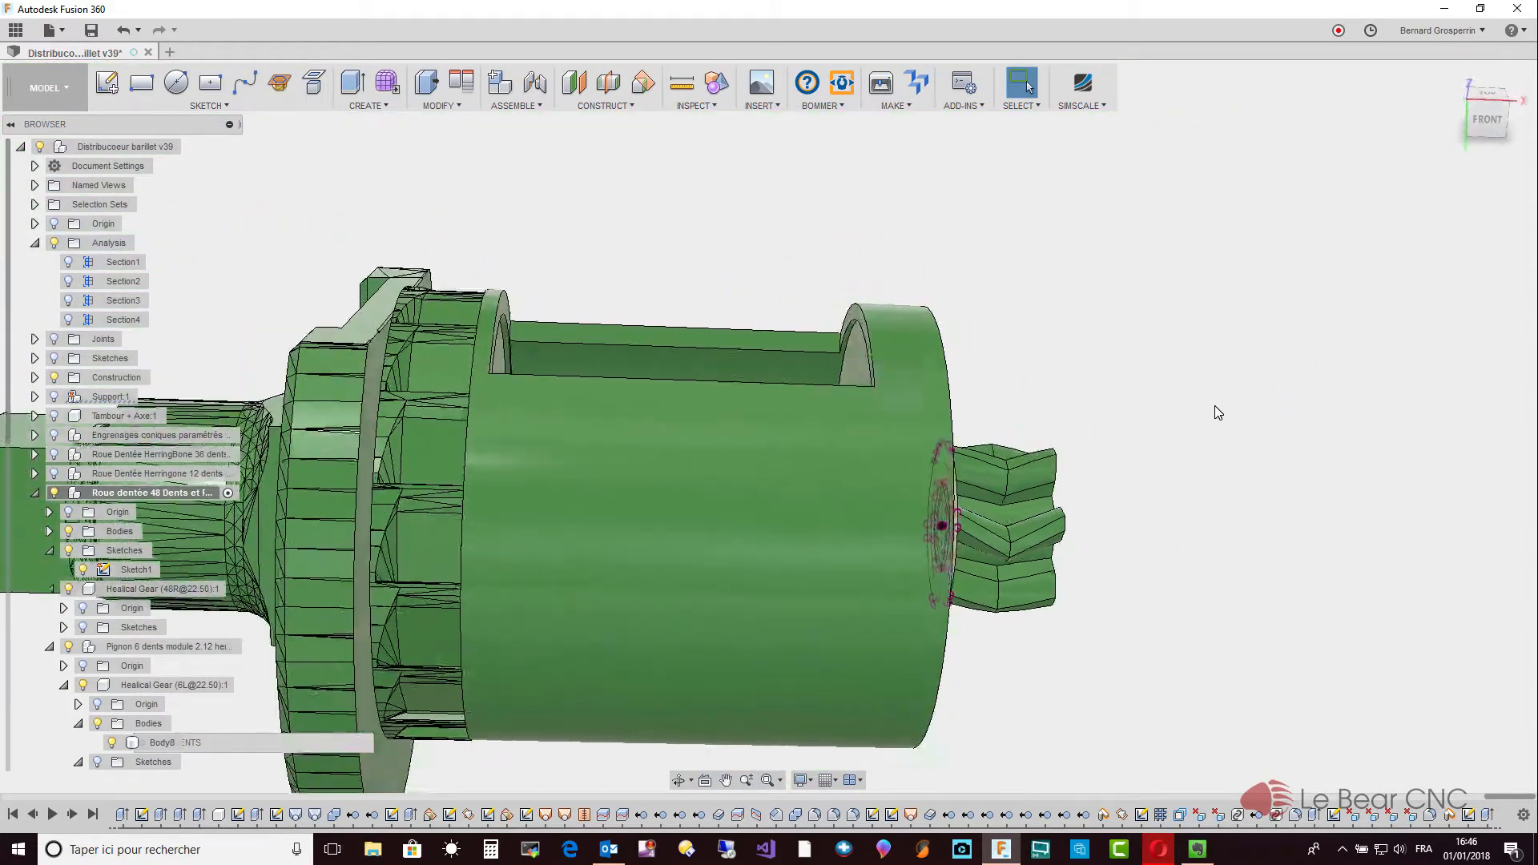
middle_click_drag(1214, 405, 989, 155, "shift")
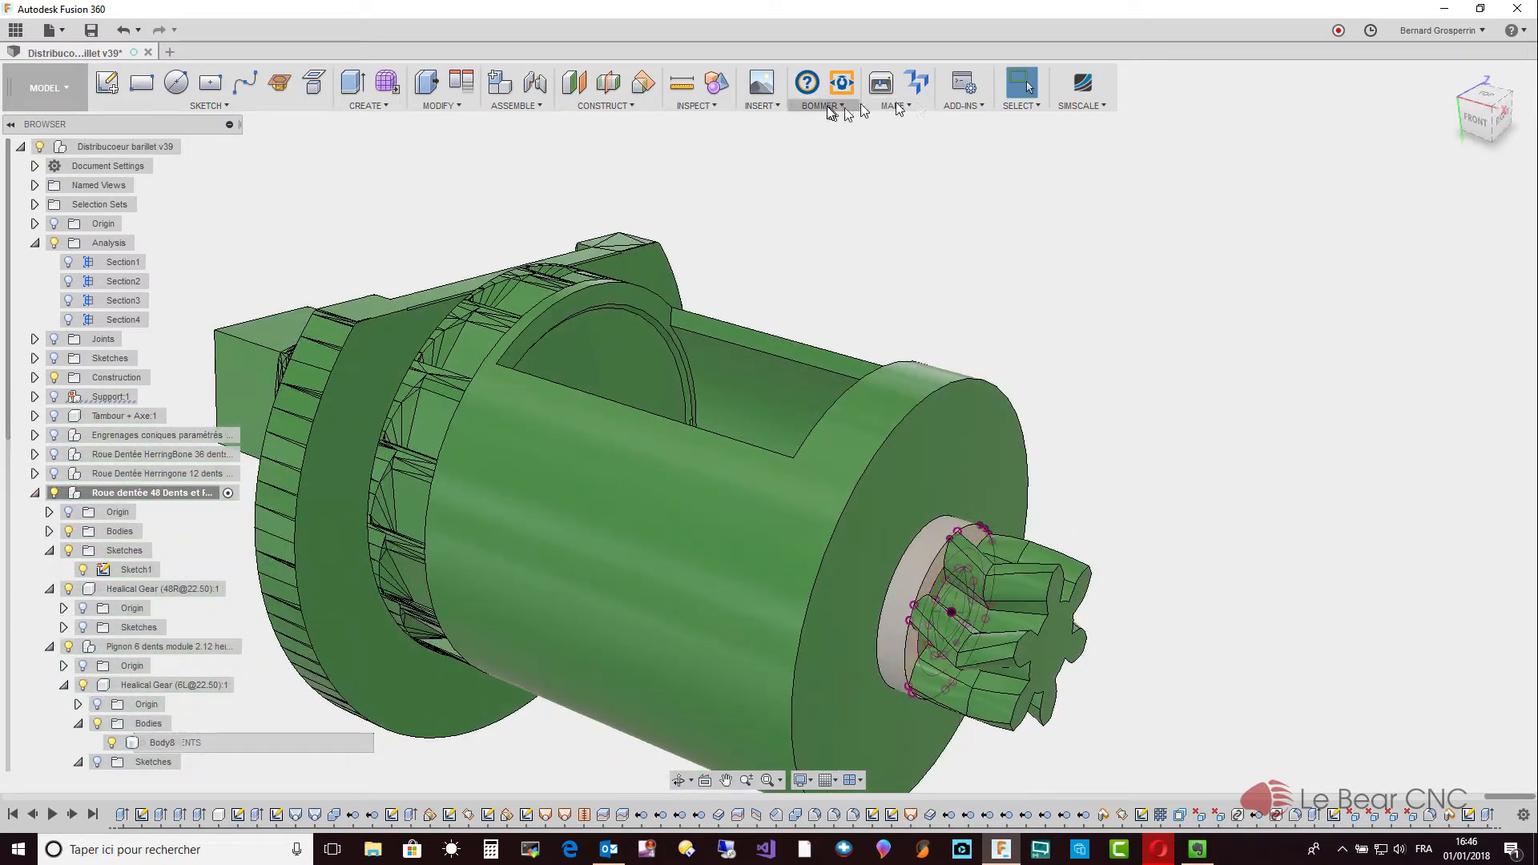
left_click(702, 105)
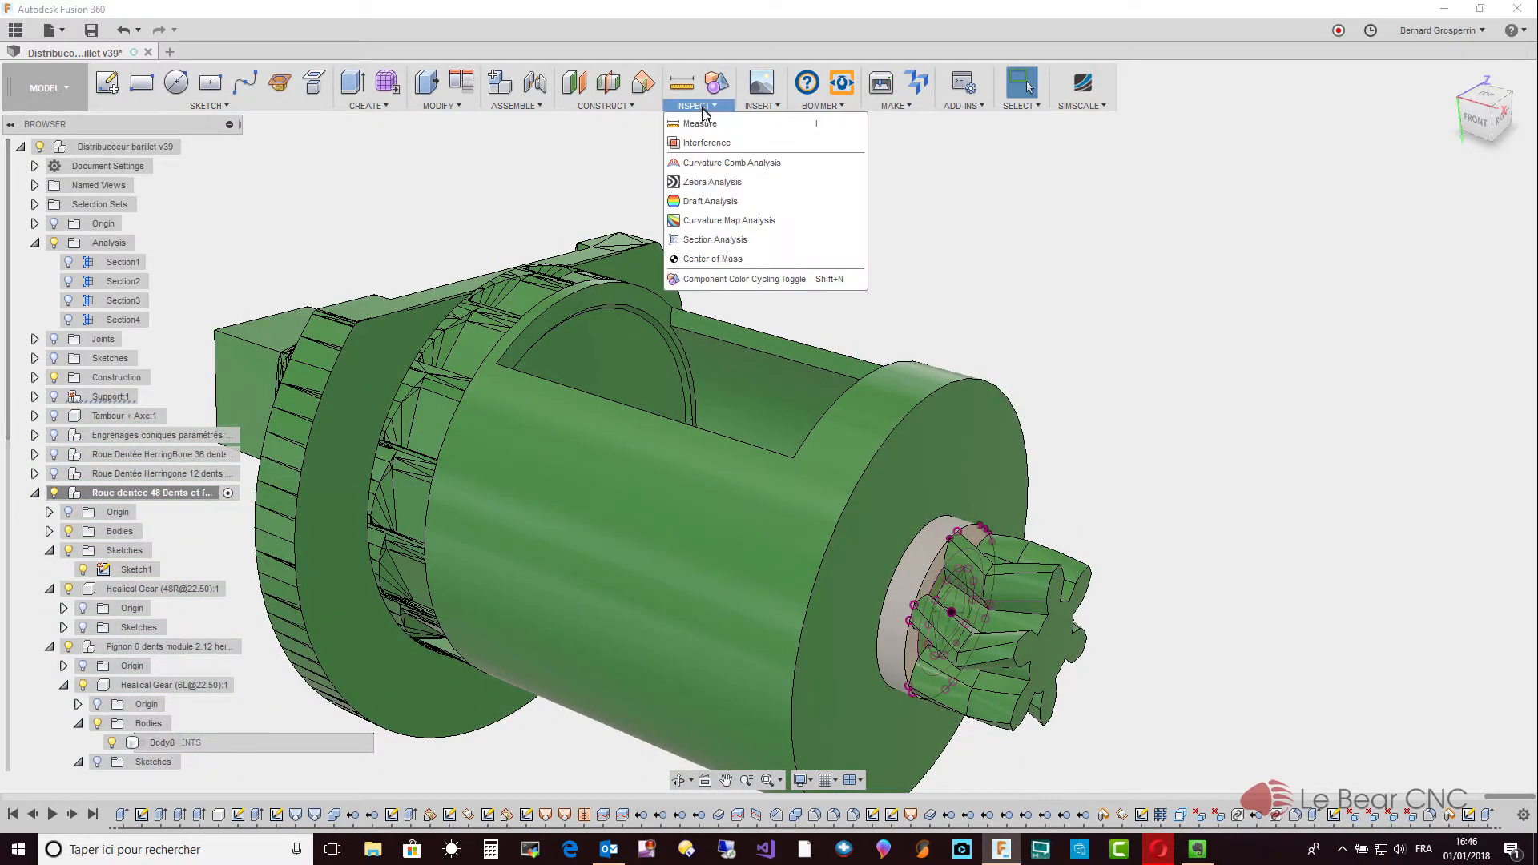
left_click(701, 123)
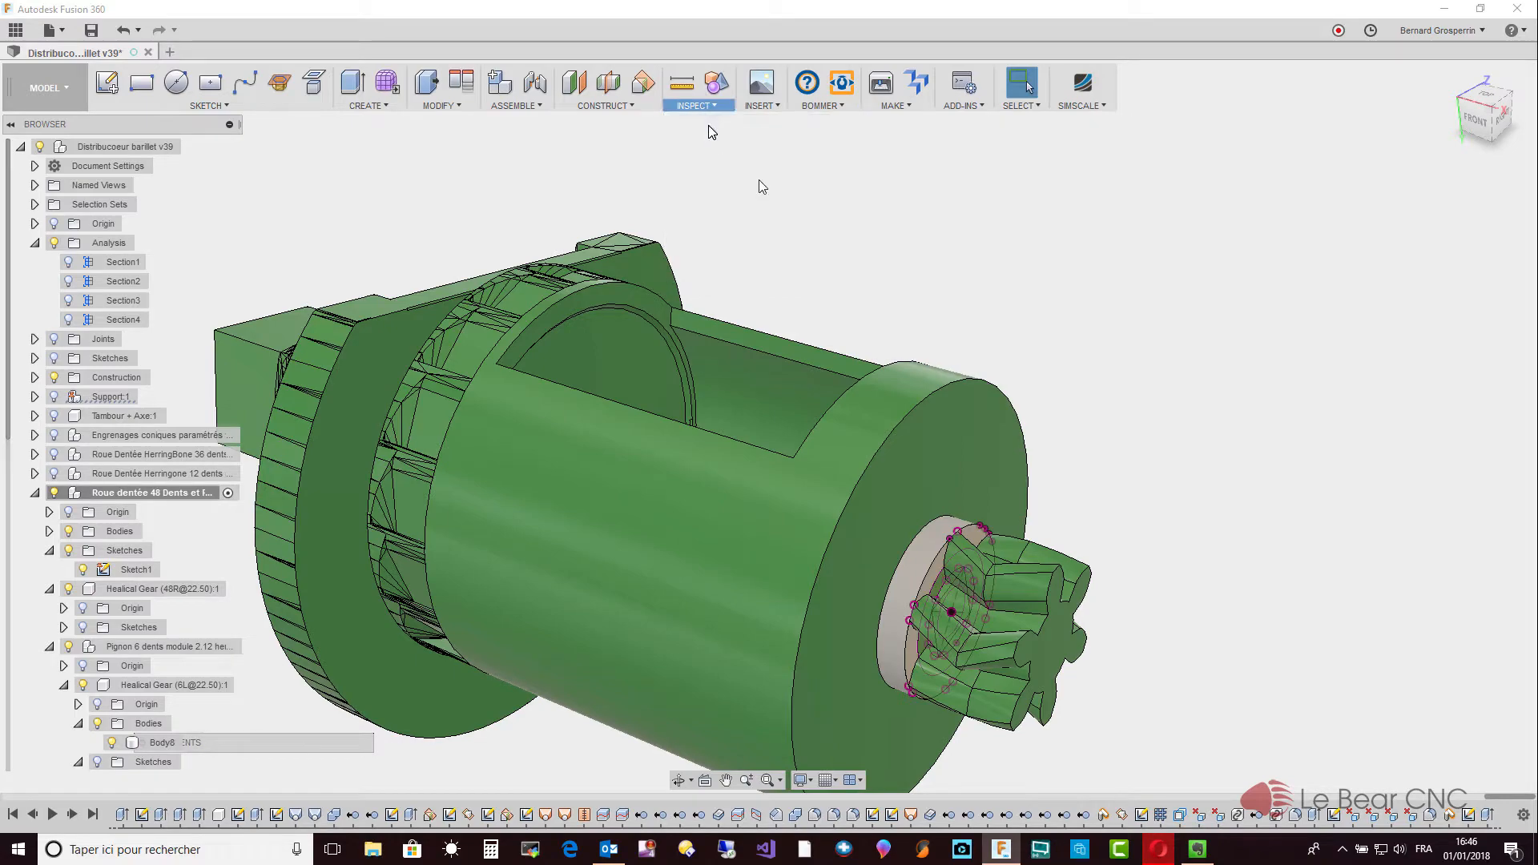
left_click(934, 460)
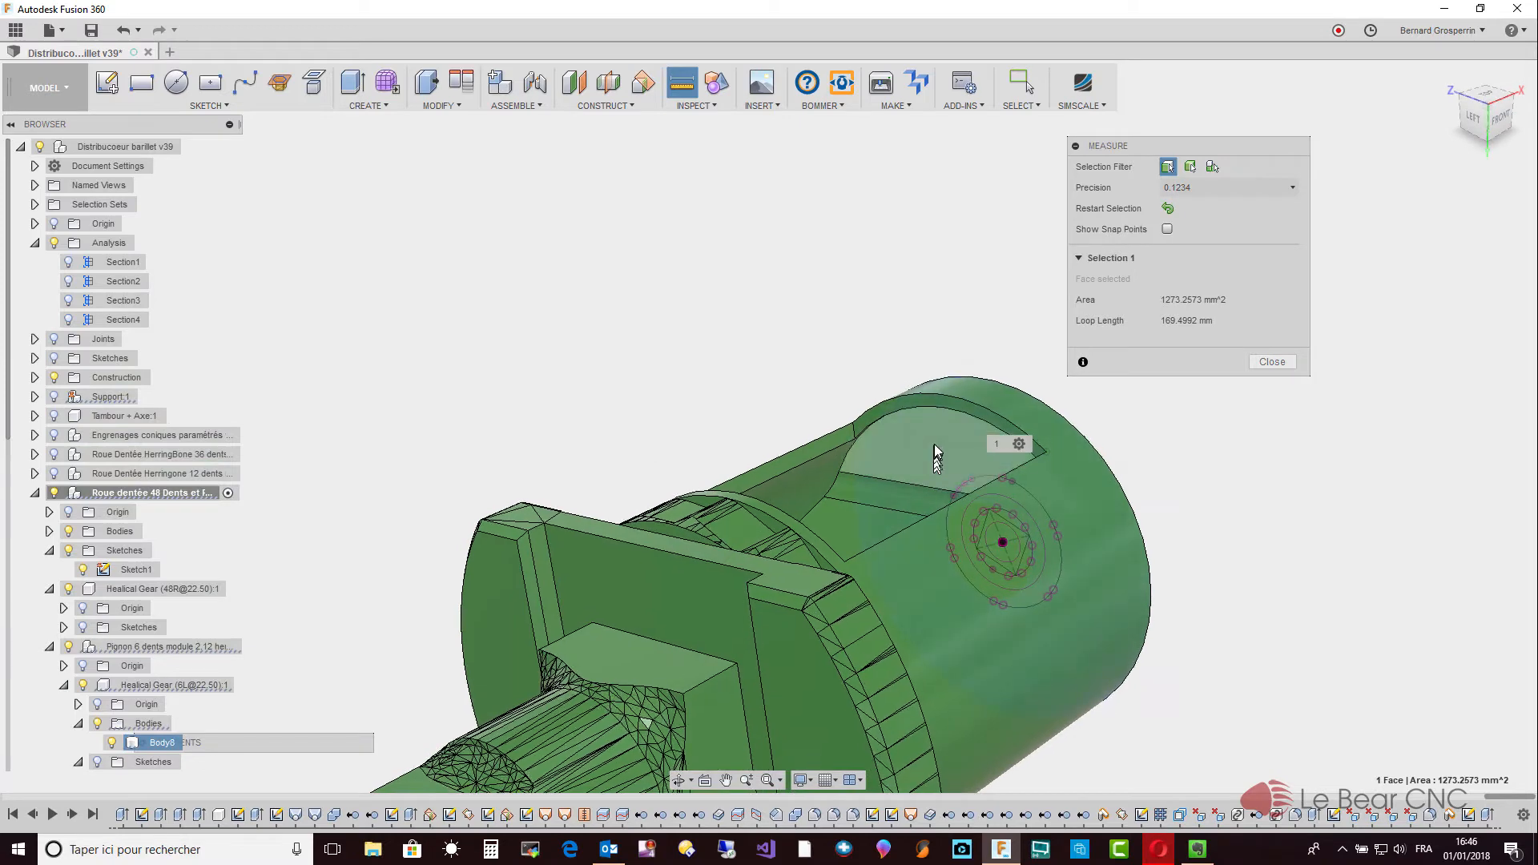
left_click(935, 445)
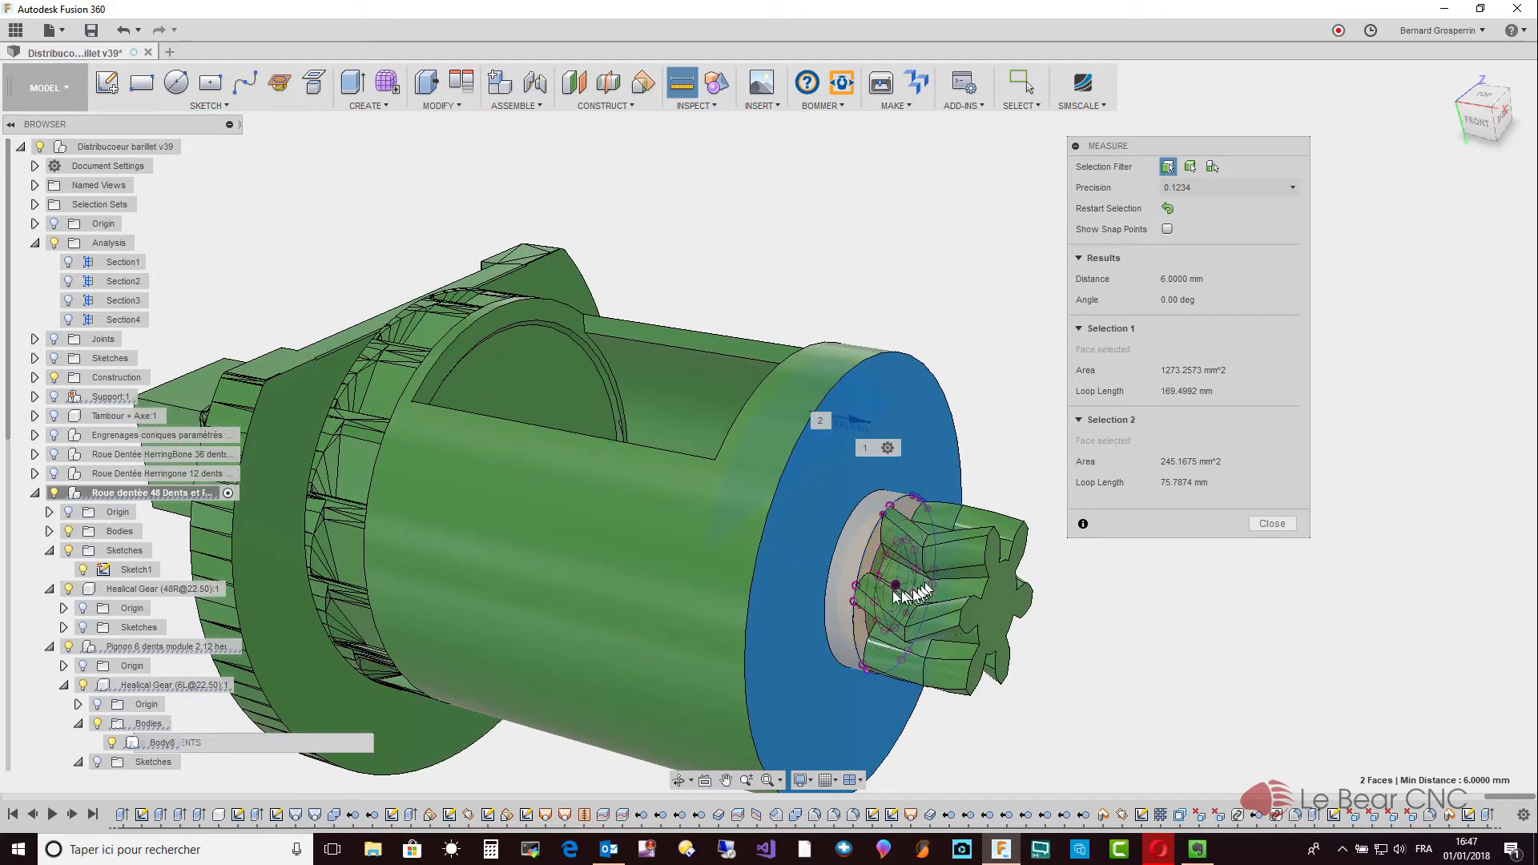
Measure from the drum's end face to the new collar's cylindrical face, and clear the selection.
left_click(855, 570)
scroll(856, 570, "down", 3)
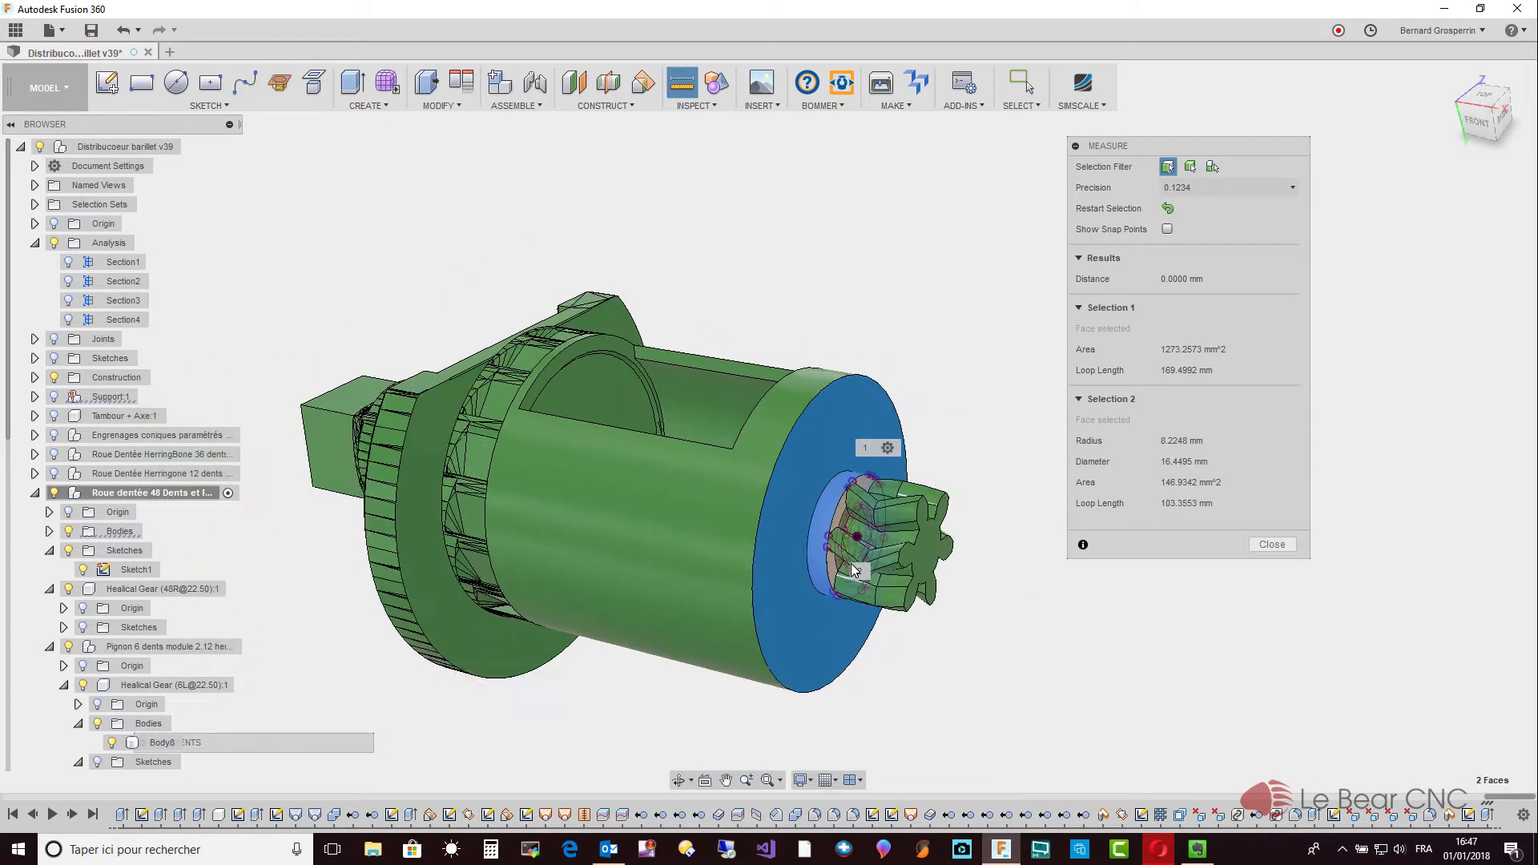
left_click(894, 721)
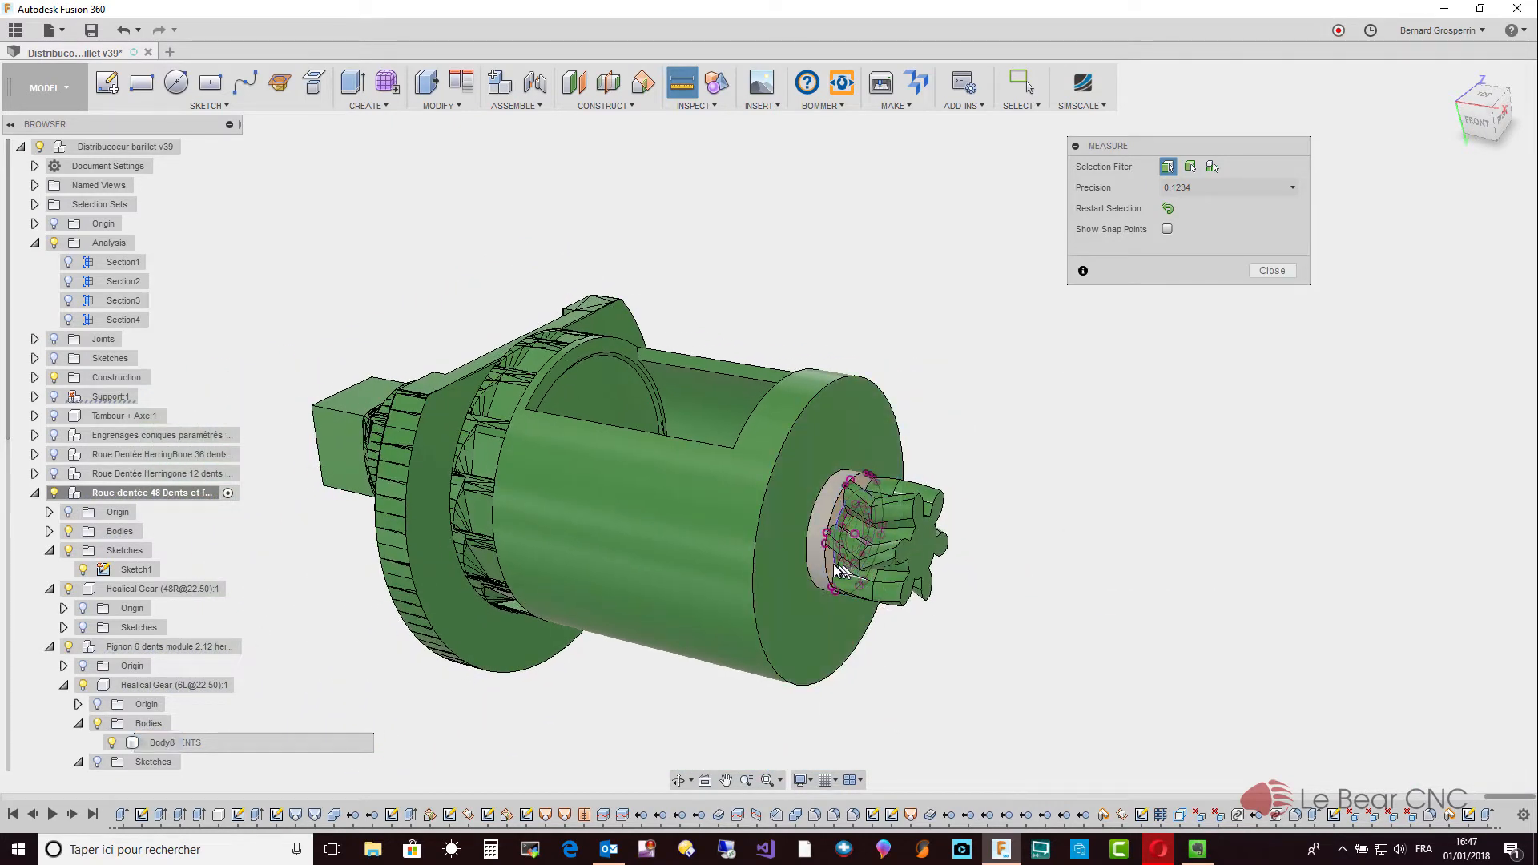
scroll(780, 568, "down", 2)
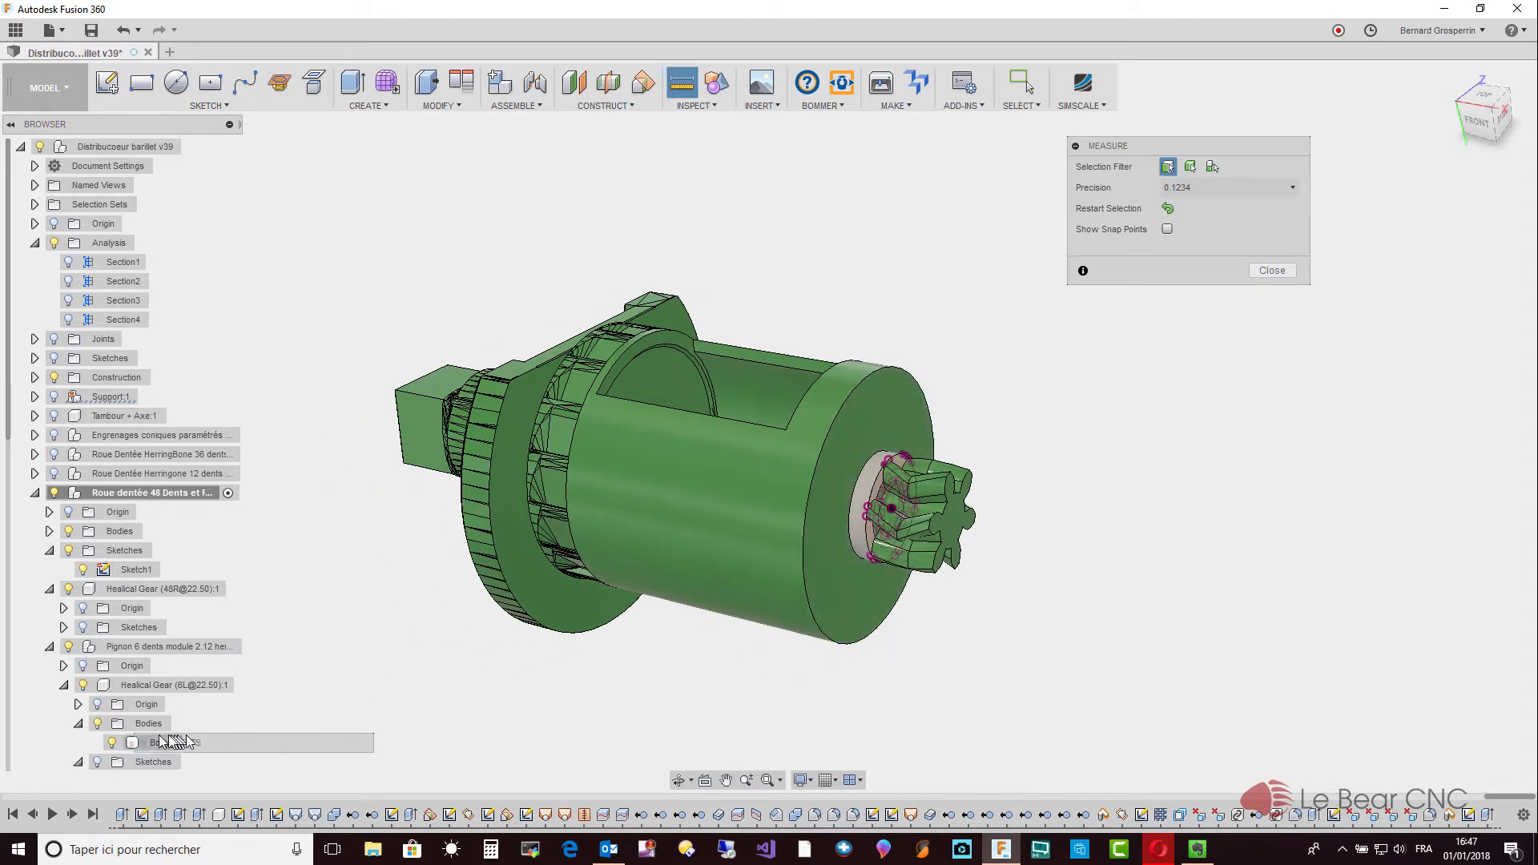
Measure the distance from the collar's cylindrical face to the pinion's outer end face, and close the measurement.
left_click(861, 538)
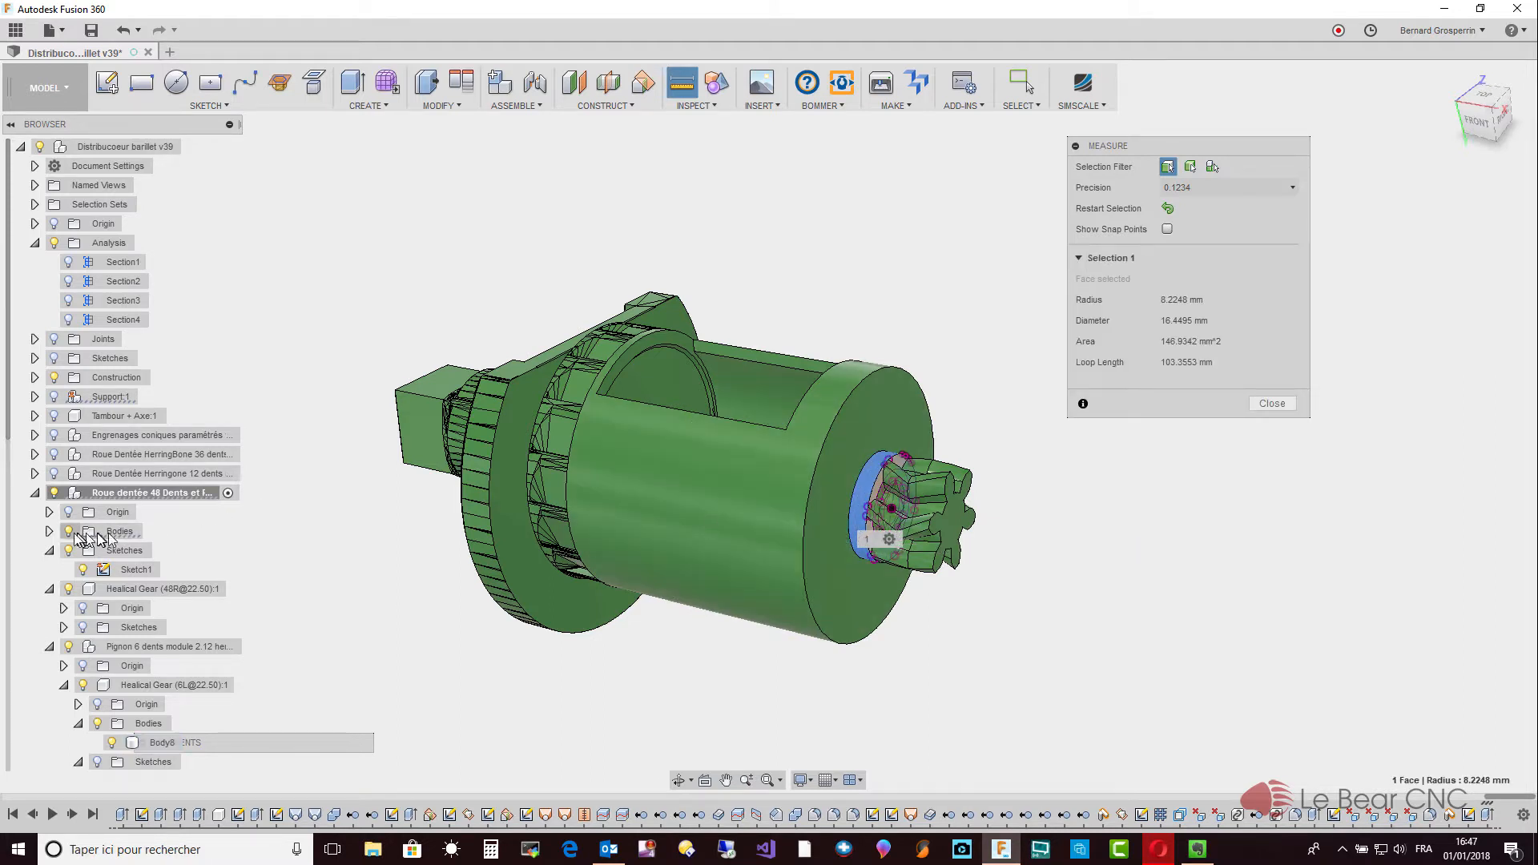
left_click(49, 532)
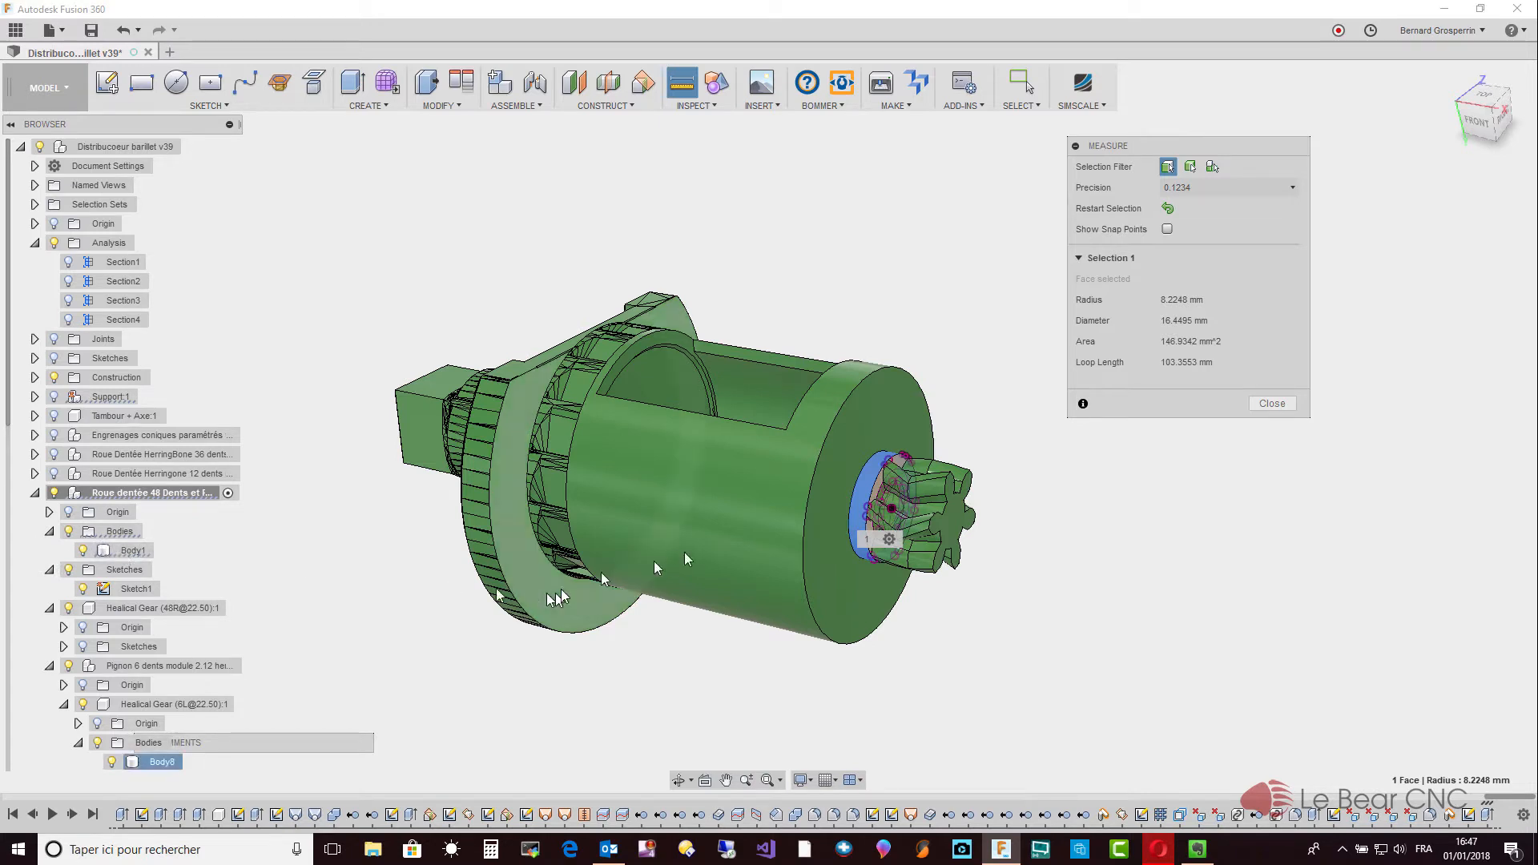
left_click(948, 534)
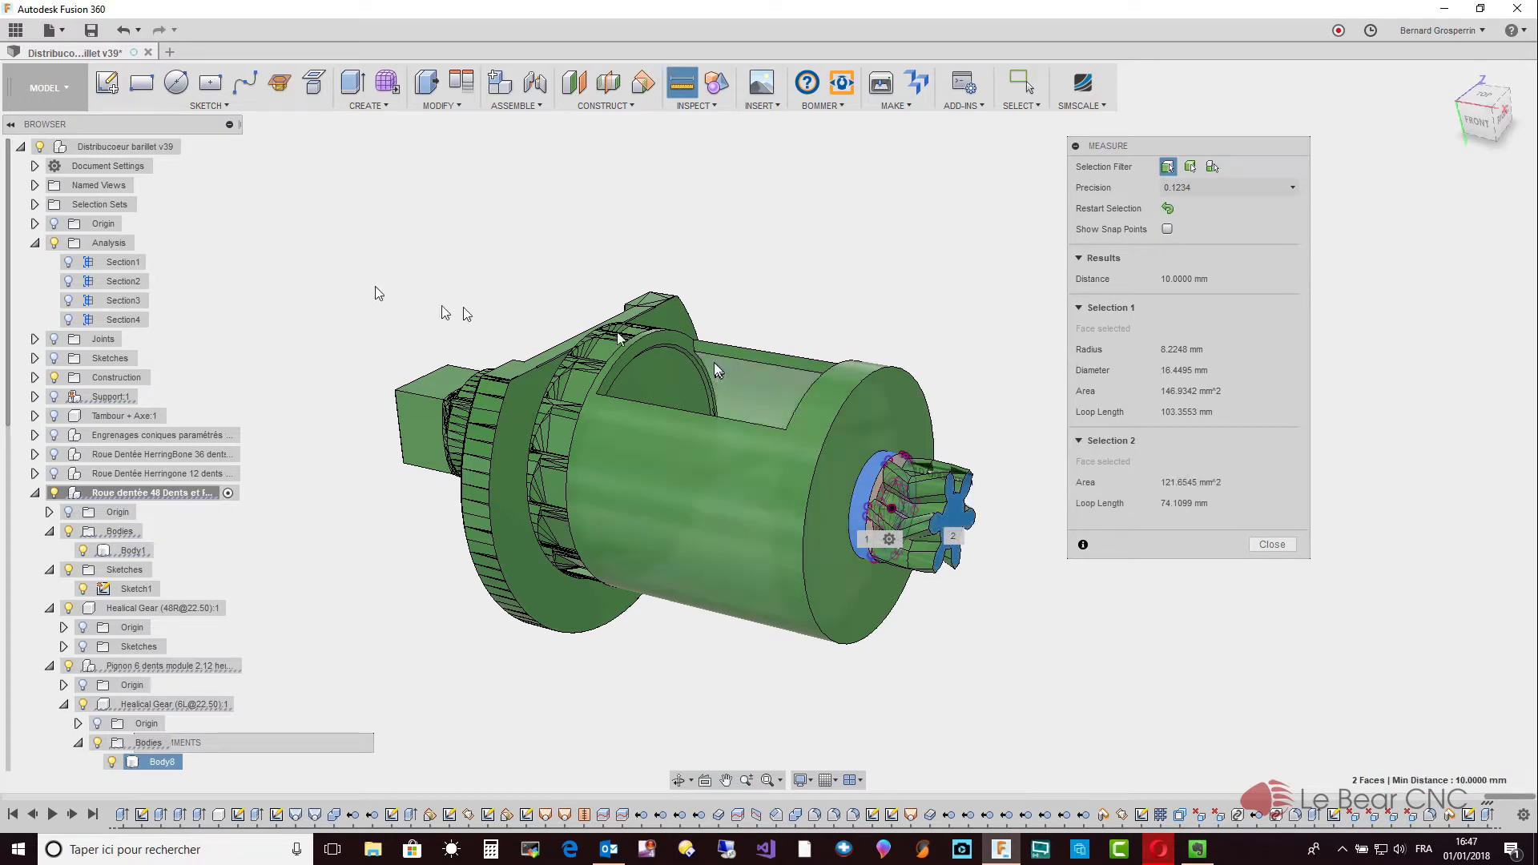
left_click_drag(8, 407, 15, 485)
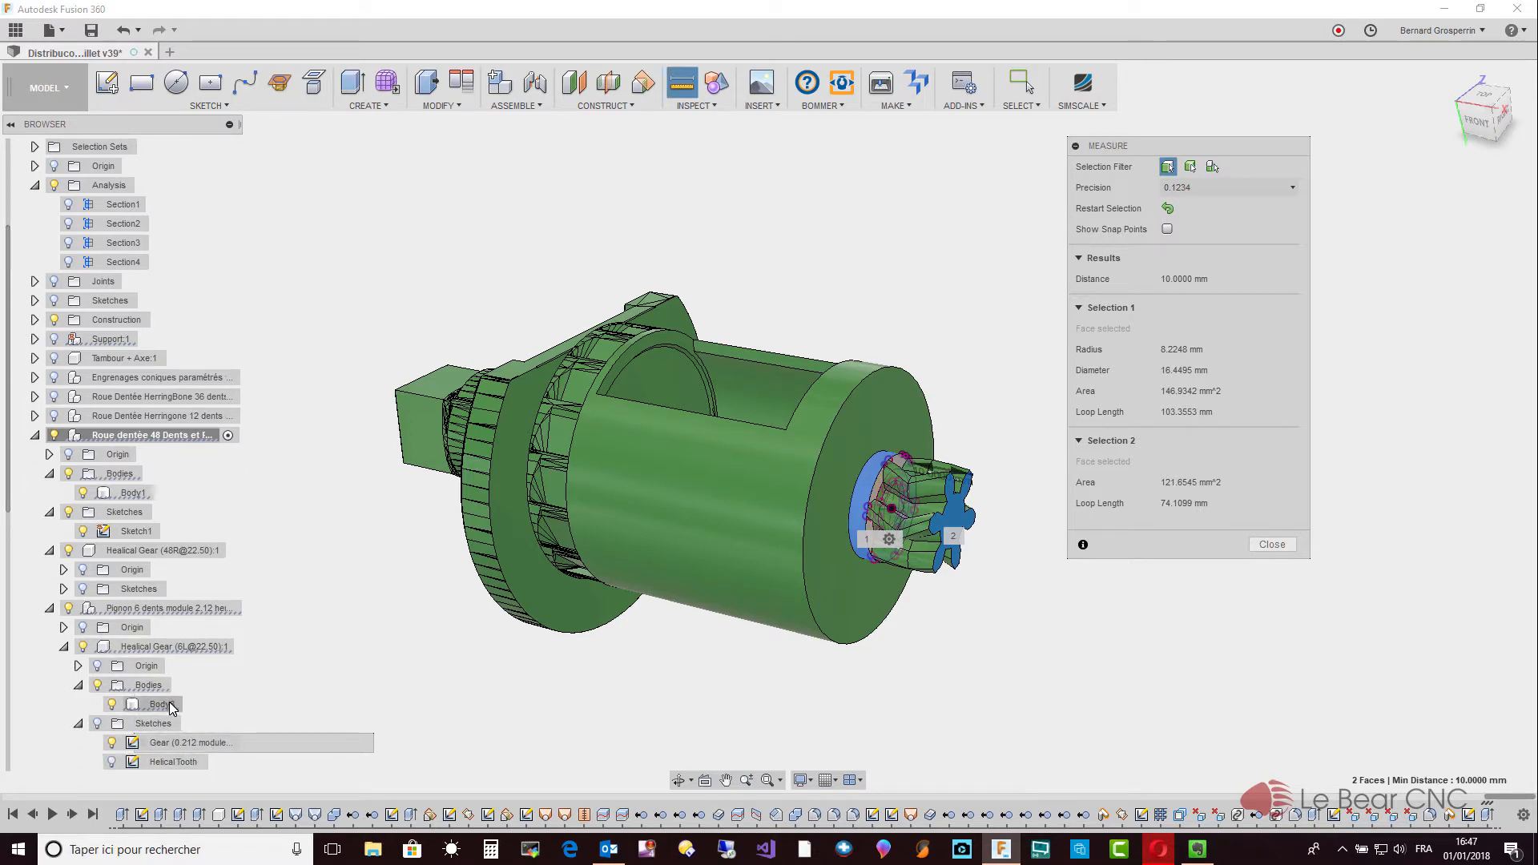
left_click(245, 654)
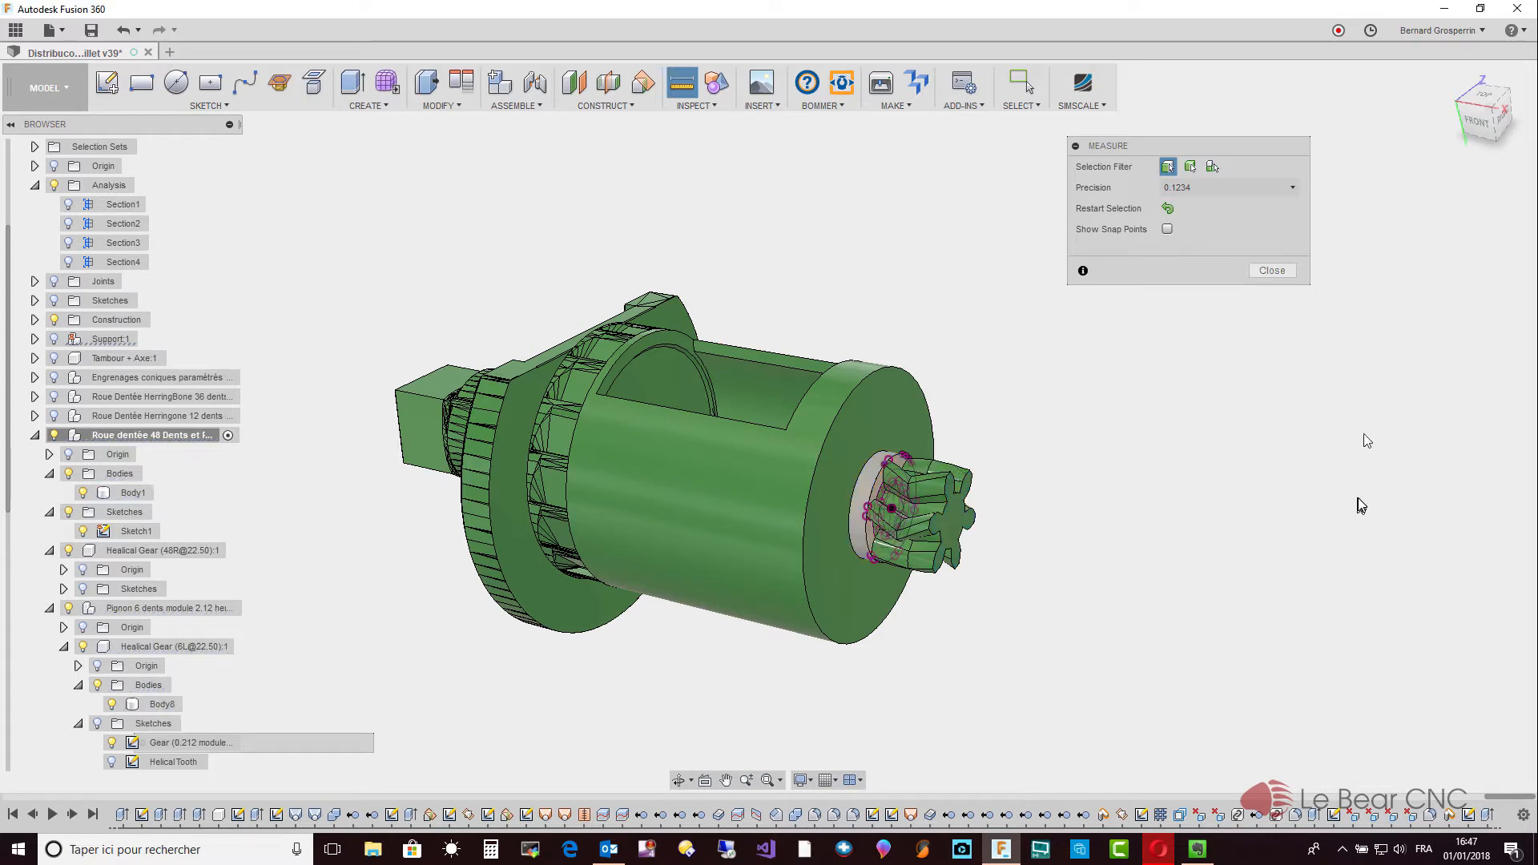
left_click(1270, 272)
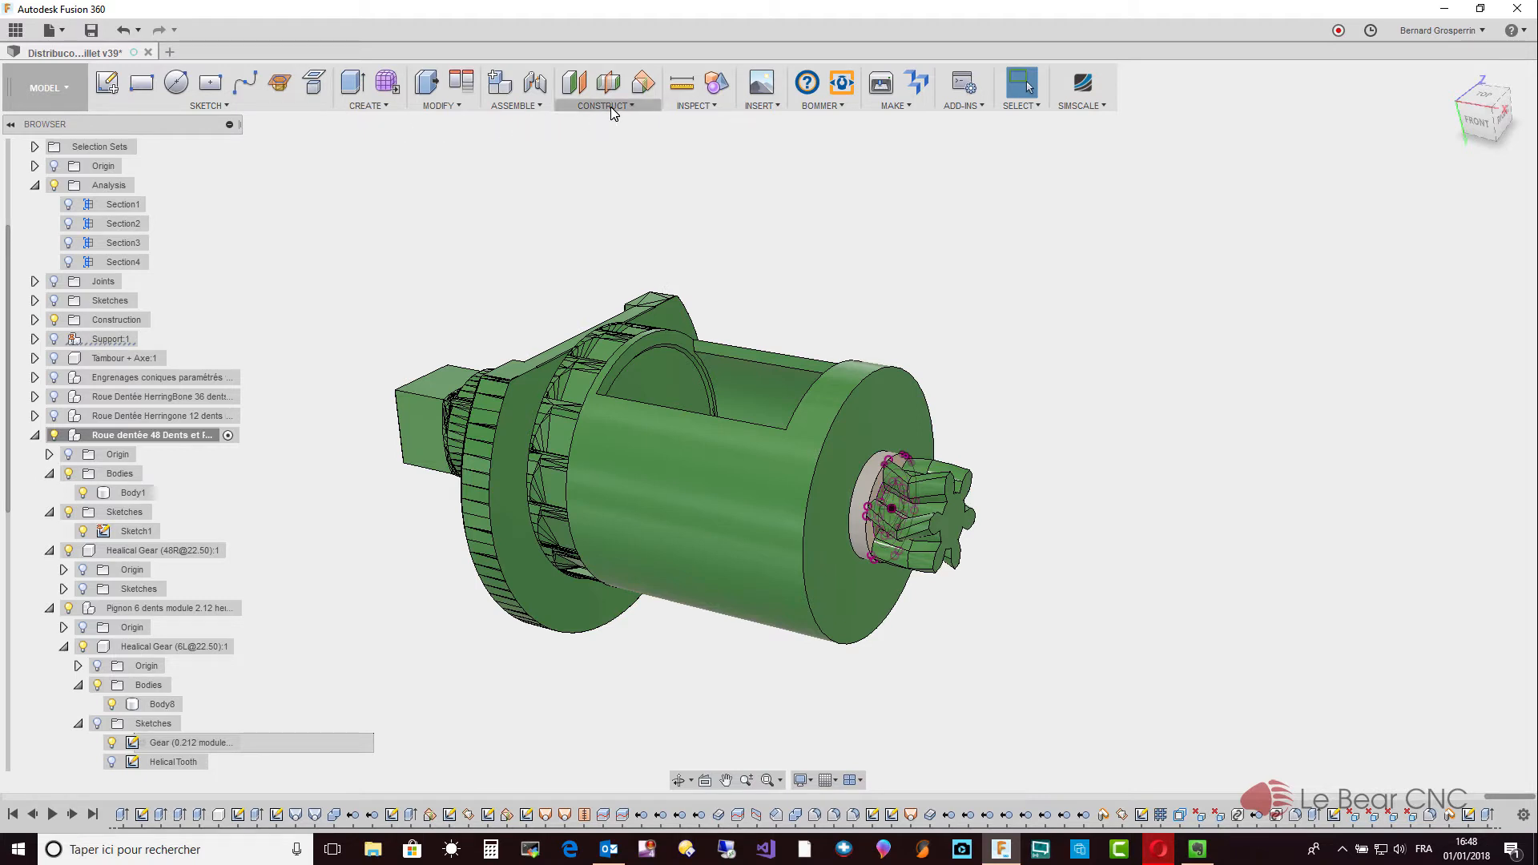
Create an offset construction plane on the drum's end face at 0 mm distance.
left_click(573, 83)
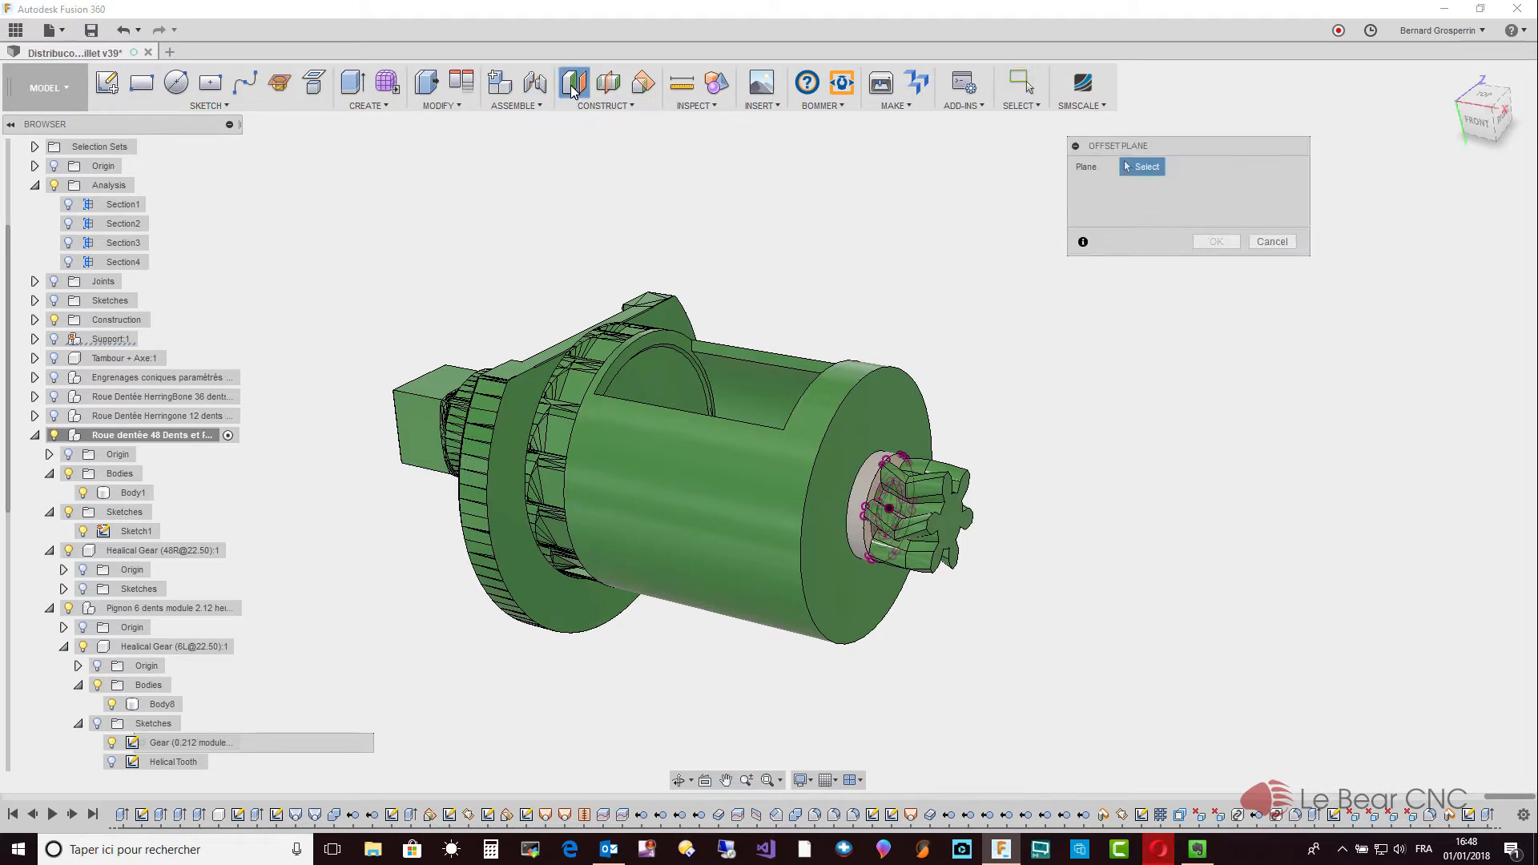
left_click(857, 432)
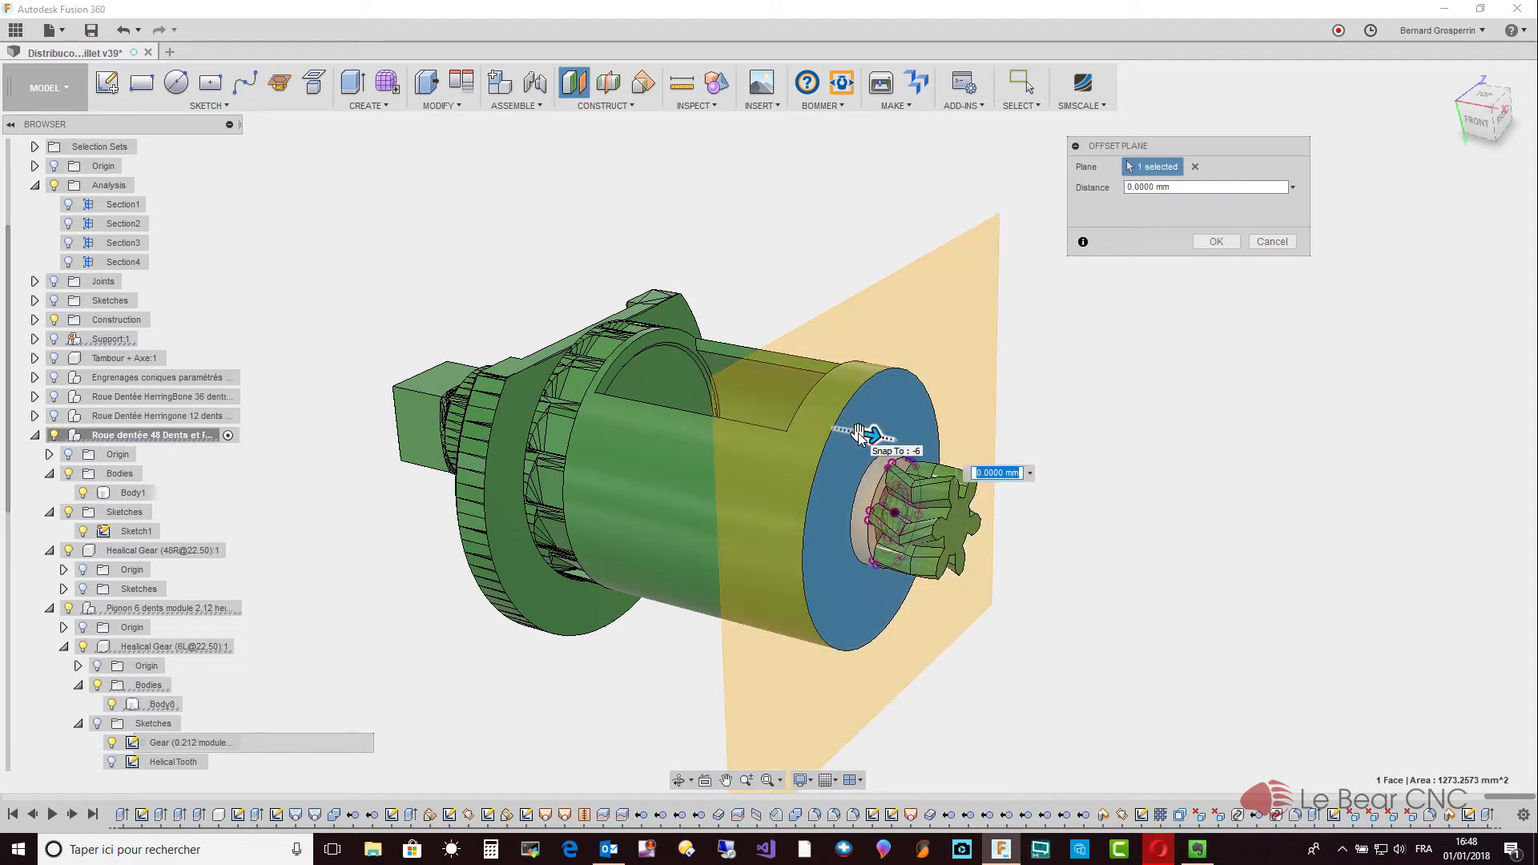
left_click(1216, 242)
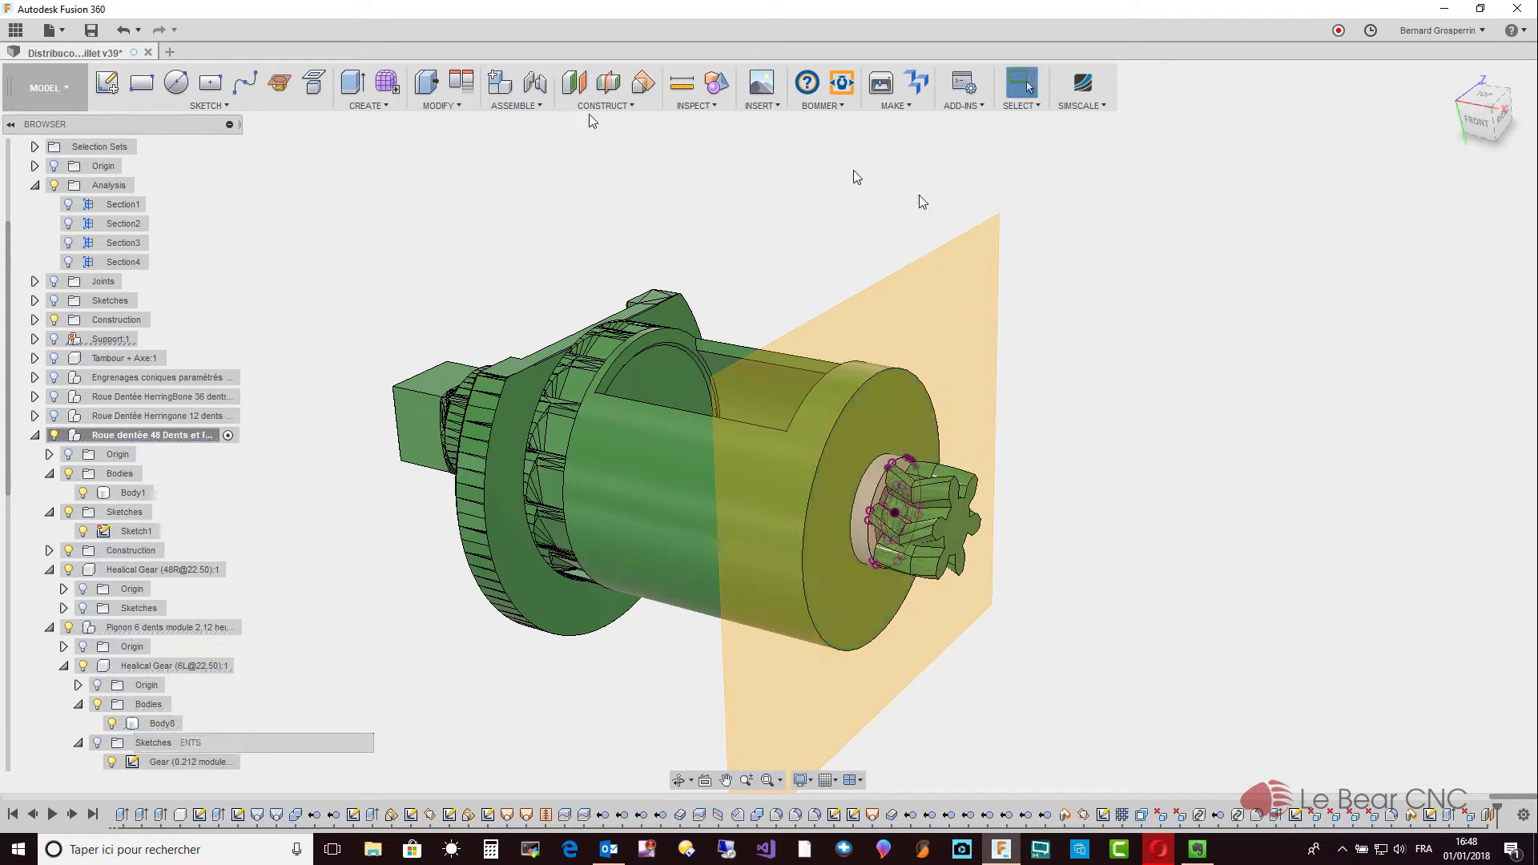
Split the drum and pinion body with the construction plane on the drum's end face.
left_click(440, 110)
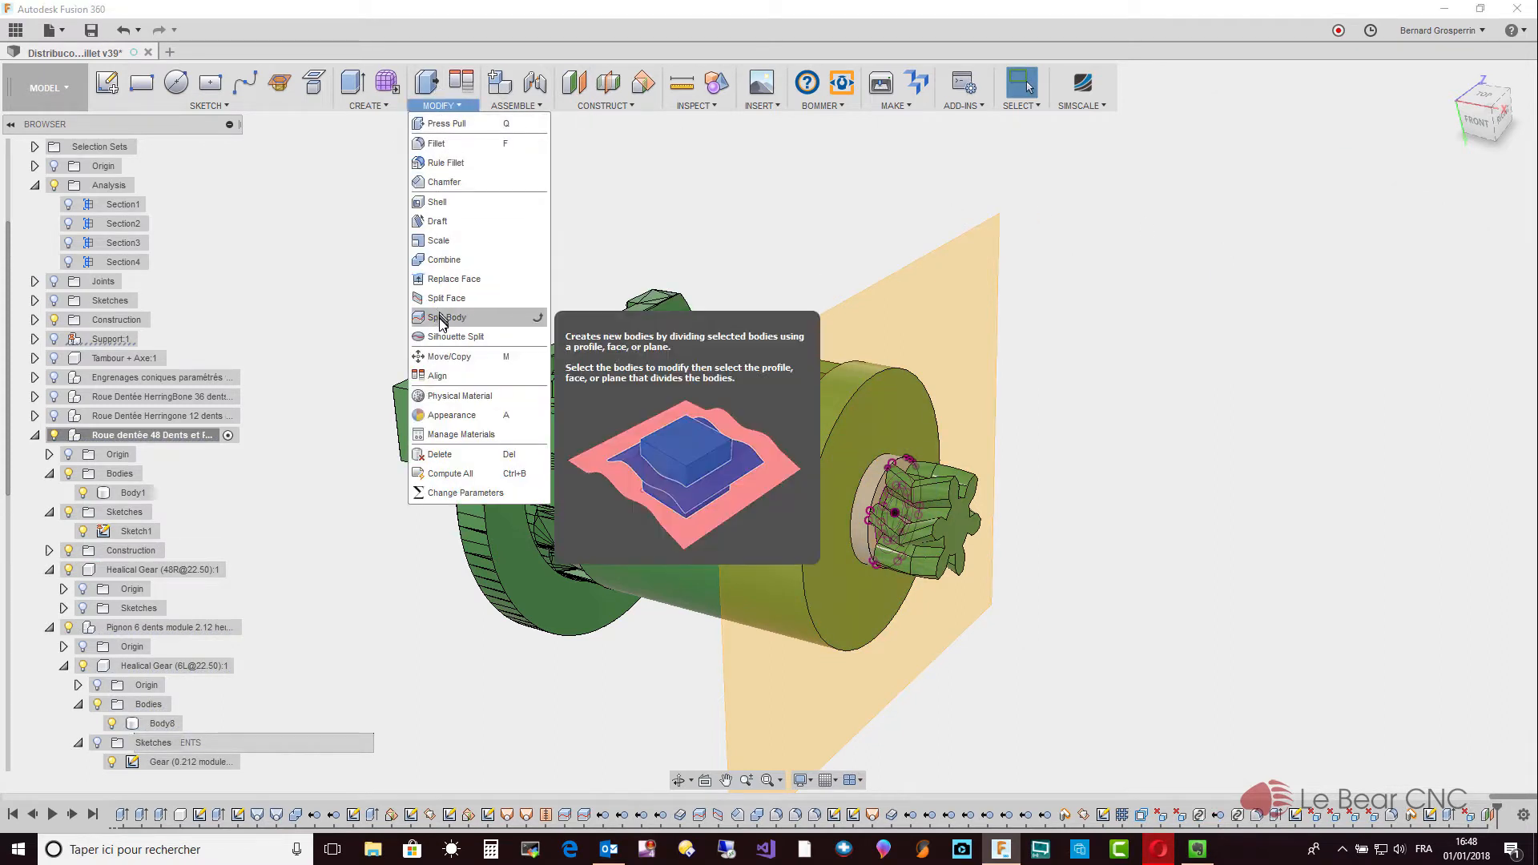
left_click(442, 319)
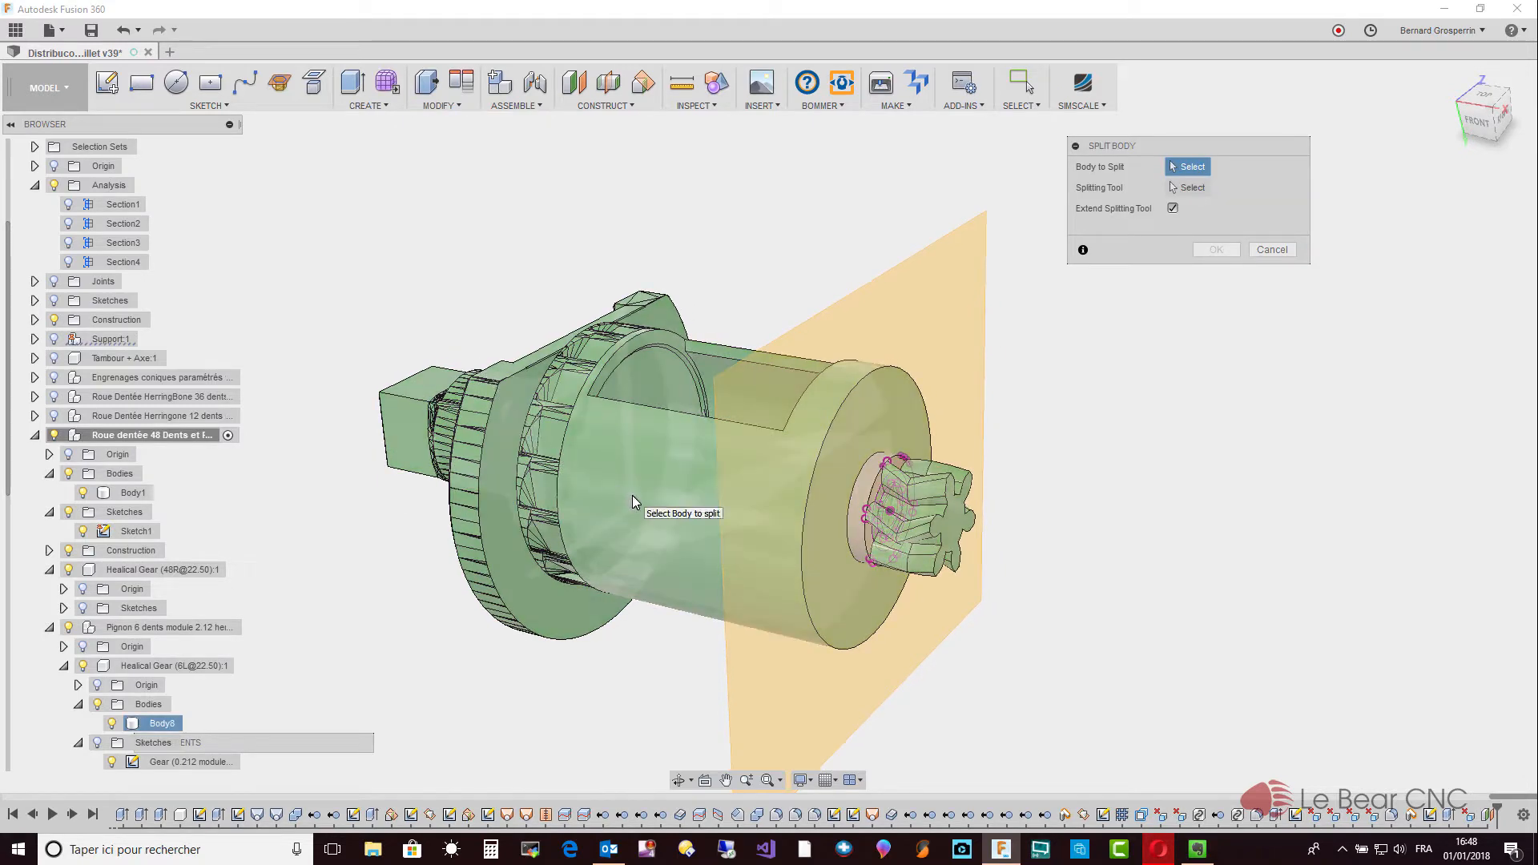
left_click(634, 497)
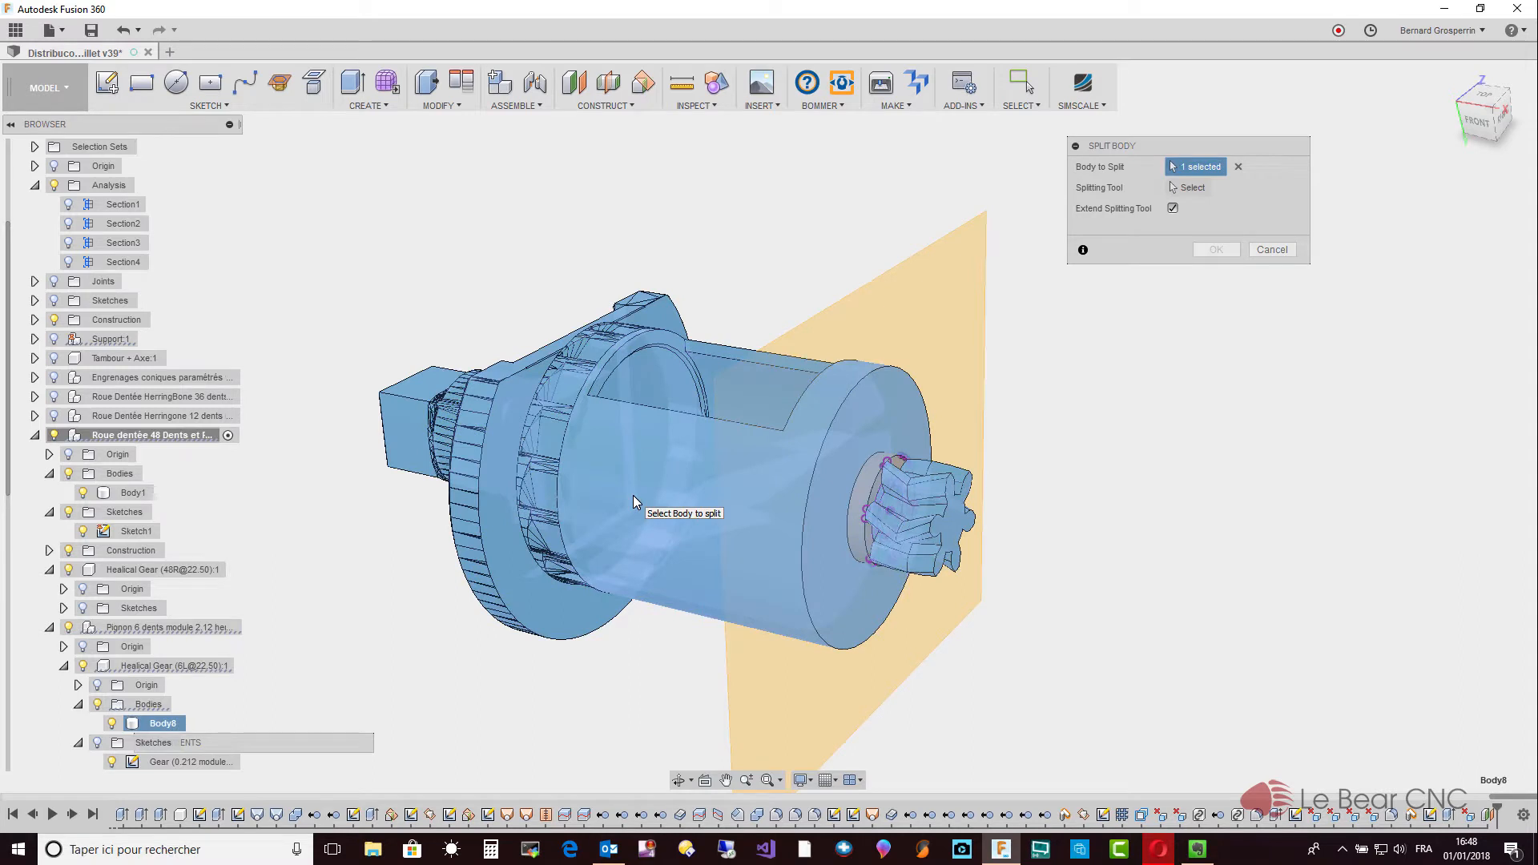
left_click(1188, 187)
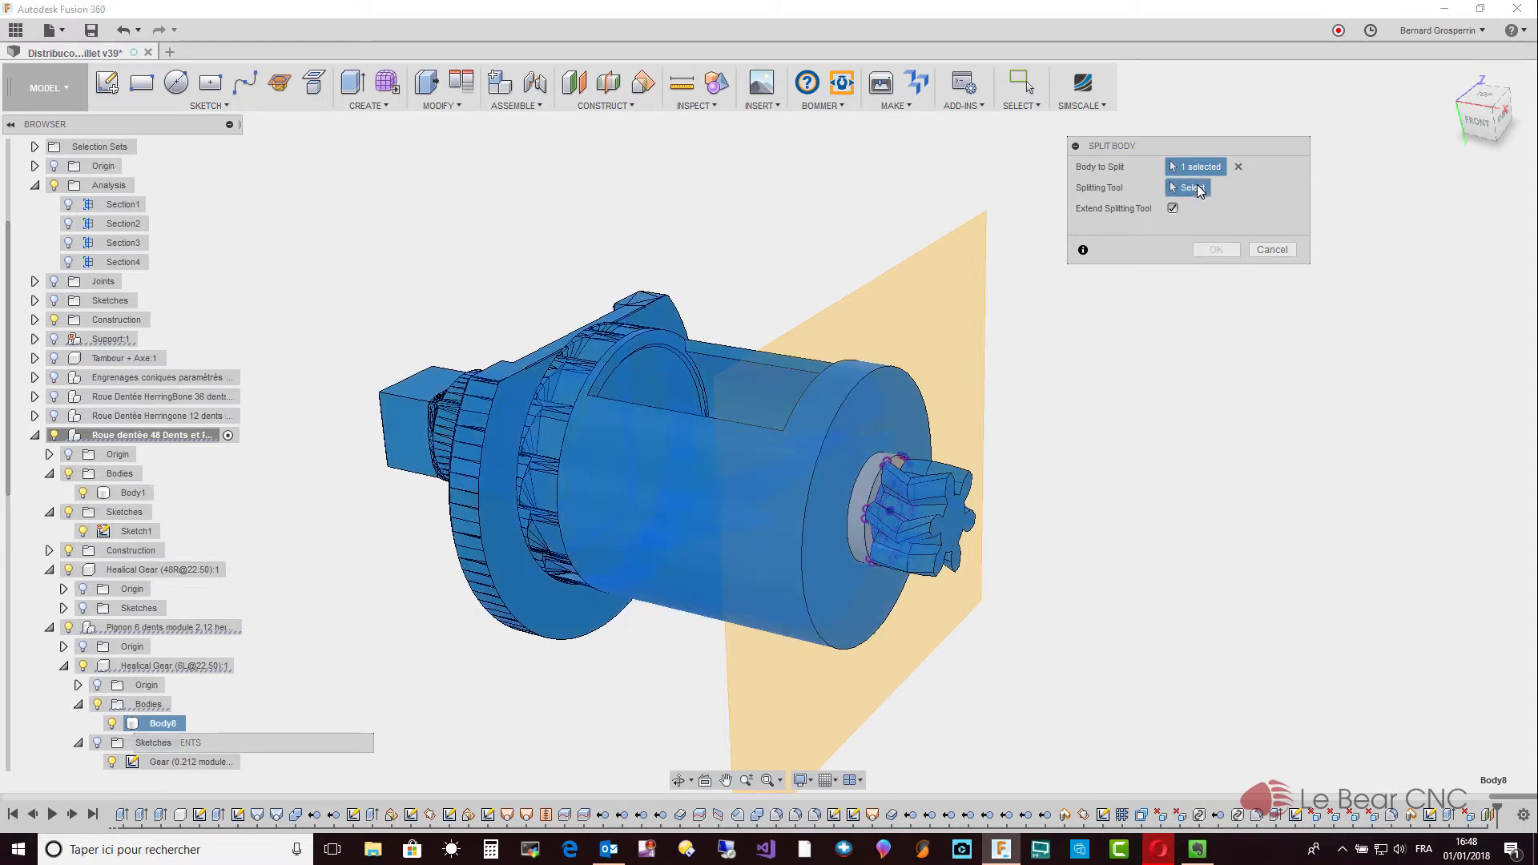
left_click(919, 330)
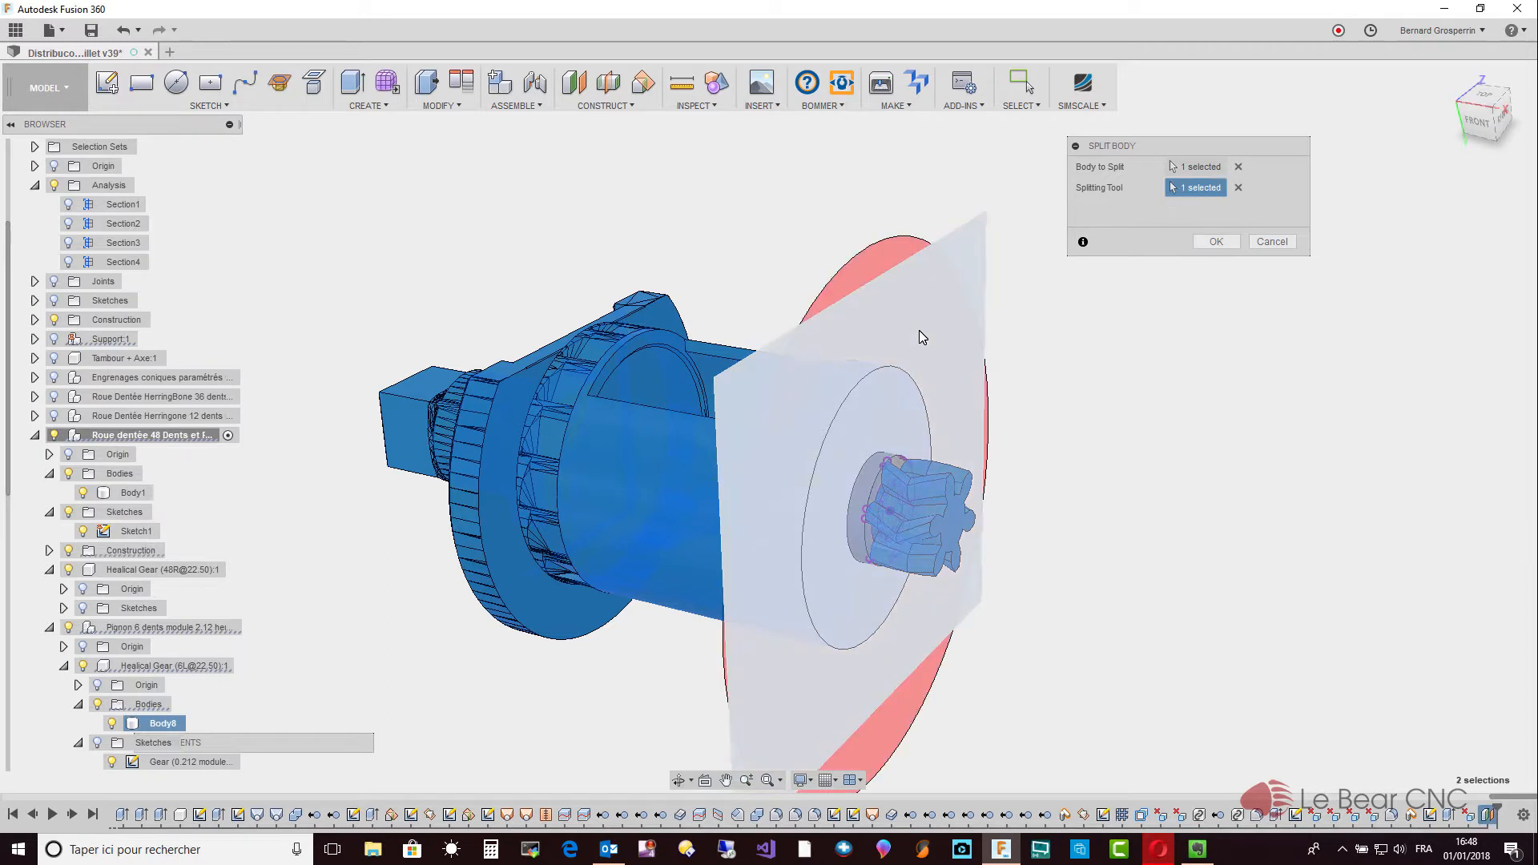
left_click(1216, 243)
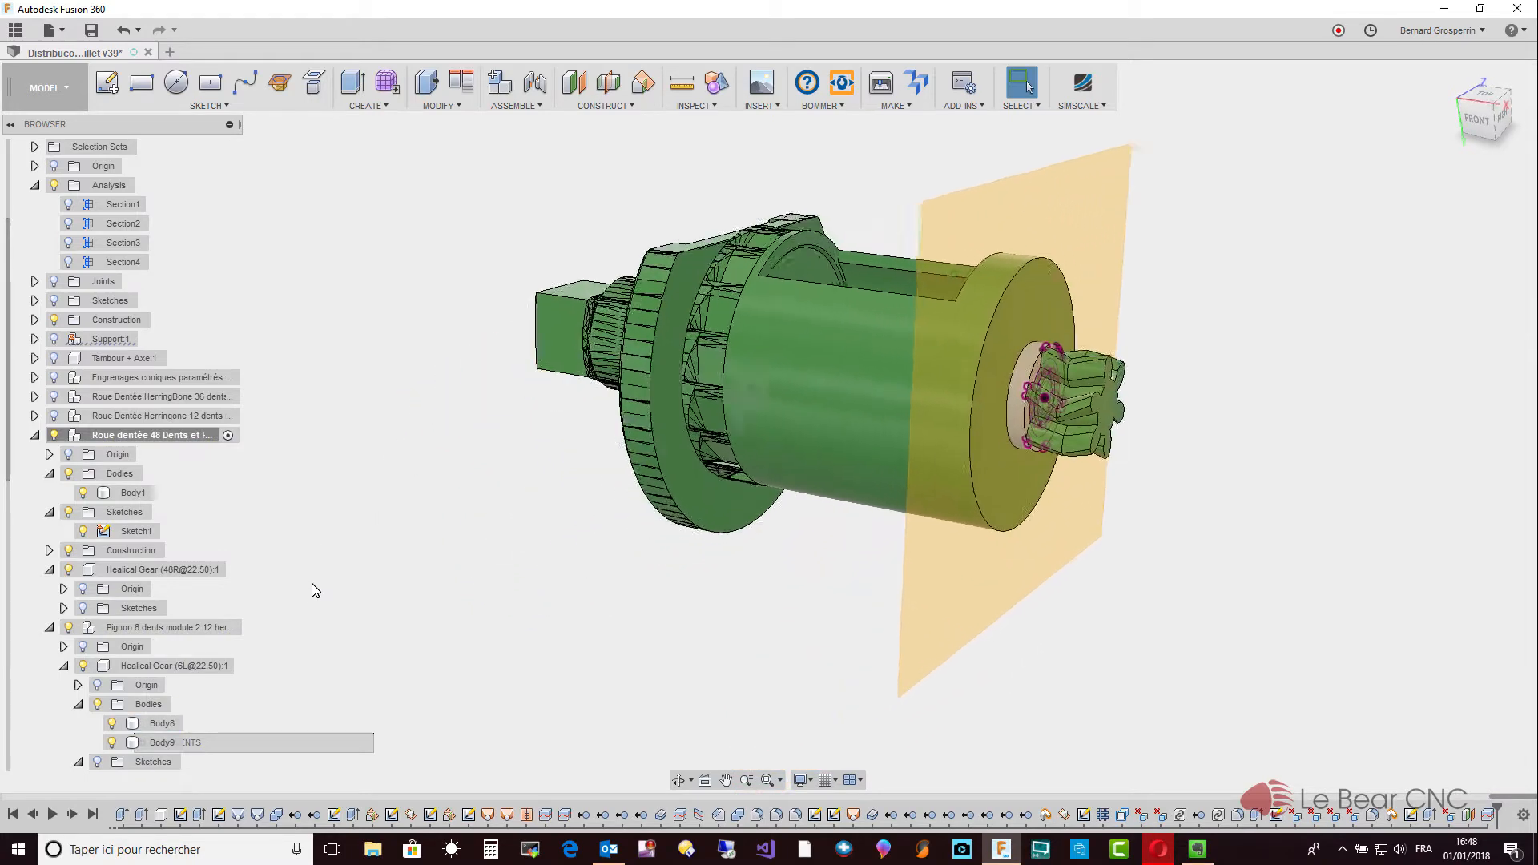
Rename the split drum body to "tambour" and the split pinion body to "Pignon".
left_click(158, 725)
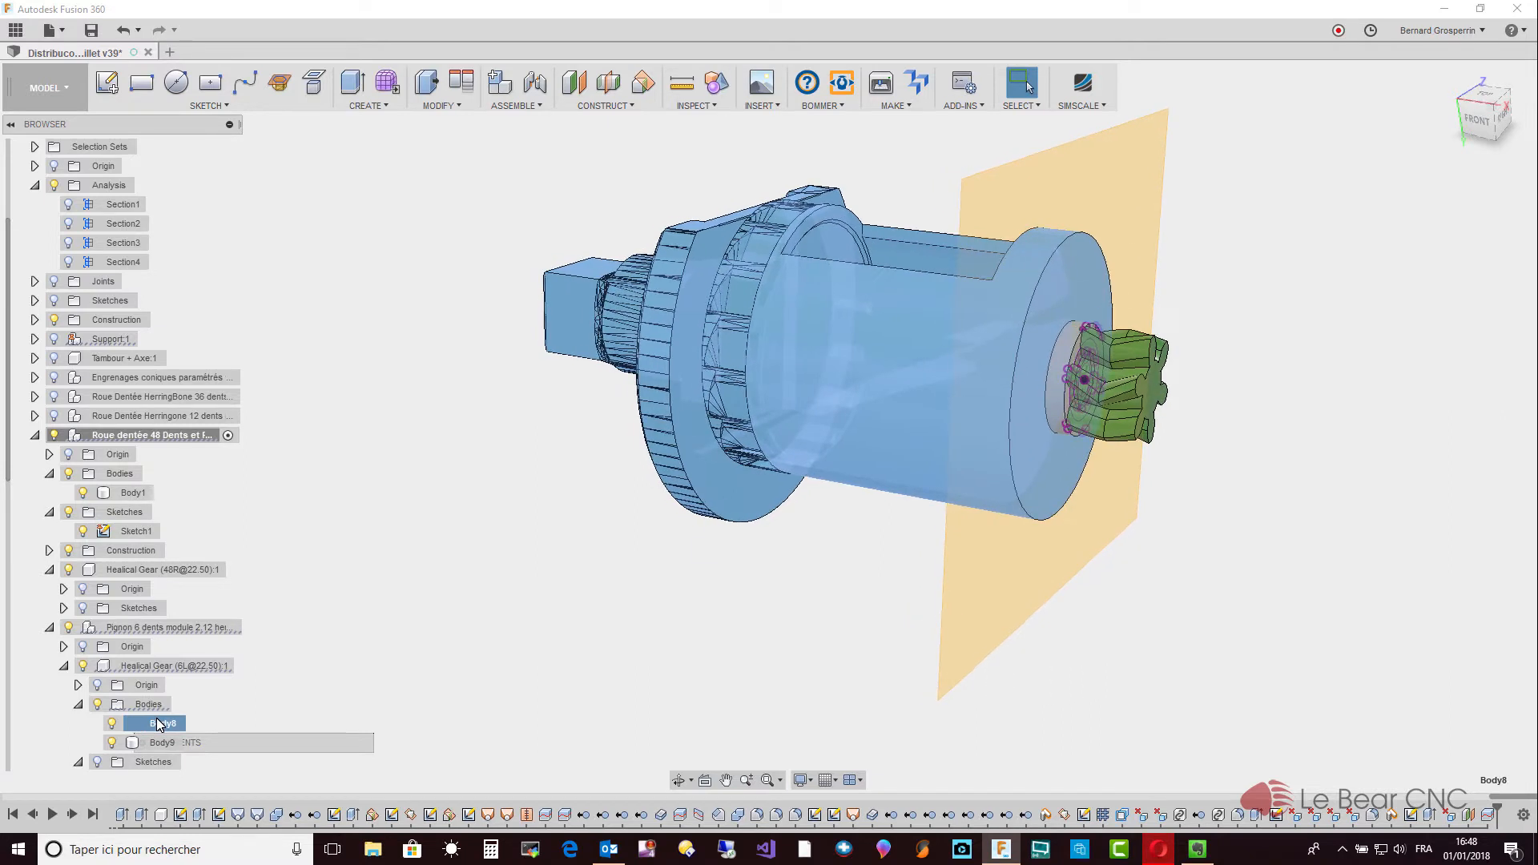
double_click(158, 724)
type("tambour")
key("Return")
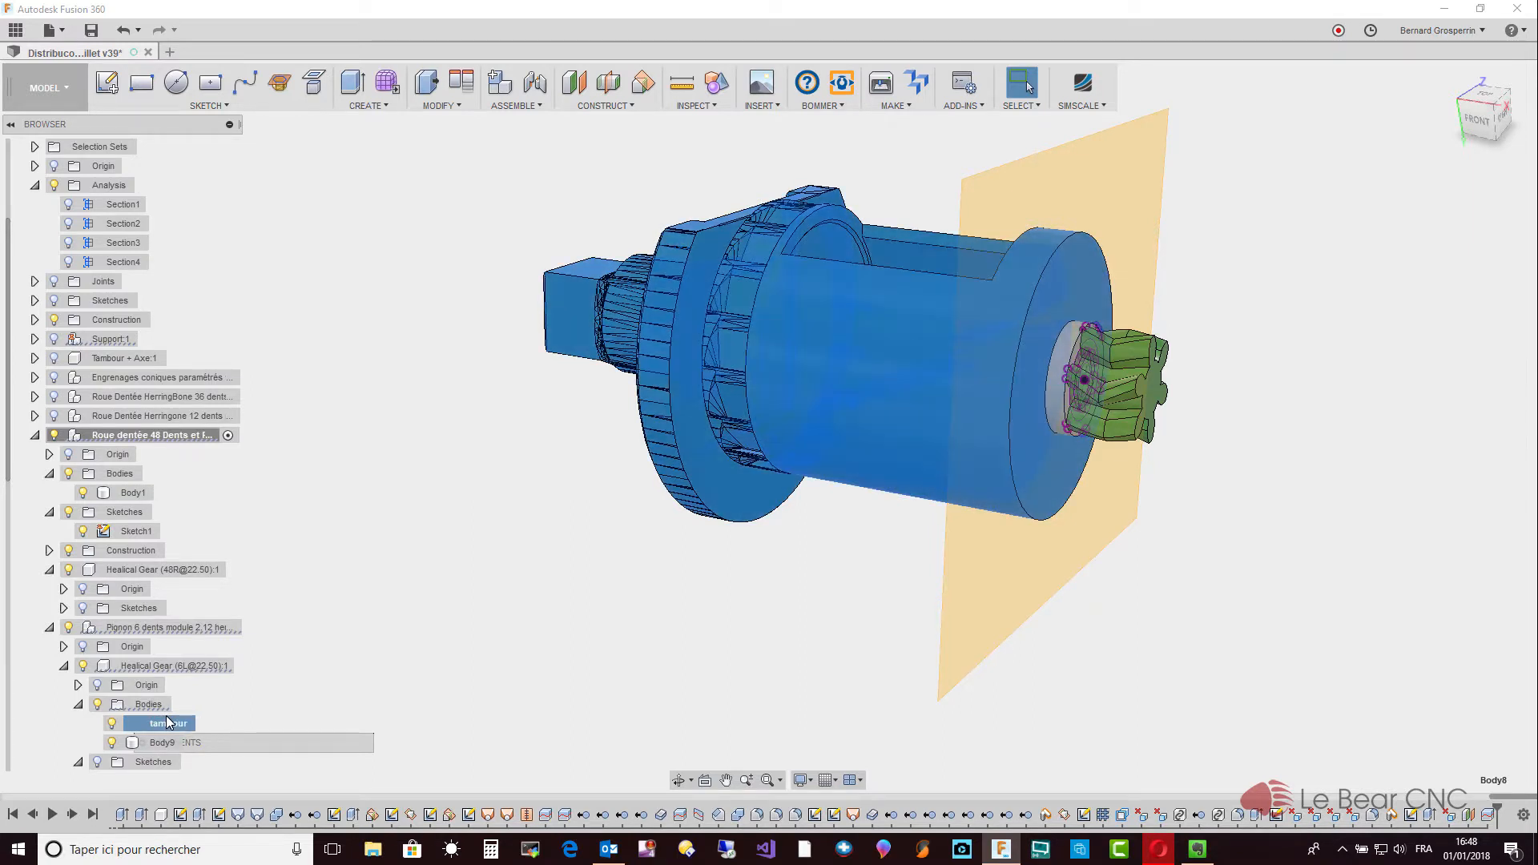
left_click(176, 743)
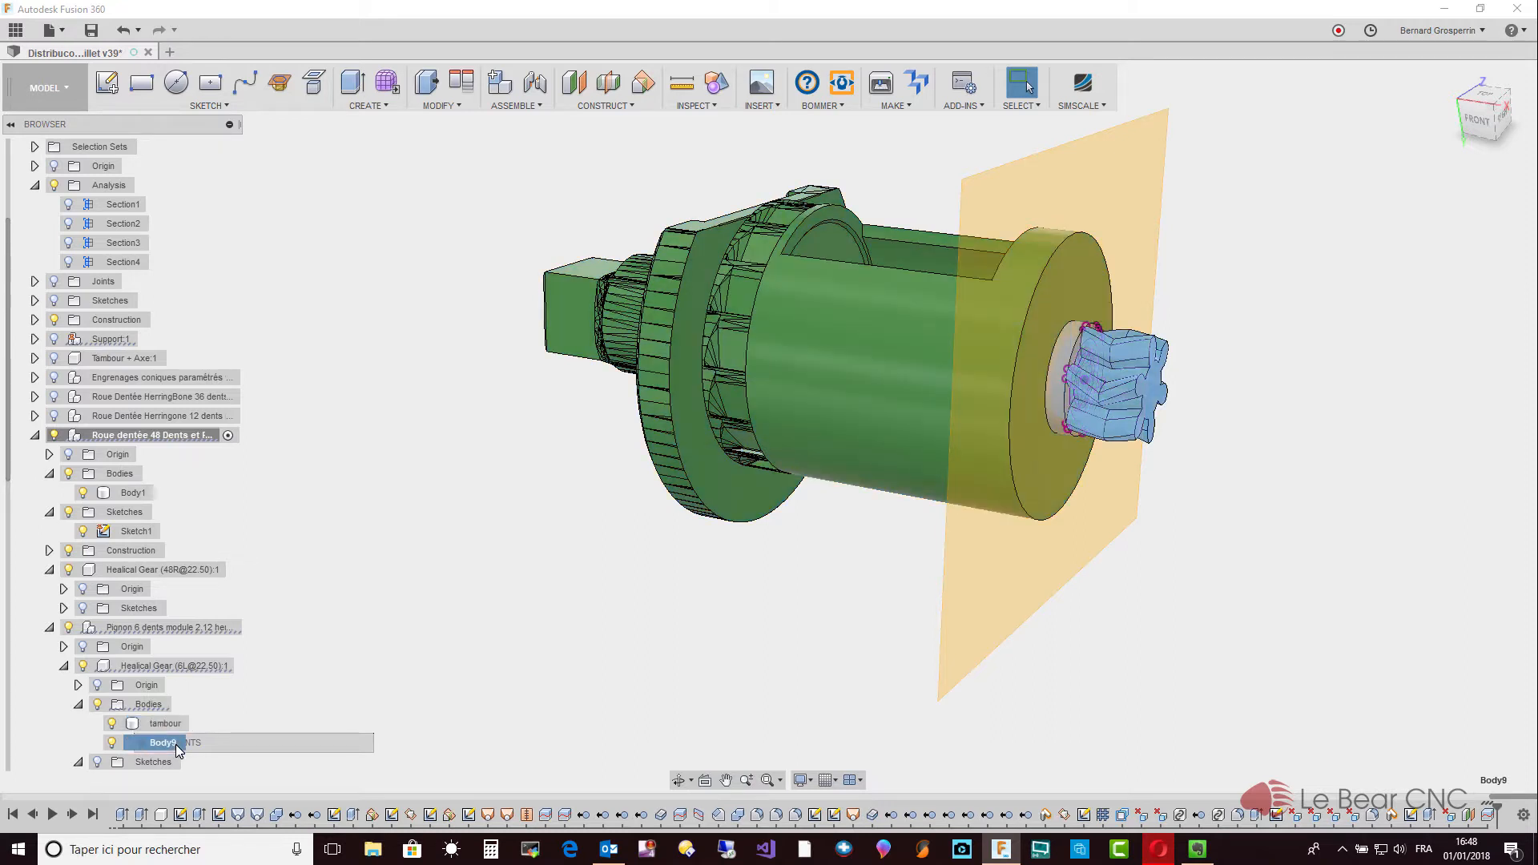
double_click(176, 743)
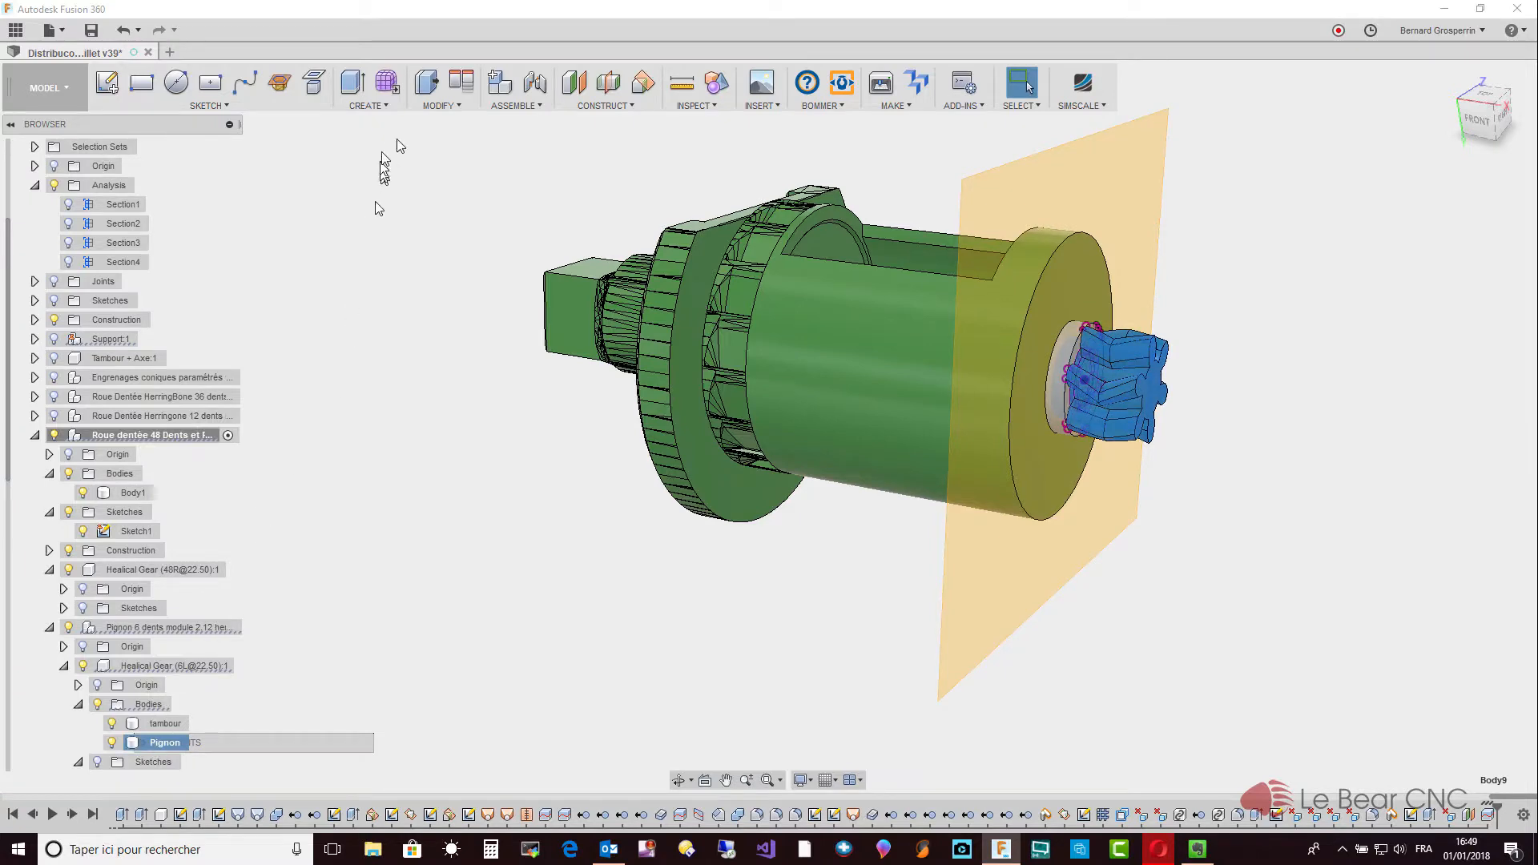
Combine the Pignon body as target with the collar body Body1 as tool, using Join.
left_click(460, 107)
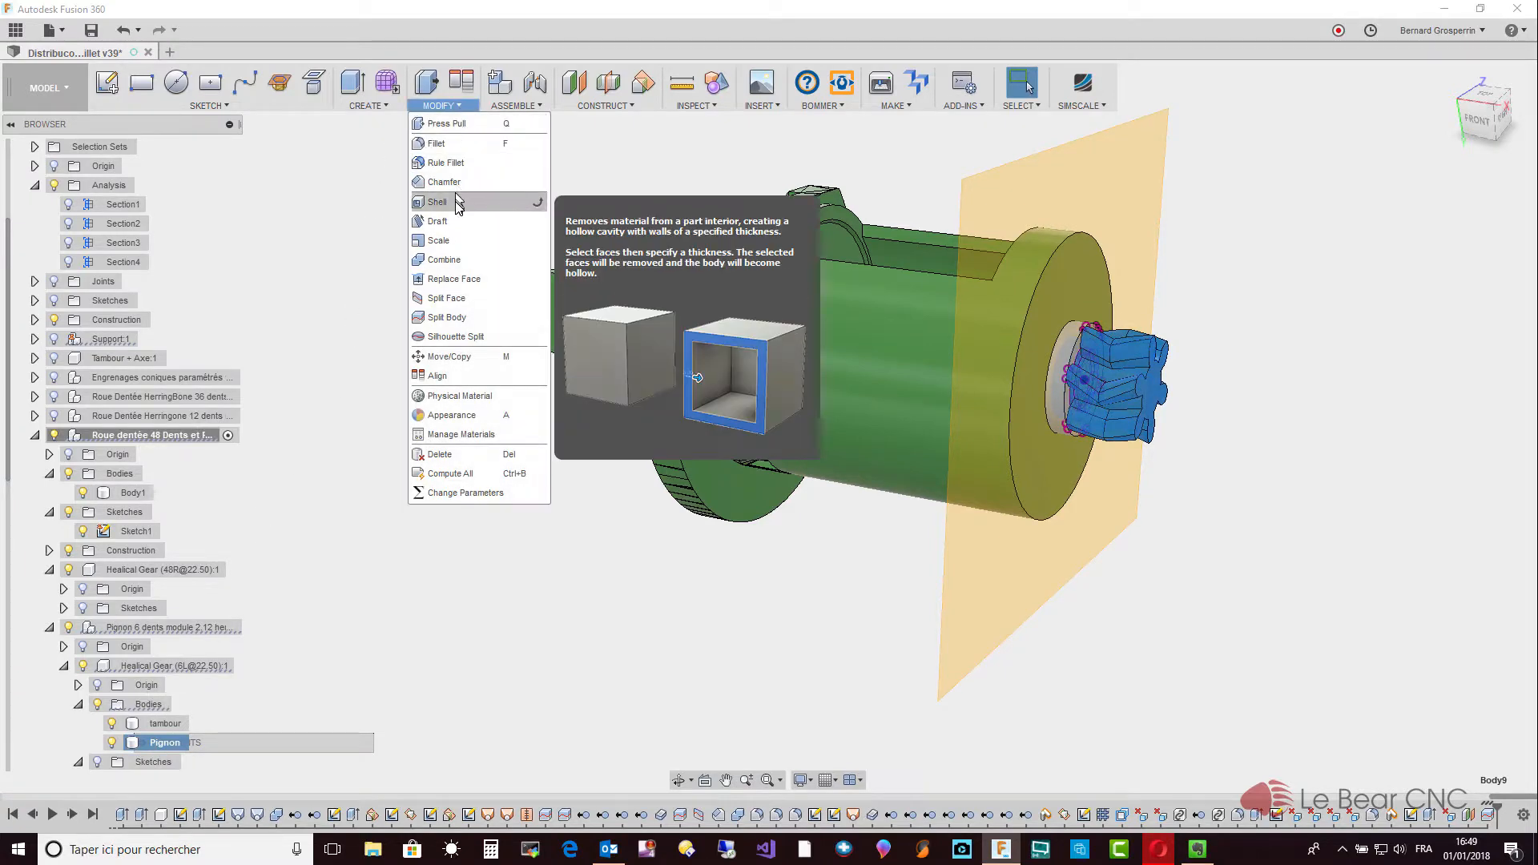
left_click(450, 261)
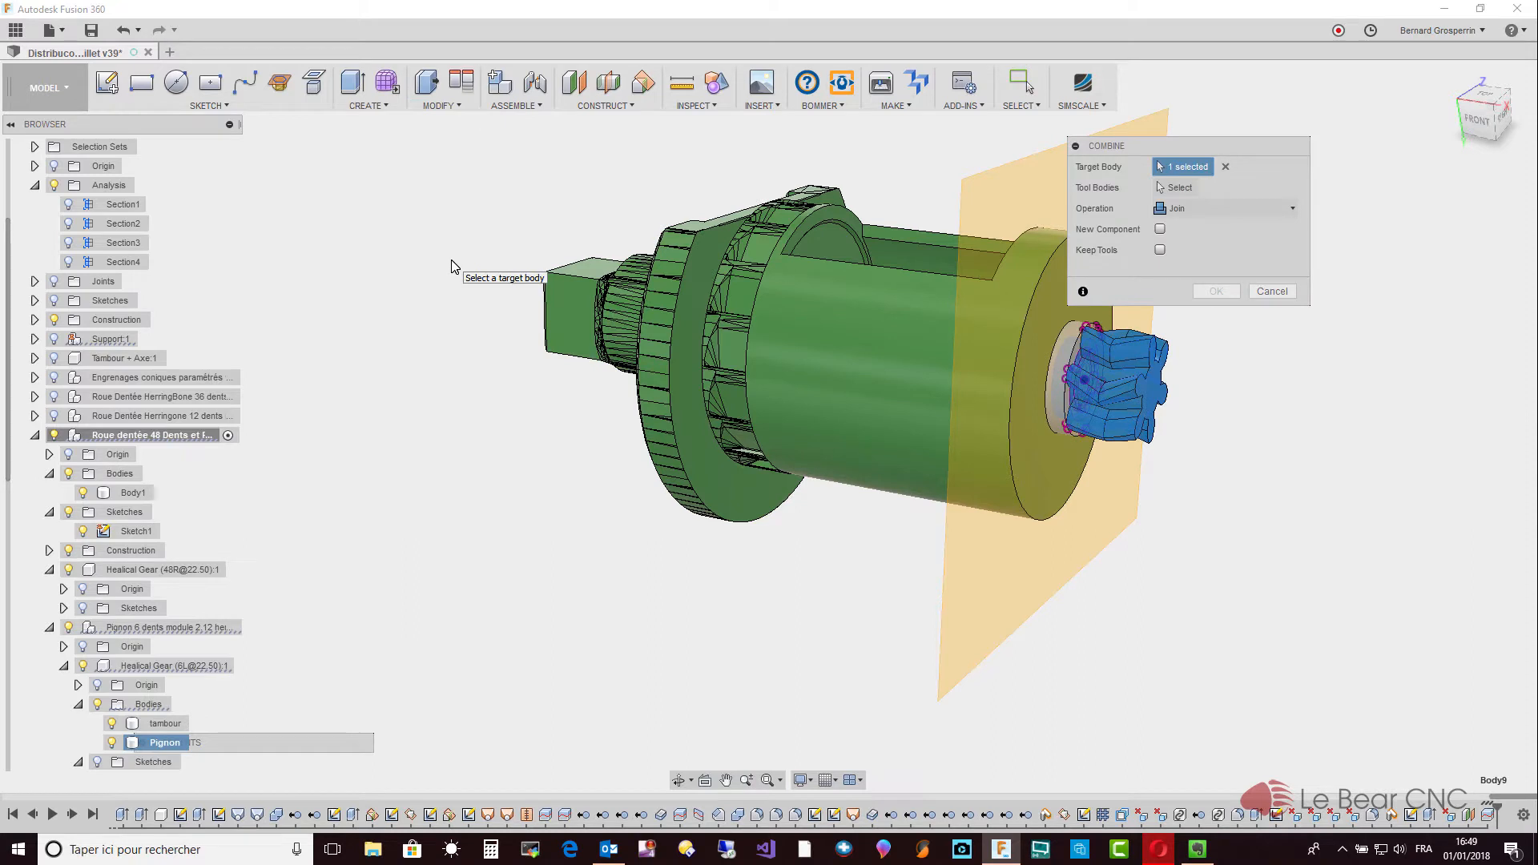
left_click(1132, 394)
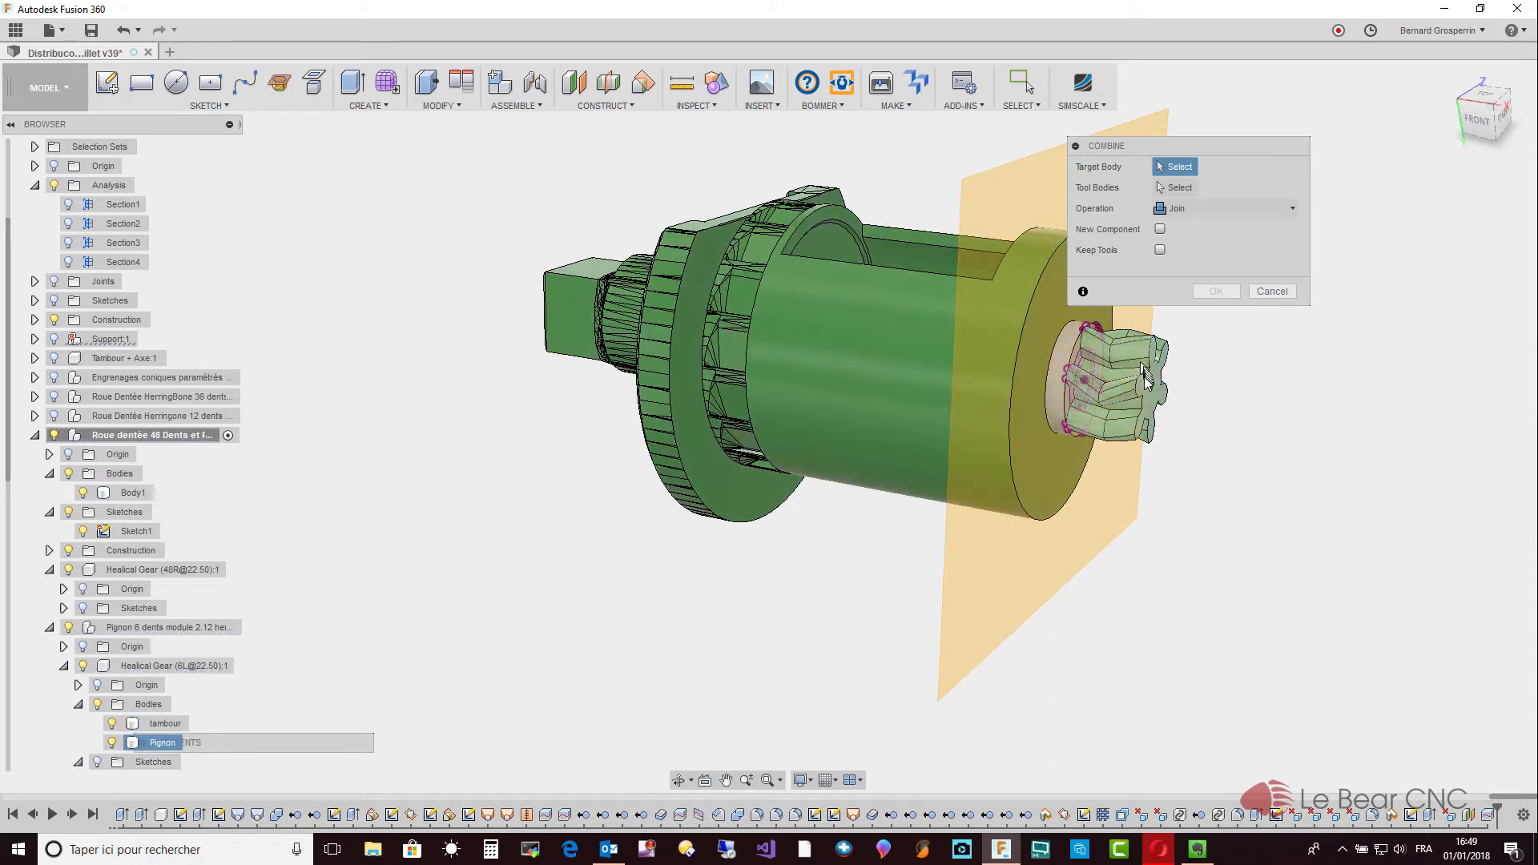
left_click(1144, 375)
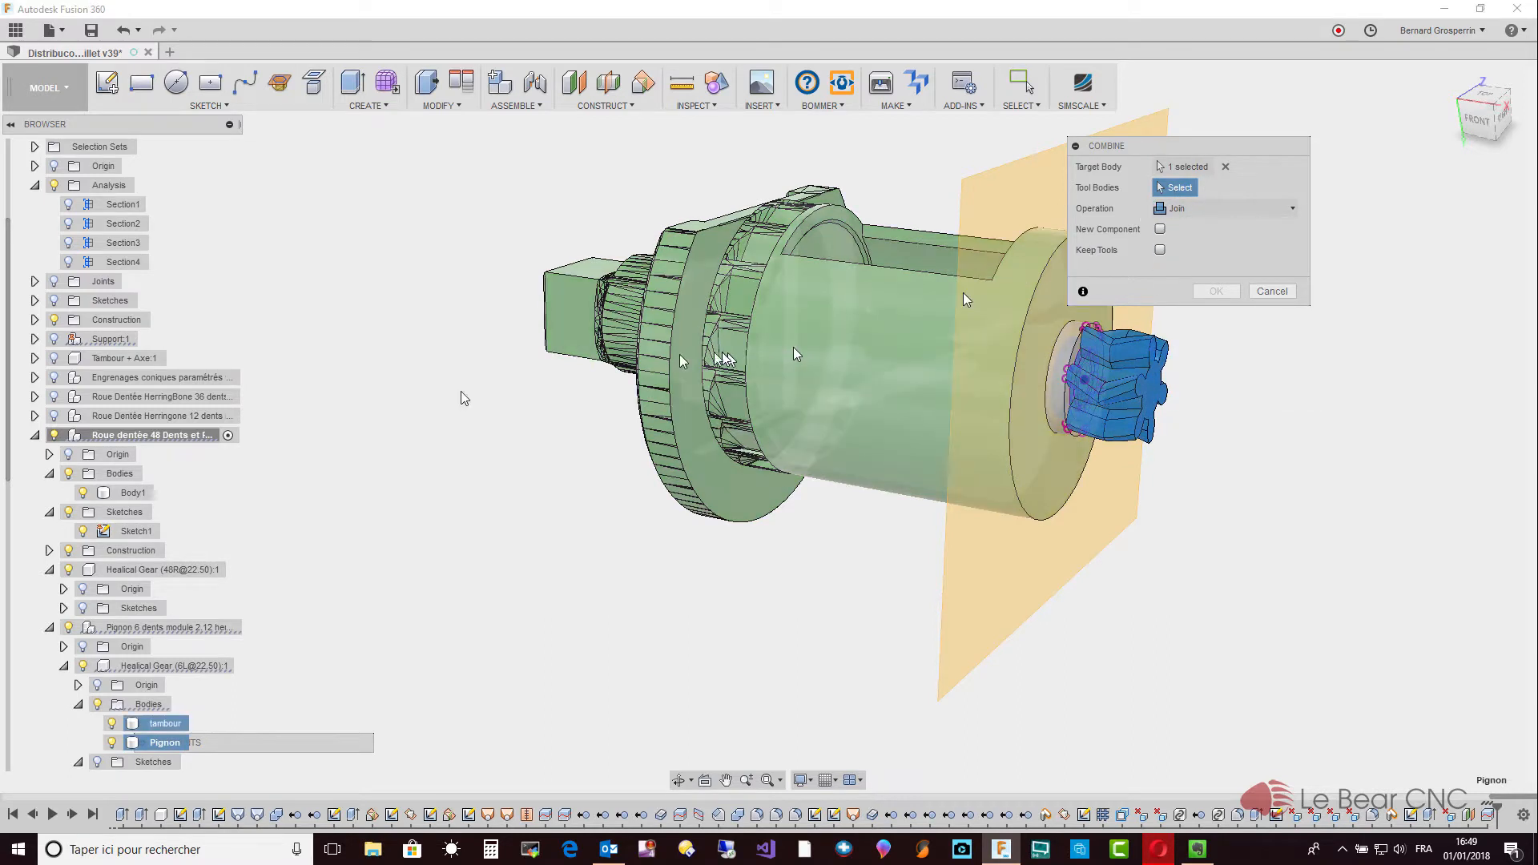
left_click(134, 493)
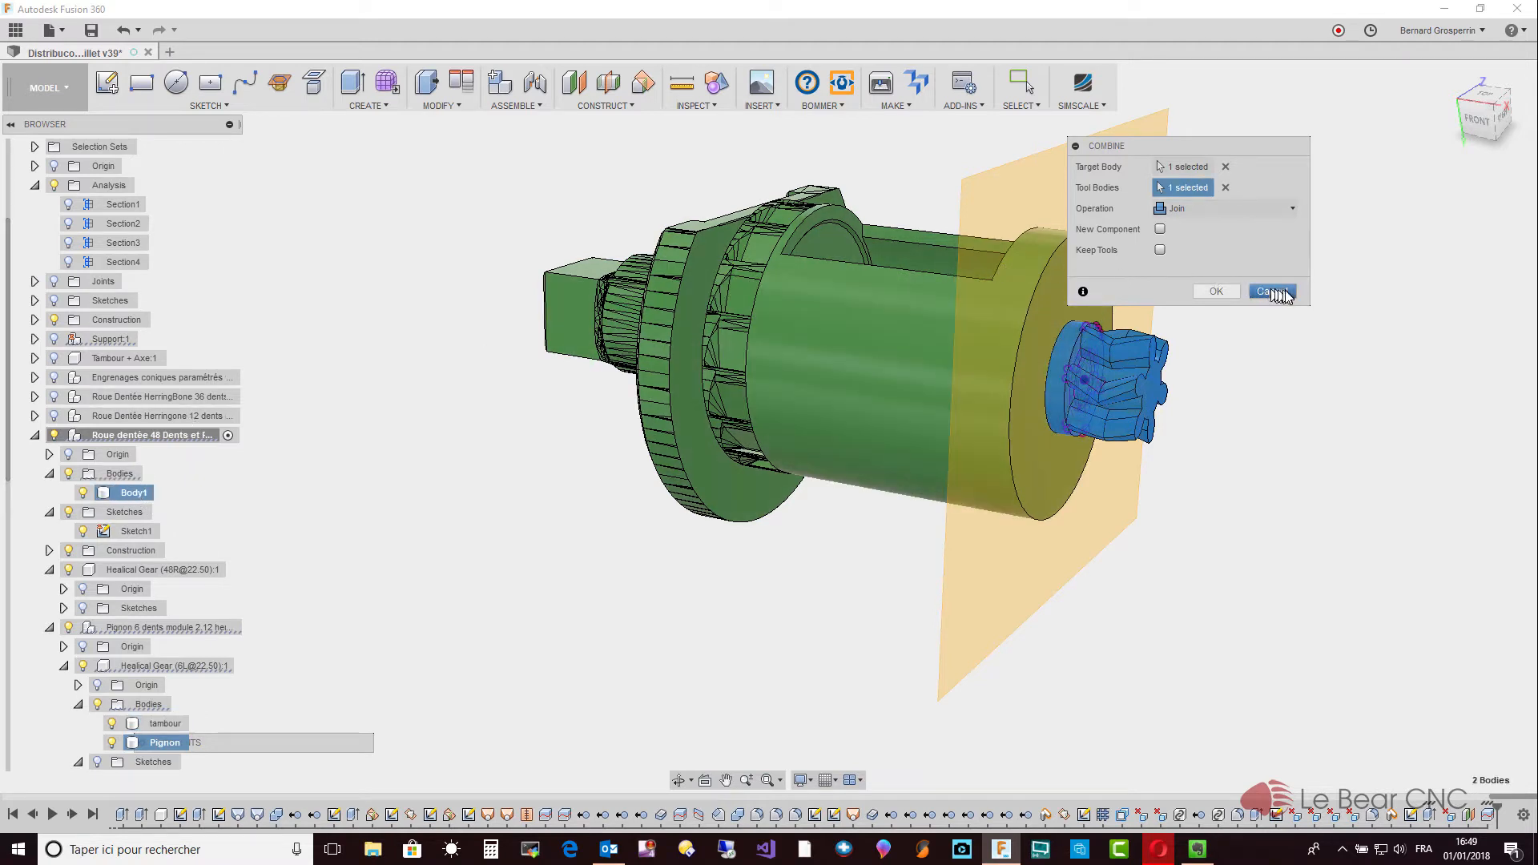
left_click(1226, 293)
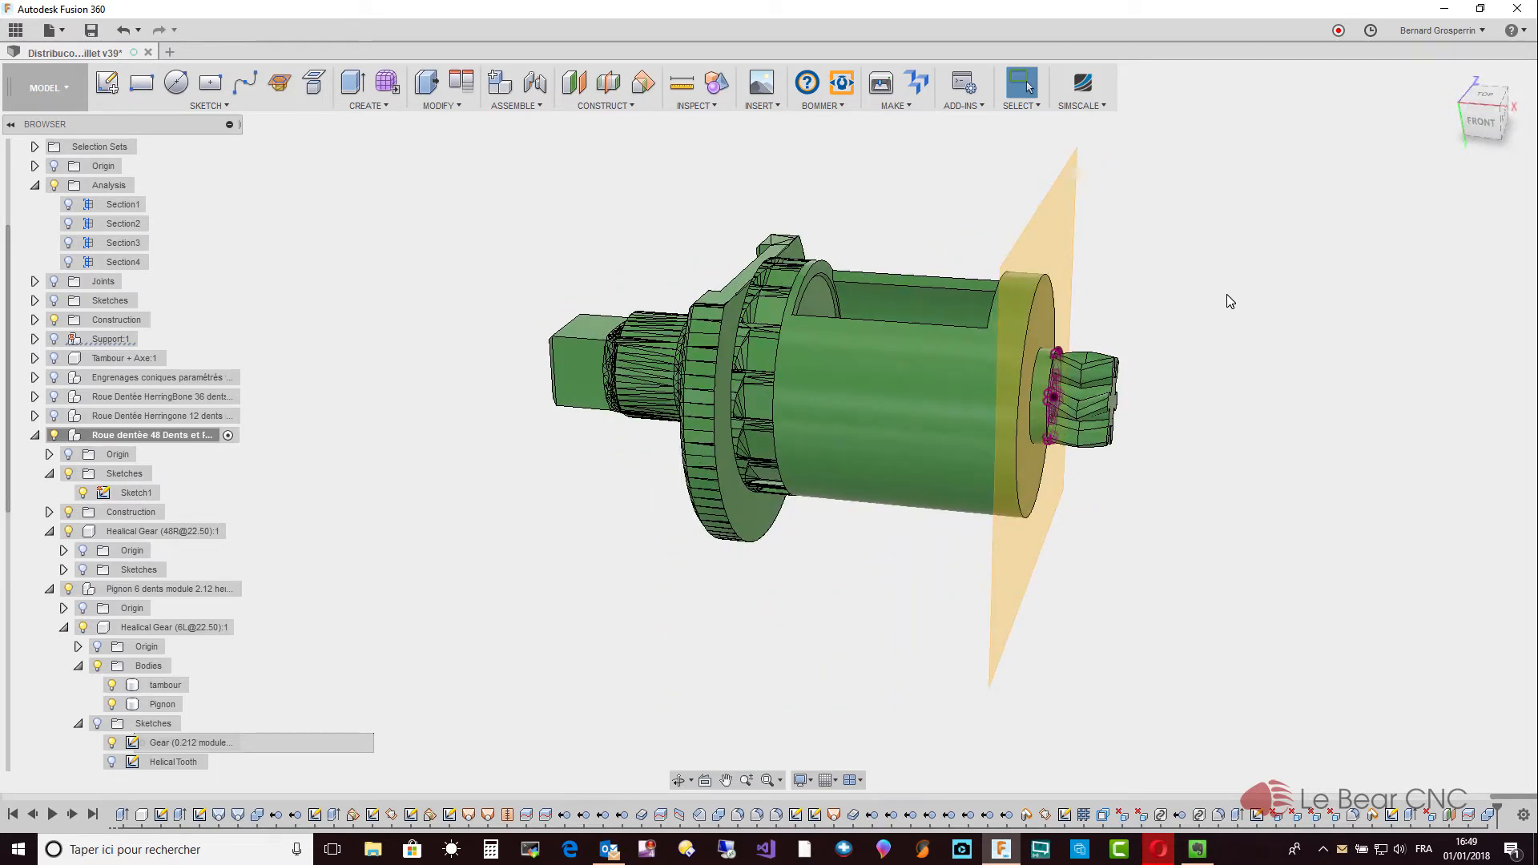
Hide the tambour and Pignon bodies so that only the pinion sketch and the plane are left.
left_click(872, 383)
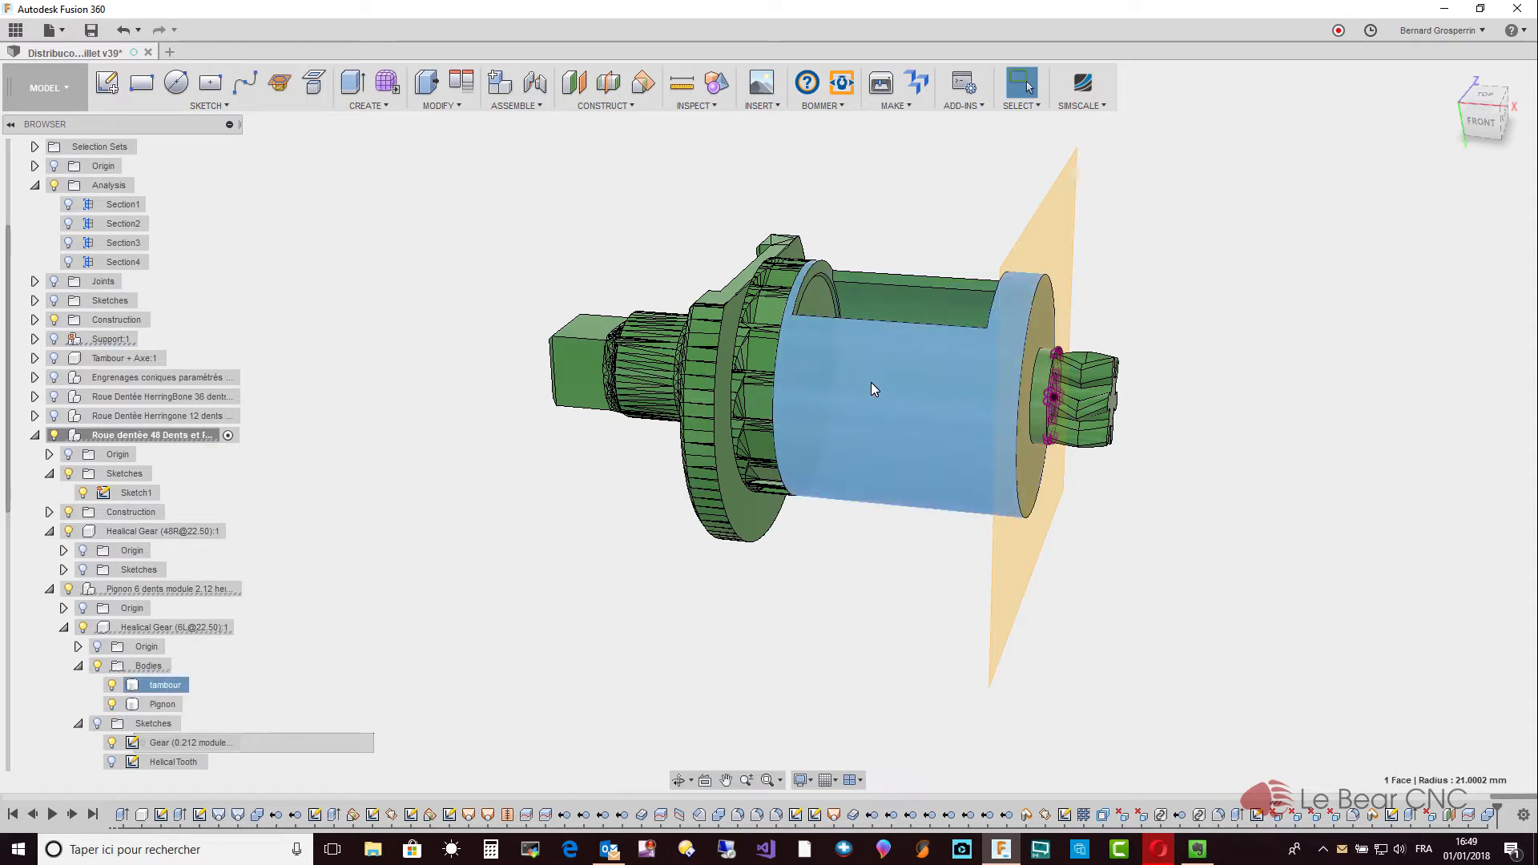
left_click(111, 686)
left_click(149, 665)
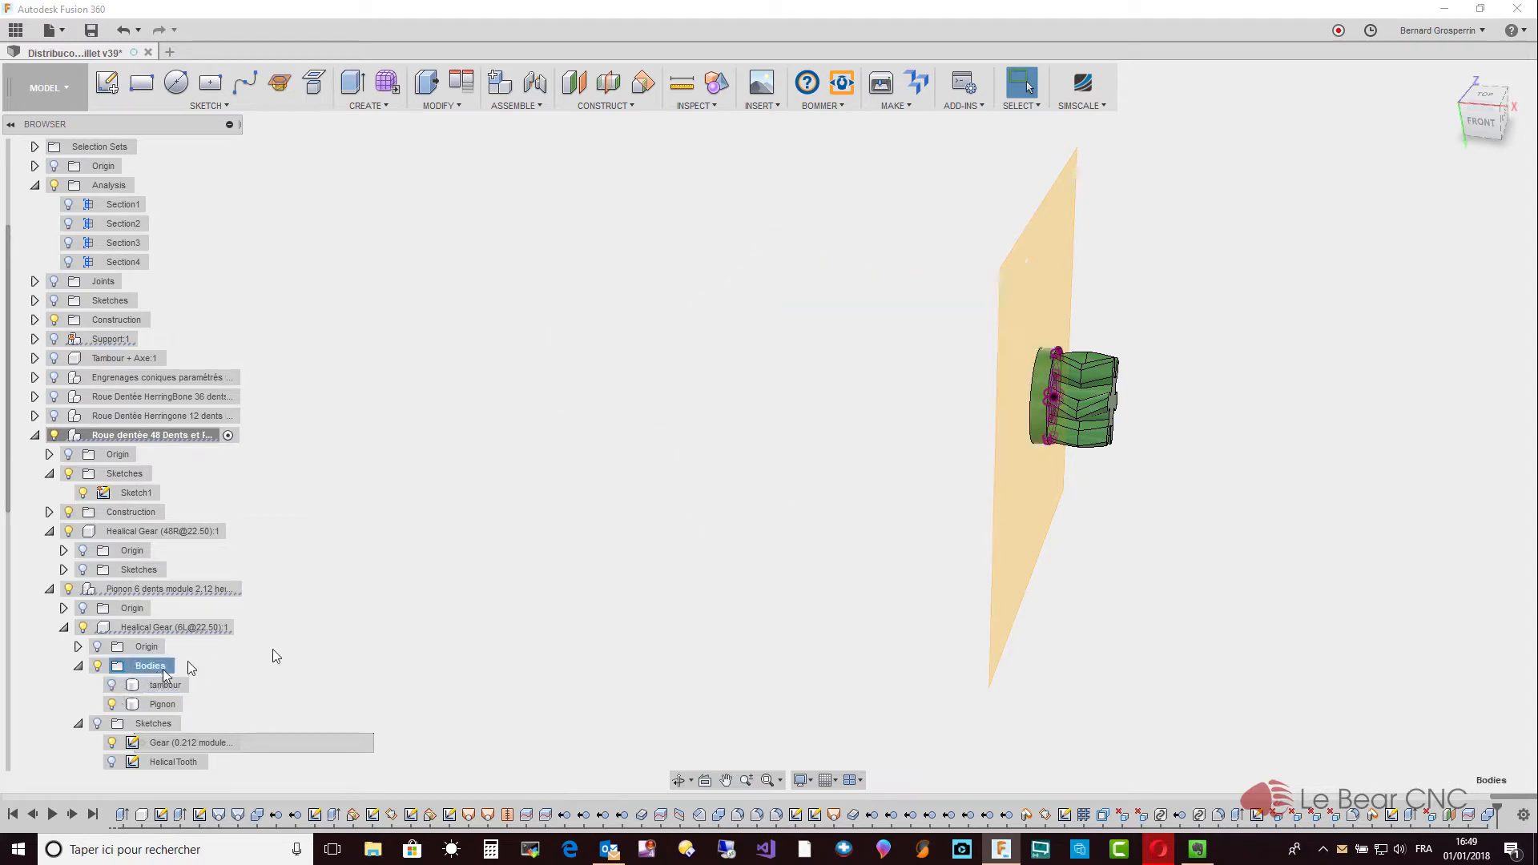
middle_click_drag(997, 571, 1061, 392, "shift")
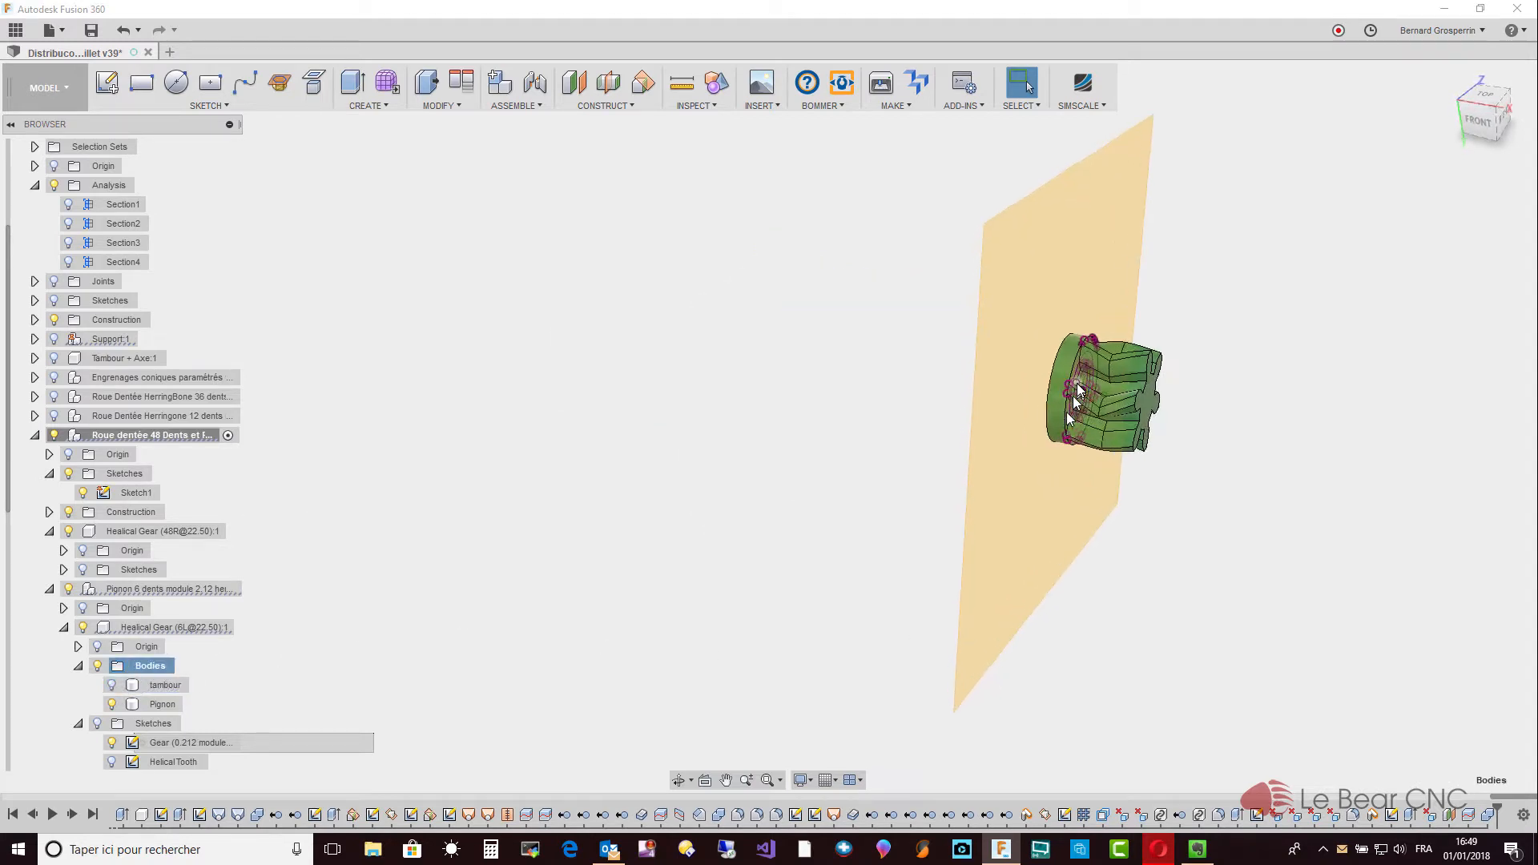
scroll(1054, 391, "up", 3)
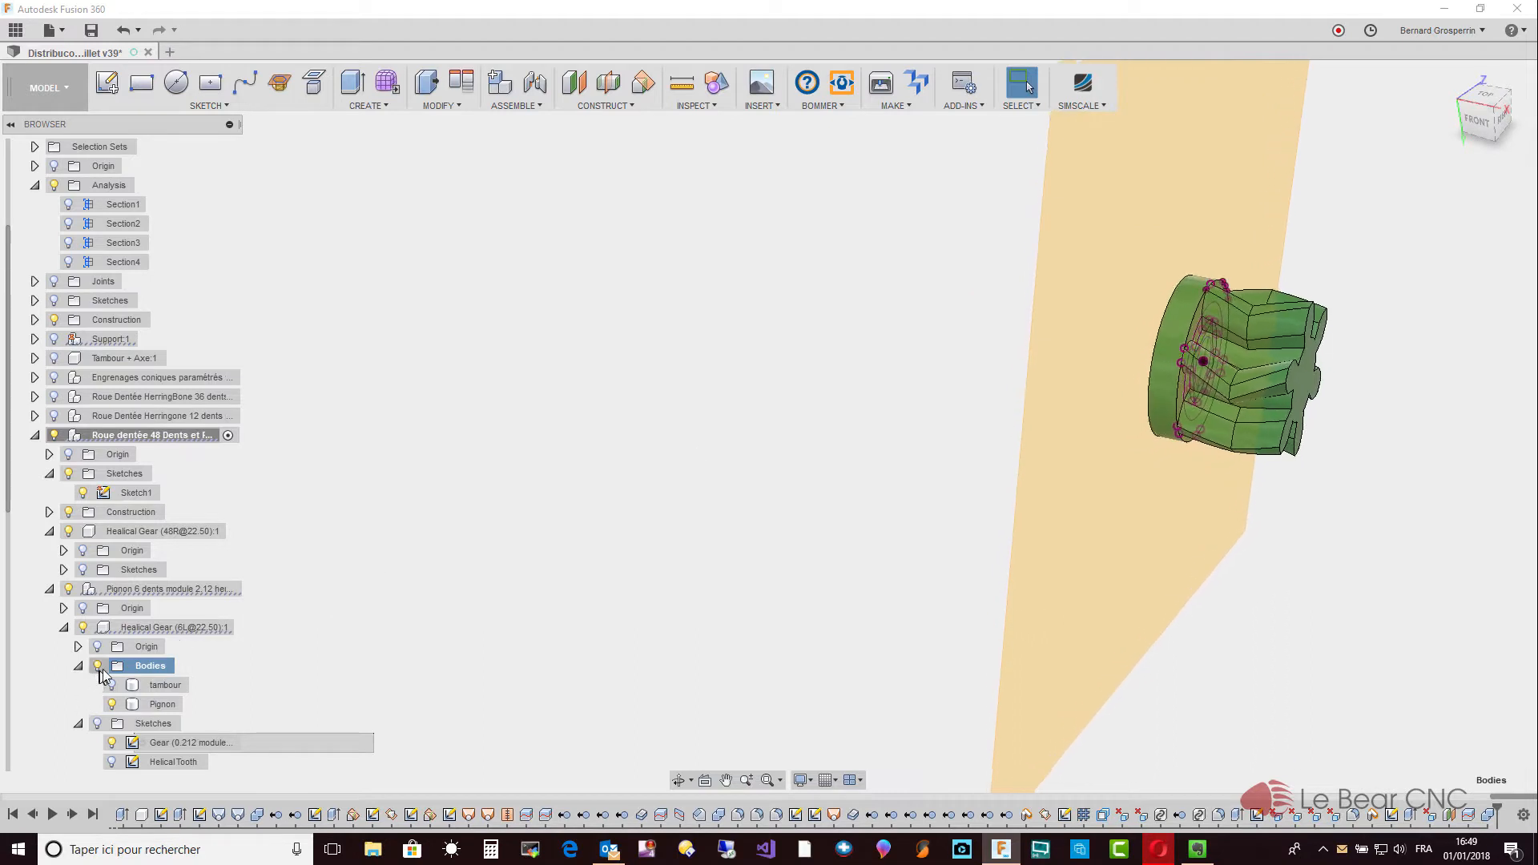
left_click(113, 710)
left_click(112, 706)
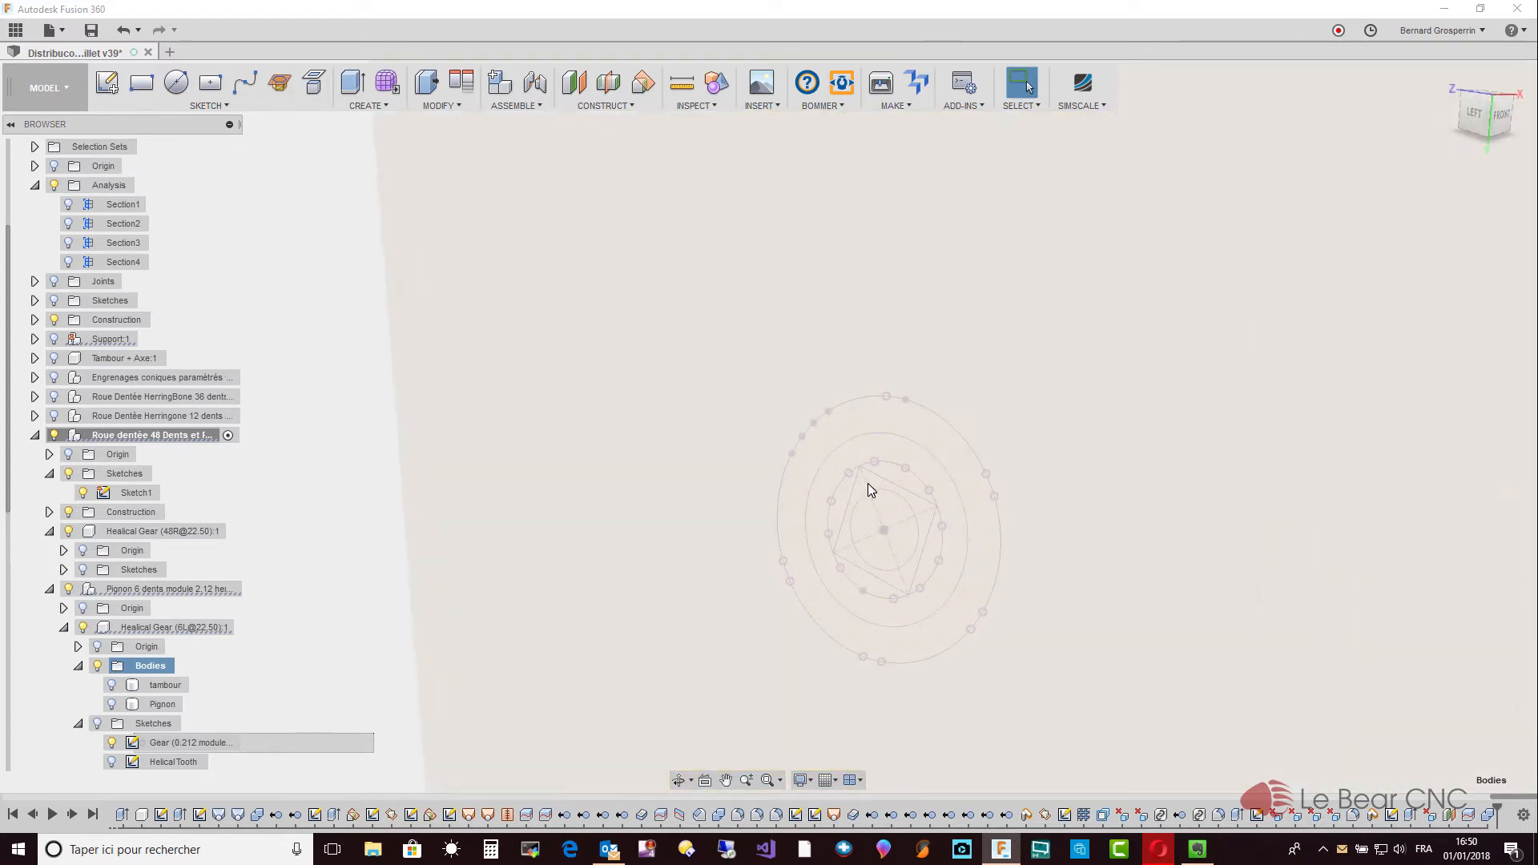
left_click(867, 483)
scroll(687, 574, "down", 3)
mouse_move(688, 573)
middle_mouse_down("shift")
mouse_move(897, 591)
mouse_move(800, 487)
mouse_move(785, 433)
middle_mouse_up("shift")
left_click(1006, 596)
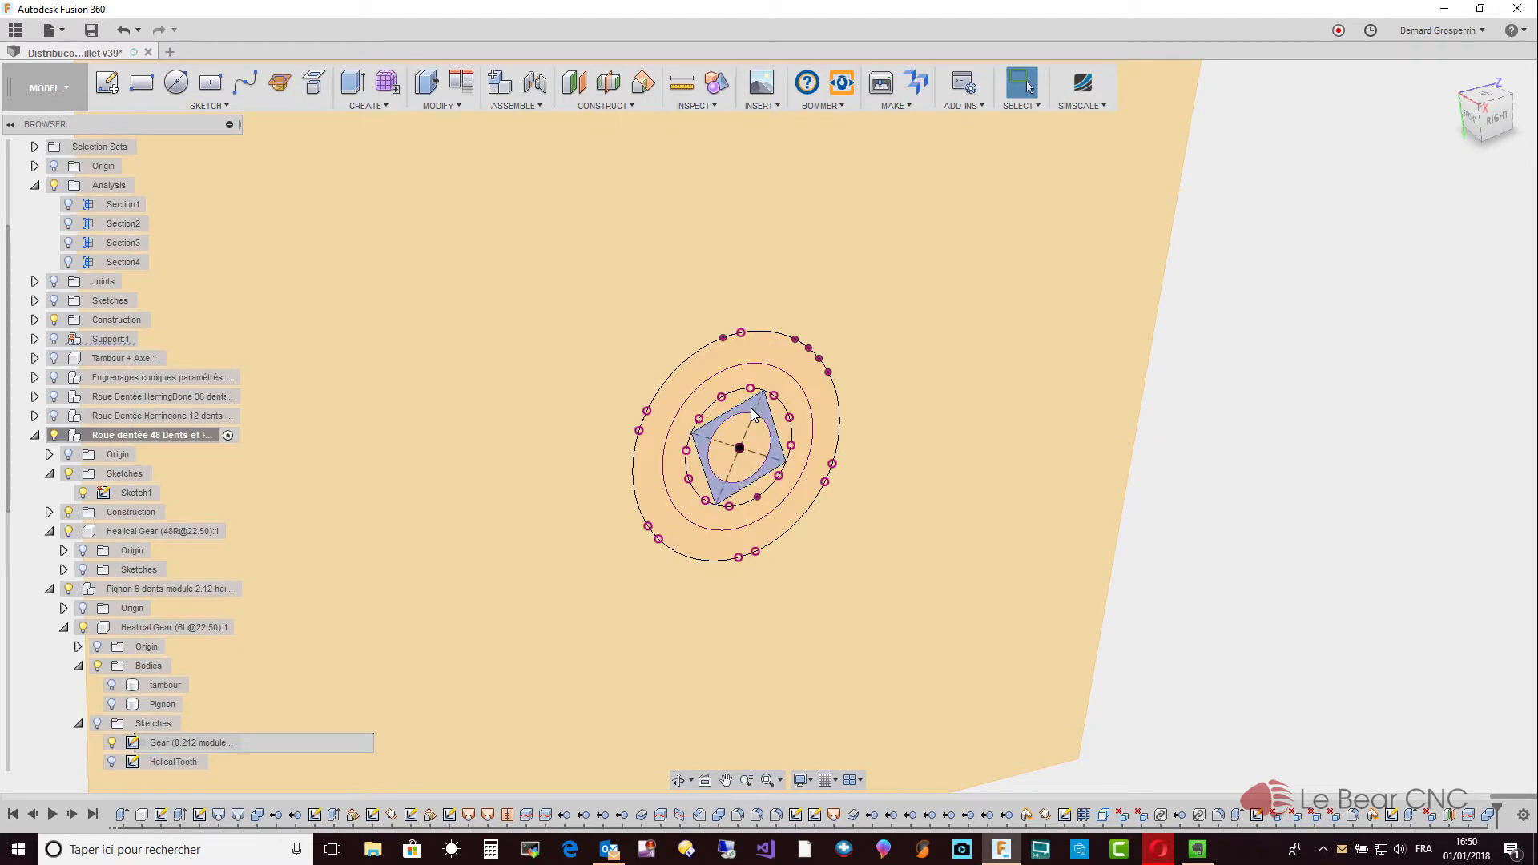
left_click(753, 415)
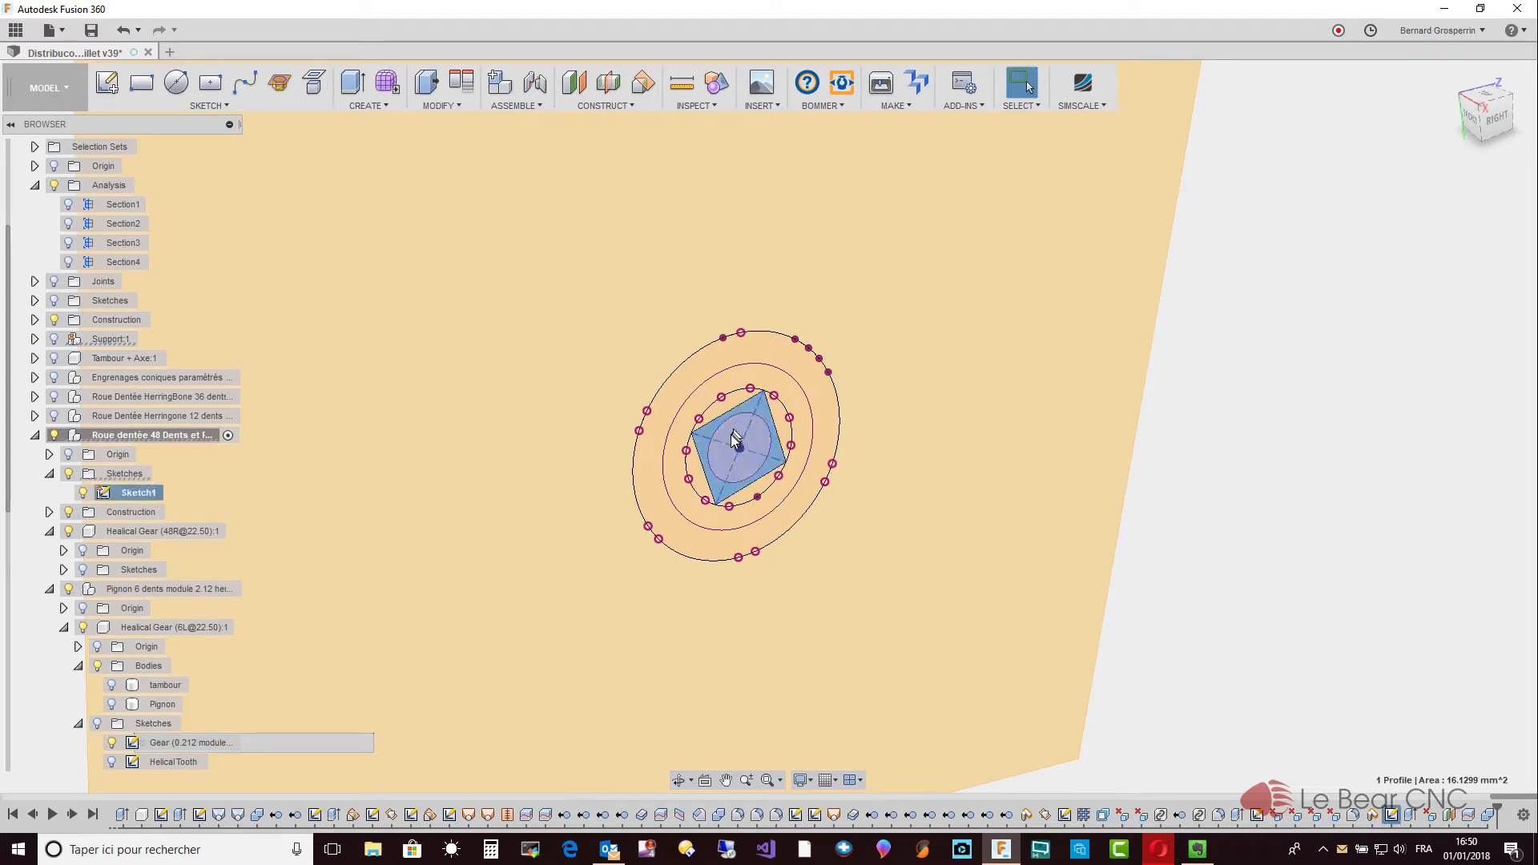
right_click(731, 436)
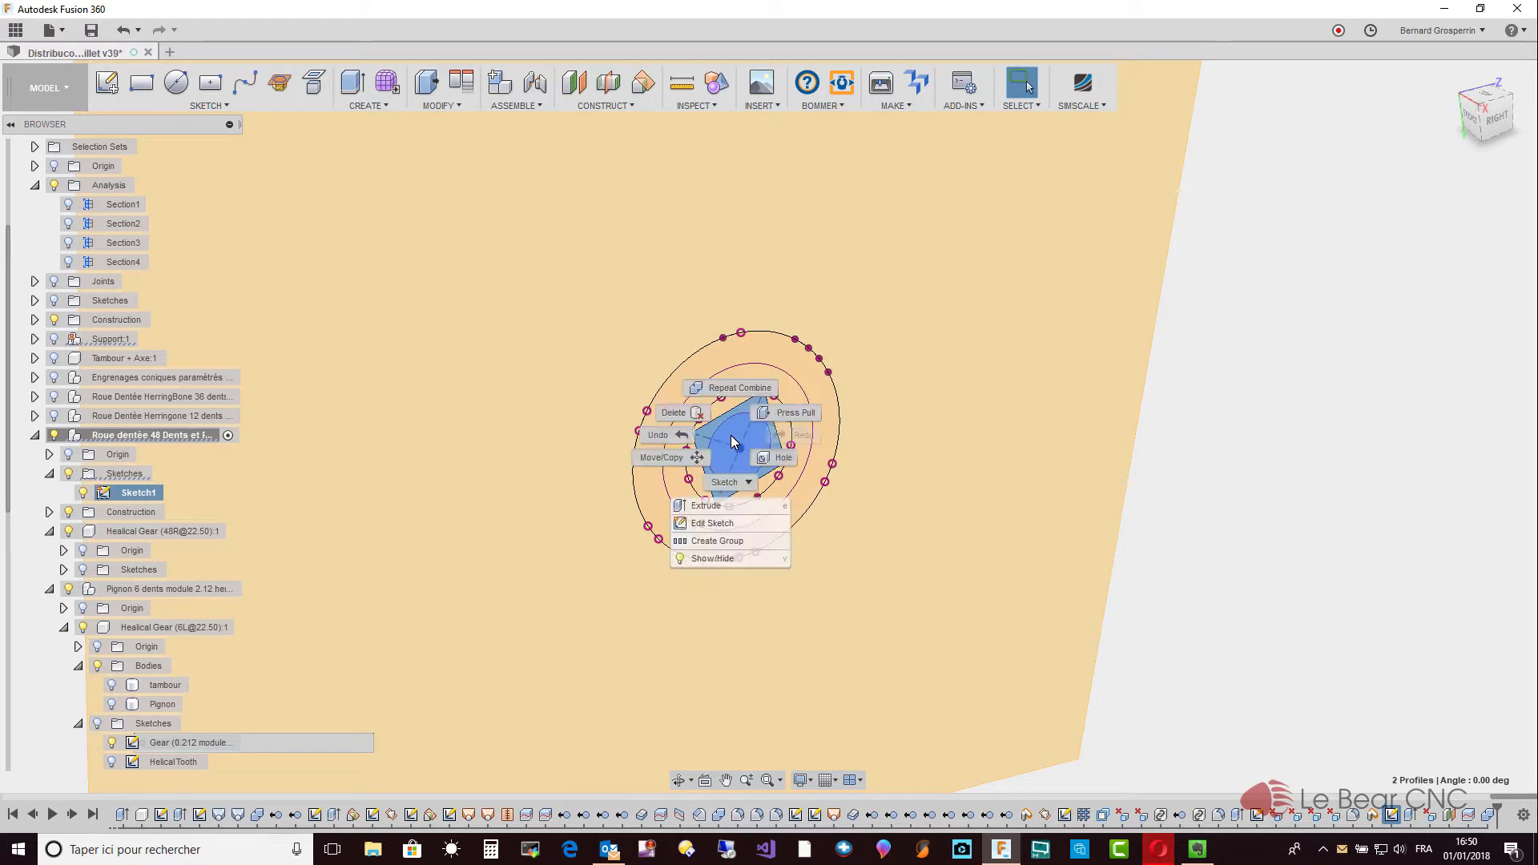
left_click(708, 507)
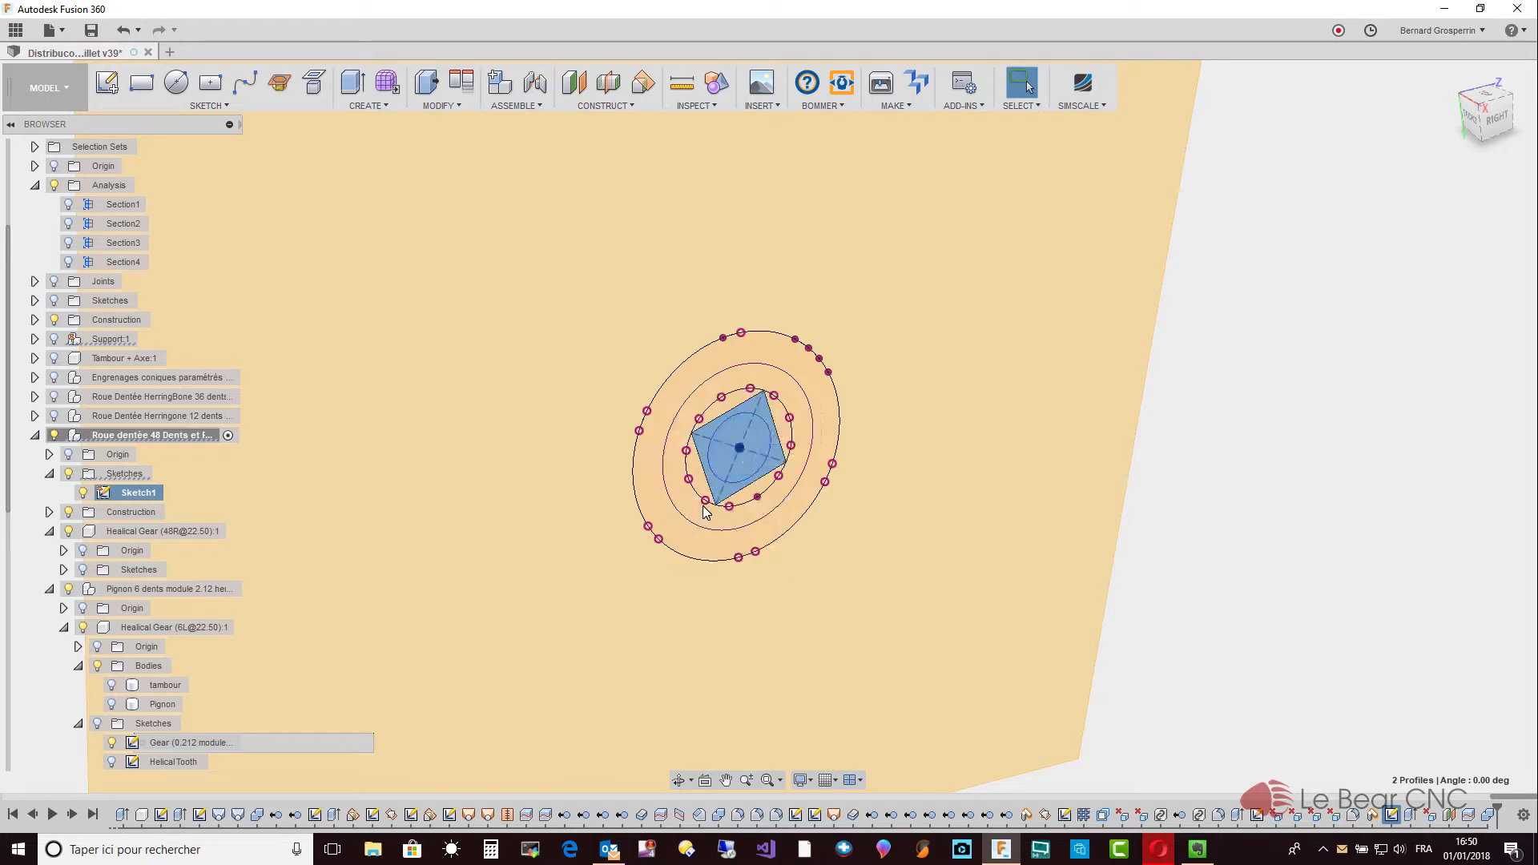
left_click(801, 484)
middle_click_drag(804, 488, 760, 464, "shift")
left_click_drag(757, 463, 639, 436)
middle_click_drag(638, 436, 717, 458, "shift")
middle_click_drag(562, 451, 252, 510, "shift")
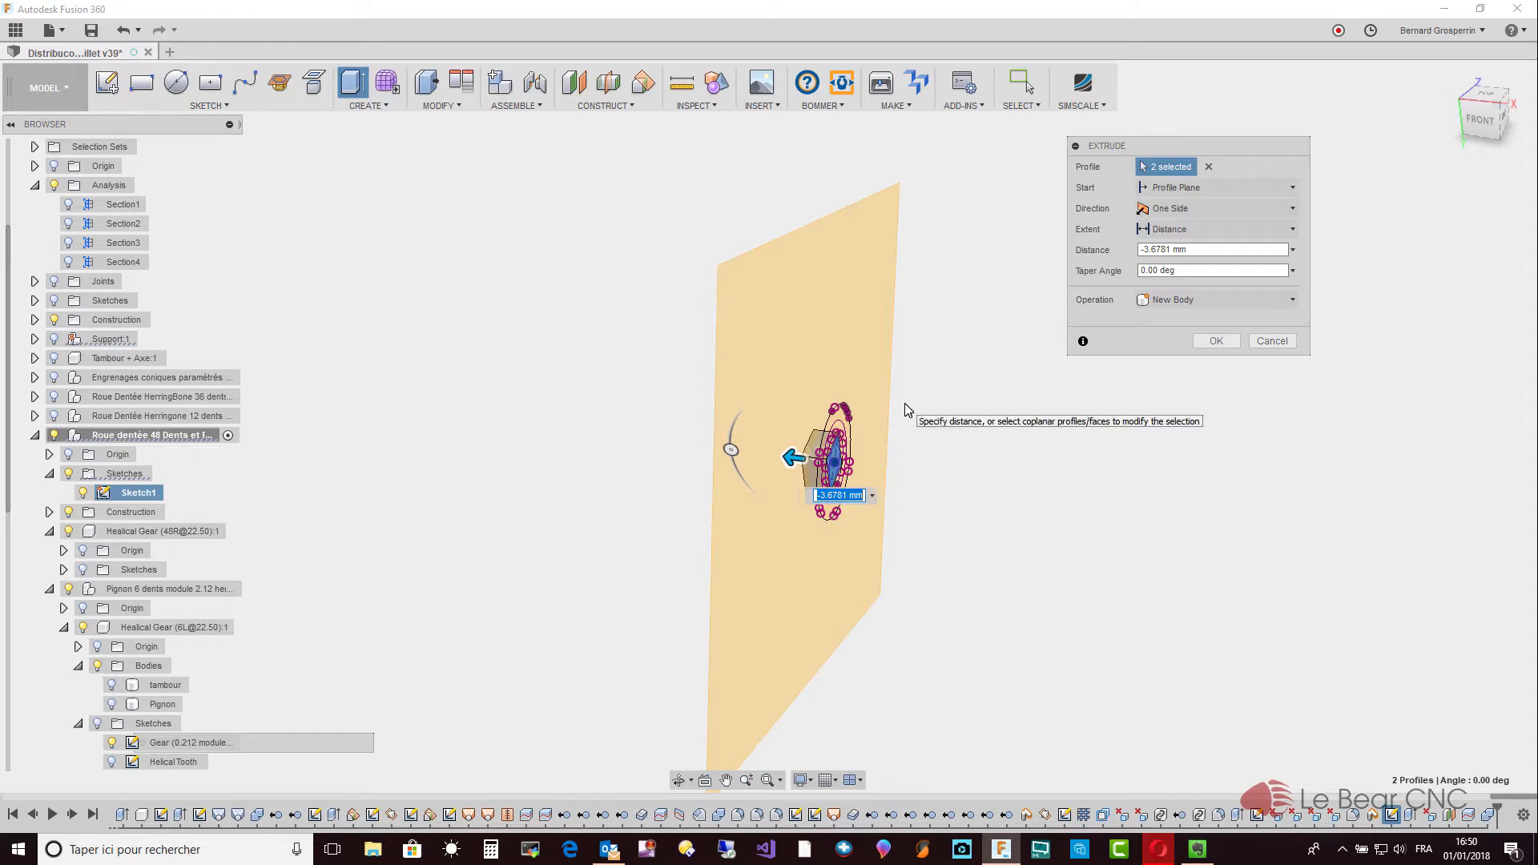
left_click(1294, 301)
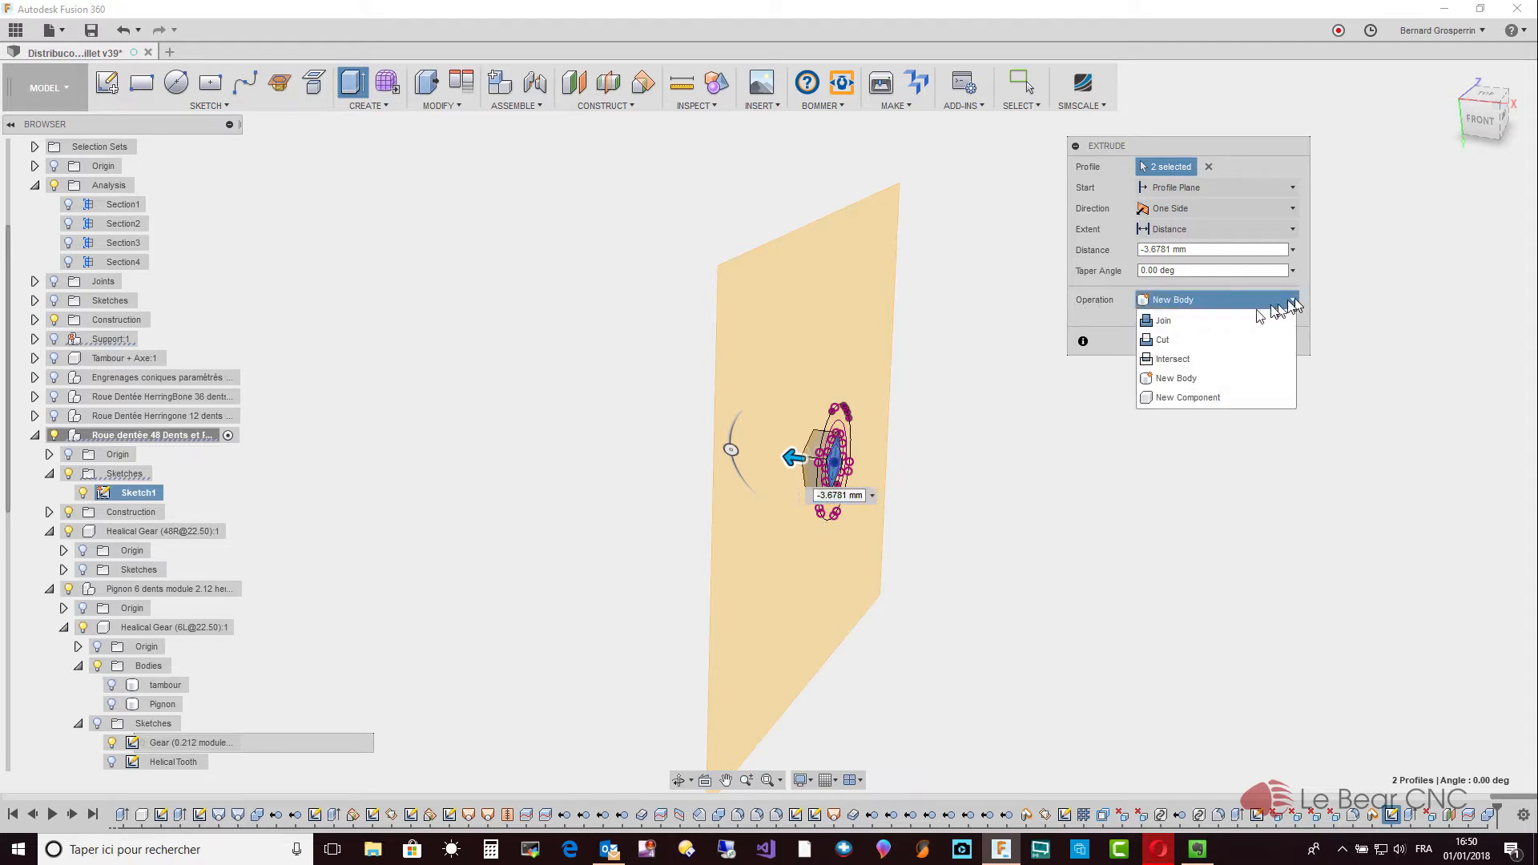
left_click(1189, 319)
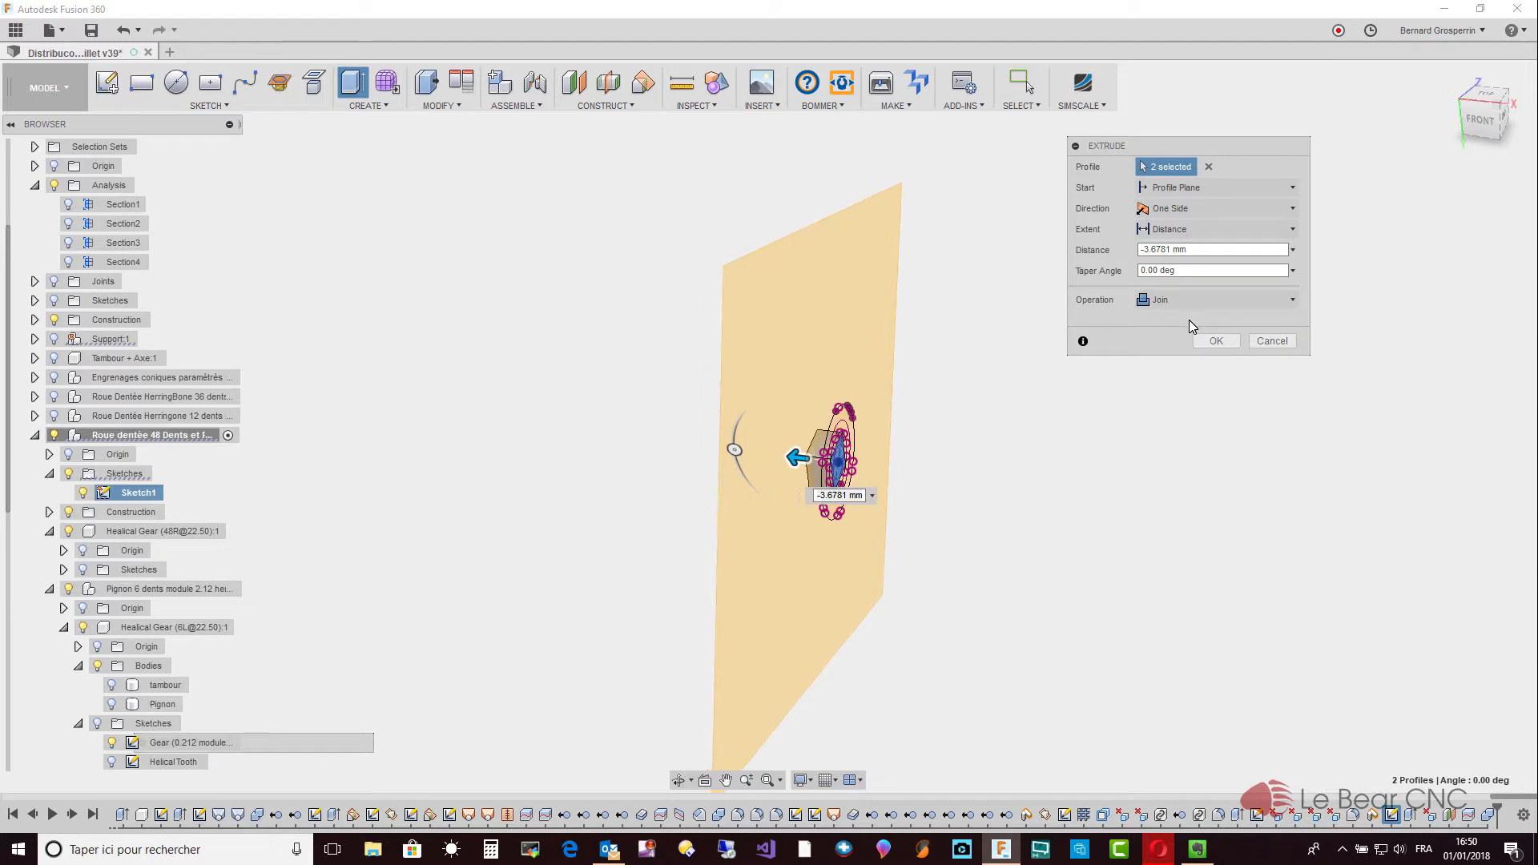
left_click(112, 704)
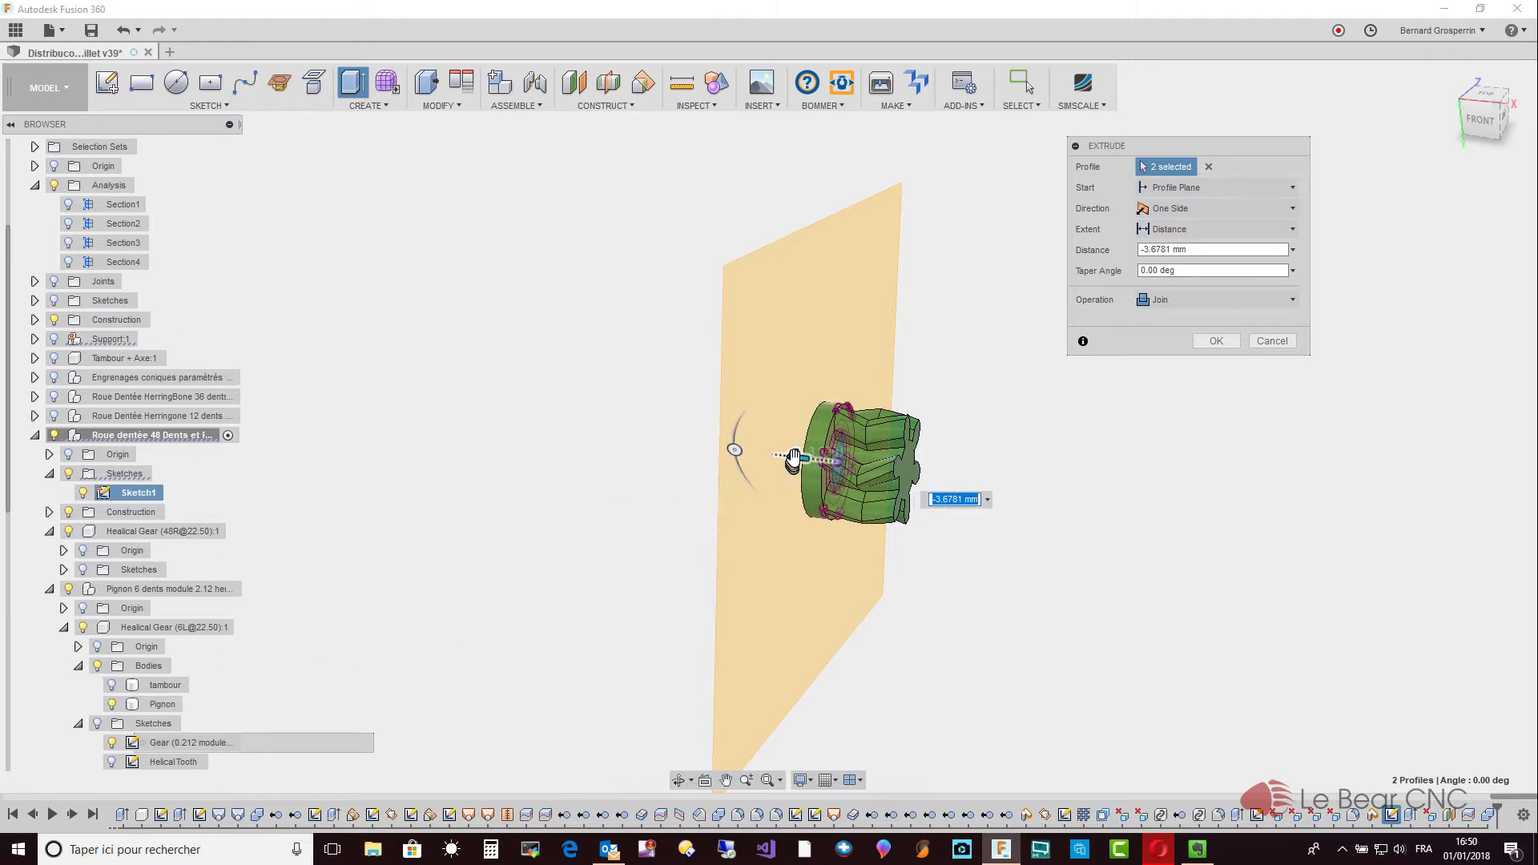
left_click_drag(793, 461, 730, 448)
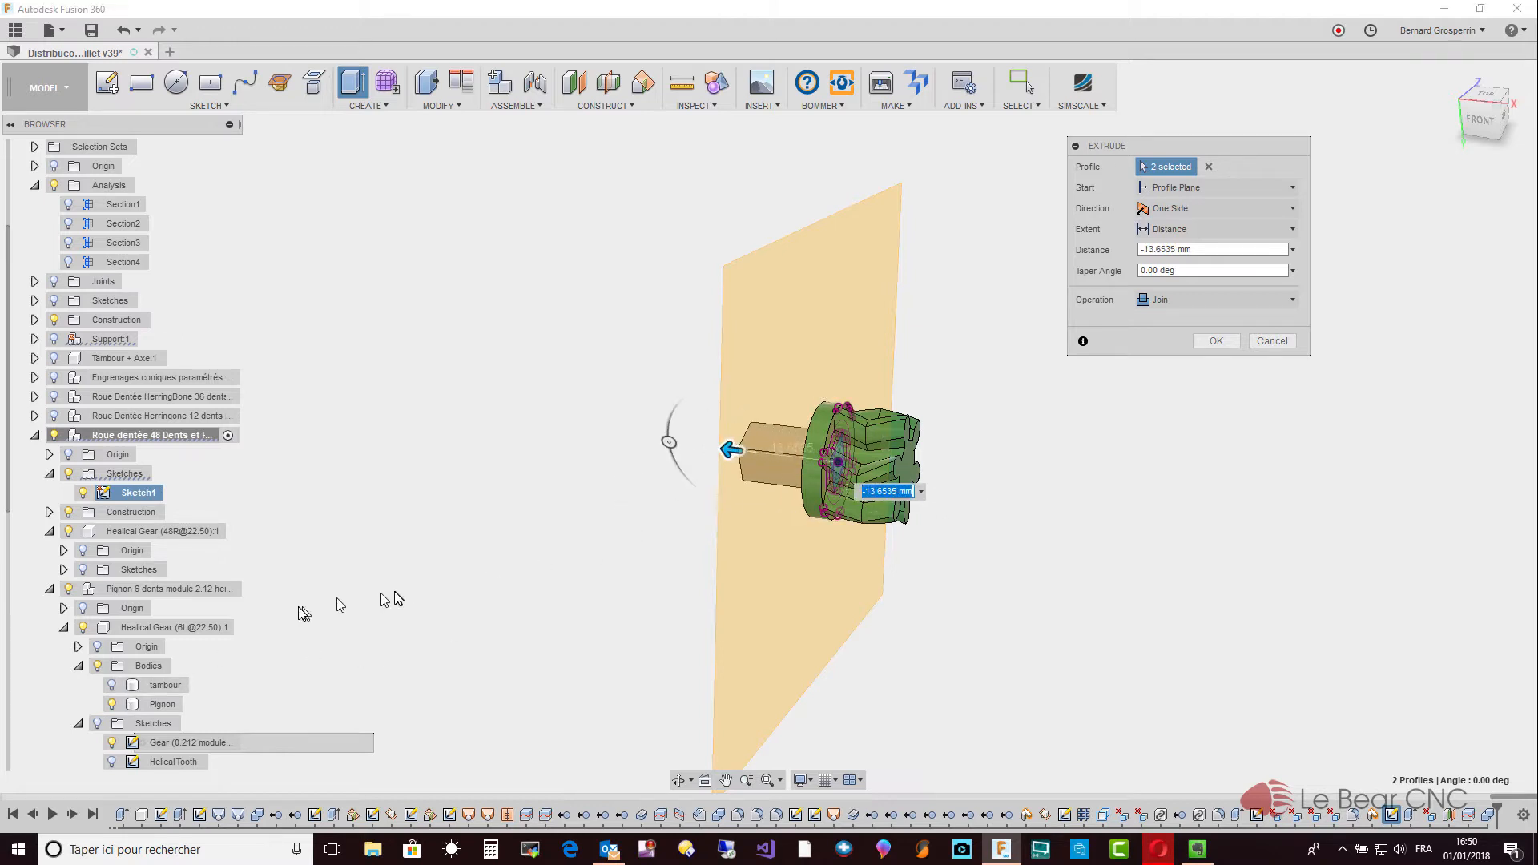
left_click(111, 686)
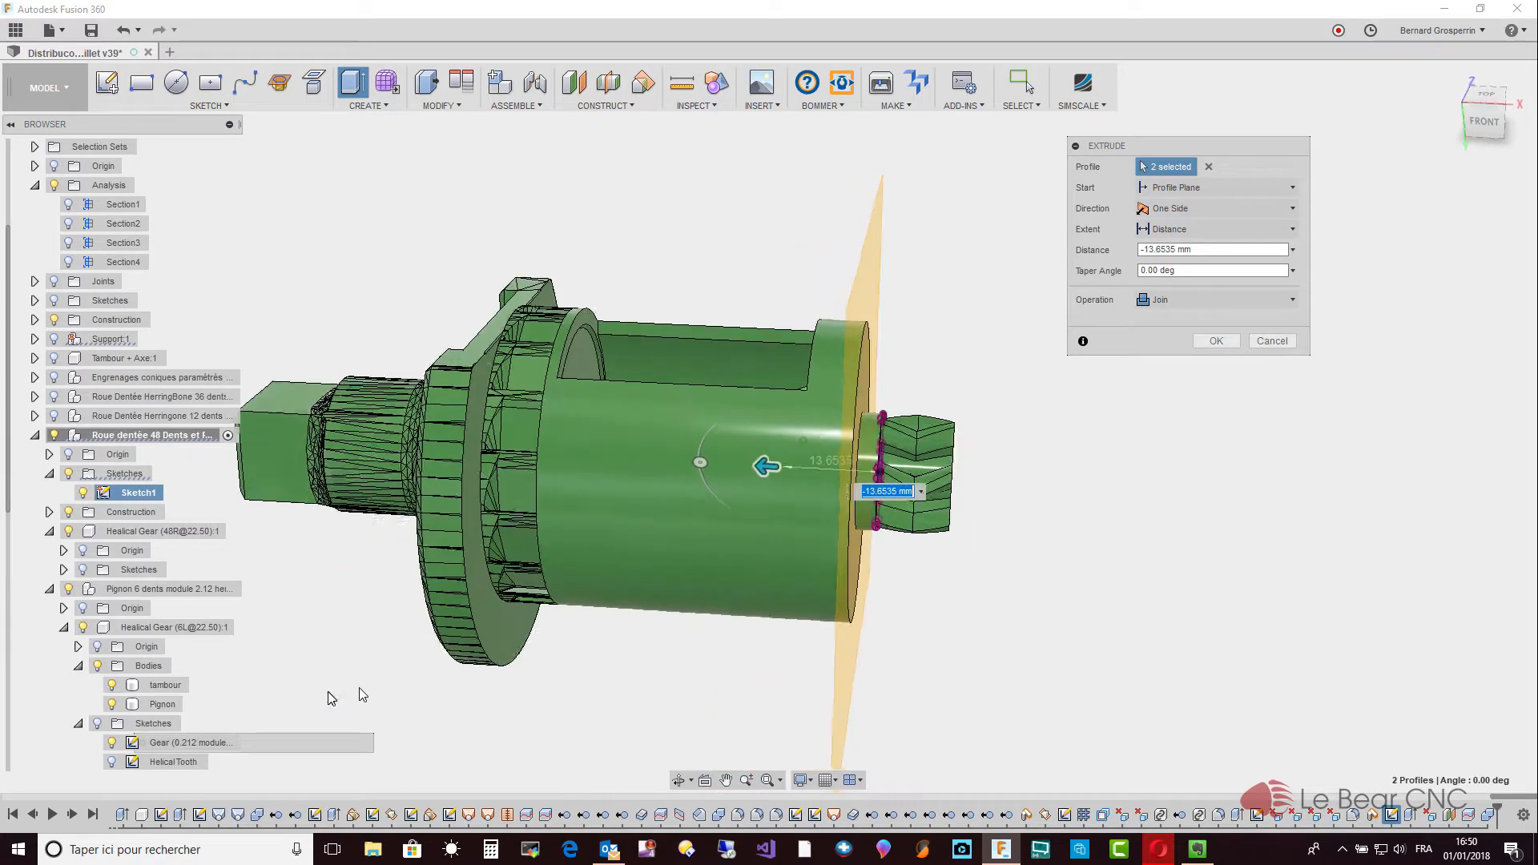
middle_click_drag(362, 696, 441, 706, "shift")
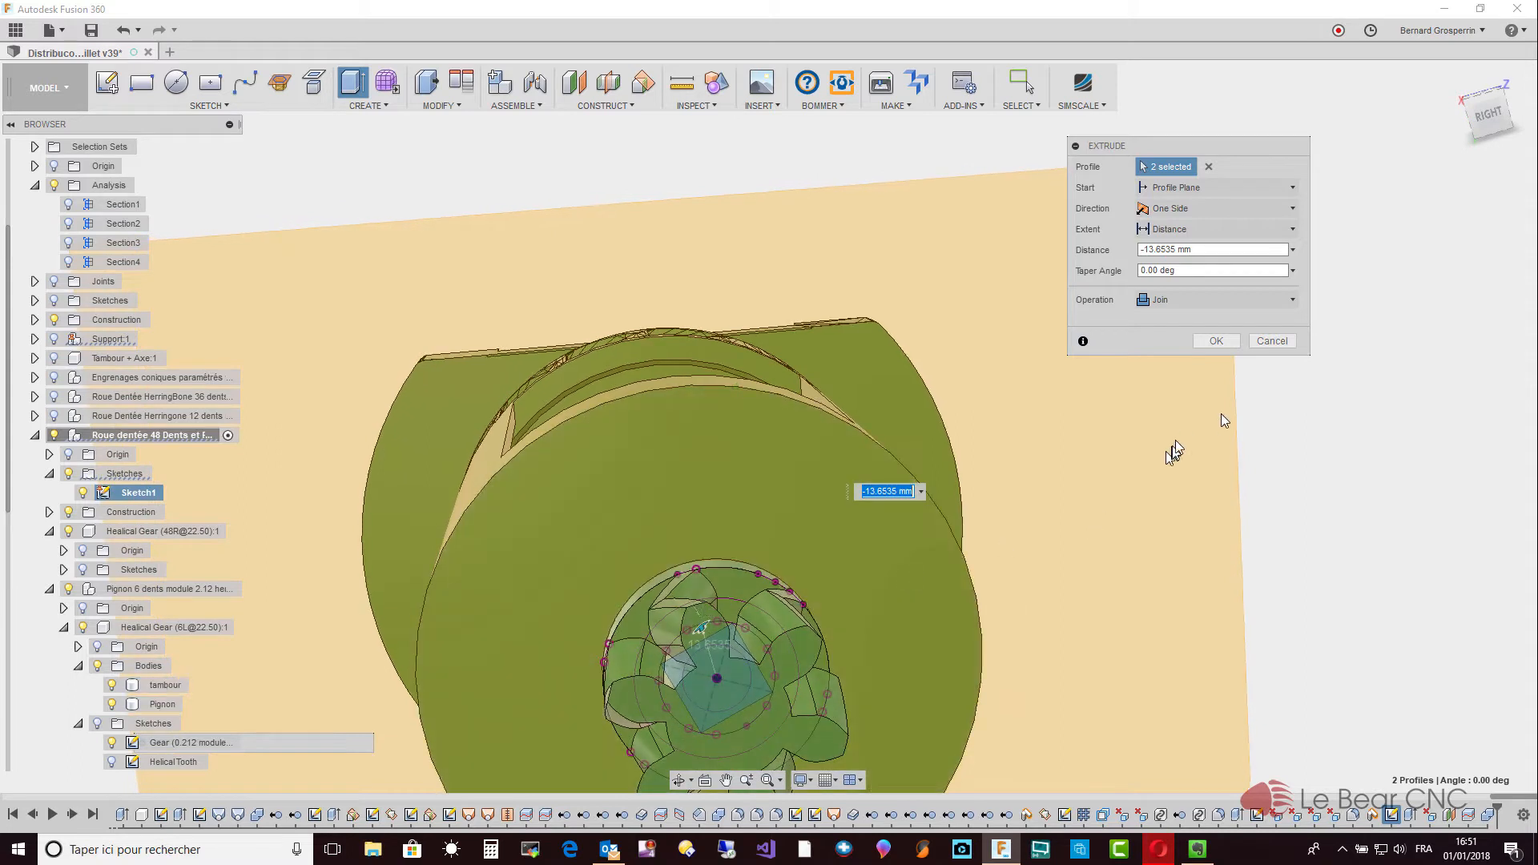
left_click(1280, 343)
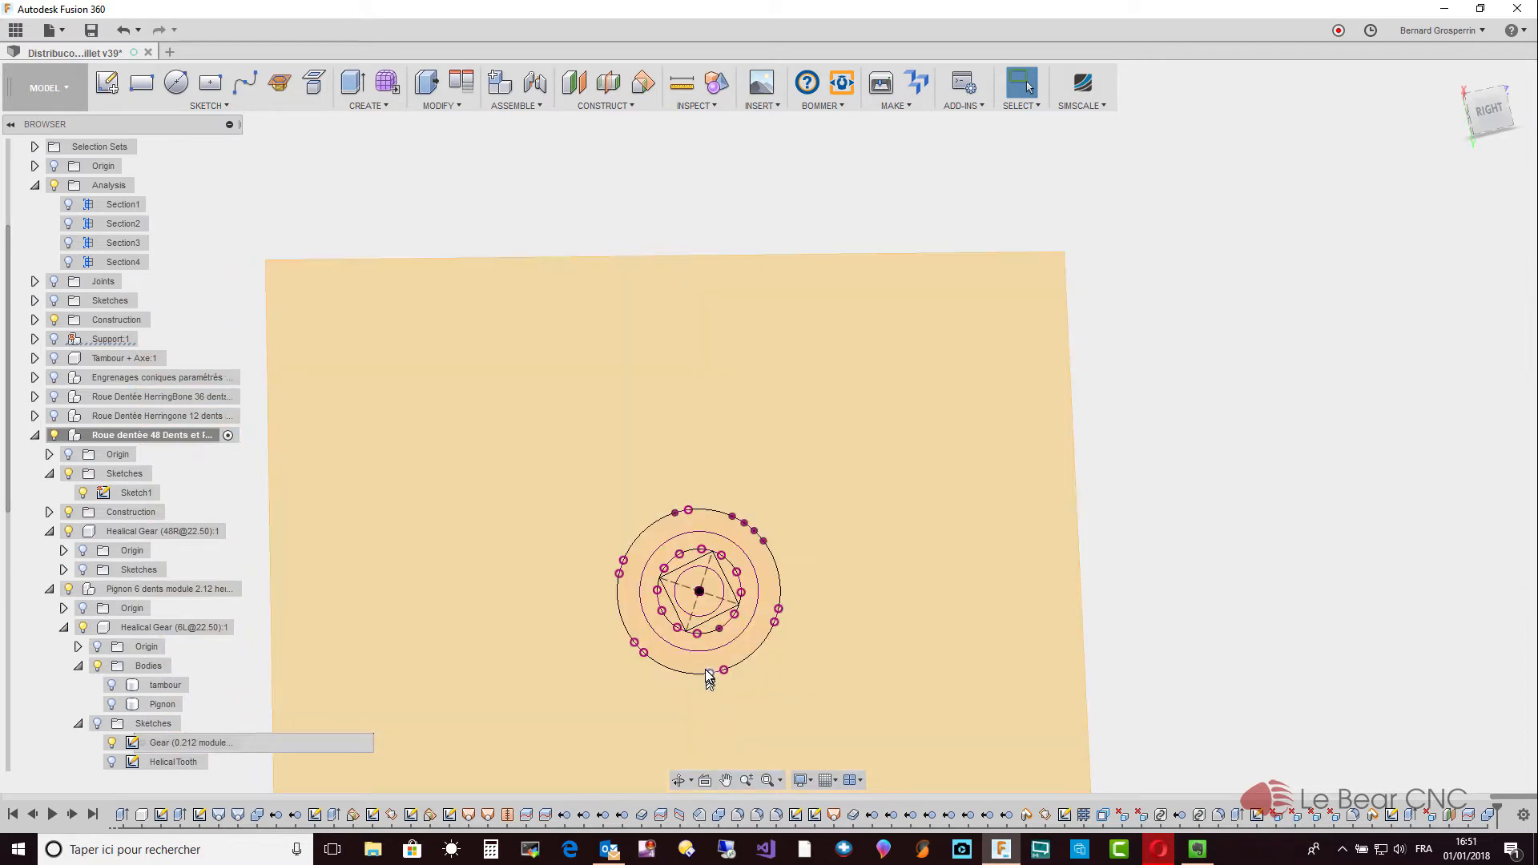
Edit Sketch1, show the tambour body and project the straight edge of the drum's opening into the sketch.
right_click(144, 498)
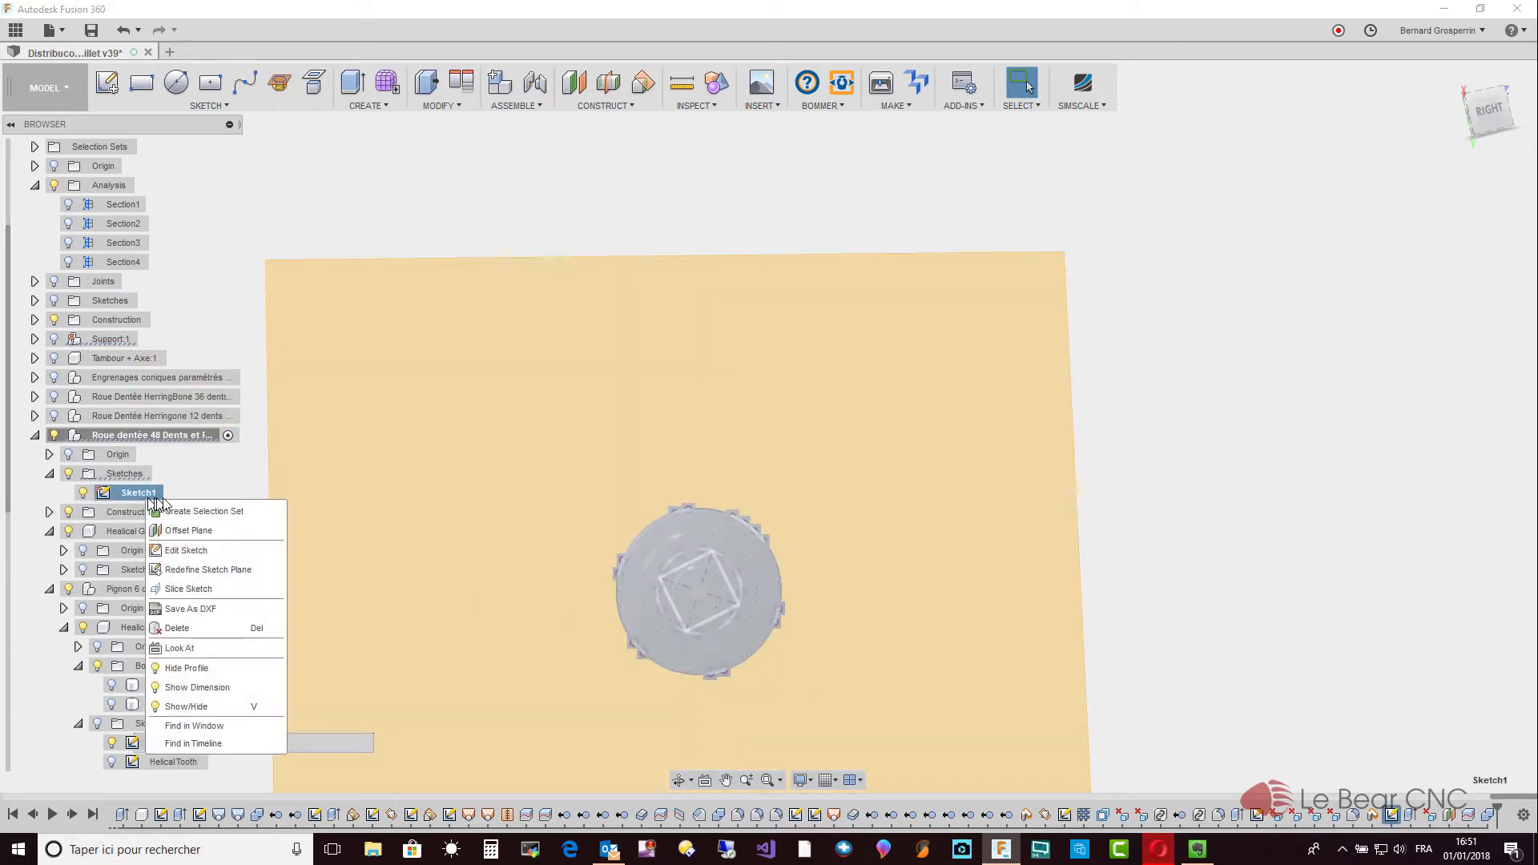
left_click(198, 551)
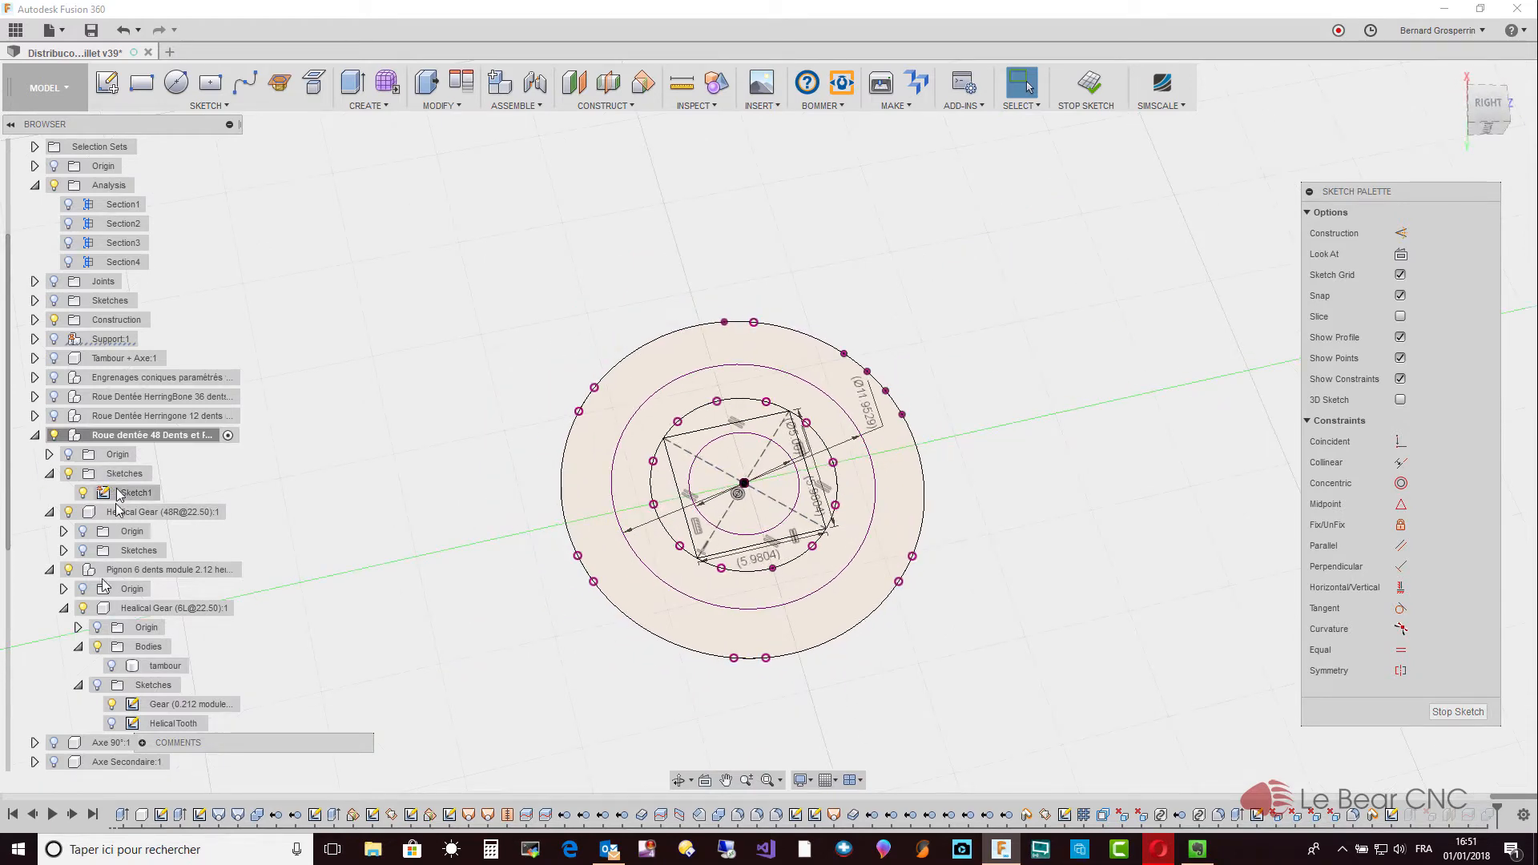
left_click(113, 666)
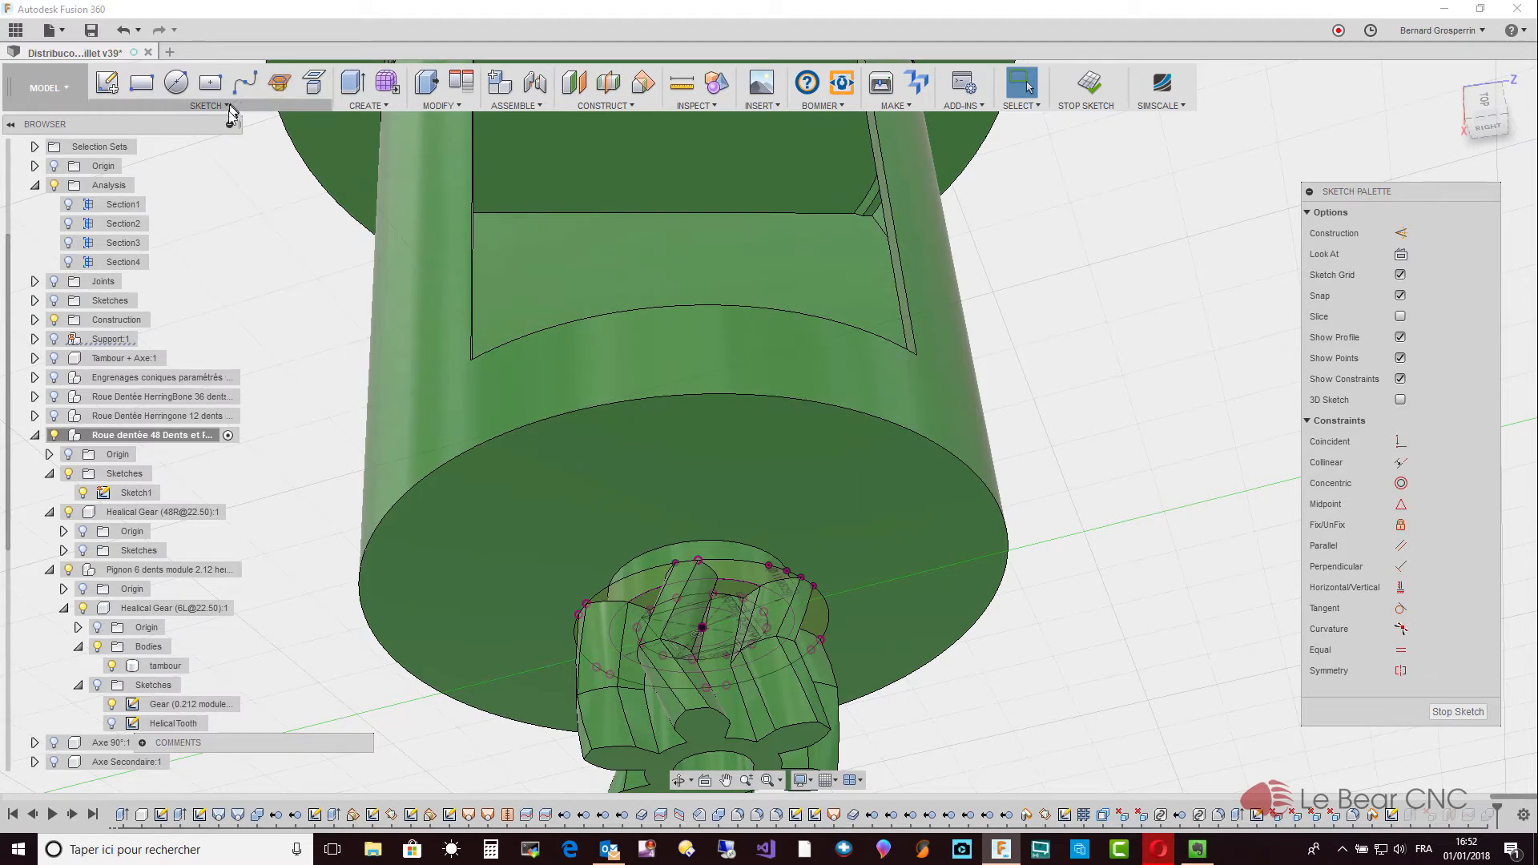
key("p")
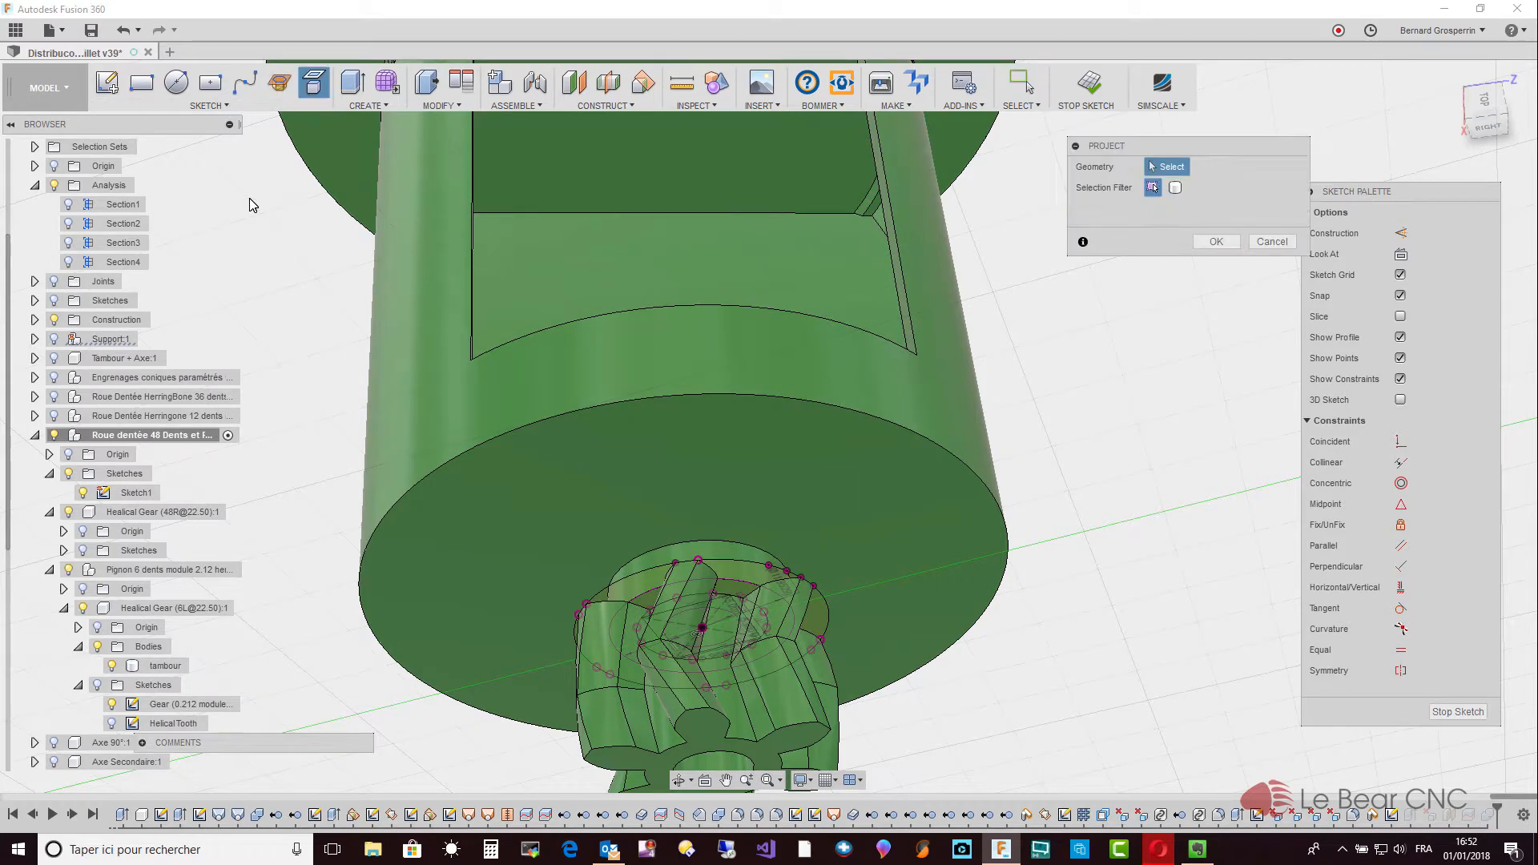
left_click(594, 214)
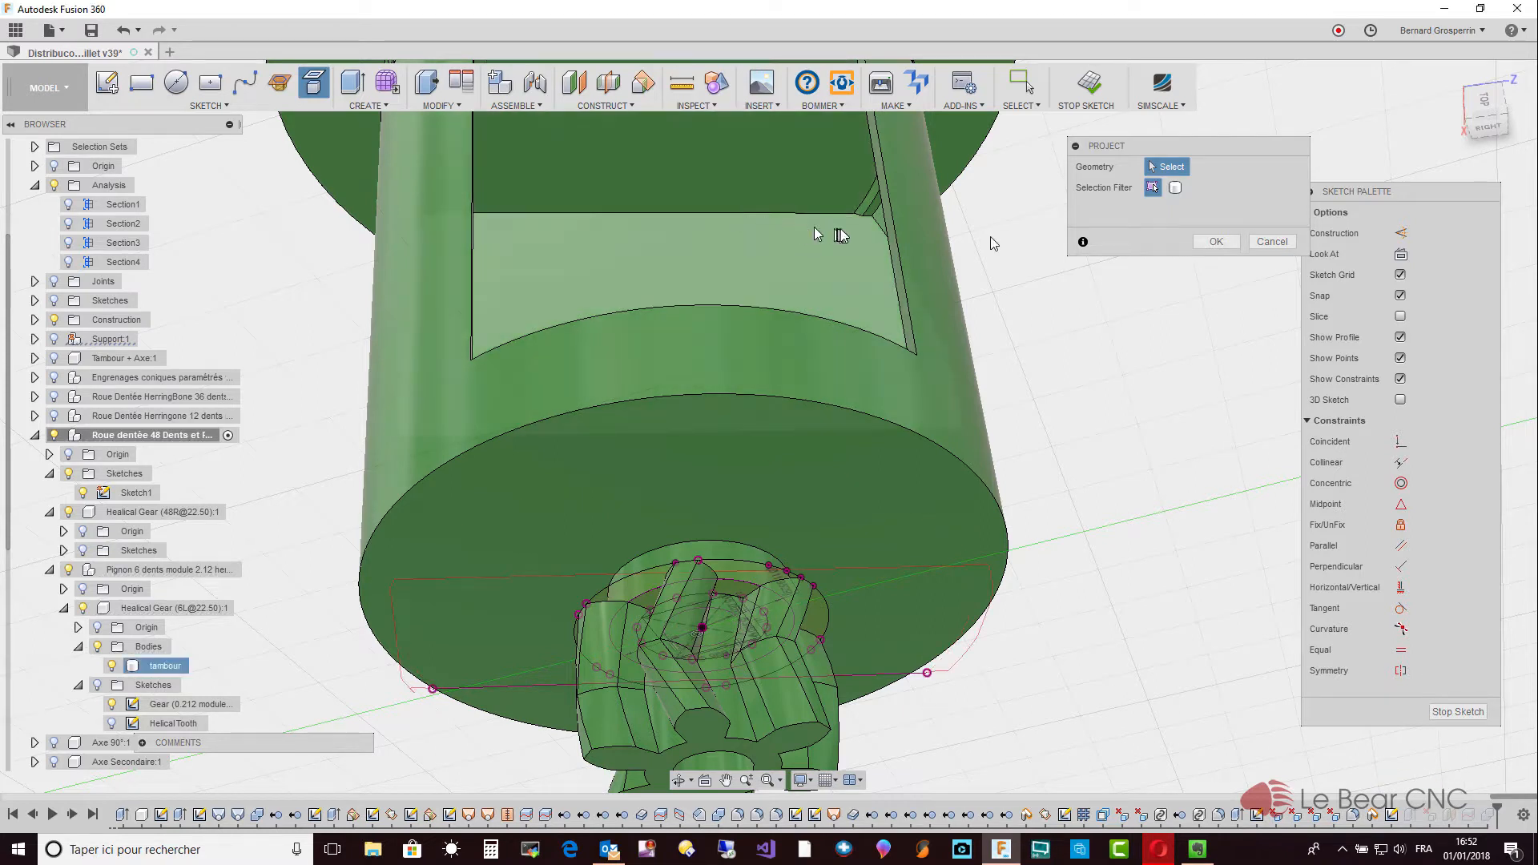
left_click(1212, 243)
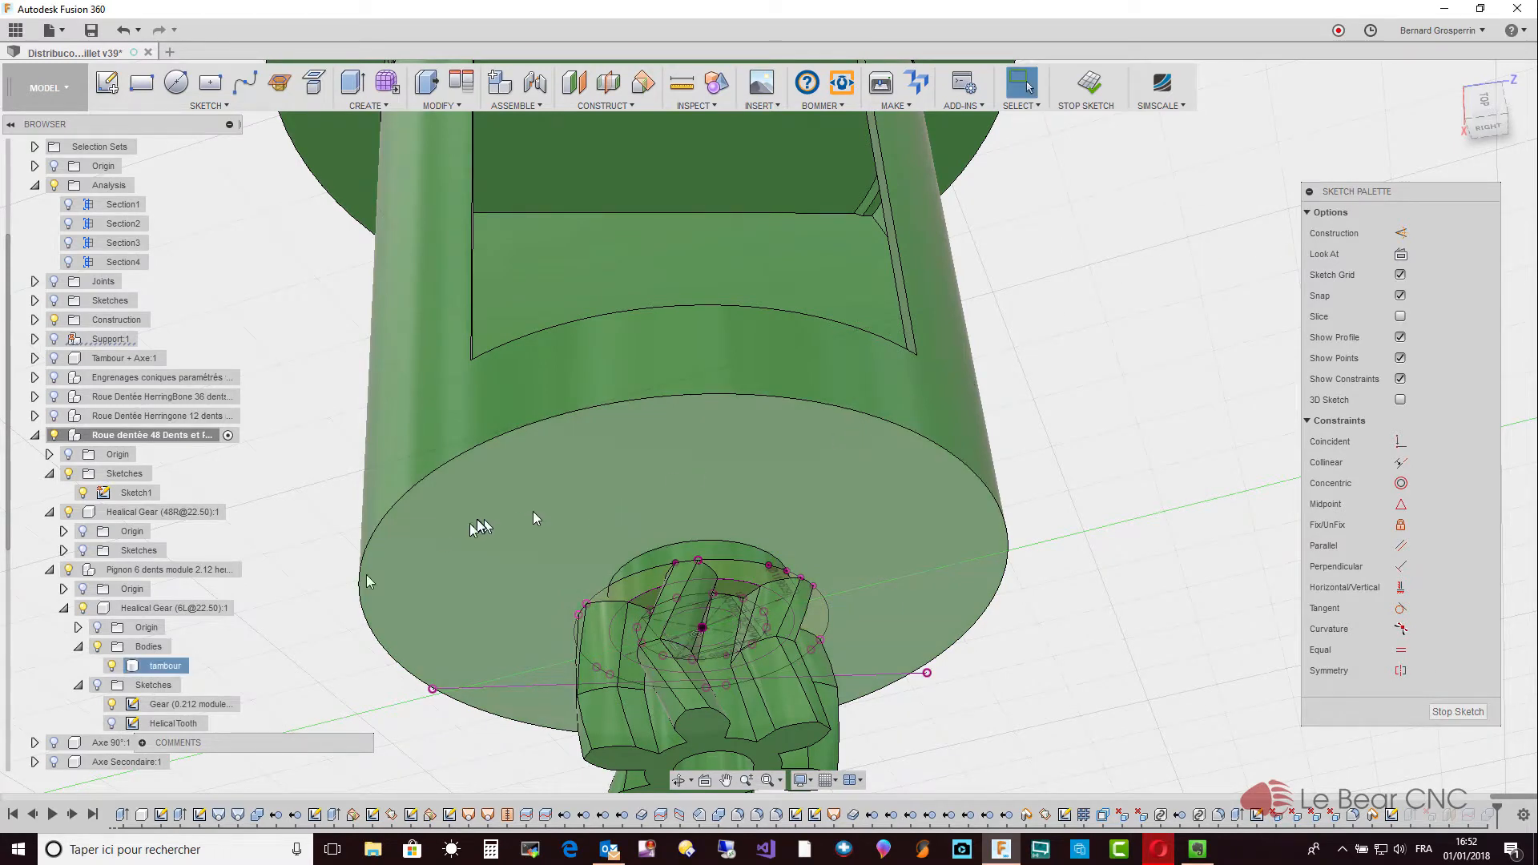
Hide the tambour body so that the square and the projected edge can be reached.
left_click(112, 704)
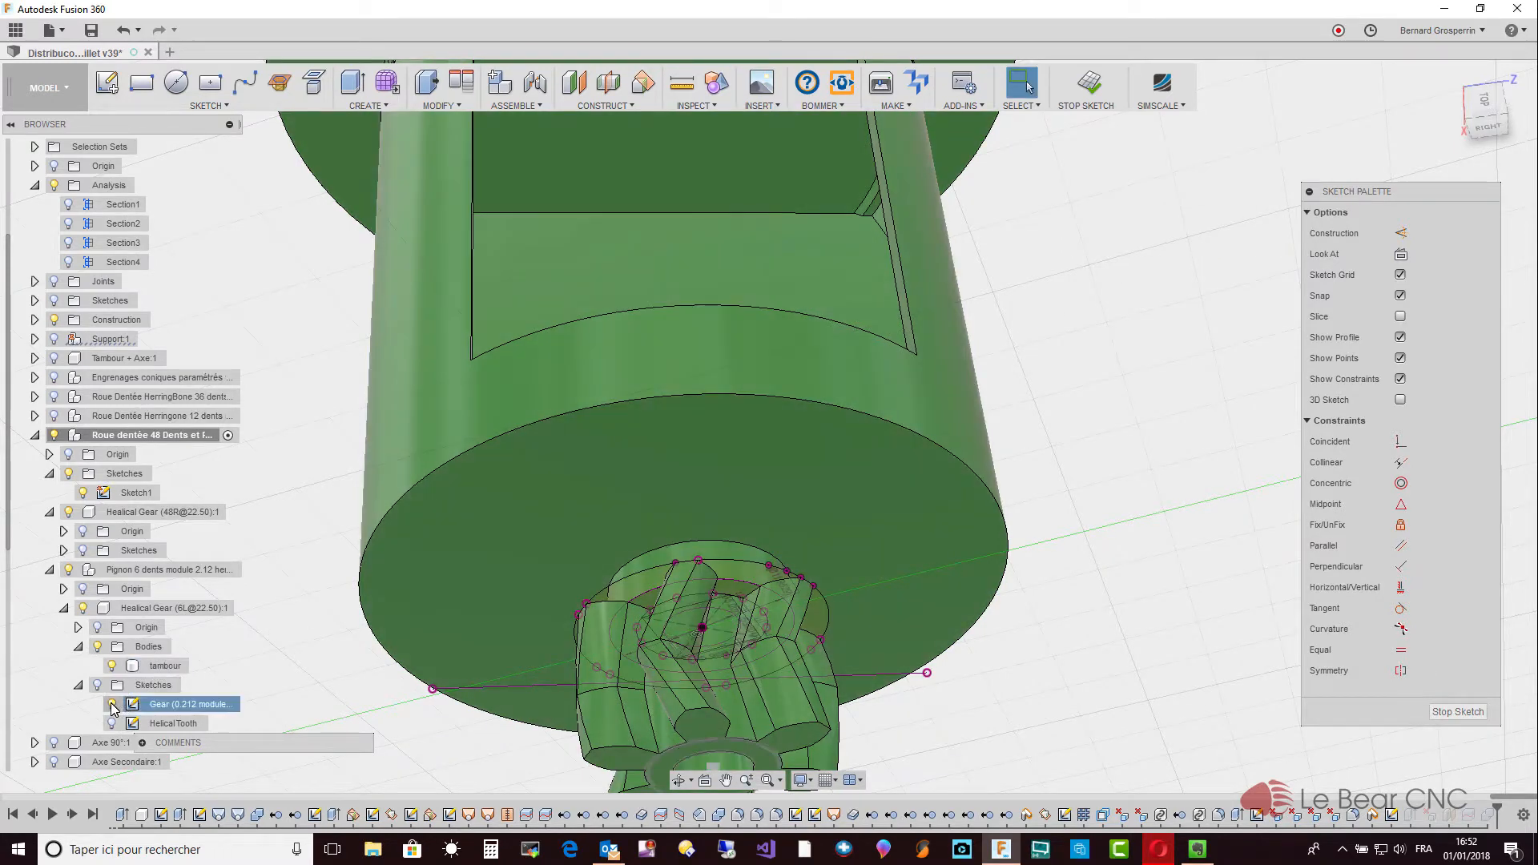
left_click(111, 671)
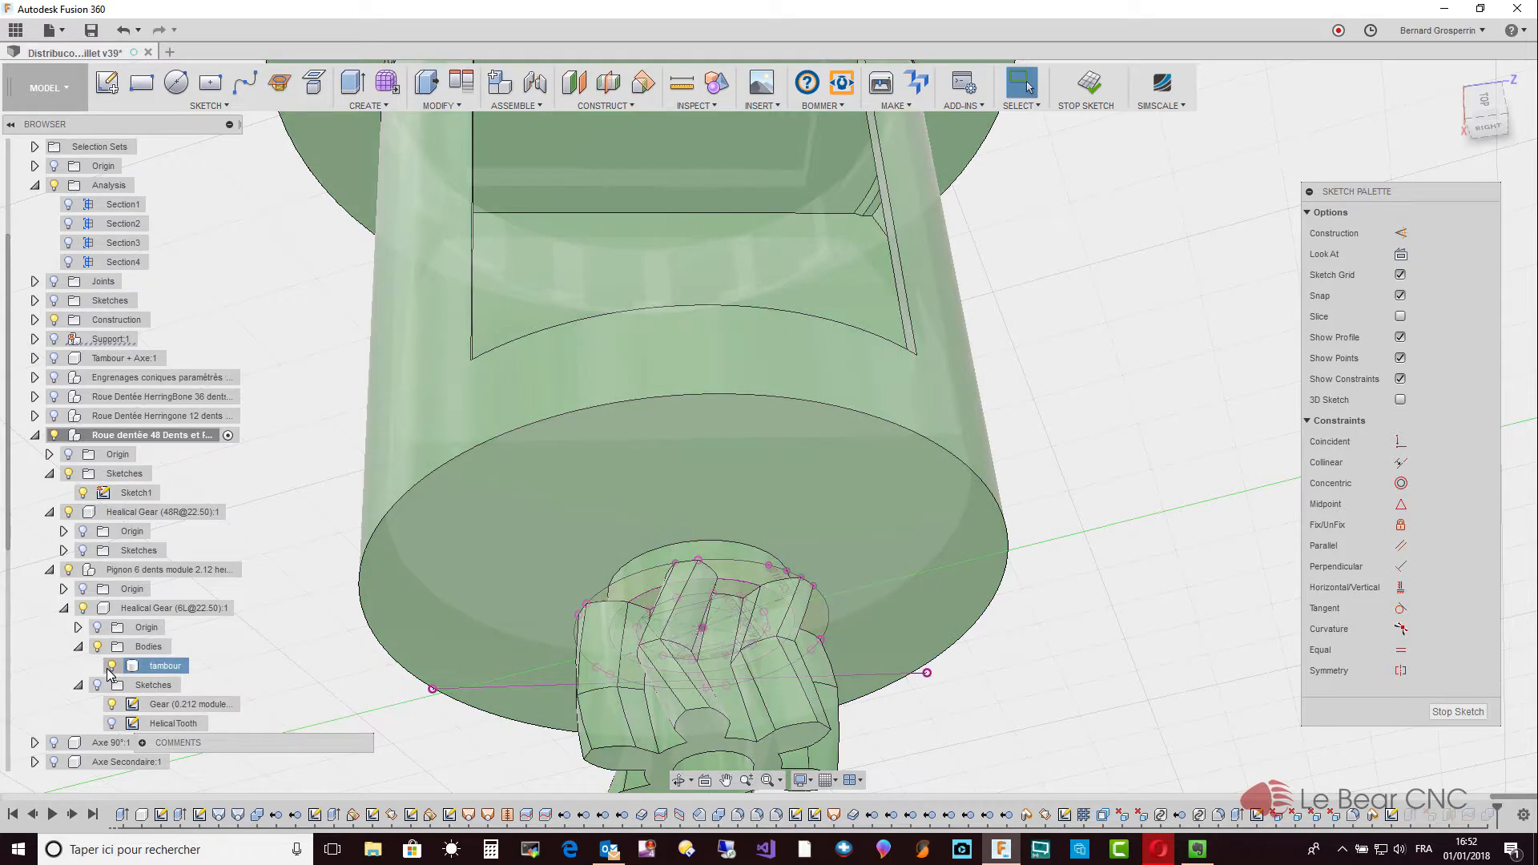
left_click(112, 668)
left_click(111, 707)
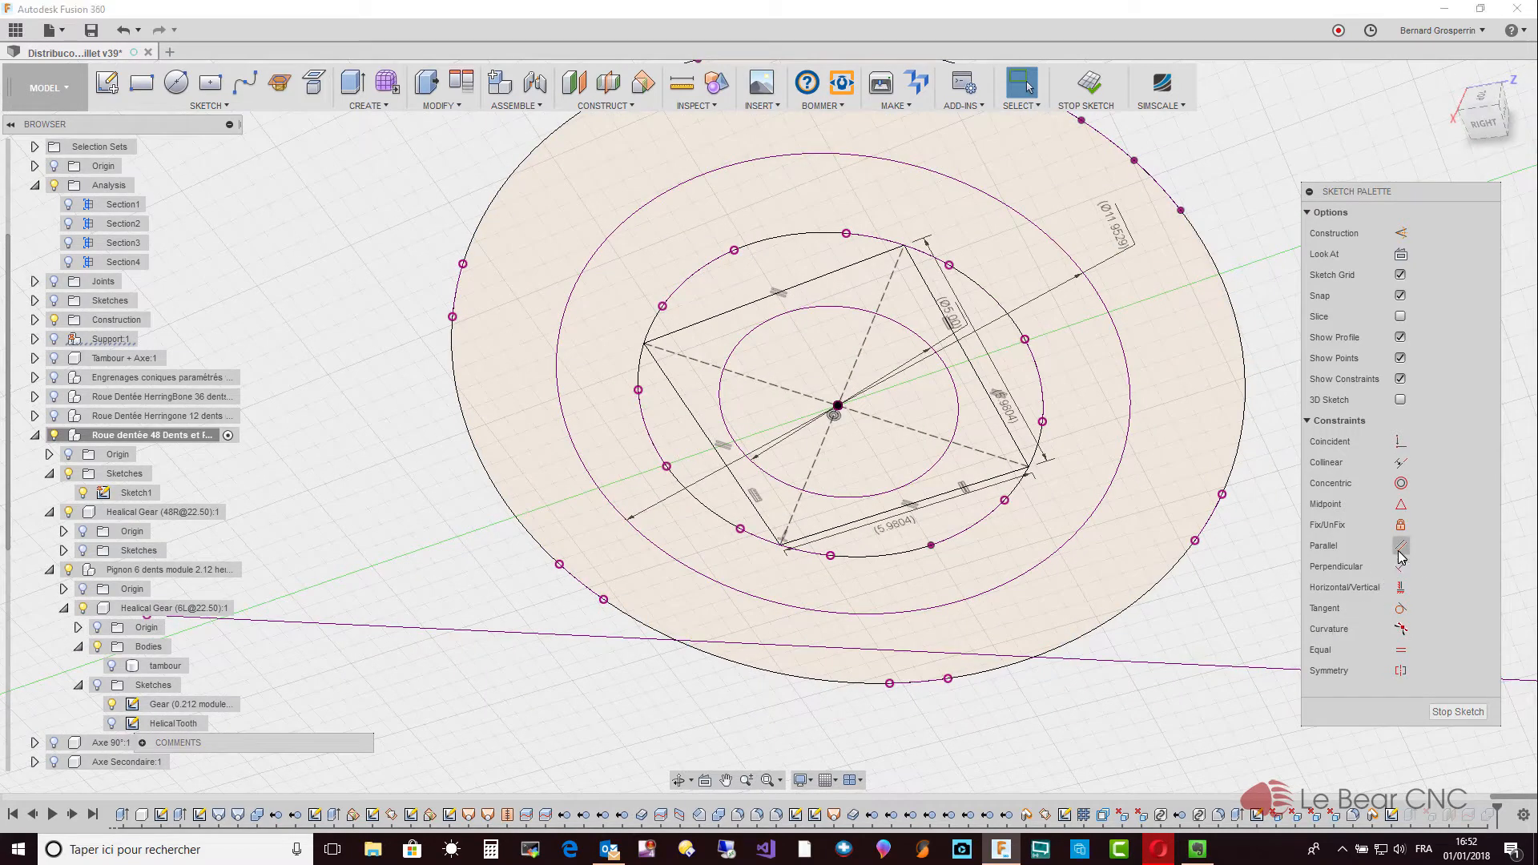
Try to constrain one side of the square parallel to the projected drum edge.
left_click(942, 500)
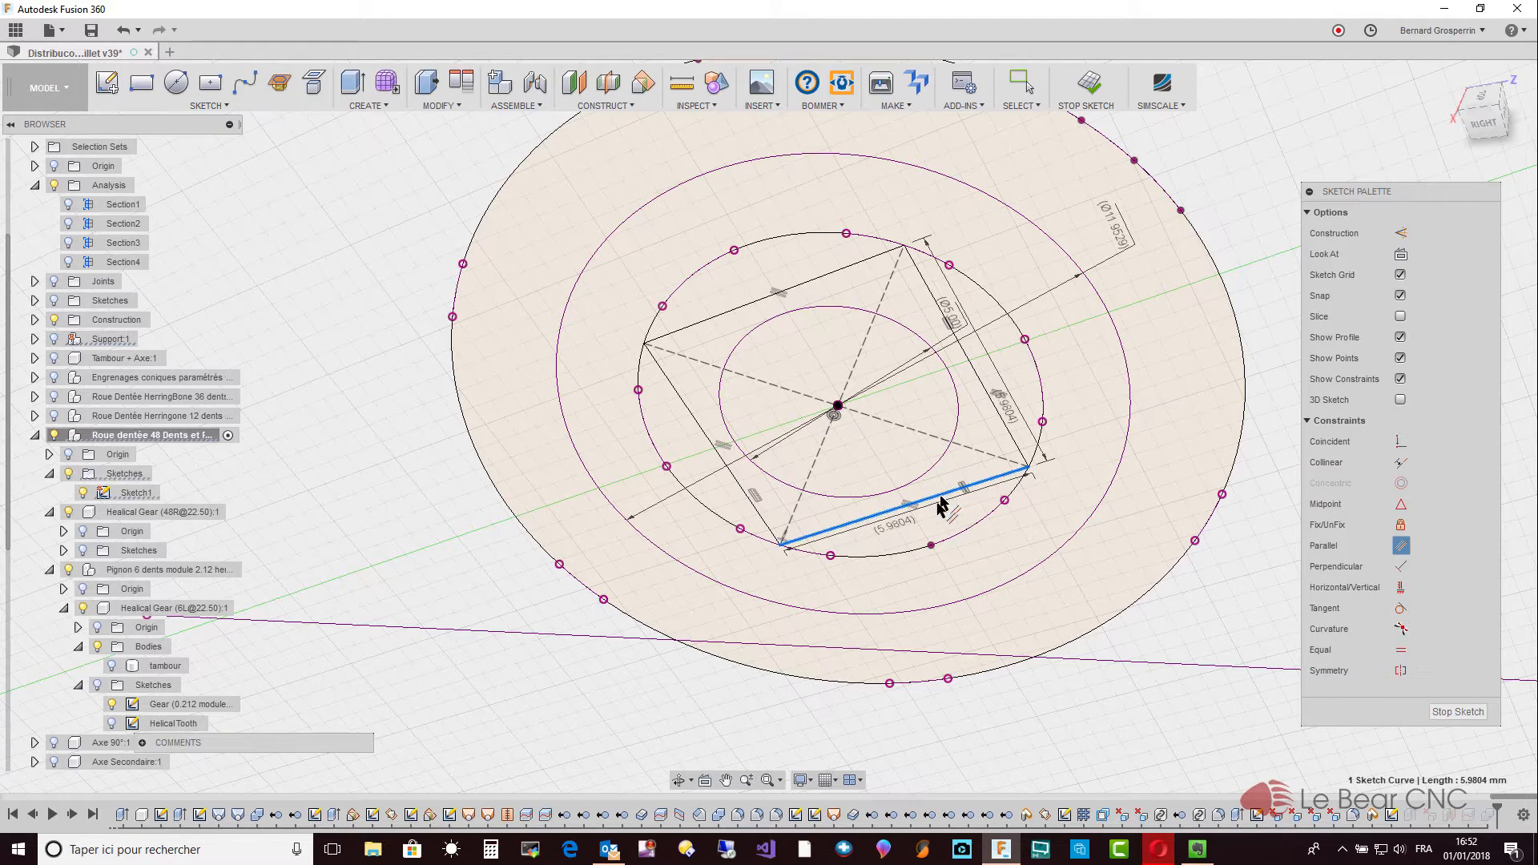
left_click(902, 651)
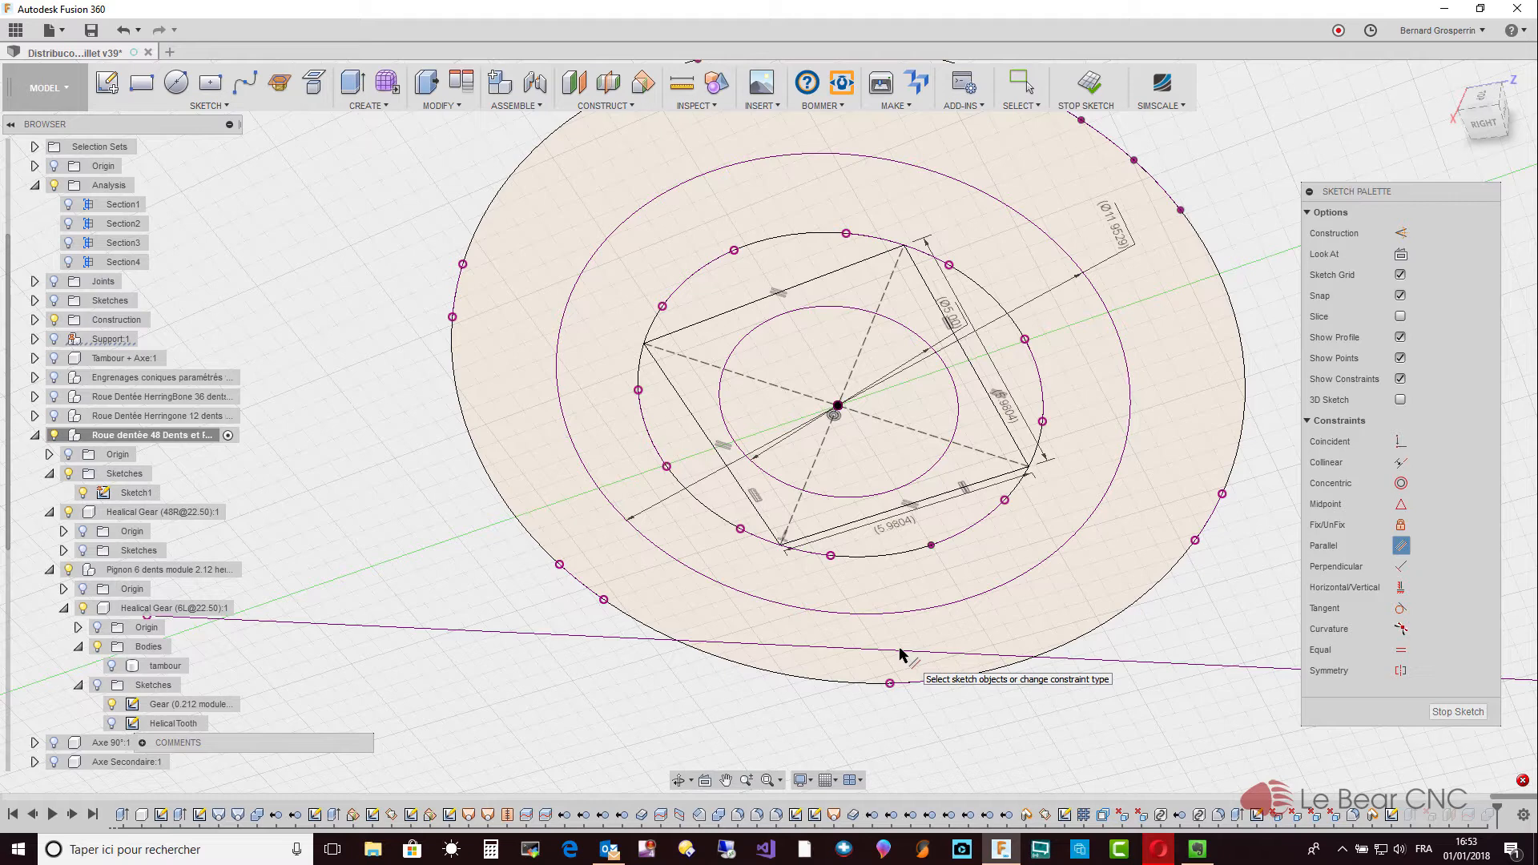
key("Escape")
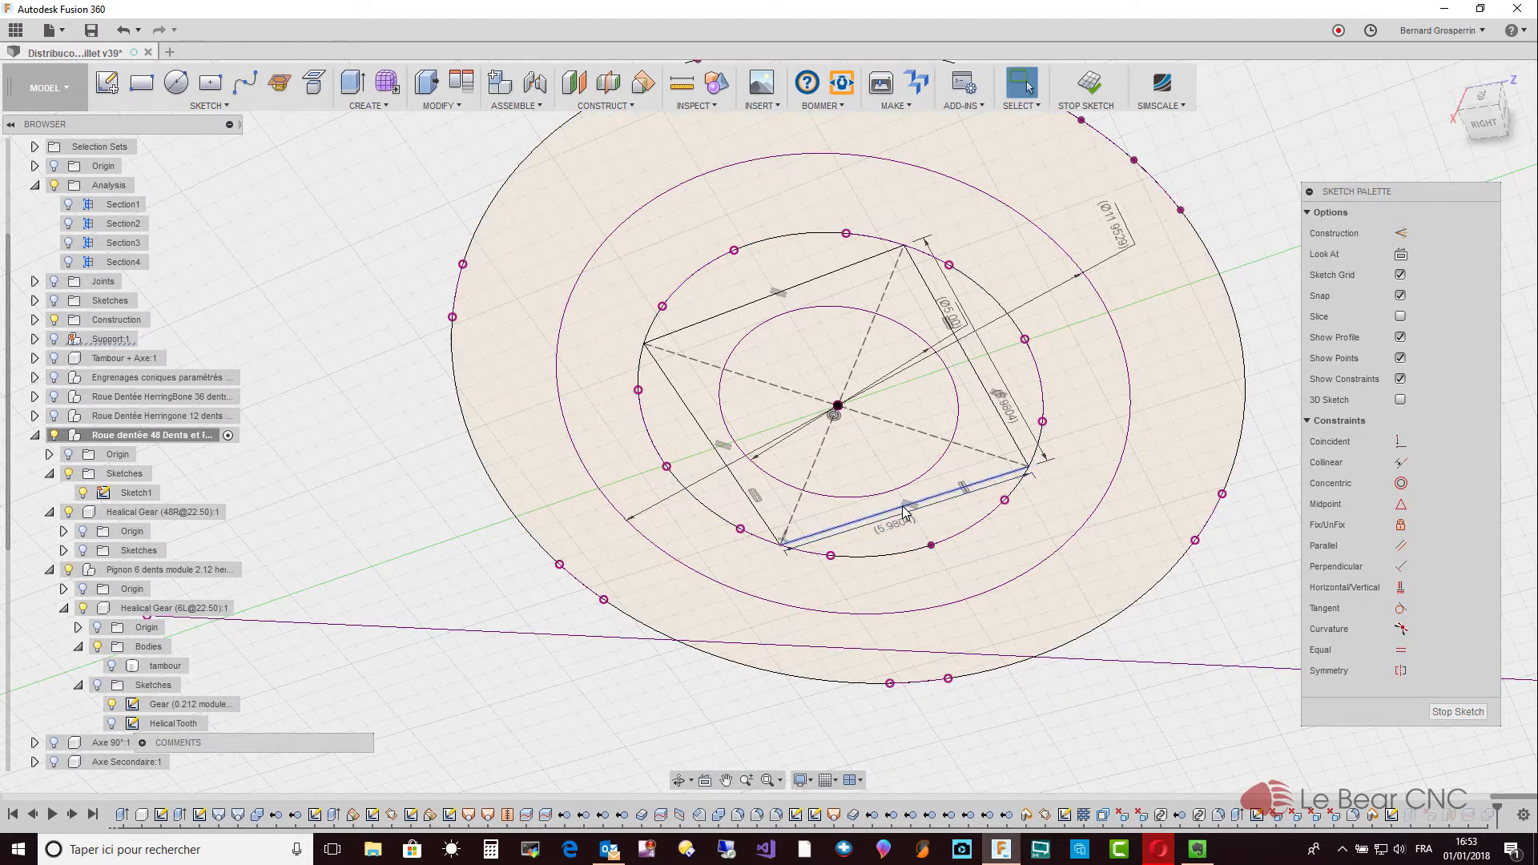
Delete the two driven side-length dimensions from the square.
scroll(797, 414, "up", 3)
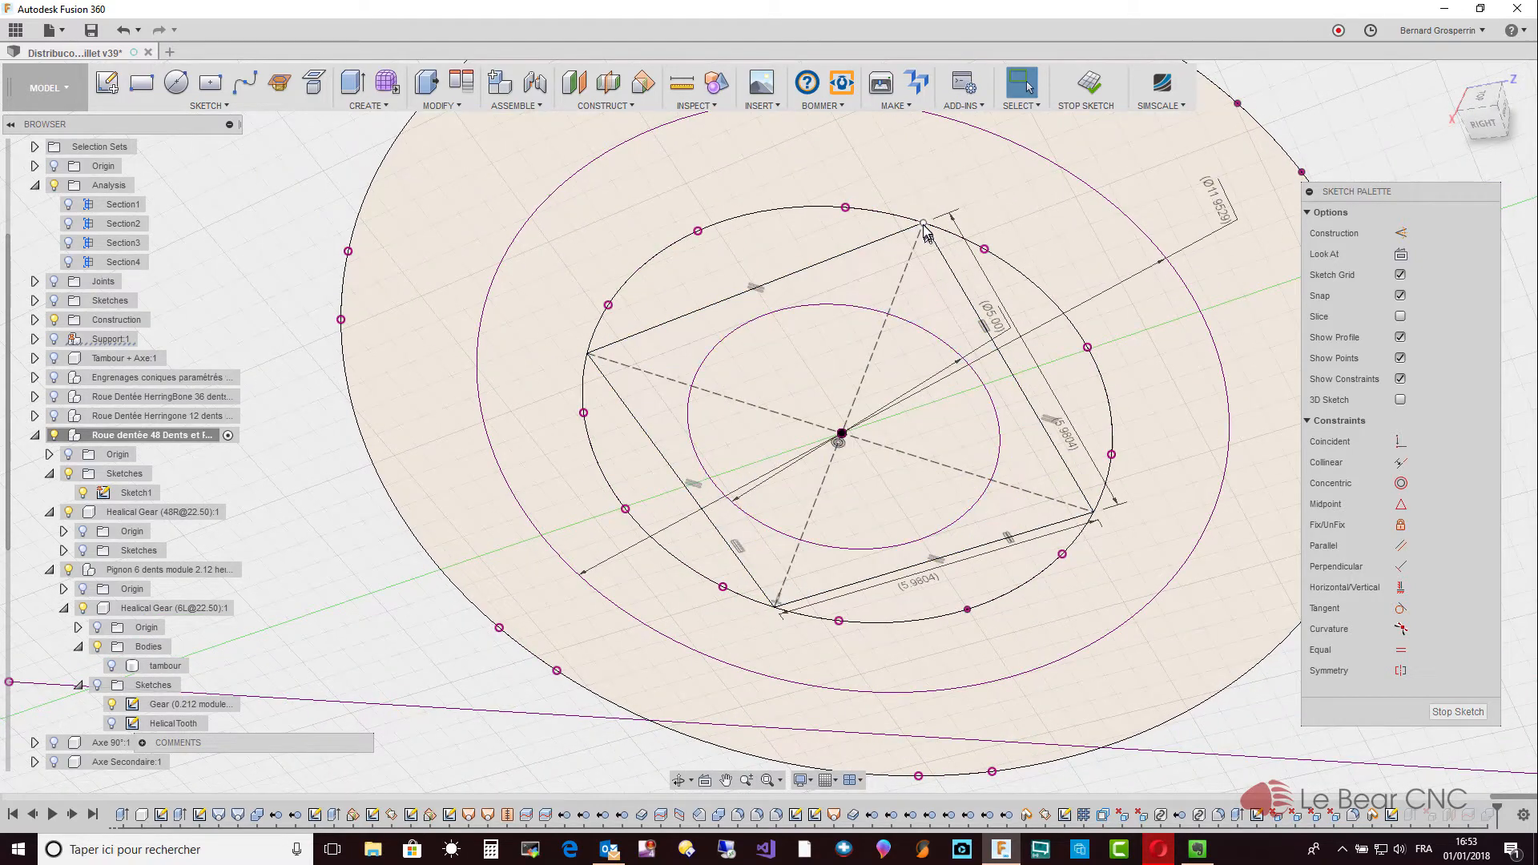
left_click(924, 225)
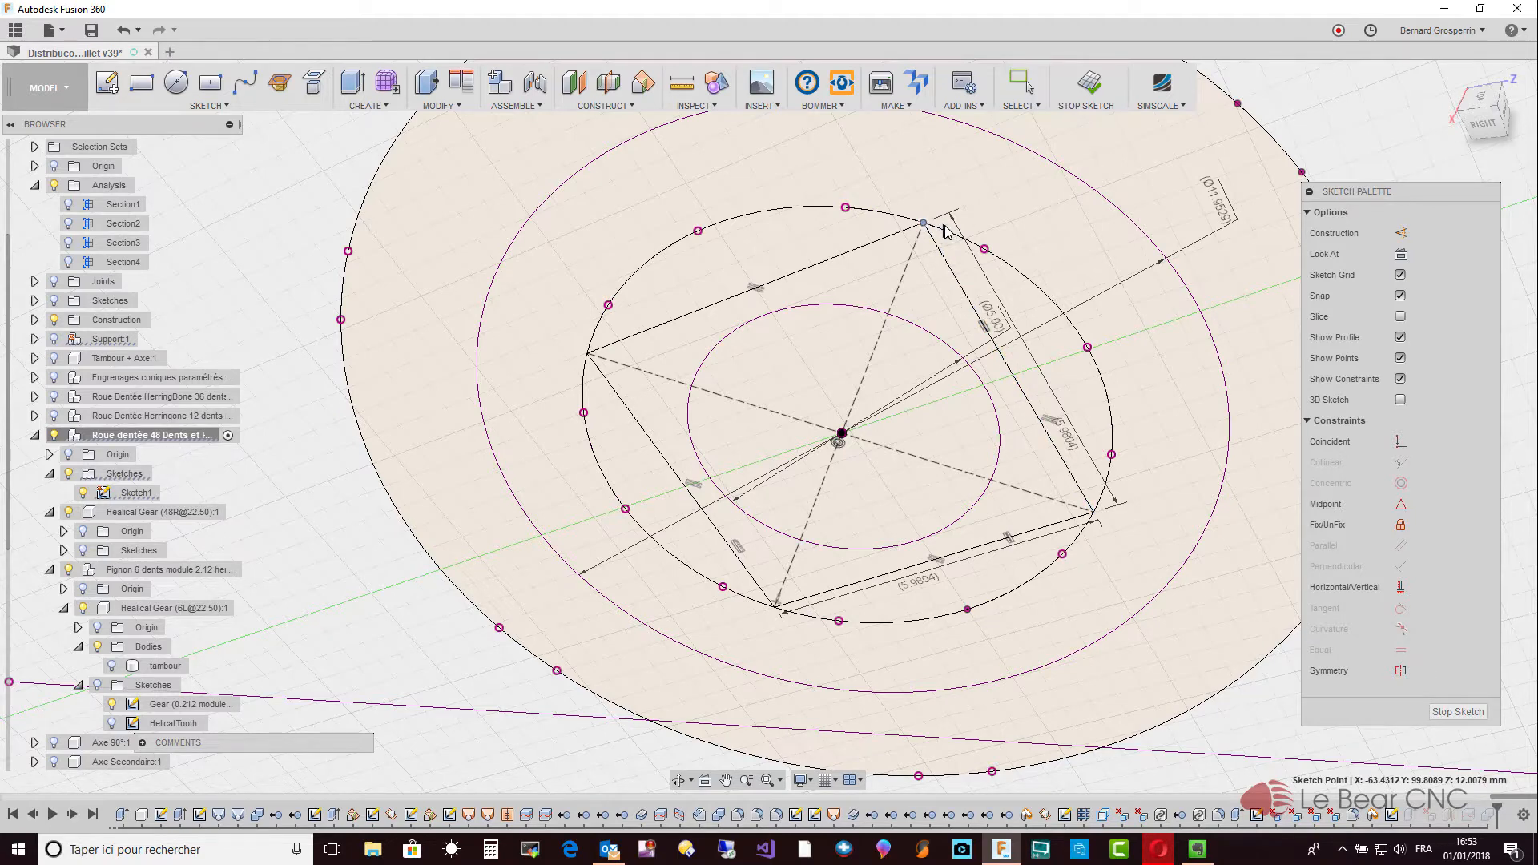
left_click(999, 305)
key("Delete")
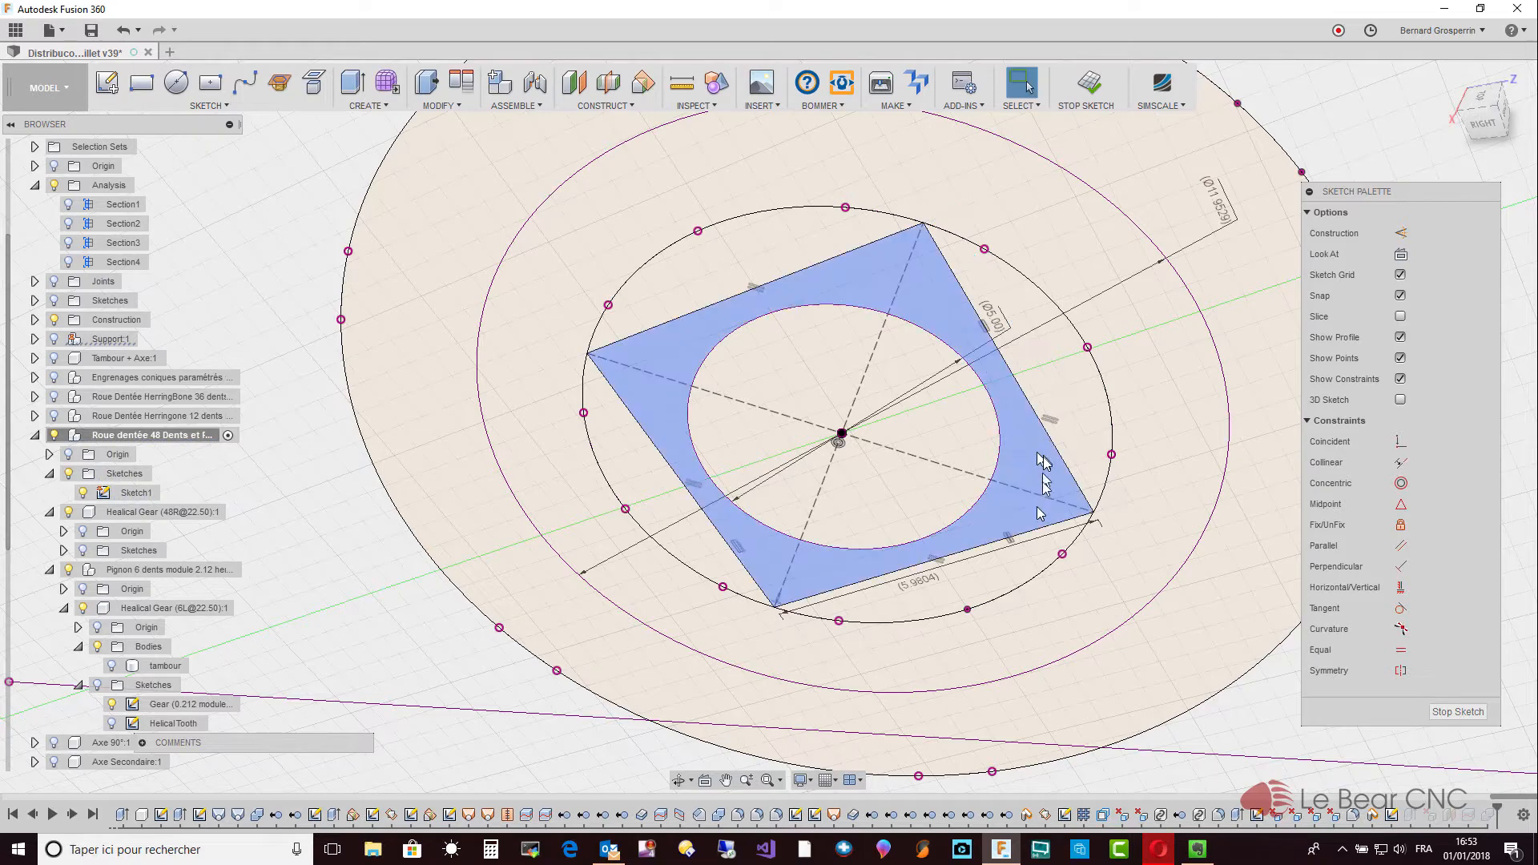
left_click(974, 566)
key("Delete")
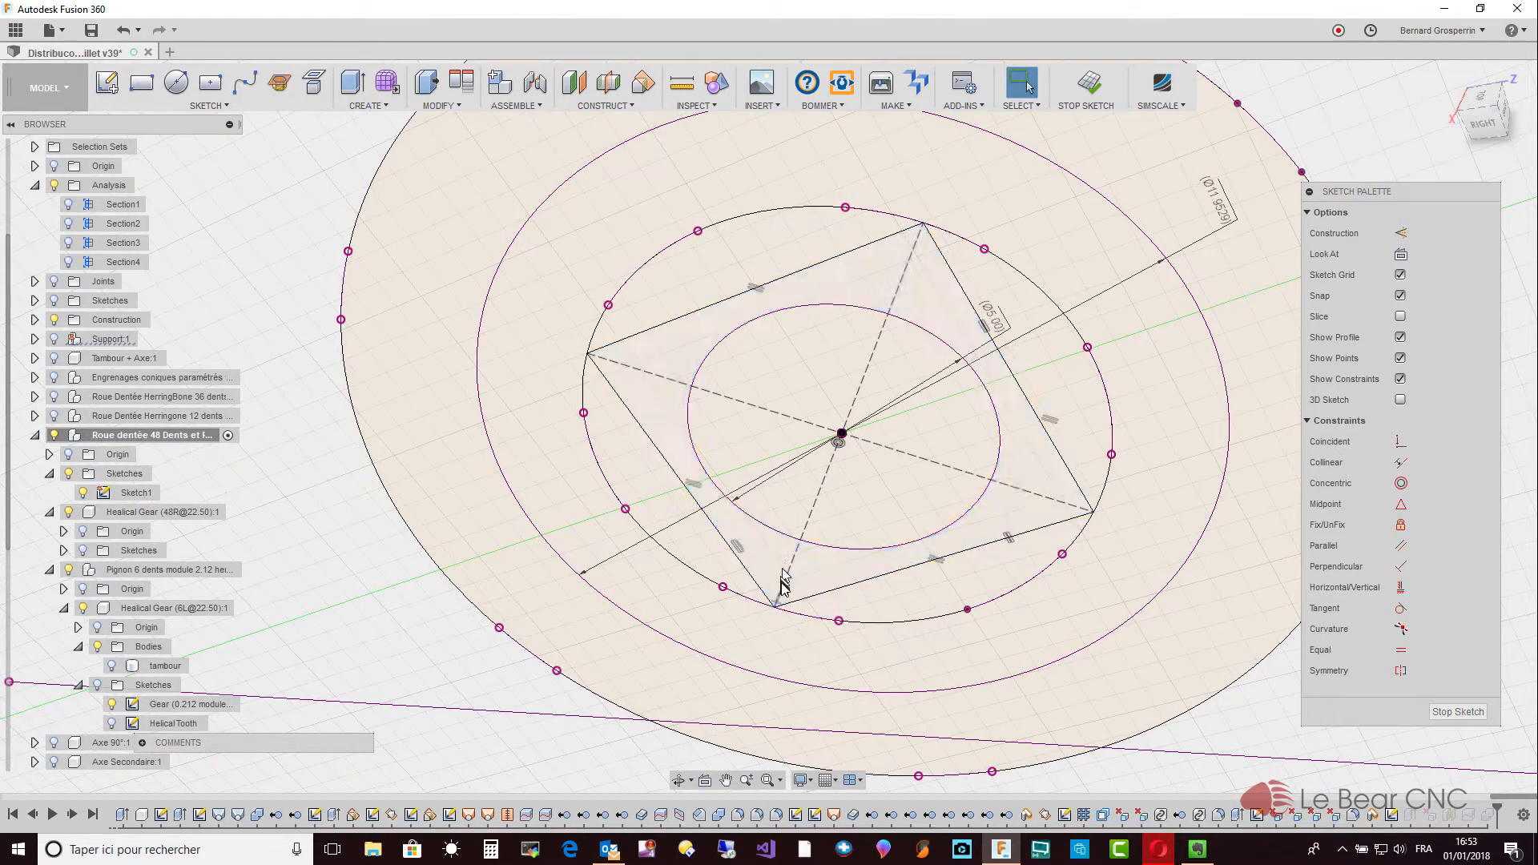
Delete the geometric constraints that tie the square's lower-left side to its other sides.
left_click(743, 554)
left_click(695, 485)
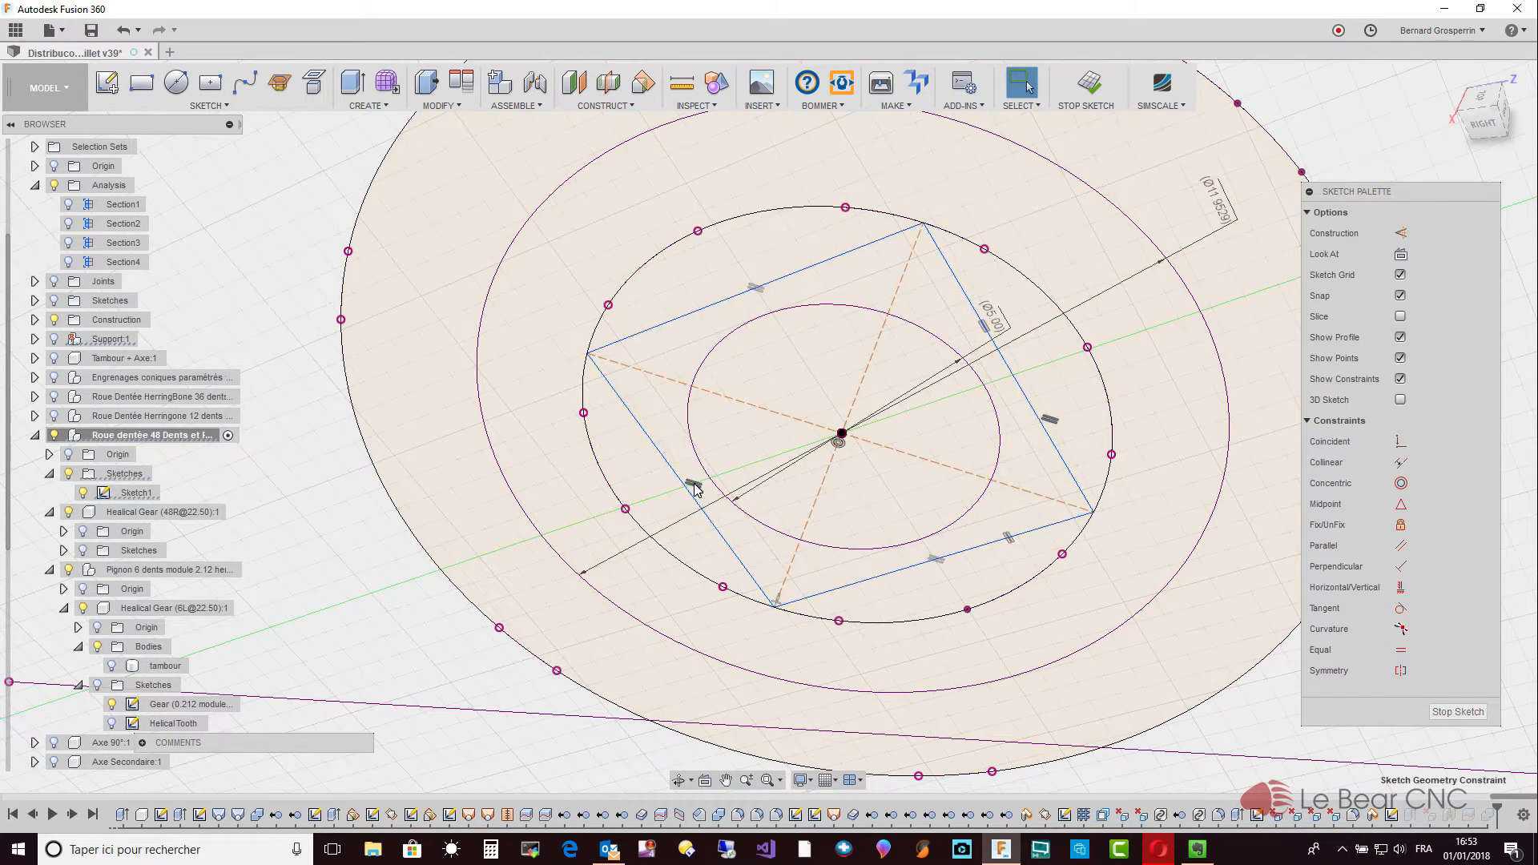
key("Delete")
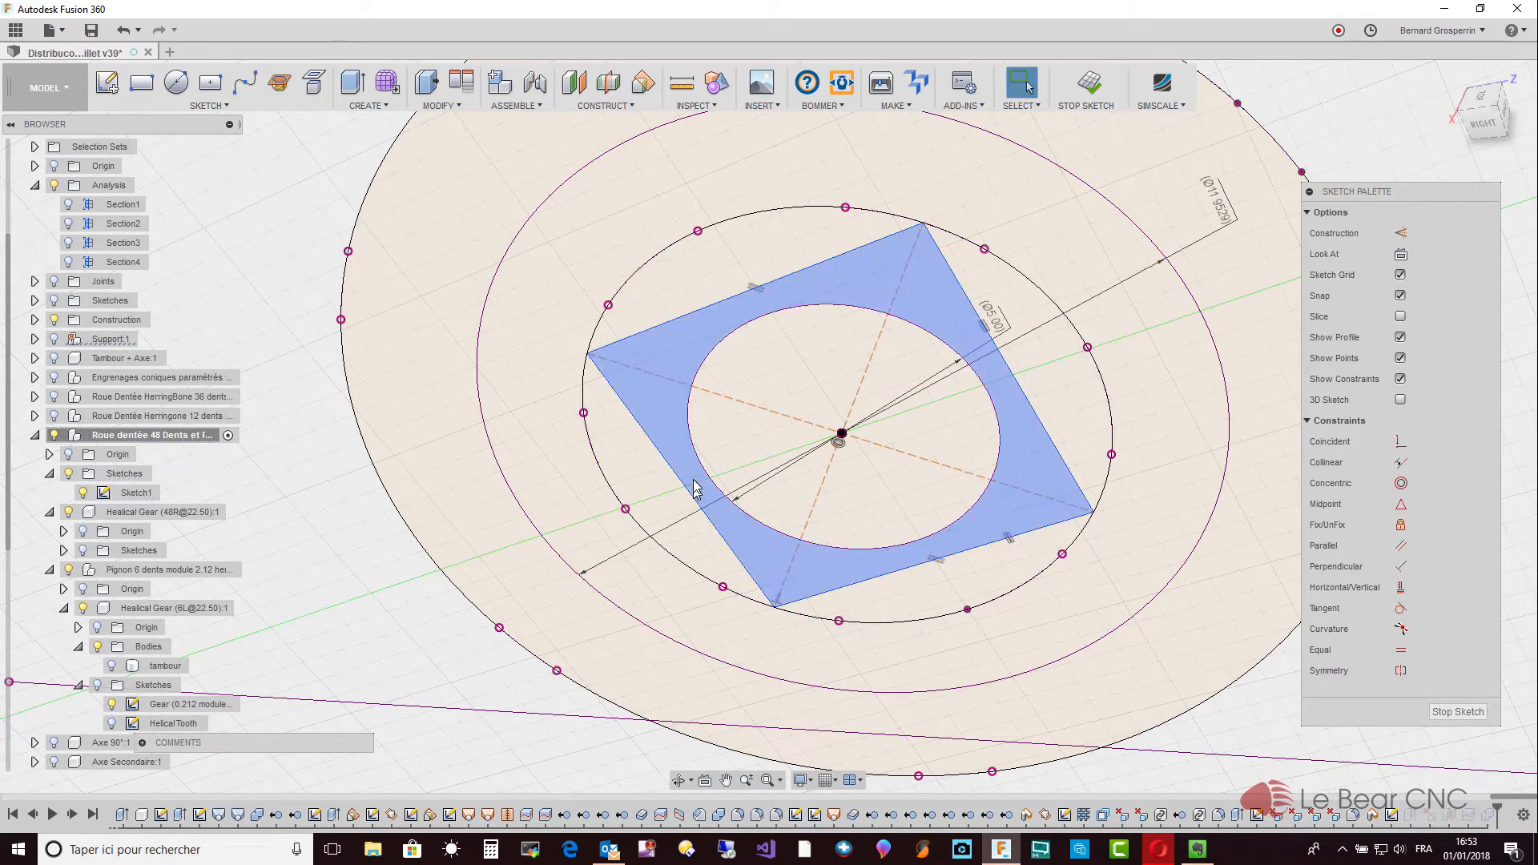
left_click(760, 288)
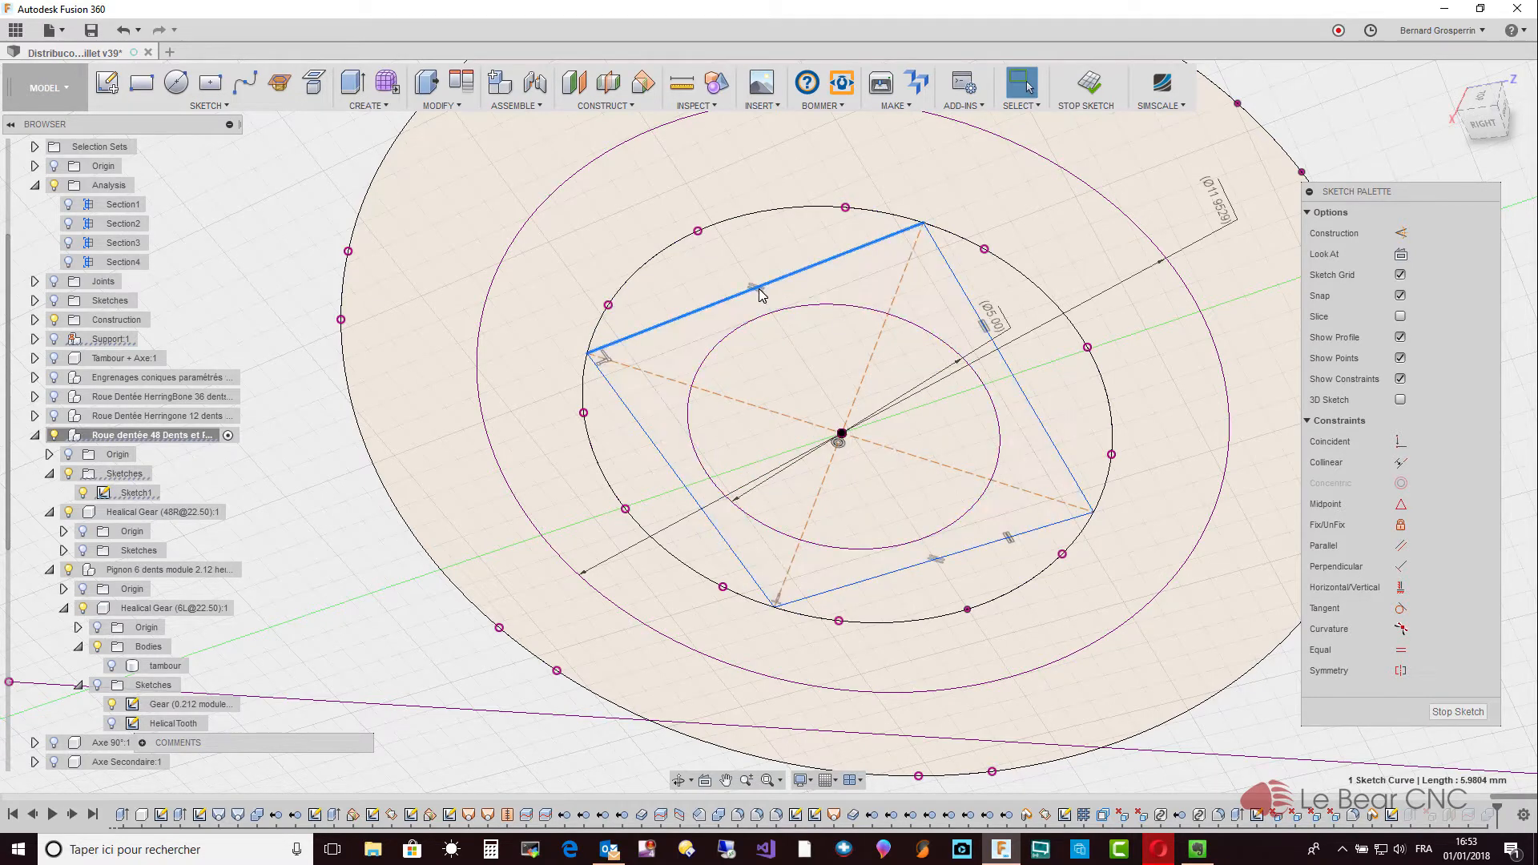
left_click(990, 335)
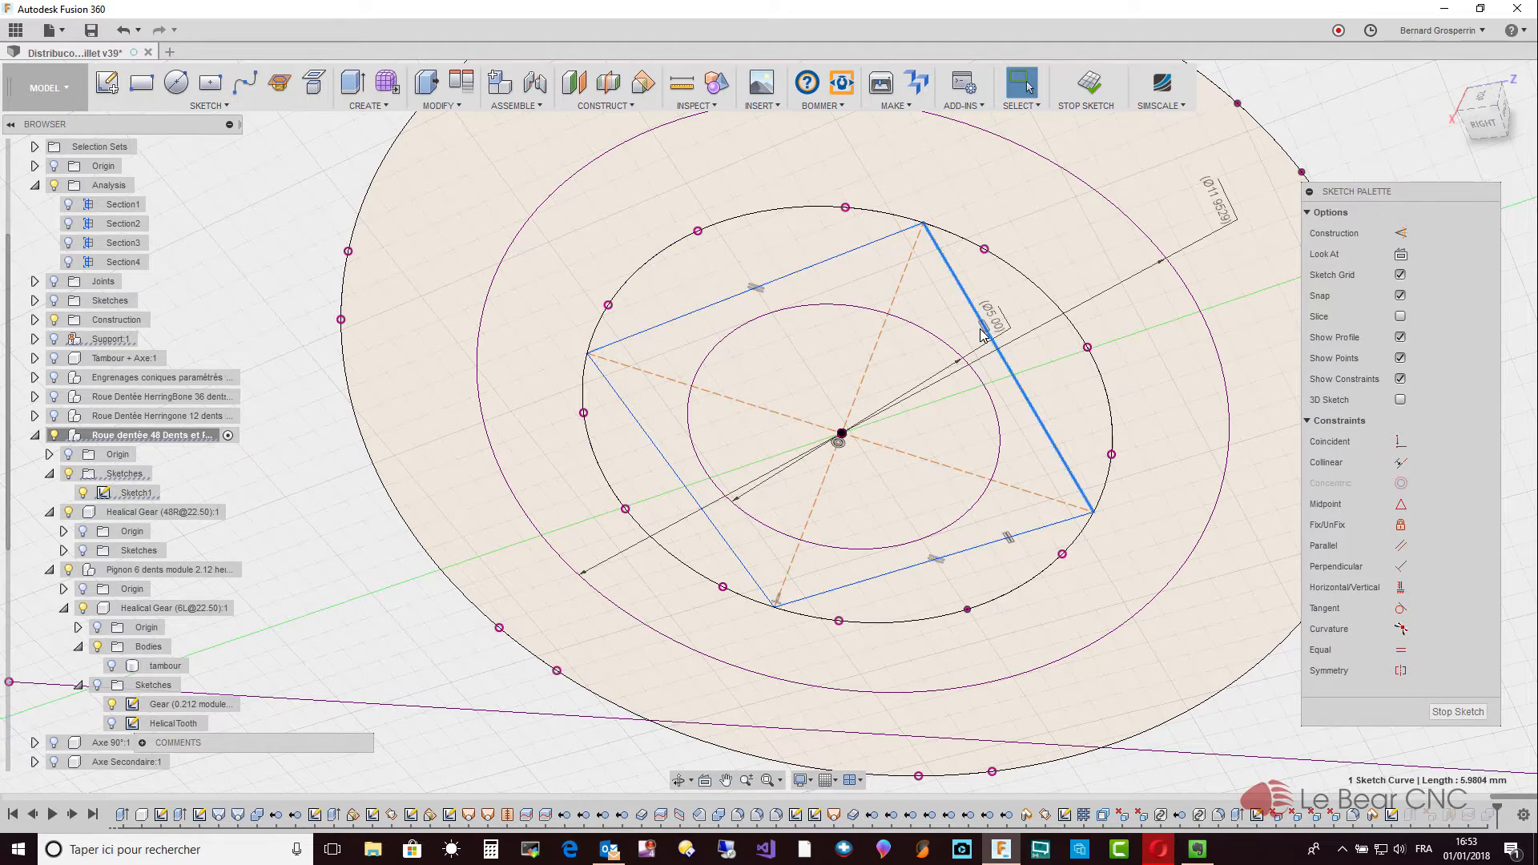
left_click(1000, 325)
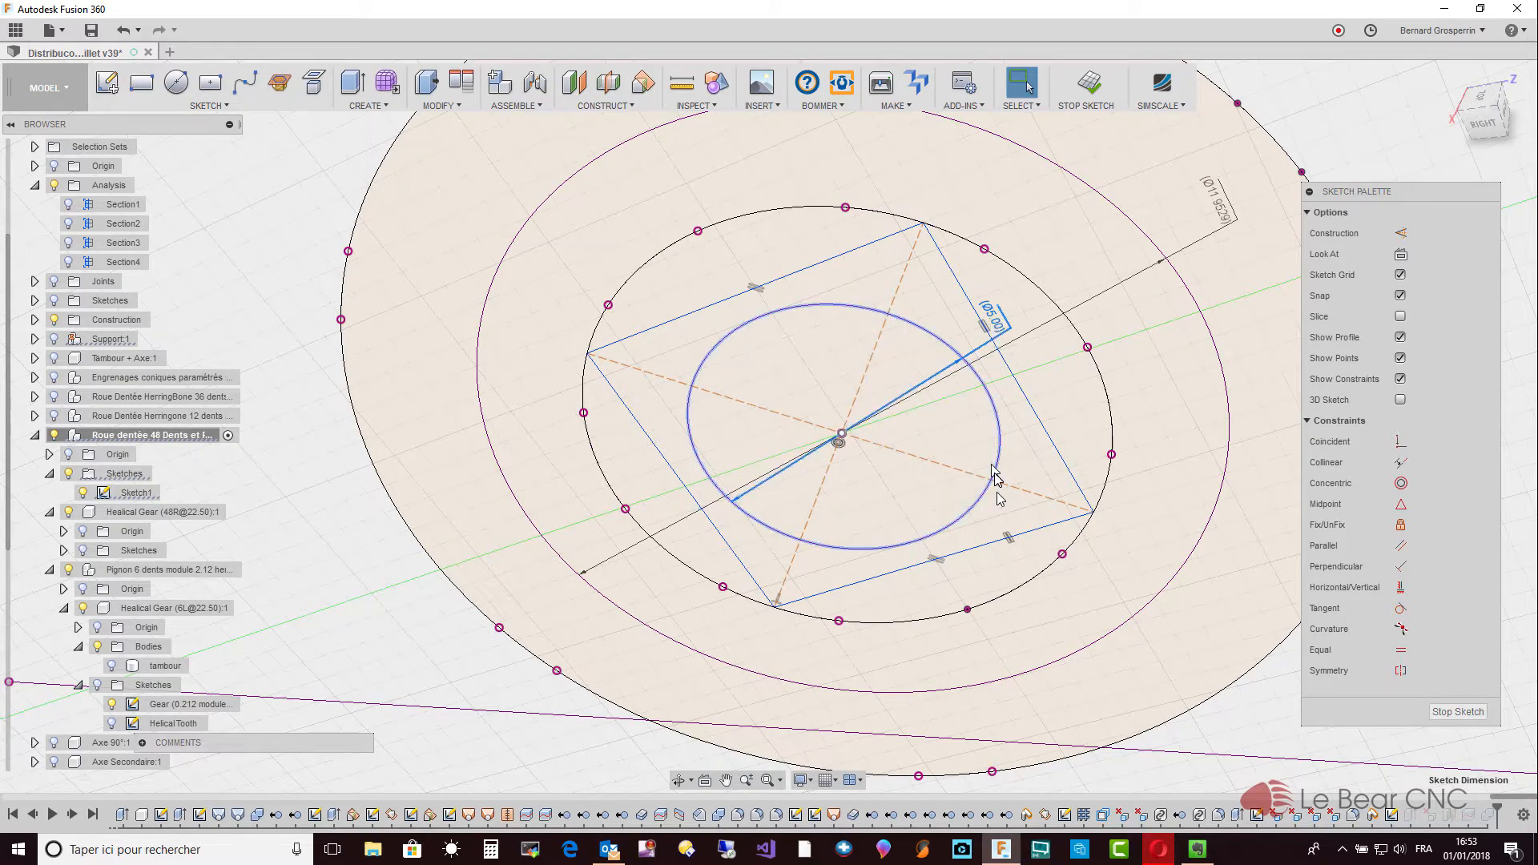
Delete the lower side of the square together with its constraints.
left_click(1011, 546)
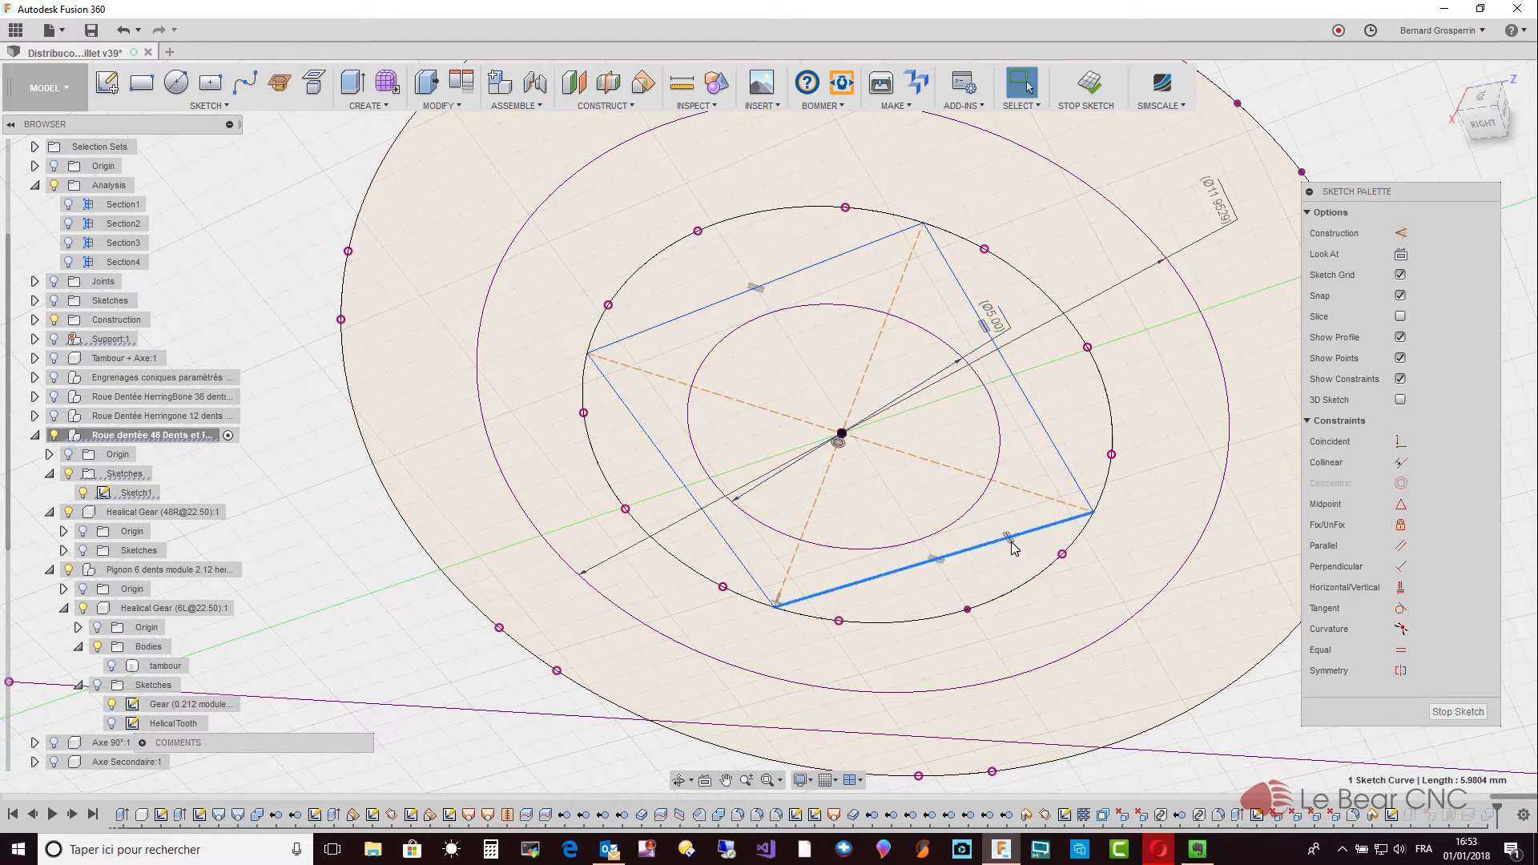
scroll(1012, 547, "up", 5)
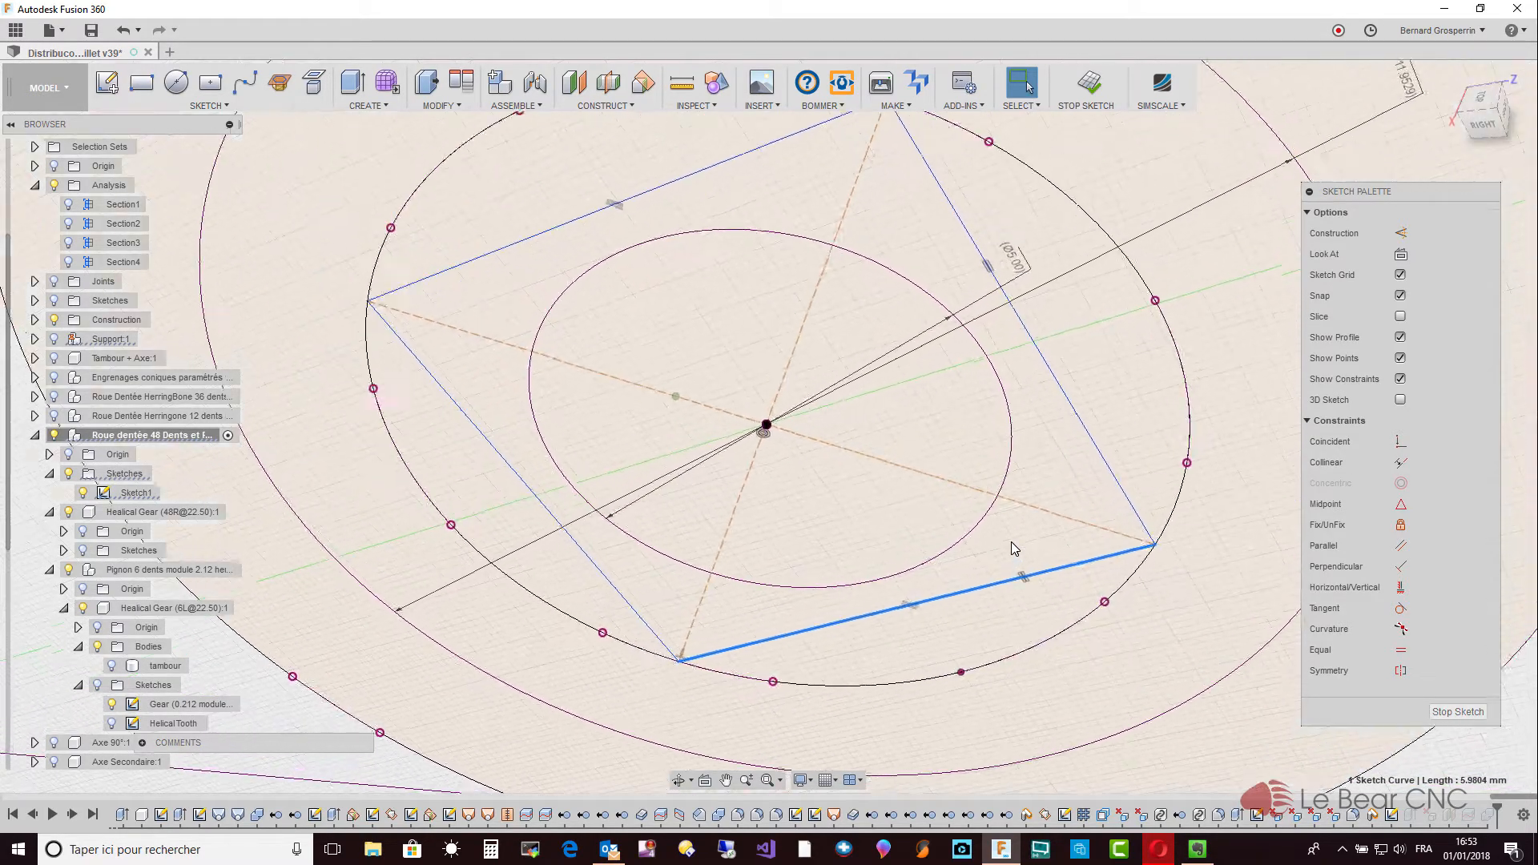
scroll(1011, 541, "up", 5)
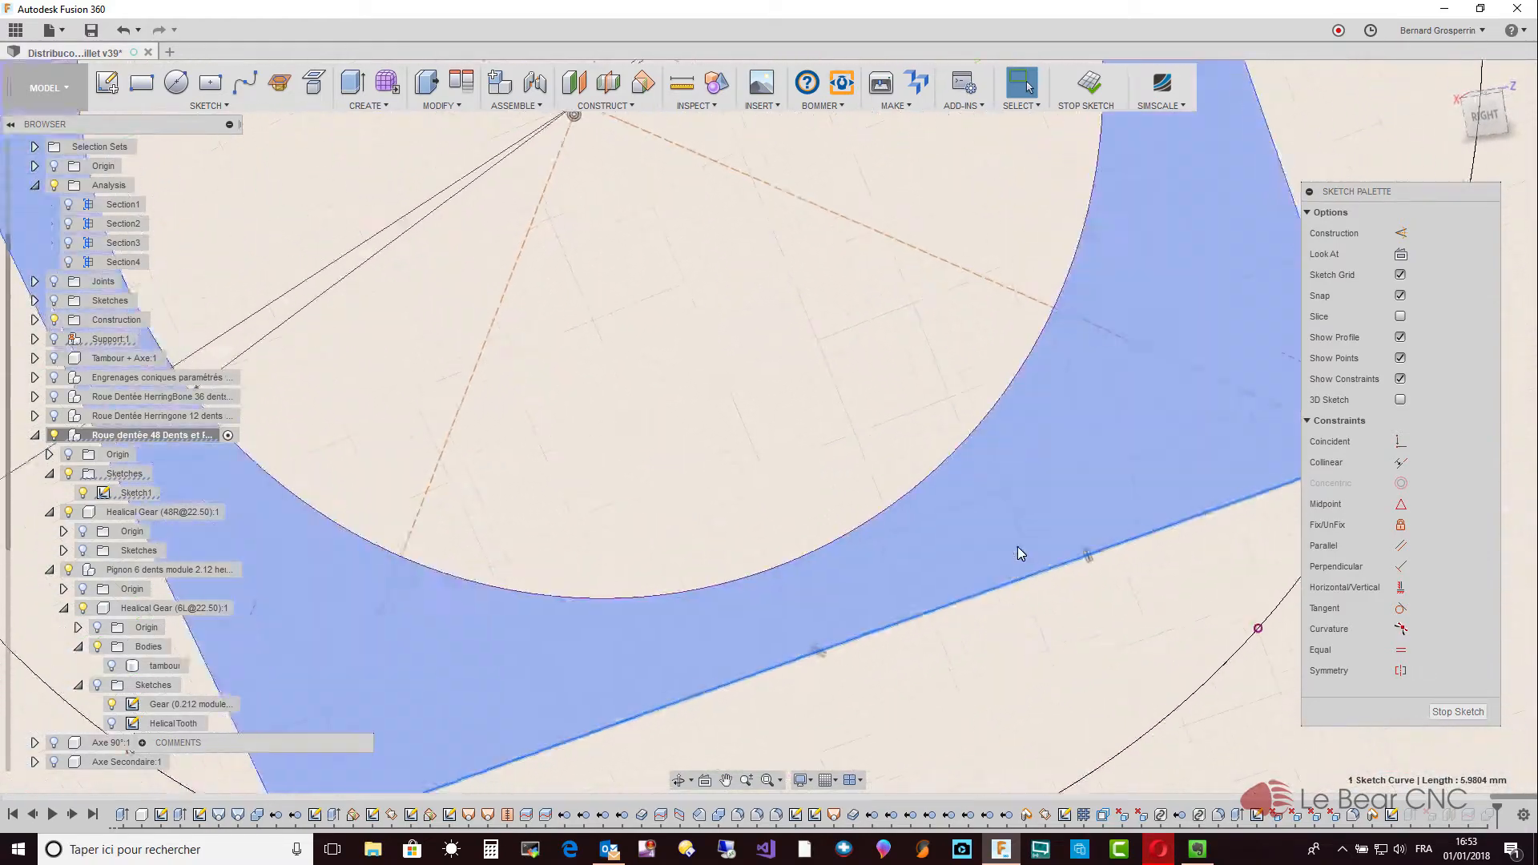
scroll(1074, 578, "up", 3)
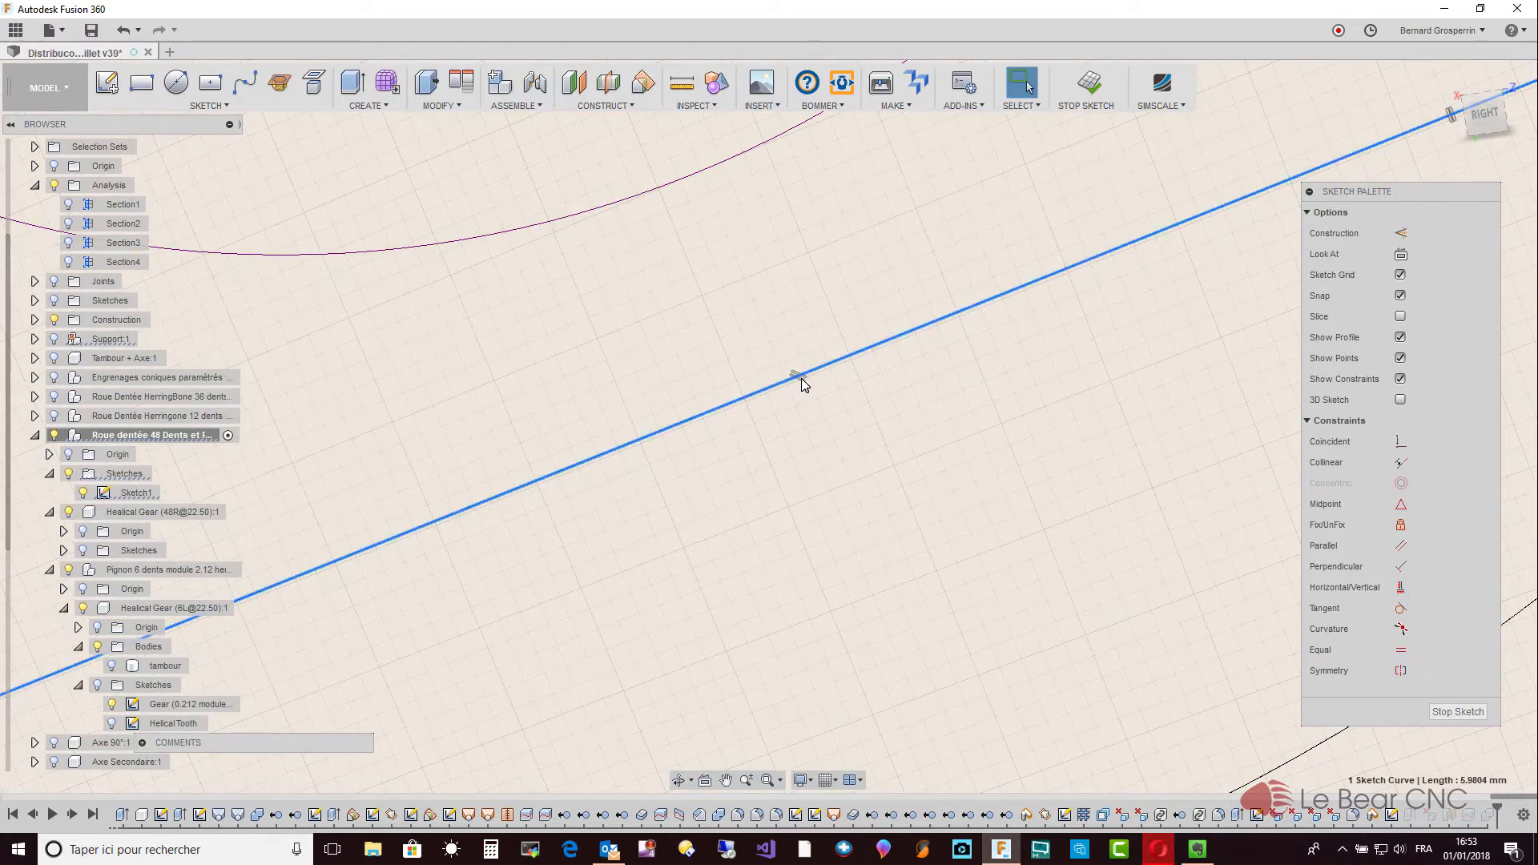
key("Delete")
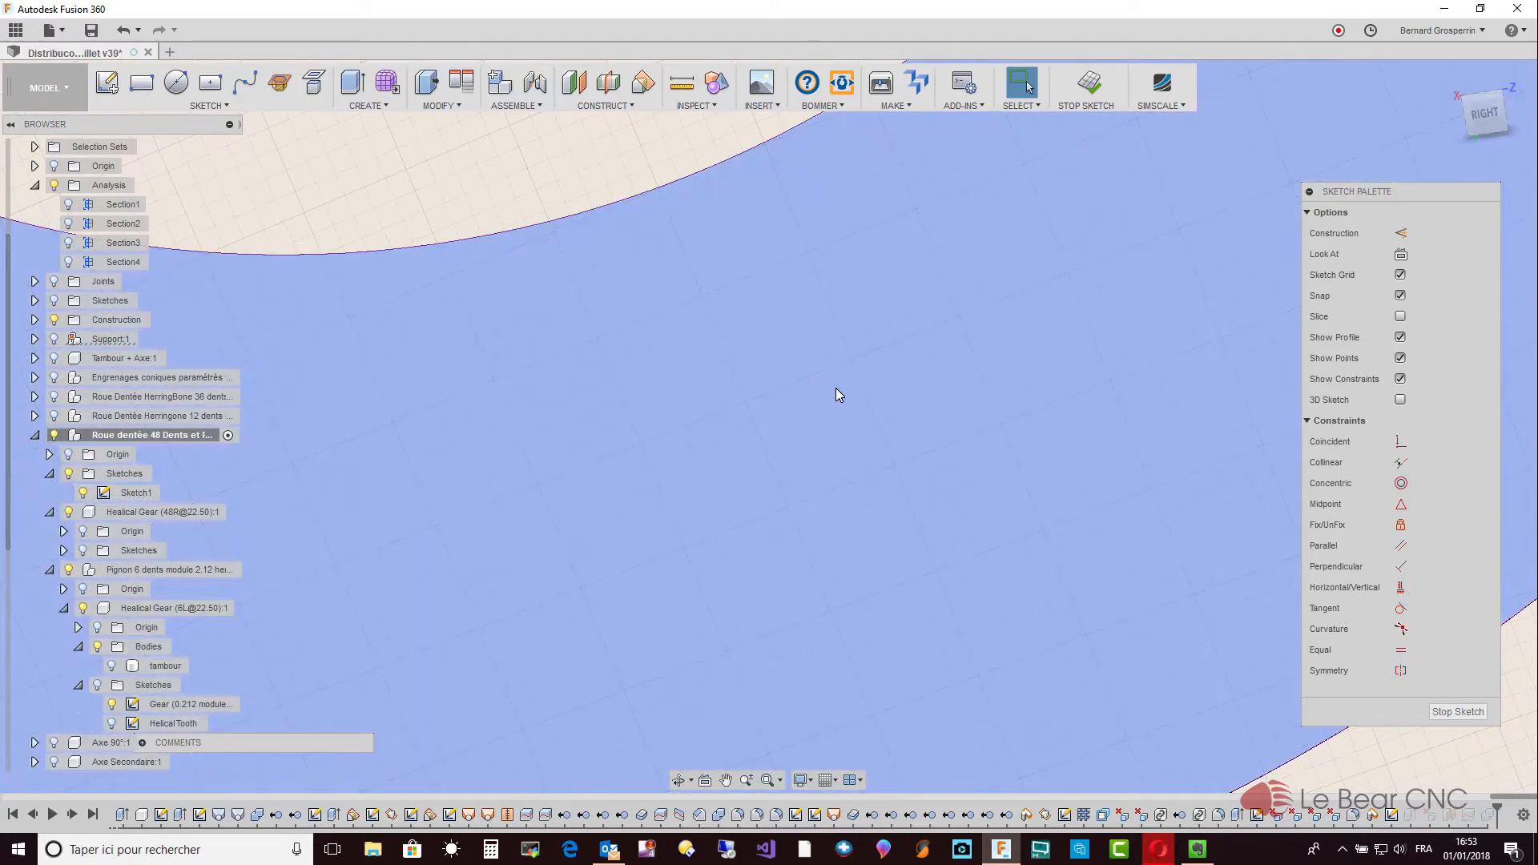
Constrain the upper side of the open square parallel to the projected straight edge of the drum.
scroll(834, 388, "down", 5)
scroll(836, 395, "down", 8)
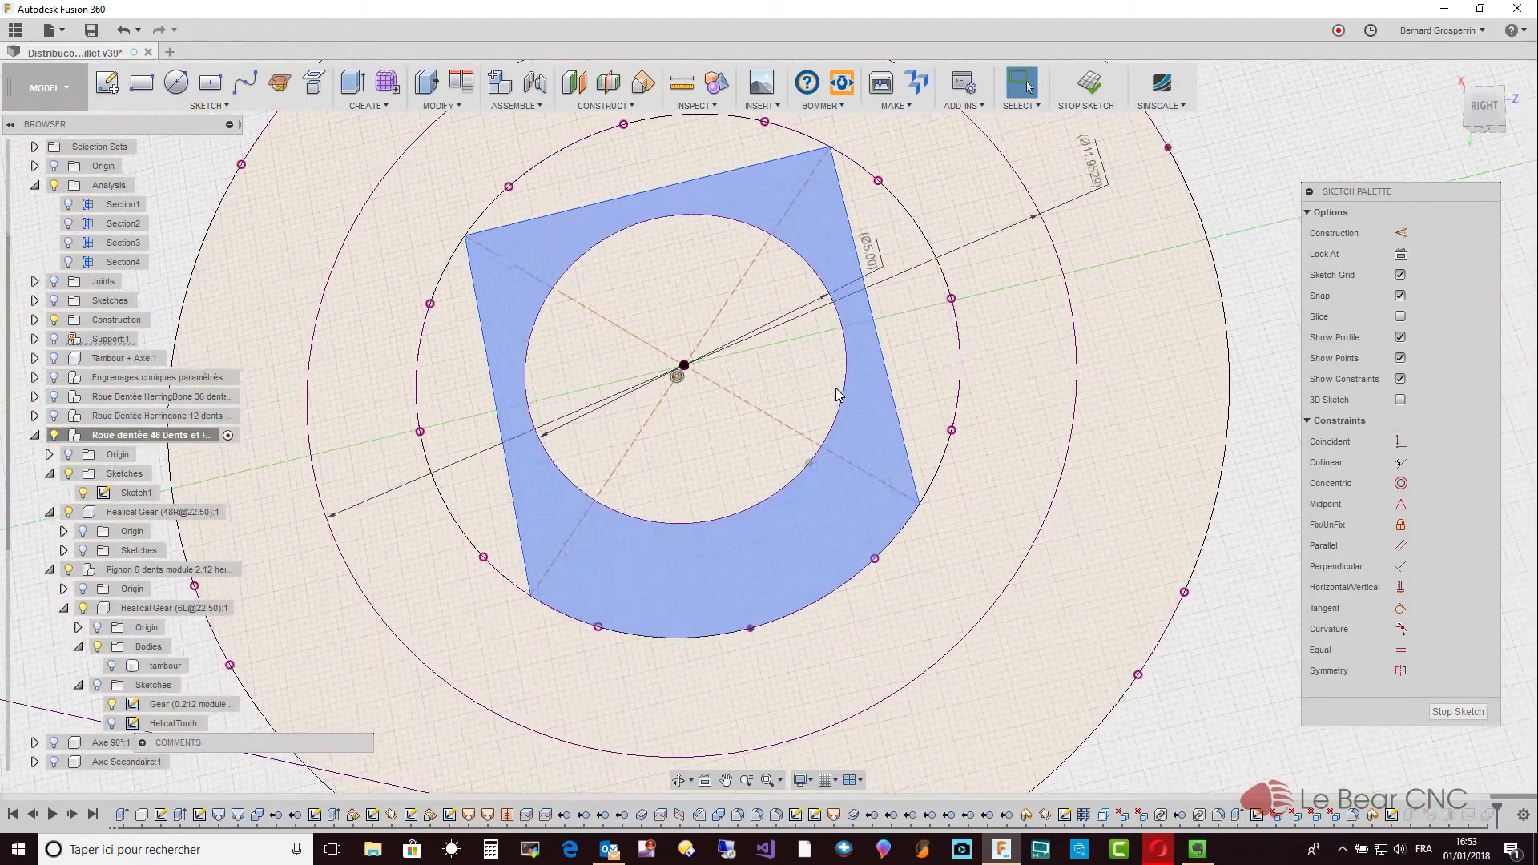
scroll(836, 393, "down", 5)
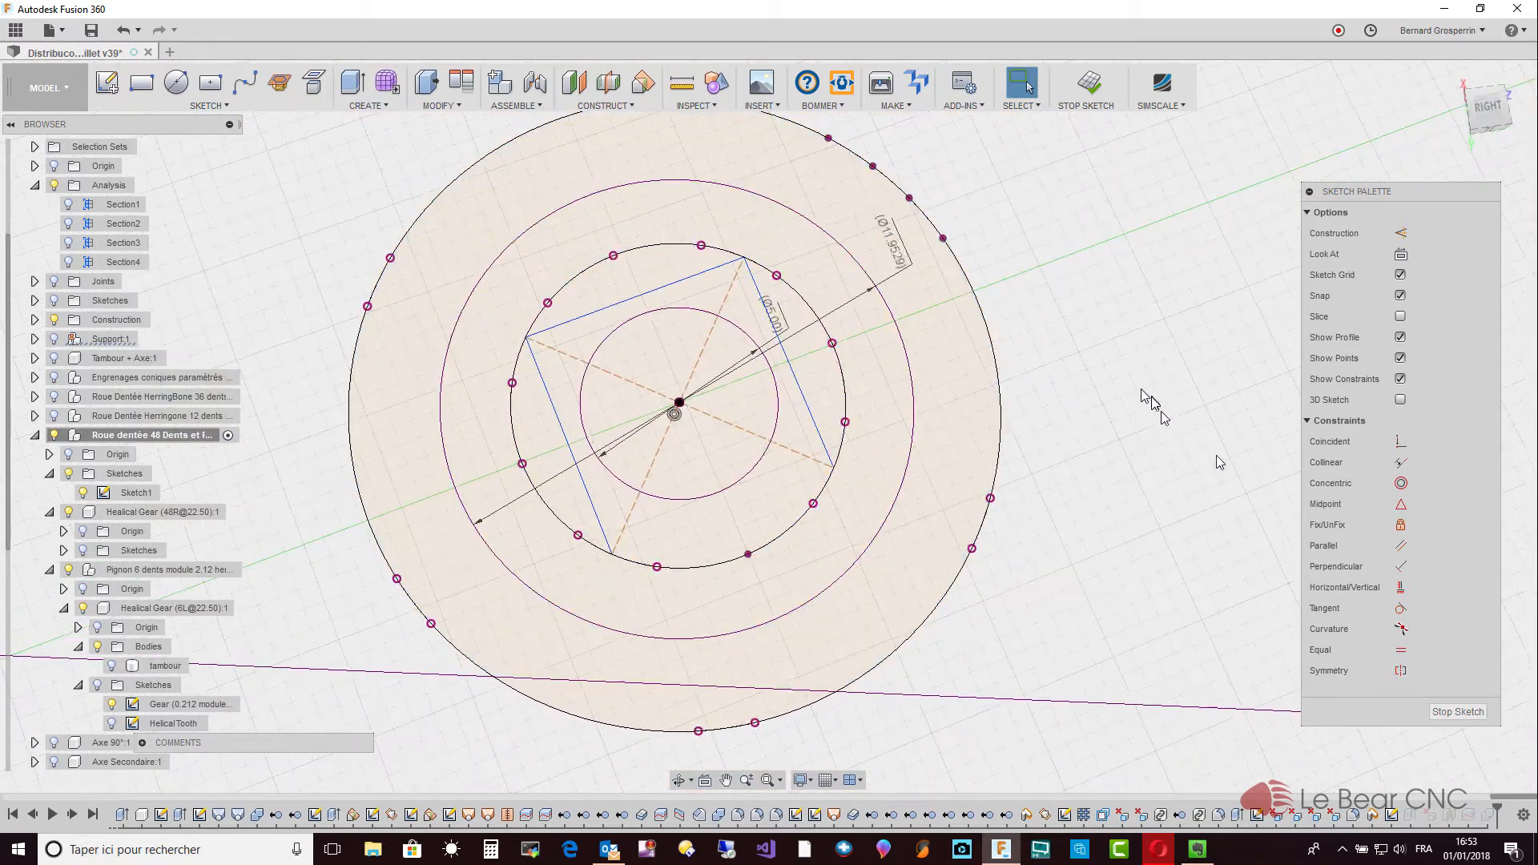
left_click(1408, 547)
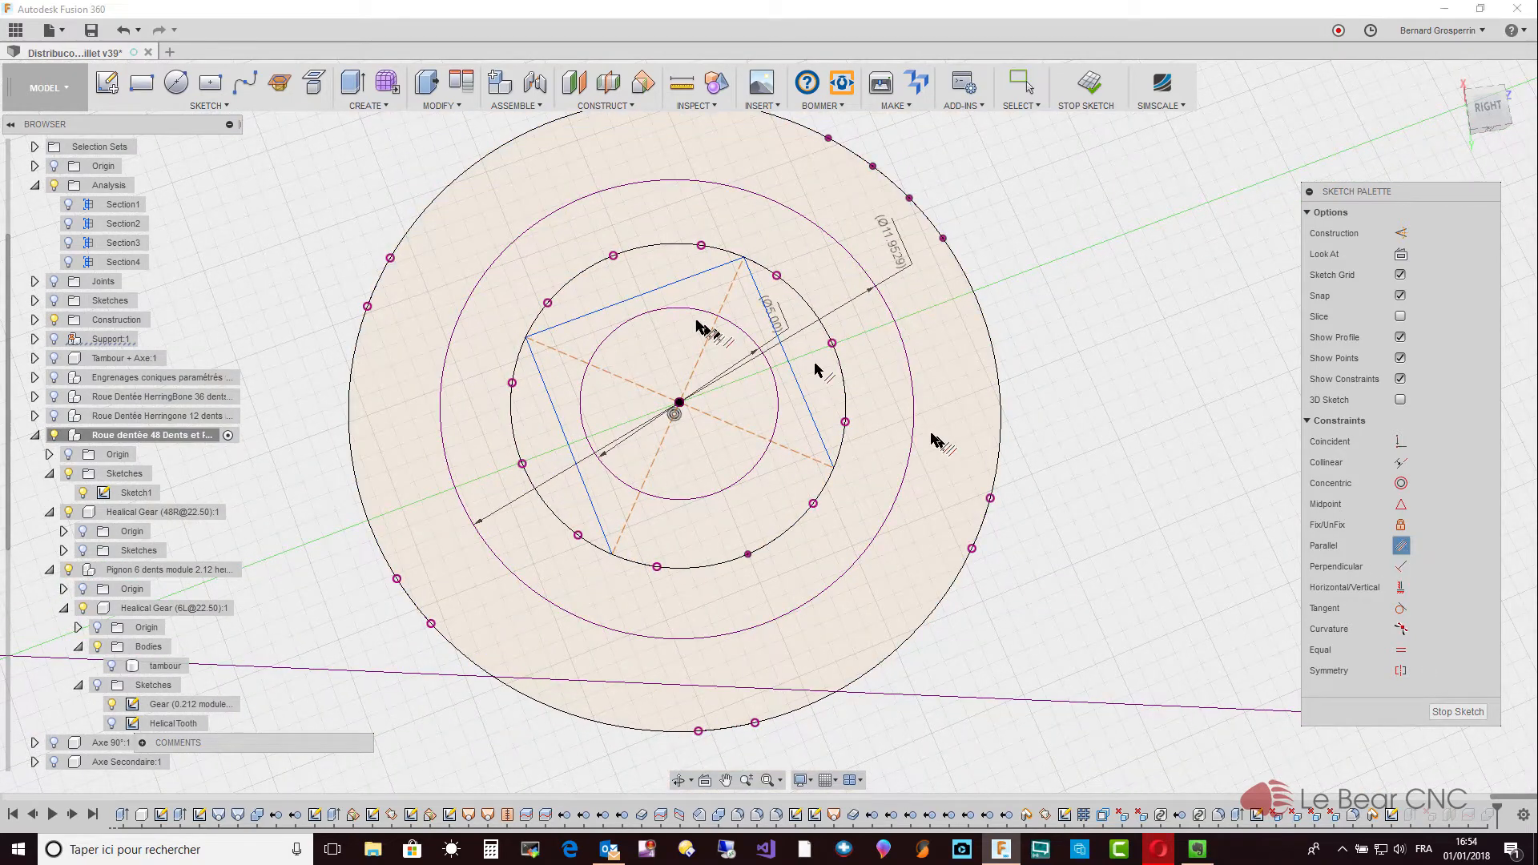
left_click(661, 293)
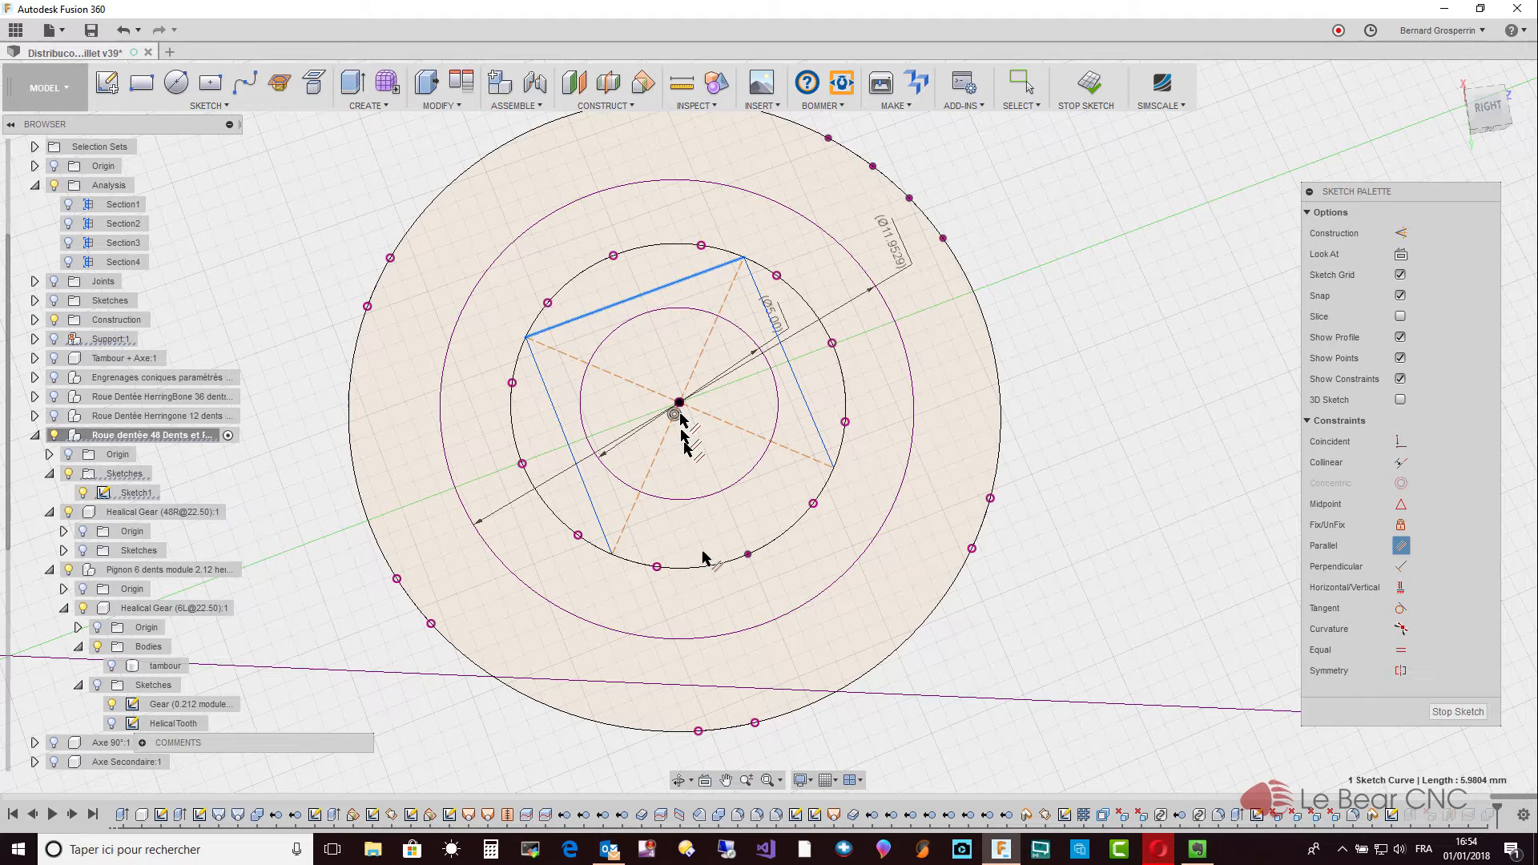
left_click(678, 688)
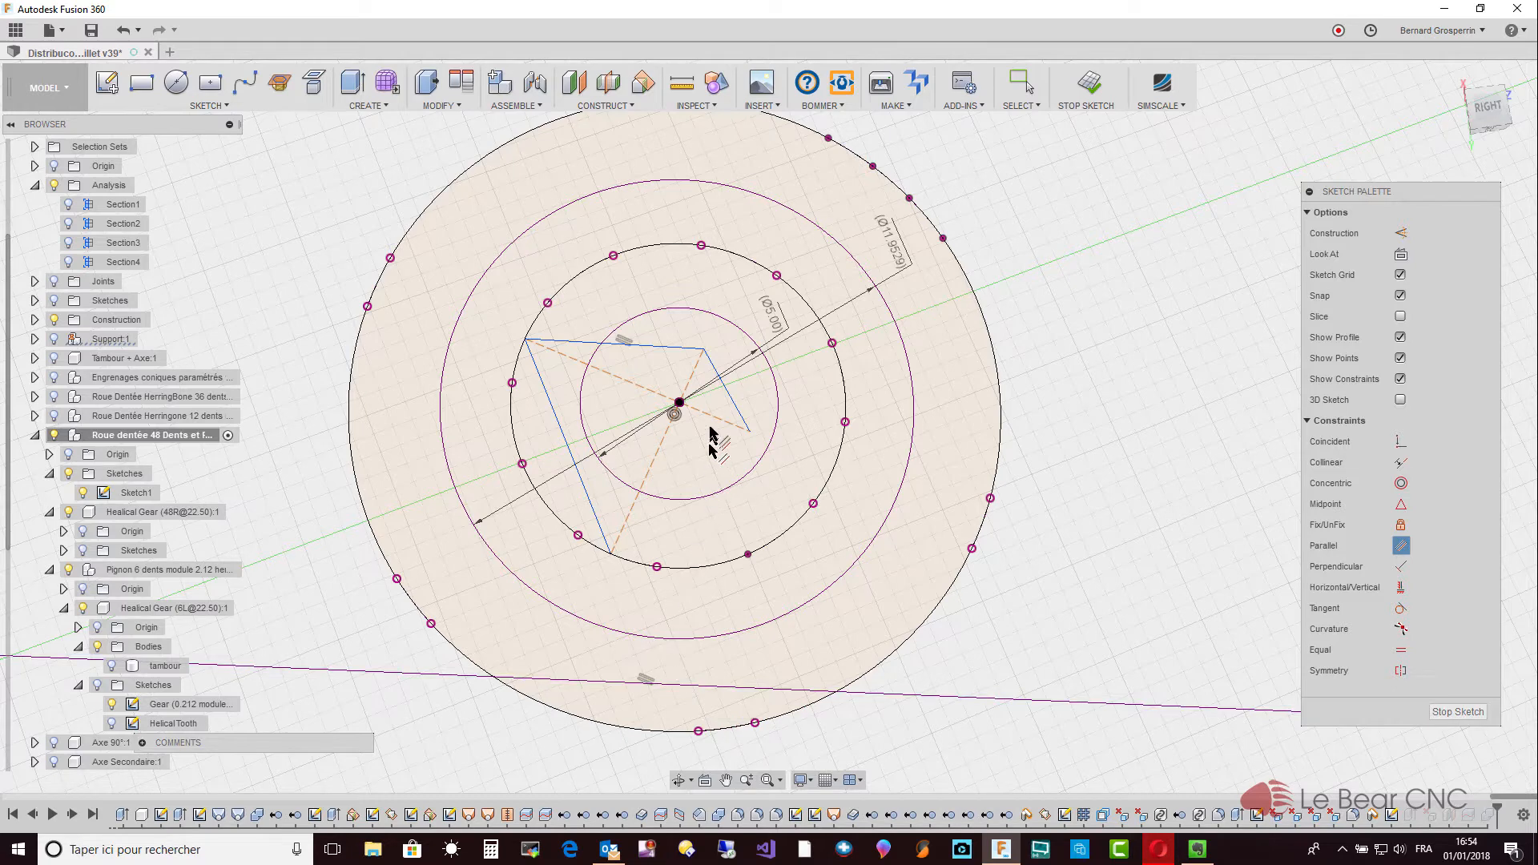
scroll(718, 384, "up", 1)
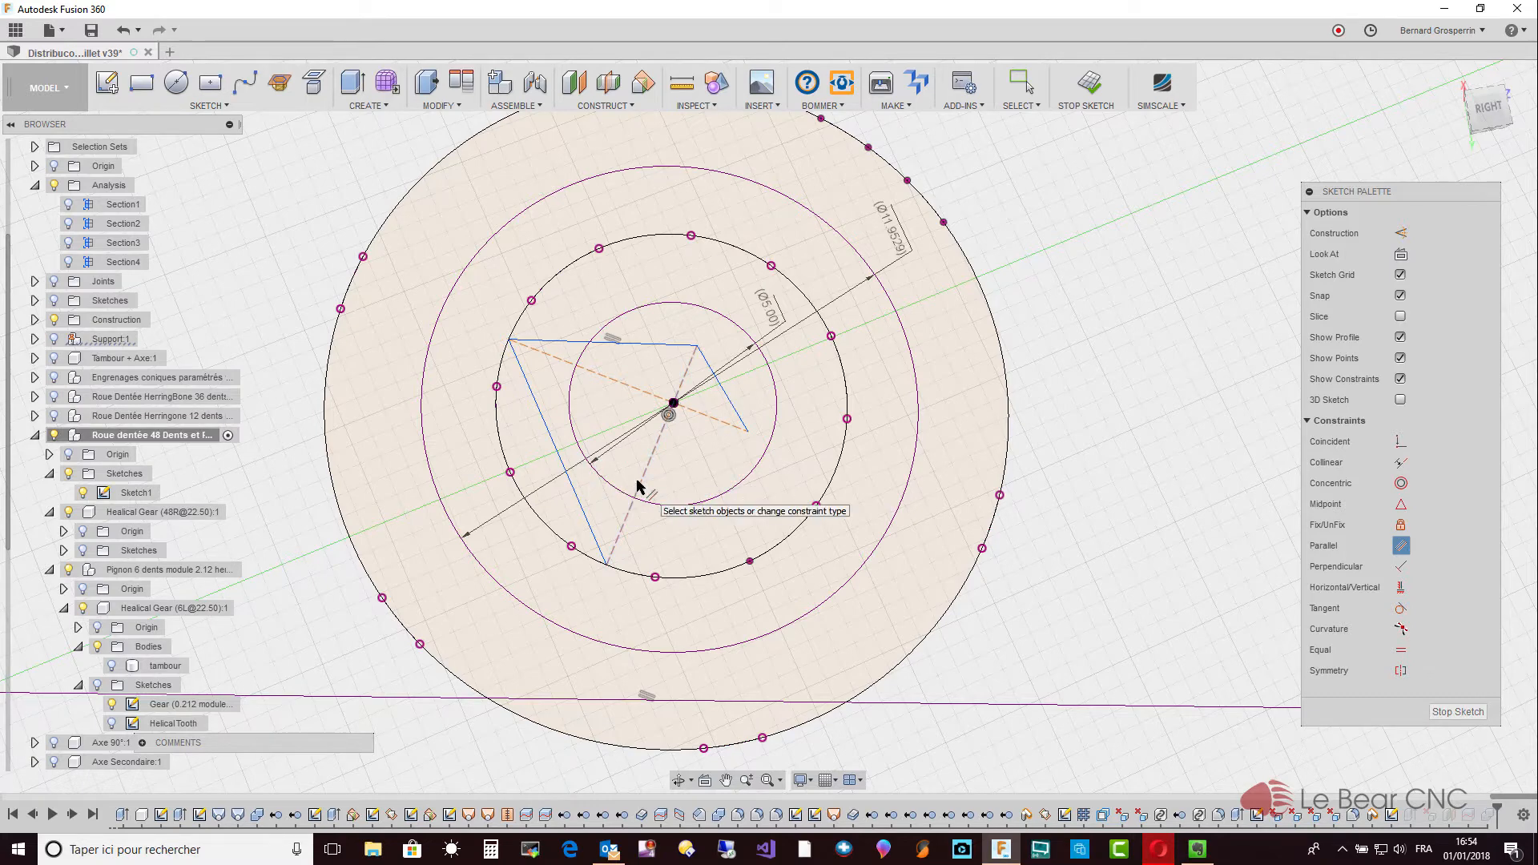
key("Escape")
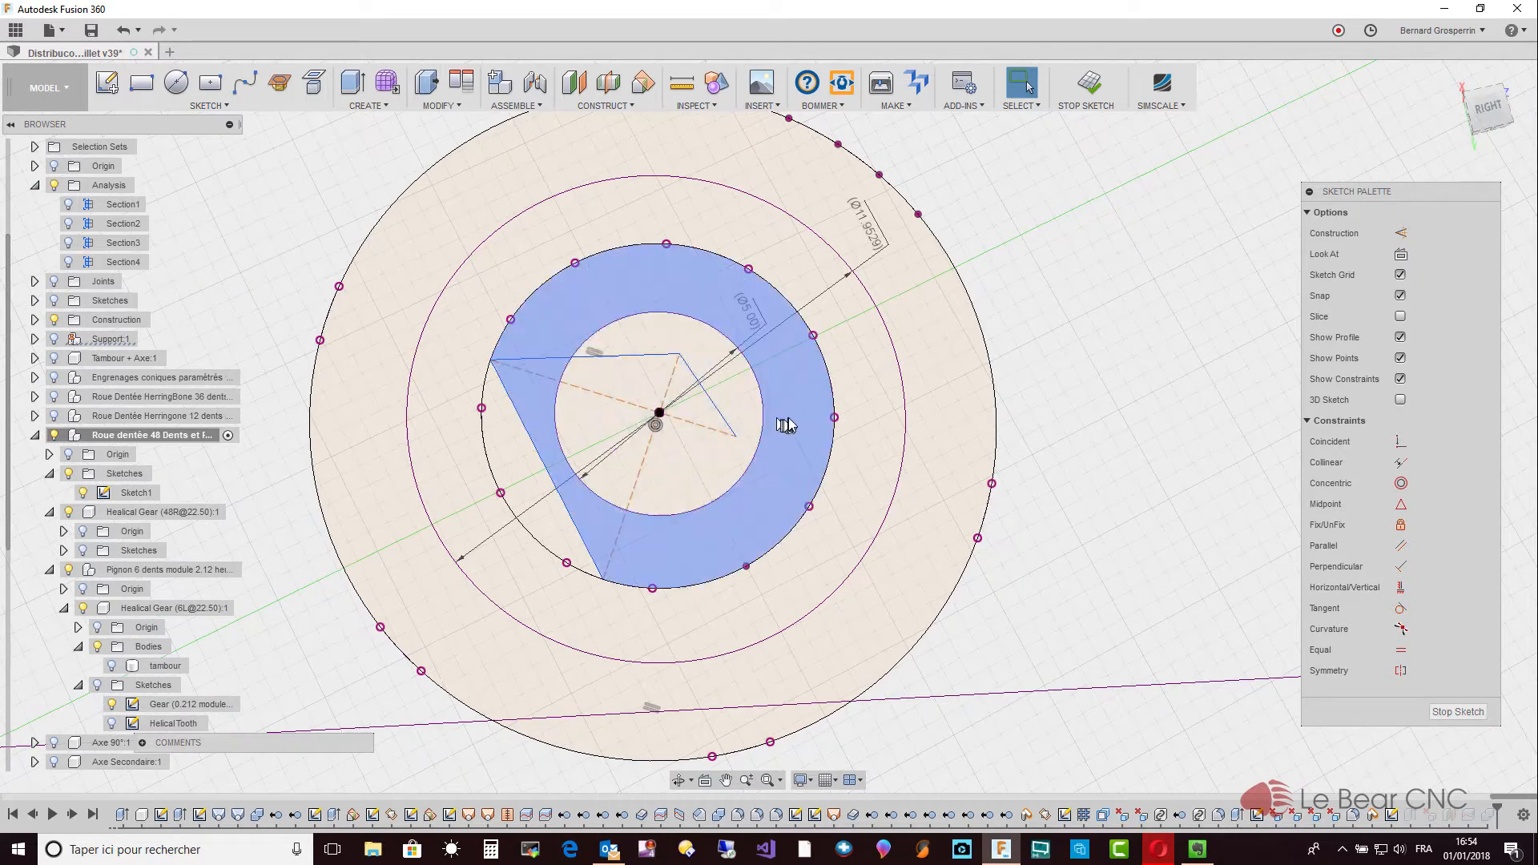
Constrain the adjacent left side perpendicular to the upper side of the open square.
left_click(1400, 566)
left_click(563, 359)
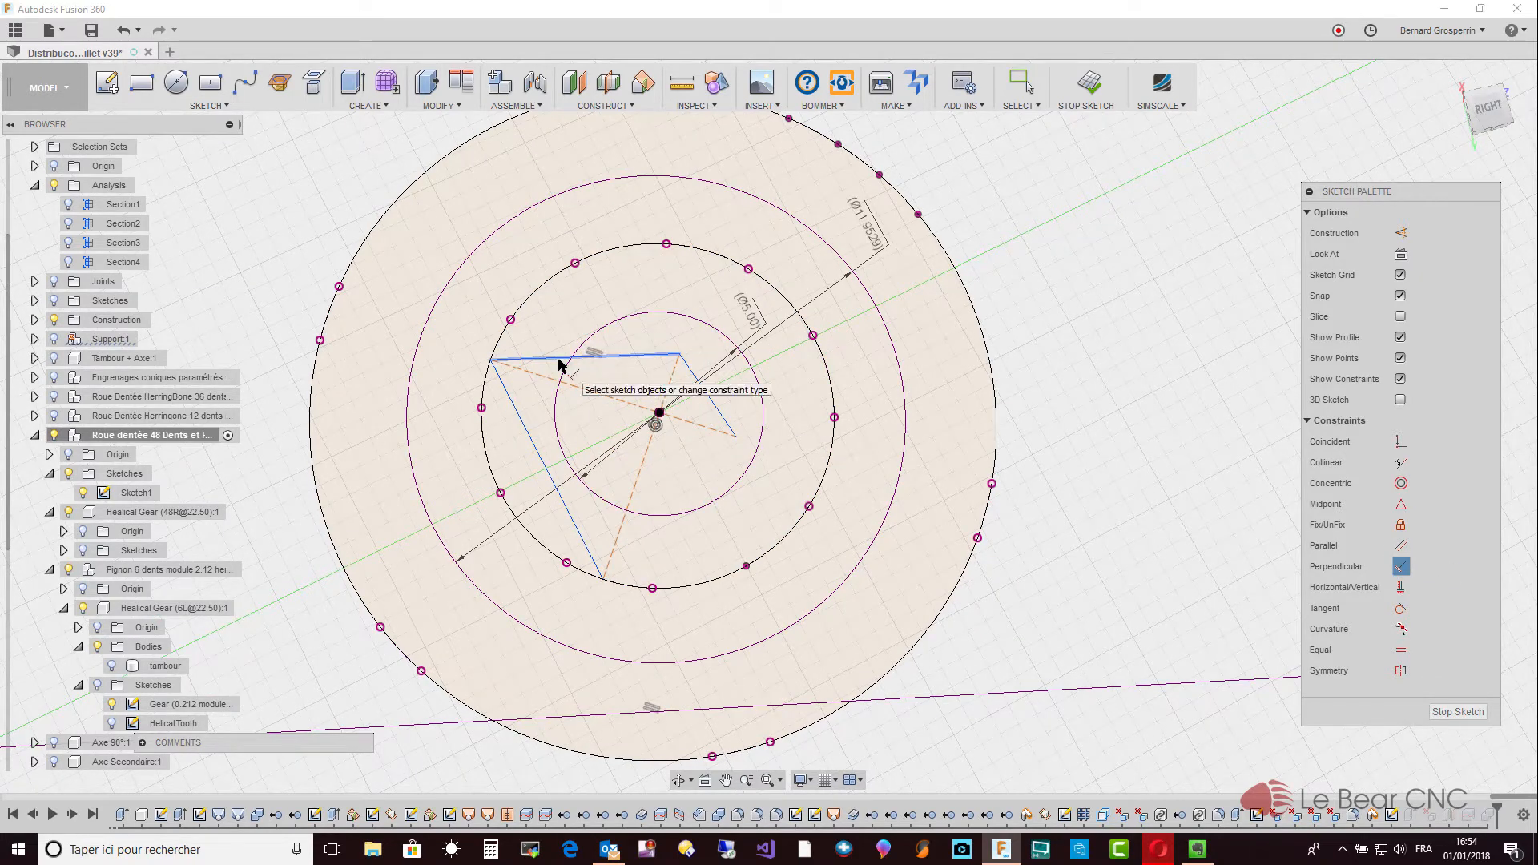
left_click(513, 402)
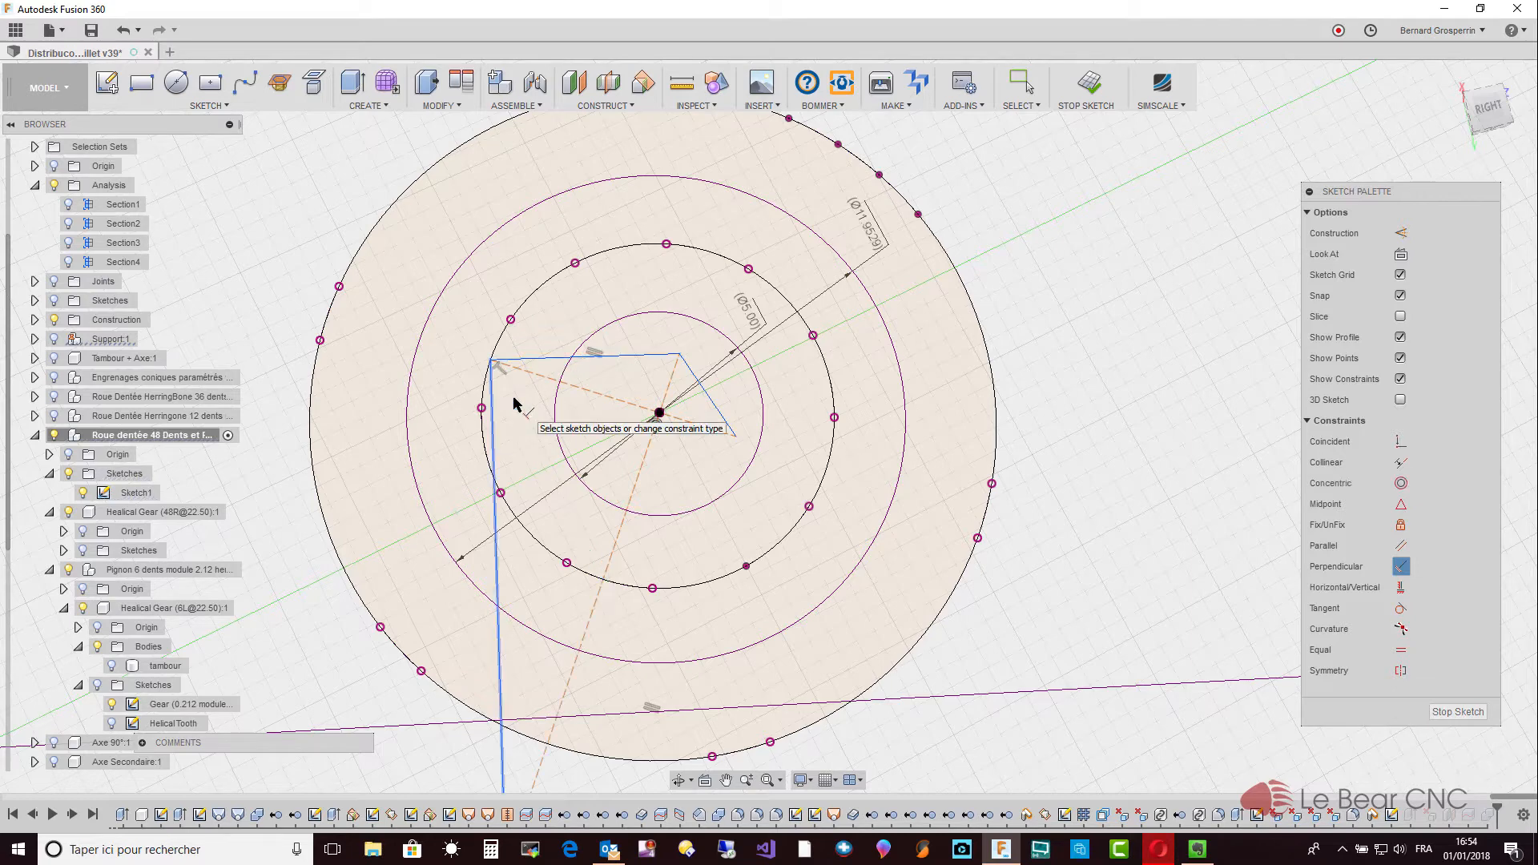
scroll(514, 402, "down", 3)
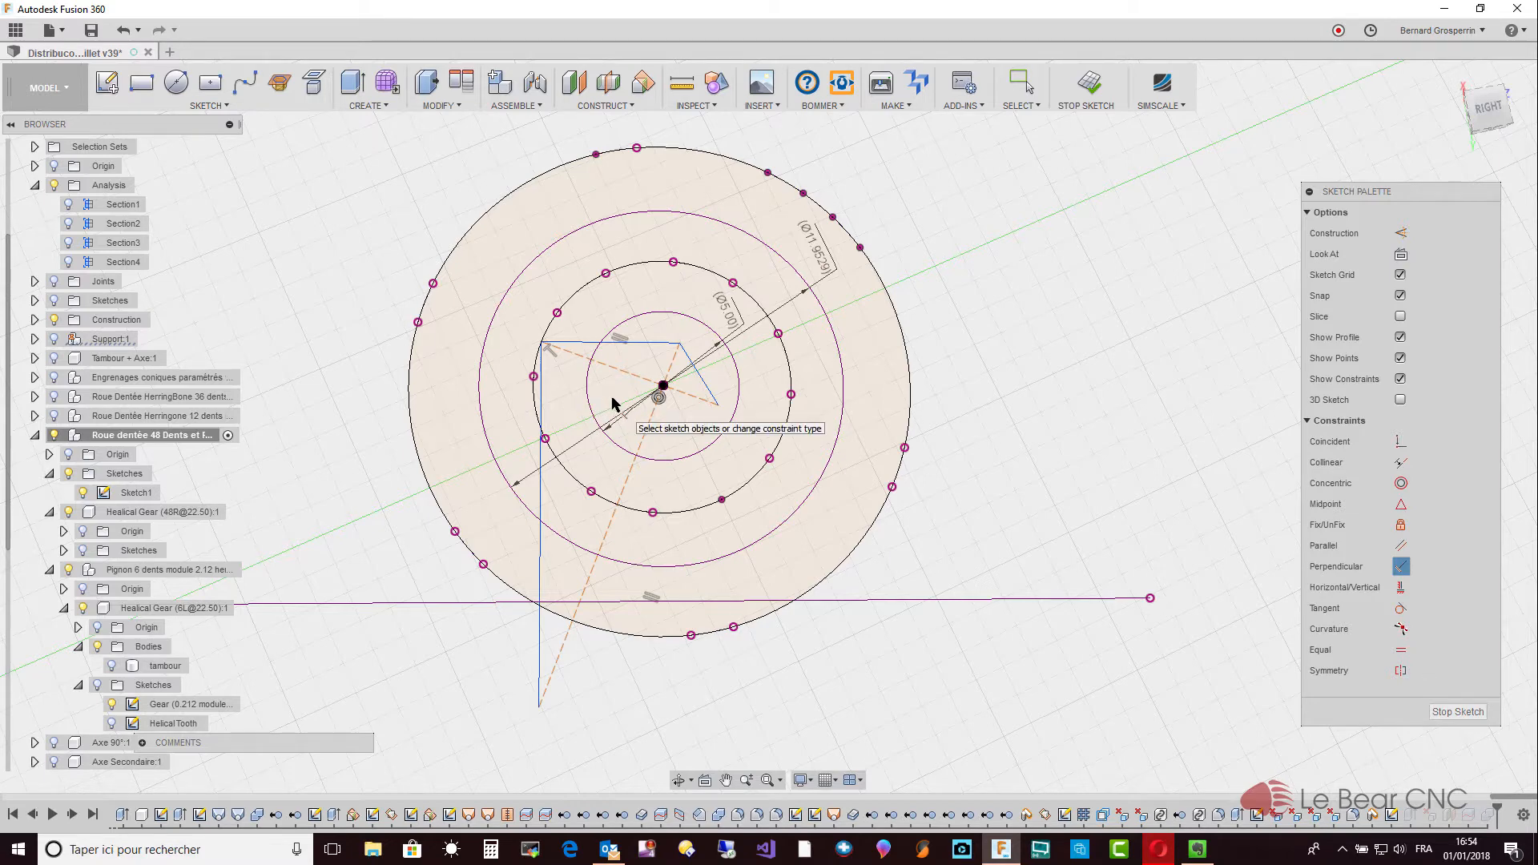
Delete the three remaining sides and both construction diagonals of the distorted square.
left_click(563, 397)
left_click(579, 342)
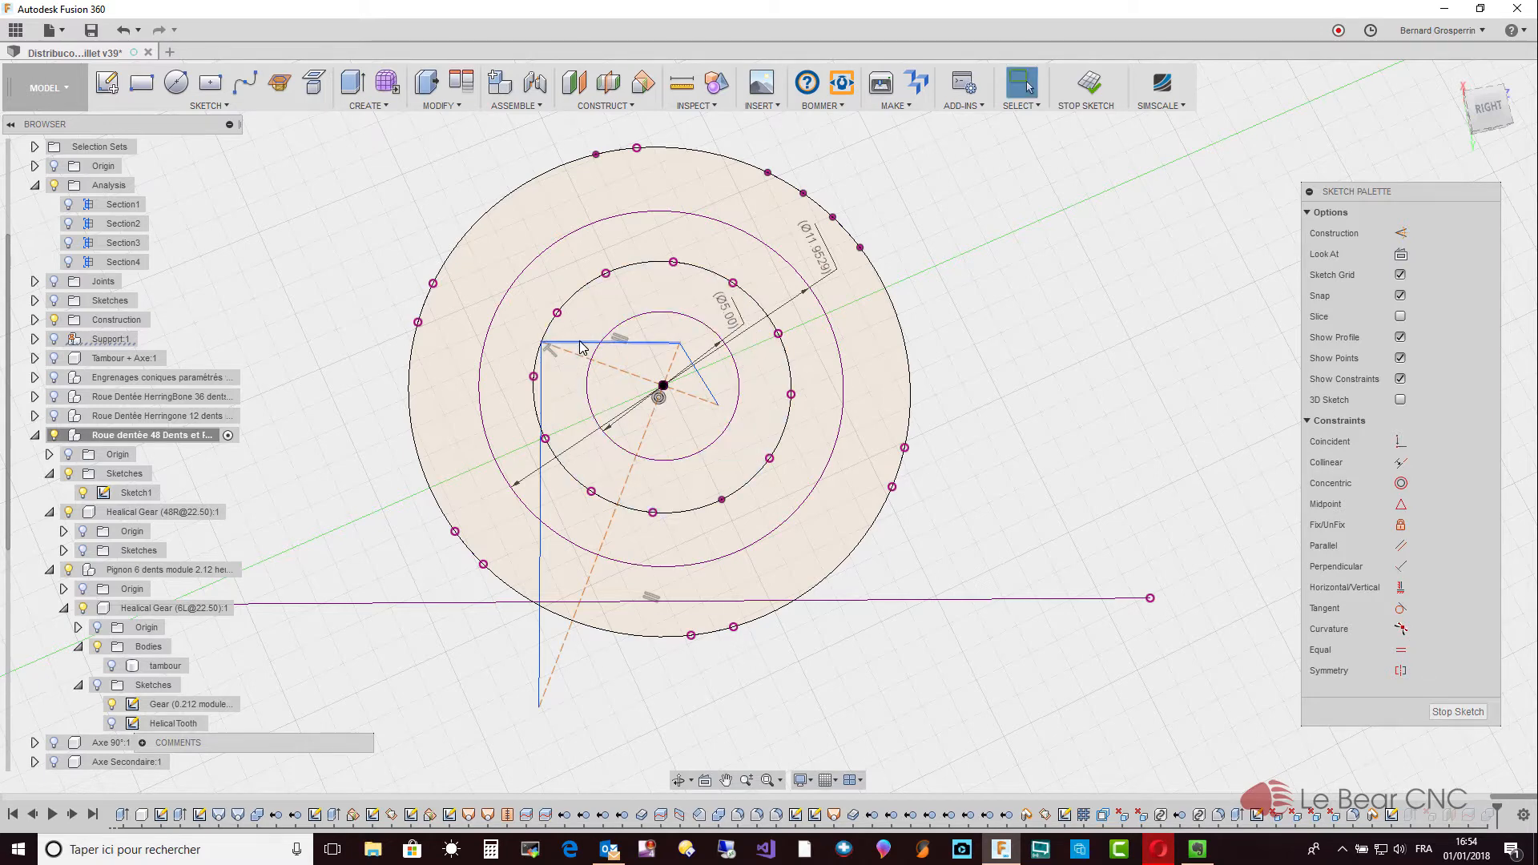
key("Delete")
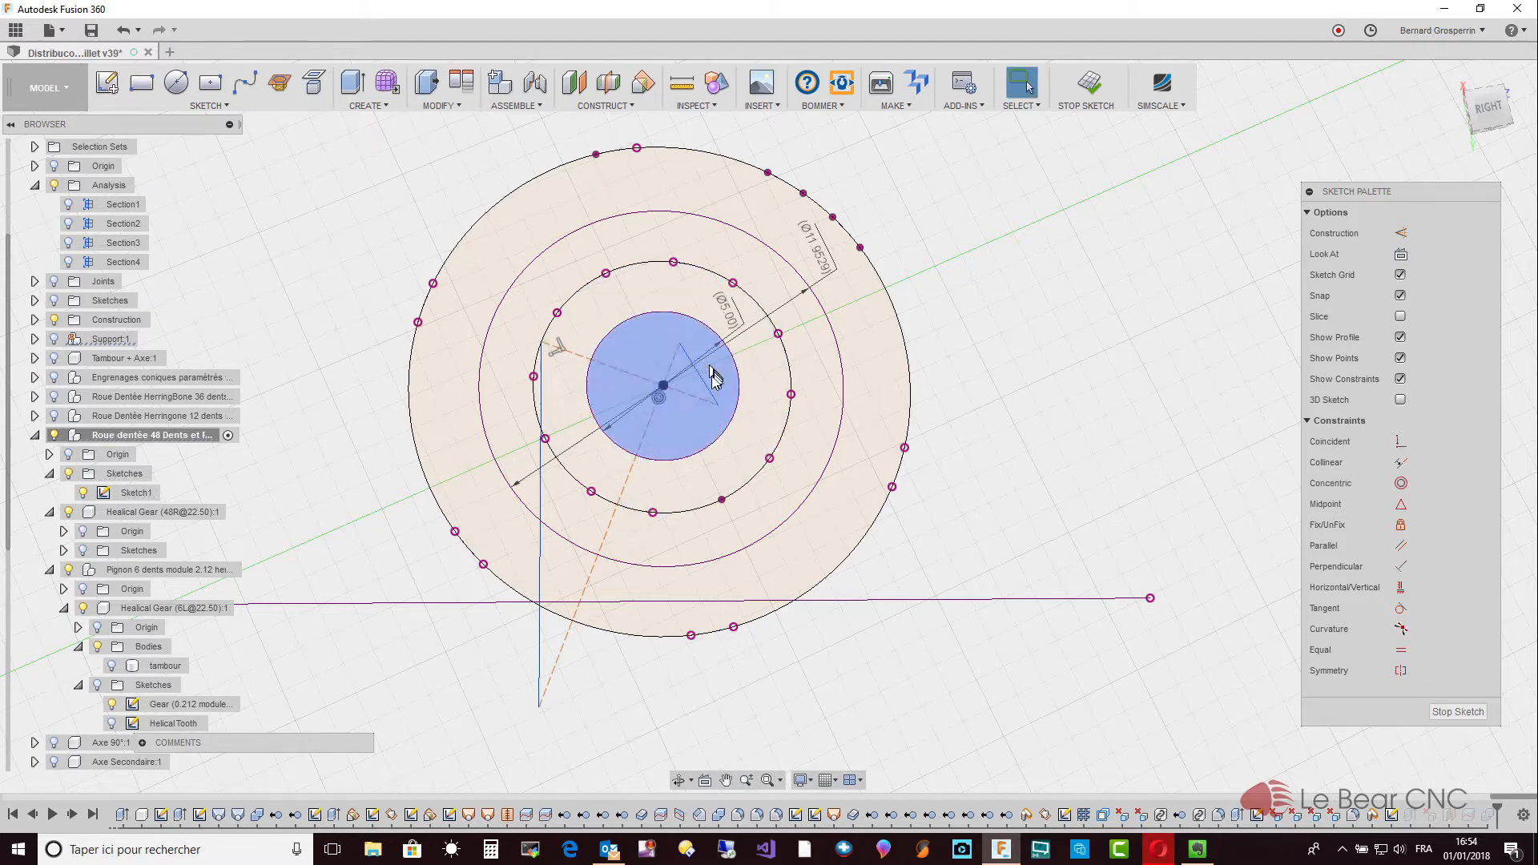
key("Delete")
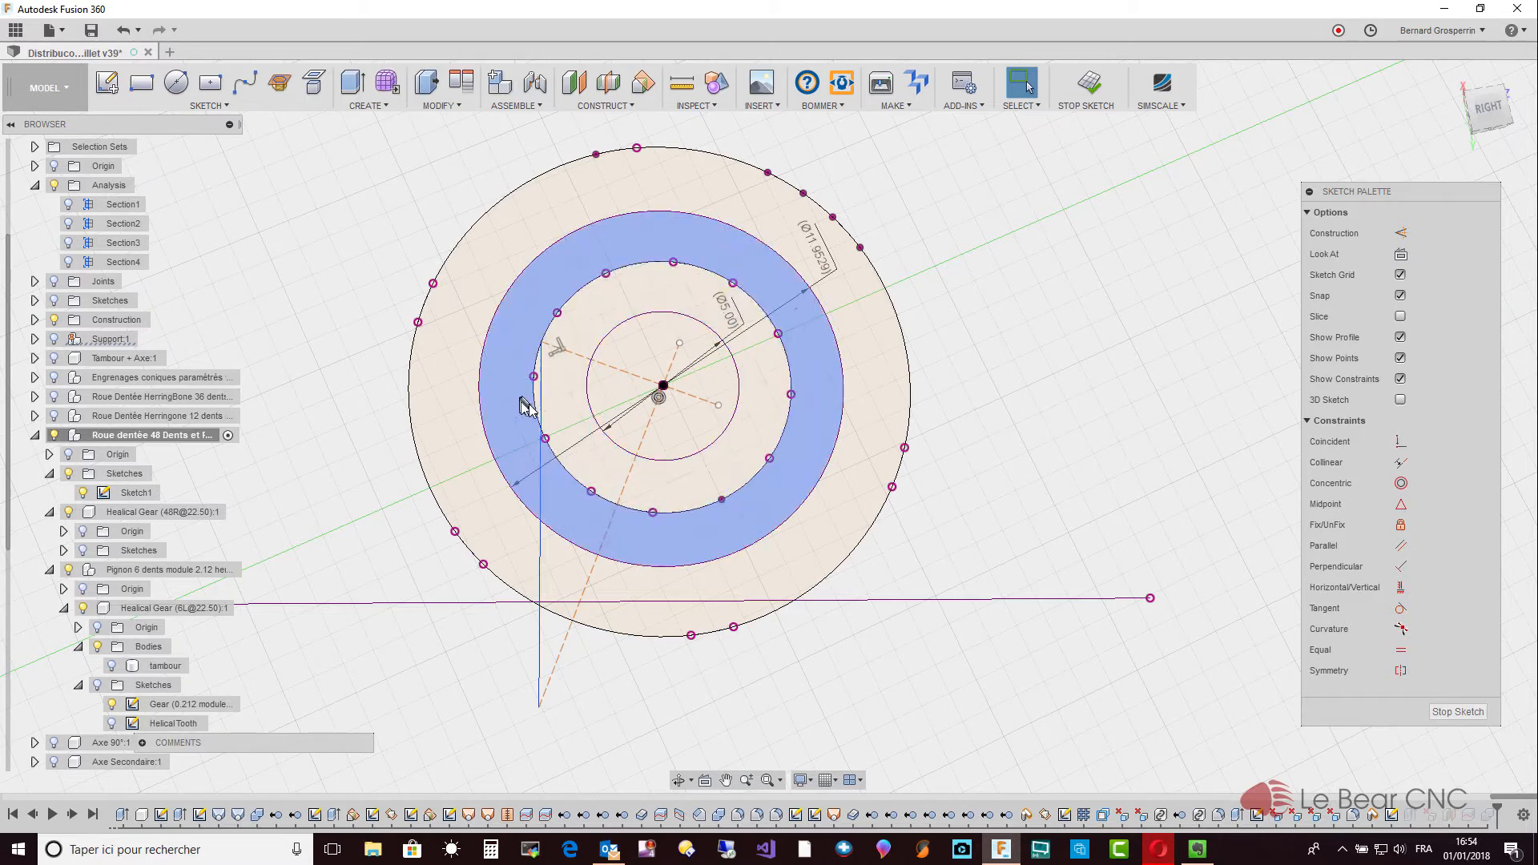
left_click(540, 405)
key("Delete")
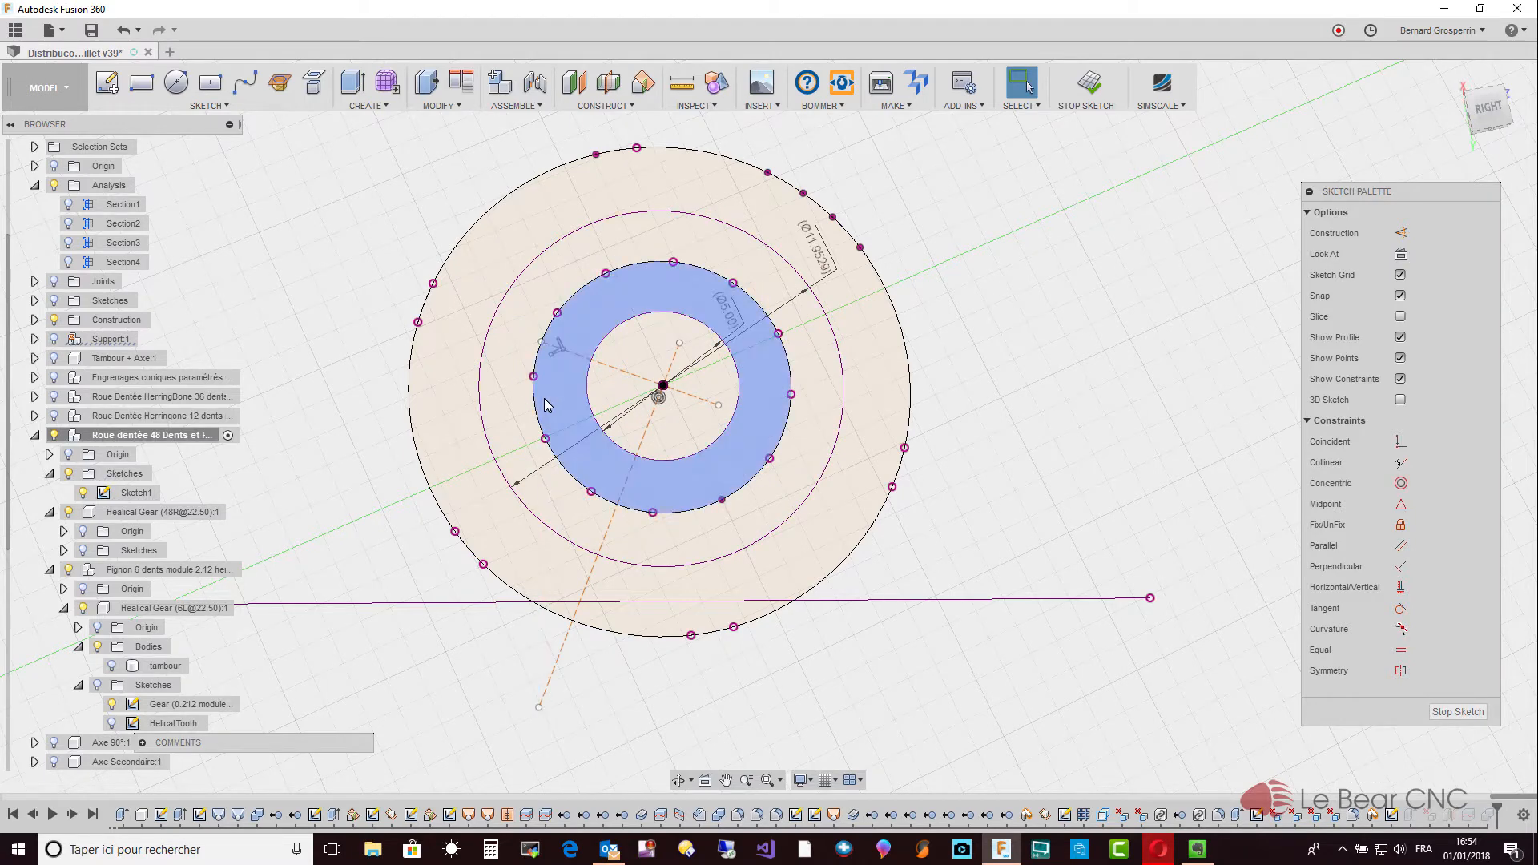
left_click(617, 371)
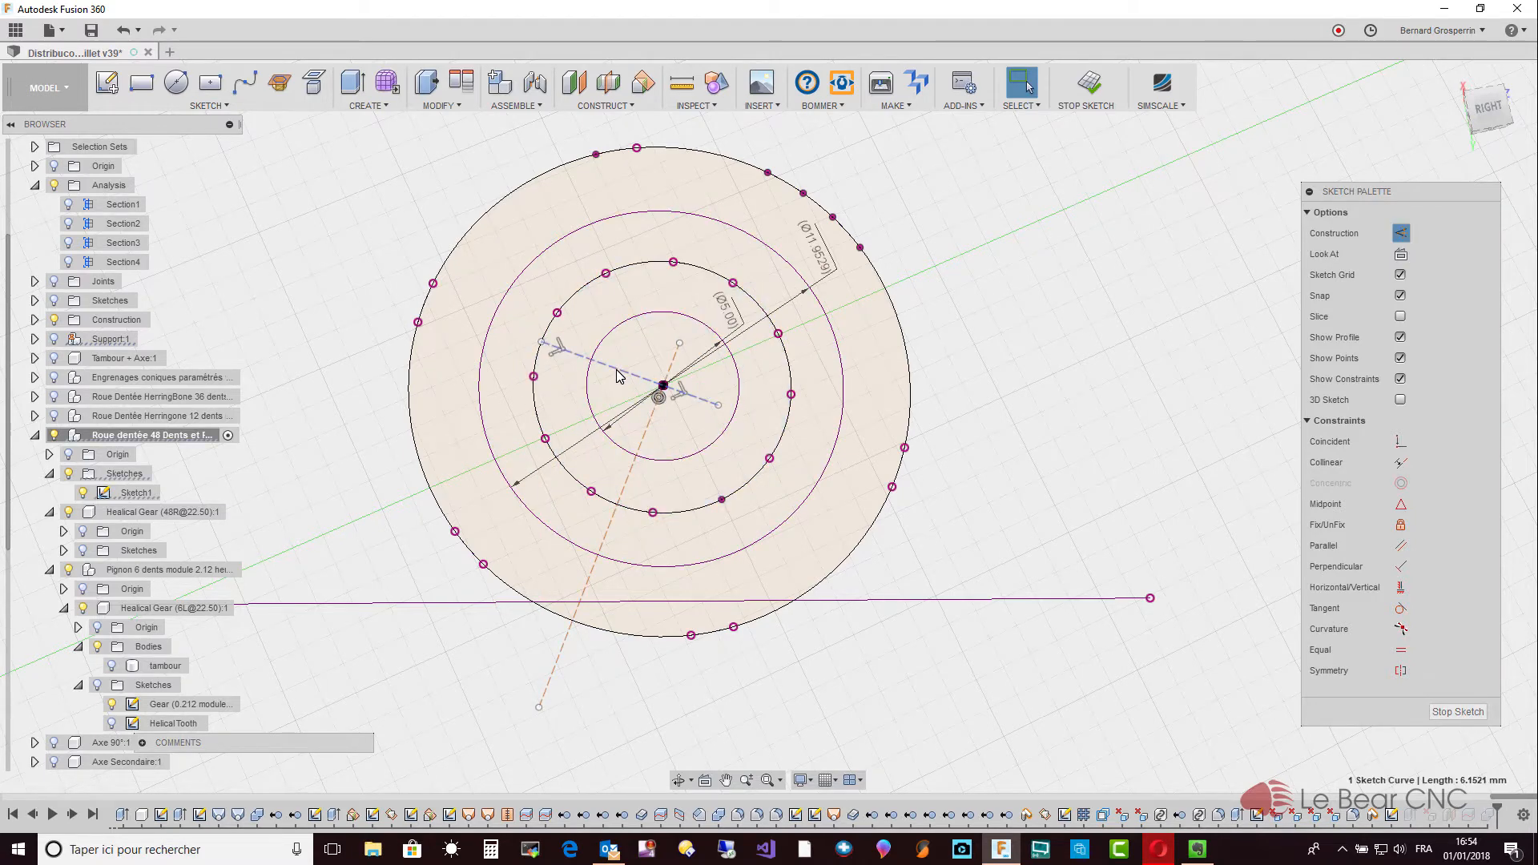
key("Delete")
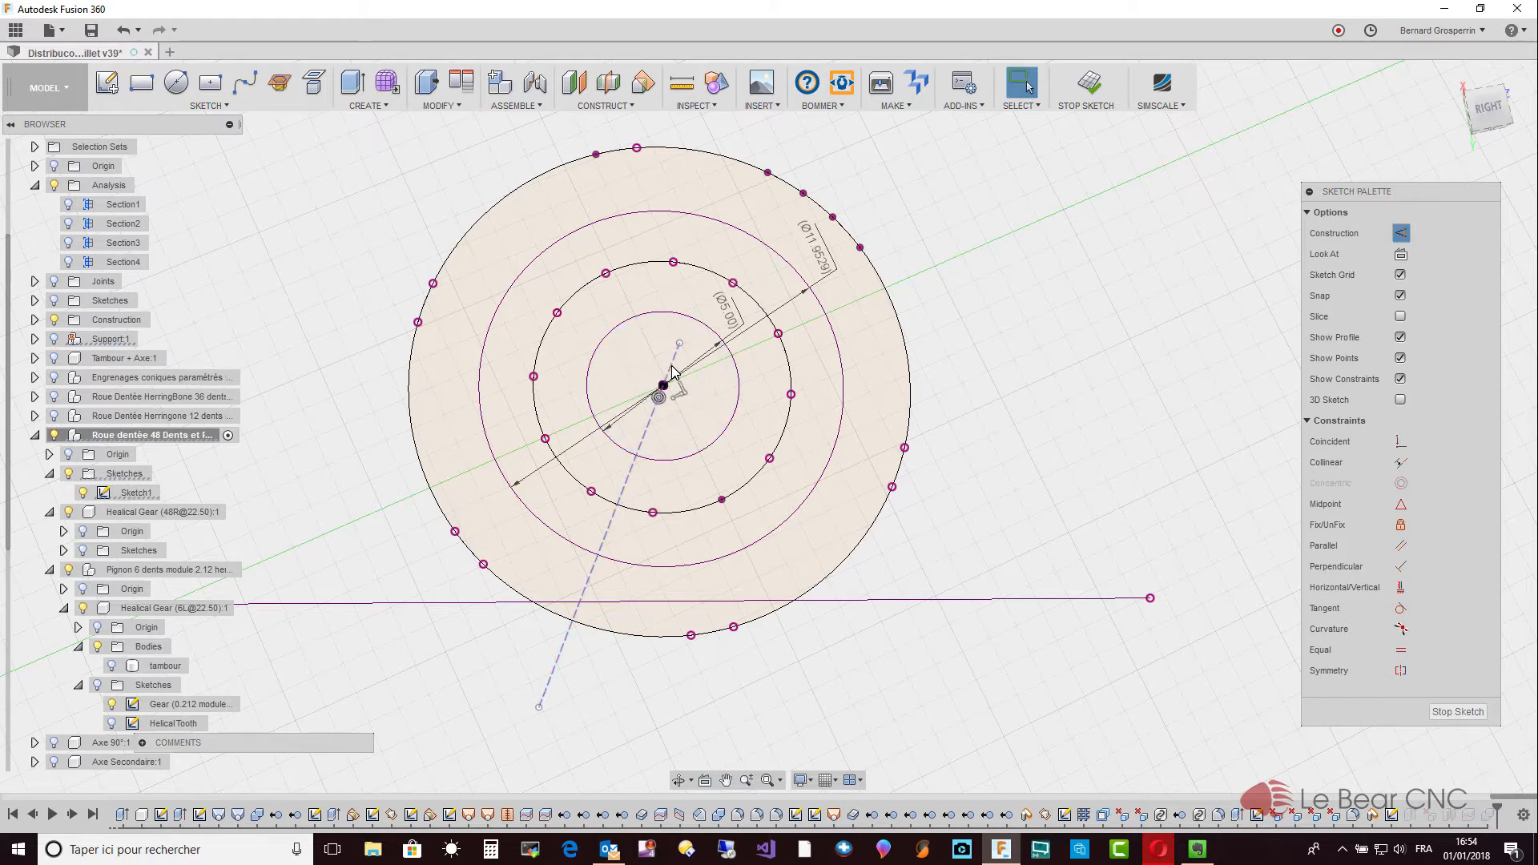
key("Delete")
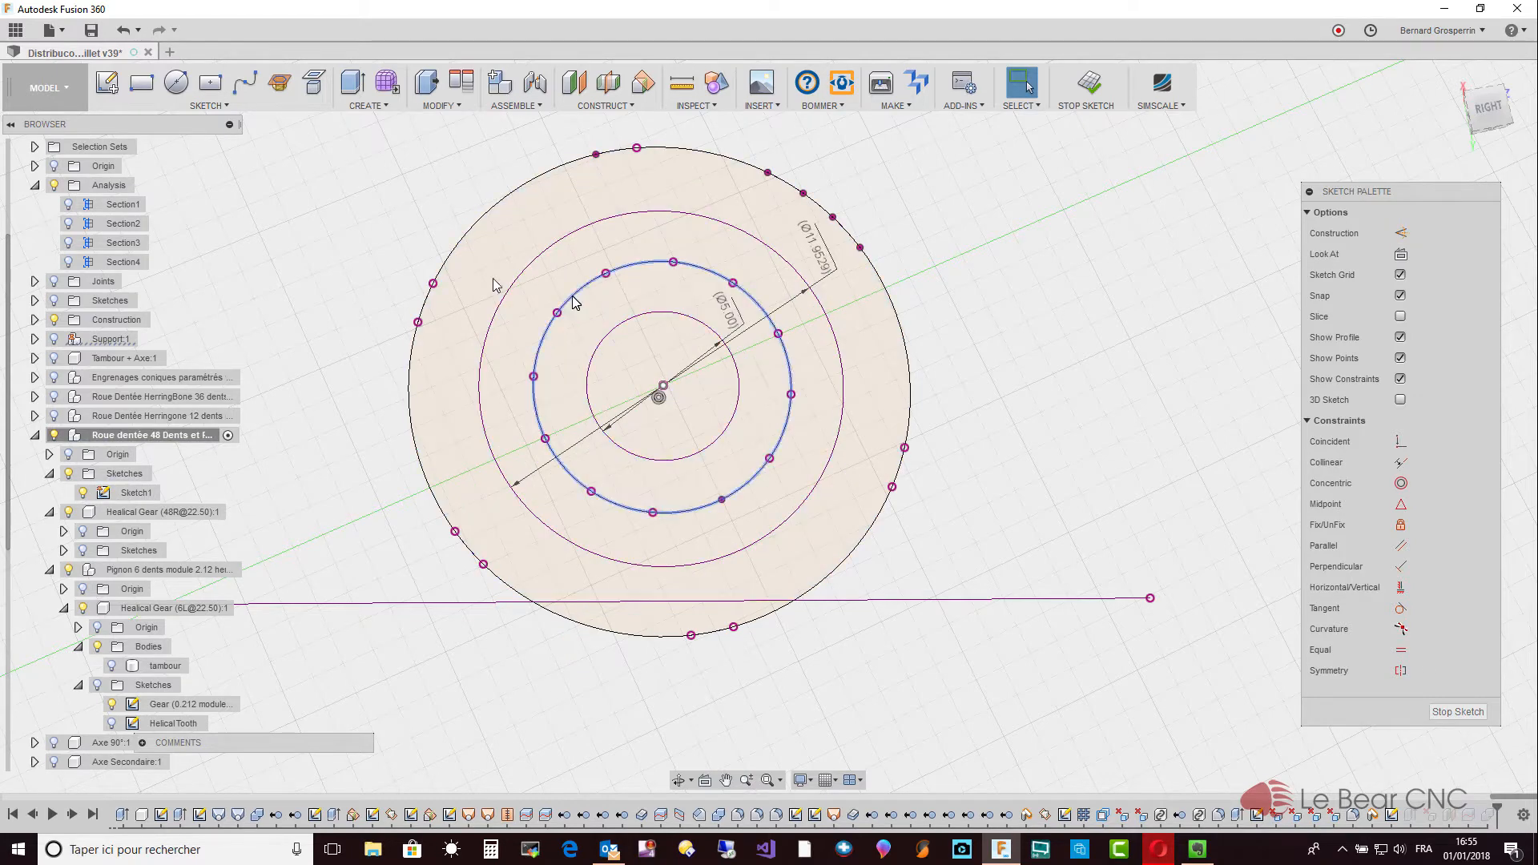
Draw a center rectangle from the circles' common center with a corner on the second-smallest circle, its short side about 3.73 mm.
left_click(209, 82)
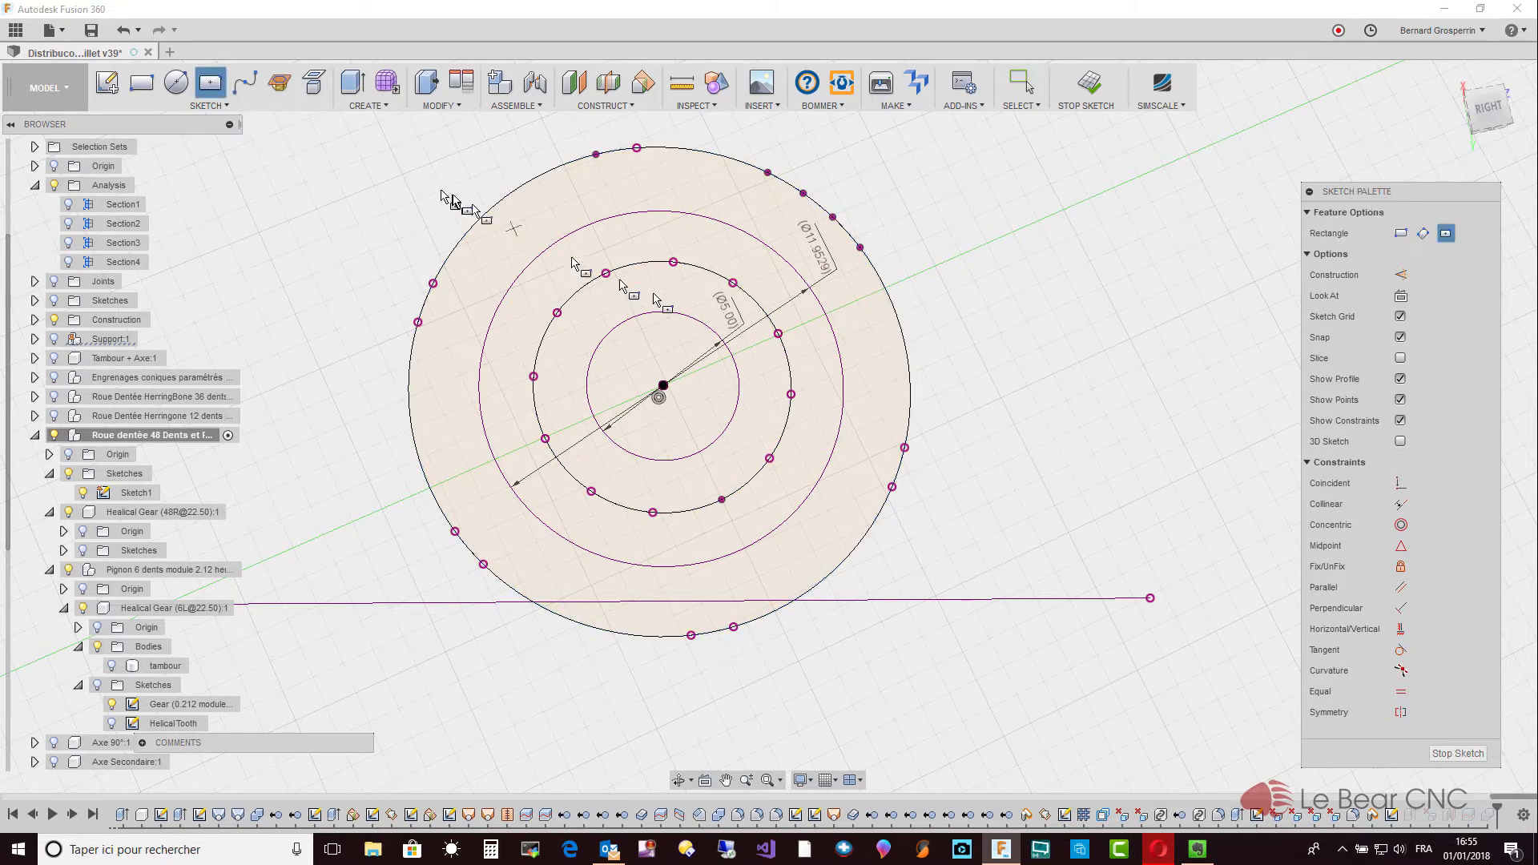
left_click(664, 385)
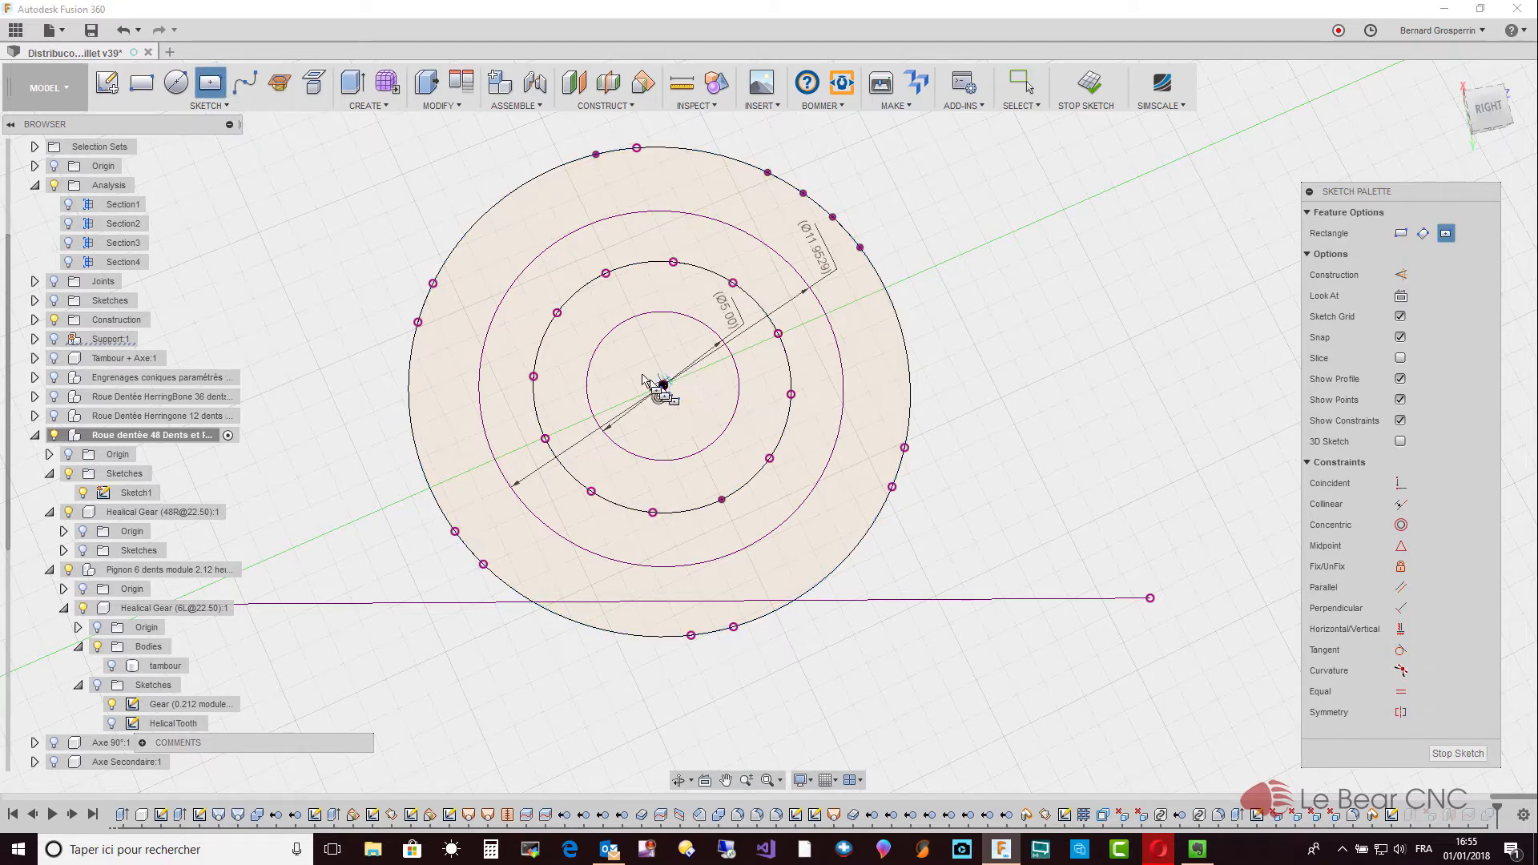
left_click(563, 307)
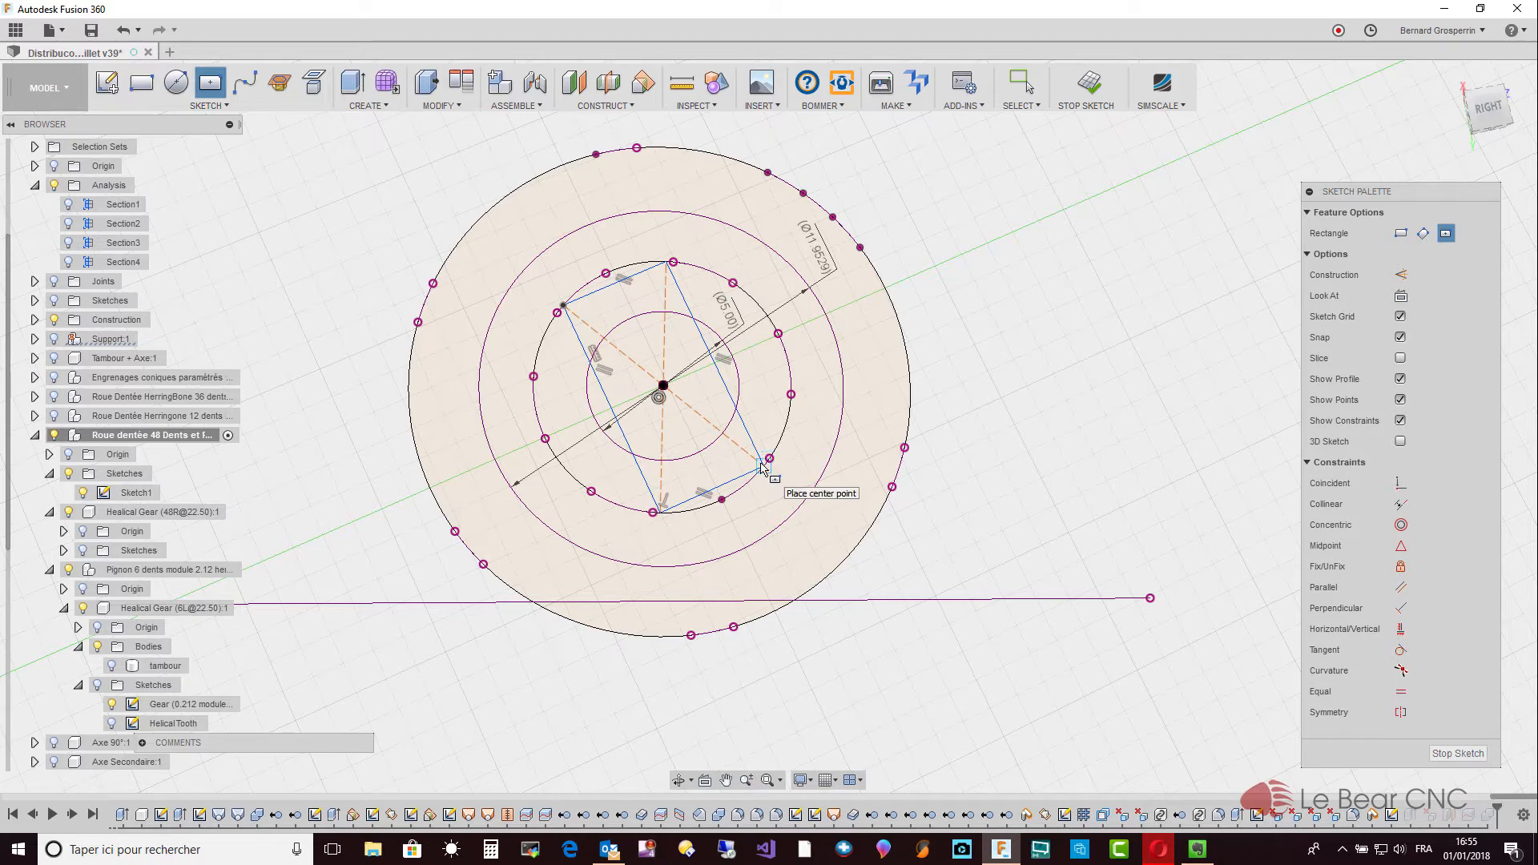
key("Escape")
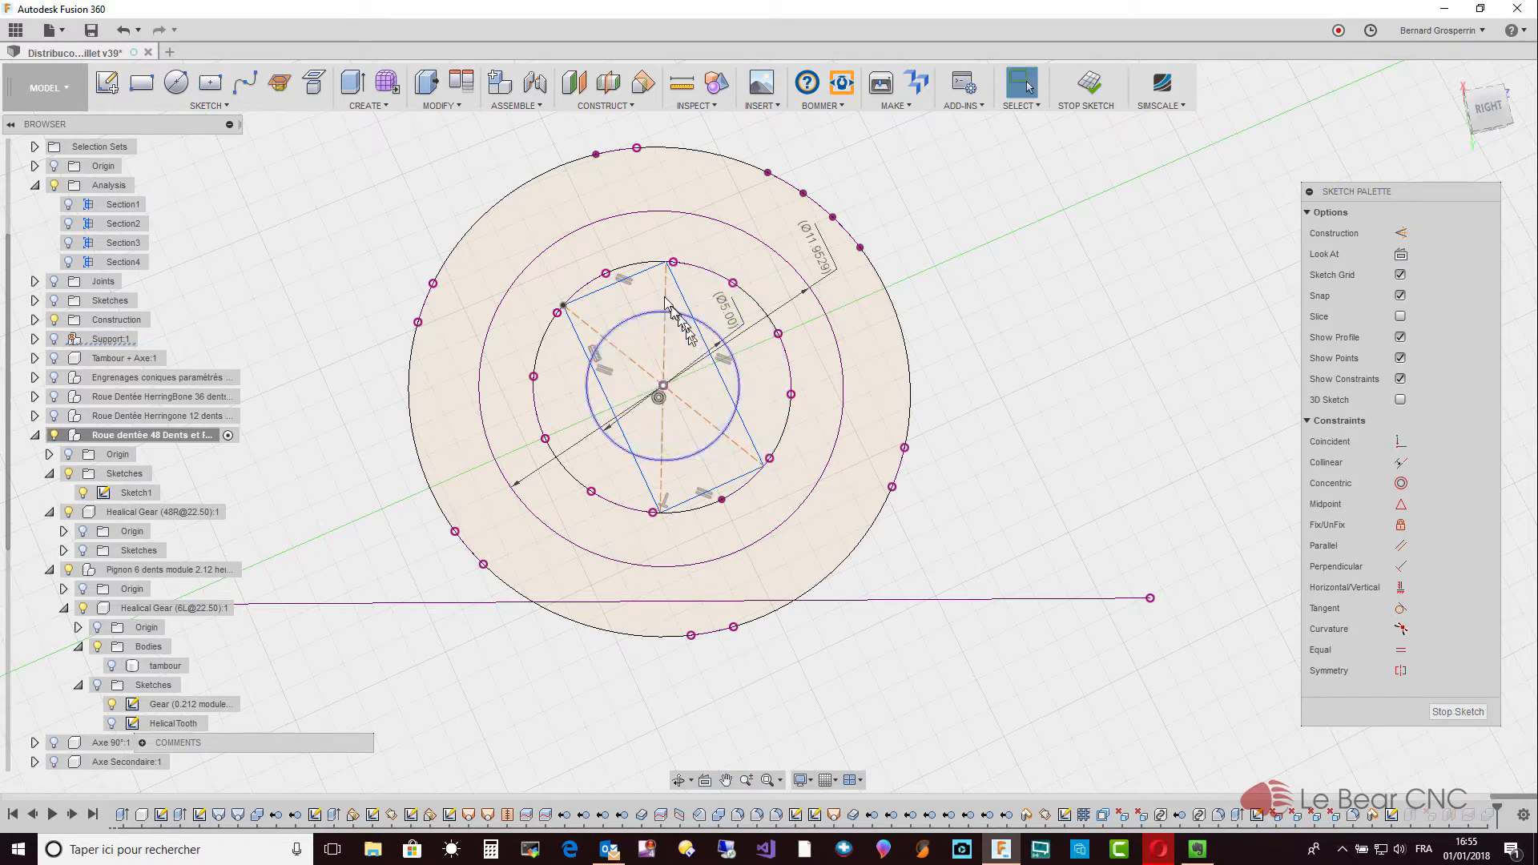
Try to constrain the new rectangle's upper short side parallel to the projected drum edge.
left_click(1401, 545)
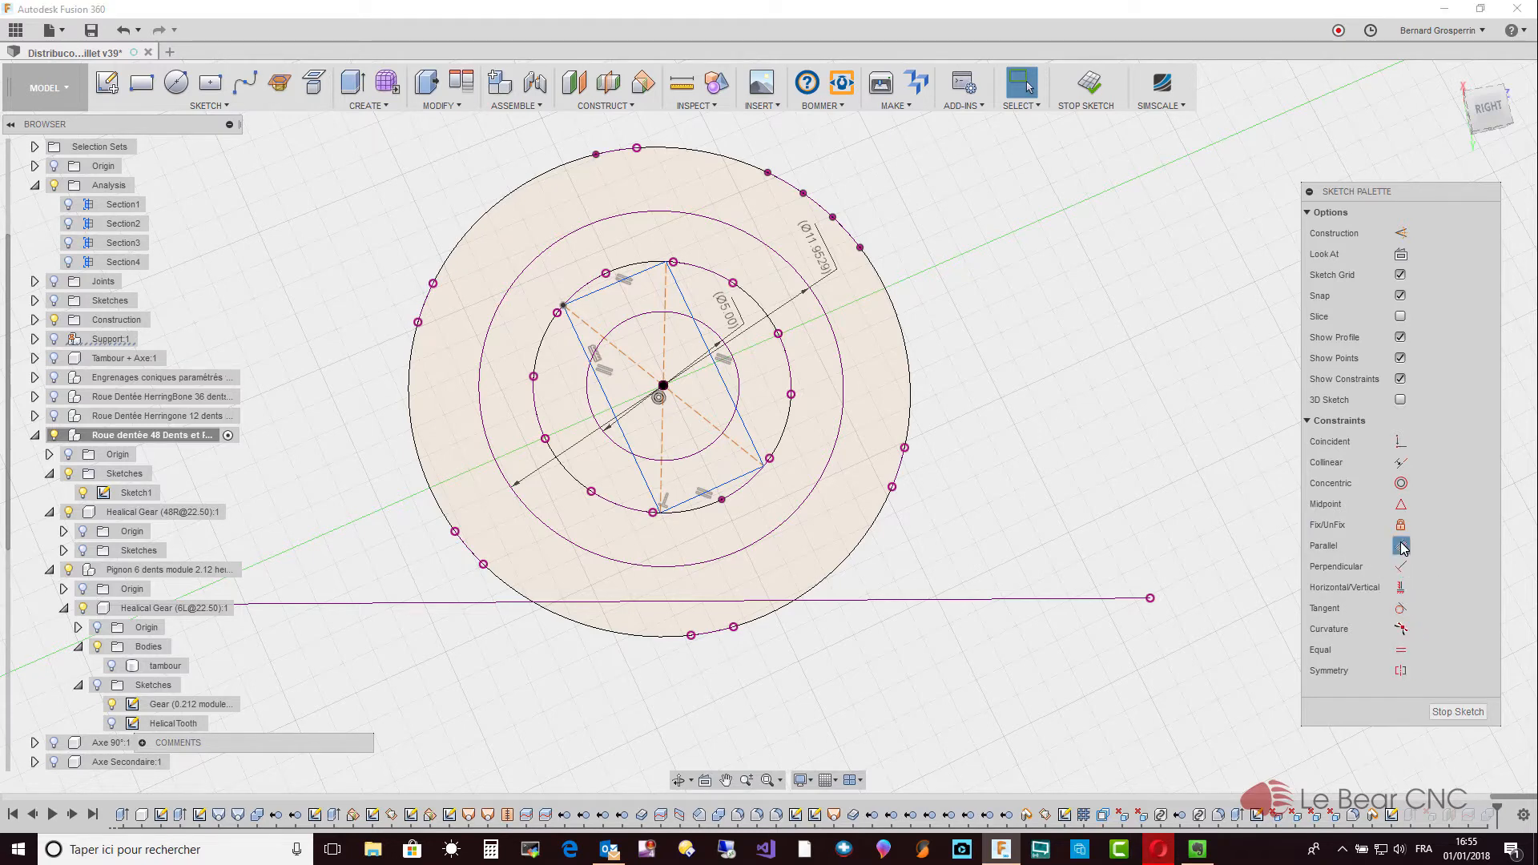
left_click(599, 298)
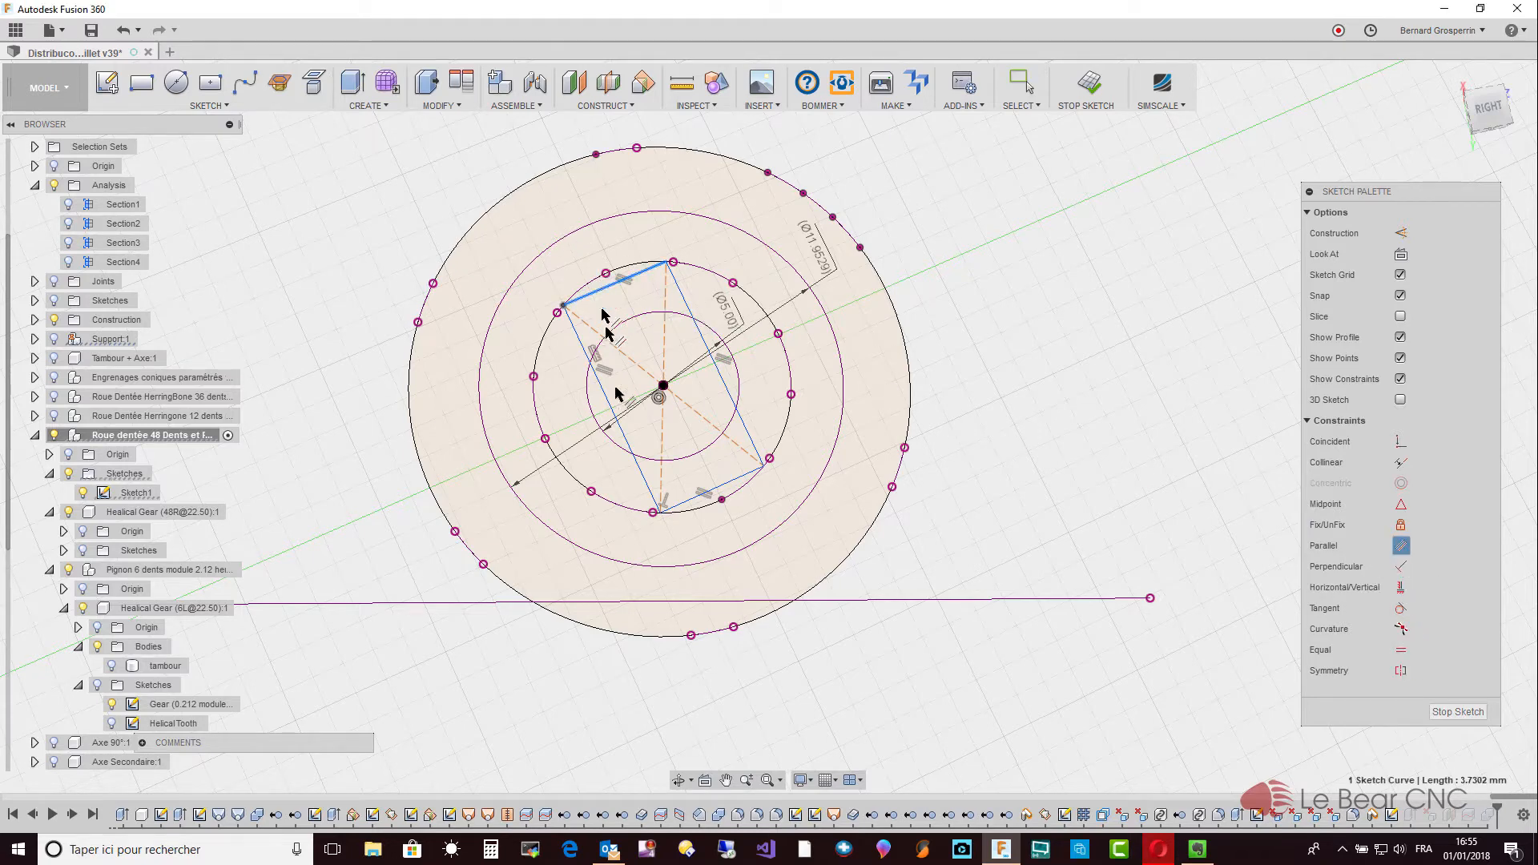
left_click(659, 608)
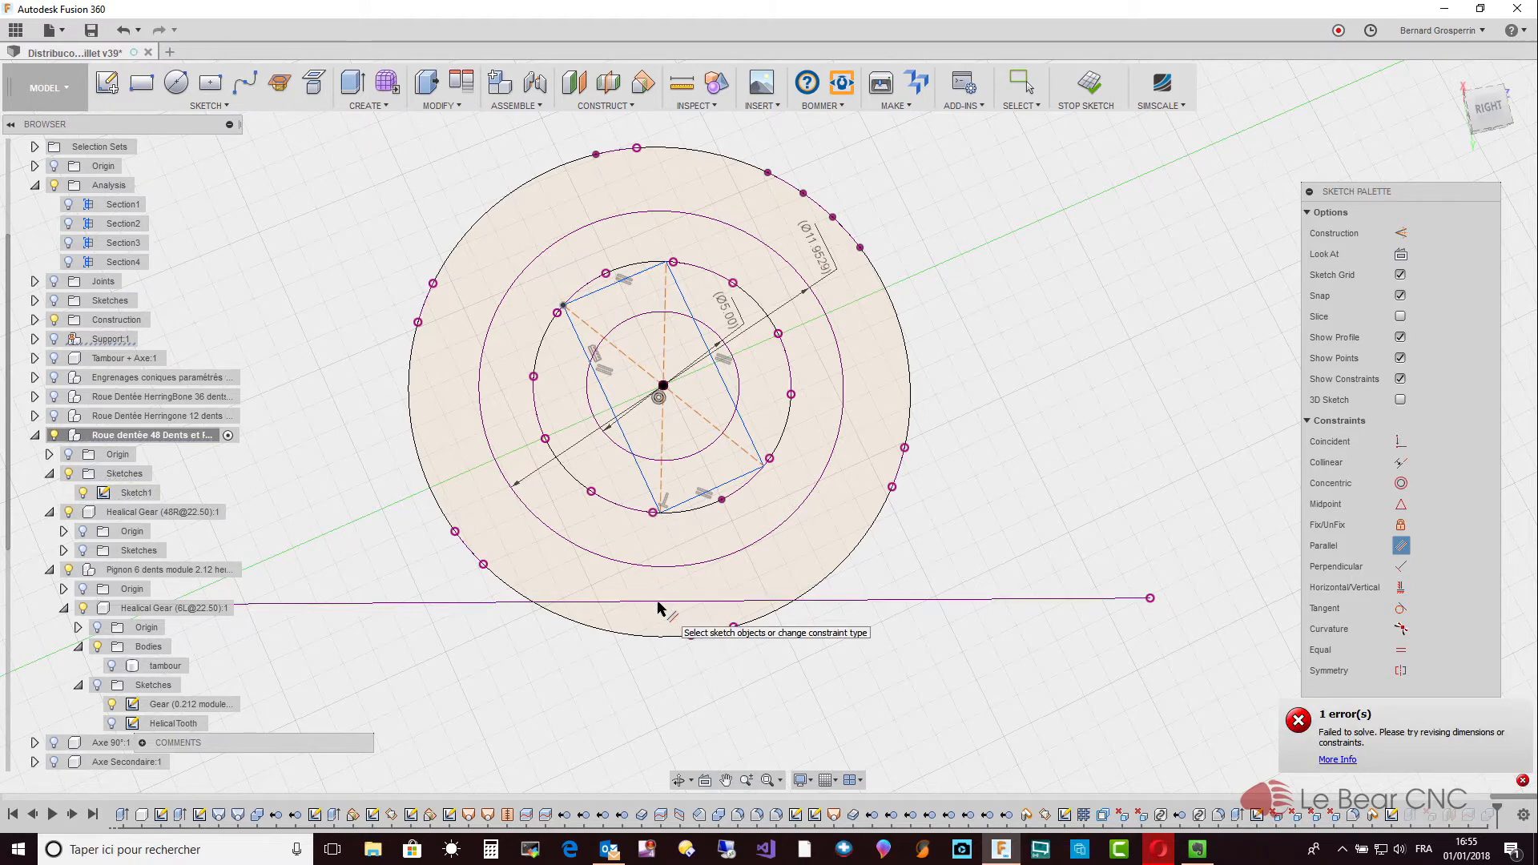
key("Escape")
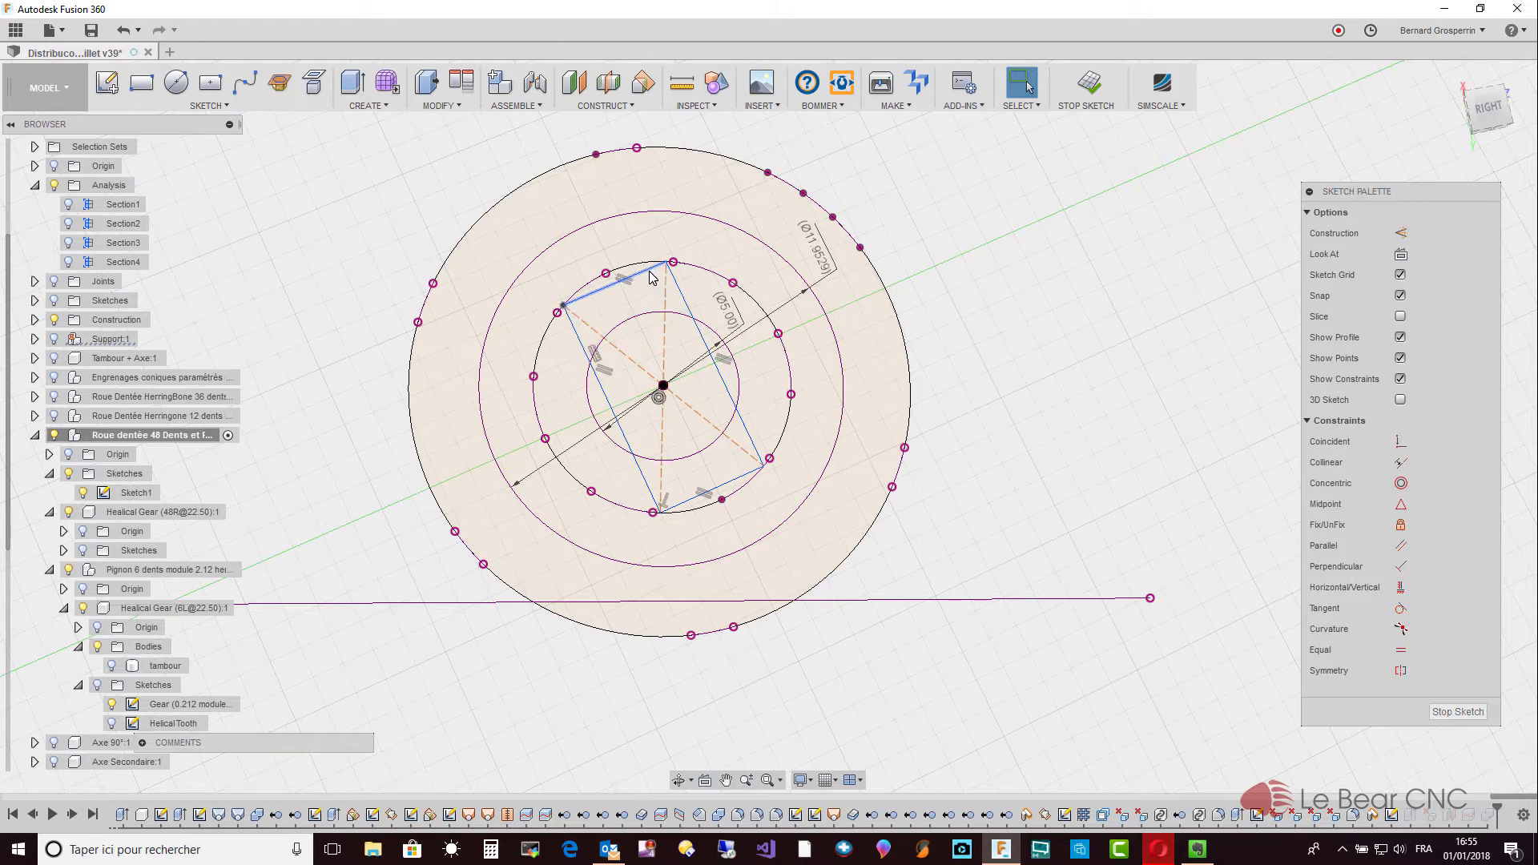
Undo the center rectangle drawn inside the second-smallest circle.
left_click(124, 31)
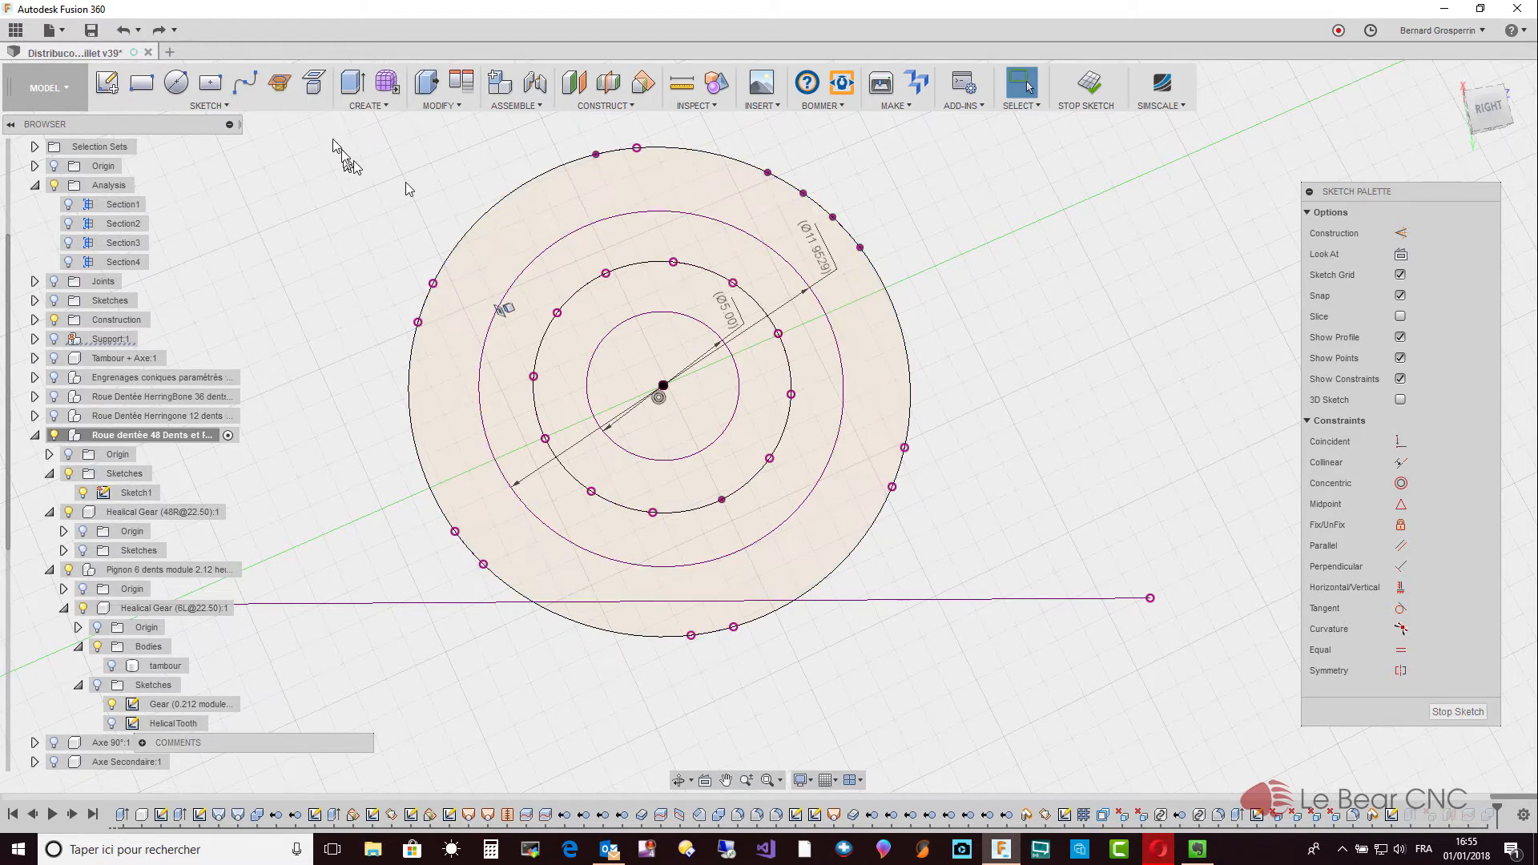
left_click(218, 84)
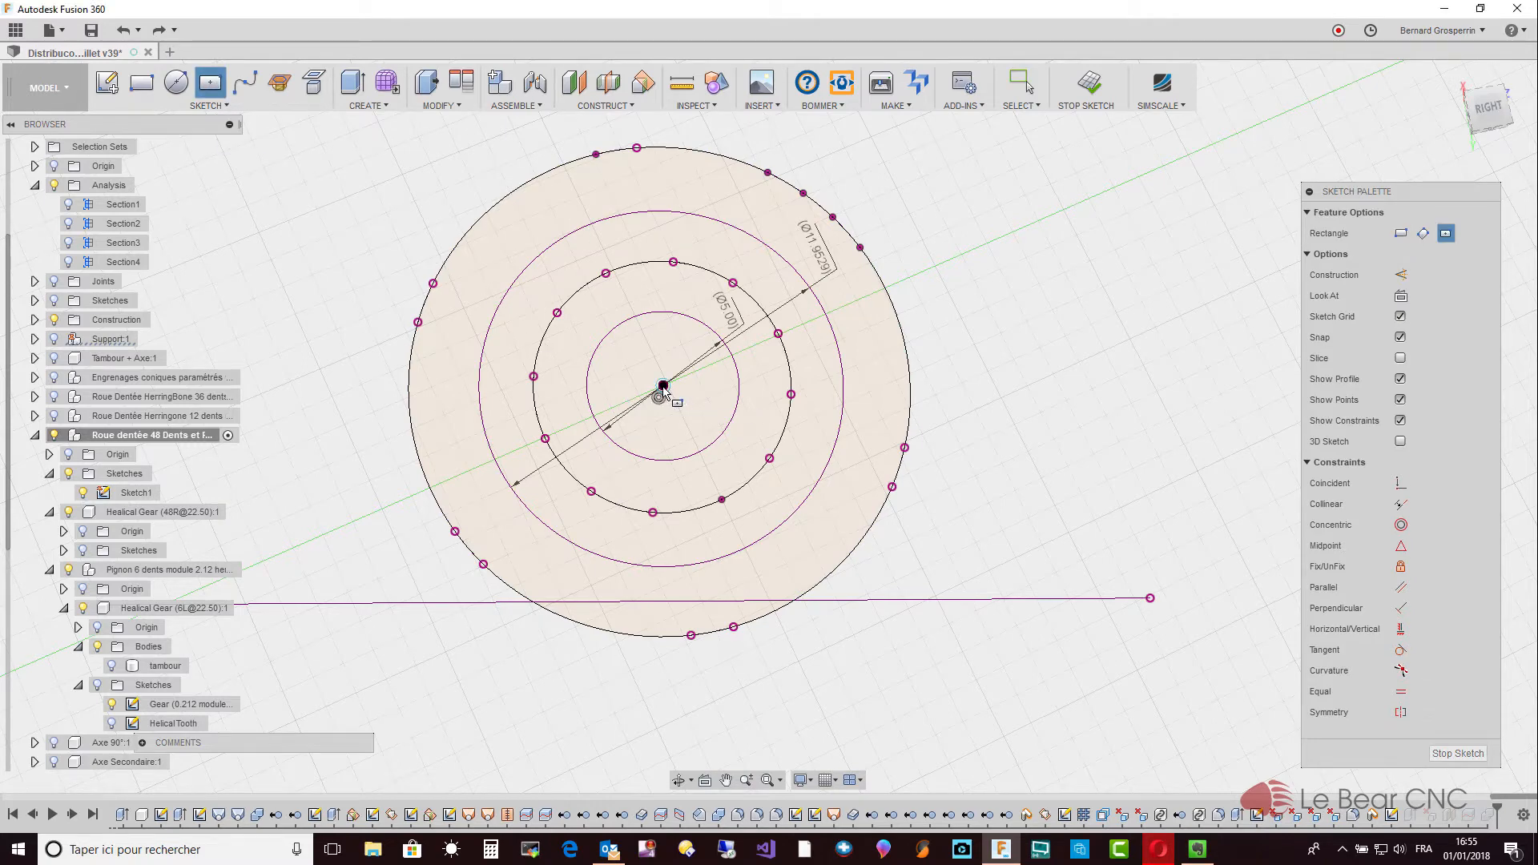
left_click(661, 386)
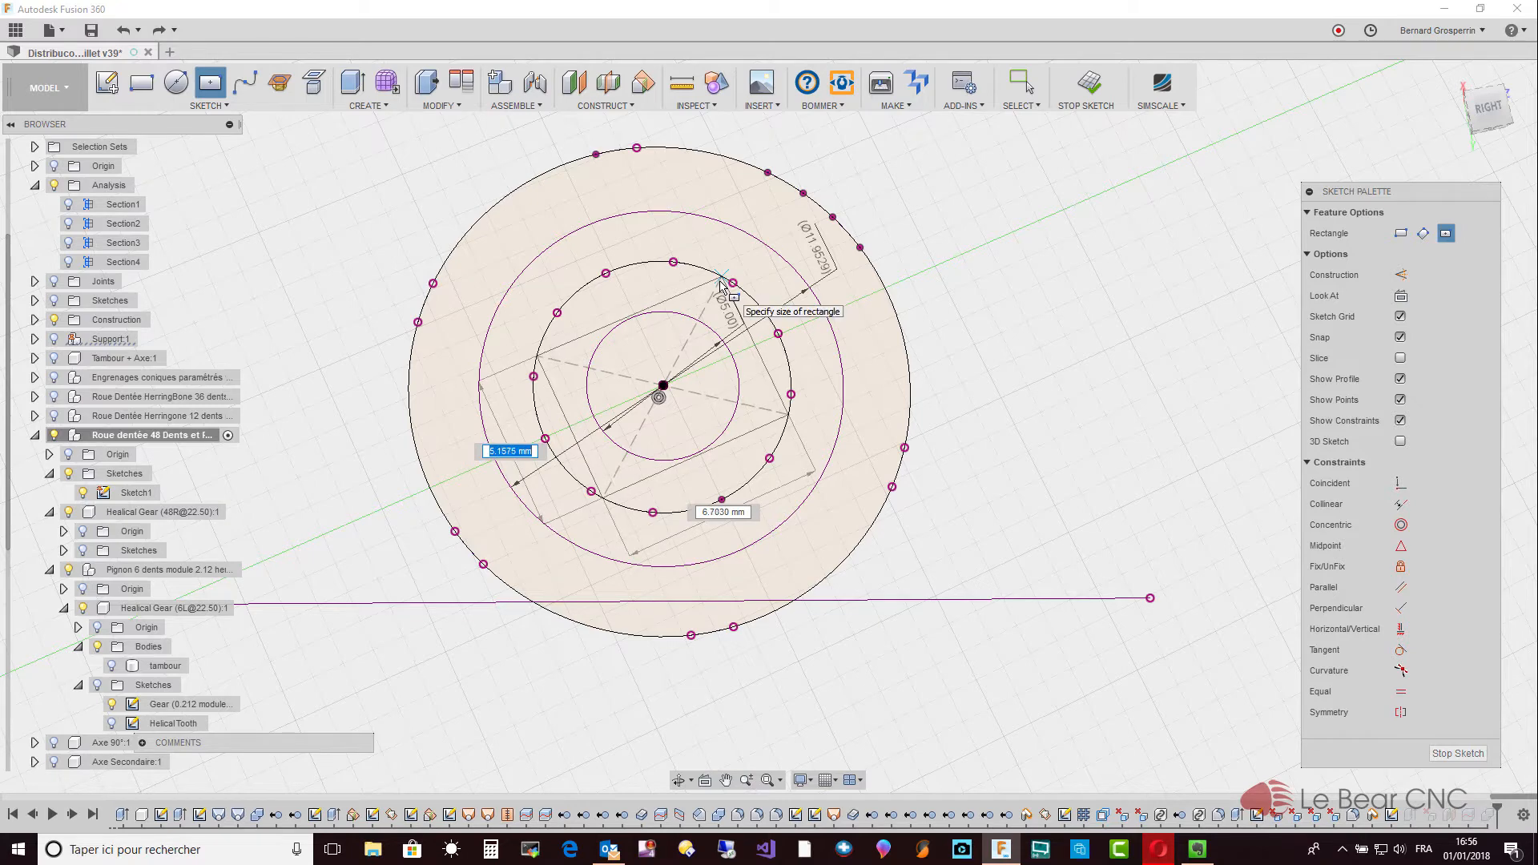
key("Escape")
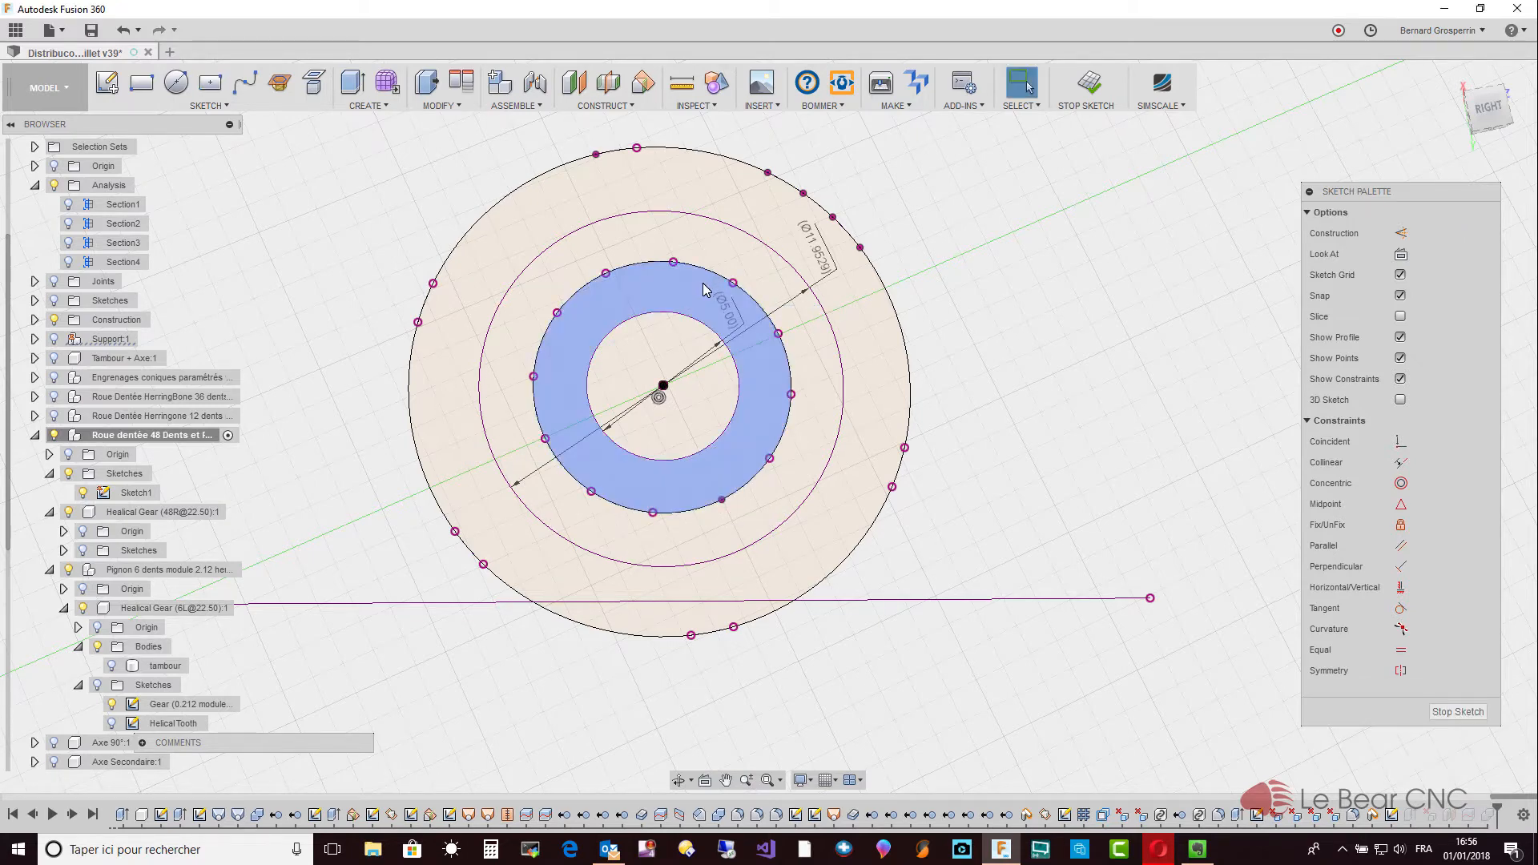
Draw a closed four-sided line profile, about 6 mm per side, with its corners on the second-smallest circle.
key("l")
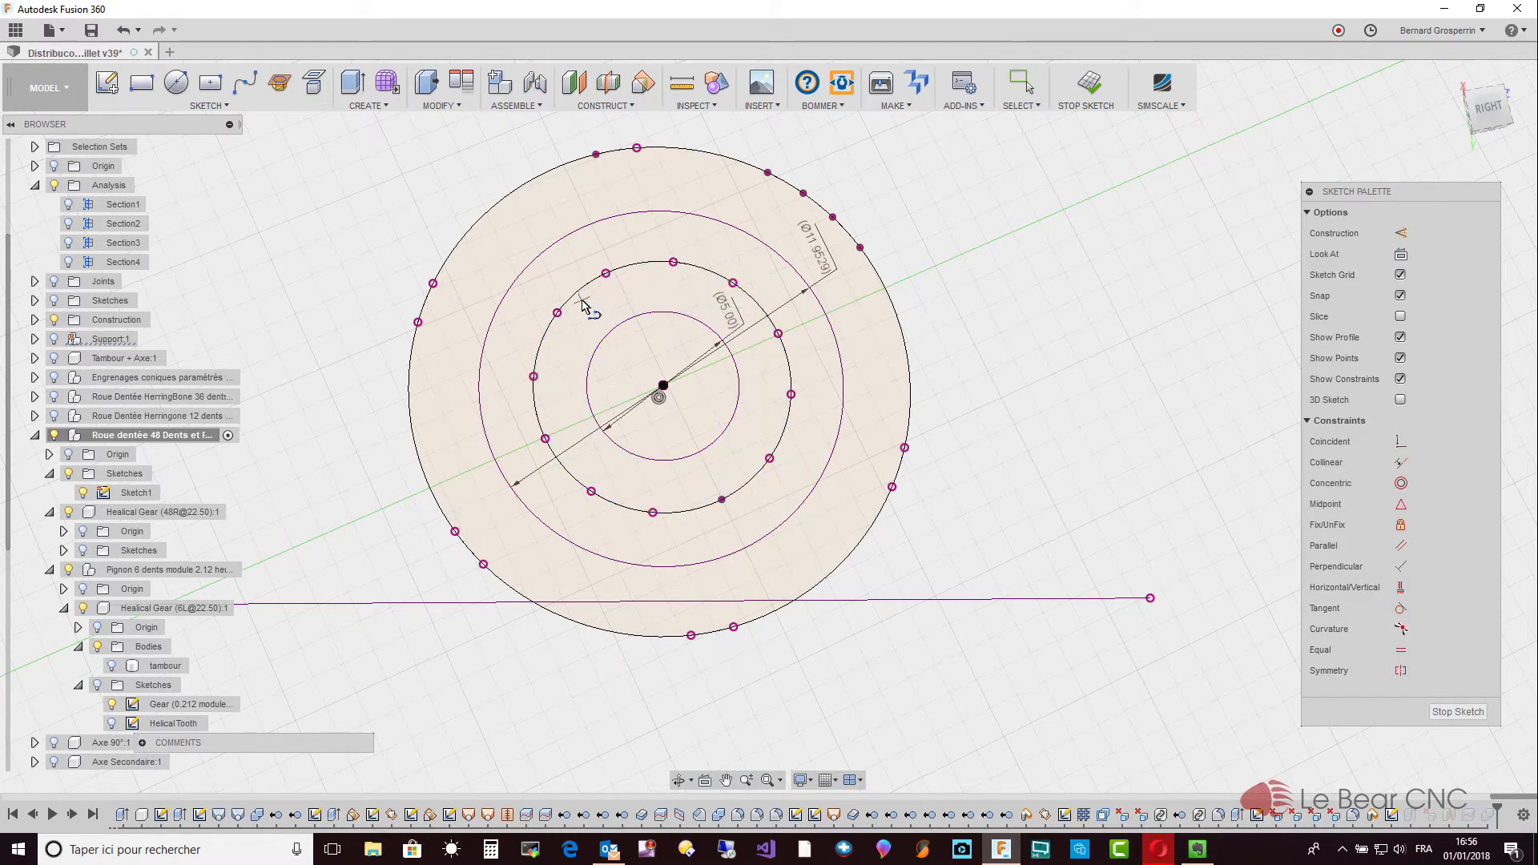
left_click(568, 302)
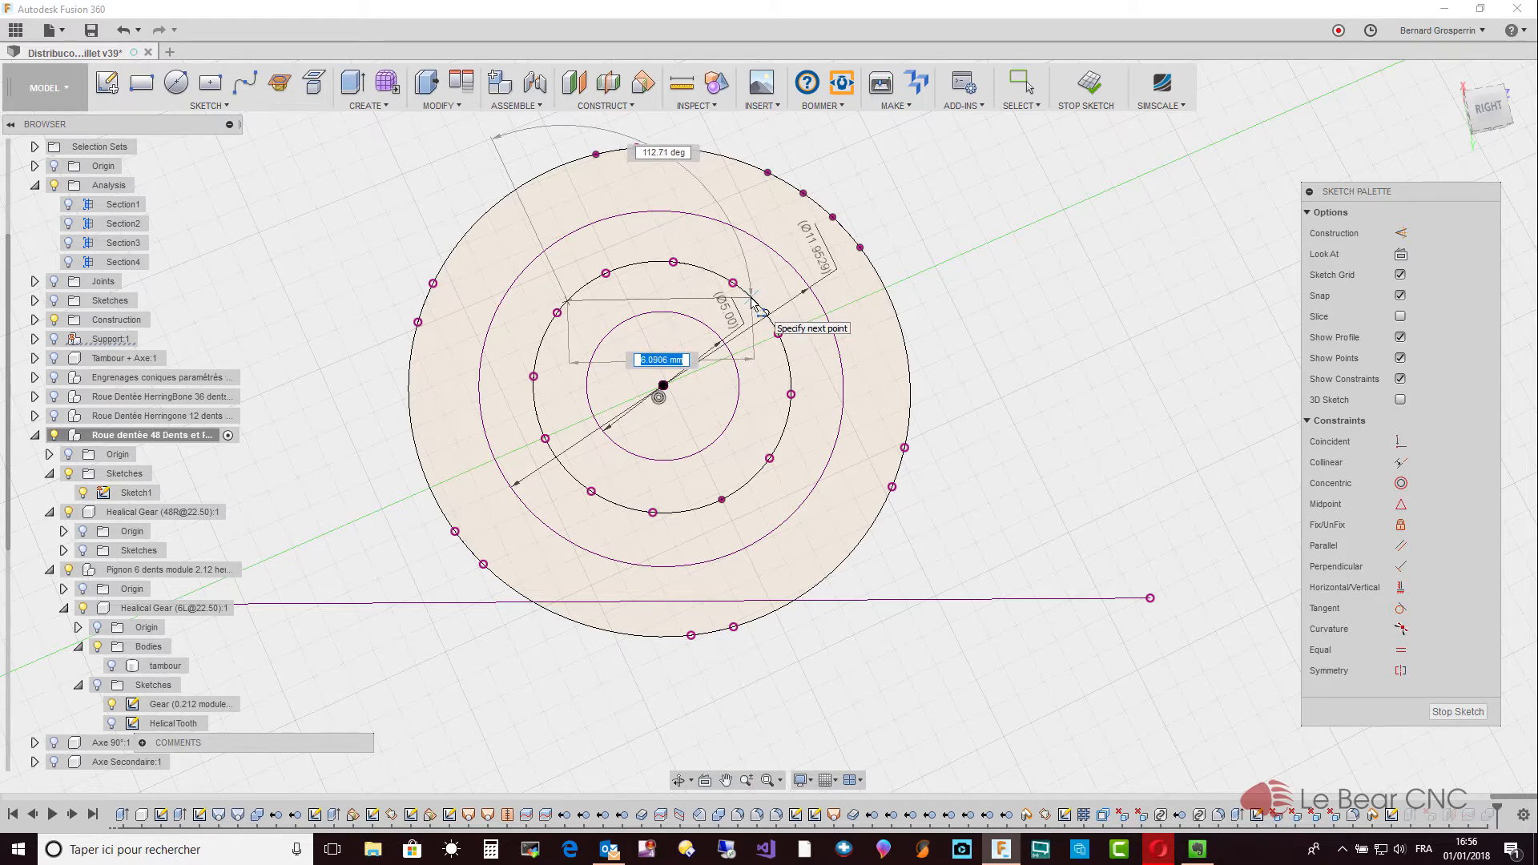
left_click(754, 299)
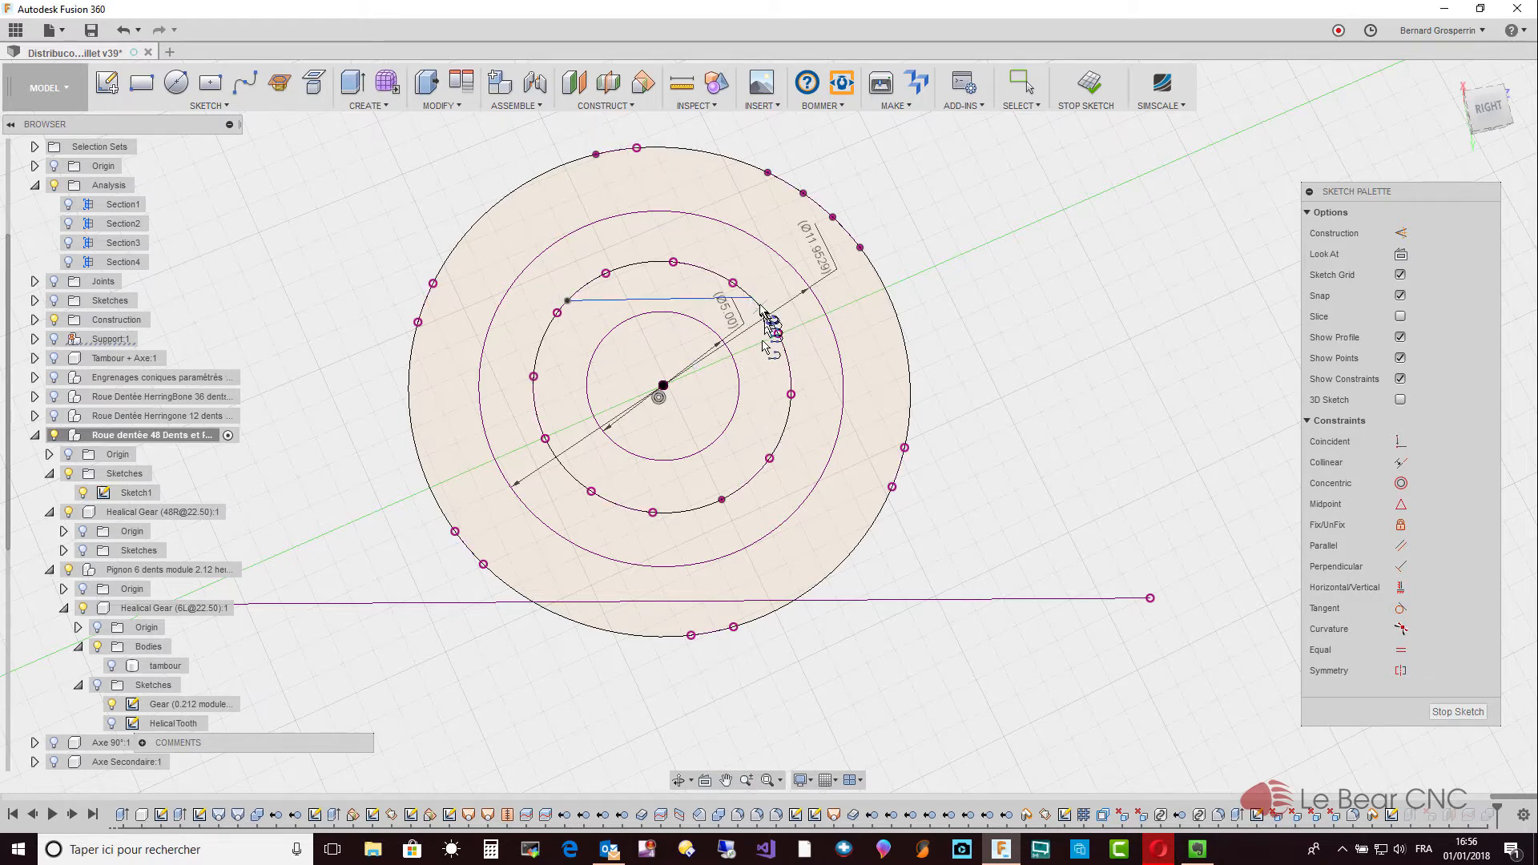
left_click_drag(753, 300, 753, 475)
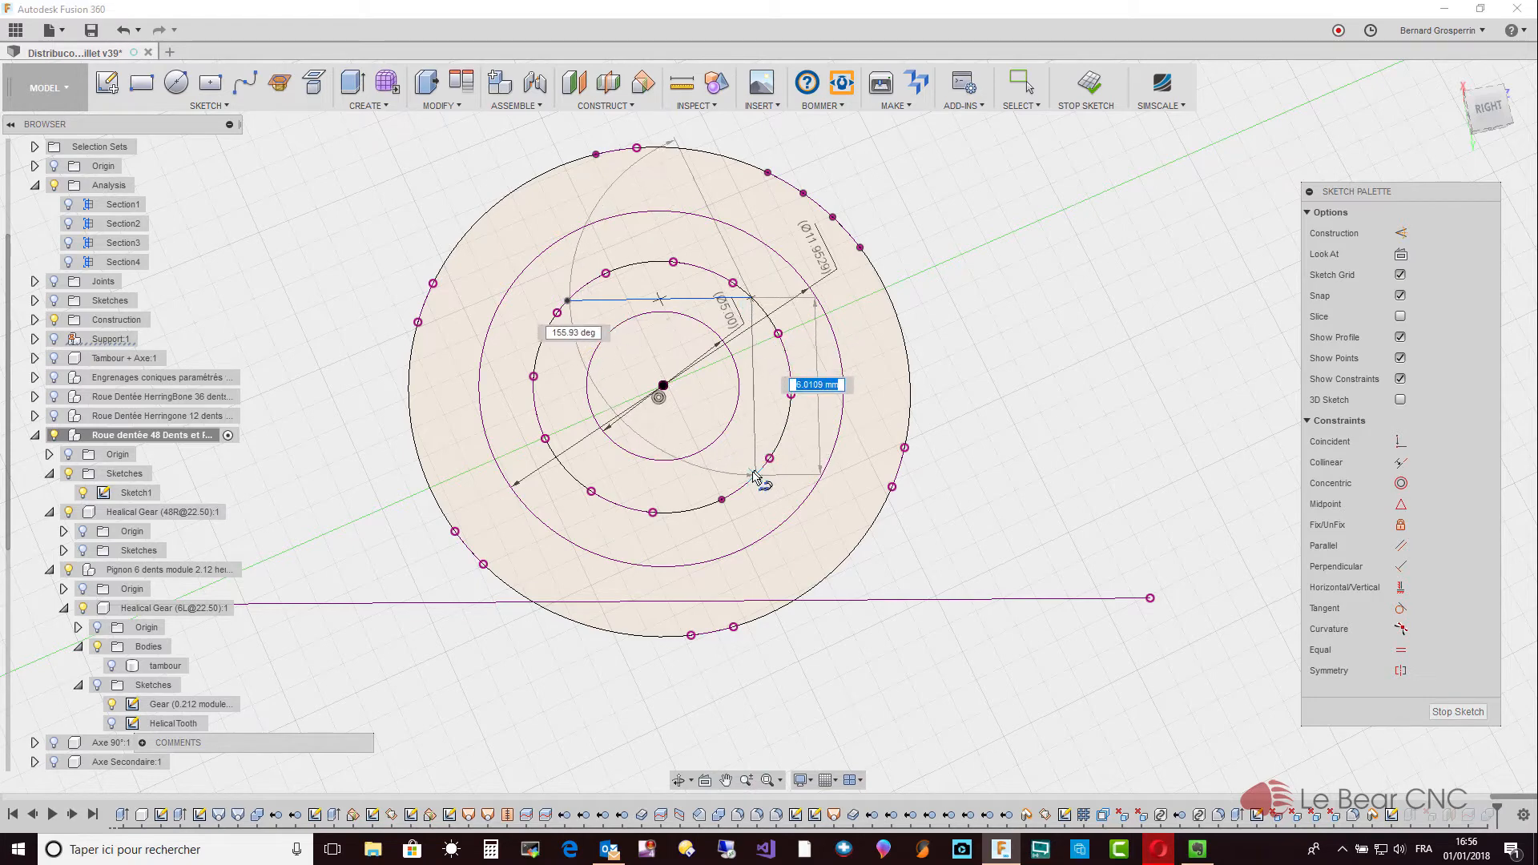
left_click(754, 475)
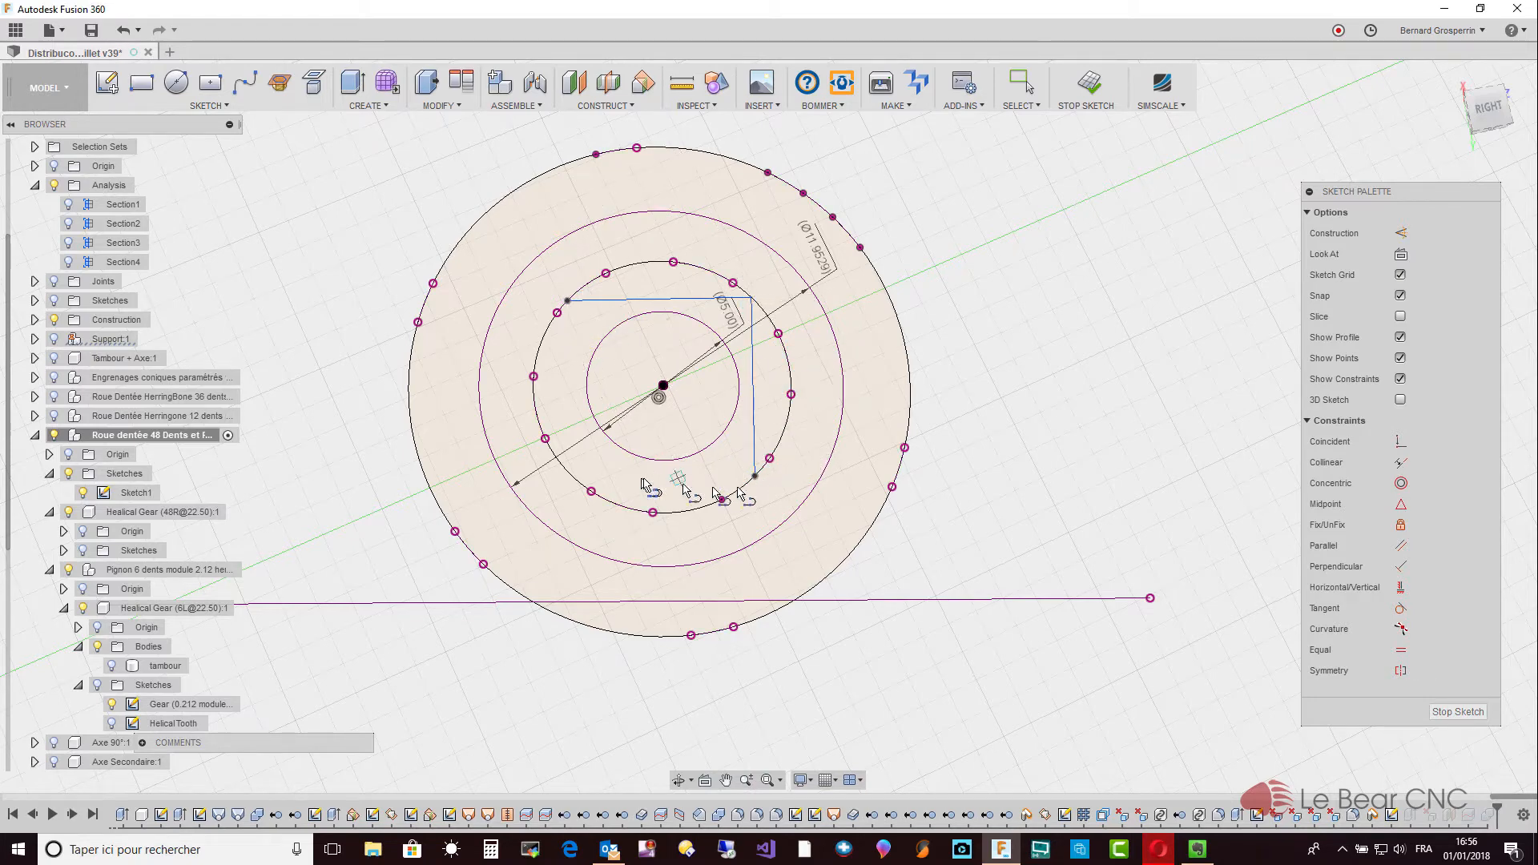
left_click(577, 478)
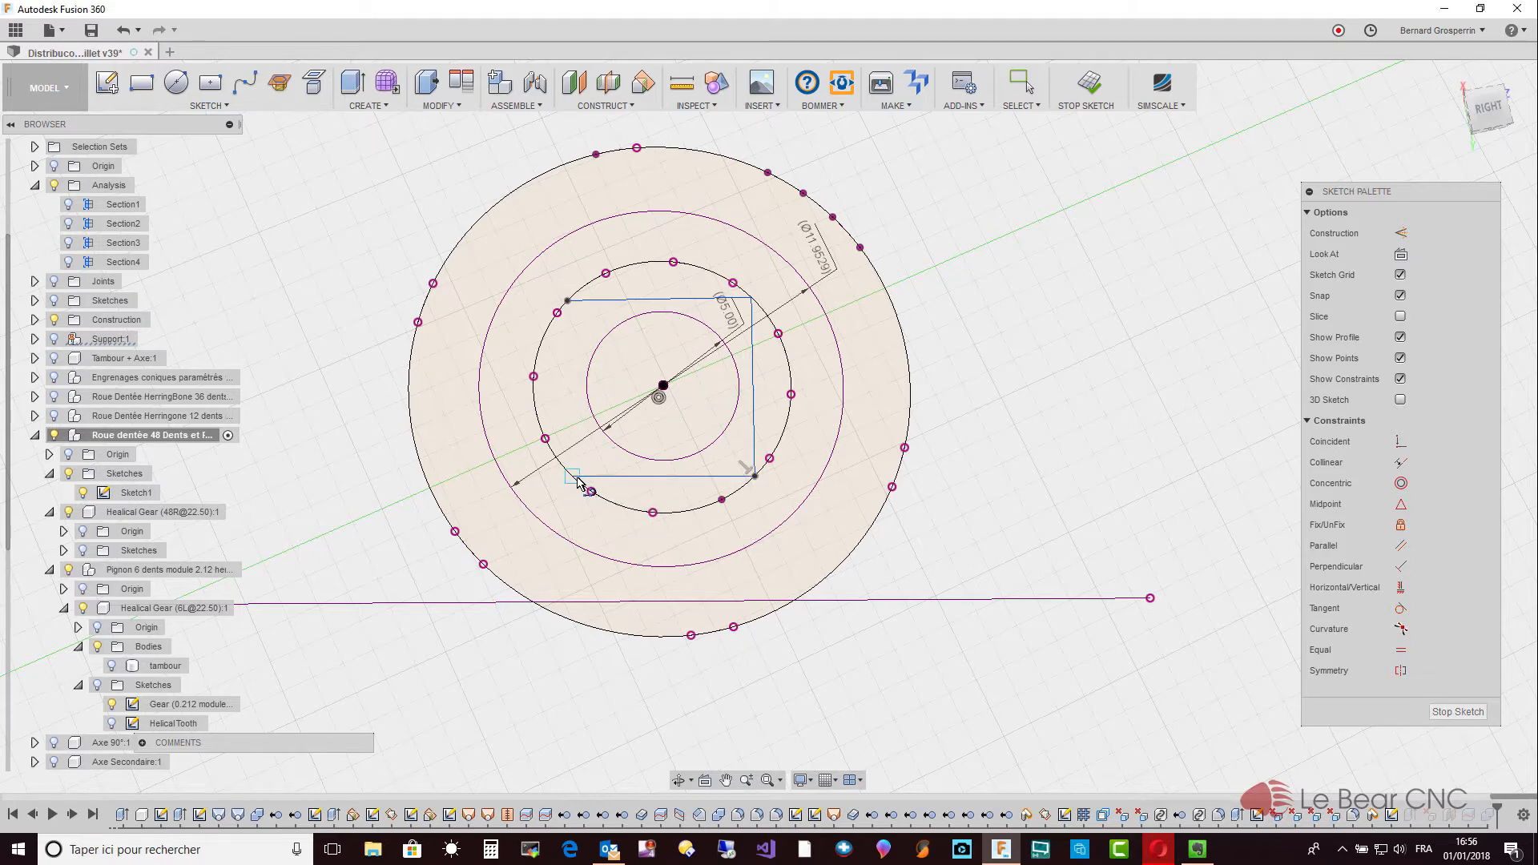
left_click(567, 301)
key("Escape")
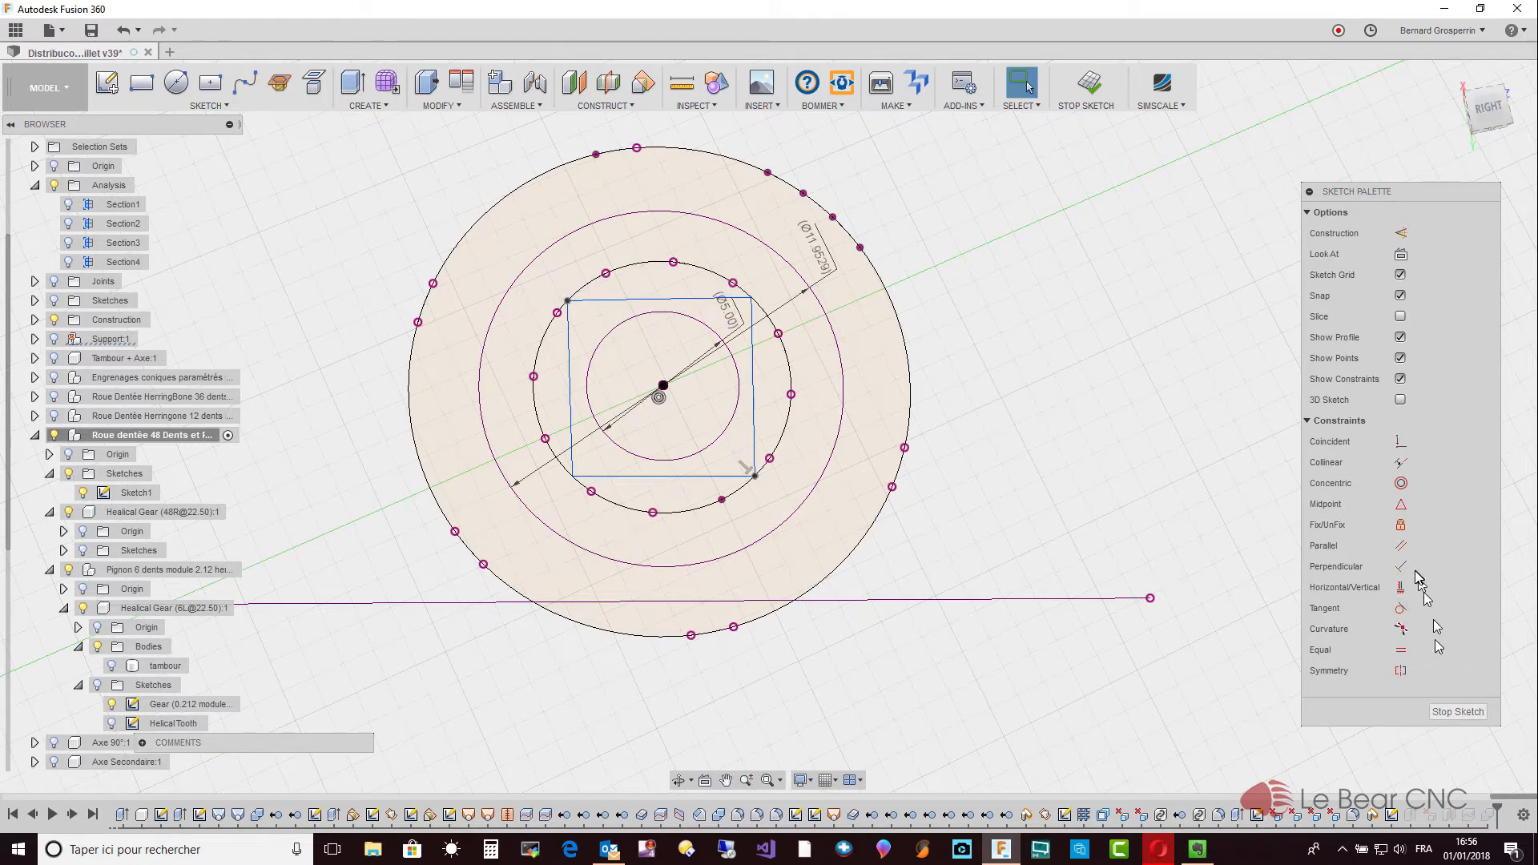
Constrain the profile's upper side parallel to the projected drum edge, and its lower side parallel to the upper one.
left_click(1401, 546)
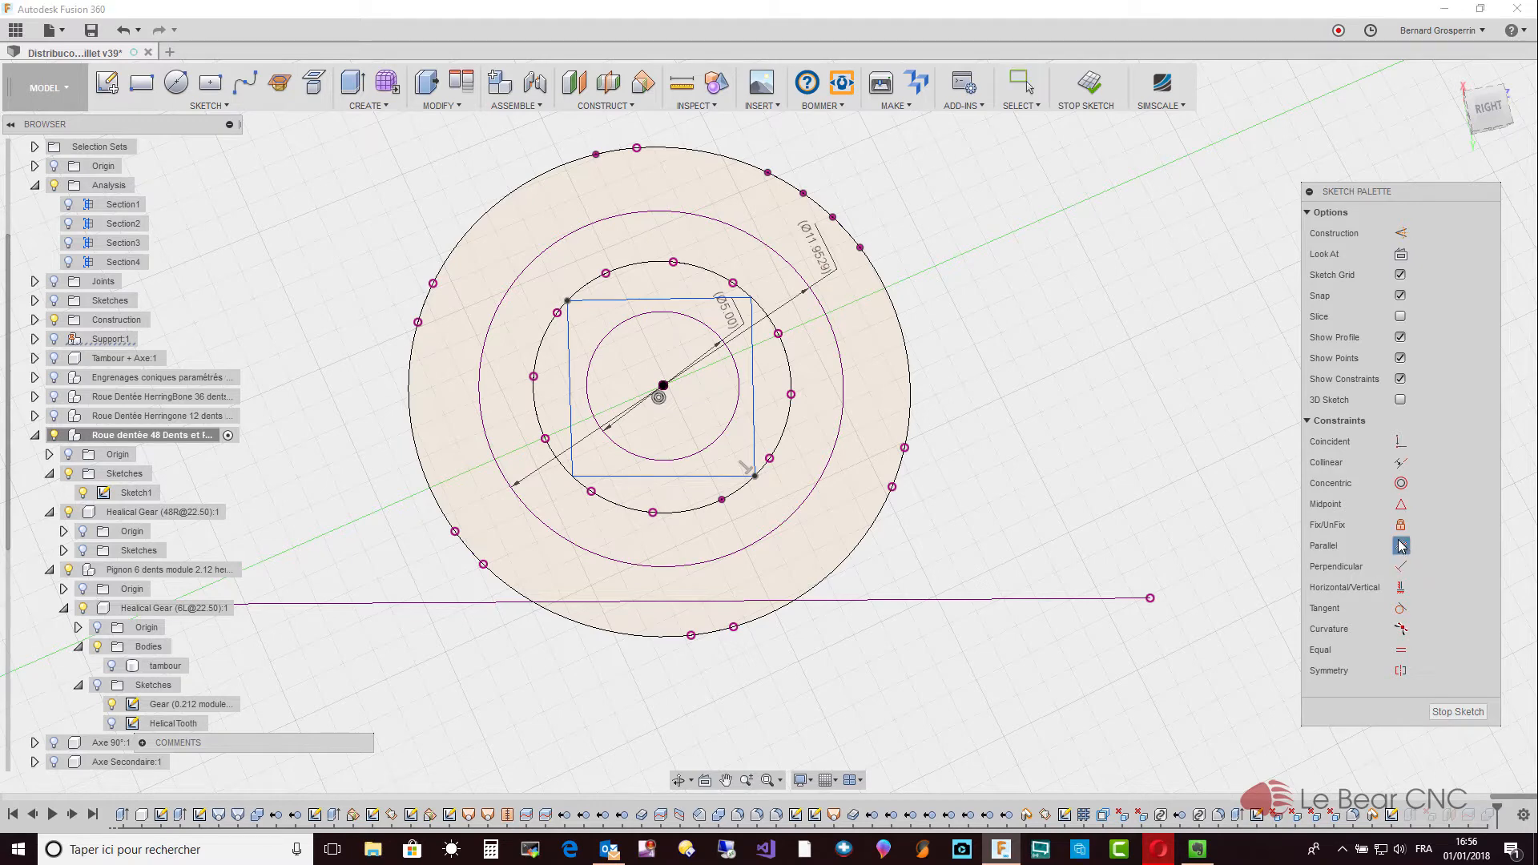
left_click(638, 299)
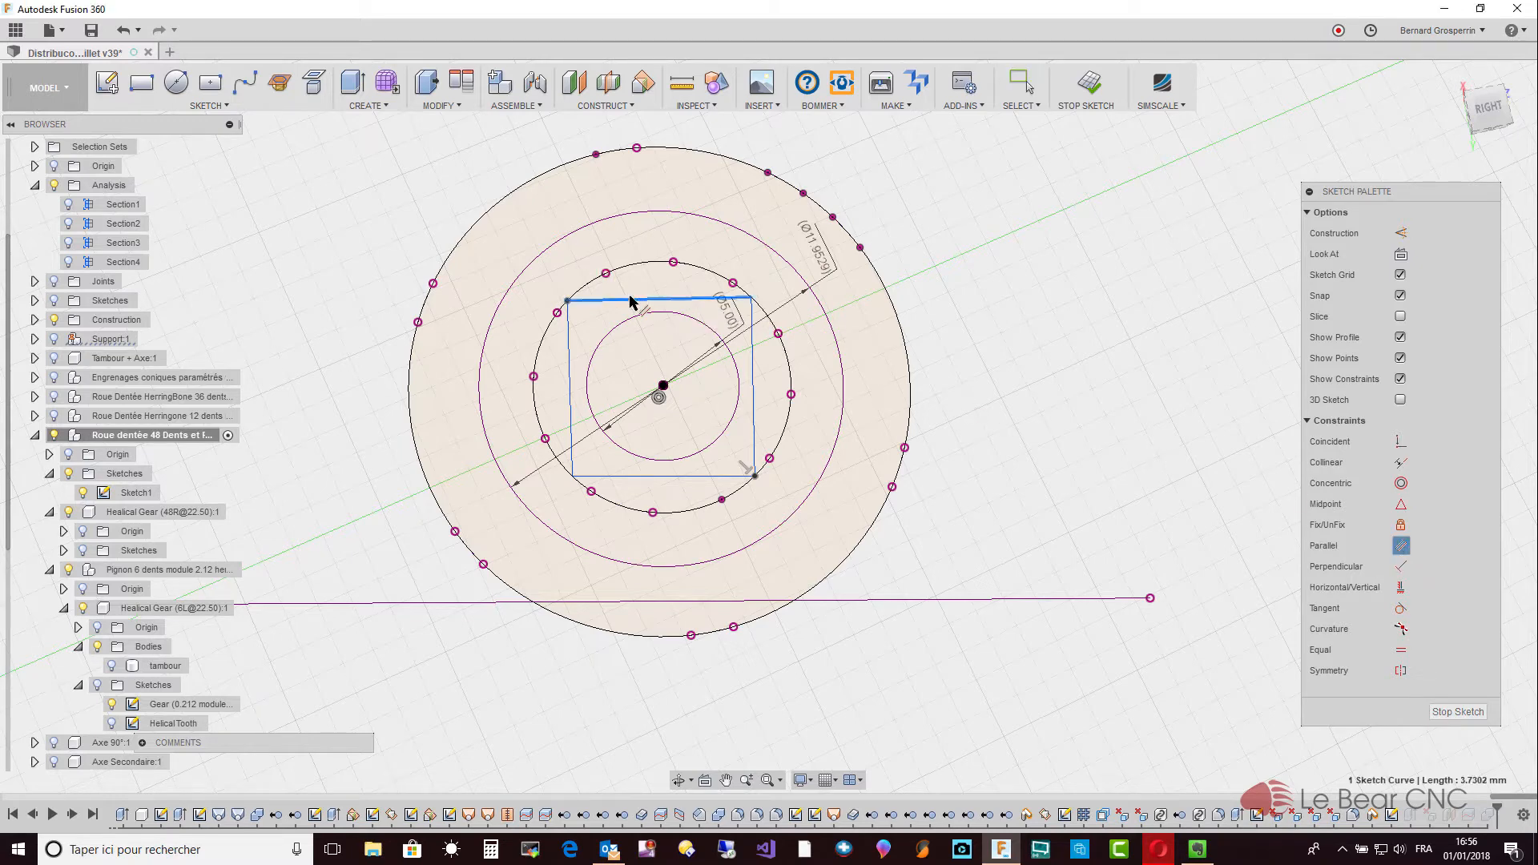
left_click(650, 599)
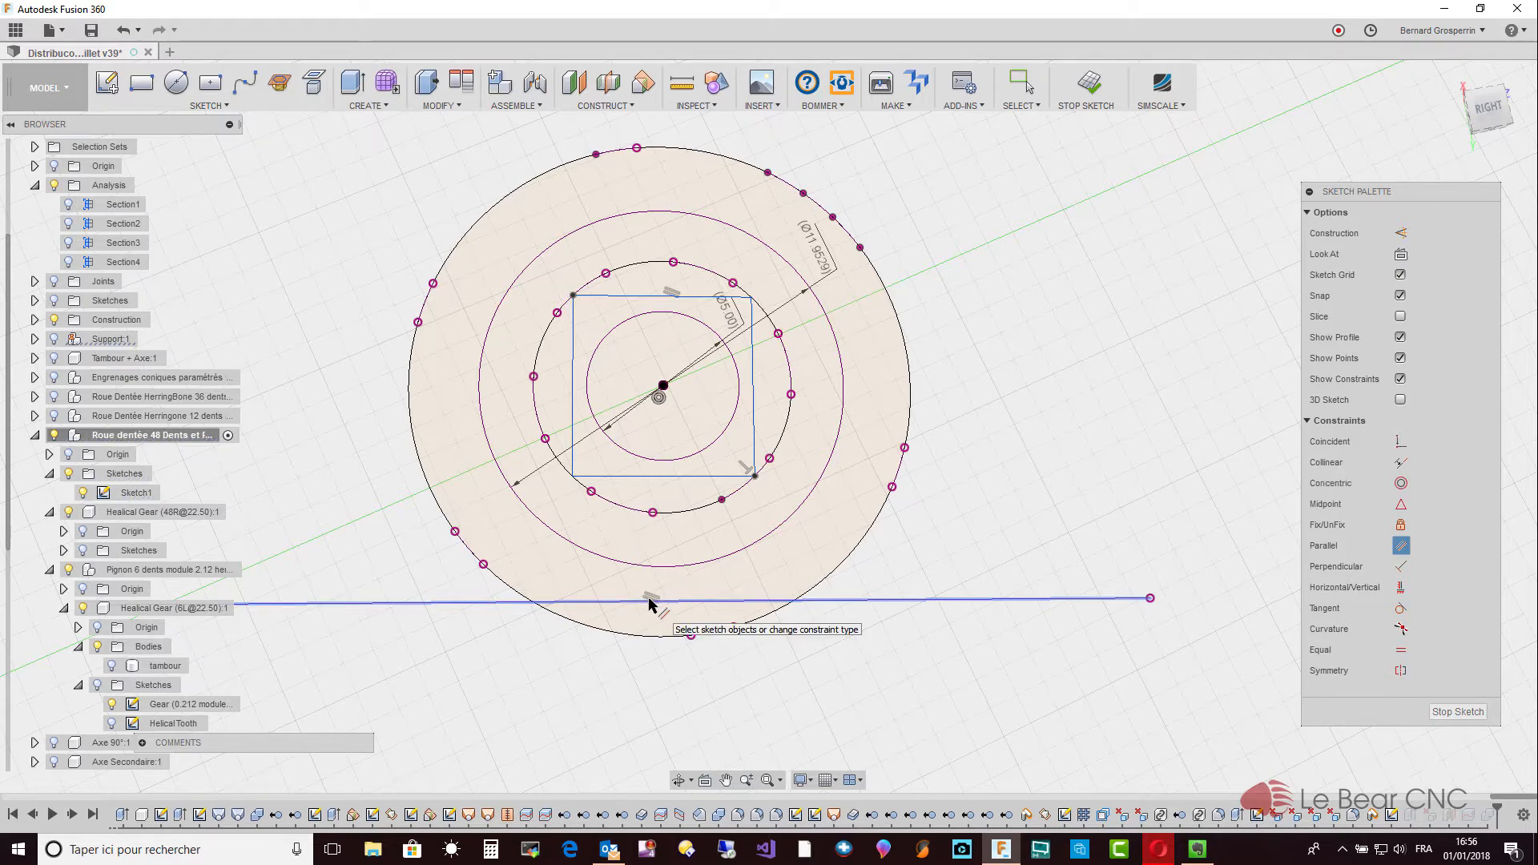
left_click(643, 480)
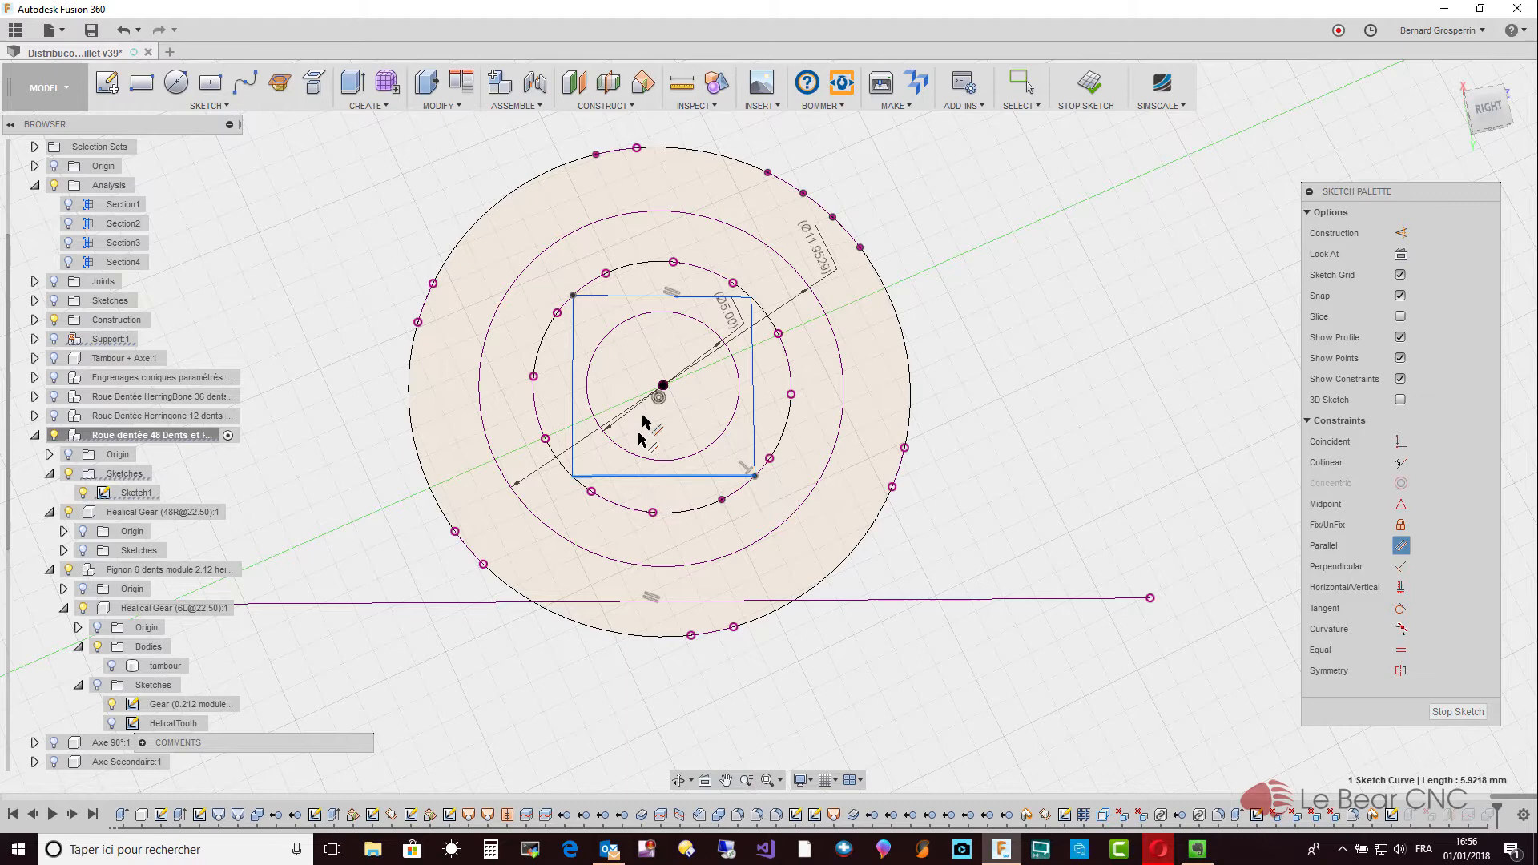
left_click(636, 297)
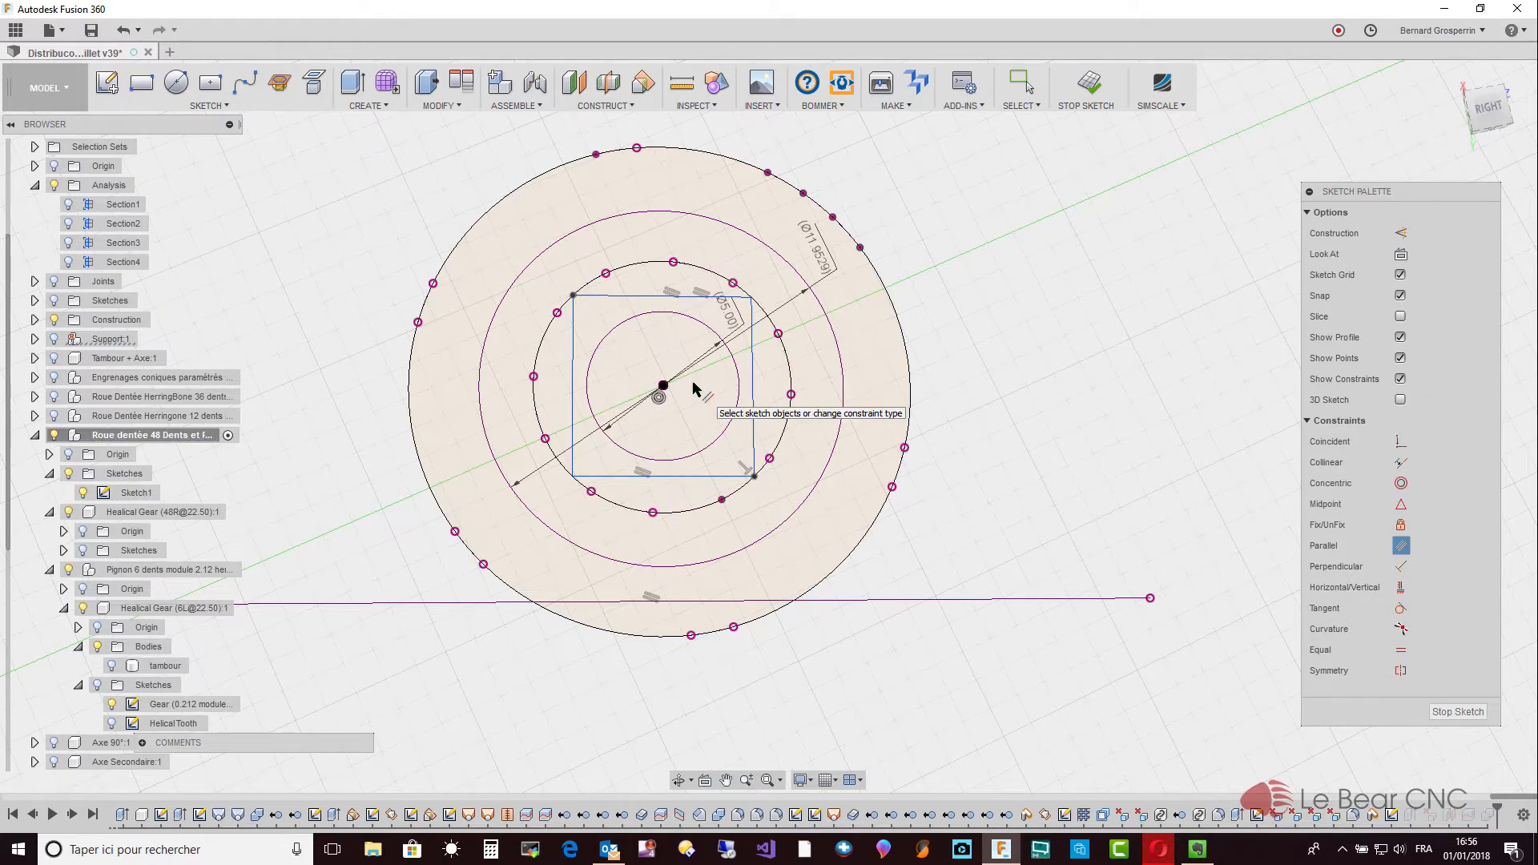
Try to constrain the profile's right side parallel to its left side.
scroll(708, 388, "up", 5)
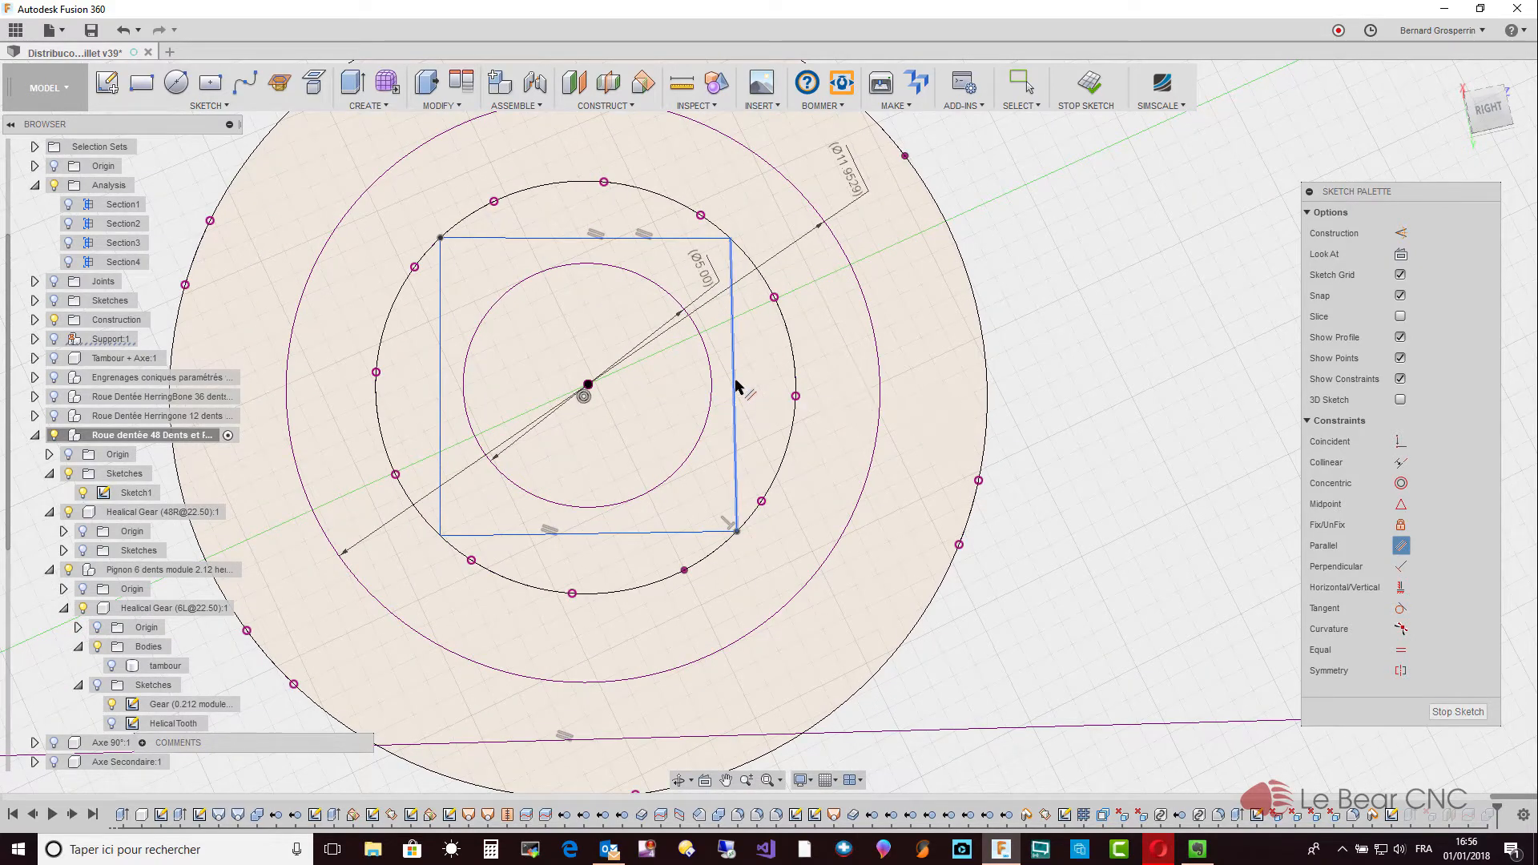
left_click(737, 390)
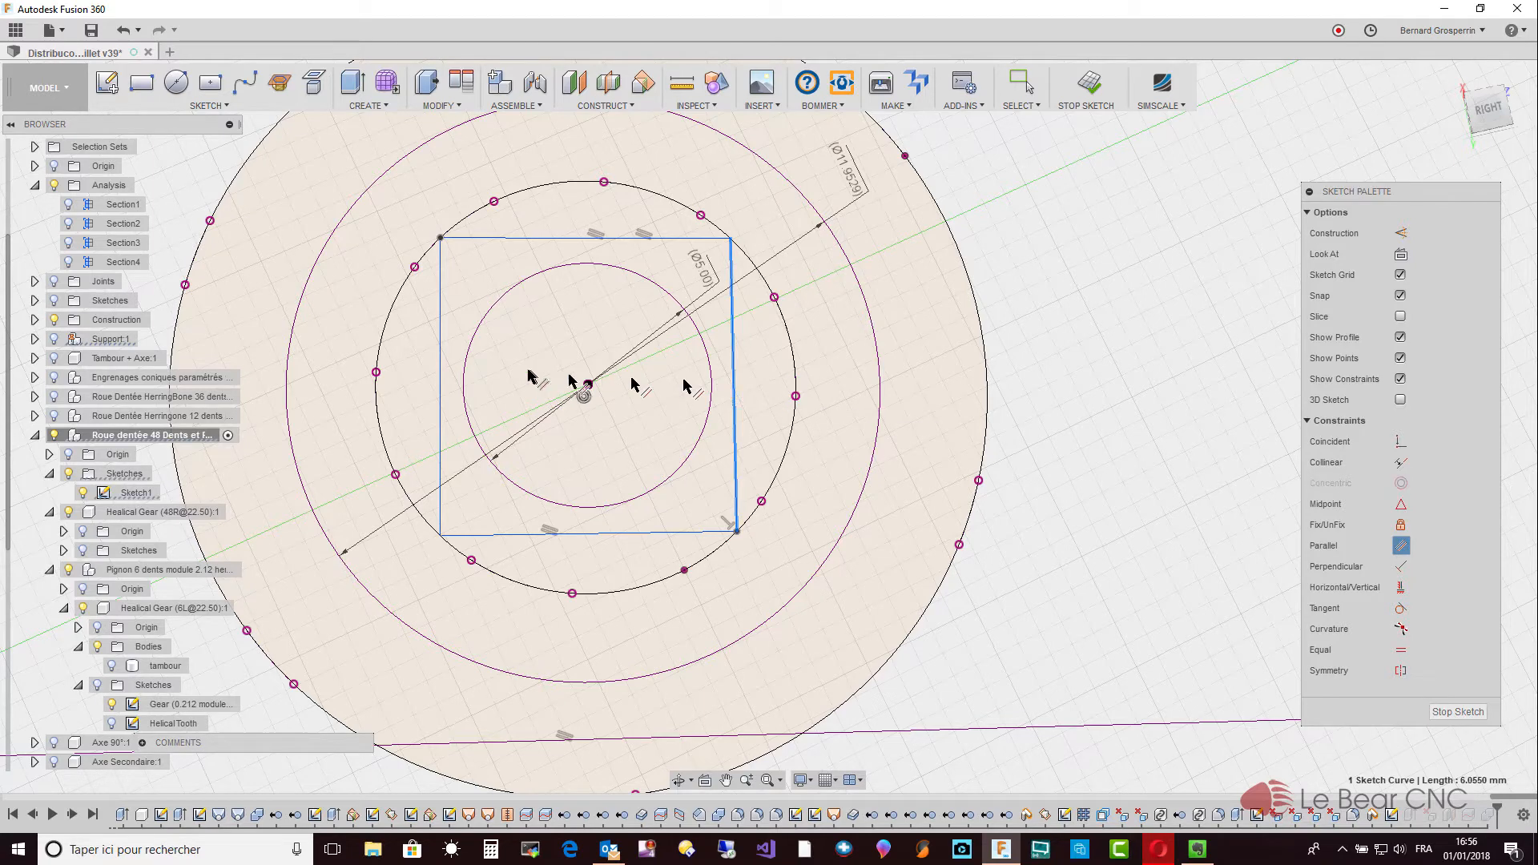
left_click(440, 379)
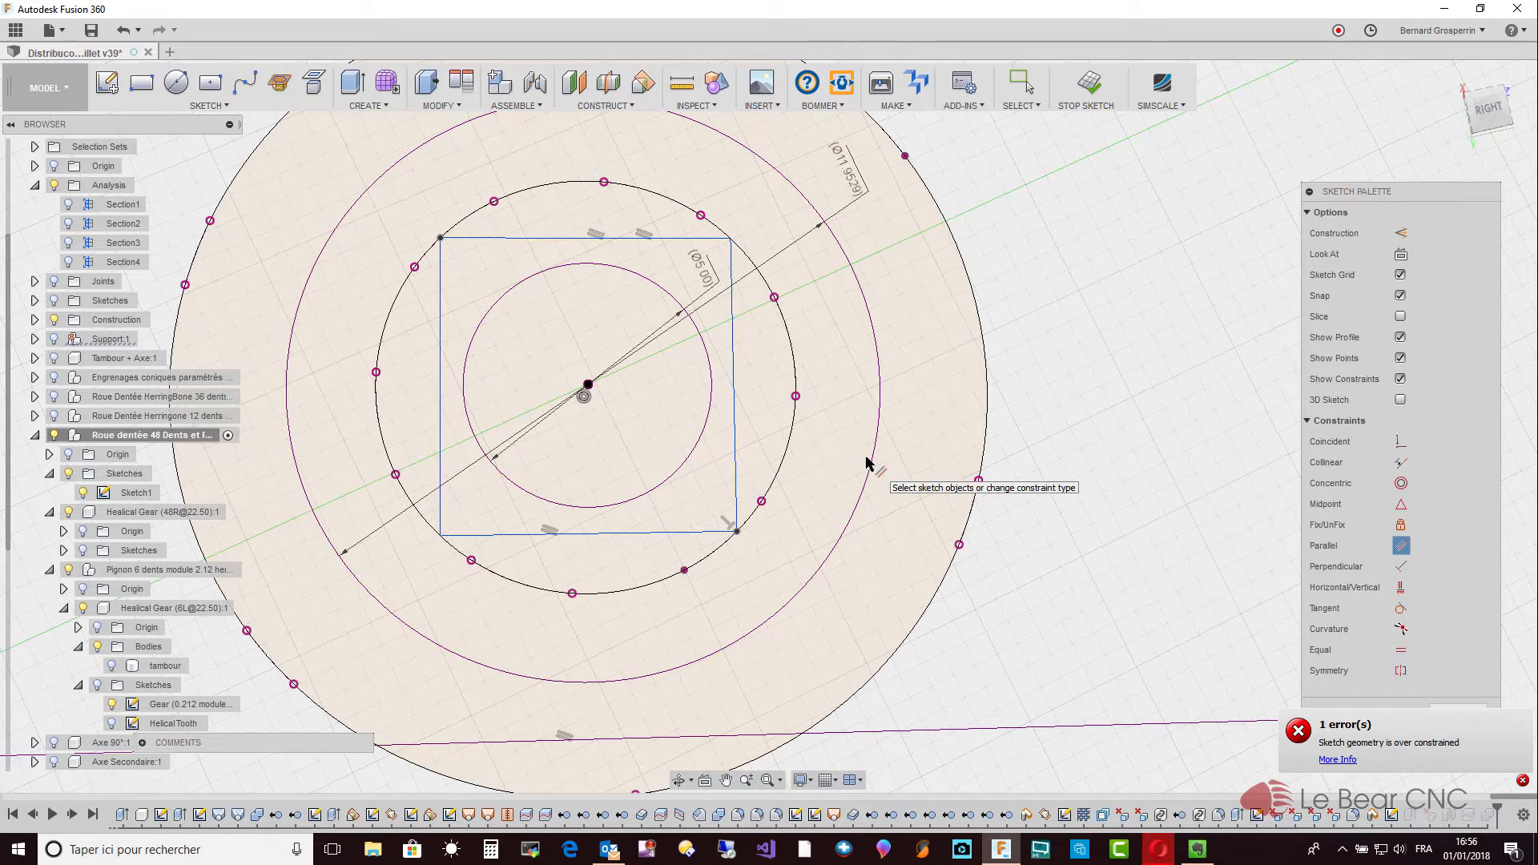
key("Escape")
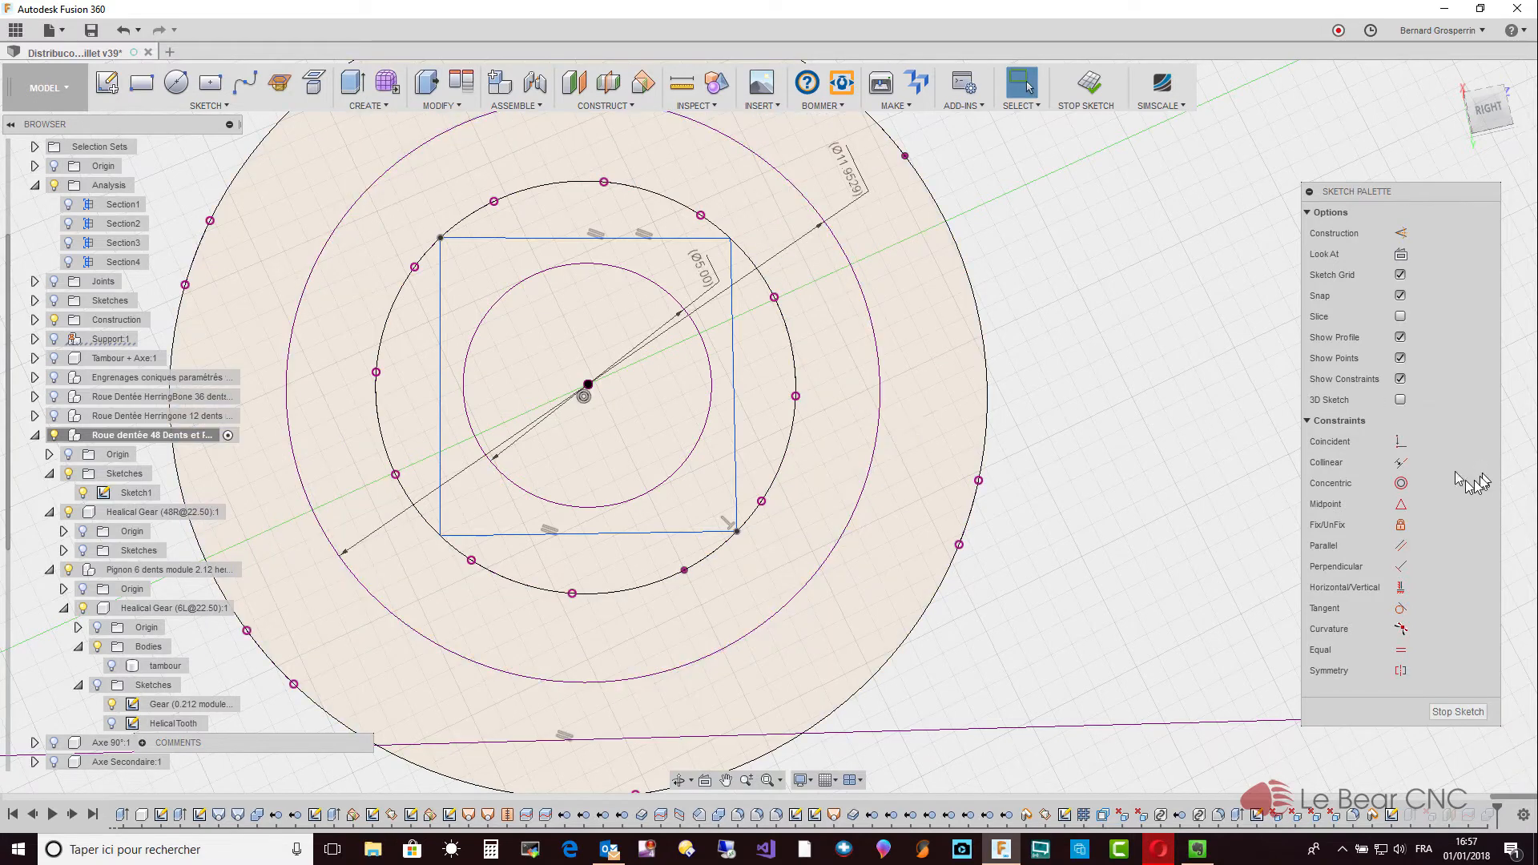
Try to constrain the profile's upper side perpendicular to its left side, and dismiss the error details.
left_click(1400, 566)
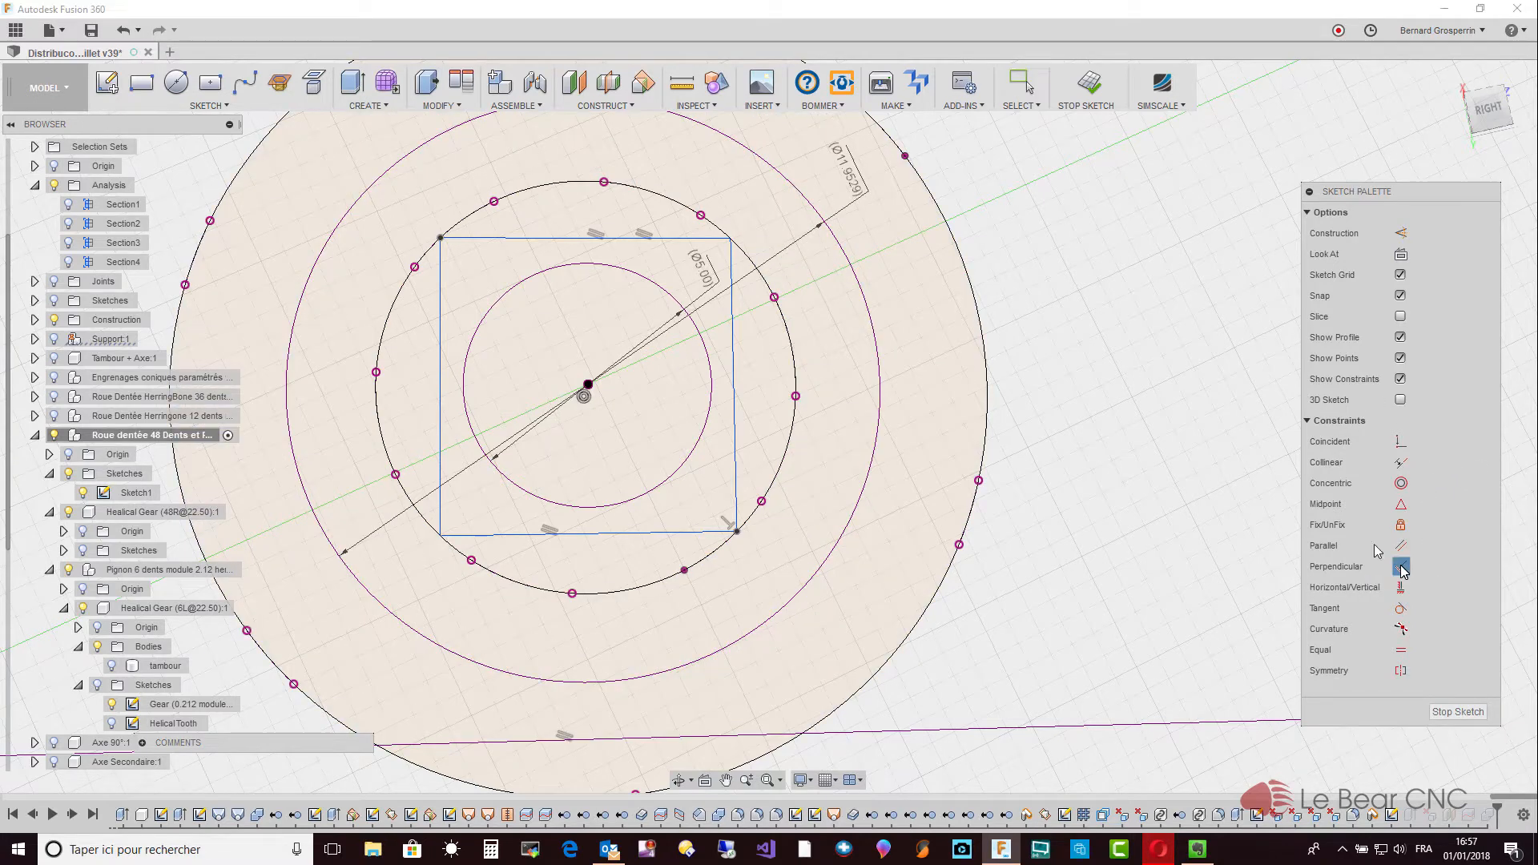
left_click(521, 239)
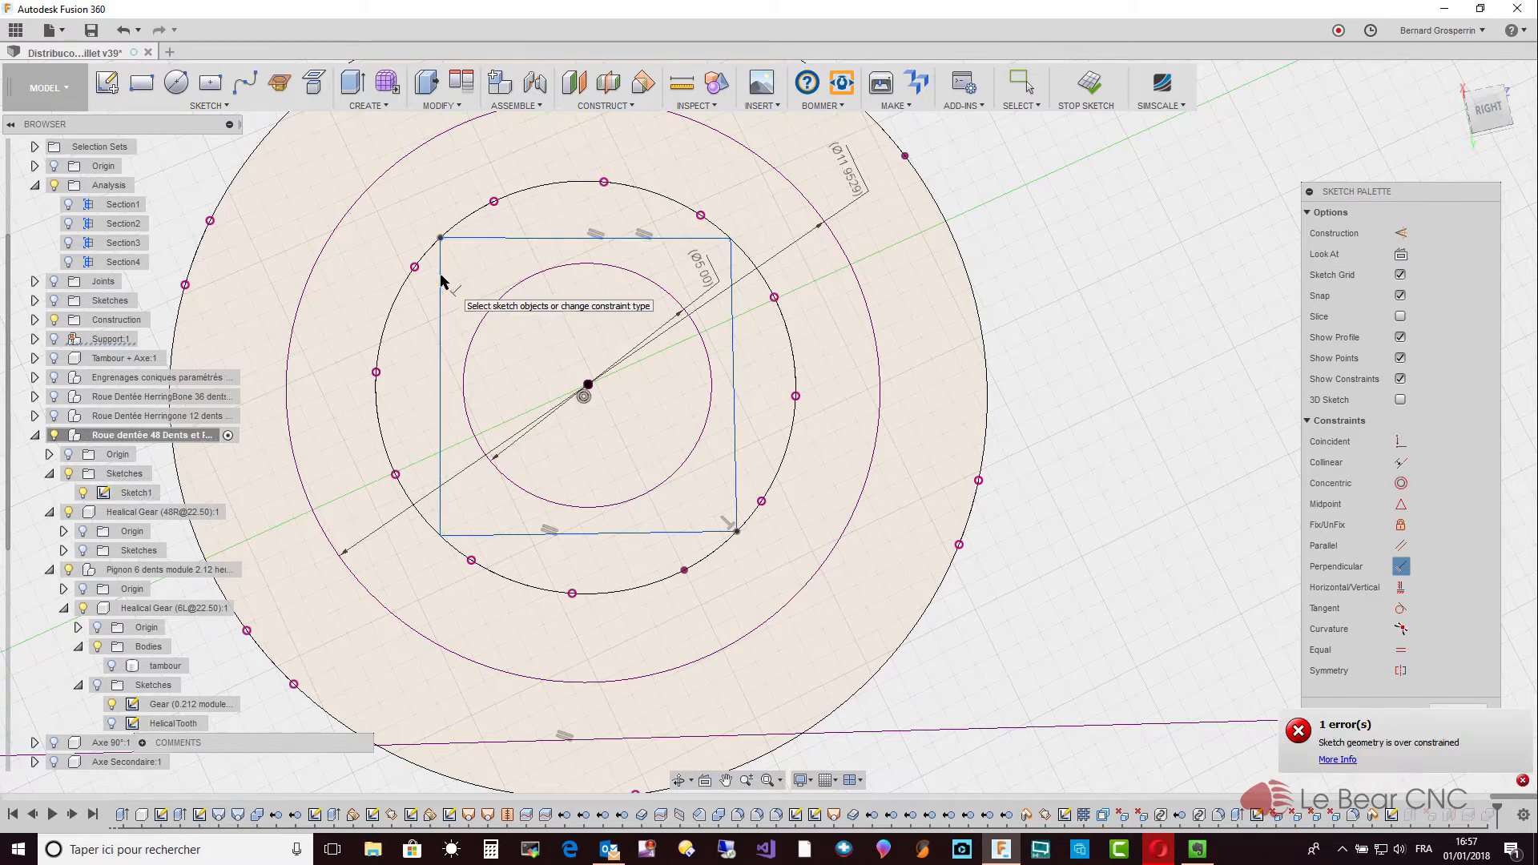
left_click(1336, 758)
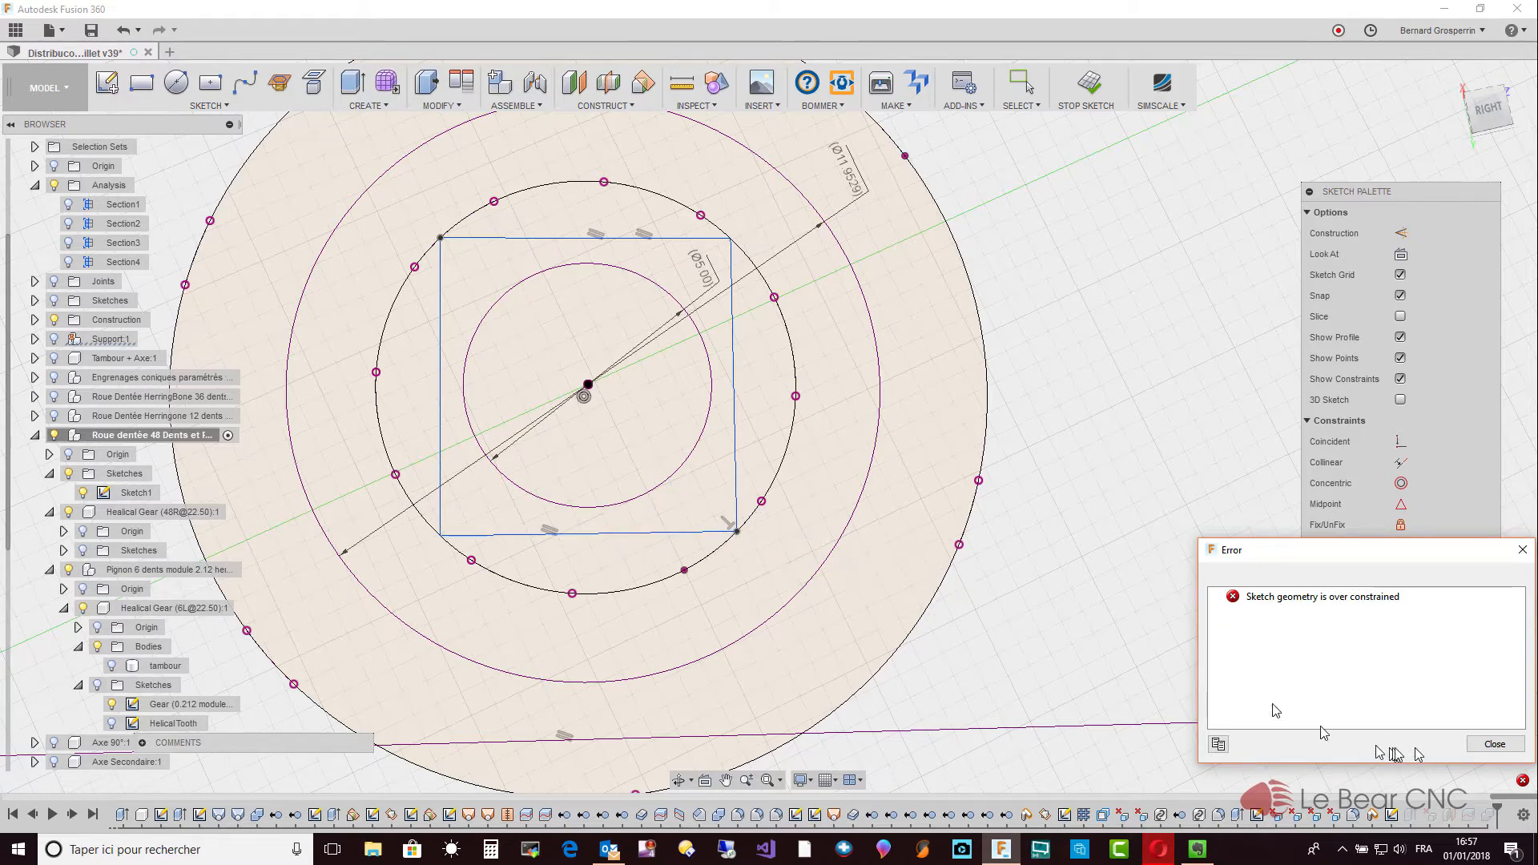
left_click(1494, 744)
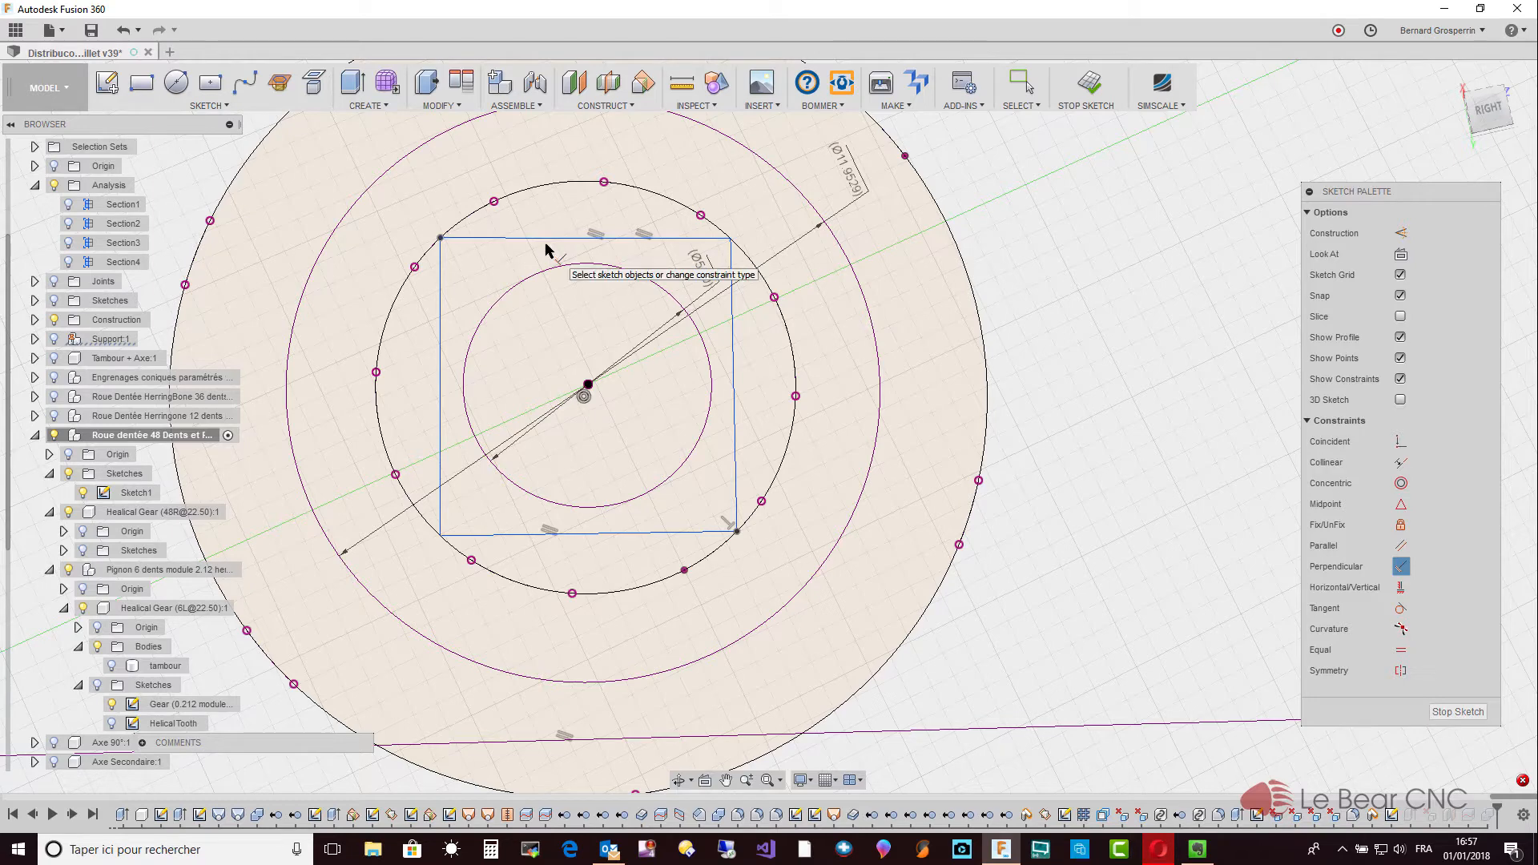
Dimension the profile's lower side, and add a driven dimension to its right side.
key("d")
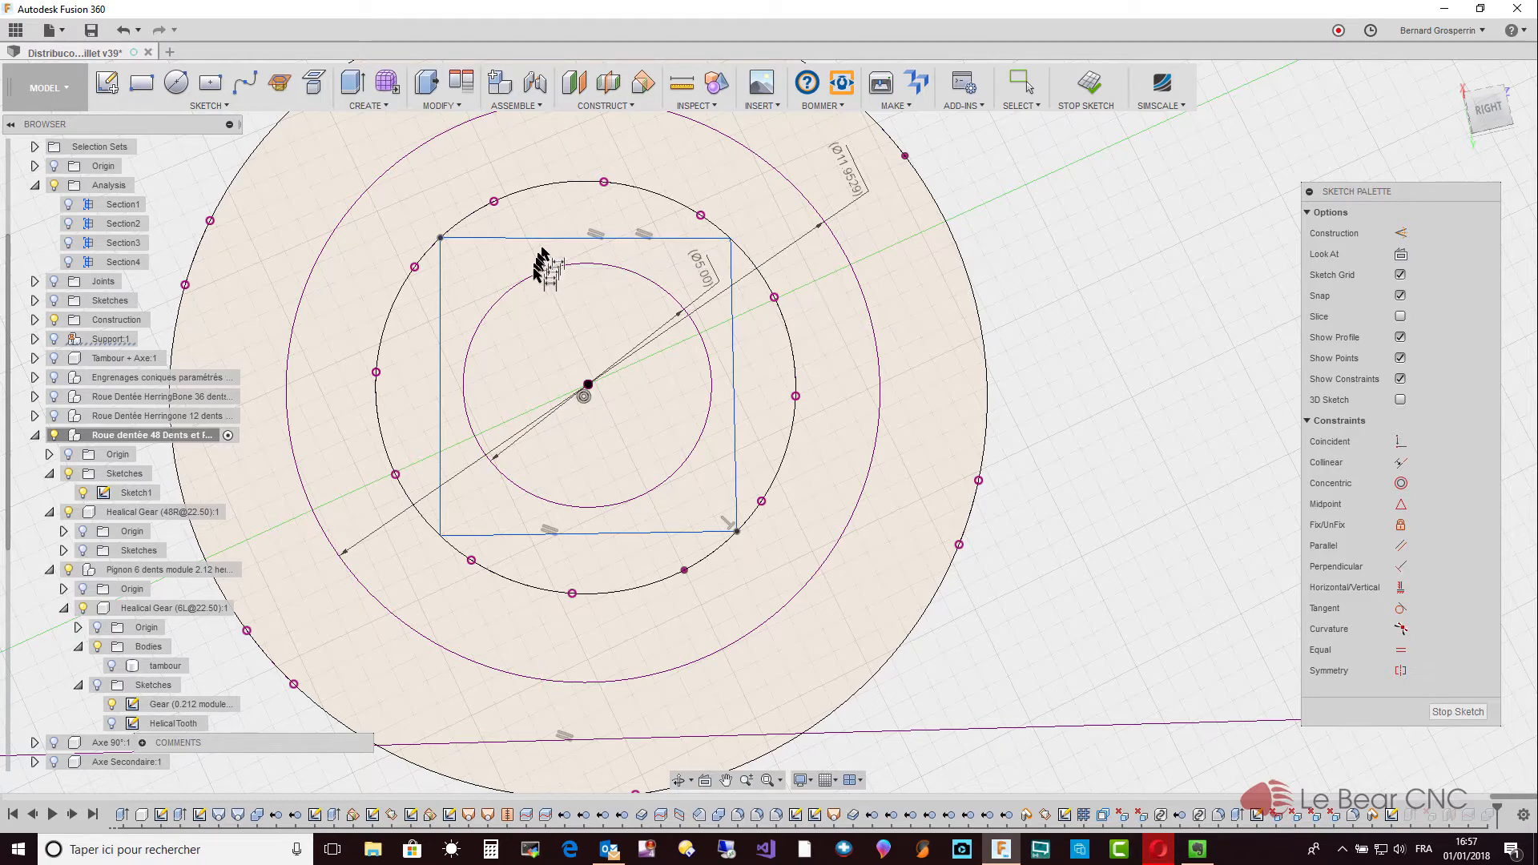
left_click(584, 535)
left_click(613, 560)
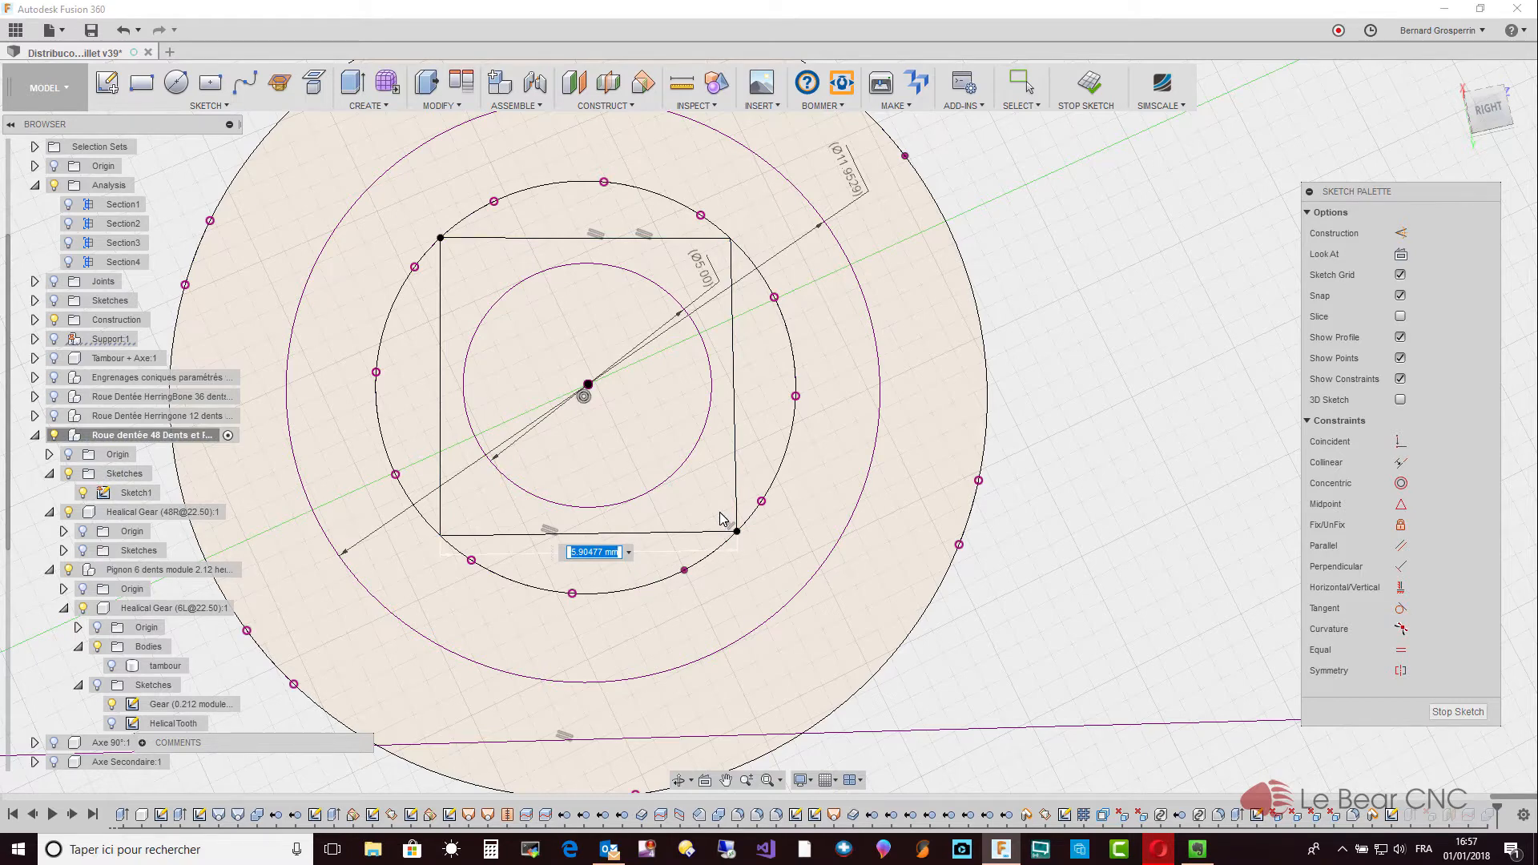
key("Return")
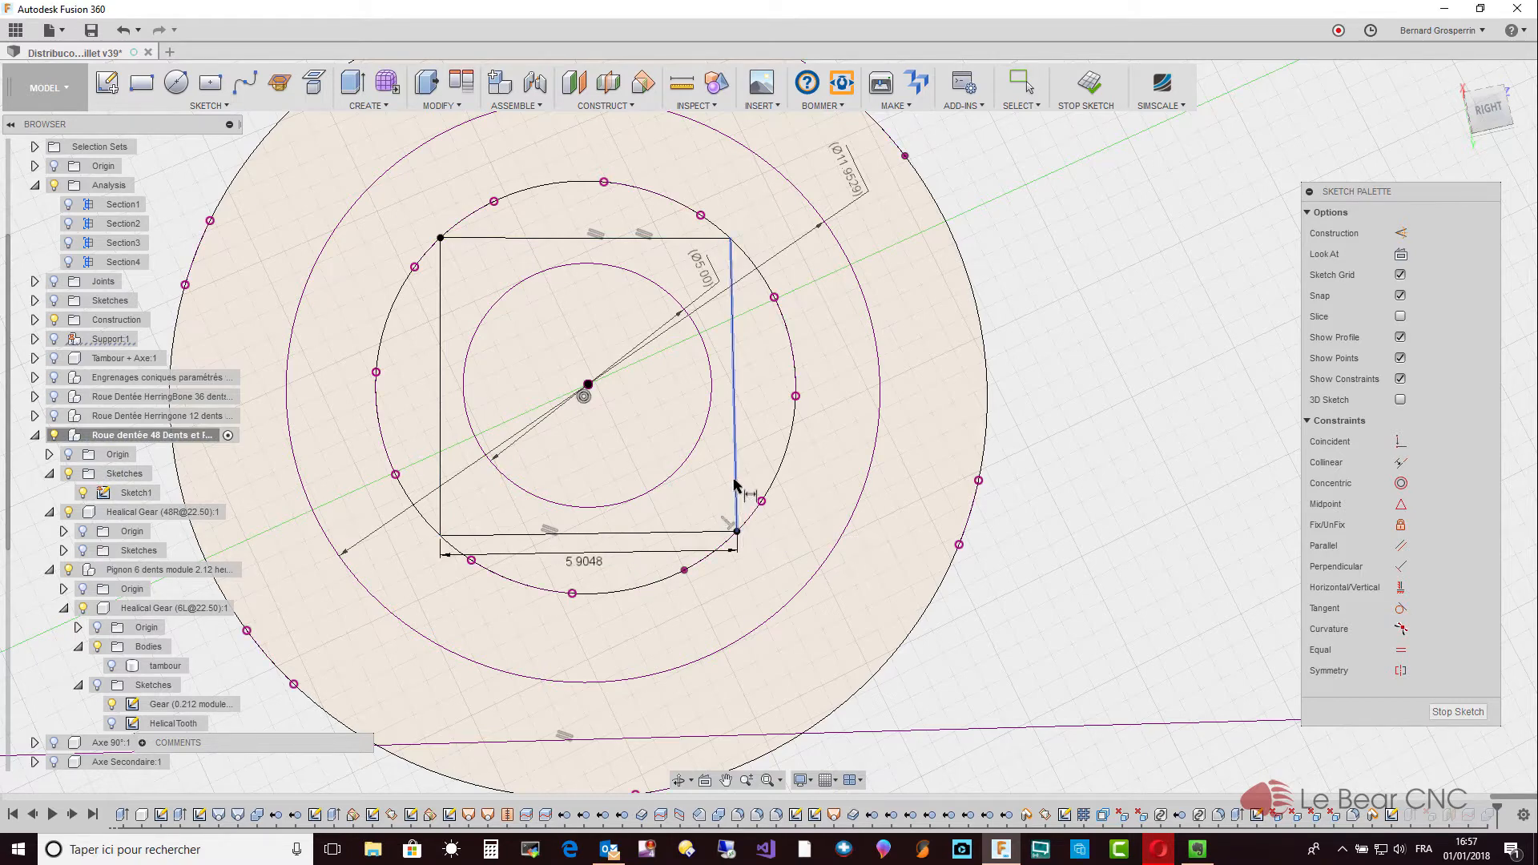
left_click(735, 483)
left_click(770, 480)
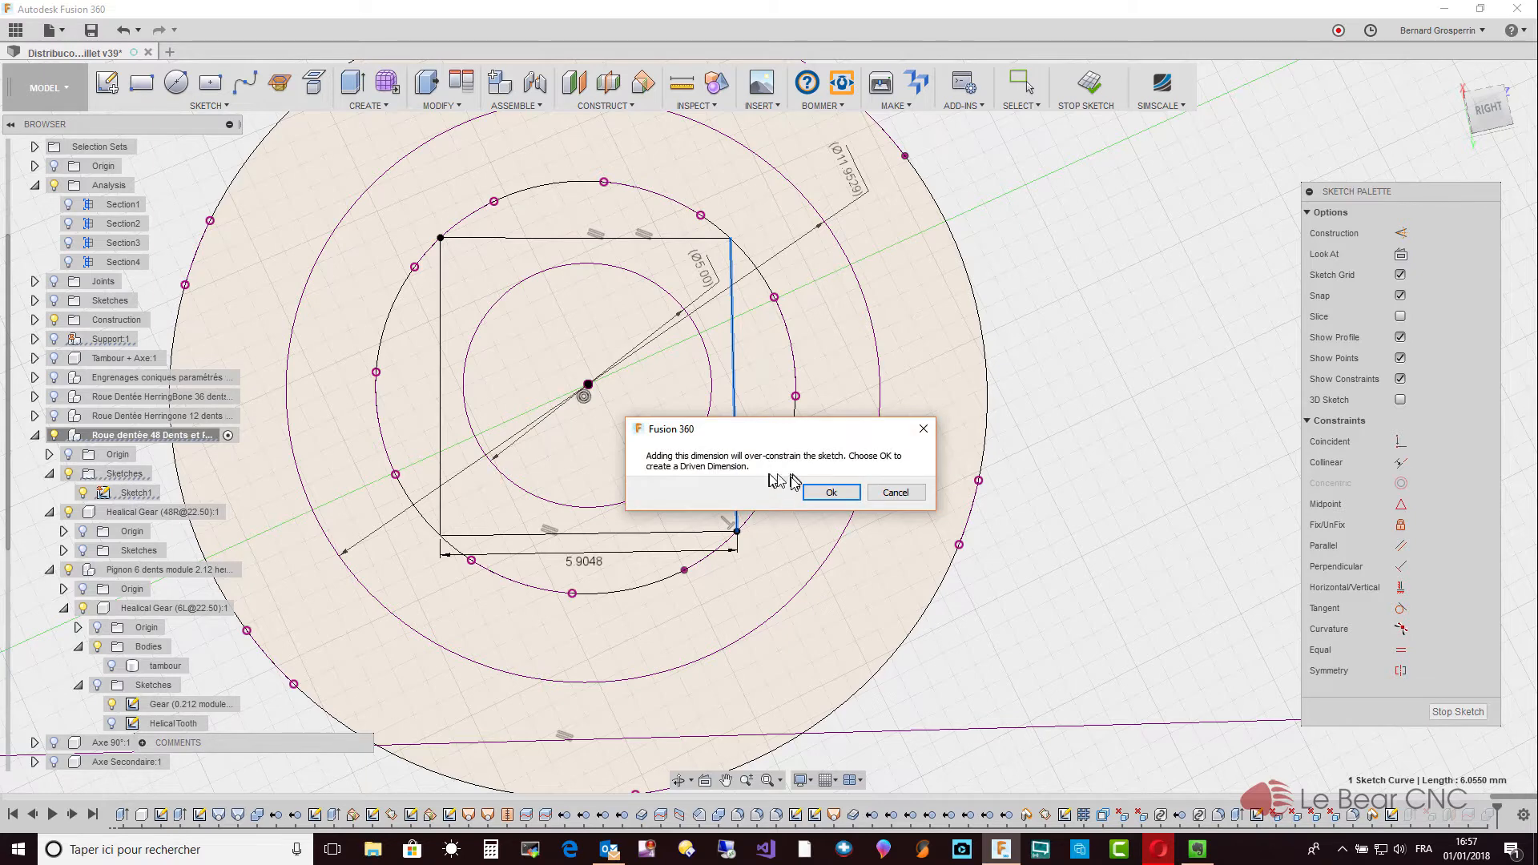
left_click(831, 492)
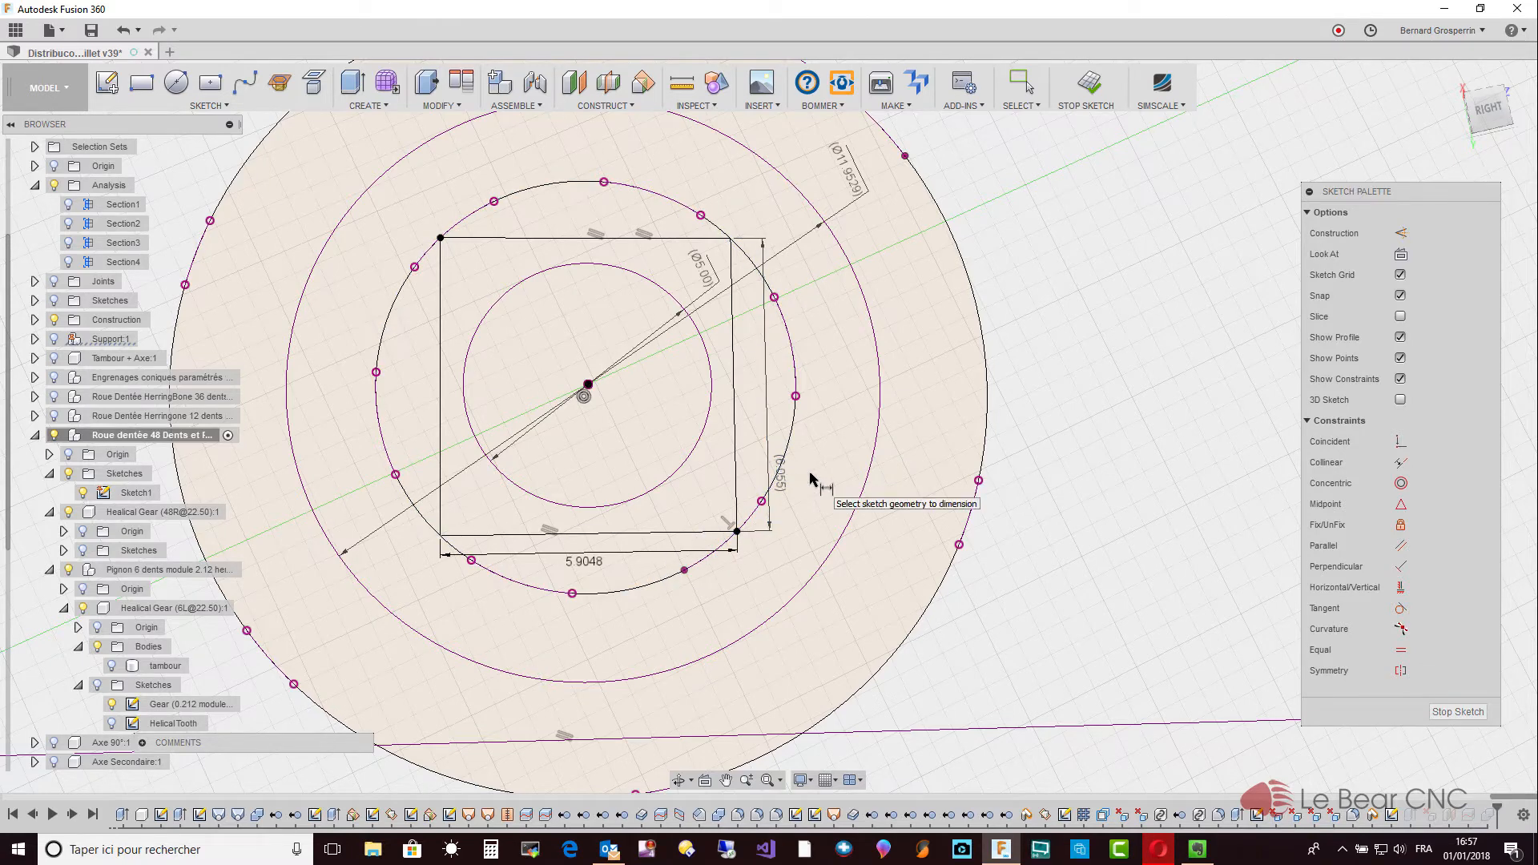
key("Escape")
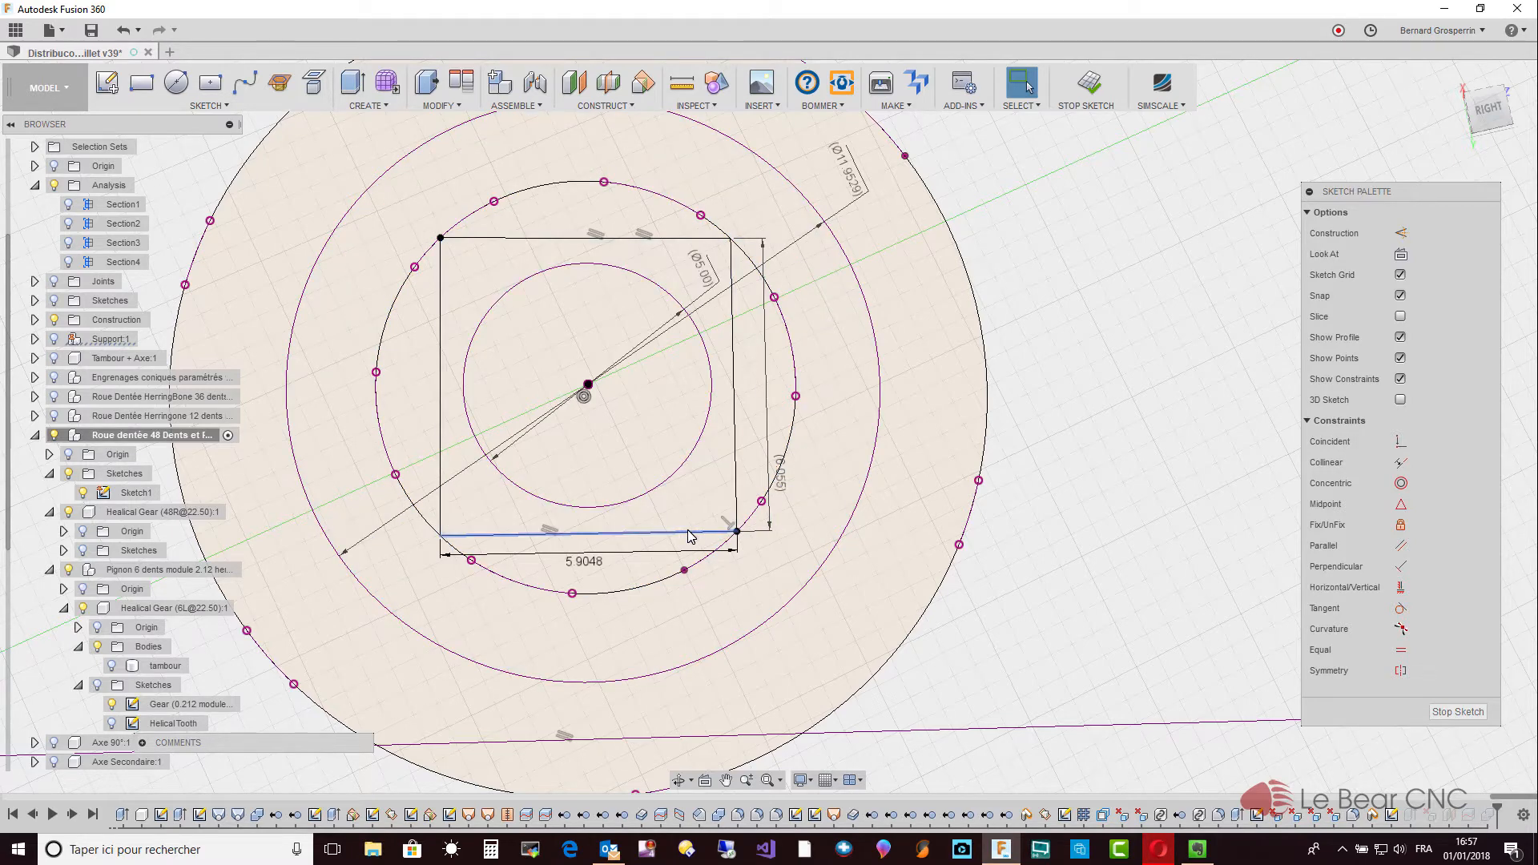
Delete the dimensions of the profile's lower and right sides.
left_click(654, 558)
key("Delete")
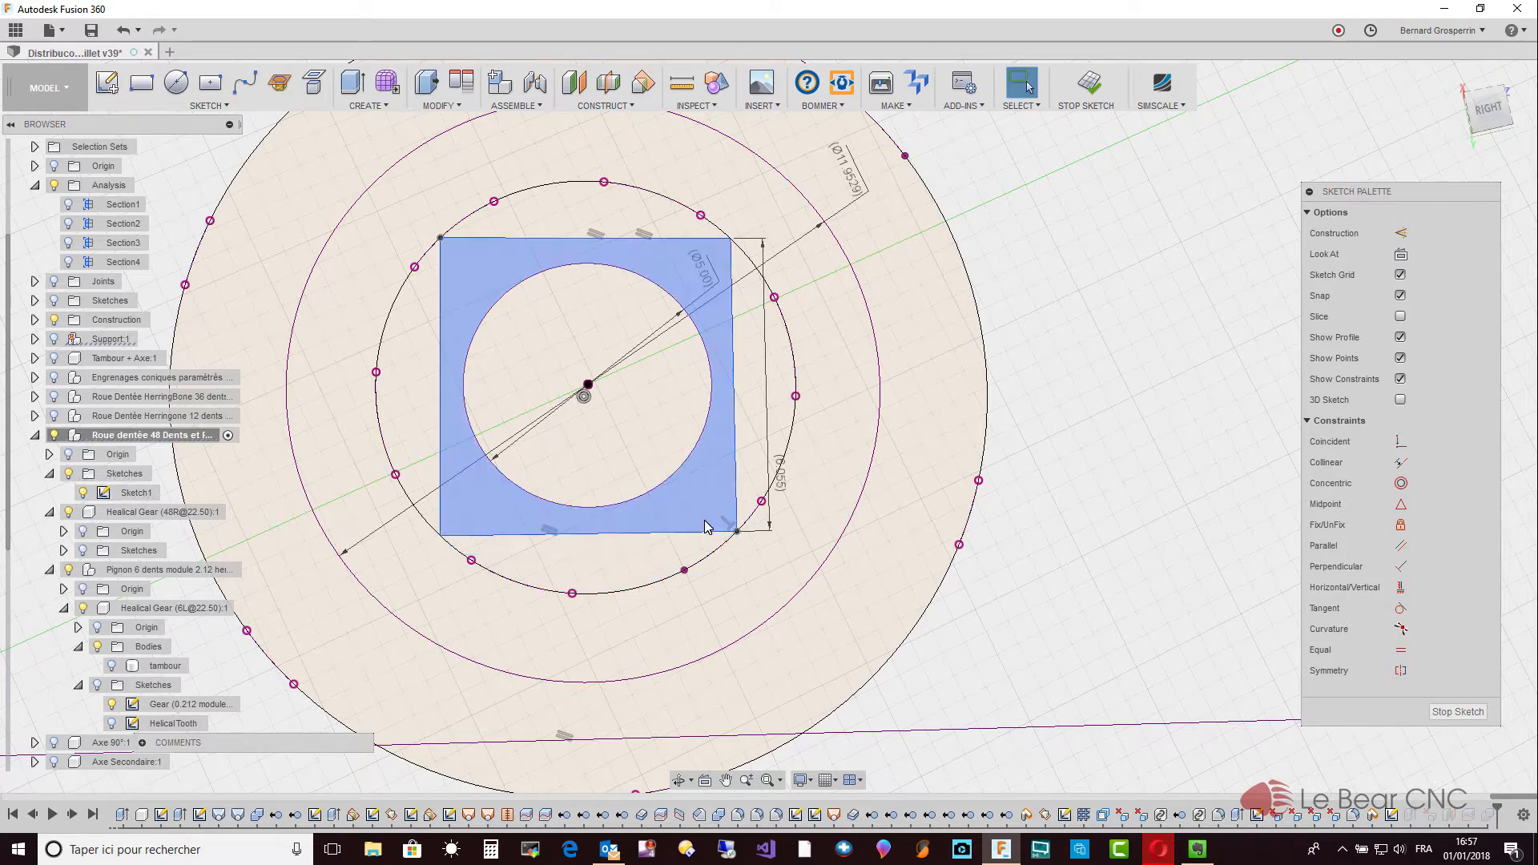
left_click(770, 472)
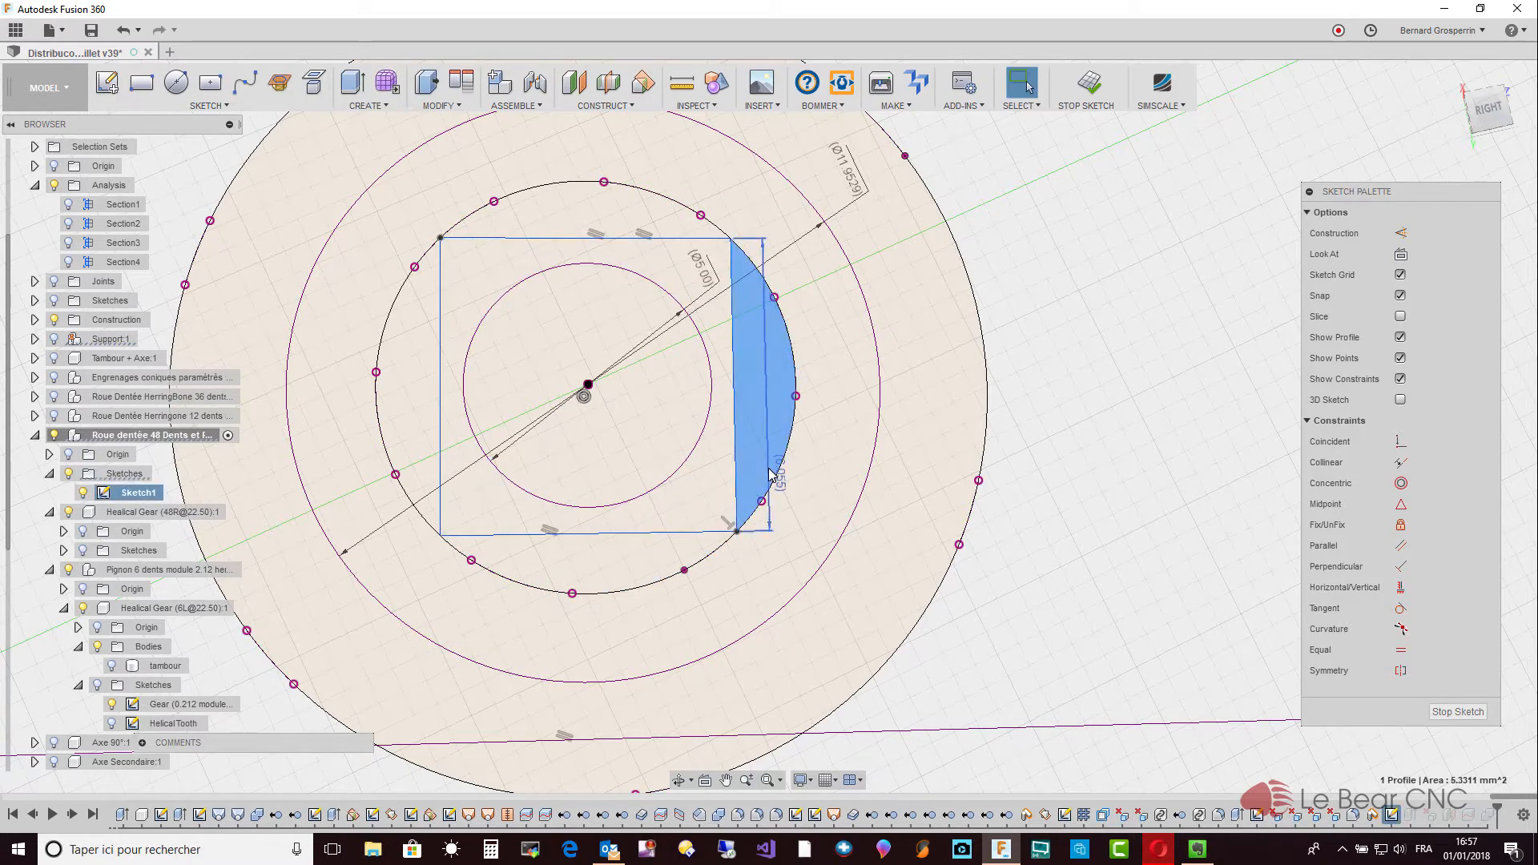
left_click(769, 473)
key("Delete")
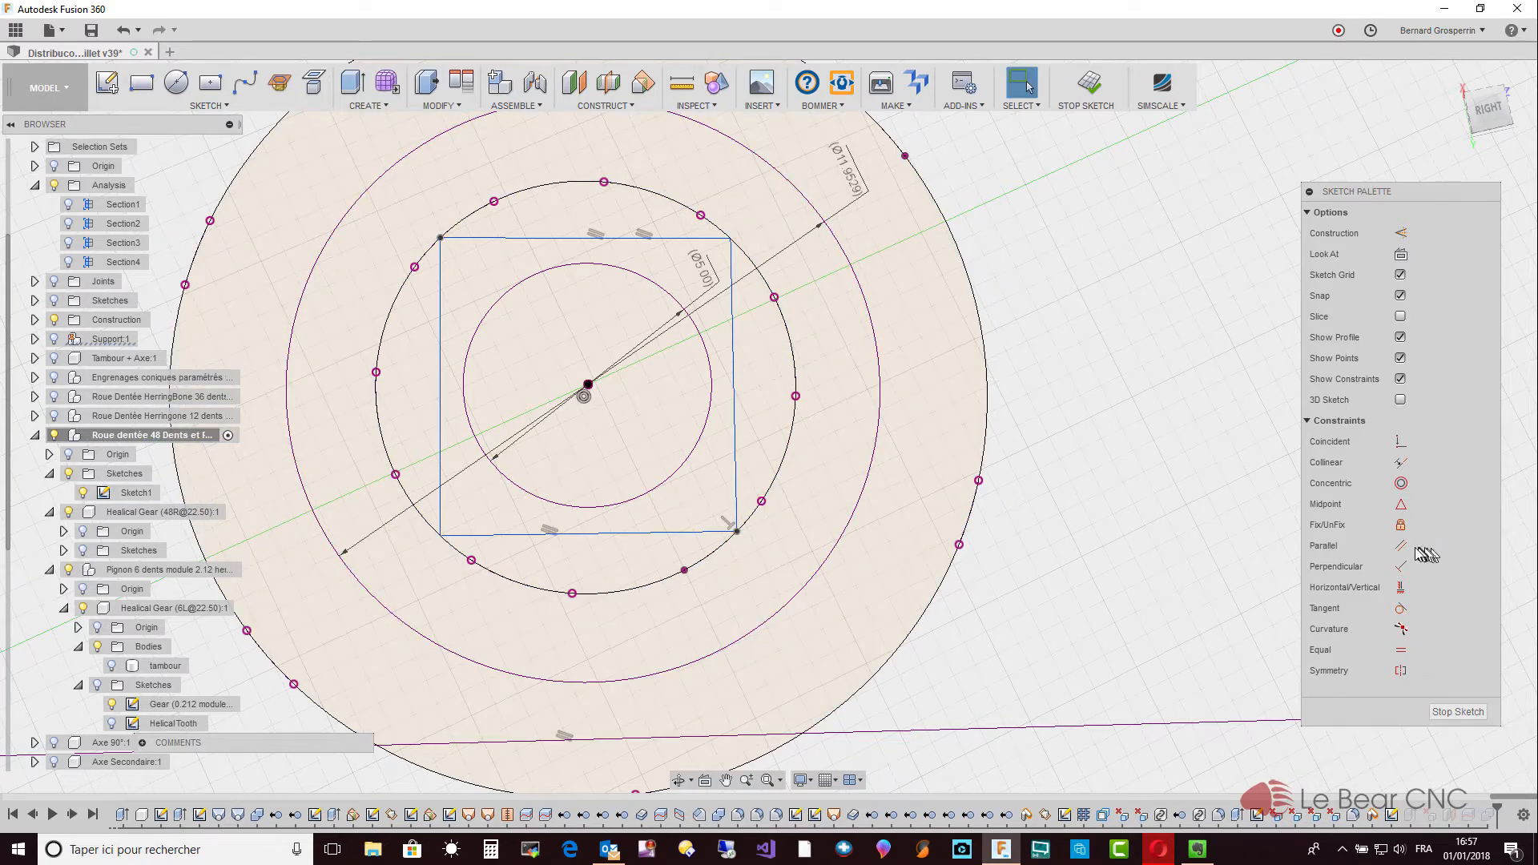
Constrain the square profile's lower side equal in length to its right side.
left_click(1400, 649)
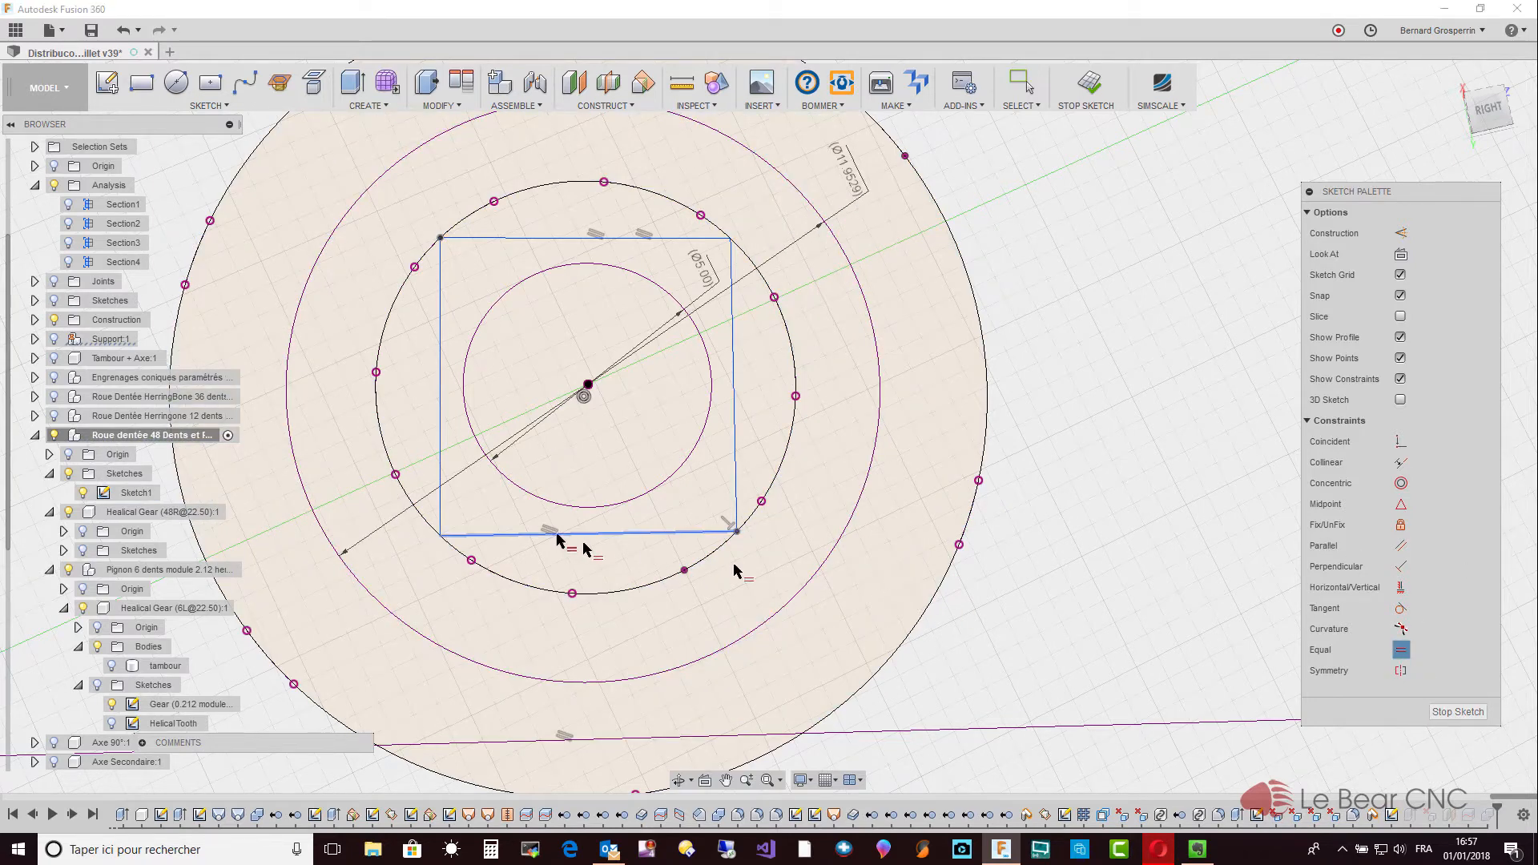
left_click(594, 535)
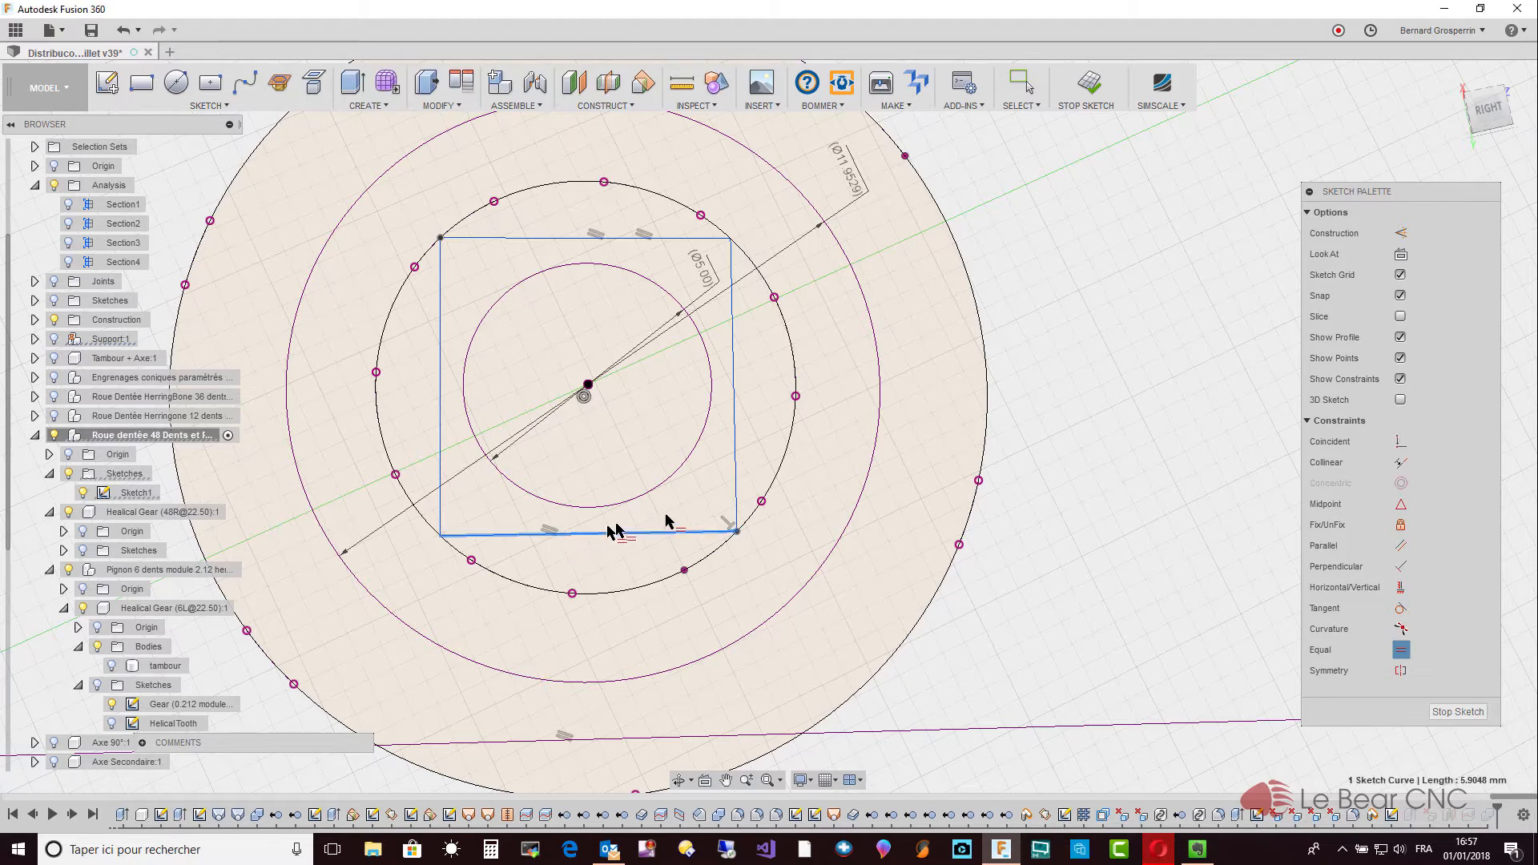
left_click(735, 469)
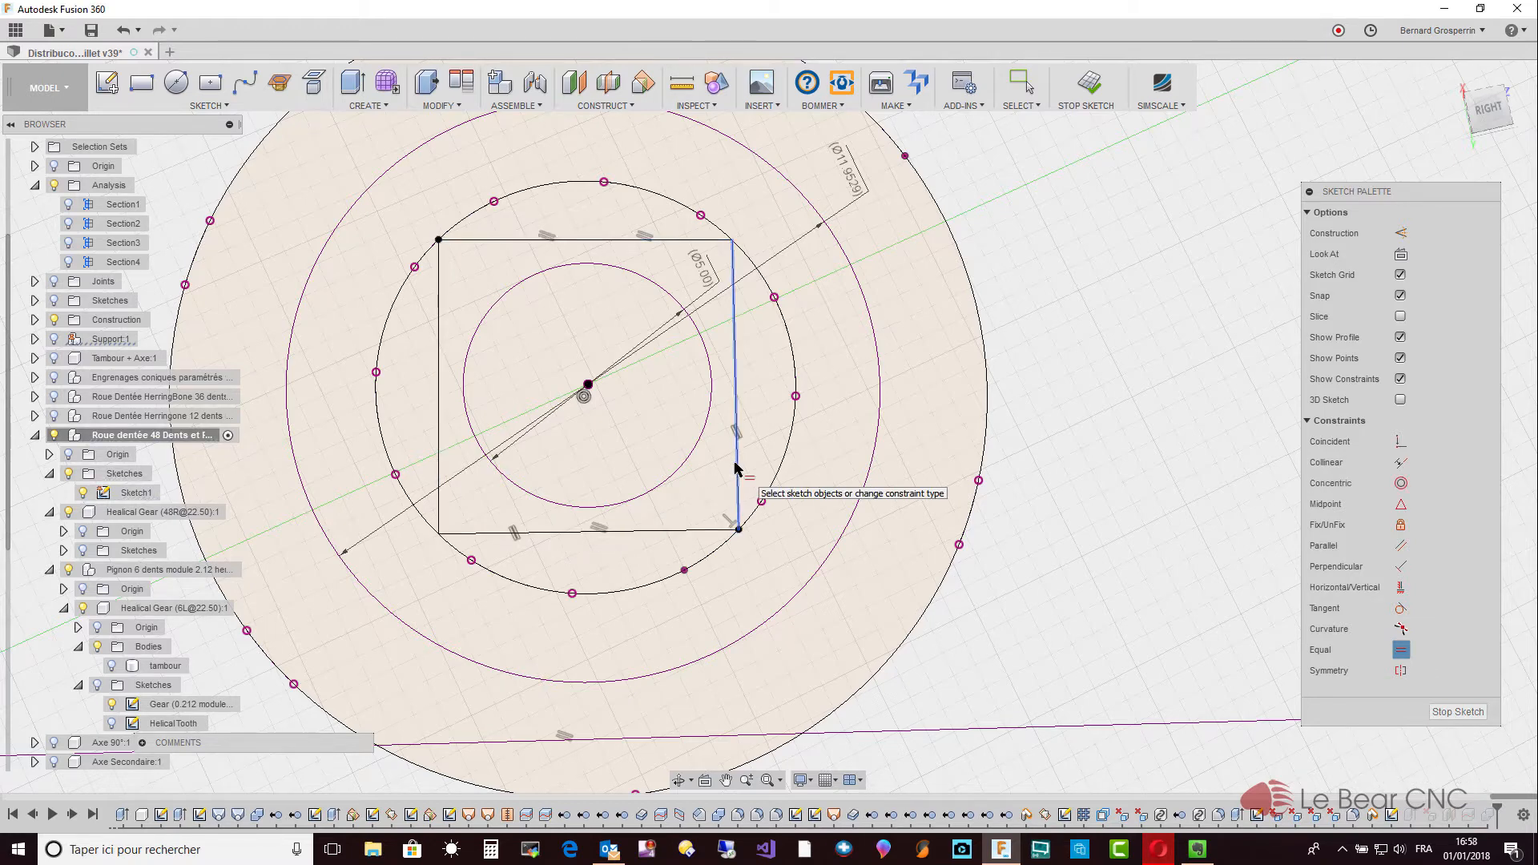
key("Escape")
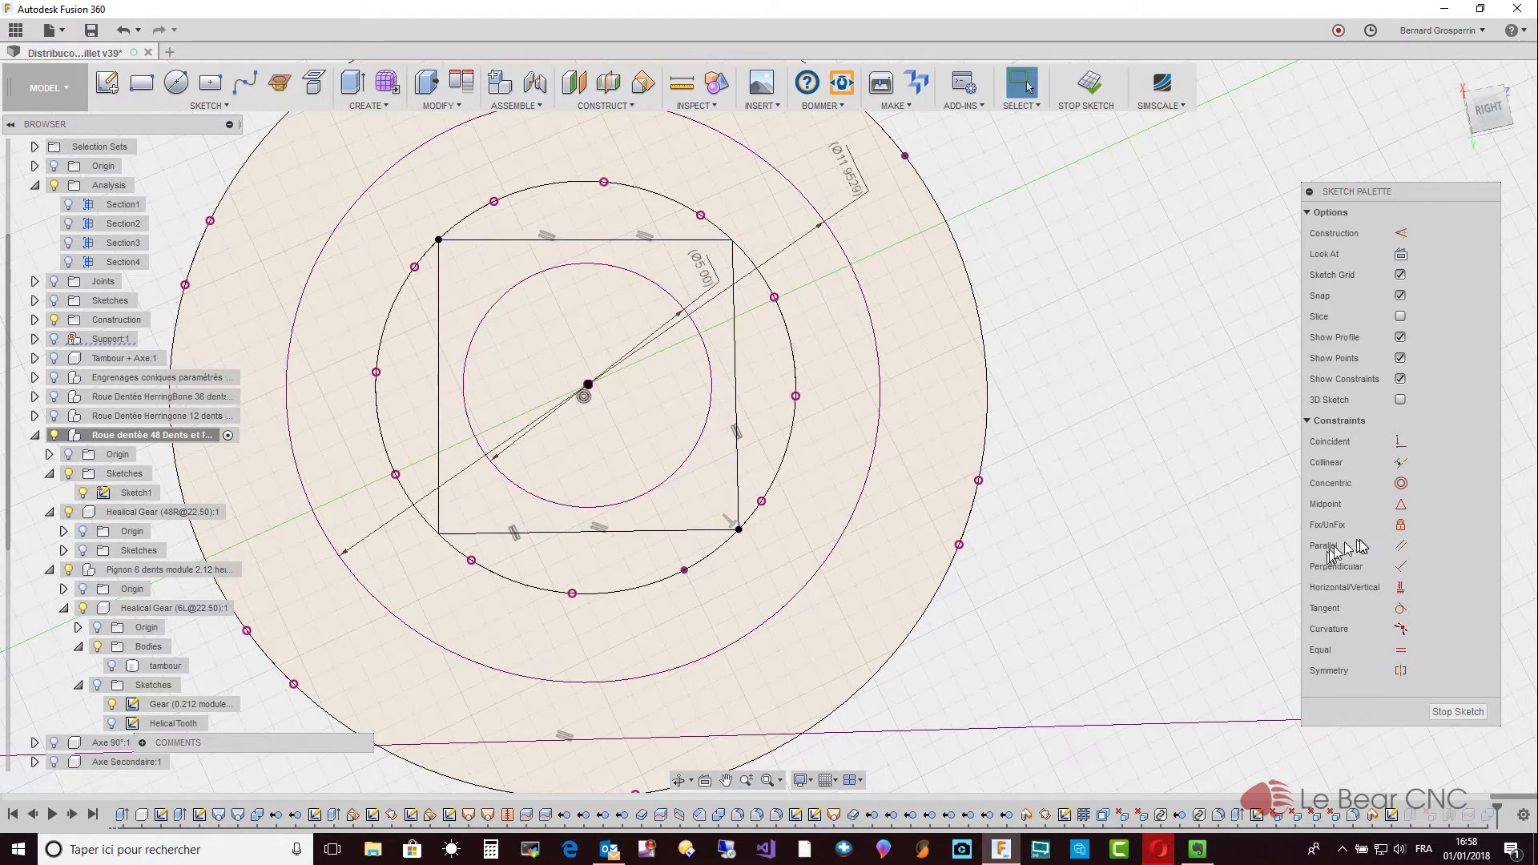
Try to constrain the square profile's left side perpendicular to its upper side.
left_click(1398, 568)
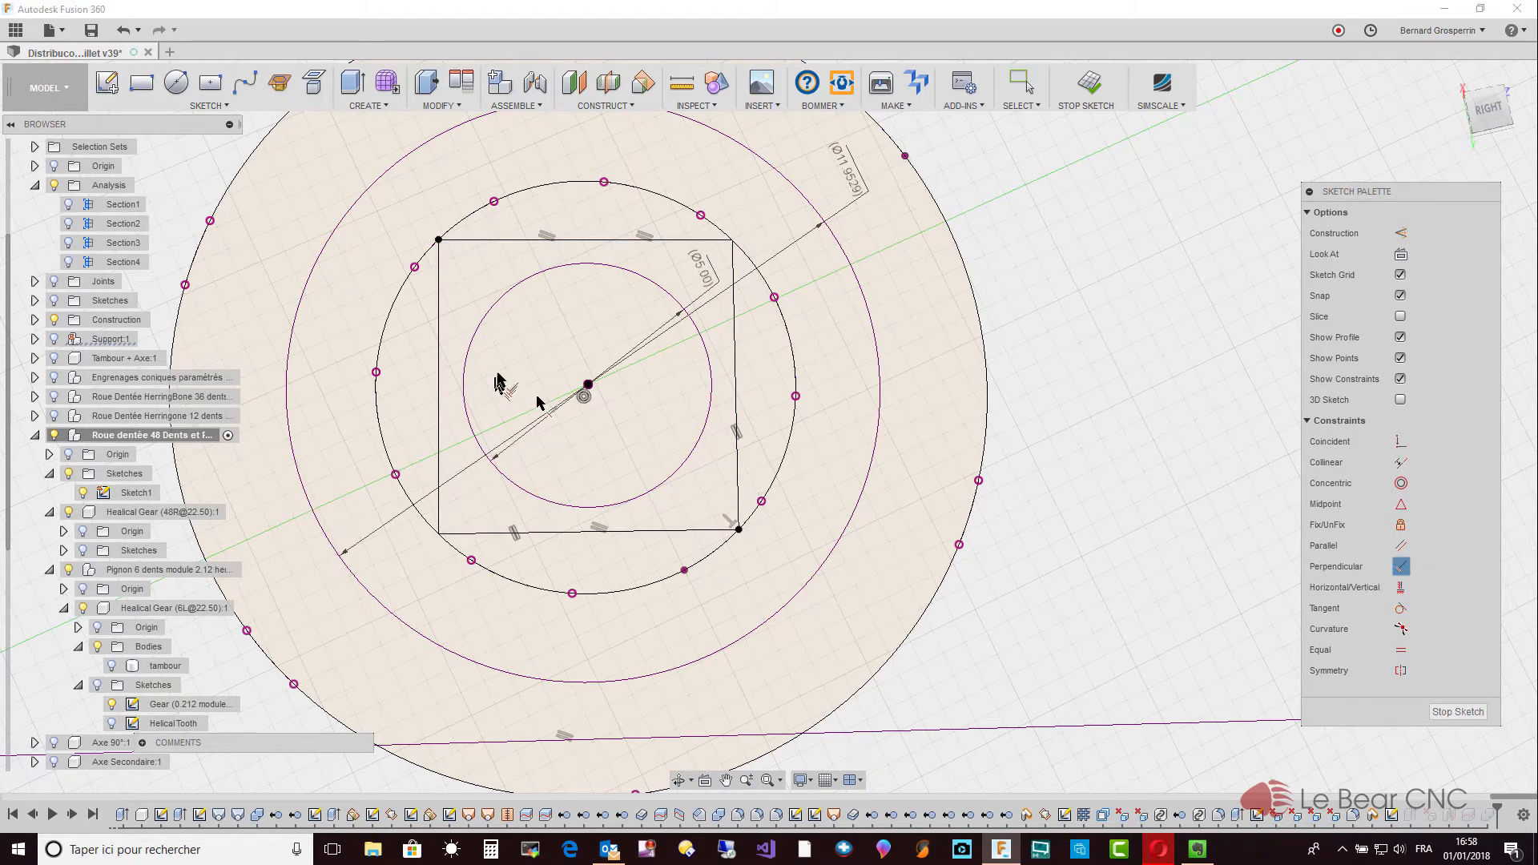
left_click(439, 290)
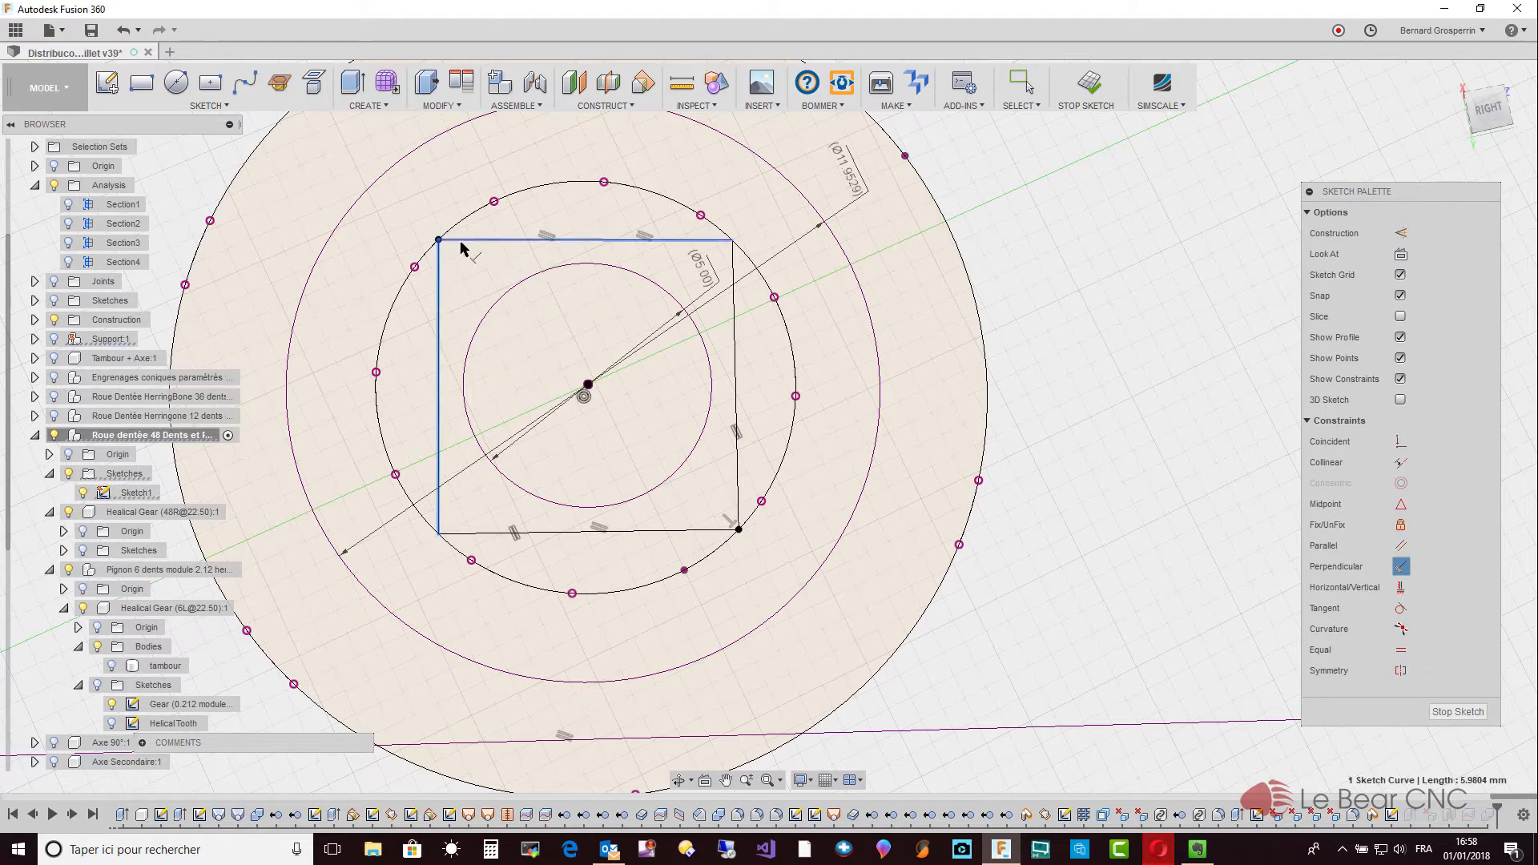
left_click(461, 241)
Add driven dimensions to the profile's lower and right sides, and finish the sketch.
key("d")
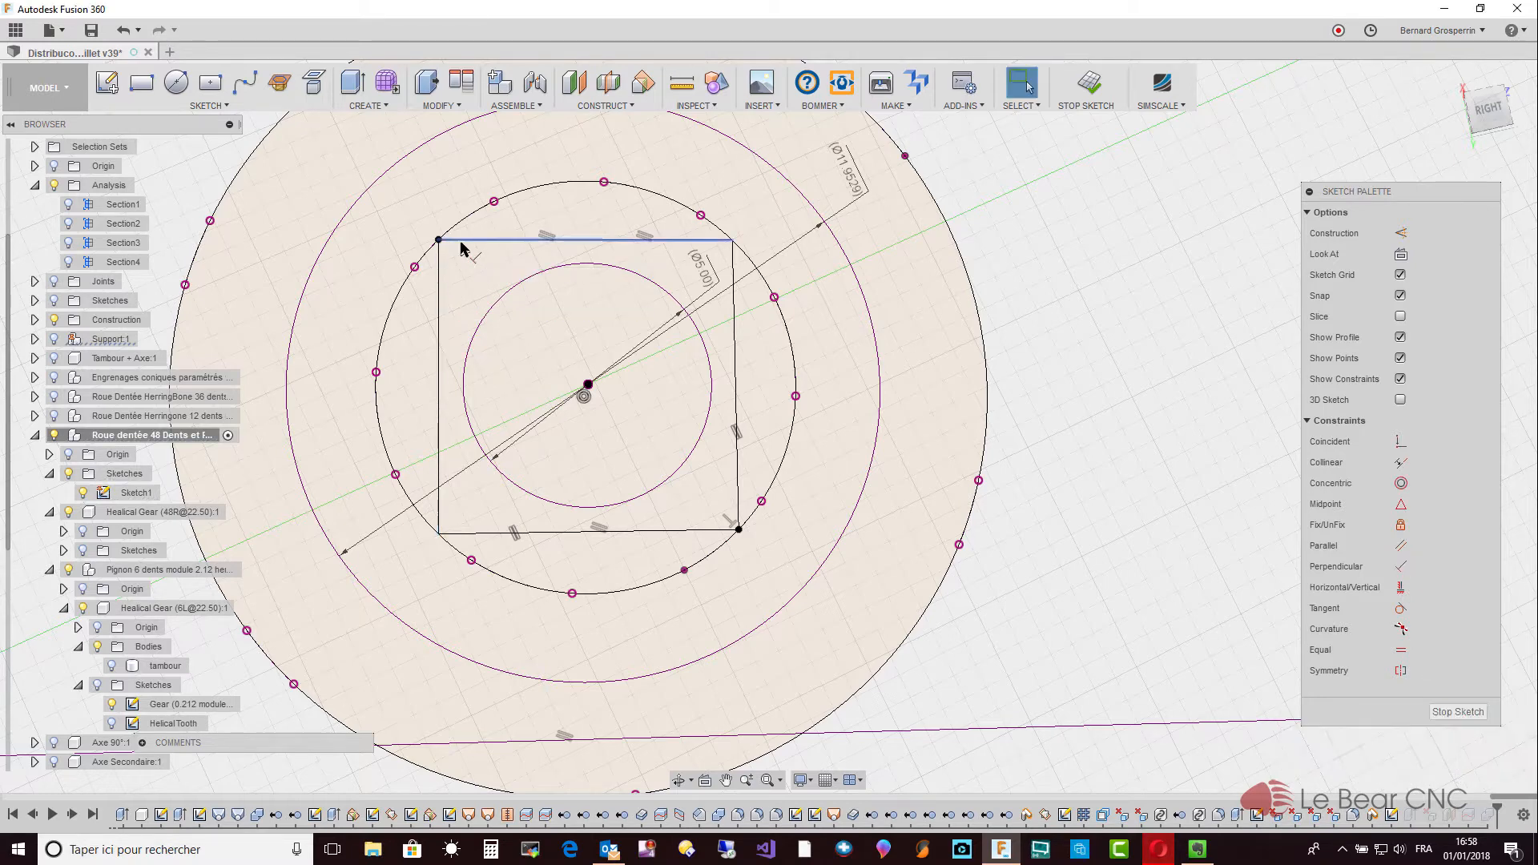
left_click(581, 531)
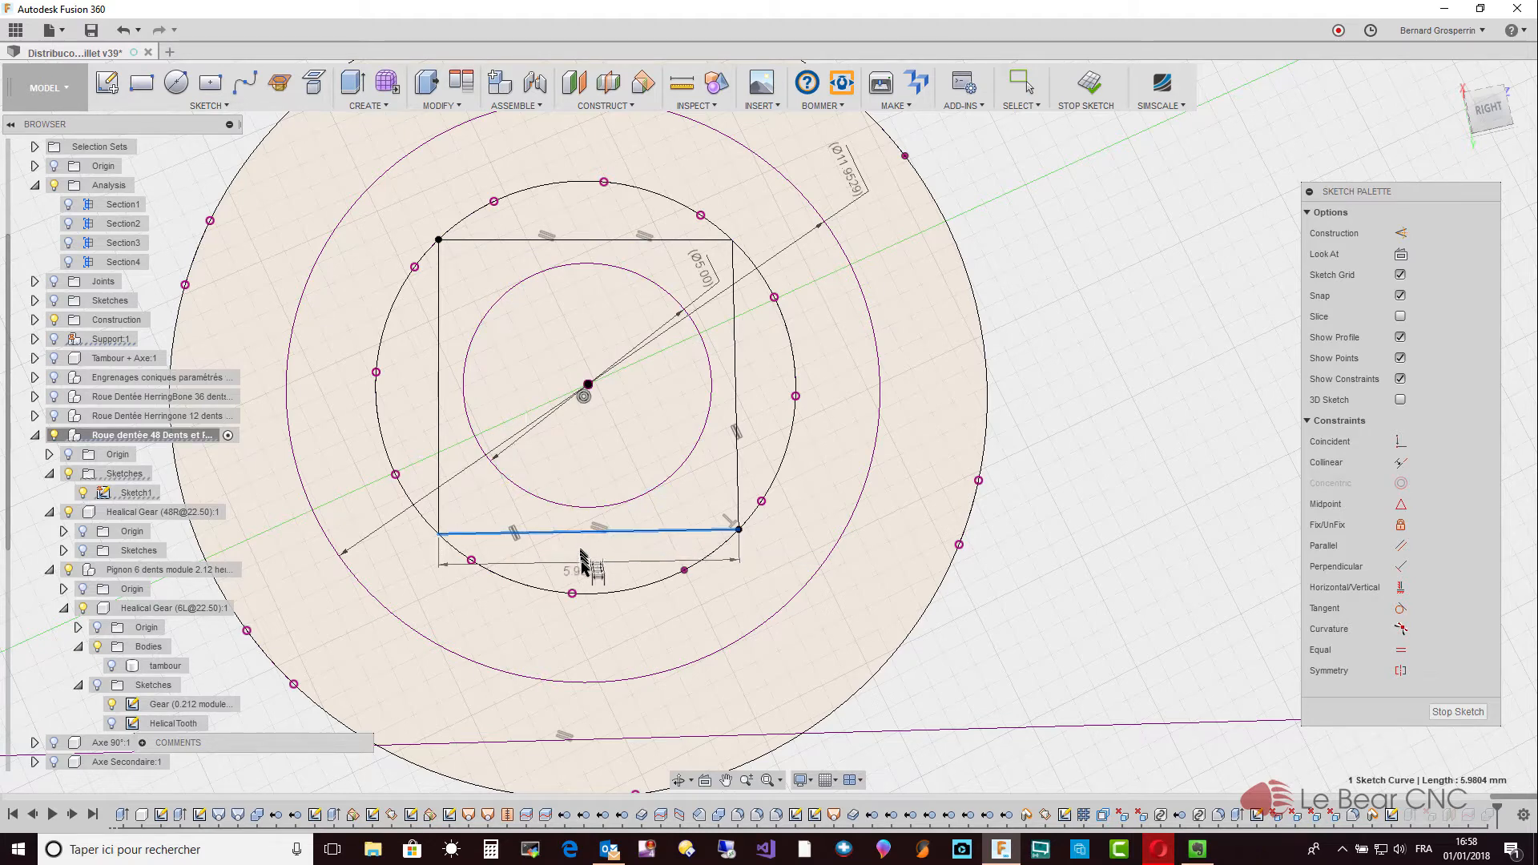
left_click(582, 568)
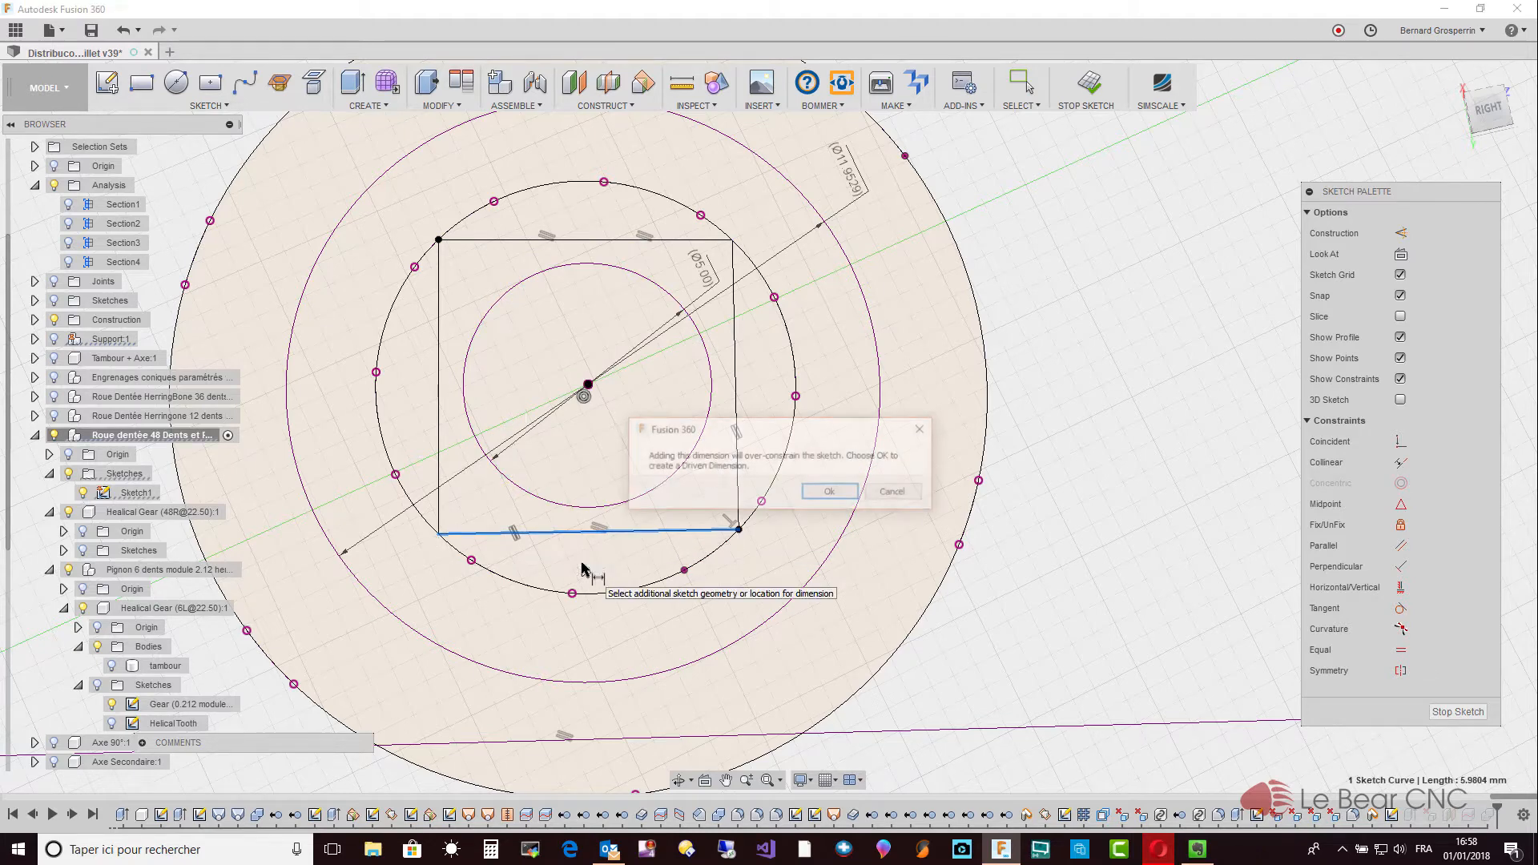
left_click(831, 491)
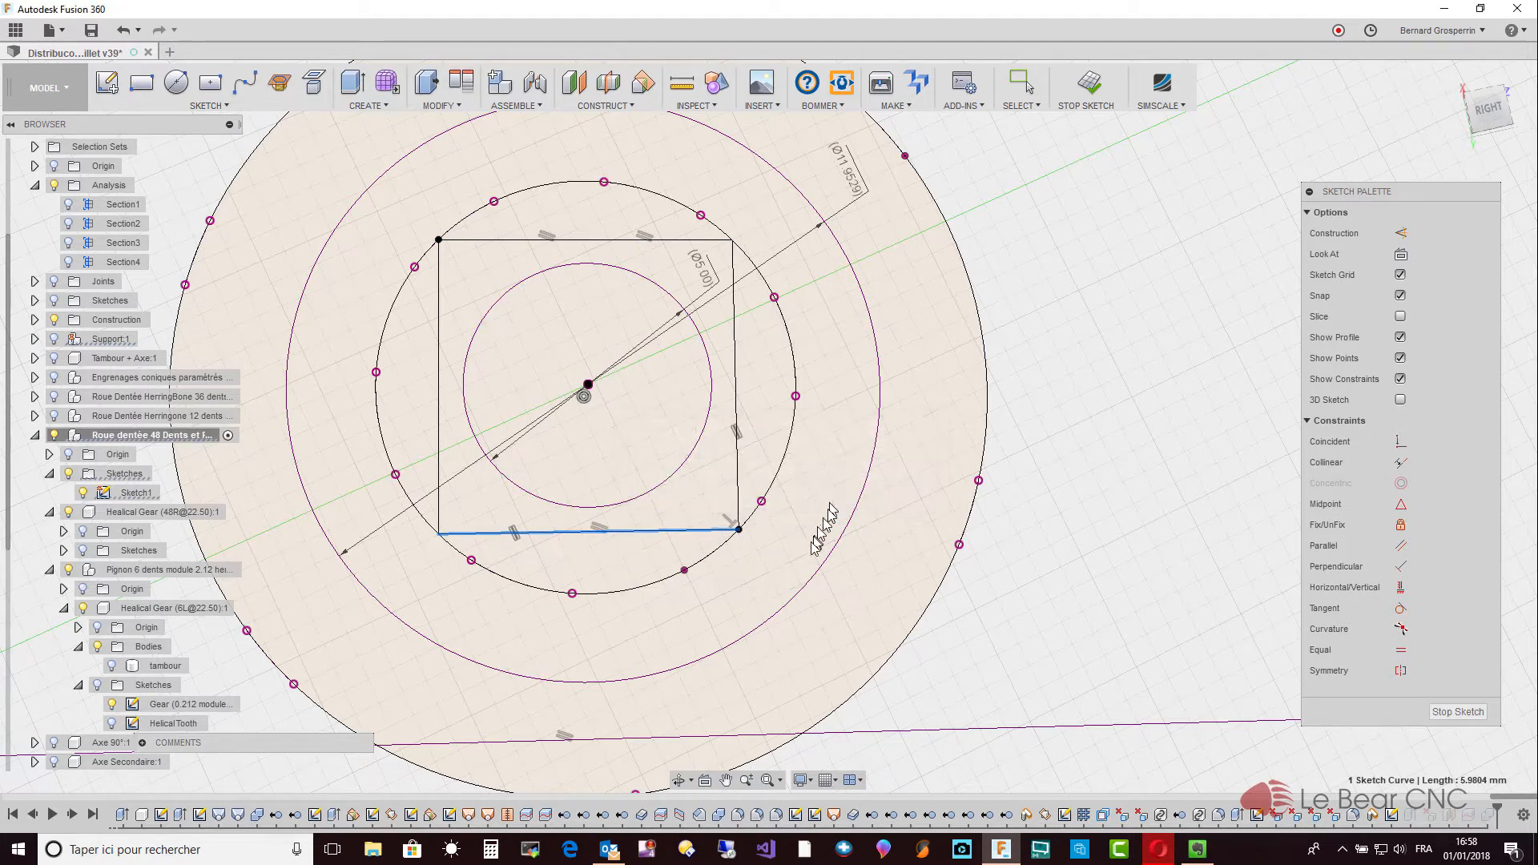
left_click(734, 409)
left_click(773, 405)
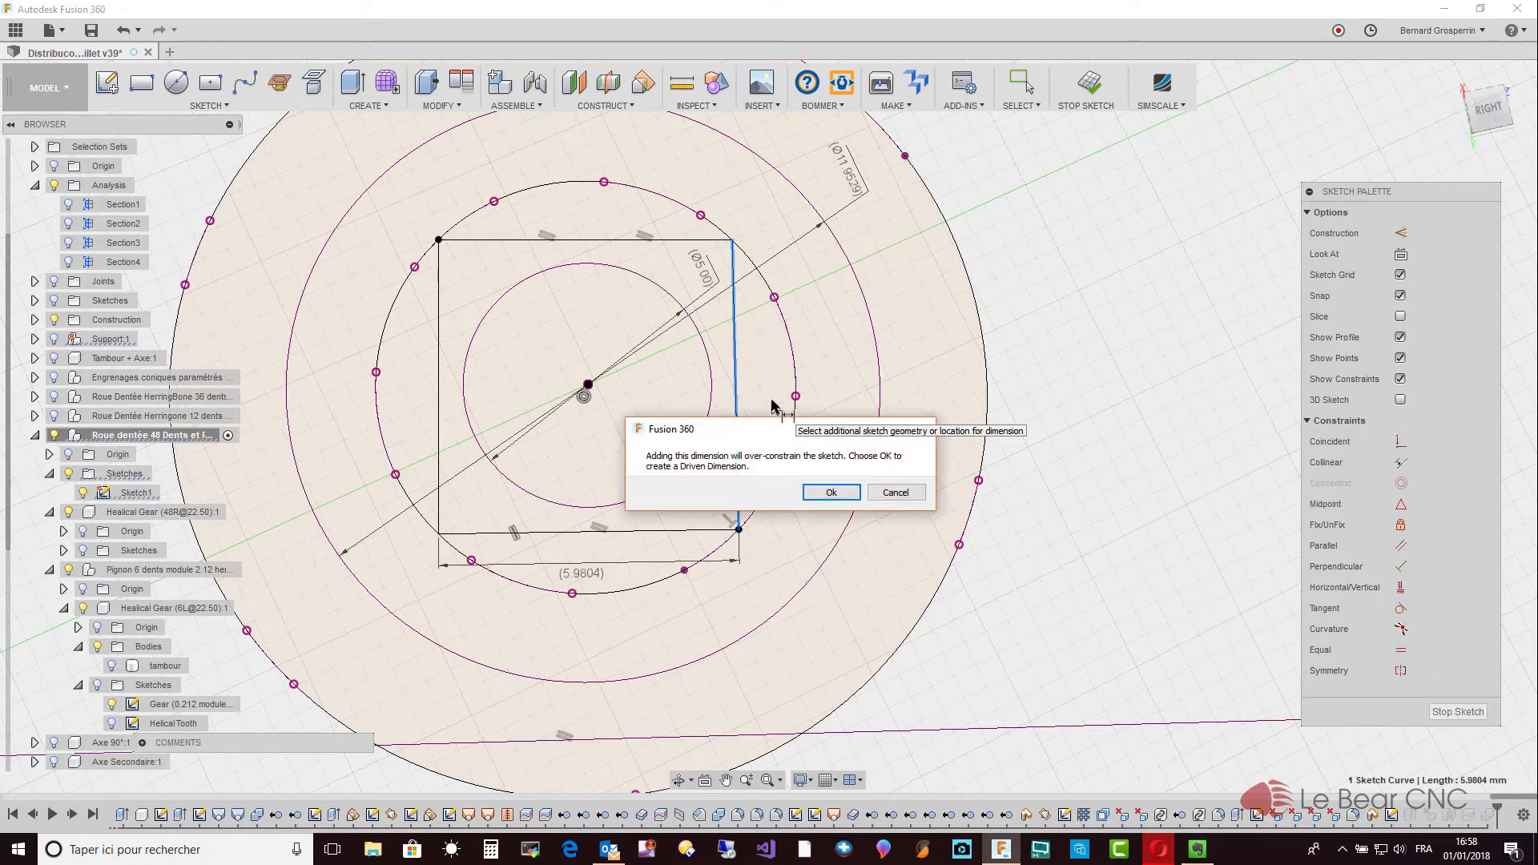
left_click(829, 493)
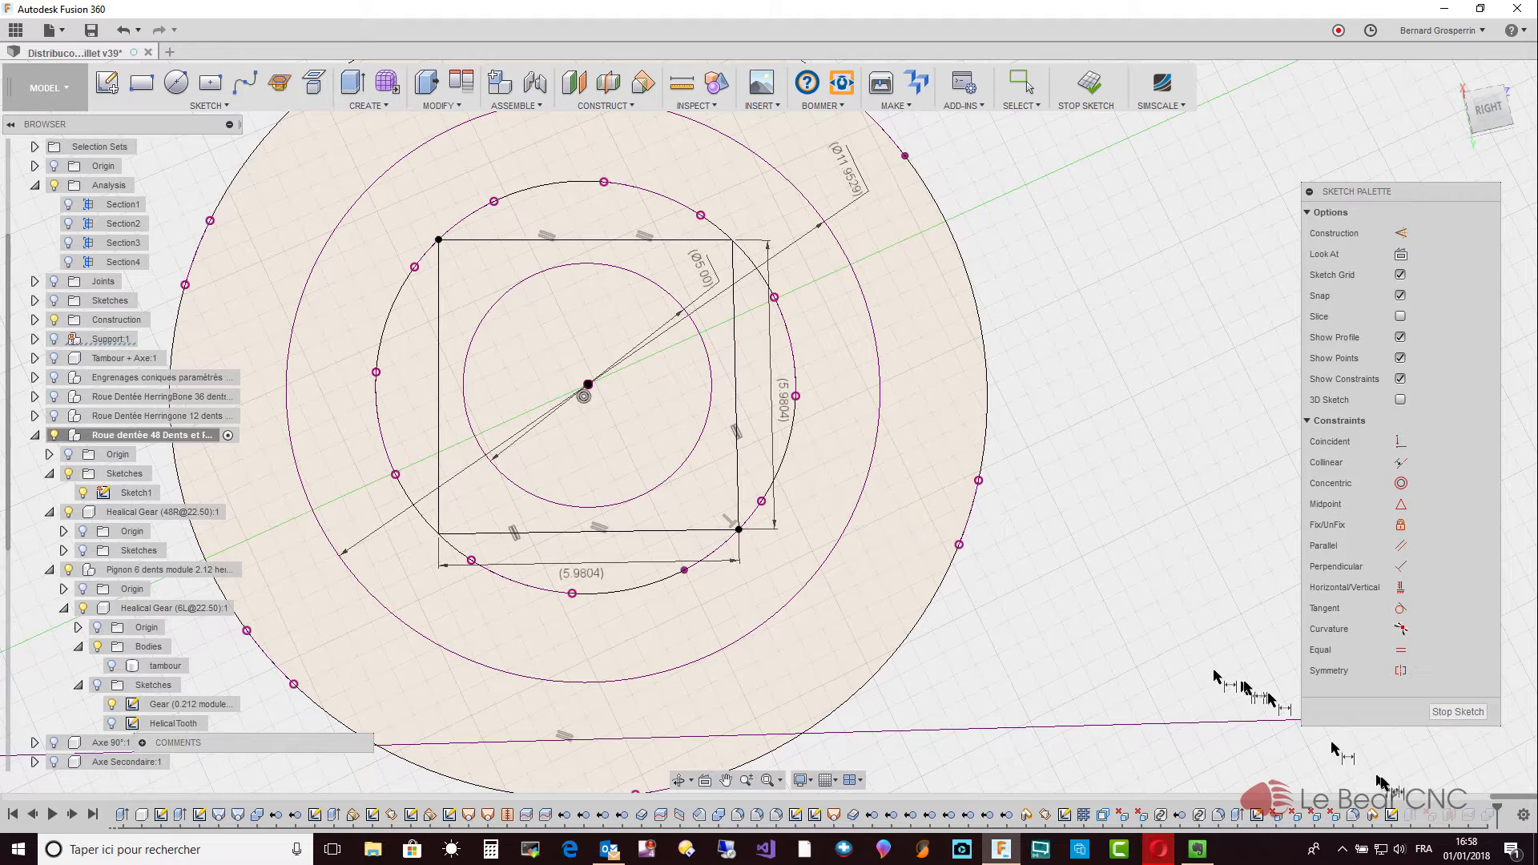
left_click(1450, 712)
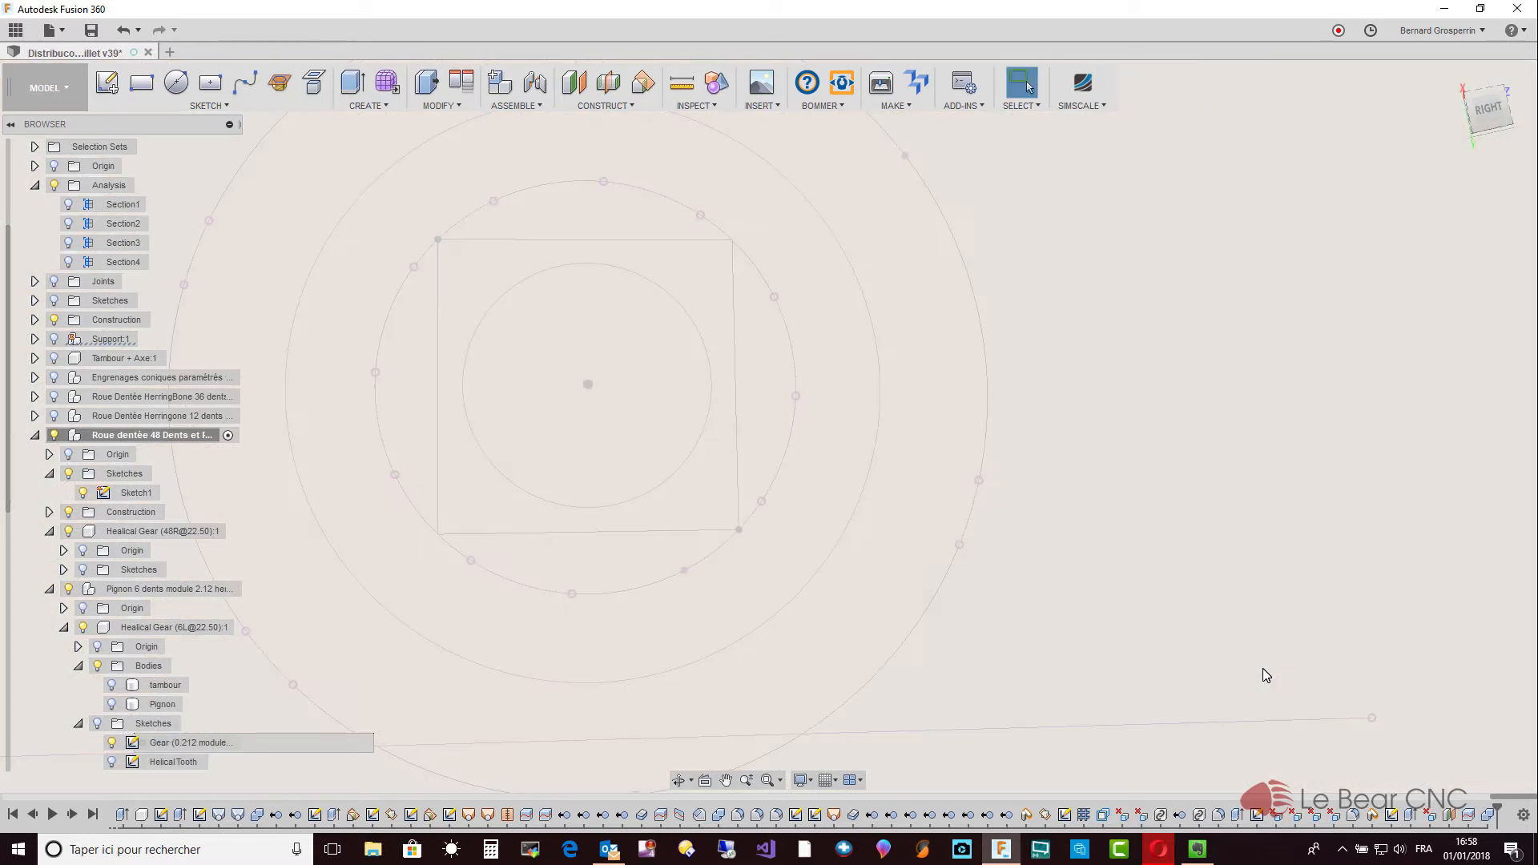
Show the tambour body behind the sketch profile, keeping the Pignon body hidden.
middle_click_drag(1263, 666, 820, 632, "shift")
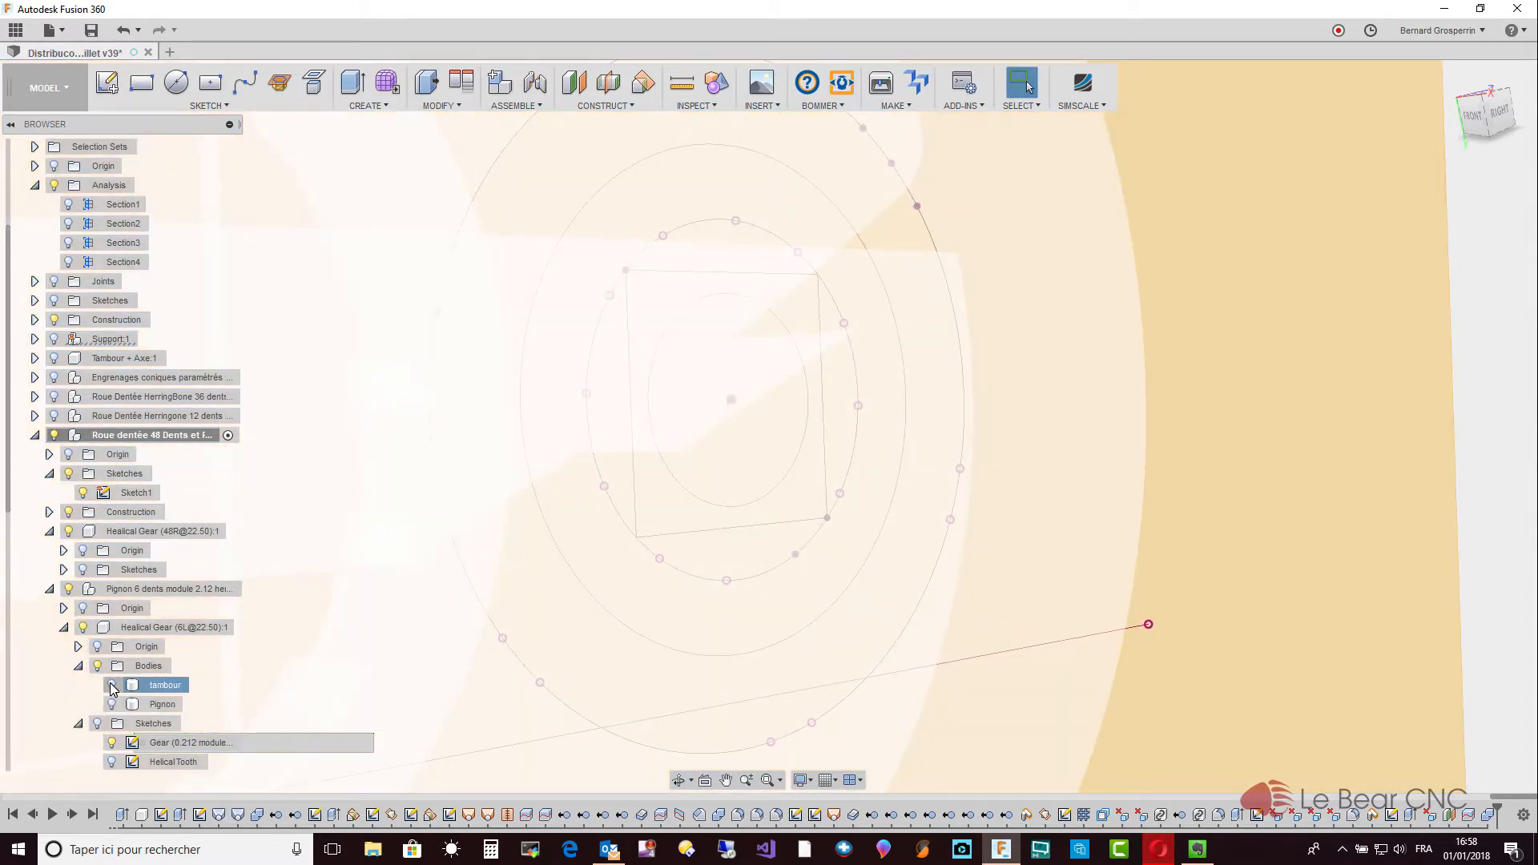
left_click(112, 686)
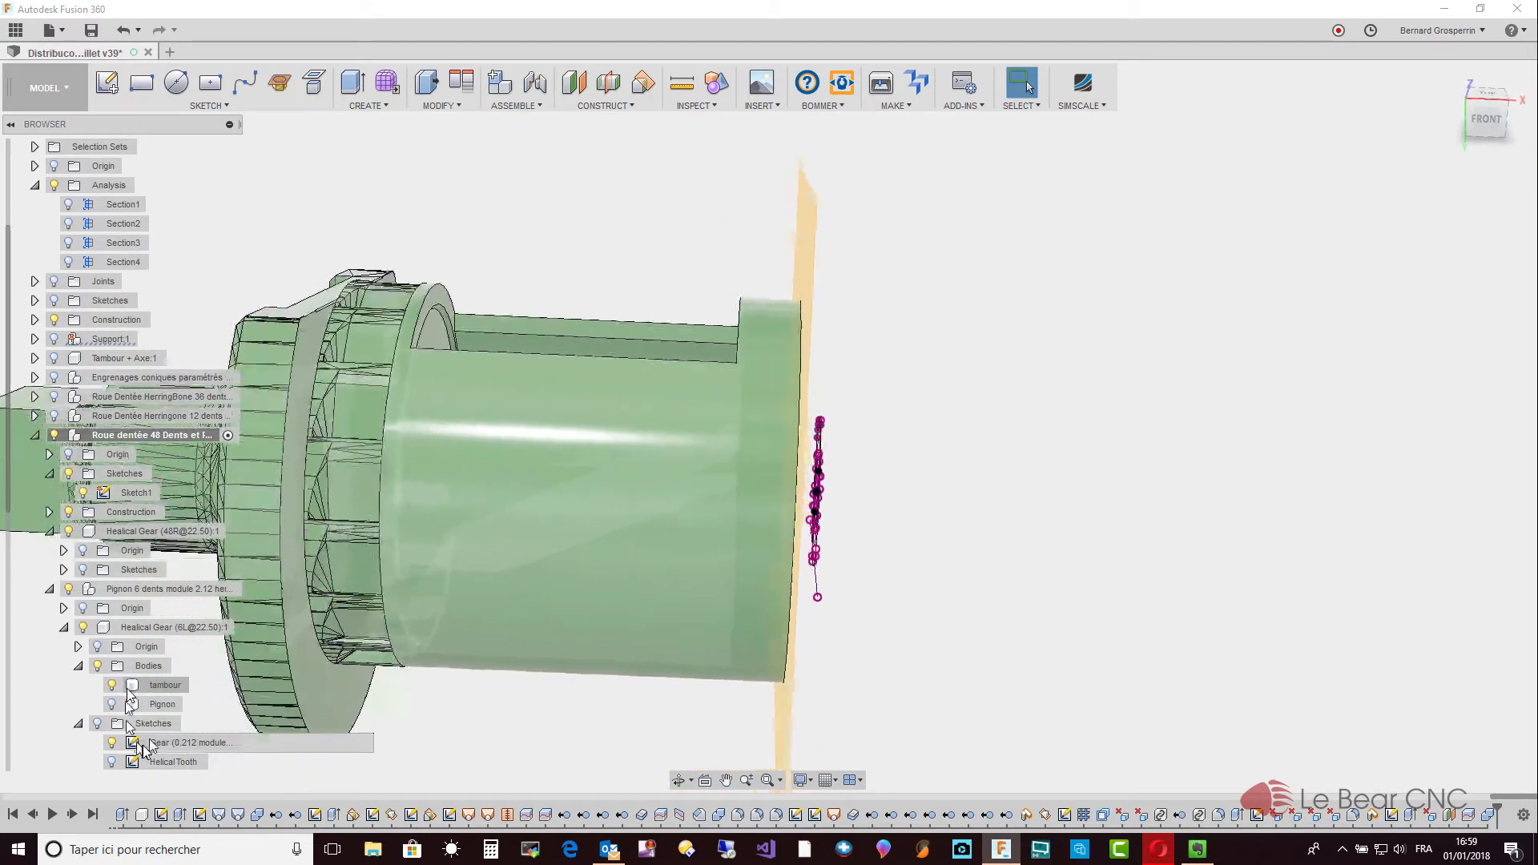
left_click(112, 705)
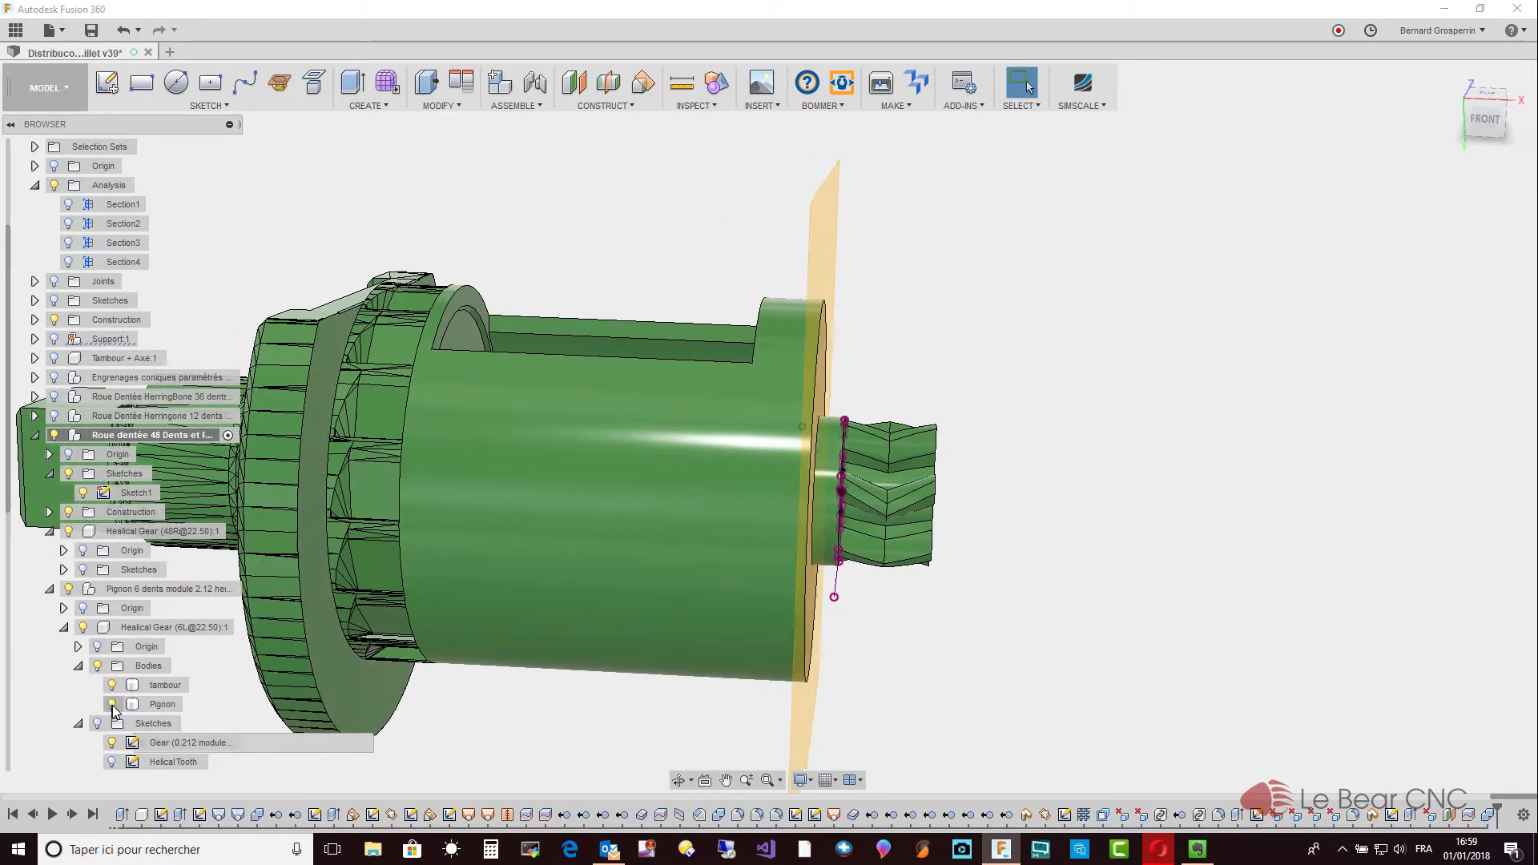
left_click(116, 685)
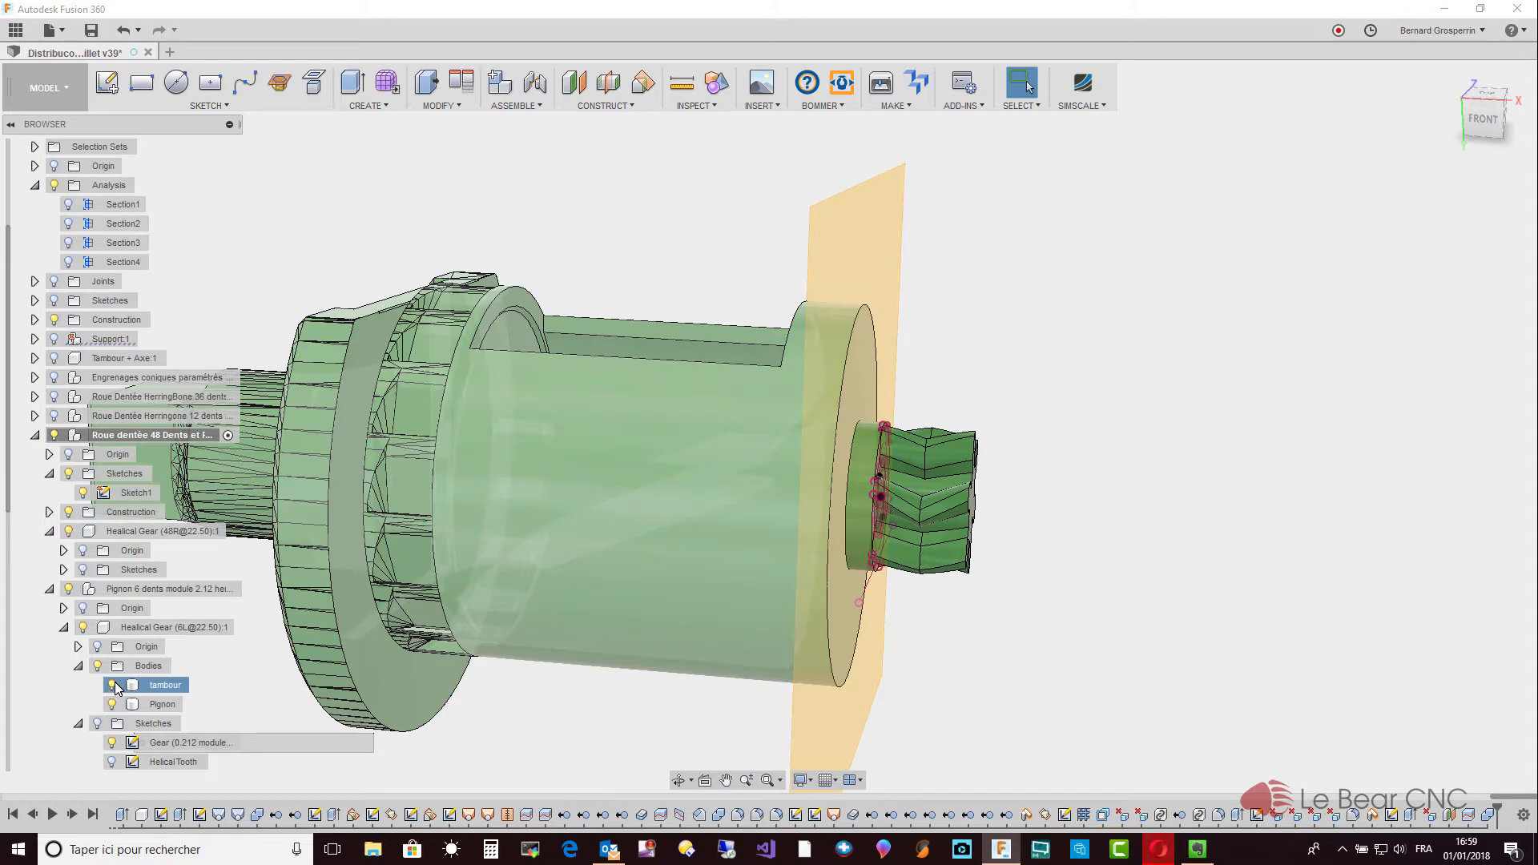
left_click(112, 685)
left_click(112, 704)
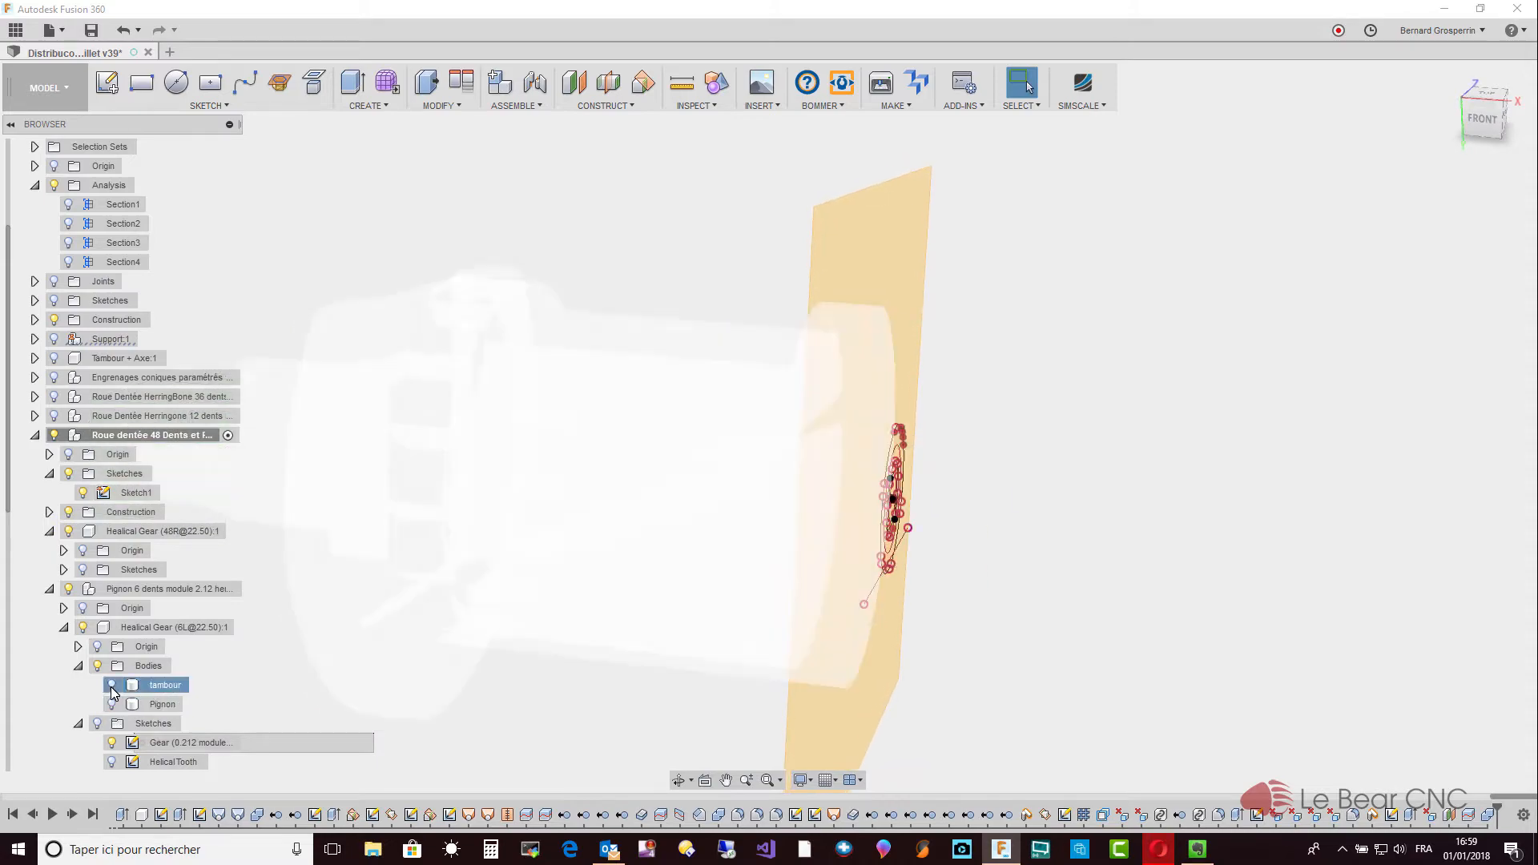
left_click(111, 687)
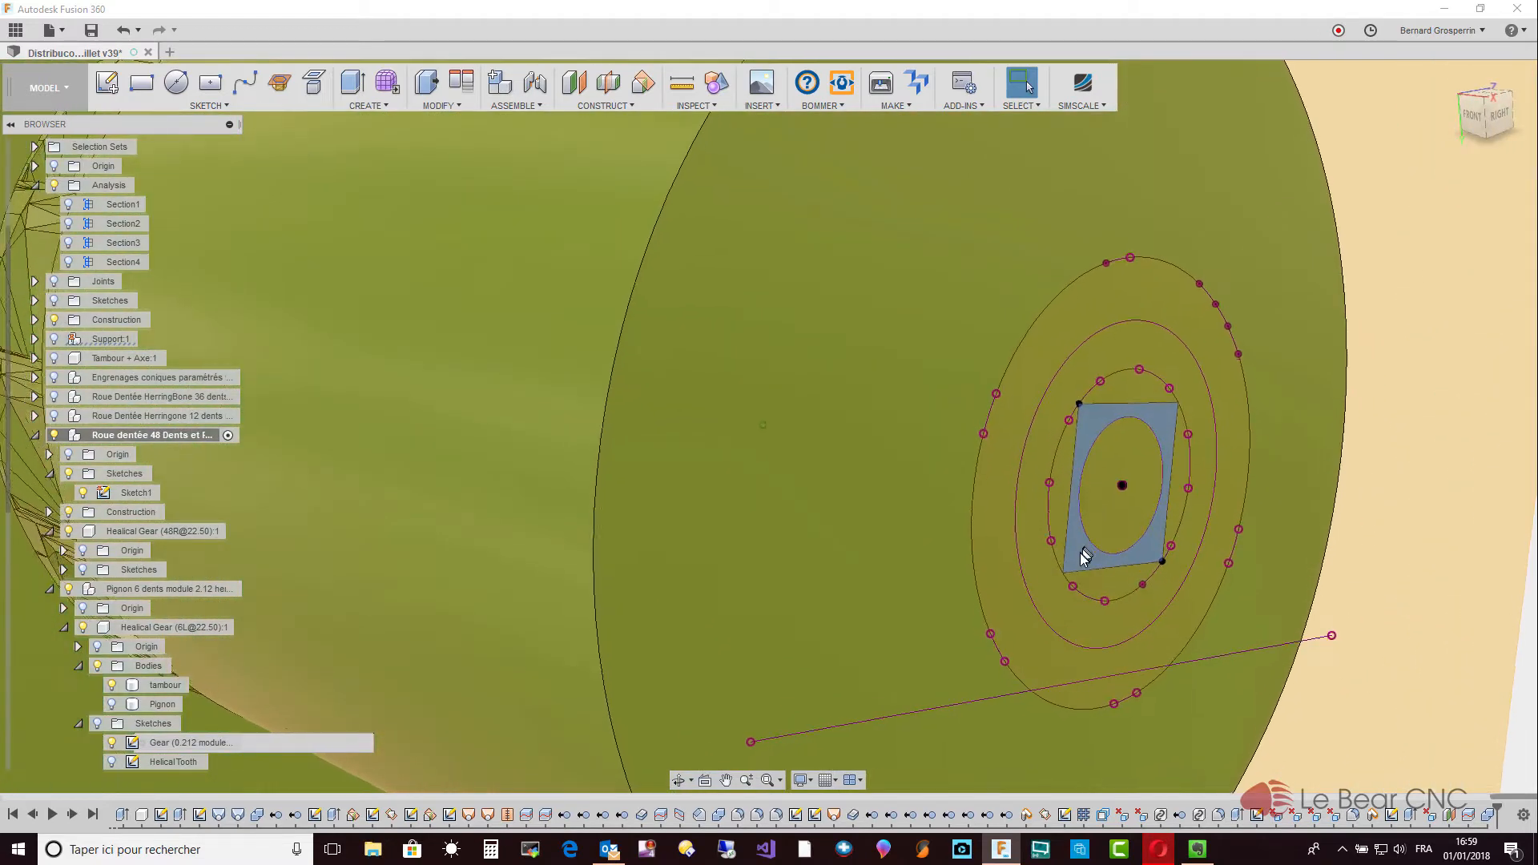
Extrude the square profile together with its inner circle about -15 mm into the drum, using the Join operation.
left_click(1082, 556)
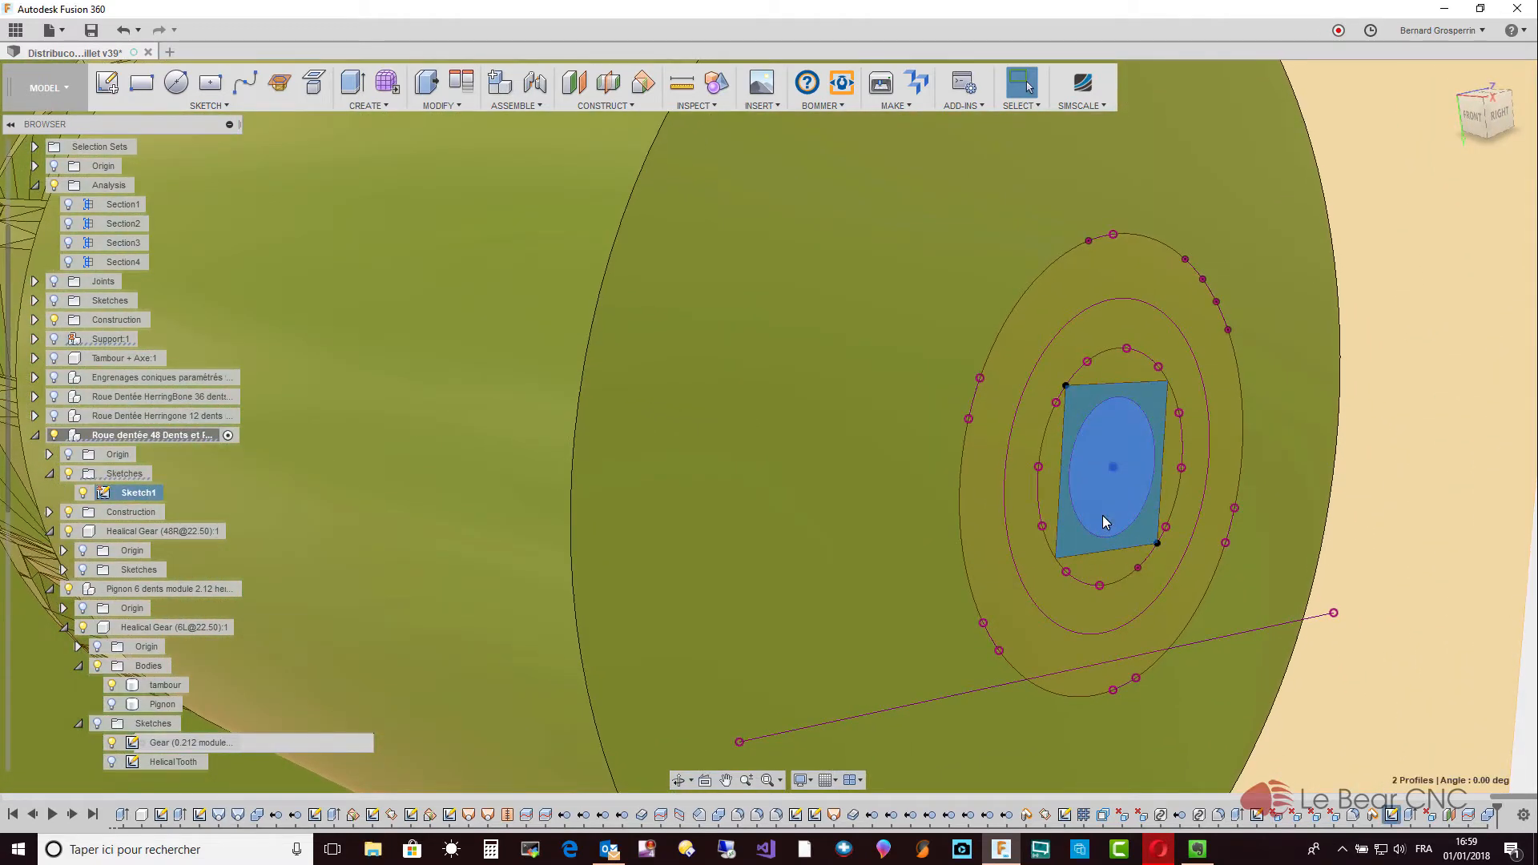
right_click(1102, 517)
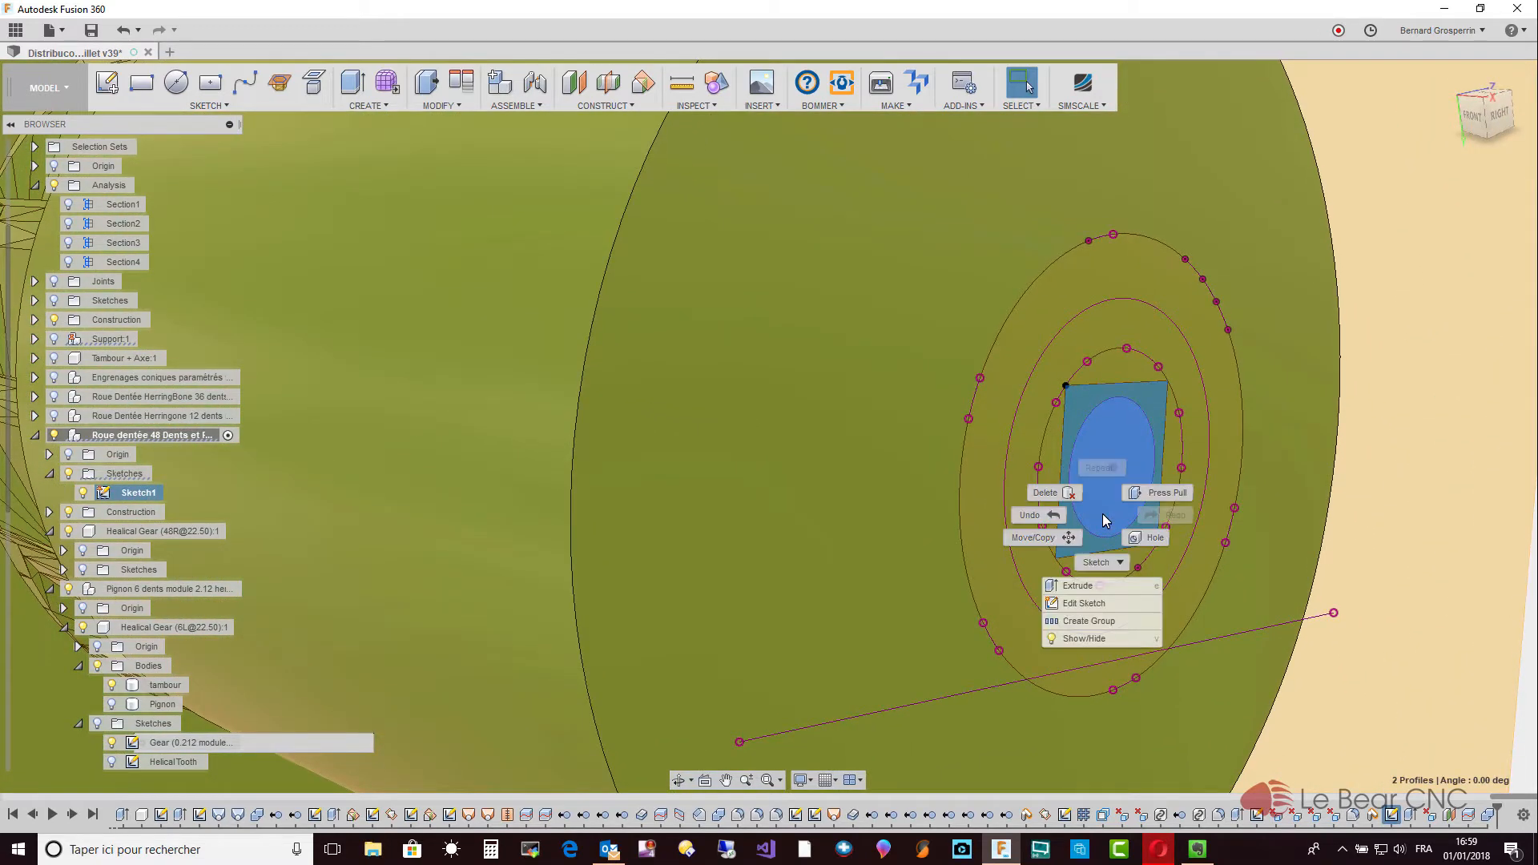
left_click(1090, 587)
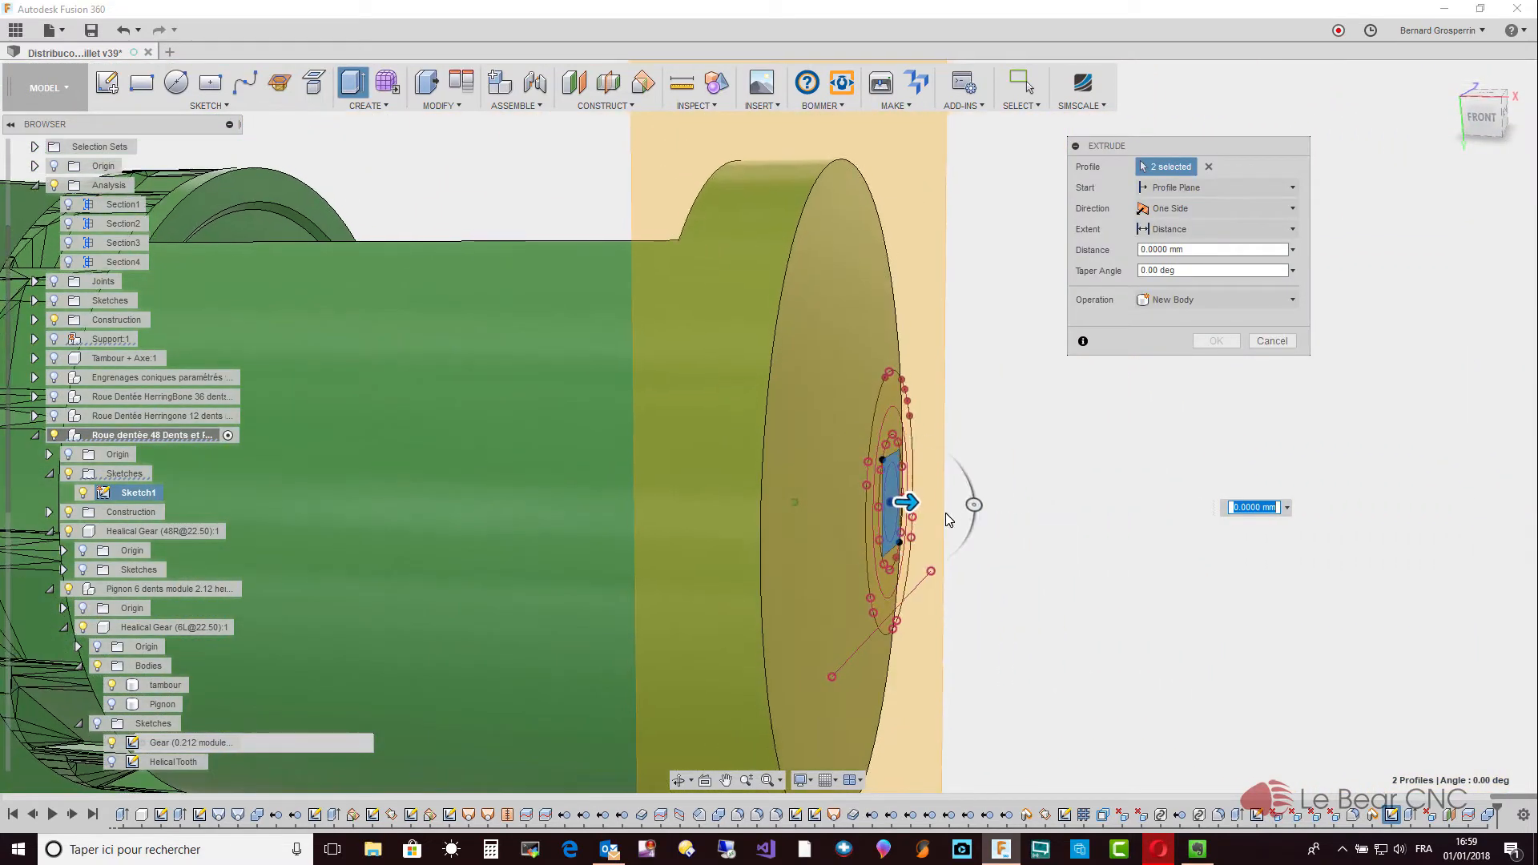
left_click_drag(911, 501, 682, 491)
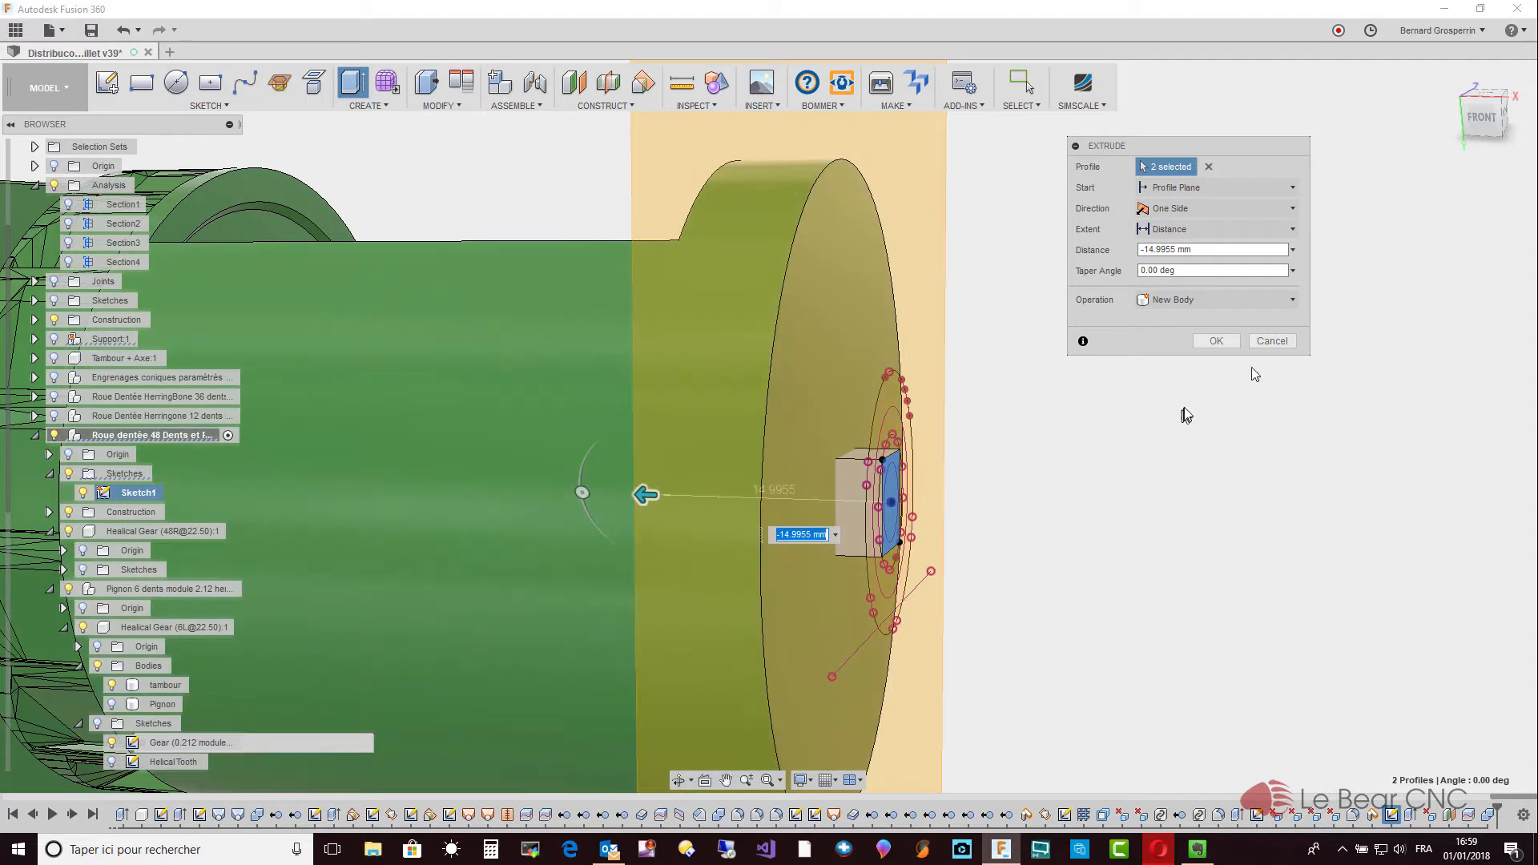
left_click(1291, 301)
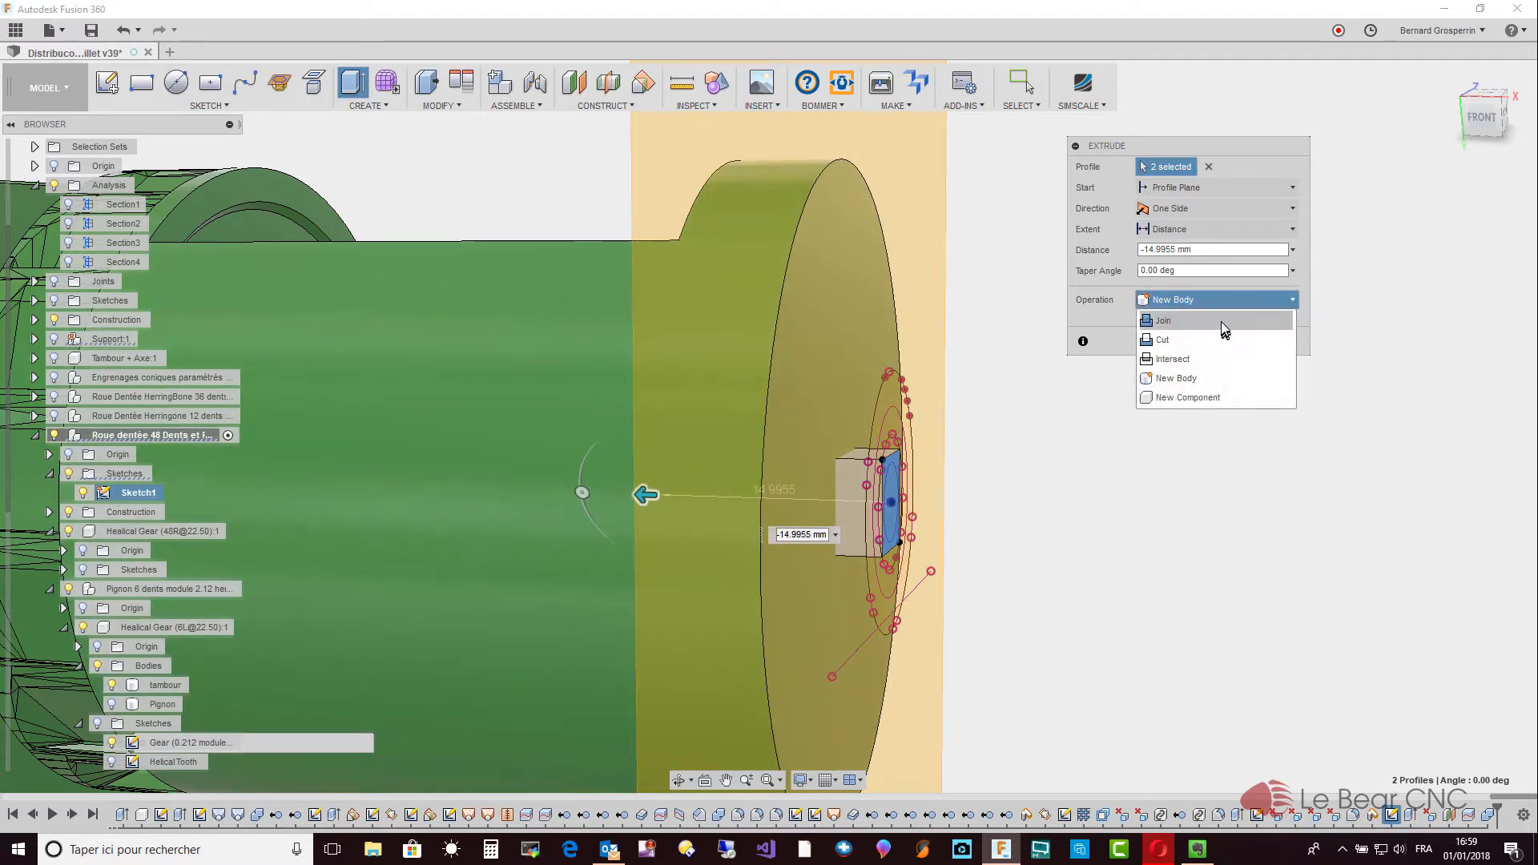
left_click(1220, 320)
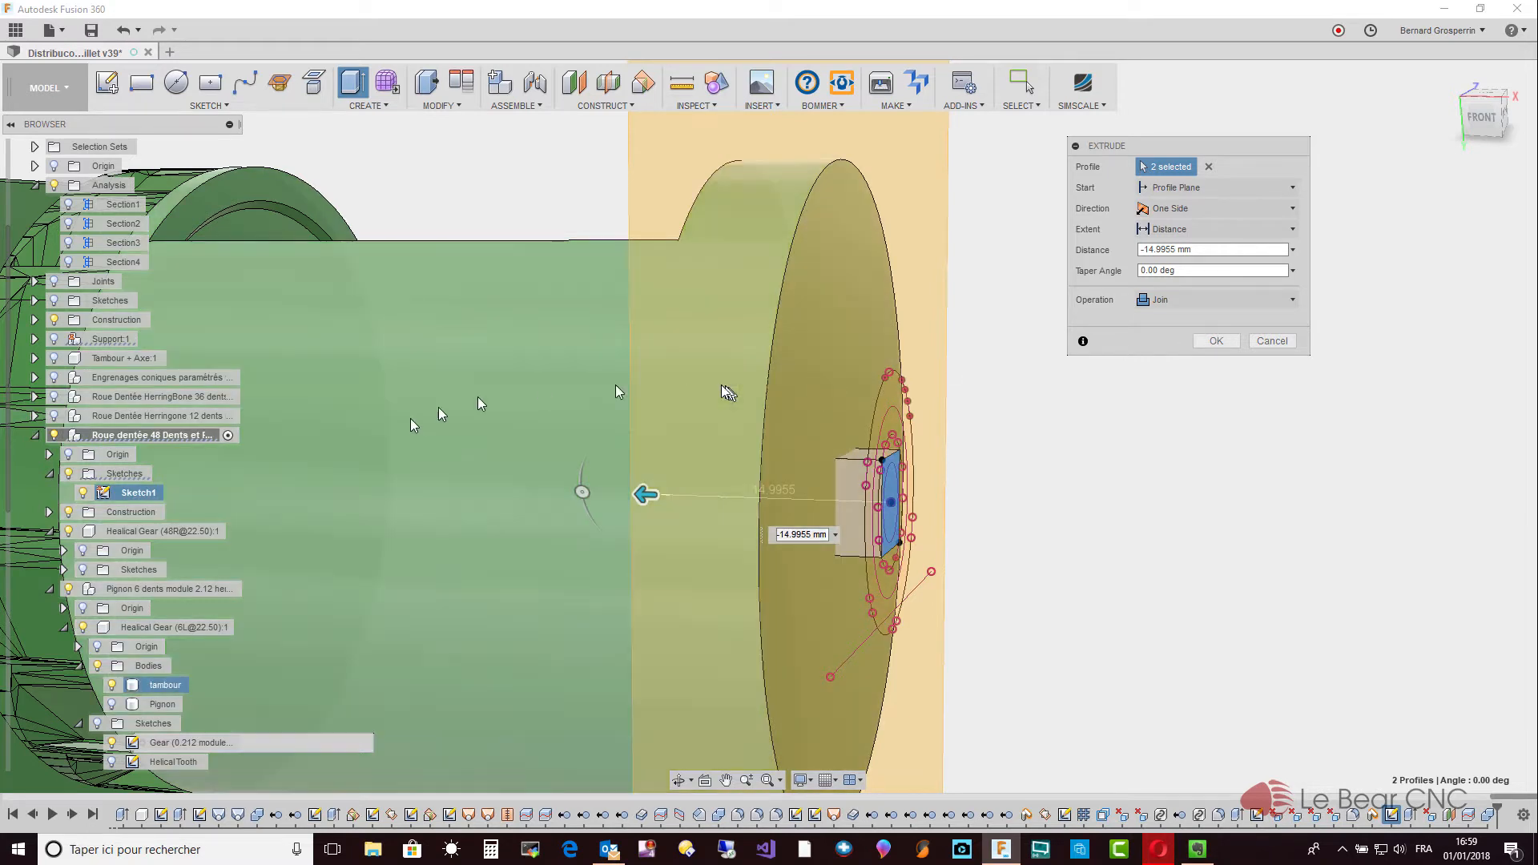
Show the Pignon body and hide the construction plane Plane1.
left_click(112, 704)
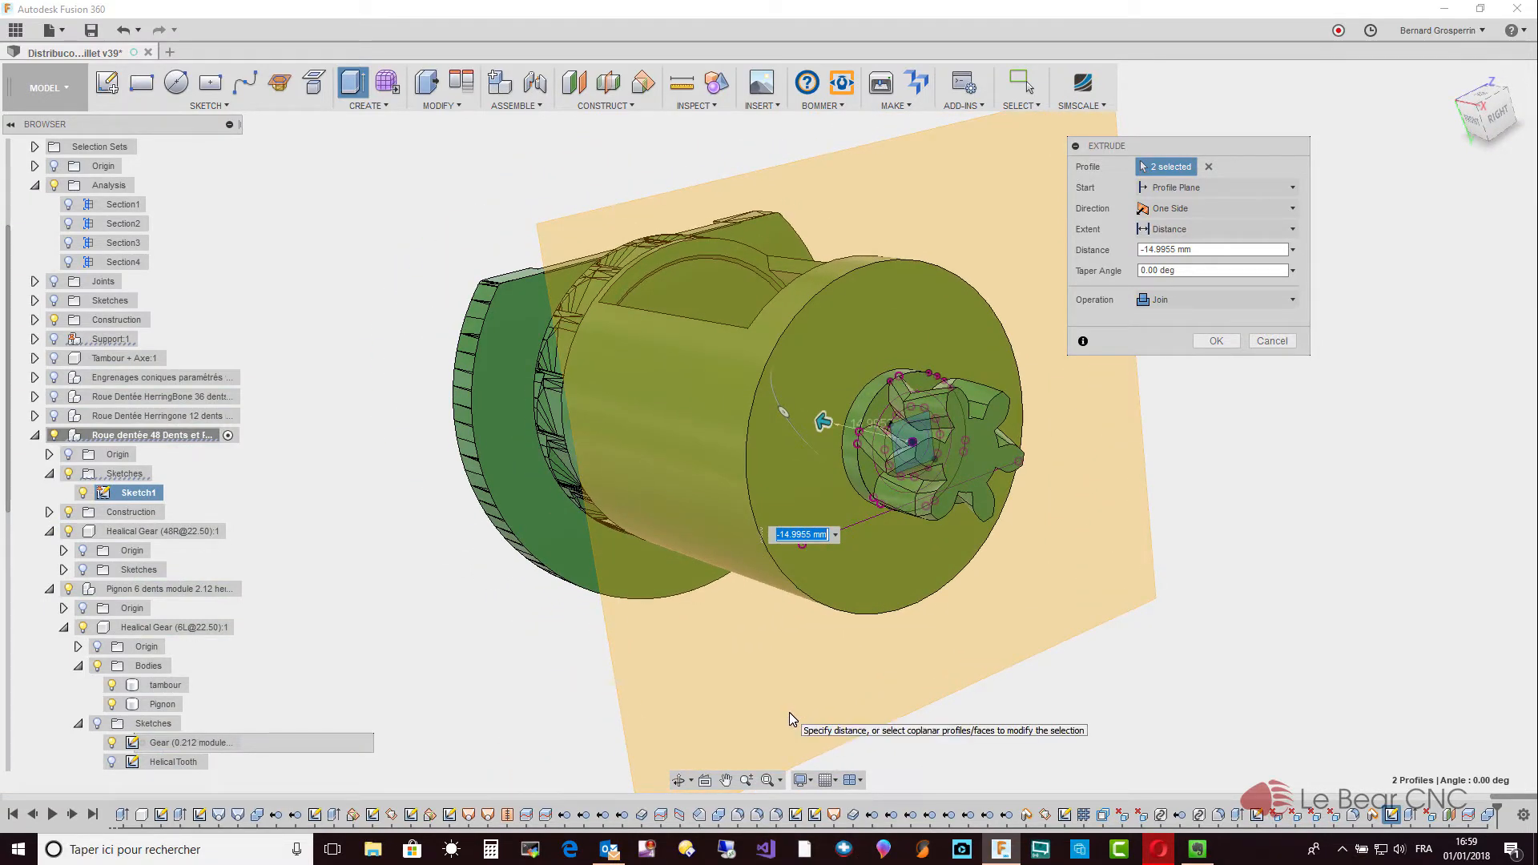
left_click(50, 513)
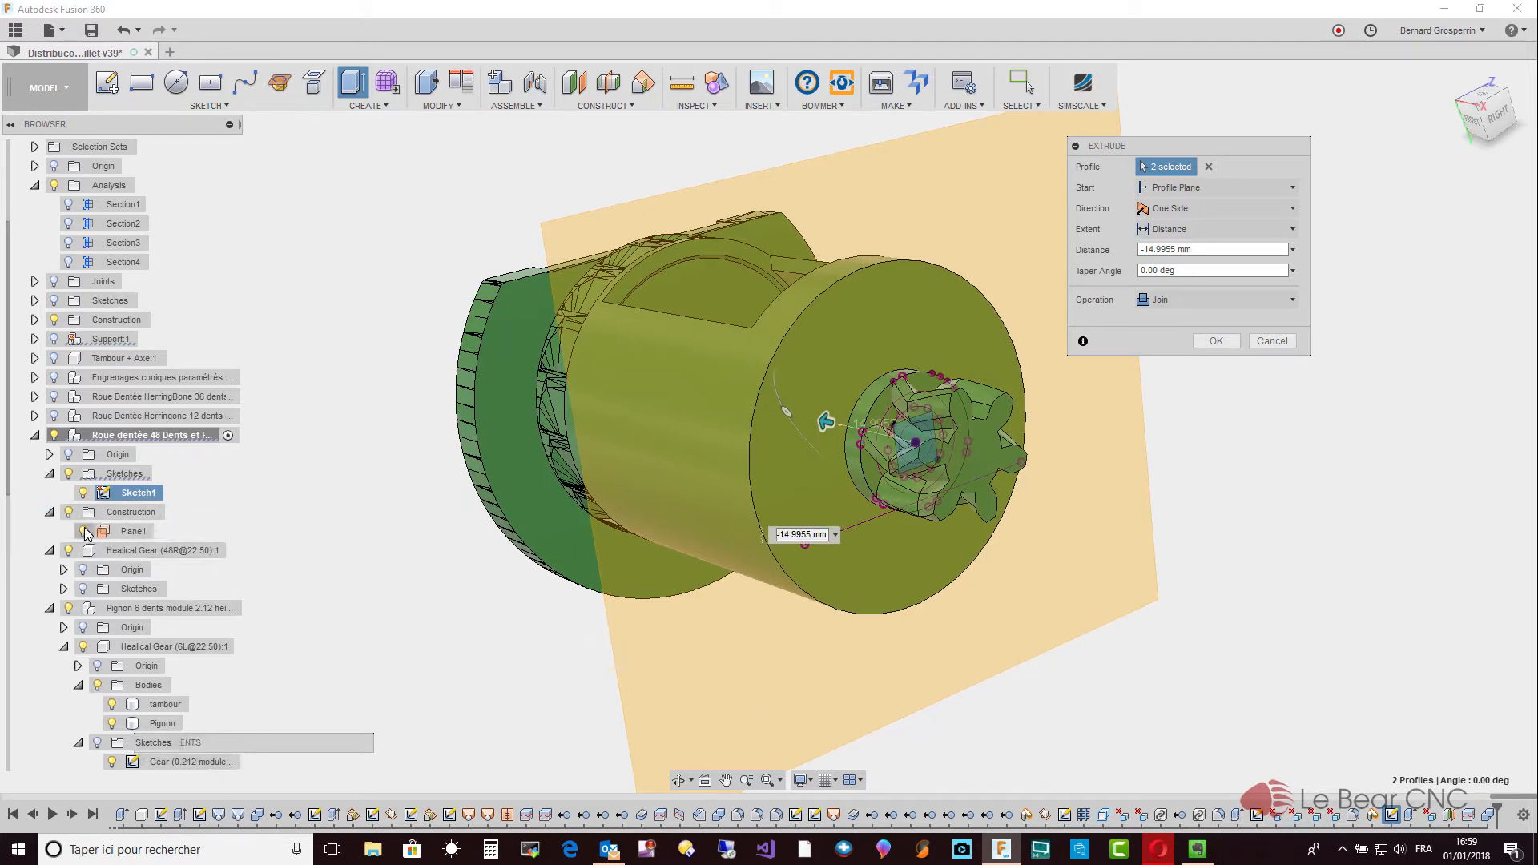
left_click(84, 531)
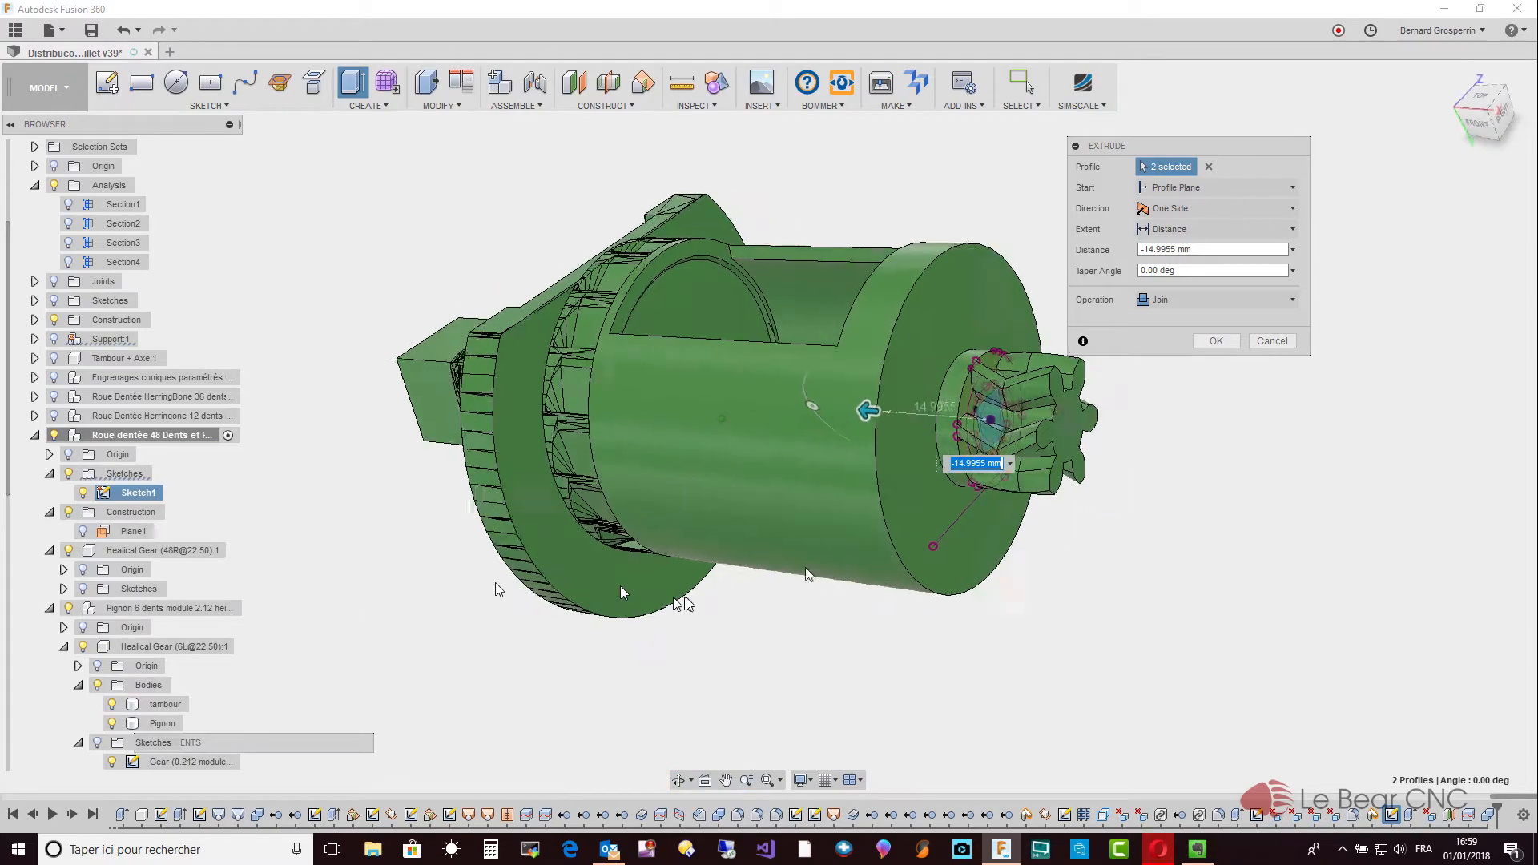
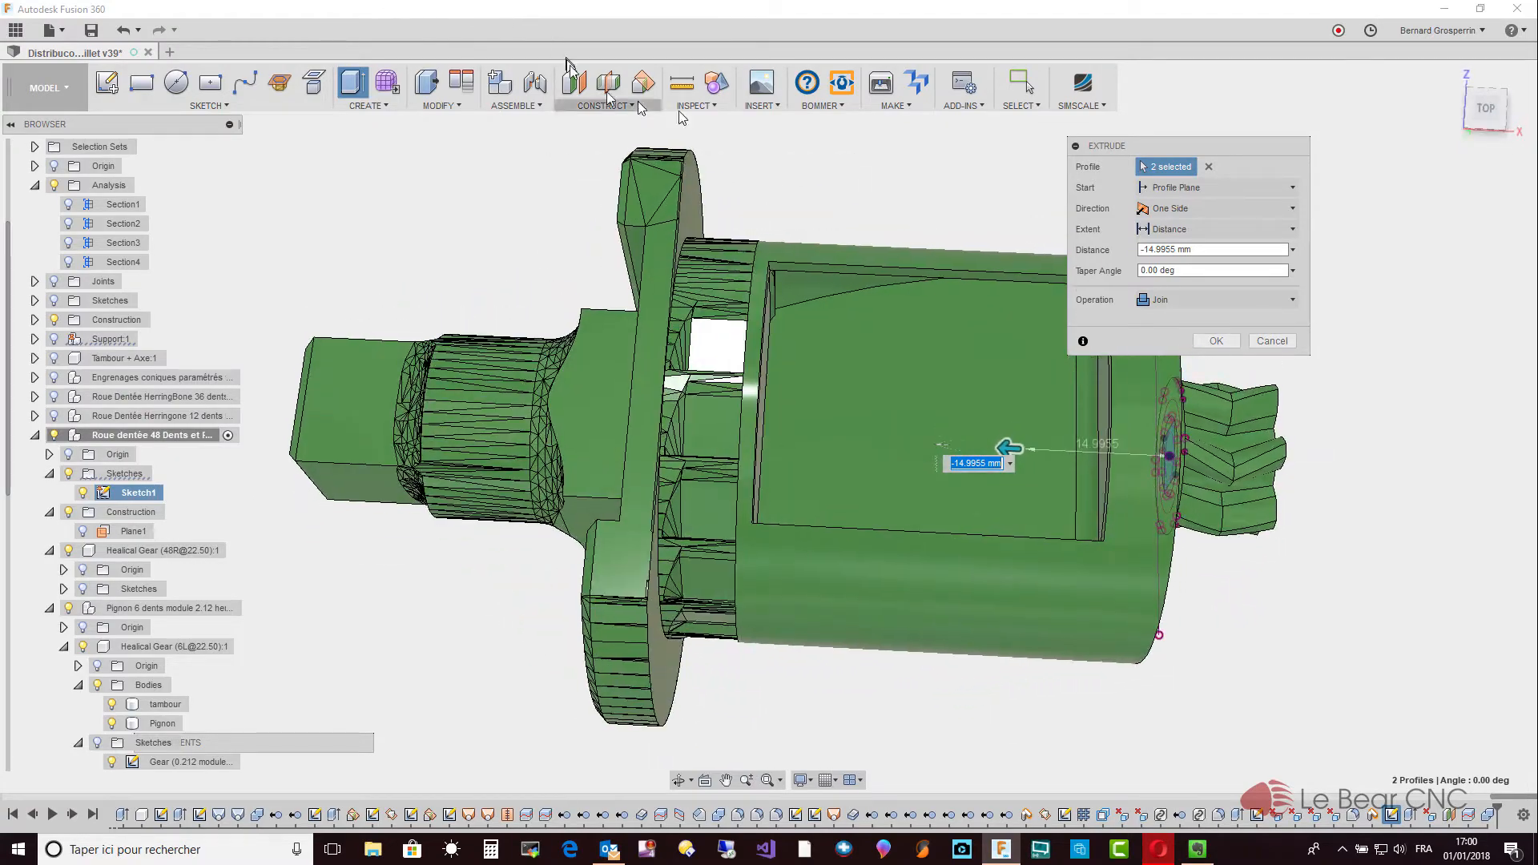
Create a section analysis parallel to the flat face beside the drum's flange, offset about -10.56 mm through the square drive.
left_click(713, 112)
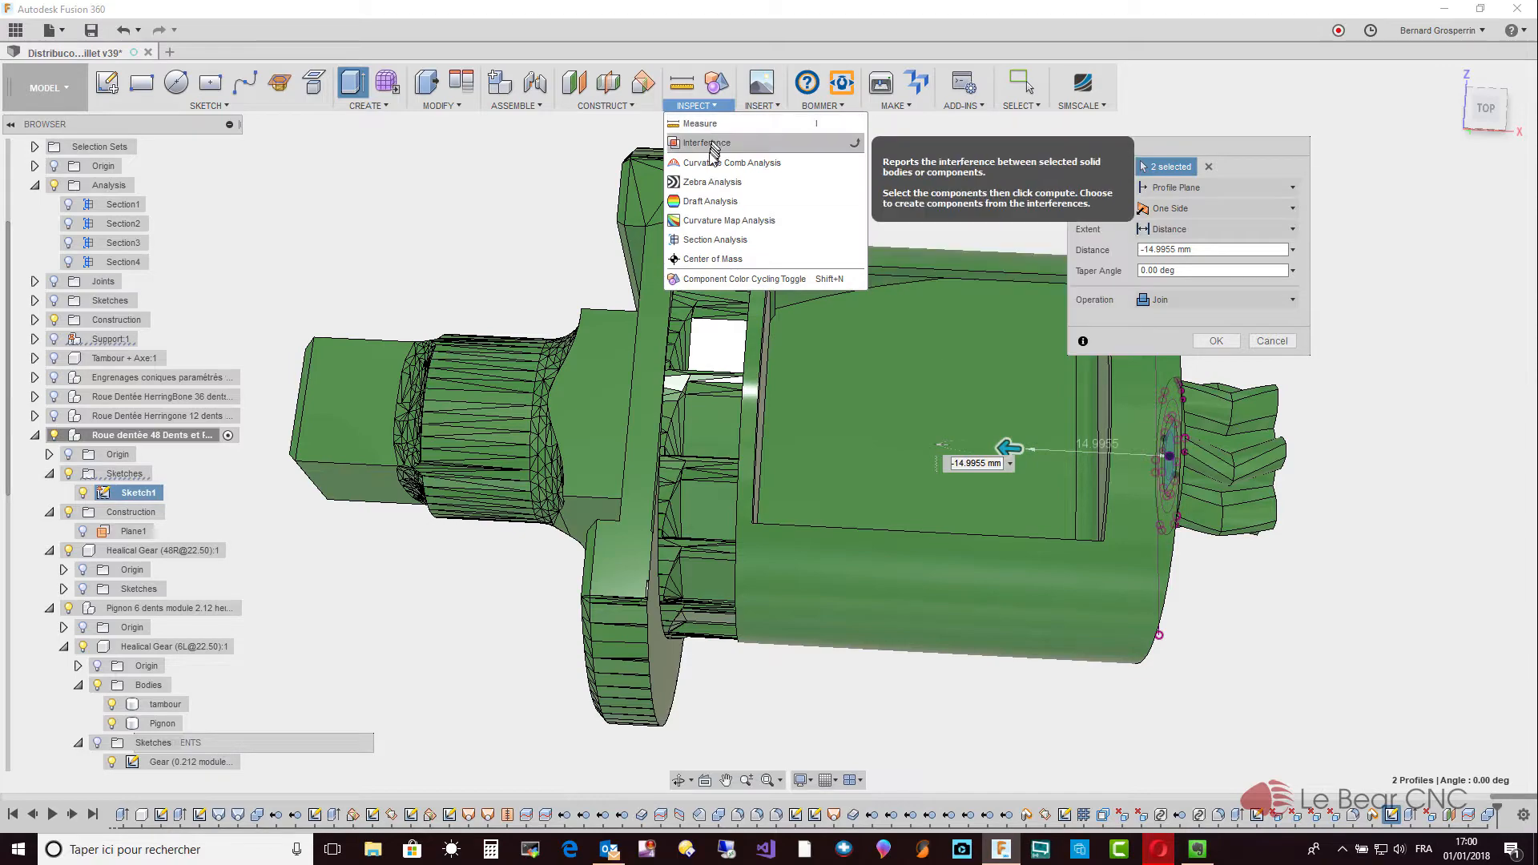
left_click(704, 240)
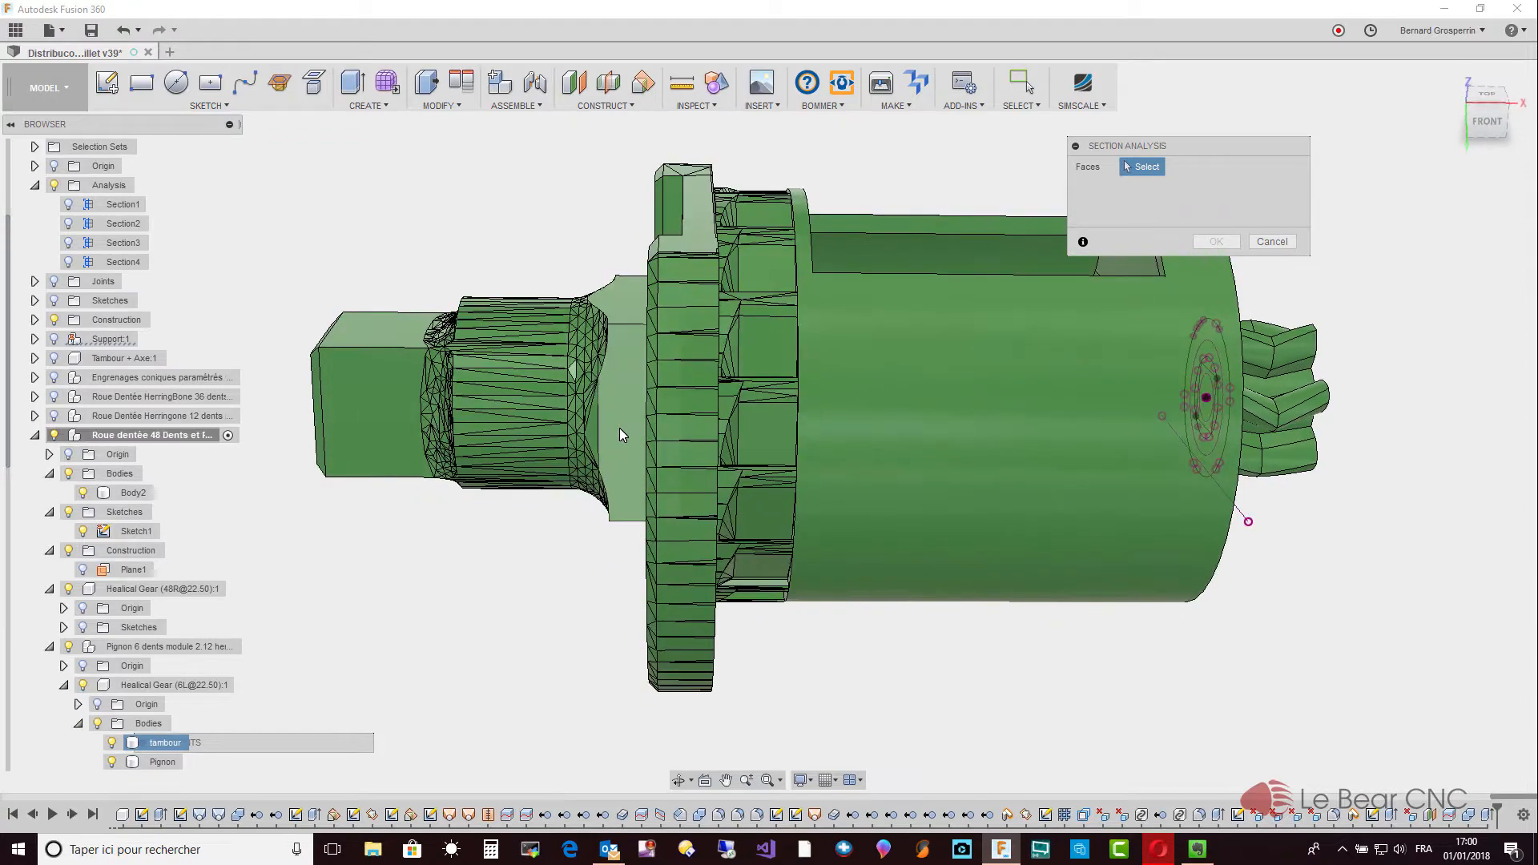
left_click(618, 427)
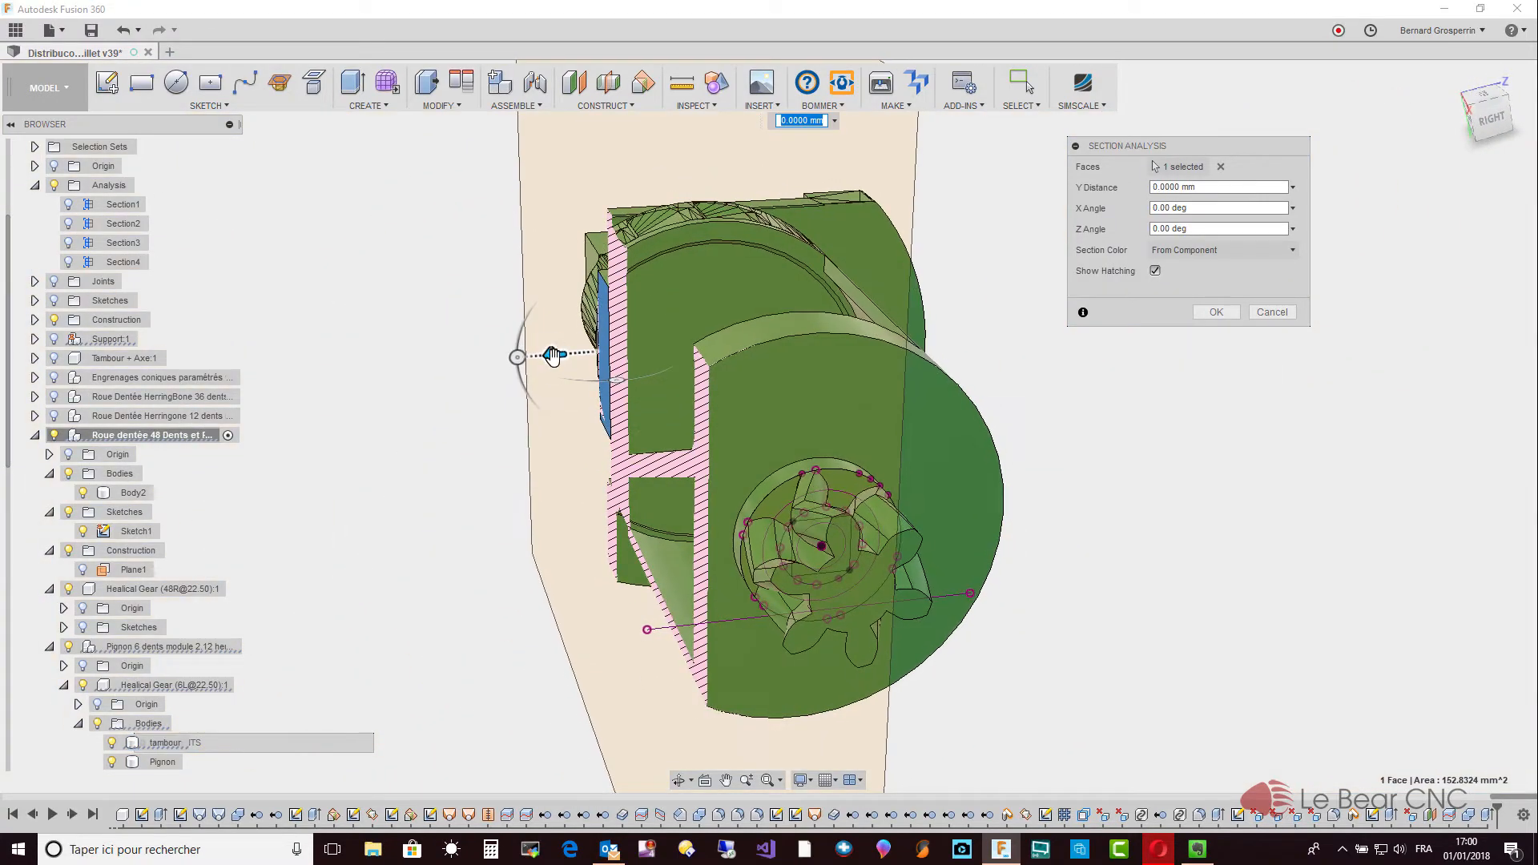
left_click_drag(553, 355, 621, 361)
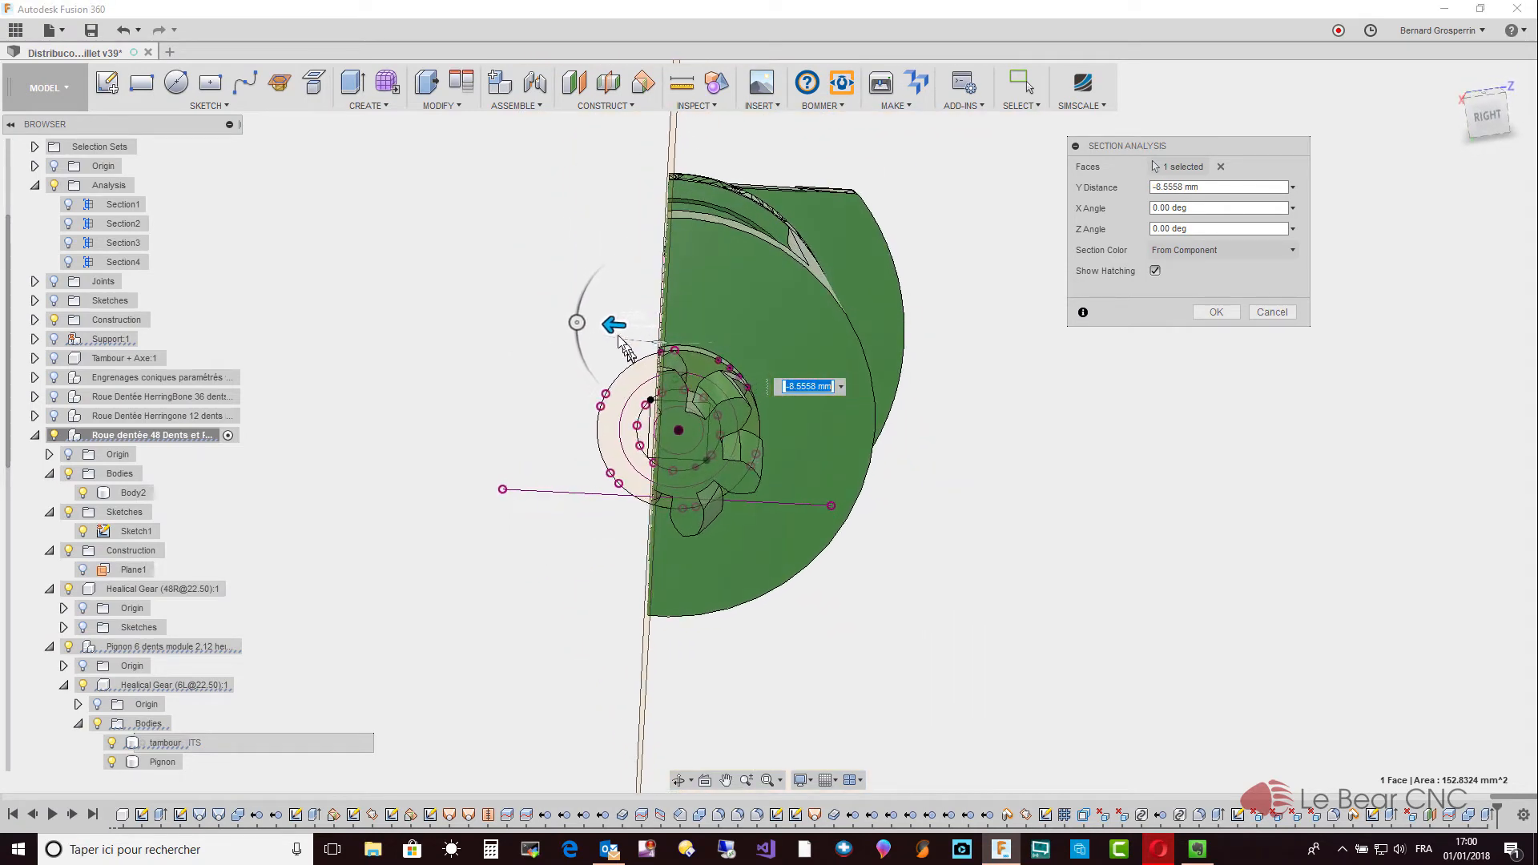
left_click_drag(602, 310, 614, 310)
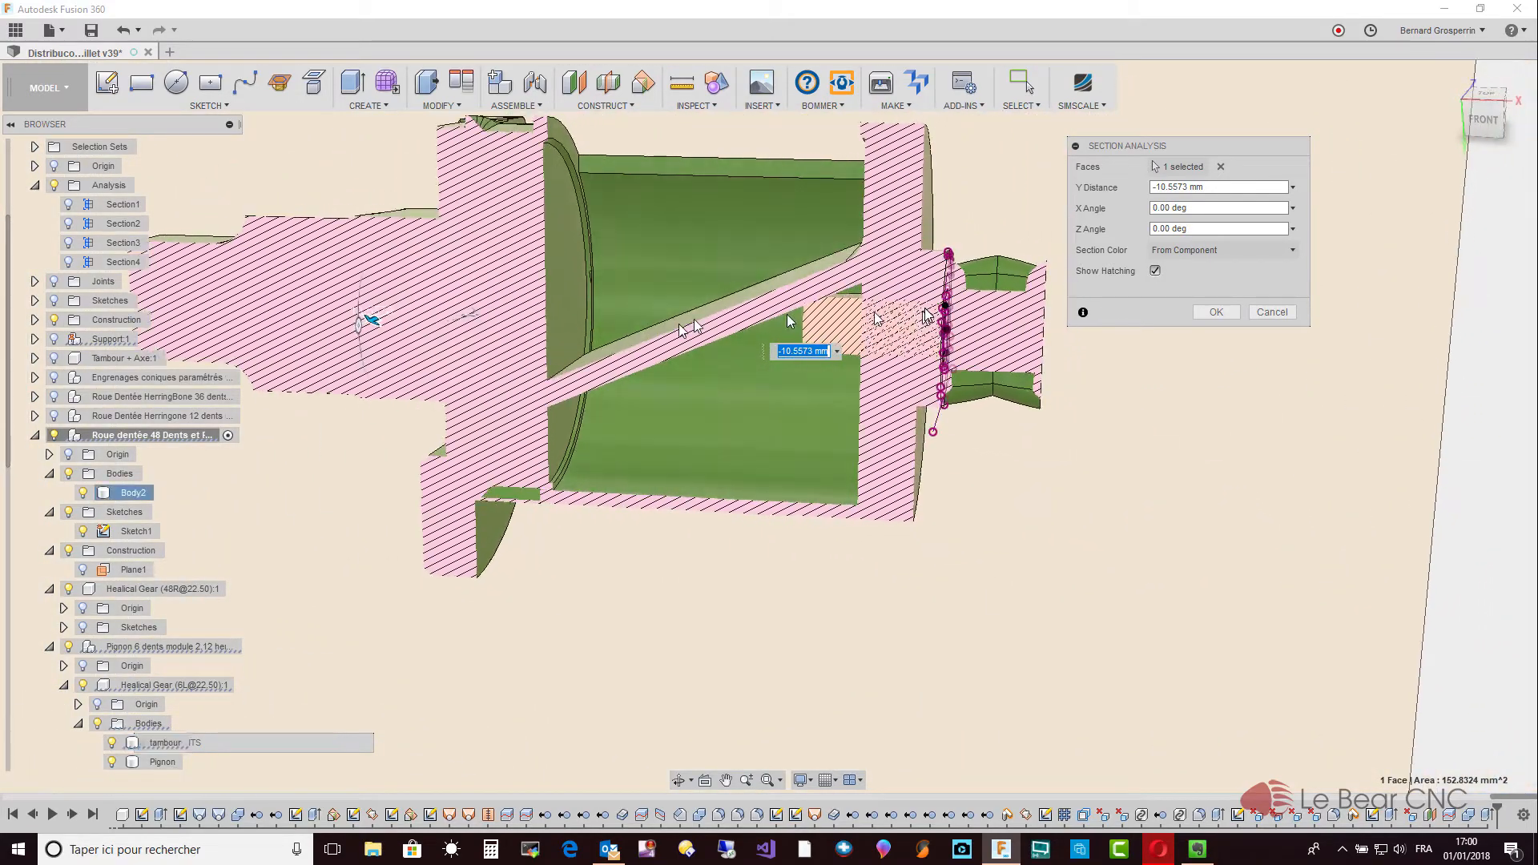
left_click(1230, 315)
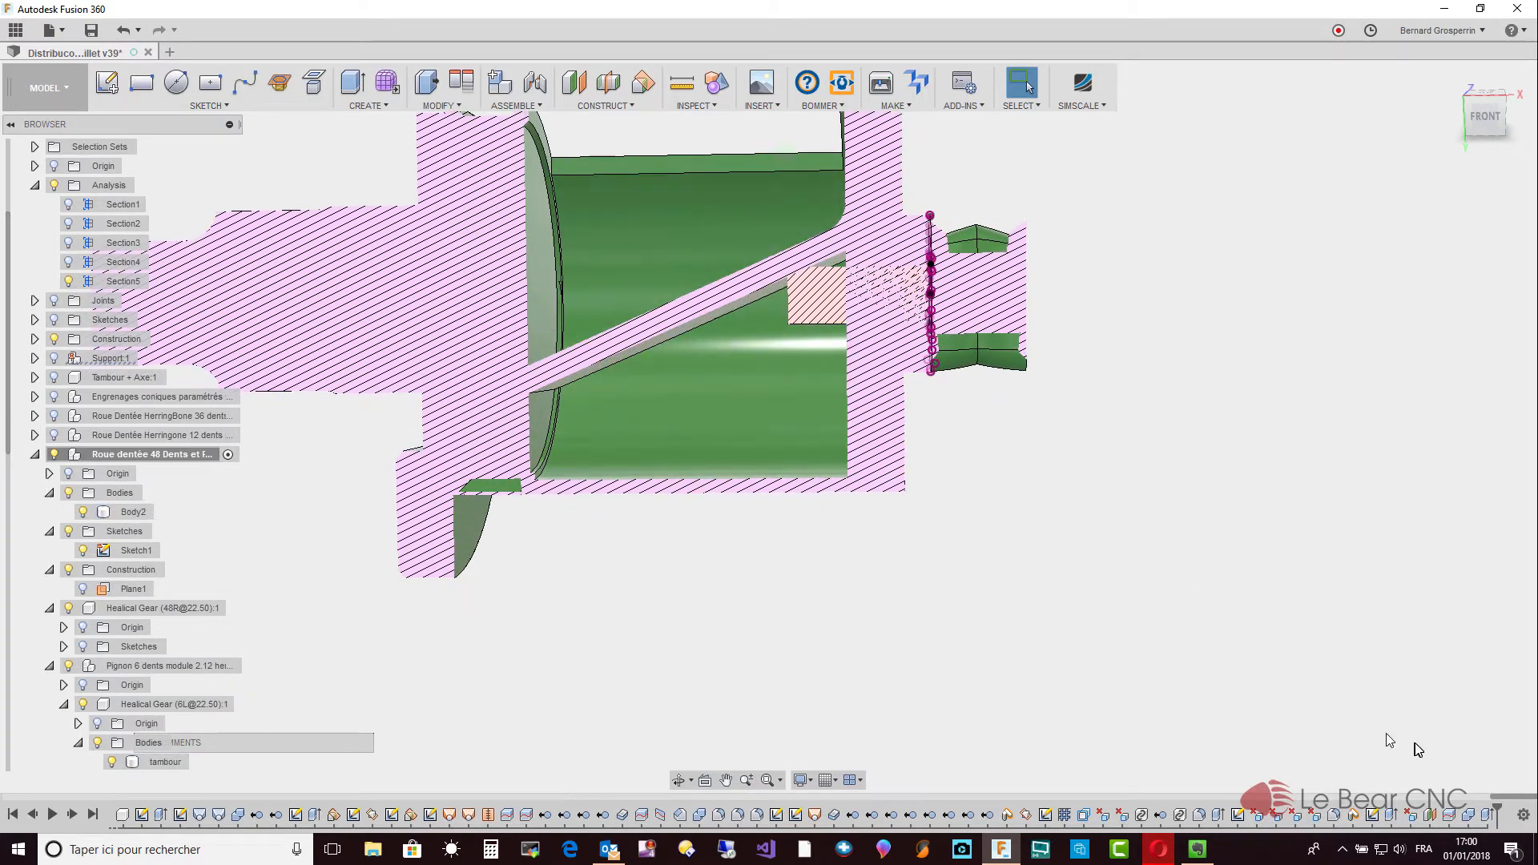
Edit the square drive's extrusion and set its distance to -14 mm, keeping the New Body operation.
right_click(1487, 818)
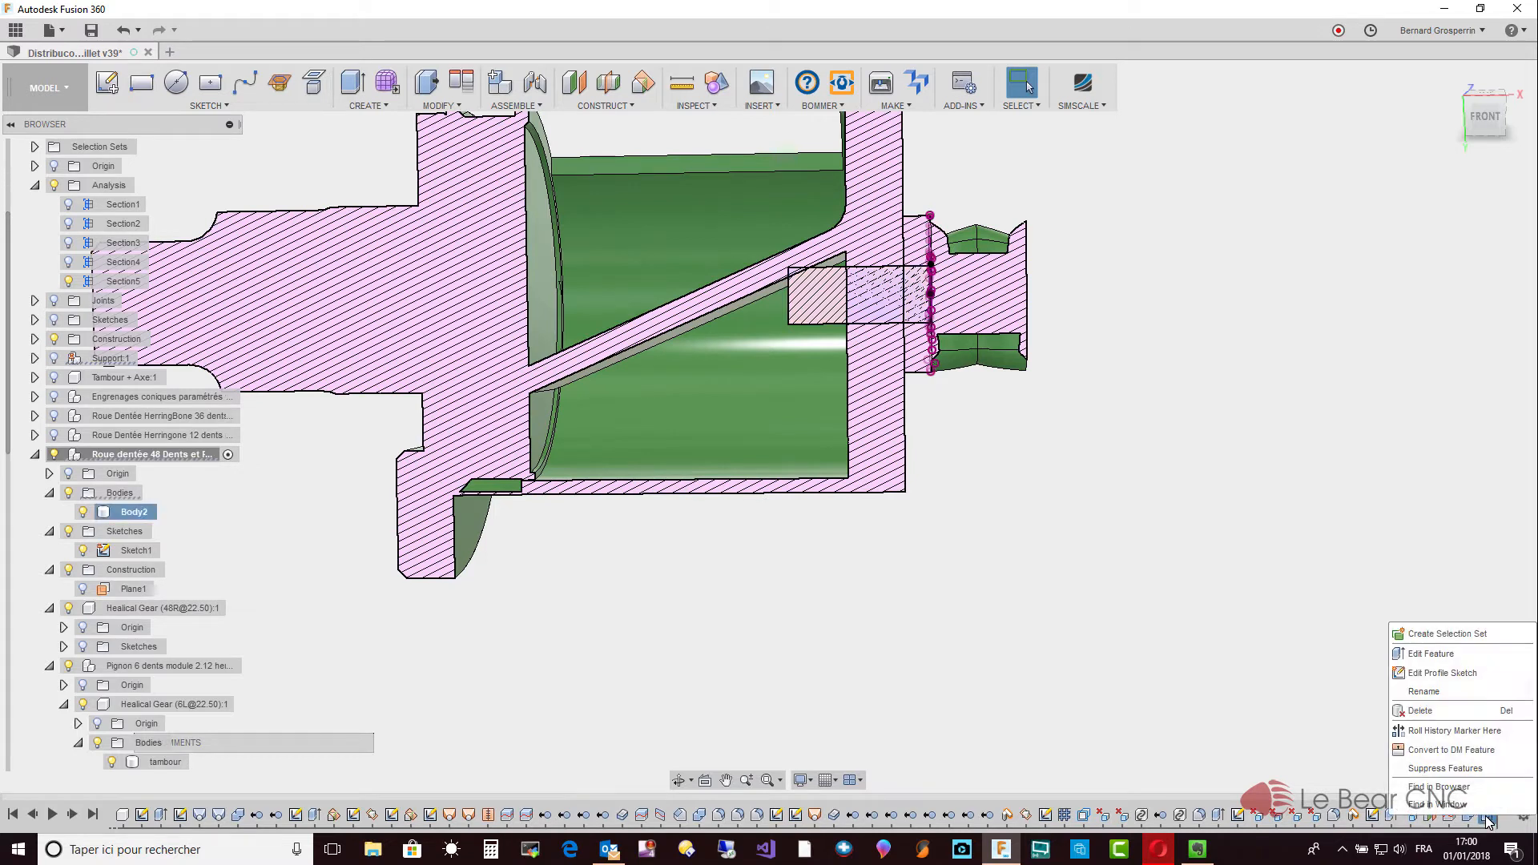
left_click(1440, 660)
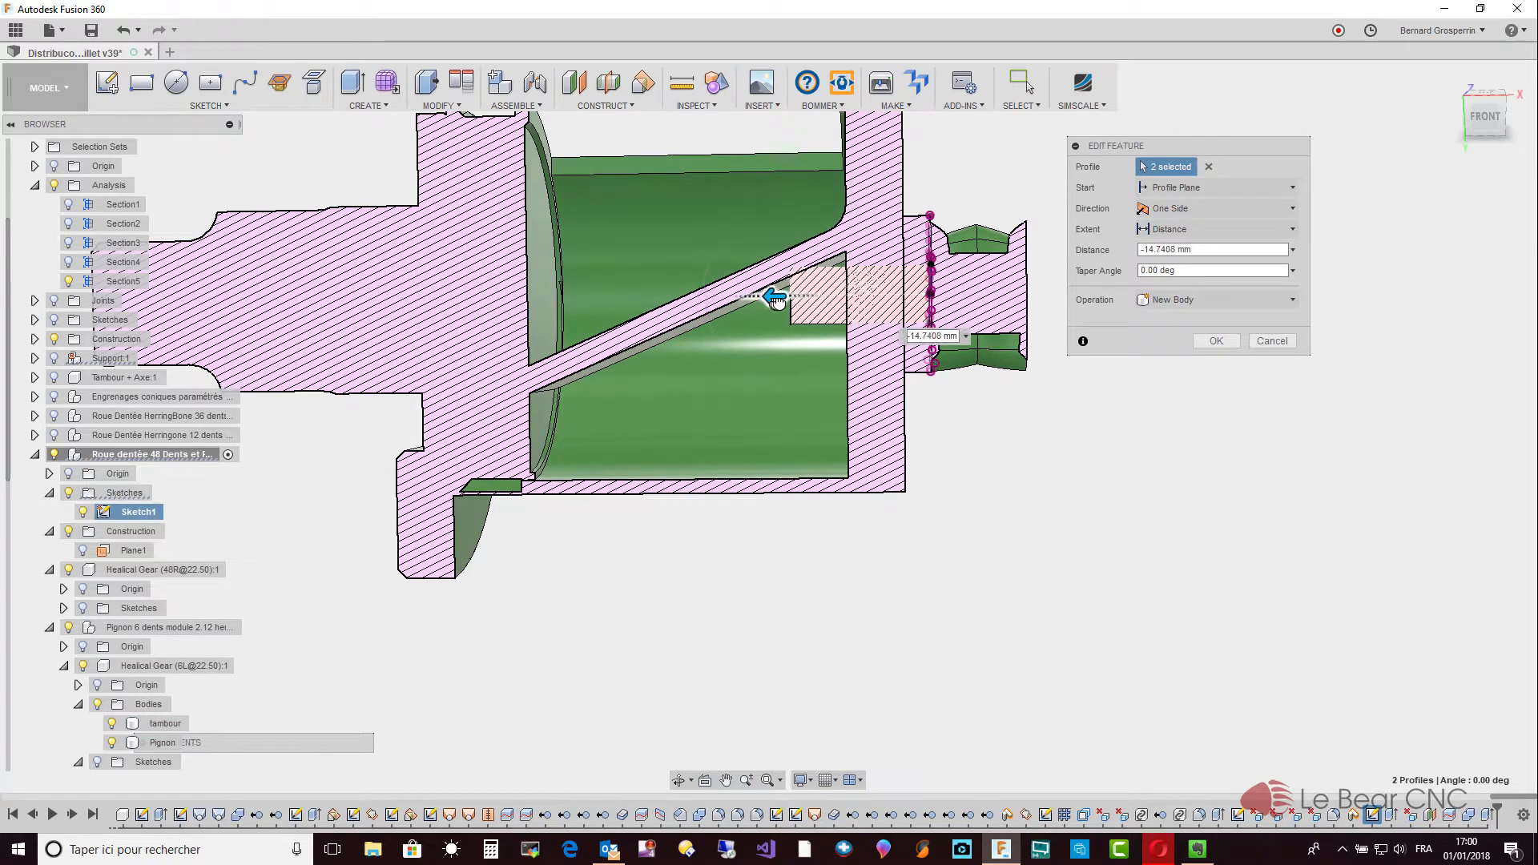
left_click_drag(777, 302, 792, 304)
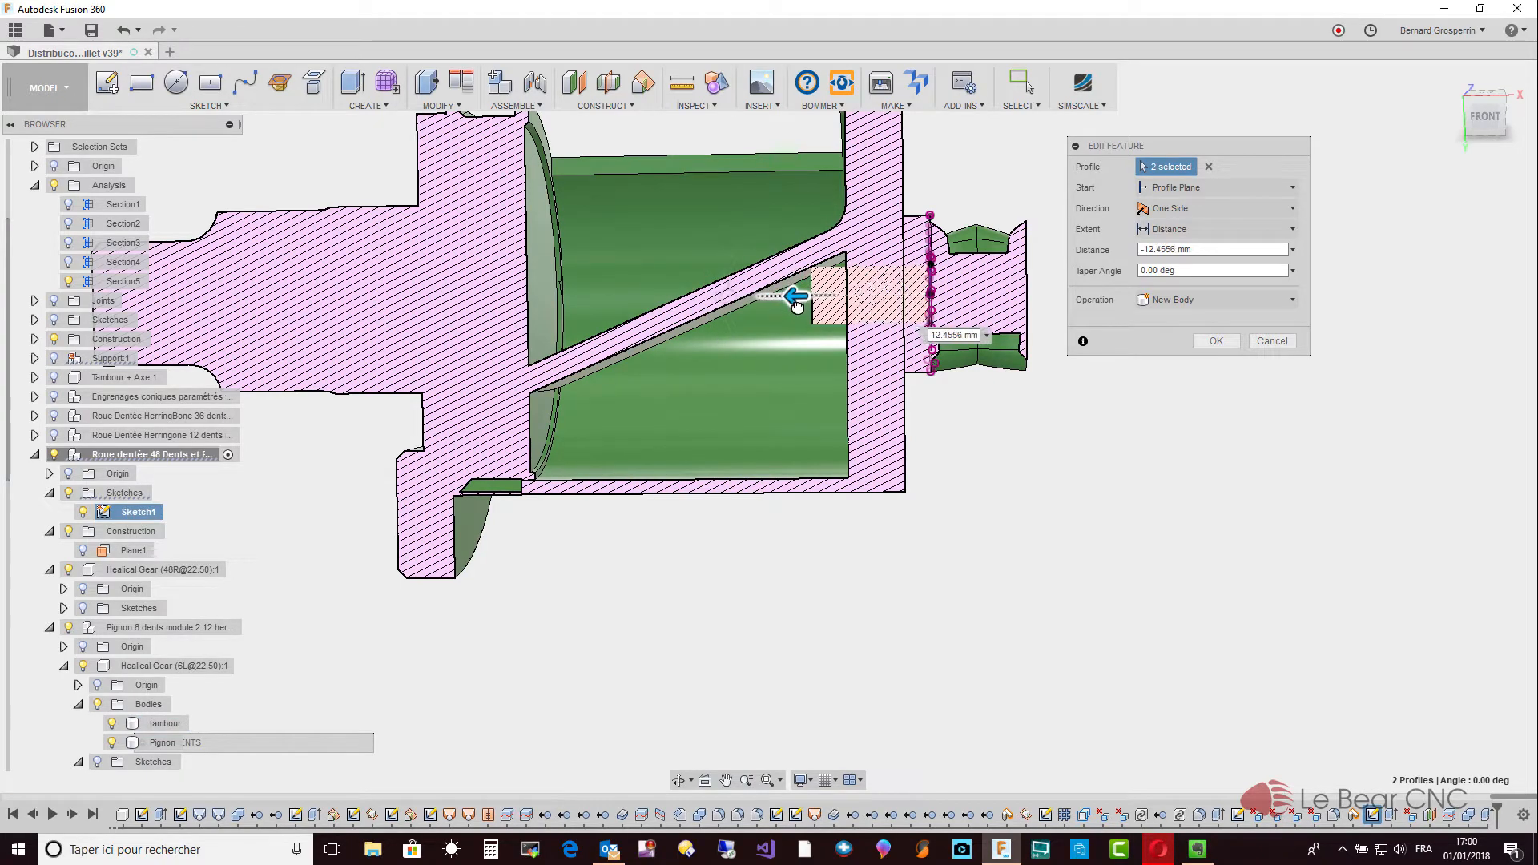
scroll(796, 305, "up", 5)
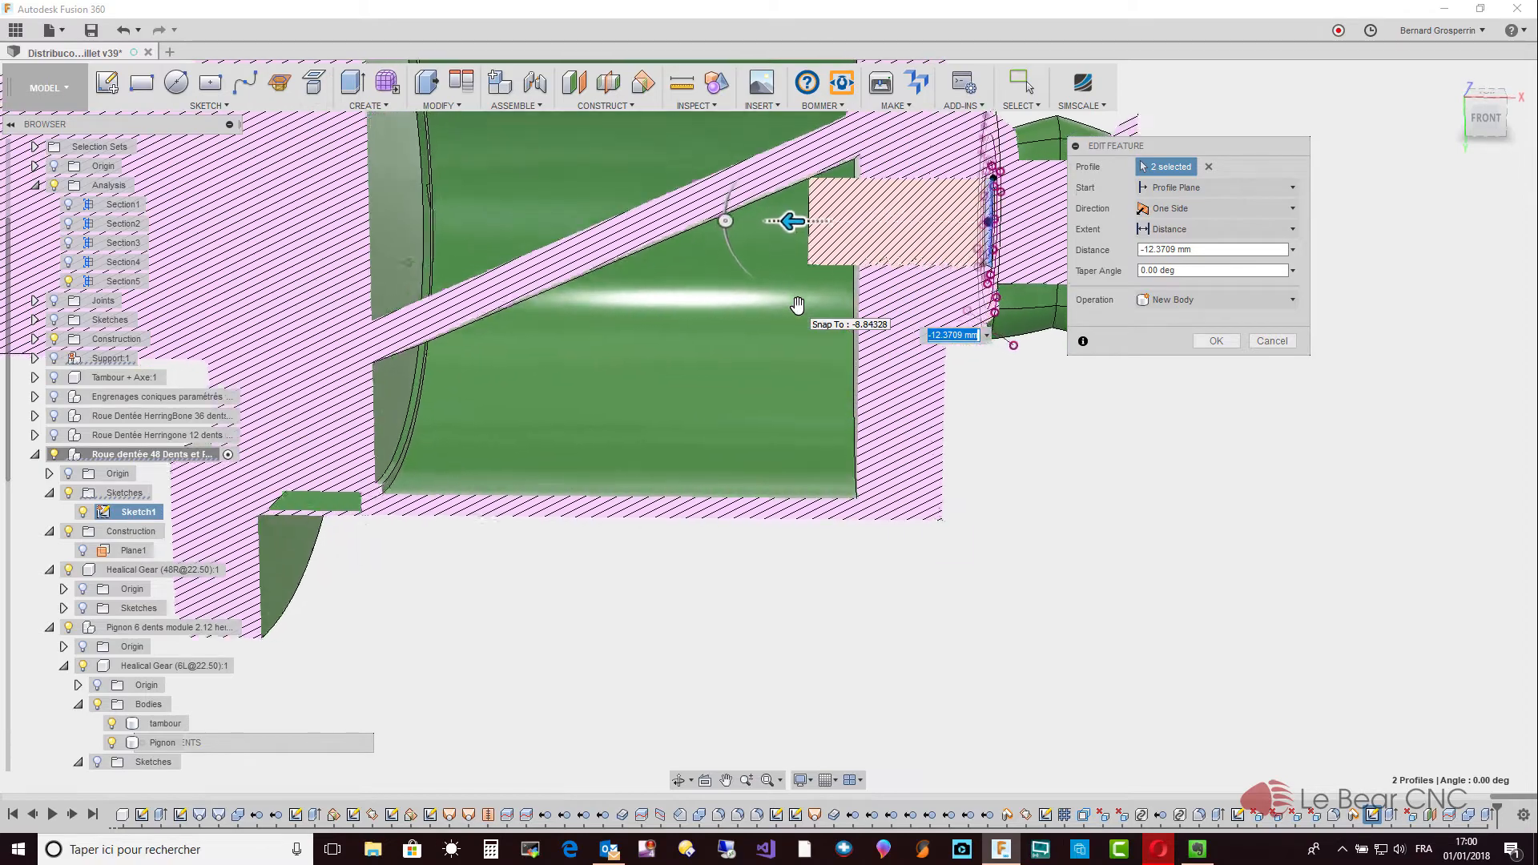
scroll(800, 294, "up", 5)
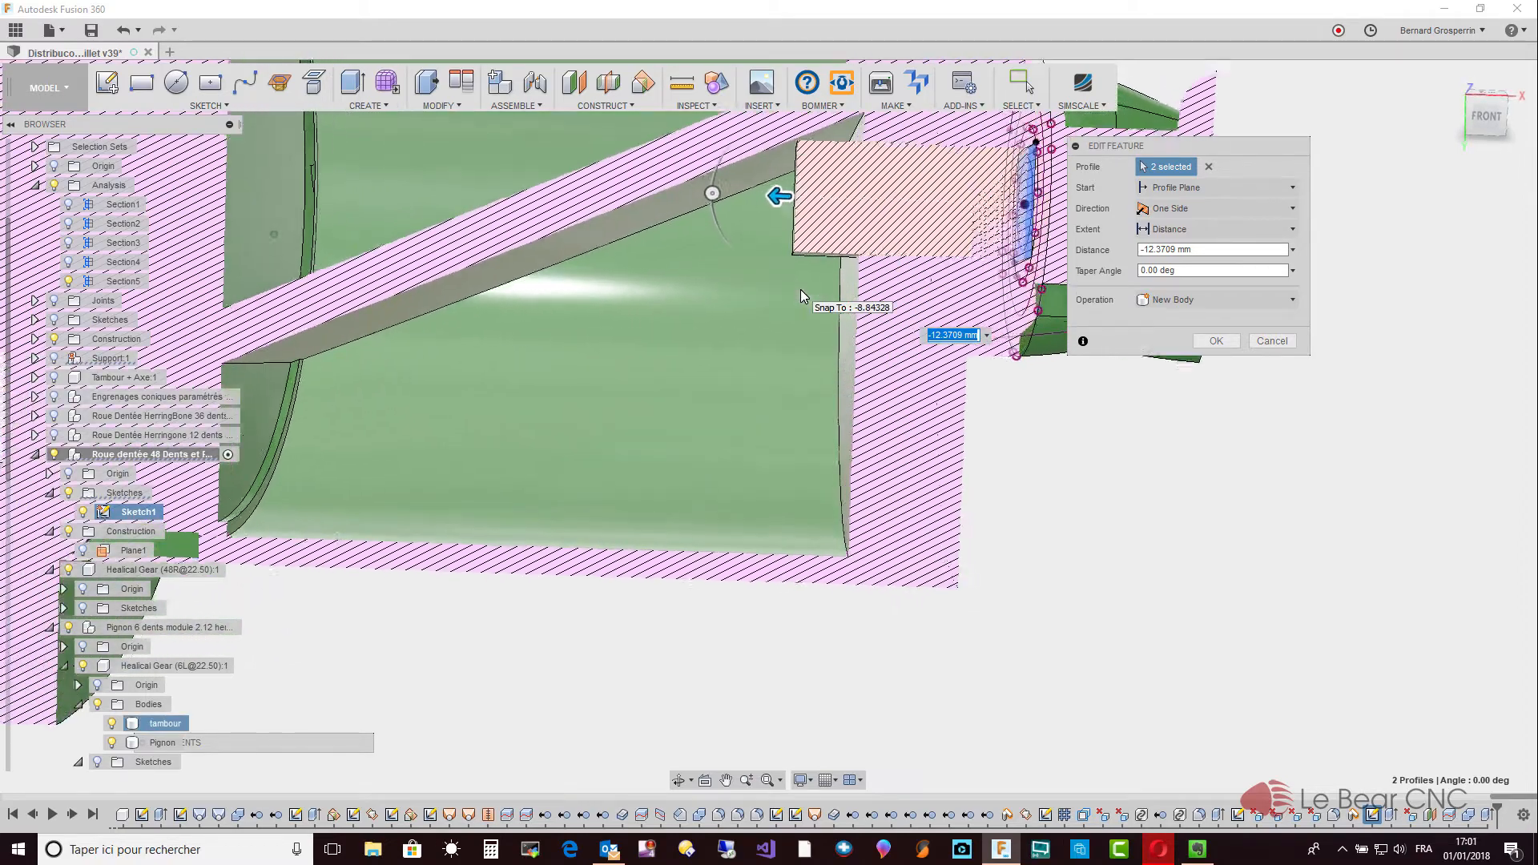
scroll(801, 291, "up", 5)
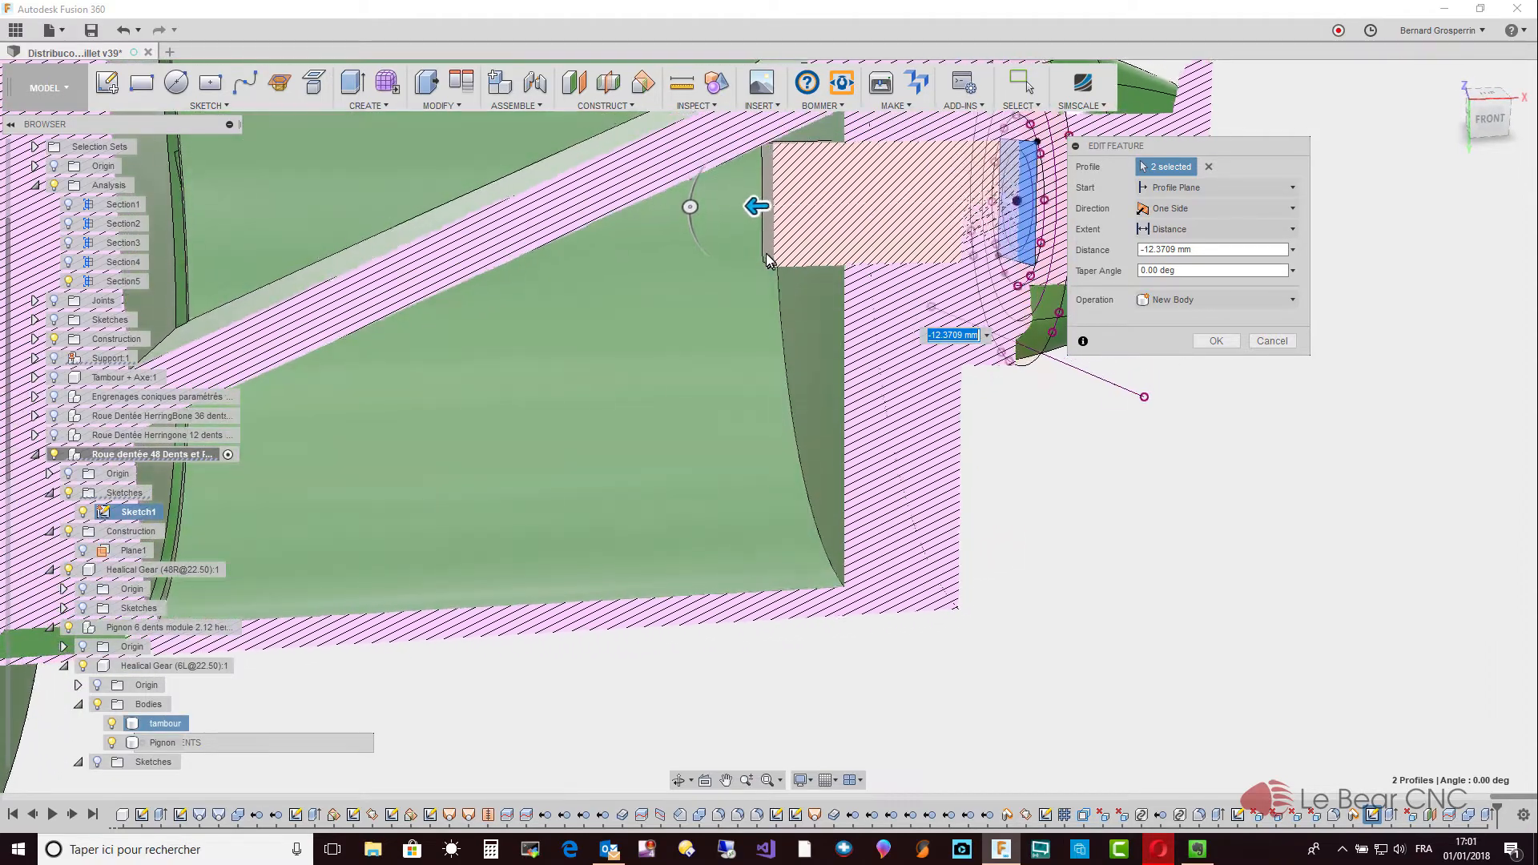
scroll(764, 254, "up", 2)
left_click_drag(753, 220, 751, 224)
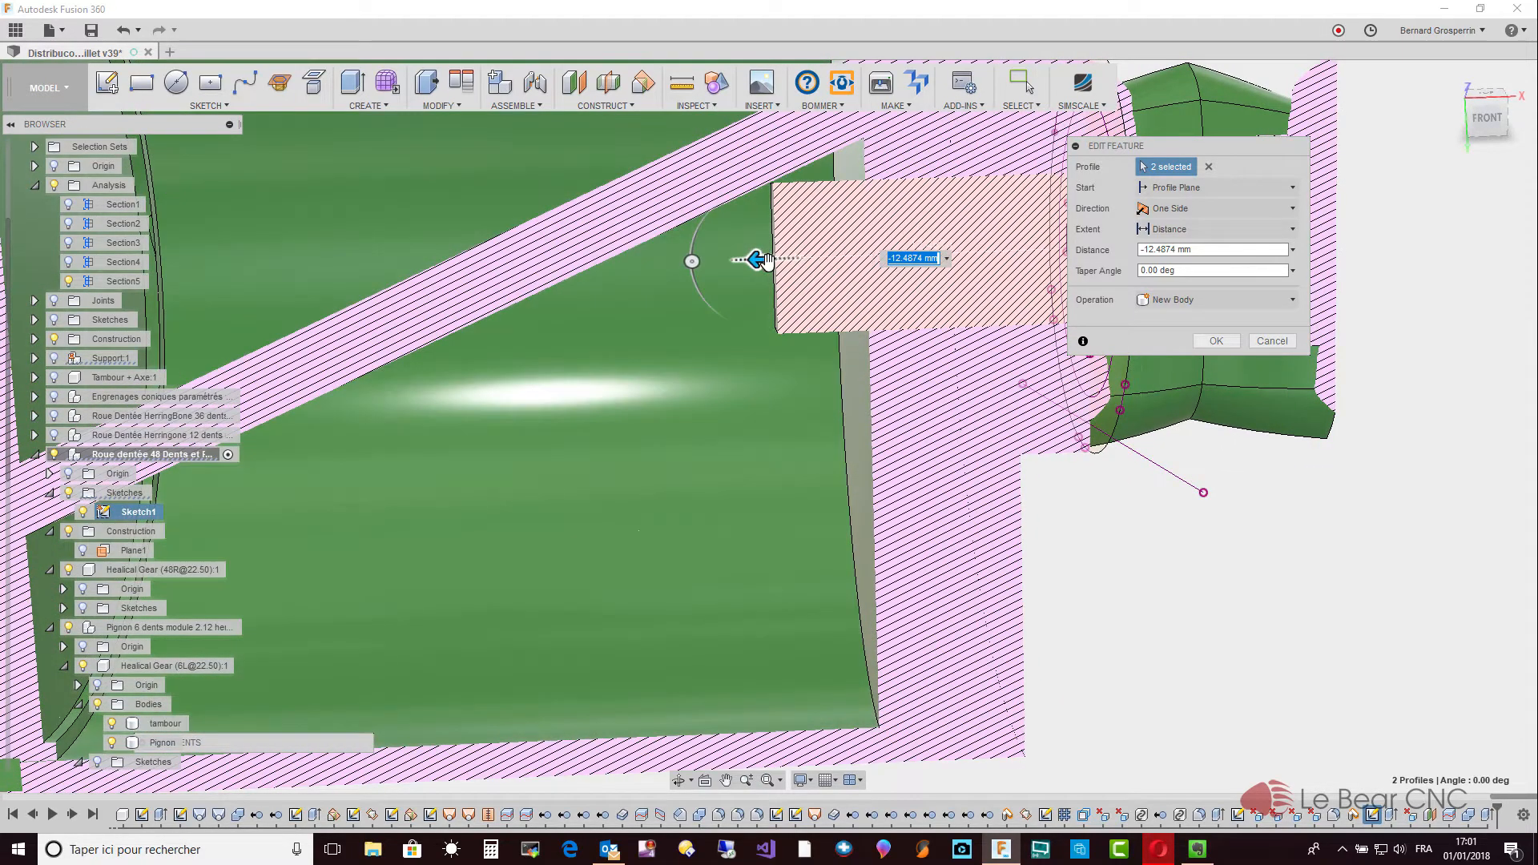
left_click_drag(757, 259, 719, 270)
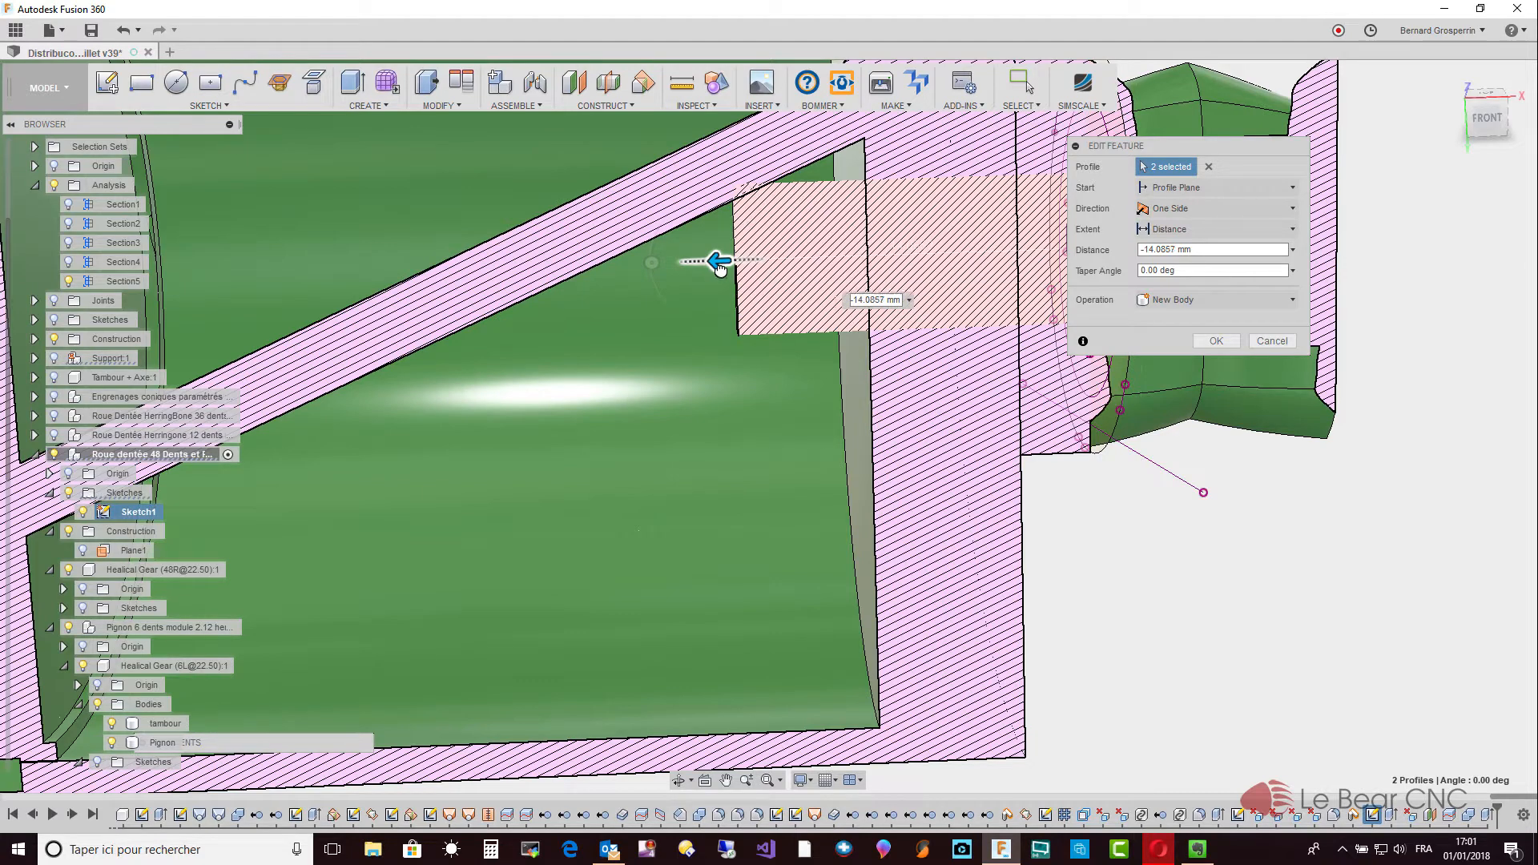
left_click_drag(720, 267, 723, 262)
type("-14")
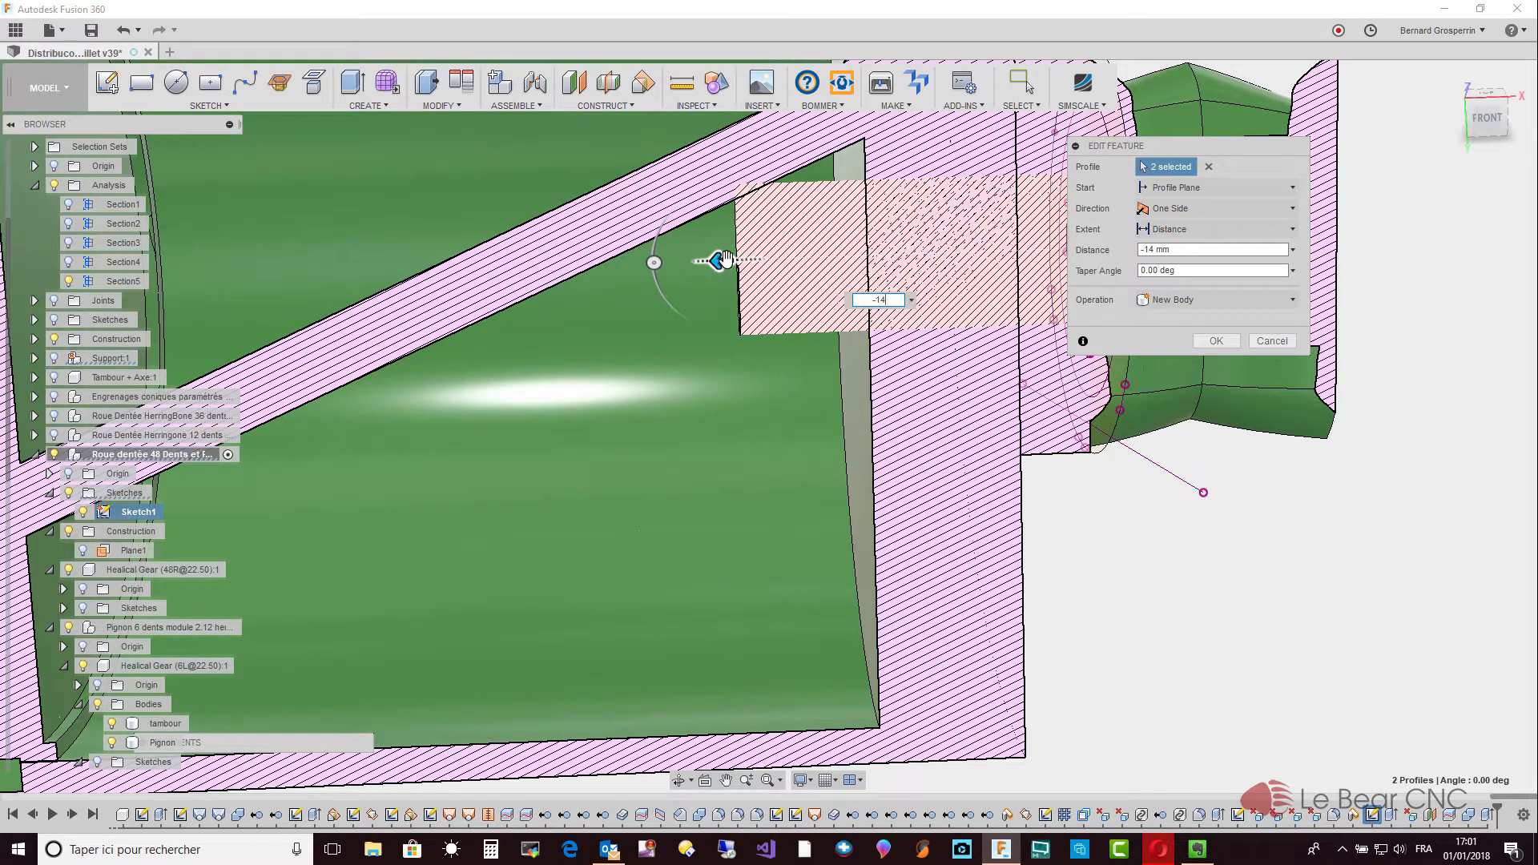
key("Return")
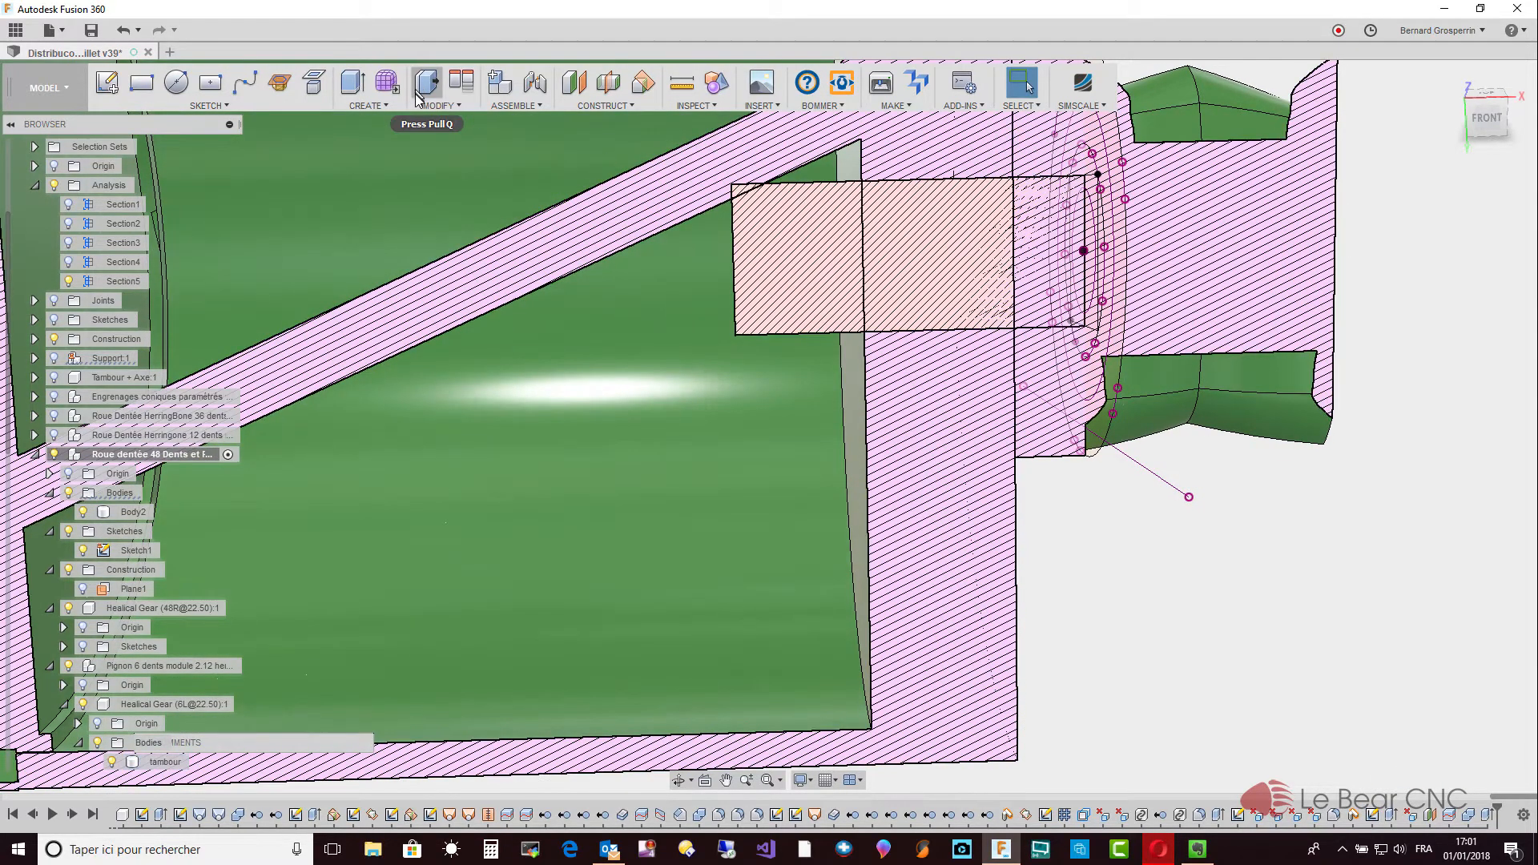
Set up an equal-distance chamfer of 1 mm on the square drive's lower end edge, away from the drum's slanted wall.
left_click(430, 112)
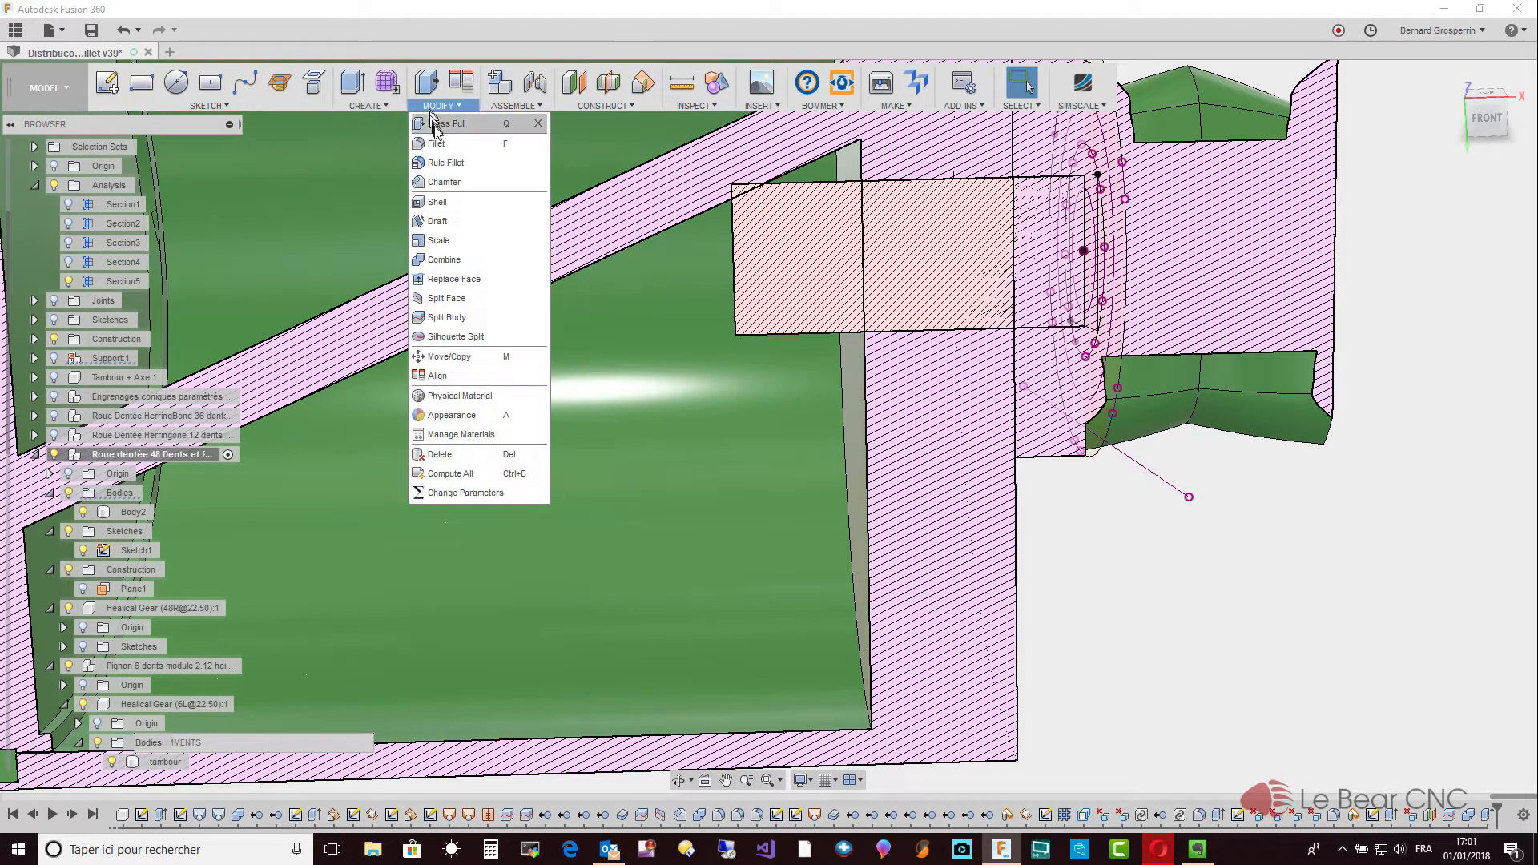
left_click(443, 187)
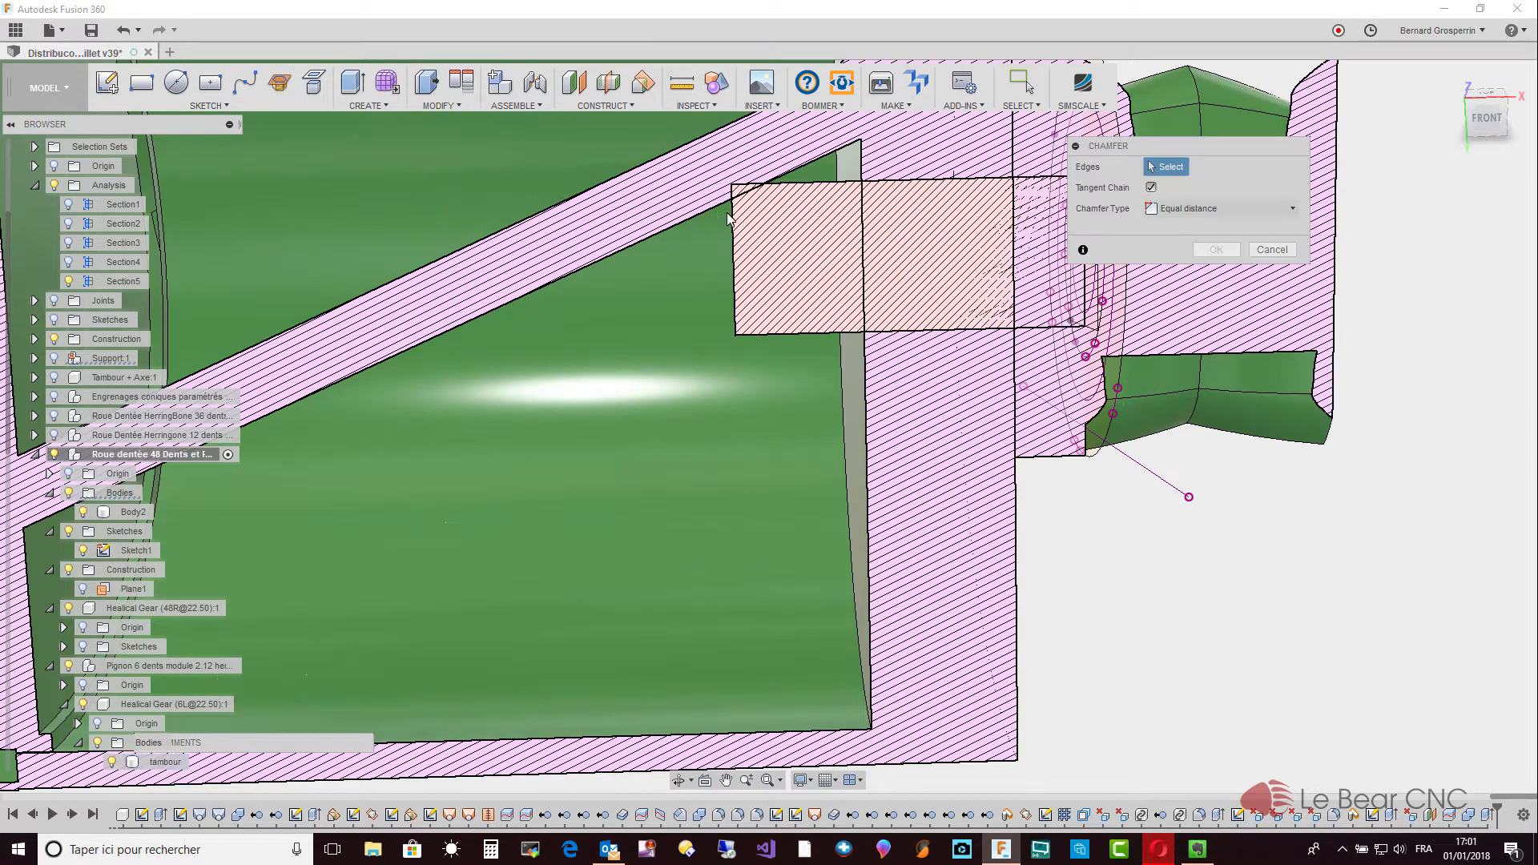
mouse_move(717, 312)
middle_mouse_down("shift")
mouse_move(713, 381)
mouse_move(761, 378)
mouse_move(782, 337)
mouse_move(827, 327)
middle_mouse_up("shift")
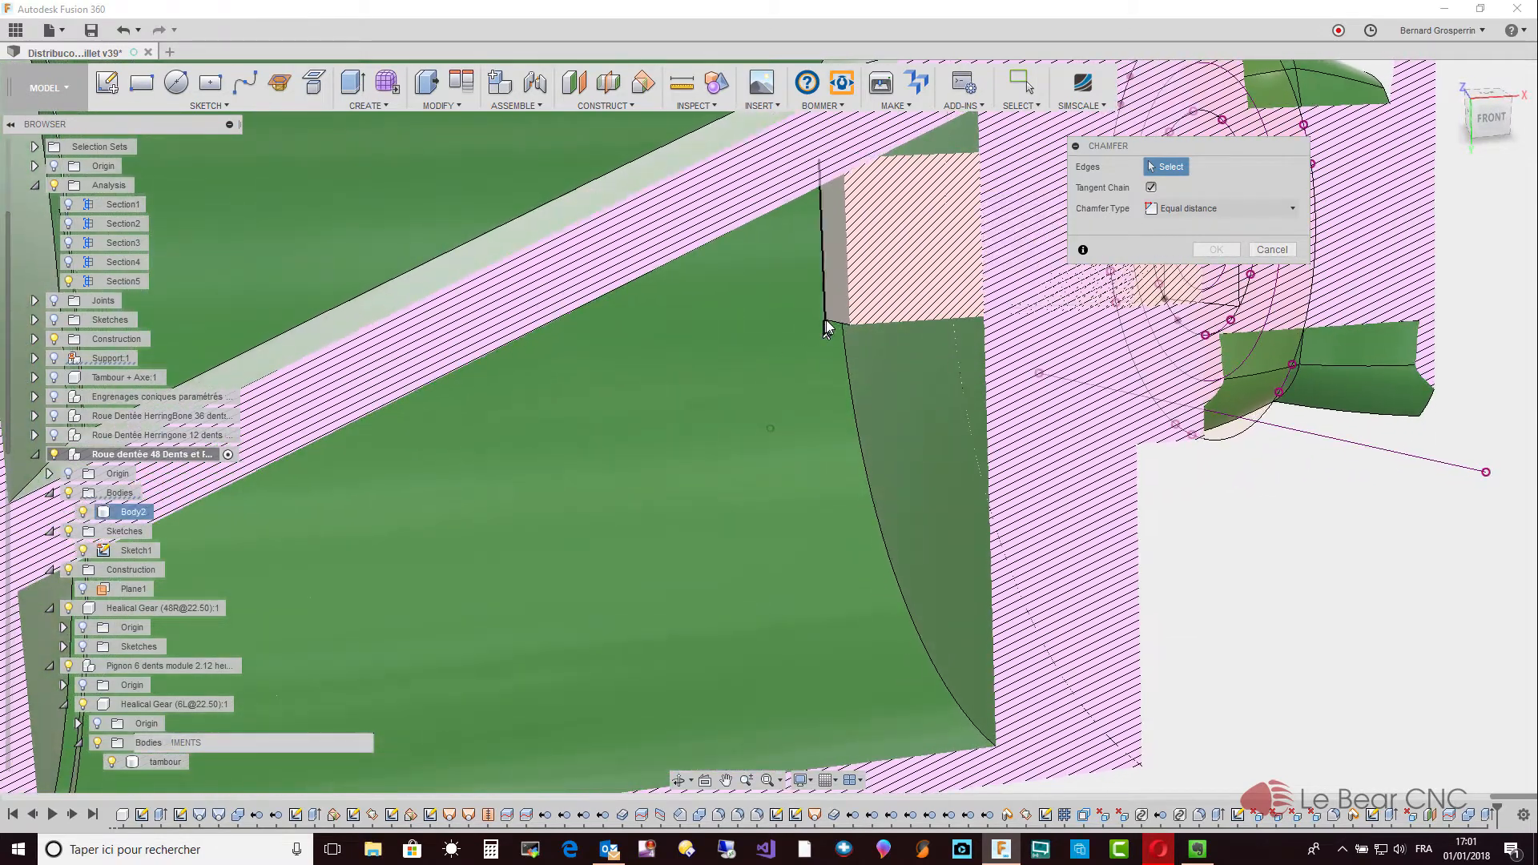
left_click(838, 324)
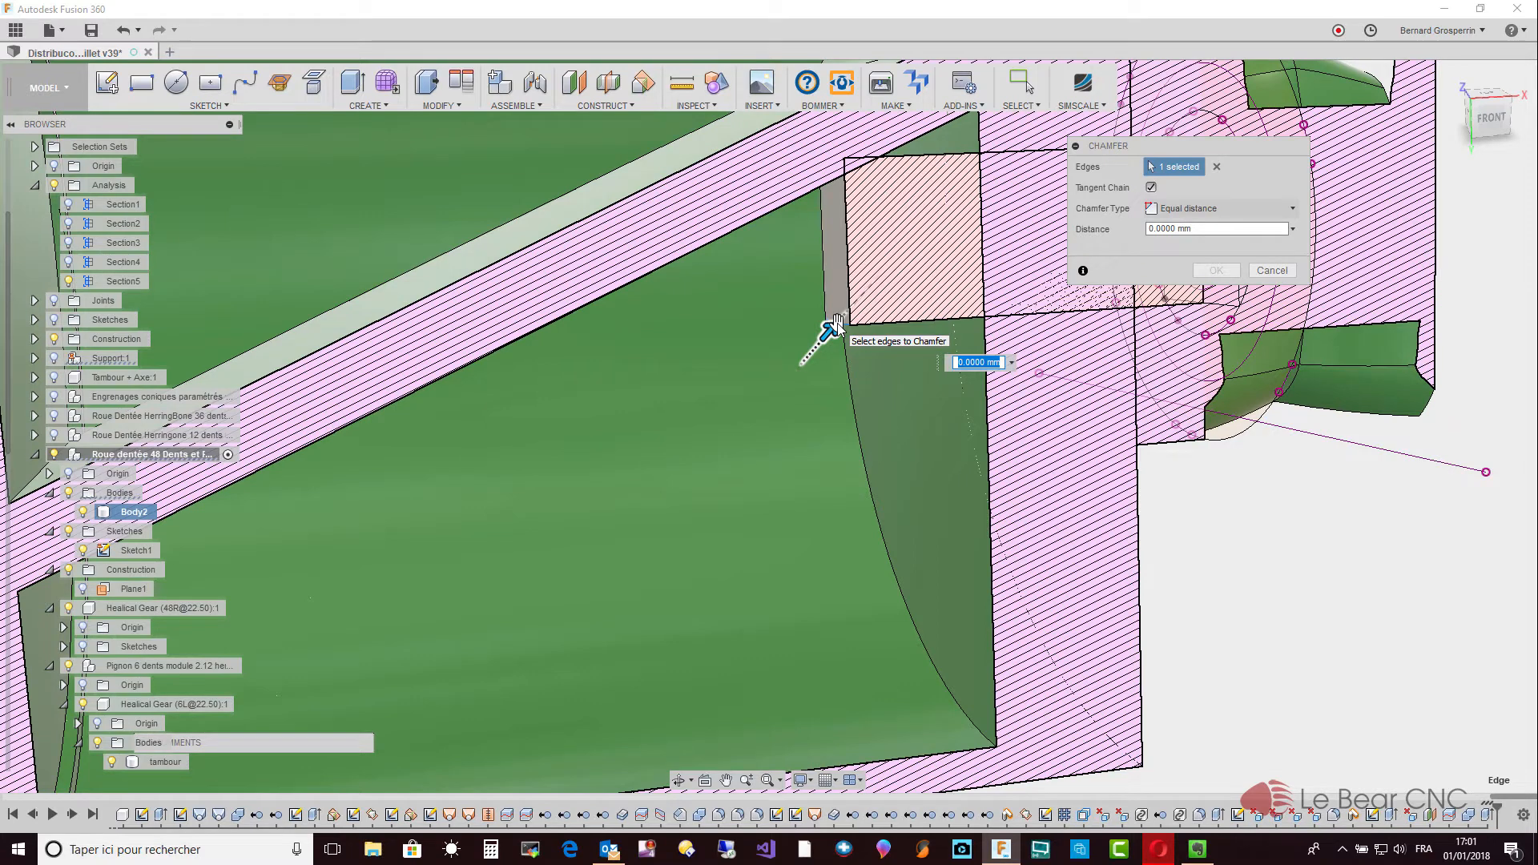
type("5")
key("Return")
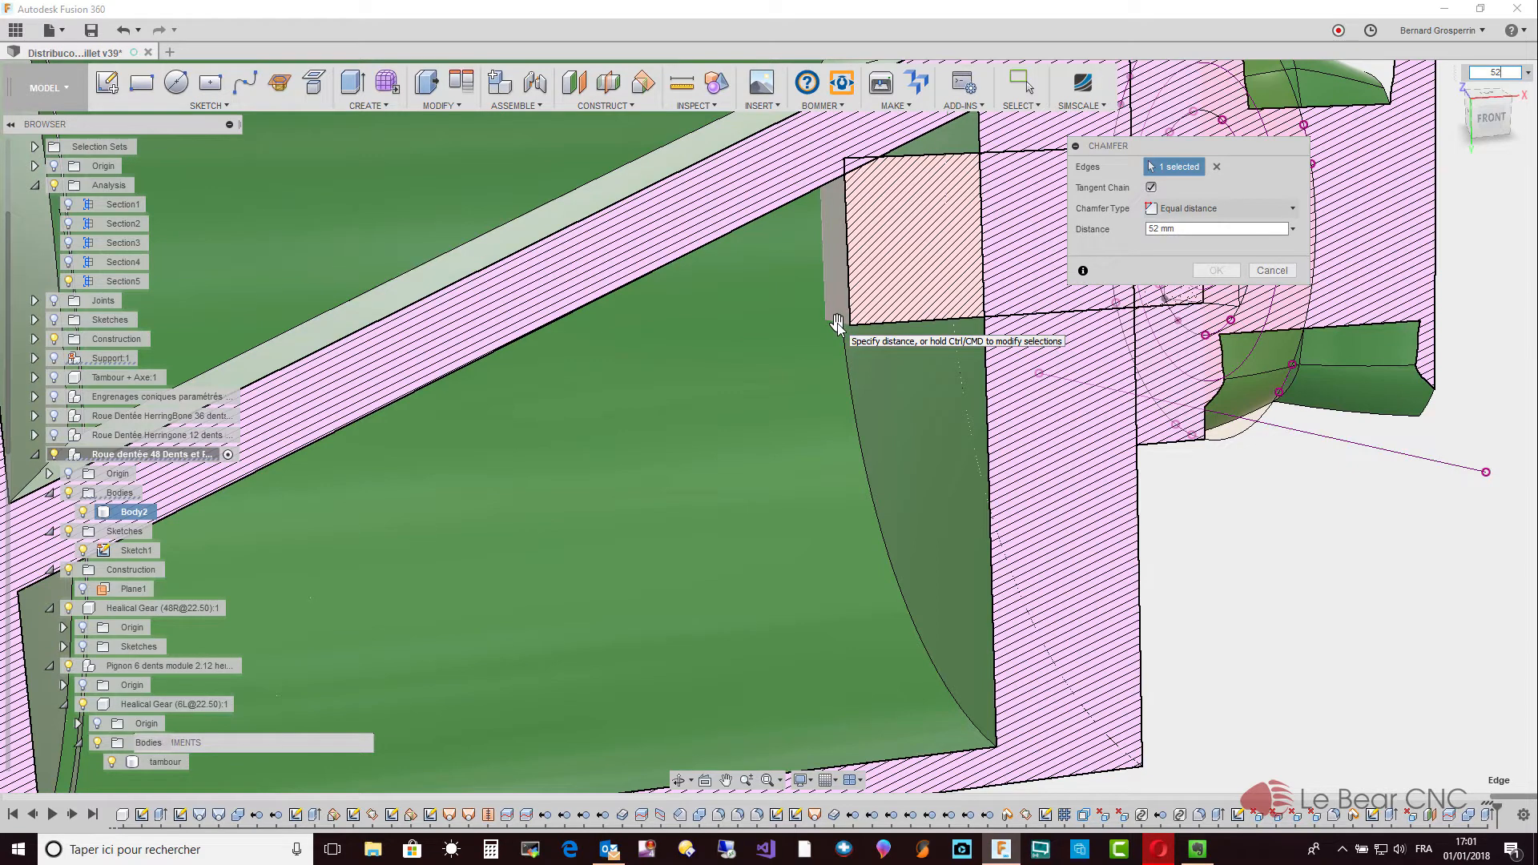
left_click(1158, 229)
type("2")
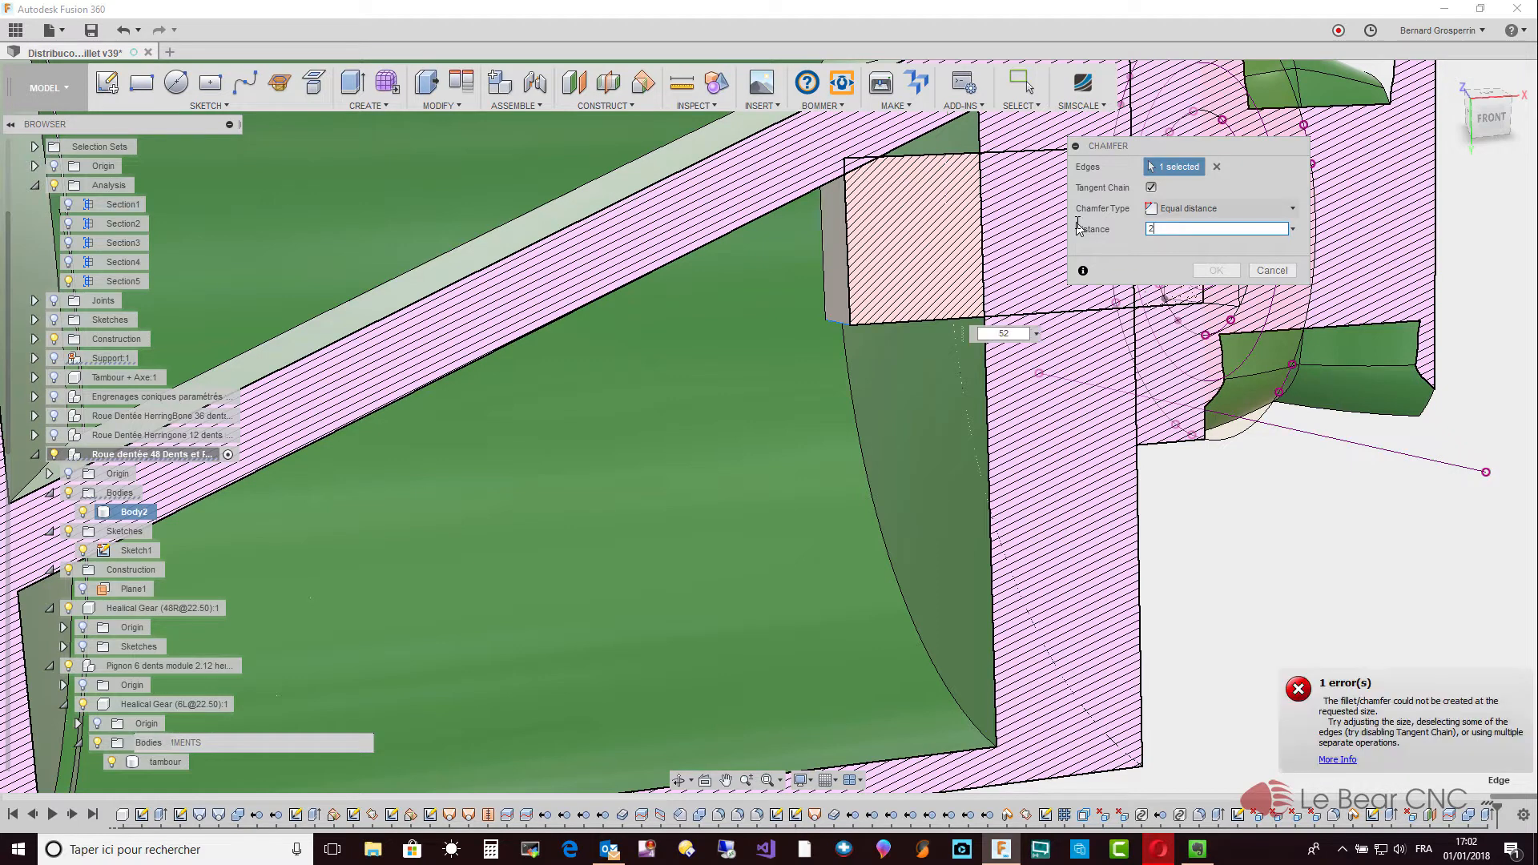
key("BackSpace")
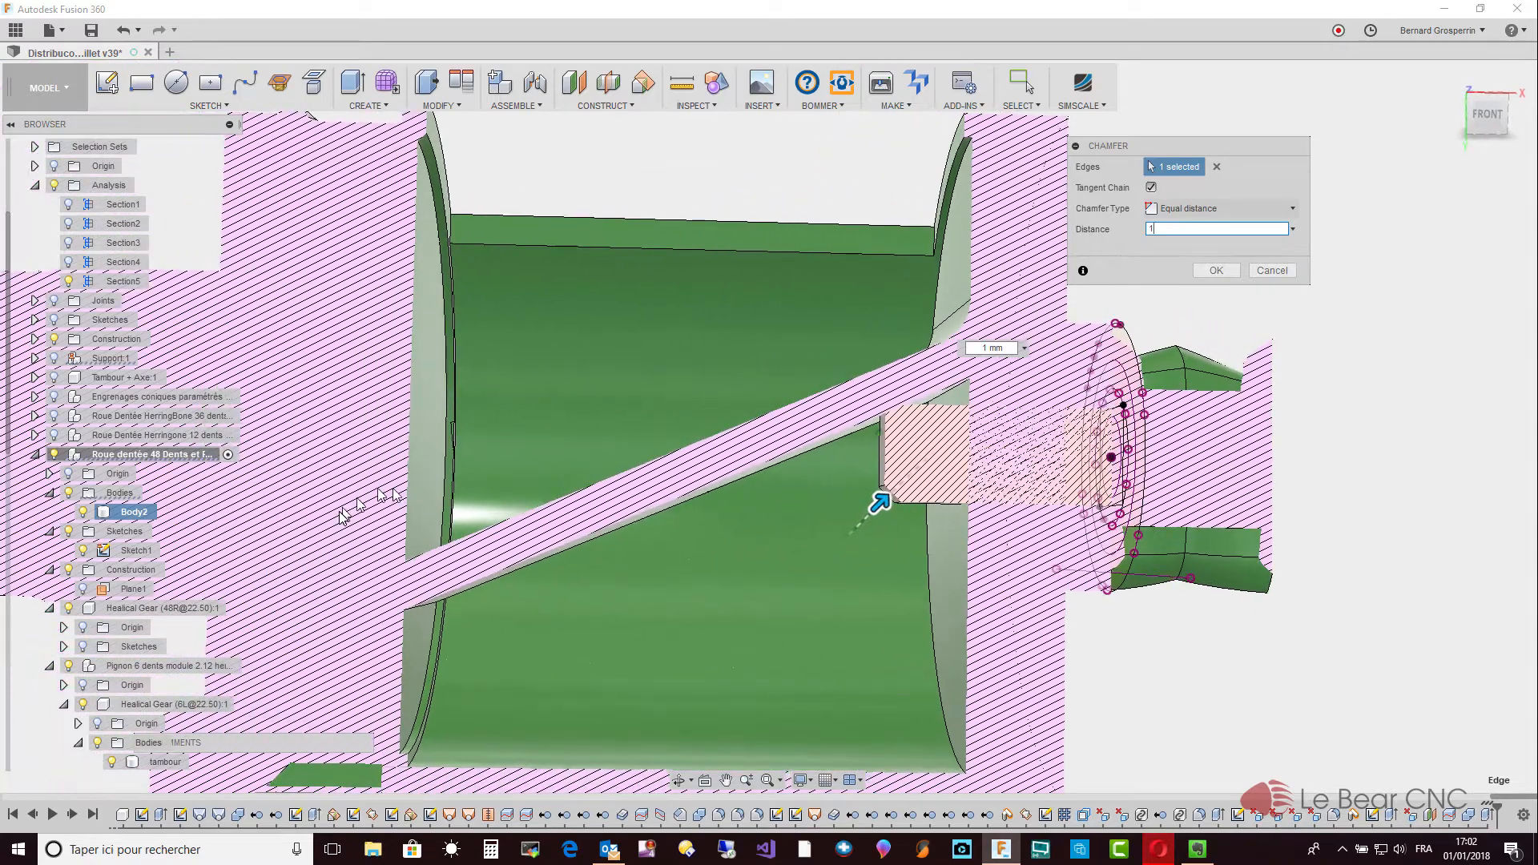
Hide the tambour body and apply the 1 mm chamfer to the square drive's upper end edge instead of the lower one.
left_click(112, 763)
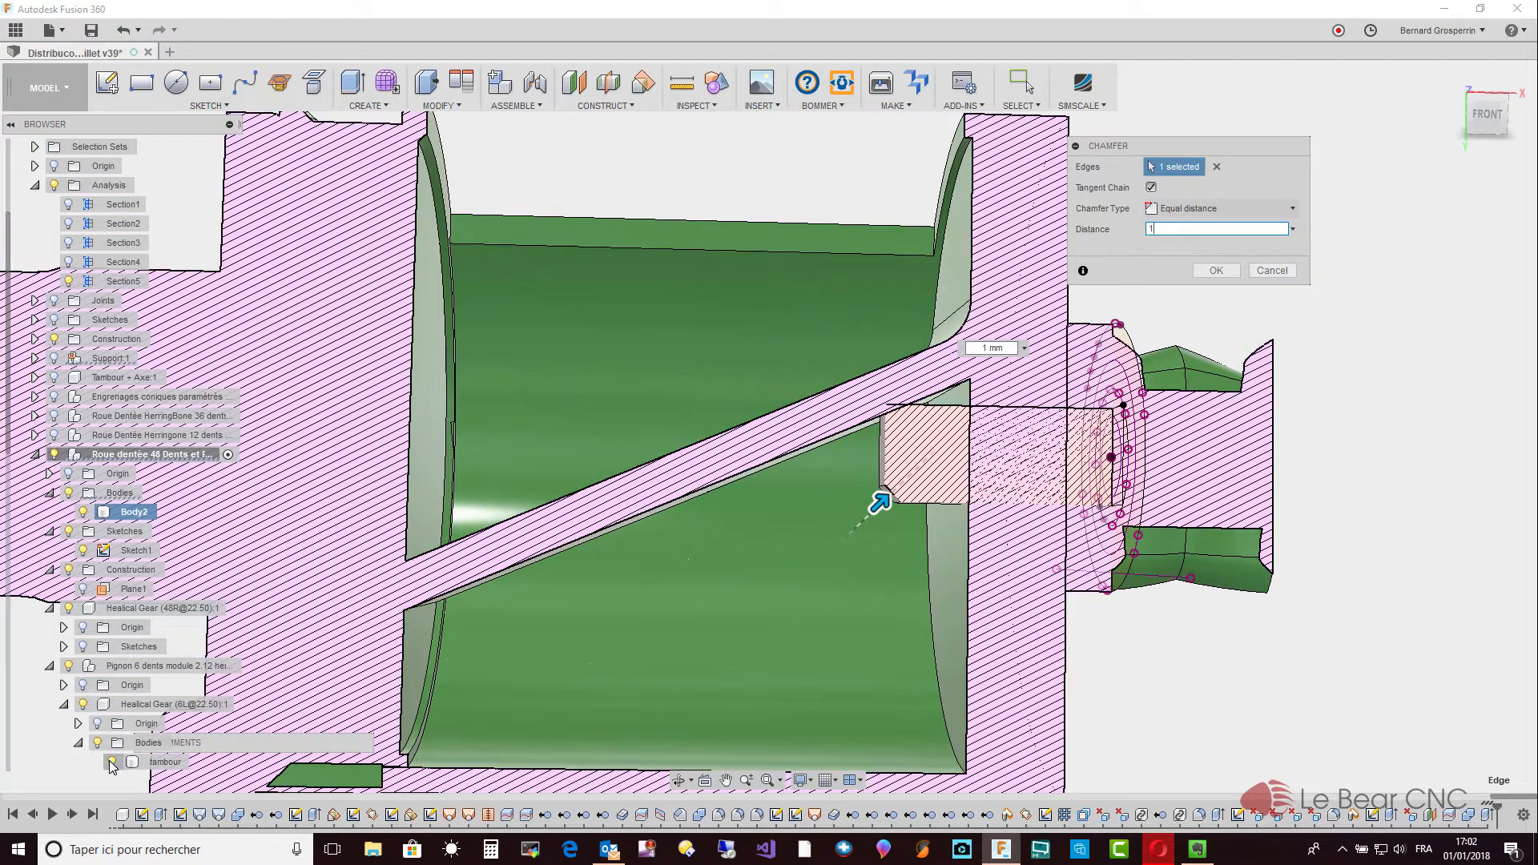
left_click(112, 762)
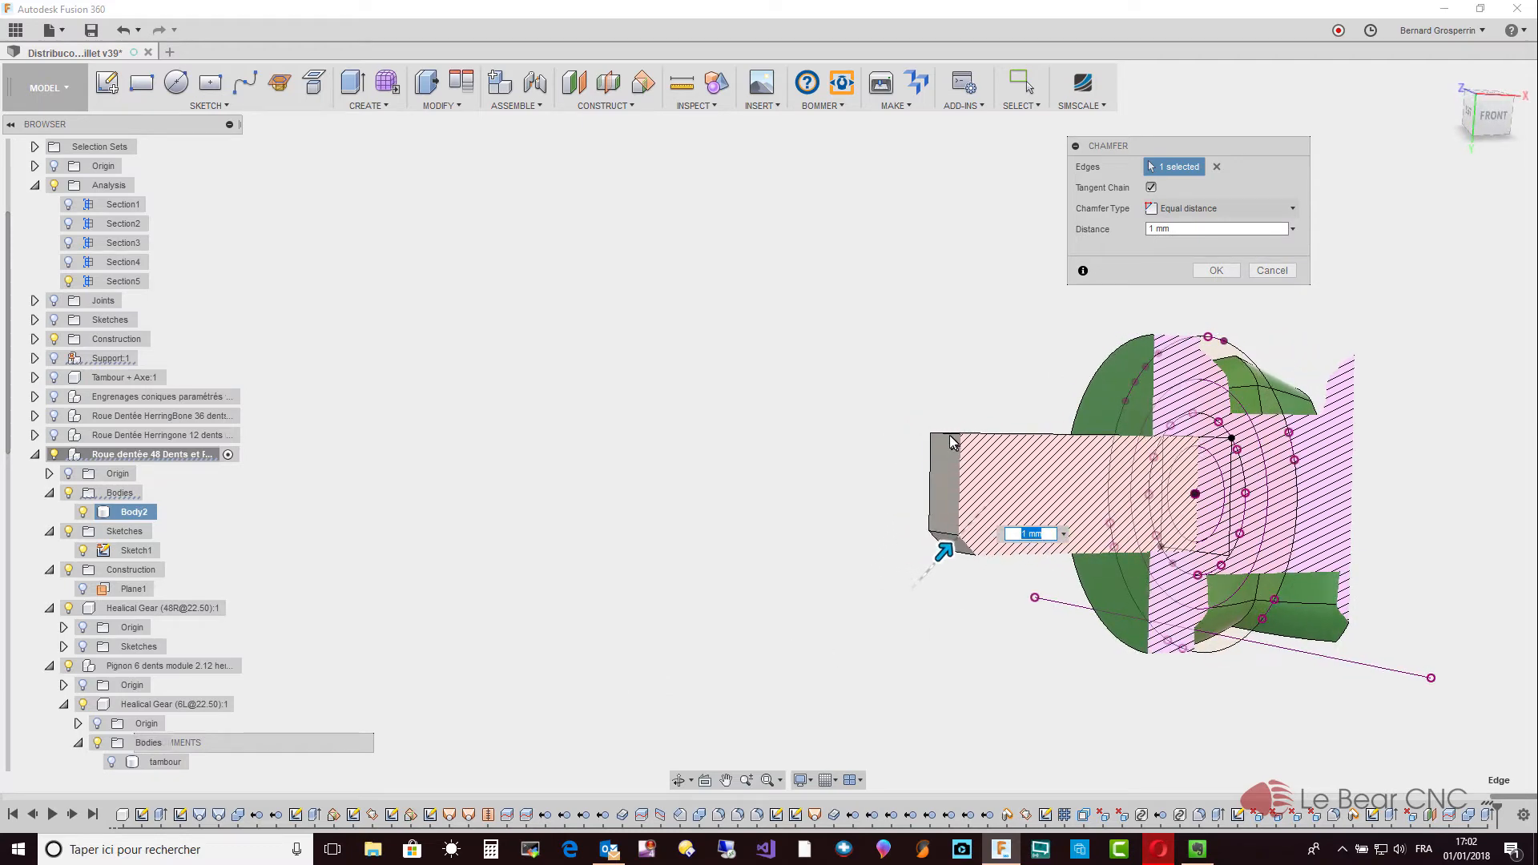
left_click(1217, 167)
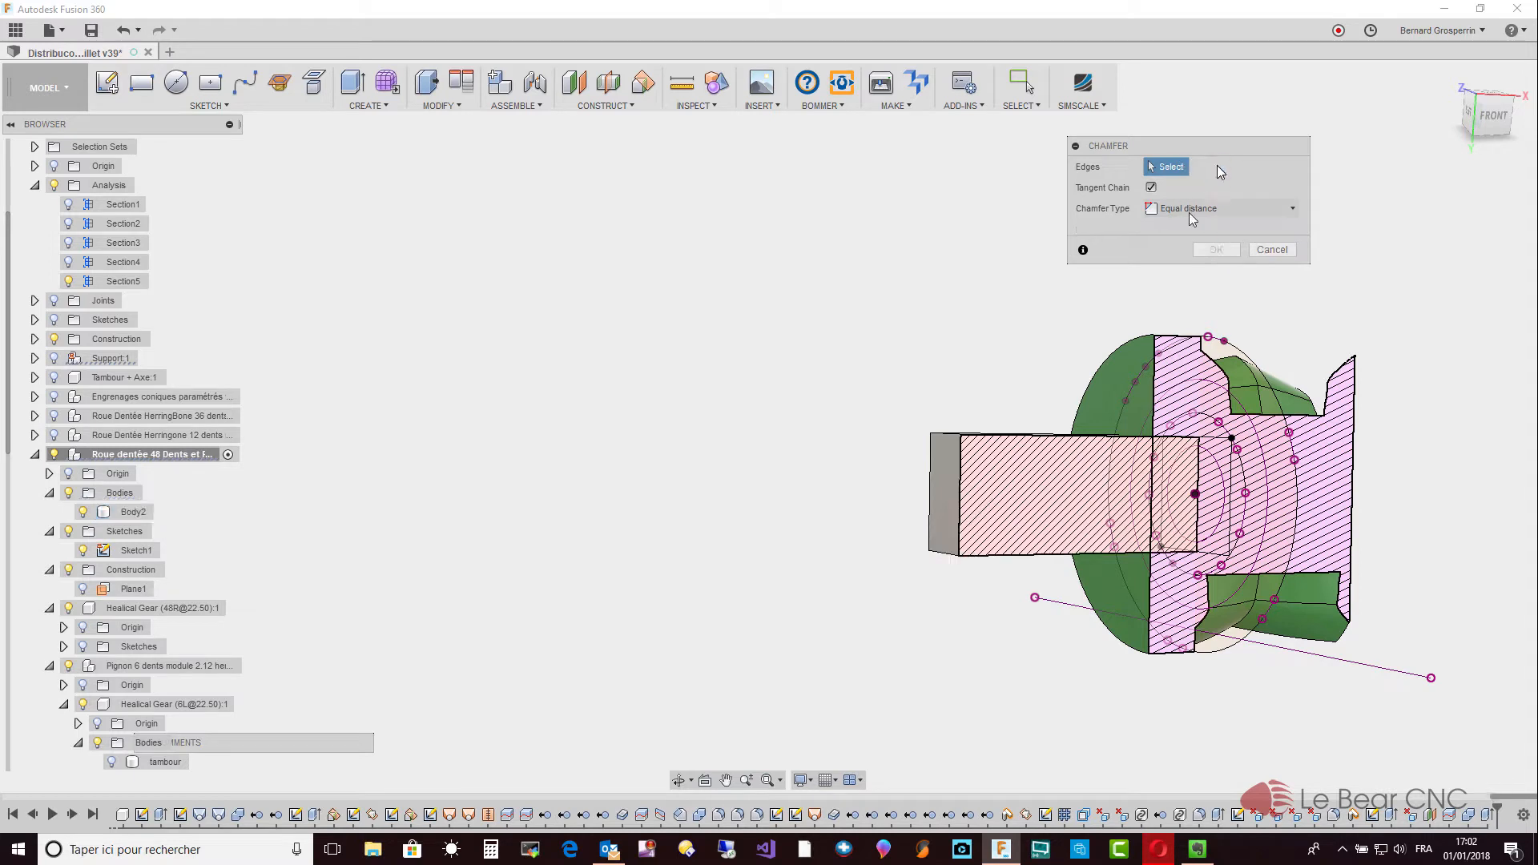
left_click(947, 439)
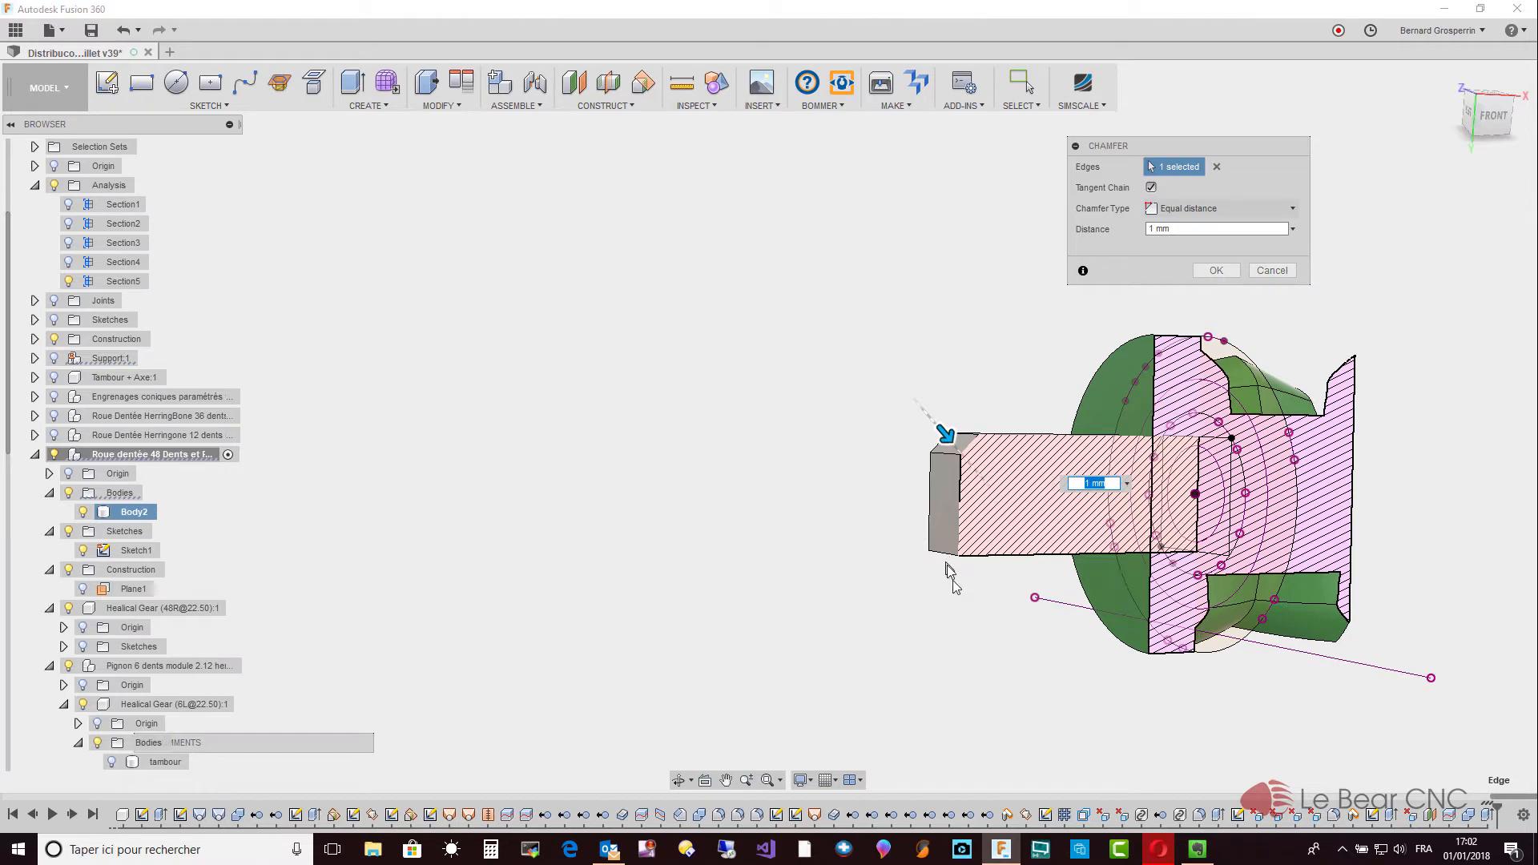
middle_click_drag(939, 601, 1001, 525, "shift")
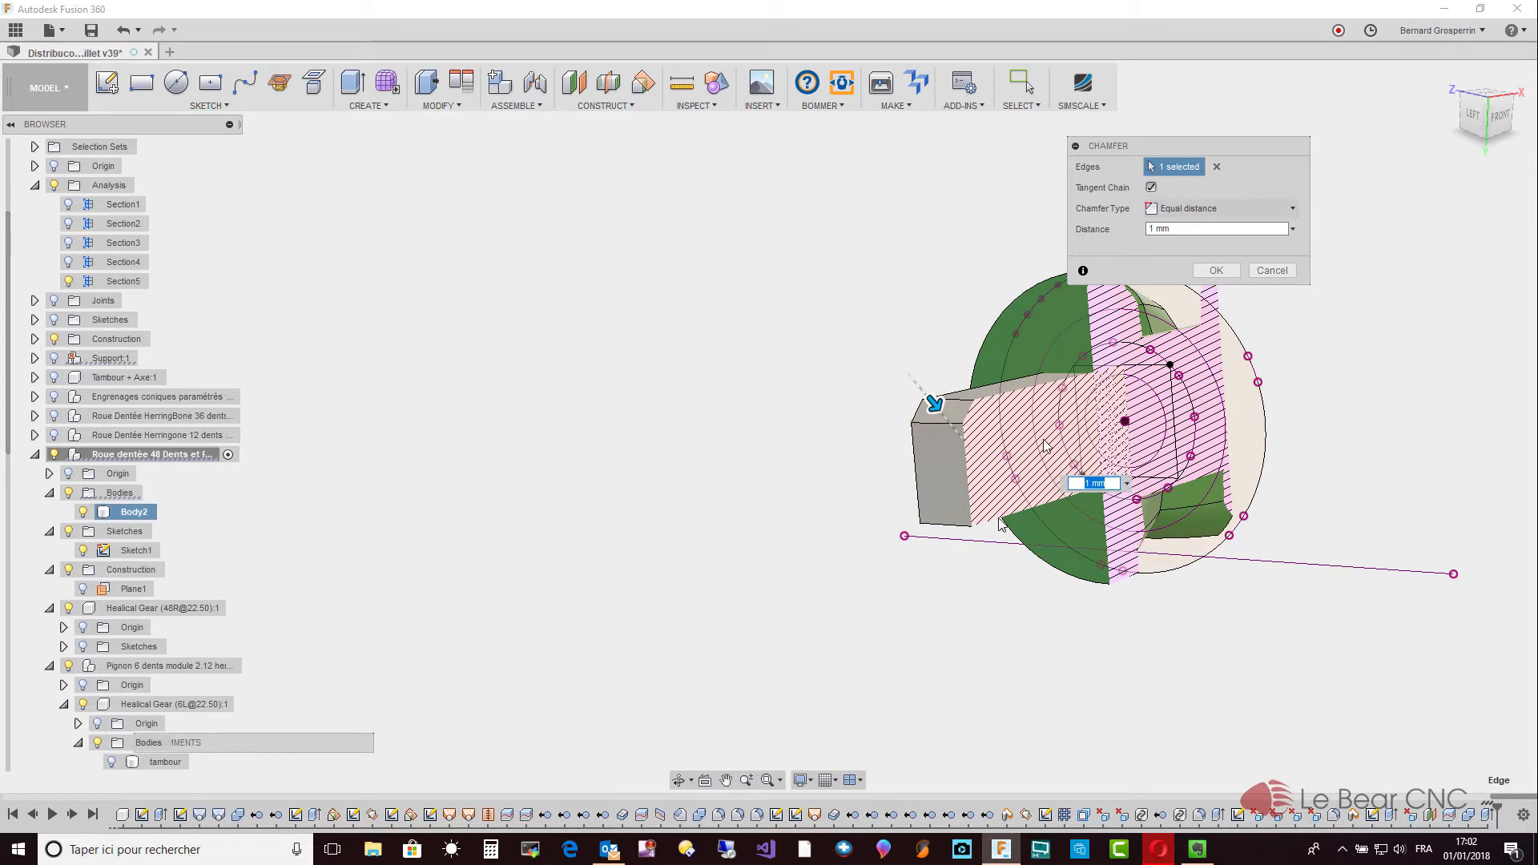
left_click(1215, 273)
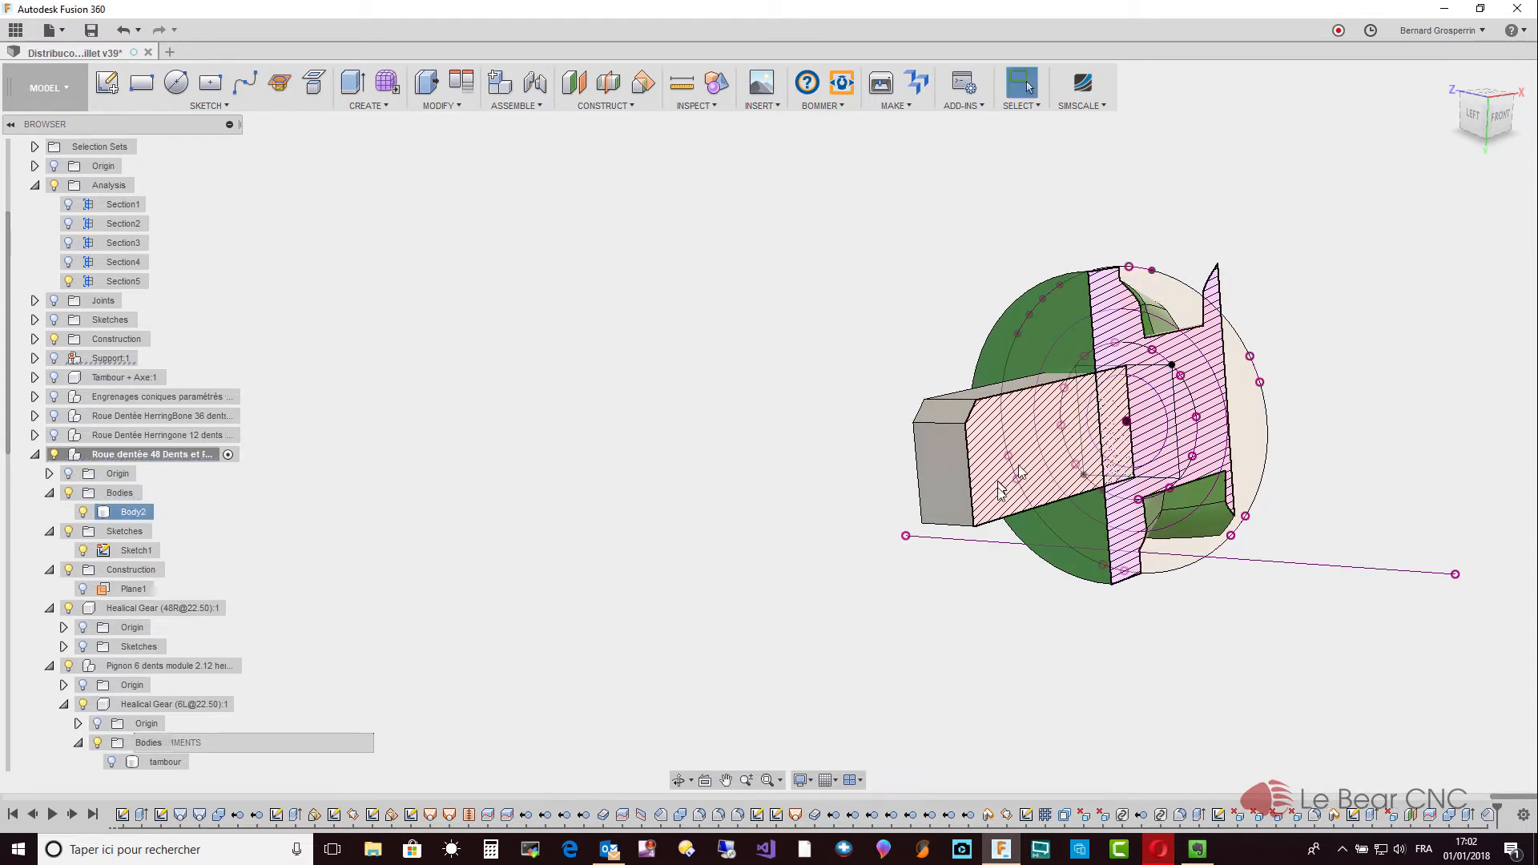
Chamfer the square drive's lower end edge by 1 mm and briefly show the tambour body to check the fit.
right_click(957, 532)
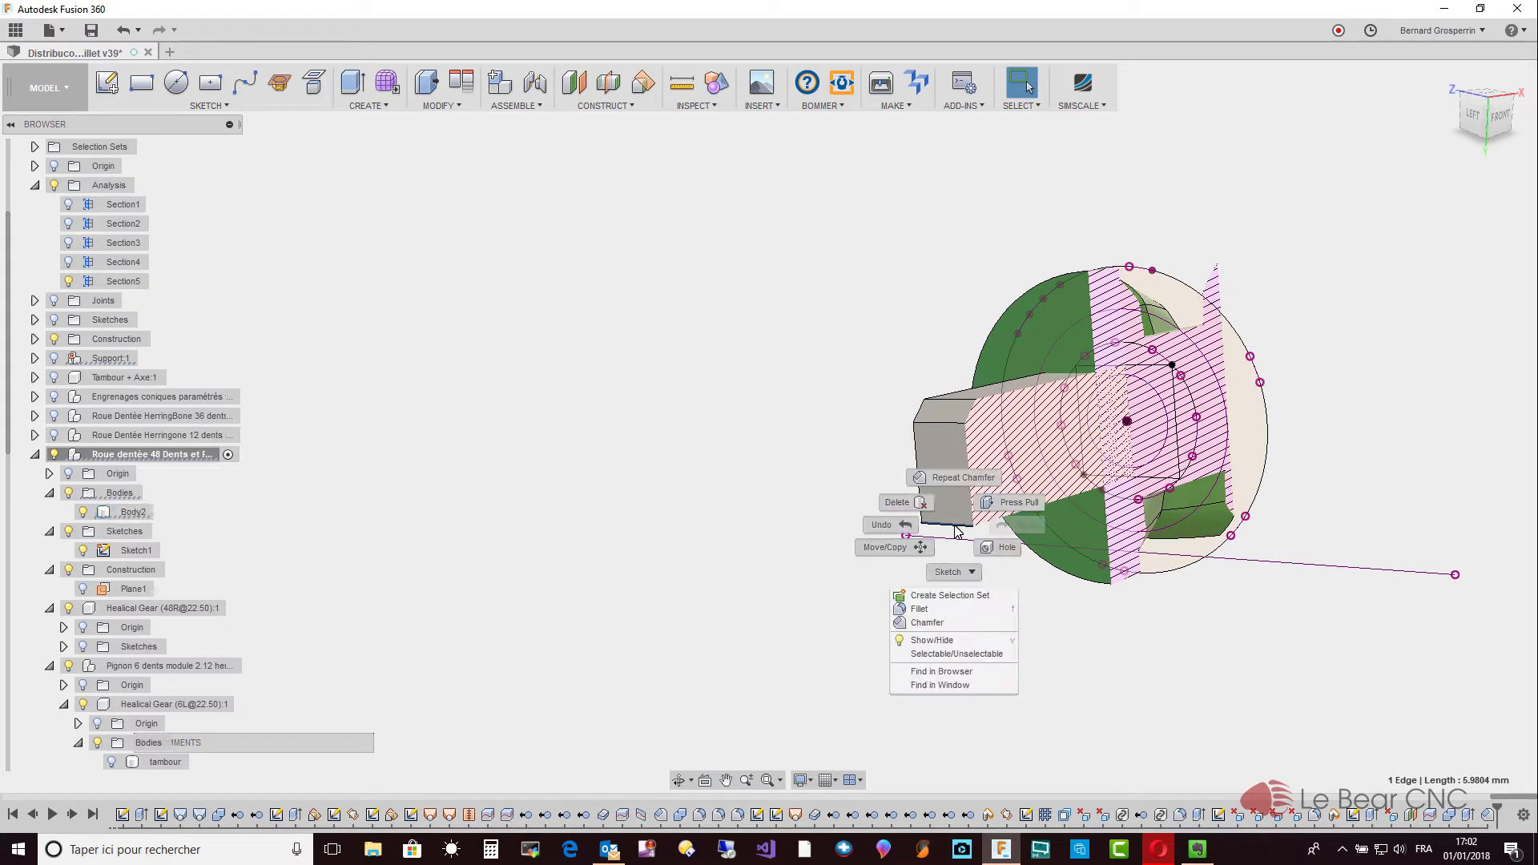
left_click(955, 477)
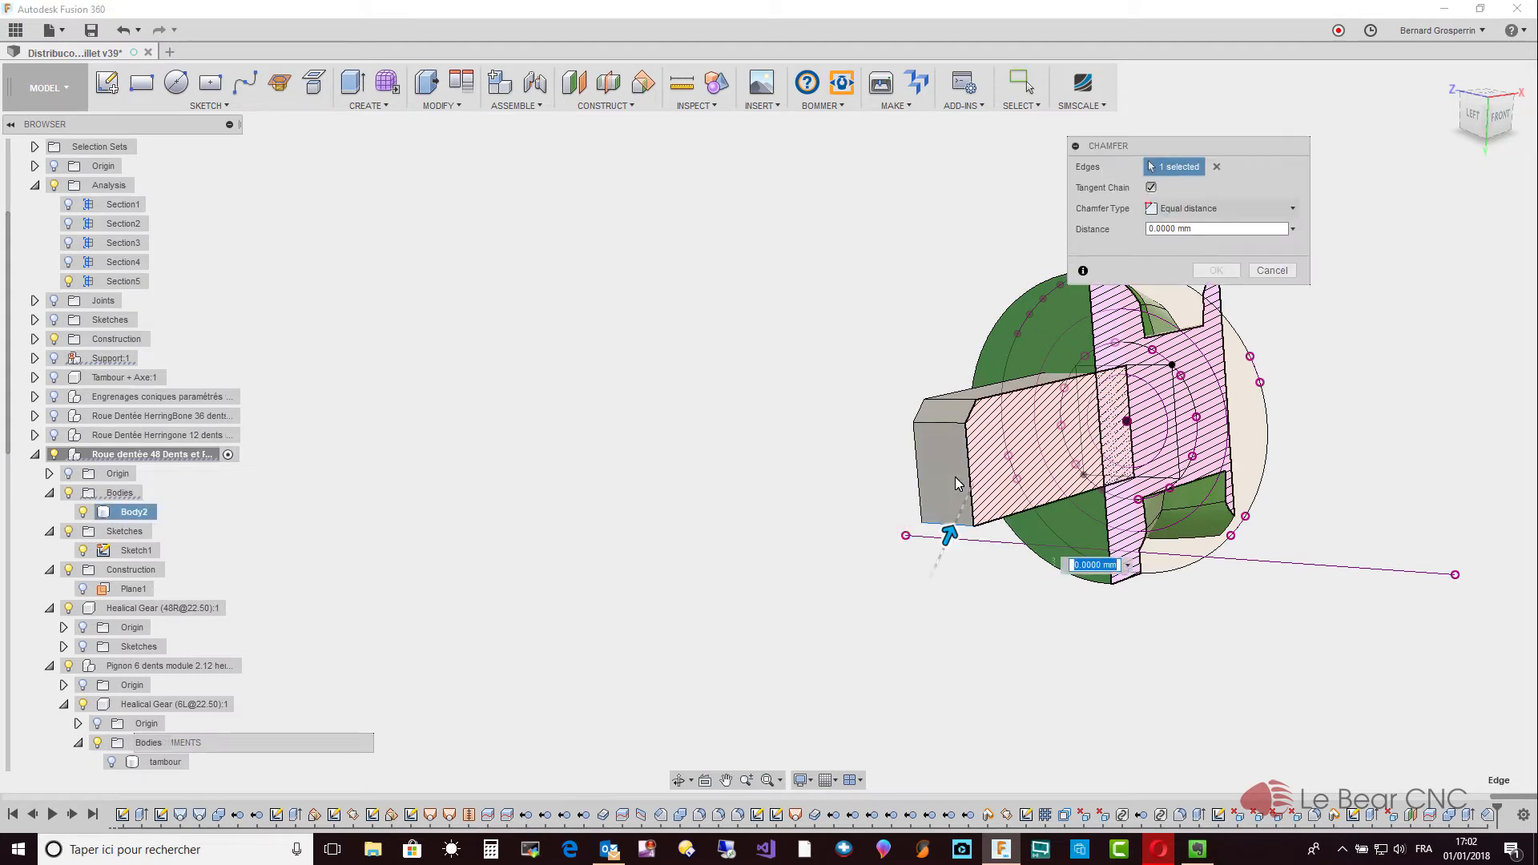
type("1")
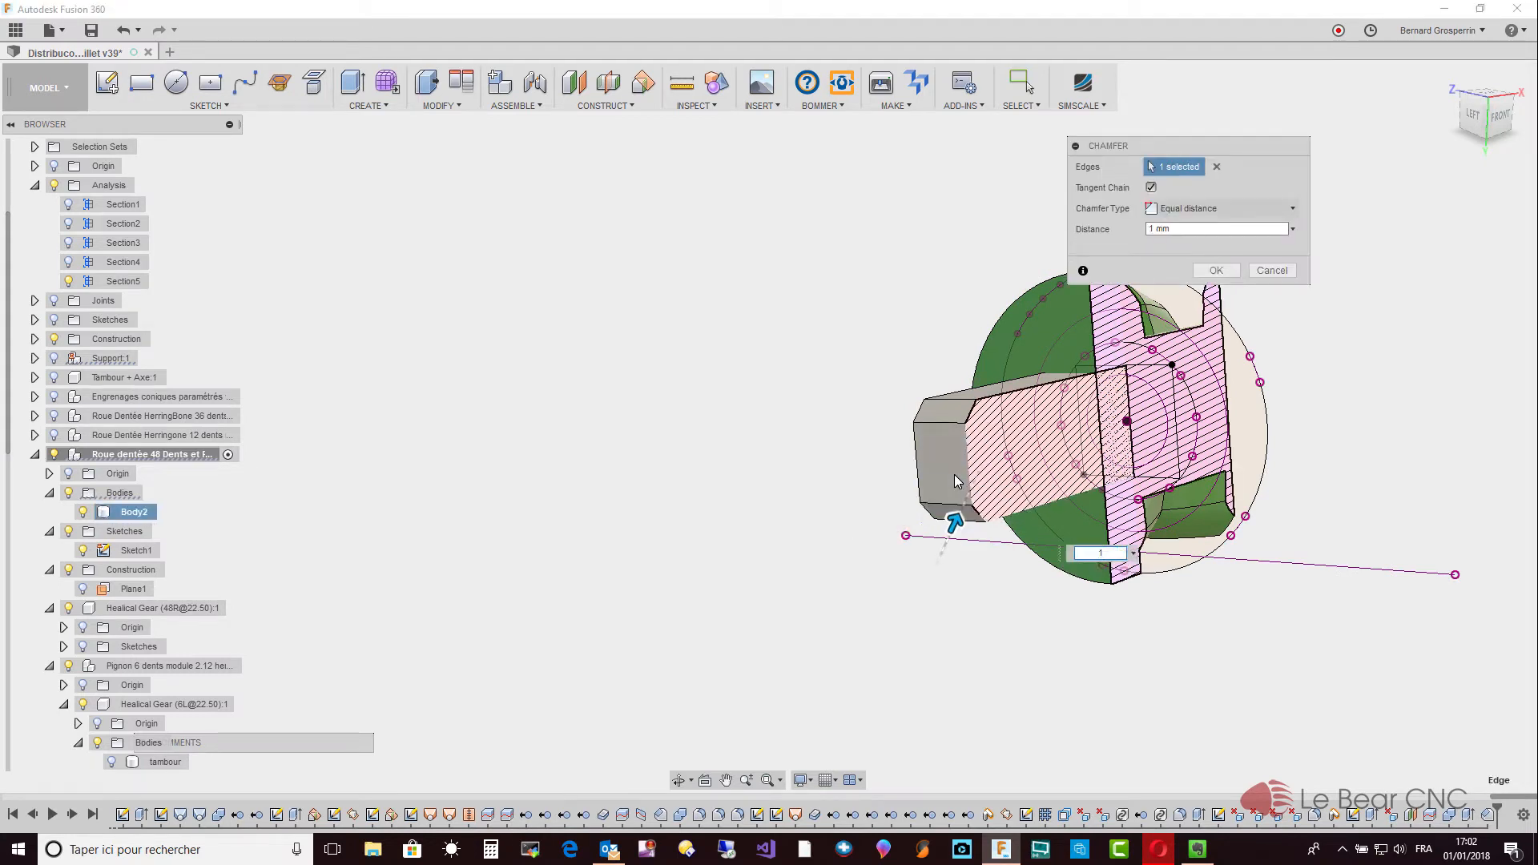
key("Return")
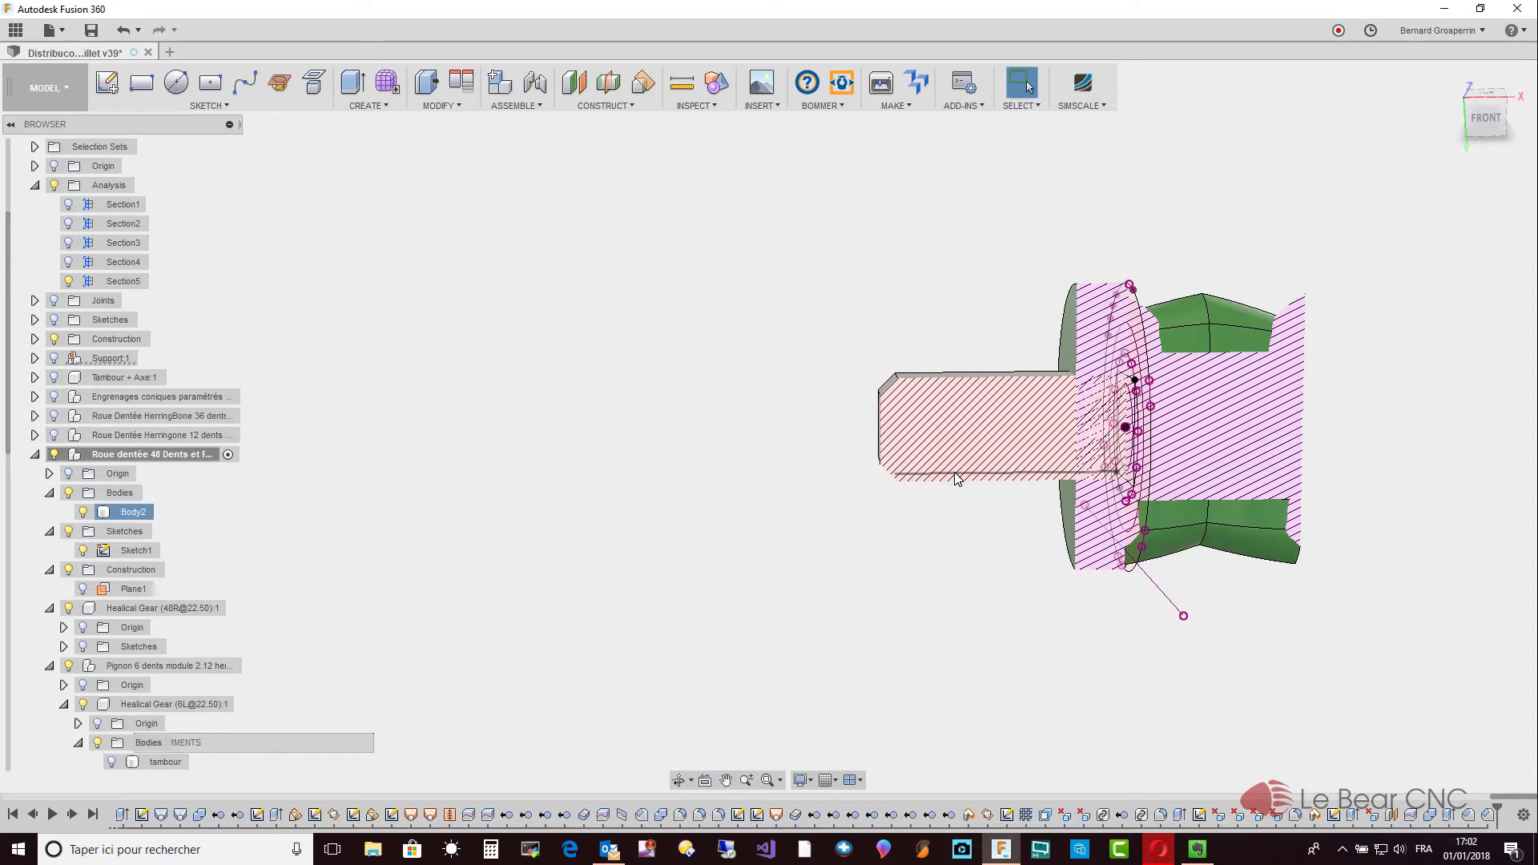
left_click(112, 762)
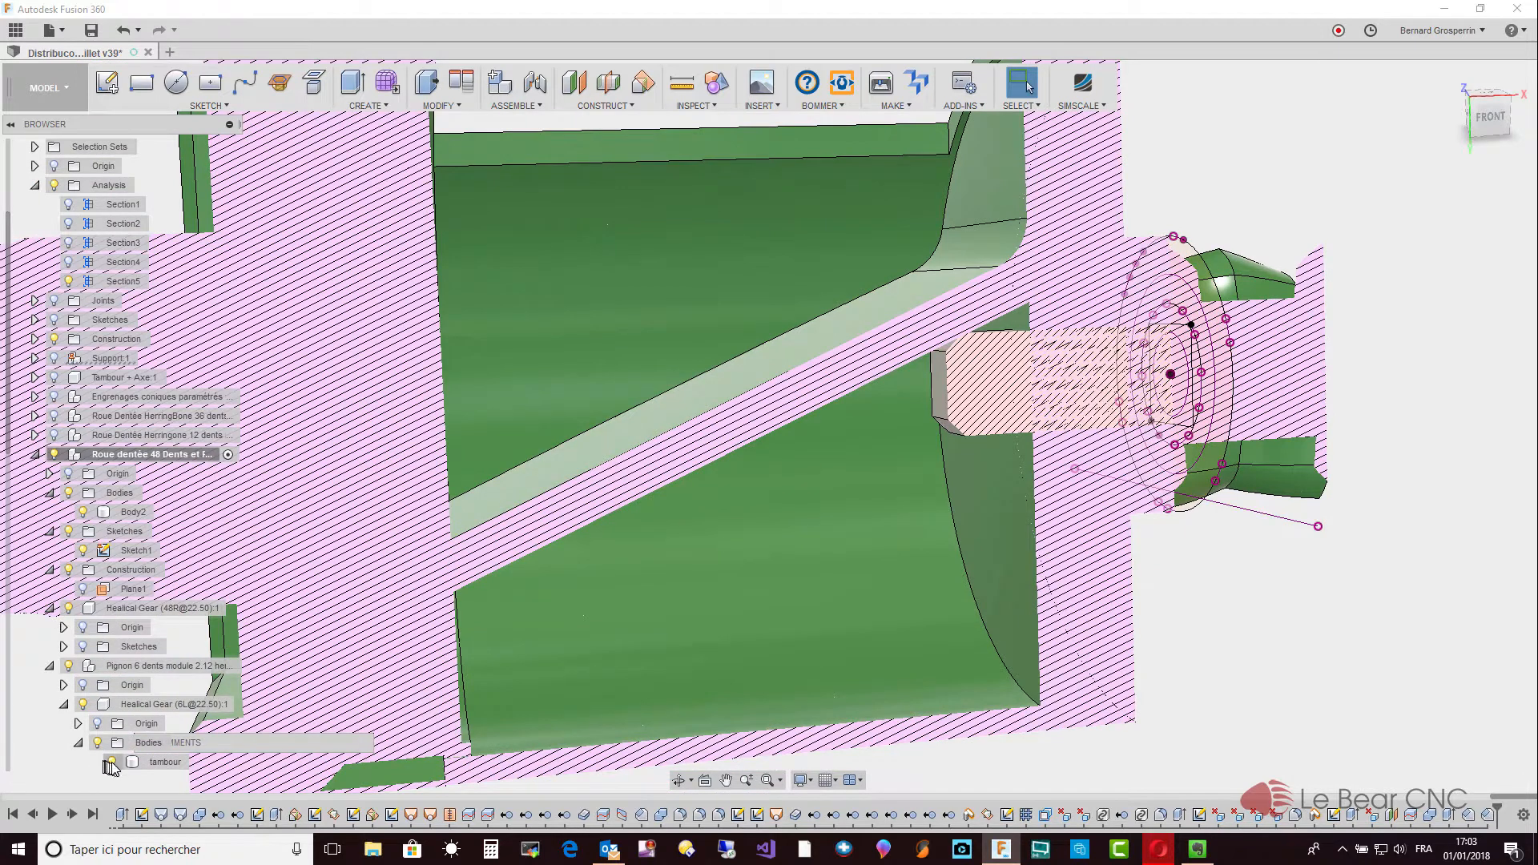
left_click(111, 761)
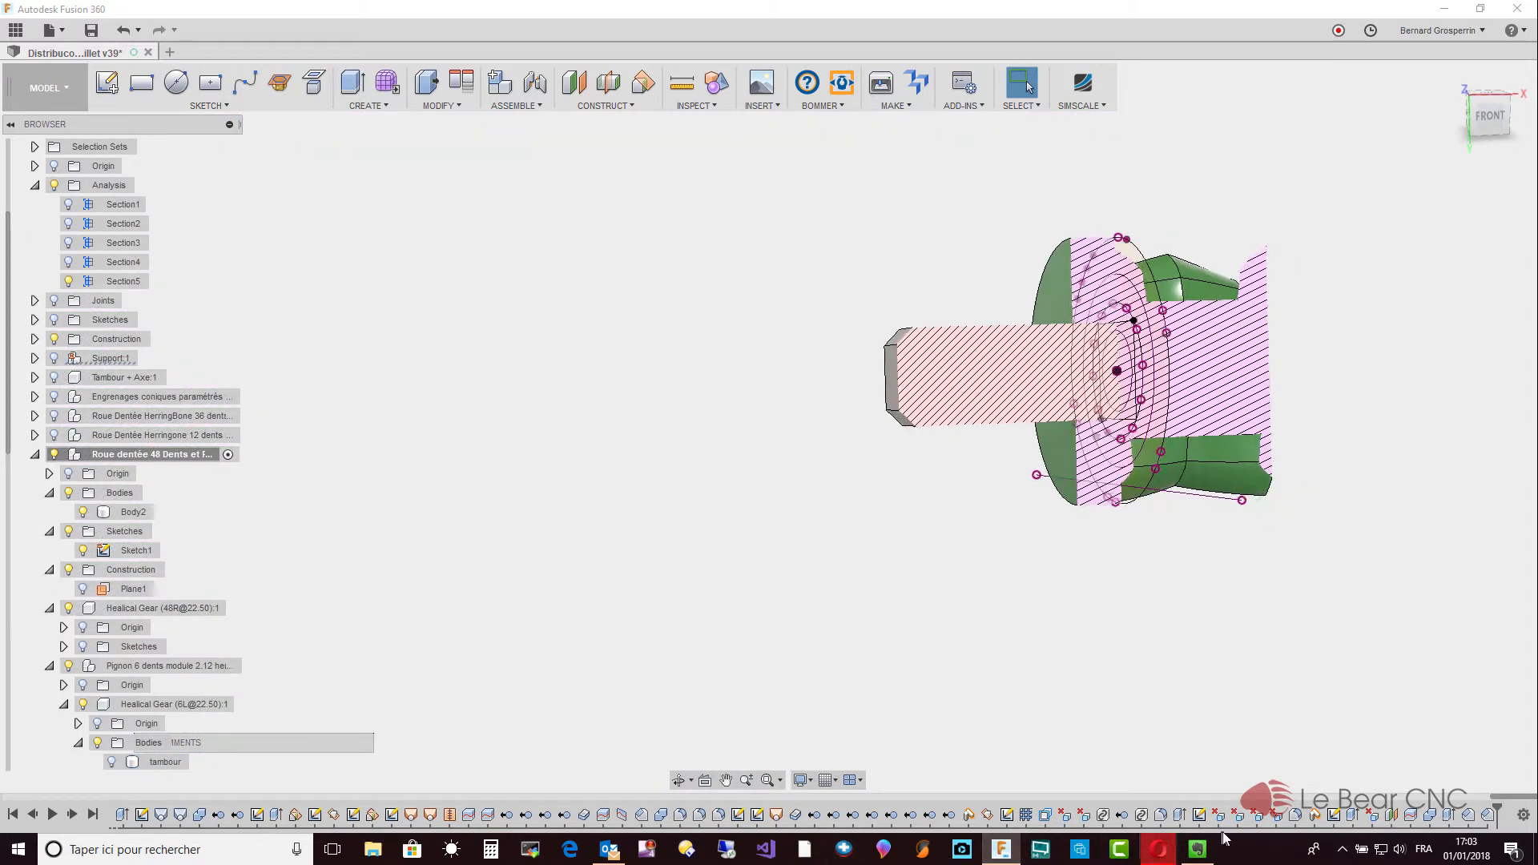
Change the lower edge's chamfer to Two distances, with 1 mm on the end face and 2 mm along the drive's length.
right_click(1490, 817)
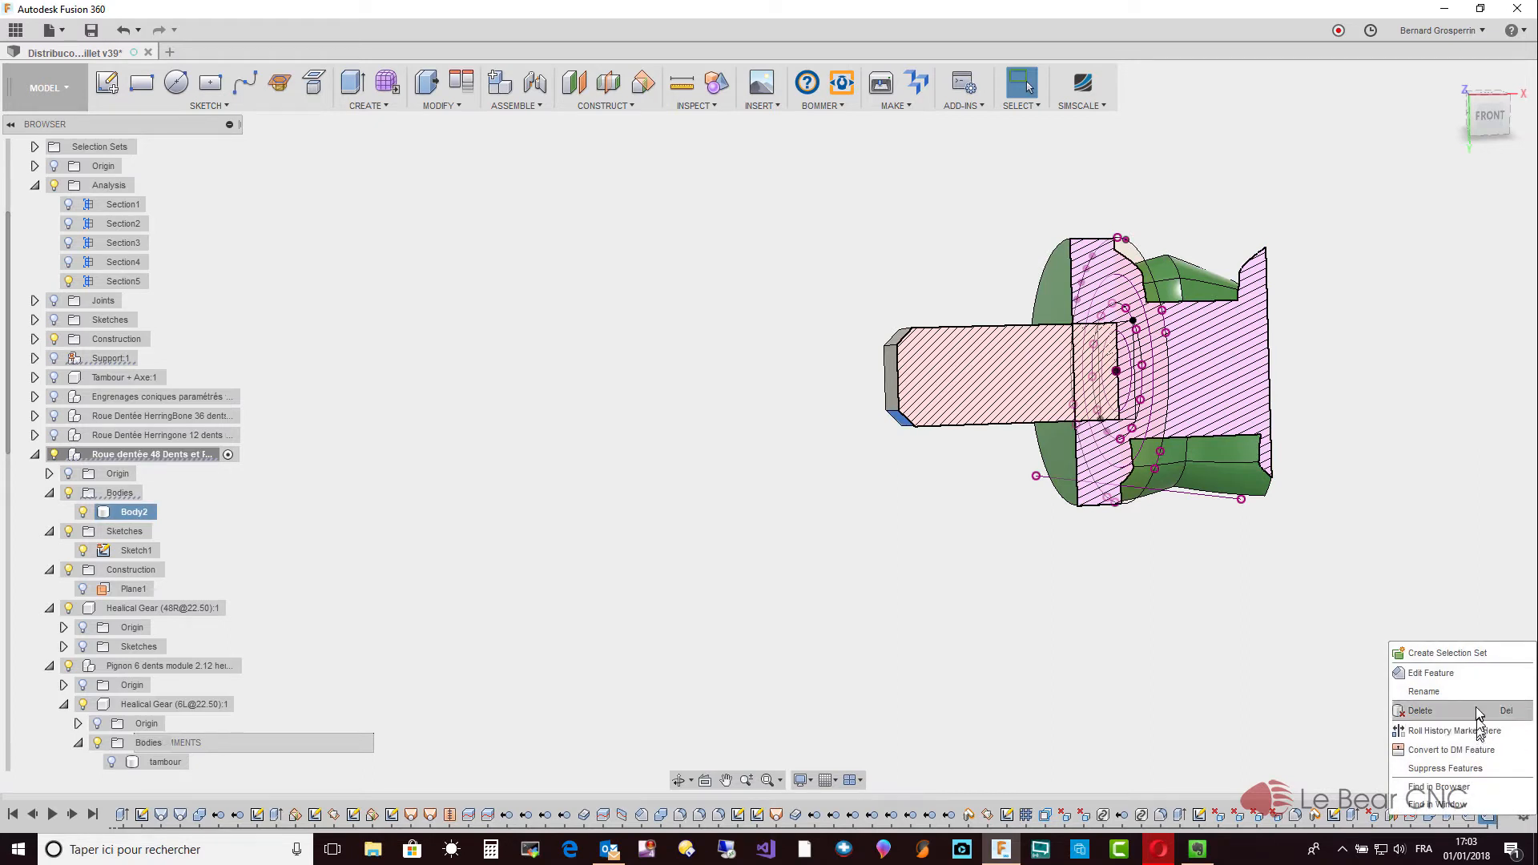
left_click(1456, 677)
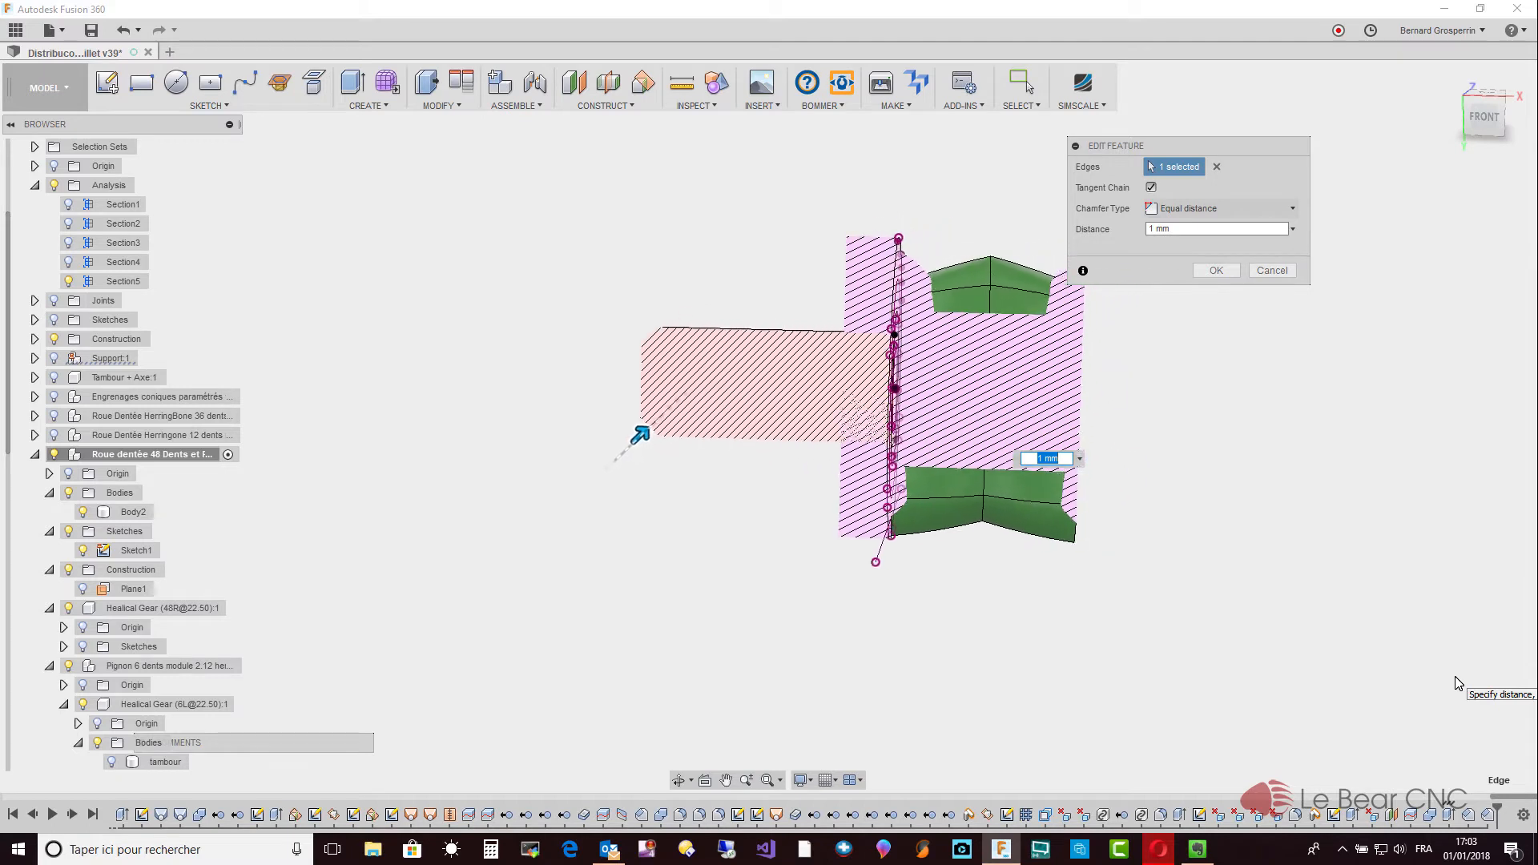
left_click(1292, 209)
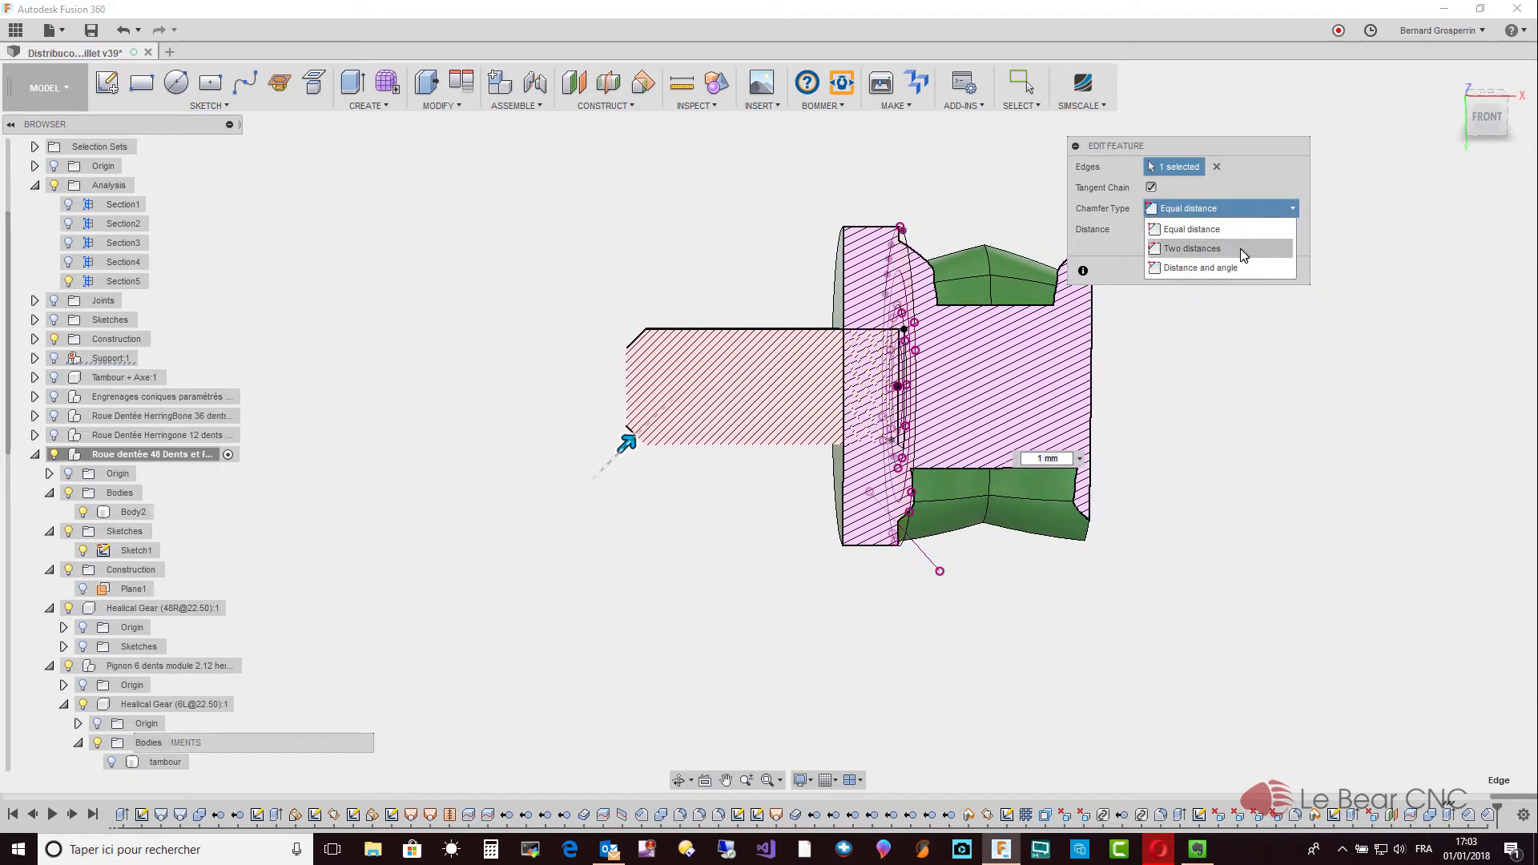
left_click(1241, 250)
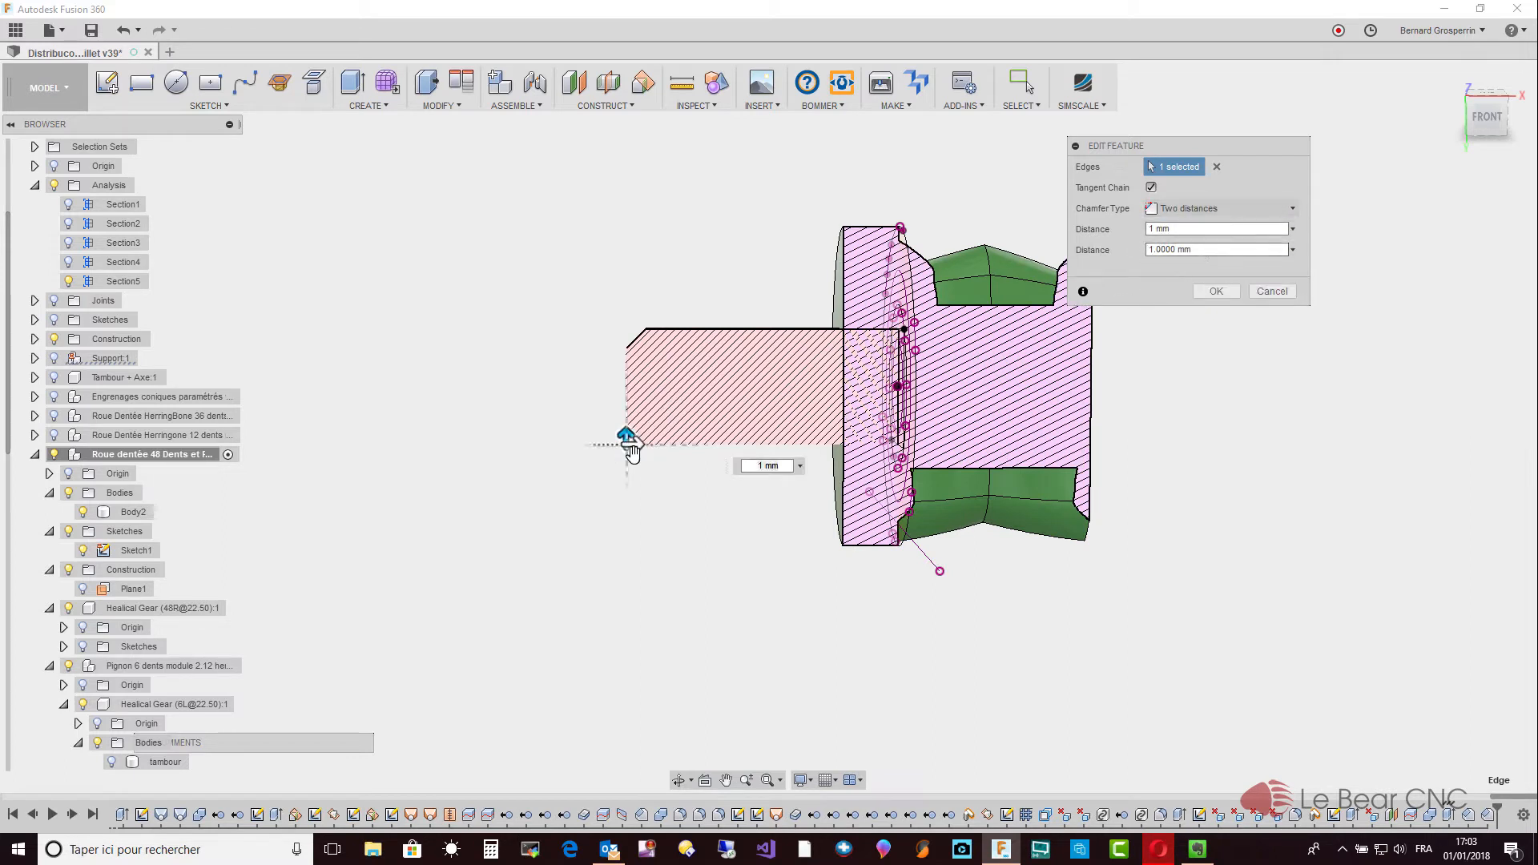
left_click_drag(632, 446, 651, 452)
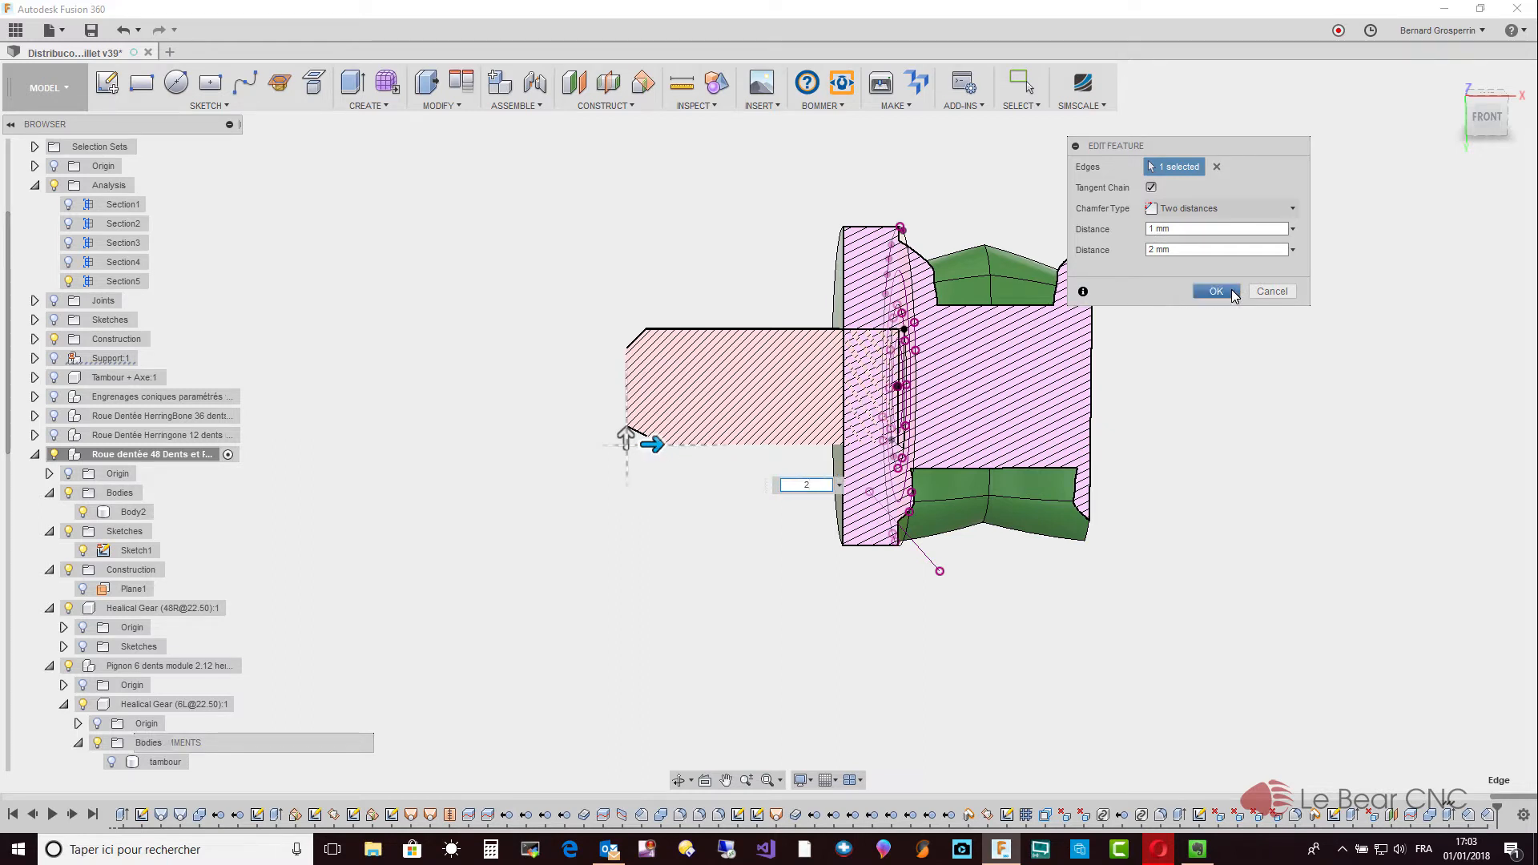
left_click(1216, 292)
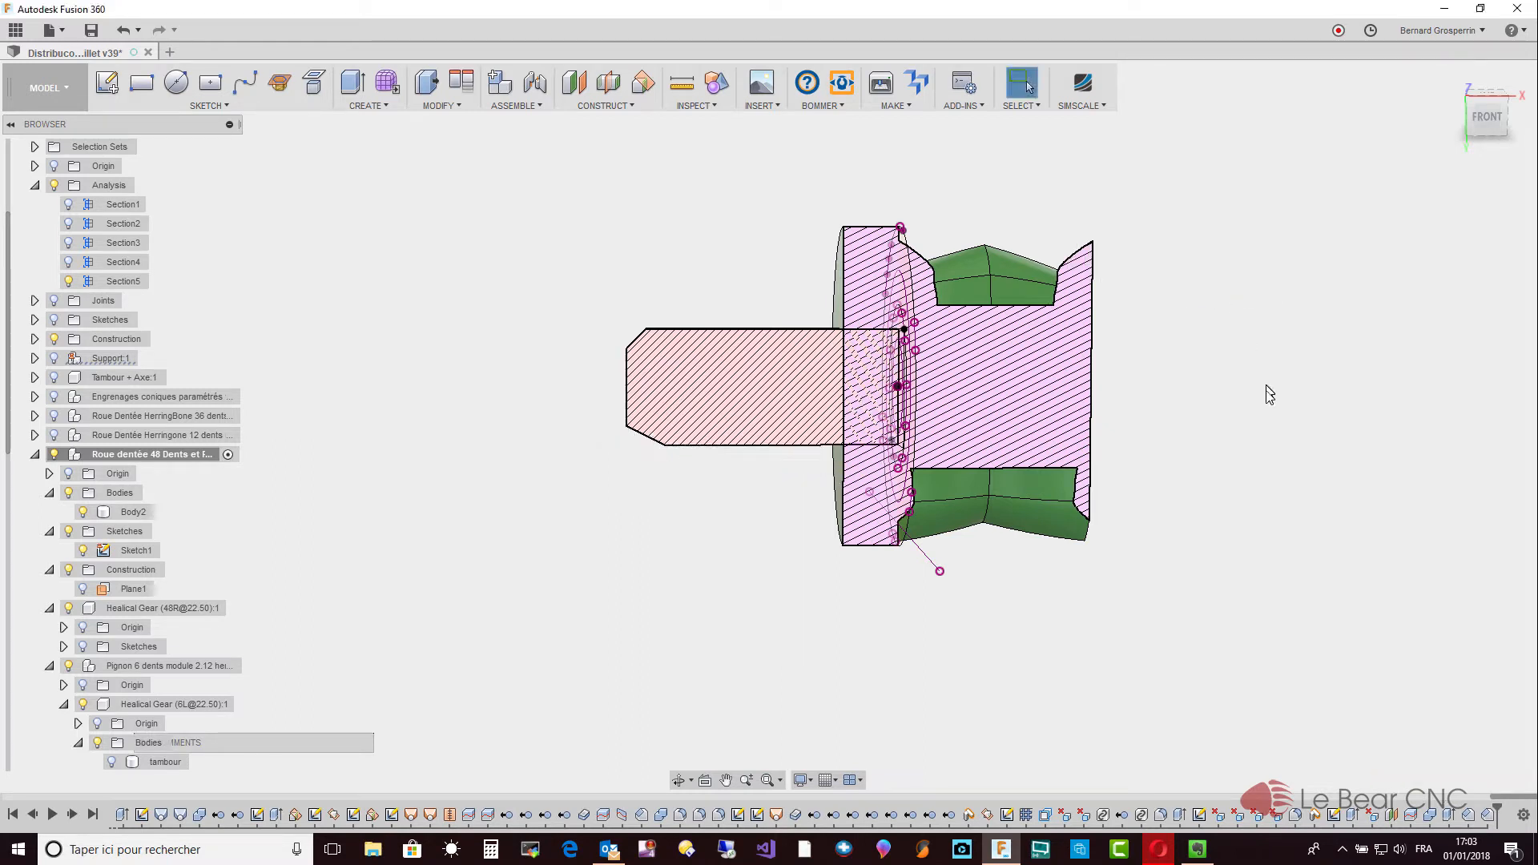
Change the chamfer on the square drive's upper end edge to Two distances, with 1 mm on the end face and 2 mm along the drive's length.
right_click(1467, 817)
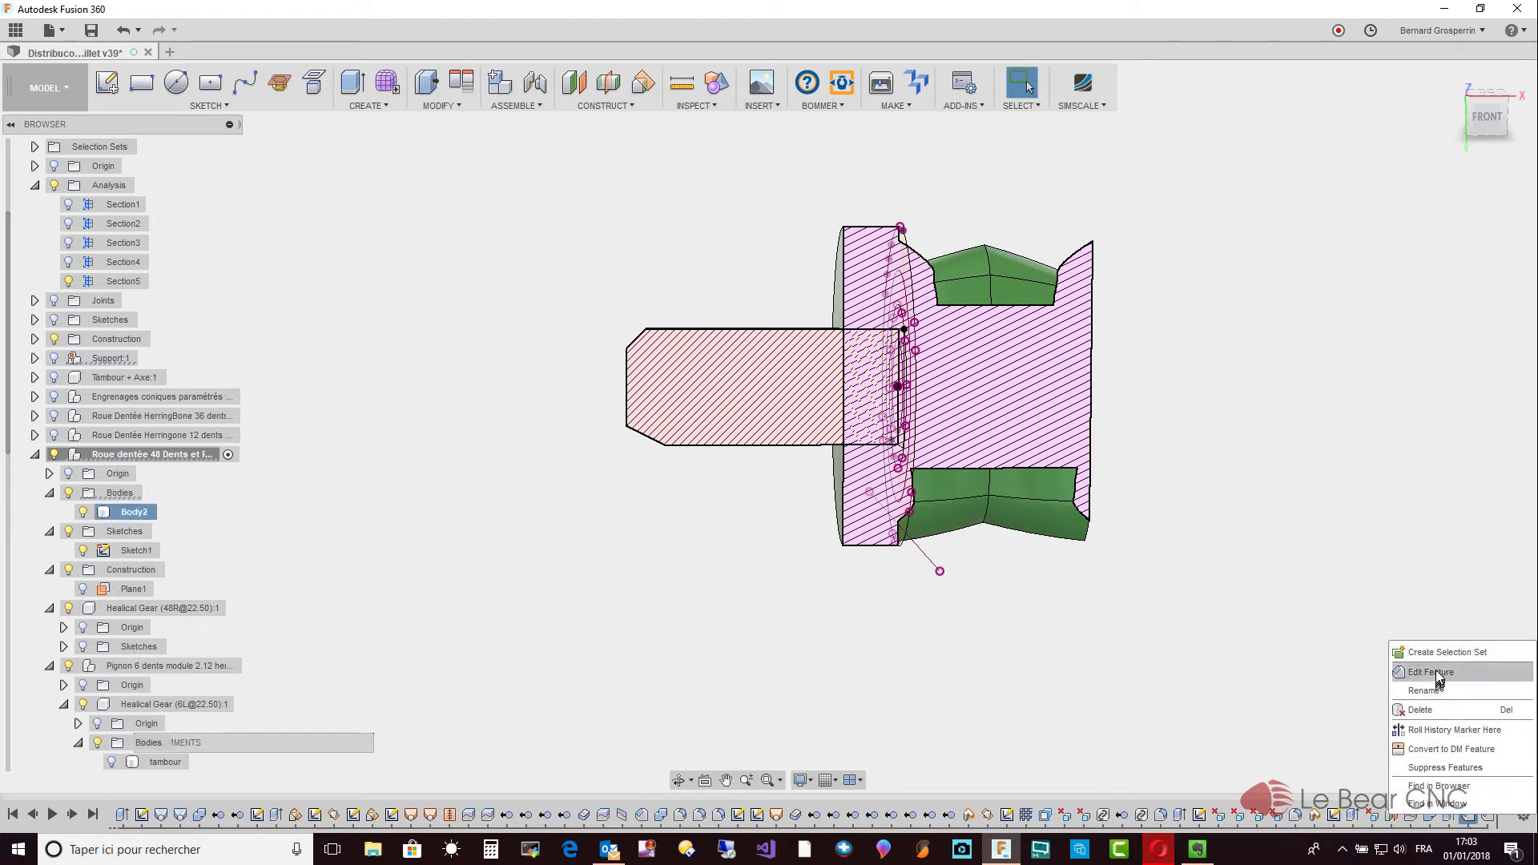
left_click(1434, 673)
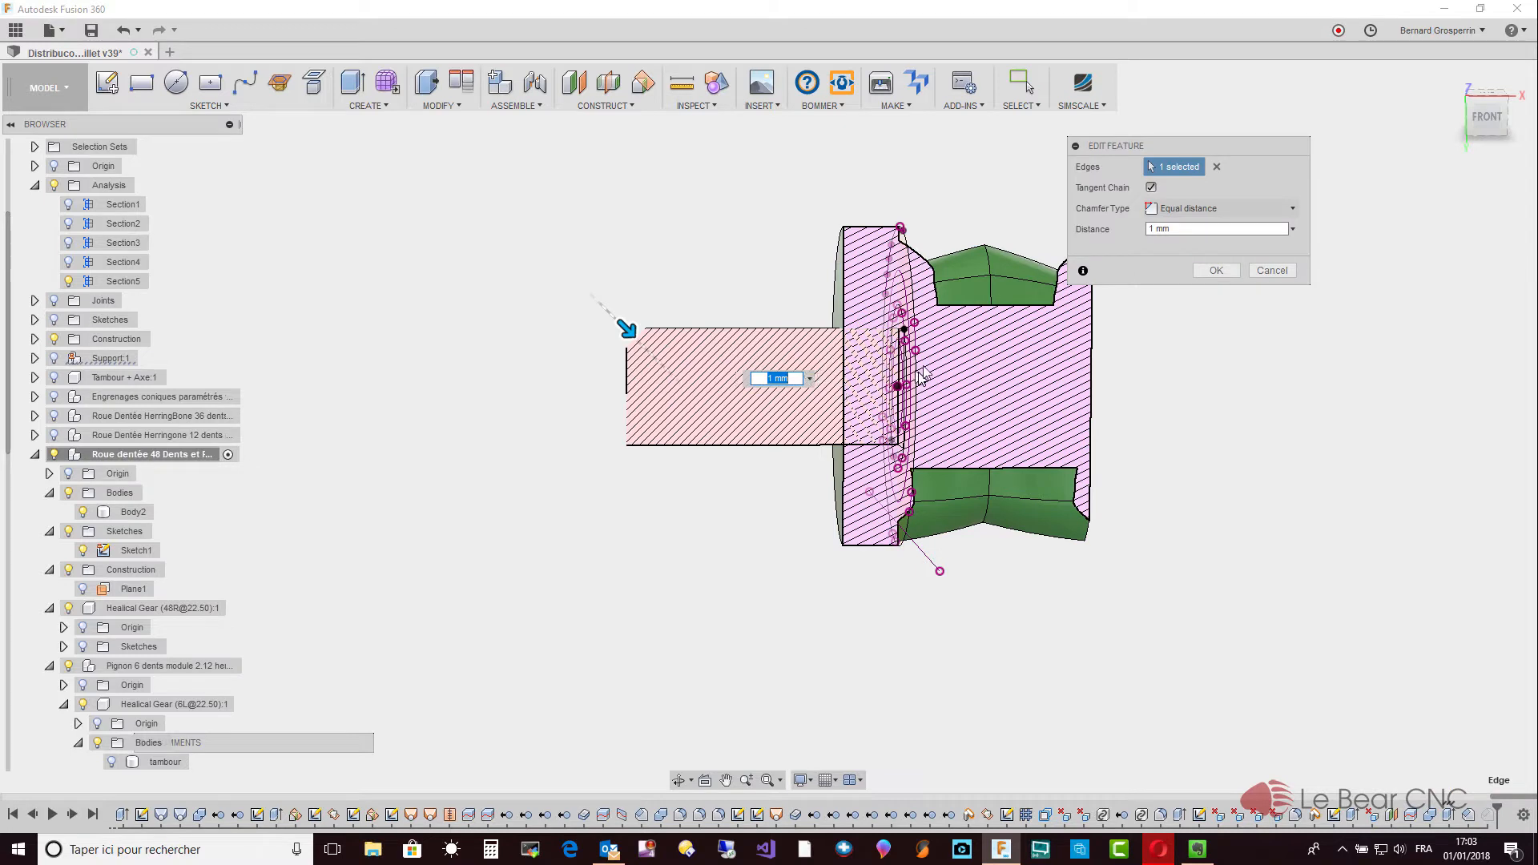
left_click(1282, 207)
left_click(1233, 247)
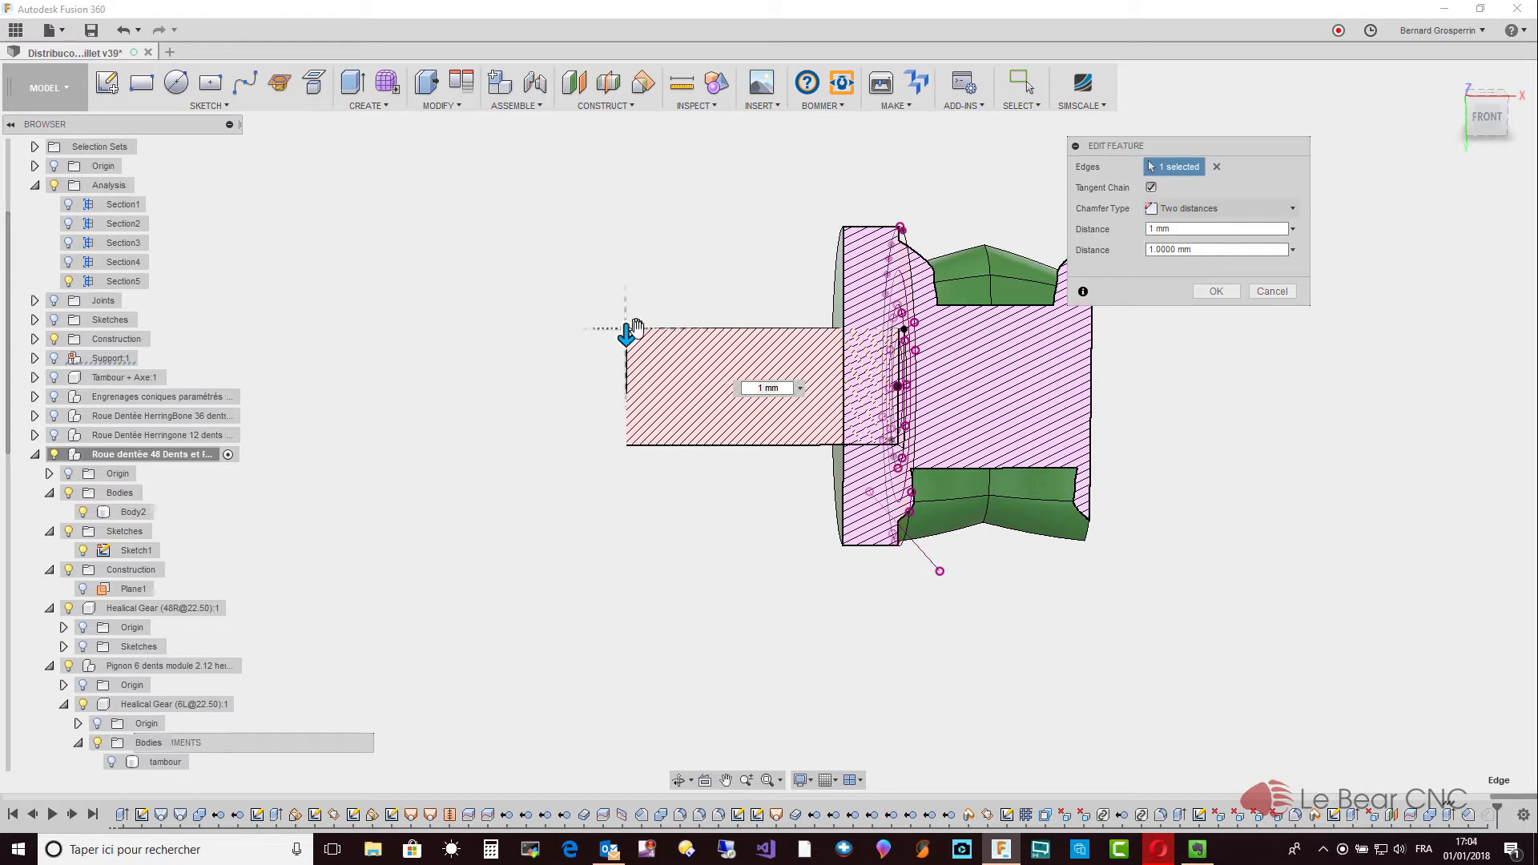
left_click_drag(637, 327, 647, 333)
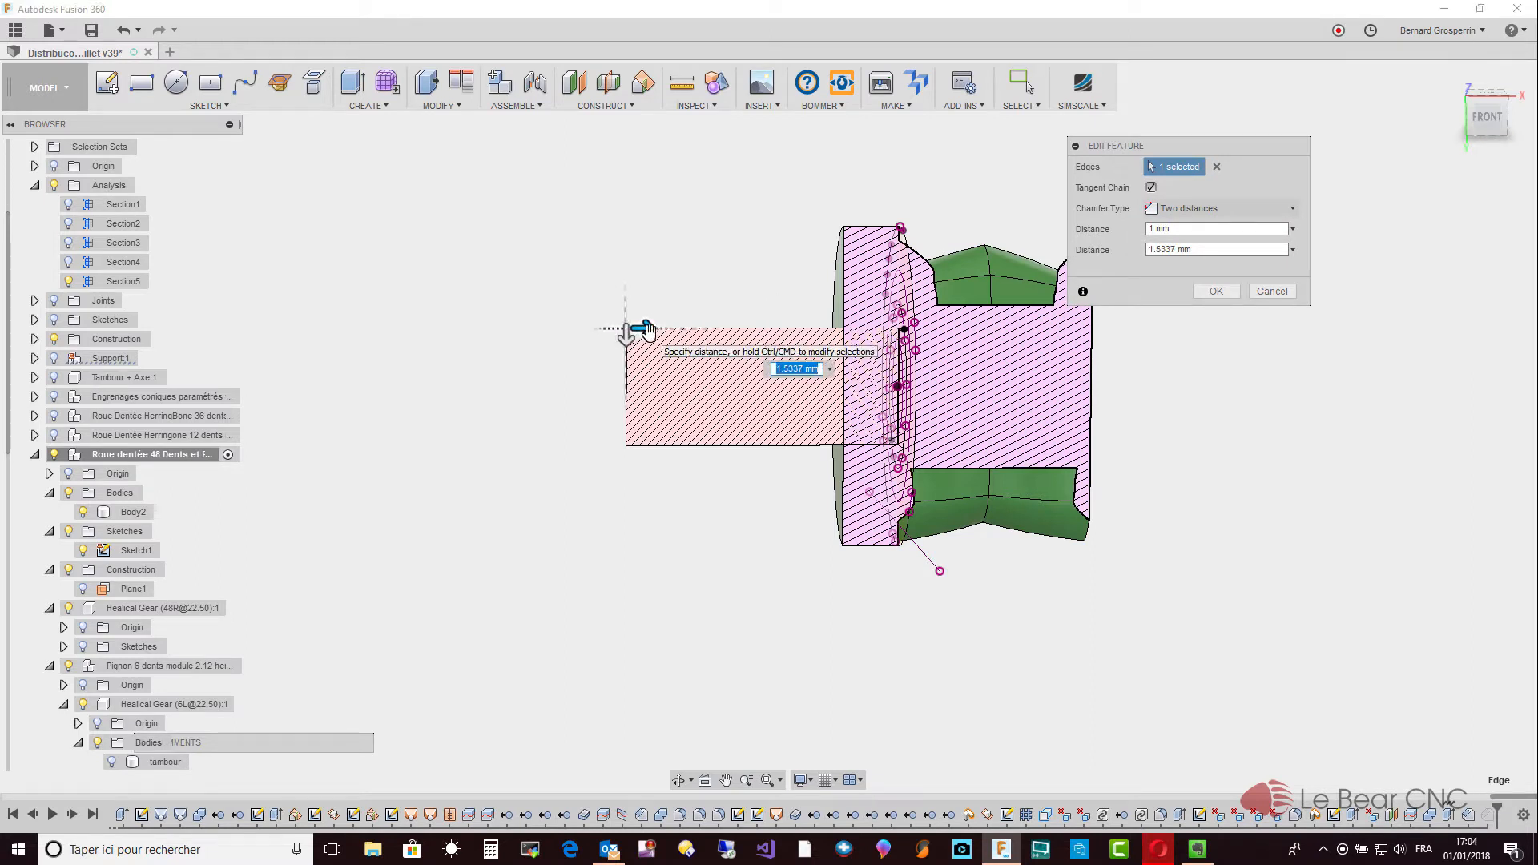
type("2")
key("Return")
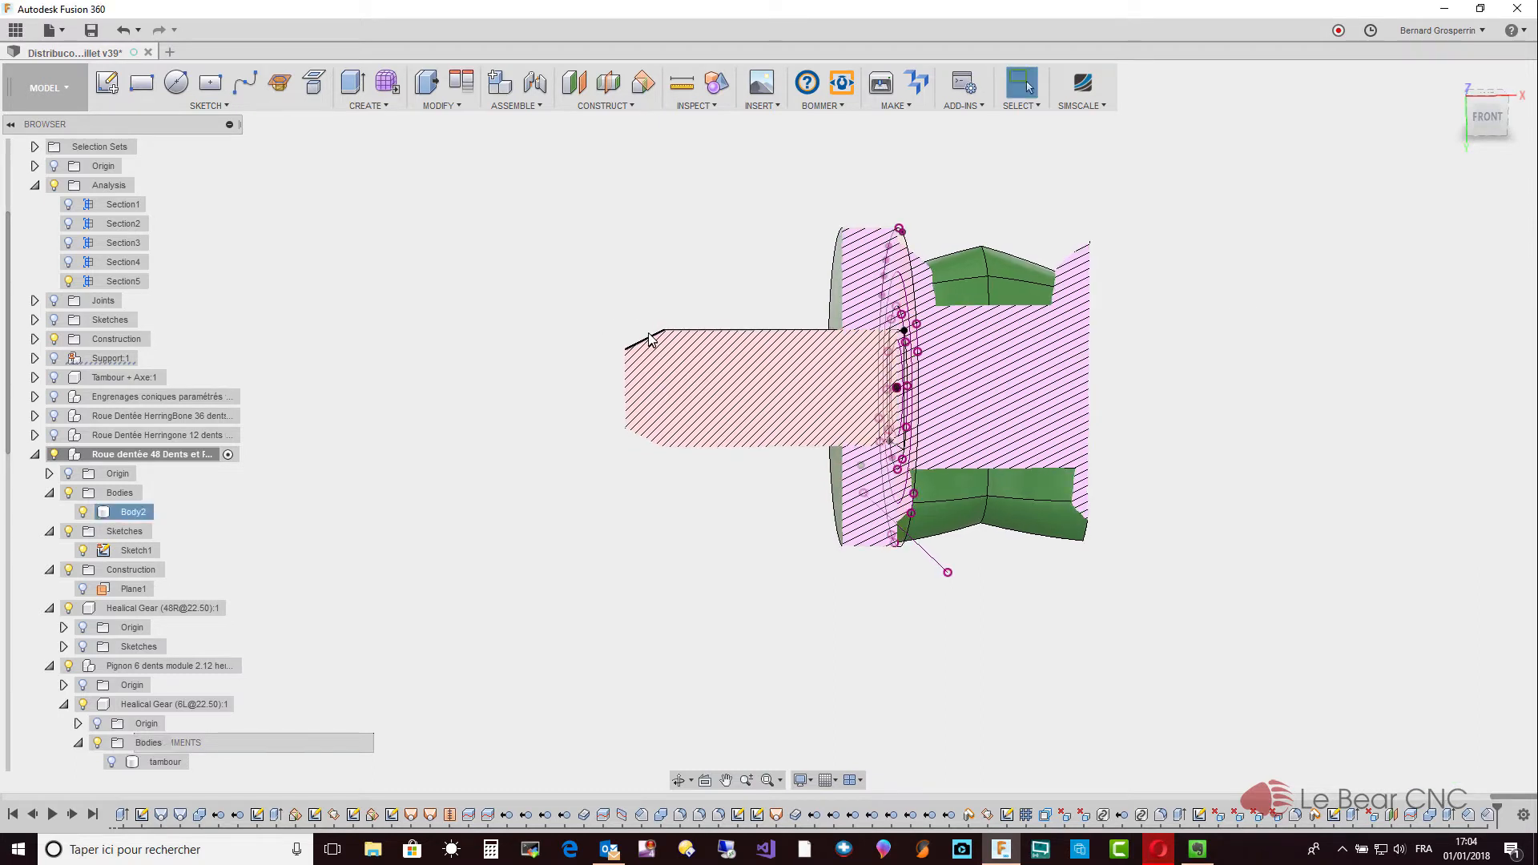
Show the tambour body again and turn off the Section5 analysis to display the whole drum and pinion.
left_click(109, 762)
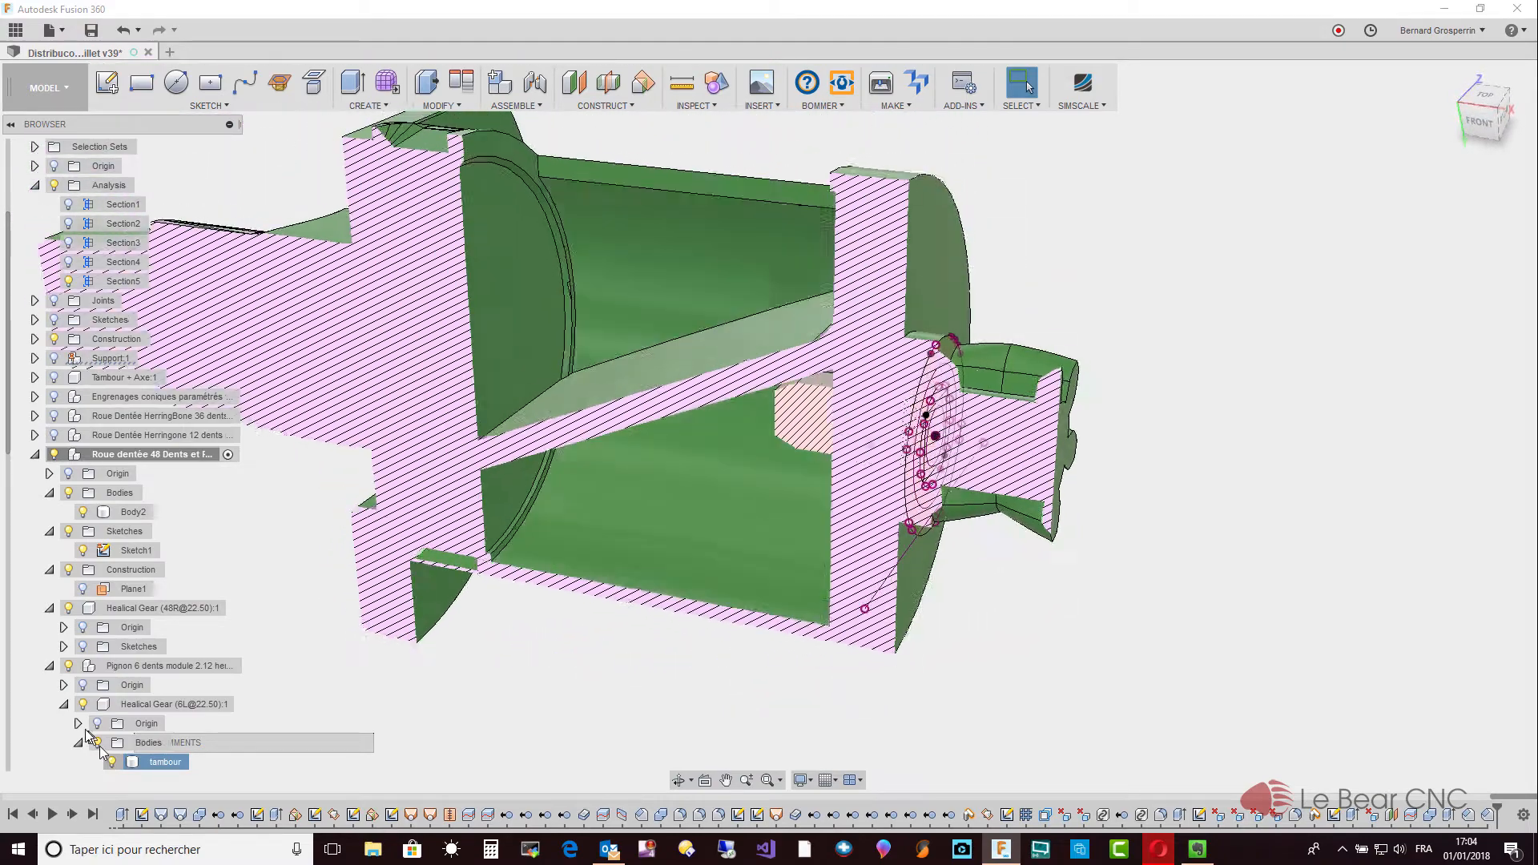
left_click(67, 280)
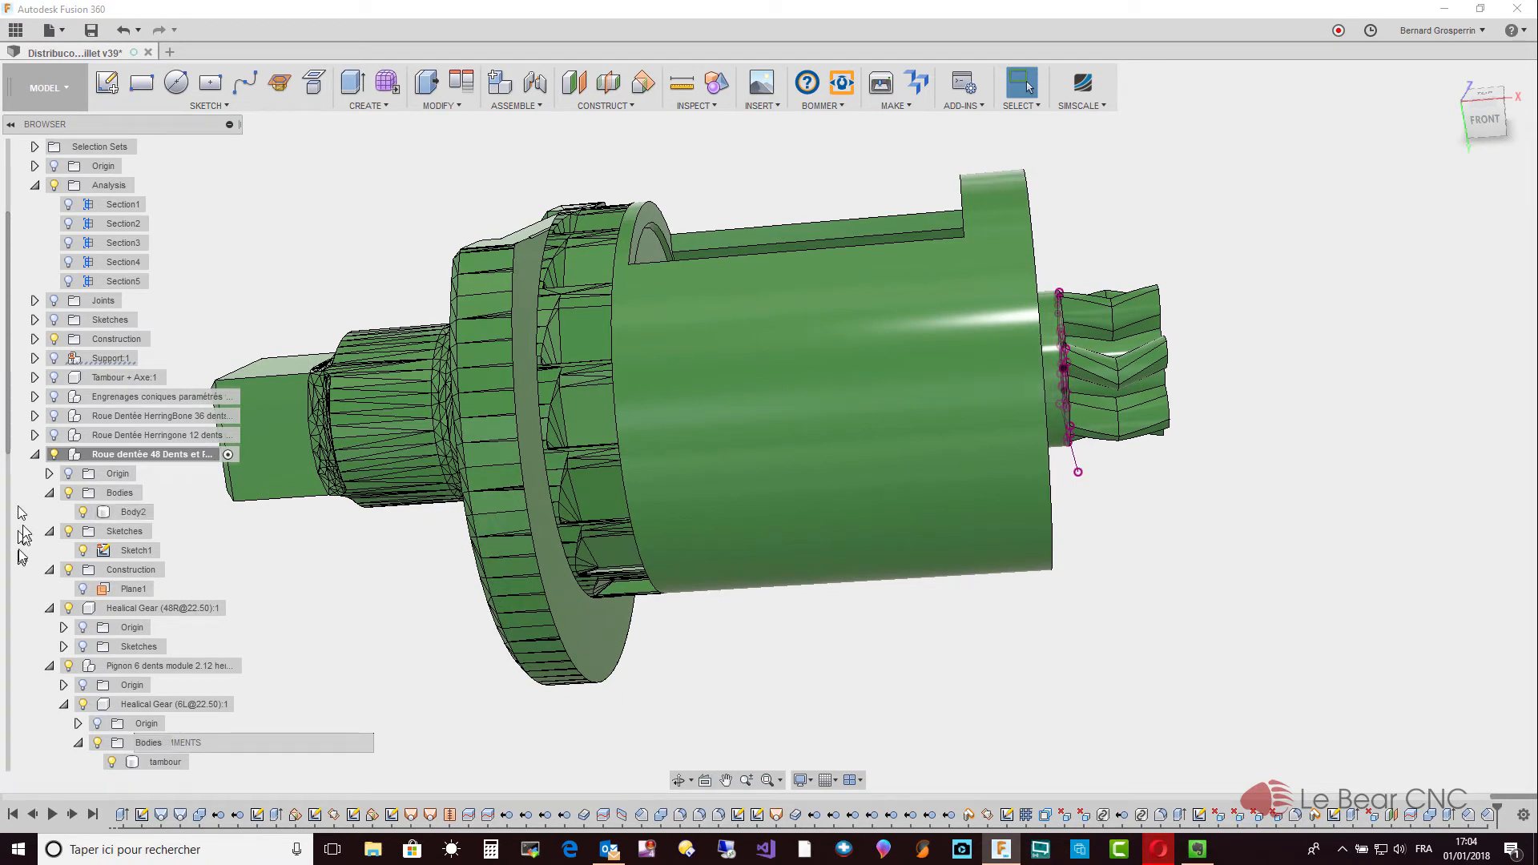
left_click_drag(8, 461, 1, 553)
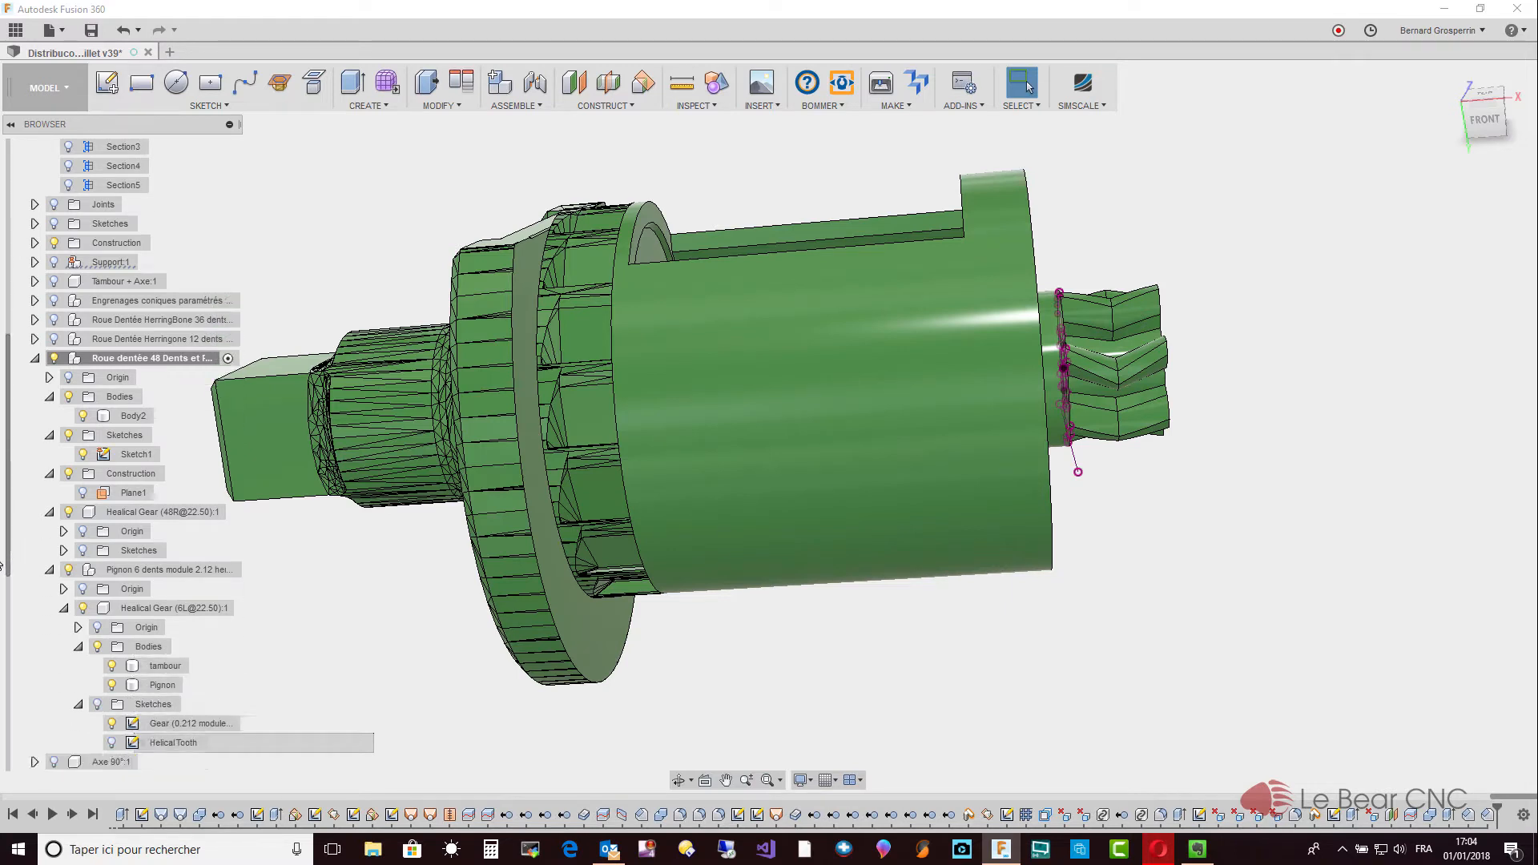
left_click(116, 728)
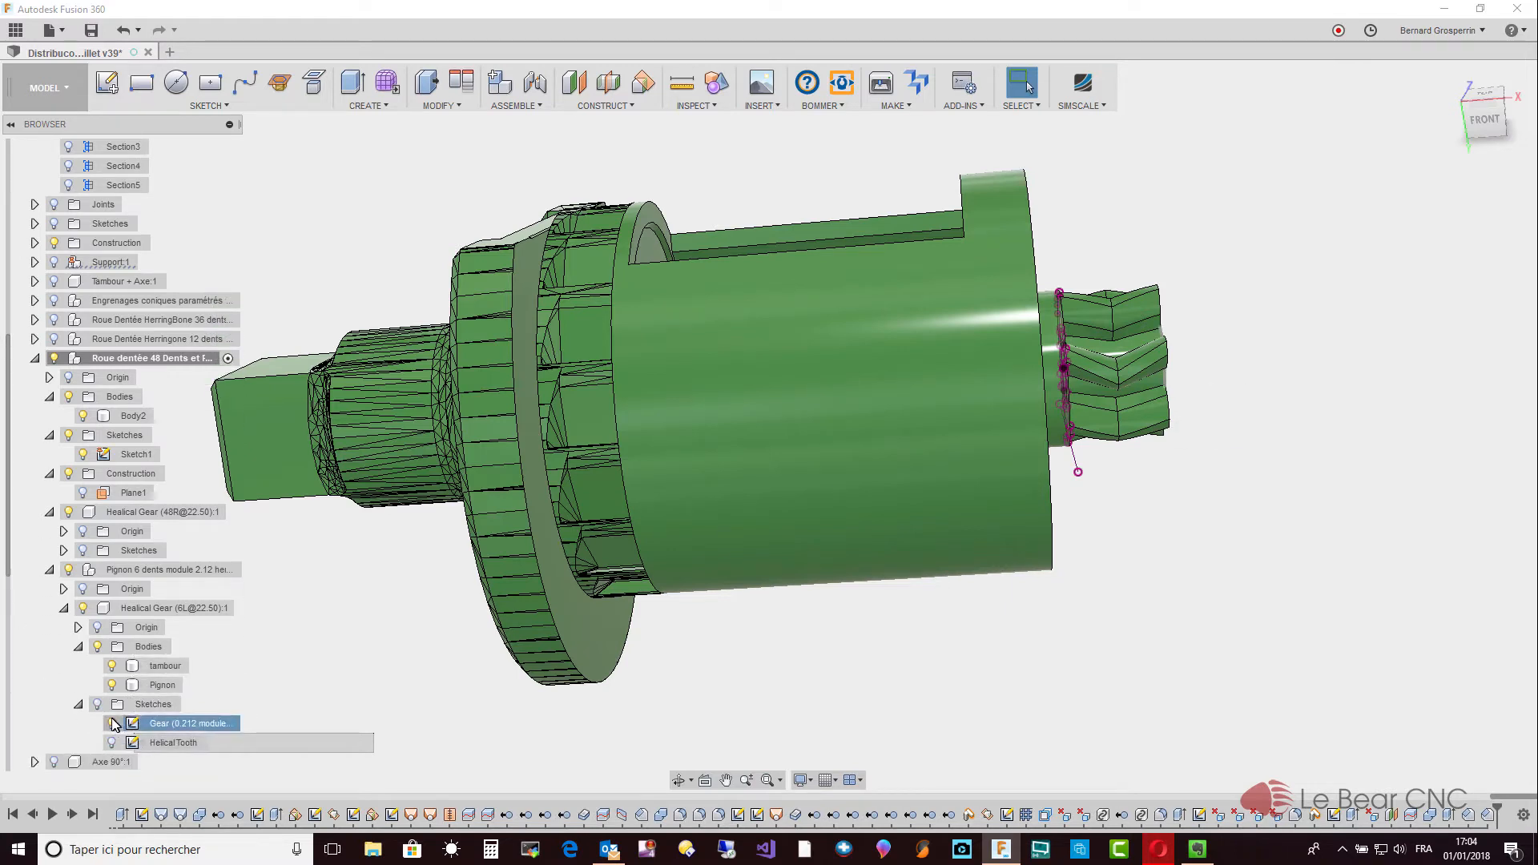
Join the square drive (Body2) to the Pignon body with Combine, using Pignon as the target and Body2 as the tool.
left_click(134, 416)
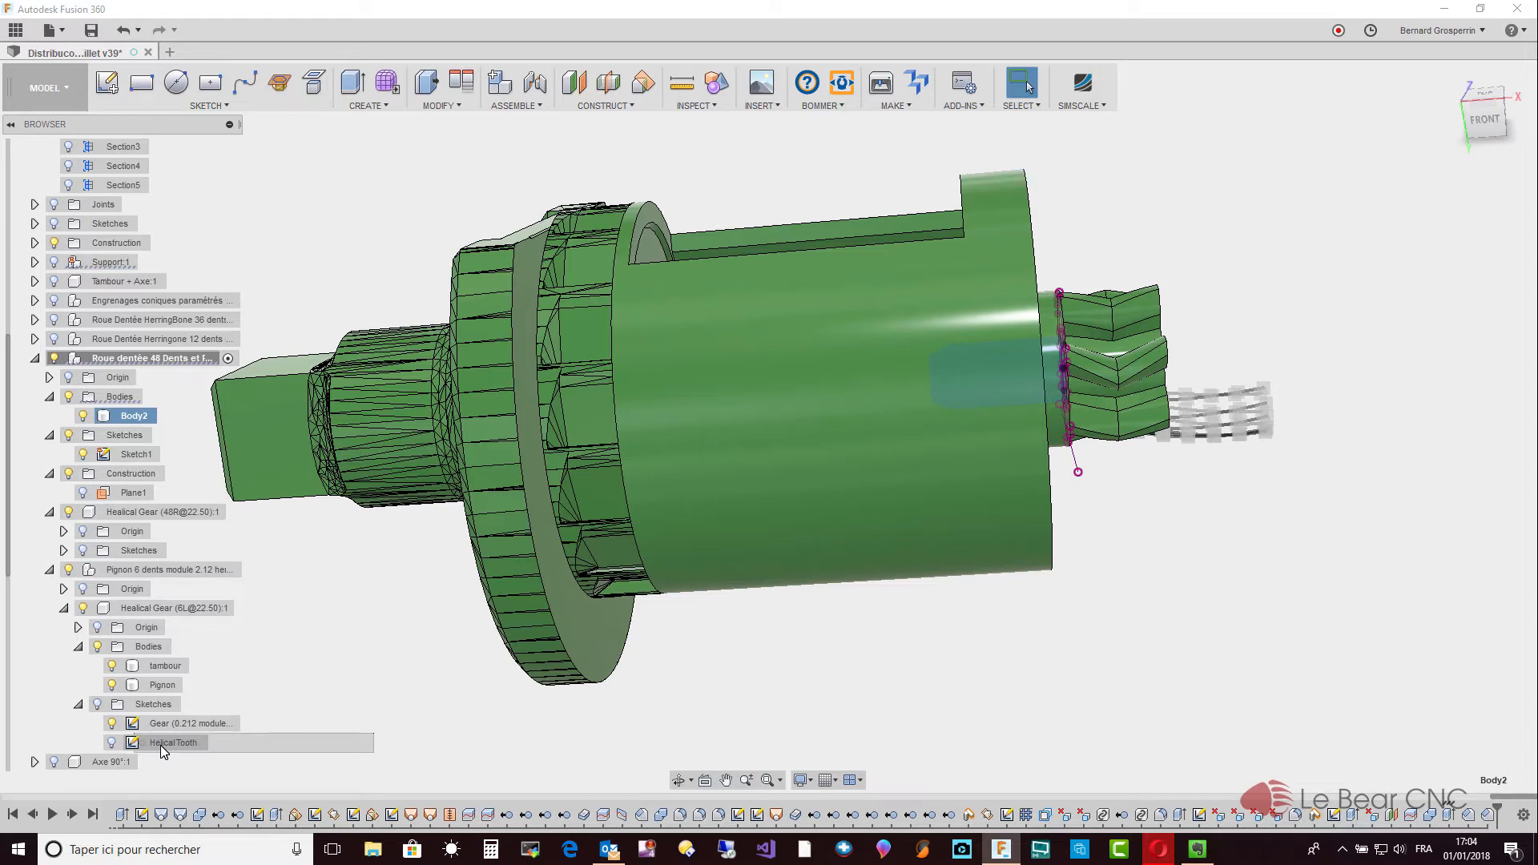
left_click(449, 106)
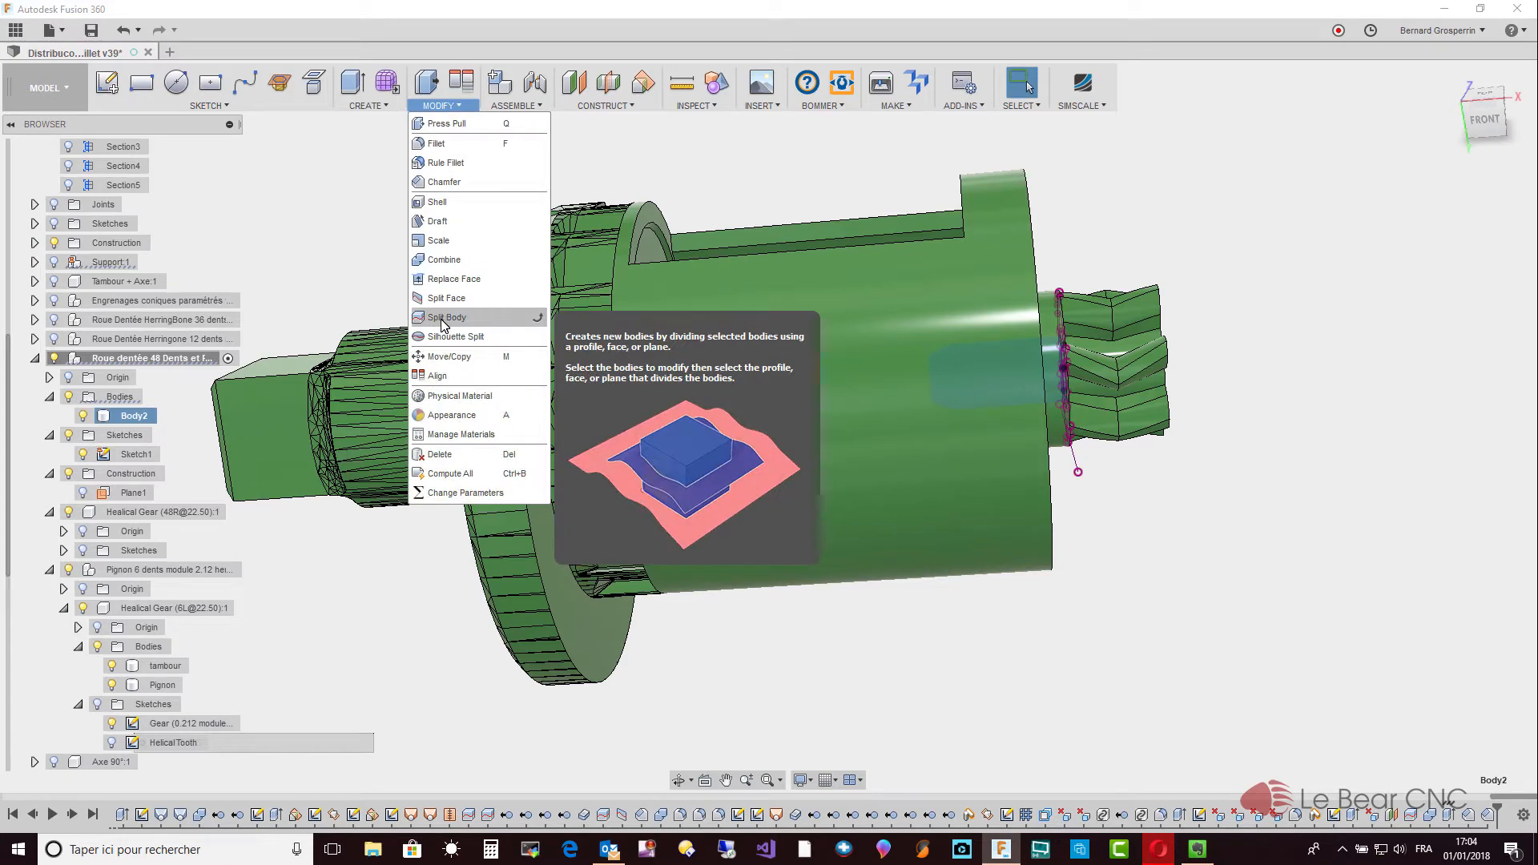
left_click(441, 261)
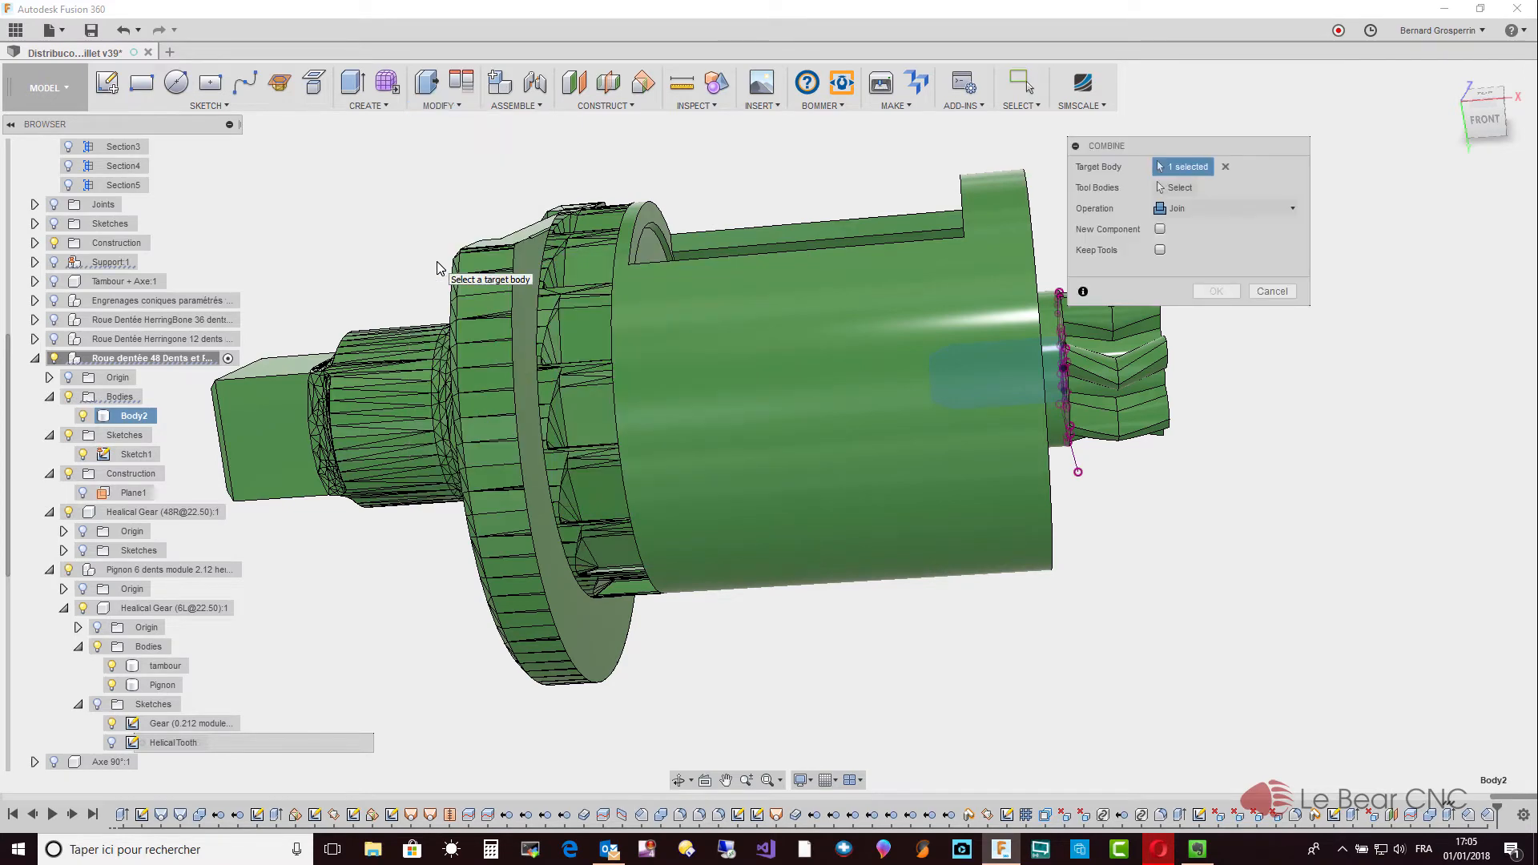
left_click(112, 742)
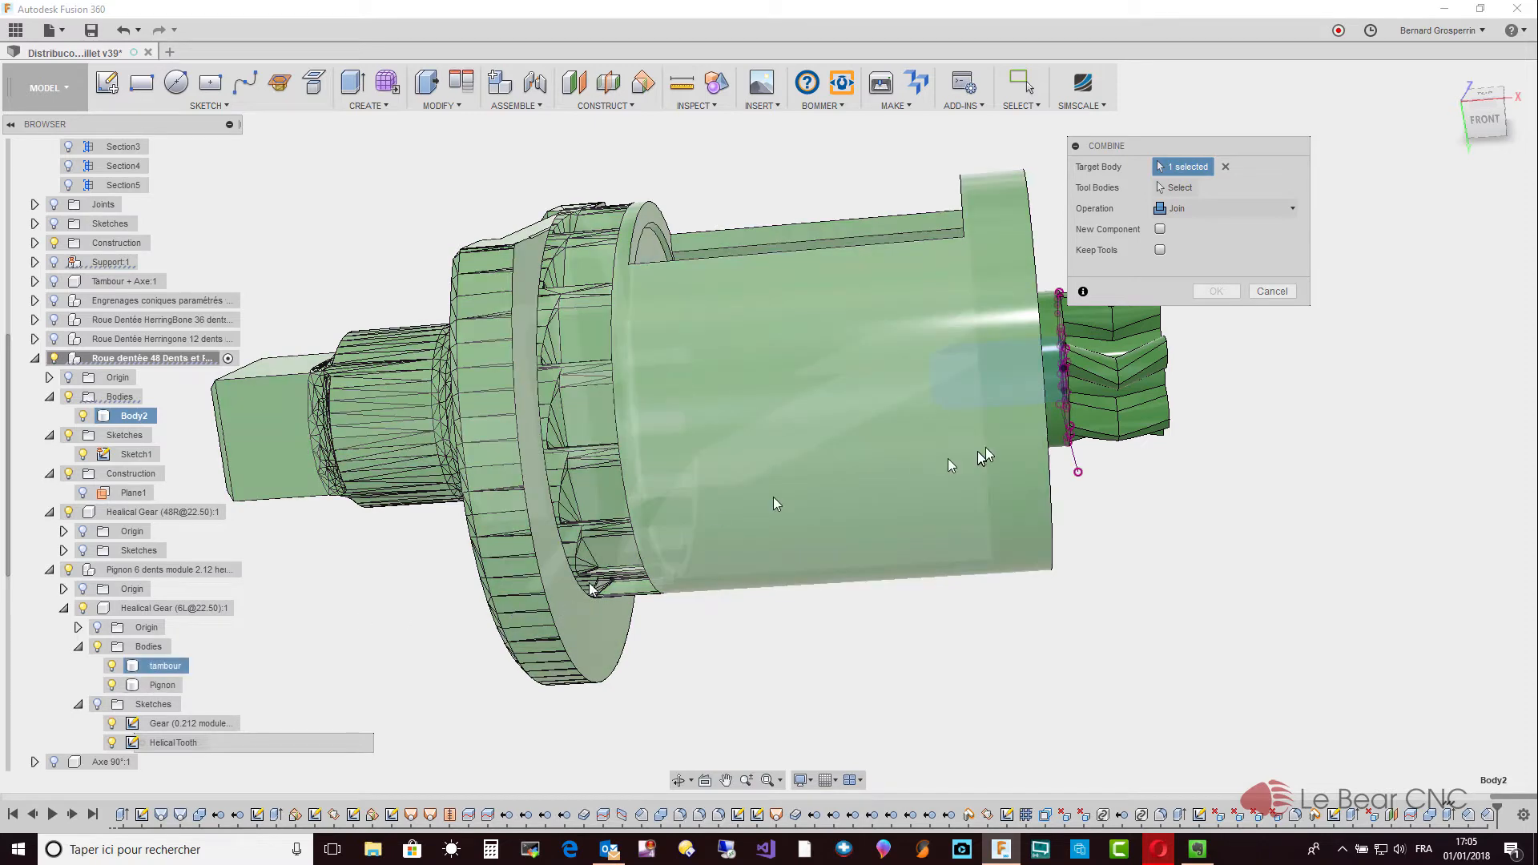
left_click(1223, 168)
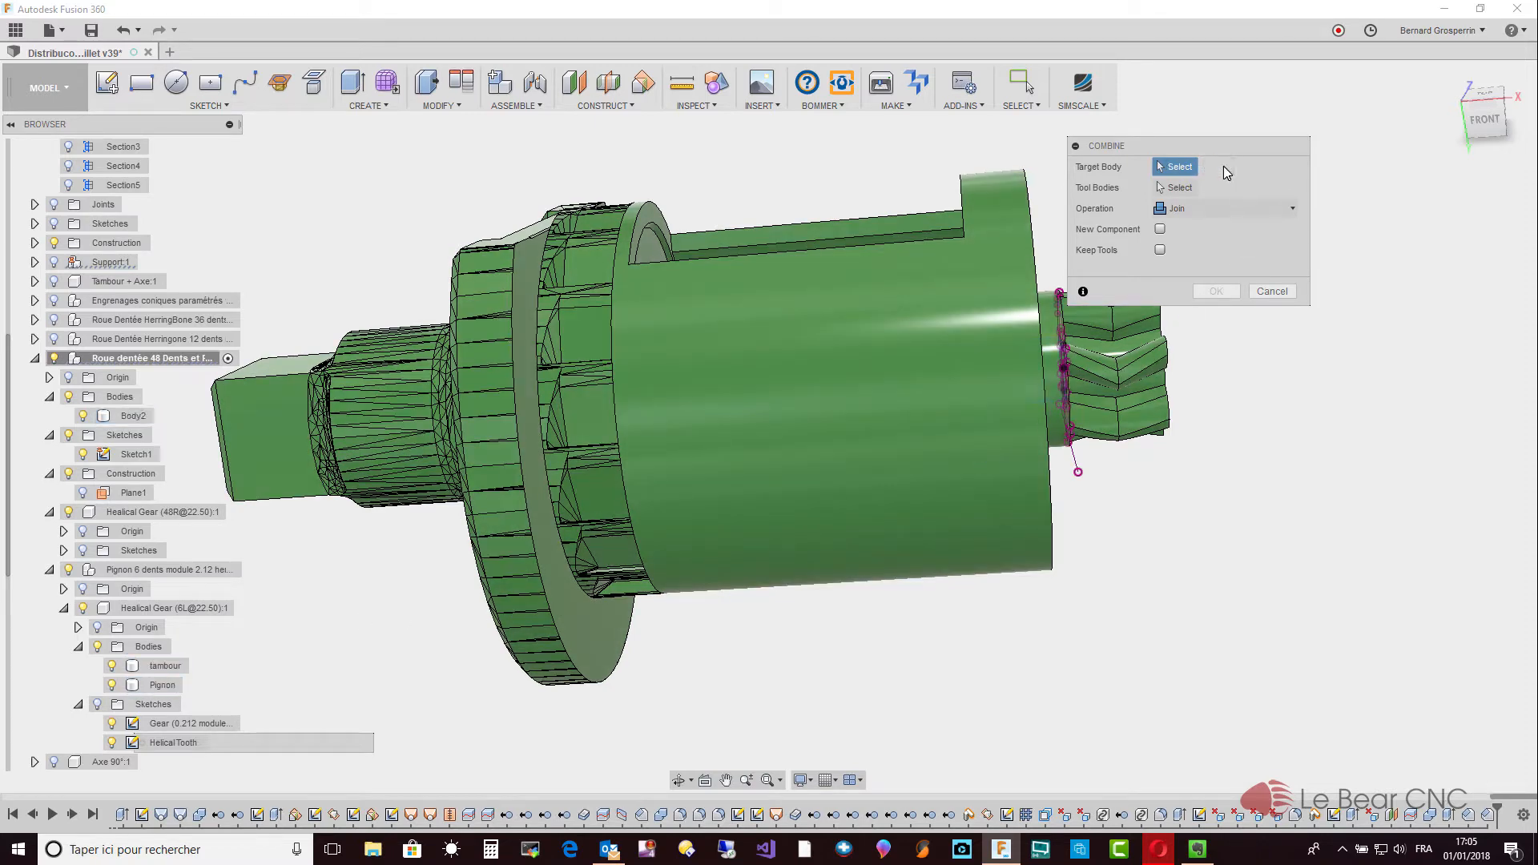
left_click(165, 685)
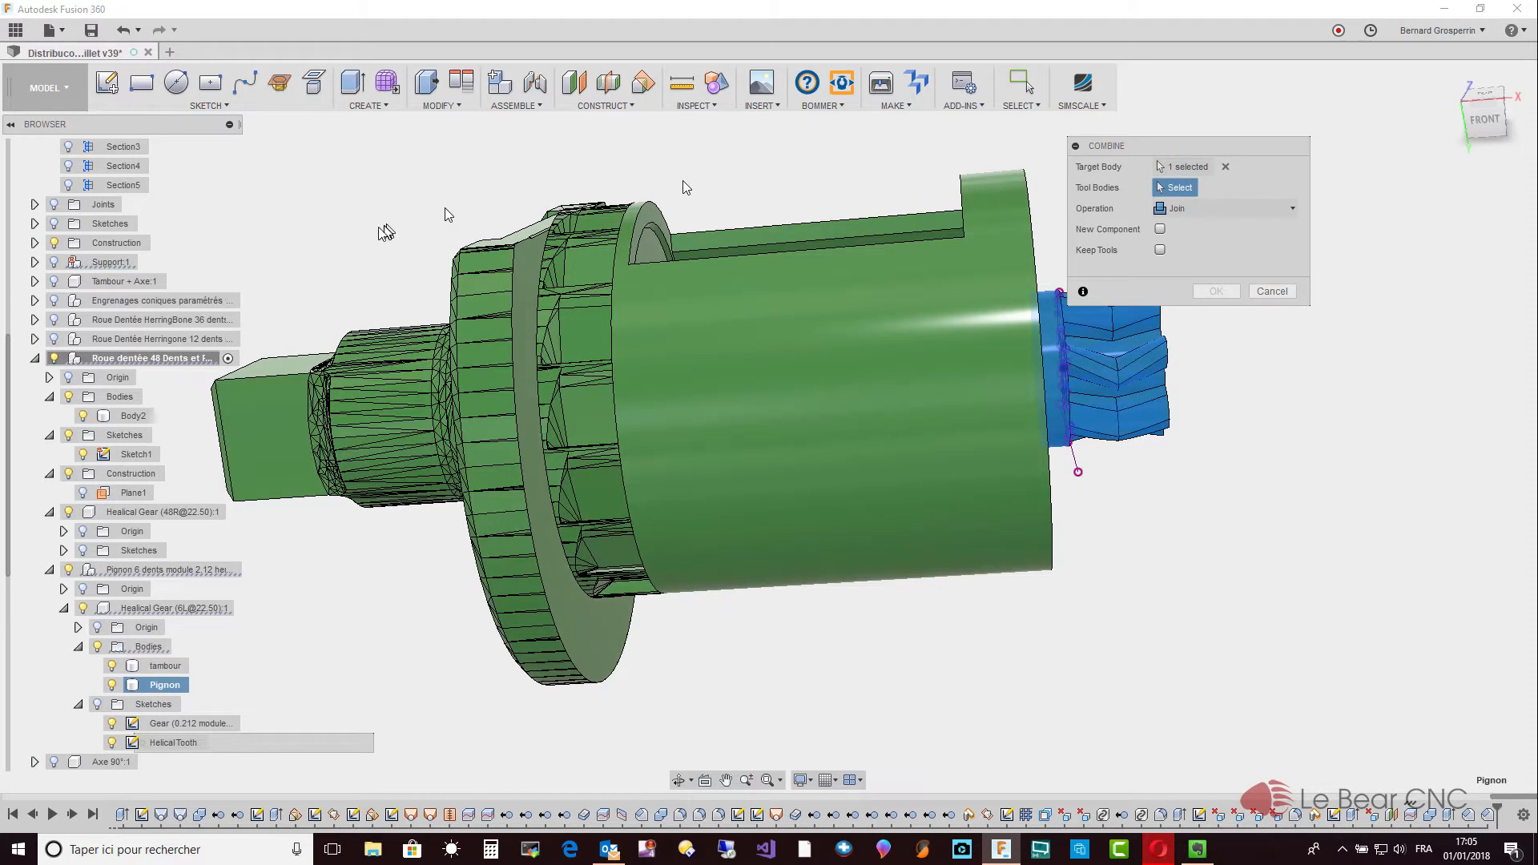
left_click(133, 417)
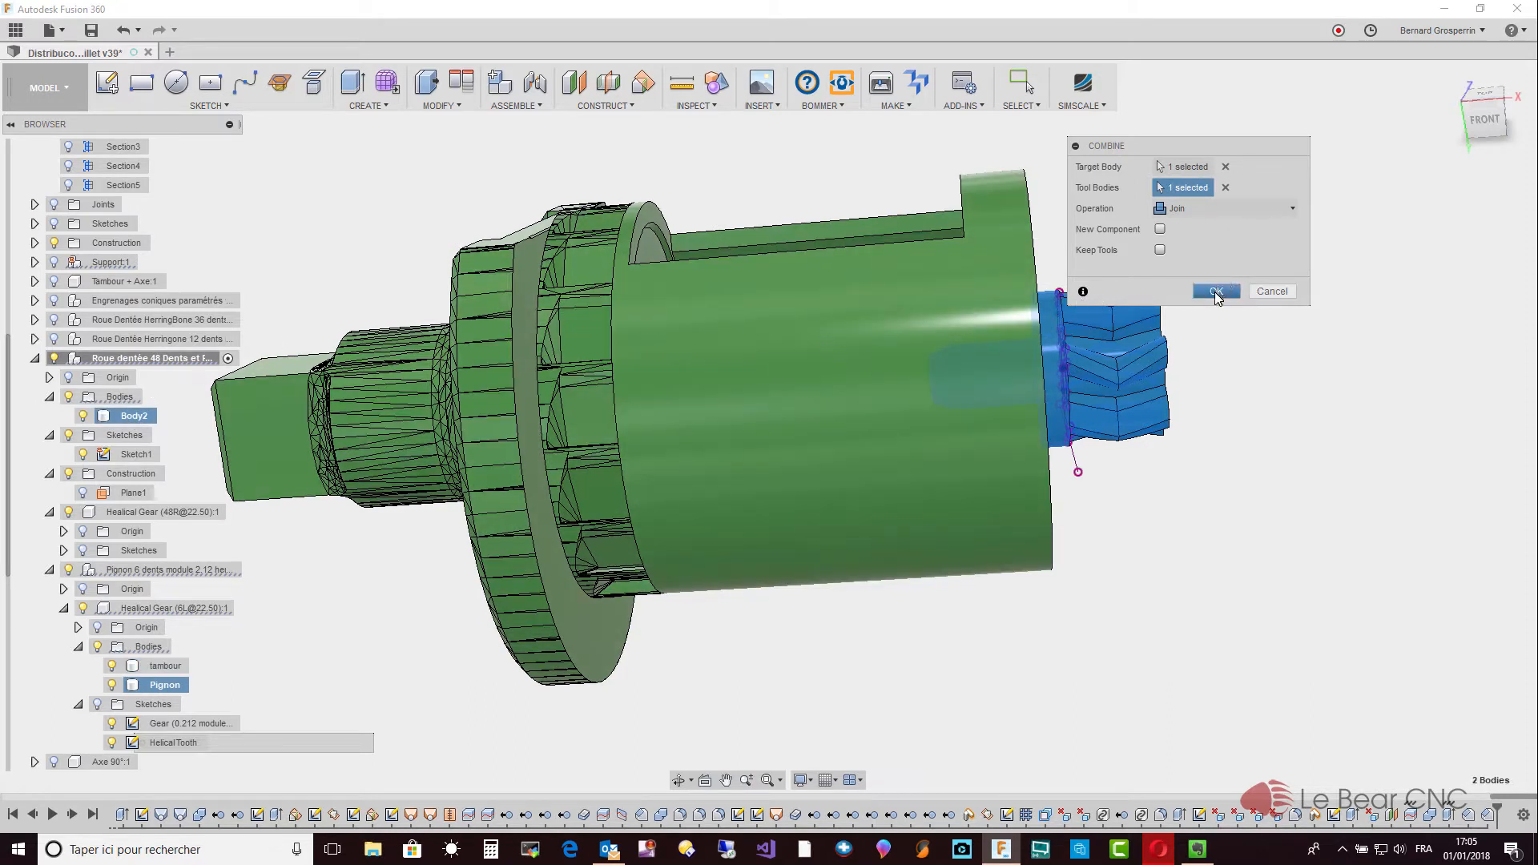
left_click(1214, 291)
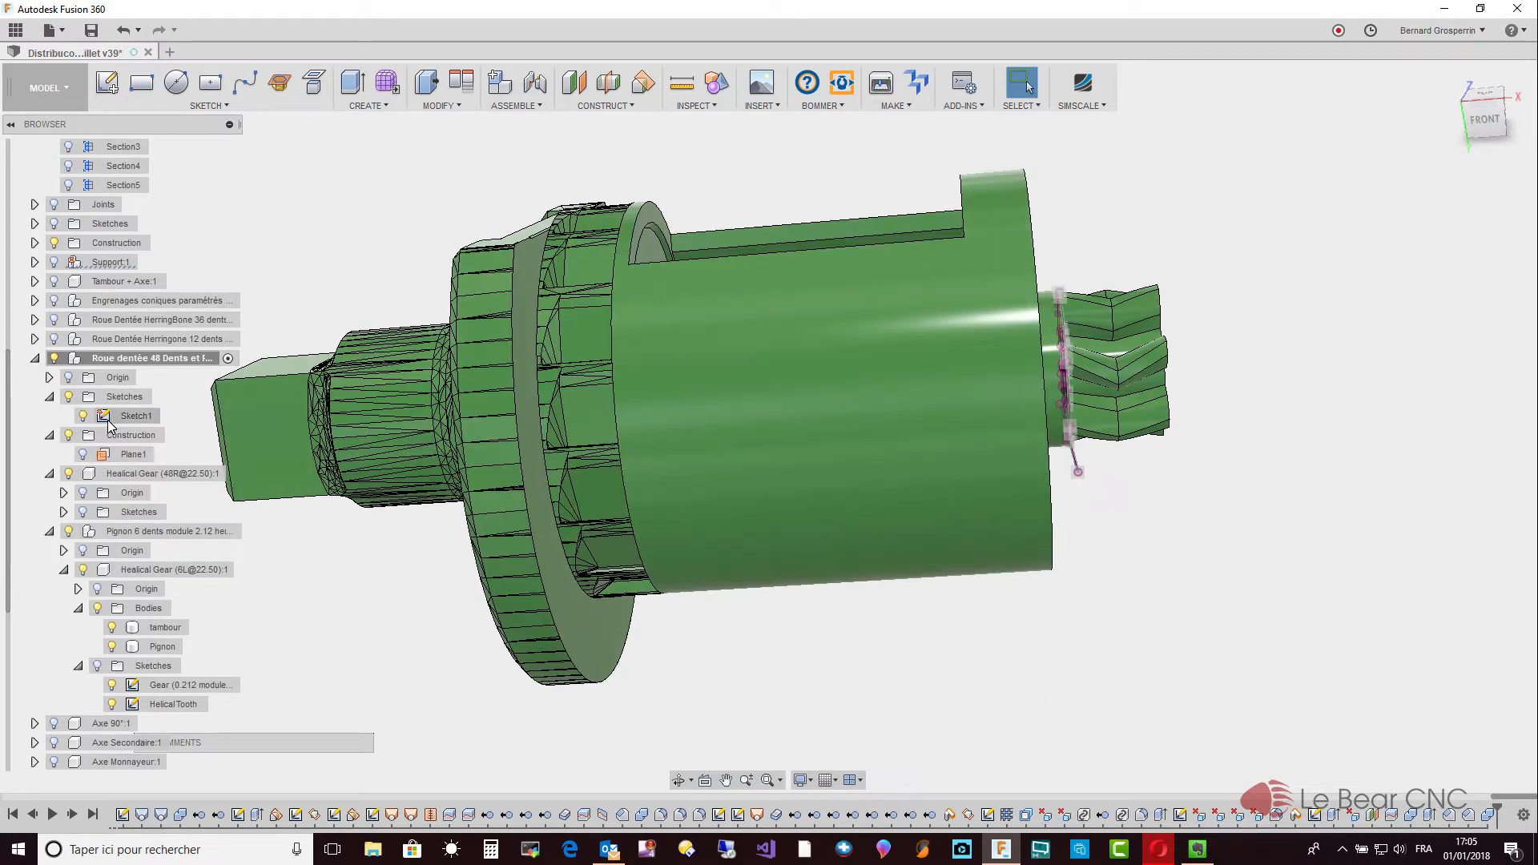
Hide Sketch1 and move the Pignon body about 12.5 mm along its axis, pulling the square drive out of the drum.
left_click(82, 417)
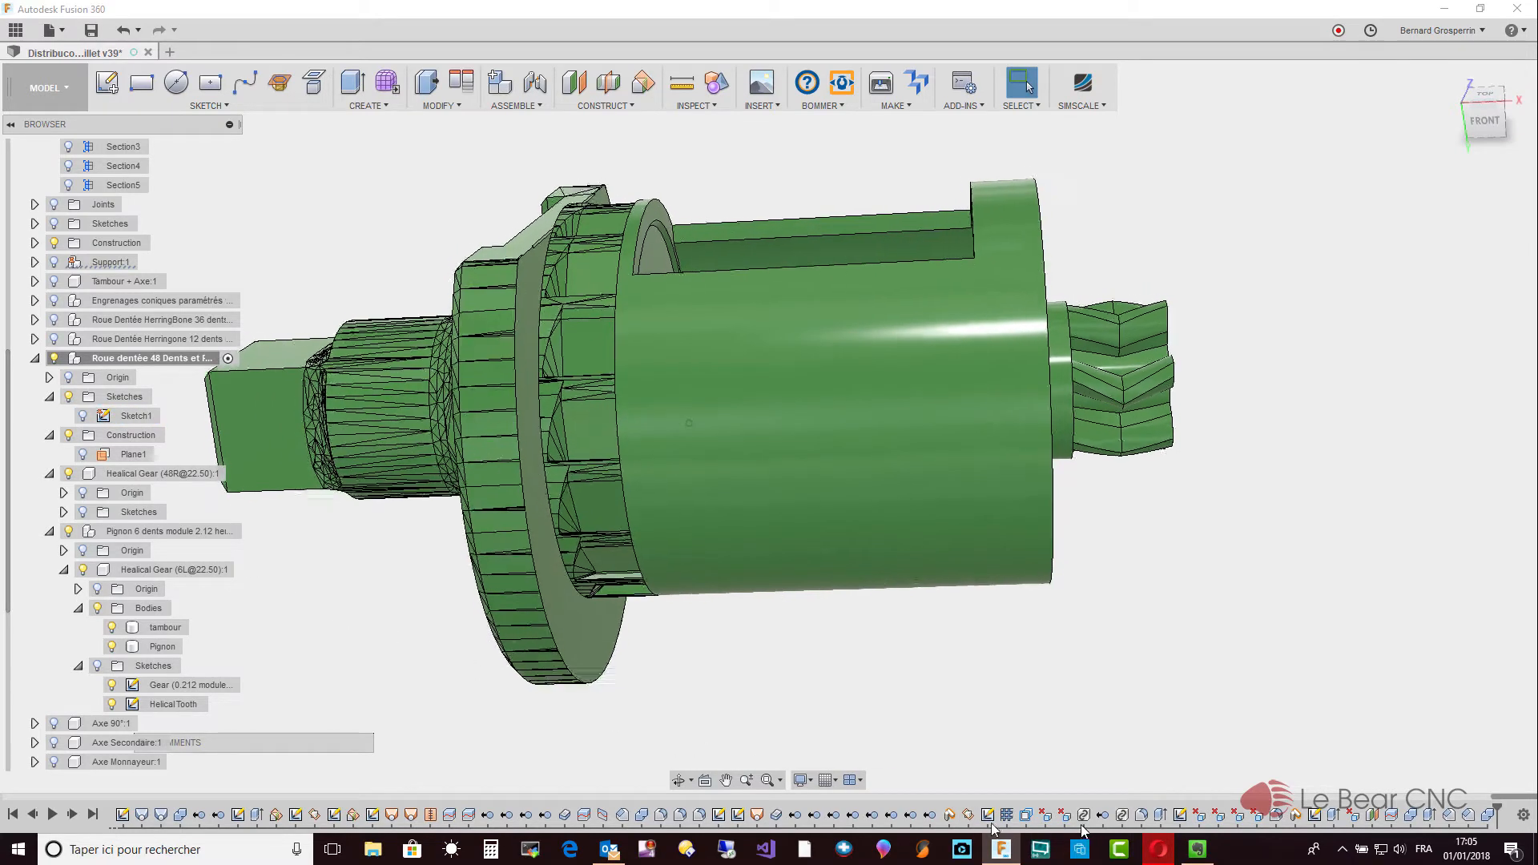
left_click(165, 648)
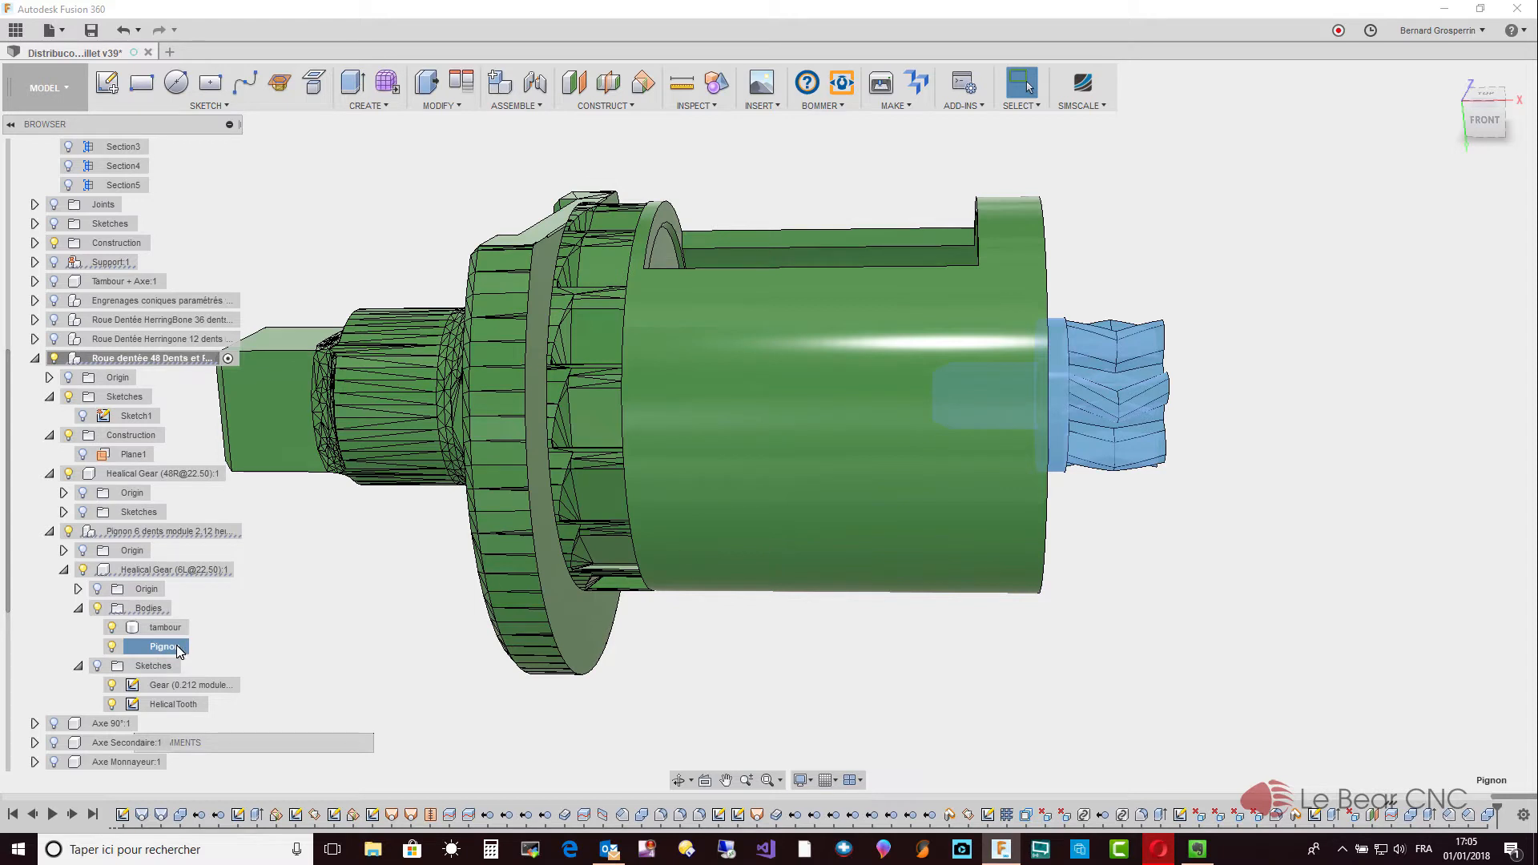
right_click(179, 649)
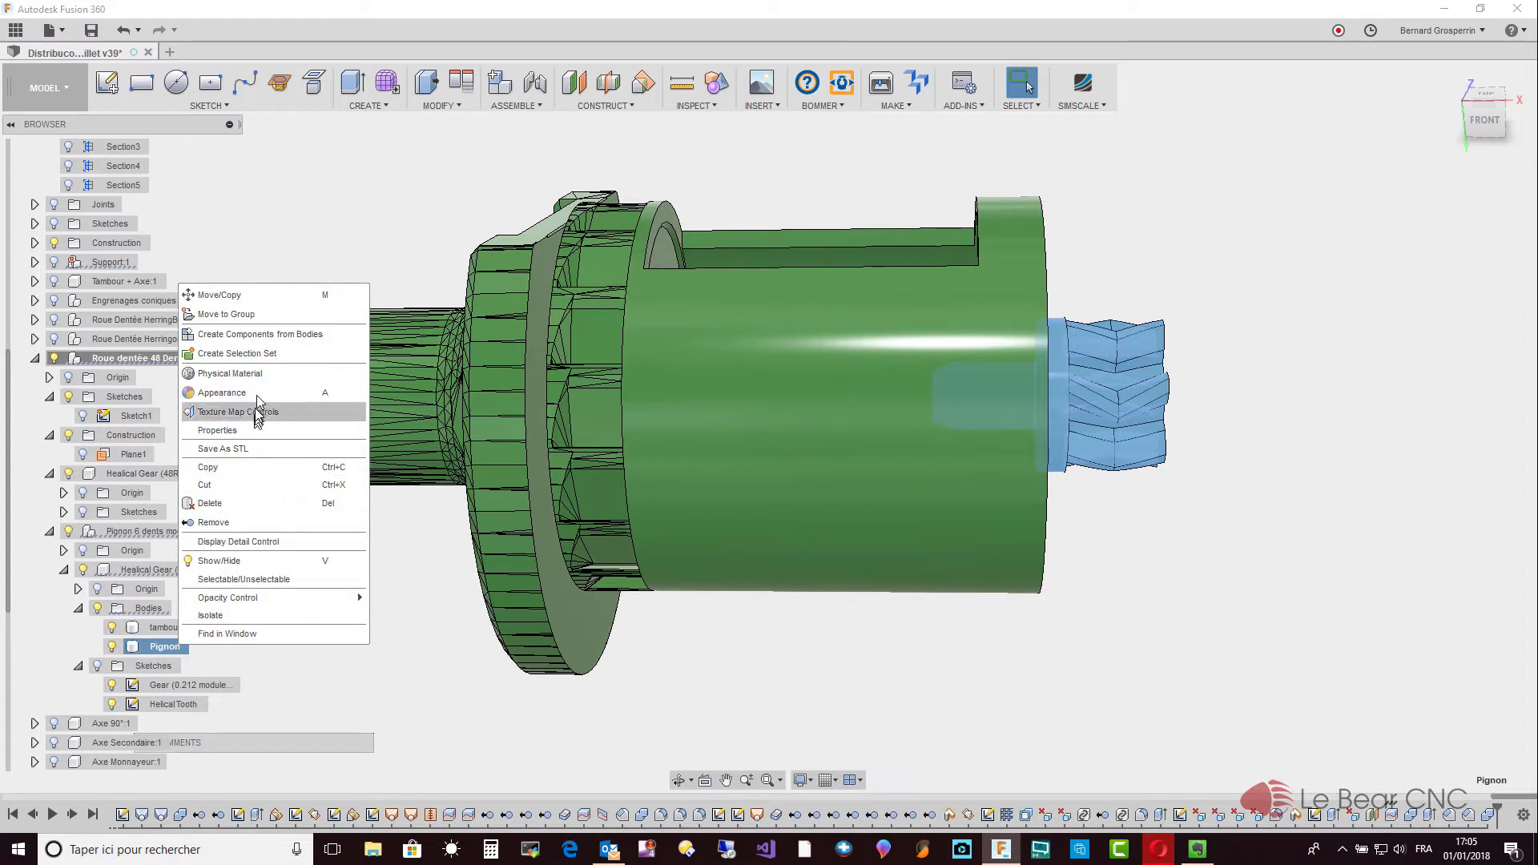
left_click(245, 302)
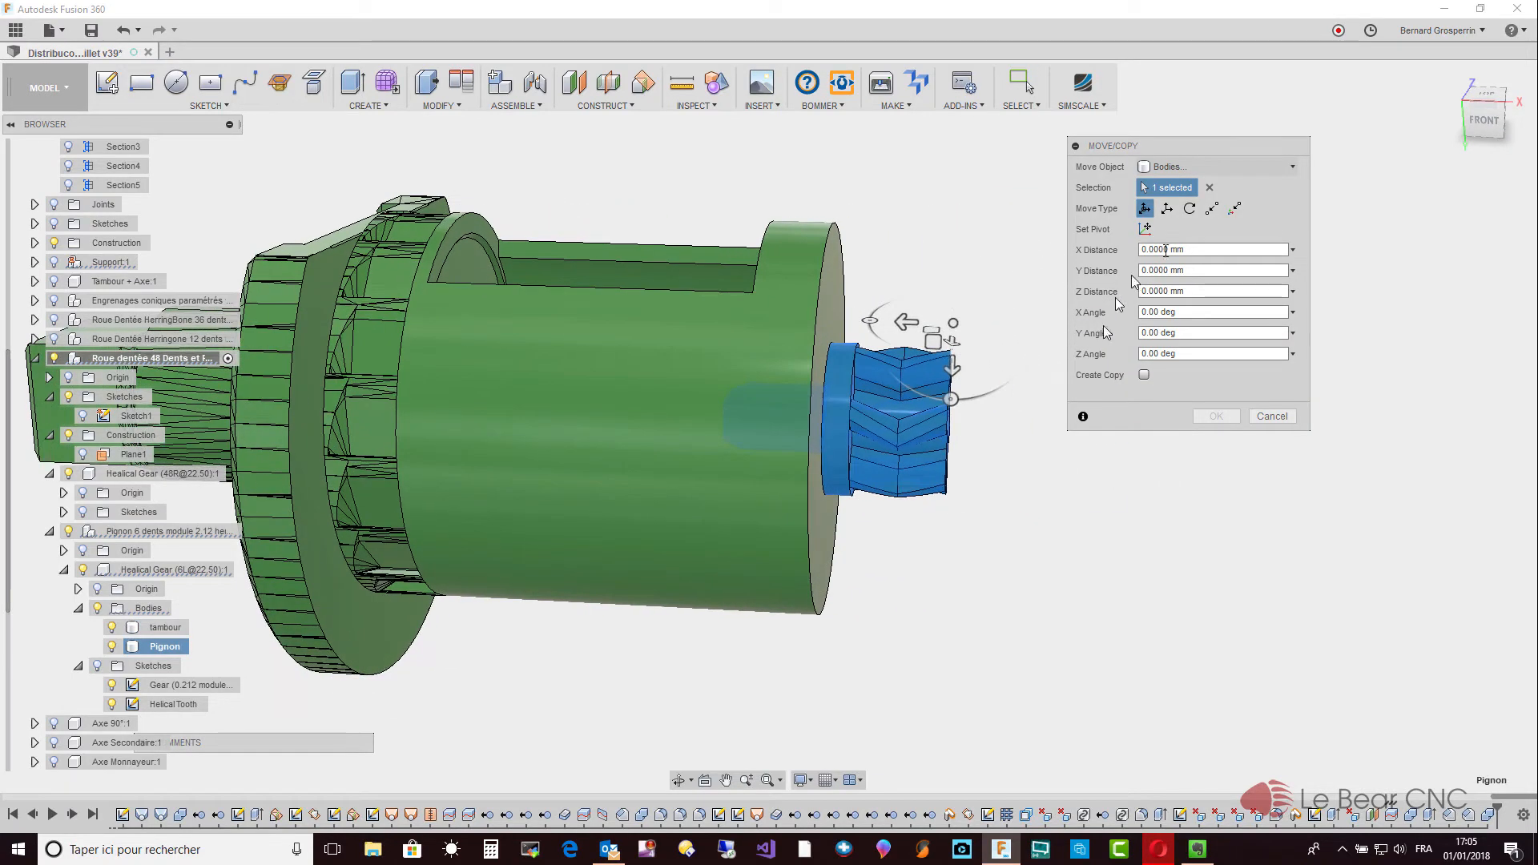
left_click(1167, 210)
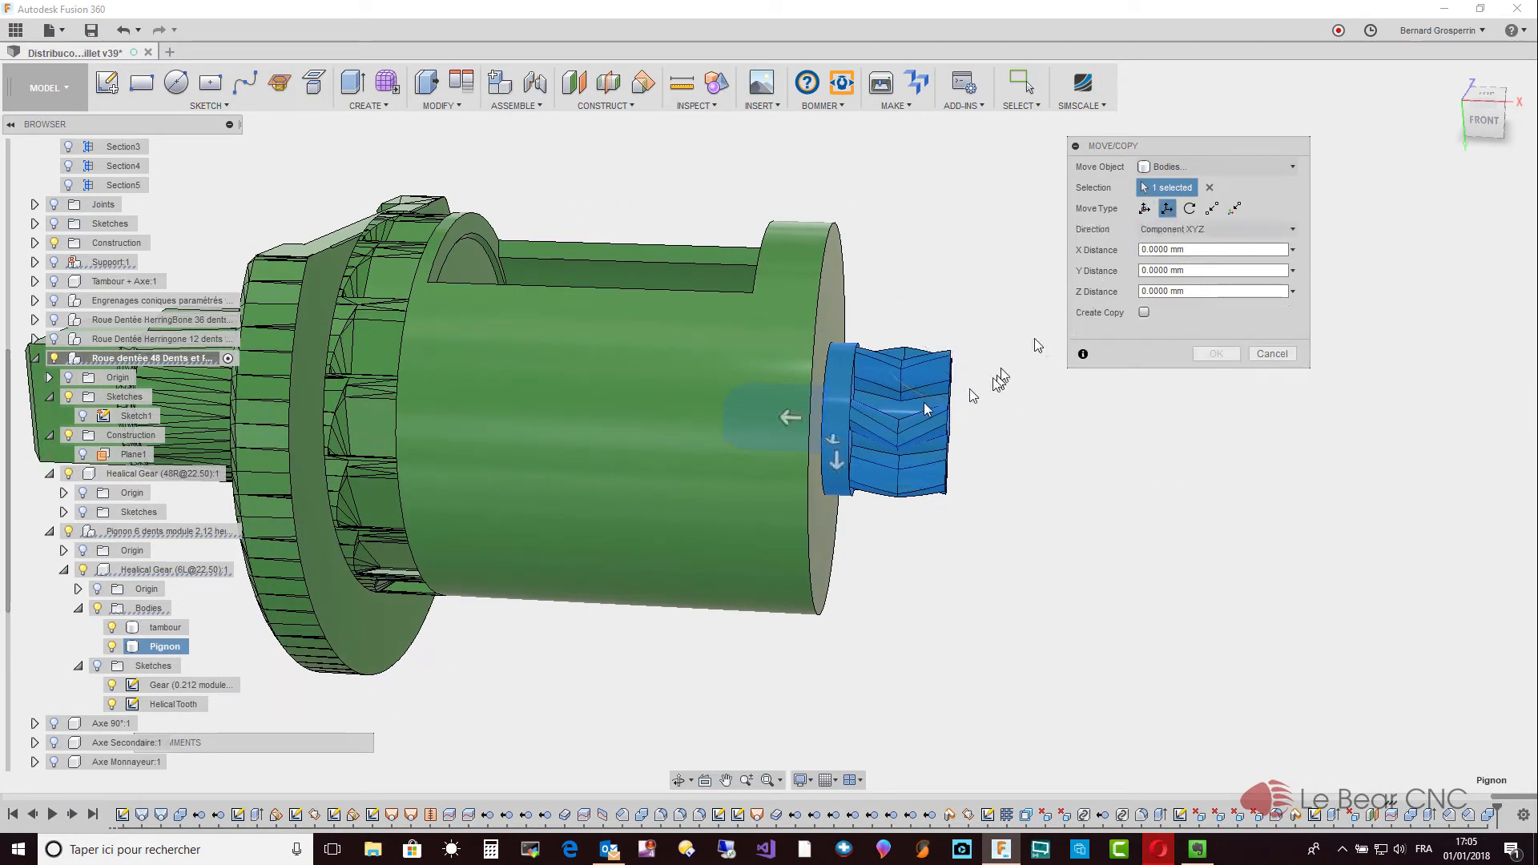
left_click_drag(789, 417, 906, 440)
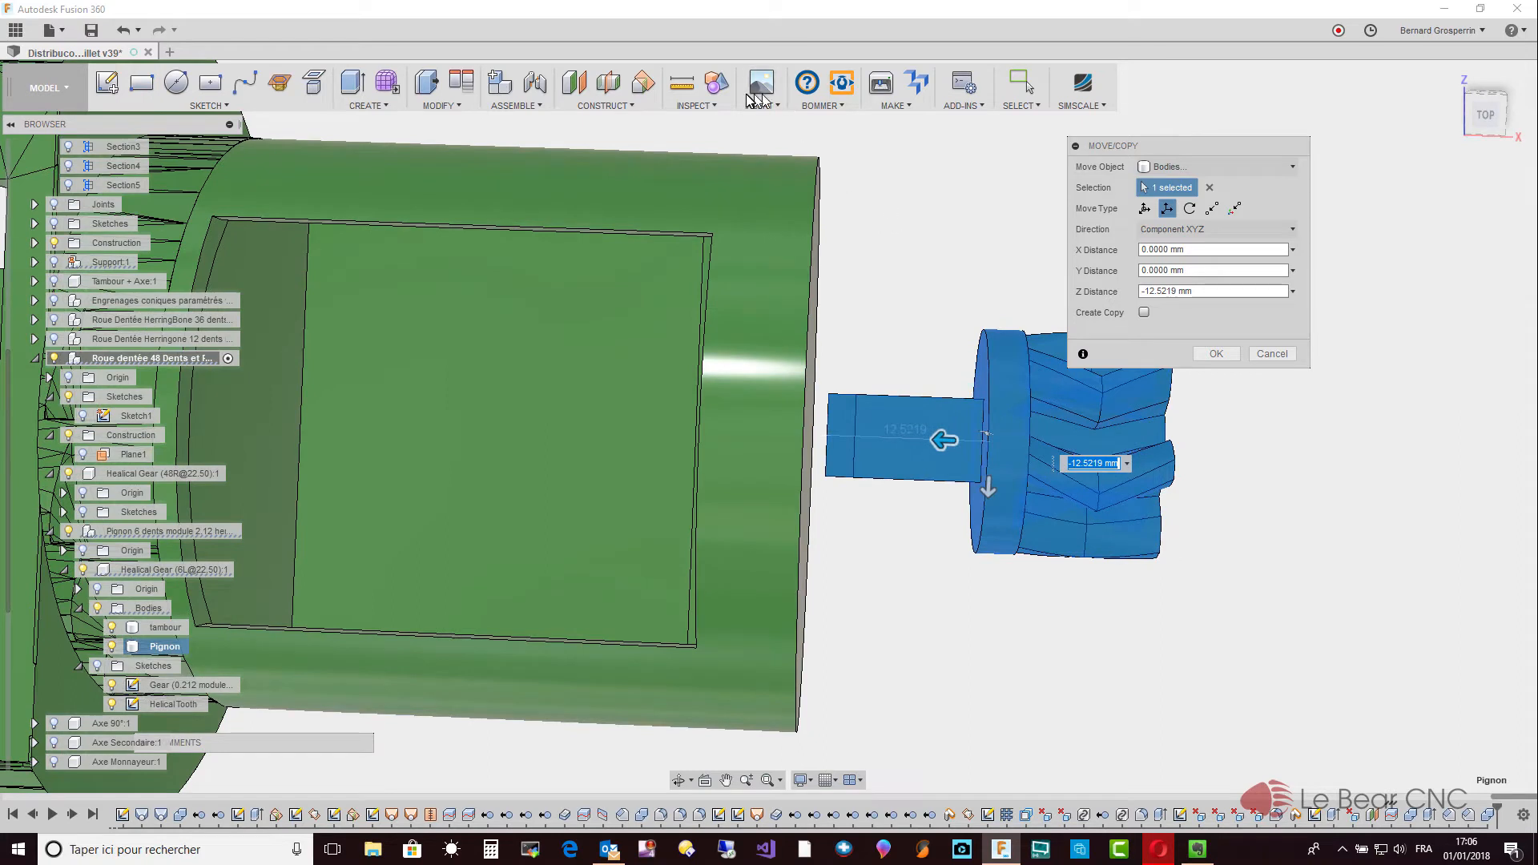
key("Return")
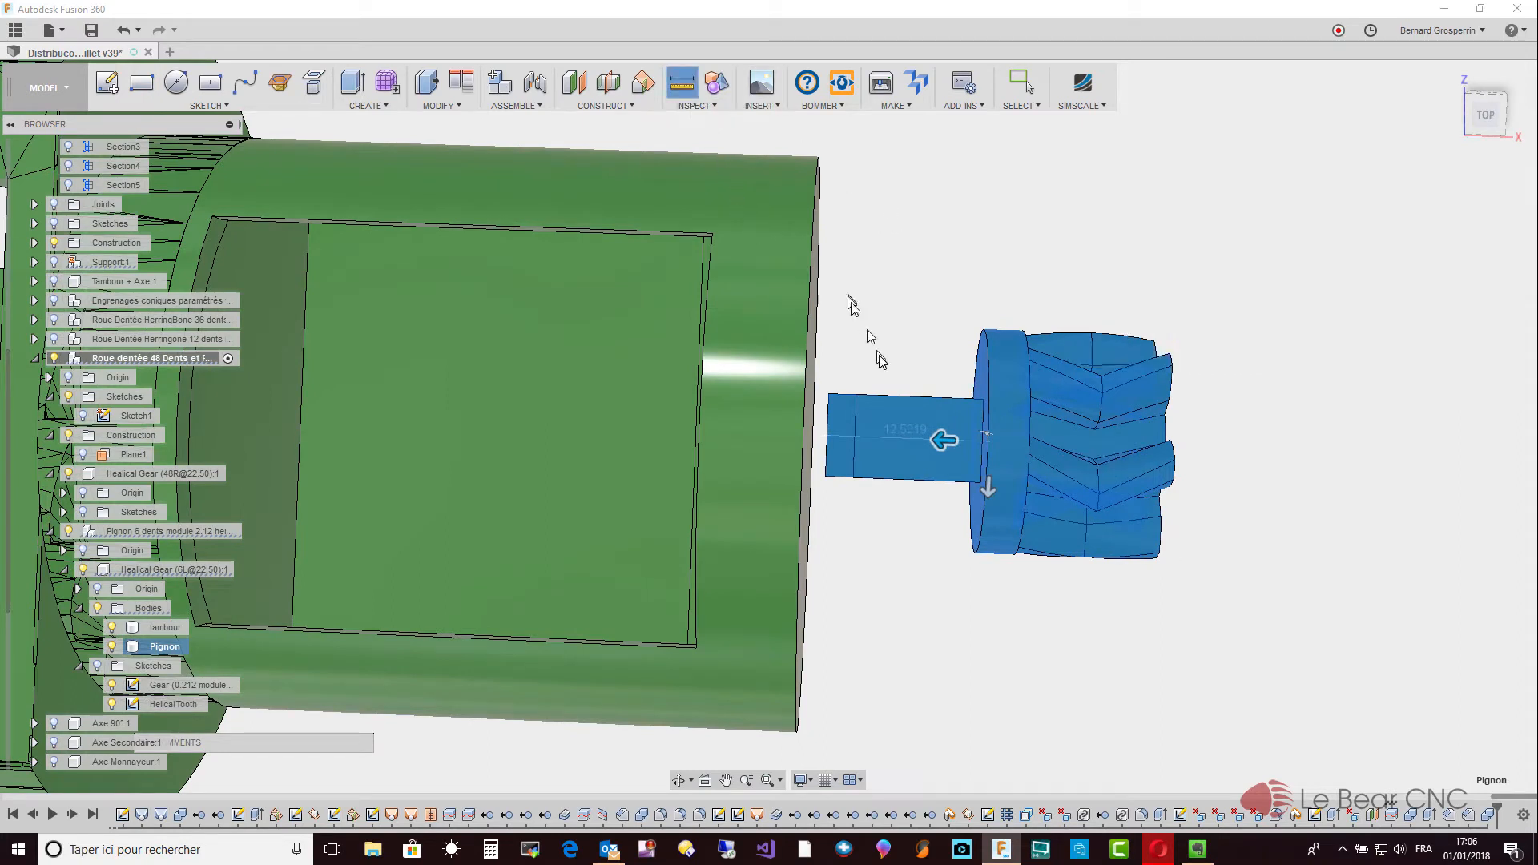
Measure the square drive's width between two opposite long edges.
key("i")
left_click(890, 396)
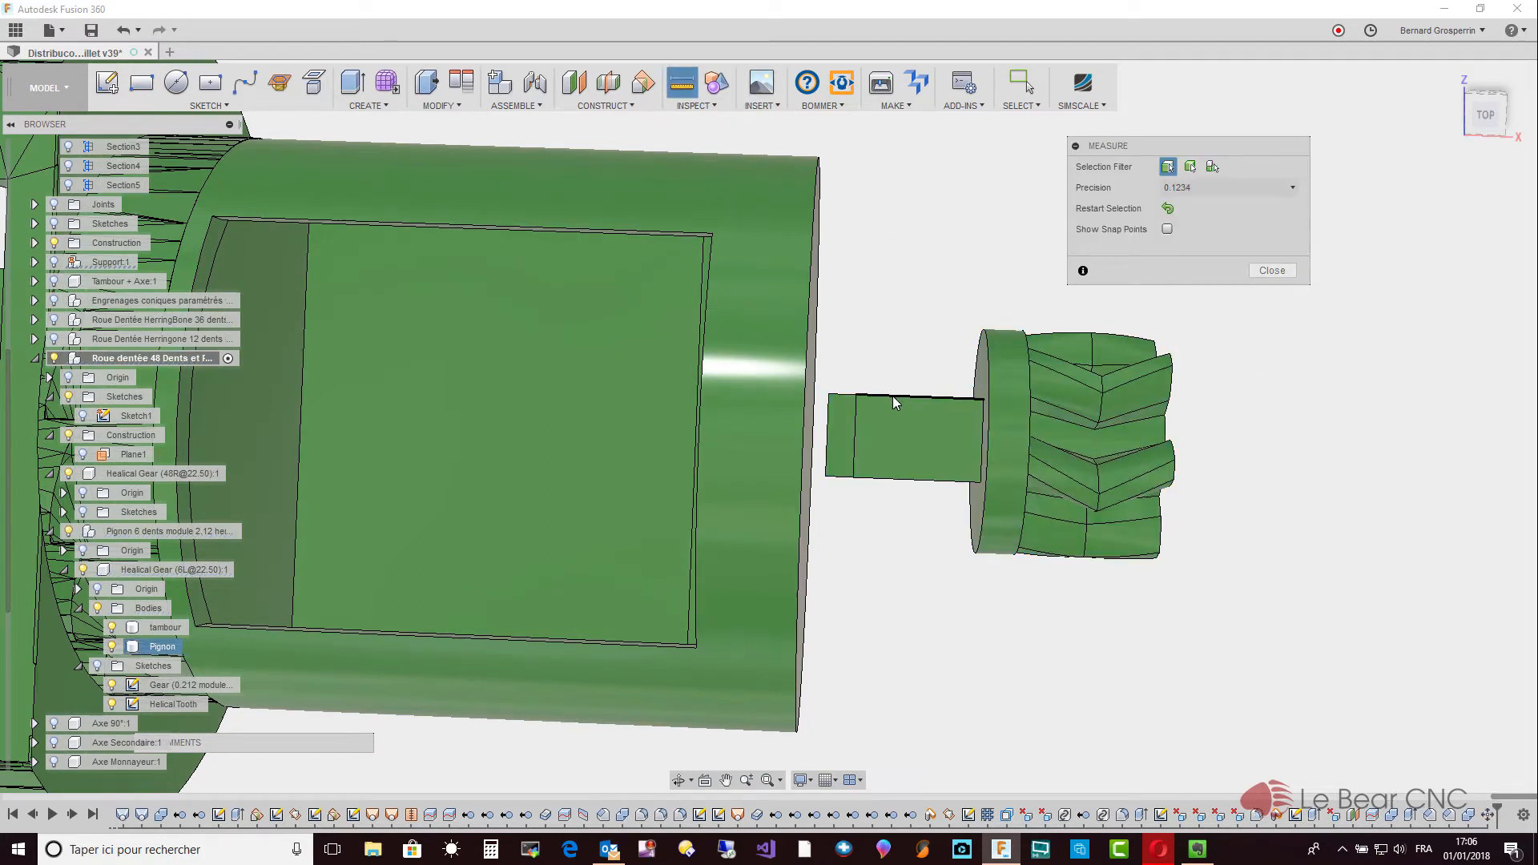
left_click(911, 480)
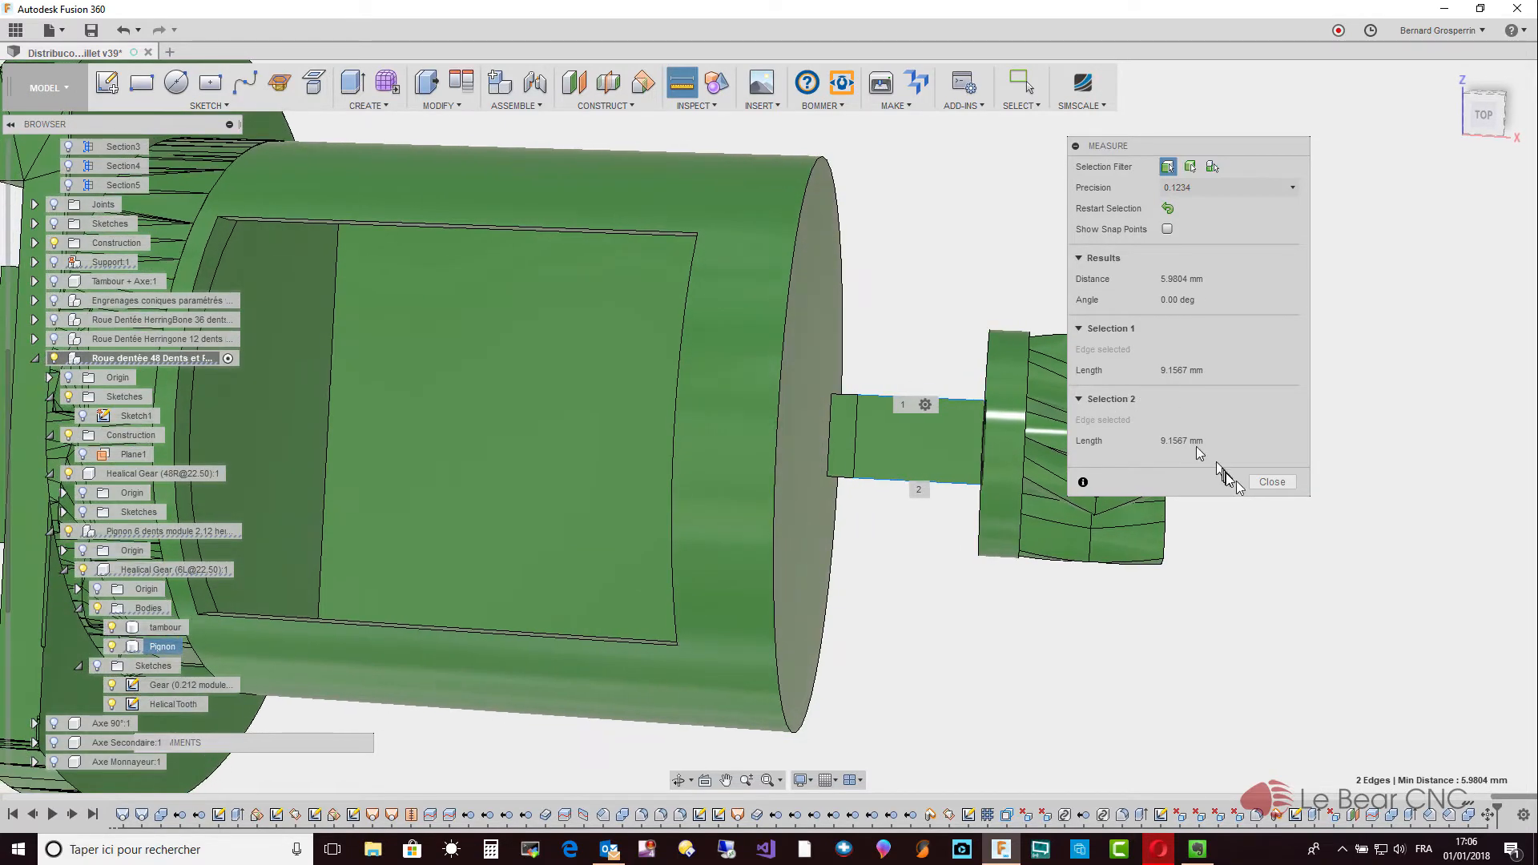
left_click(1273, 483)
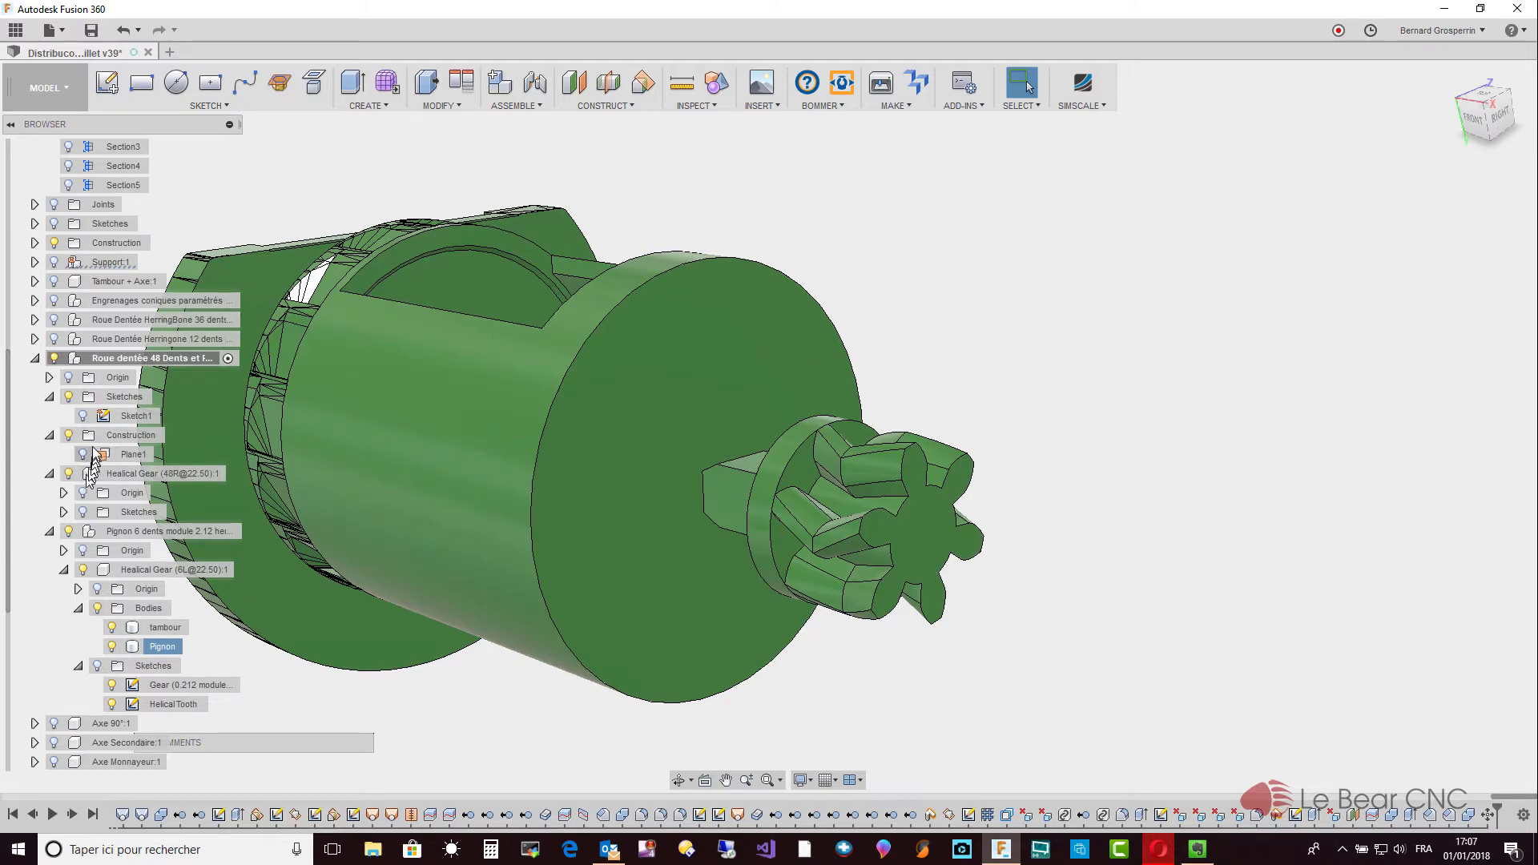
Show Sketch1, open it for editing, and hide the tambour body to expose the square profile.
left_click(83, 416)
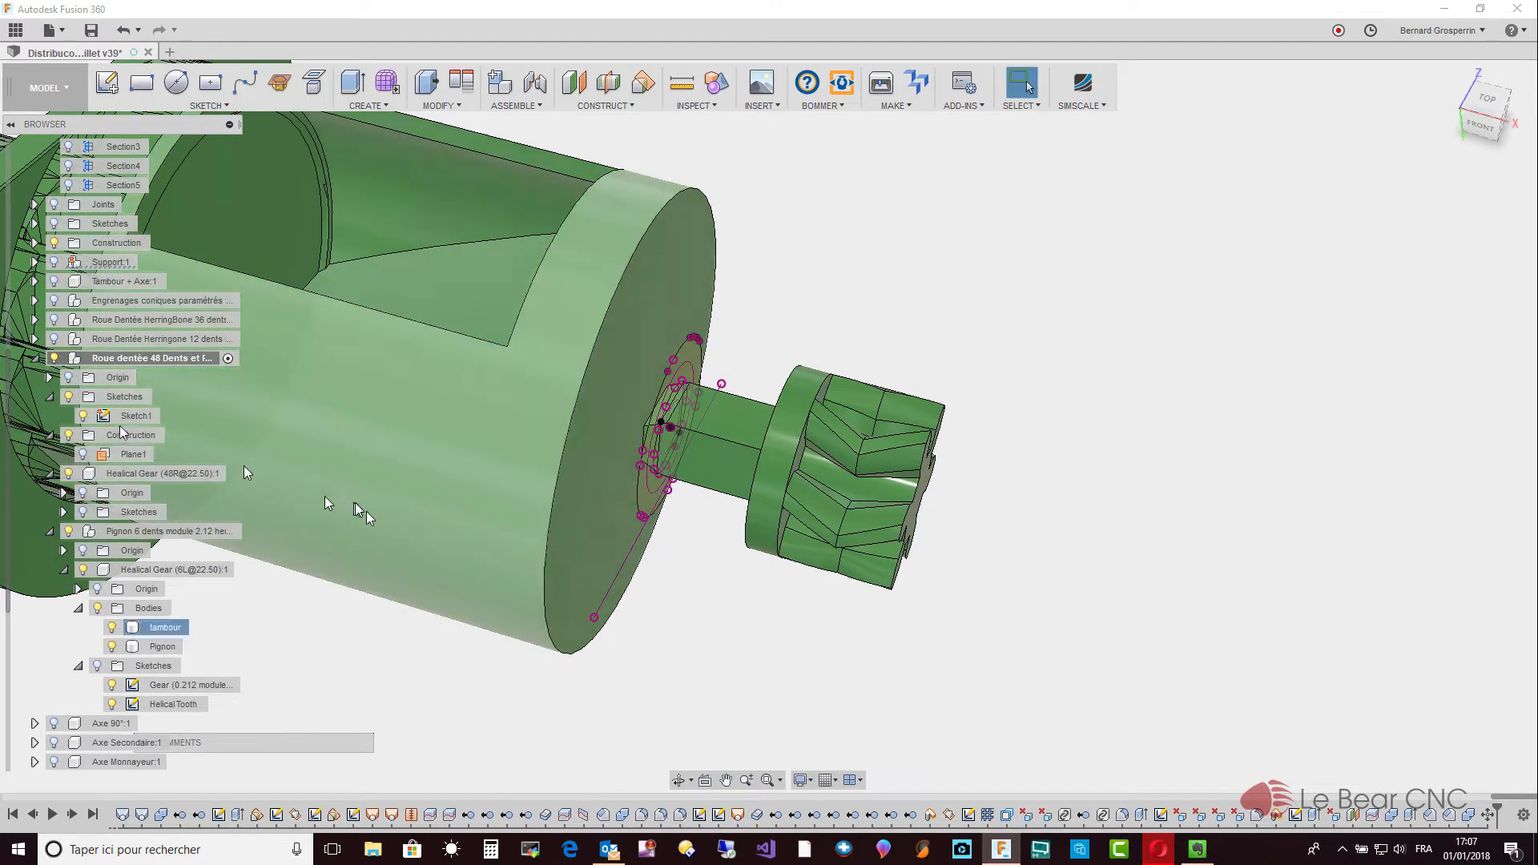
left_click(1295, 815)
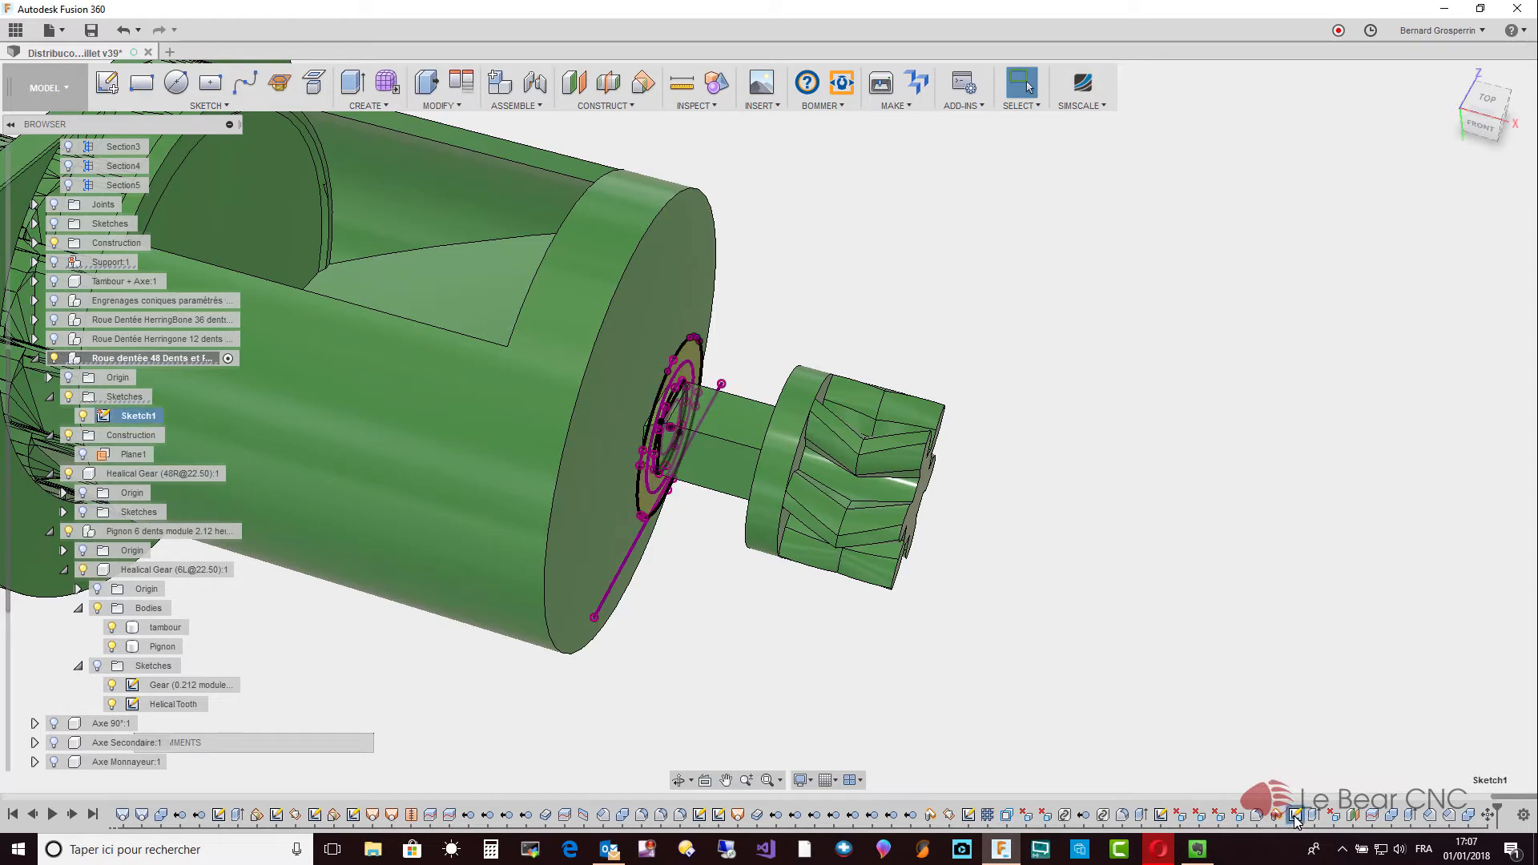
right_click(1295, 816)
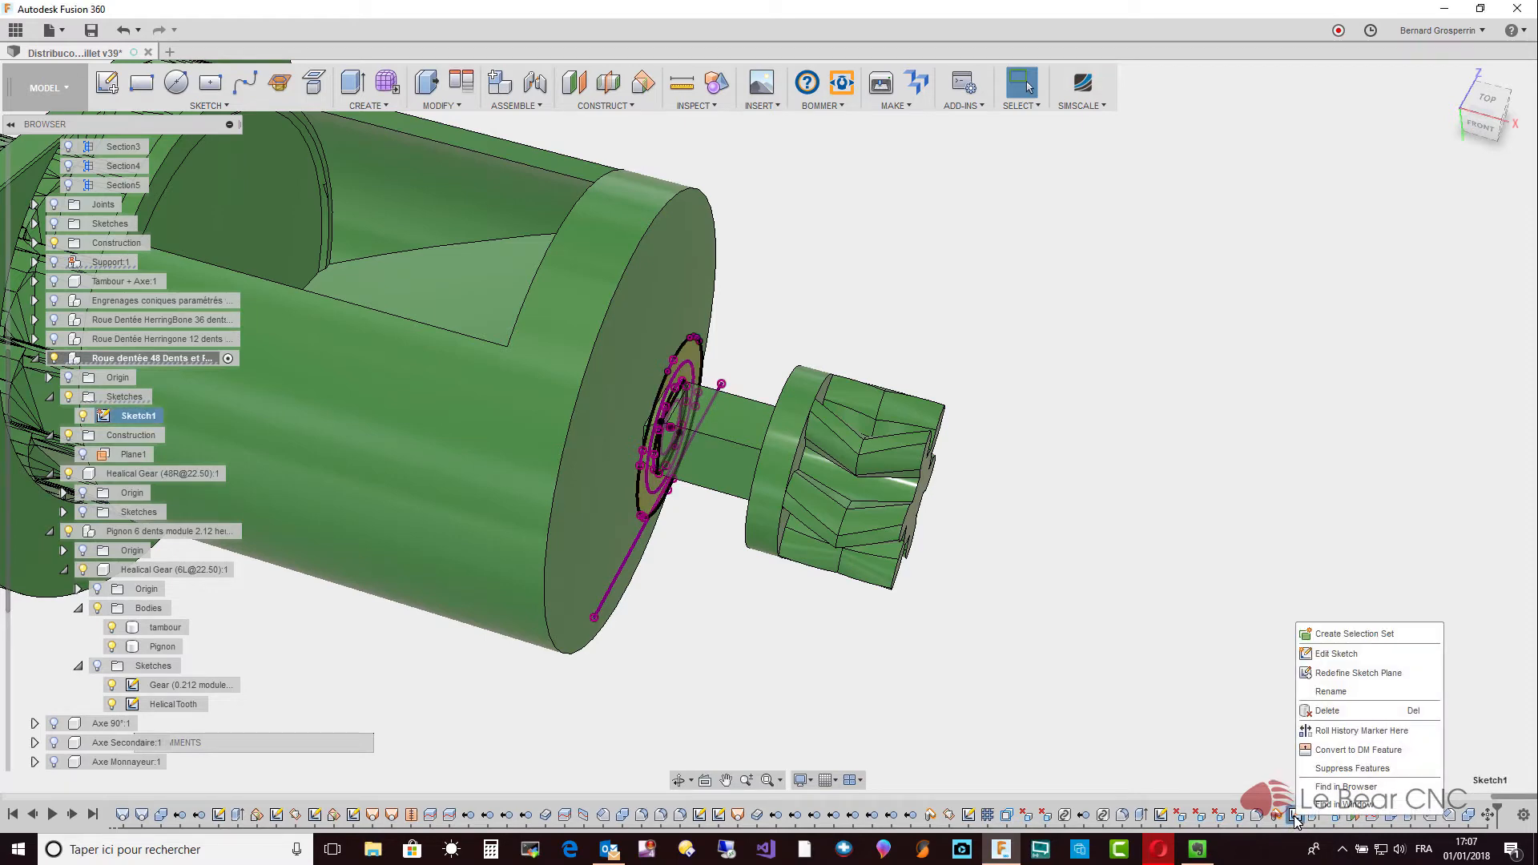
left_click(1315, 655)
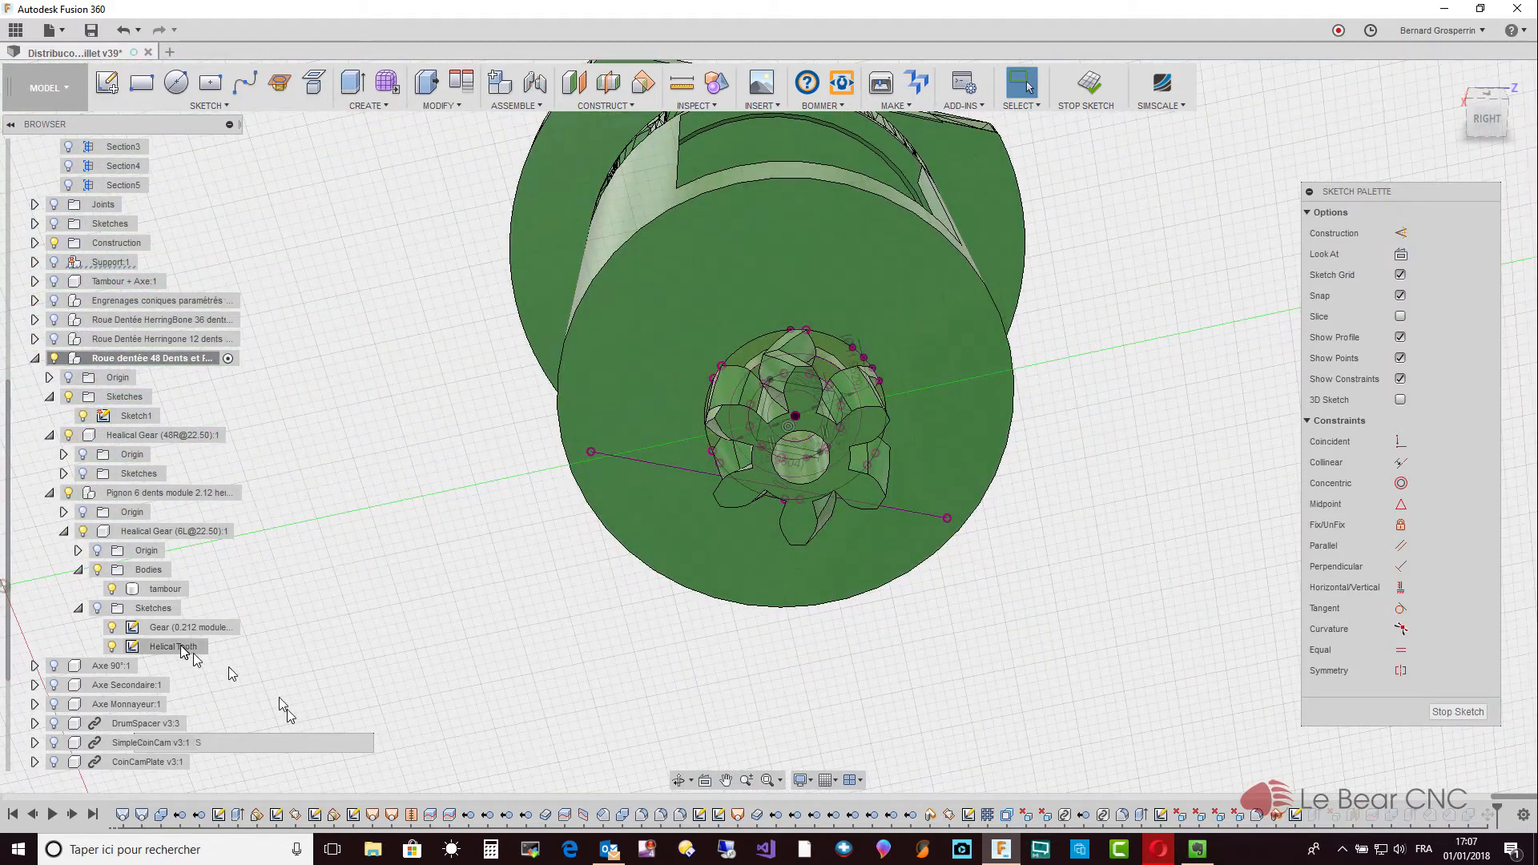
left_click(108, 590)
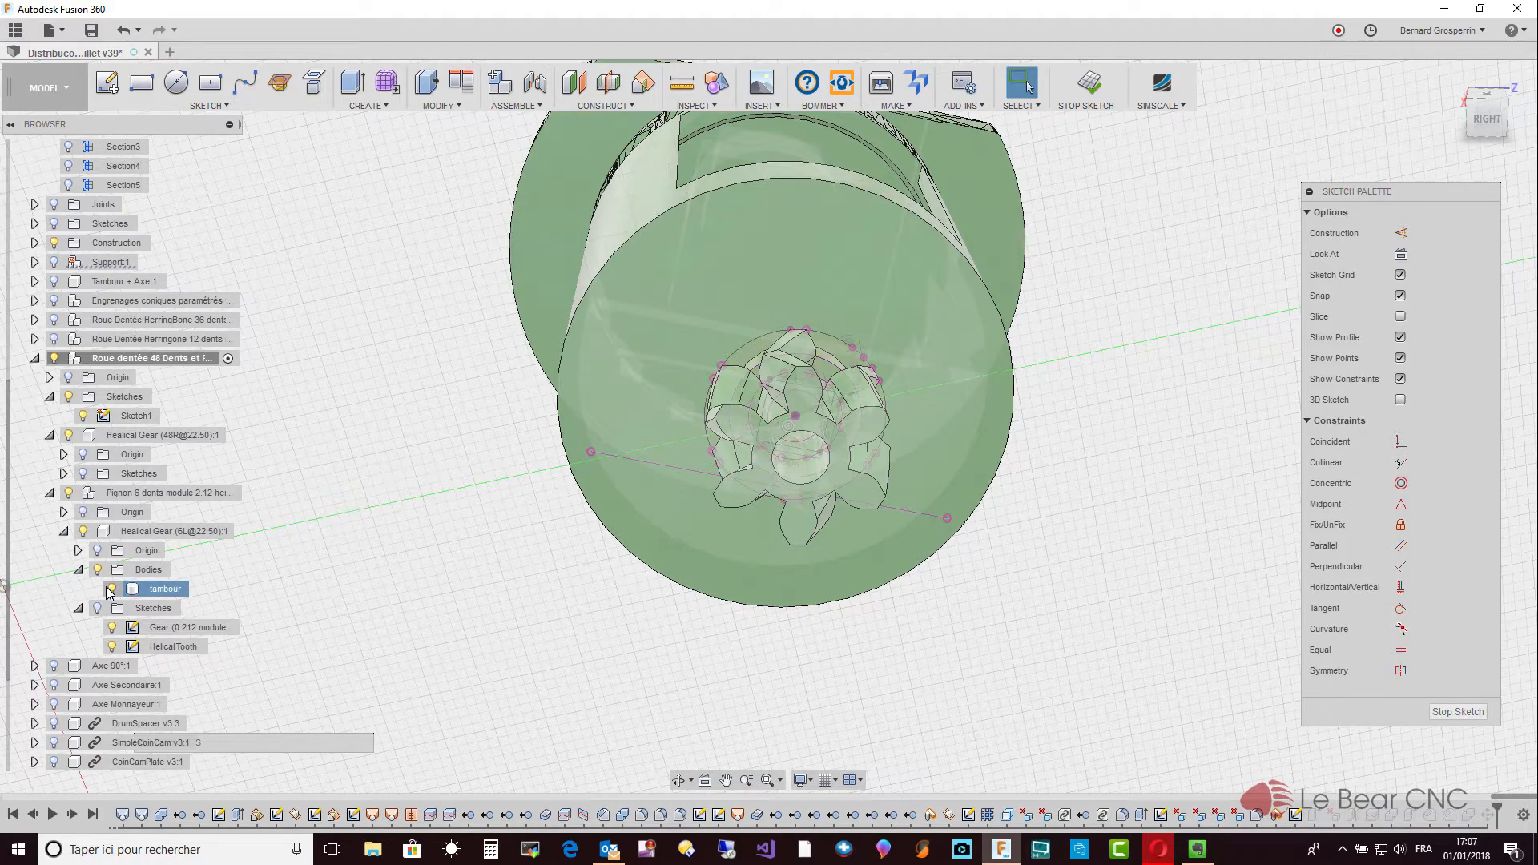
left_click(110, 589)
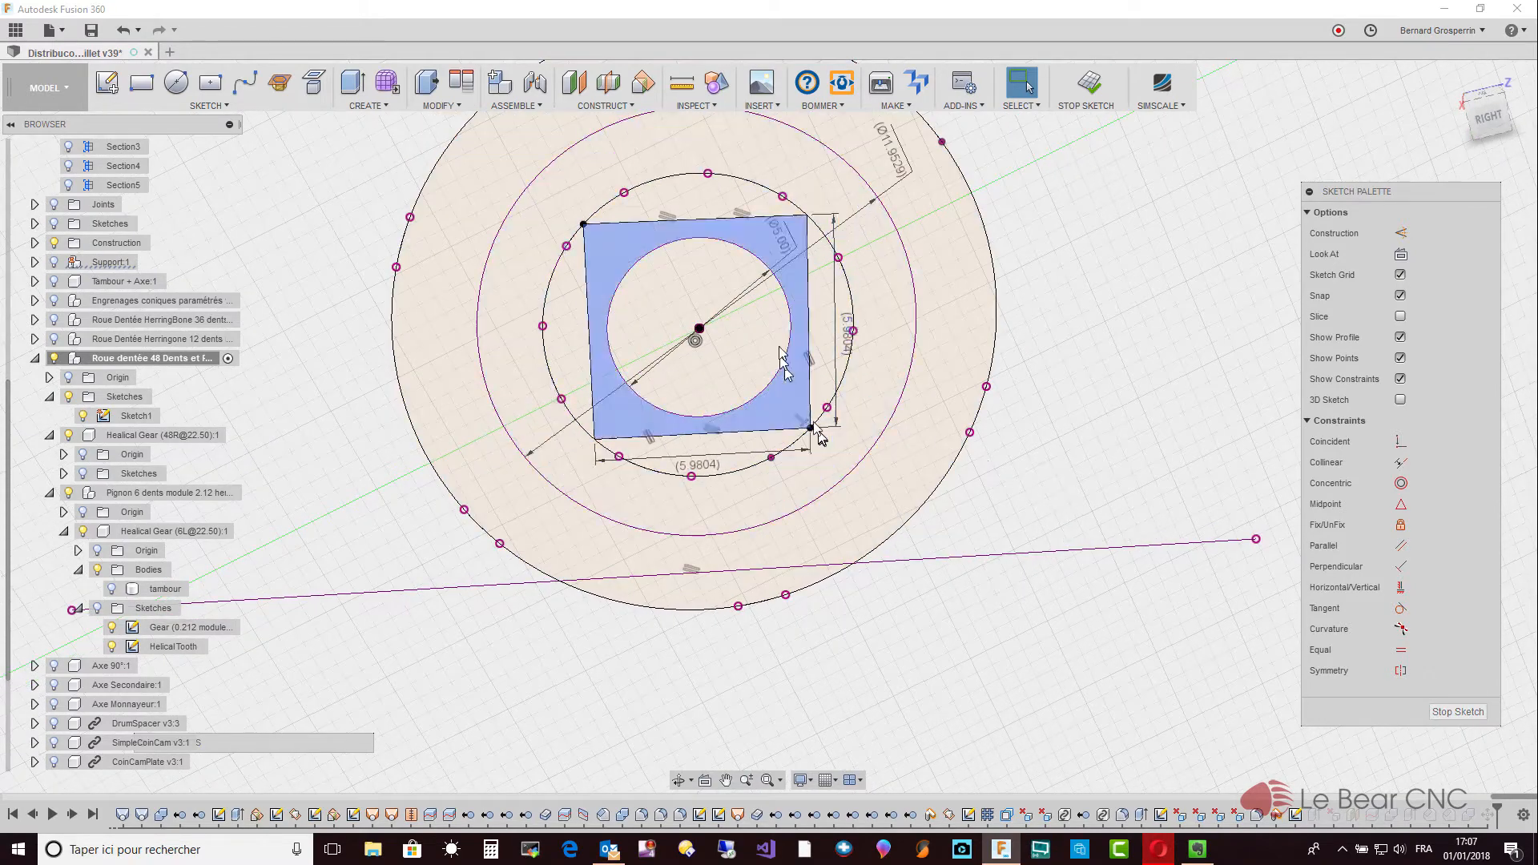
Delete the driven dimension below the square profile in Sketch1.
left_click(589, 298)
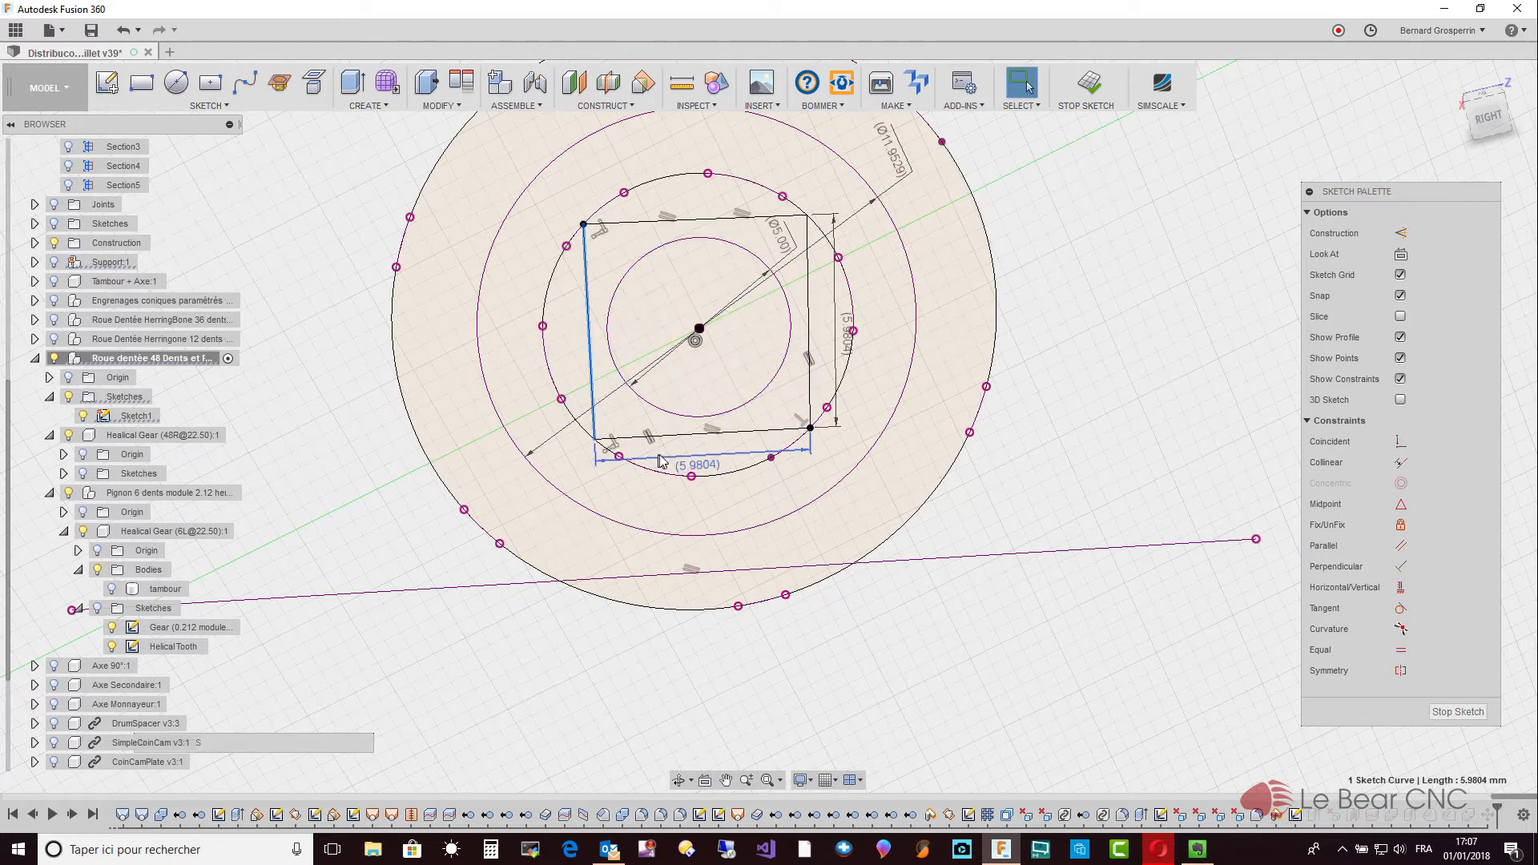
left_click(699, 471)
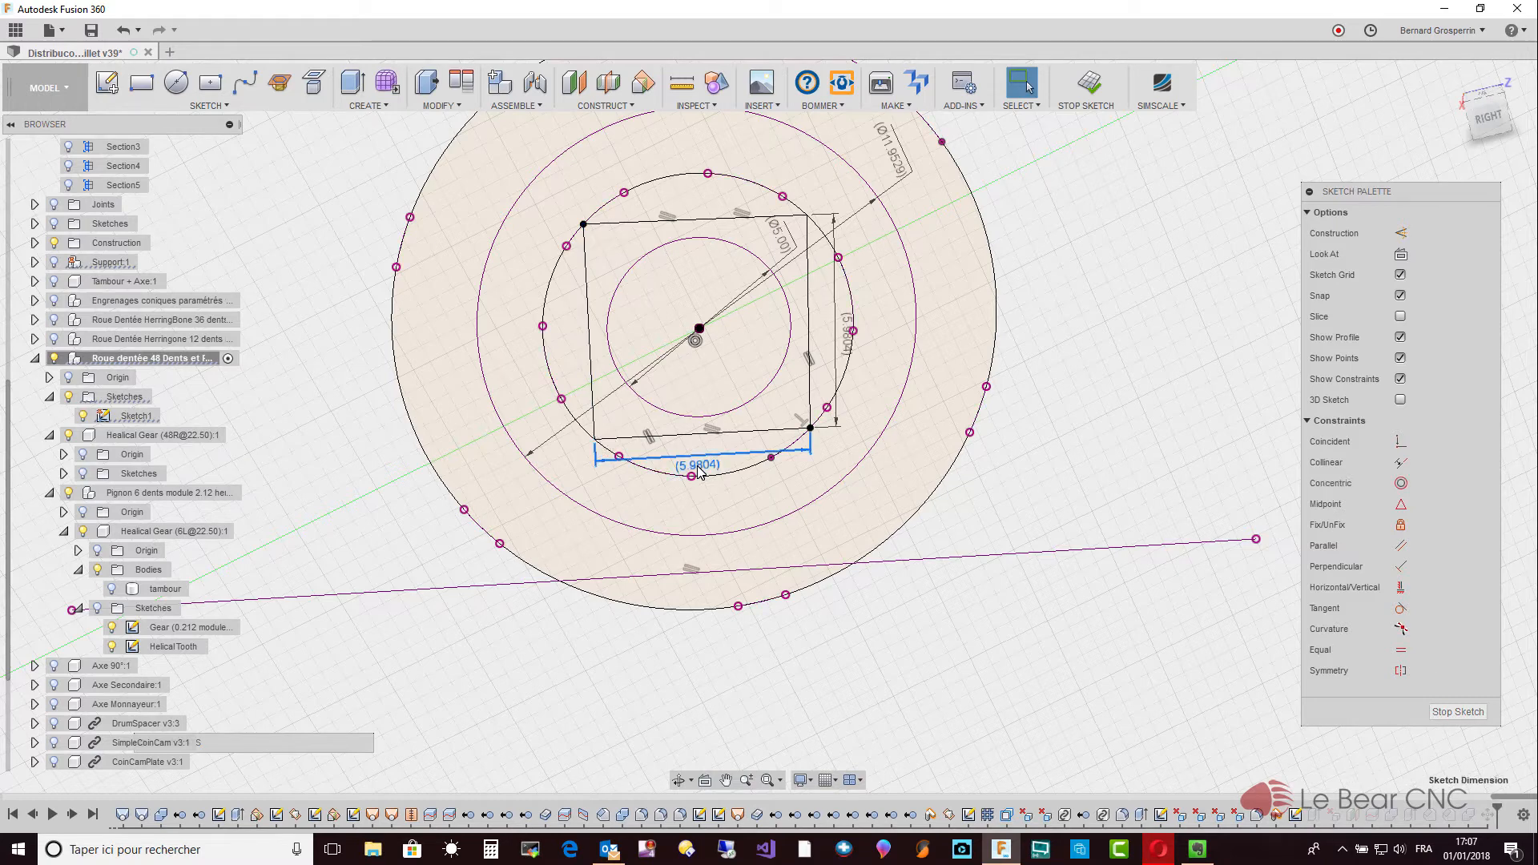
key("Delete")
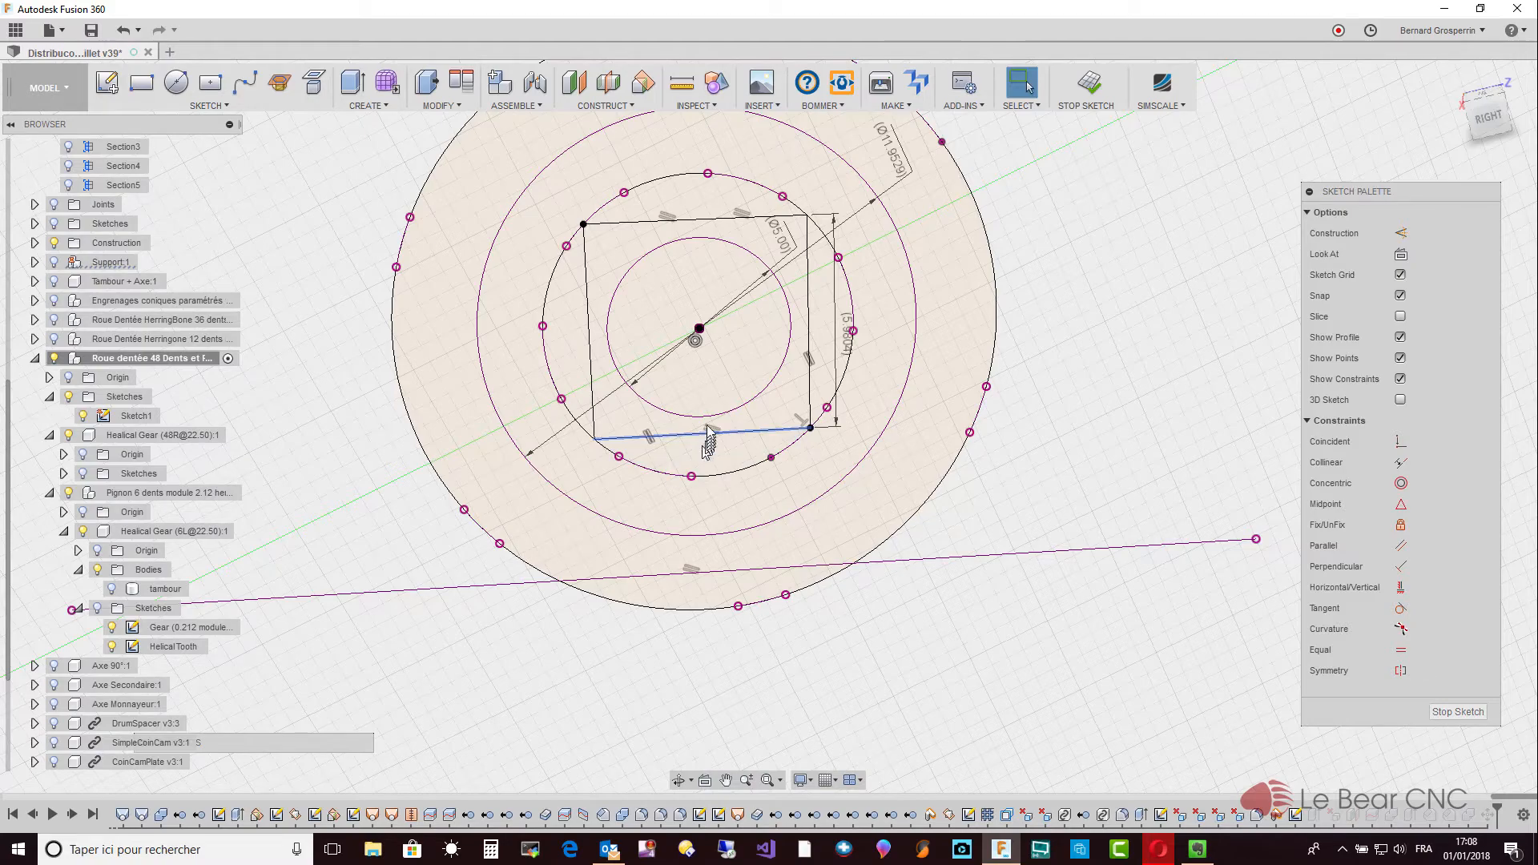
Select the remaining driven dimension beside the square profile's vertical edge.
left_click(709, 431)
scroll(707, 427, "up", 5)
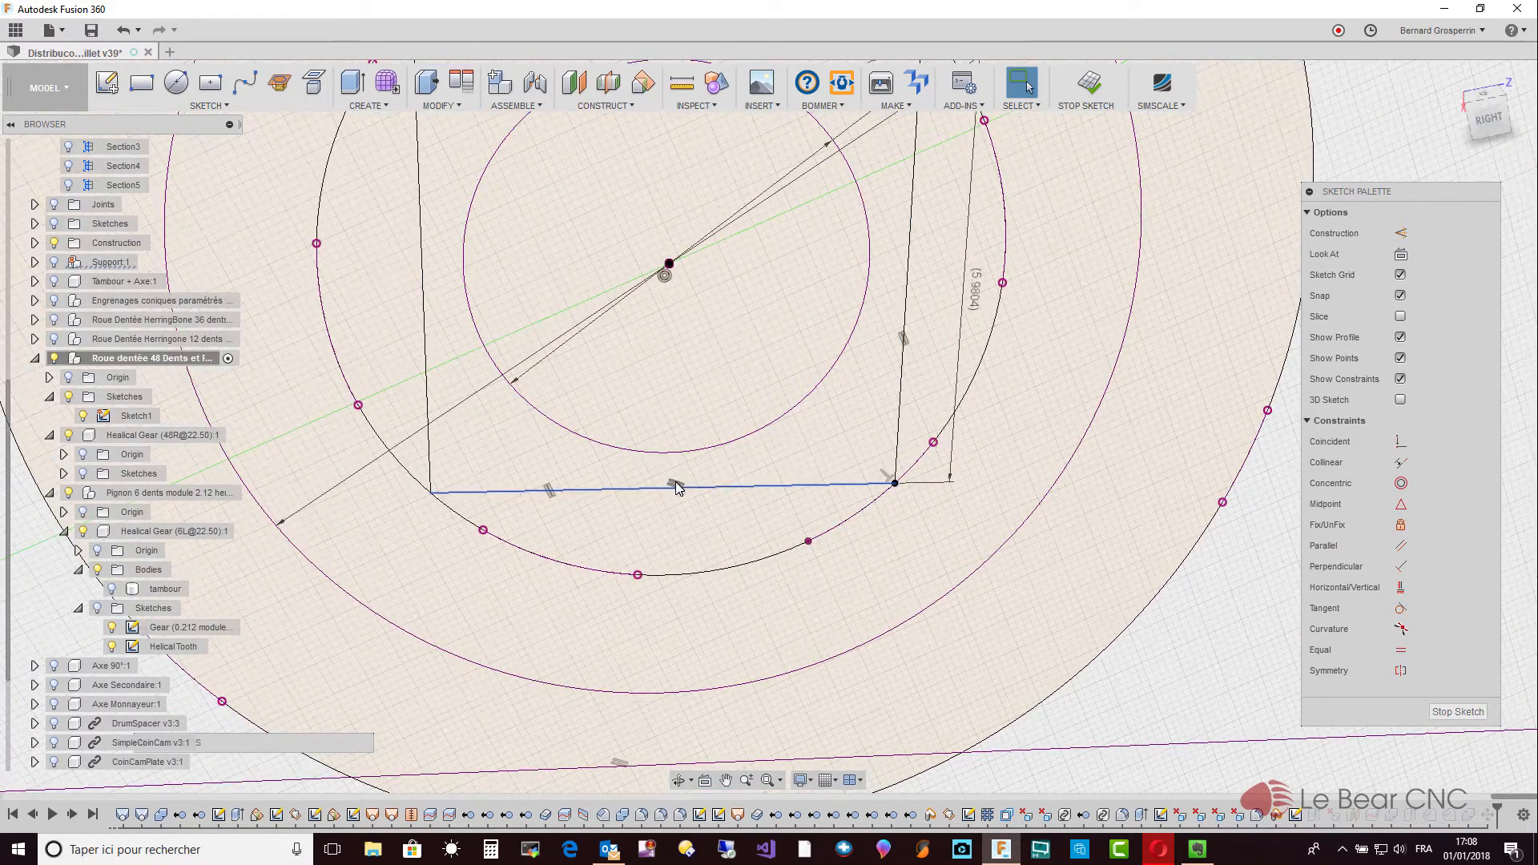
scroll(678, 488, "down", 1)
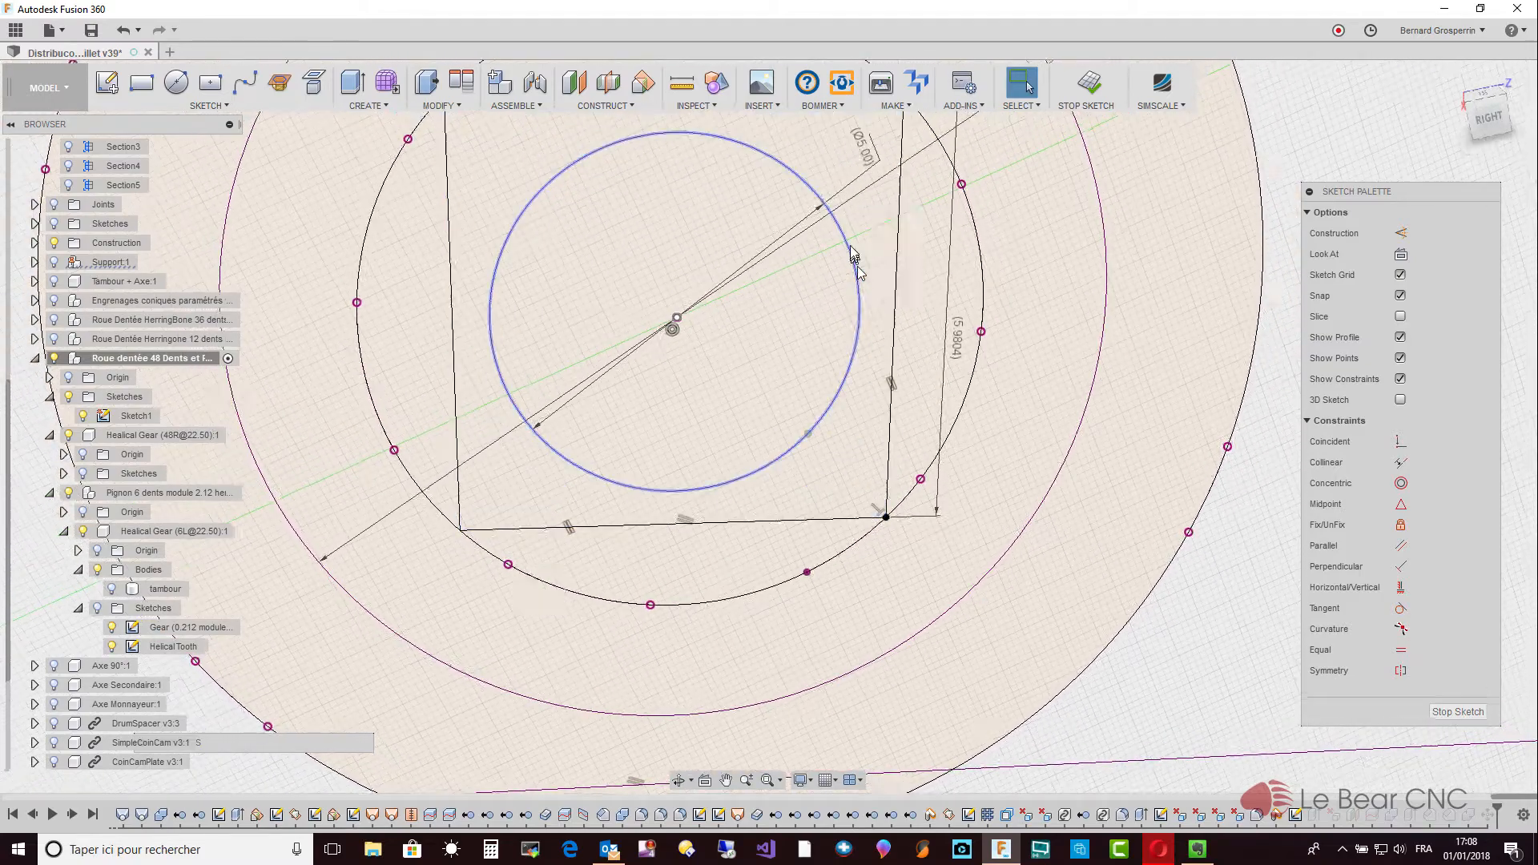
scroll(850, 246, "down", 1)
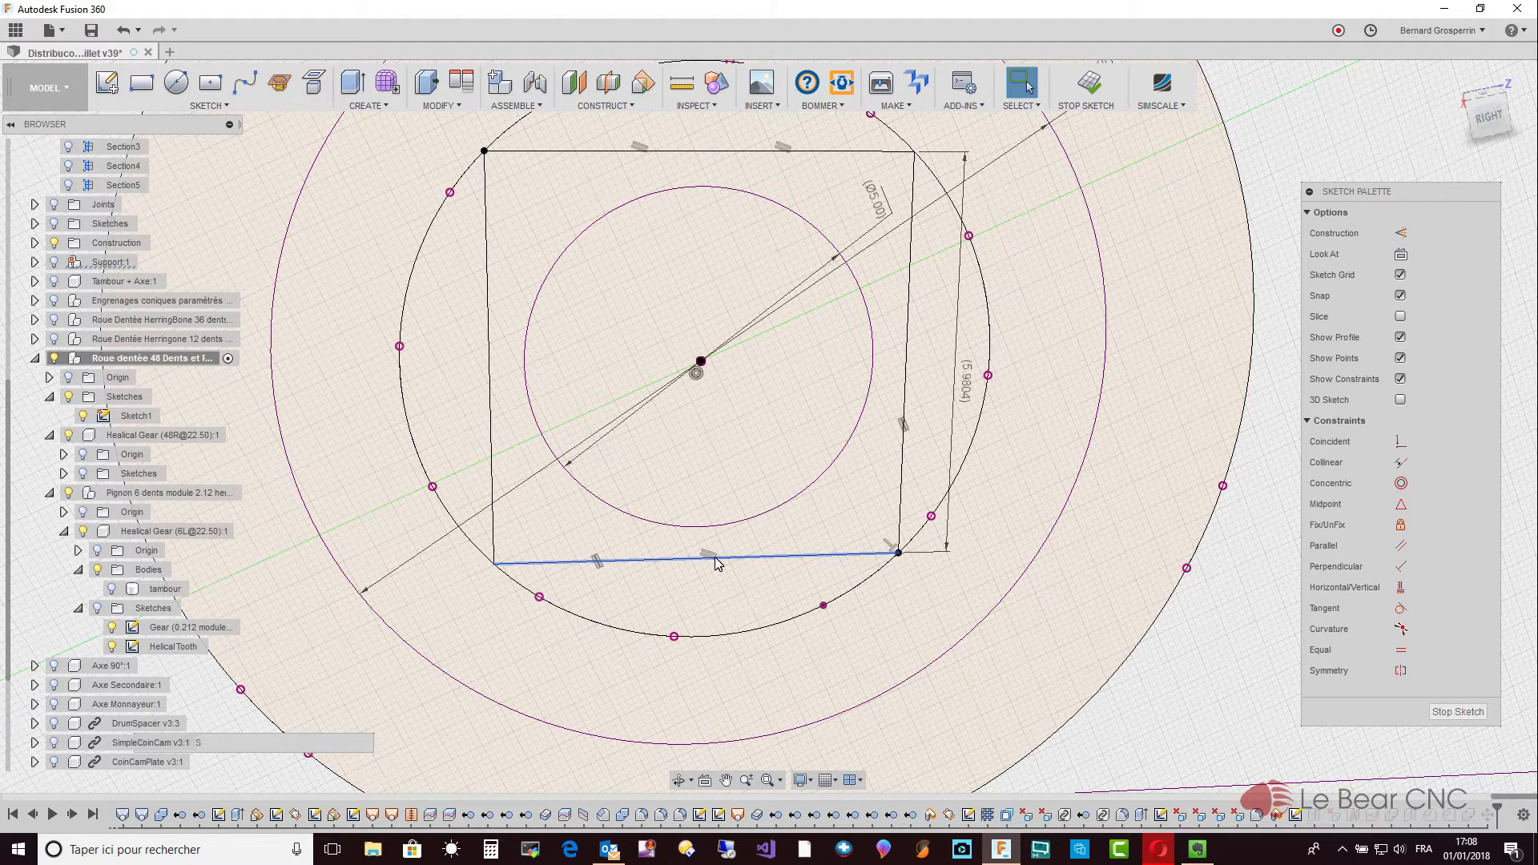
scroll(833, 445, "up", 3)
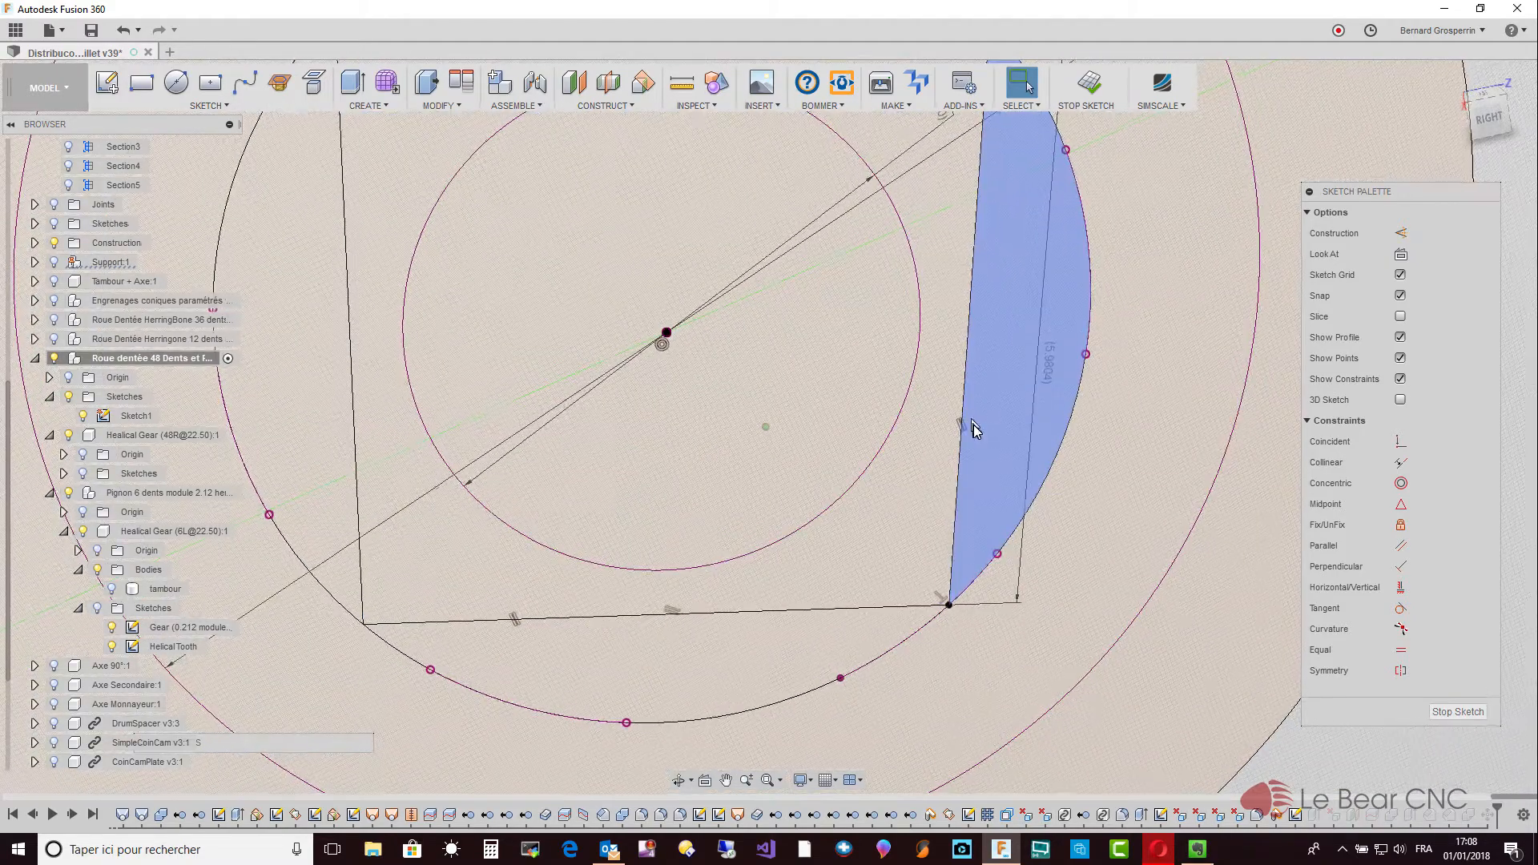
scroll(977, 426, "up", 2)
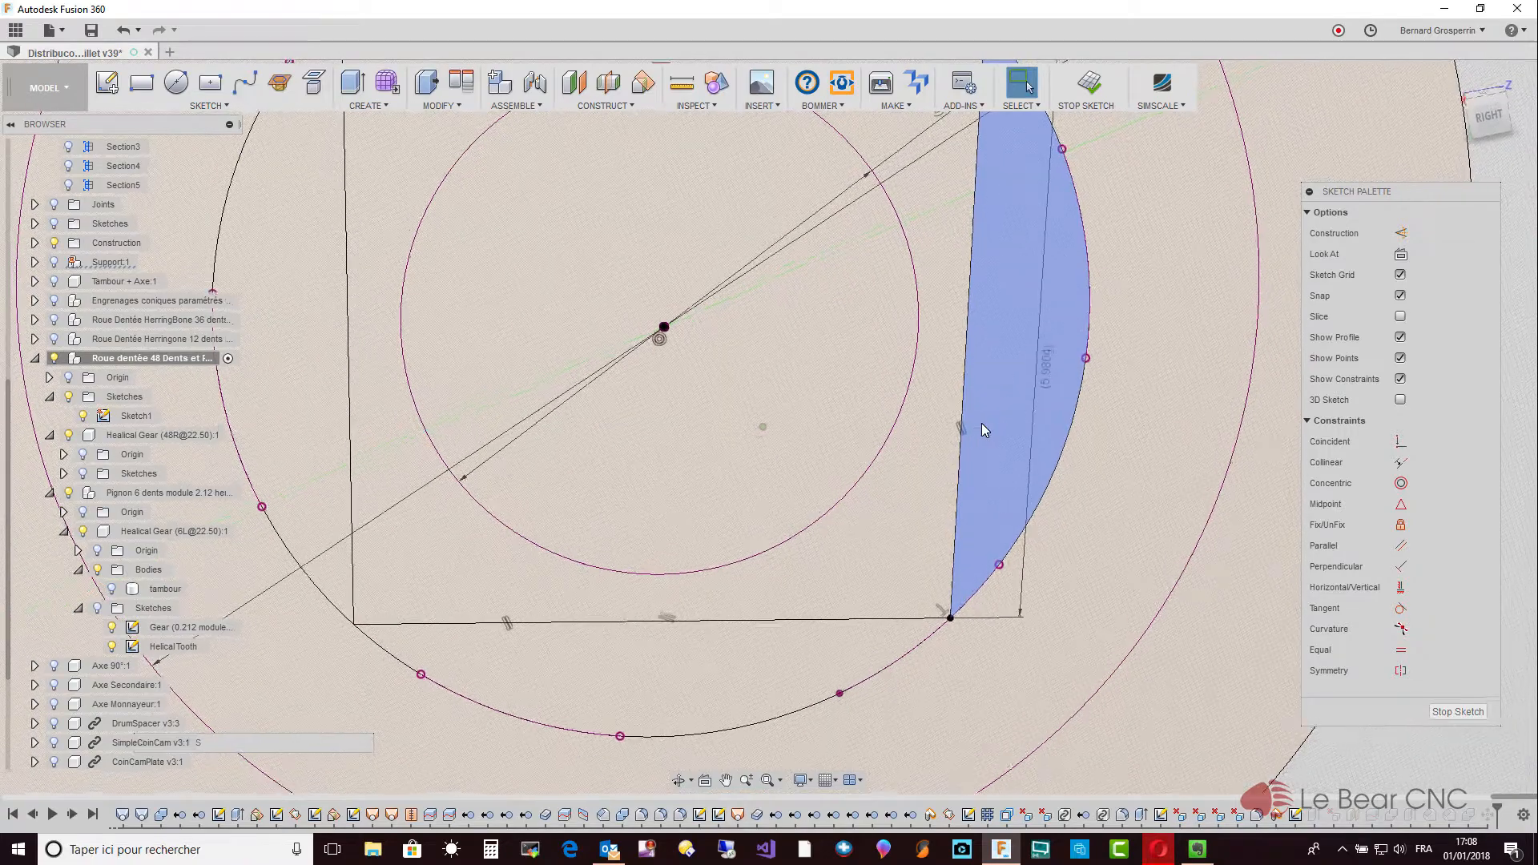
left_click(1048, 410)
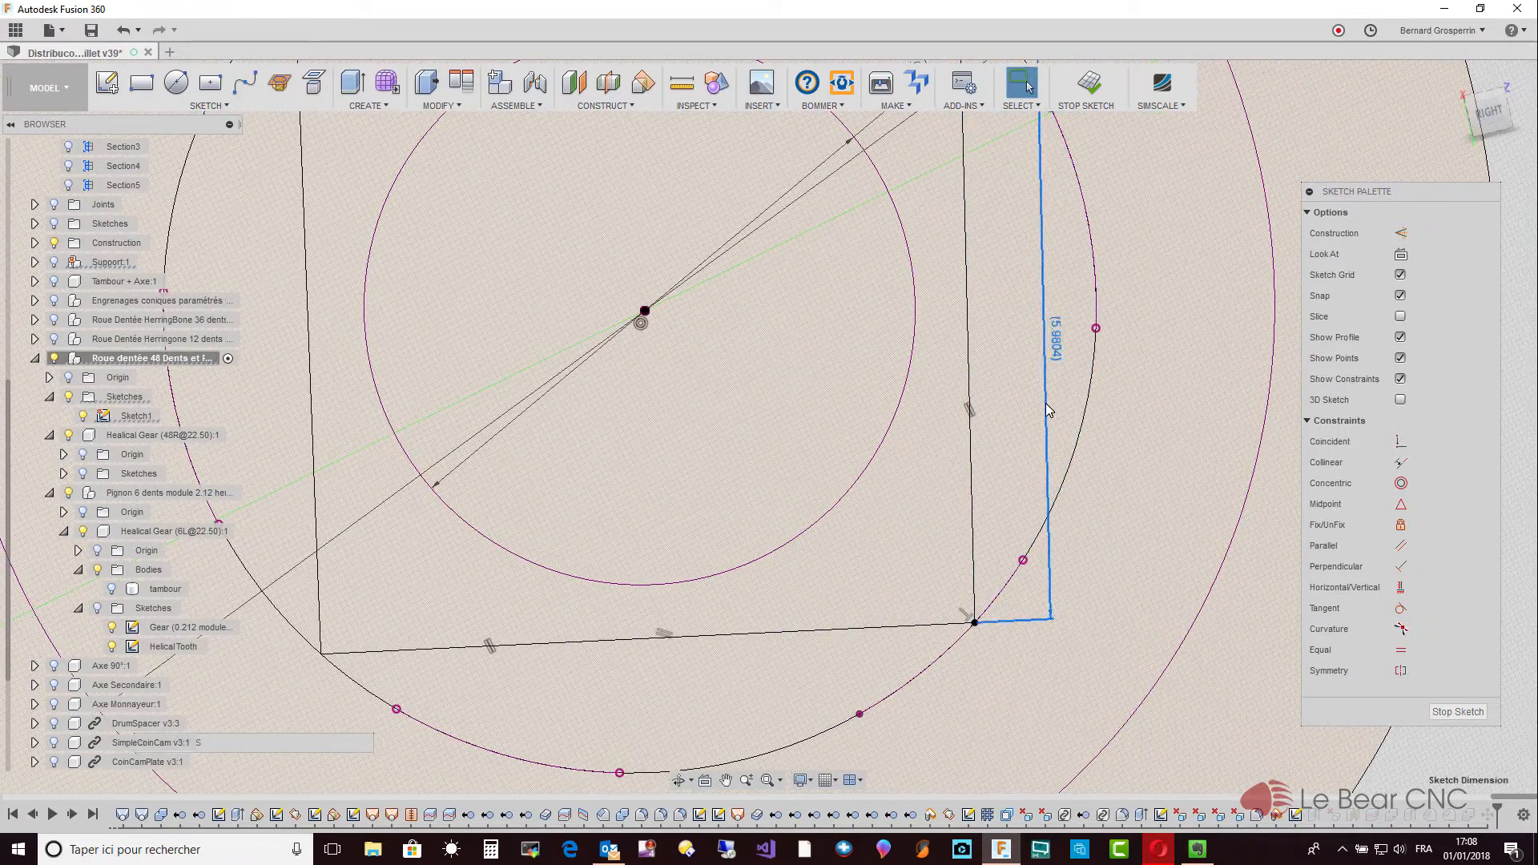
Delete the reference length dimension beside the inscribed square's right side.
key("Delete")
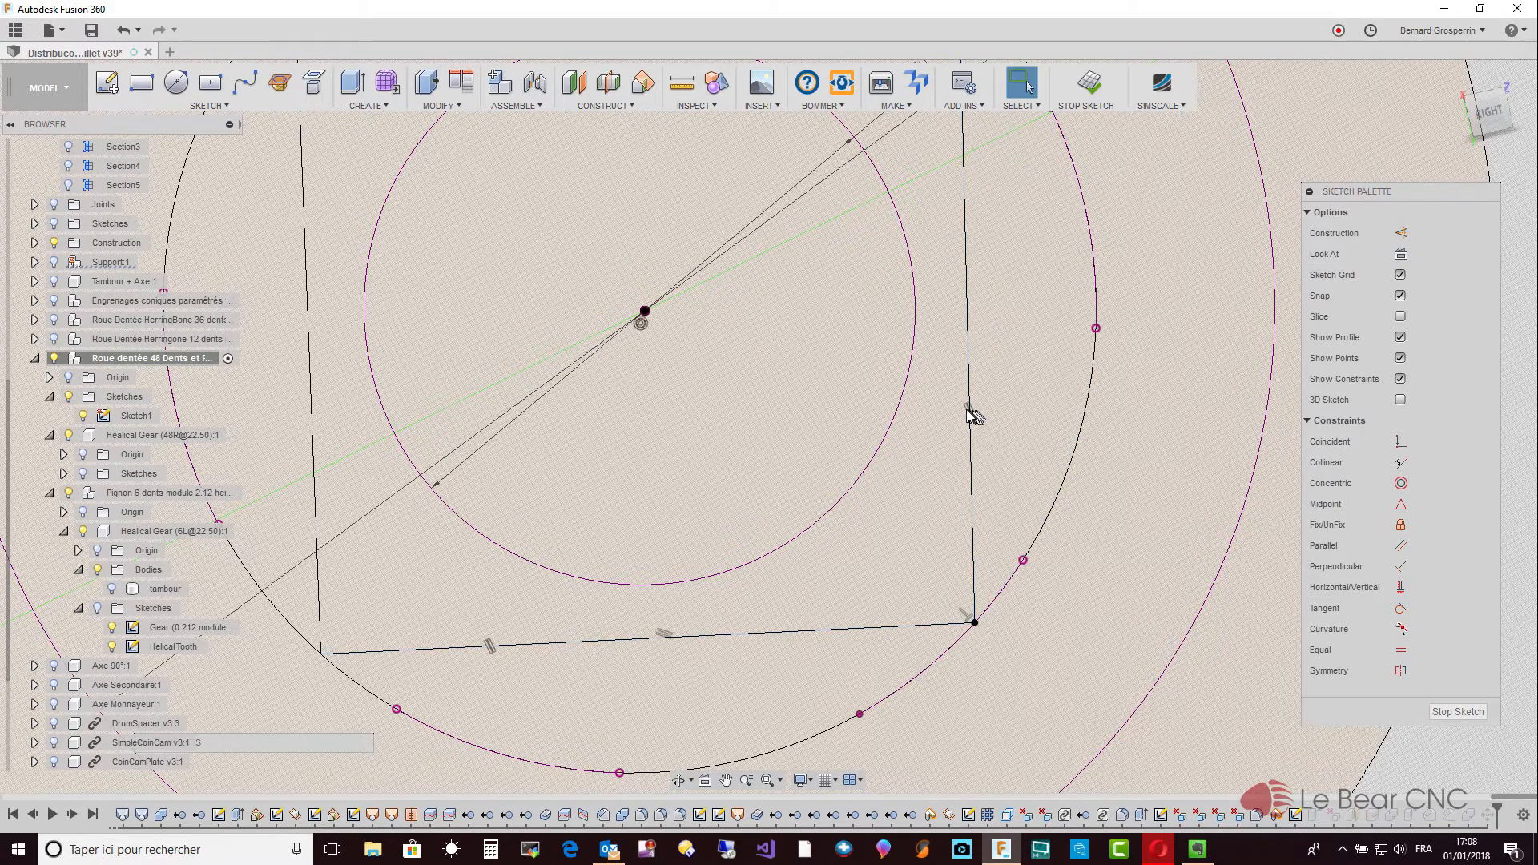
scroll(973, 416, "up", 2)
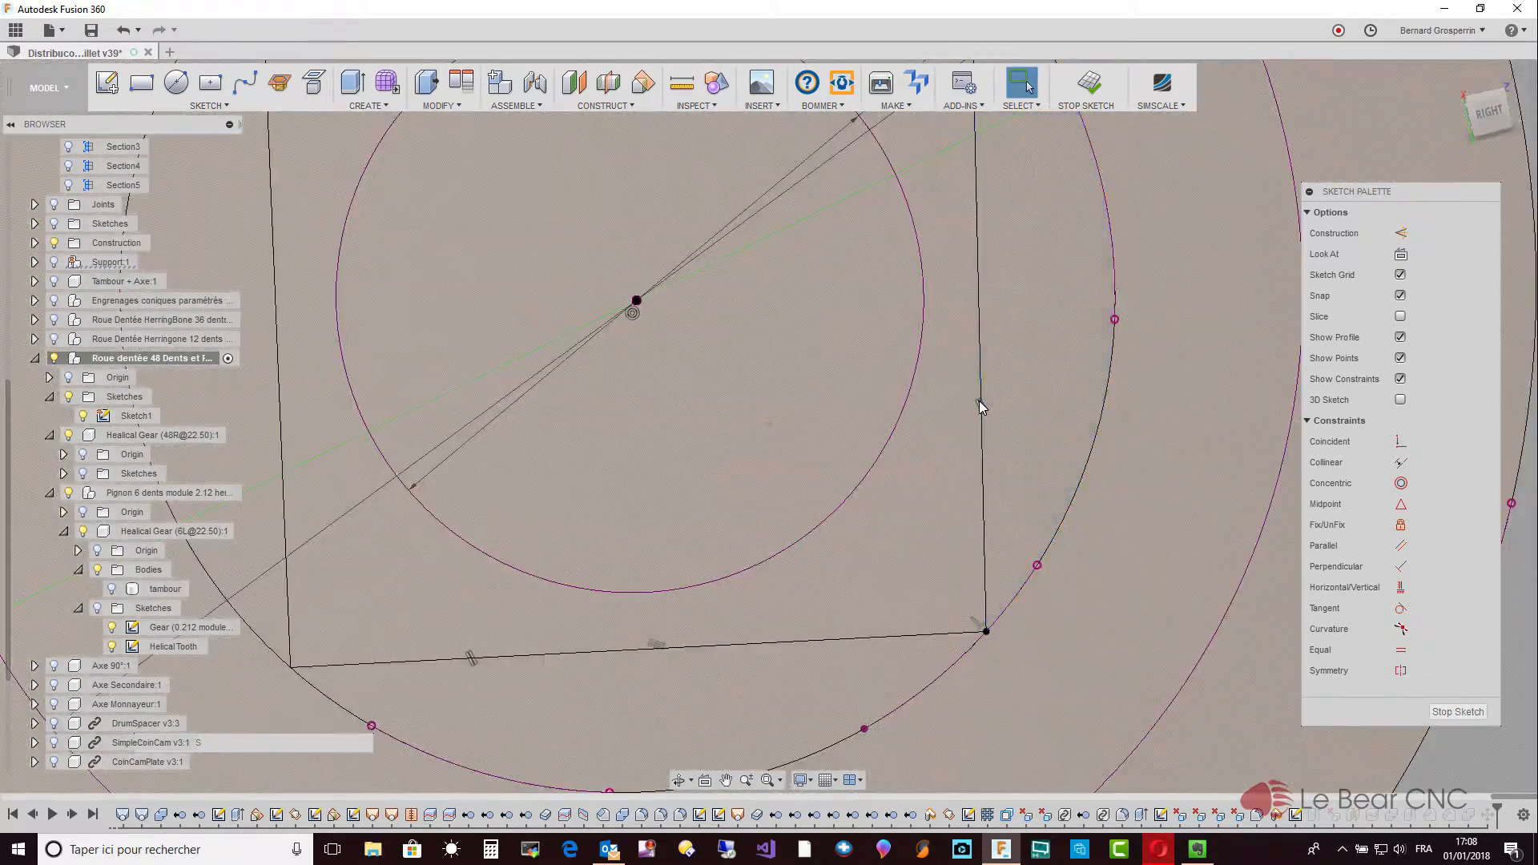
left_click(979, 402)
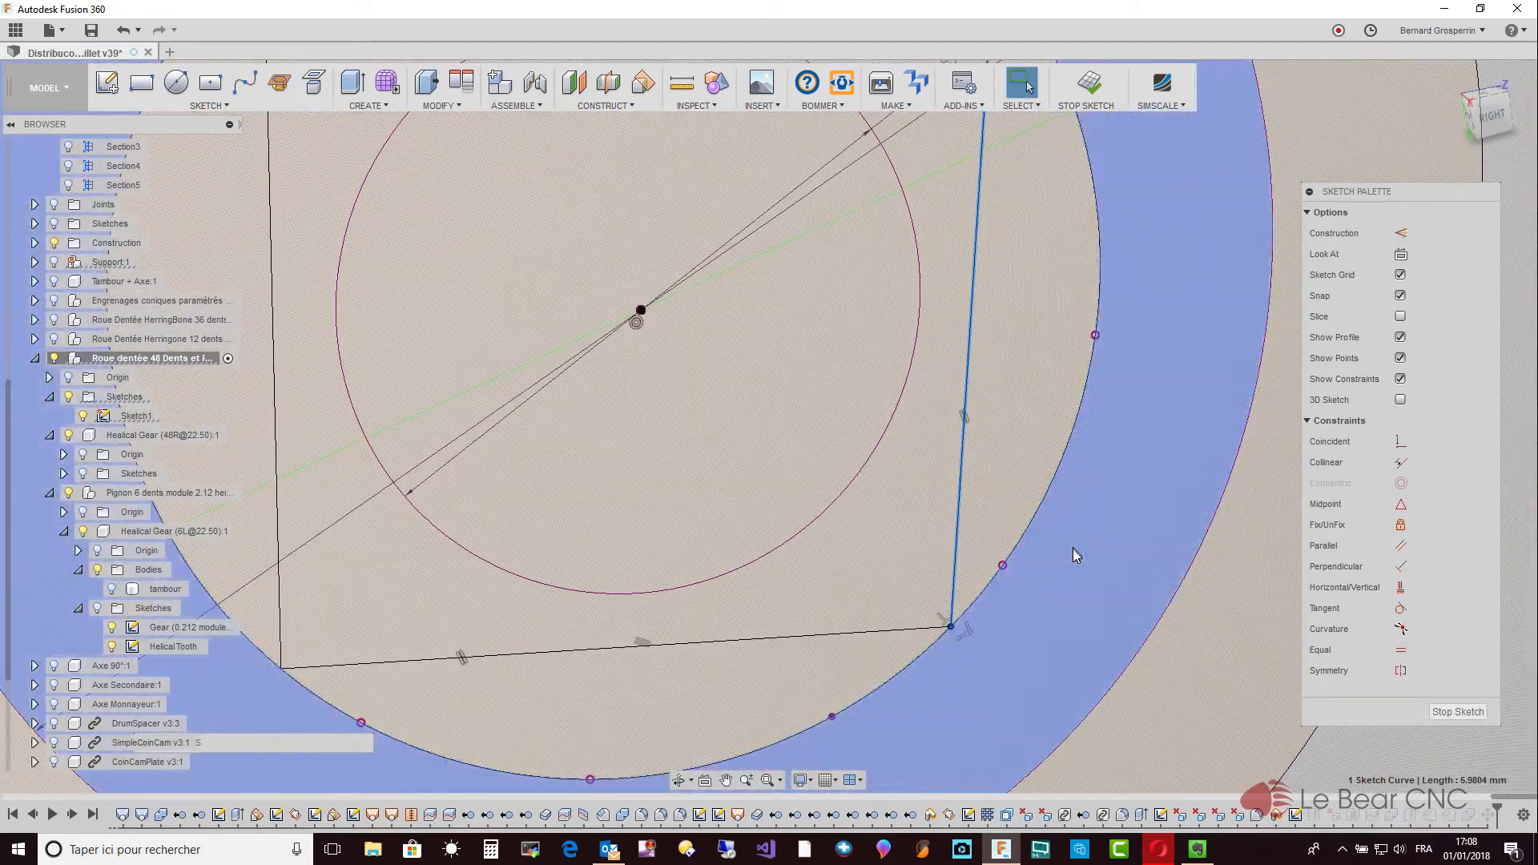
Switch the camera projection to Orthographic.
left_click(802, 779)
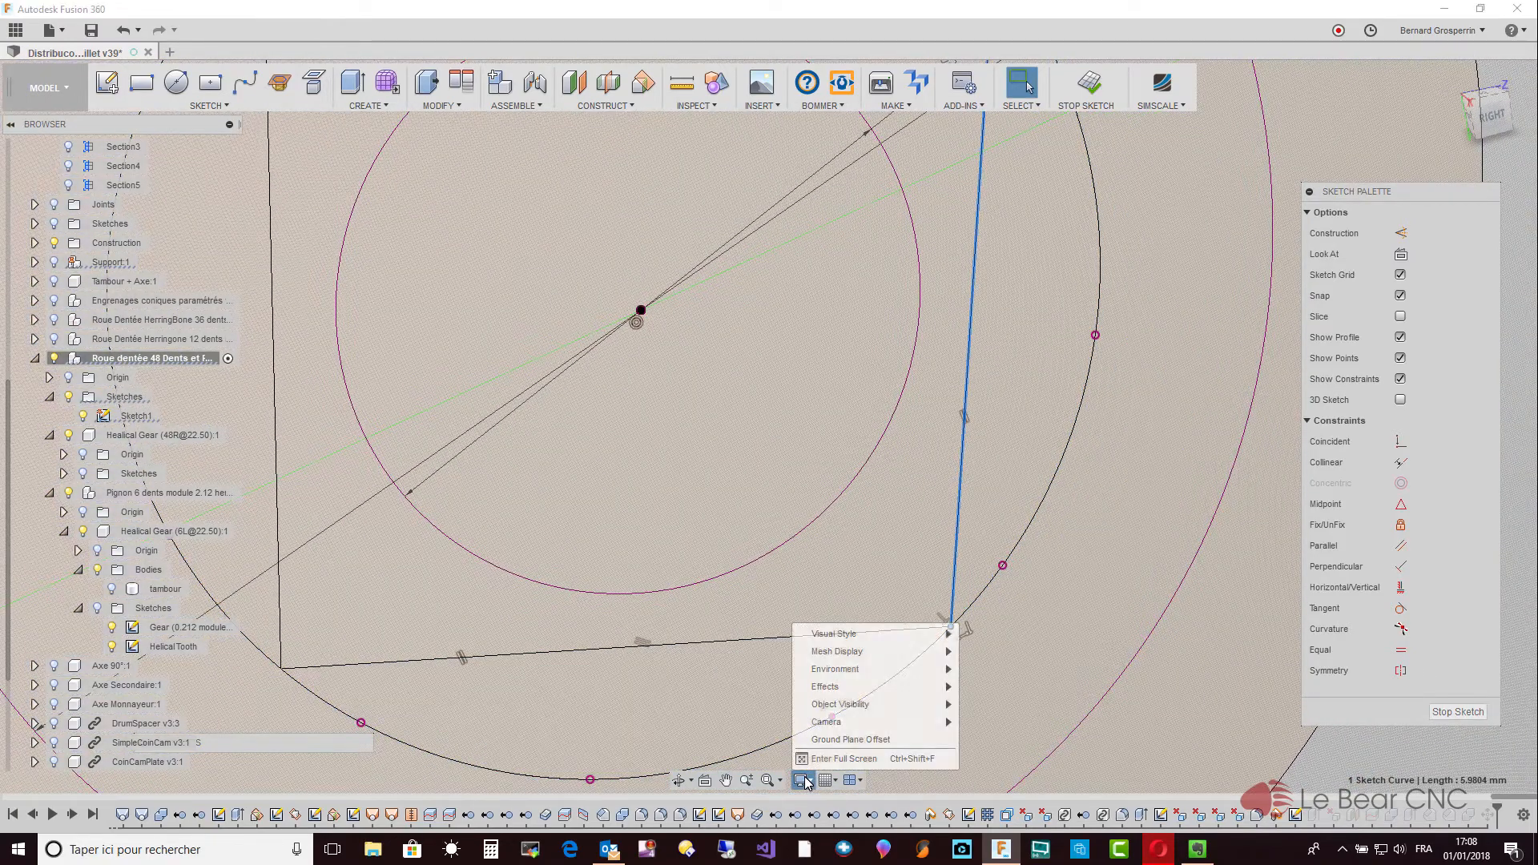
mouse_move(824, 723)
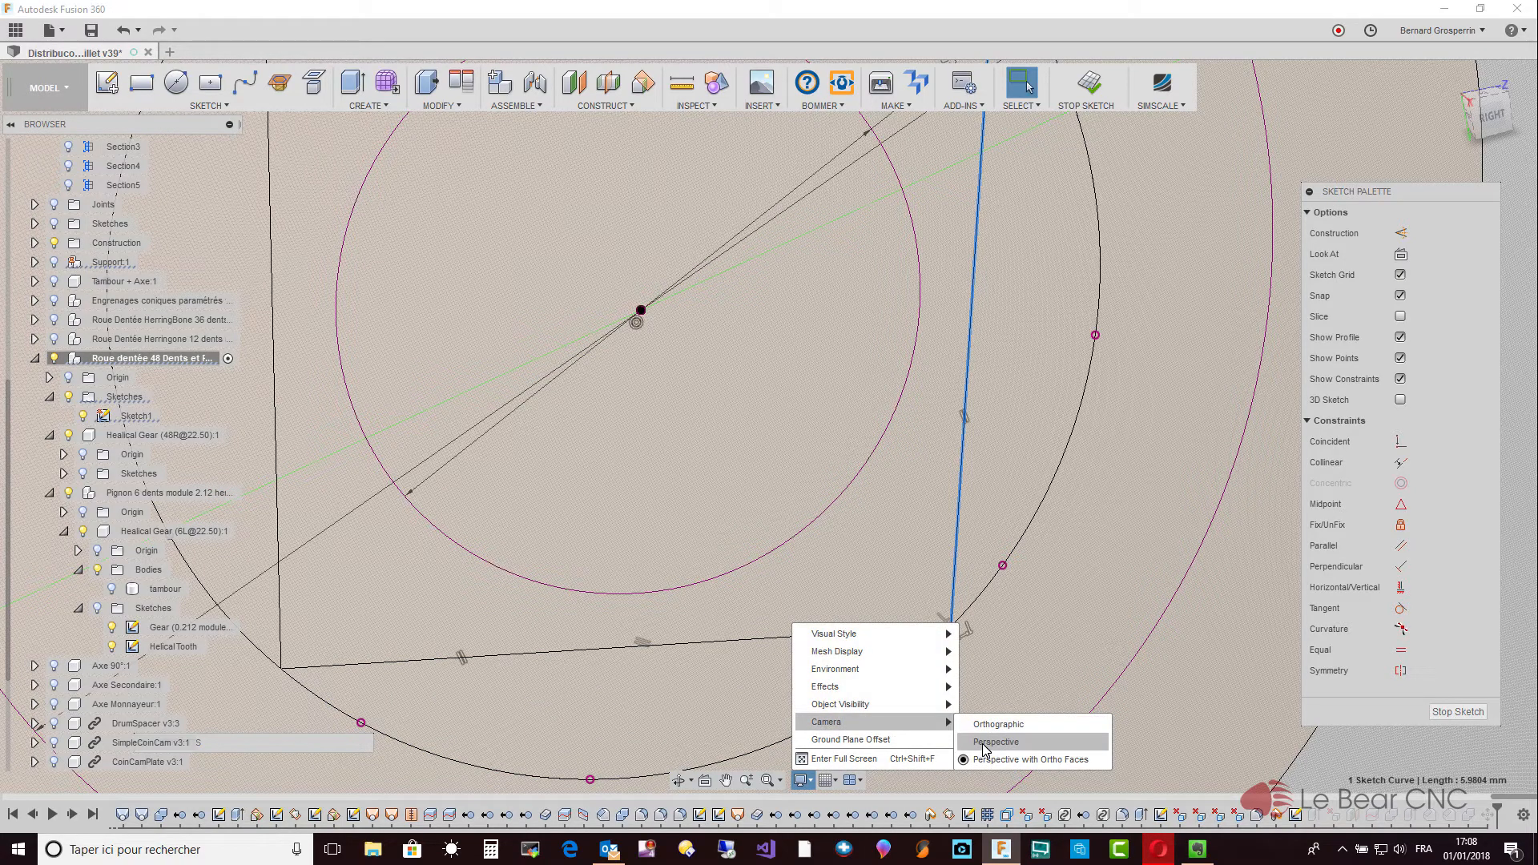
left_click(979, 723)
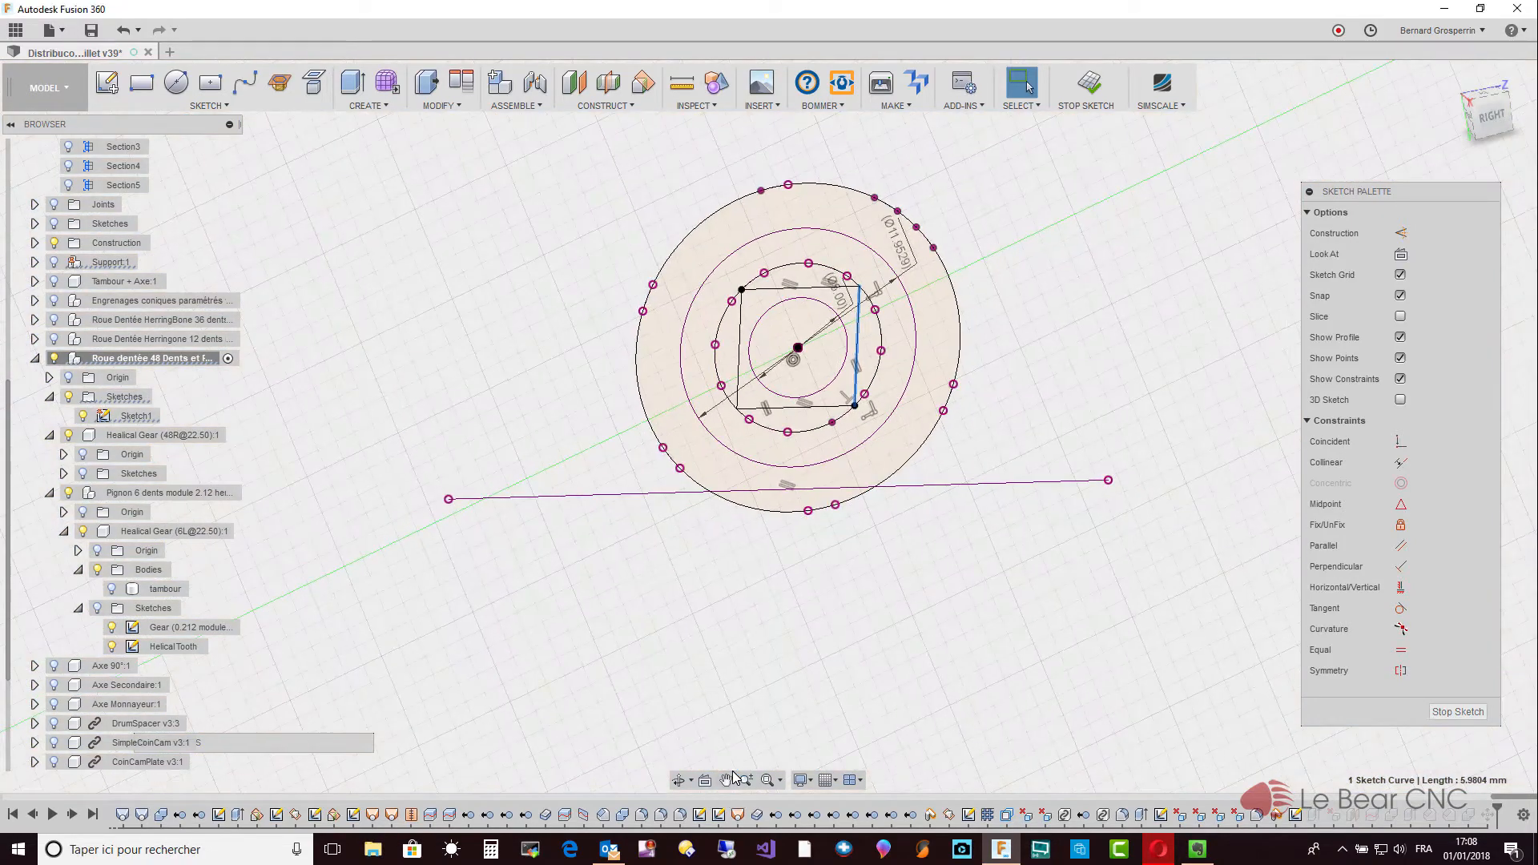
Delete the equal constraint linking the square's bottom and right sides.
scroll(665, 705, "up", 6)
scroll(371, 520, "up", 5)
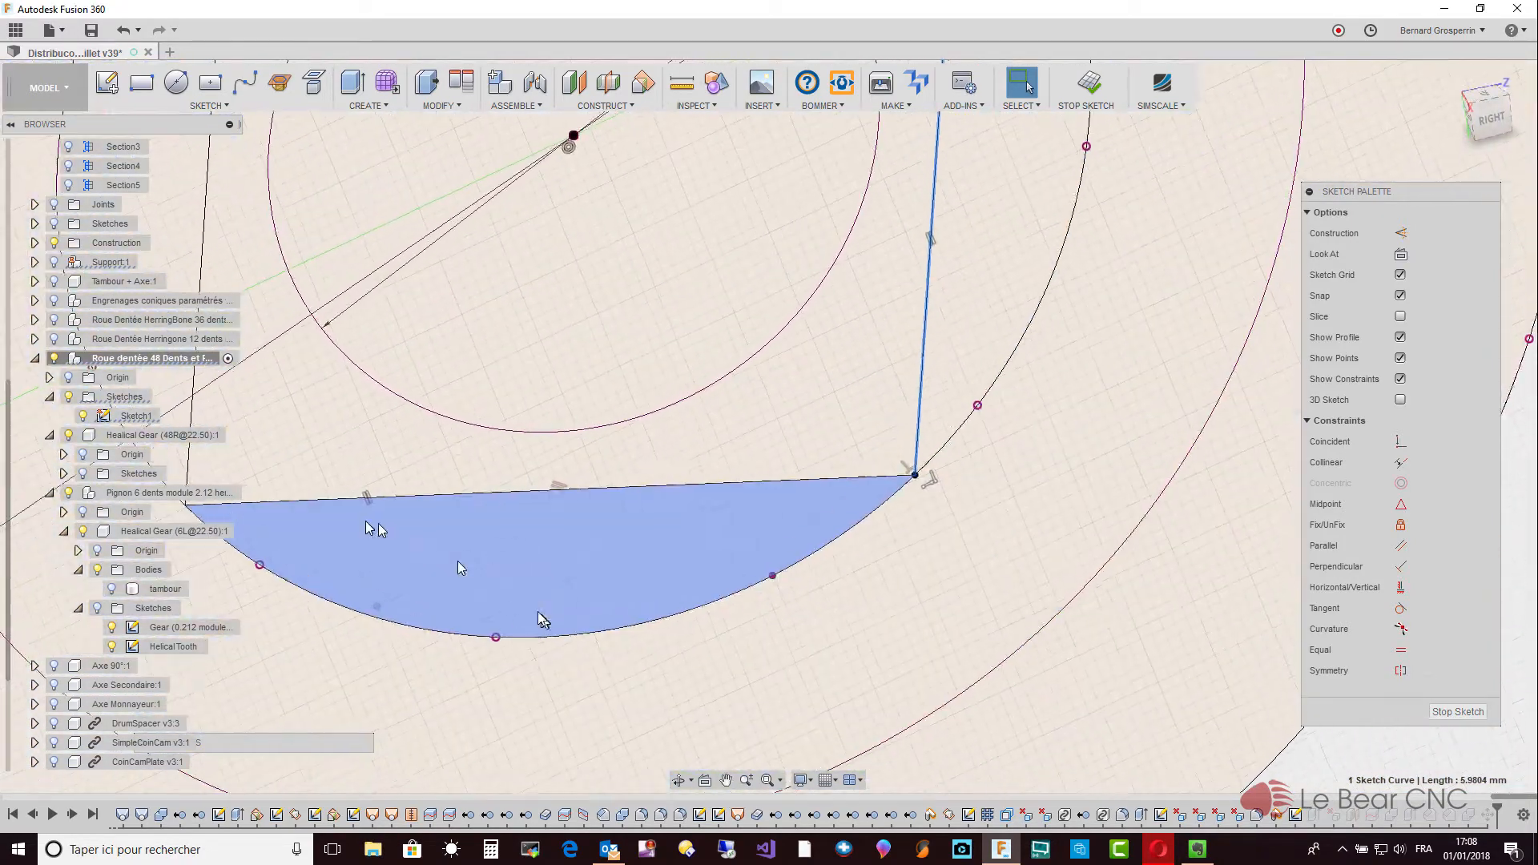
scroll(493, 510, "down", 1)
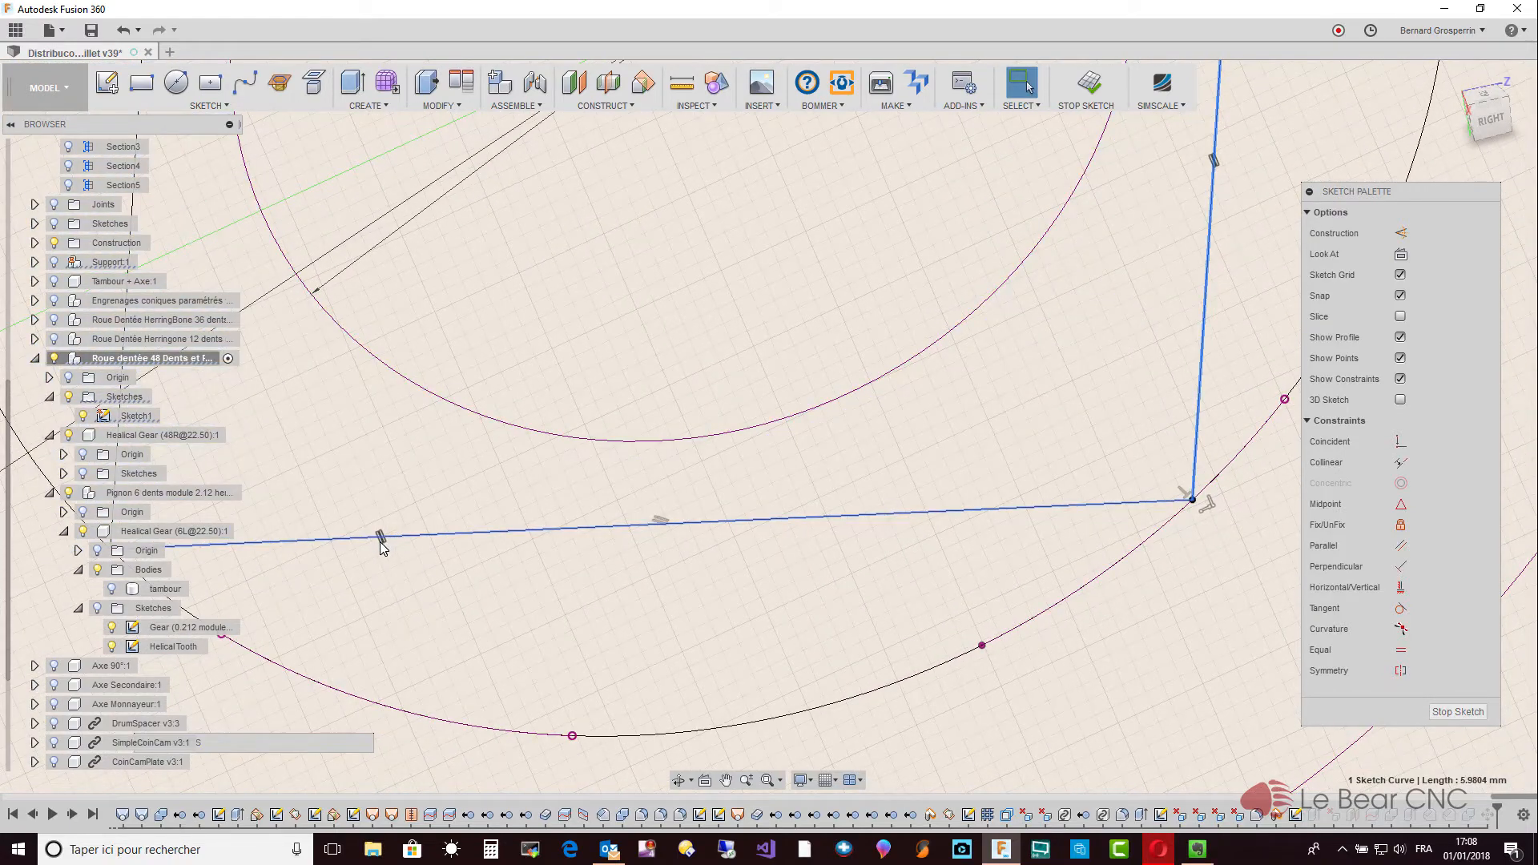
left_click(380, 541)
key("Delete")
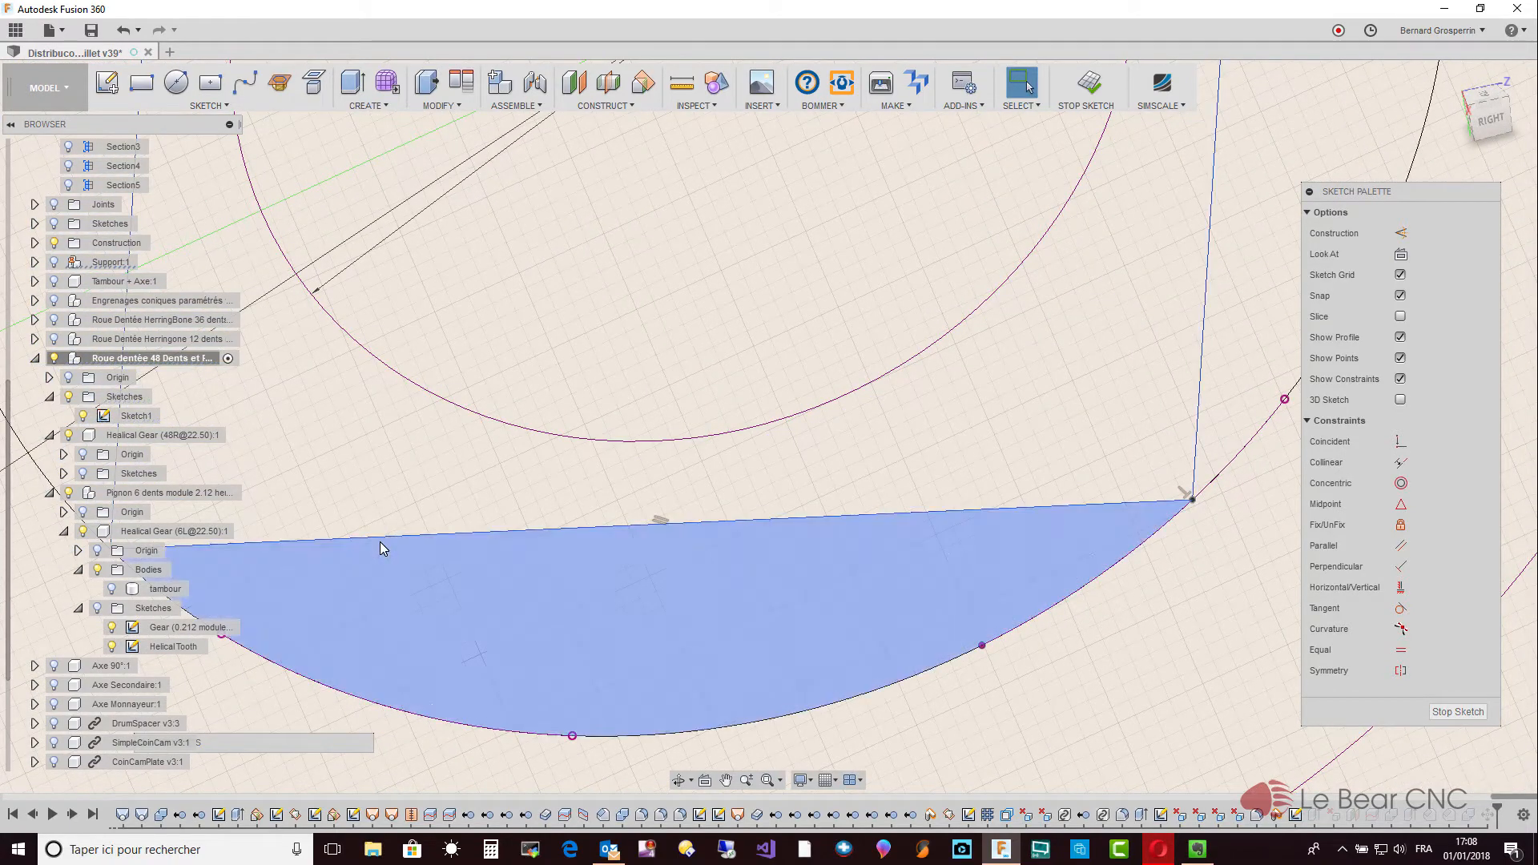
Move the square's right side slightly outward, to a length of about 5.78 mm.
scroll(867, 550, "down", 5)
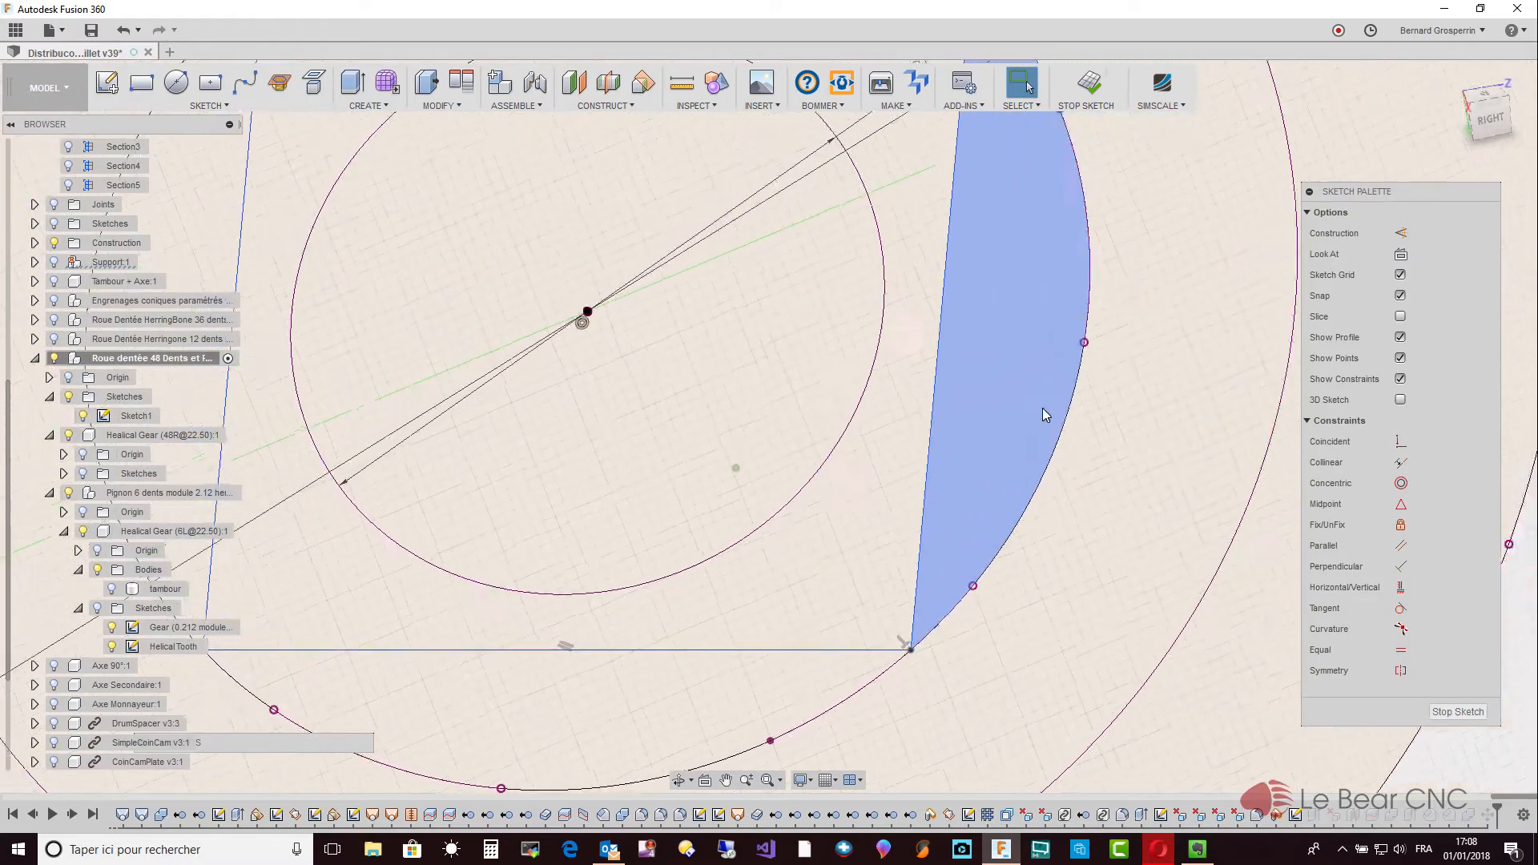
scroll(929, 391, "down", 3)
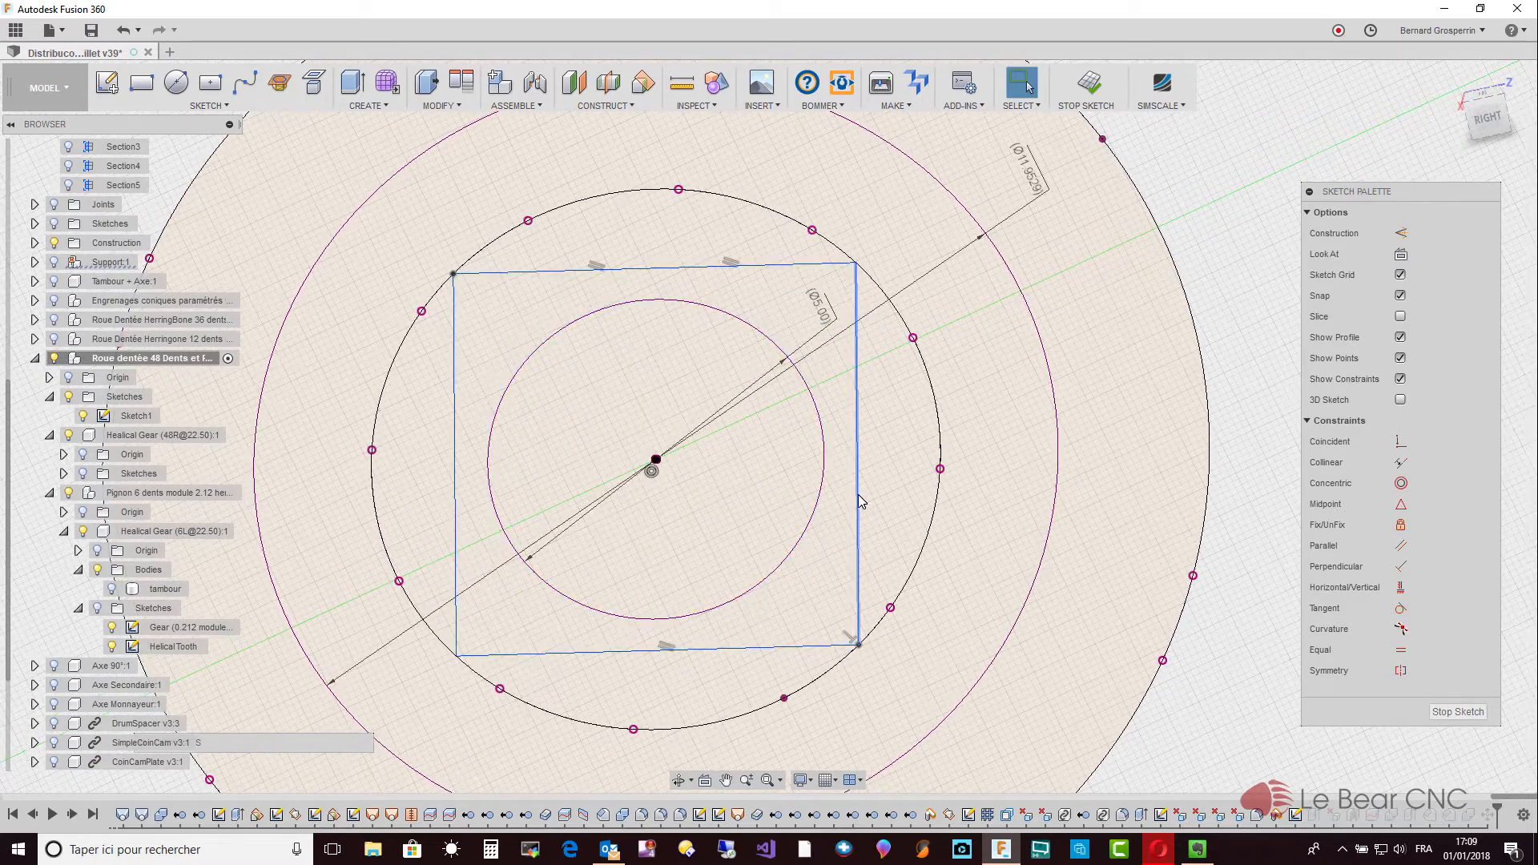
mouse_move(859, 501)
left_mouse_down()
mouse_move(926, 508)
mouse_move(867, 503)
left_mouse_up()
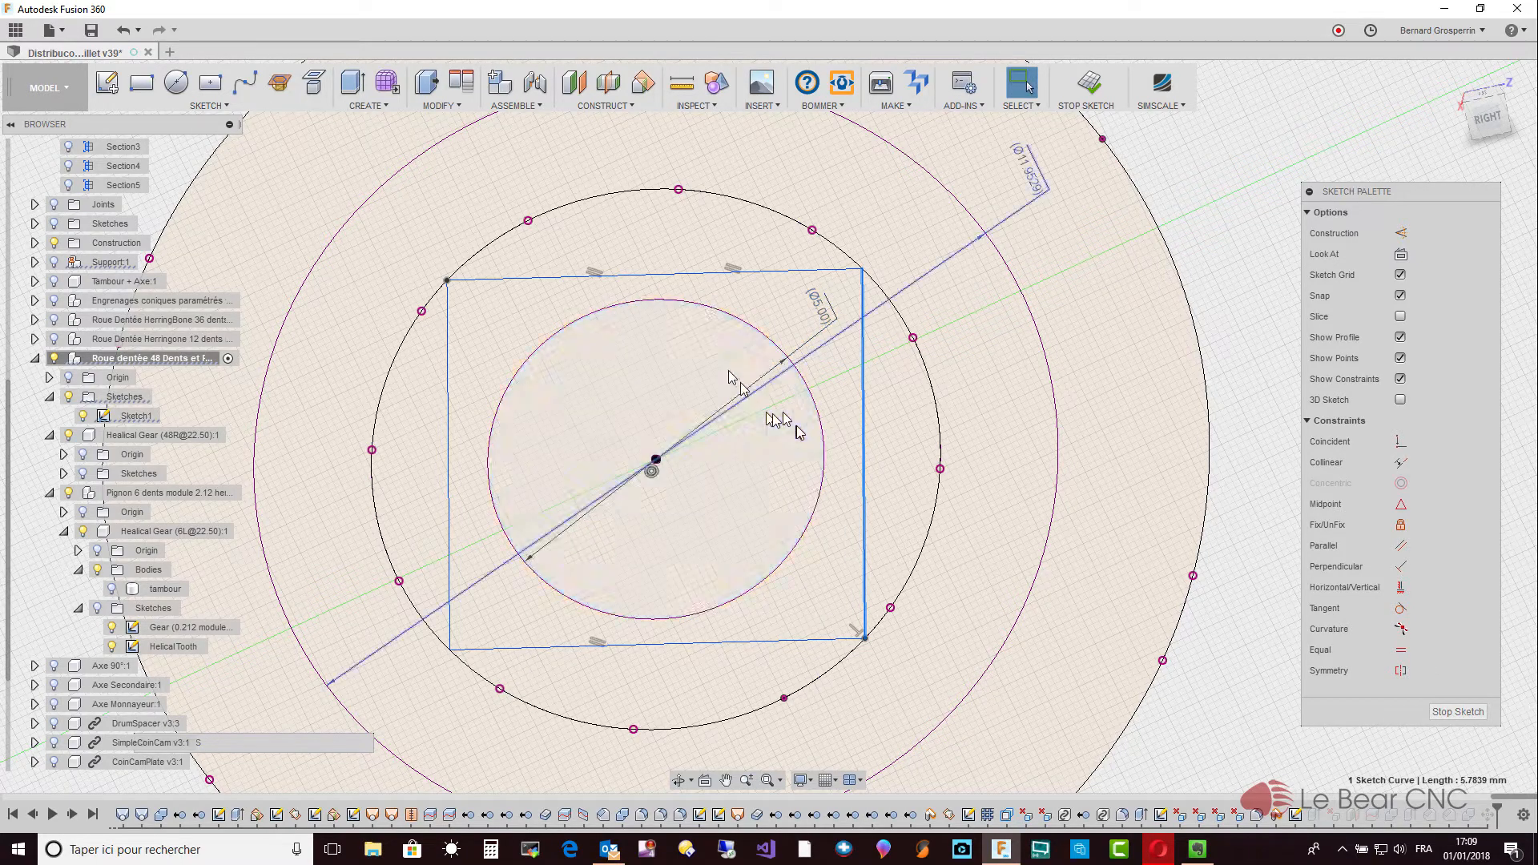
key("Escape")
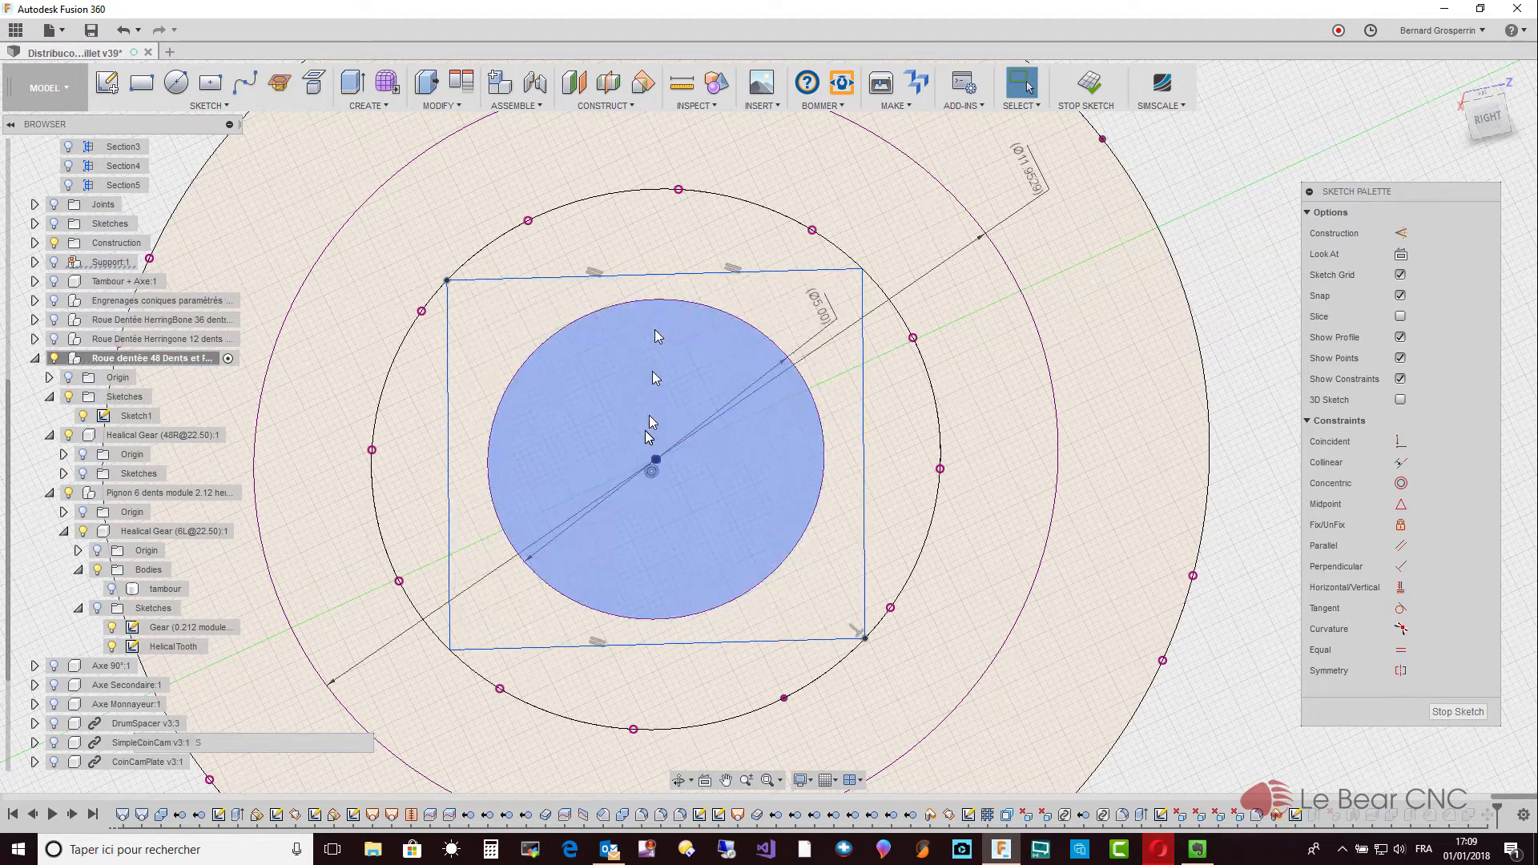
Delete the four lines of the rectangle inscribed in the black circle around the 5 mm circle.
left_click(662, 645)
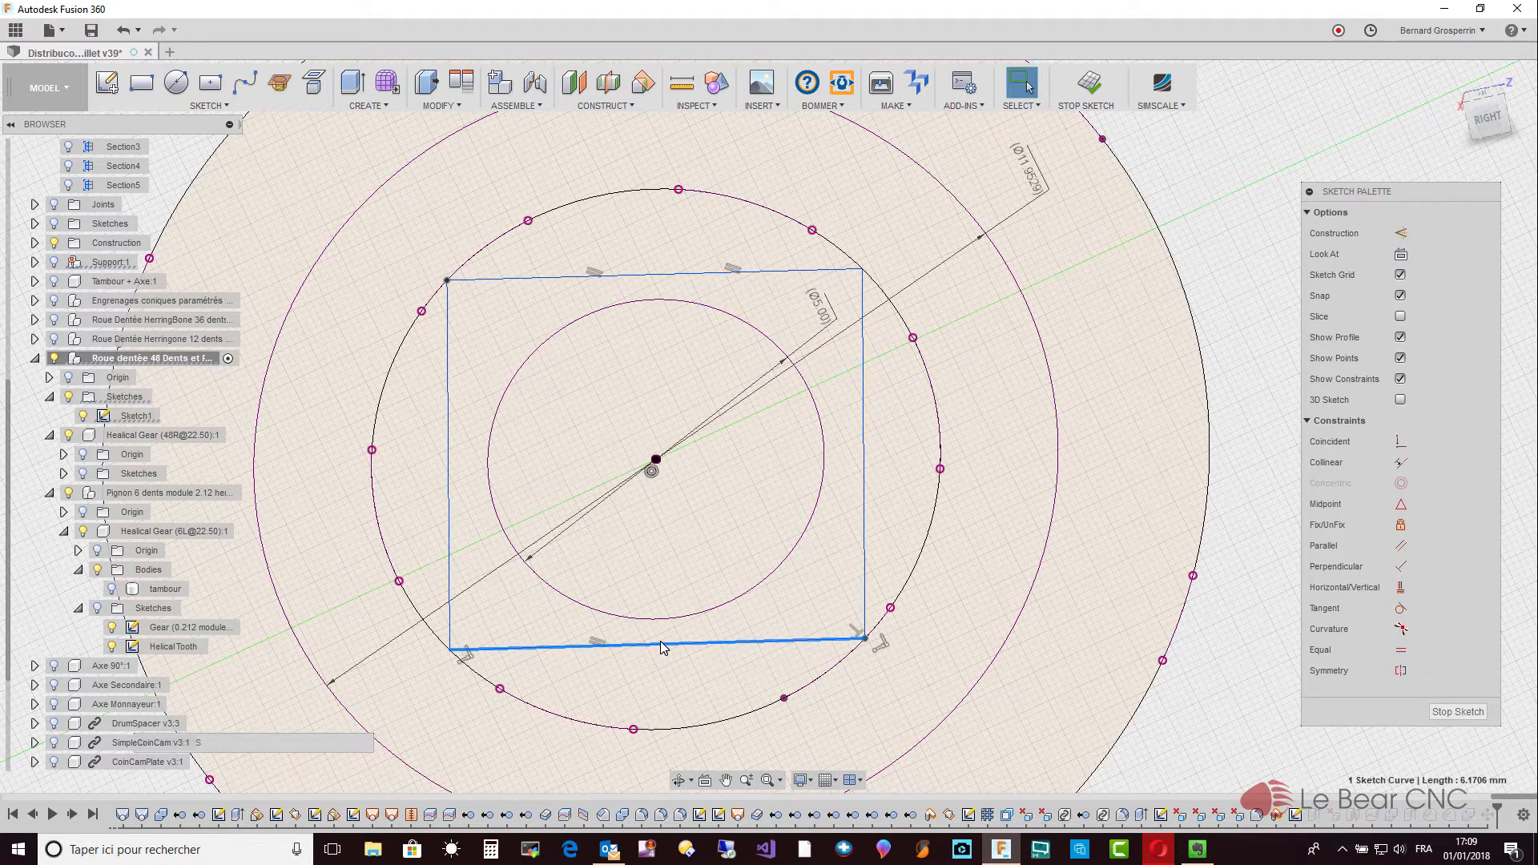
key("Escape")
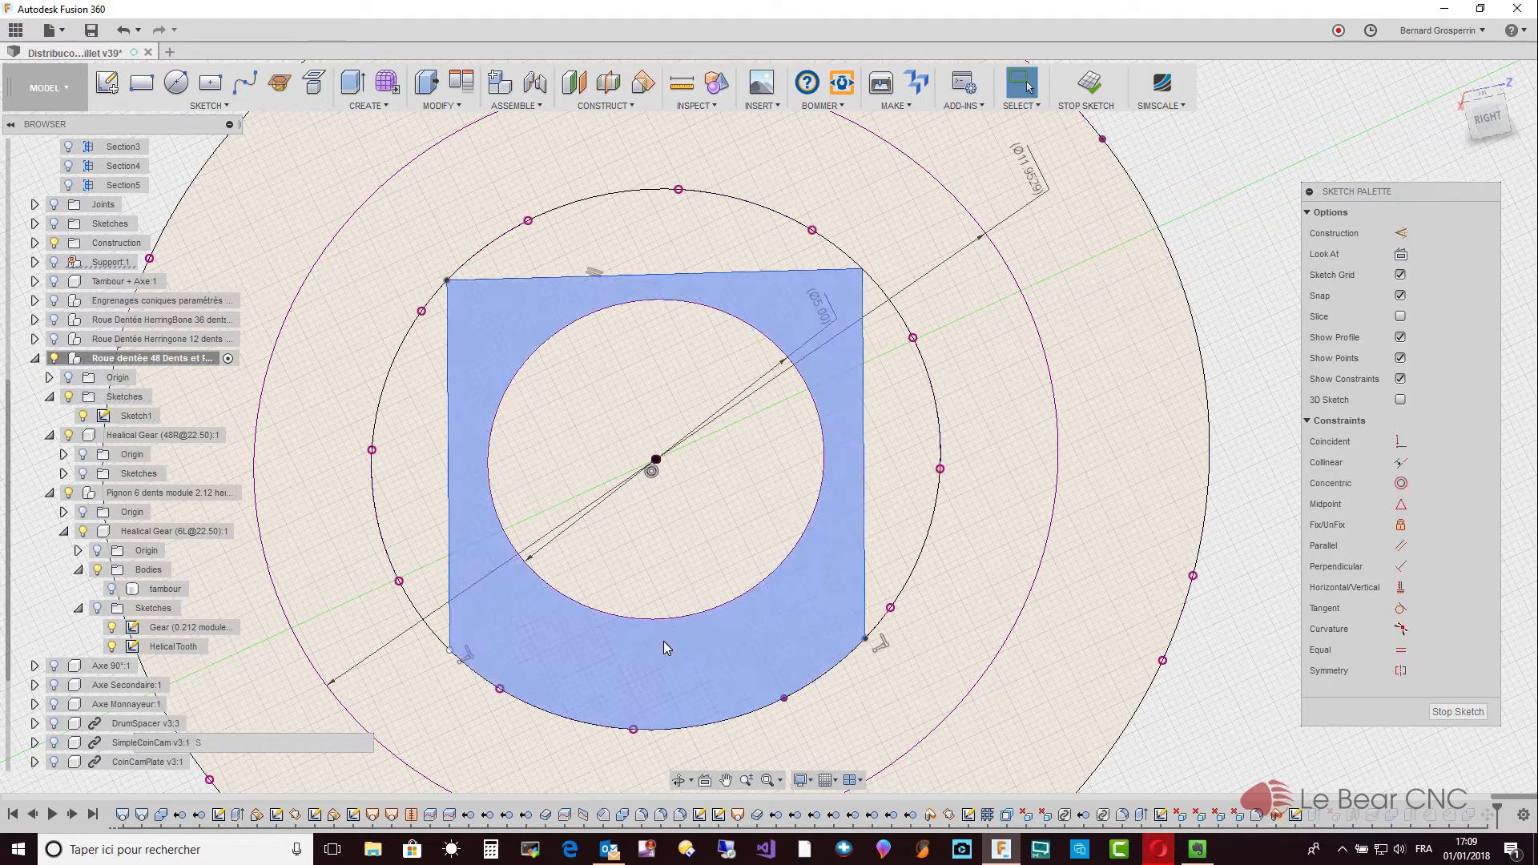
left_click(448, 367)
key("Delete")
left_click(517, 276)
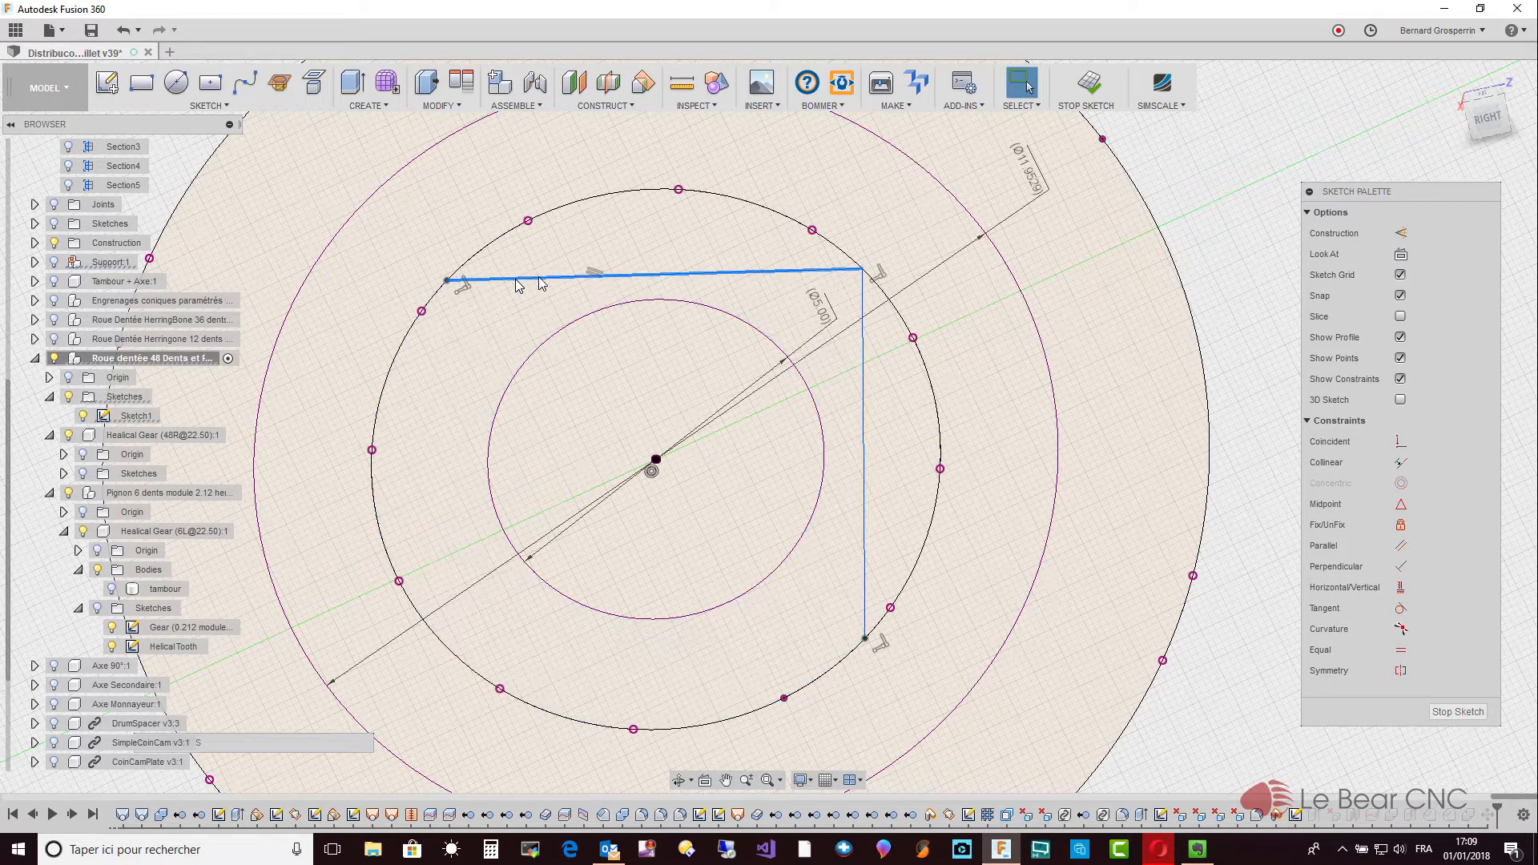
key("Delete")
left_click(865, 359)
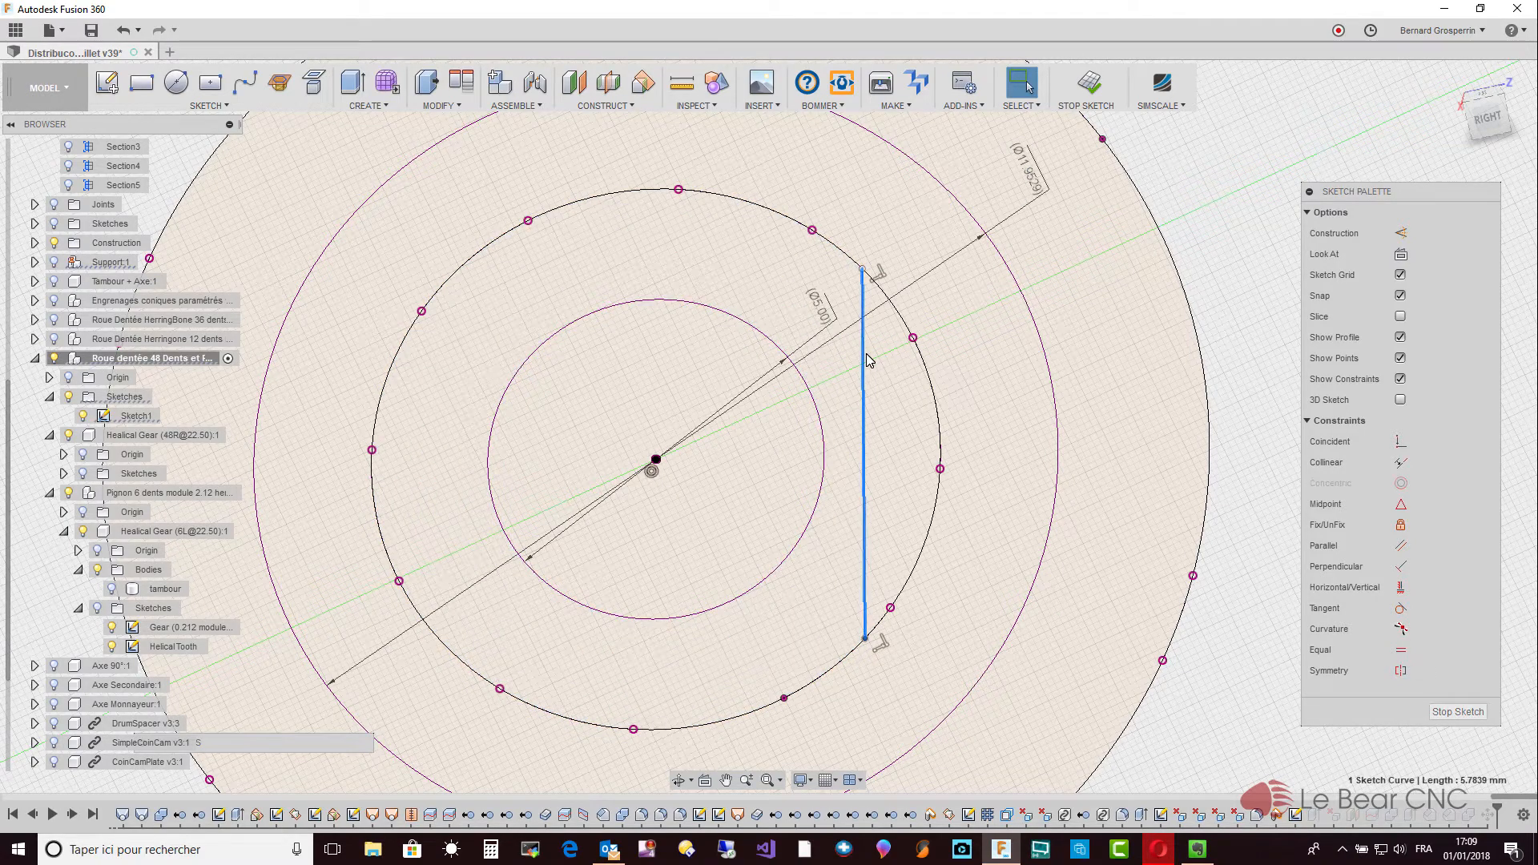
key("Delete")
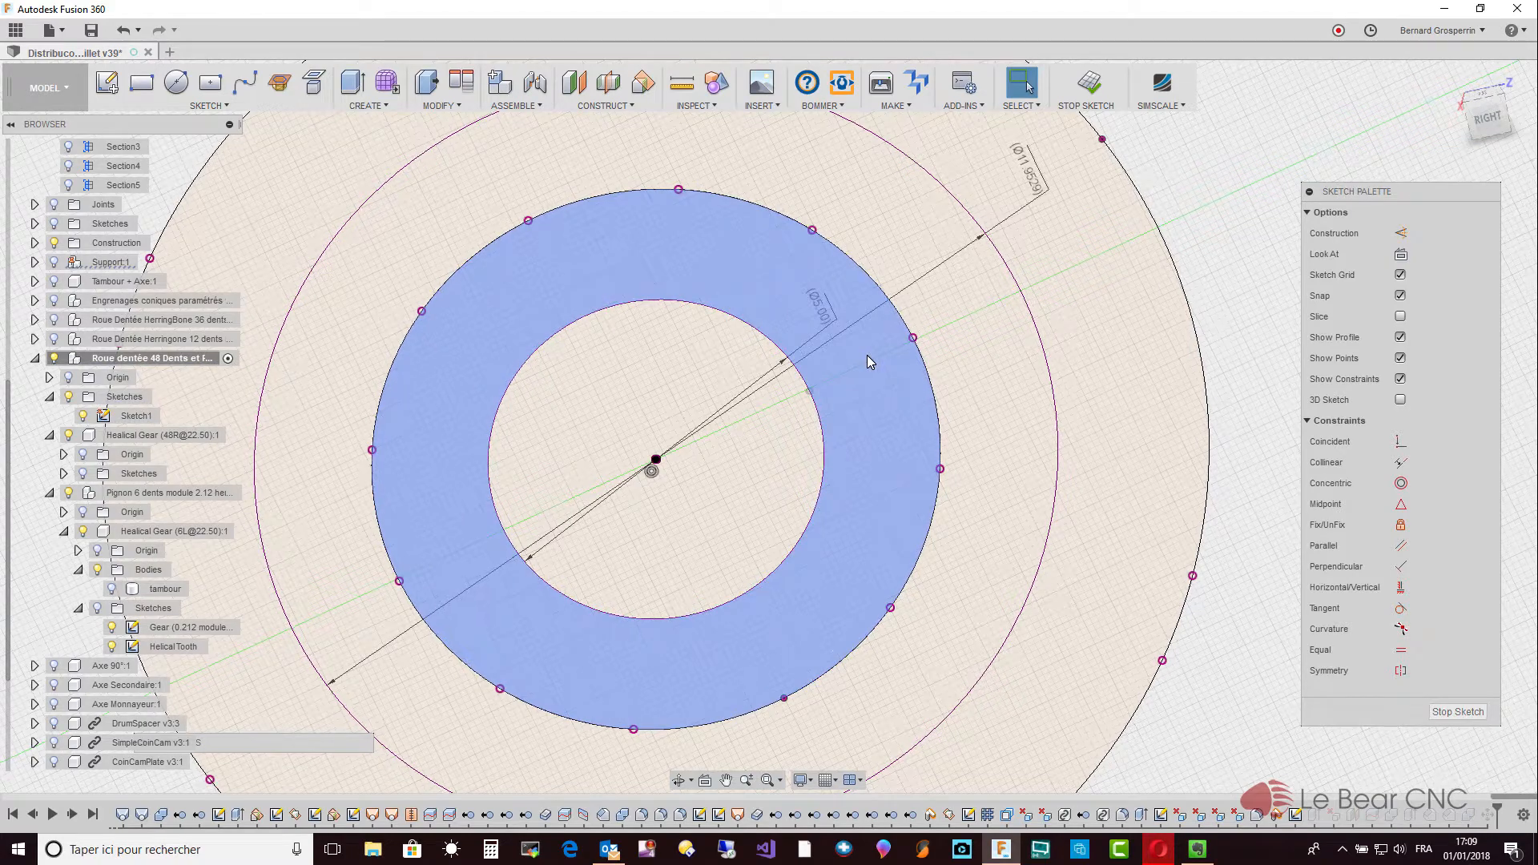
Draw a line about 7.98 mm long across the upper part of the 11.9529 mm circle, with both ends on the circle.
scroll(866, 360, "down", 3)
scroll(868, 361, "down", 5)
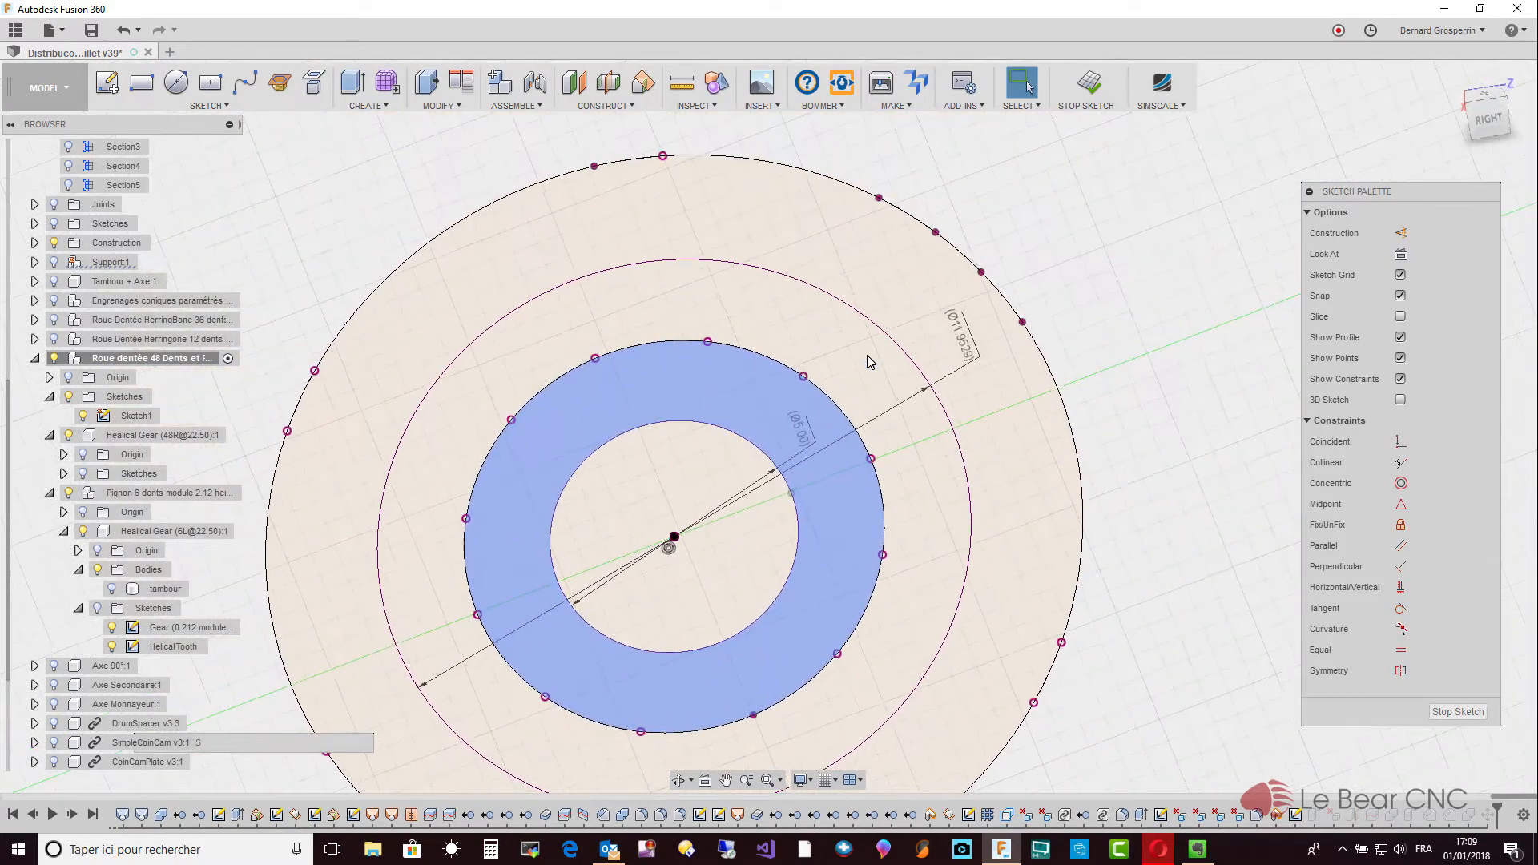
scroll(871, 362, "up", 5)
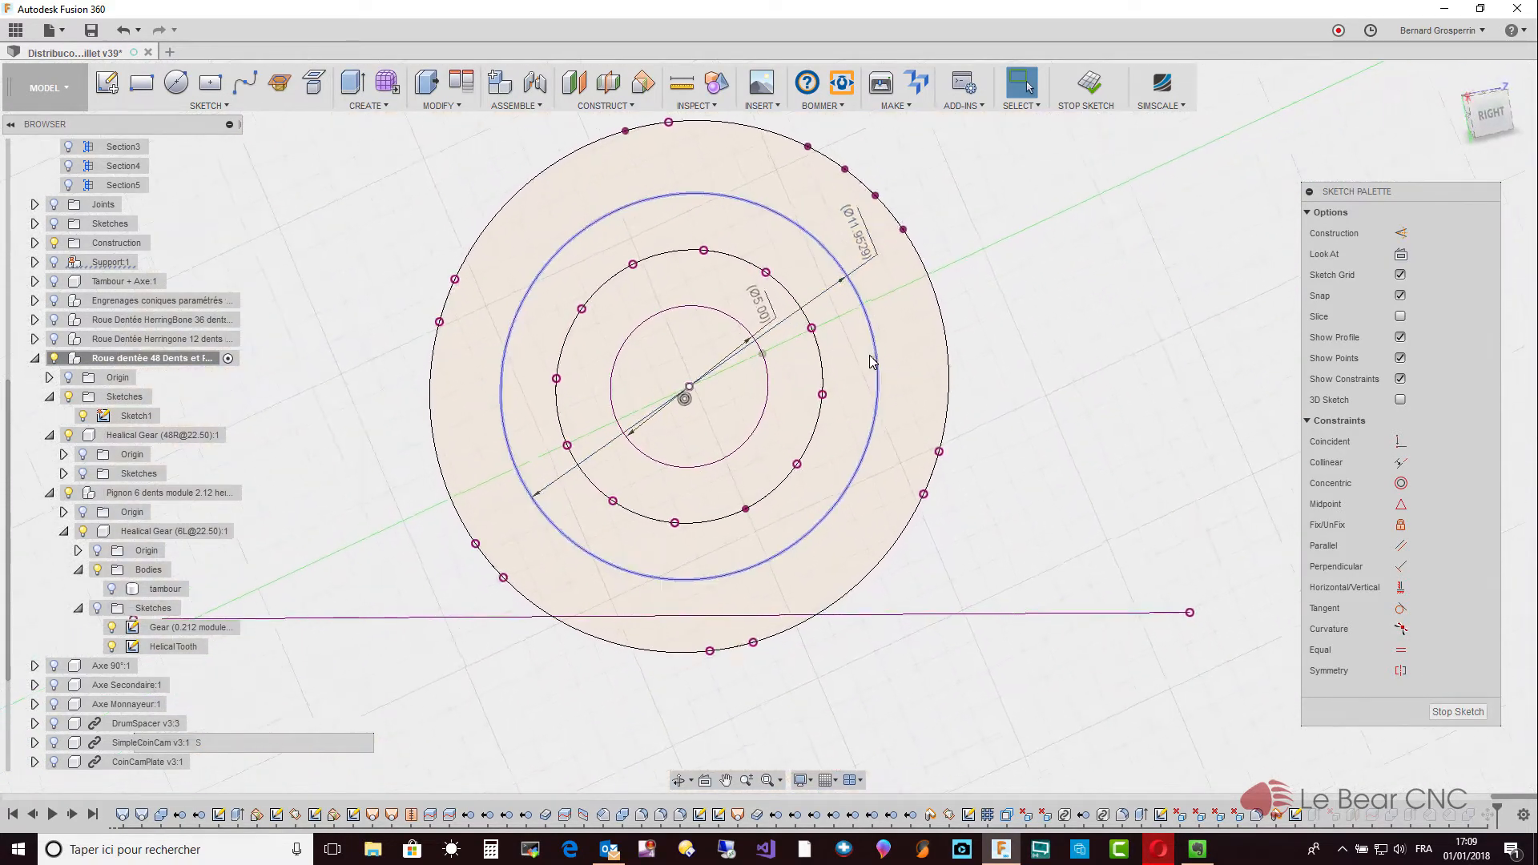
scroll(872, 362, "up", 1)
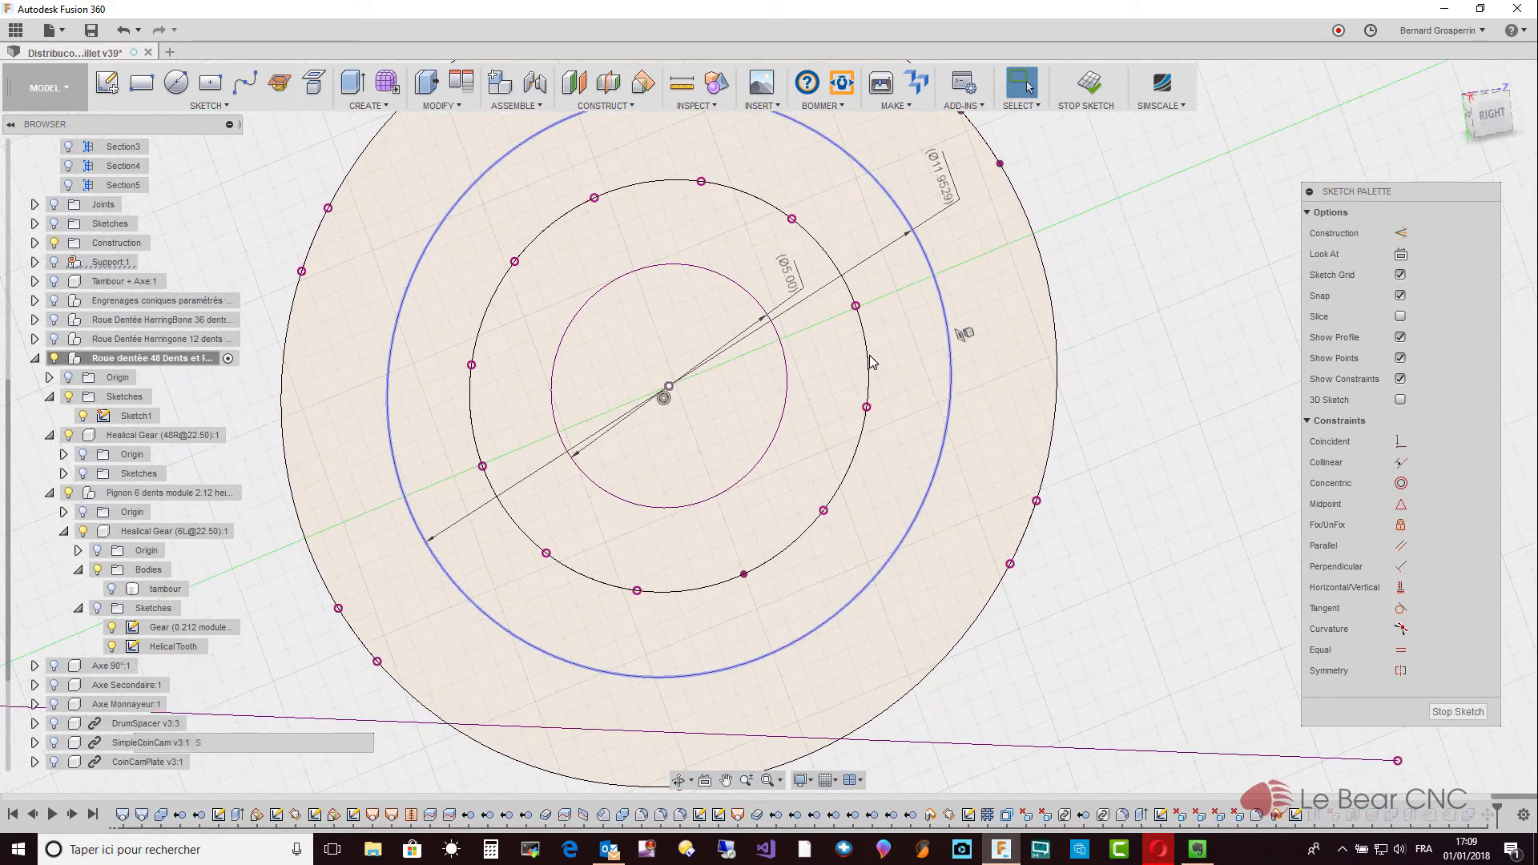
left_click(488, 172)
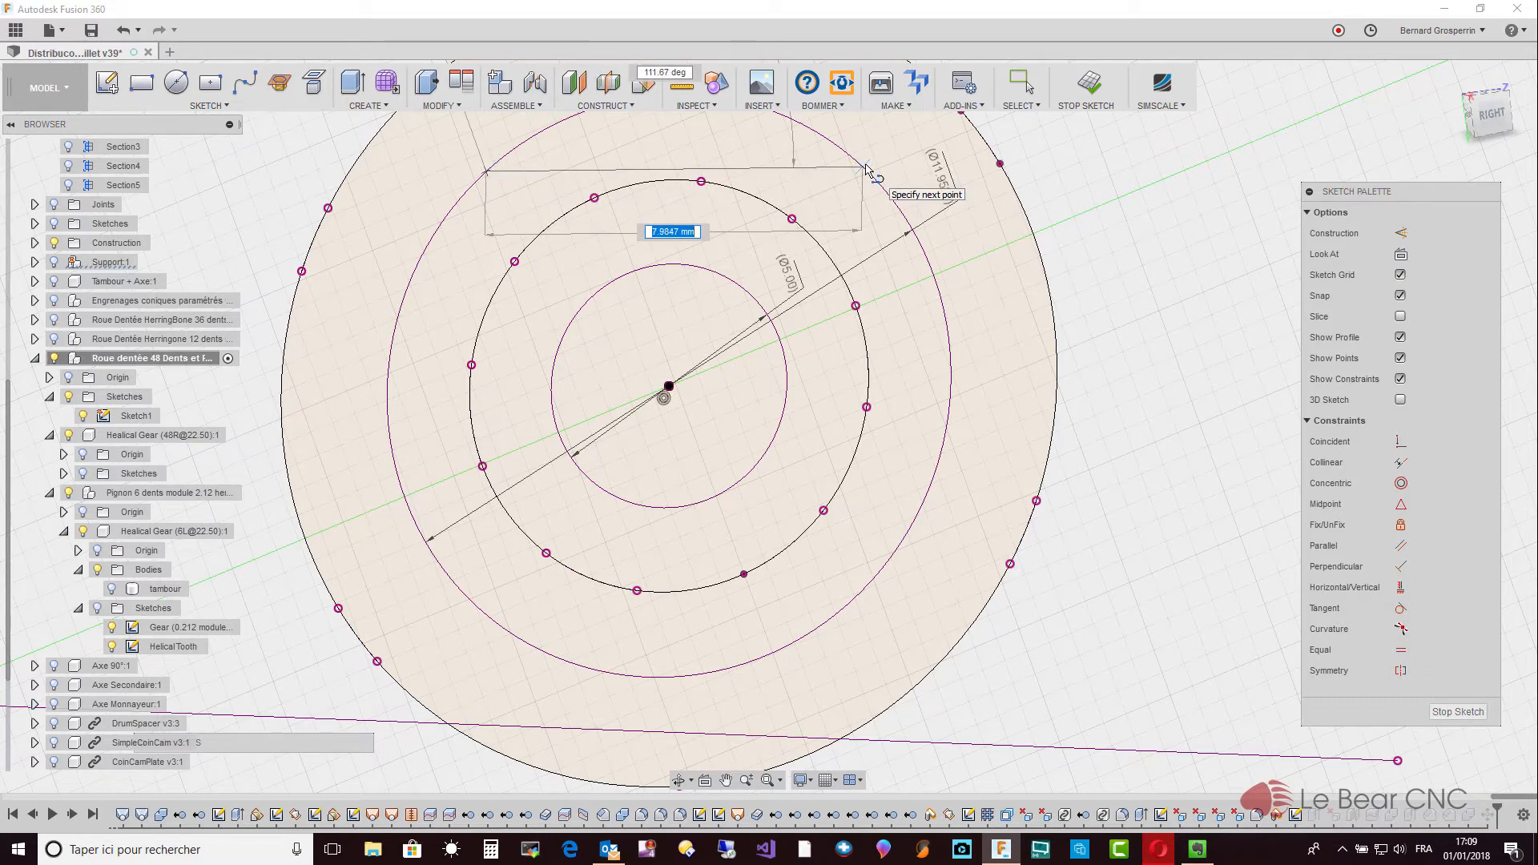
double_click(864, 167)
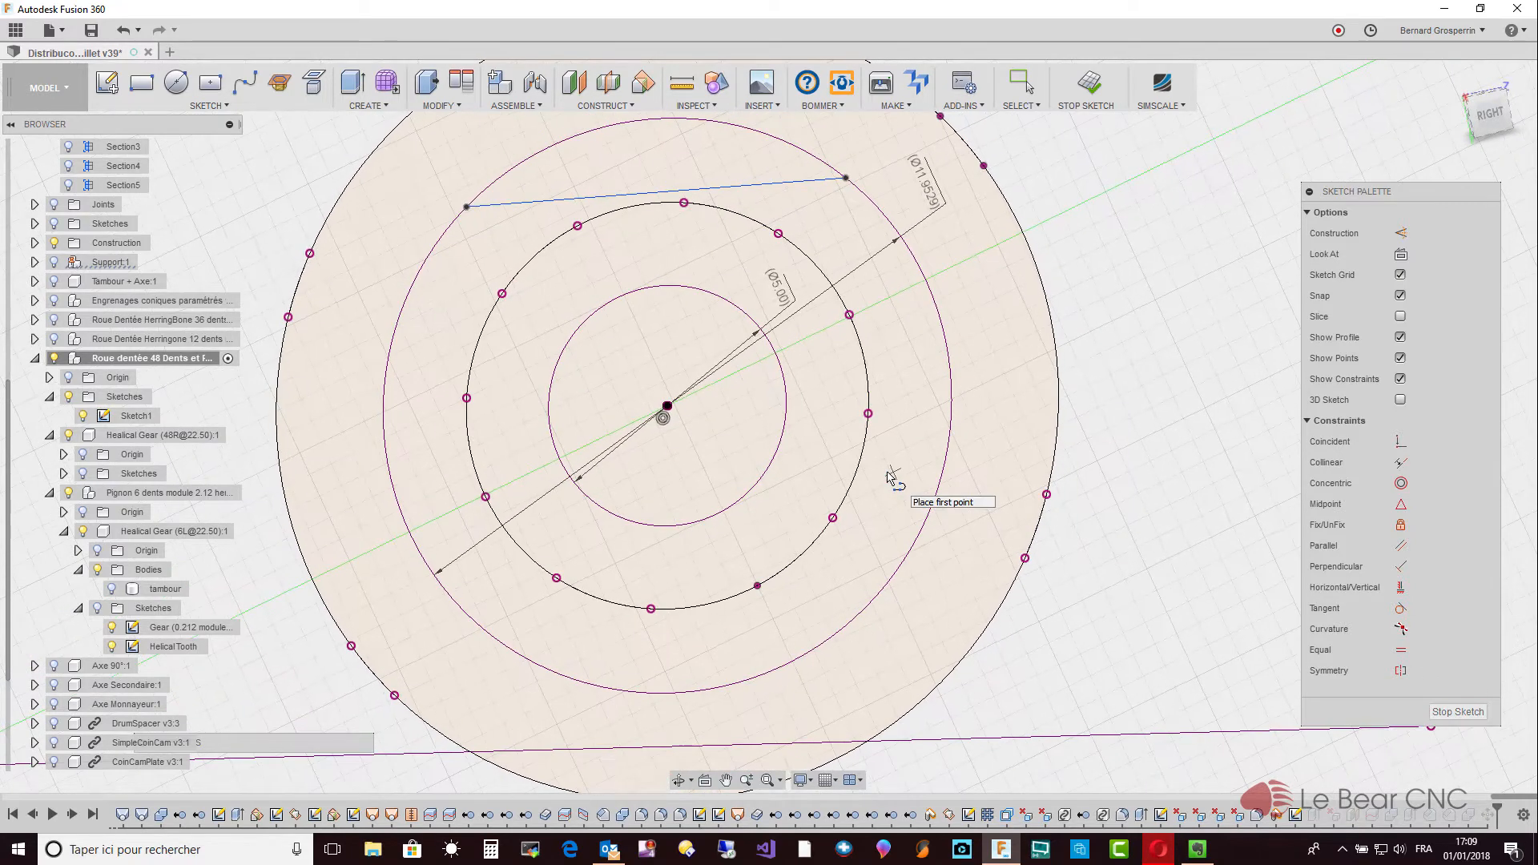
key("Escape")
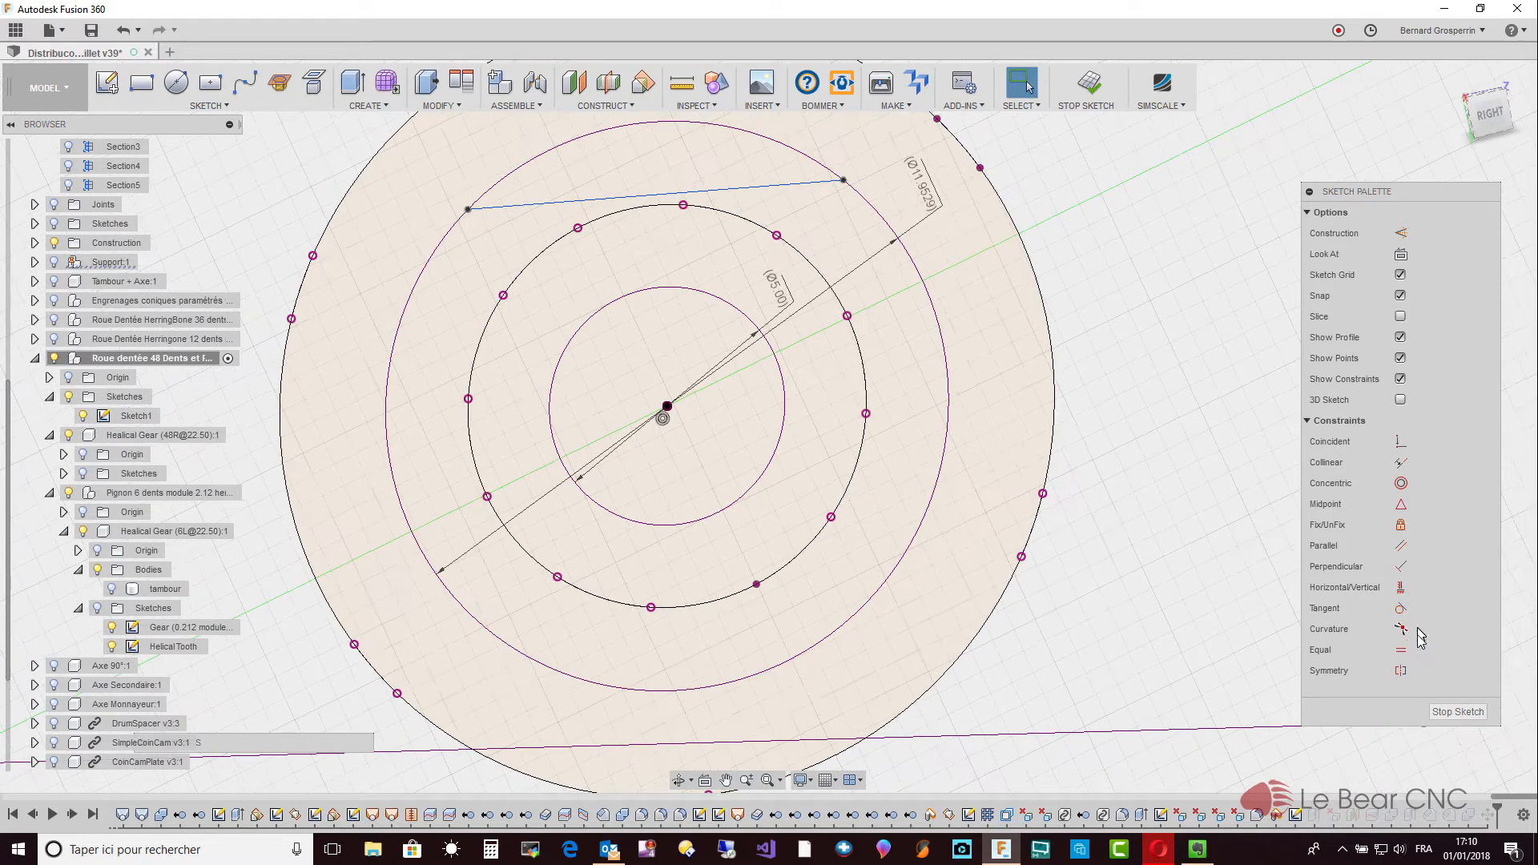
Constrain the new upper line parallel to the long line below the circles.
left_click(1400, 545)
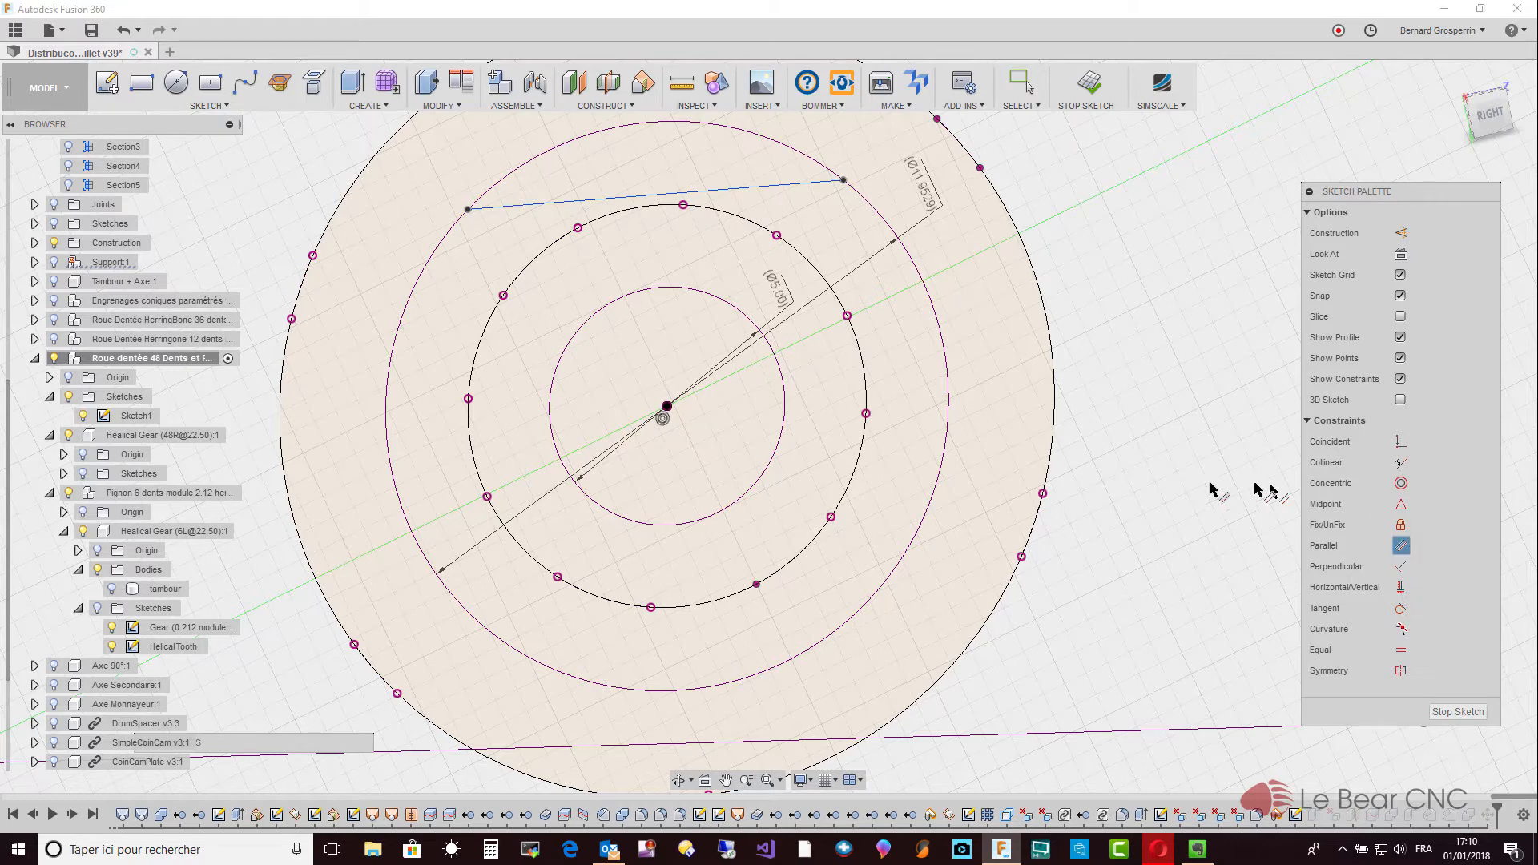
left_click(647, 202)
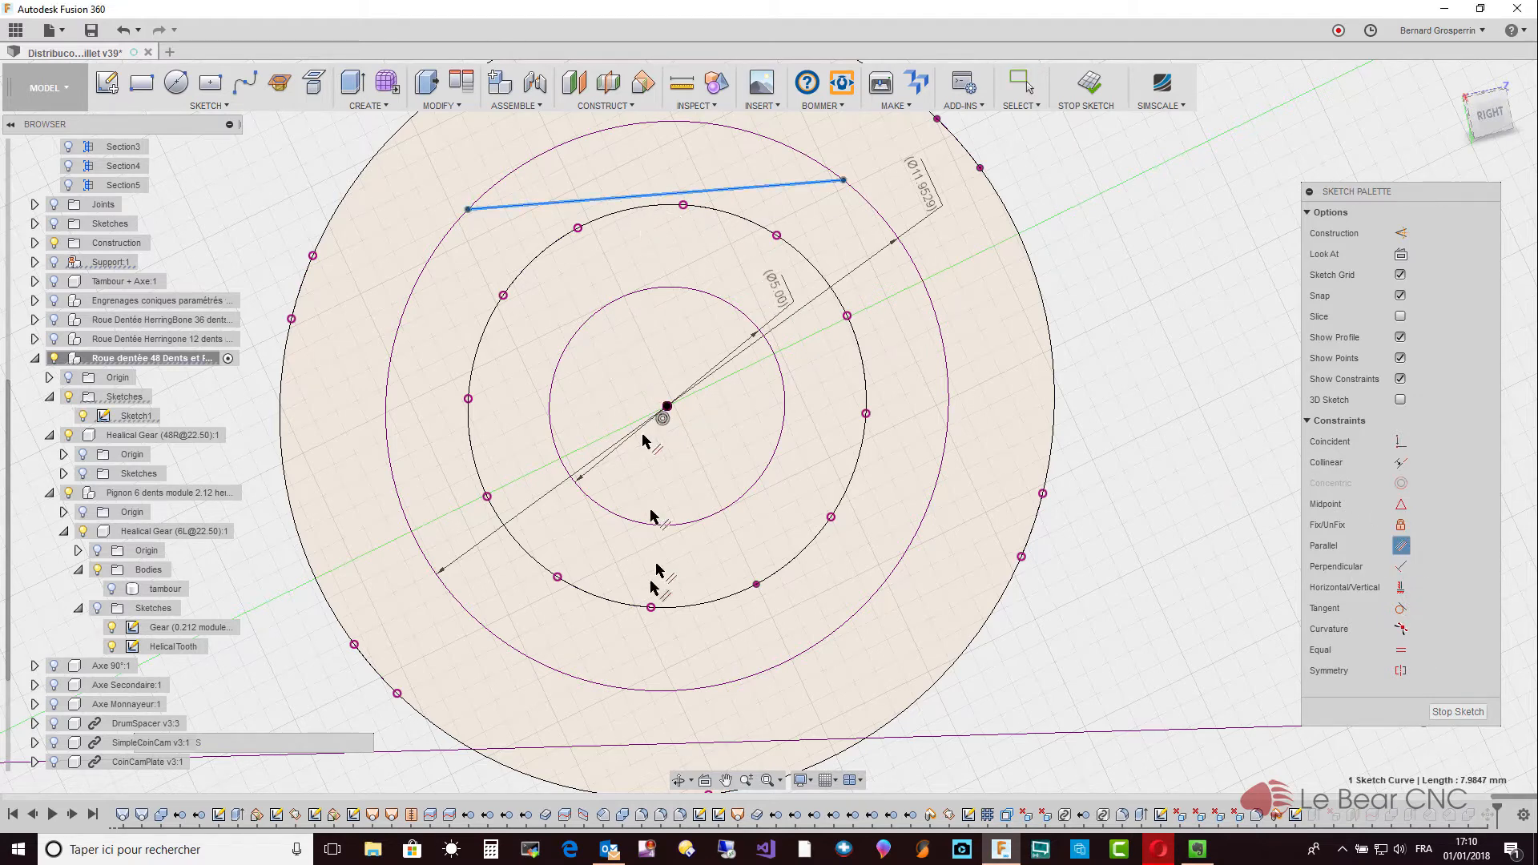
left_click(663, 747)
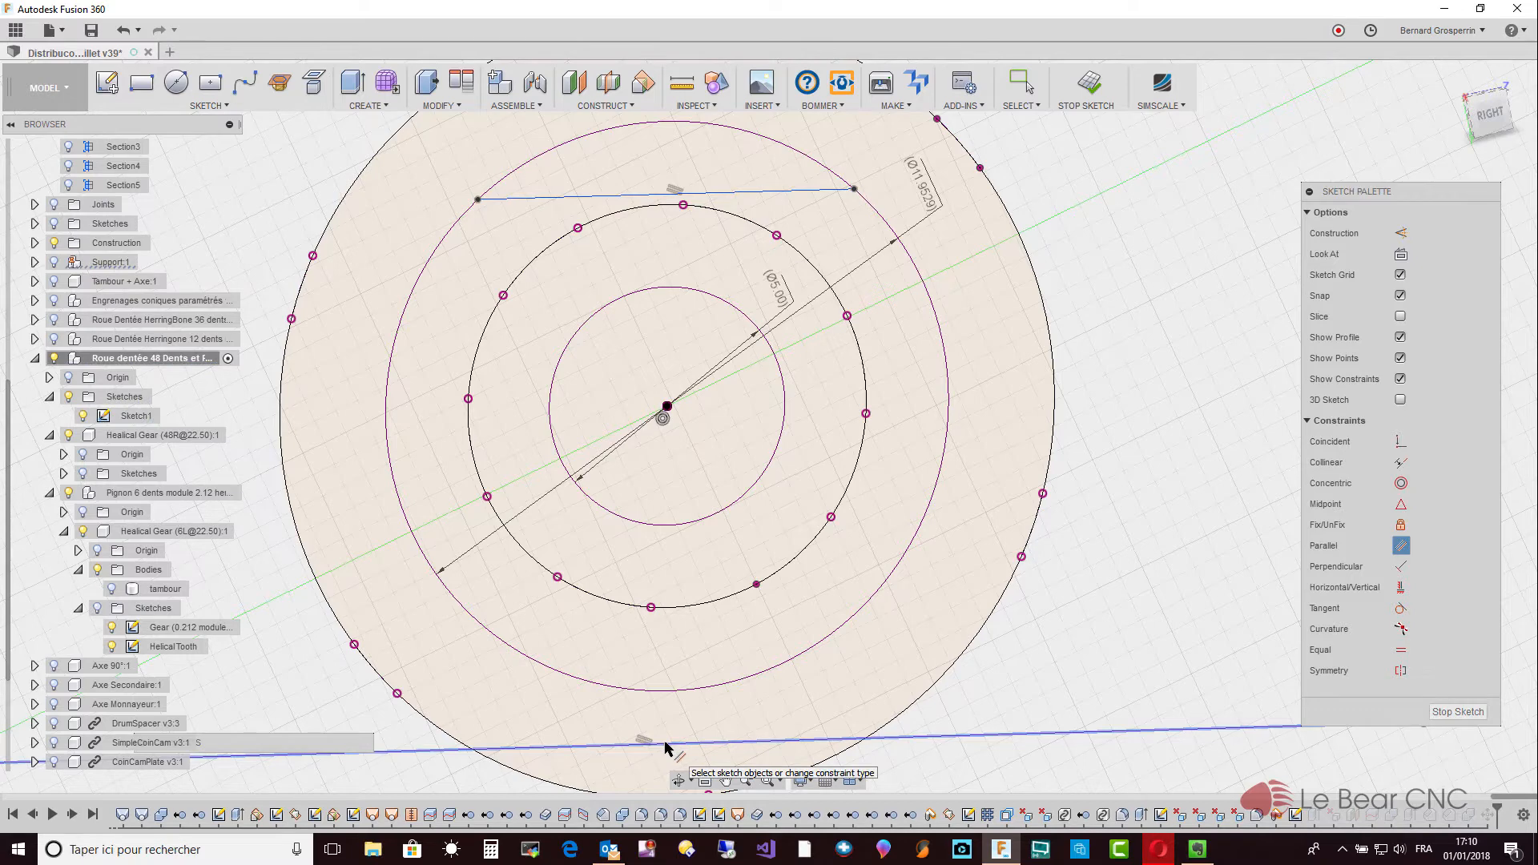
key("Escape")
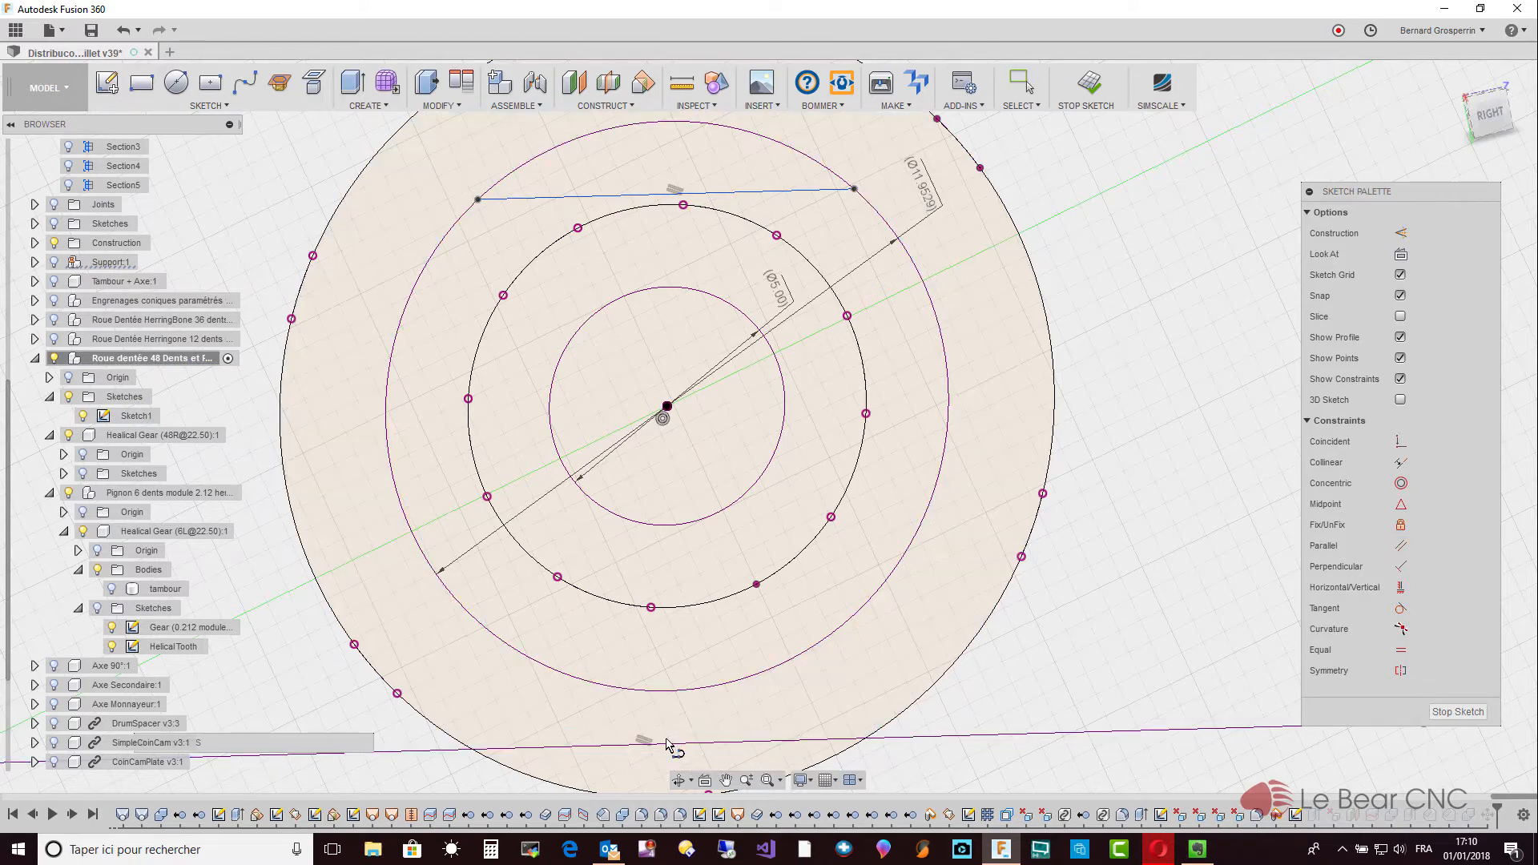
Draw the left, bottom and right lines to close the rectangle on the 11.9529 mm circle, with the bottom about 7.98 mm long.
left_click(477, 200)
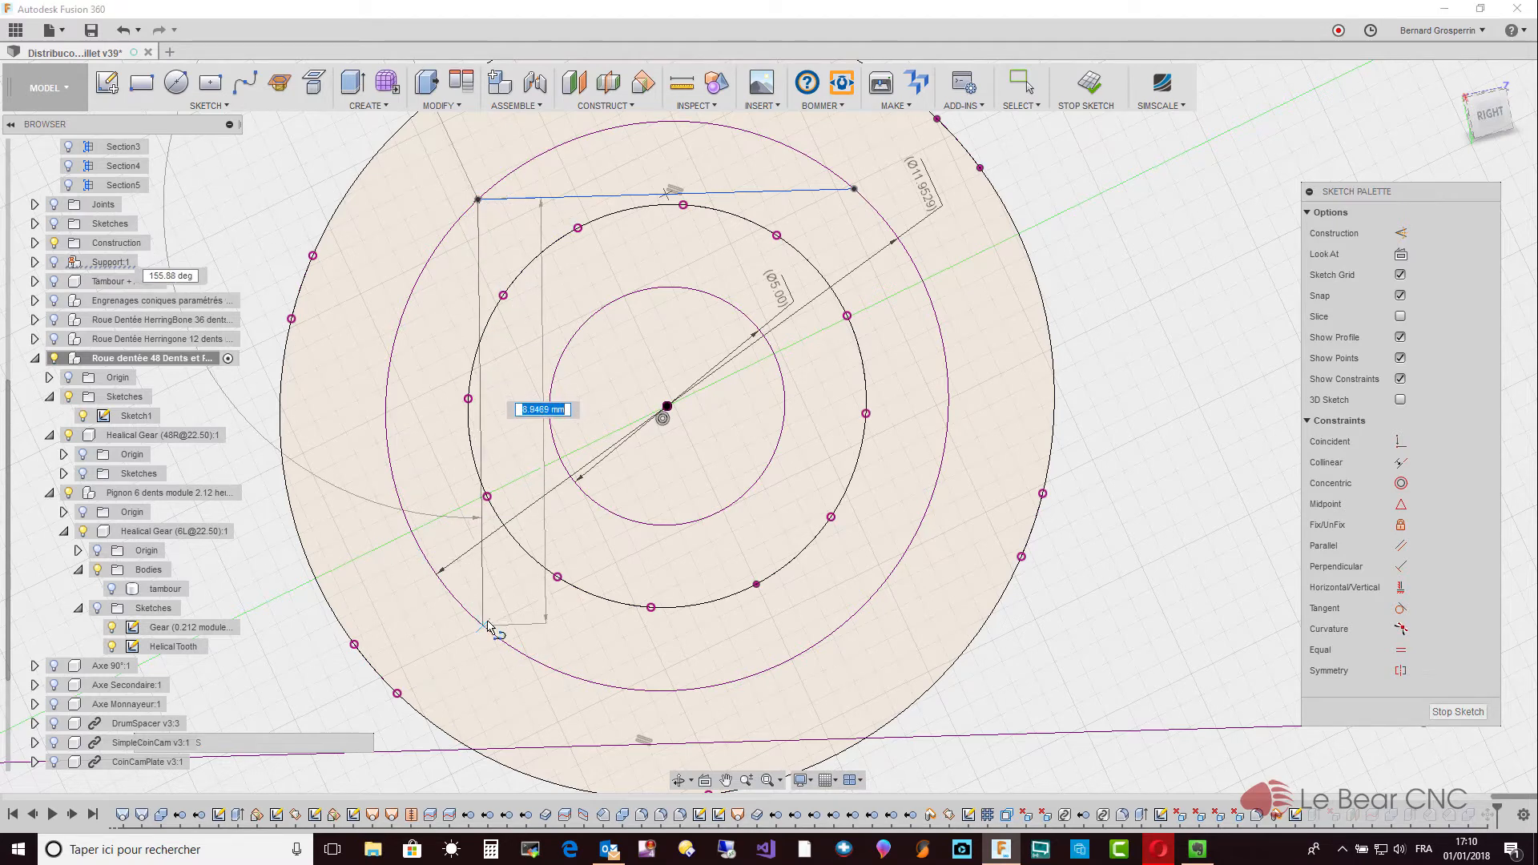
left_click(486, 629)
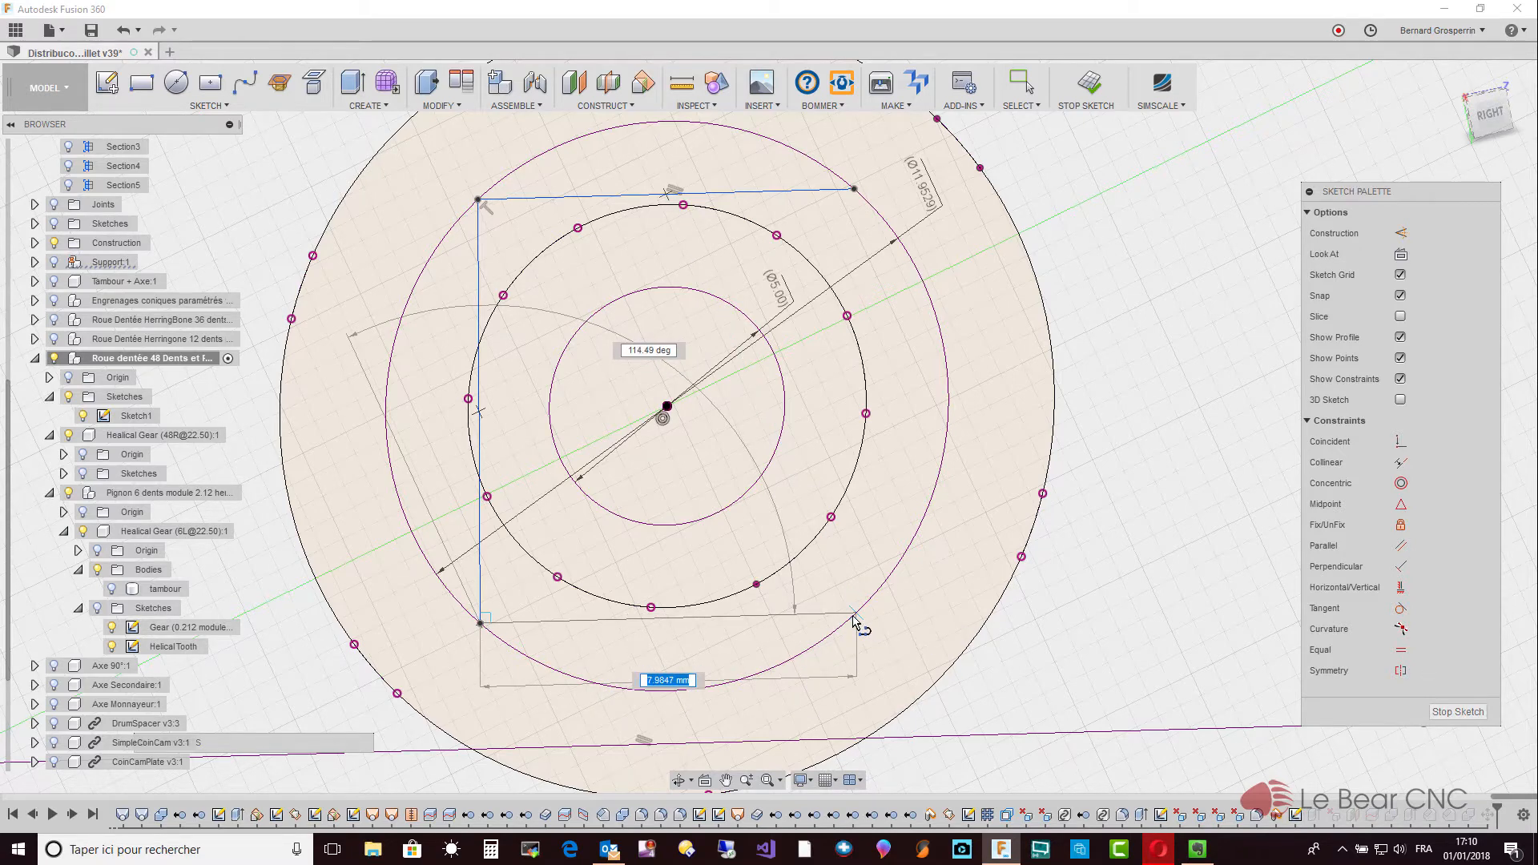
left_click(854, 616)
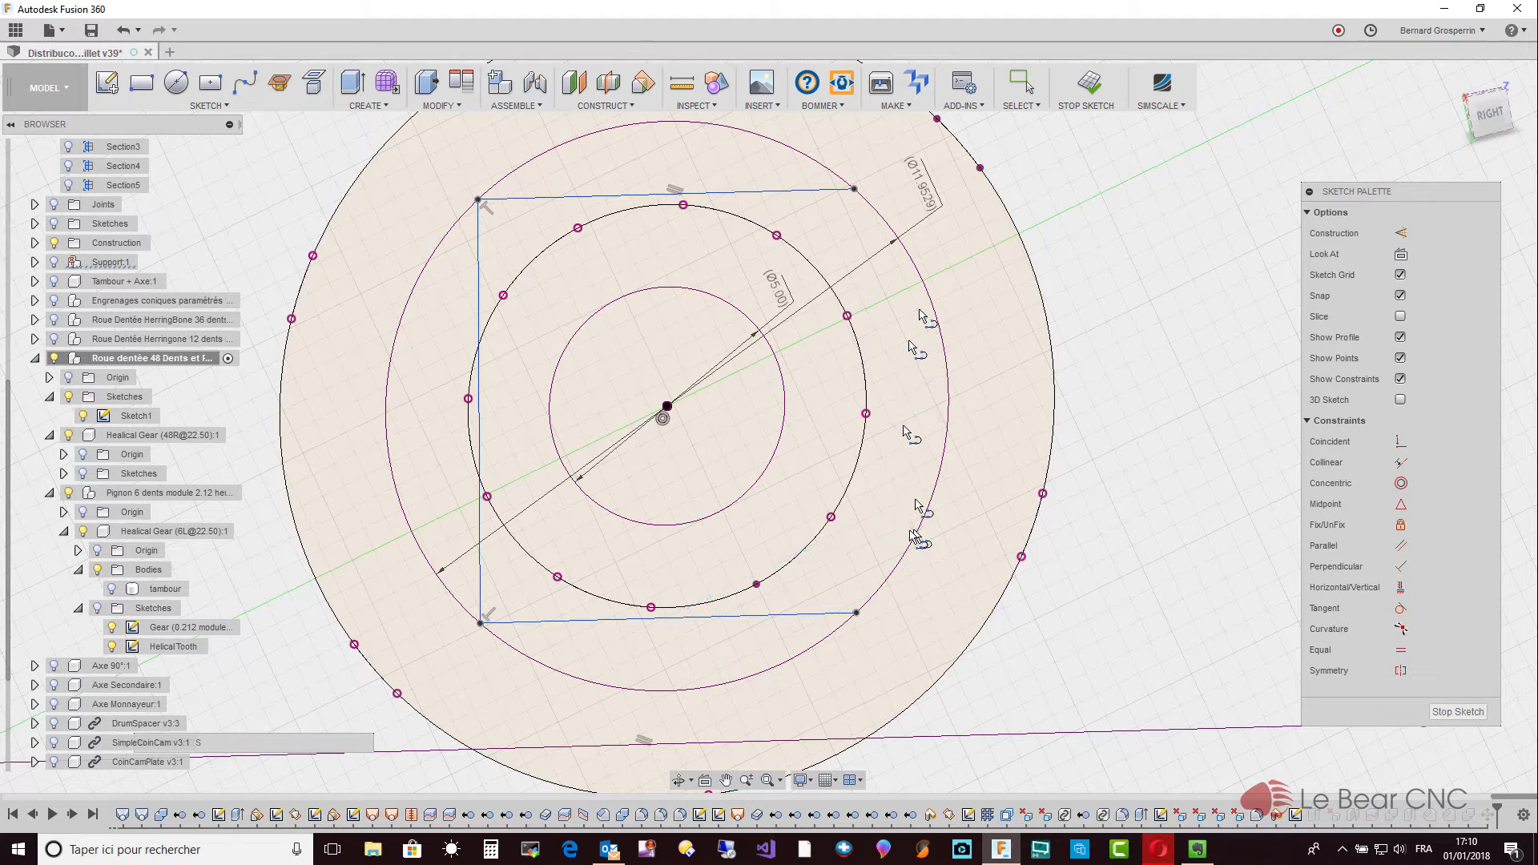
left_click(857, 615)
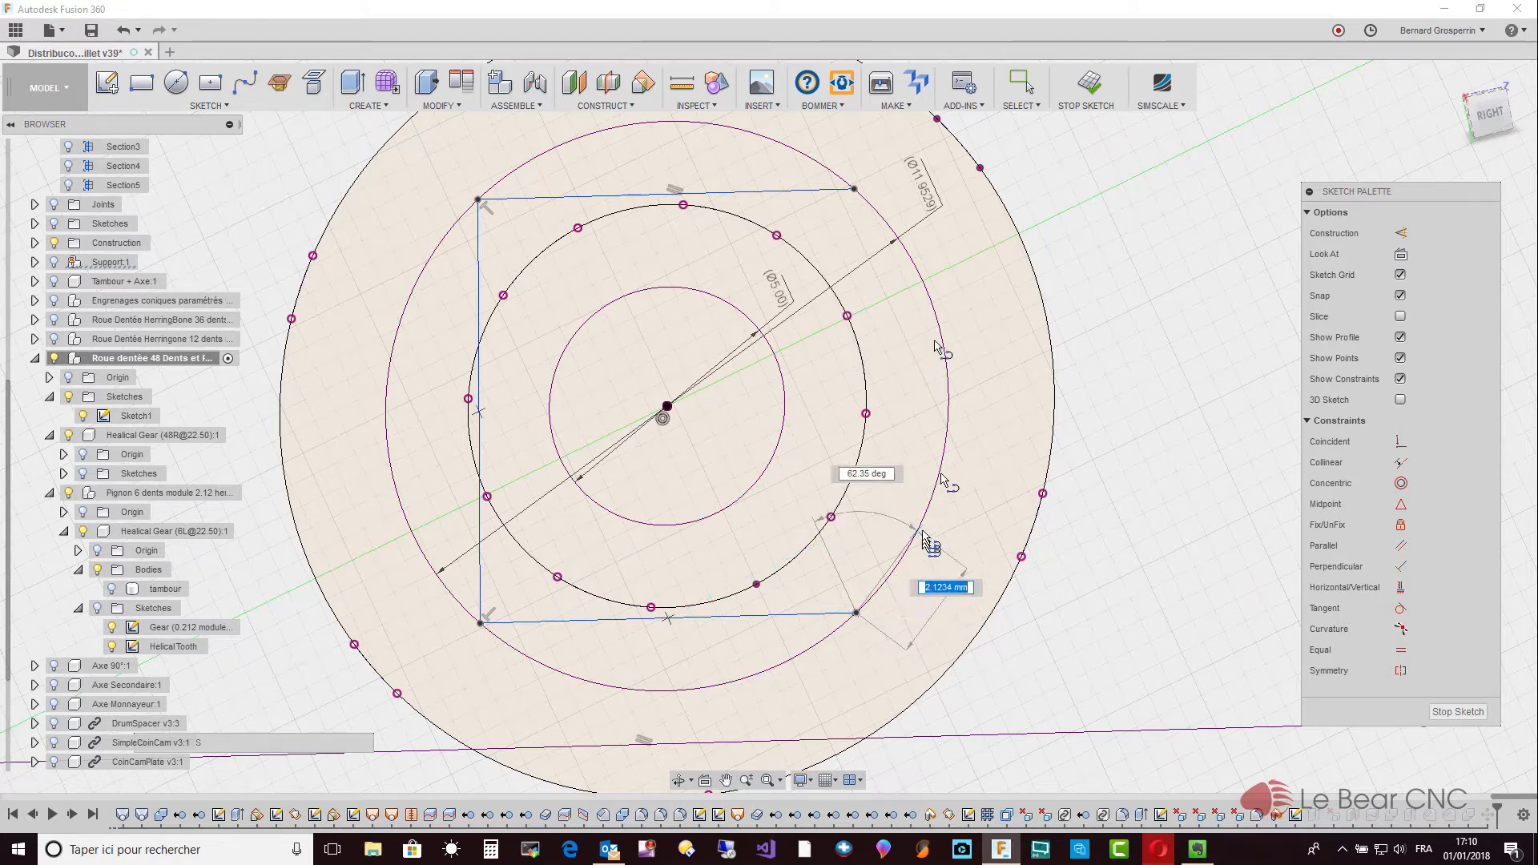
left_click(851, 190)
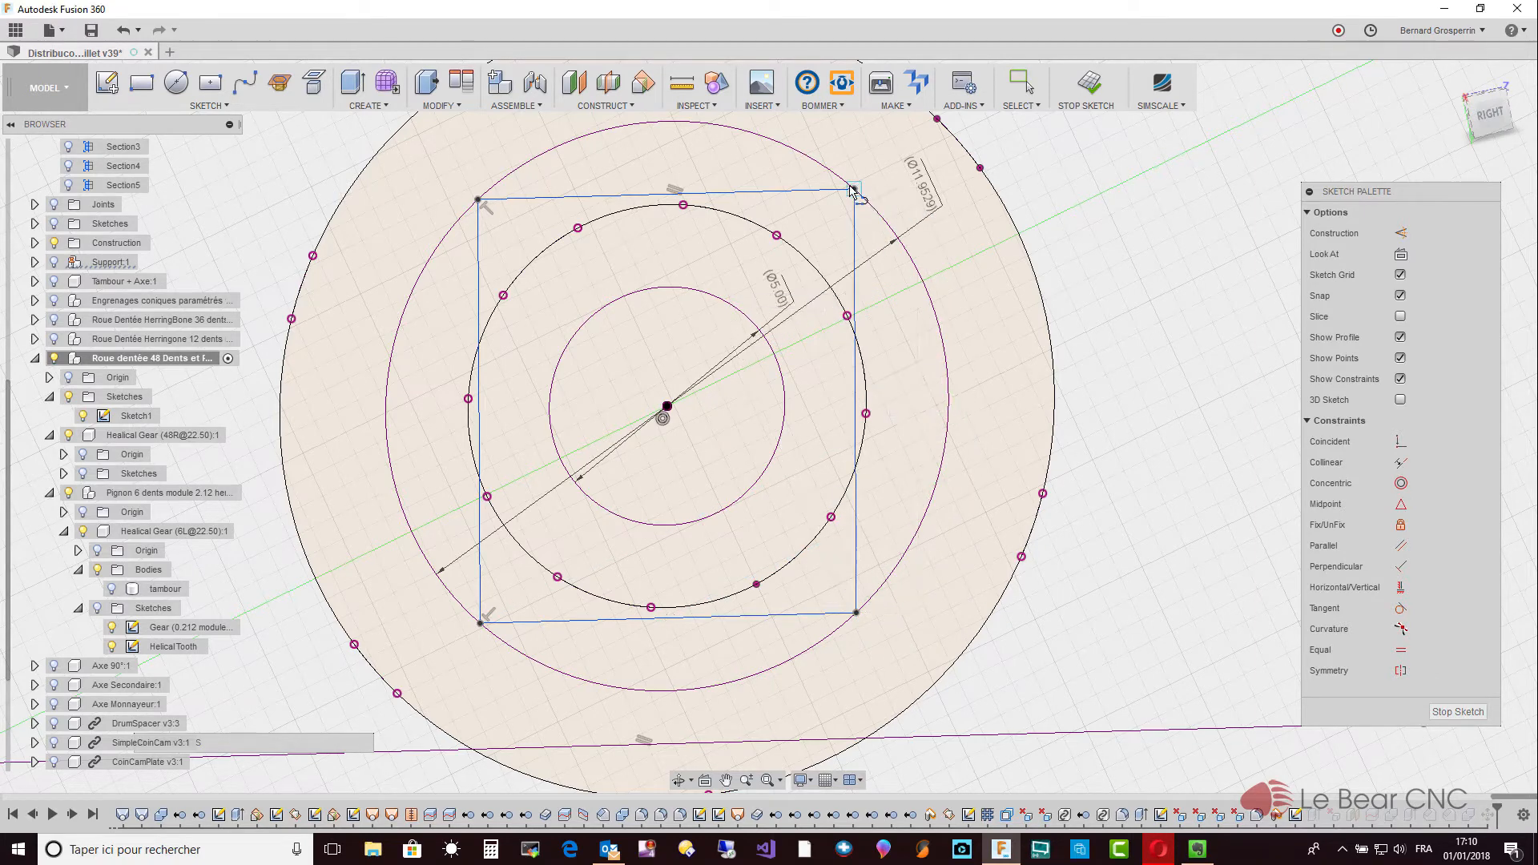
key("Escape")
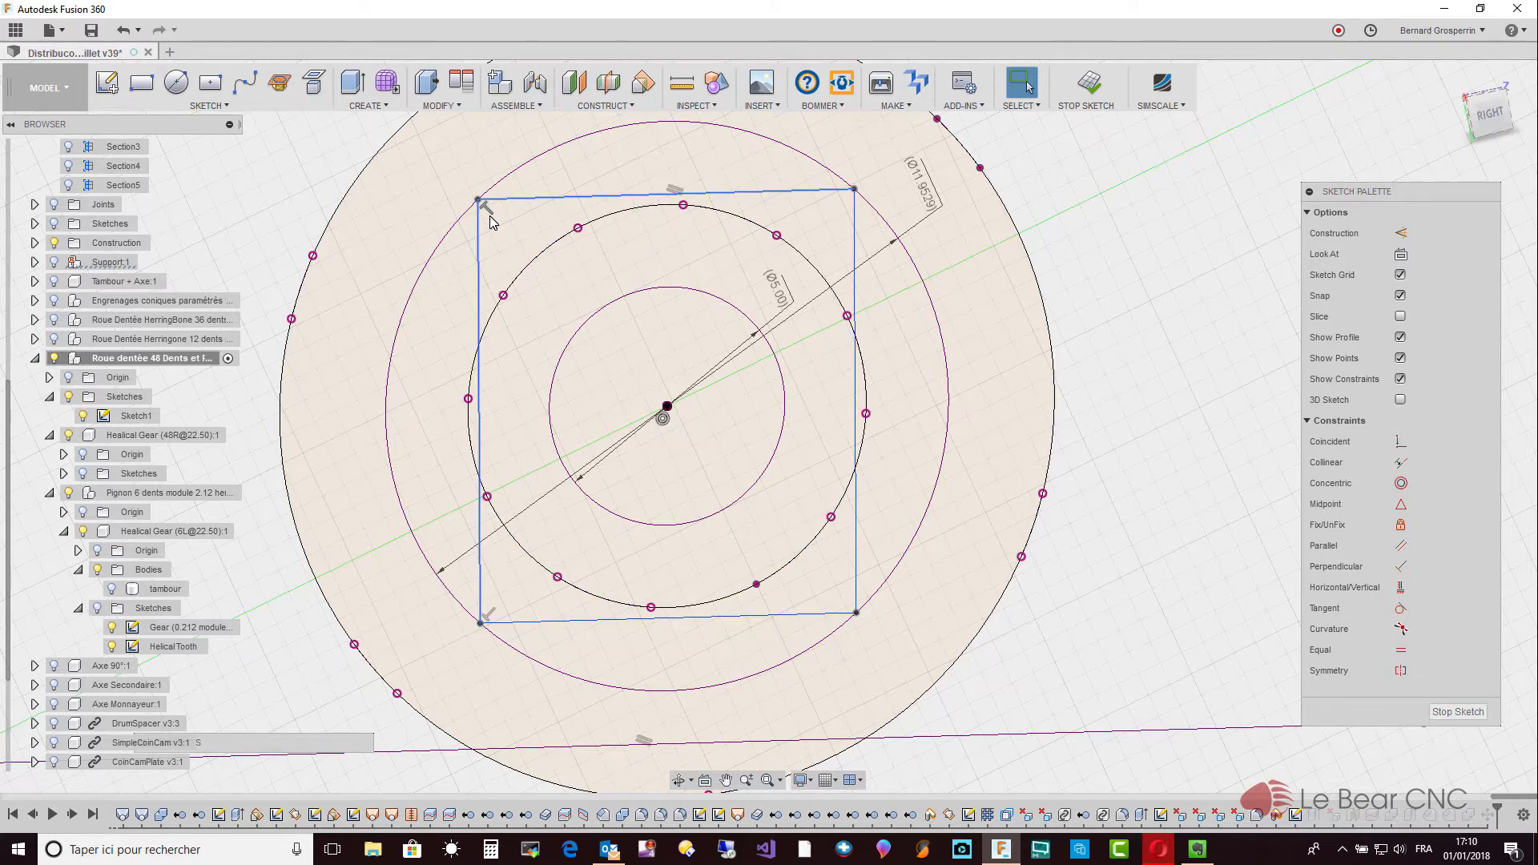
Try to constrain the left and right sides of the inscribed rectangle parallel to each other.
left_click(1400, 546)
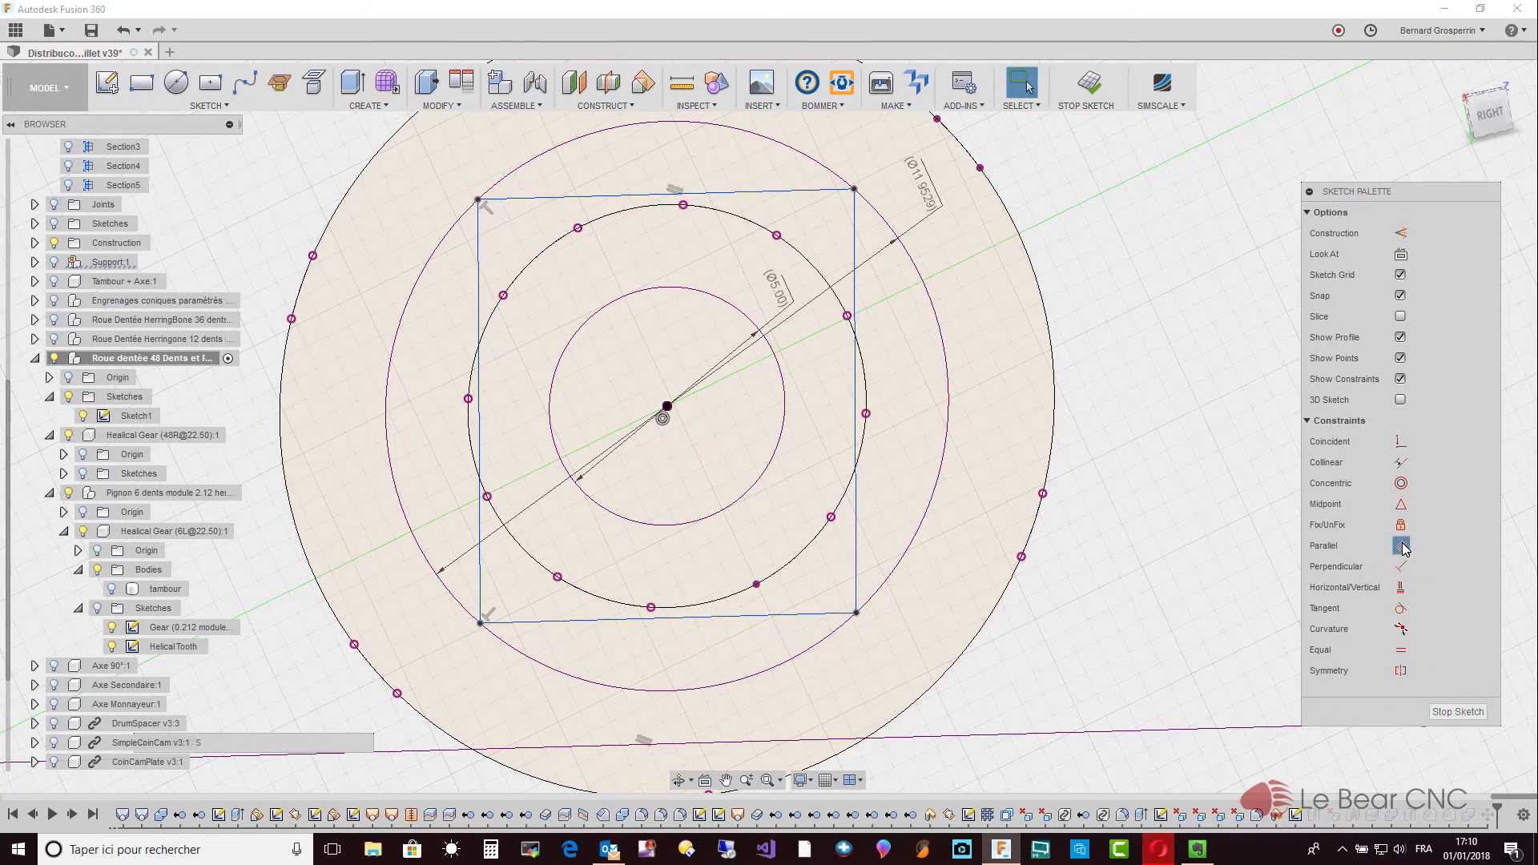
left_click(483, 373)
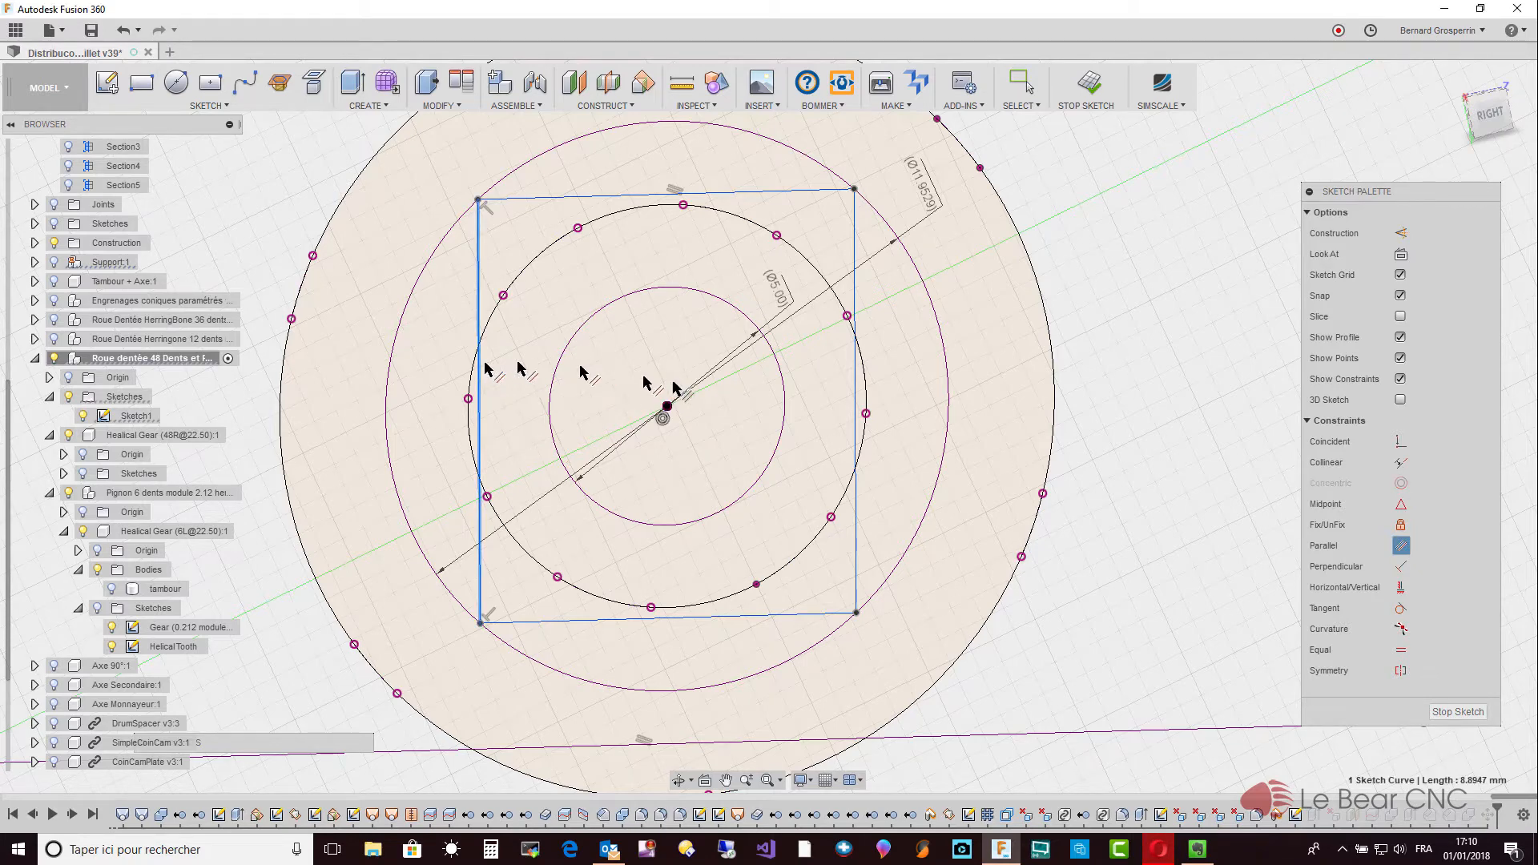
left_click(857, 389)
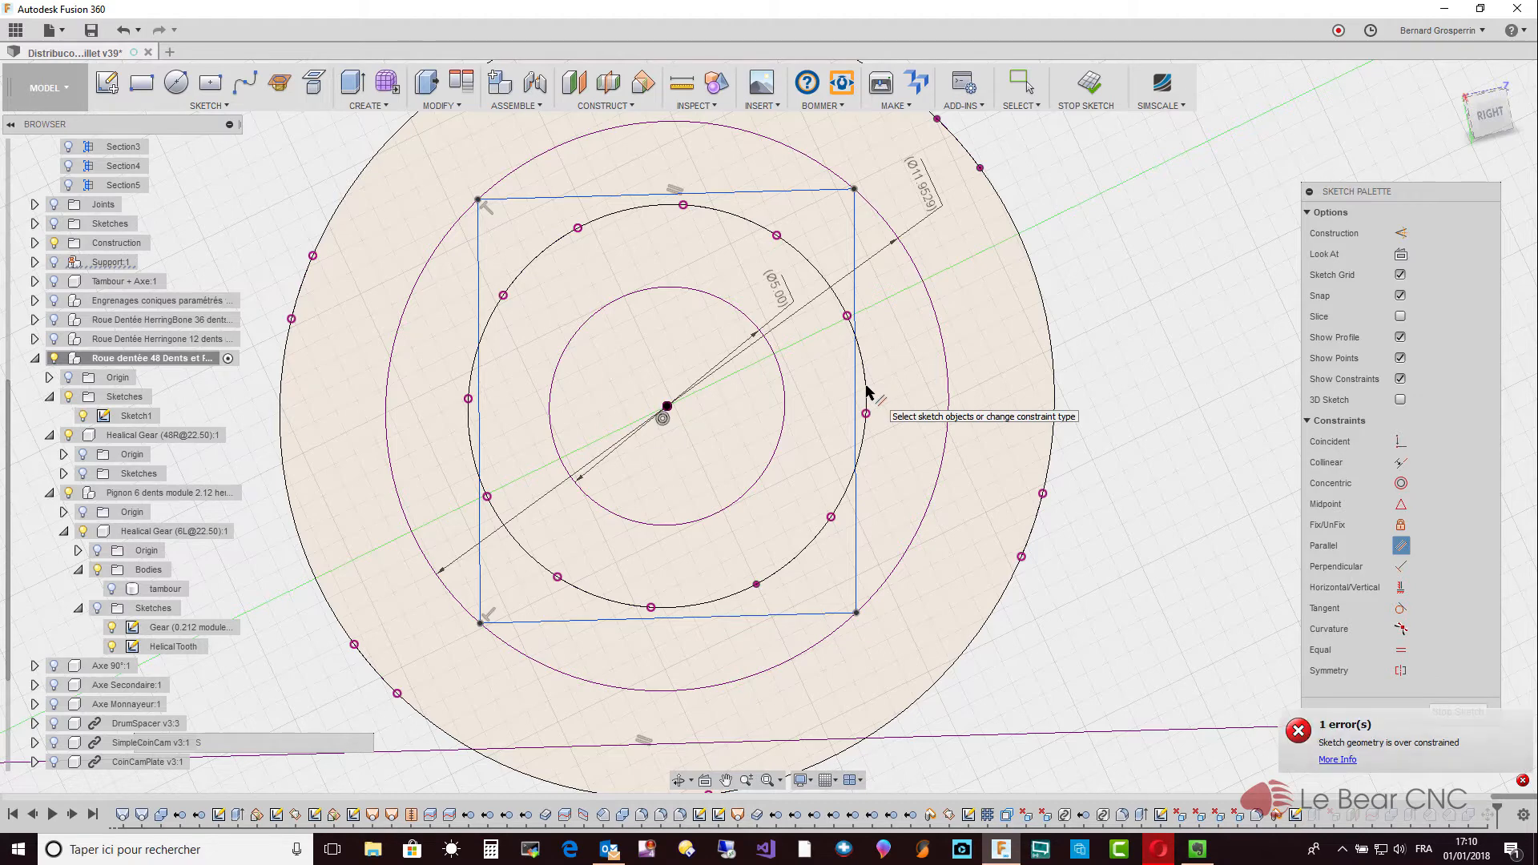
key("Escape")
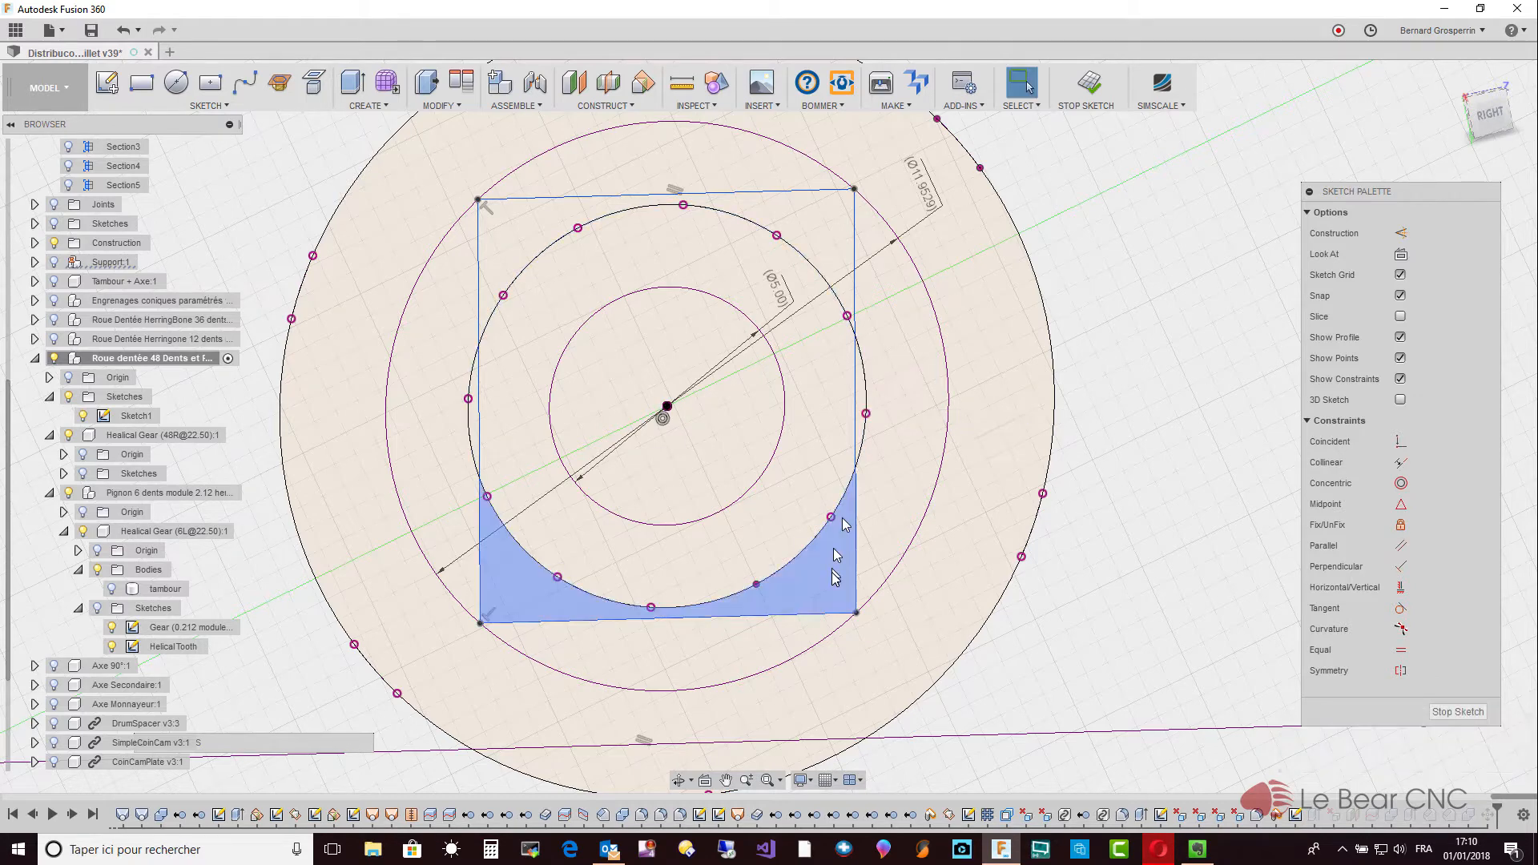
Try to constrain the rectangle's bottom side parallel to the long line below the circles.
left_click(1400, 545)
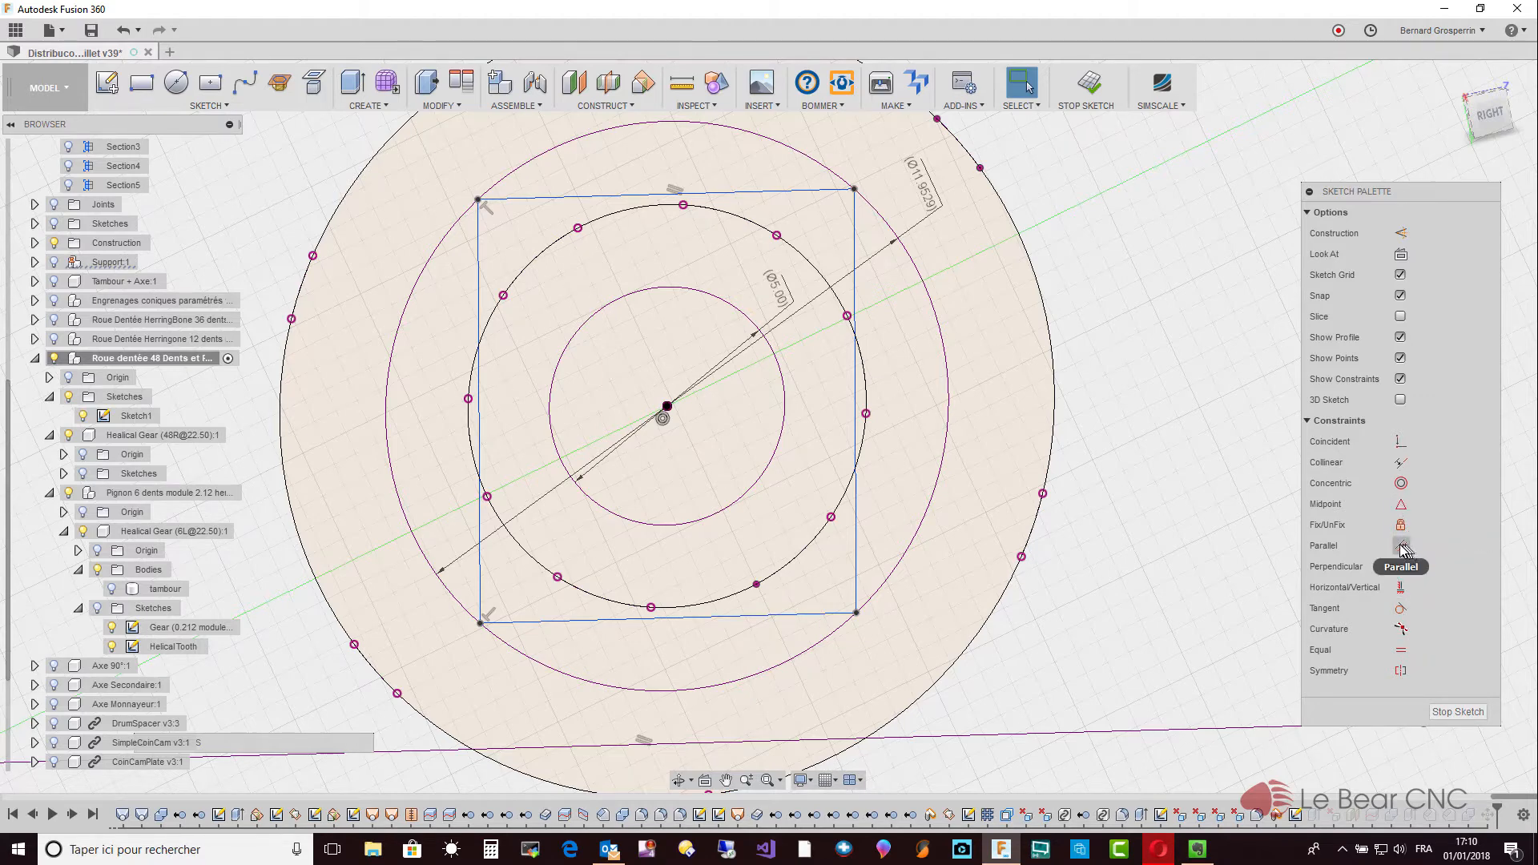
left_click(759, 619)
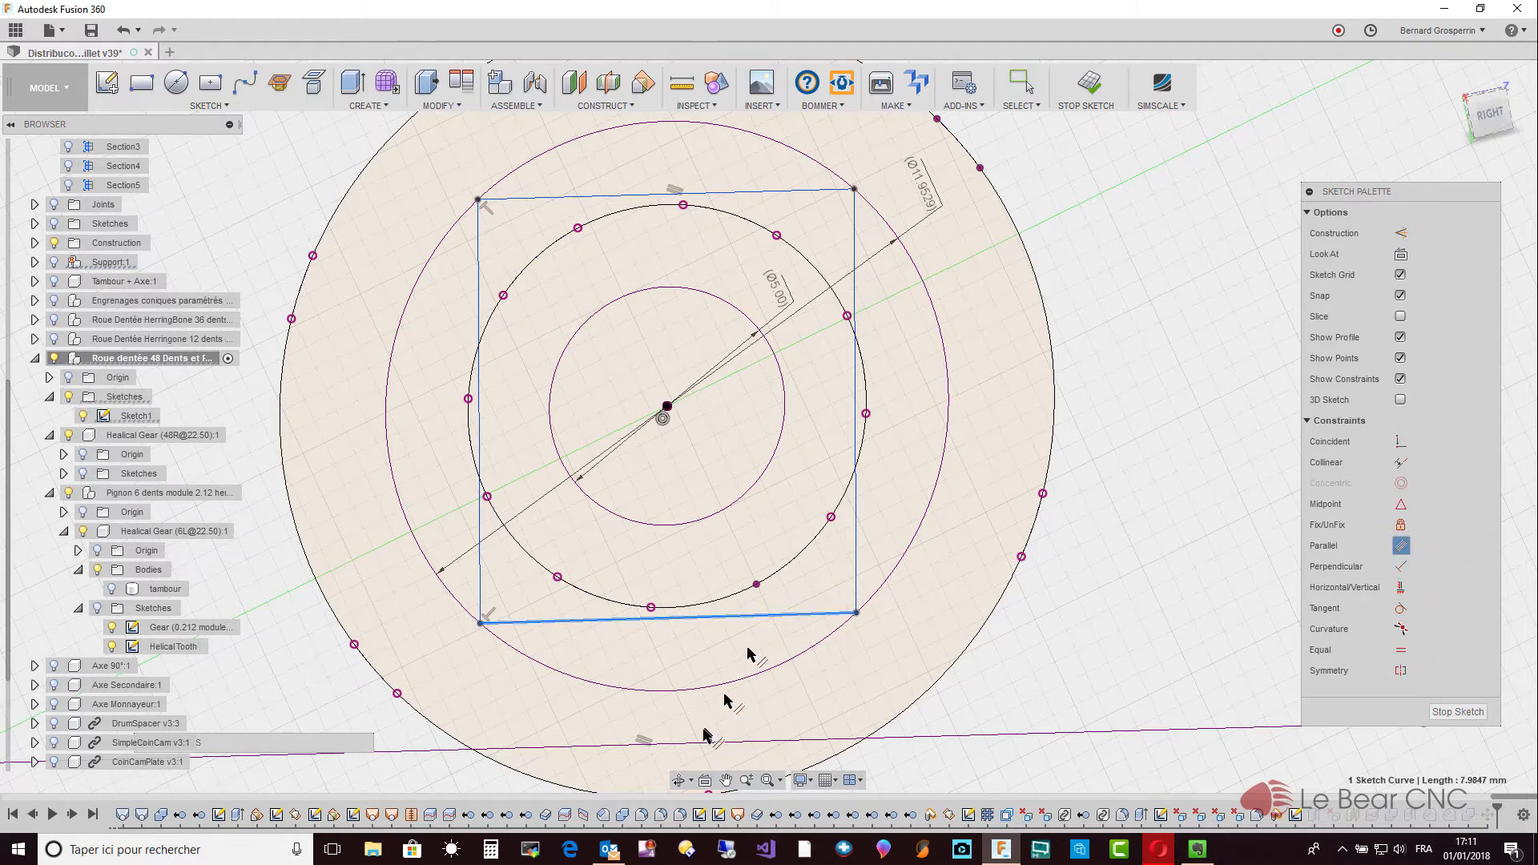
left_click(710, 746)
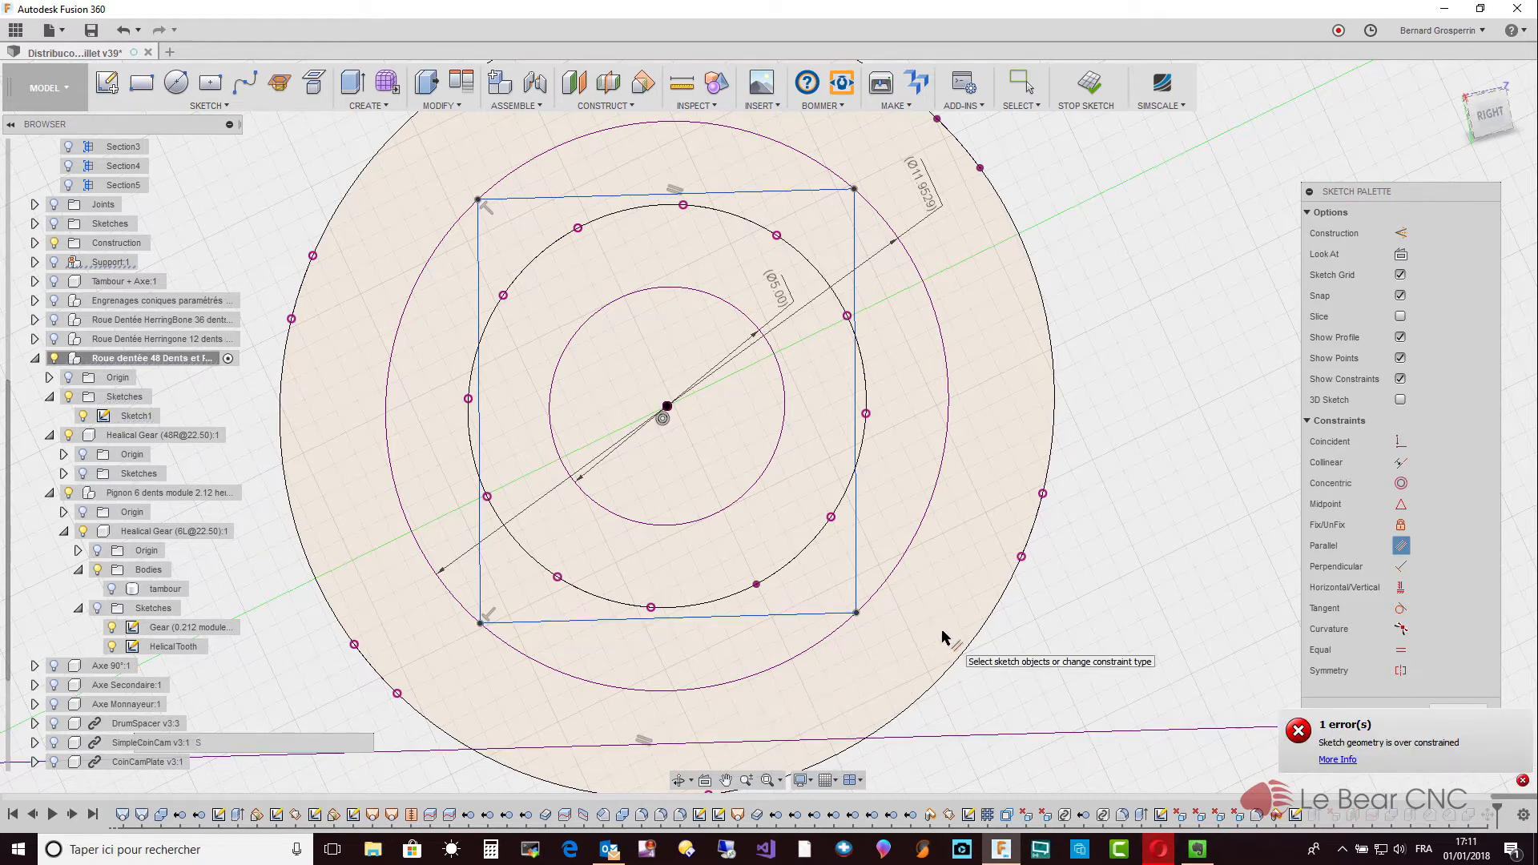
key("Escape")
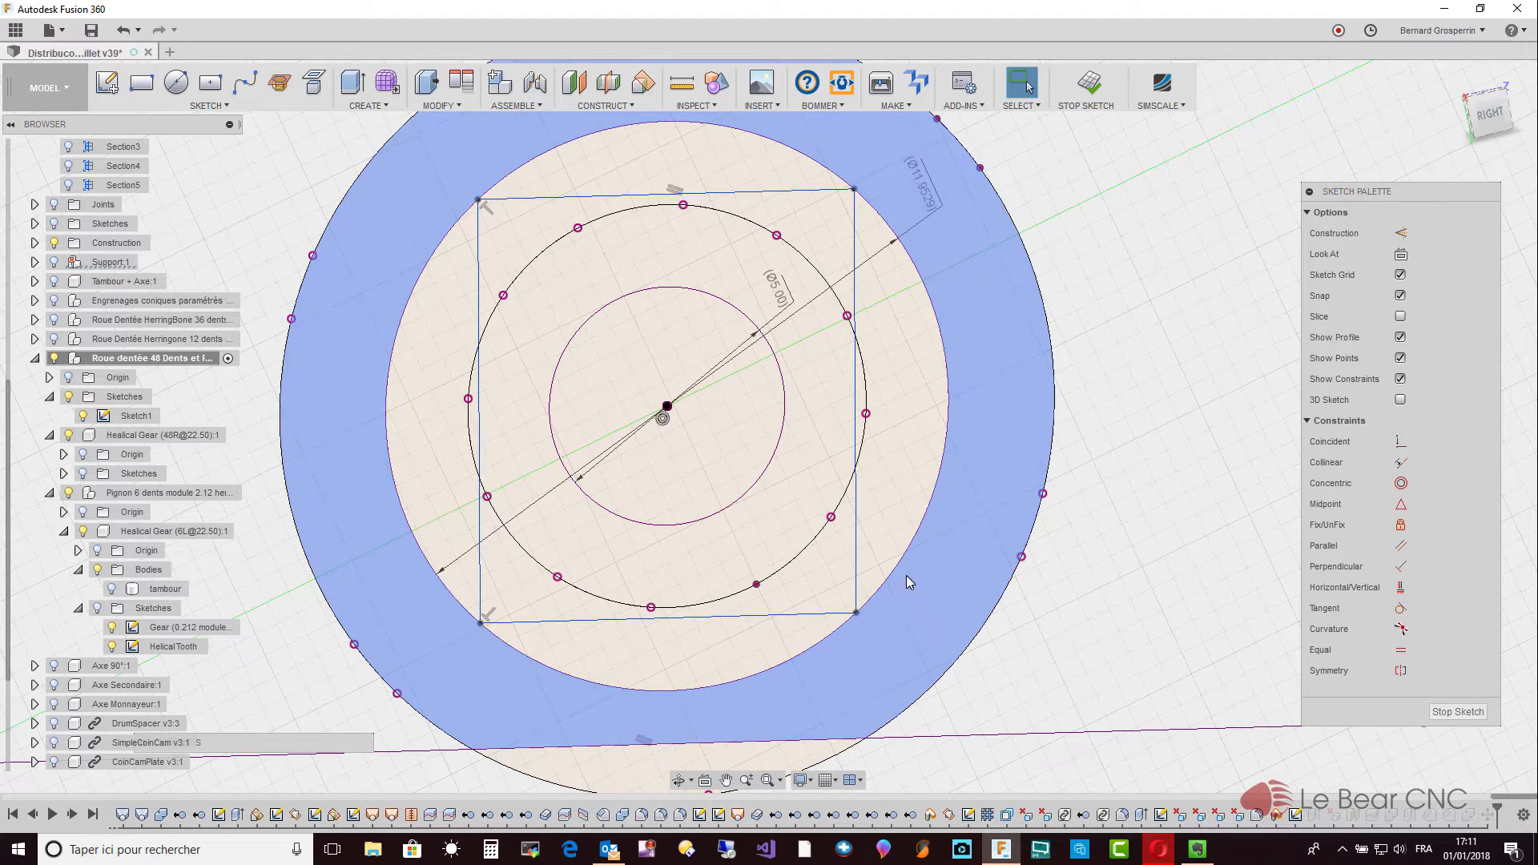
Apply an Equal constraint between the rectangle's bottom and right sides to make it a square.
left_click(1401, 650)
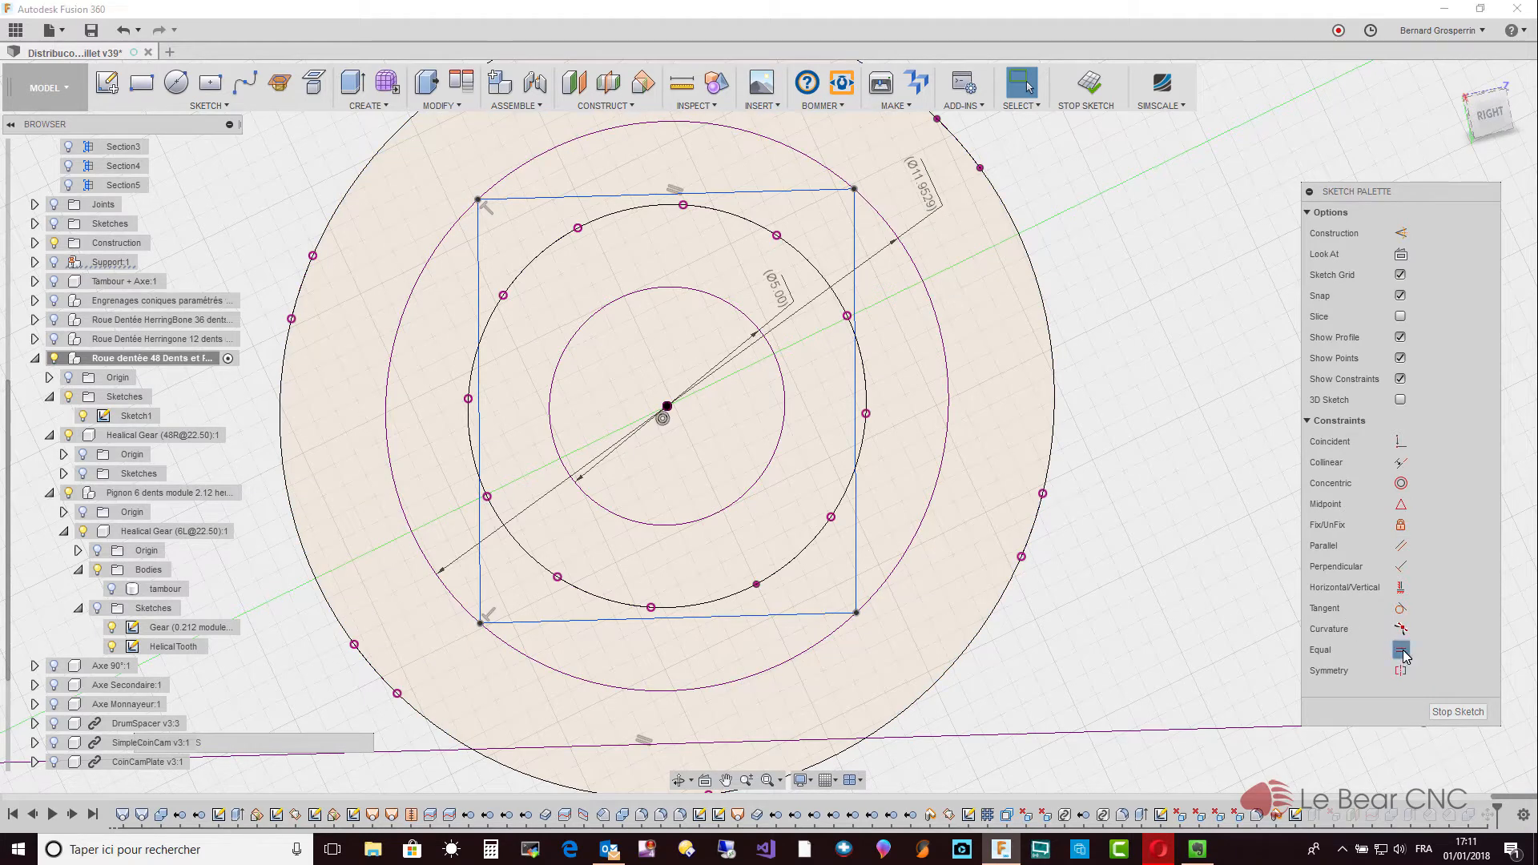
left_click(776, 615)
left_click(854, 571)
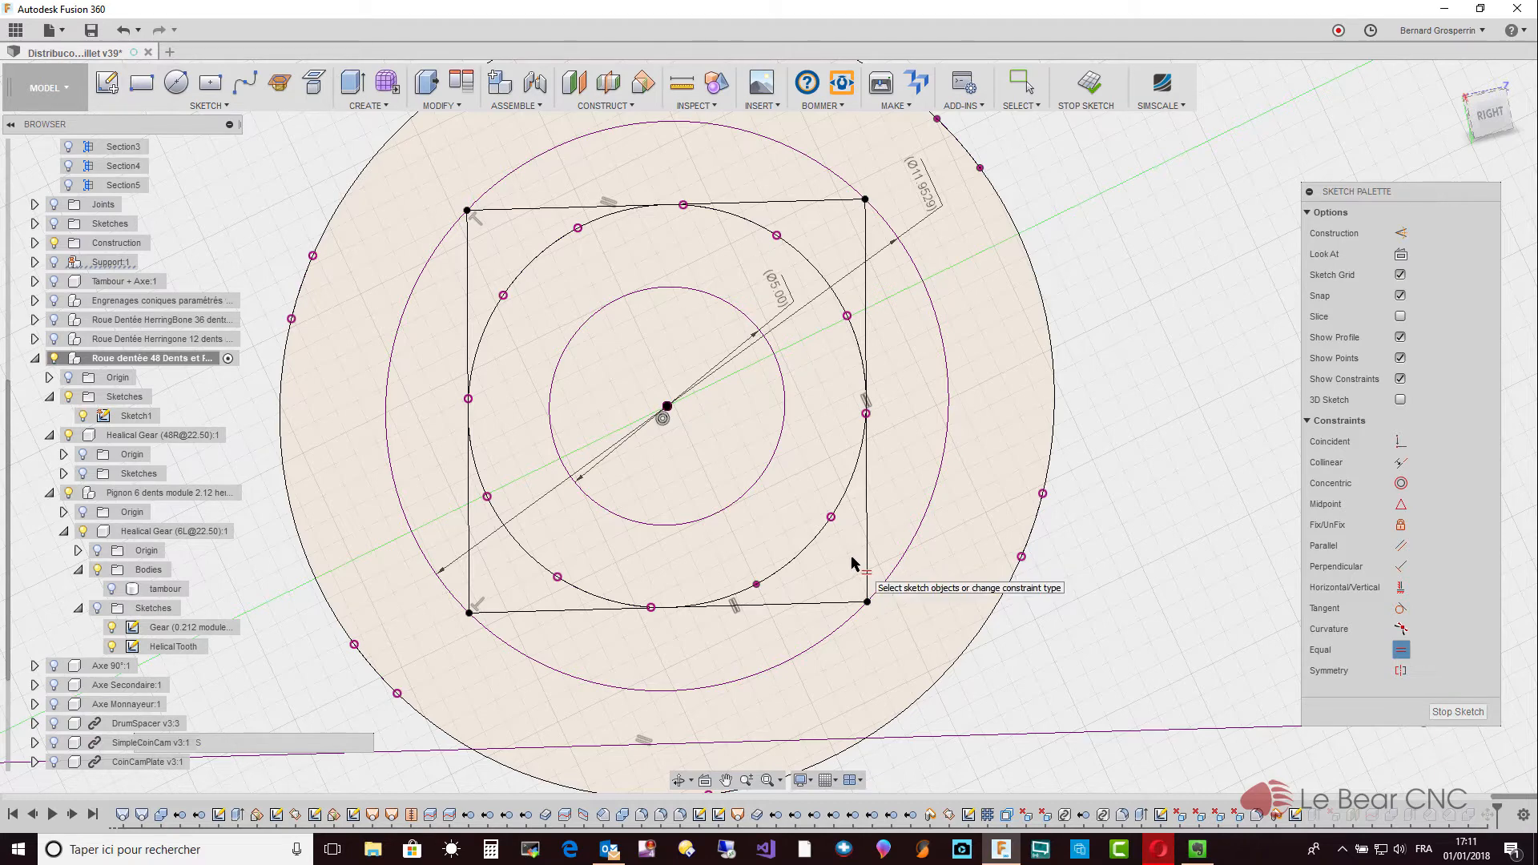
key("Escape")
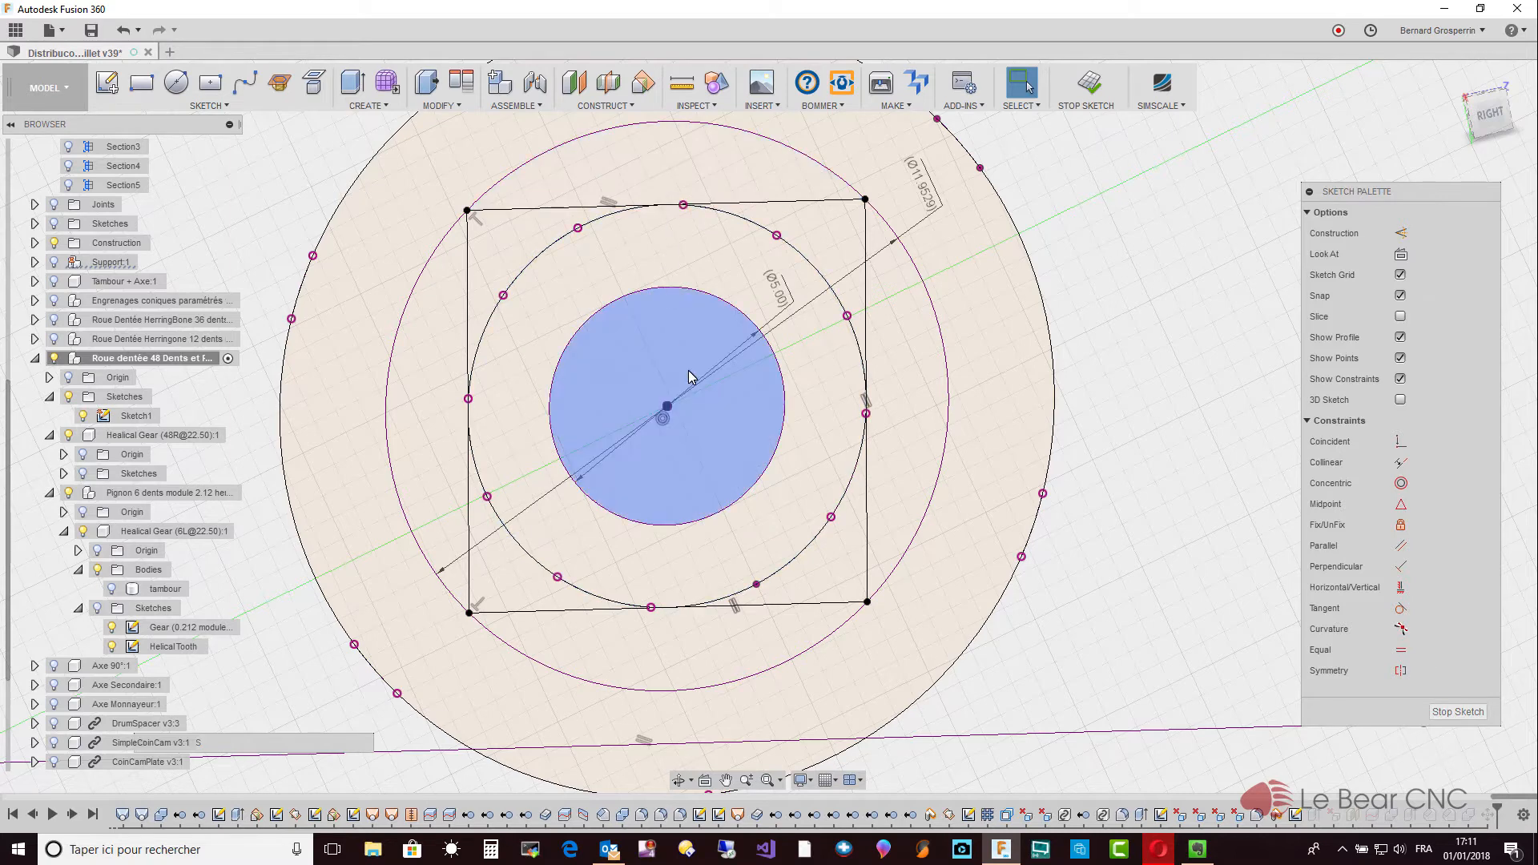
Add driven dimensions to the square's bottom and right sides and finish the sketch.
key("d")
left_click(649, 608)
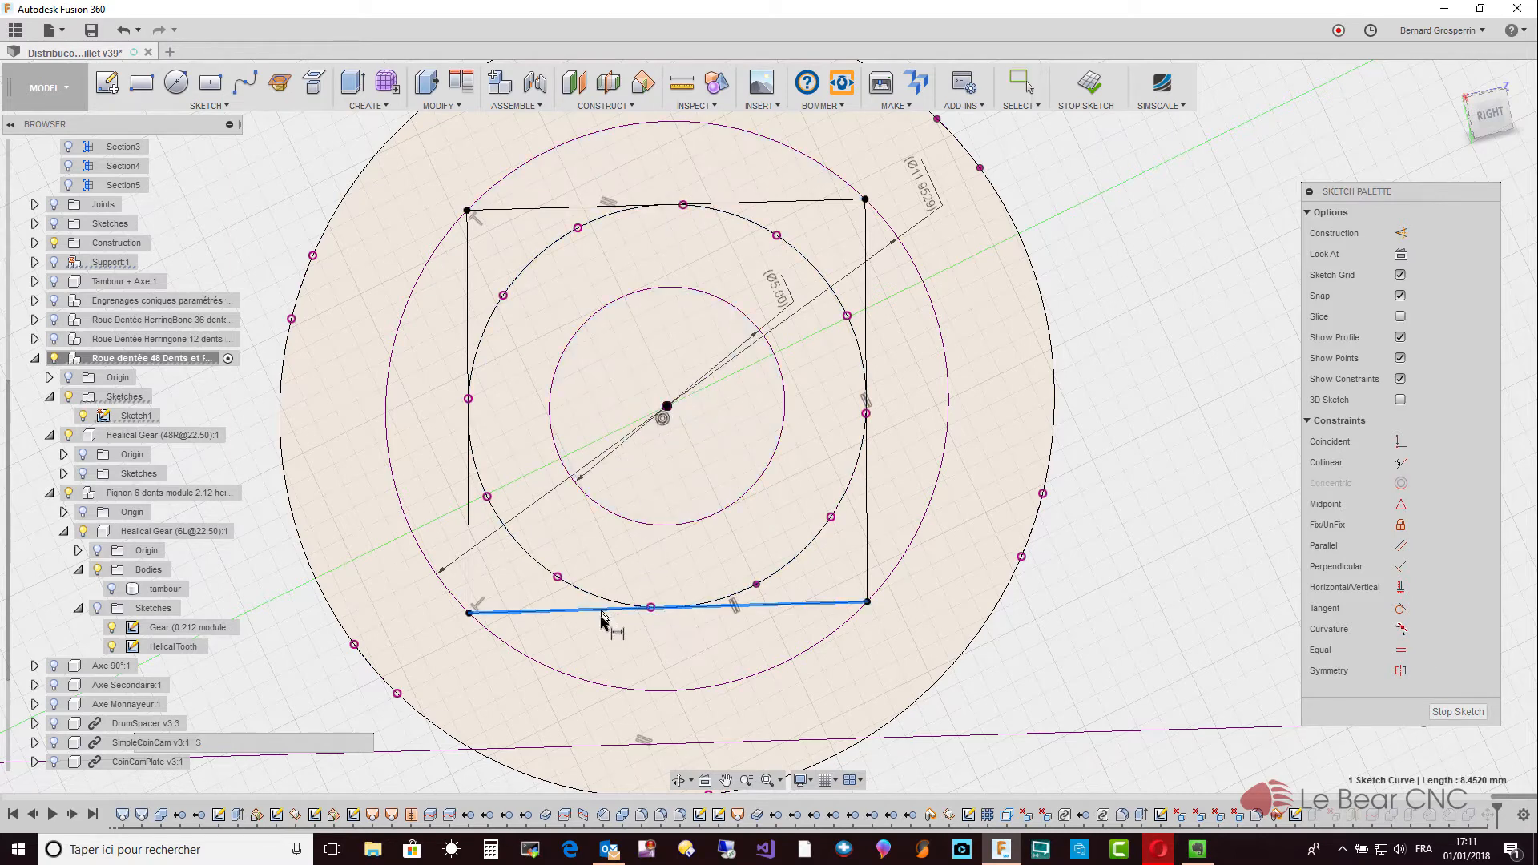
left_click(607, 643)
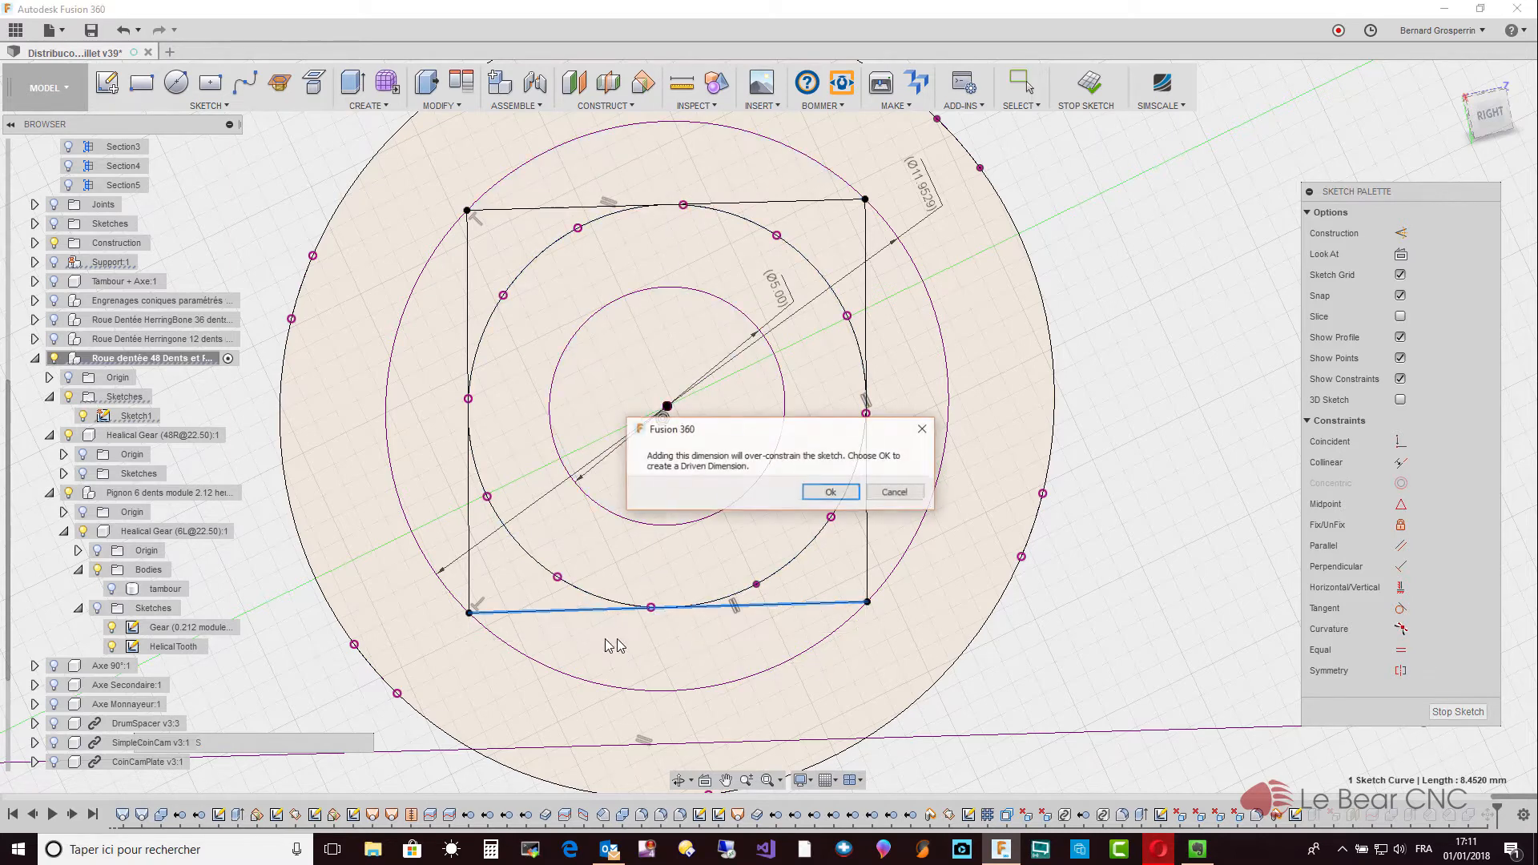
left_click(825, 493)
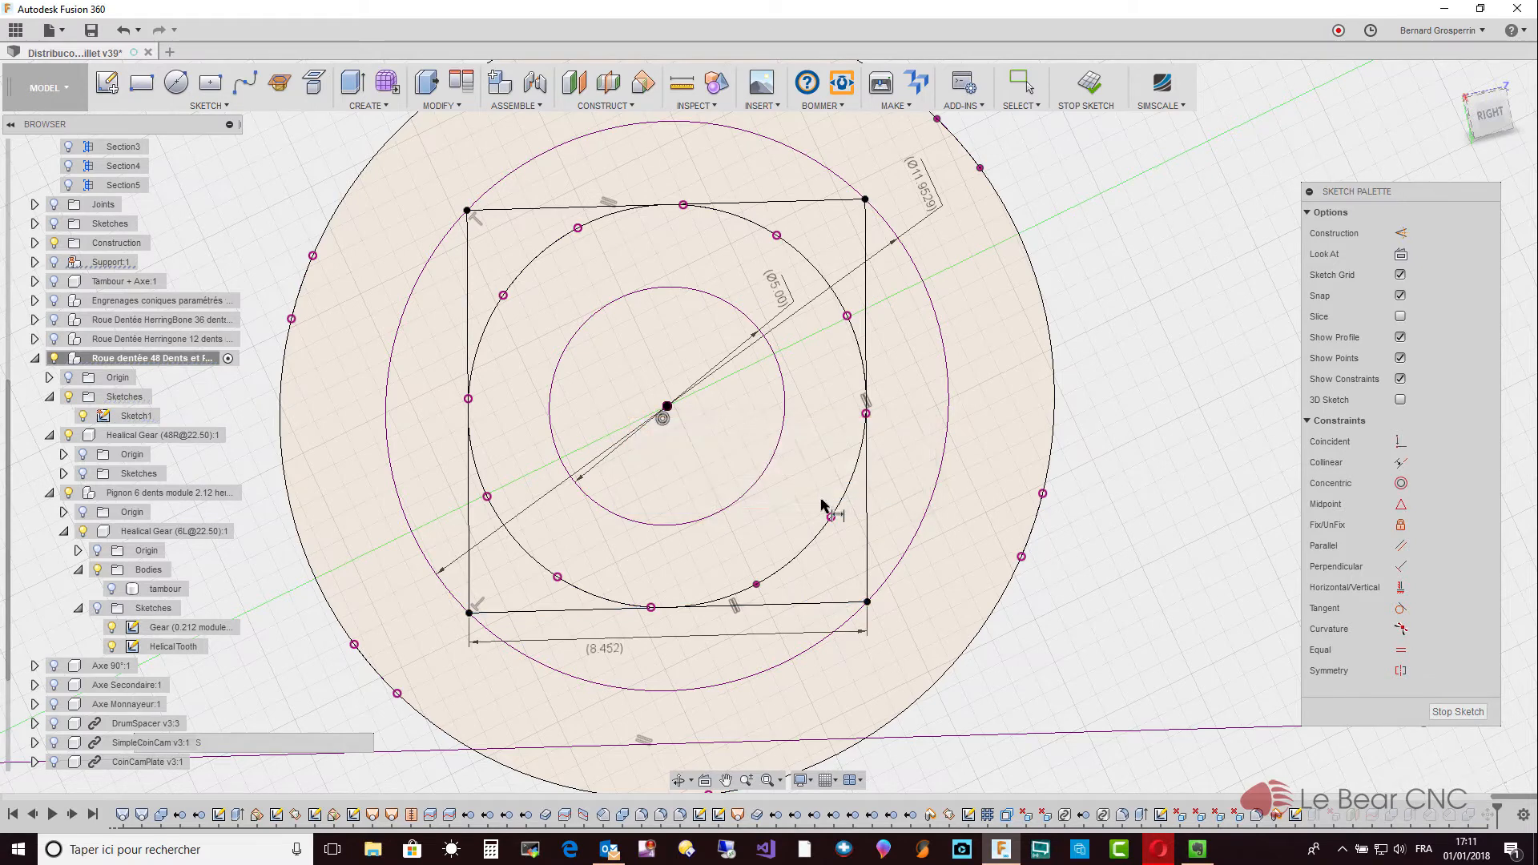
left_click(866, 485)
left_click(913, 479)
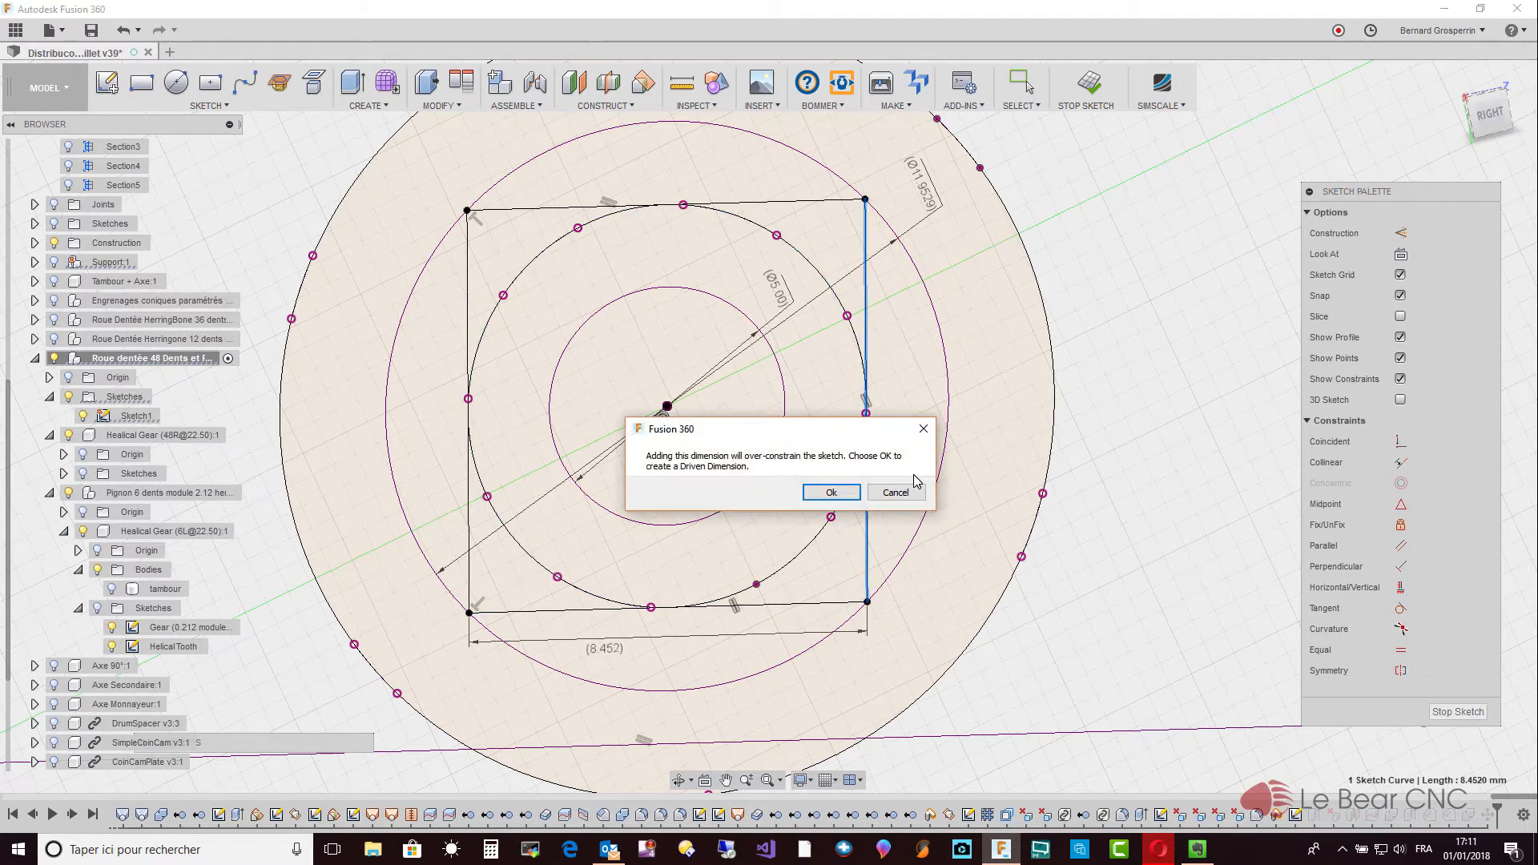
left_click(832, 492)
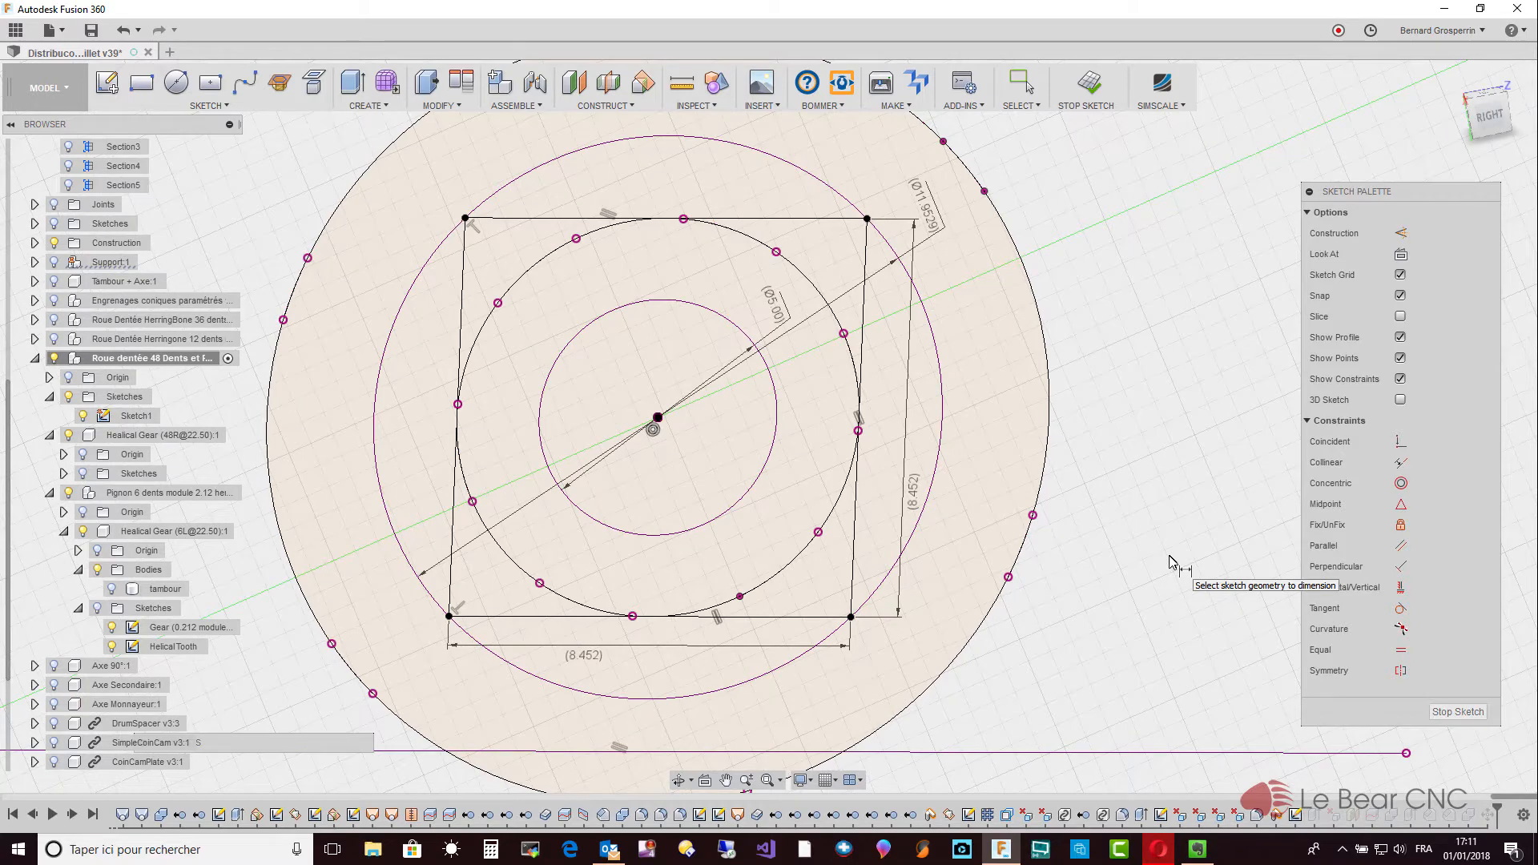
left_click(1453, 712)
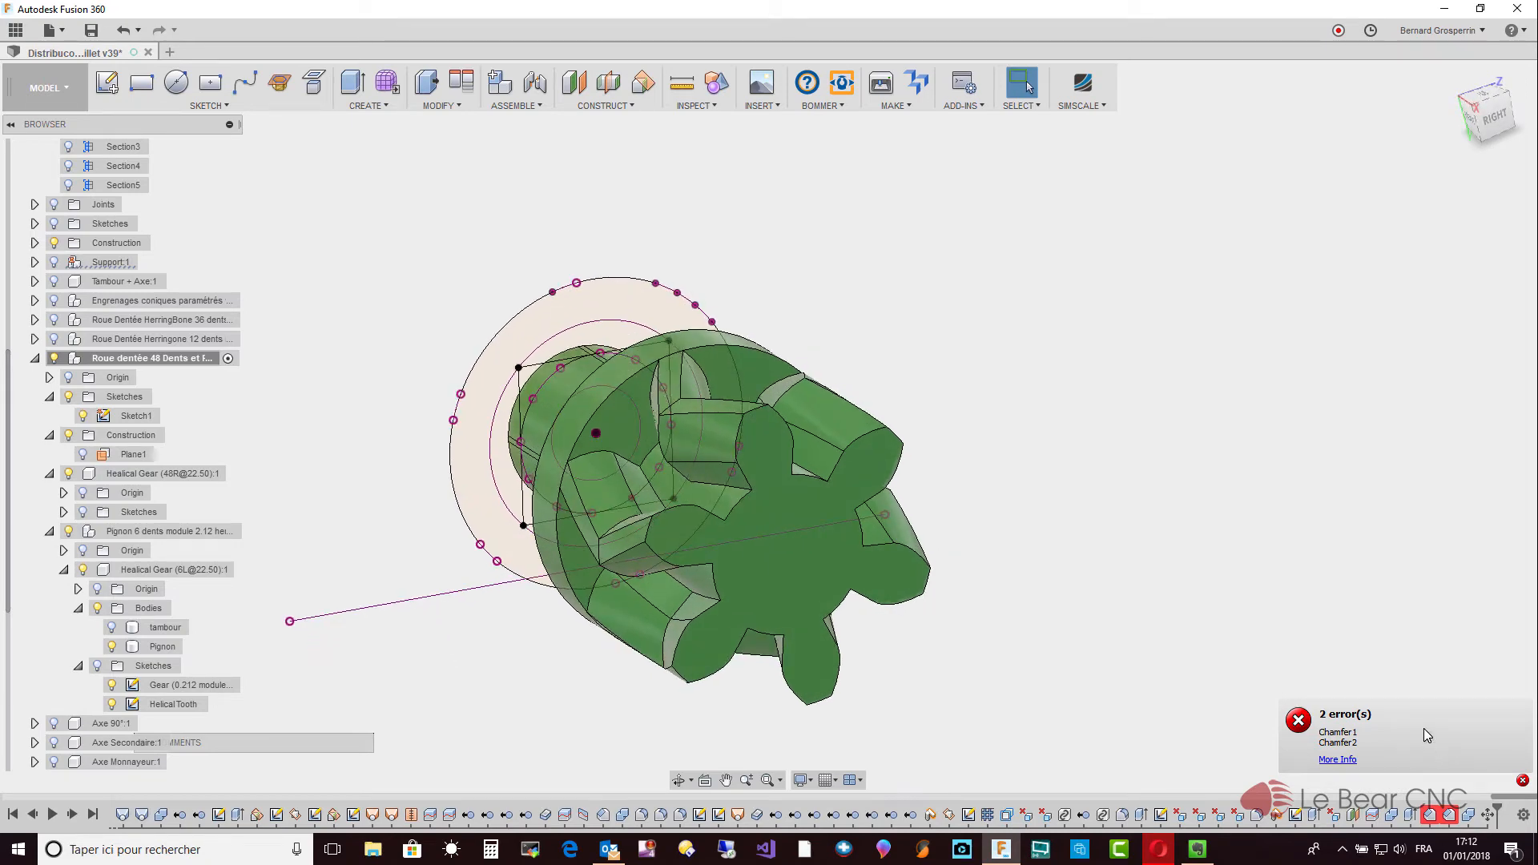
Reopen Sketch1 for editing and delete the 5 mm circle and the circle inscribed in the square.
left_click(1295, 815)
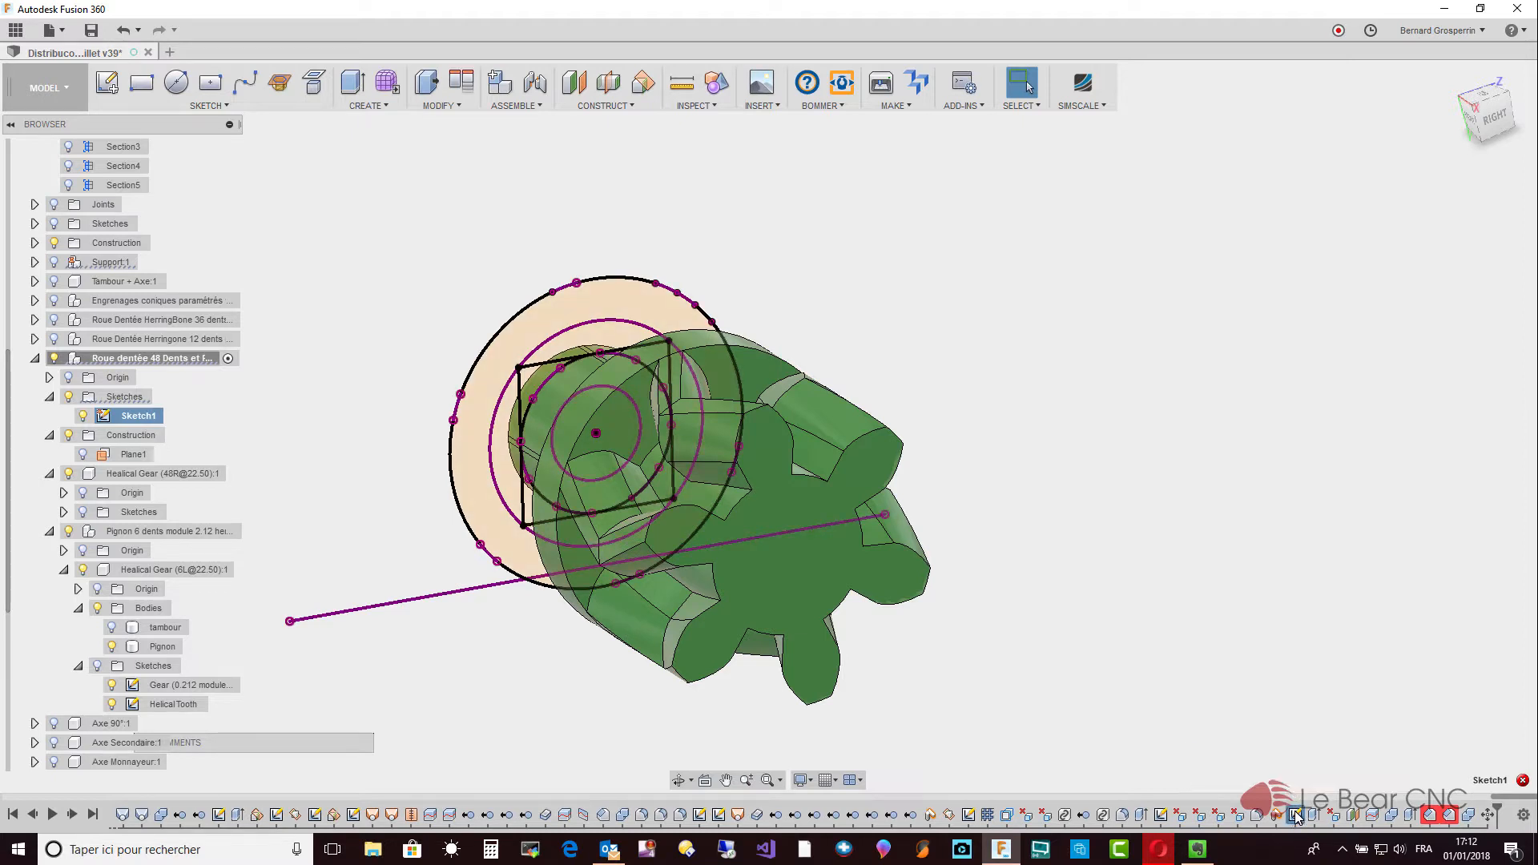
right_click(1297, 817)
left_click(1338, 653)
left_click(563, 414)
key("Escape")
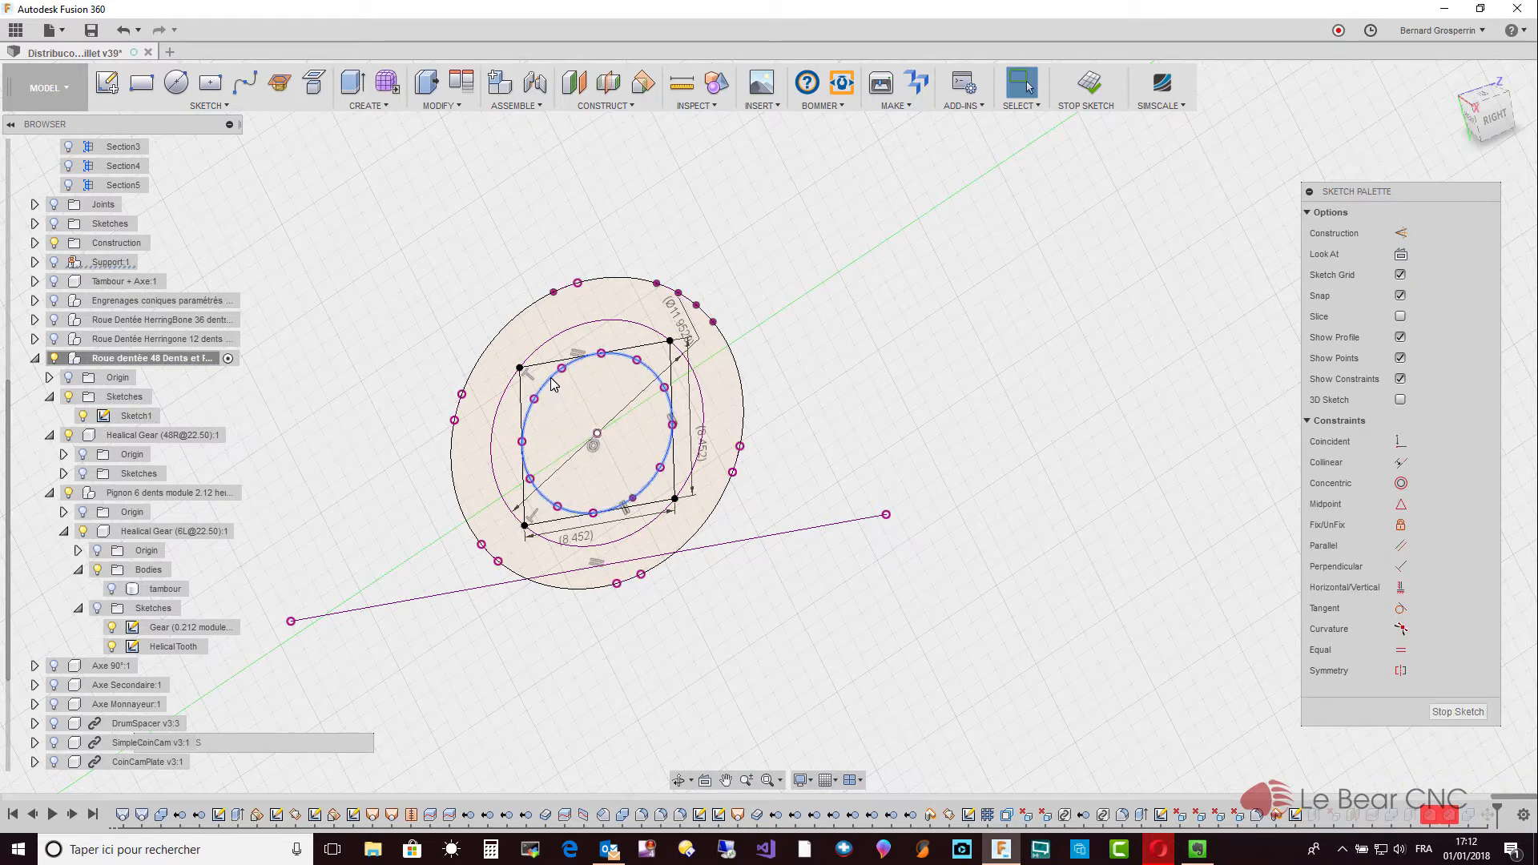
left_click(551, 382)
key("Delete")
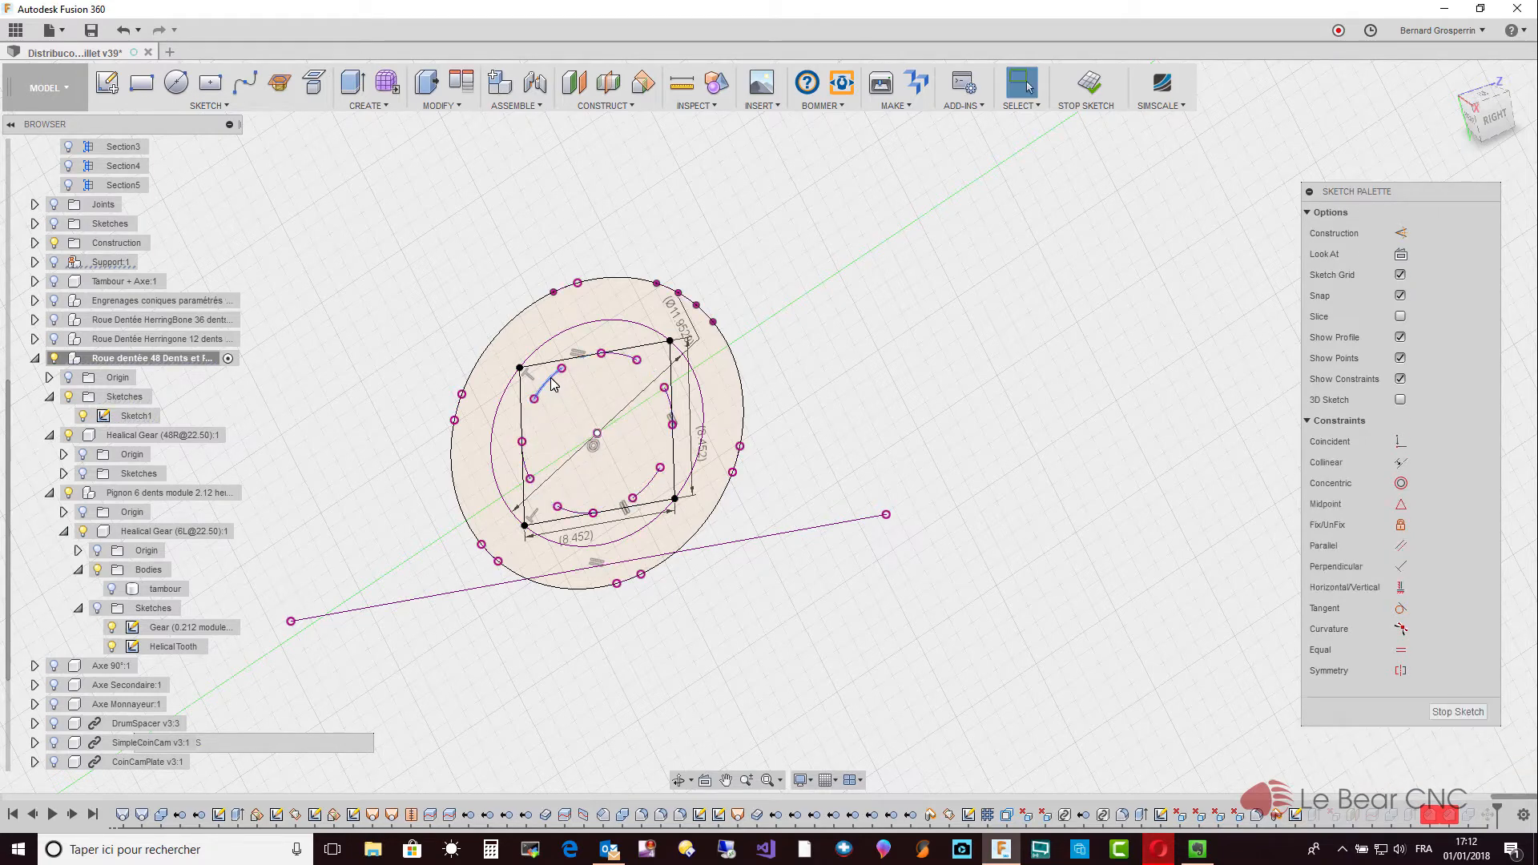
Delete the six remaining projected arcs inside the square and finish the sketch.
left_click(551, 381)
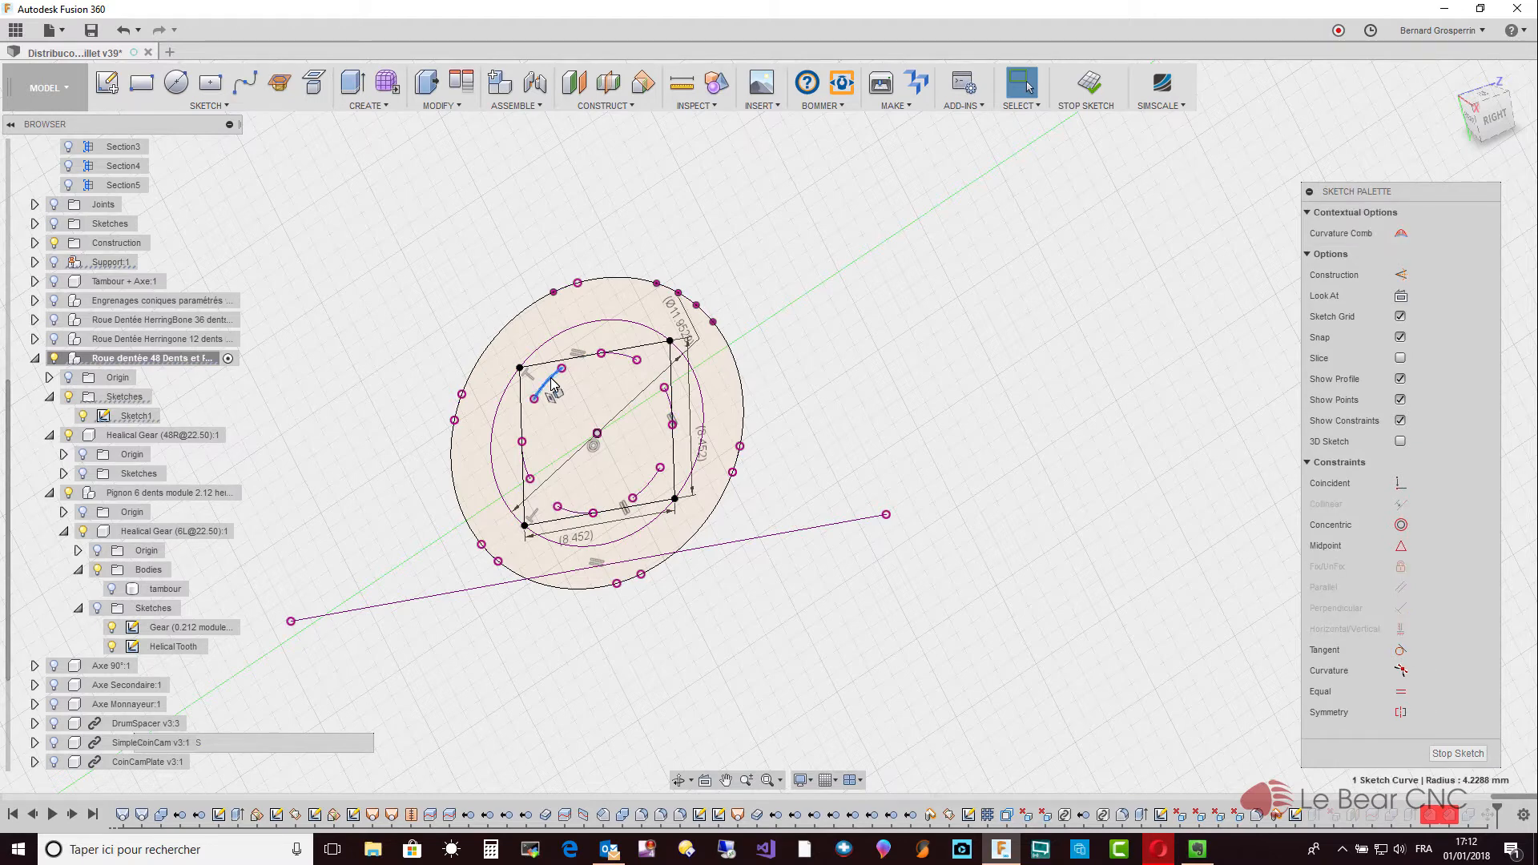
key("Delete")
scroll(550, 378, "up", 2)
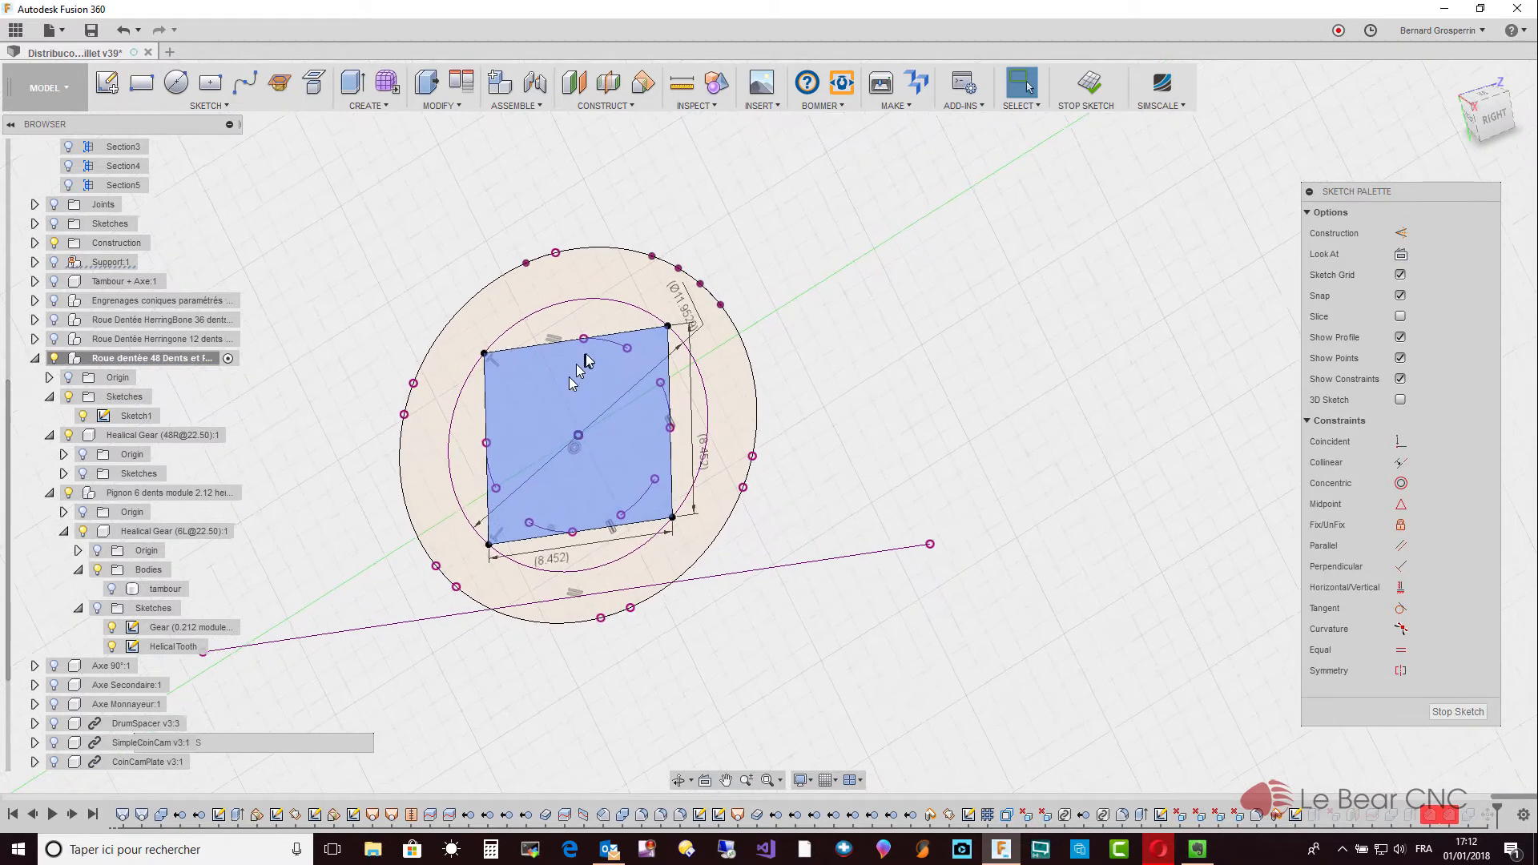
left_click(608, 346)
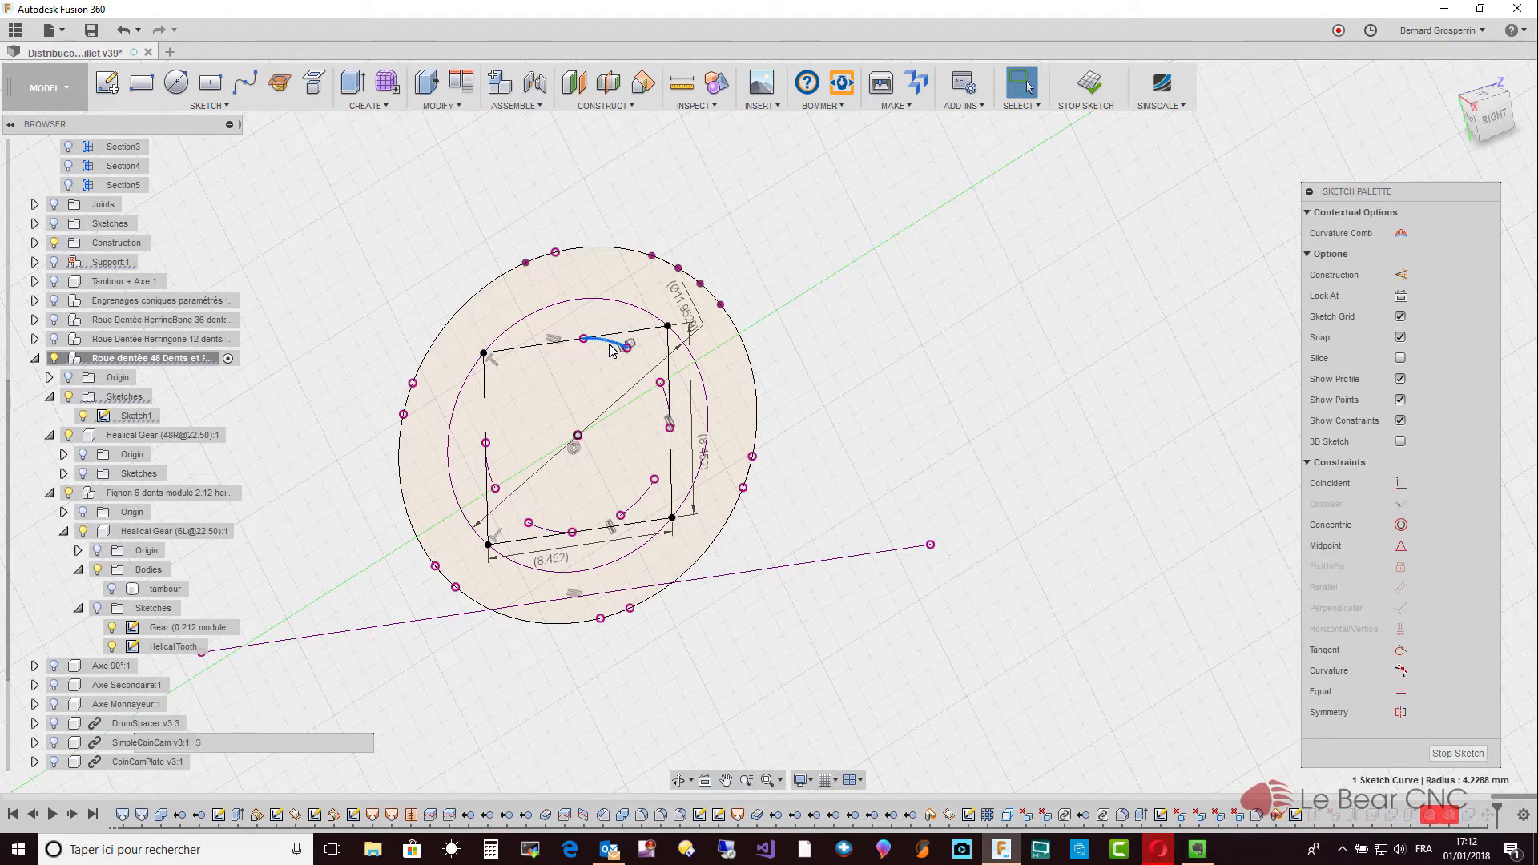
key("Delete")
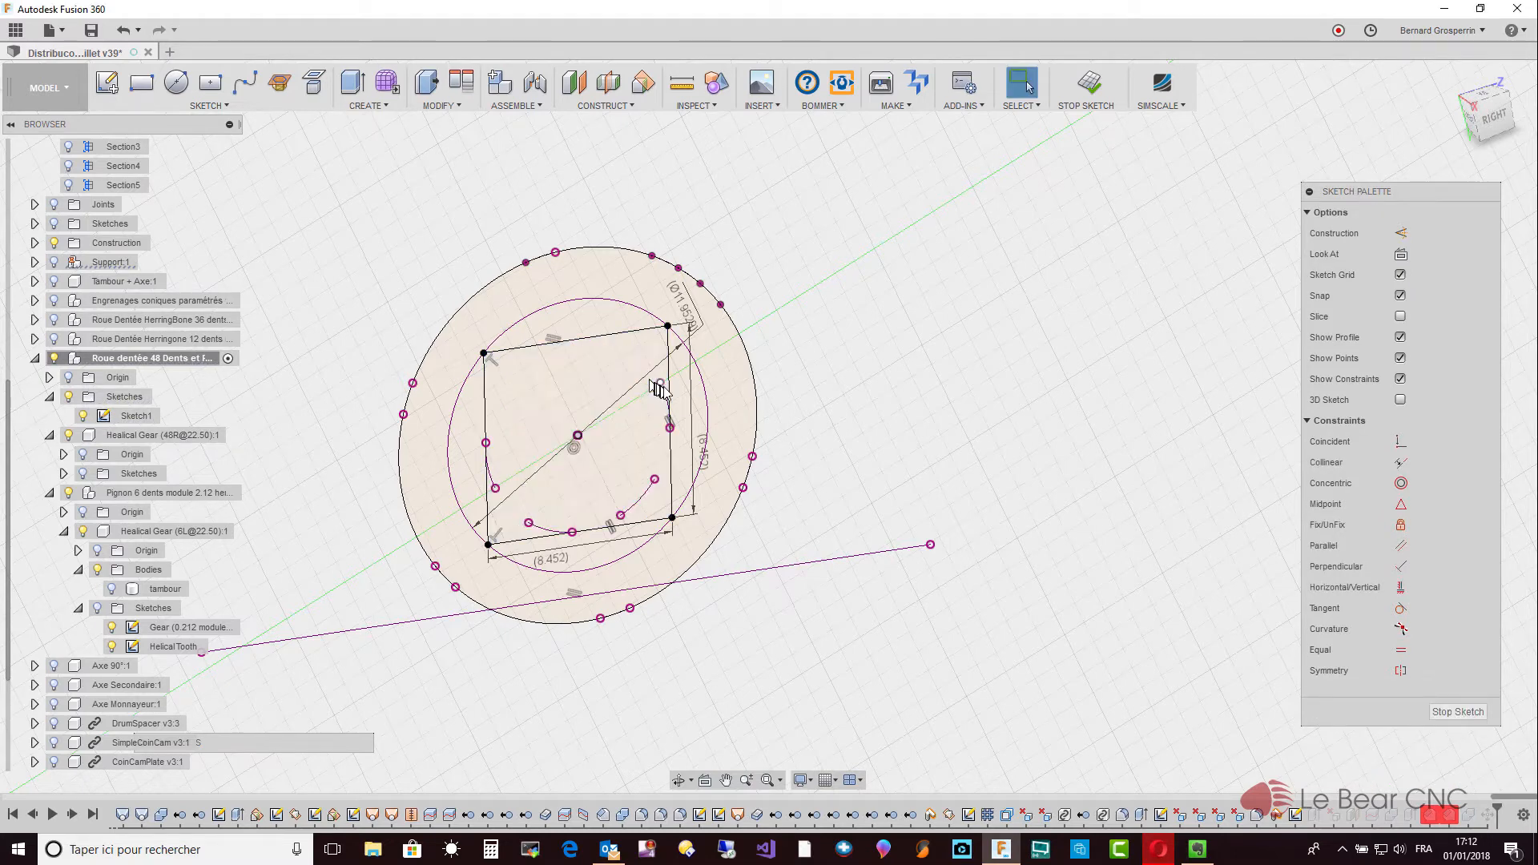
left_click(669, 400)
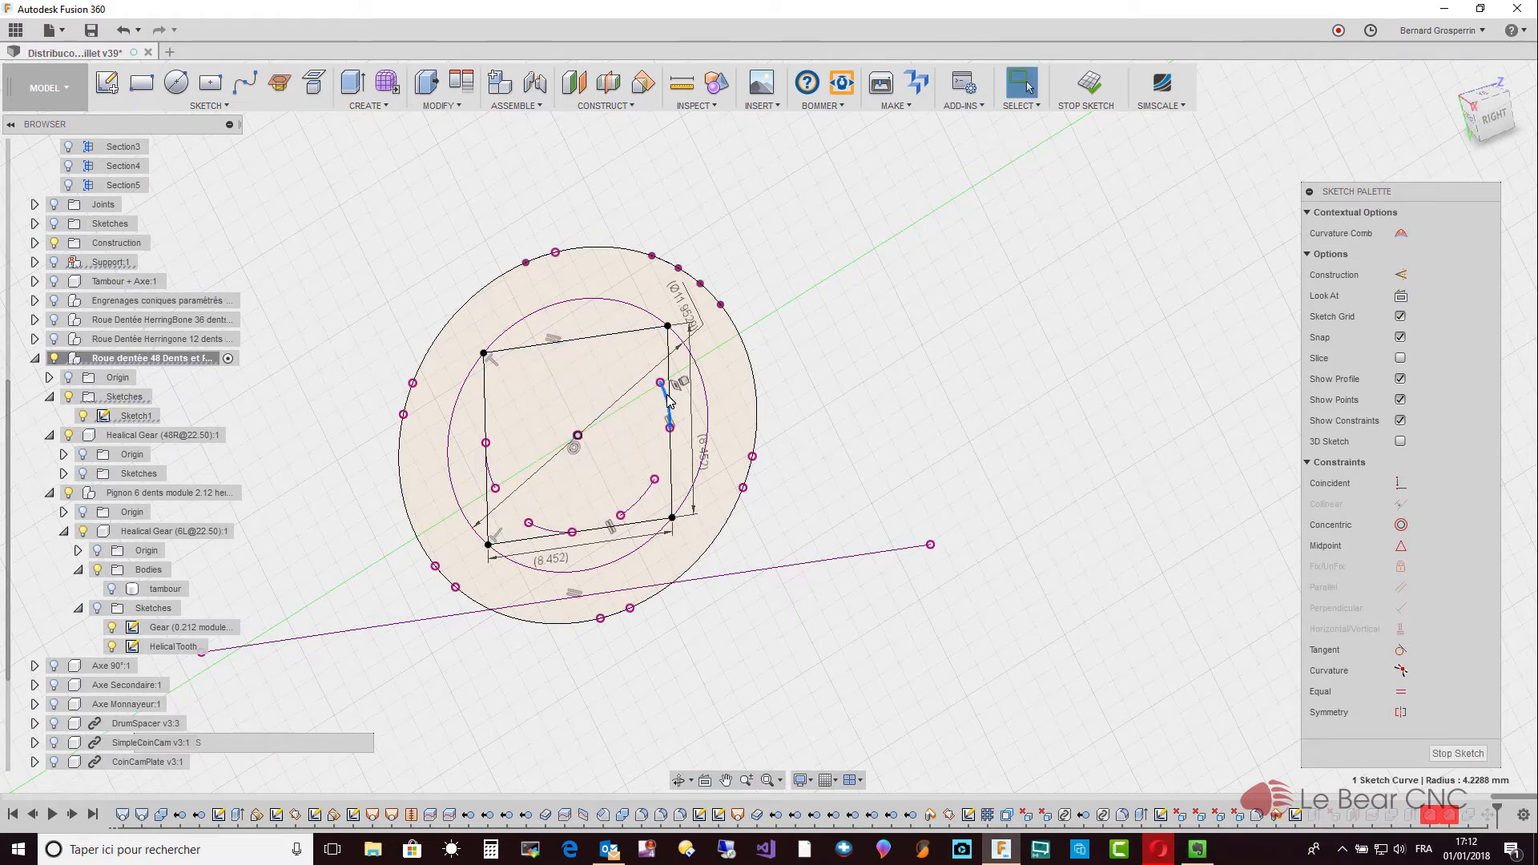
key("Delete")
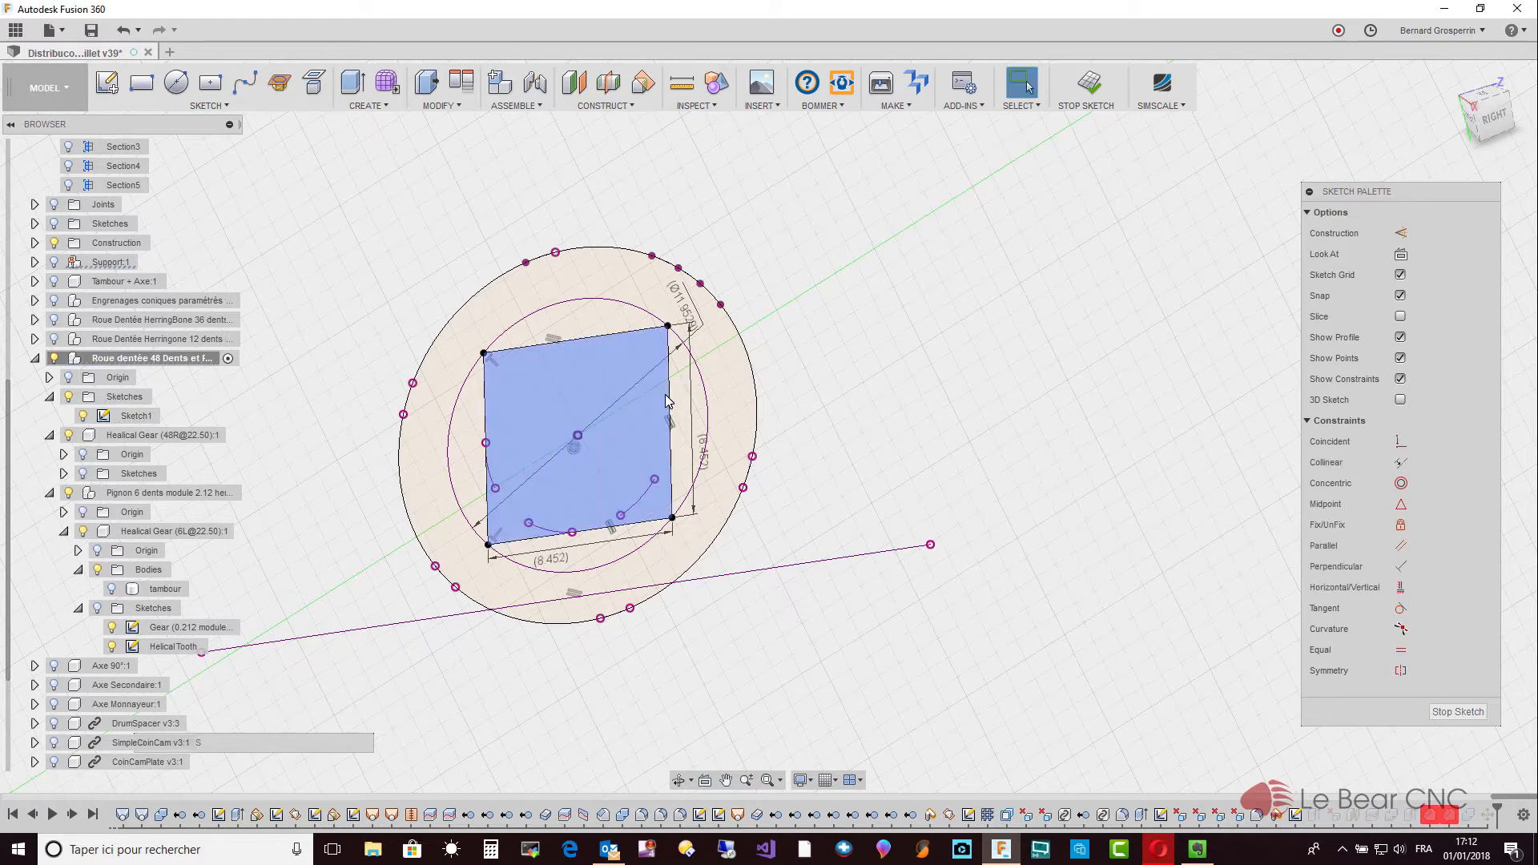
left_click(641, 503)
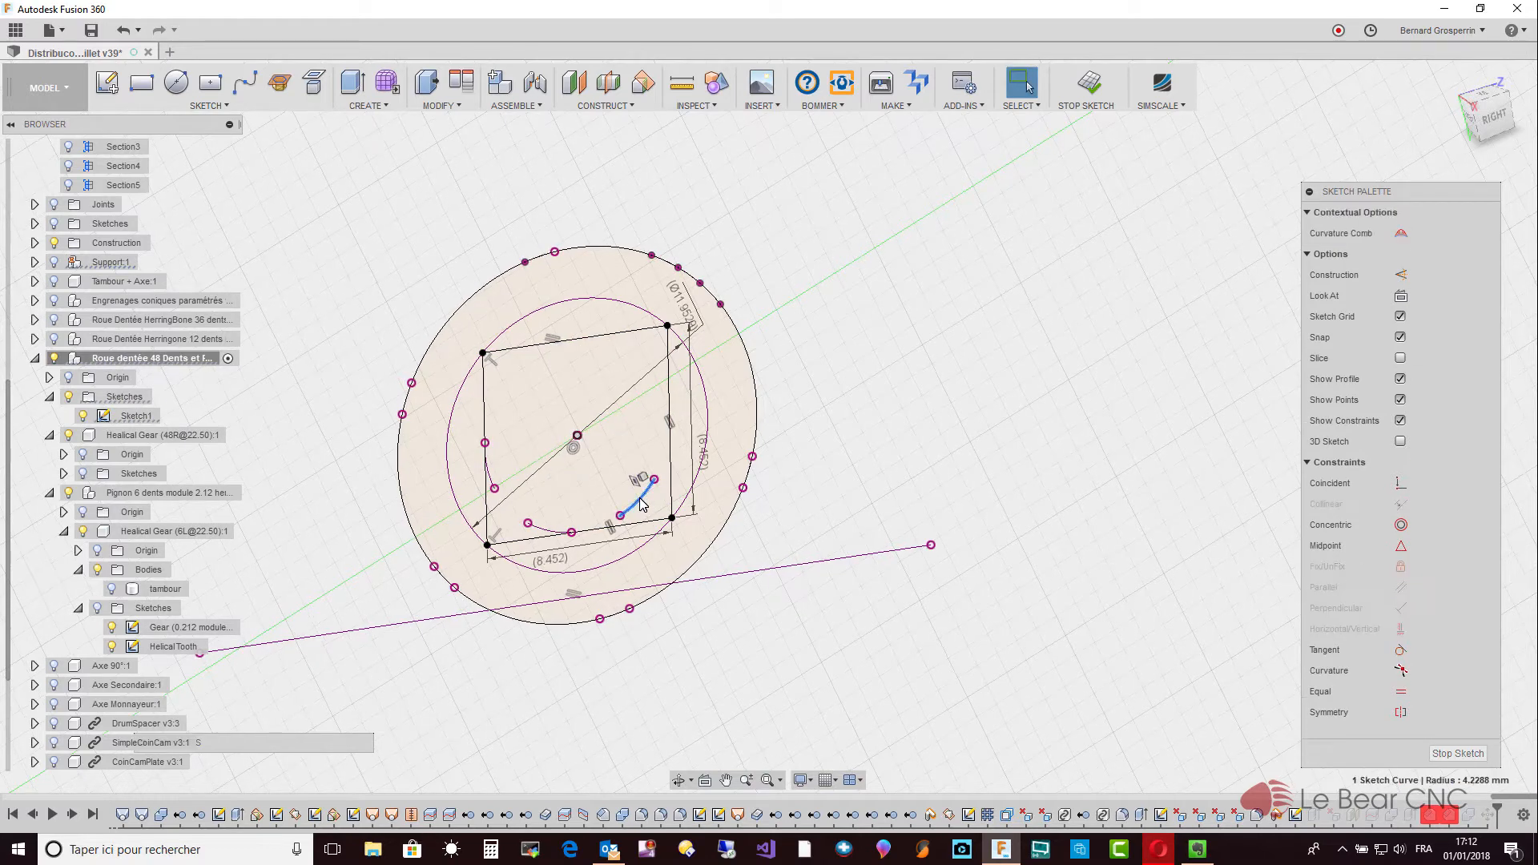
key("Delete")
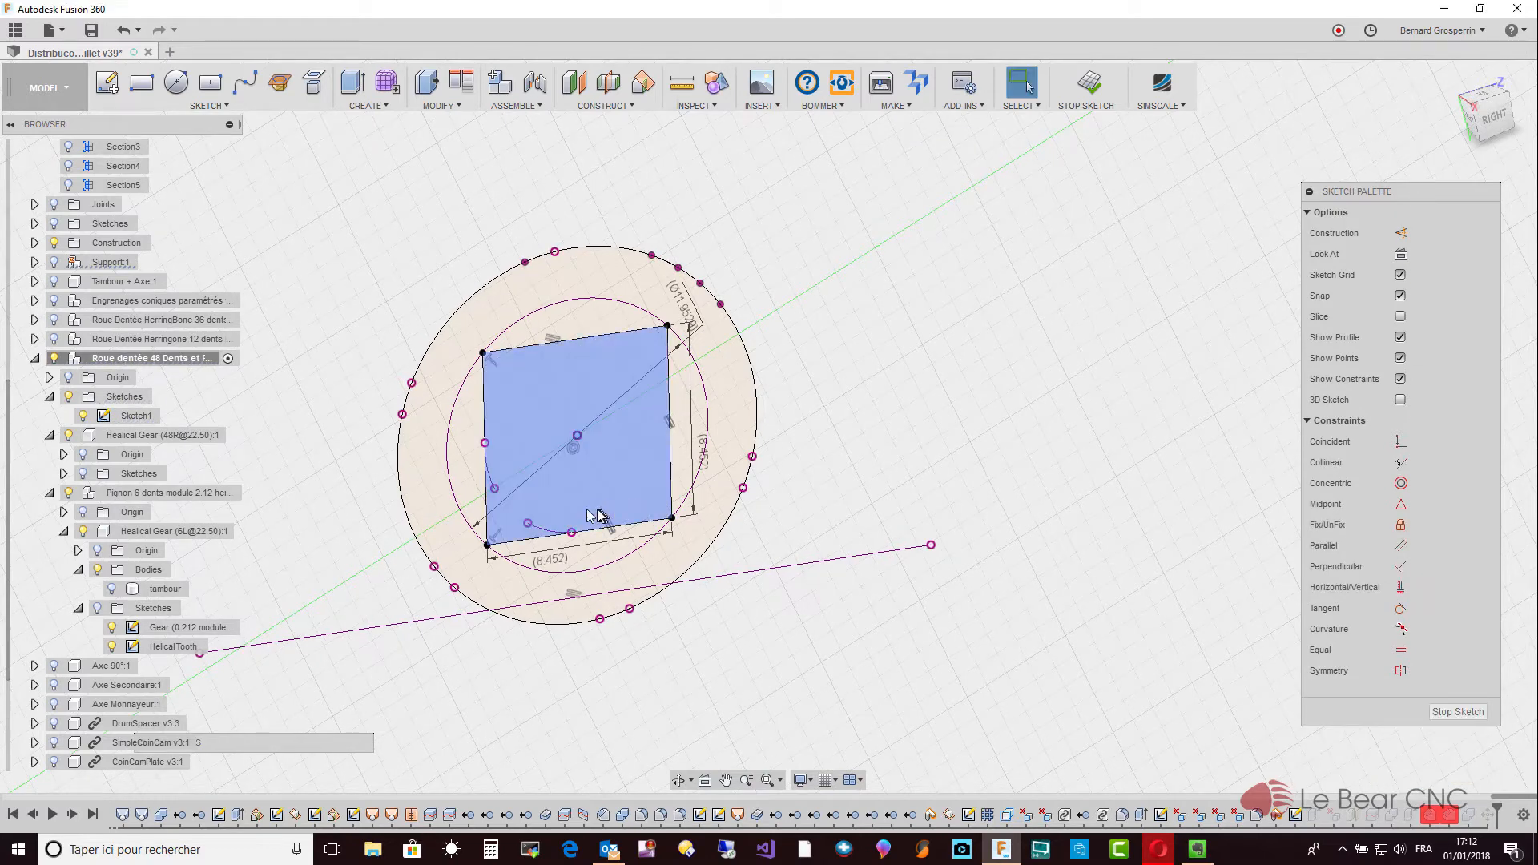
left_click(550, 534)
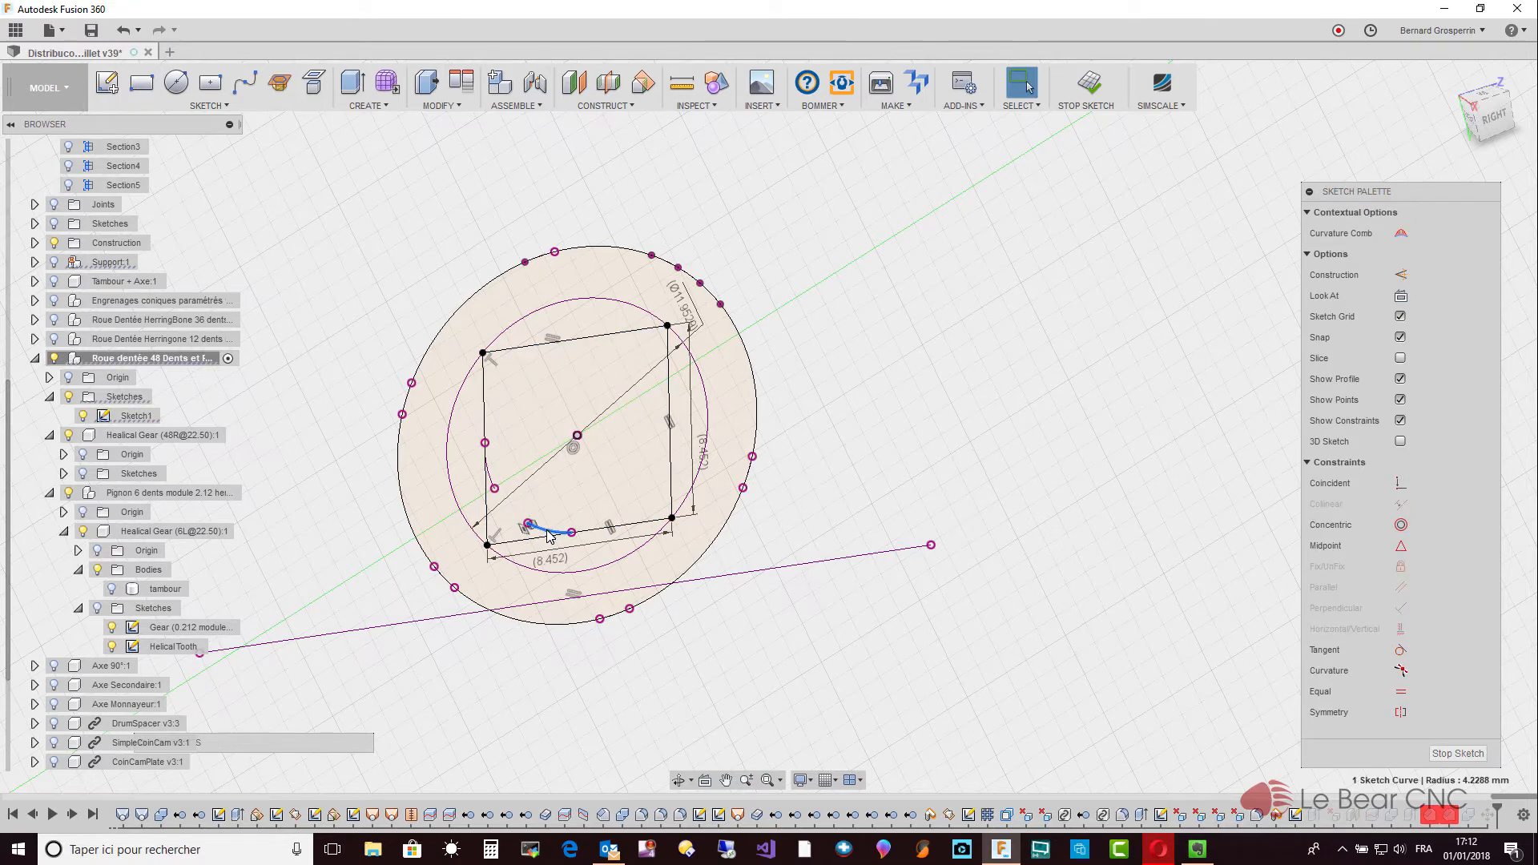
key("Delete")
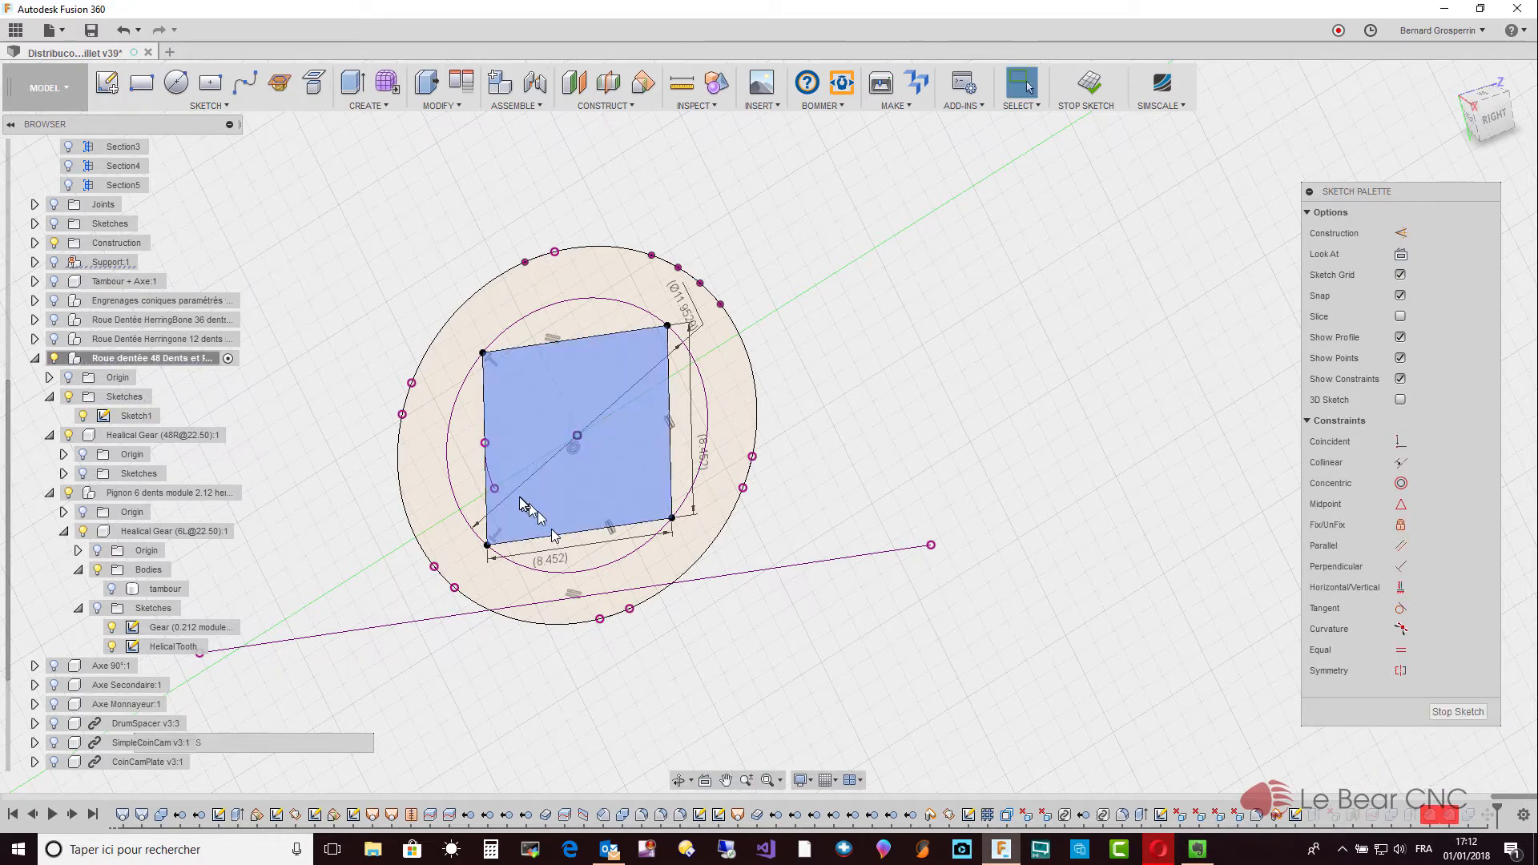
left_click(490, 468)
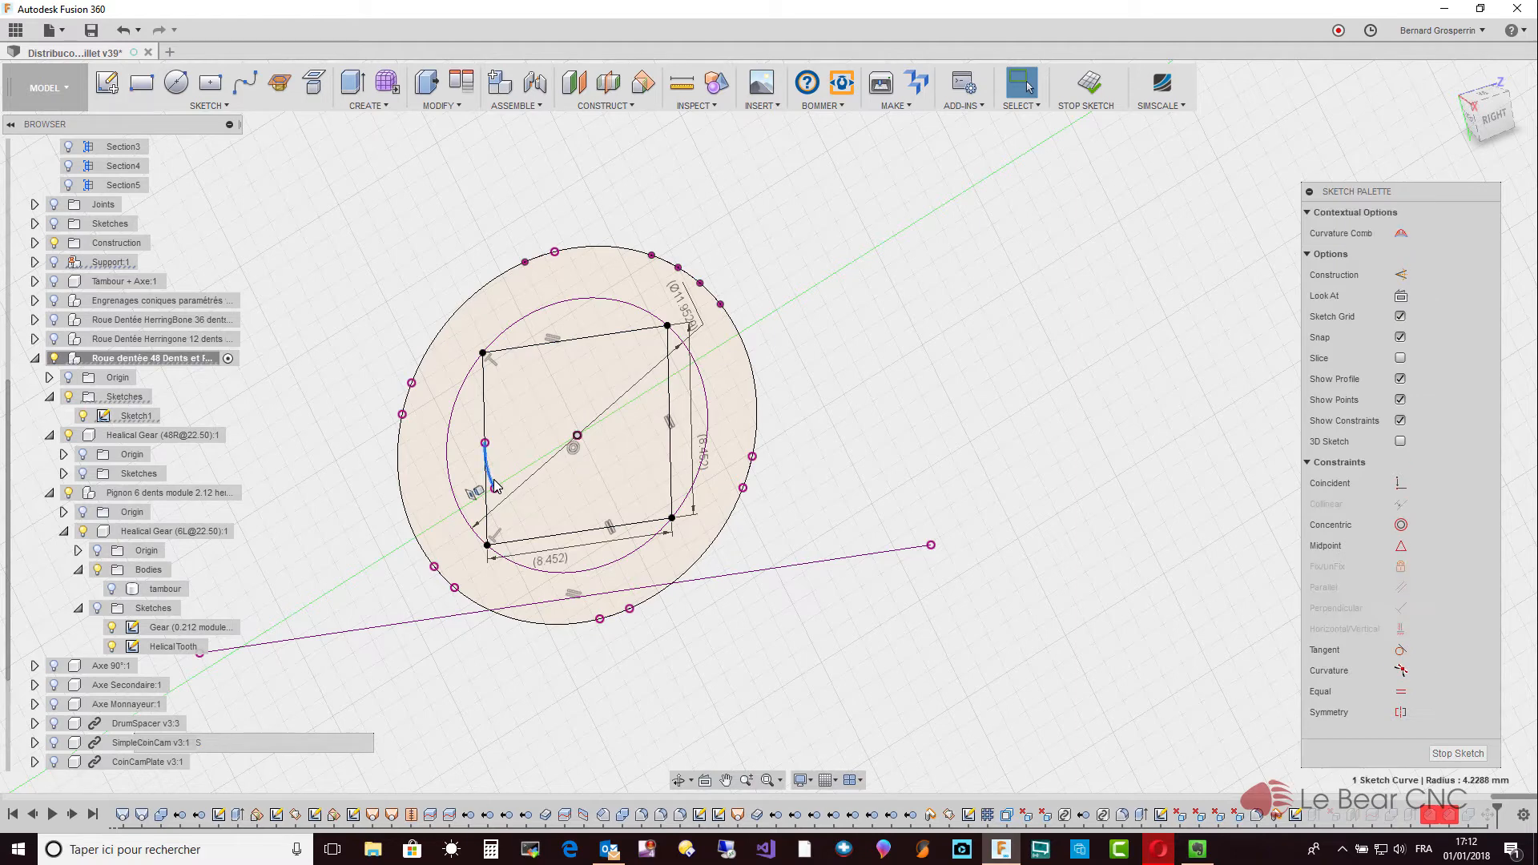
key("Delete")
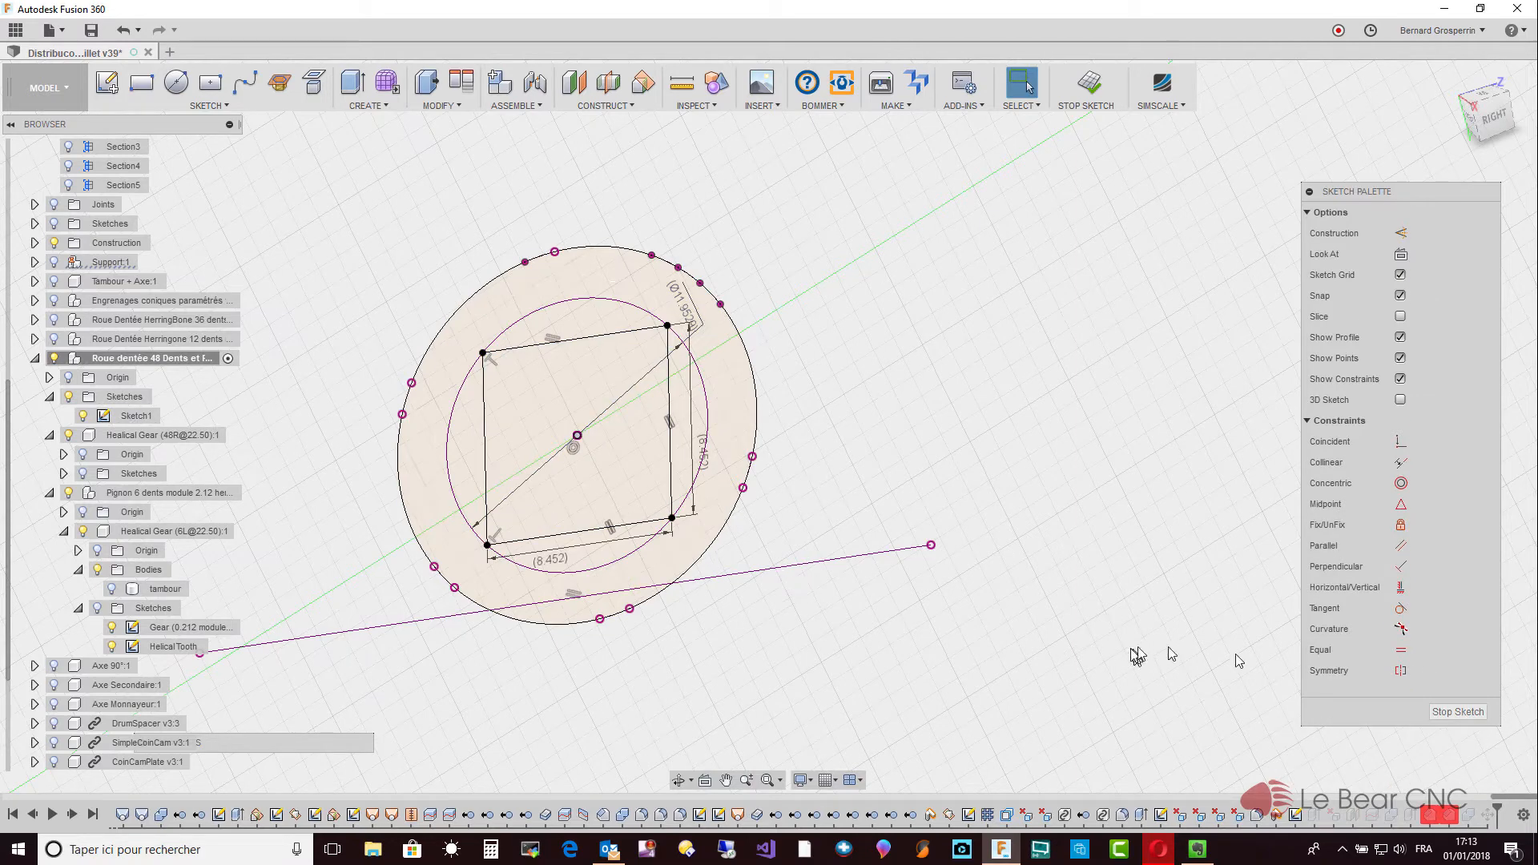
left_click(1440, 712)
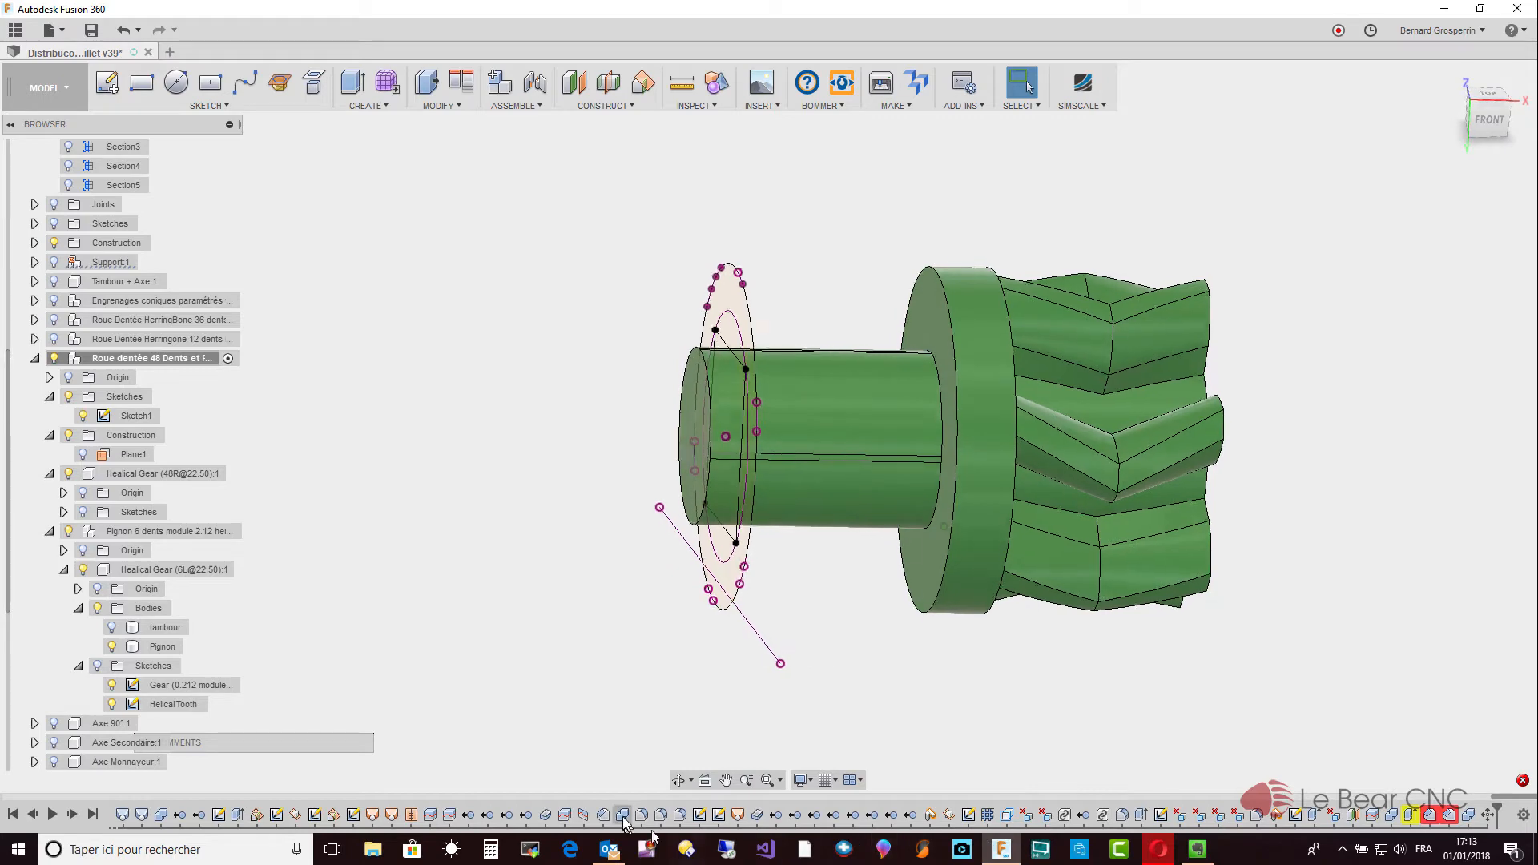
left_click(112, 628)
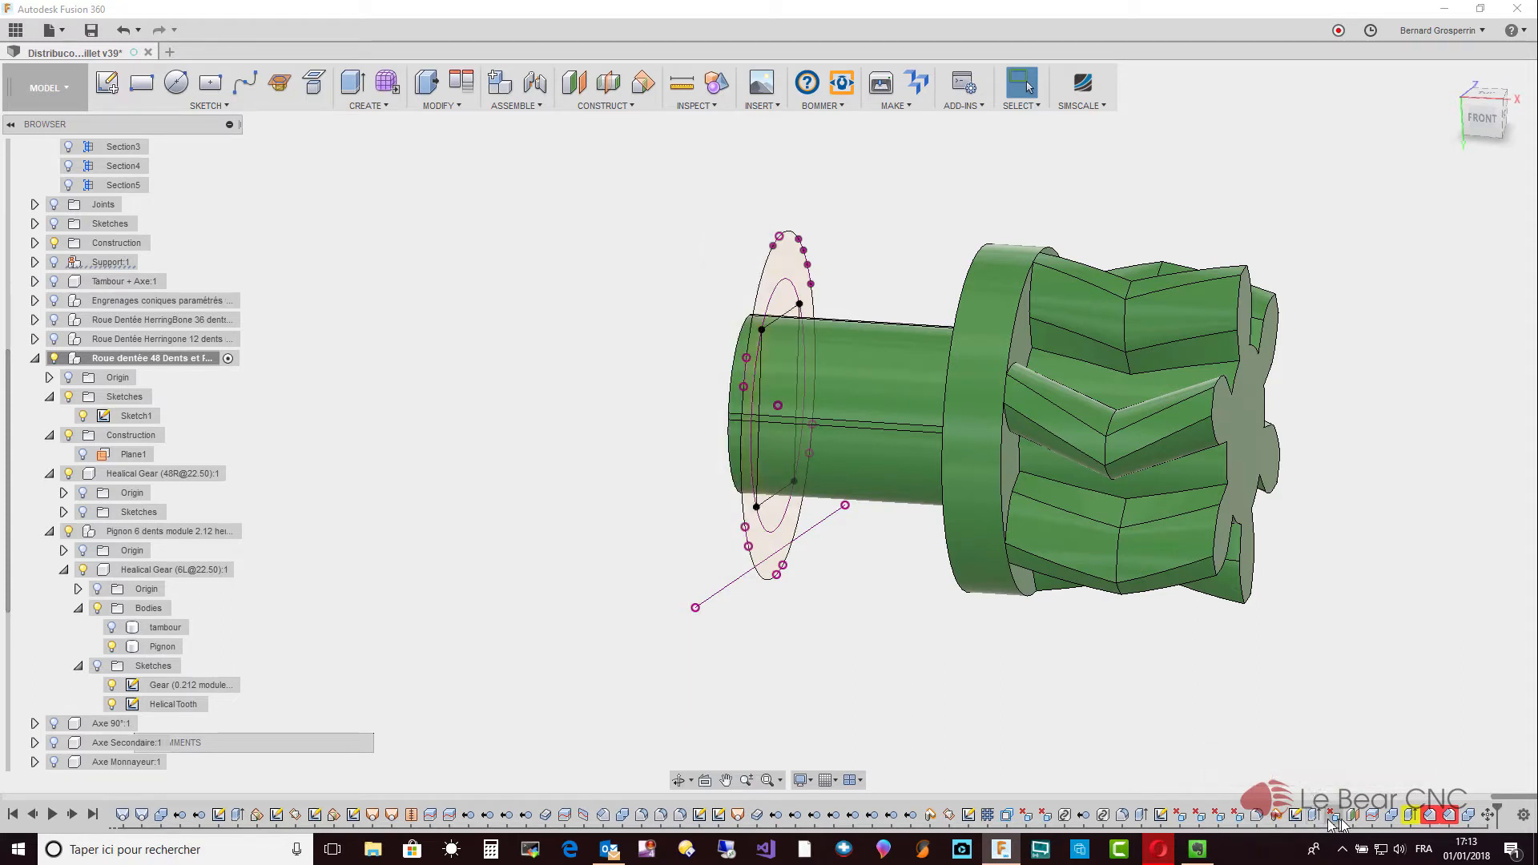
right_click(1409, 817)
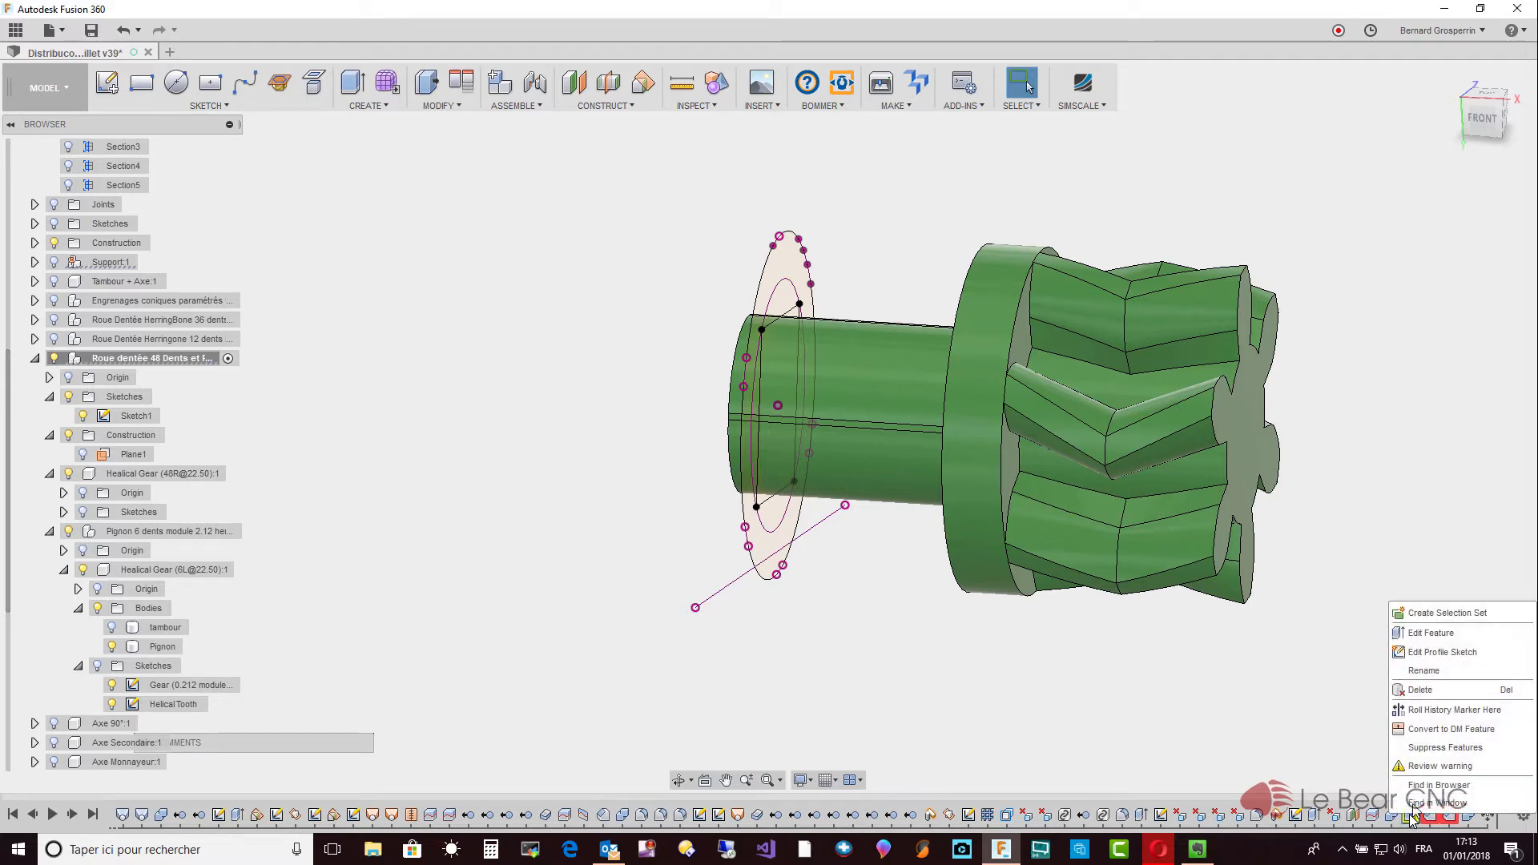
left_click(1419, 644)
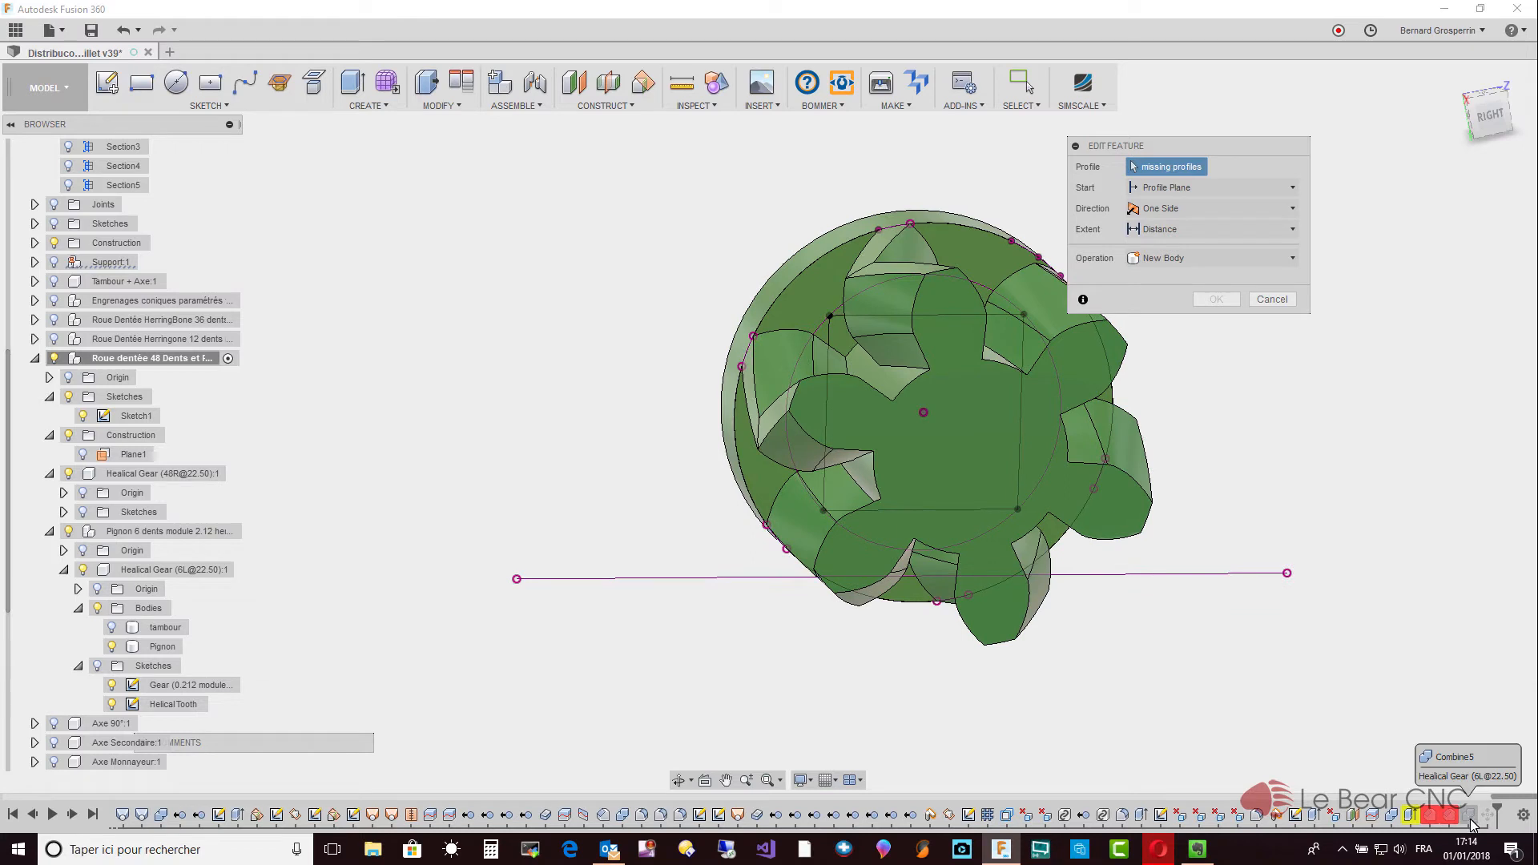
left_click_drag(1496, 808, 1424, 811)
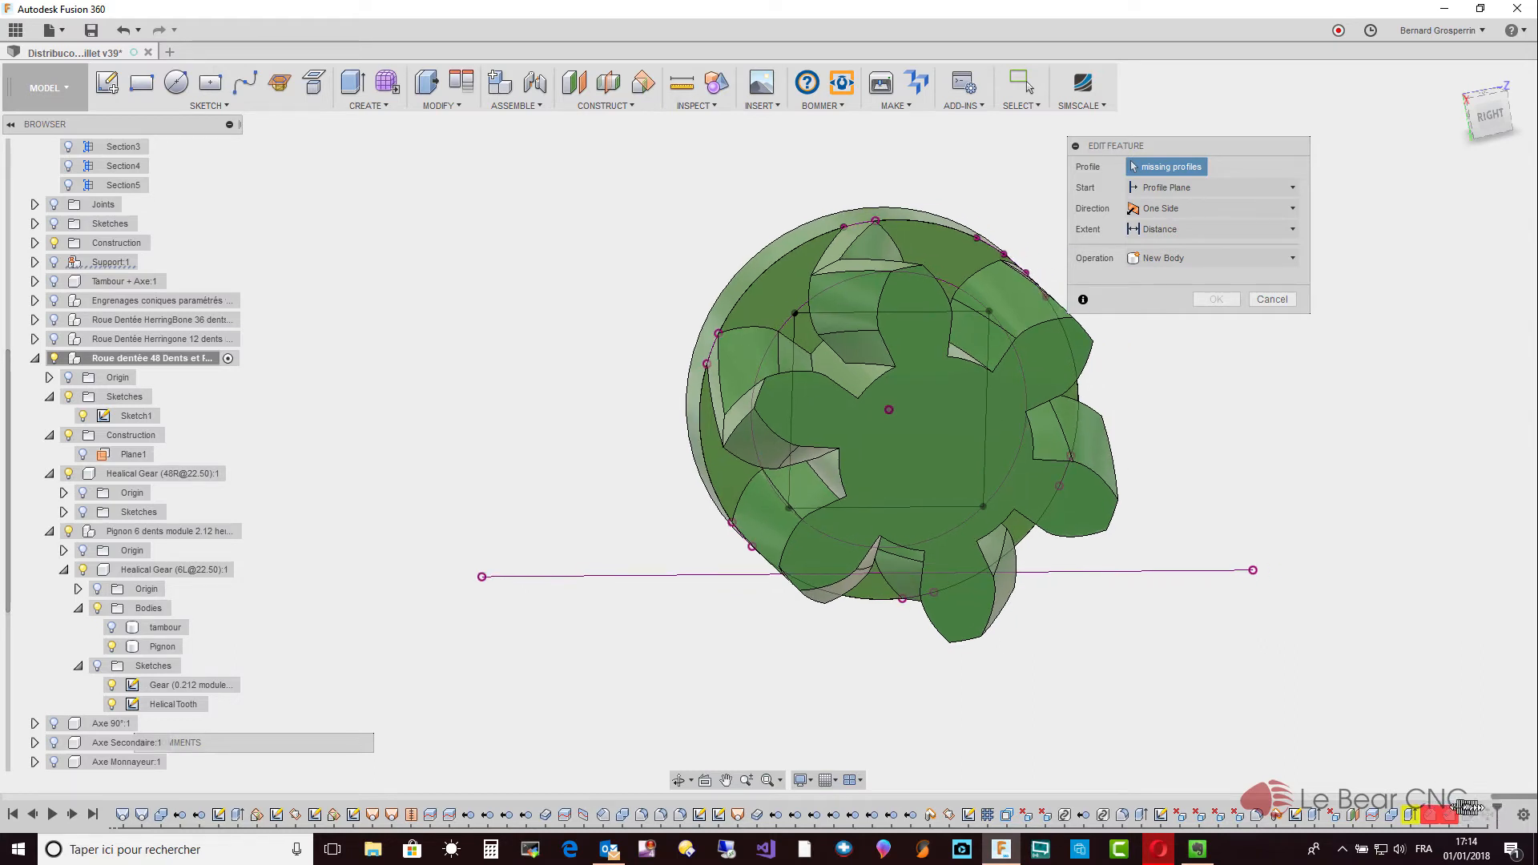
left_click(1278, 302)
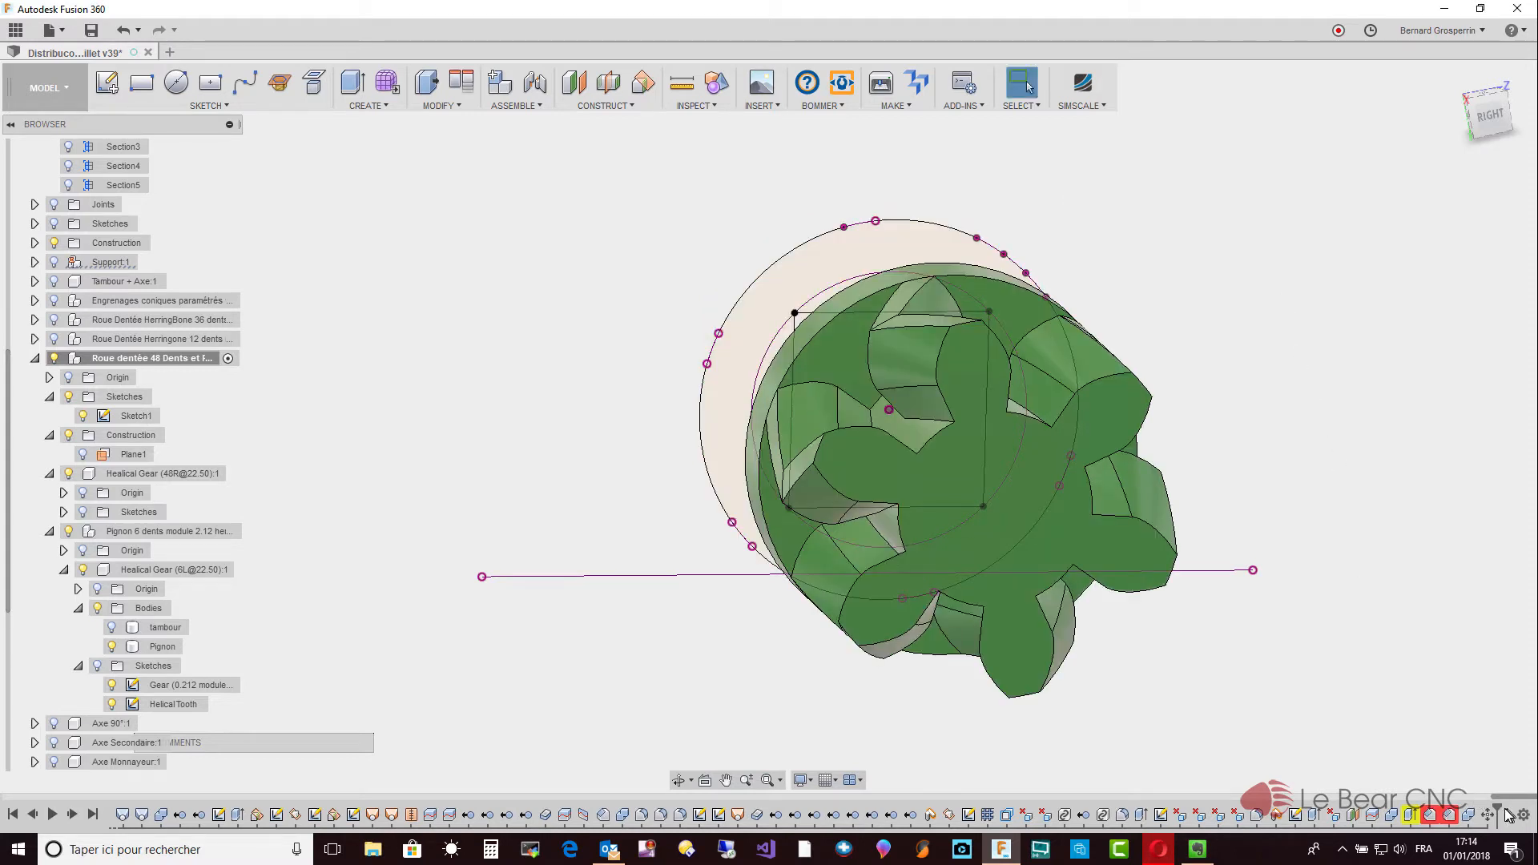
Roll the timeline back ahead of the broken extrusion and delete it along with the two failing features that follow.
left_click_drag(1499, 809, 1392, 816)
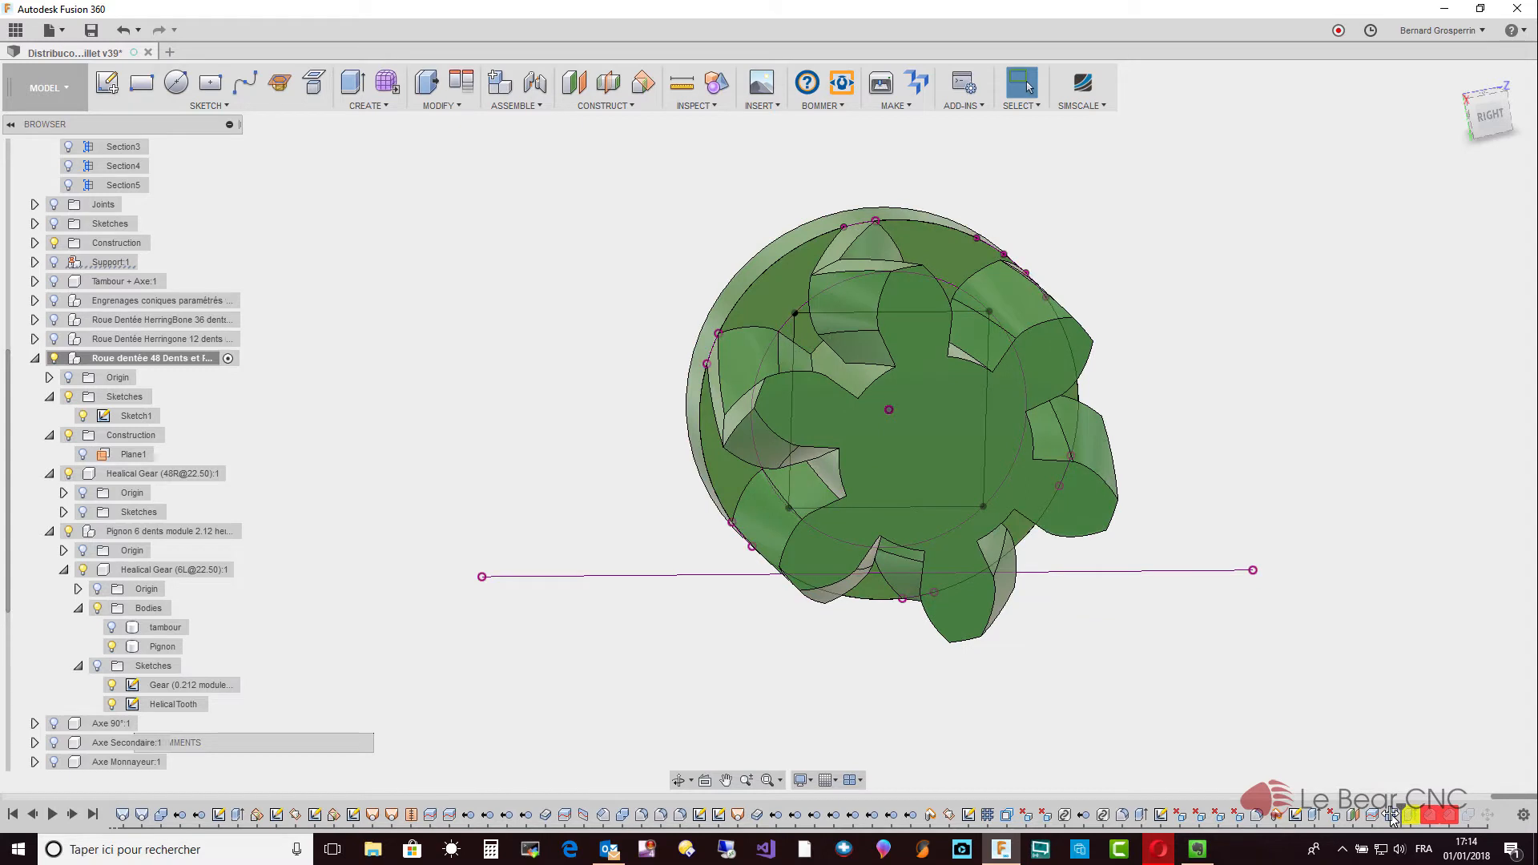
right_click(1407, 815)
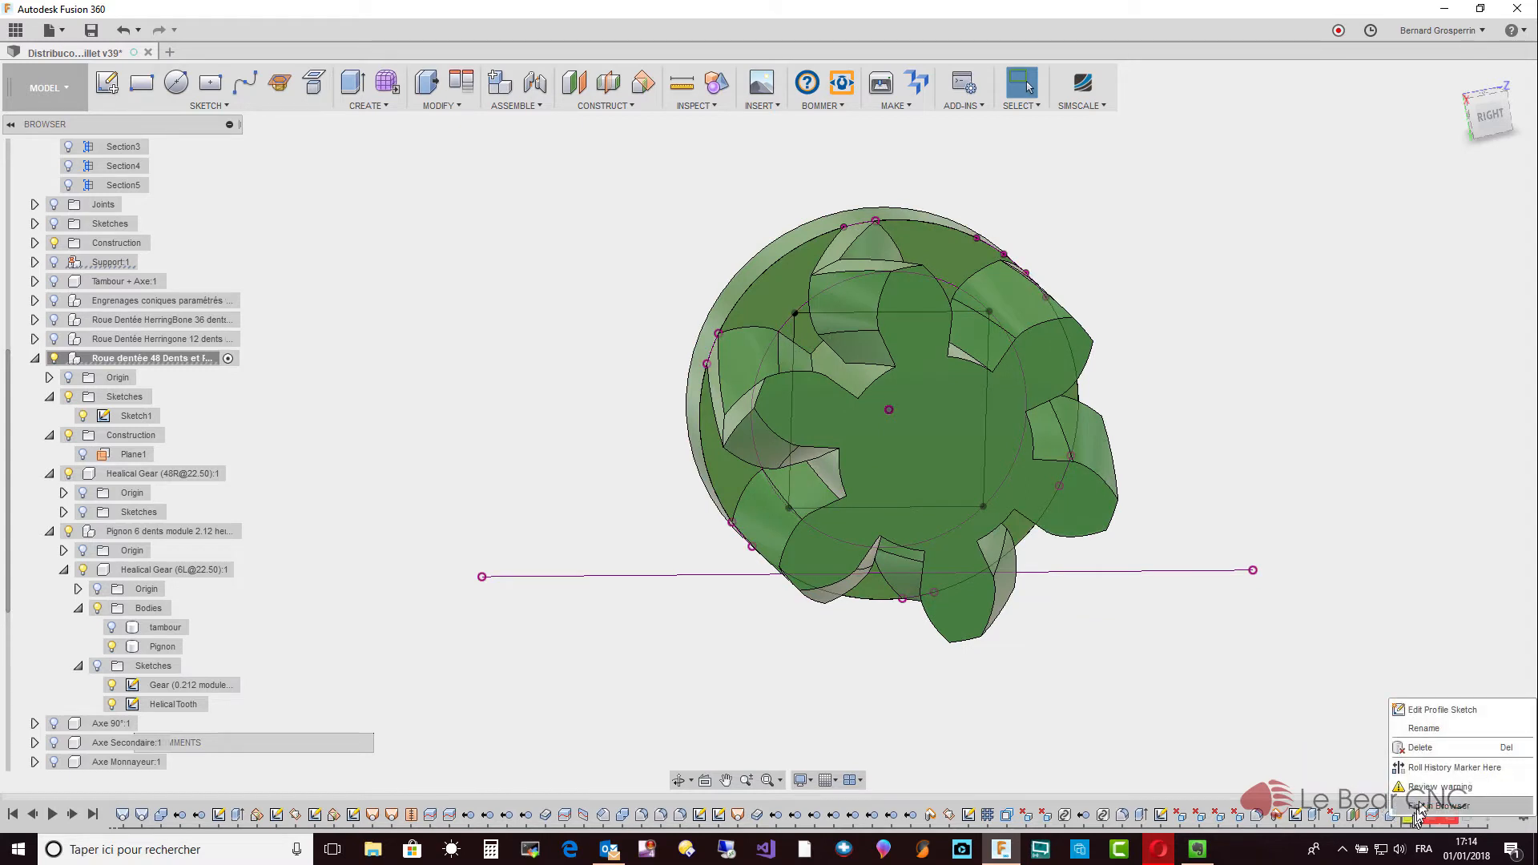
left_click(1425, 749)
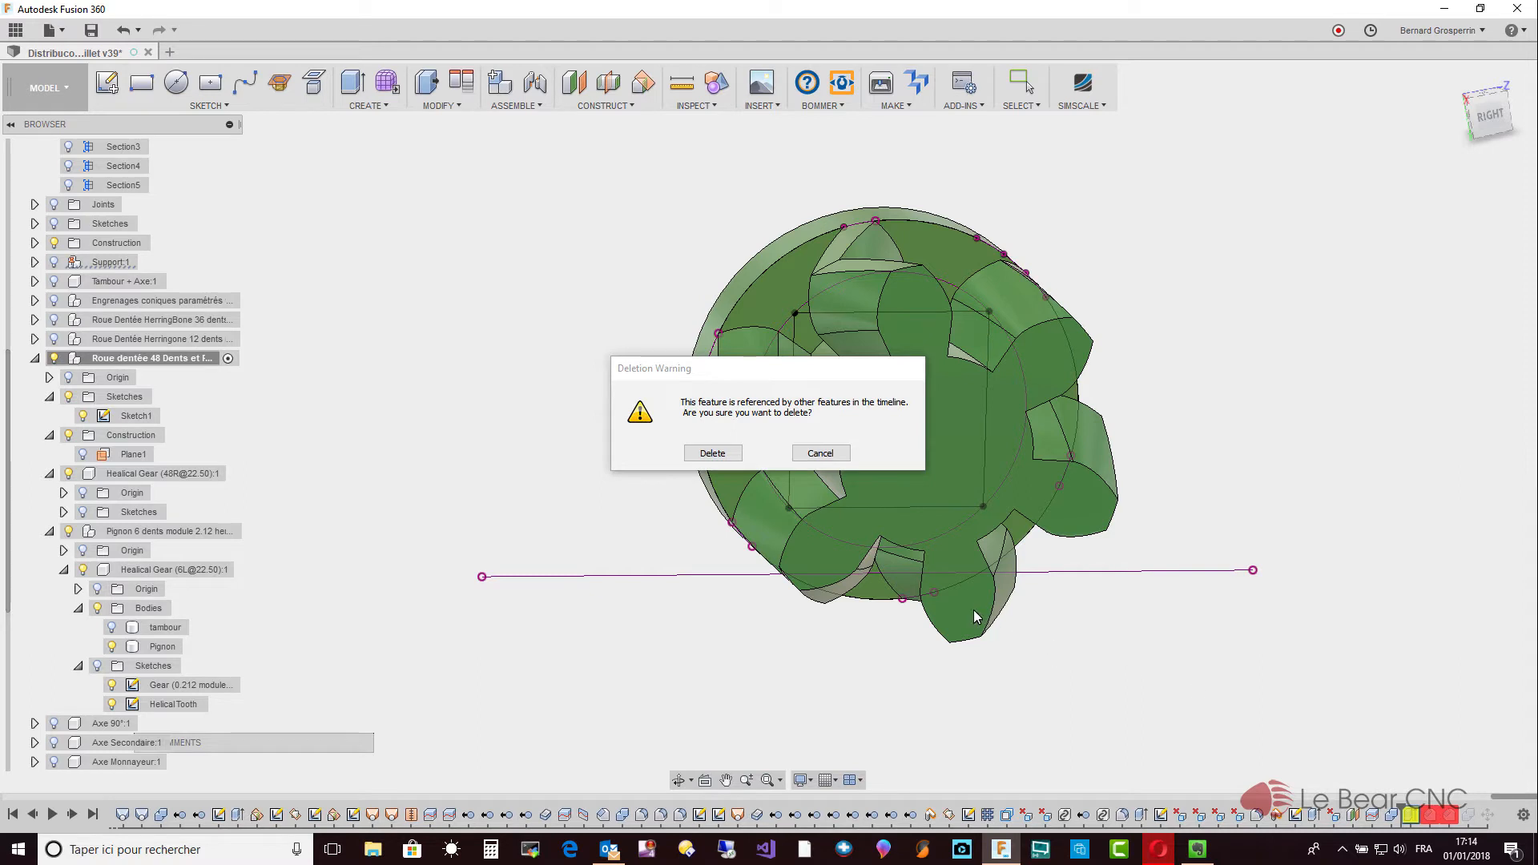
left_click(712, 453)
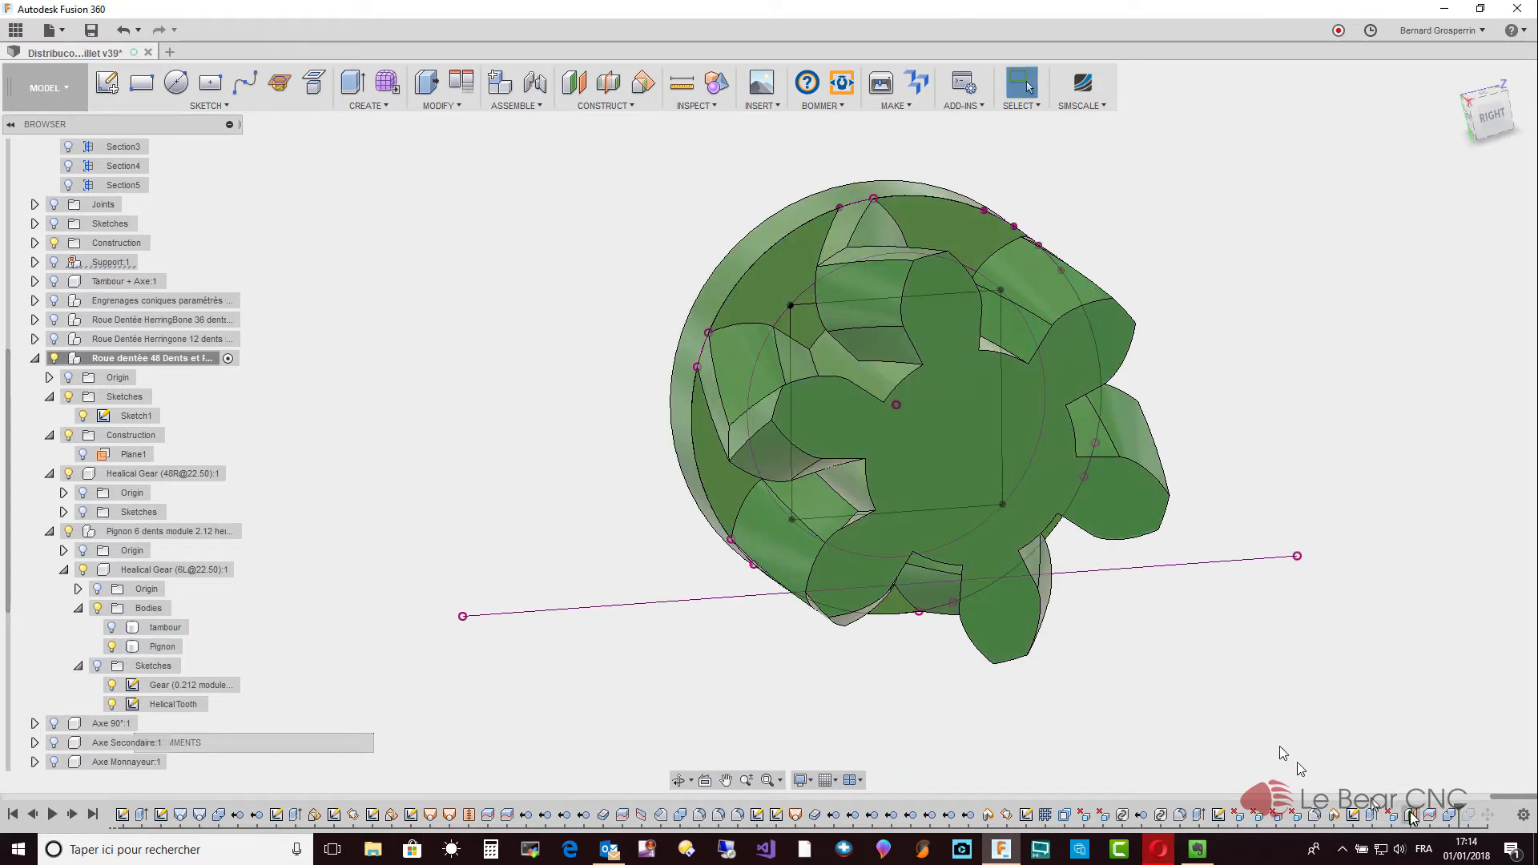
Delete the remaining Combine5 and Move1 features at the end of the timeline.
left_click(1468, 817)
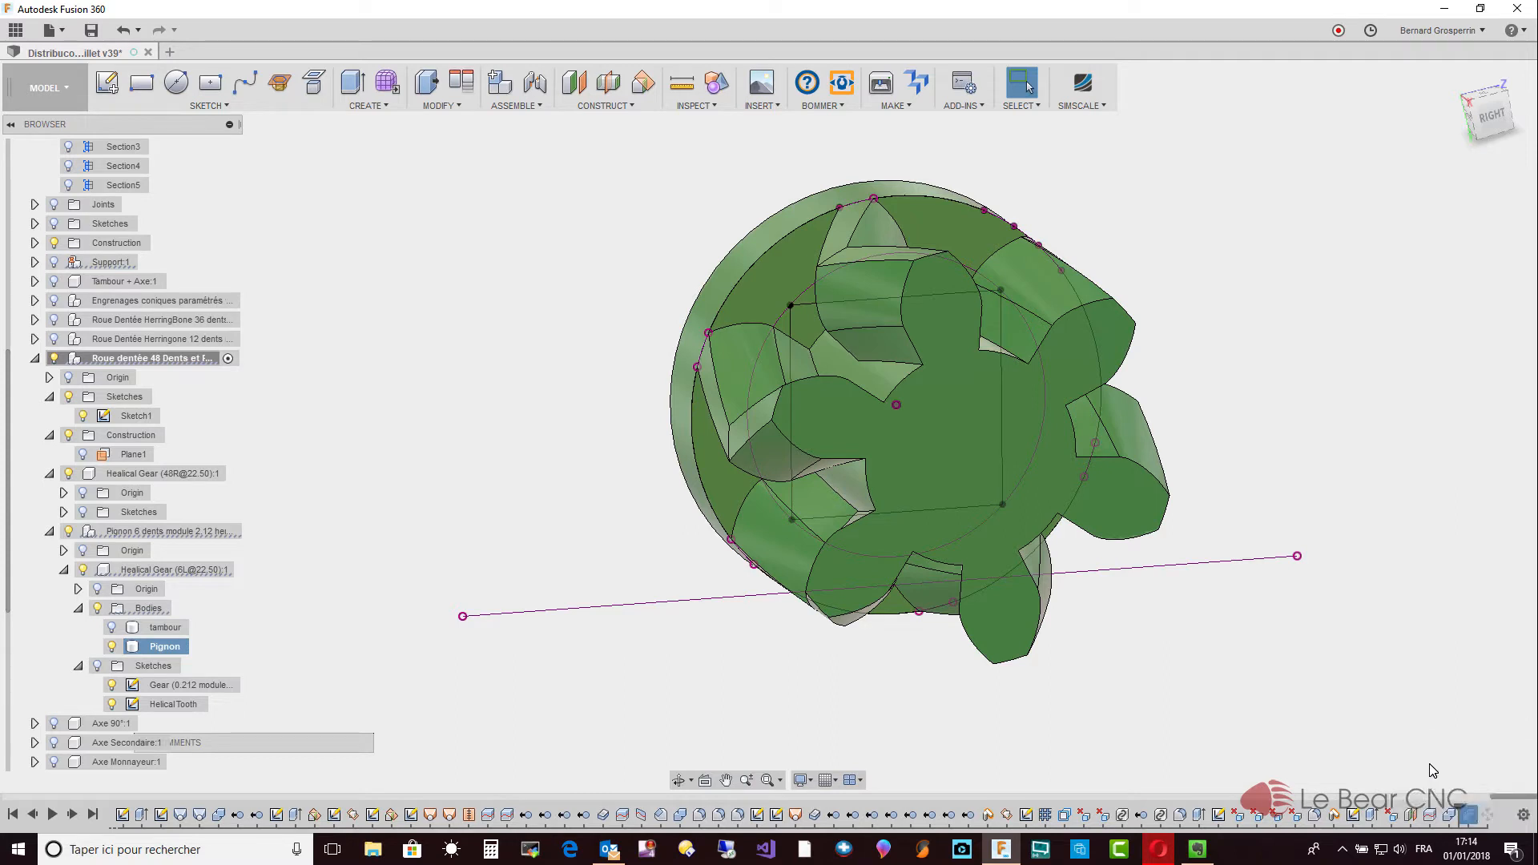
left_click(1433, 770)
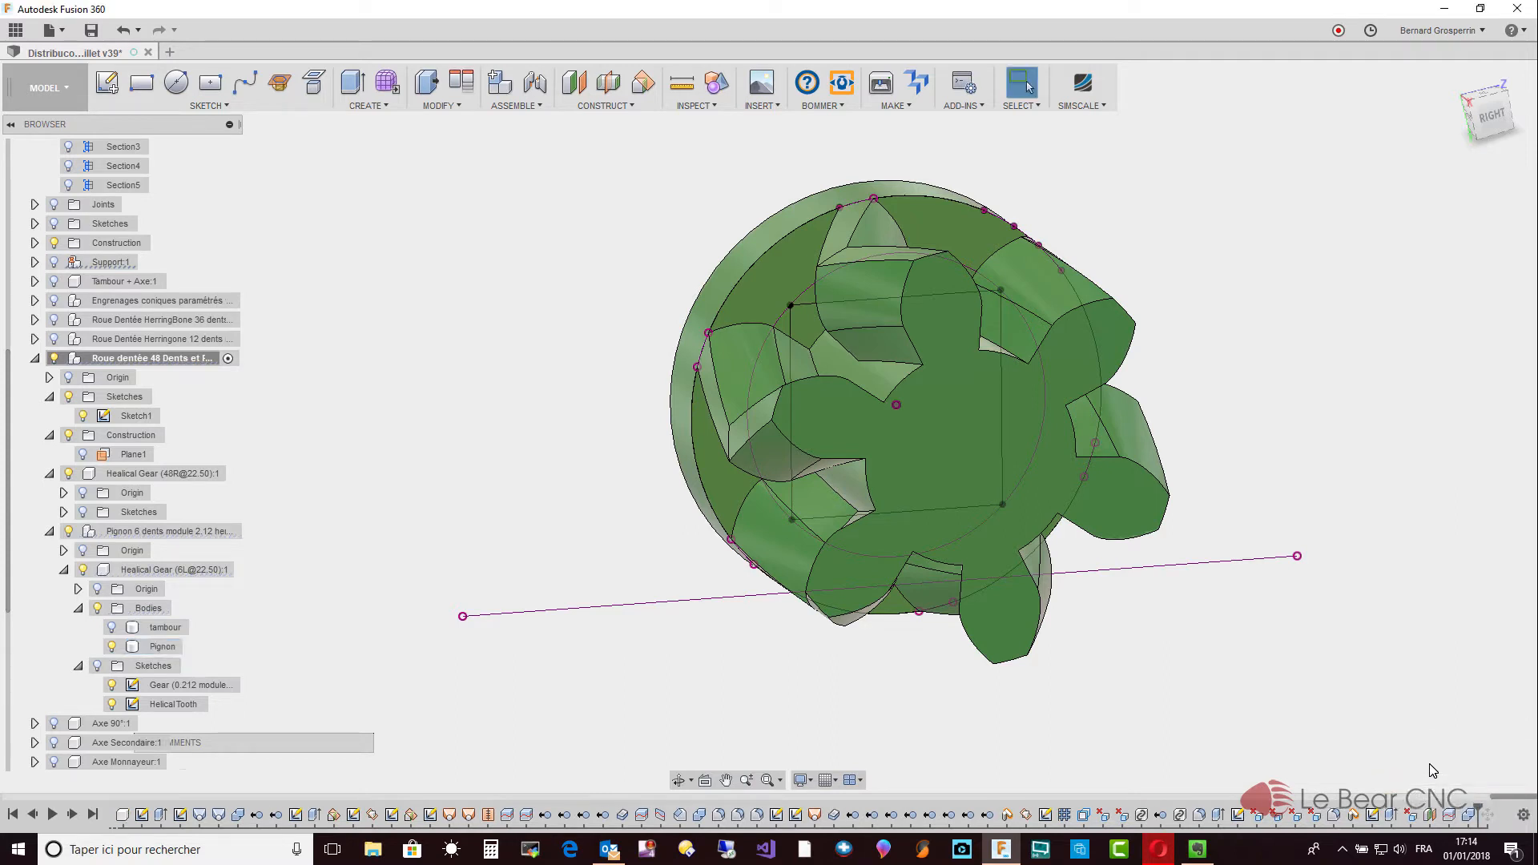
left_click(1490, 821)
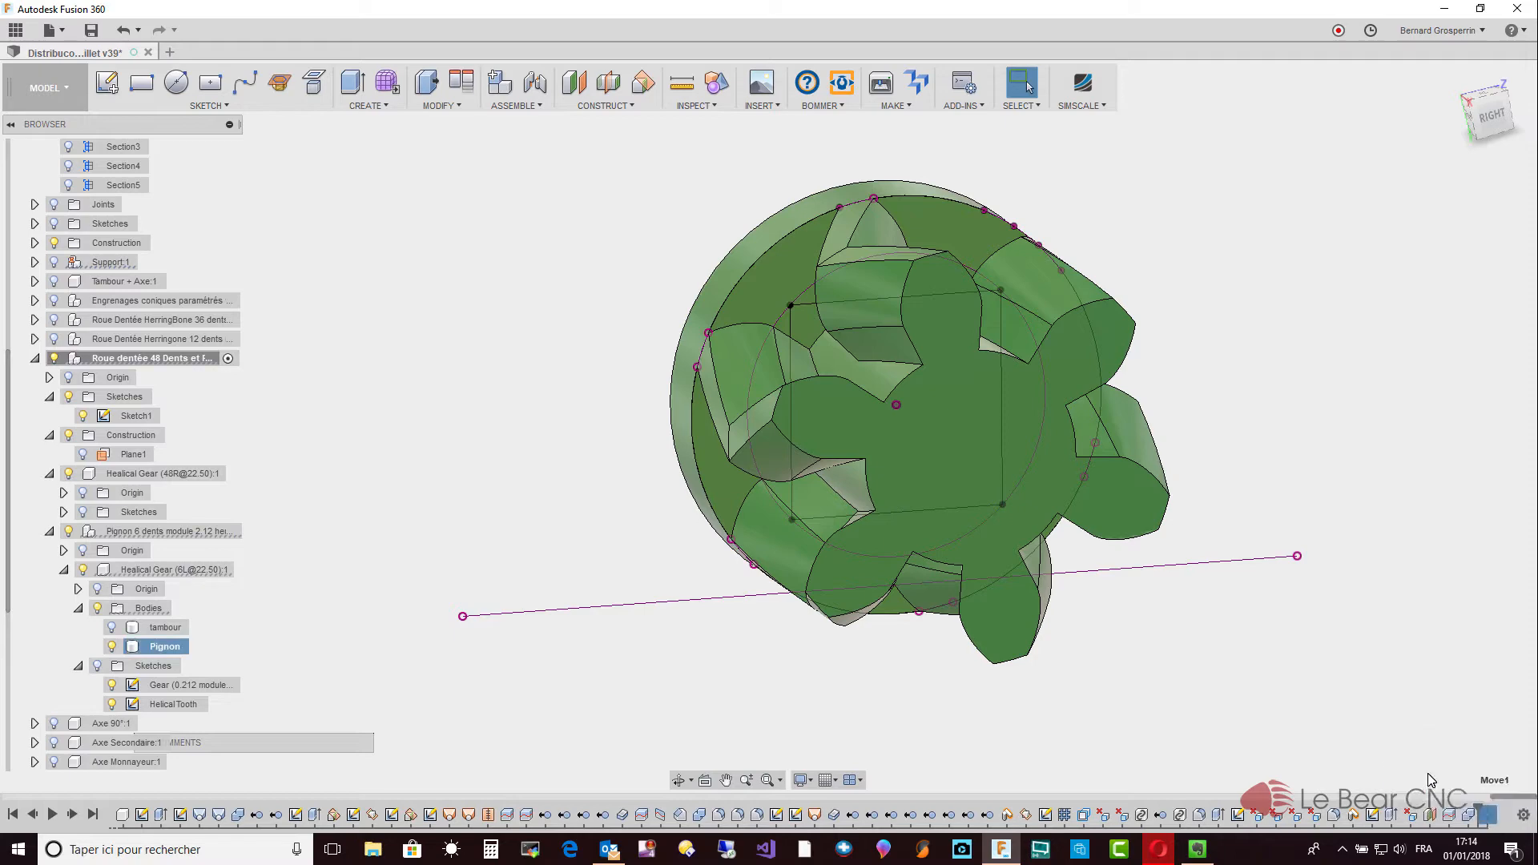
left_click(1431, 779)
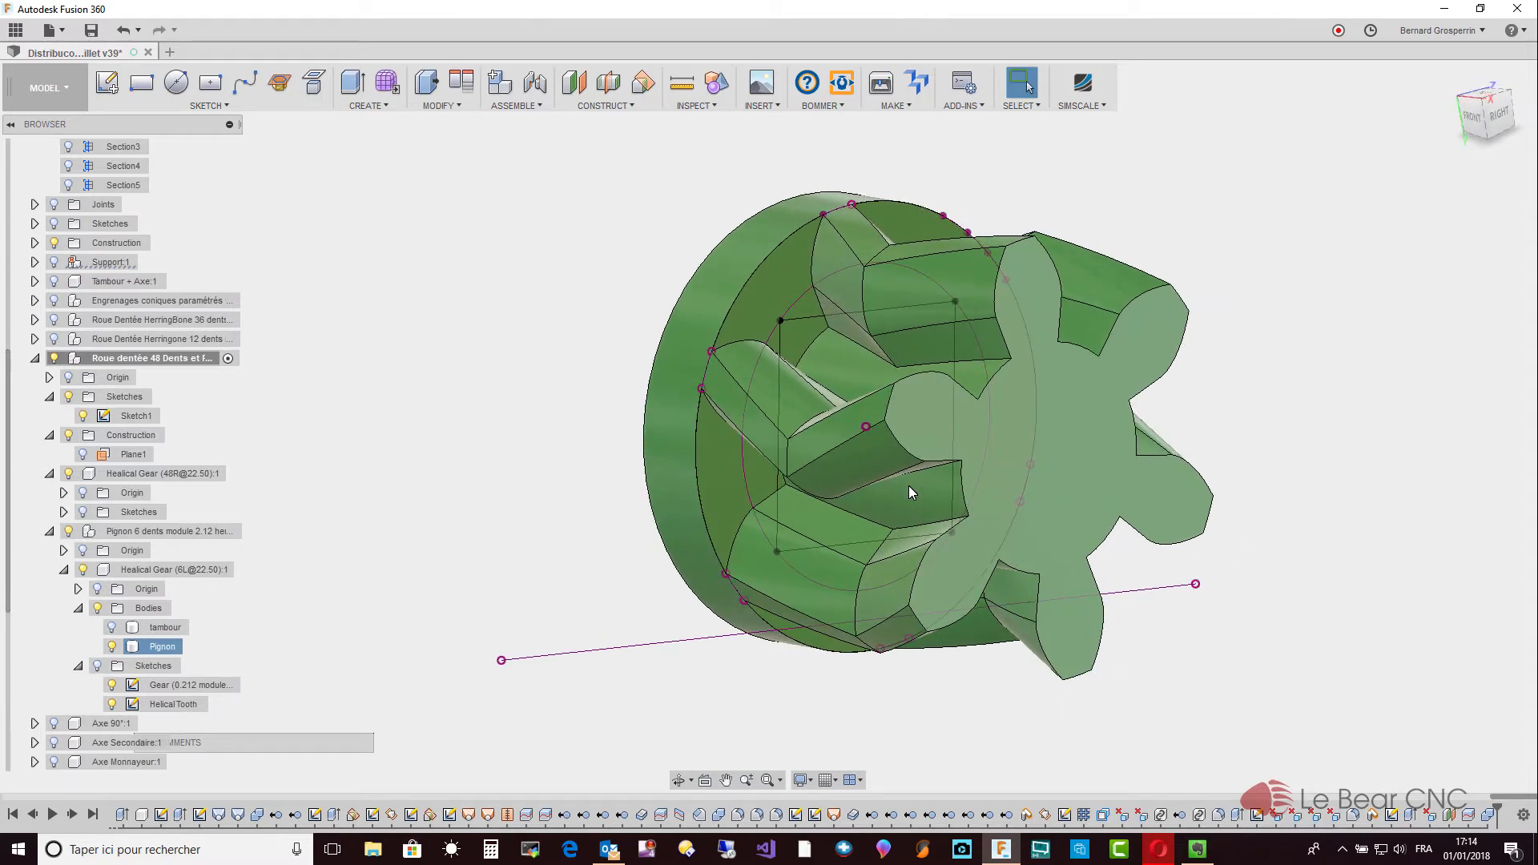
Hide the Pignon body and extrude Sketch1's square profile about -8.74 mm with the Join operation.
left_click(113, 647)
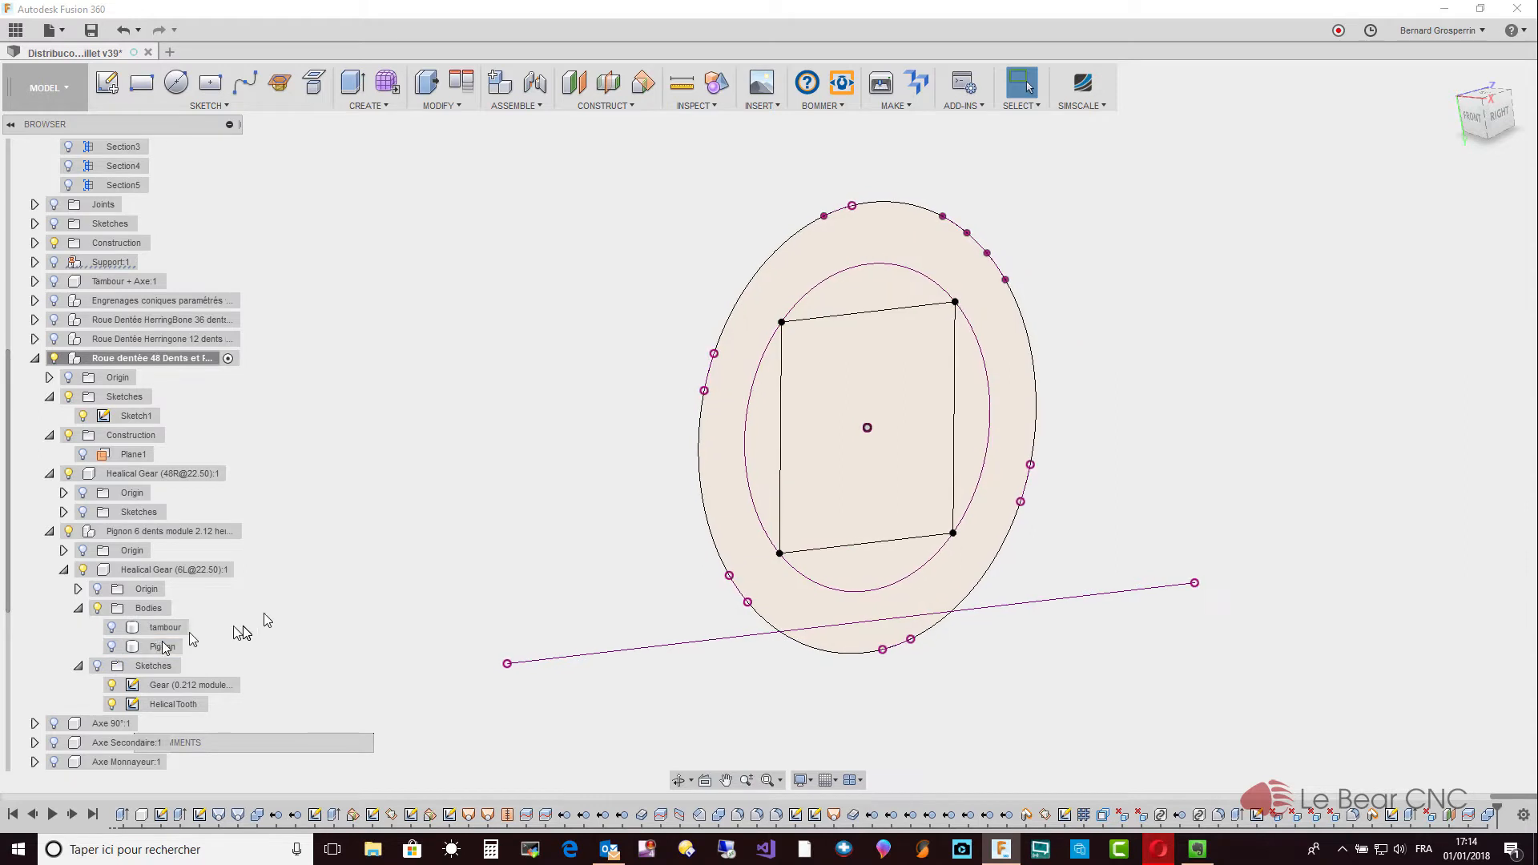
left_click(883, 532)
right_click(883, 530)
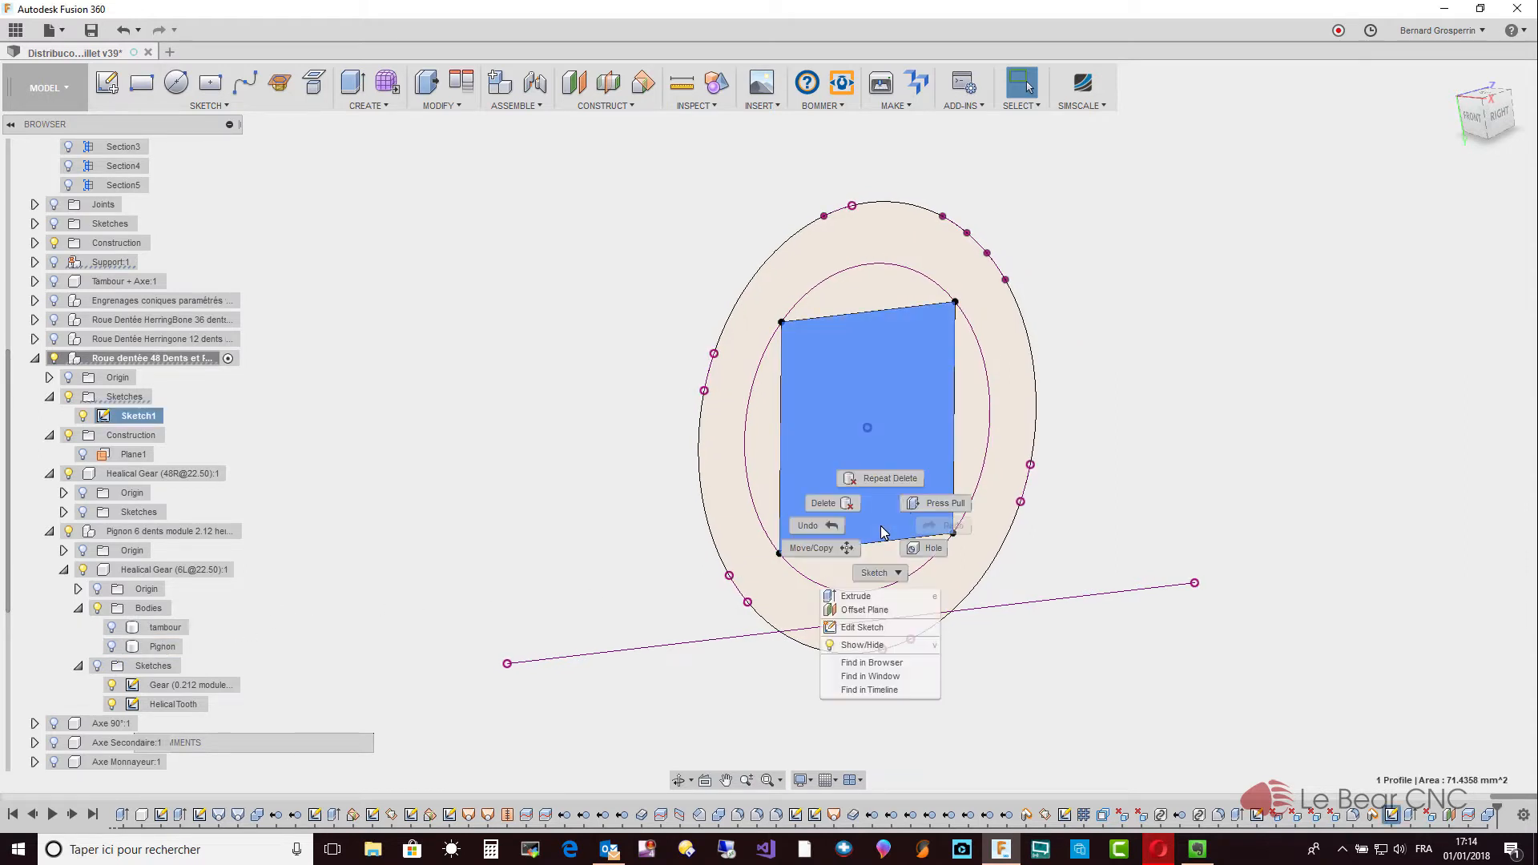
left_click(875, 599)
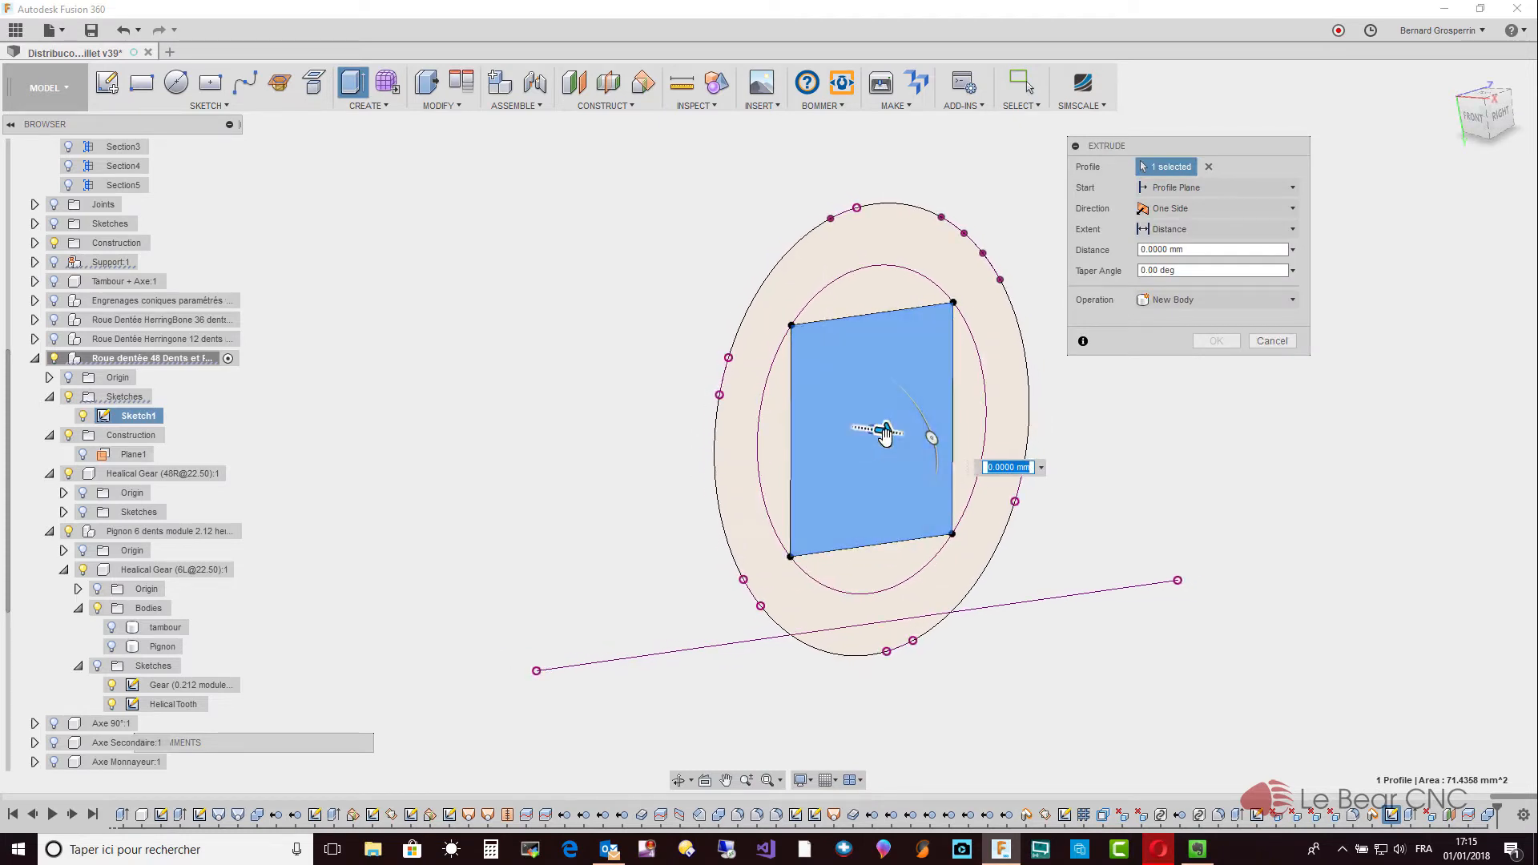
left_click_drag(881, 427, 685, 404)
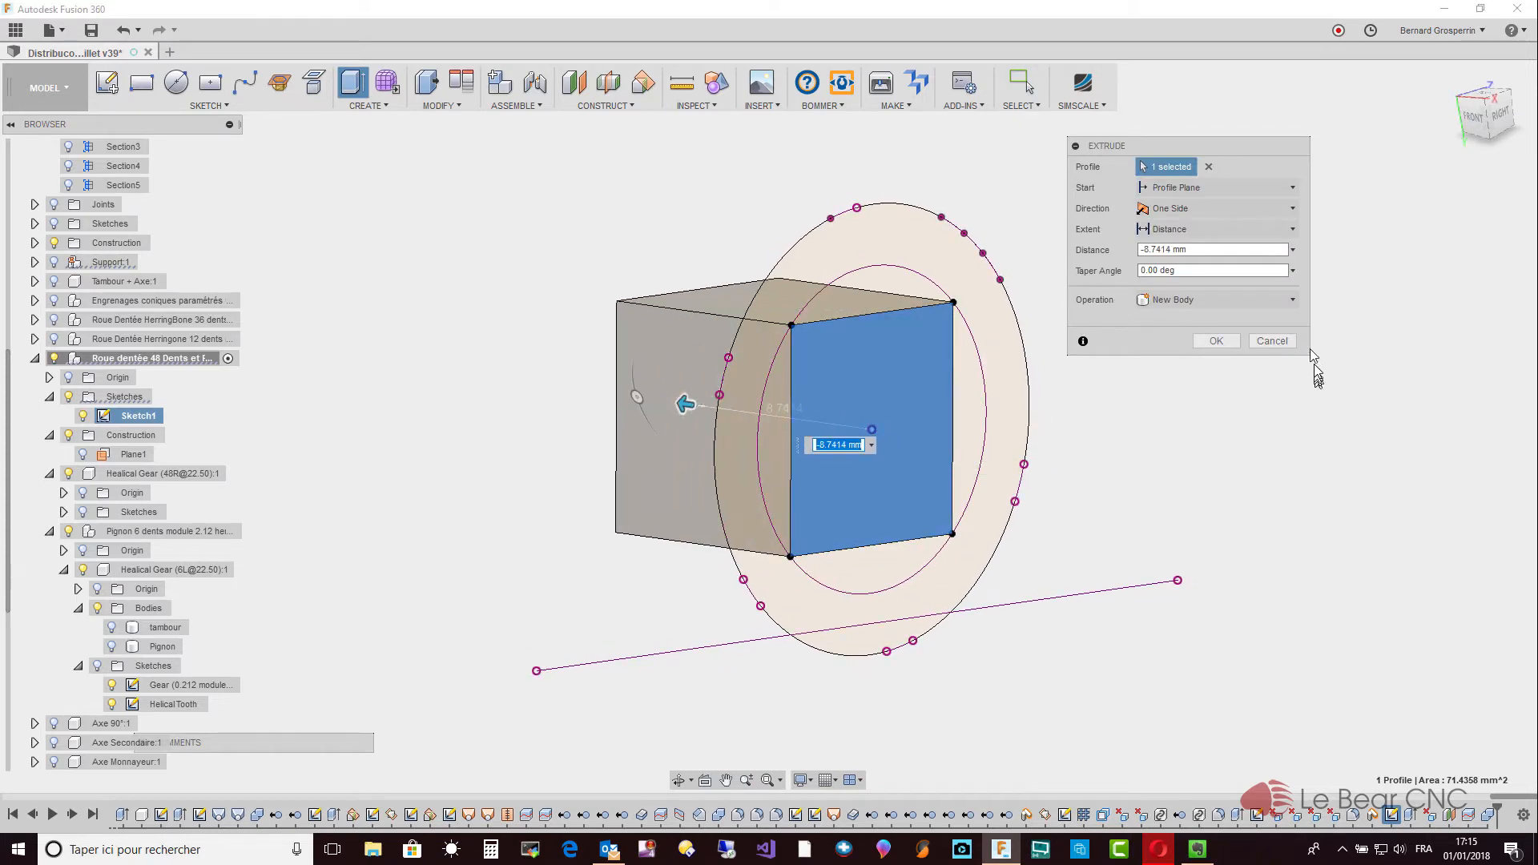
left_click(1292, 303)
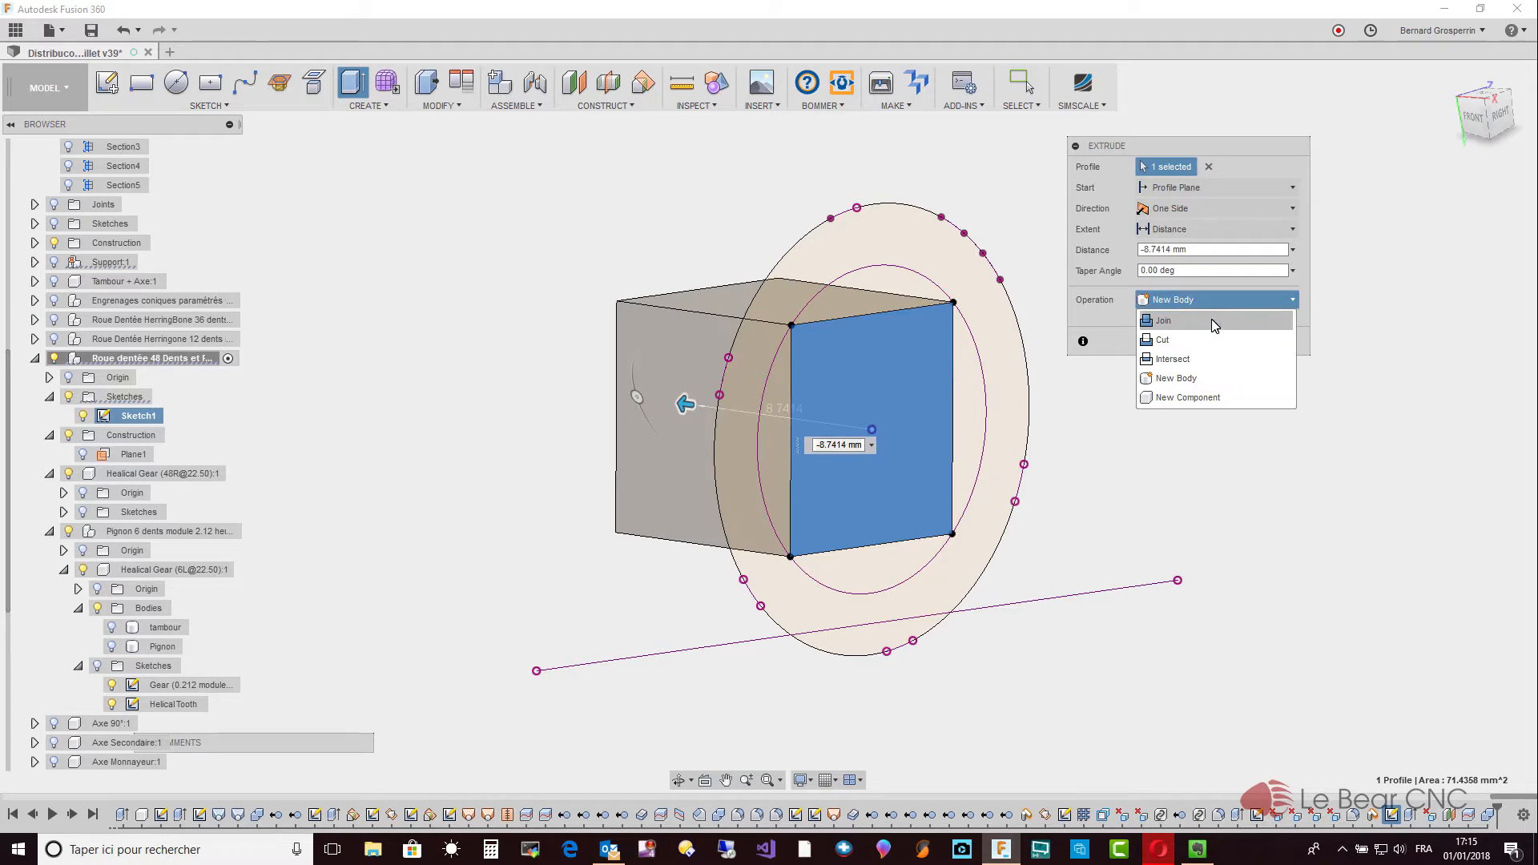
left_click(1214, 322)
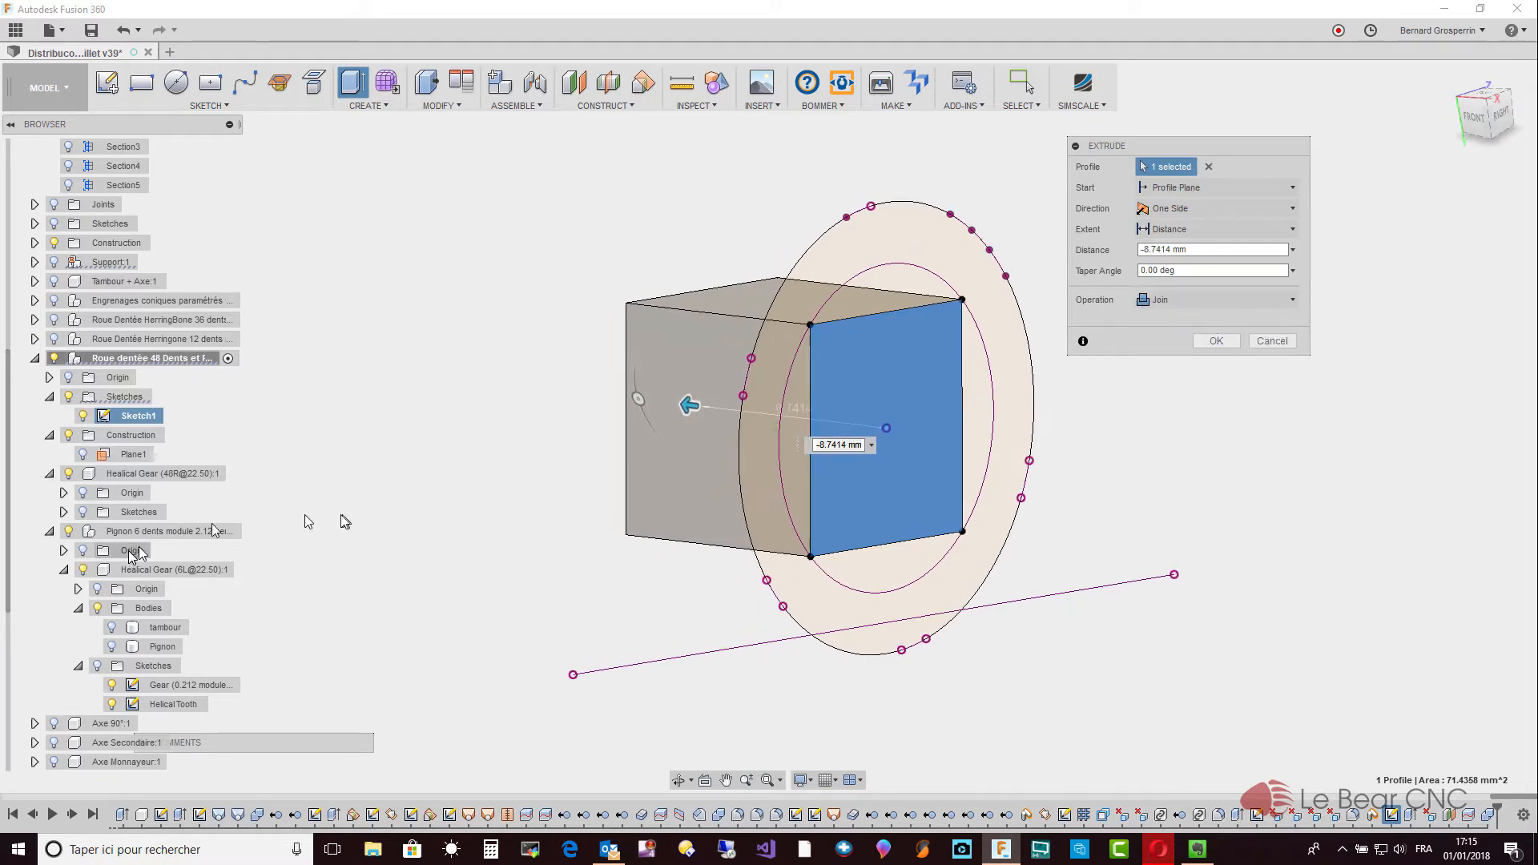
Extend the extrusion to about -10.34 mm and display the Pignon and tambour bodies with the Section5 analysis.
left_click(111, 647)
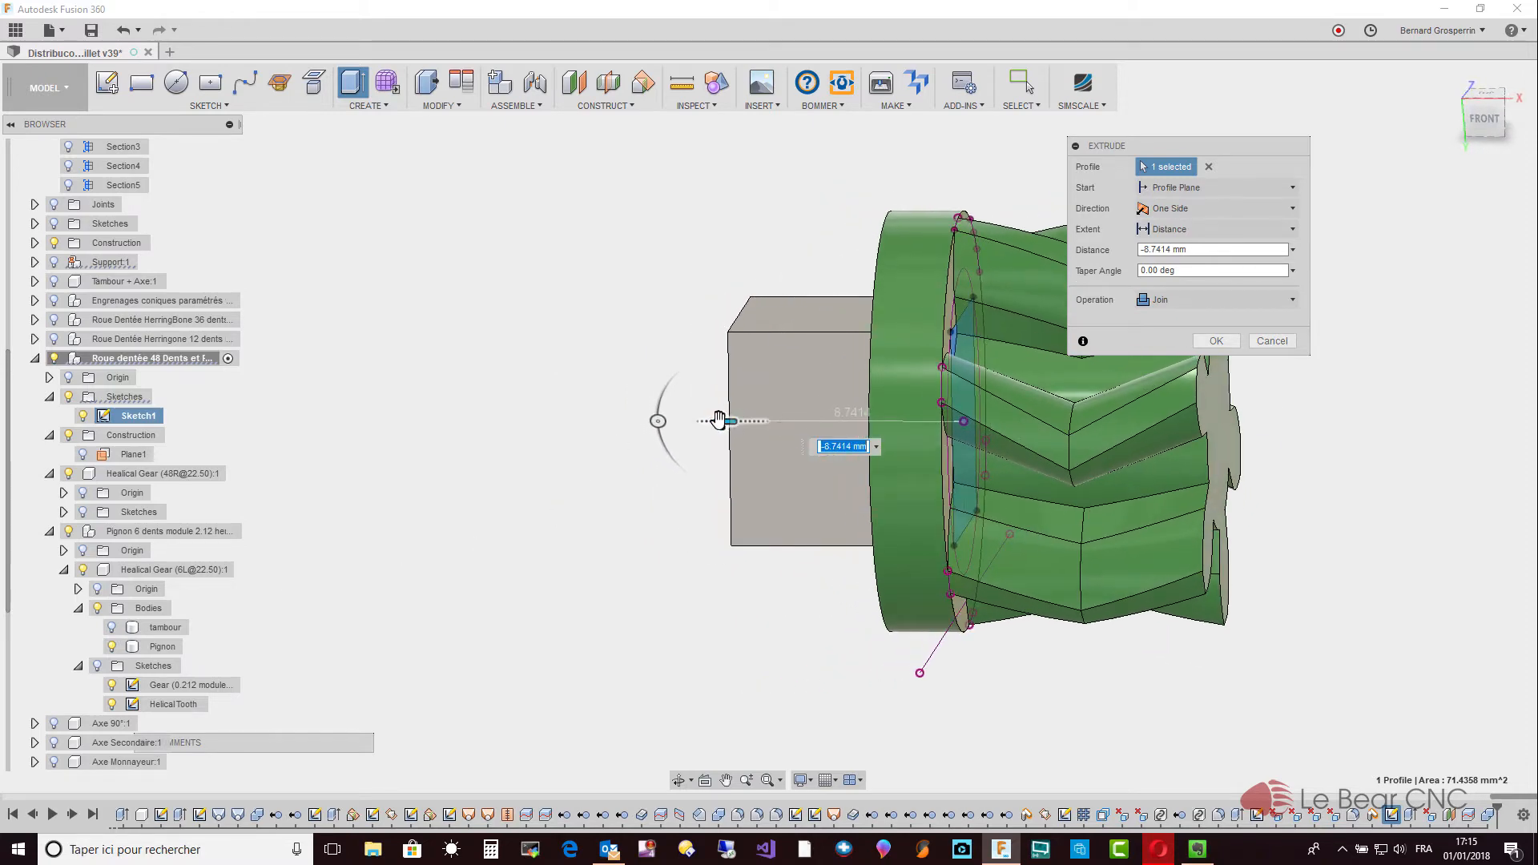
left_click_drag(720, 420, 677, 422)
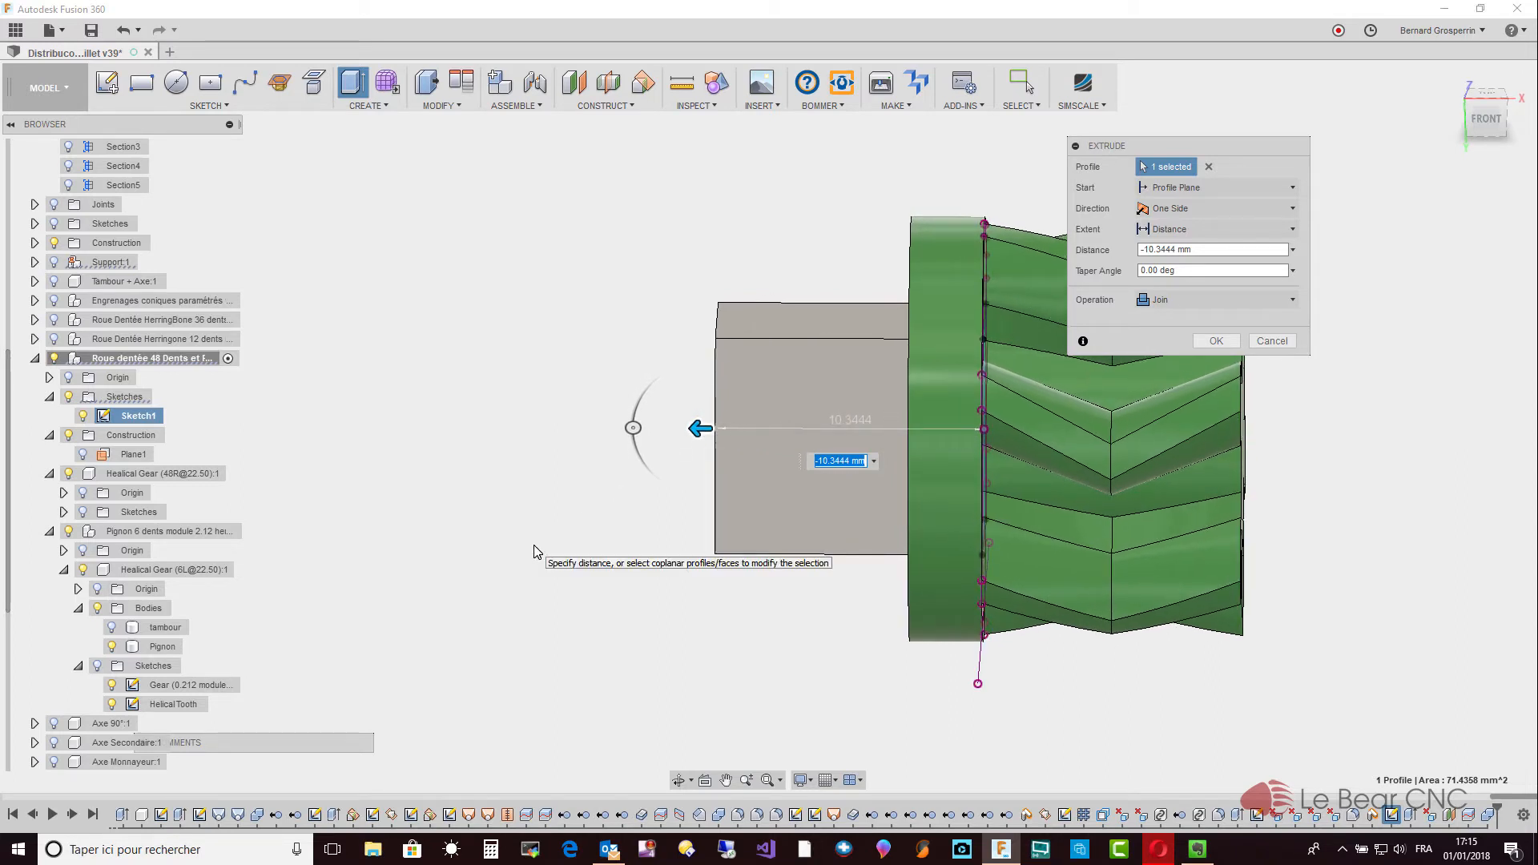
left_click(113, 628)
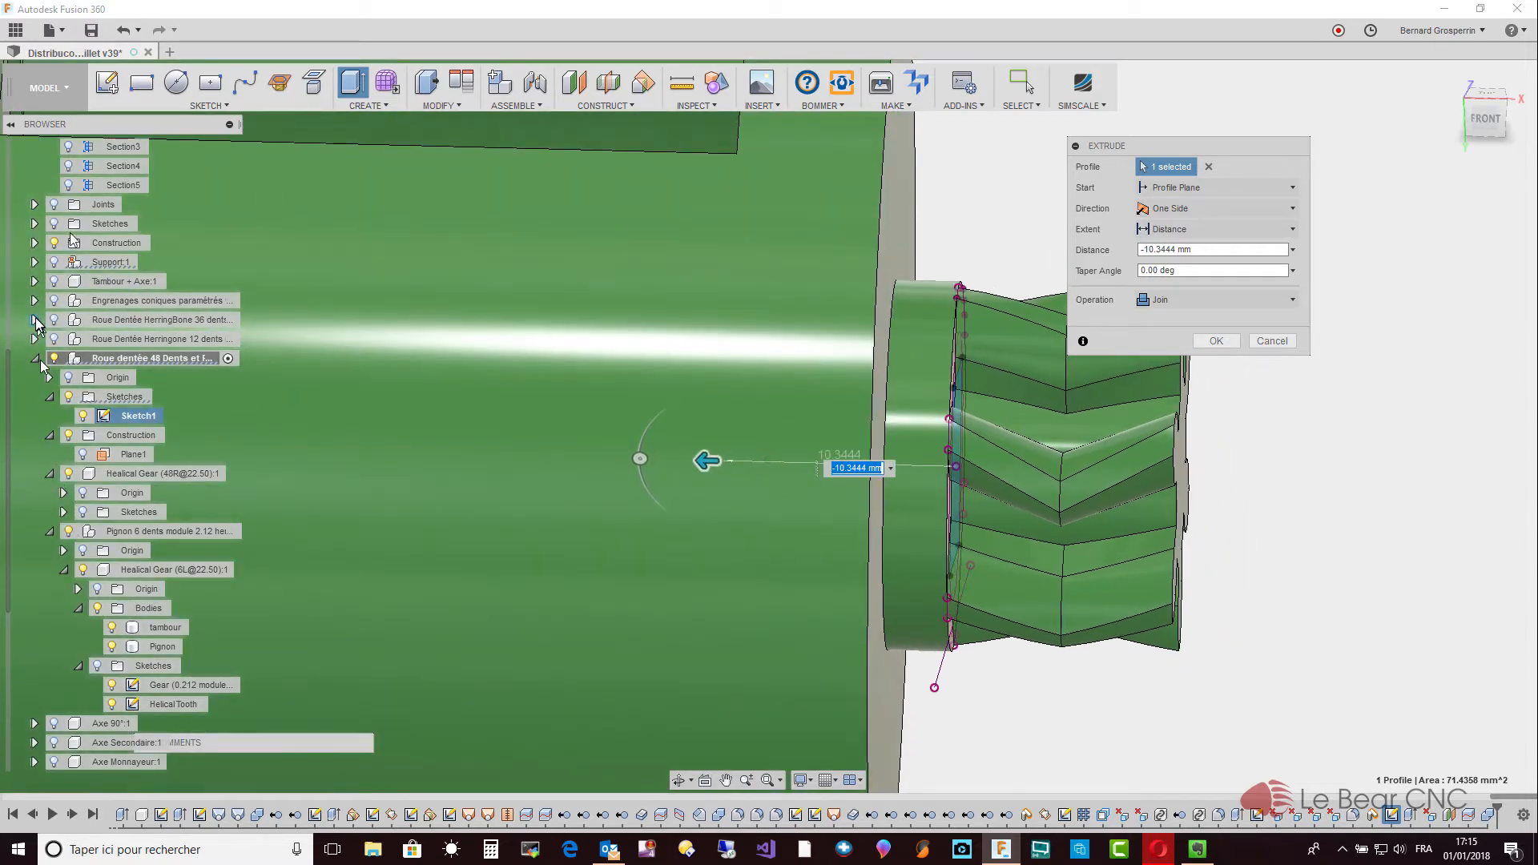
left_click(69, 185)
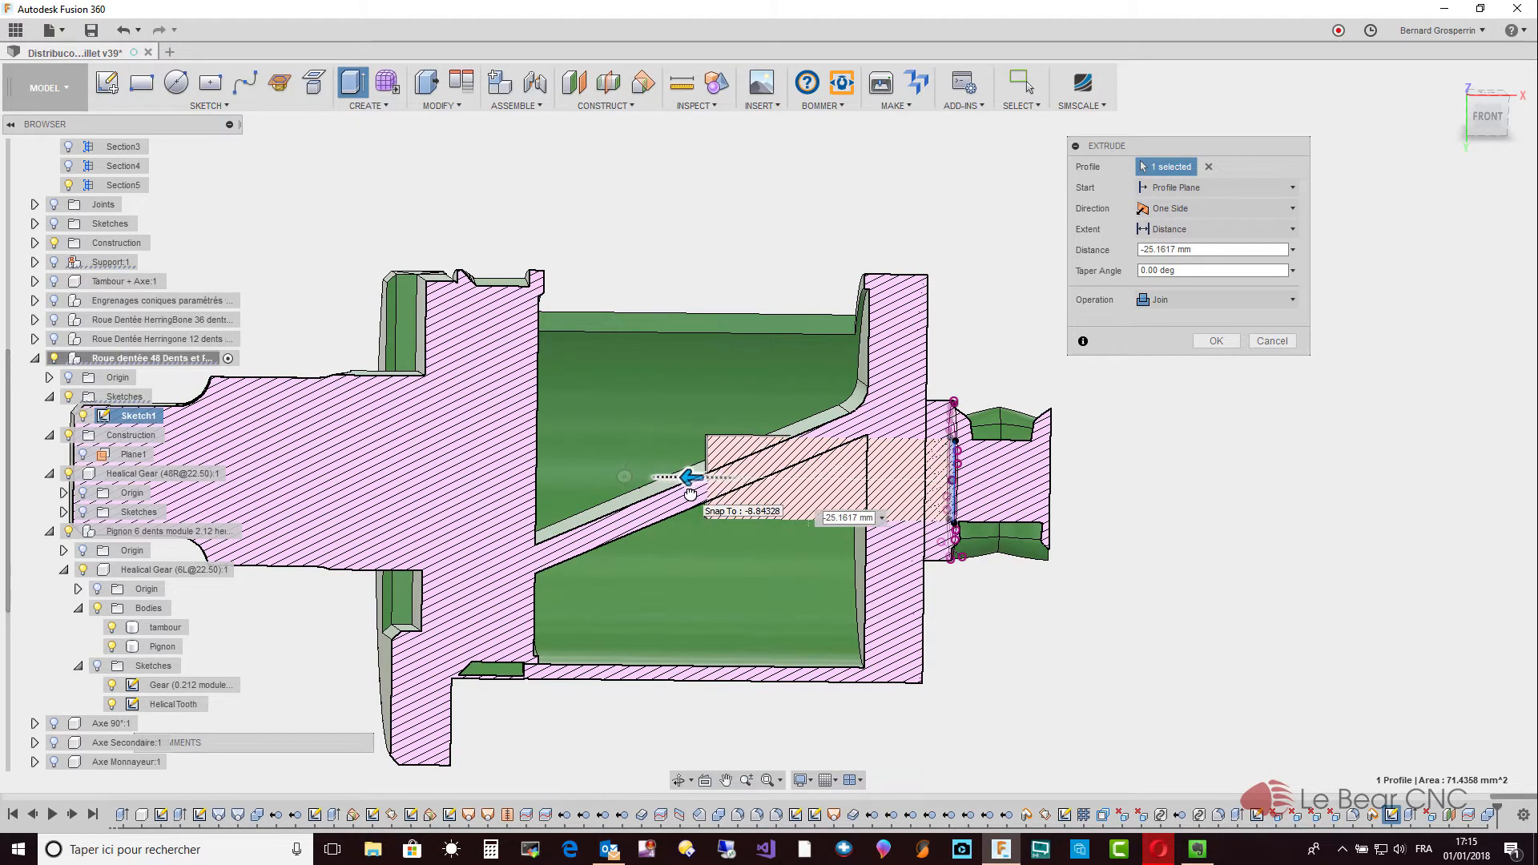
Adjust the square extrusion to about -15.68 mm so it reaches into the drum's sloped wall, and confirm it.
left_click_drag(689, 494, 793, 508)
scroll(743, 704, "up", 4)
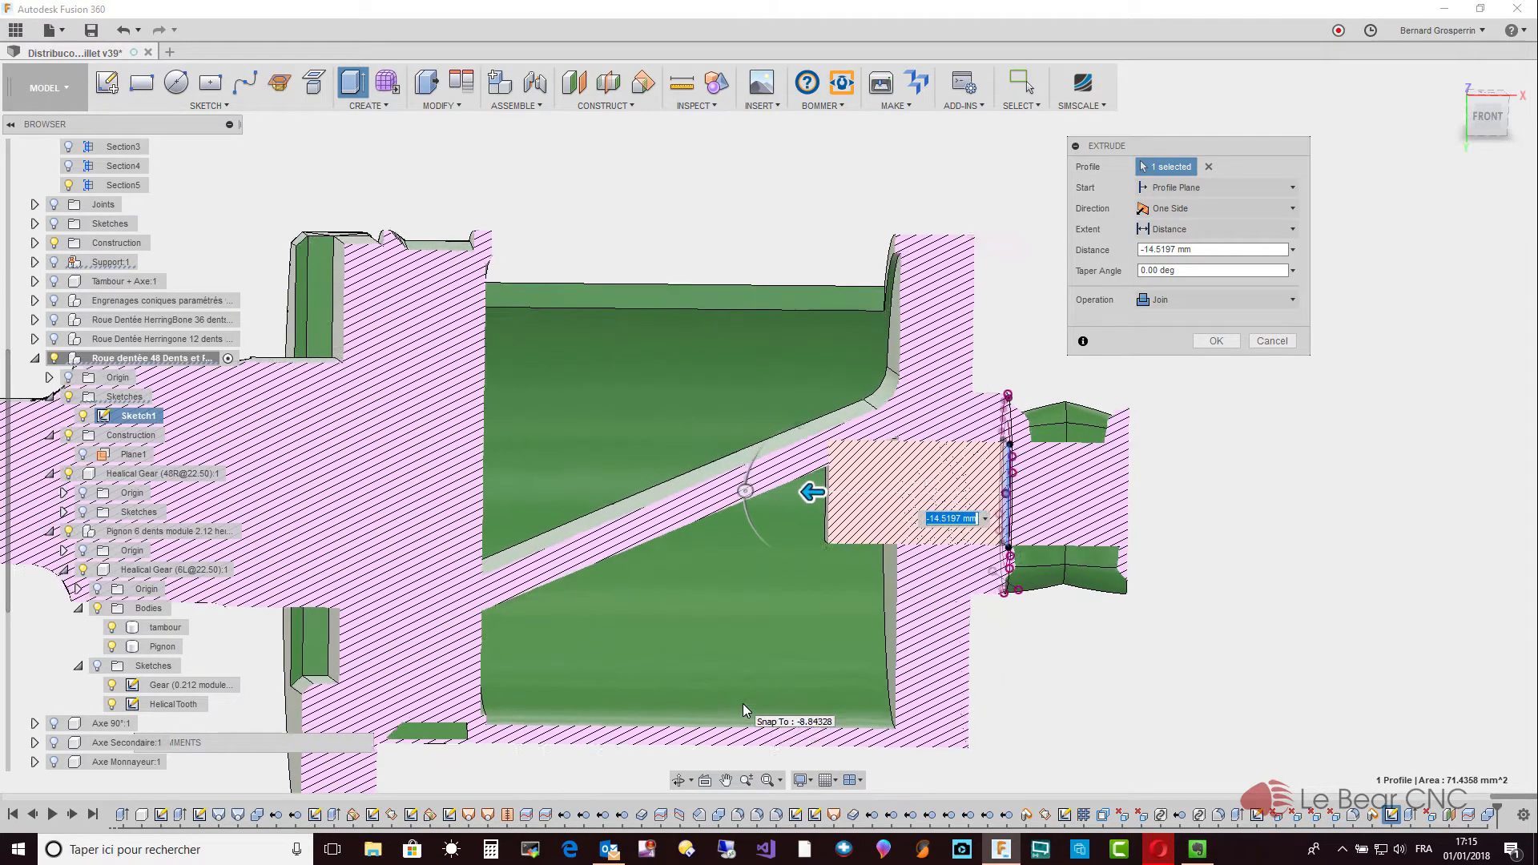
scroll(742, 704, "up", 4)
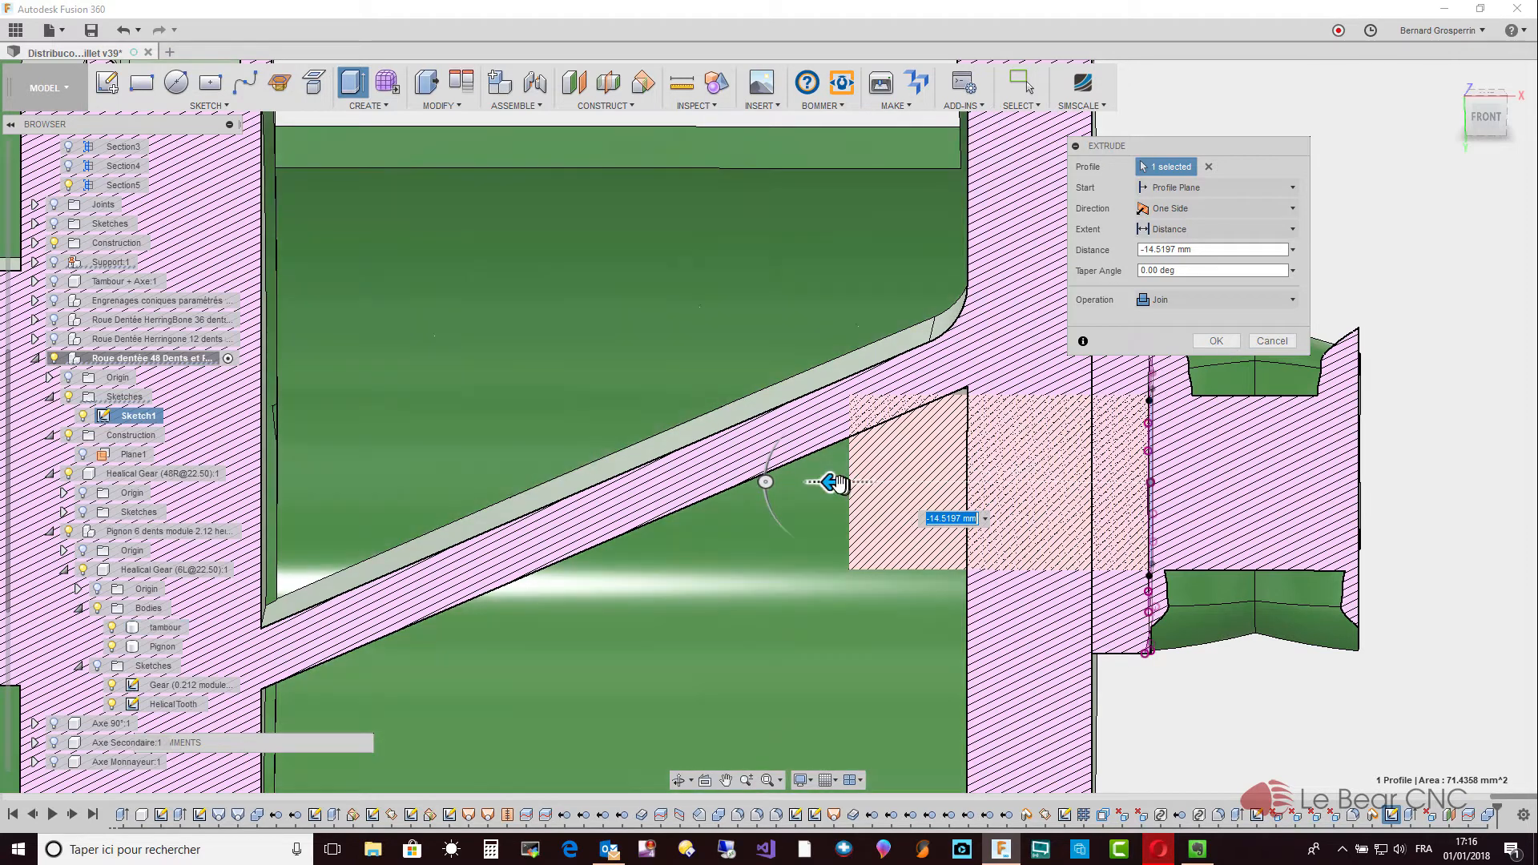
left_click_drag(833, 483, 809, 485)
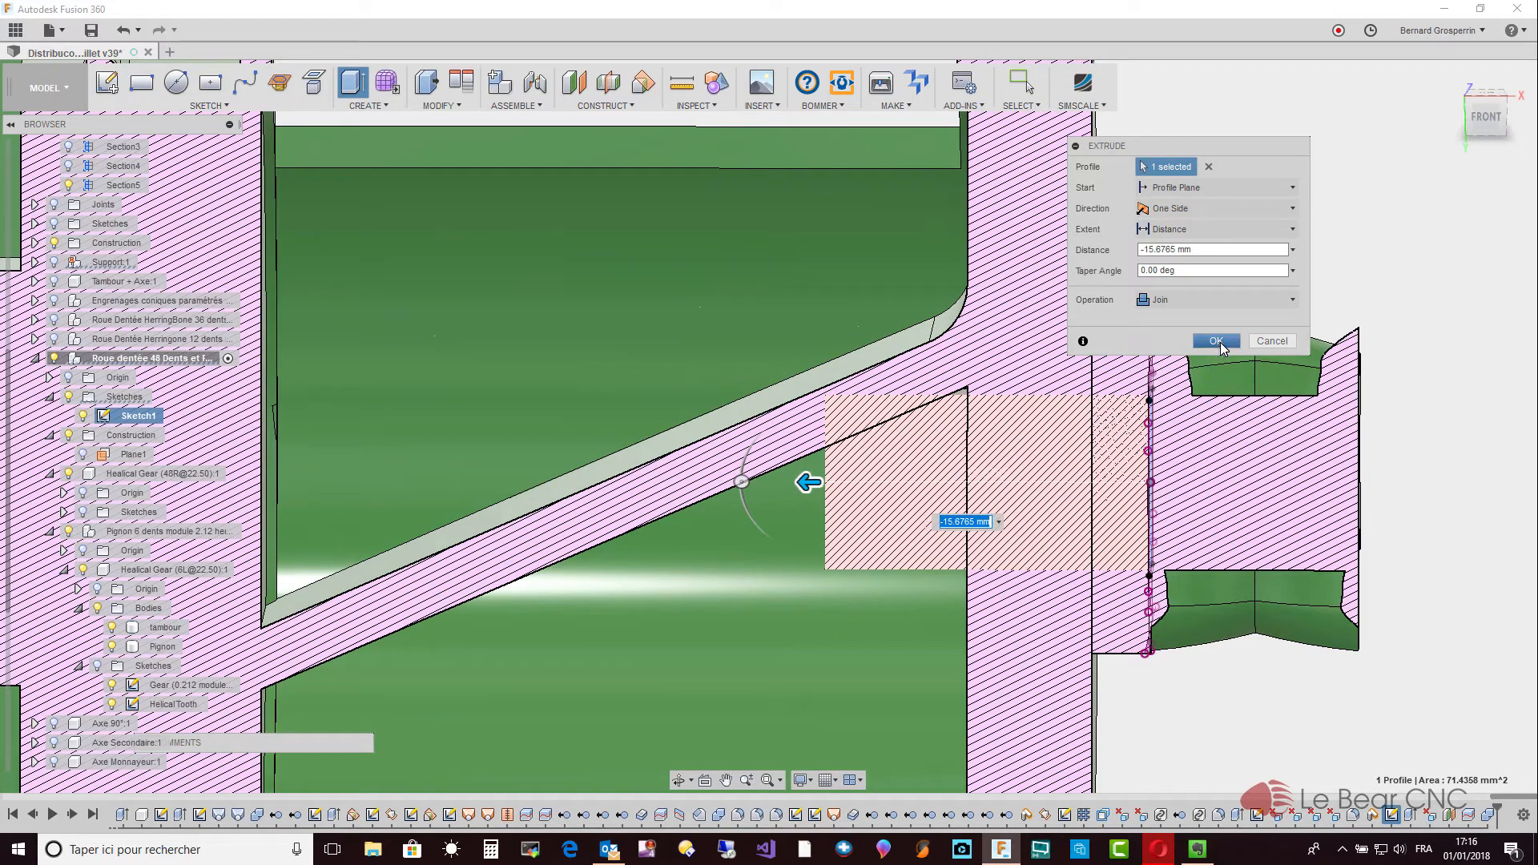
left_click(1216, 341)
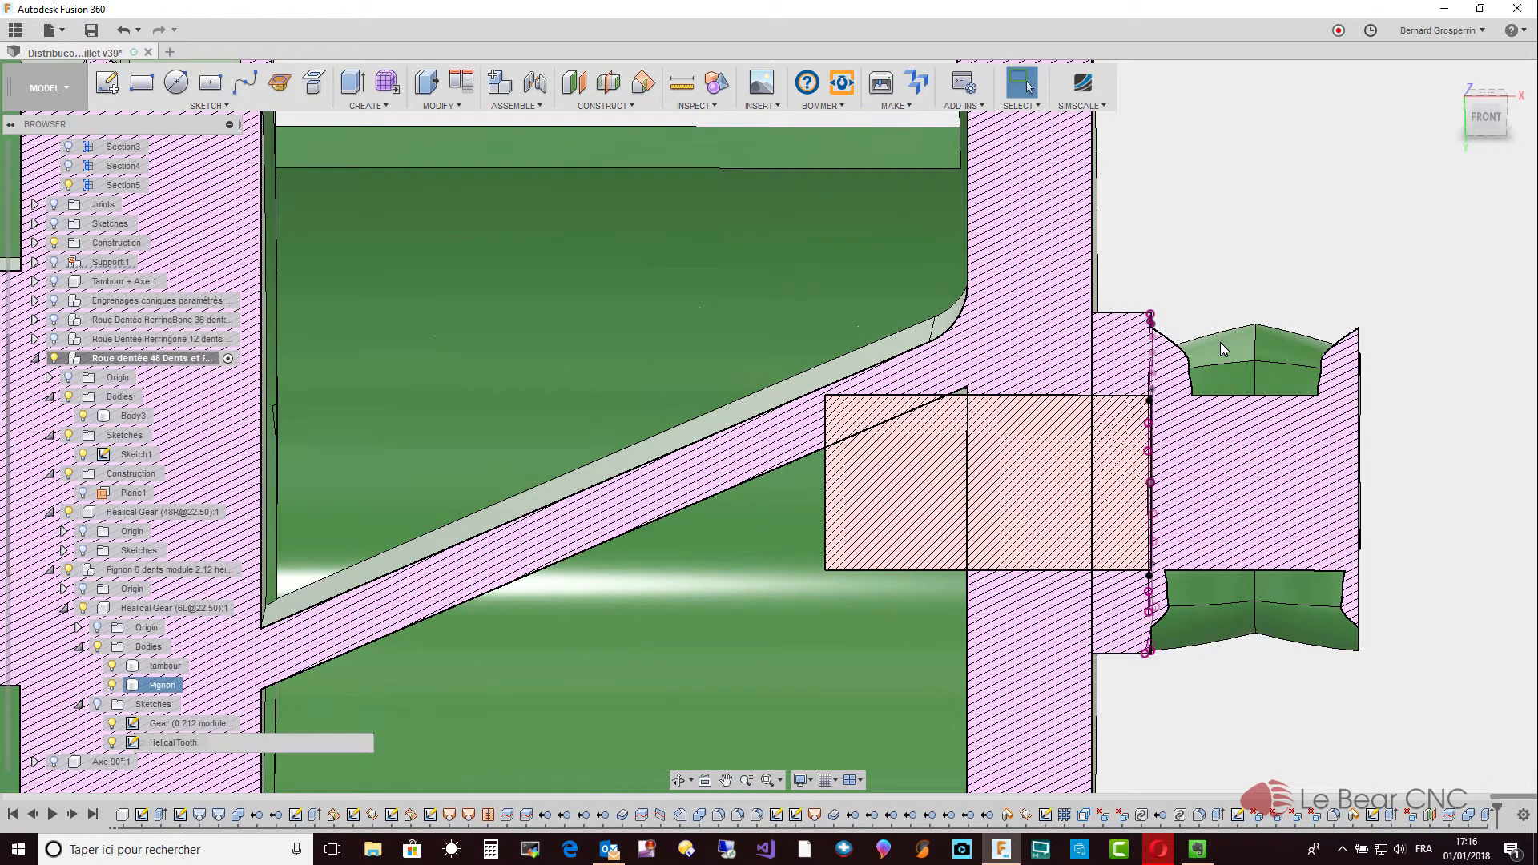
Inspect the joint in section and hide the tambour body to isolate the square shaft and pinion.
middle_click_drag(1219, 343, 1154, 361, "shift")
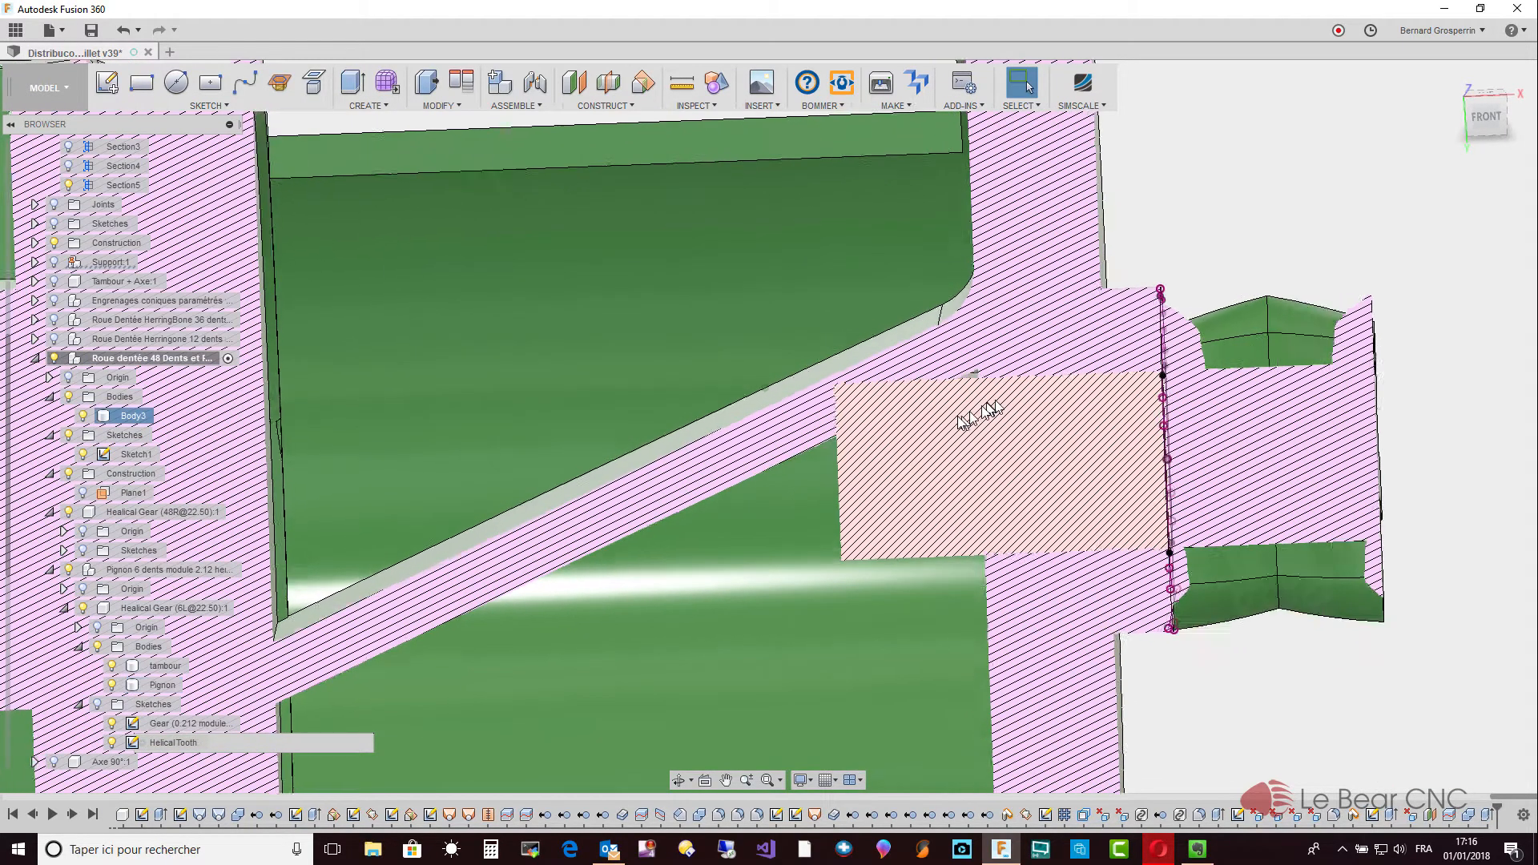
middle_click_drag(959, 416, 899, 382, "shift")
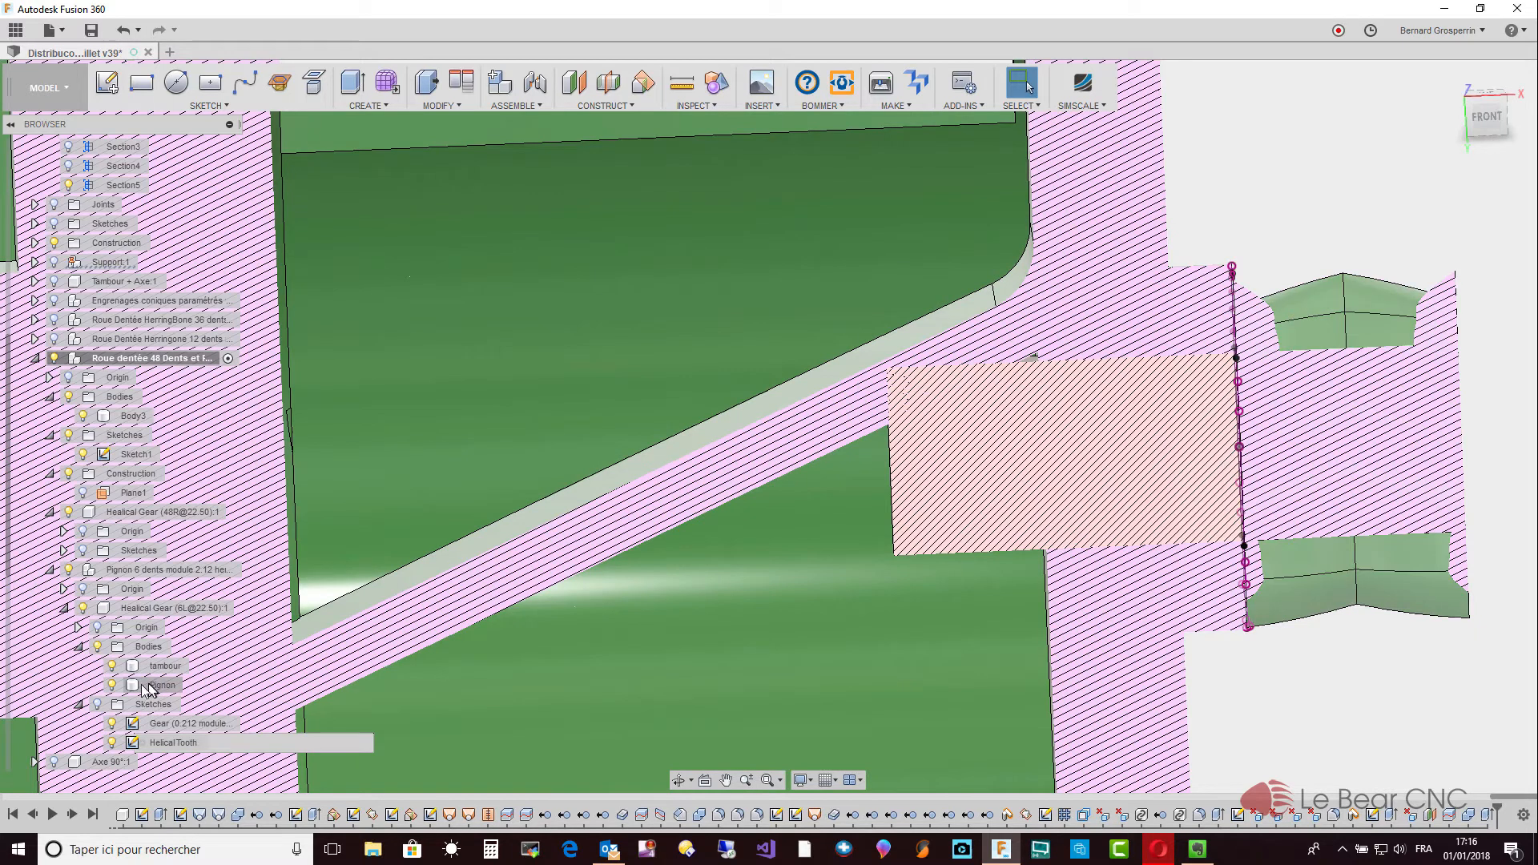
left_click(167, 667)
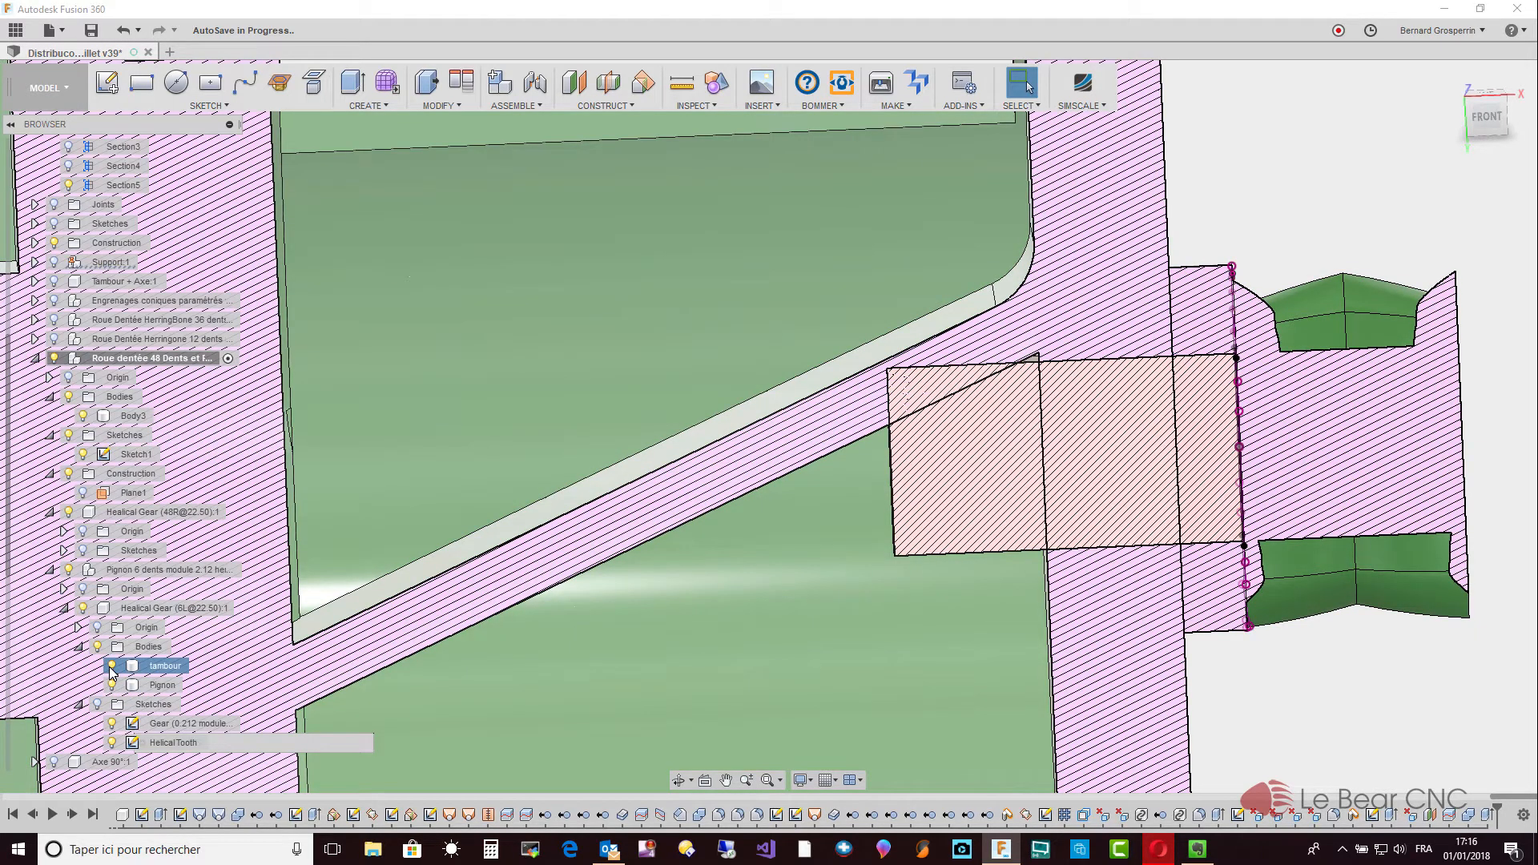
left_click(112, 667)
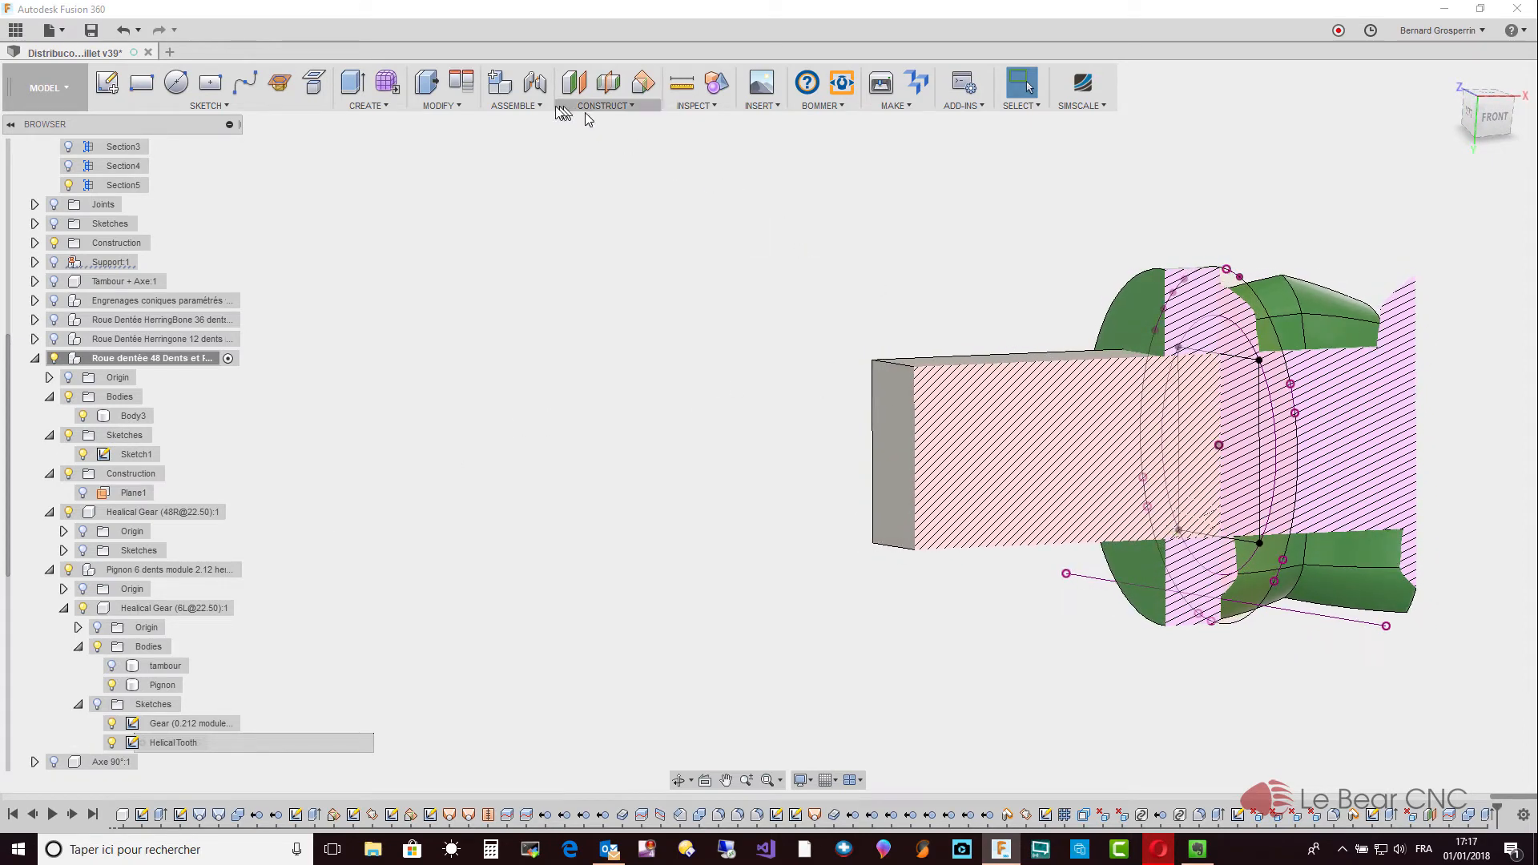
Start a Two distances chamfer on the upper and lower edges of the square shaft's free end.
left_click(449, 107)
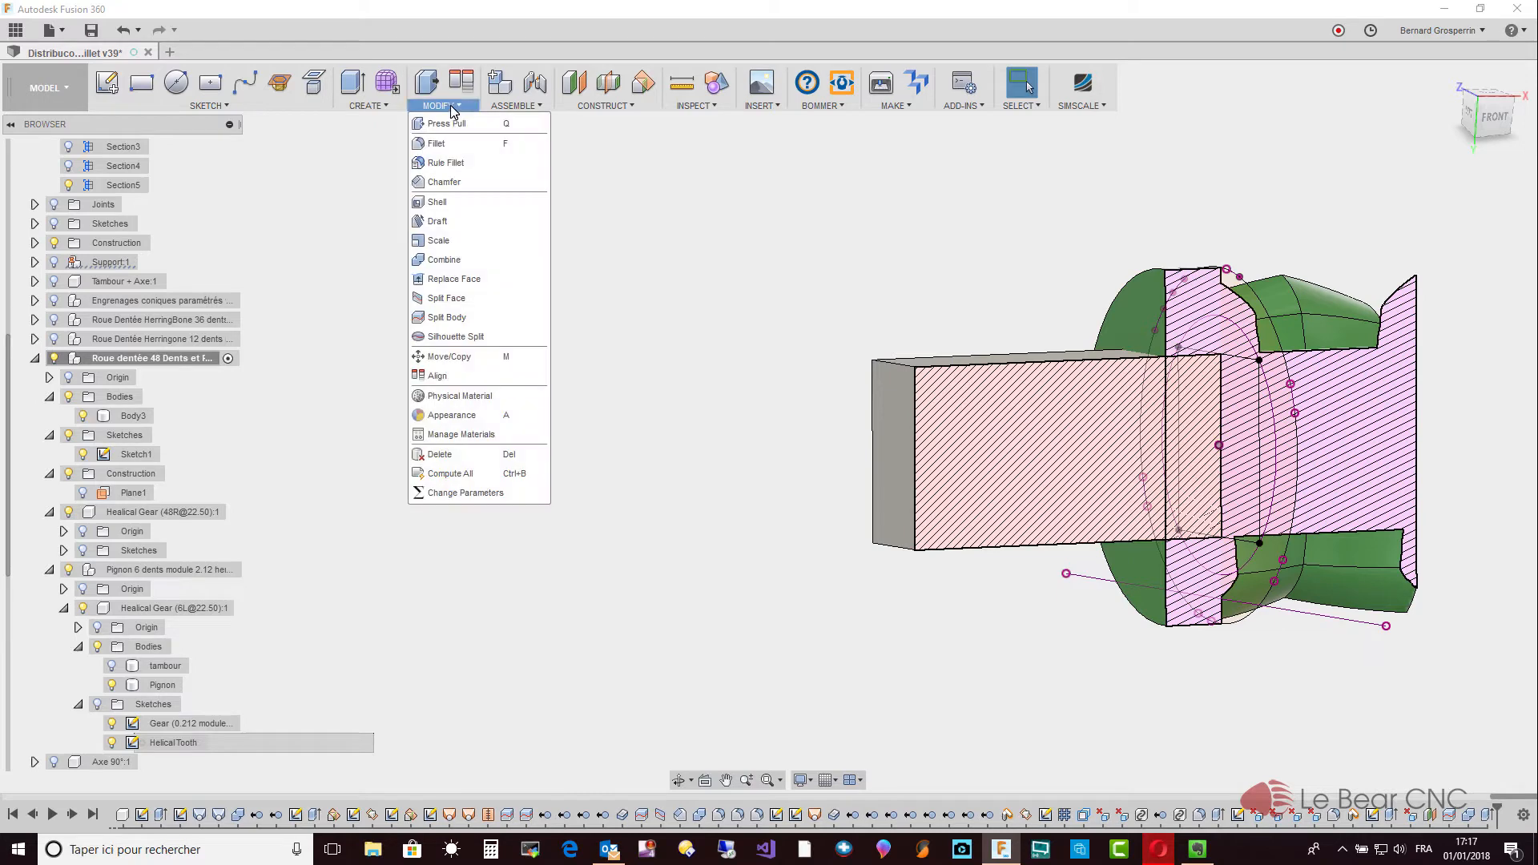
left_click(448, 183)
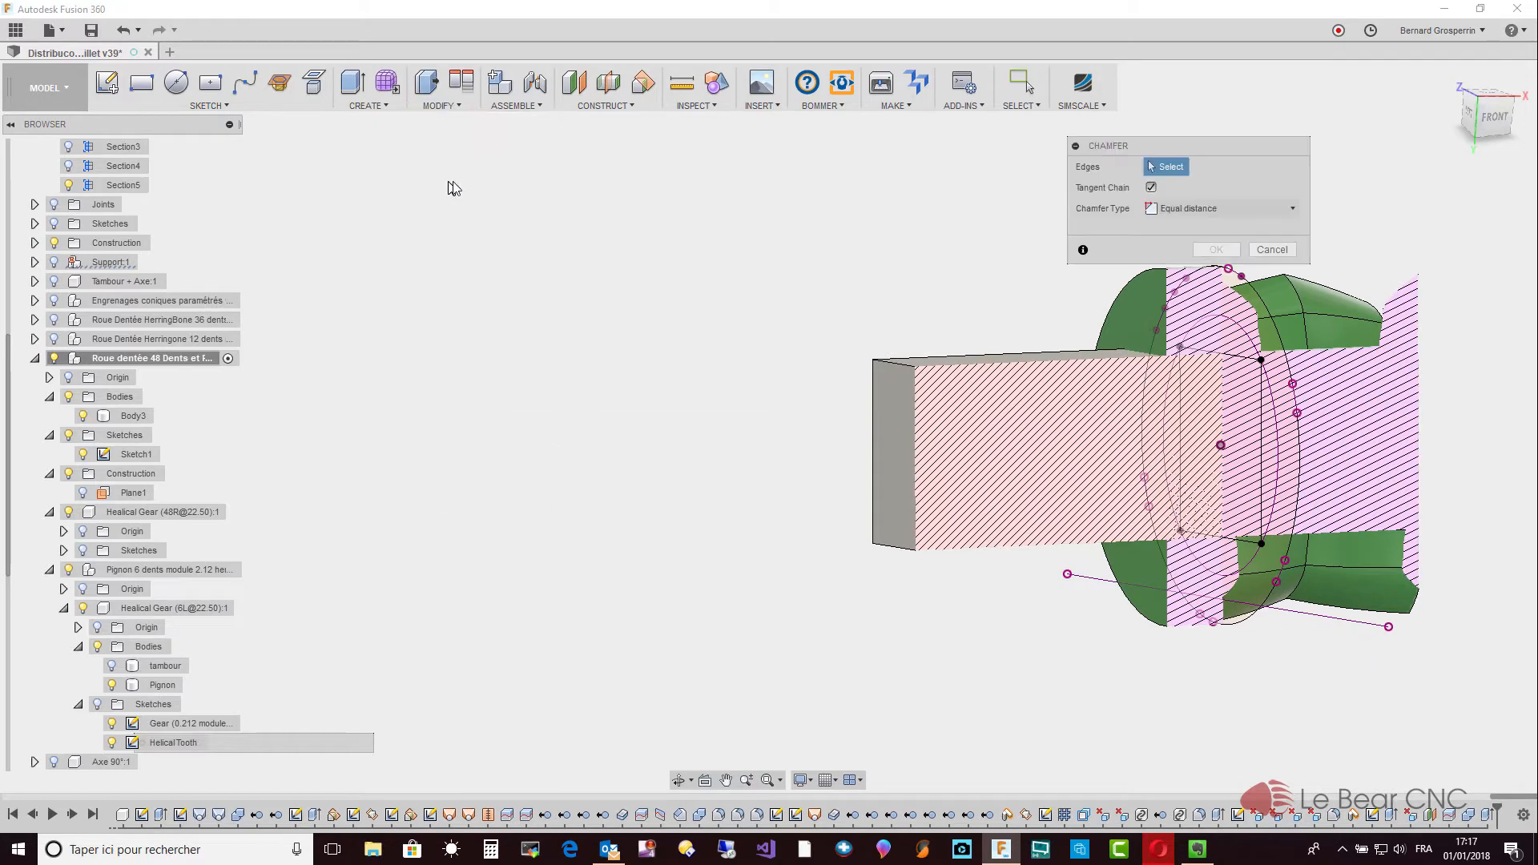
scroll(660, 245, "up", 1)
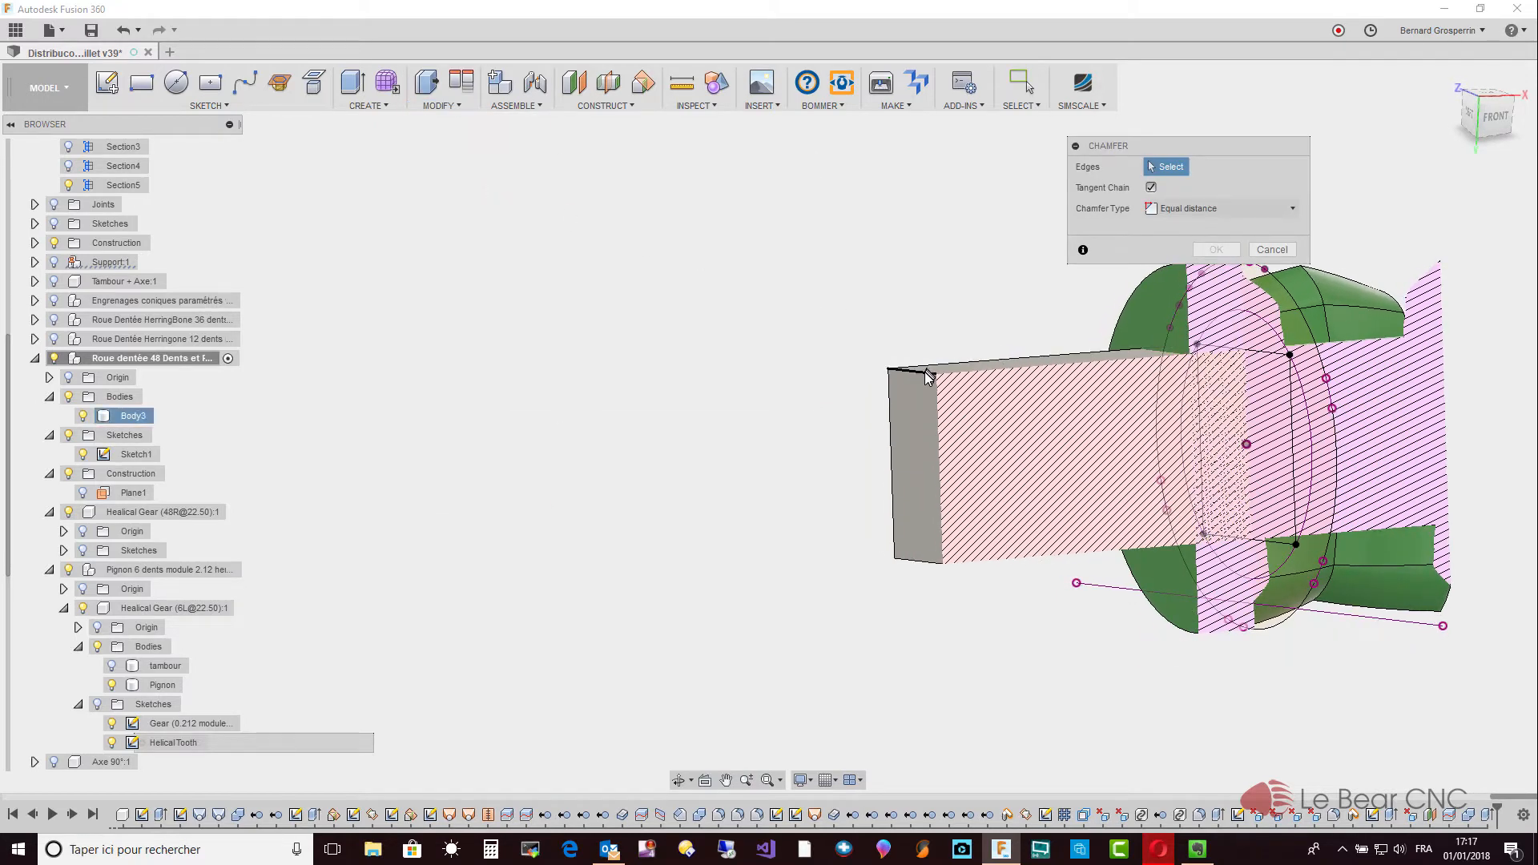
left_click(939, 485)
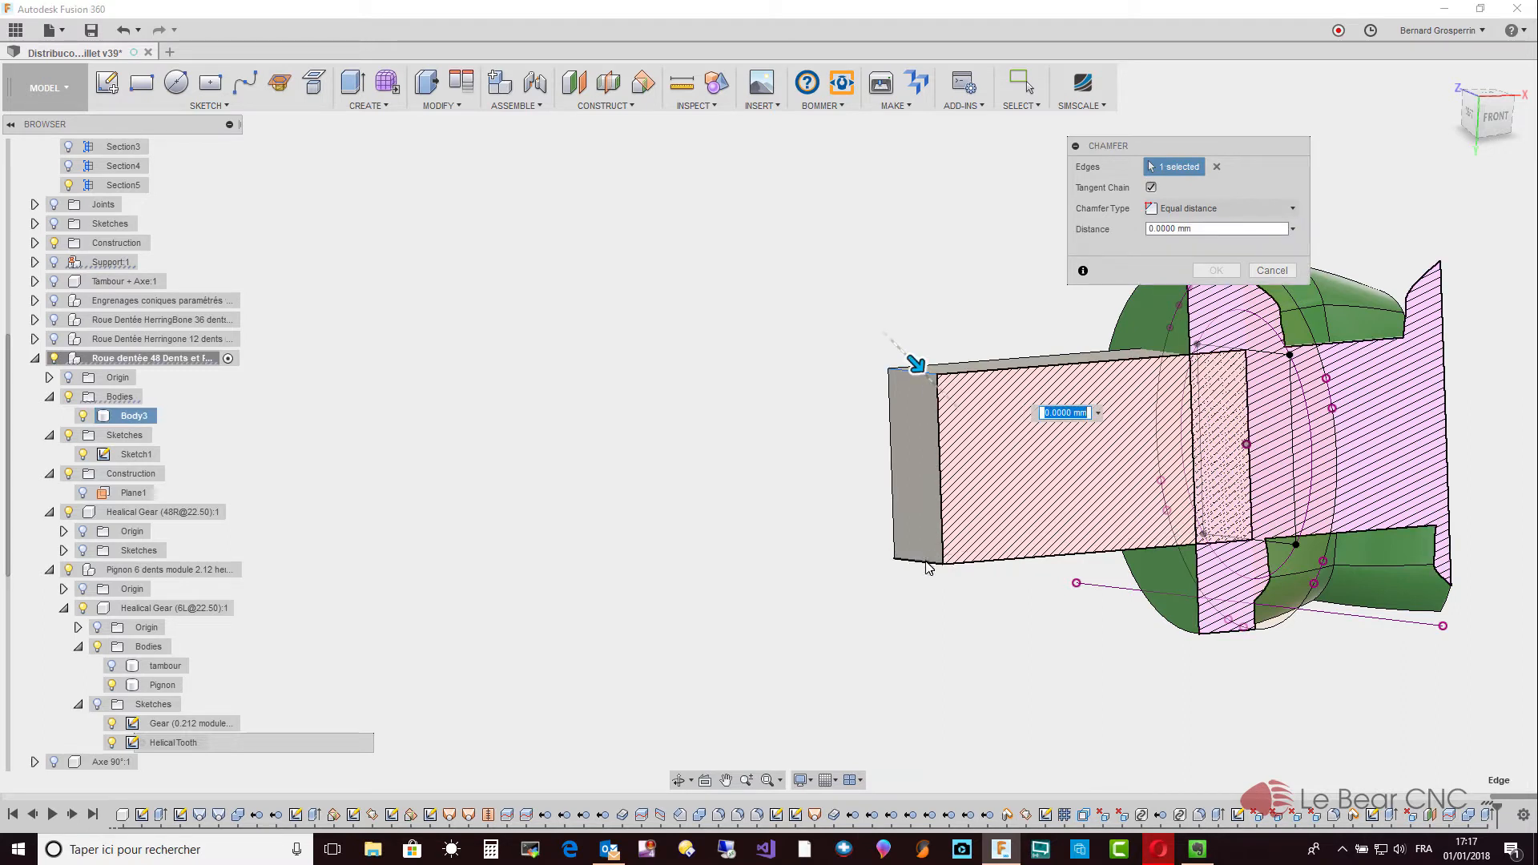
left_click(928, 564)
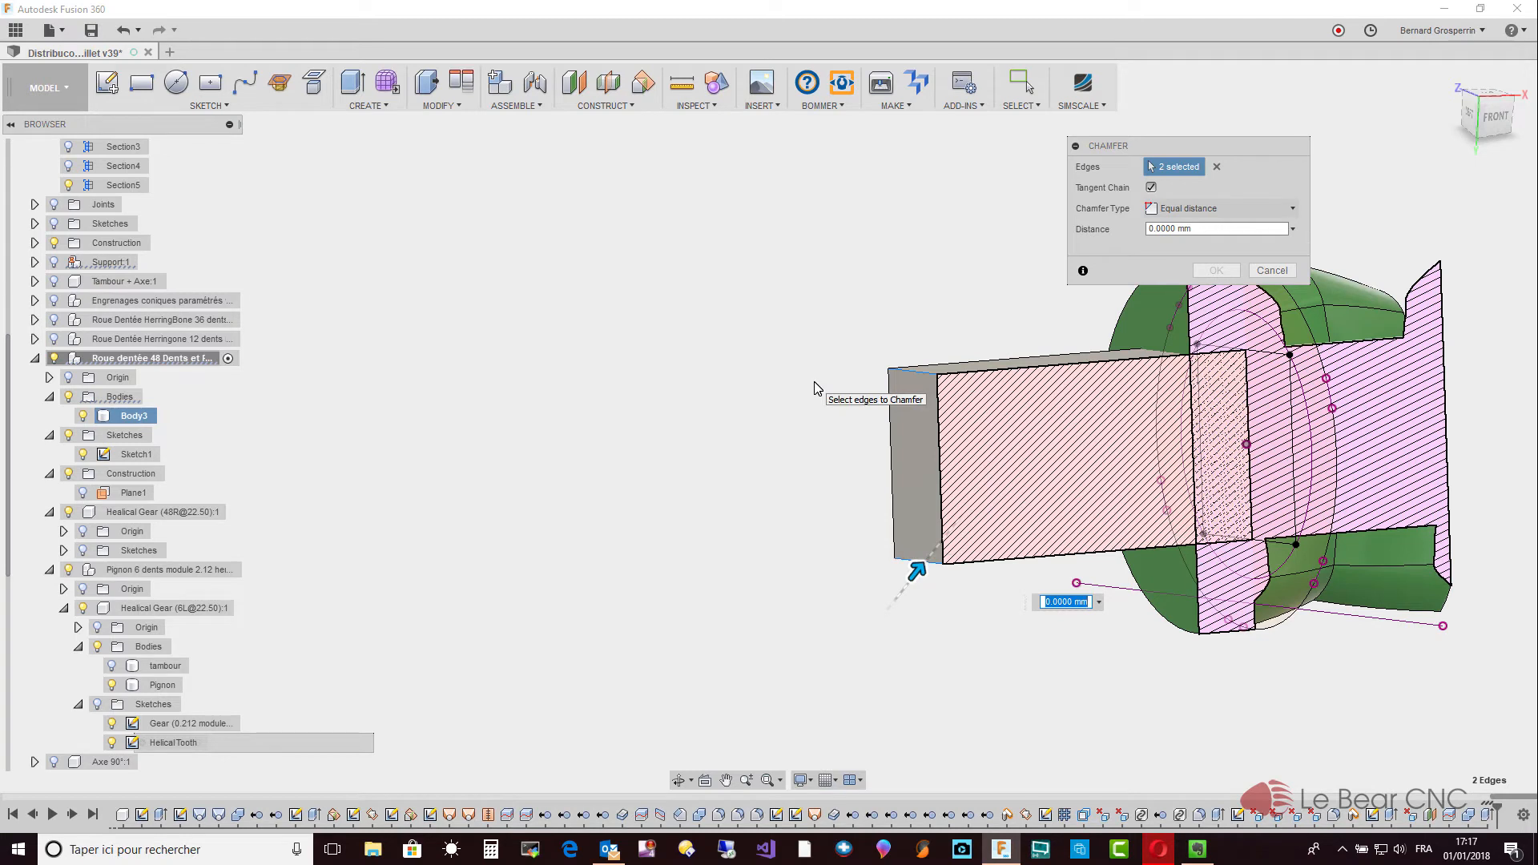
left_click(1292, 211)
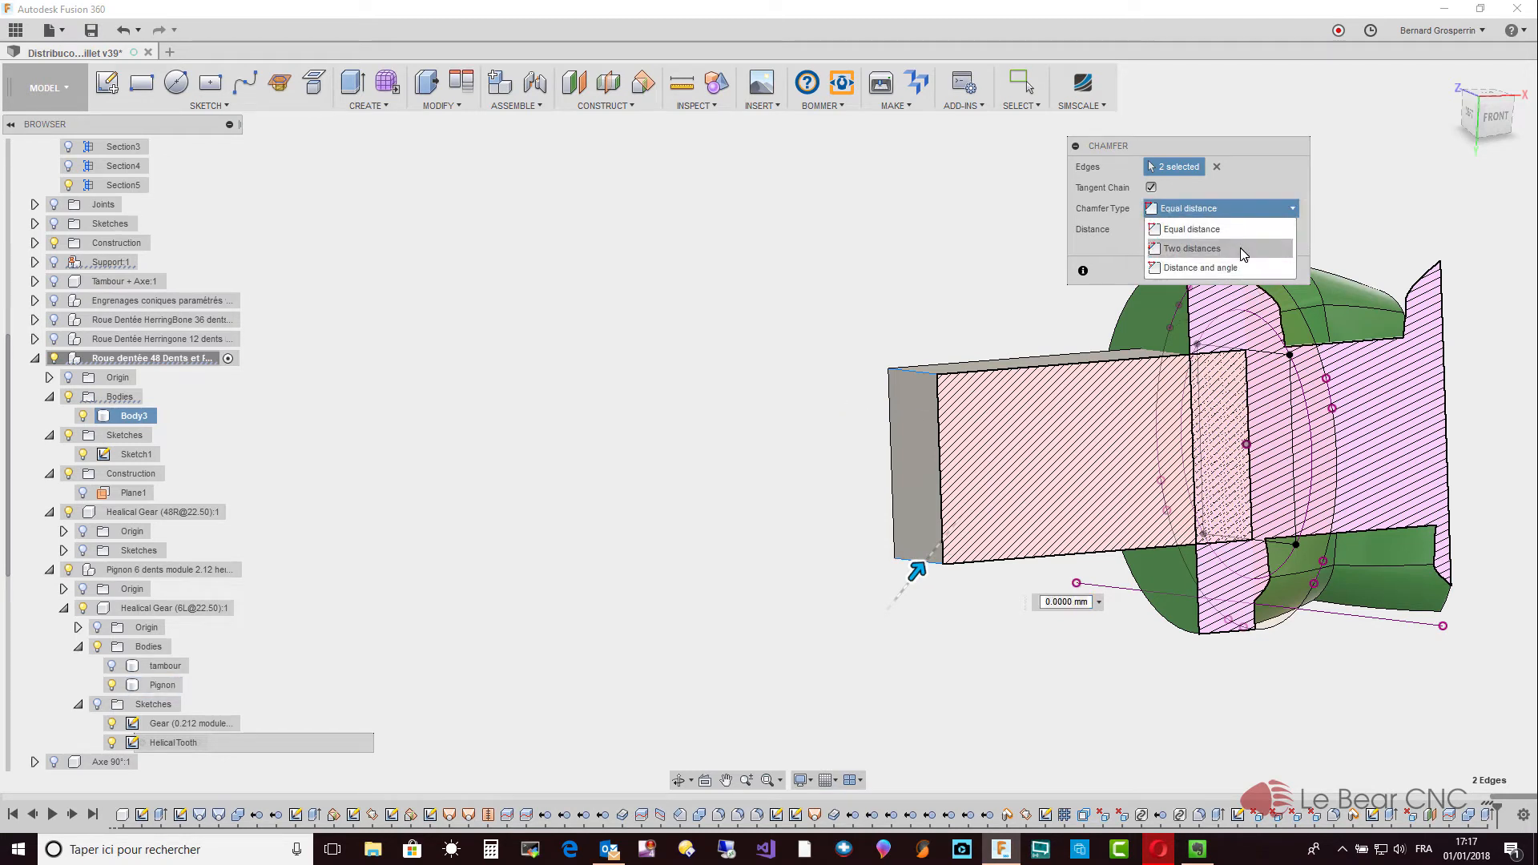
left_click(1241, 249)
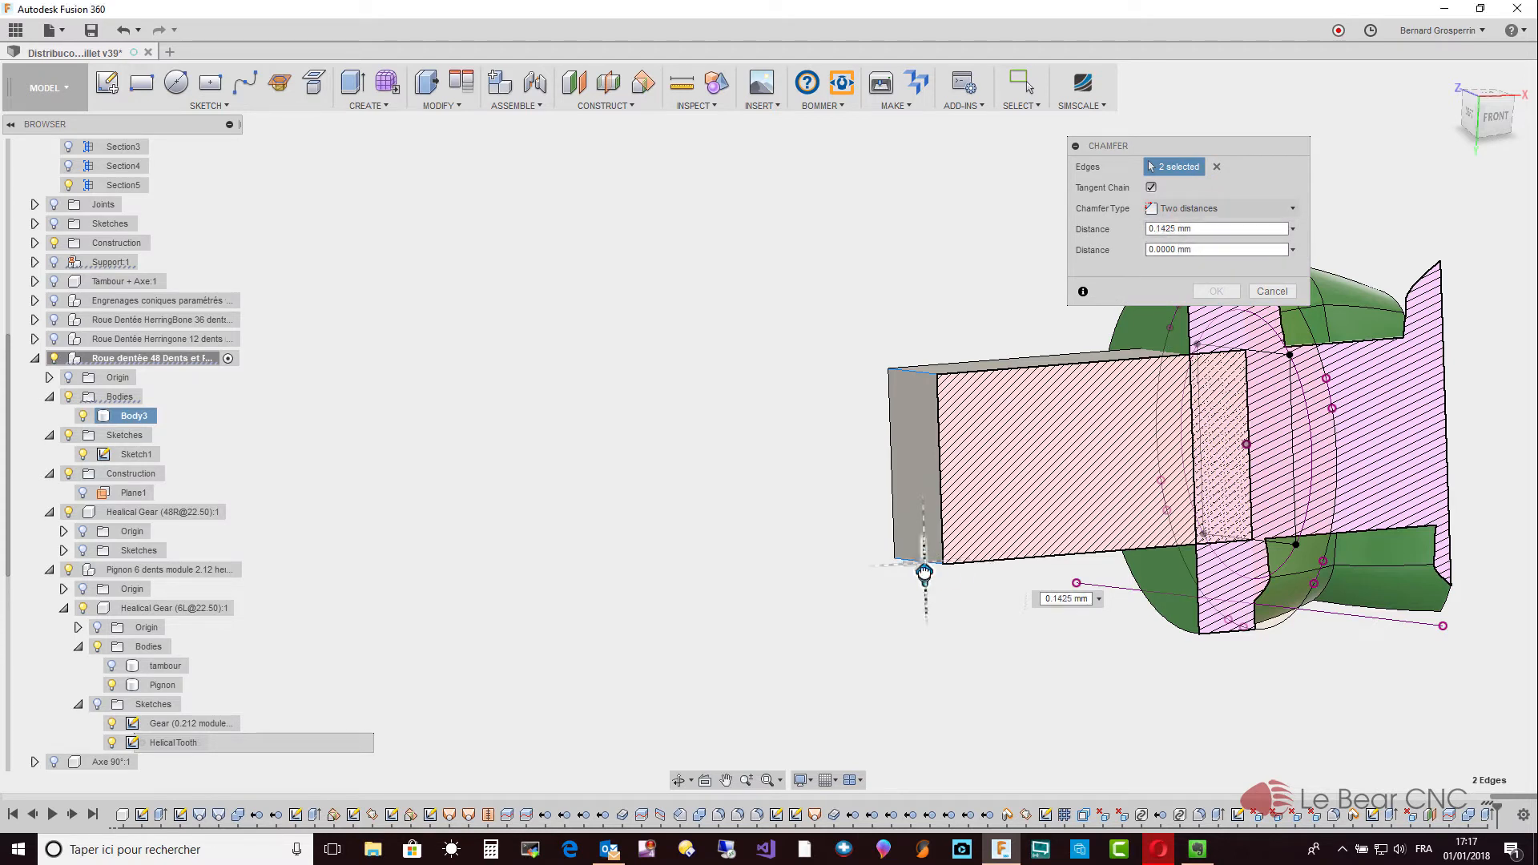
Set the shaft-end chamfer distances to 1.5 mm and about 3.38 mm.
left_click_drag(922, 570, 922, 567)
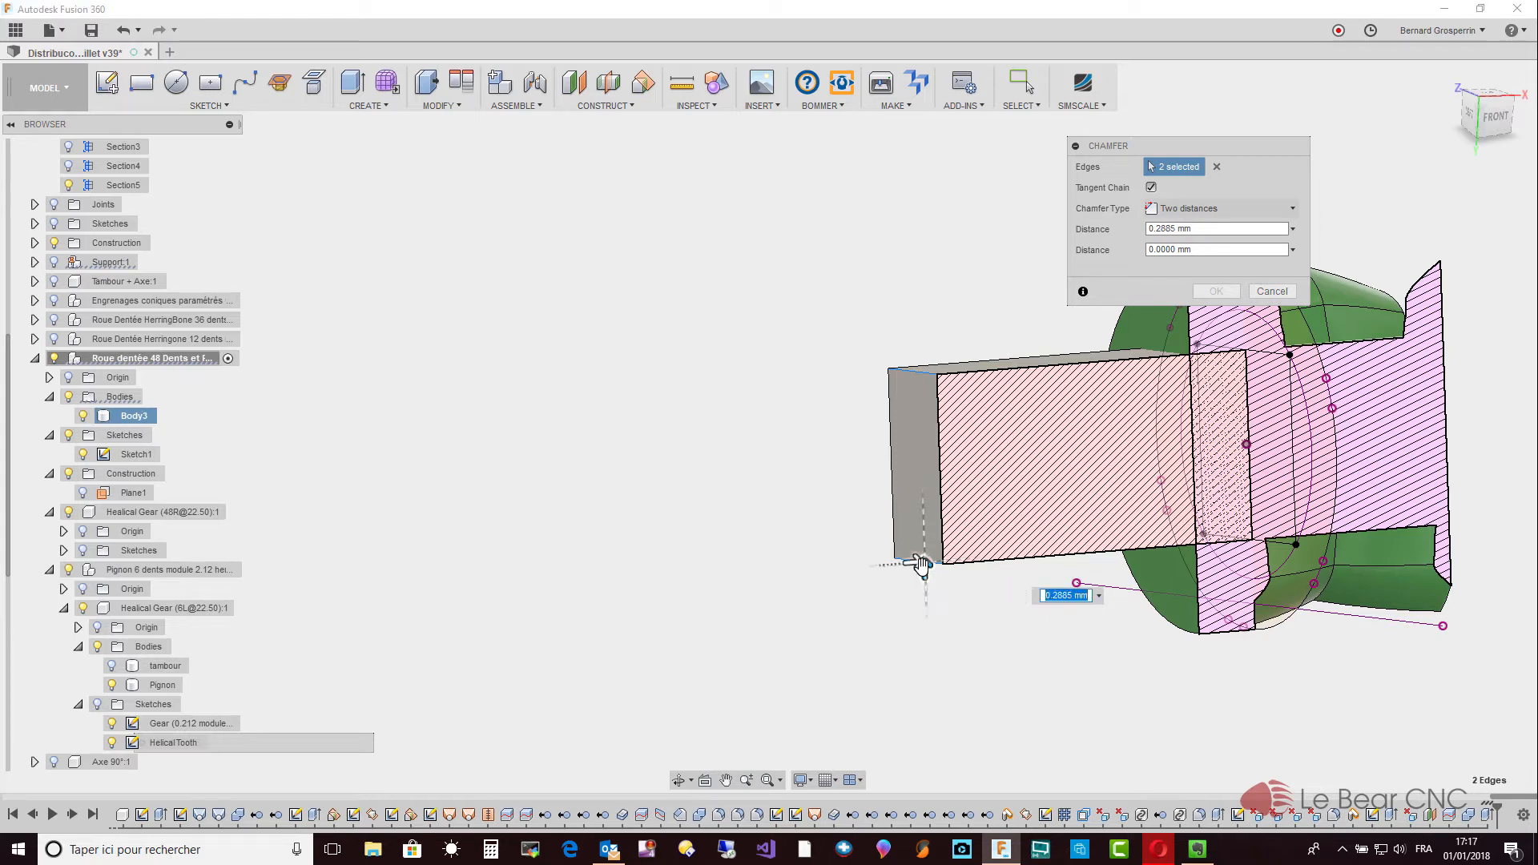
type("1")
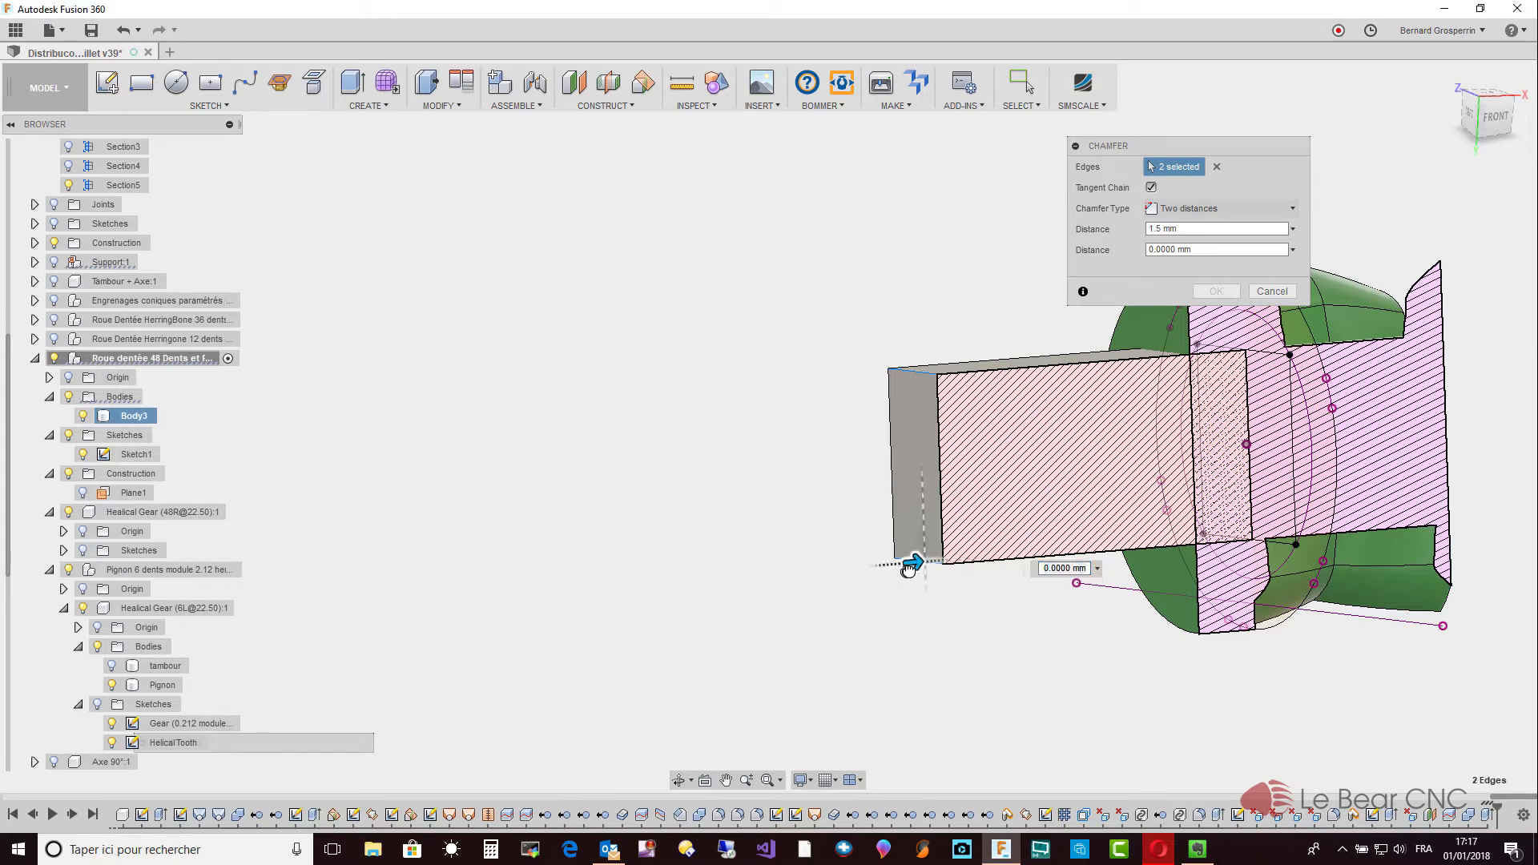
left_click_drag(909, 567, 973, 563)
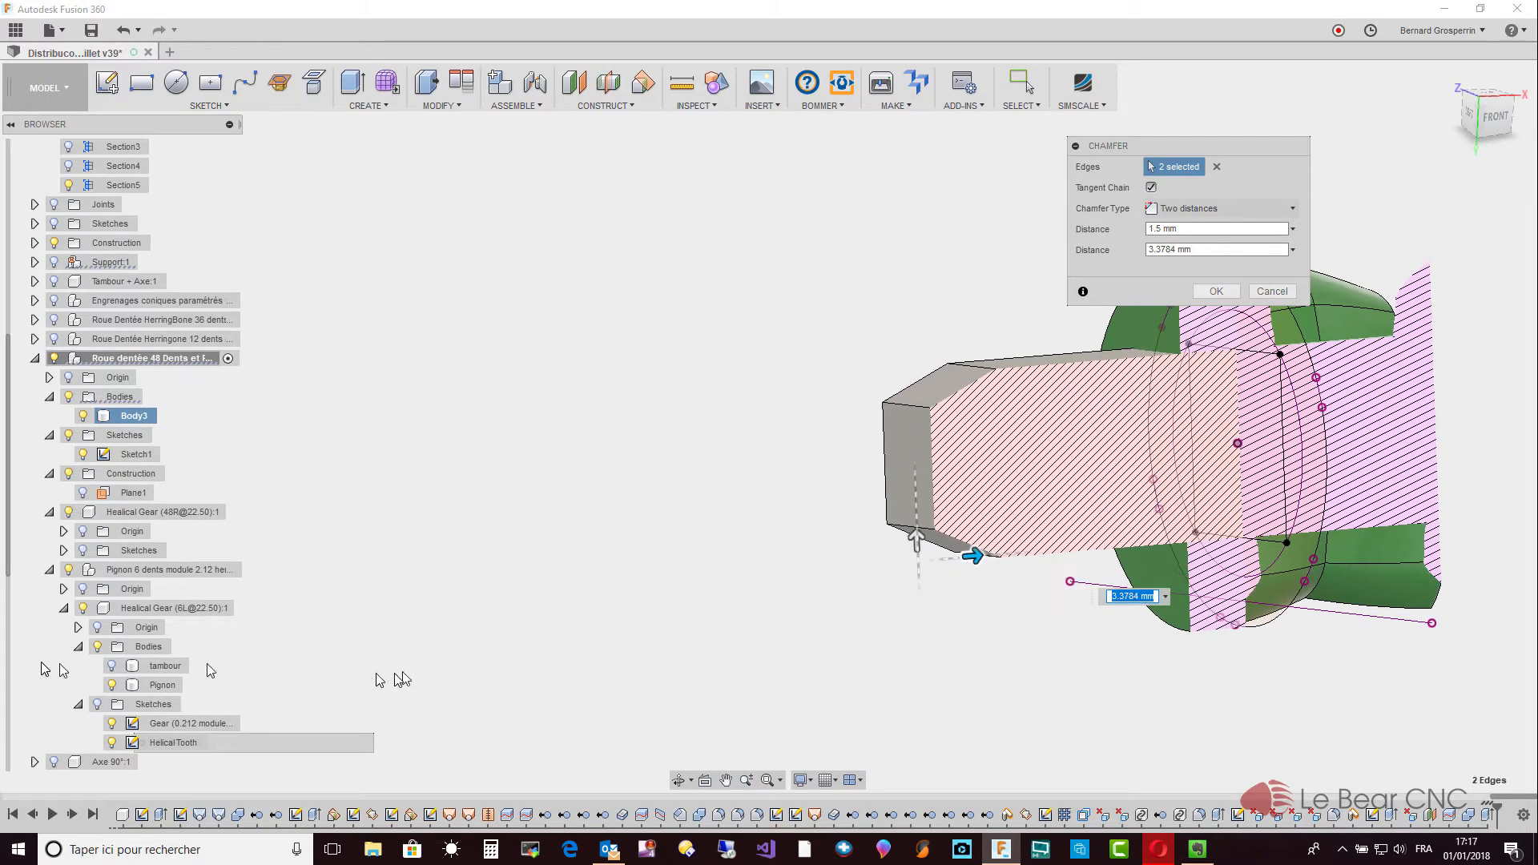
Show the tambour body and enlarge the chamfer distances to 3 mm and about 6.60 mm to follow the drum's sloped wall.
left_click(112, 665)
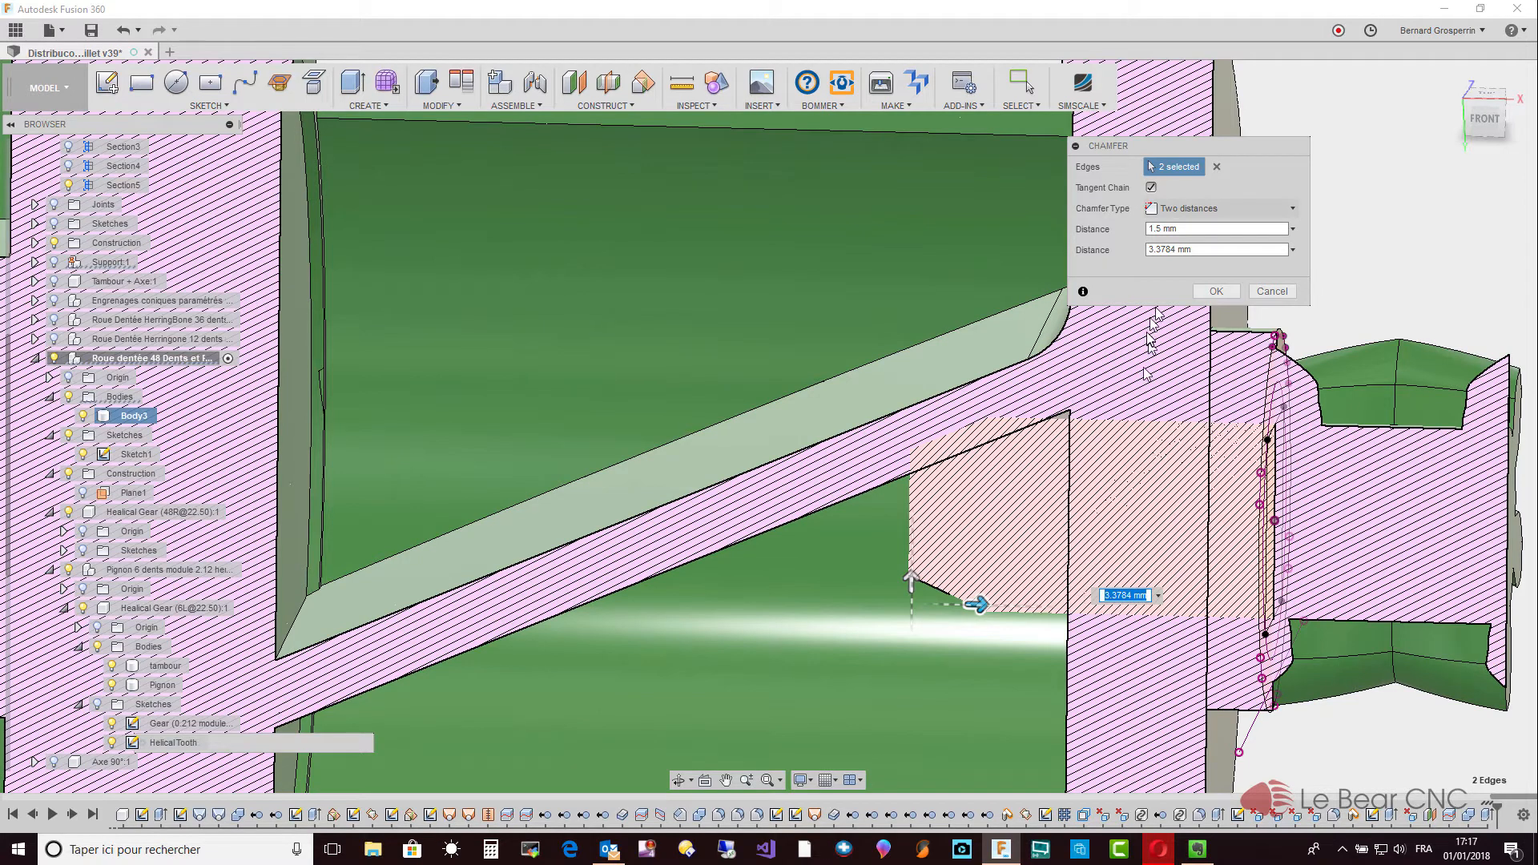
left_click(1158, 229)
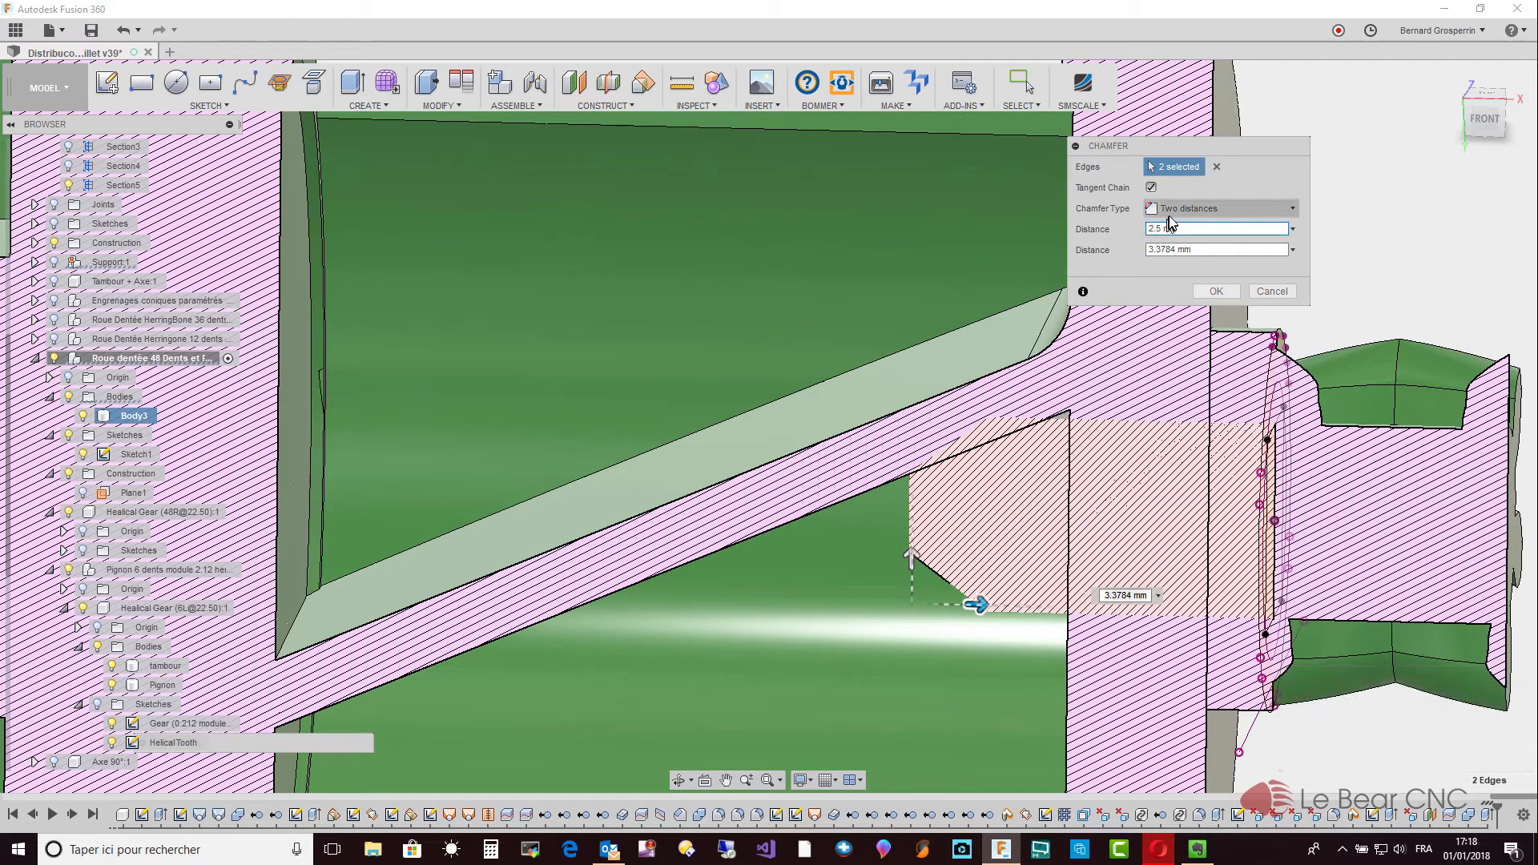
left_click_drag(1154, 229, 1121, 229)
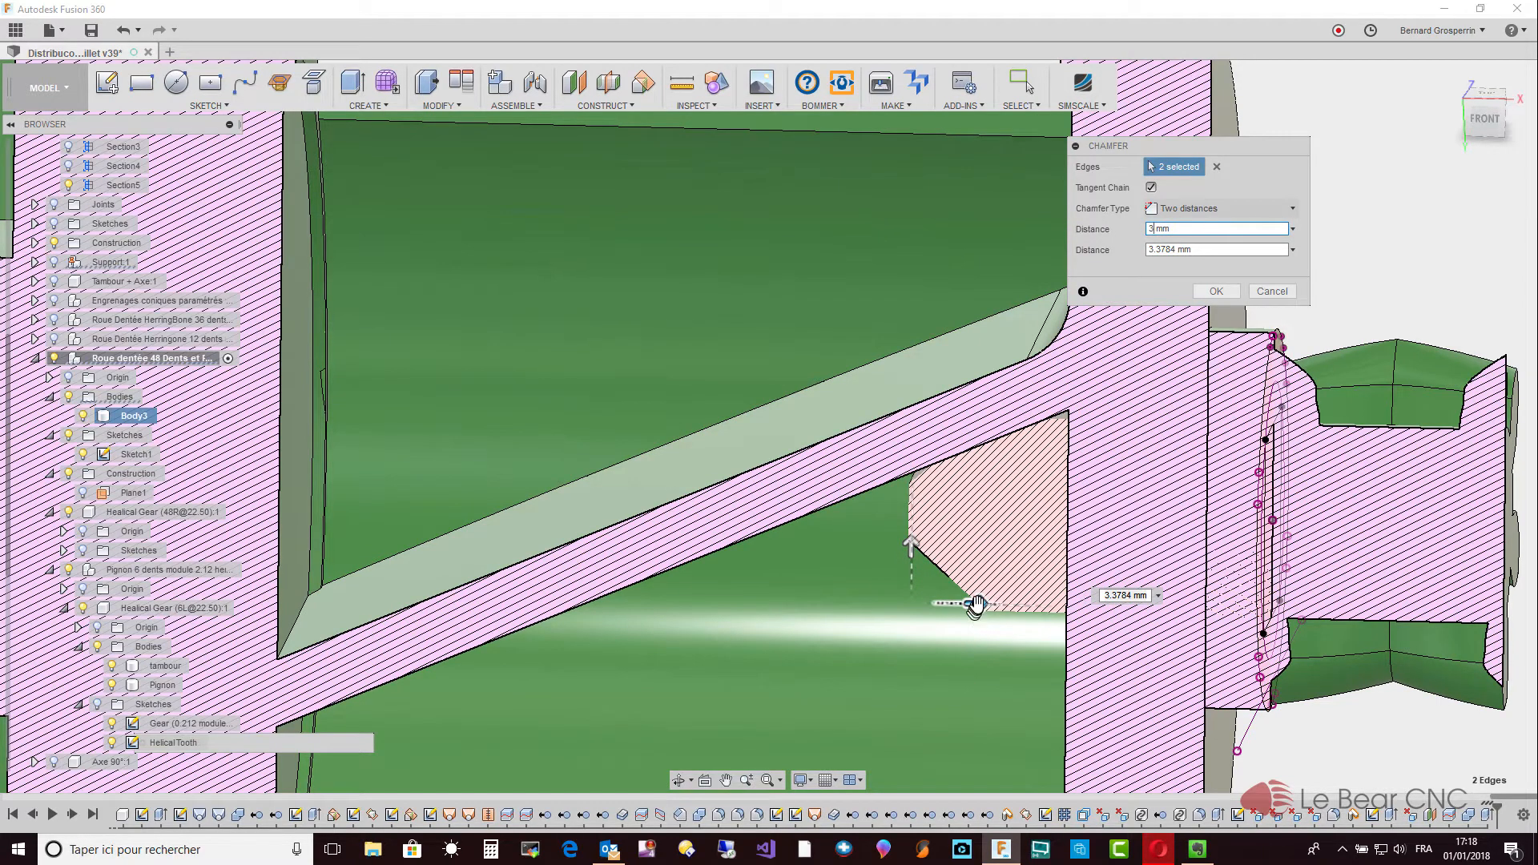
left_click_drag(969, 604, 1050, 610)
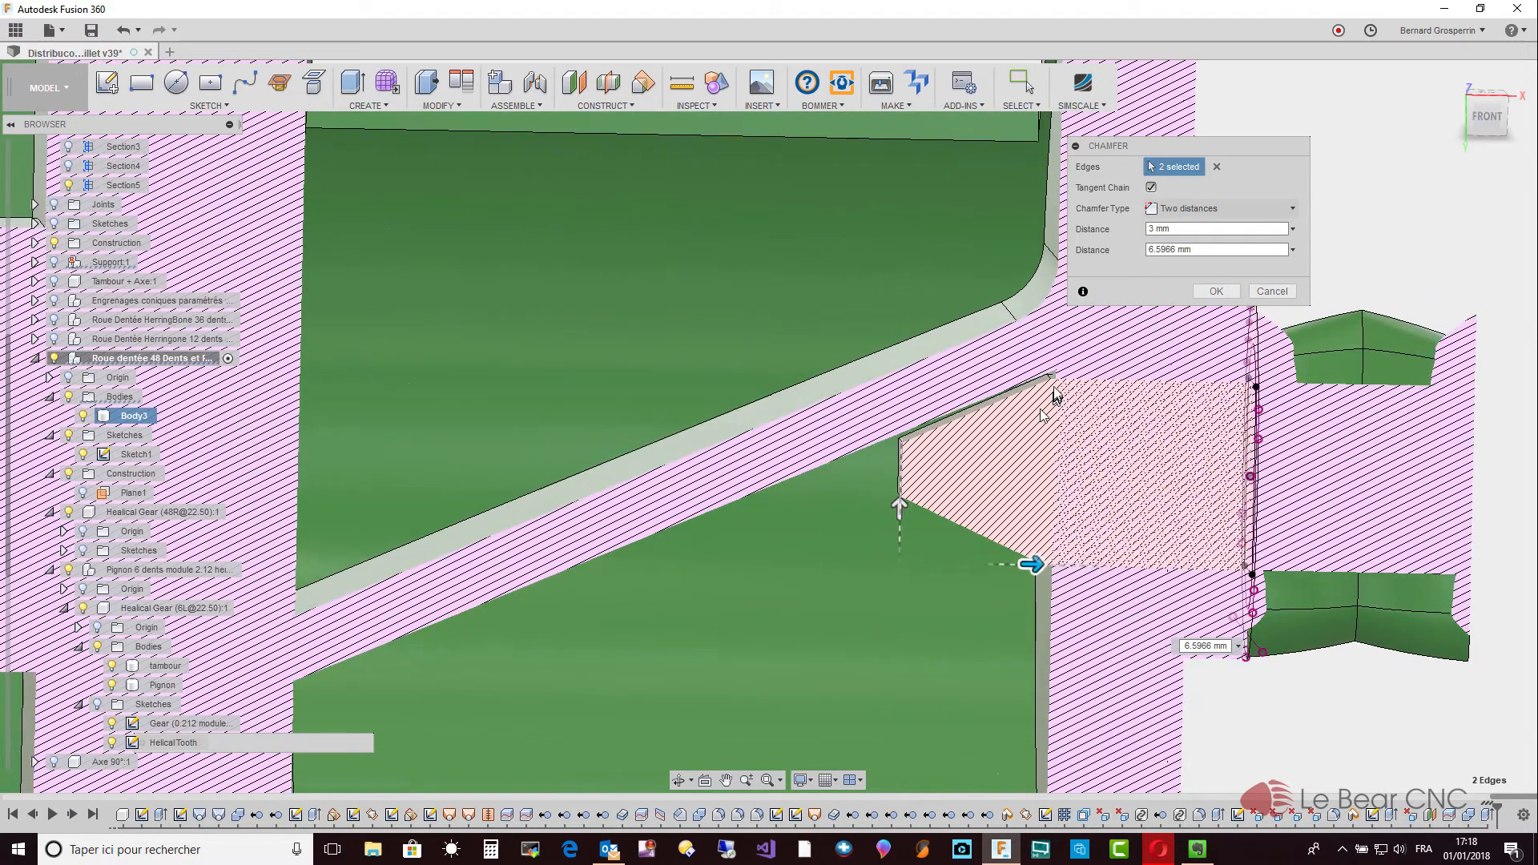
Set the chamfer distances to 2 mm and 5 mm and apply the chamfer.
left_click_drag(1156, 230, 1126, 230)
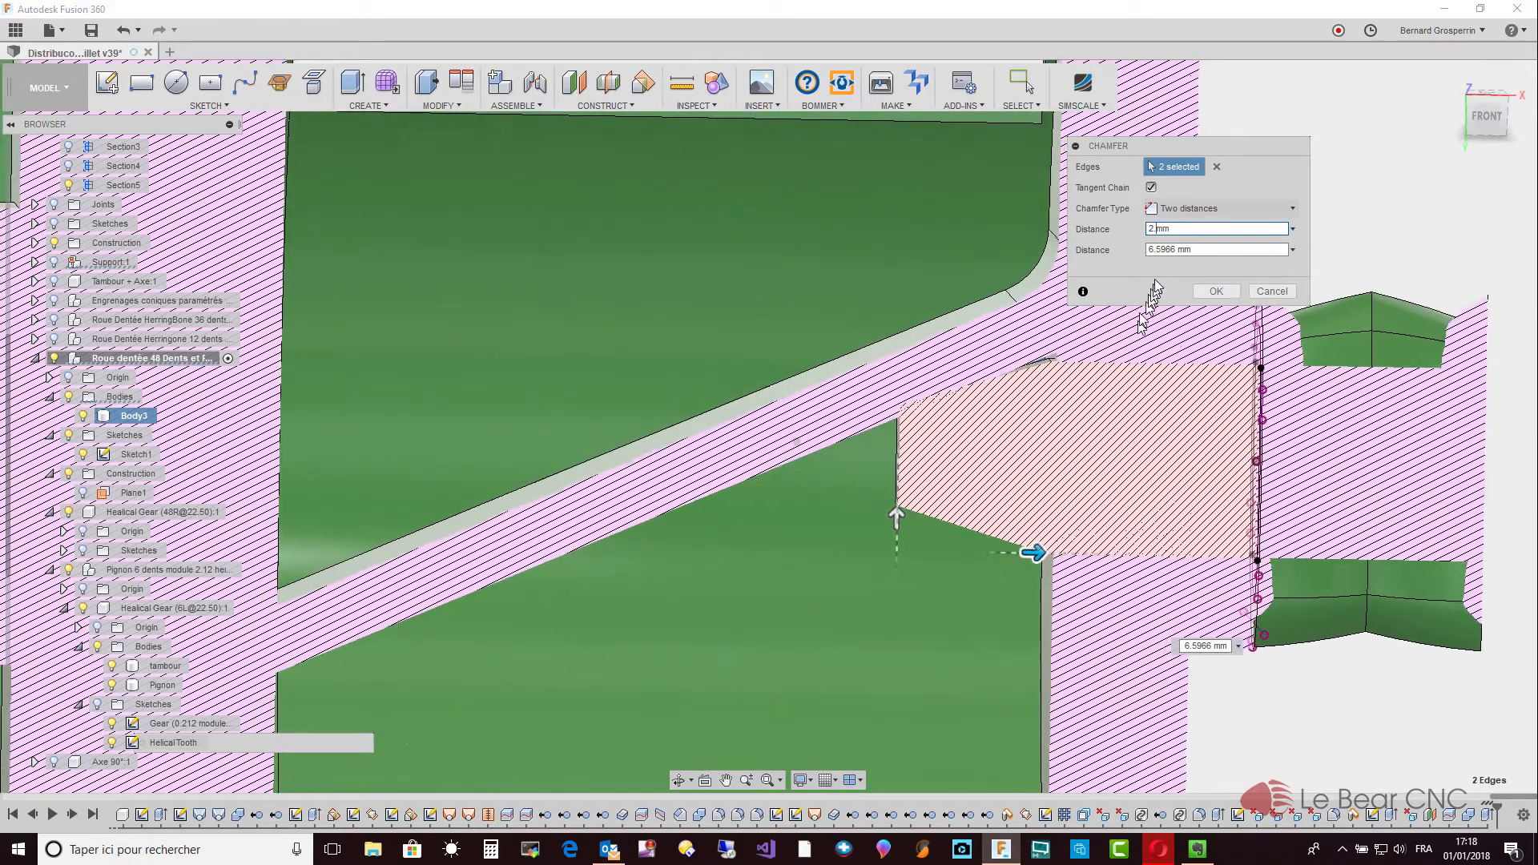
left_click_drag(1150, 250, 1262, 250)
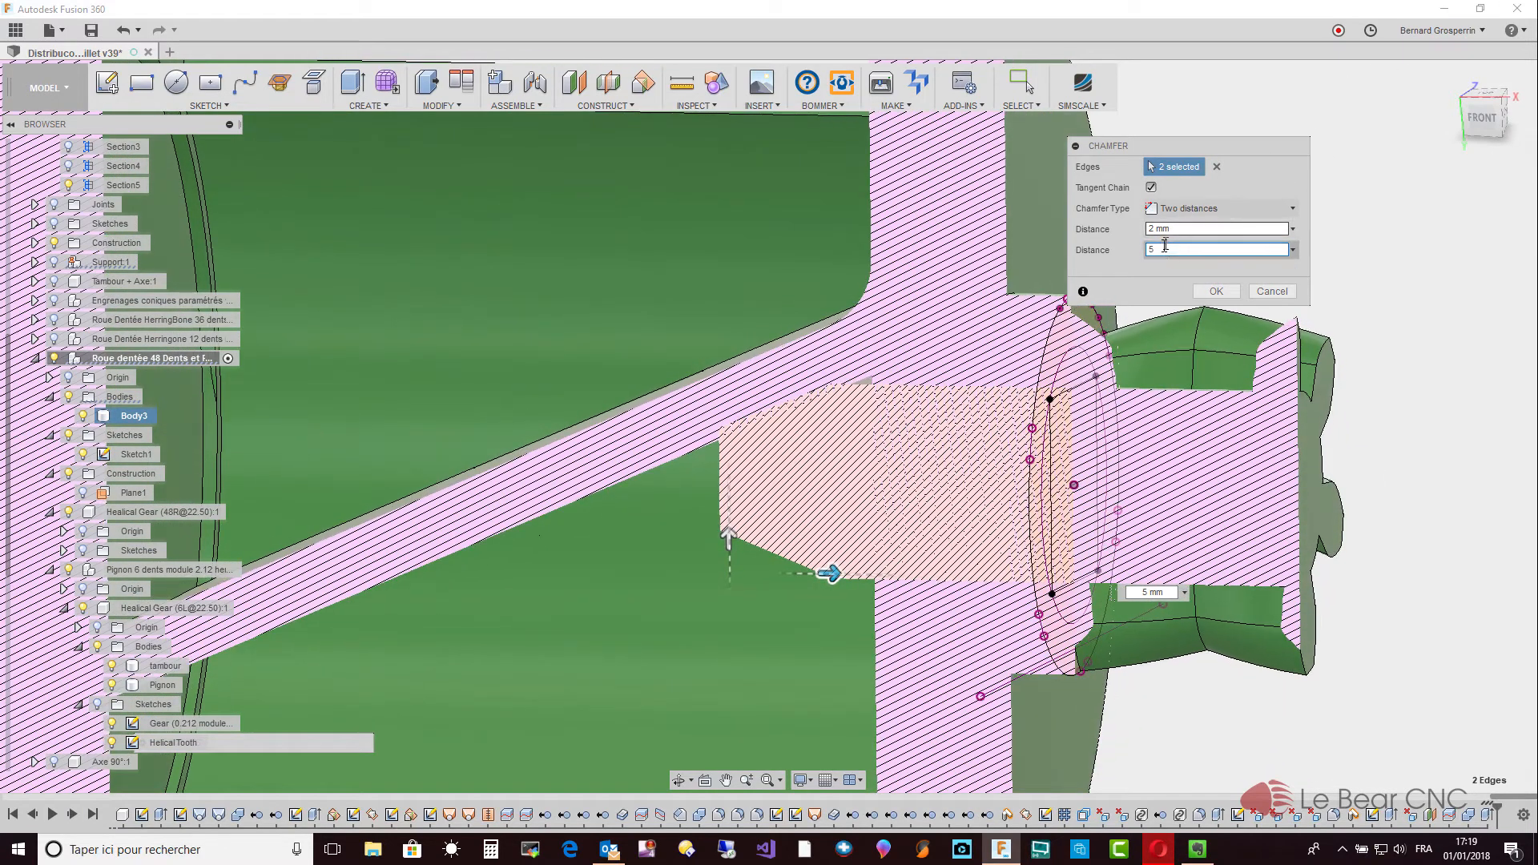
left_click(1213, 292)
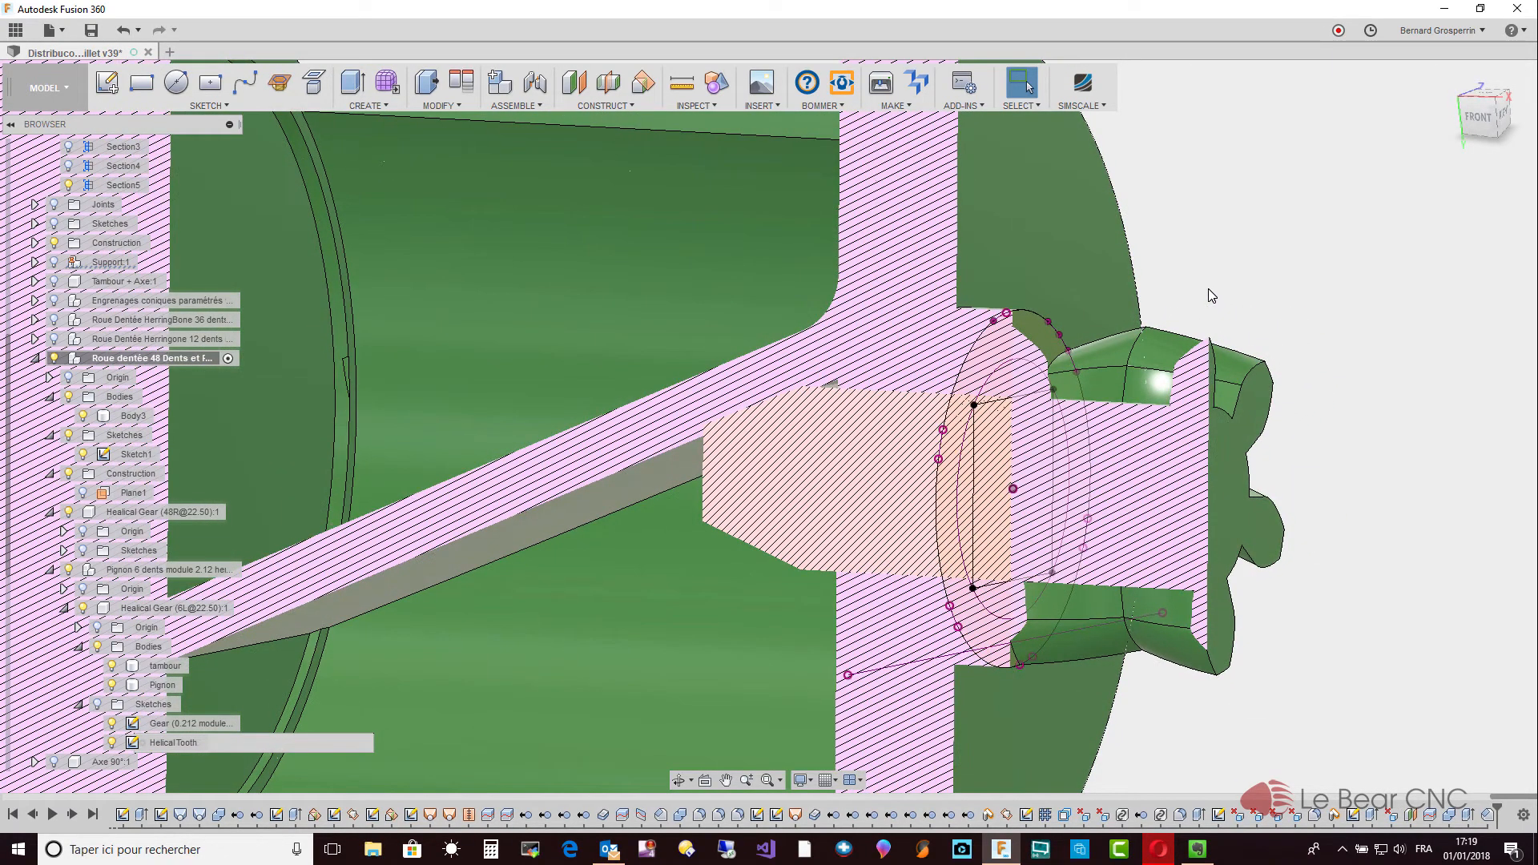
Turn off the Section5 analysis, hide Sketch1, and check which bodies form the drum and the pinion's collar.
left_click(68, 185)
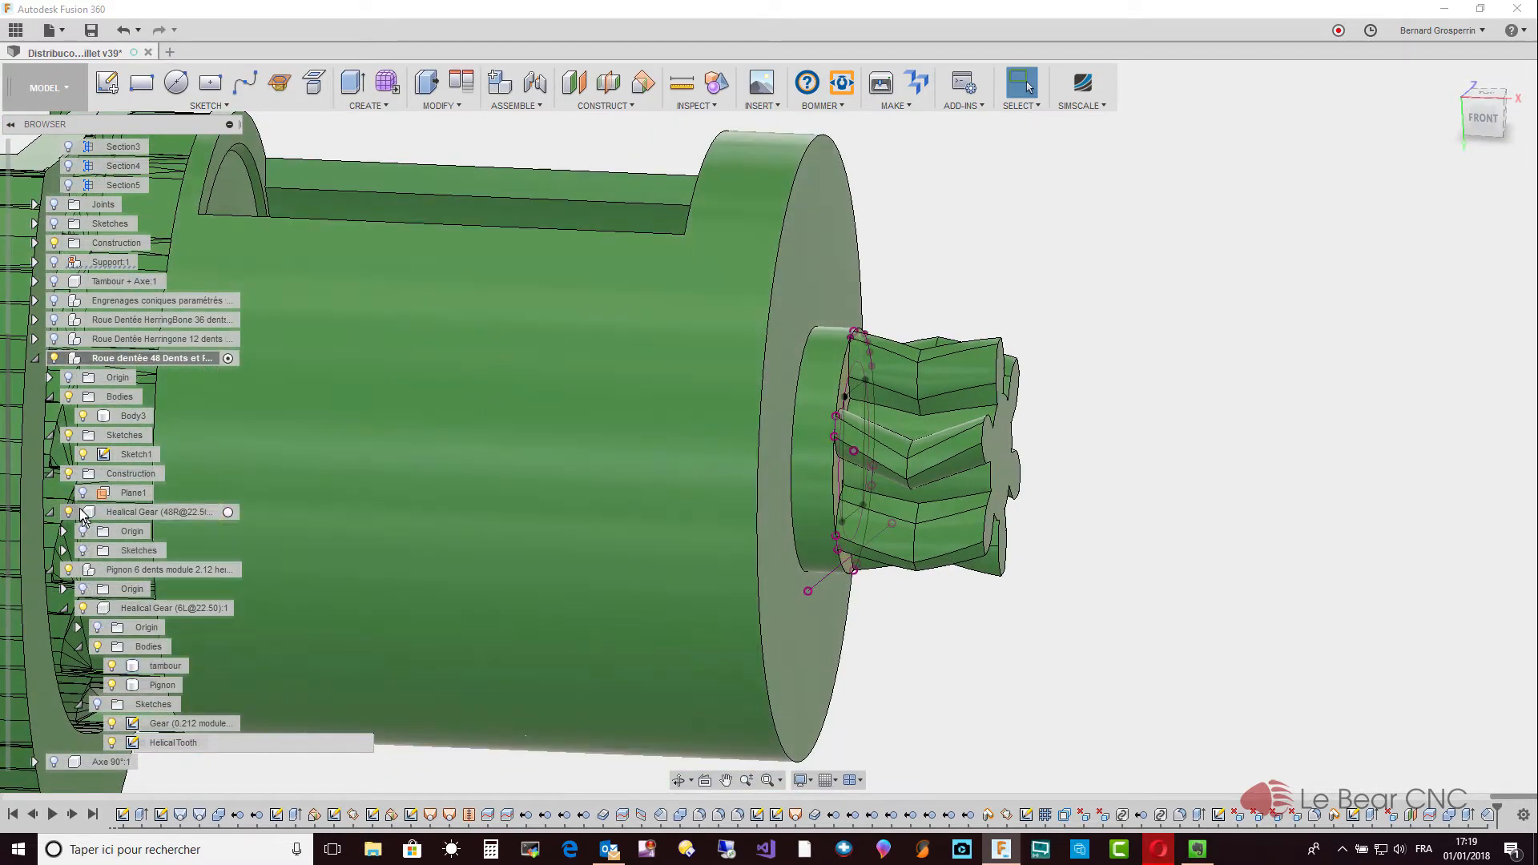
left_click(84, 455)
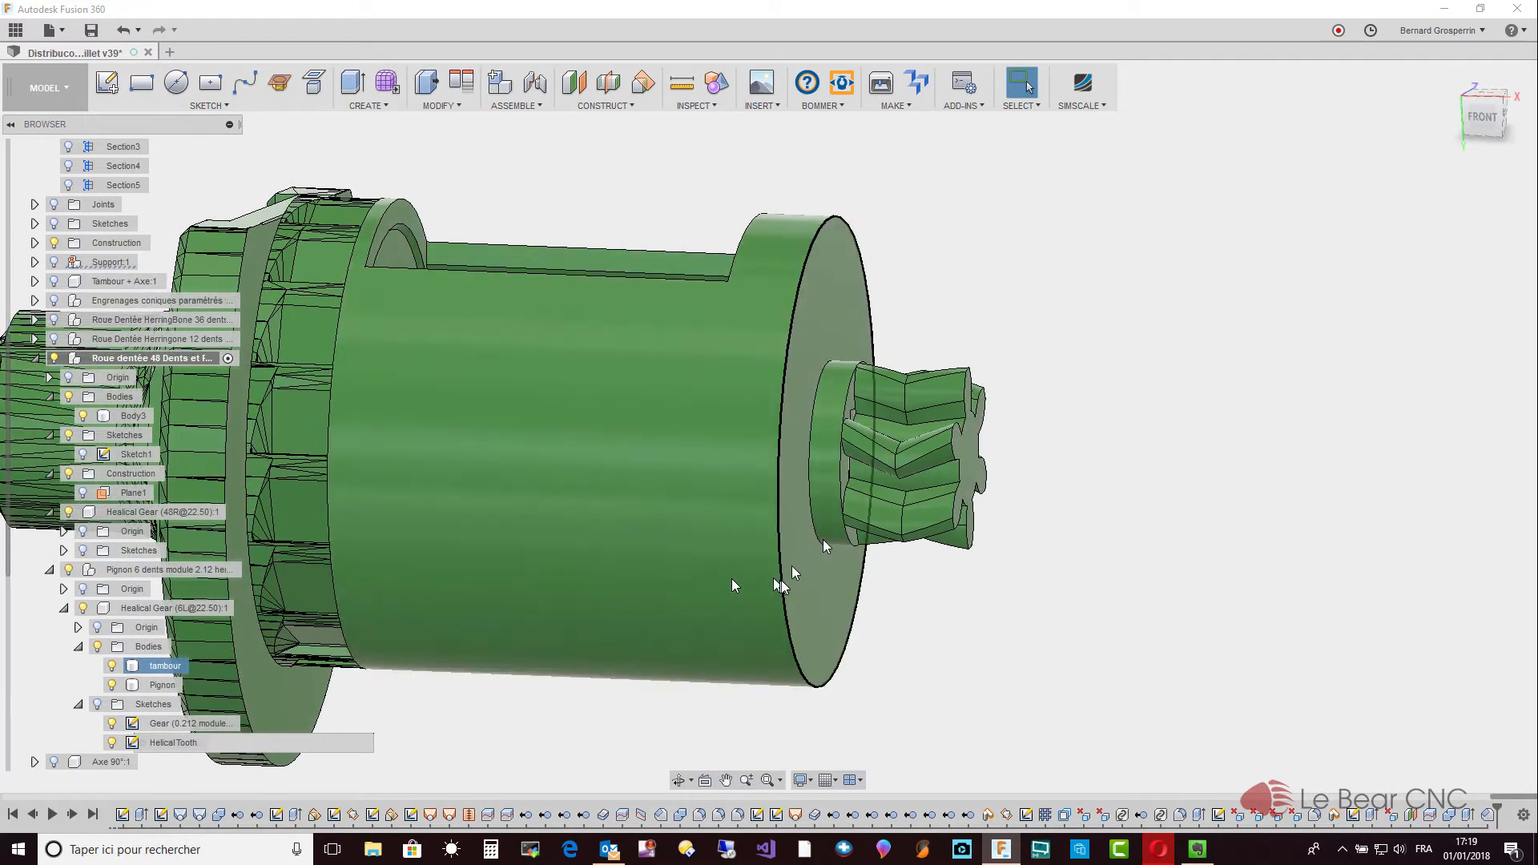
left_click(832, 513)
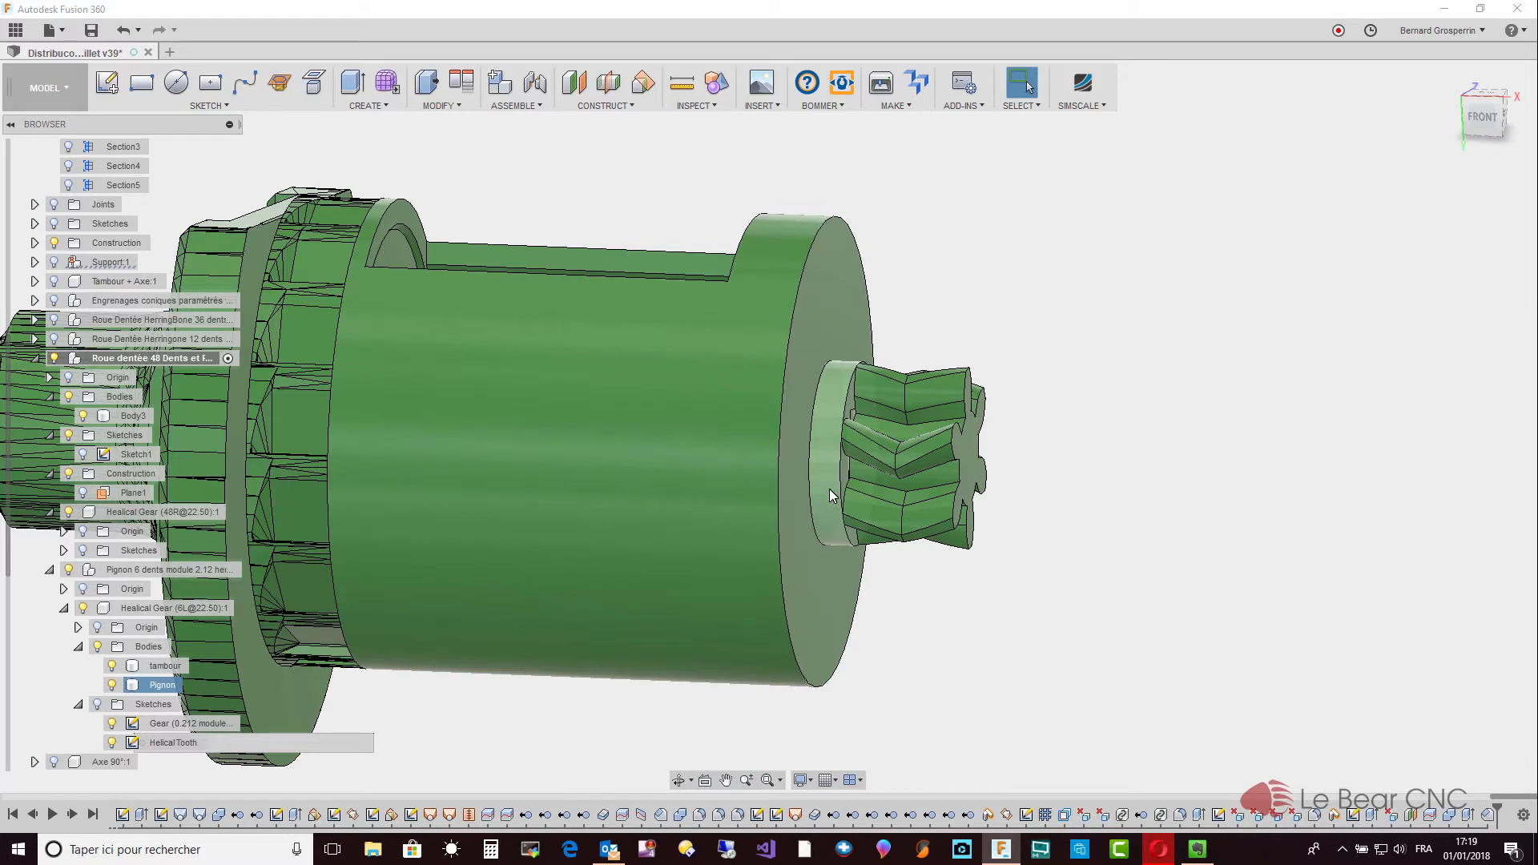
left_click(655, 520)
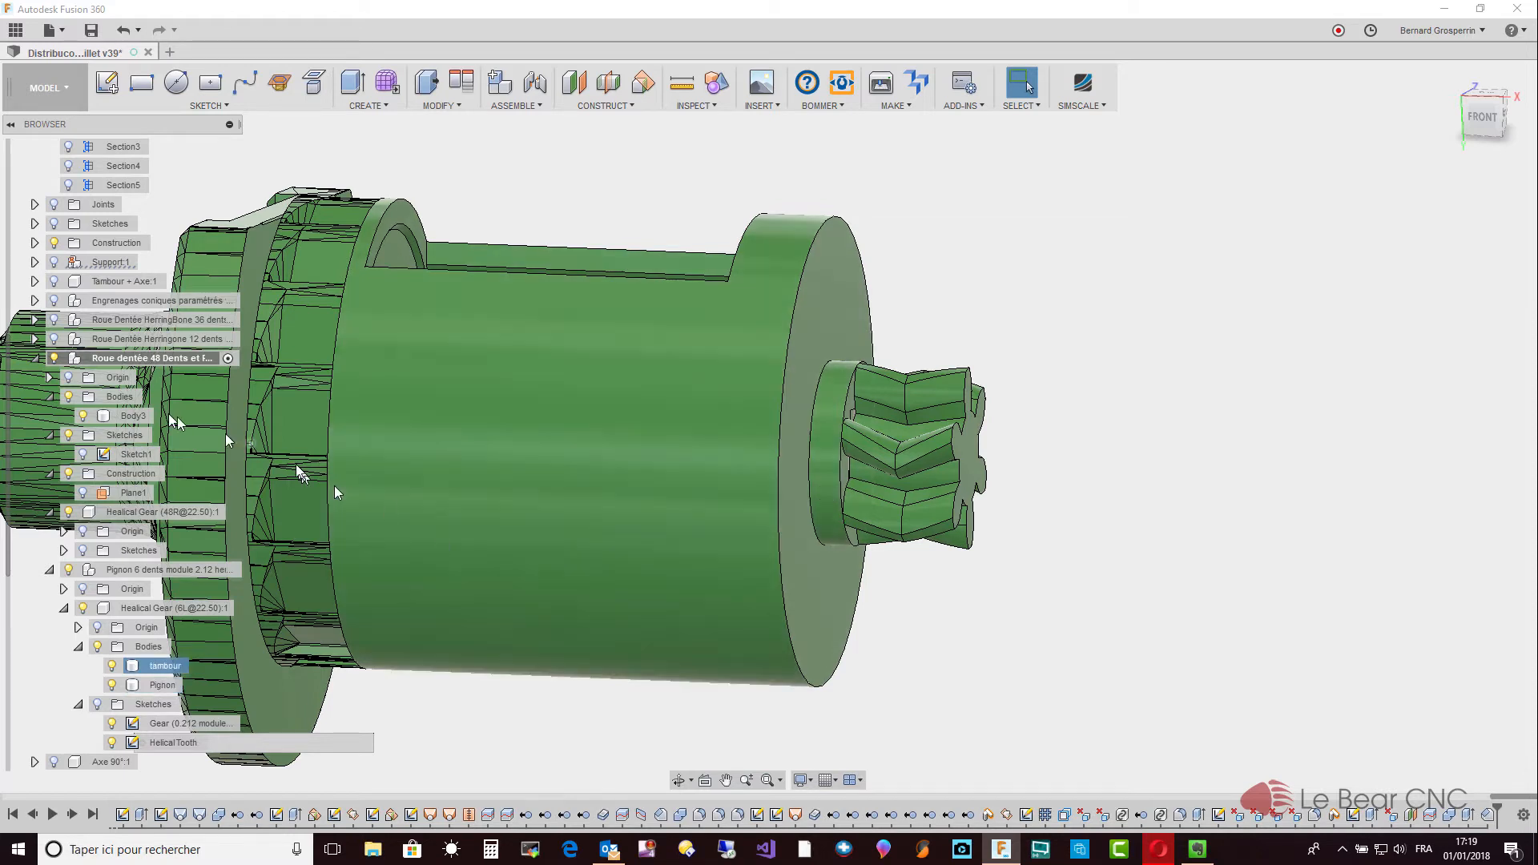
Combine the shaft's Body3 into the Pignon body with the Join operation.
left_click(132, 417)
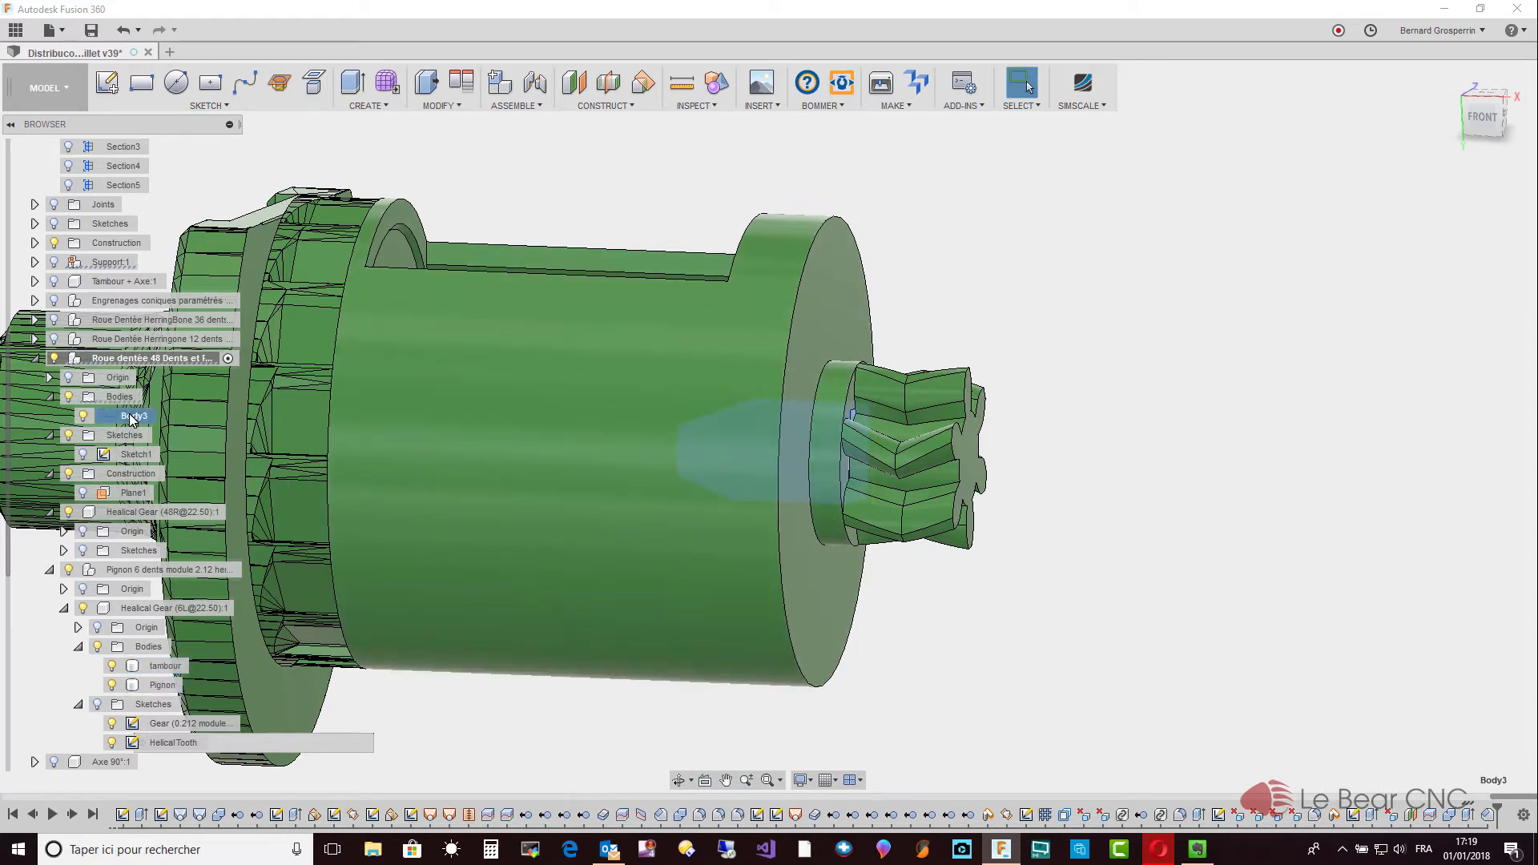
left_click(454, 107)
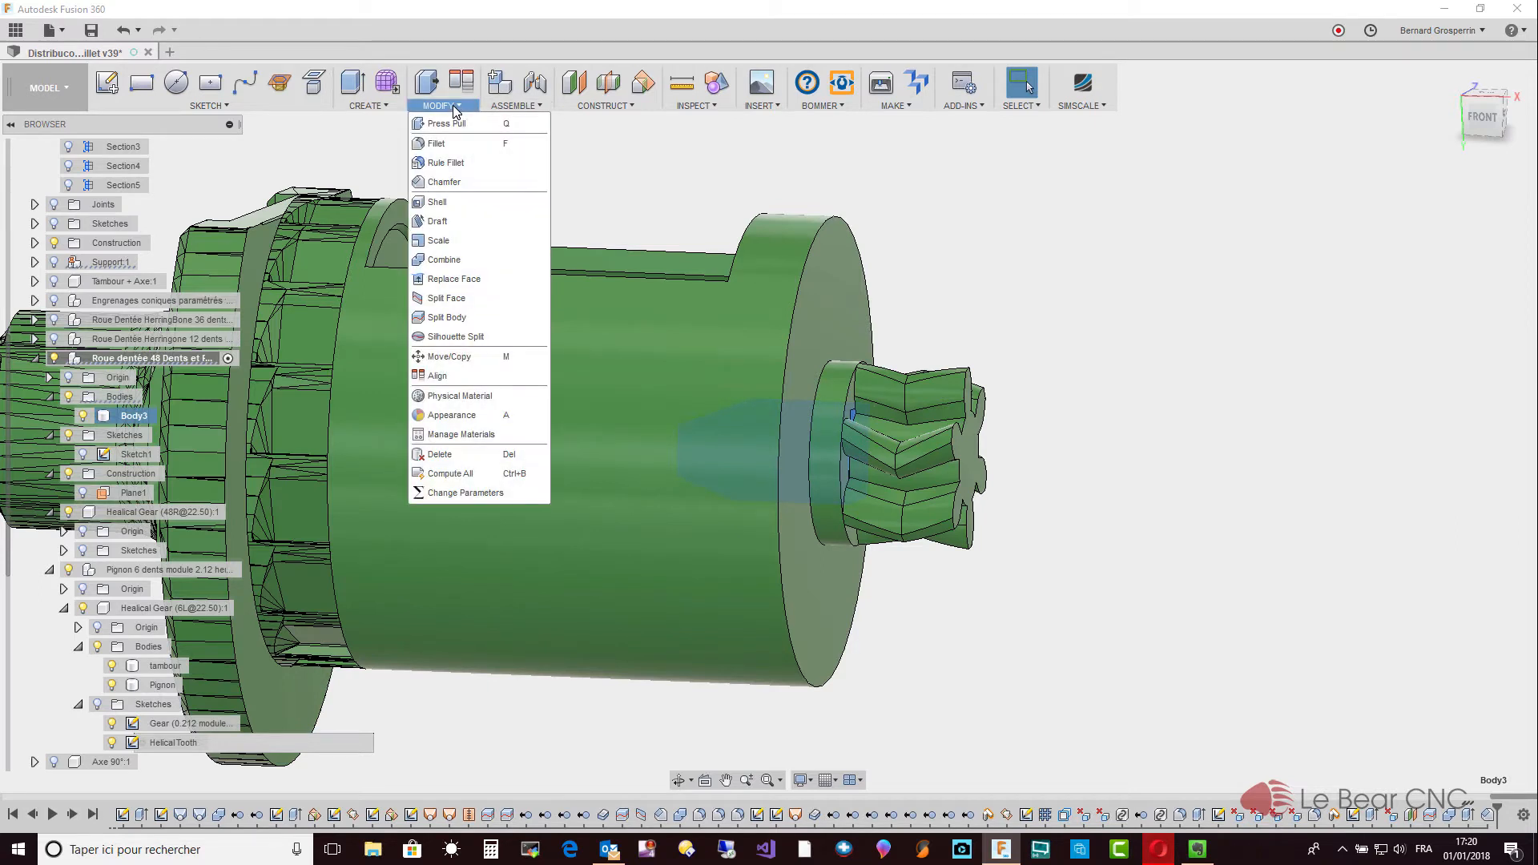
left_click(445, 260)
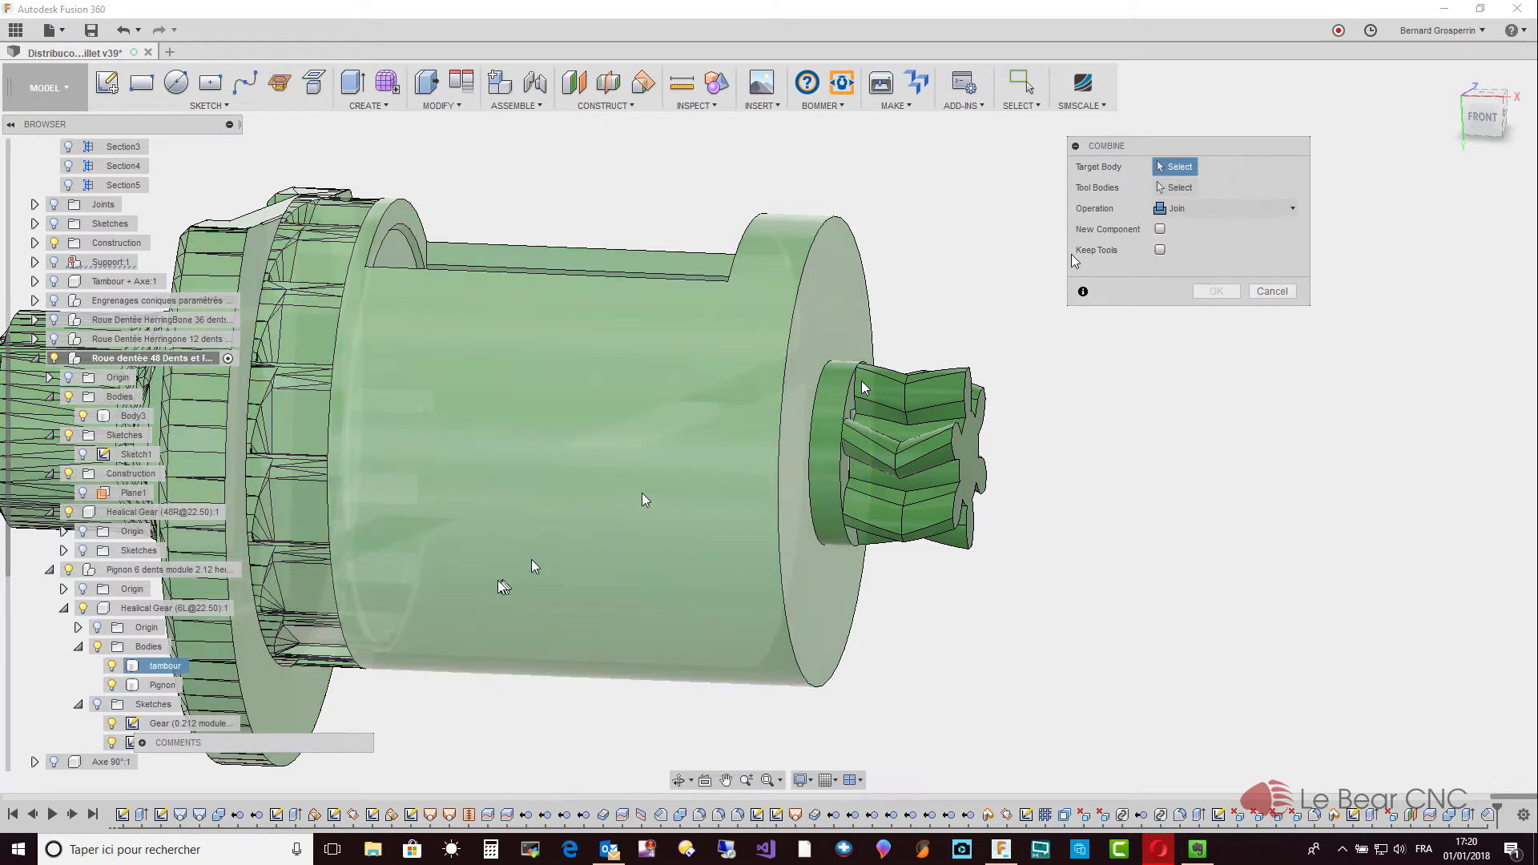
left_click(164, 686)
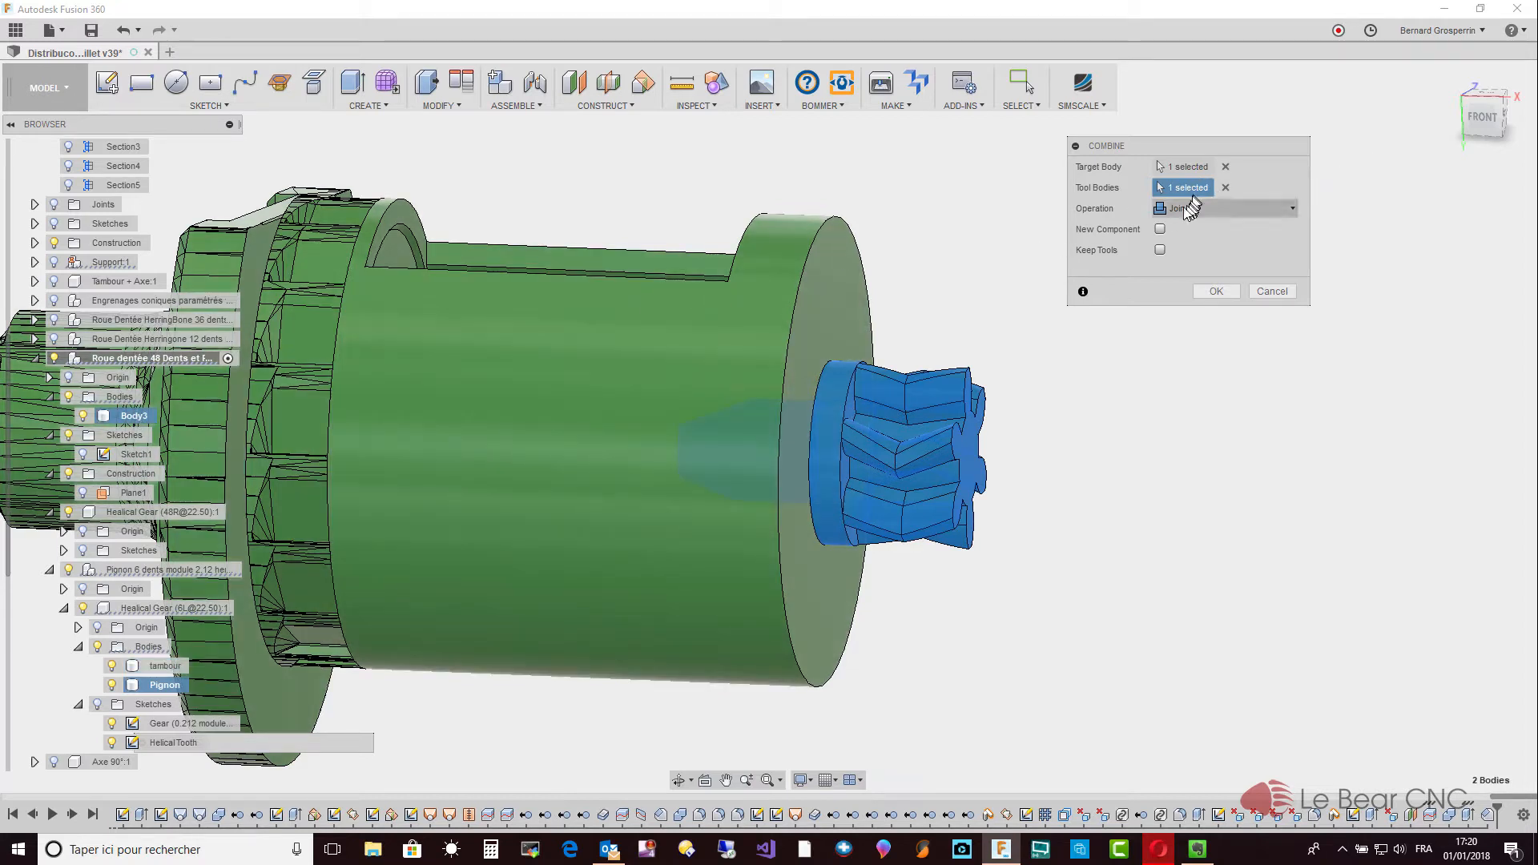
left_click(1211, 291)
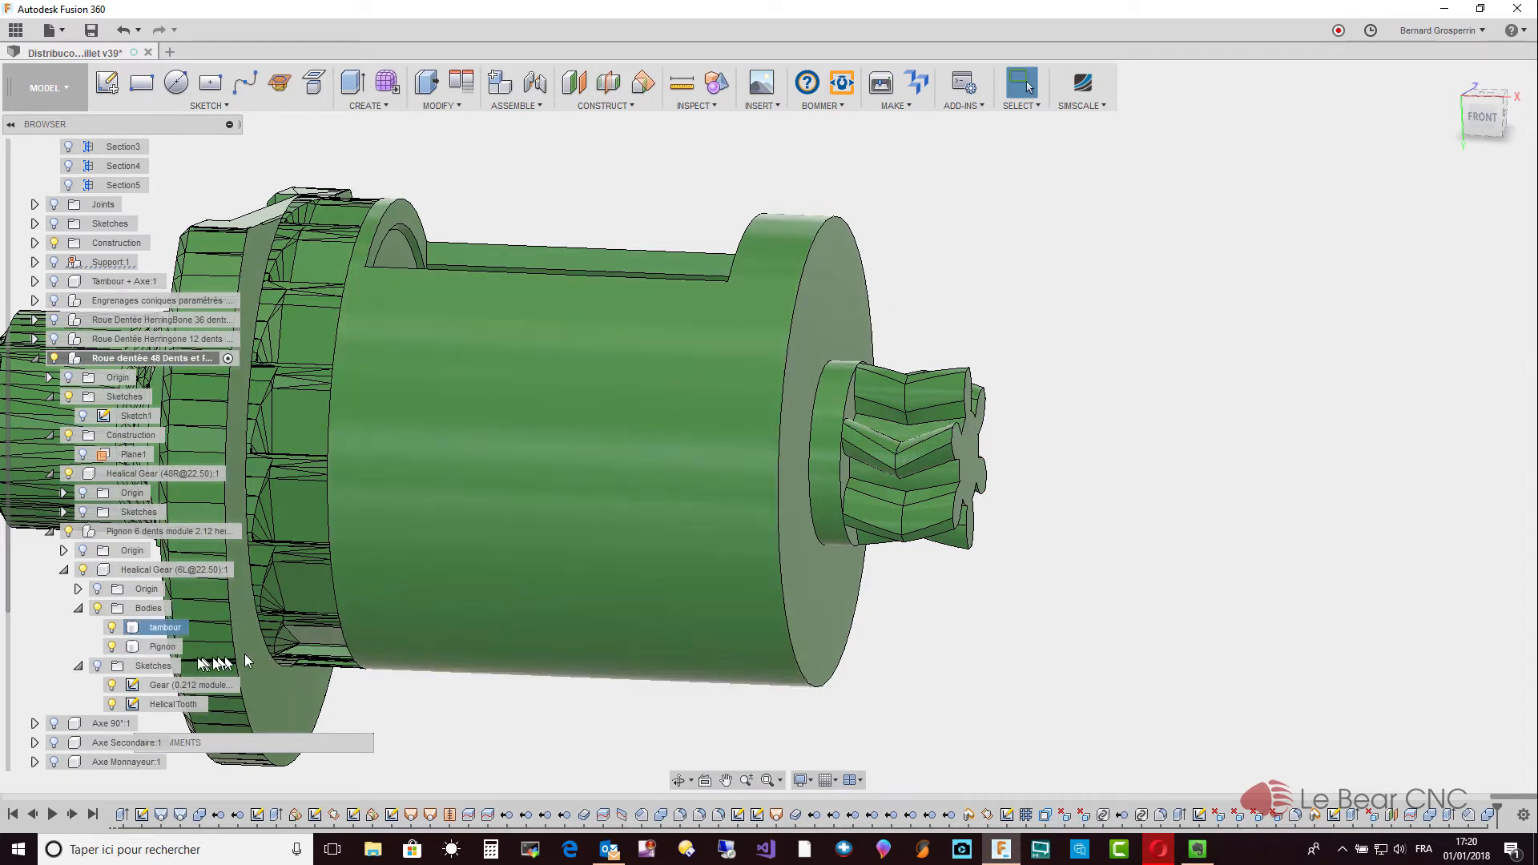
Try moving the Pignon body about -14.81 mm along Z out of the drum, and cancel the move.
right_click(164, 647)
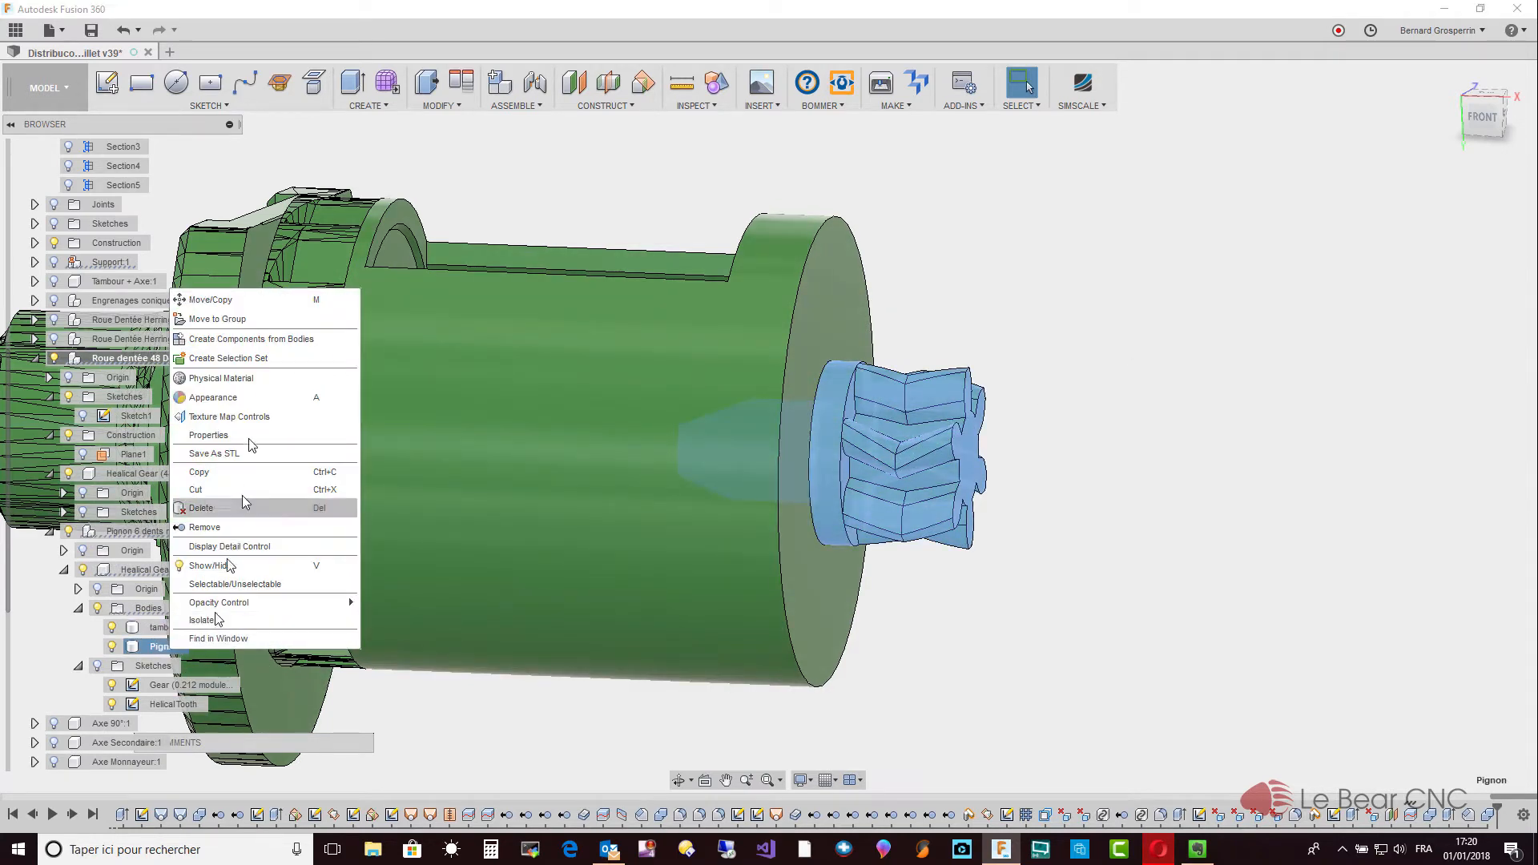
left_click(228, 303)
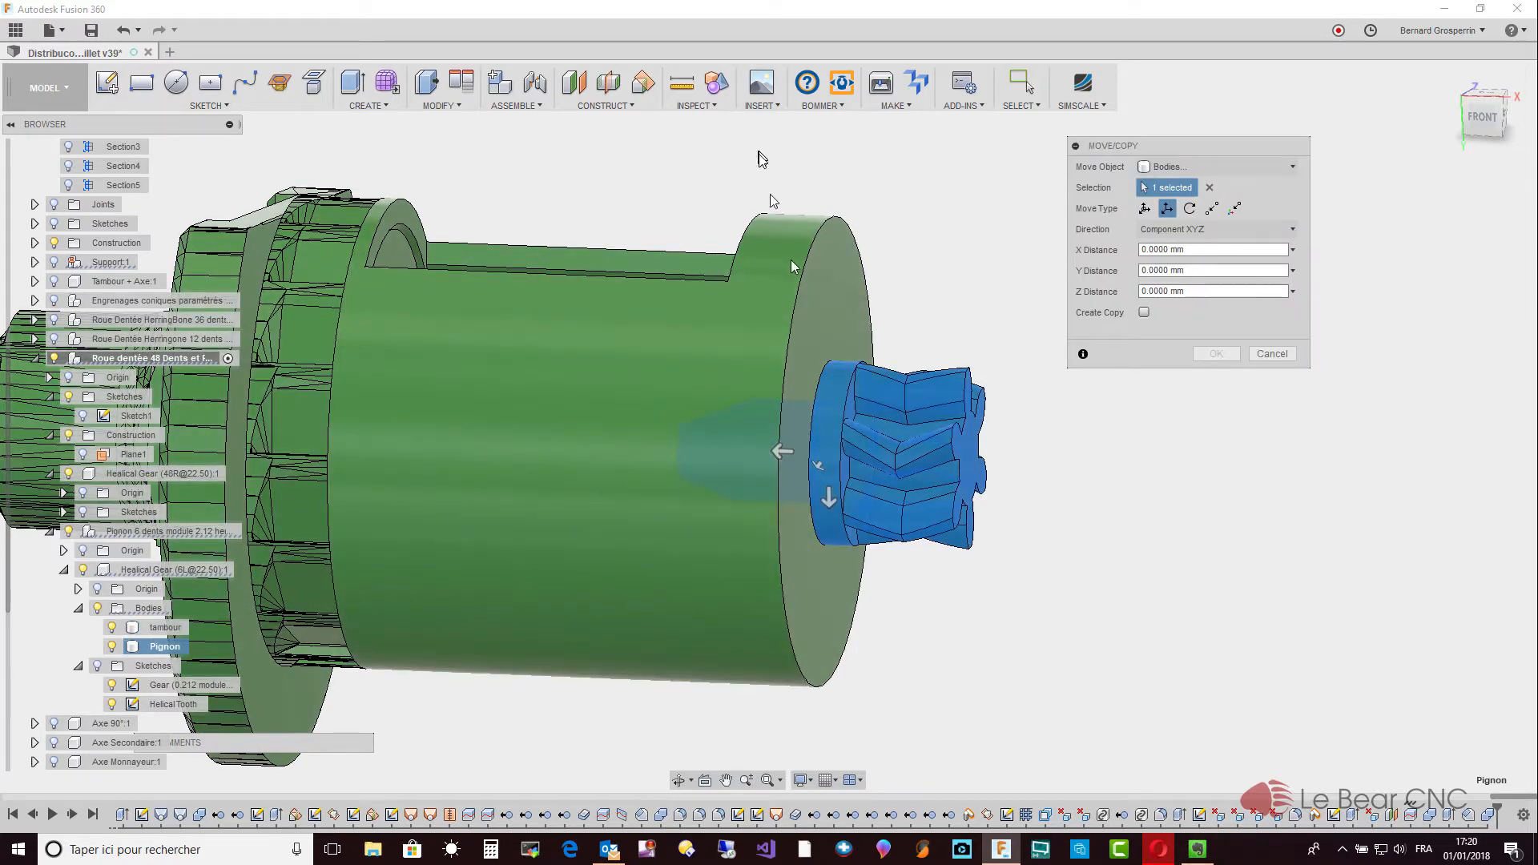
left_click_drag(781, 454, 940, 487)
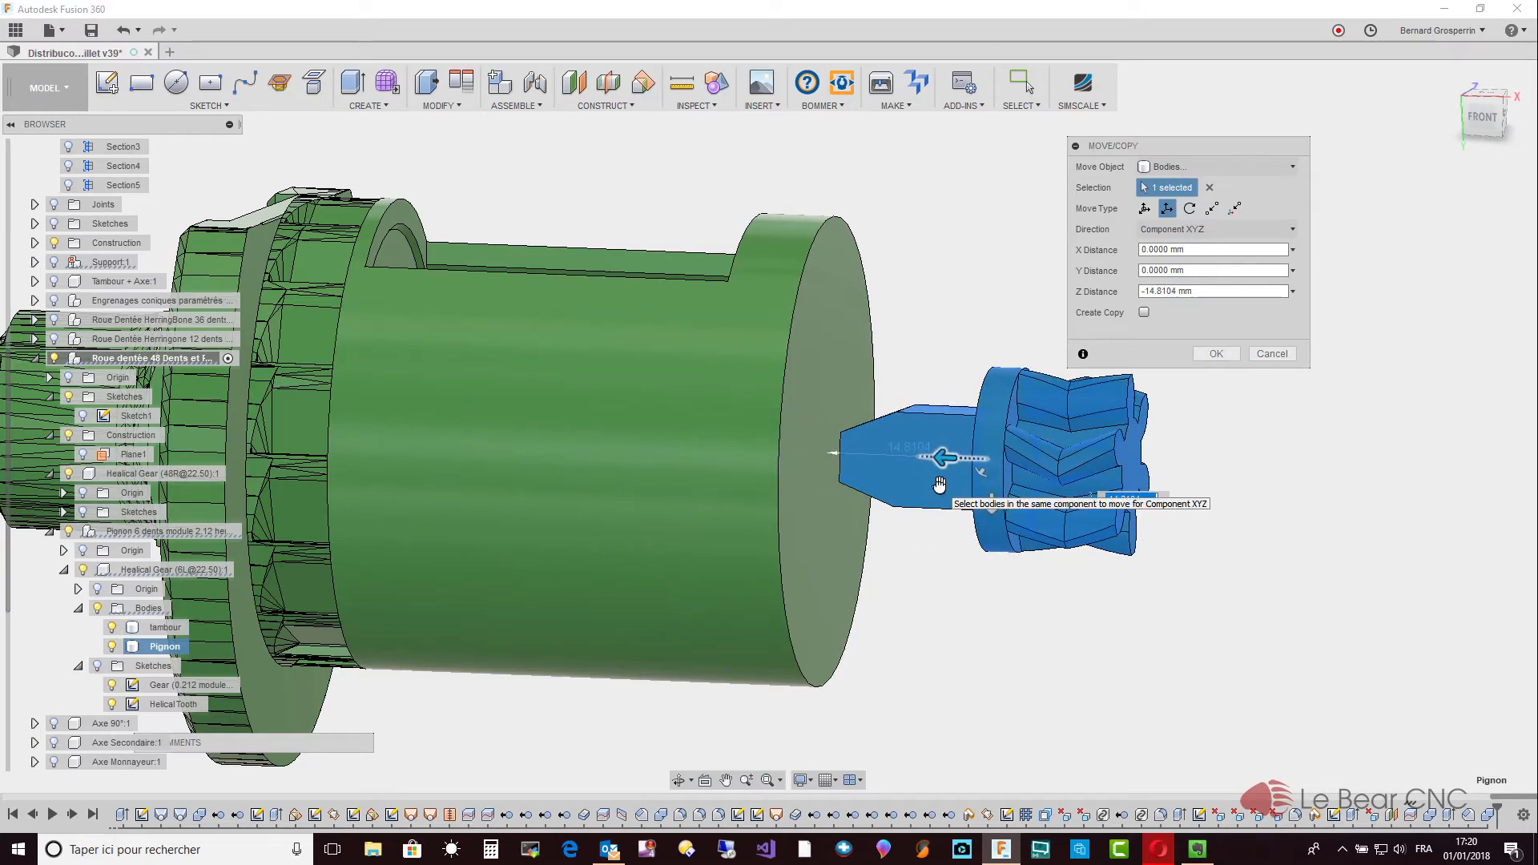
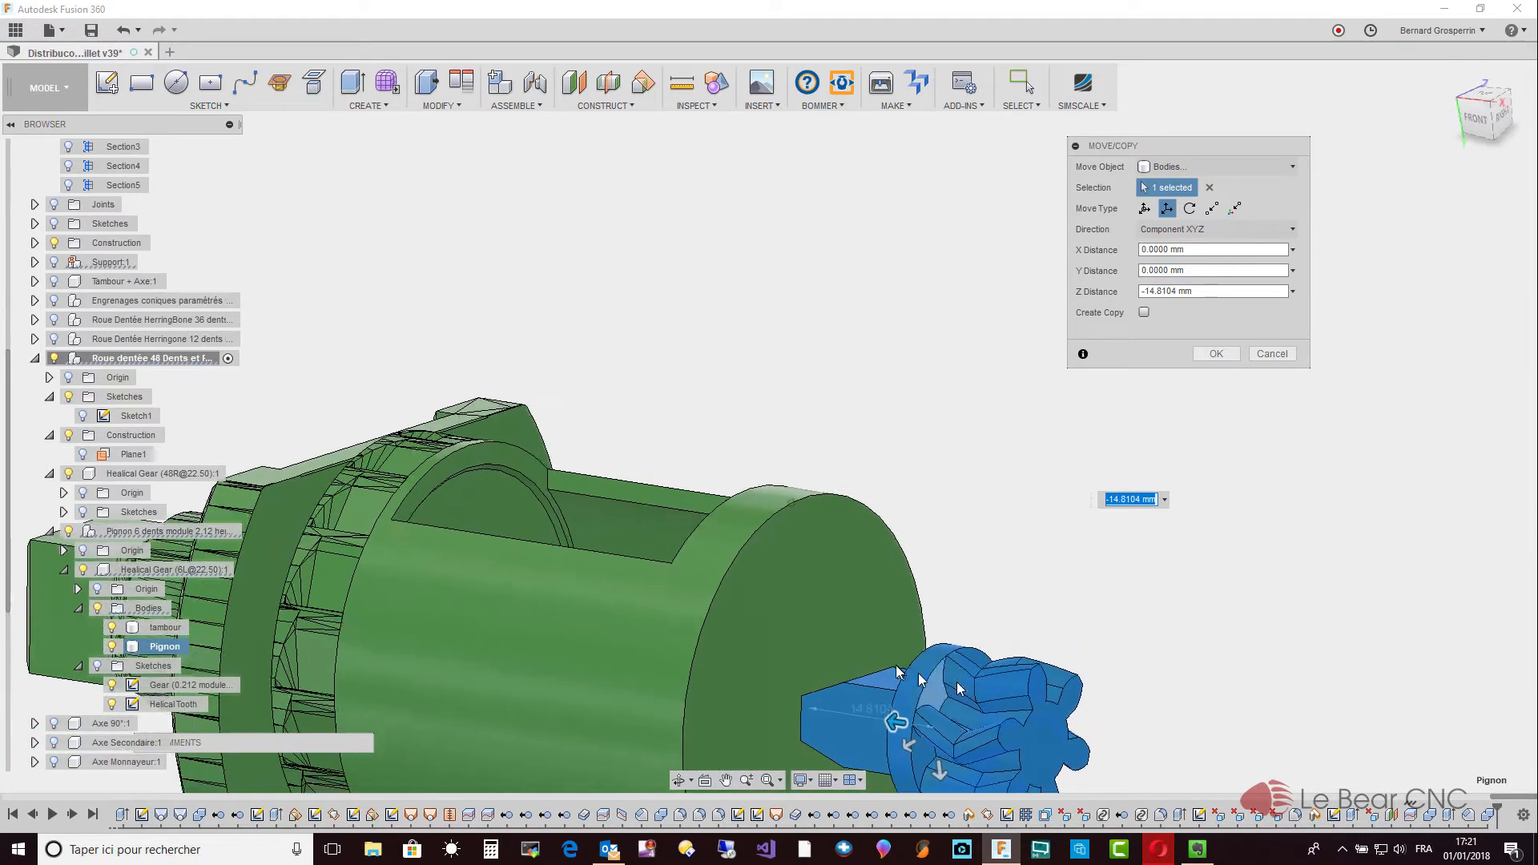
left_click(829, 637)
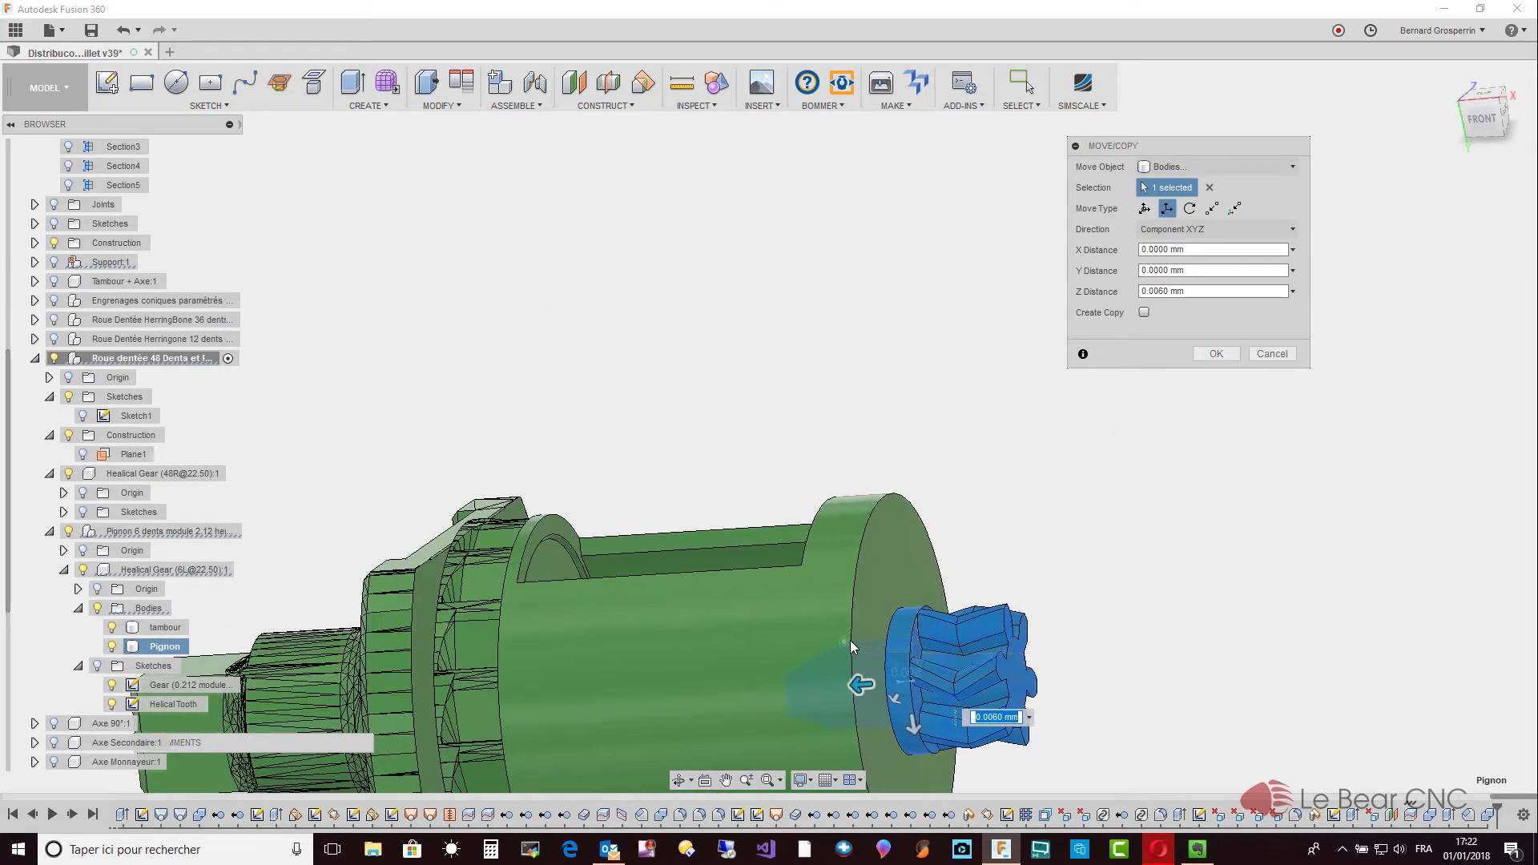
left_click(1271, 355)
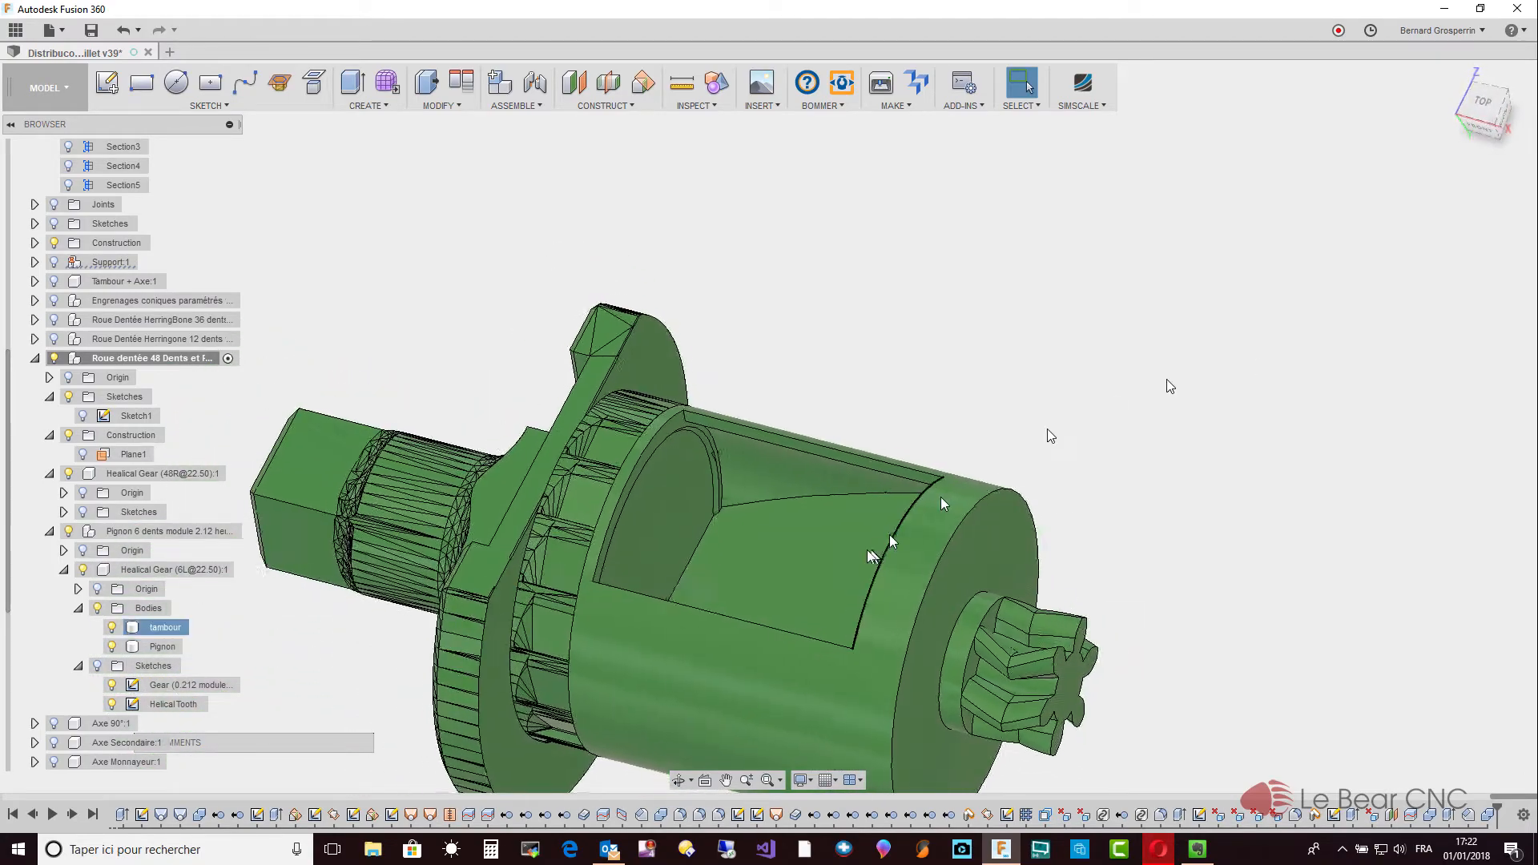
Toggle the Pignon body's visibility and hide the tambour body to examine the pinion with its chamfered square shaft.
left_click(112, 647)
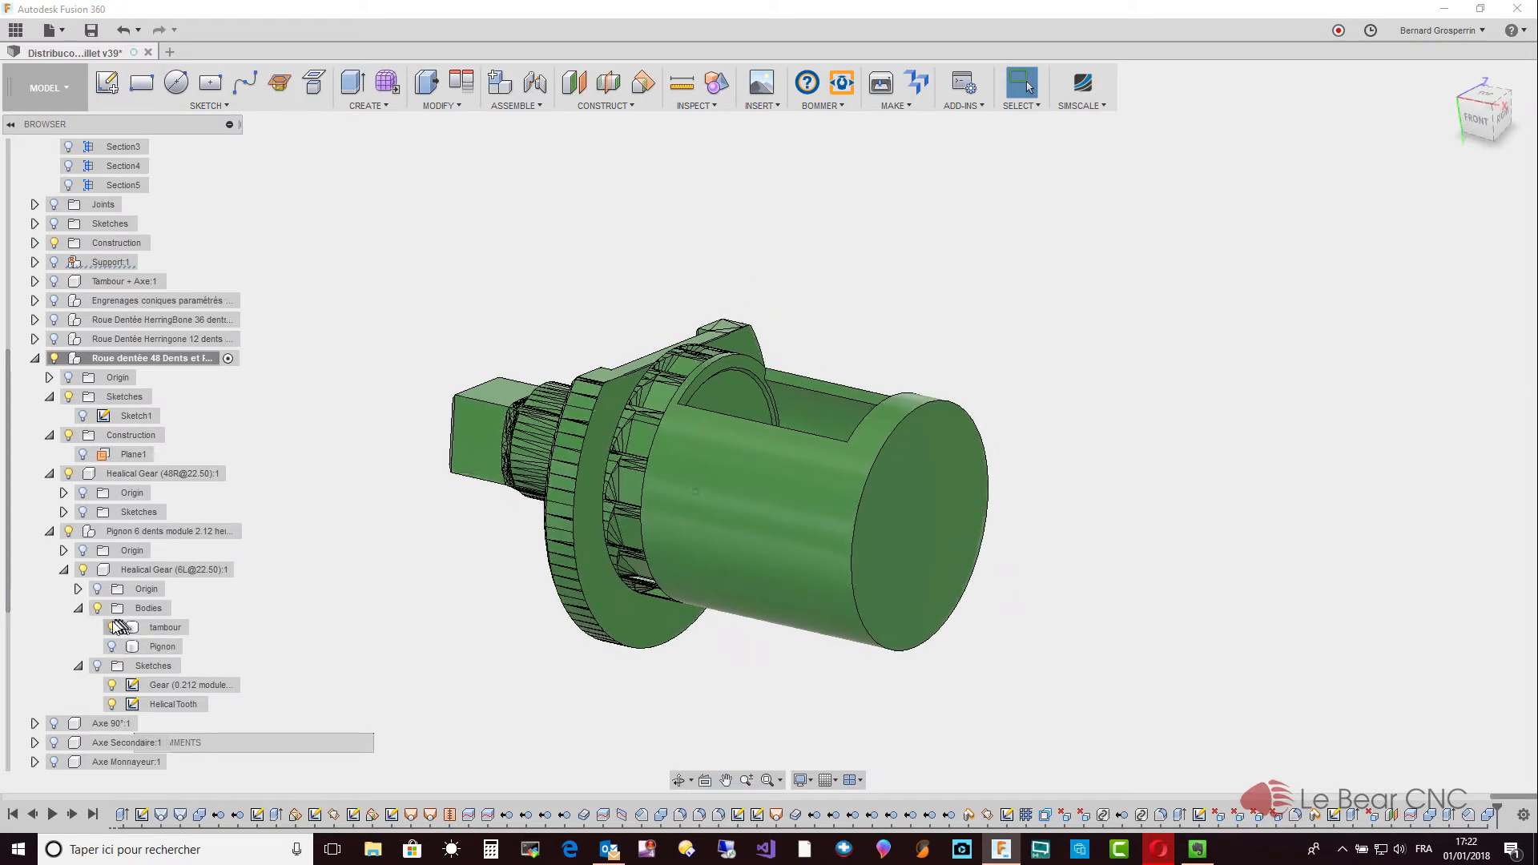
left_click(160, 647)
left_click(111, 647)
left_click(111, 647)
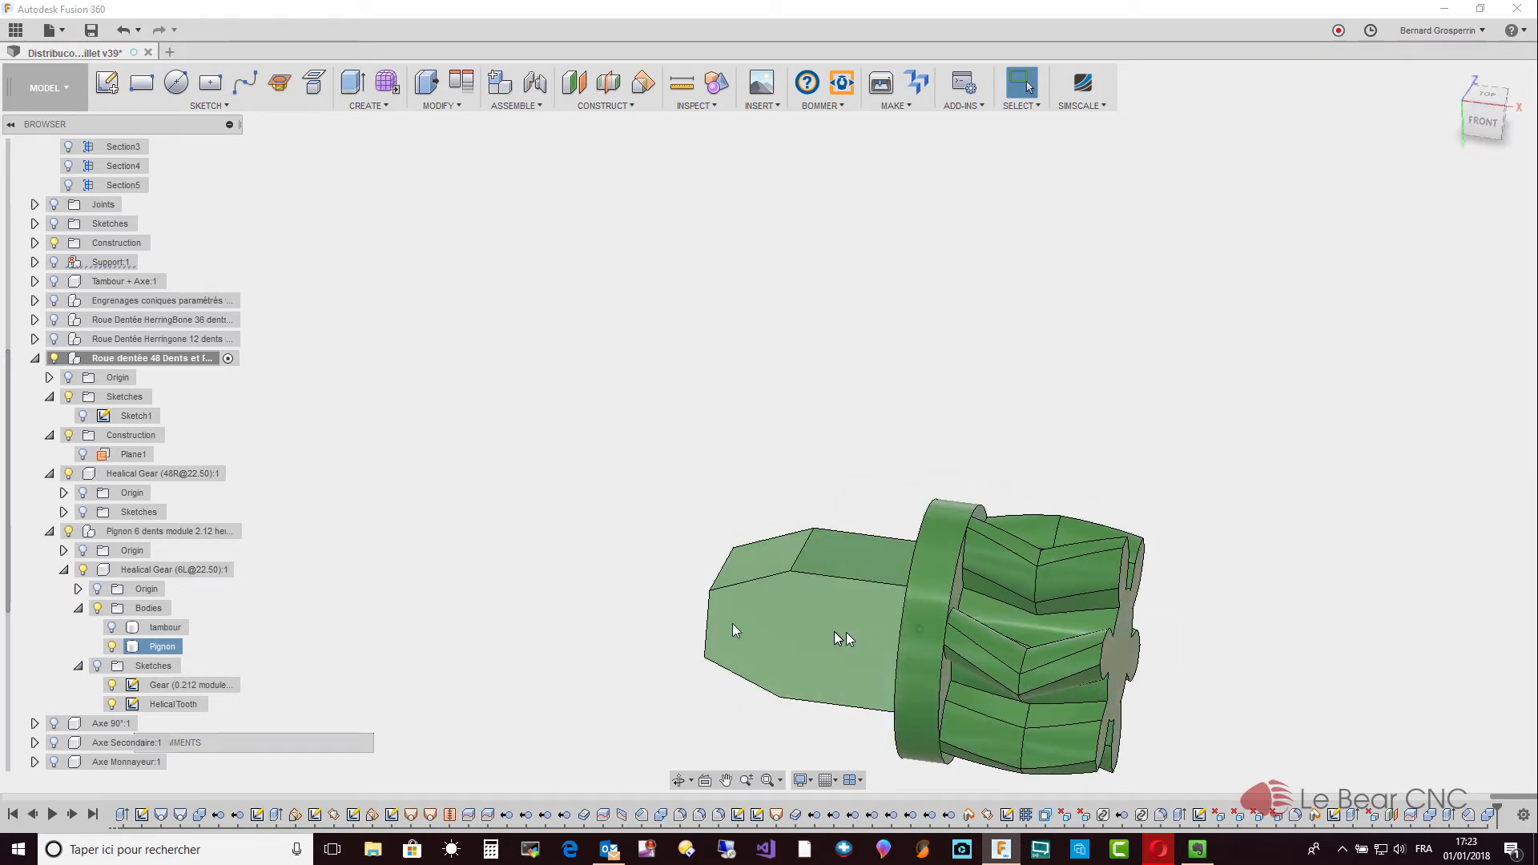
left_click(465, 627)
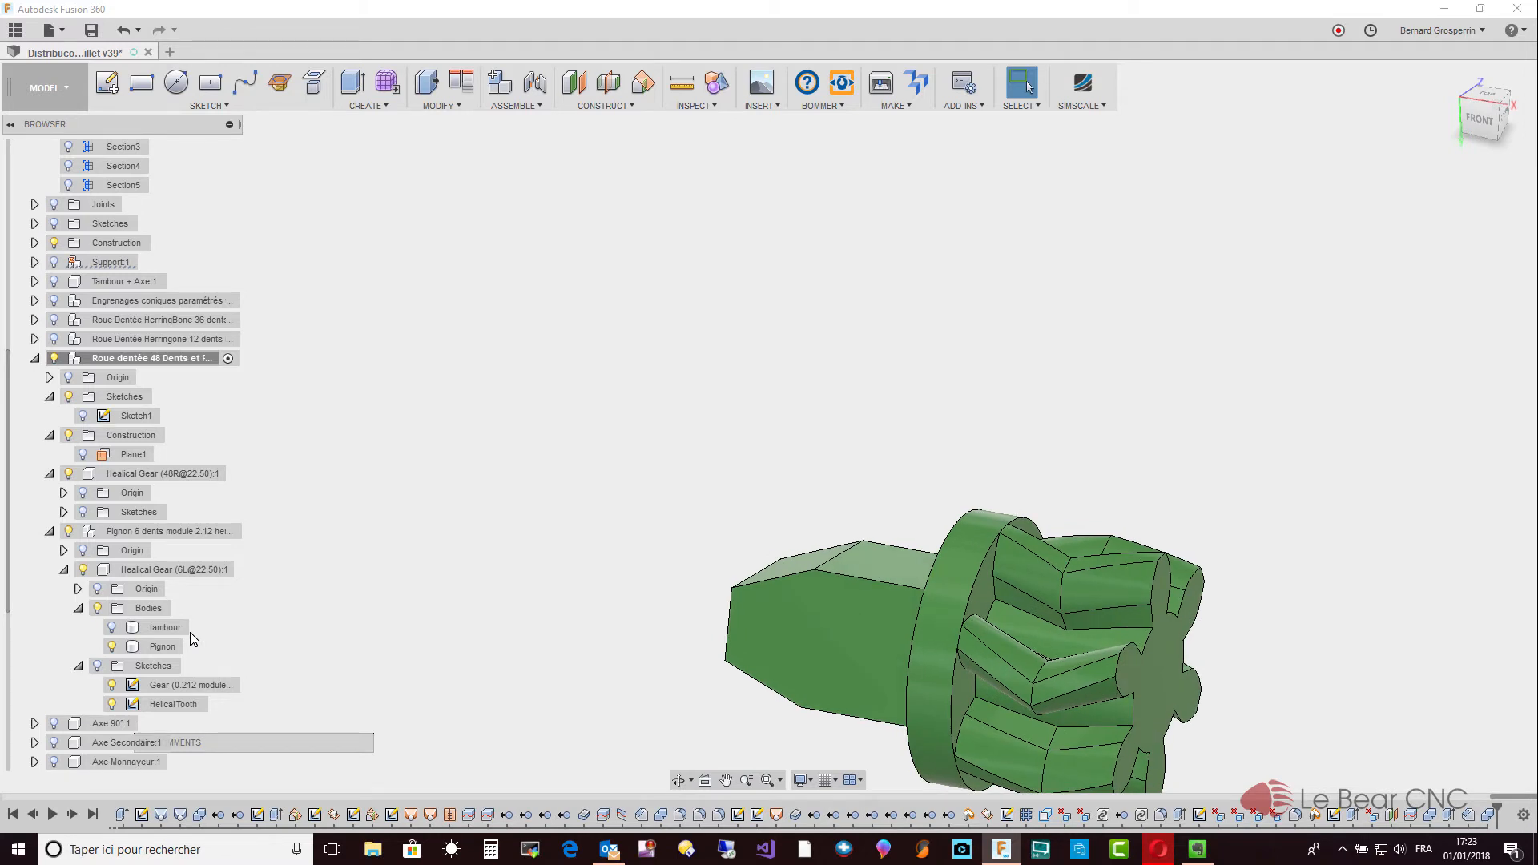
Show the tambour body and cut the Pignon body out of it with Combine, keeping the tool body.
left_click(160, 628)
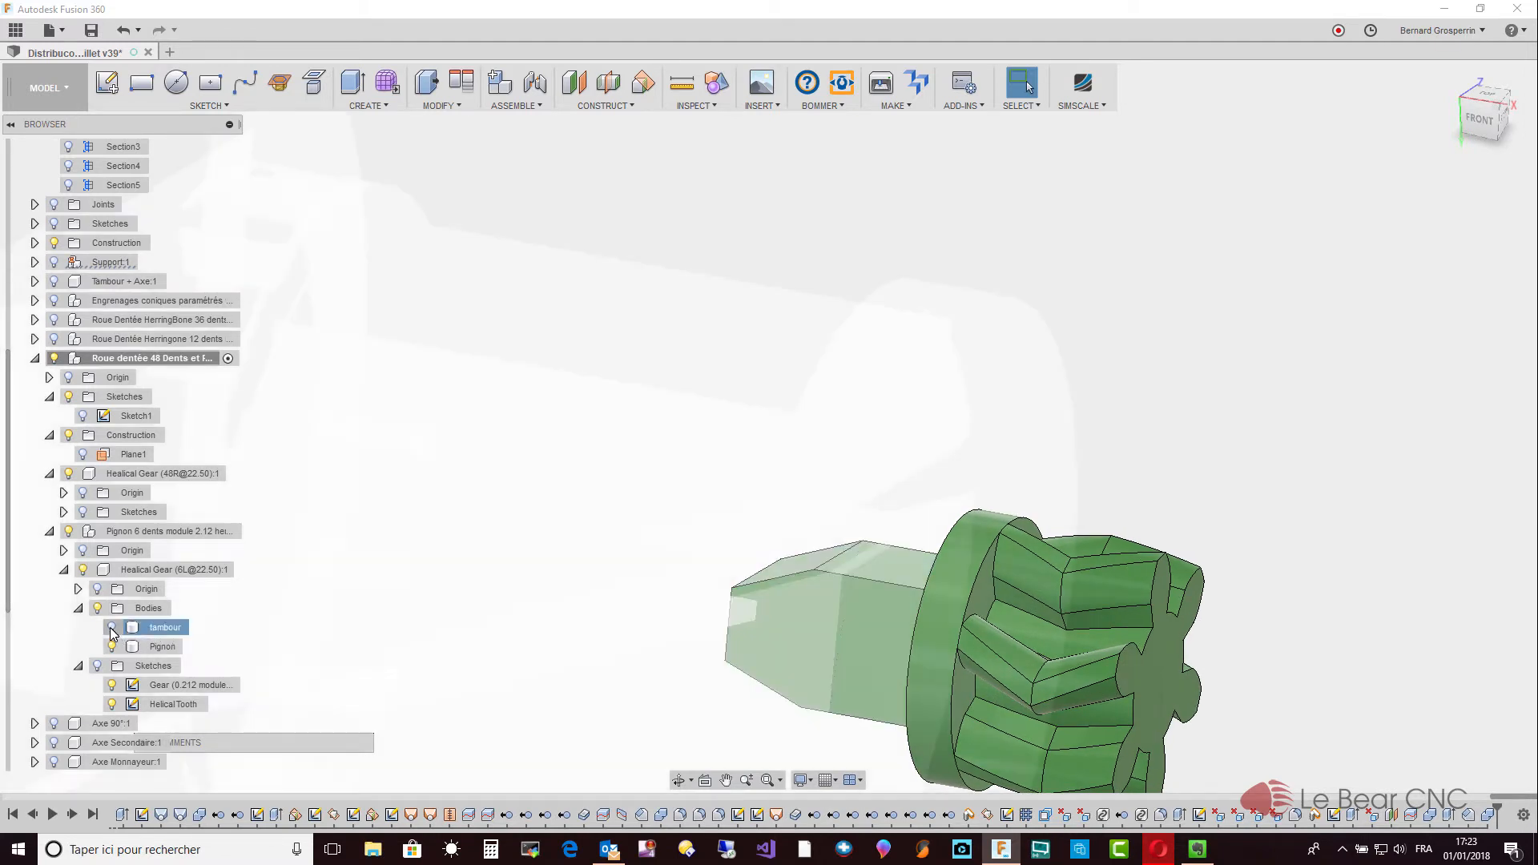
left_click(112, 629)
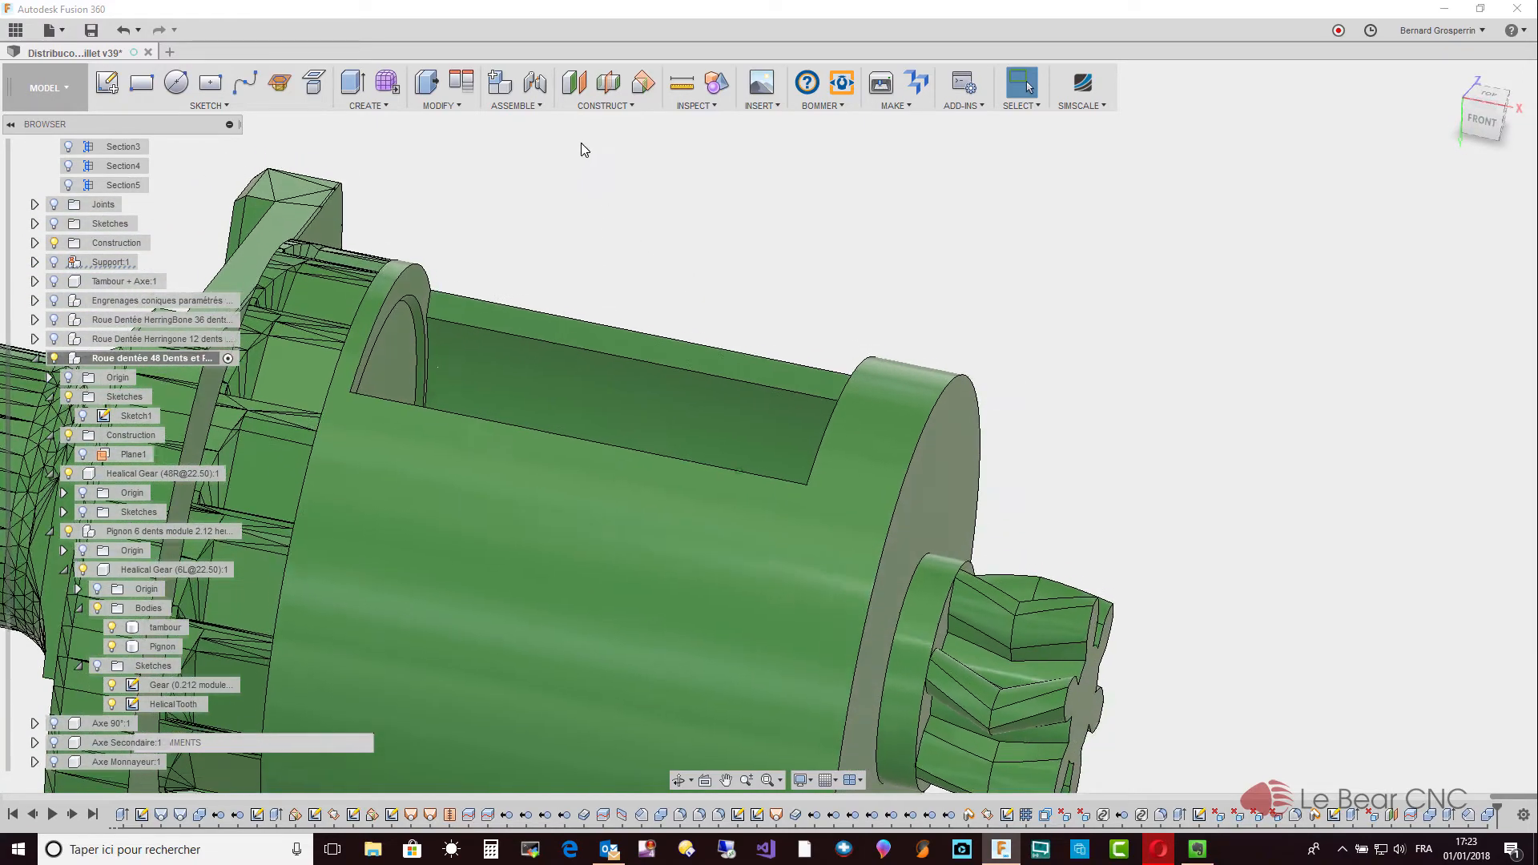
left_click(460, 107)
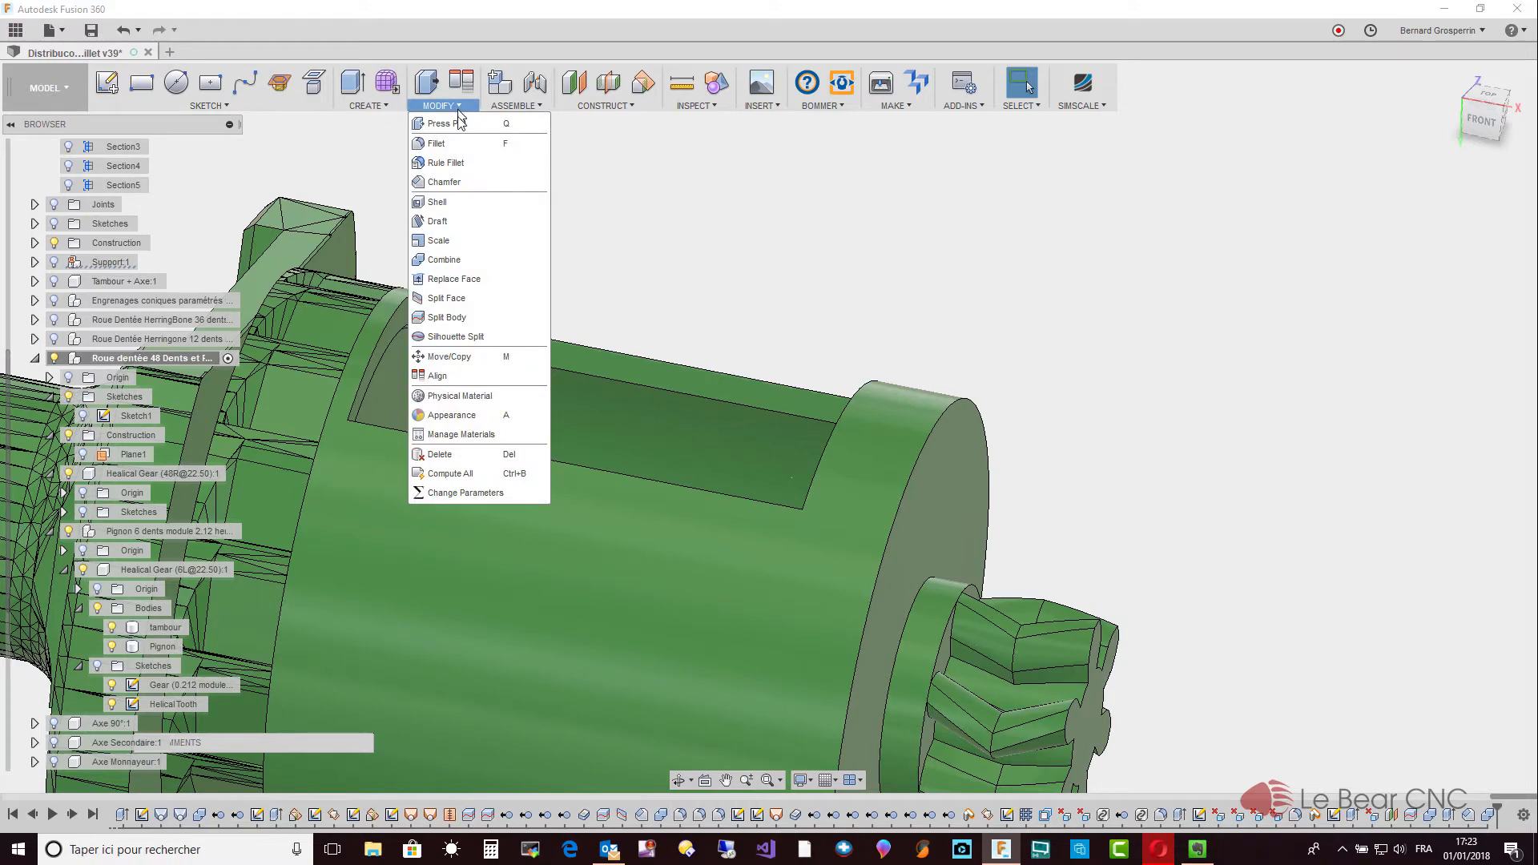
left_click(443, 257)
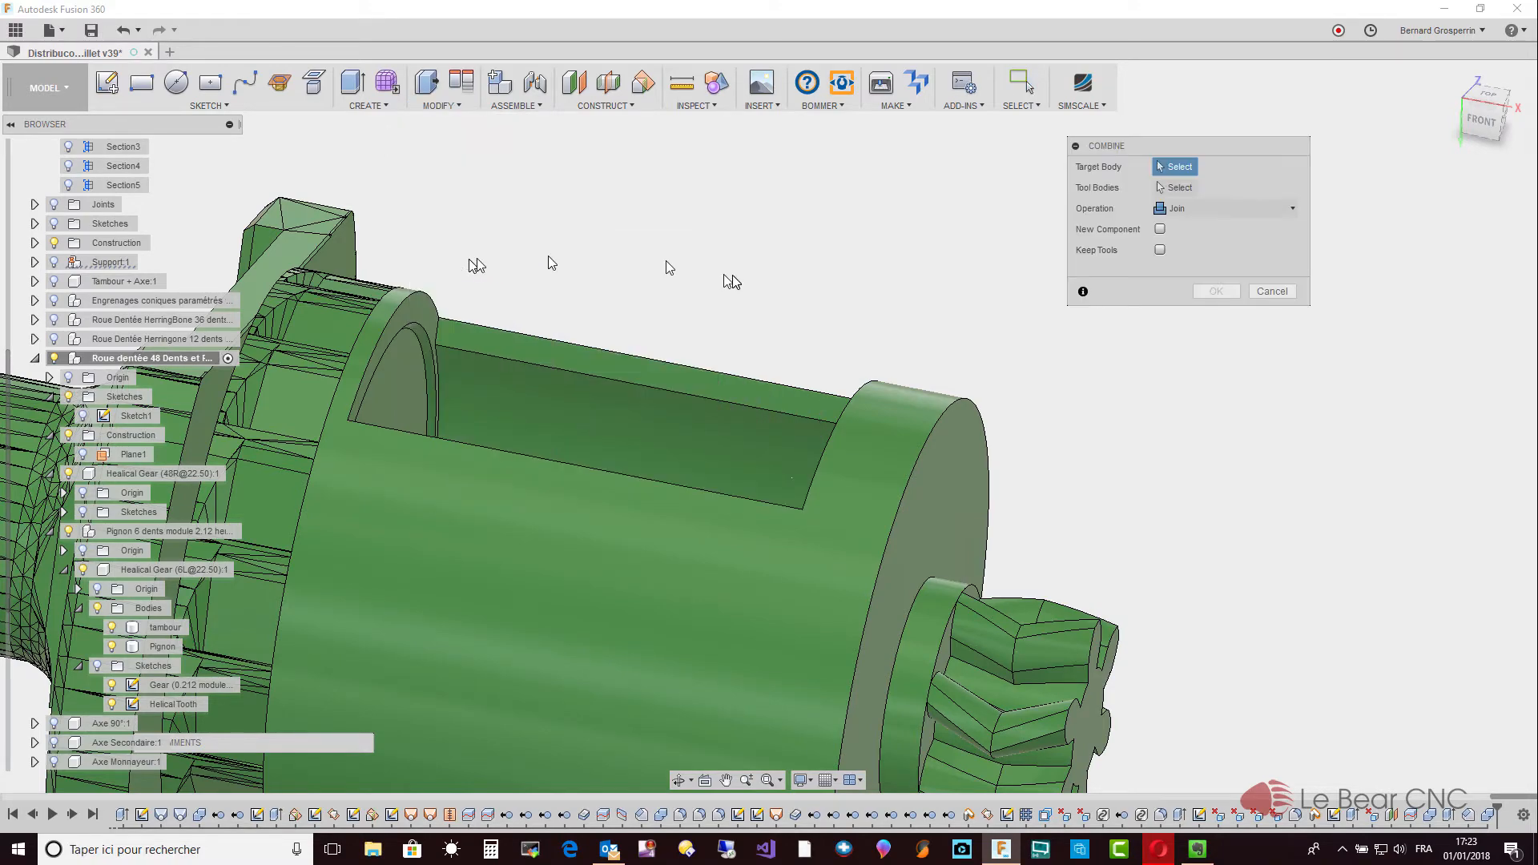
scroll(867, 269, "down", 3)
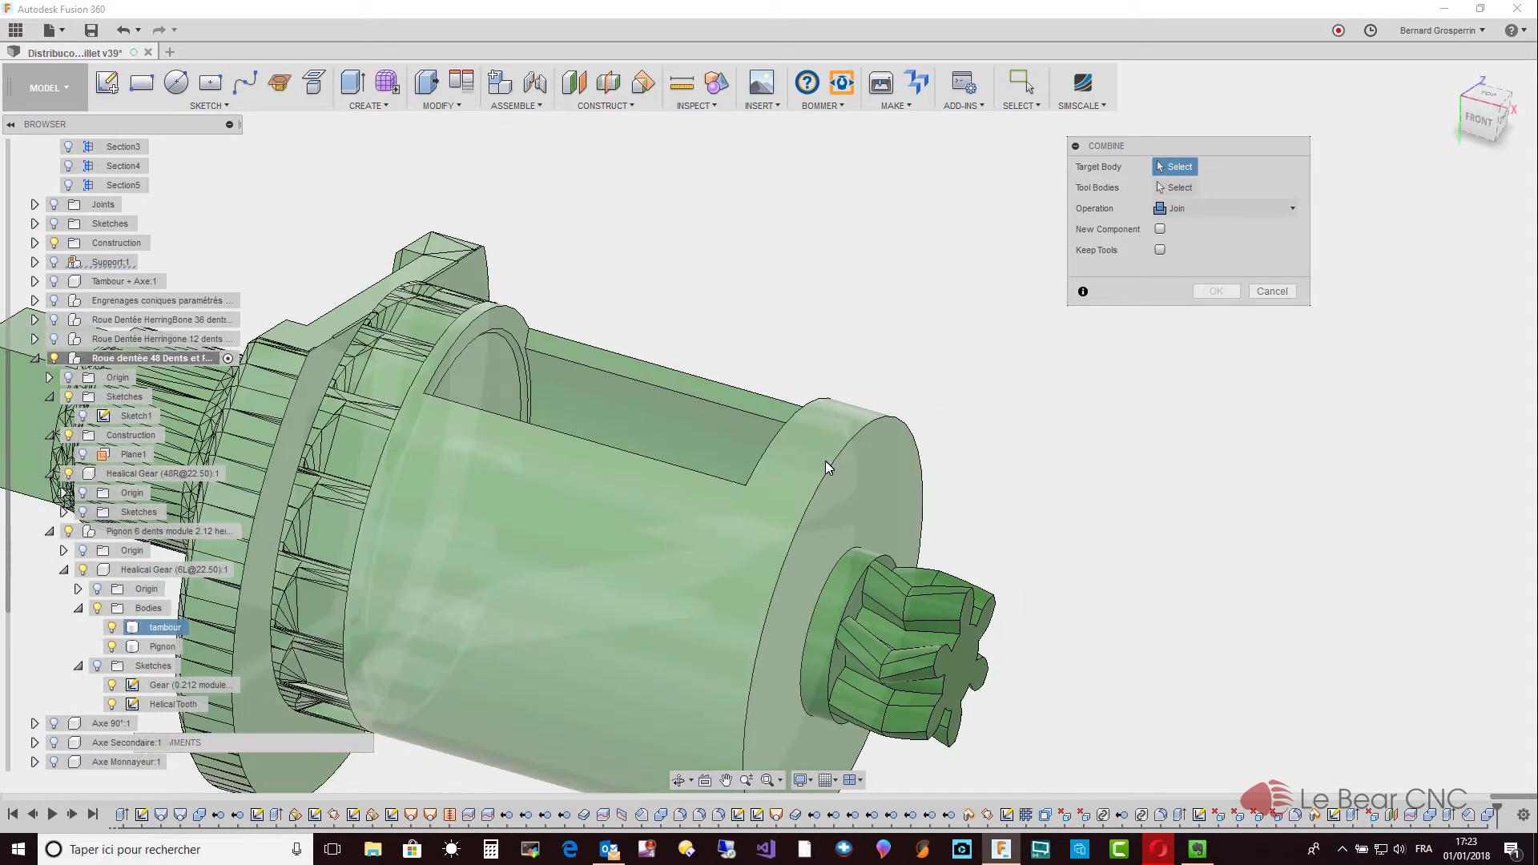
left_click(825, 461)
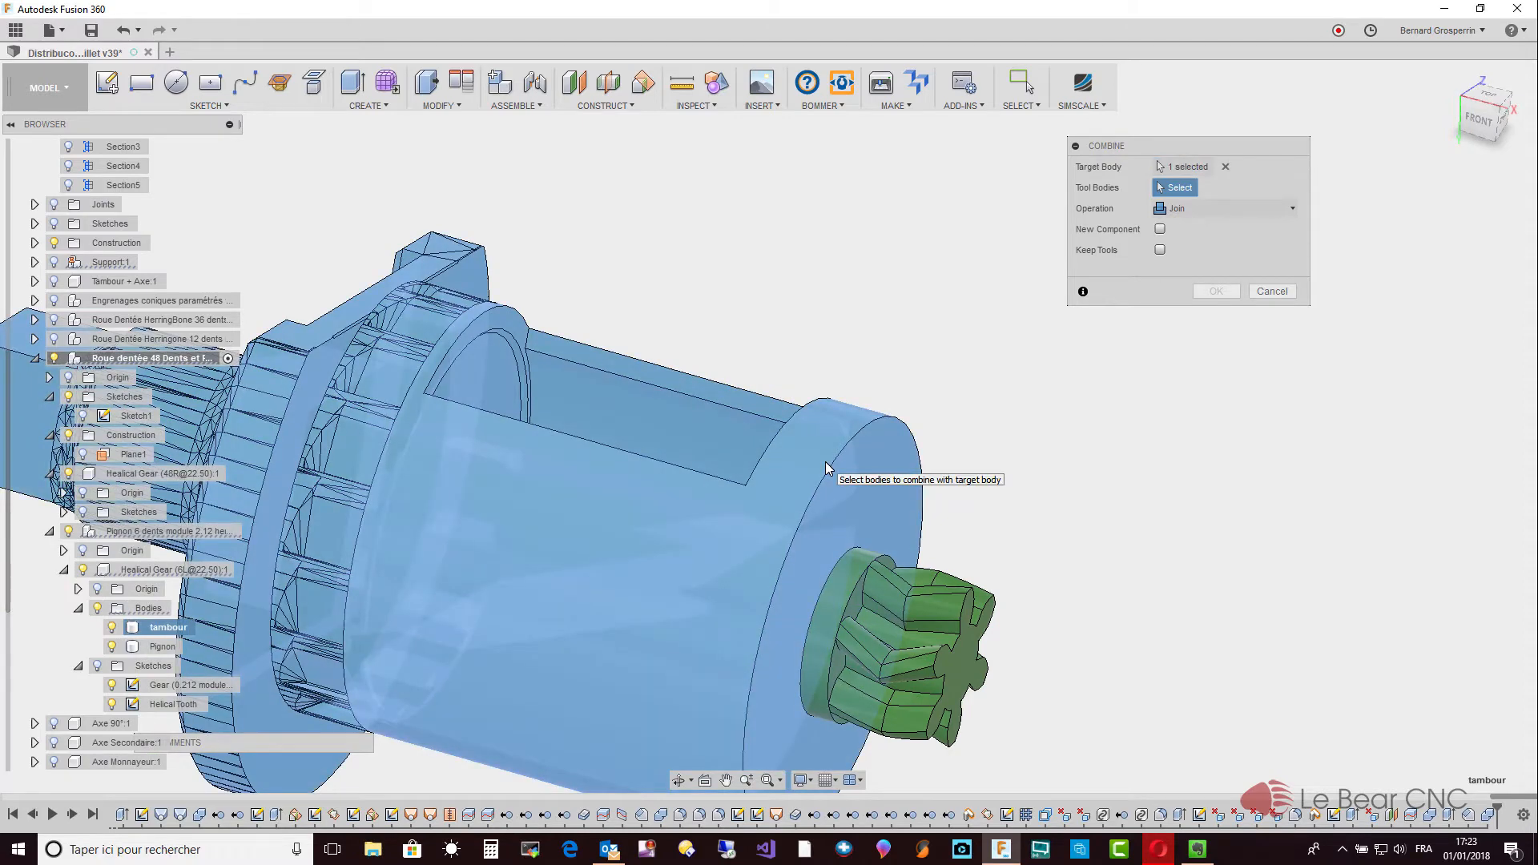
left_click(1291, 210)
left_click(1231, 259)
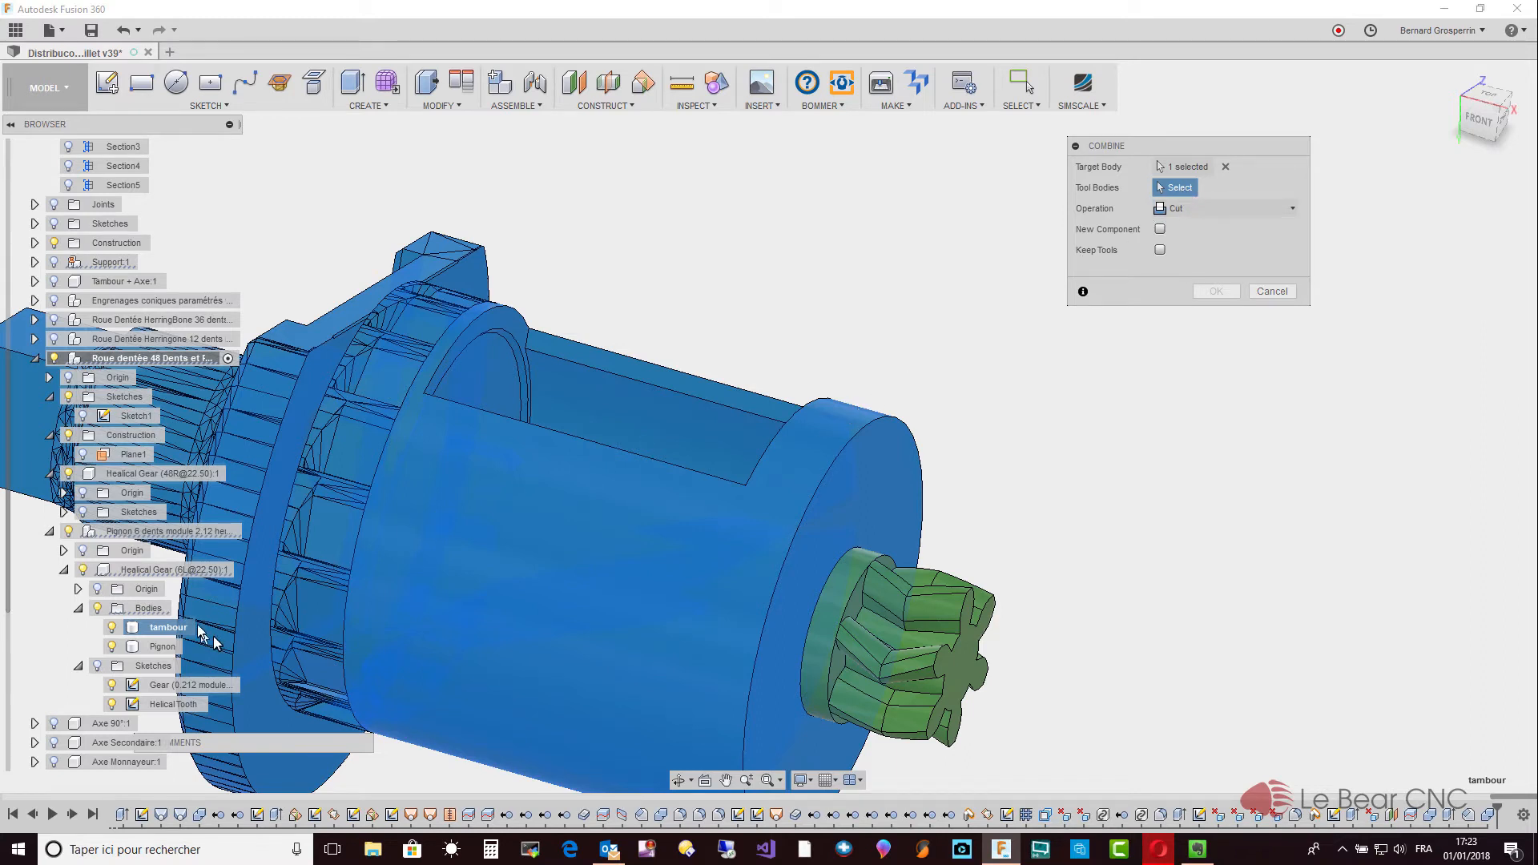
left_click(159, 647)
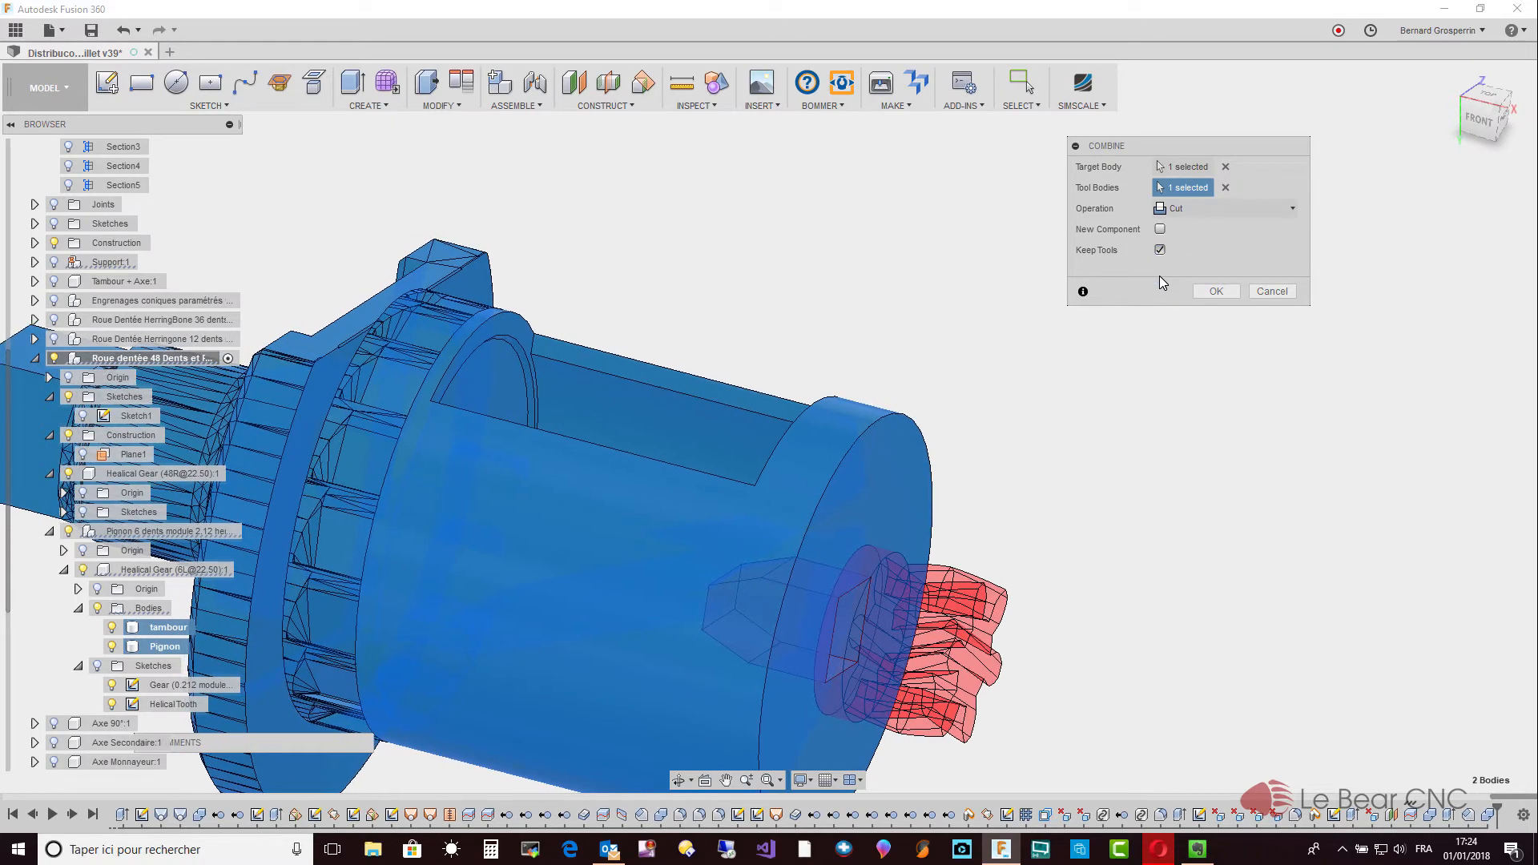
left_click(1216, 291)
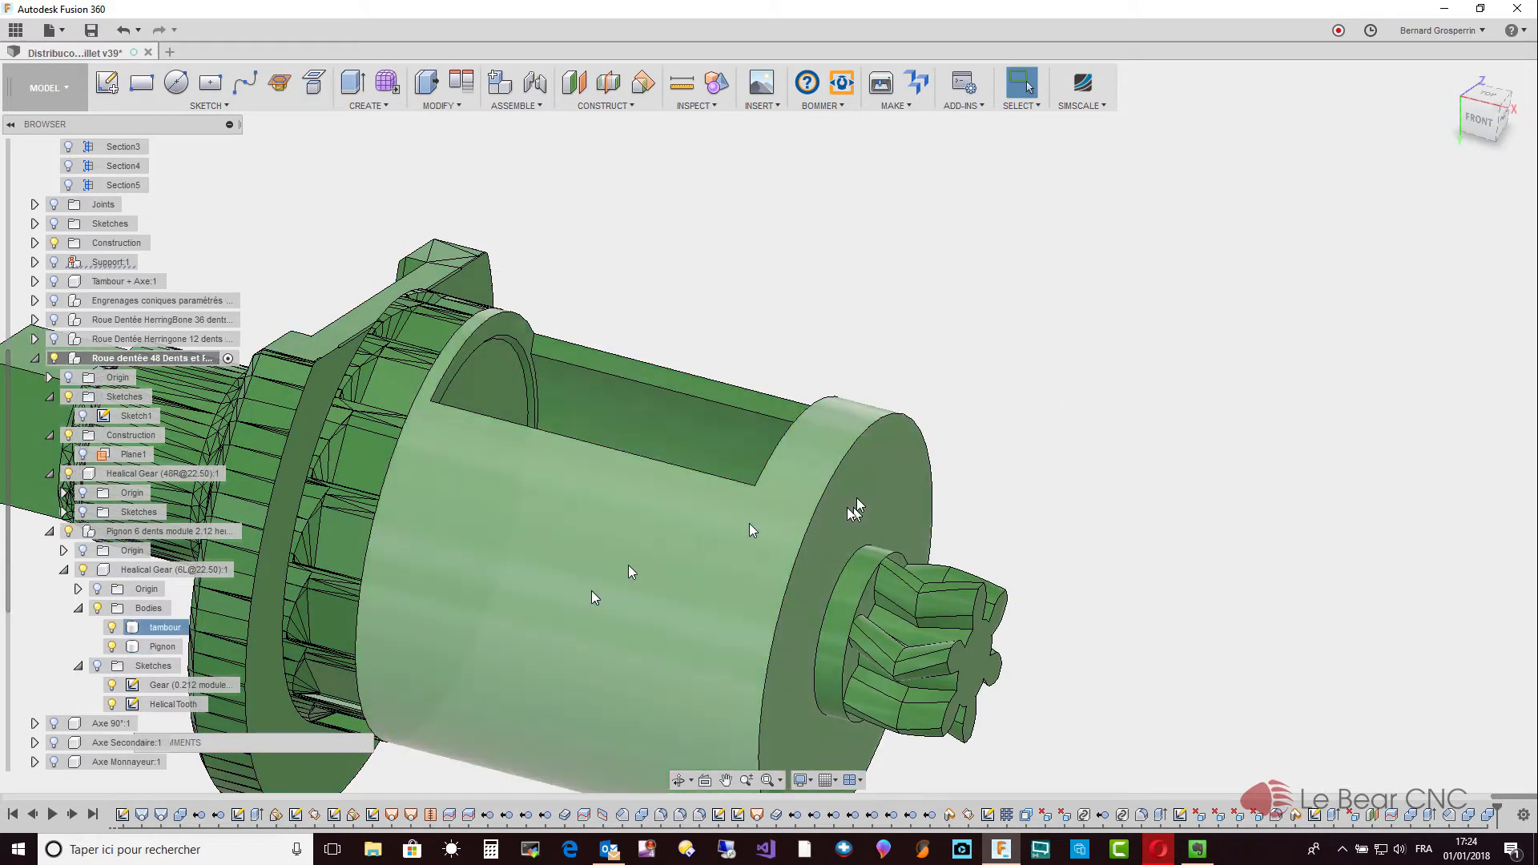
Hide the Pignon body and examine the square socket in the drum's end face from several angles.
left_click(112, 646)
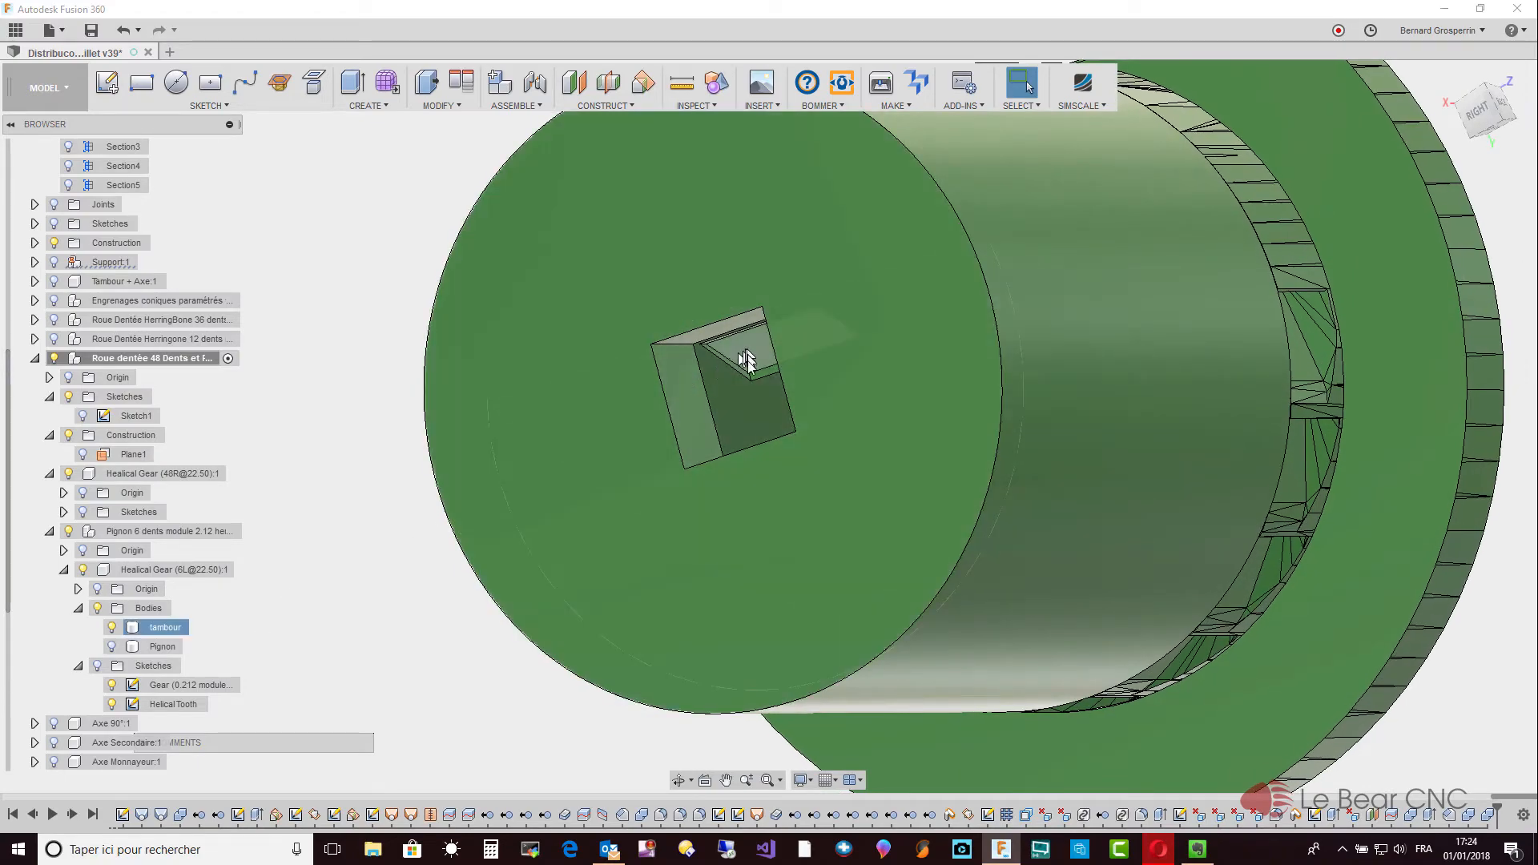
middle_click_drag(715, 420, 856, 430, "shift")
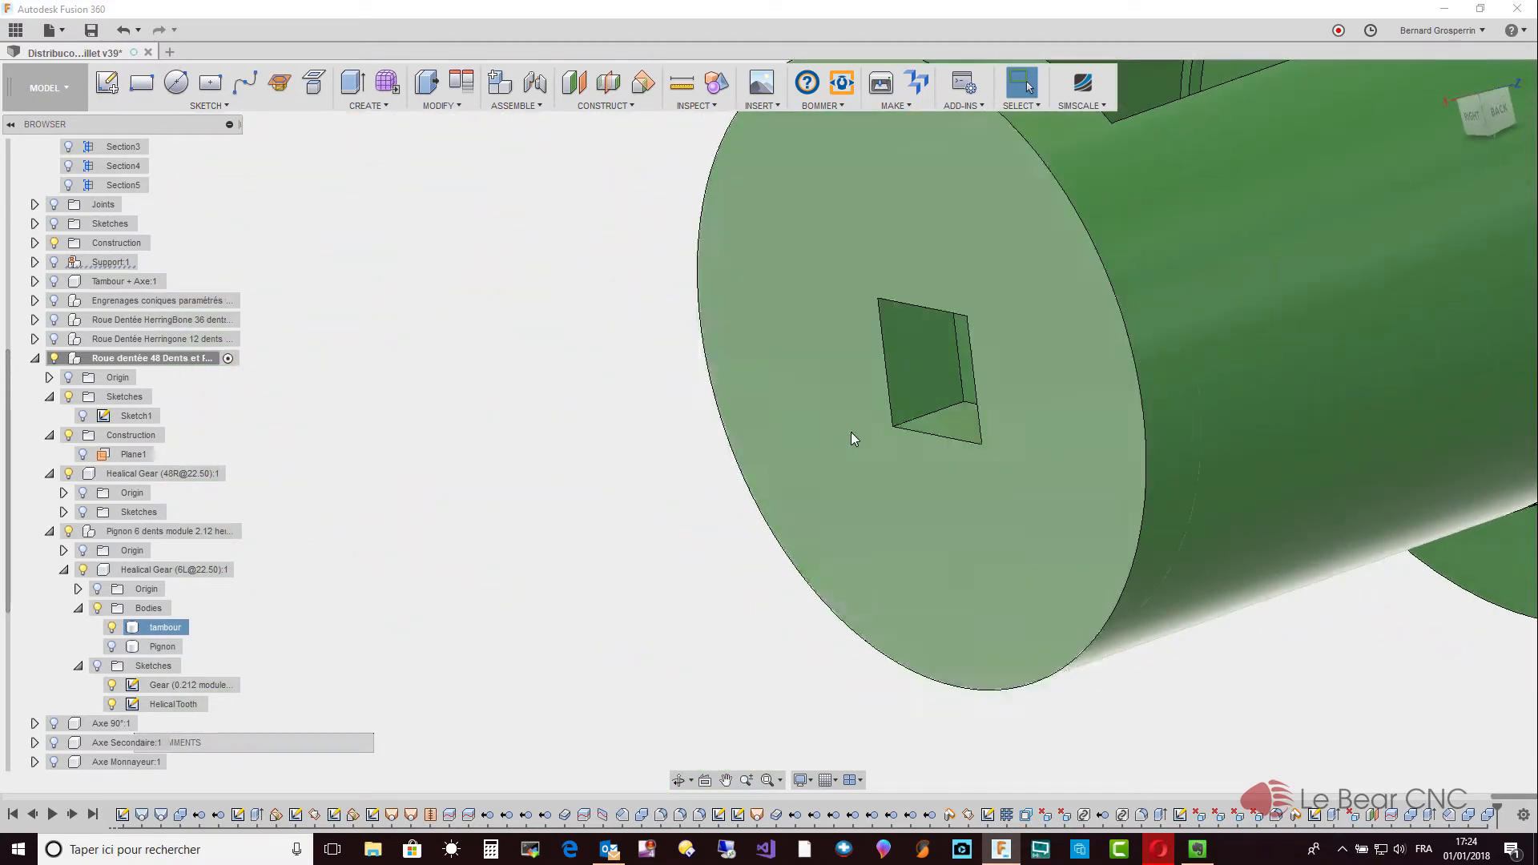
middle_click_drag(1021, 381, 930, 440, "shift")
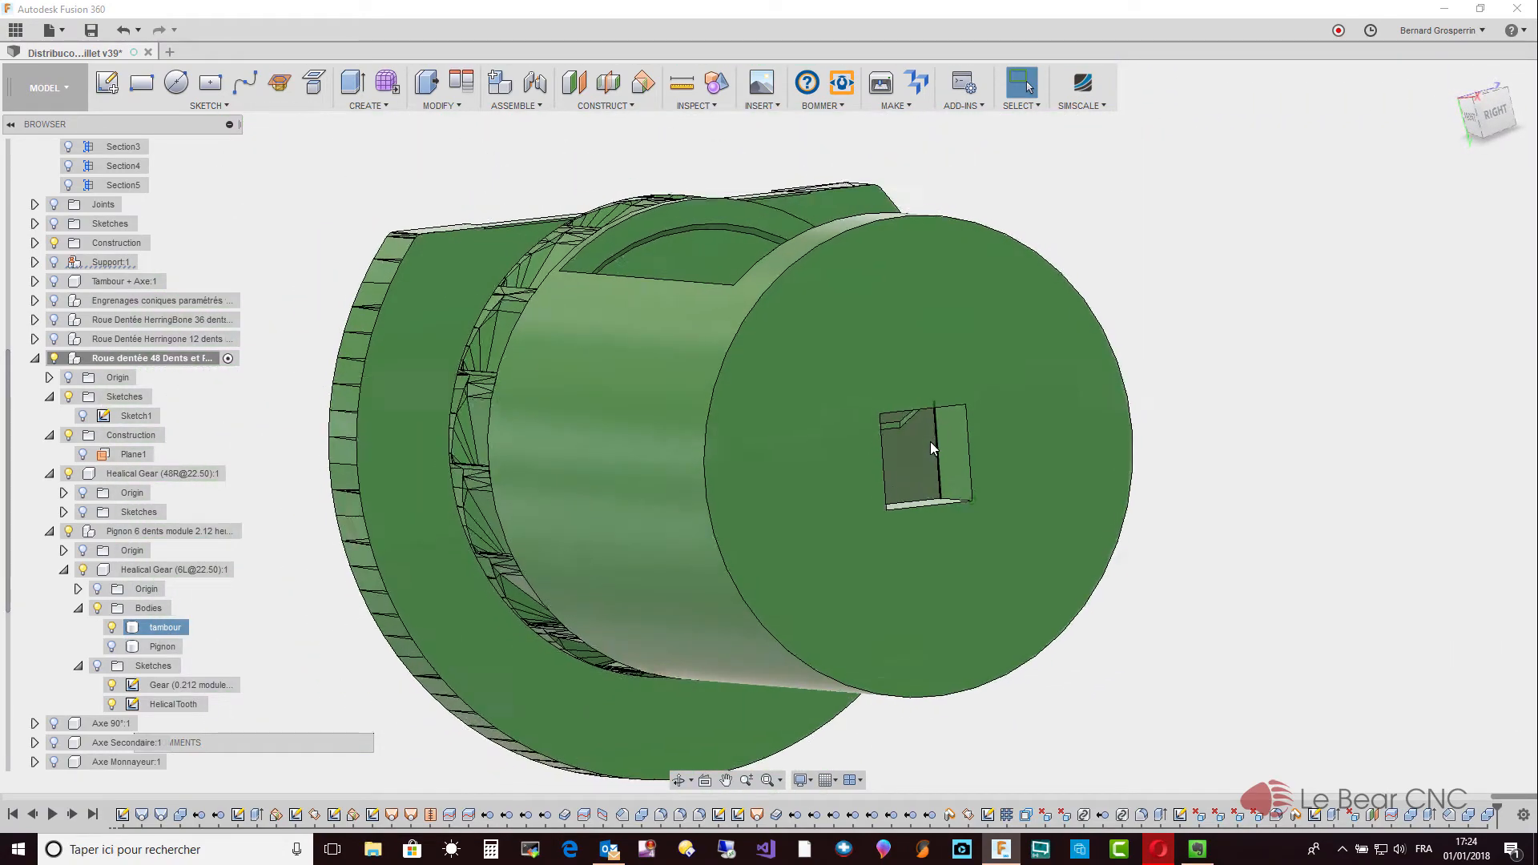
Measure the distance between two parallel depth edges of the drum's square socket.
left_click(683, 85)
middle_click_drag(969, 446, 1001, 461, "shift")
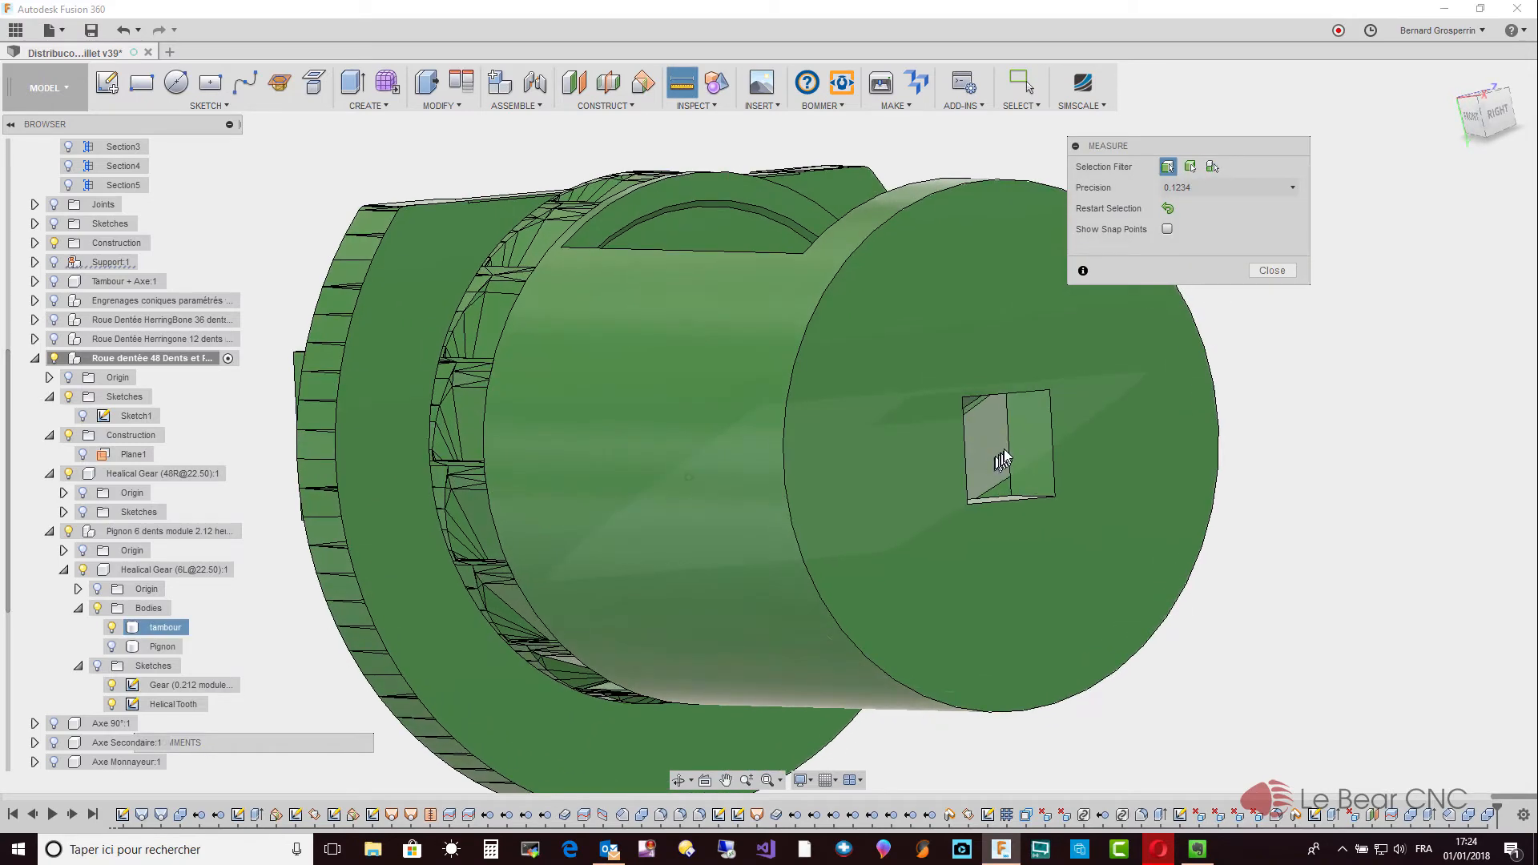
left_click(1007, 445)
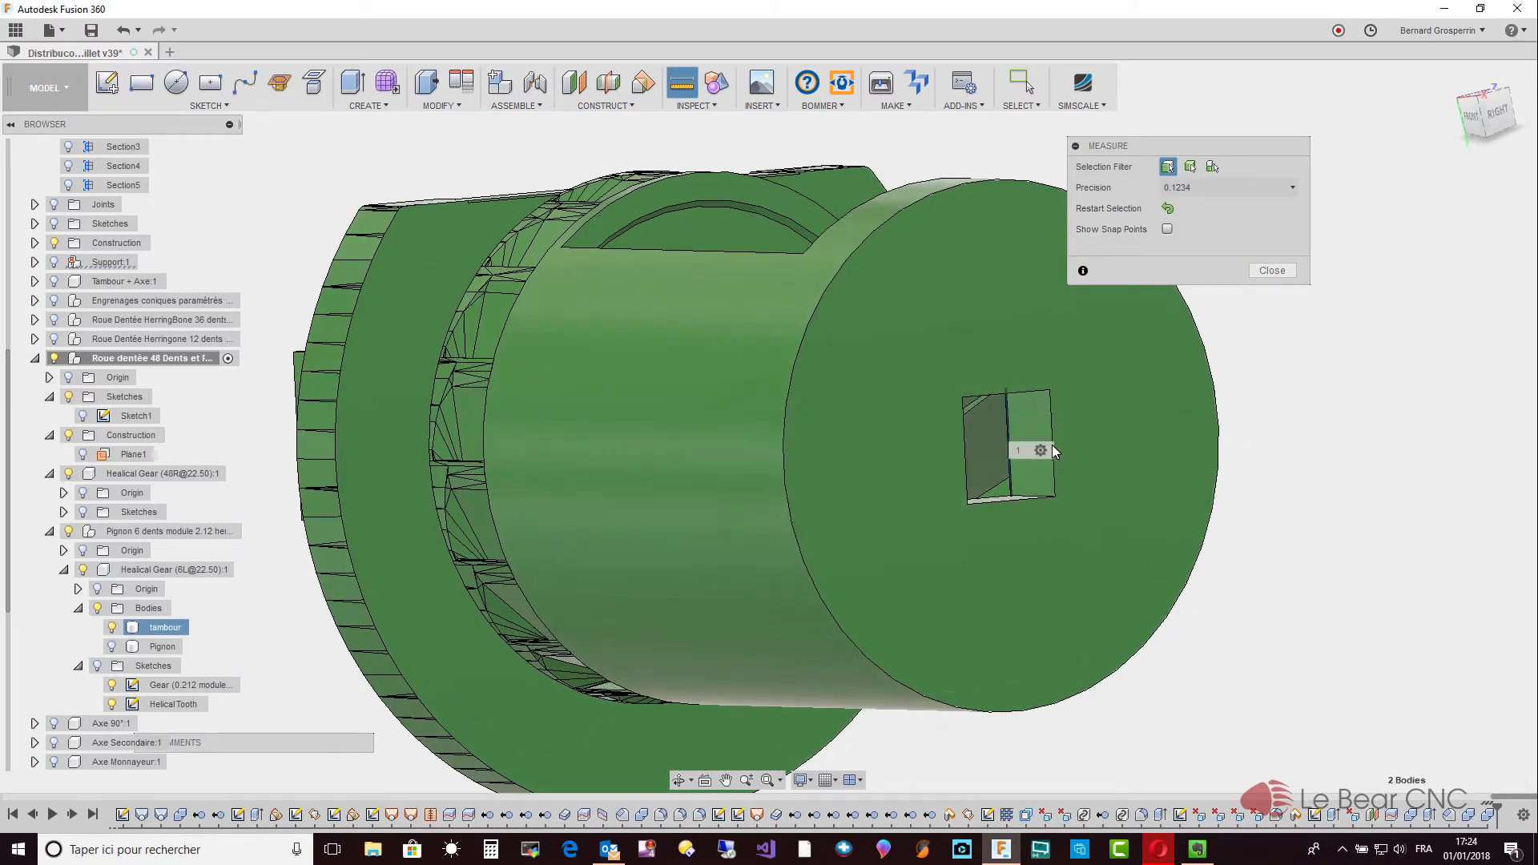
left_click(1051, 445)
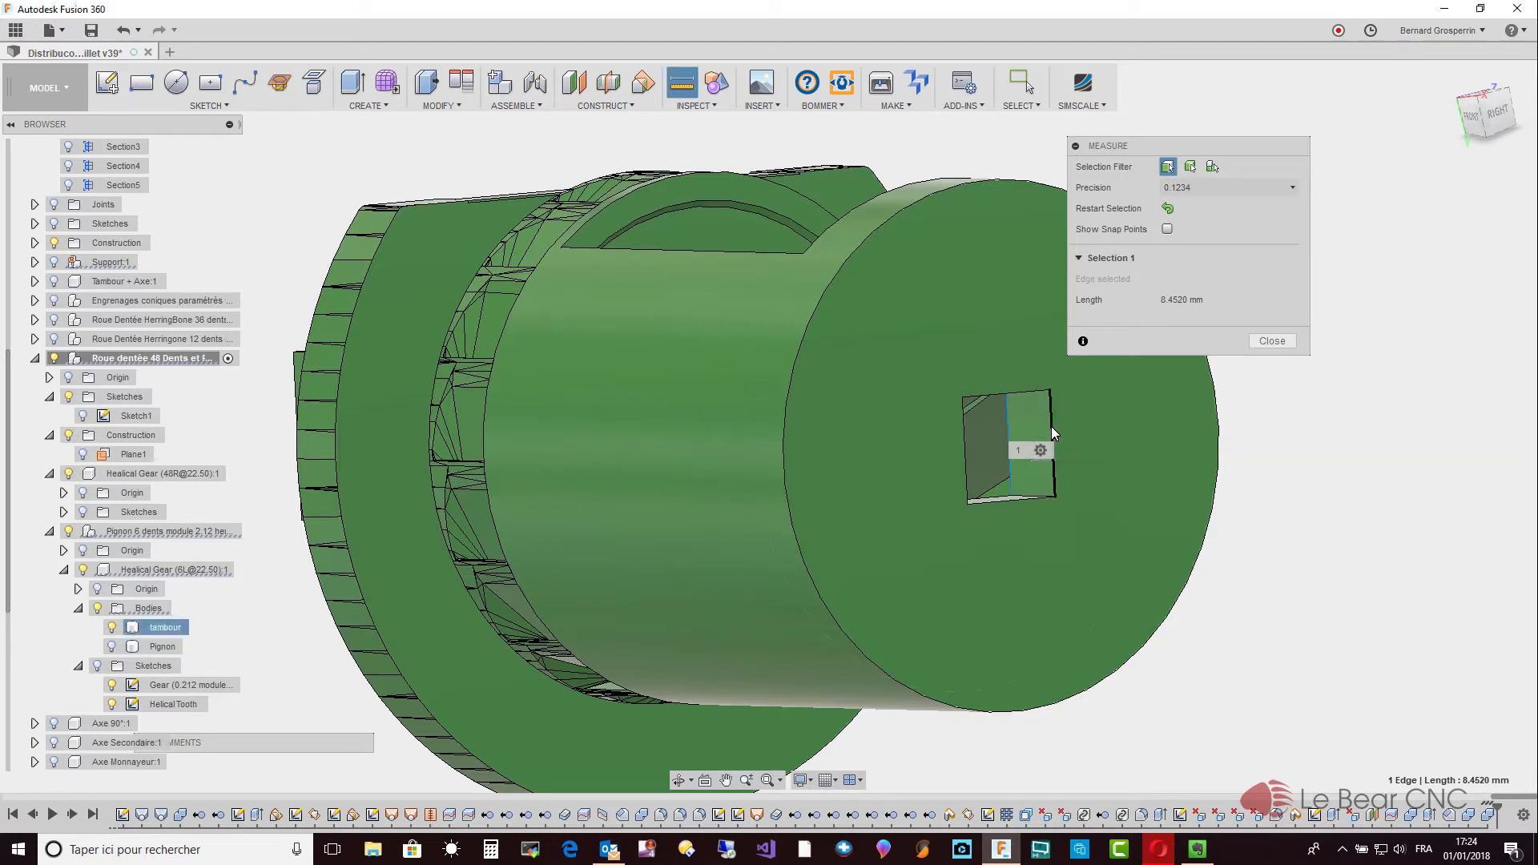
left_click(1051, 428)
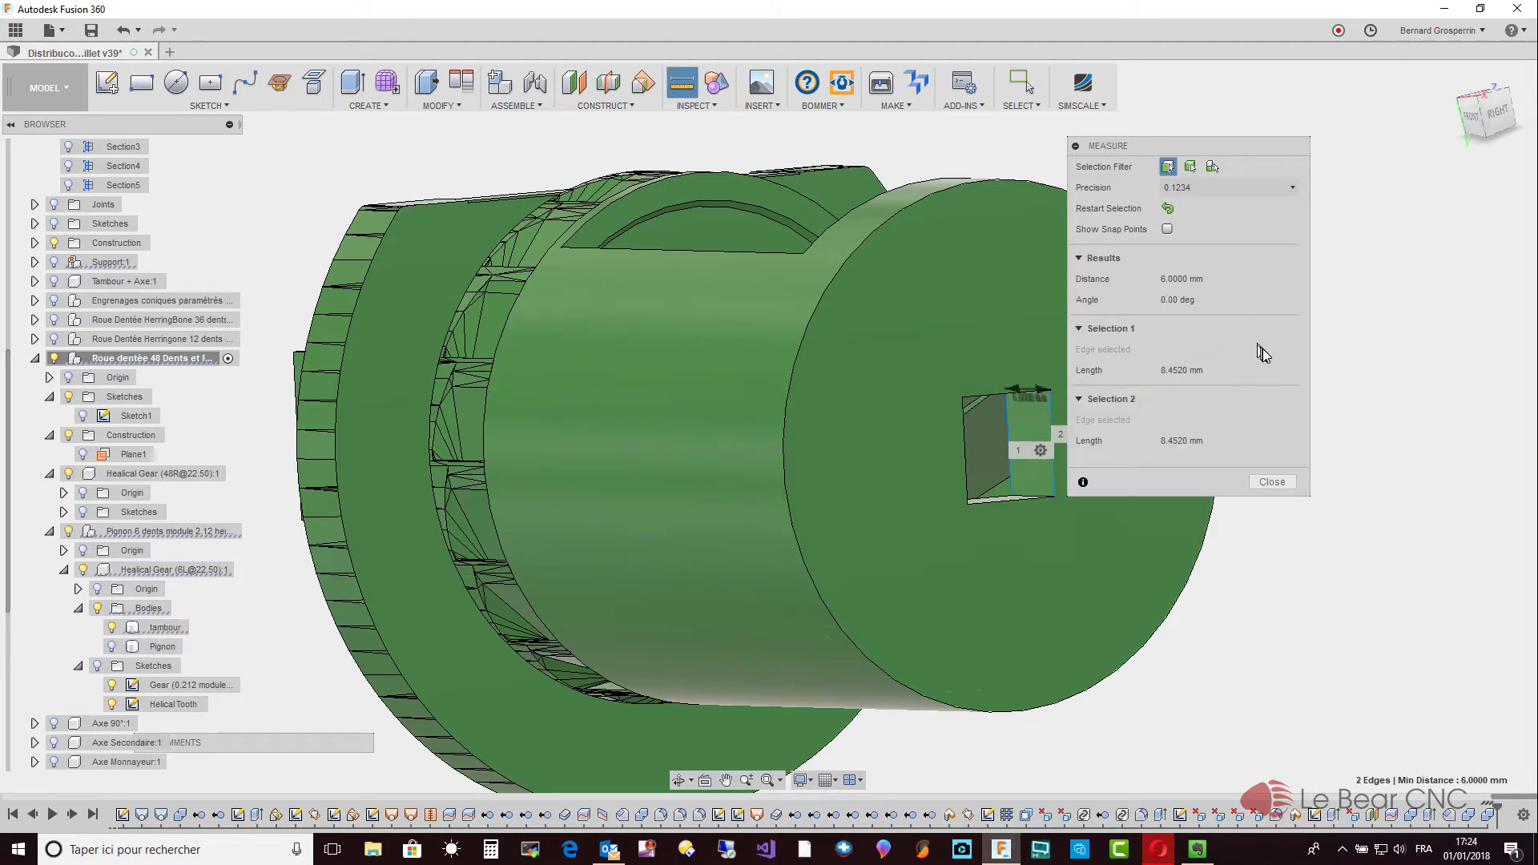
left_click(1264, 484)
scroll(1265, 483, "down", 2)
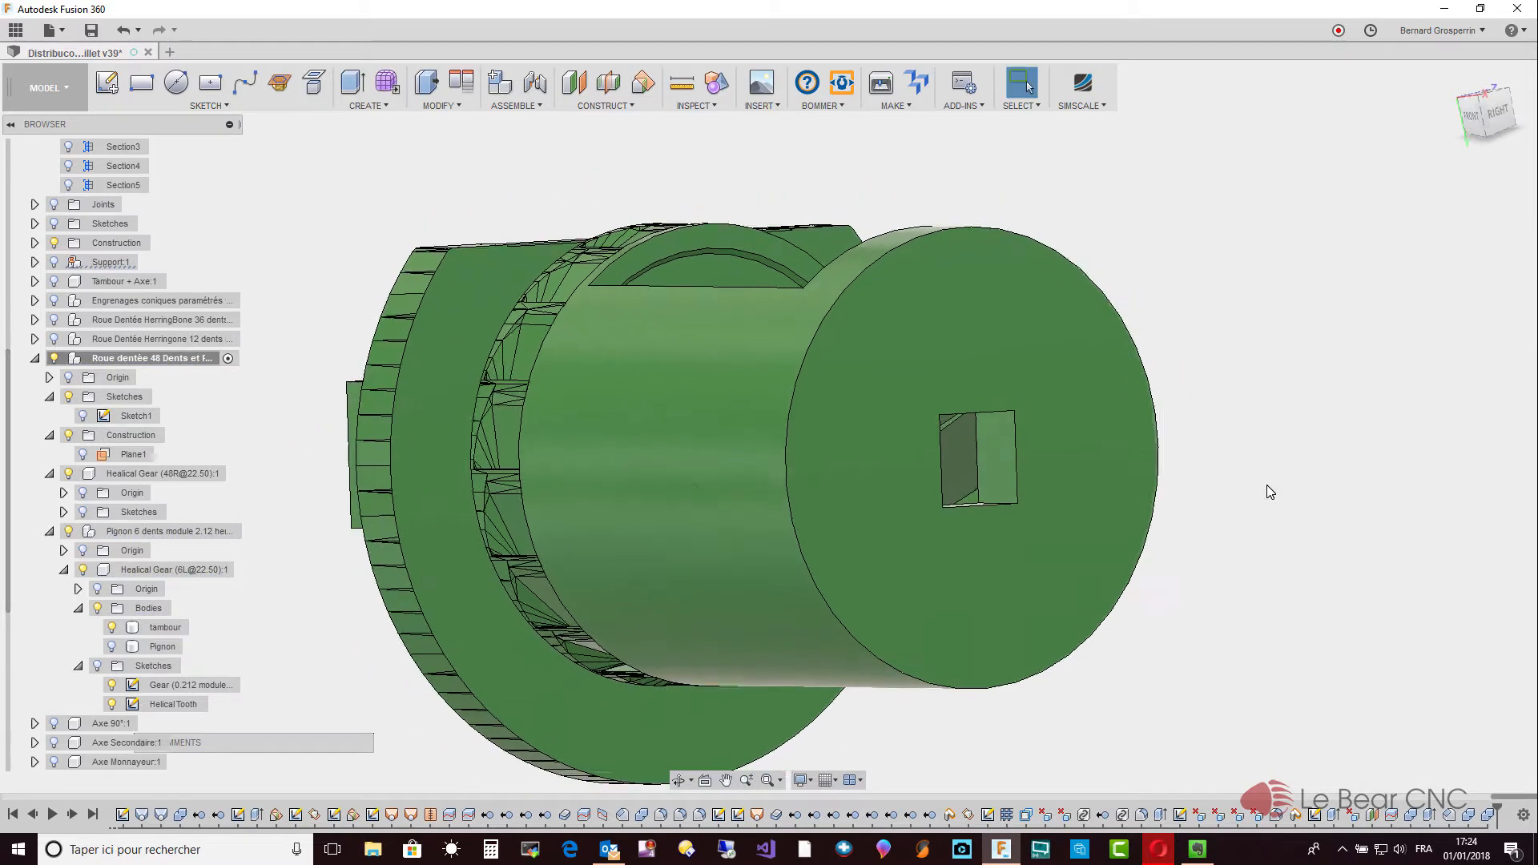
scroll(1267, 484, "down", 1)
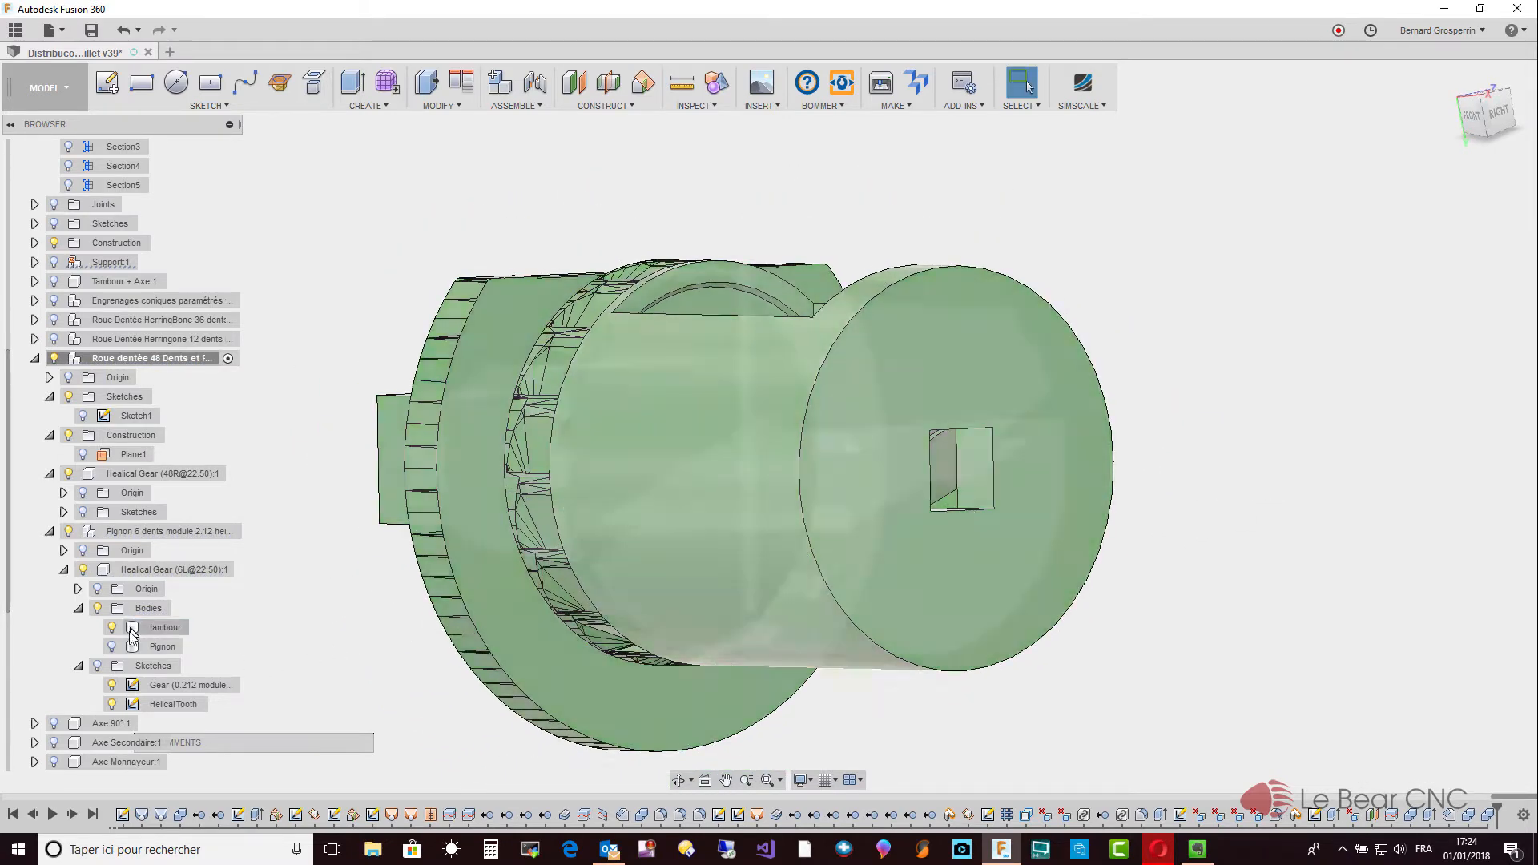
Display only the Pignon body and round the ten edges around its square shaft's chamfered tip with a 1 mm constant-radius fillet.
left_click(112, 627)
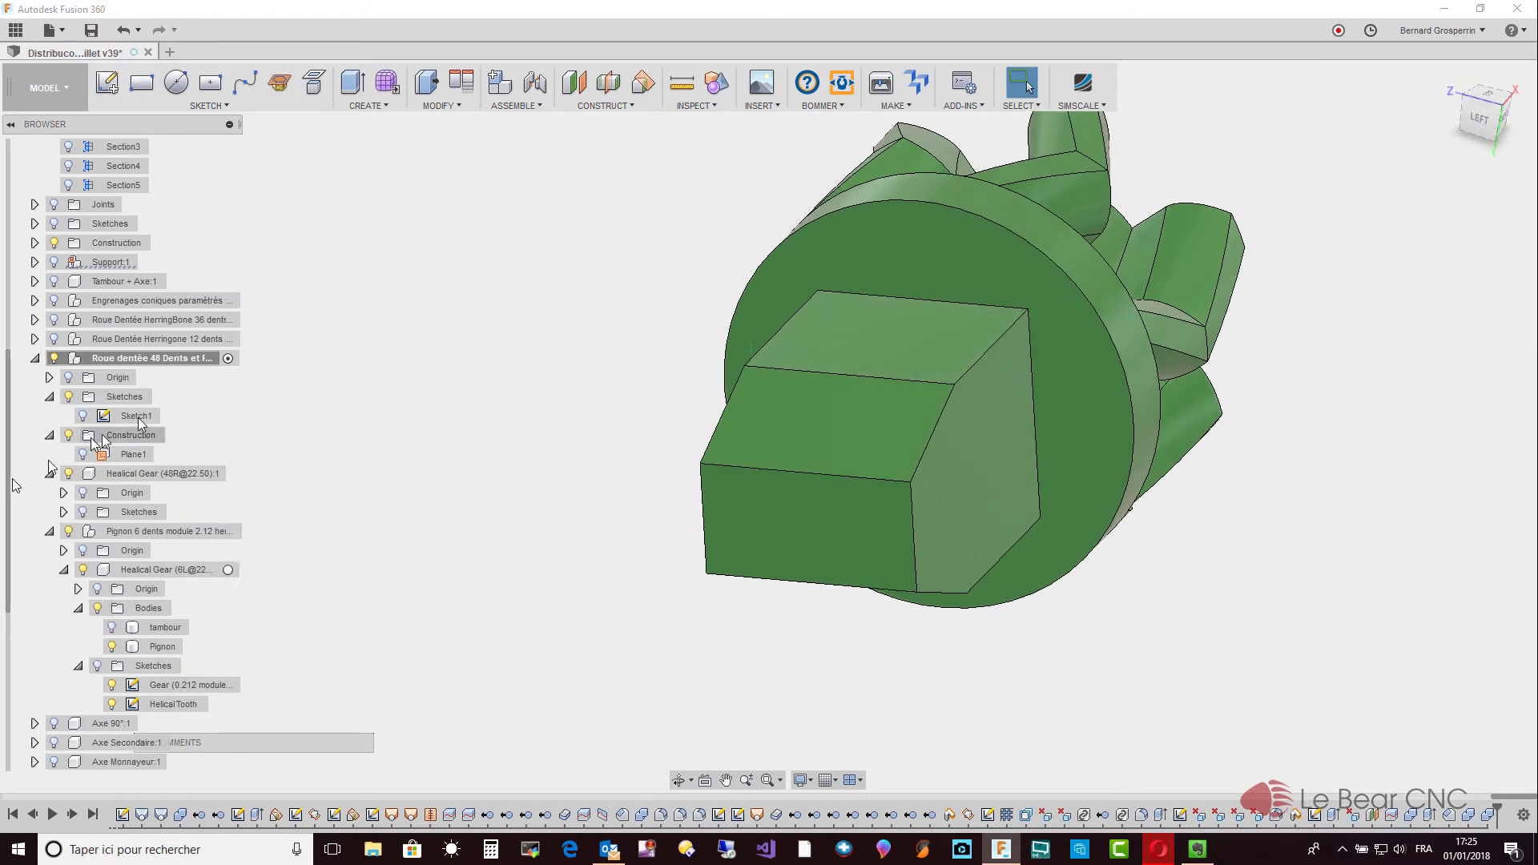
left_click(439, 108)
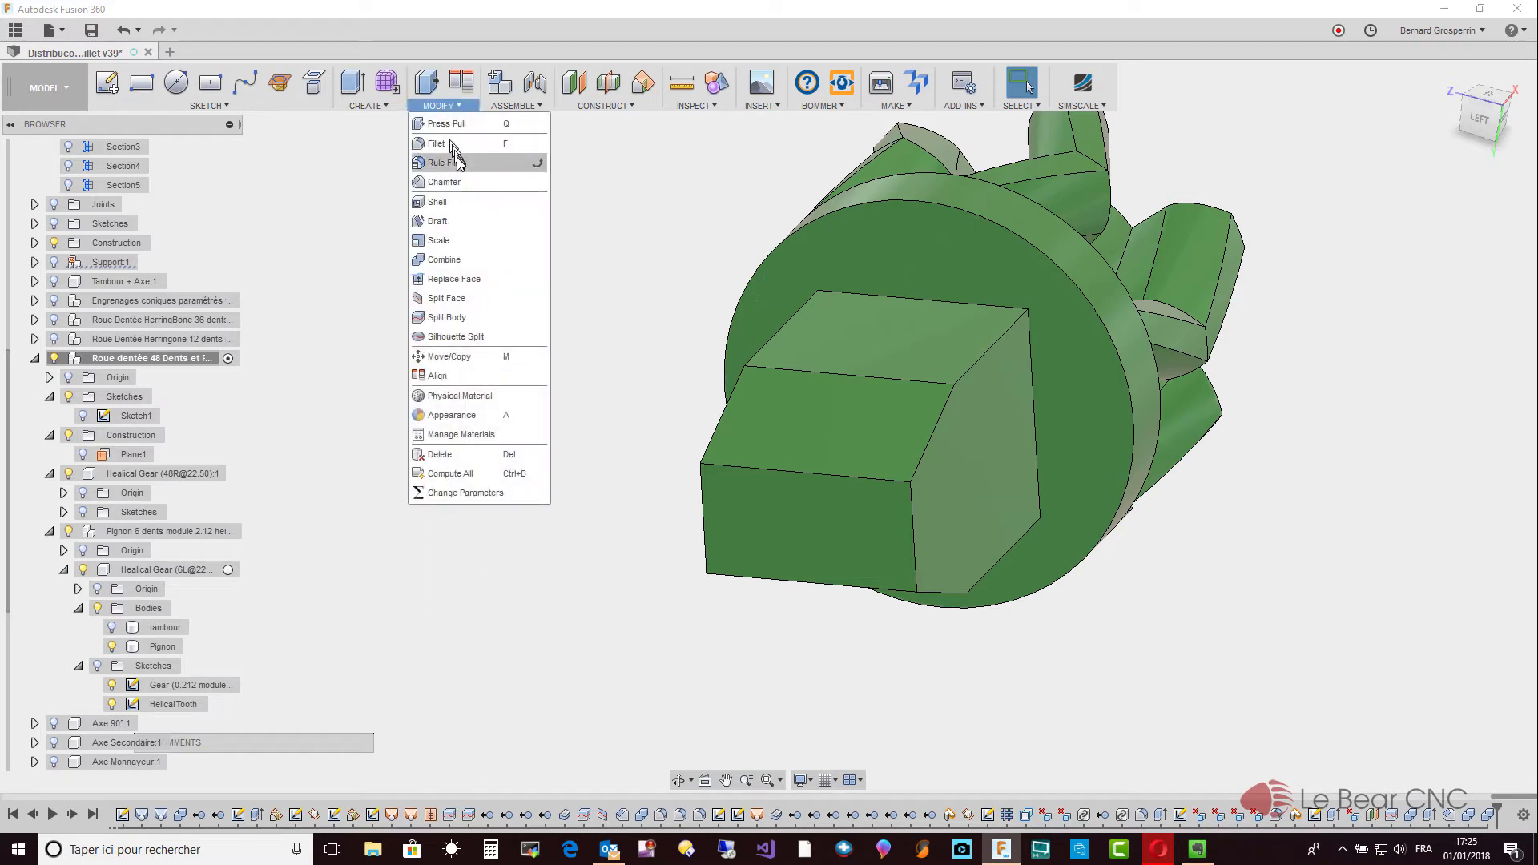
left_click(445, 147)
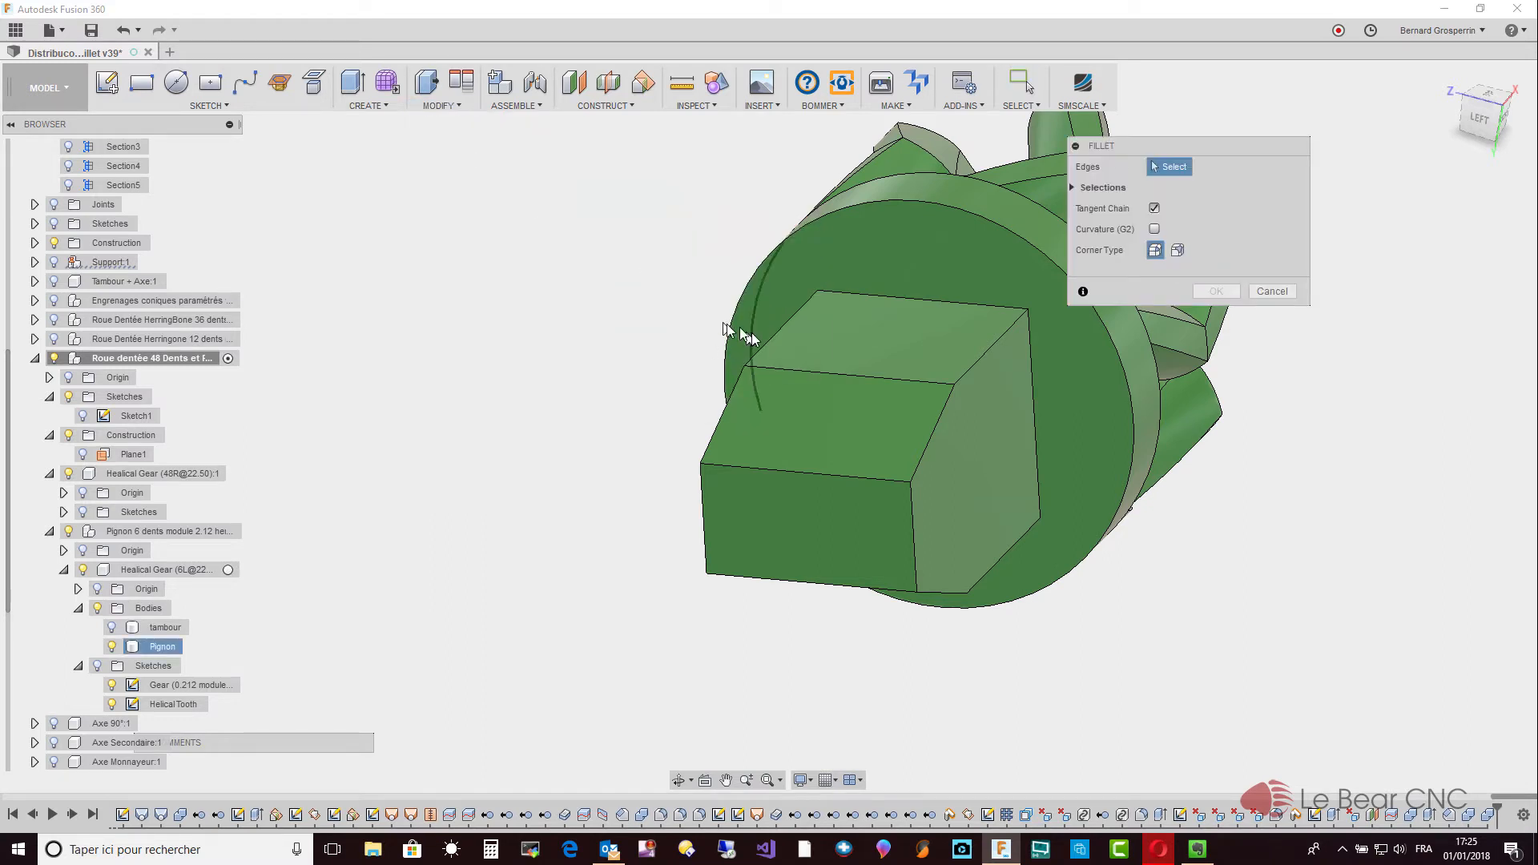
left_click(809, 372)
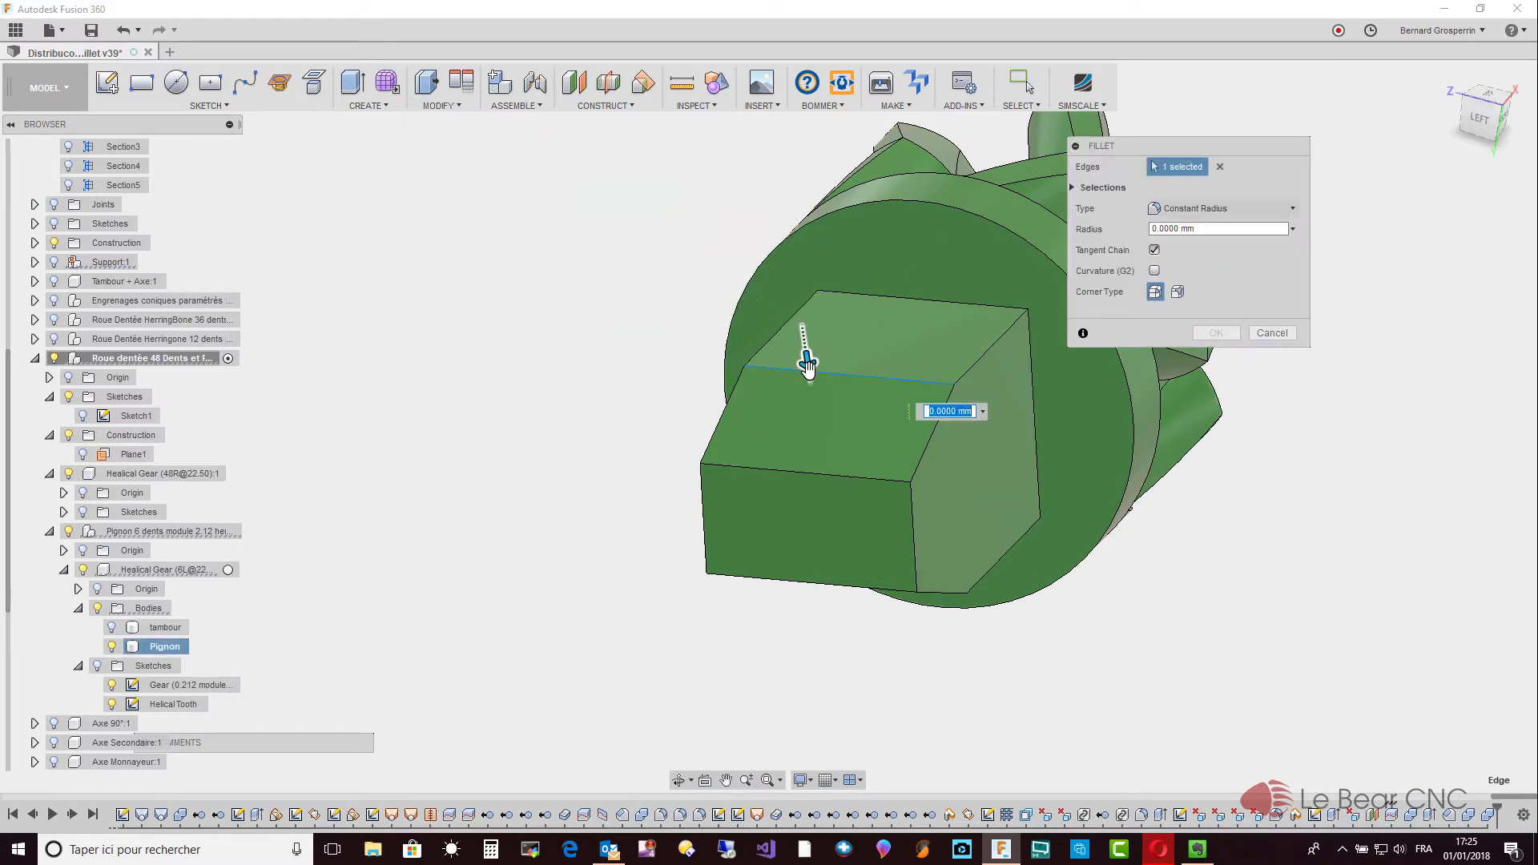
left_click(816, 475)
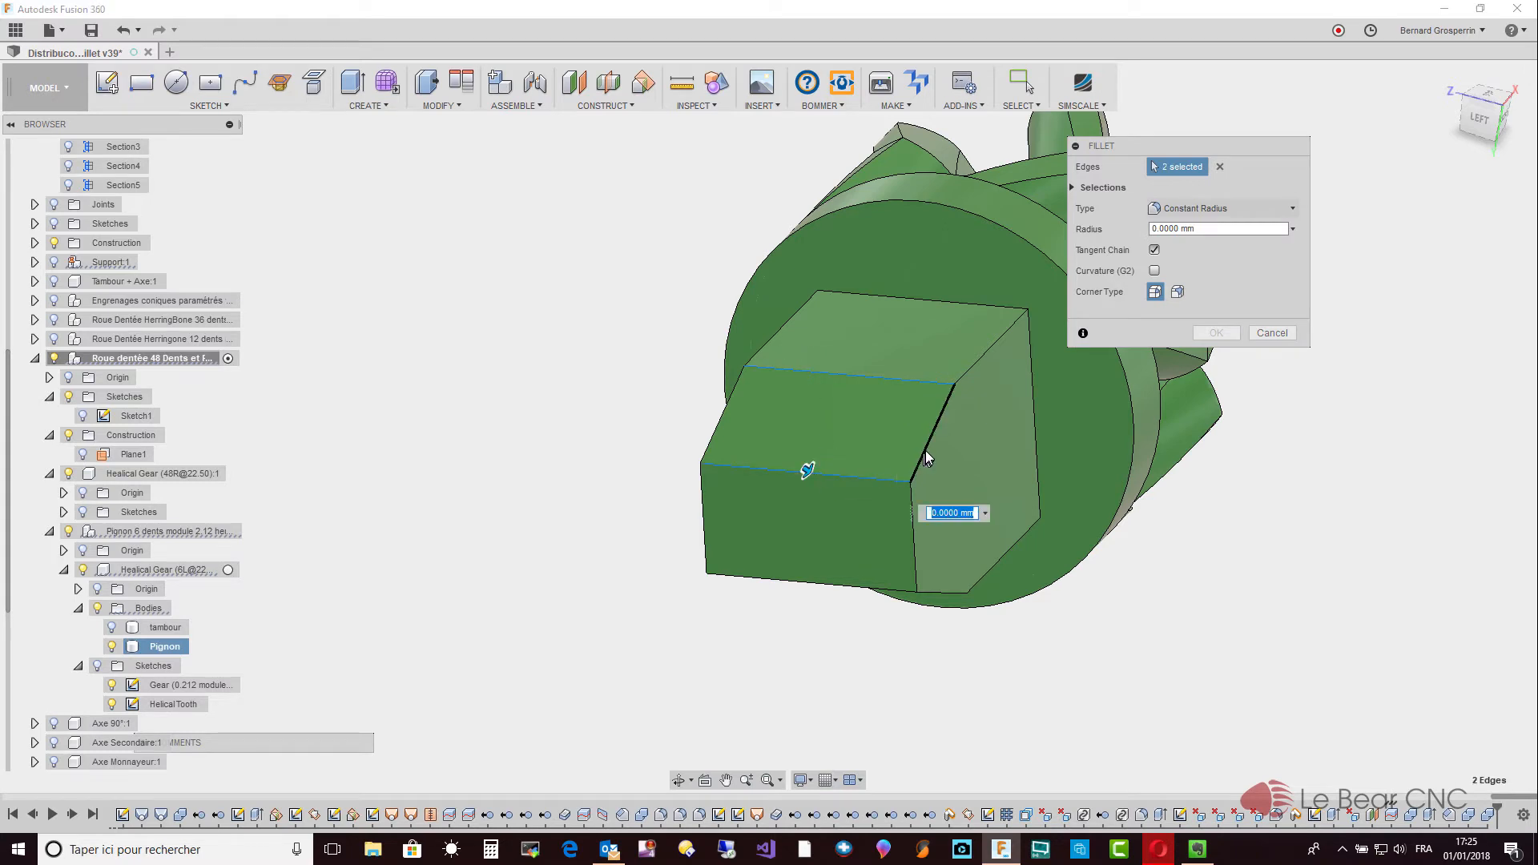
left_click(925, 452)
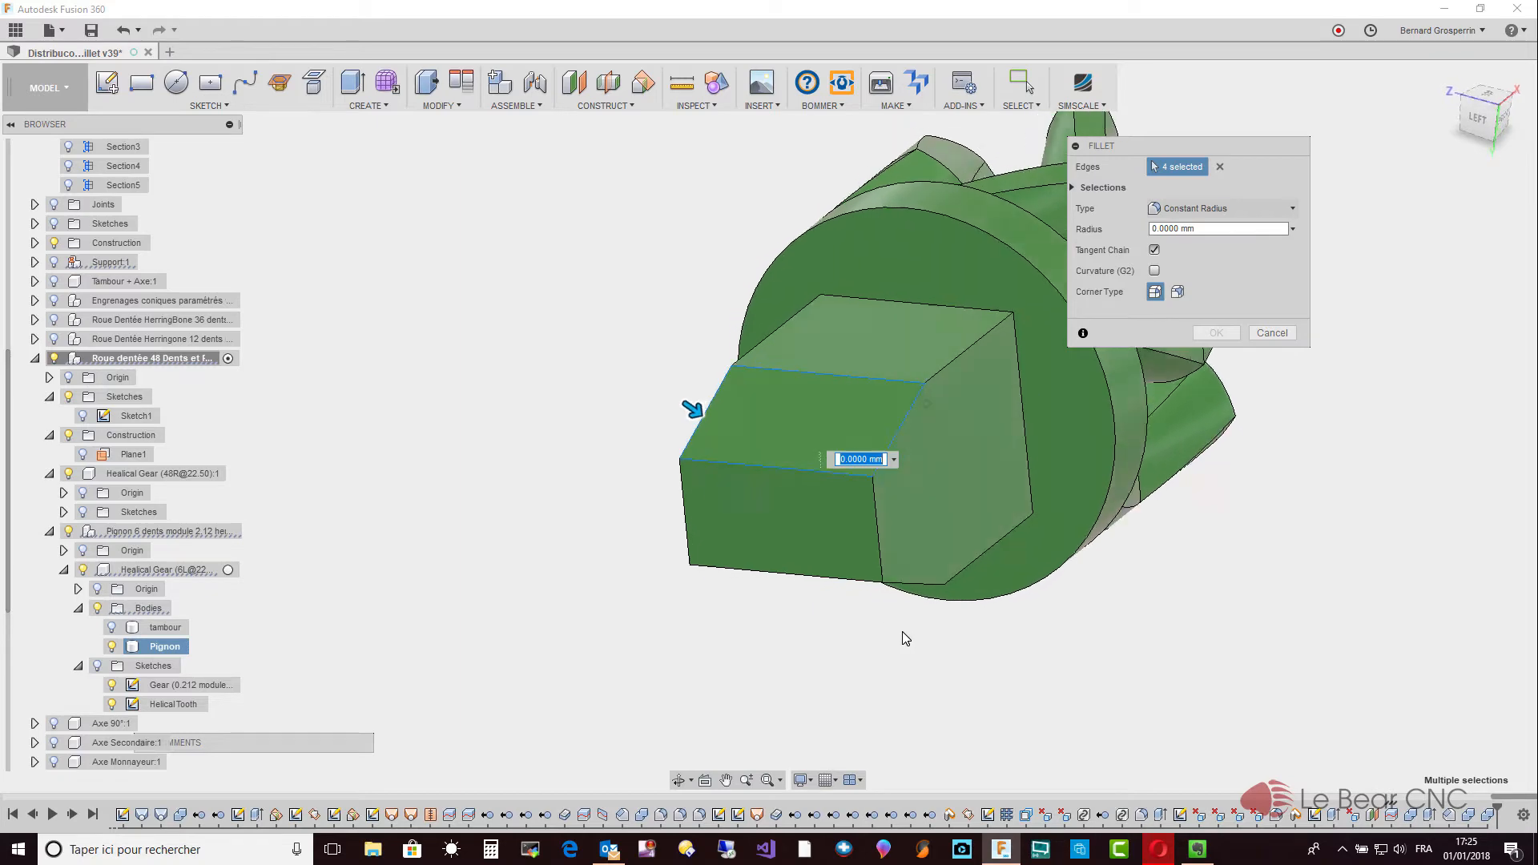
middle_click_drag(903, 638, 875, 532, "shift")
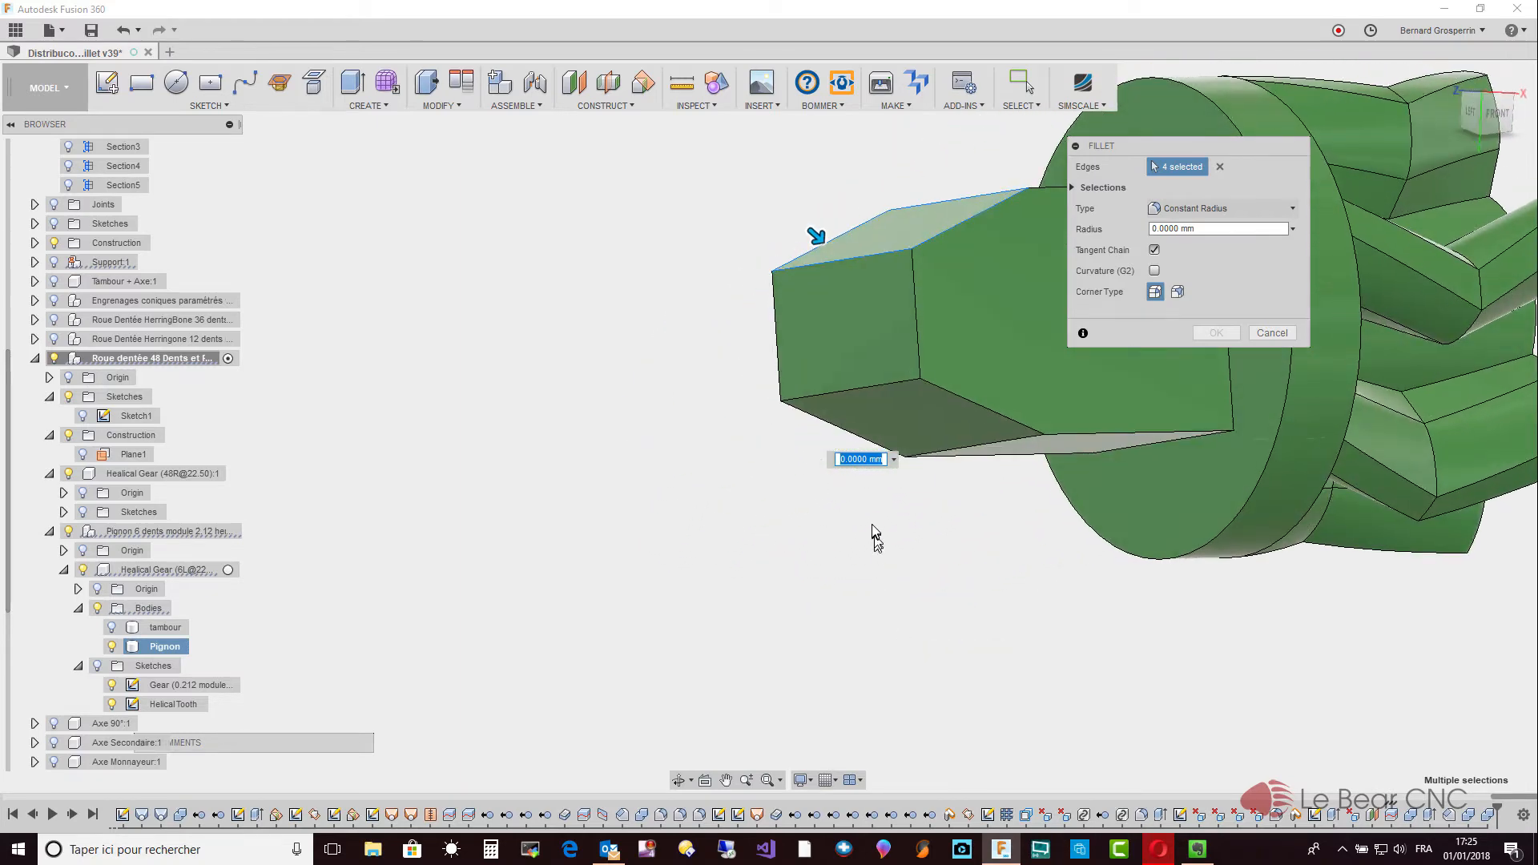
left_click(872, 383)
left_click(918, 338)
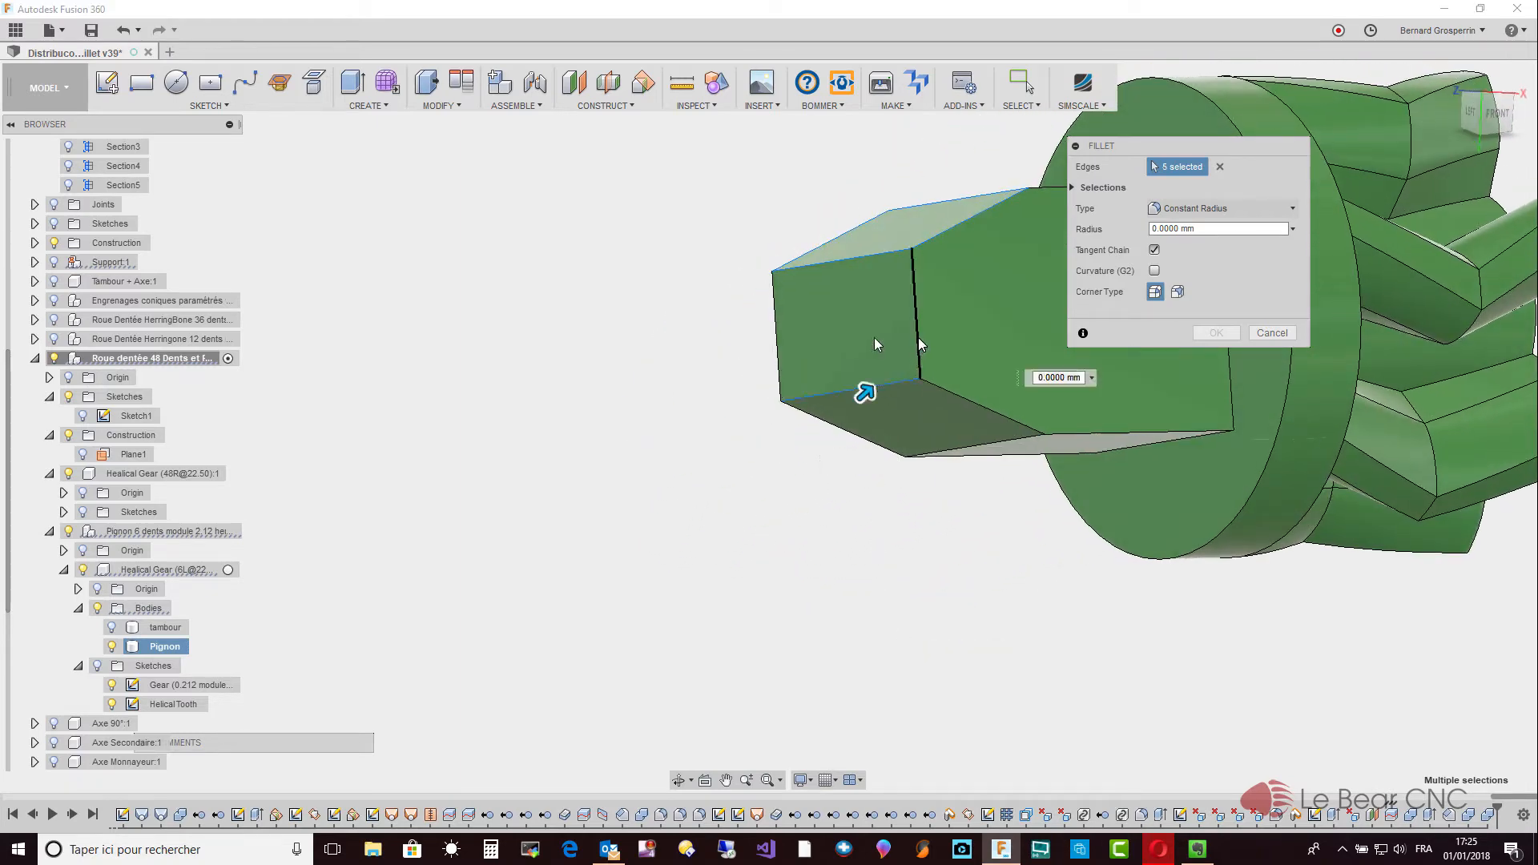
left_click(776, 338)
left_click(967, 408)
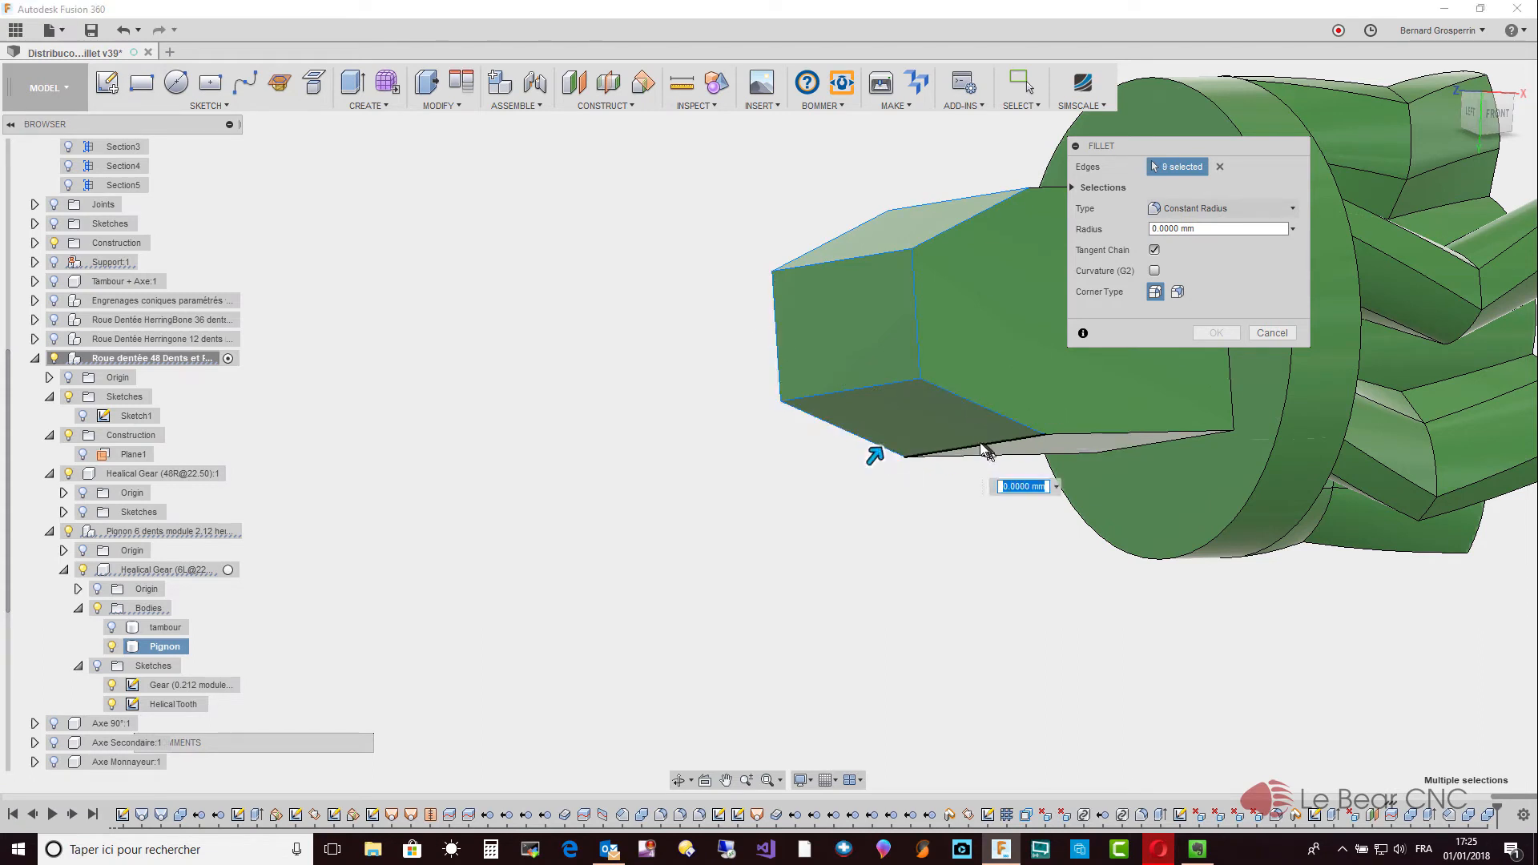
middle_click_drag(979, 443, 1198, 375, "shift")
type("1")
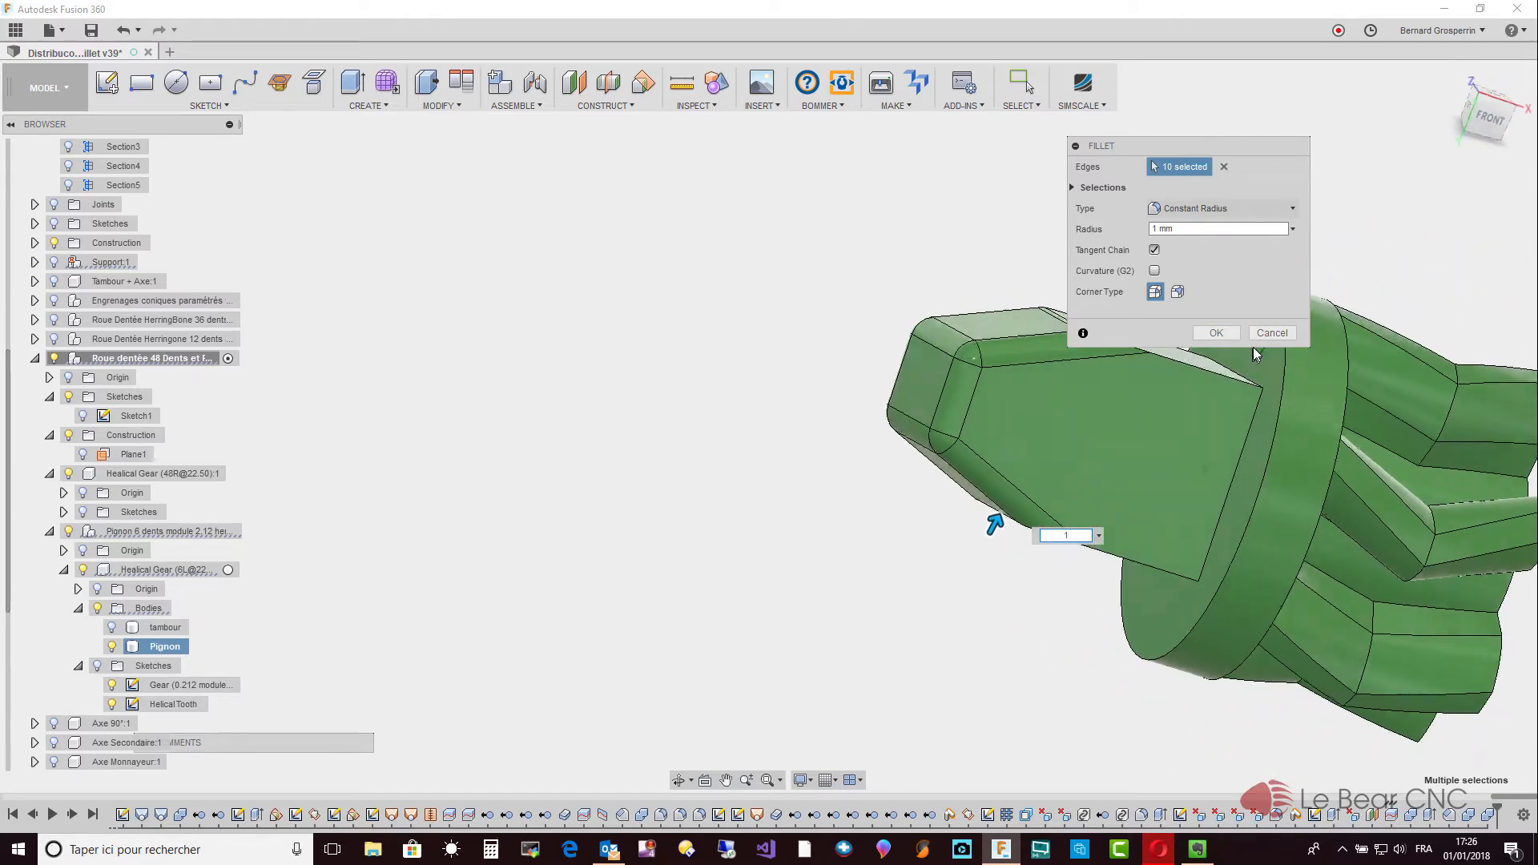
left_click(1218, 332)
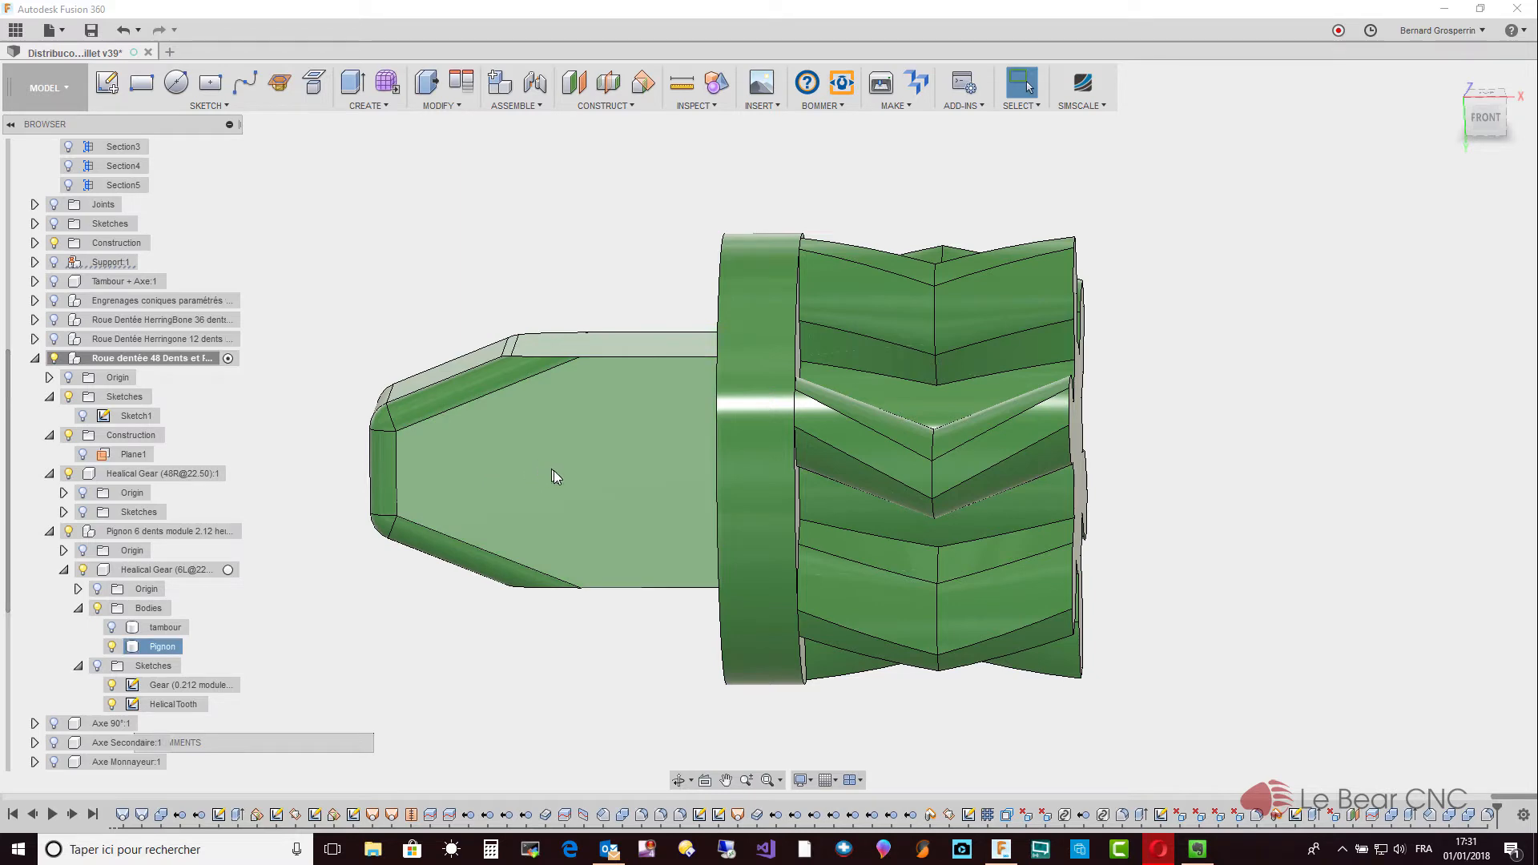
Create a sketch on the flat side face of the pinion's square shaft and project that face's outline into it.
left_click(670, 509)
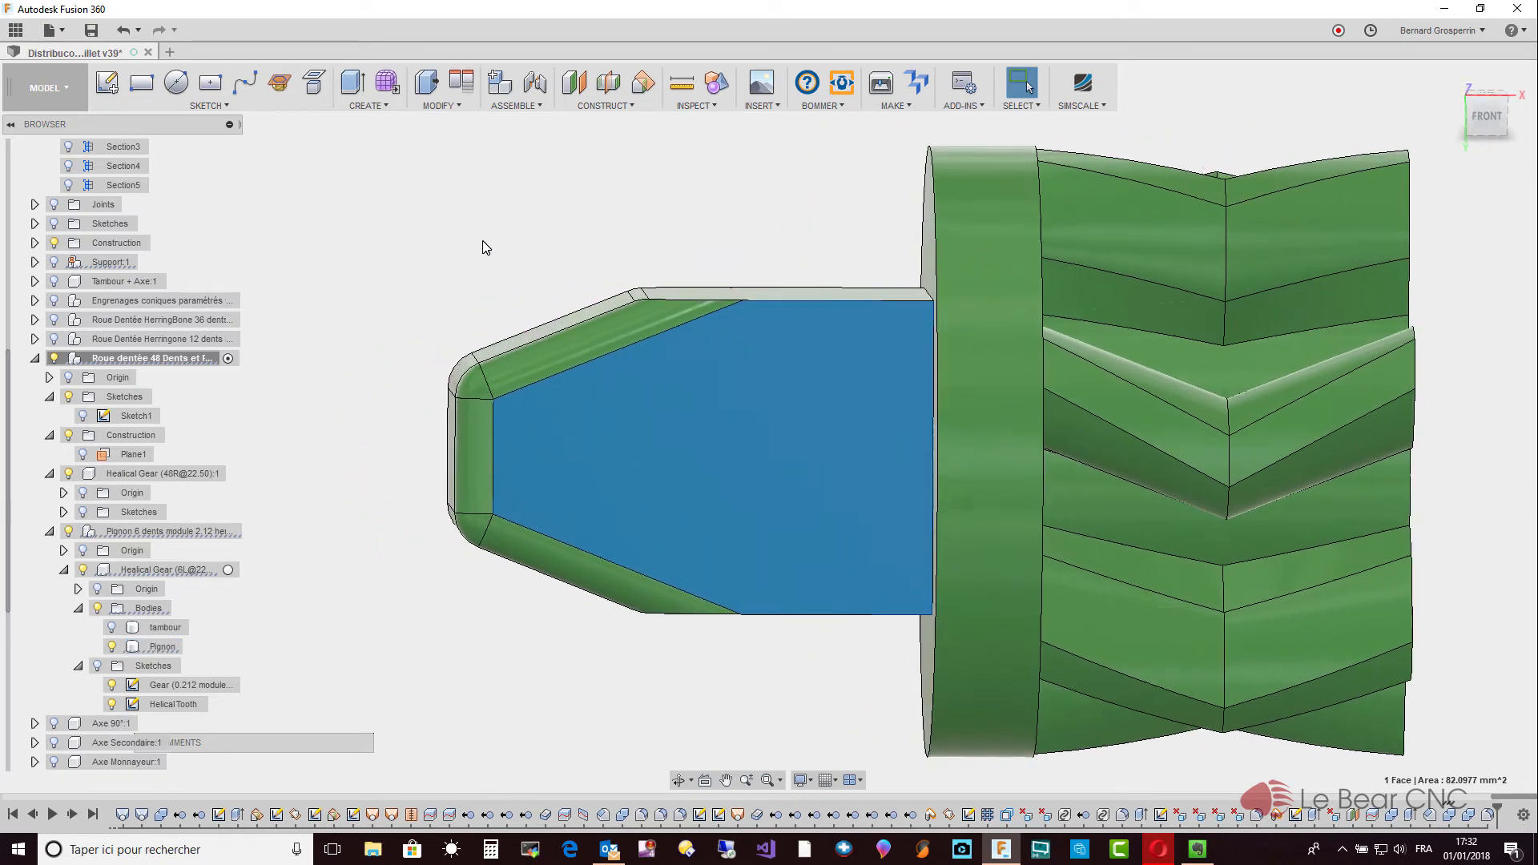
left_click(213, 108)
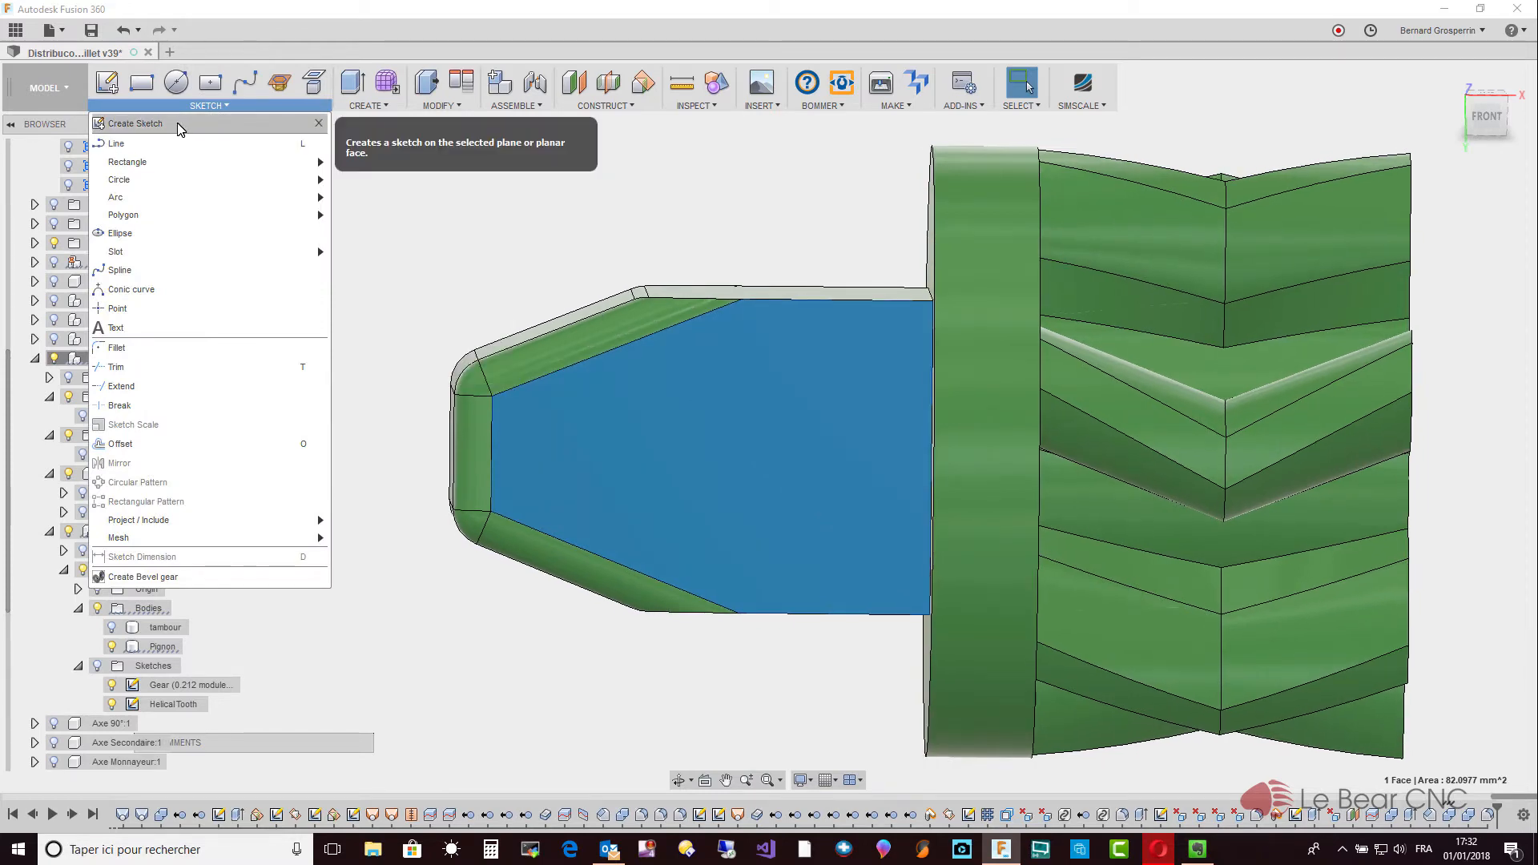
left_click(136, 123)
left_click(632, 419)
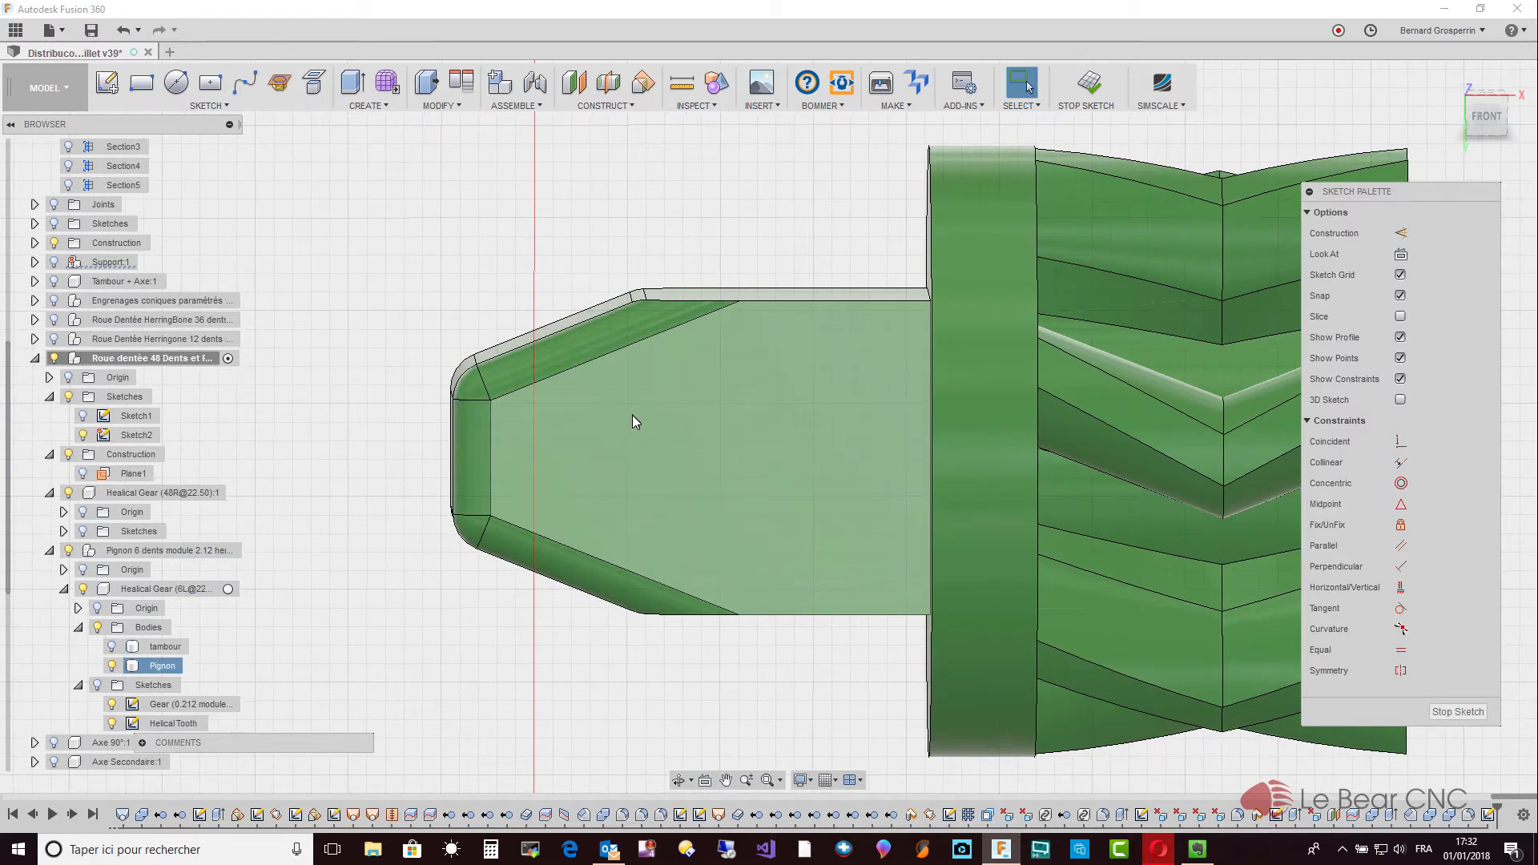
left_click(633, 417)
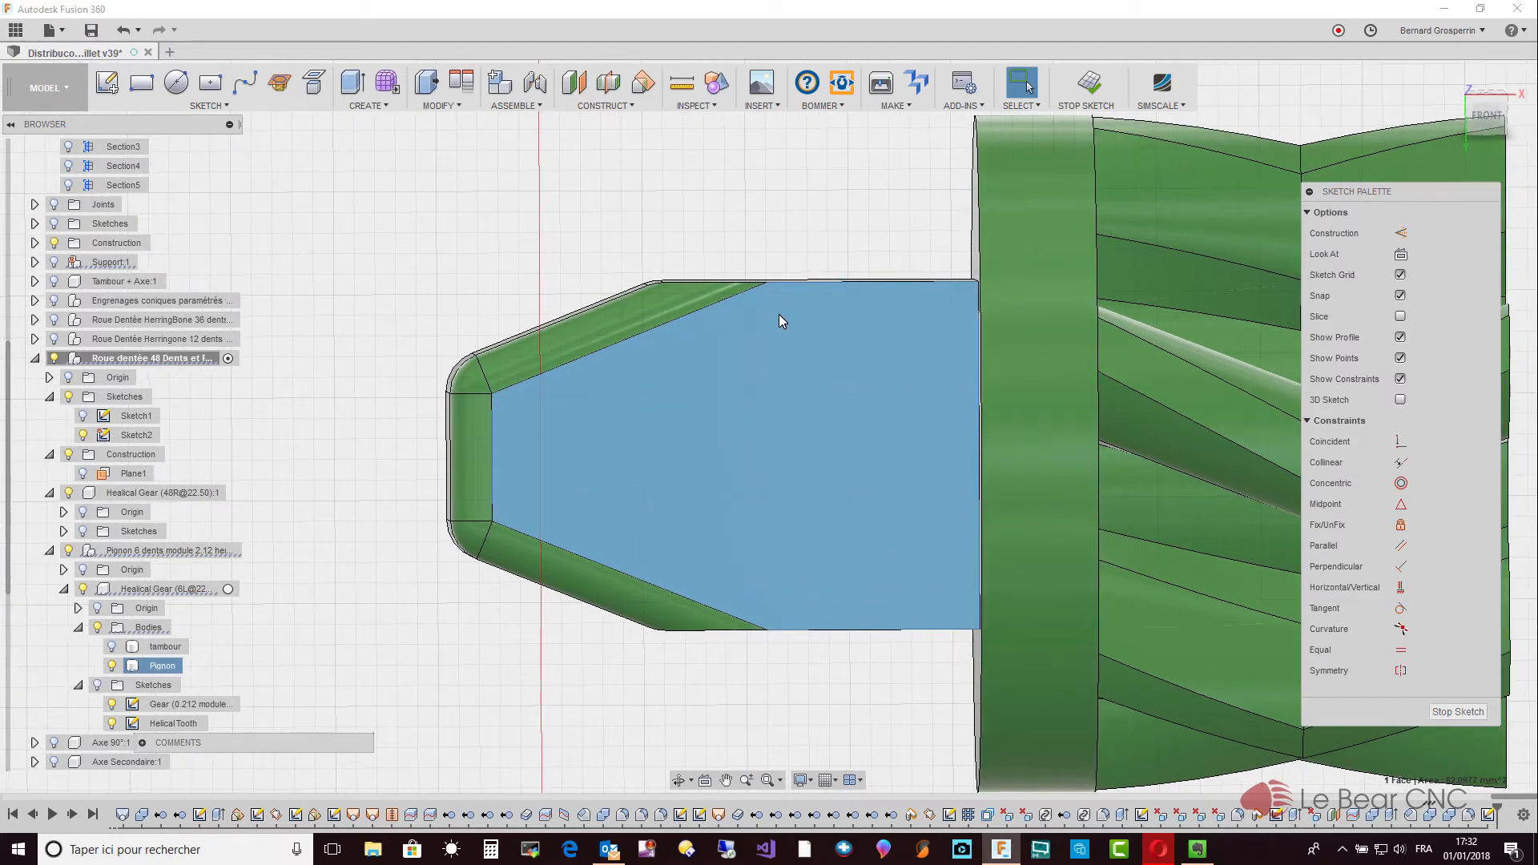
key("p")
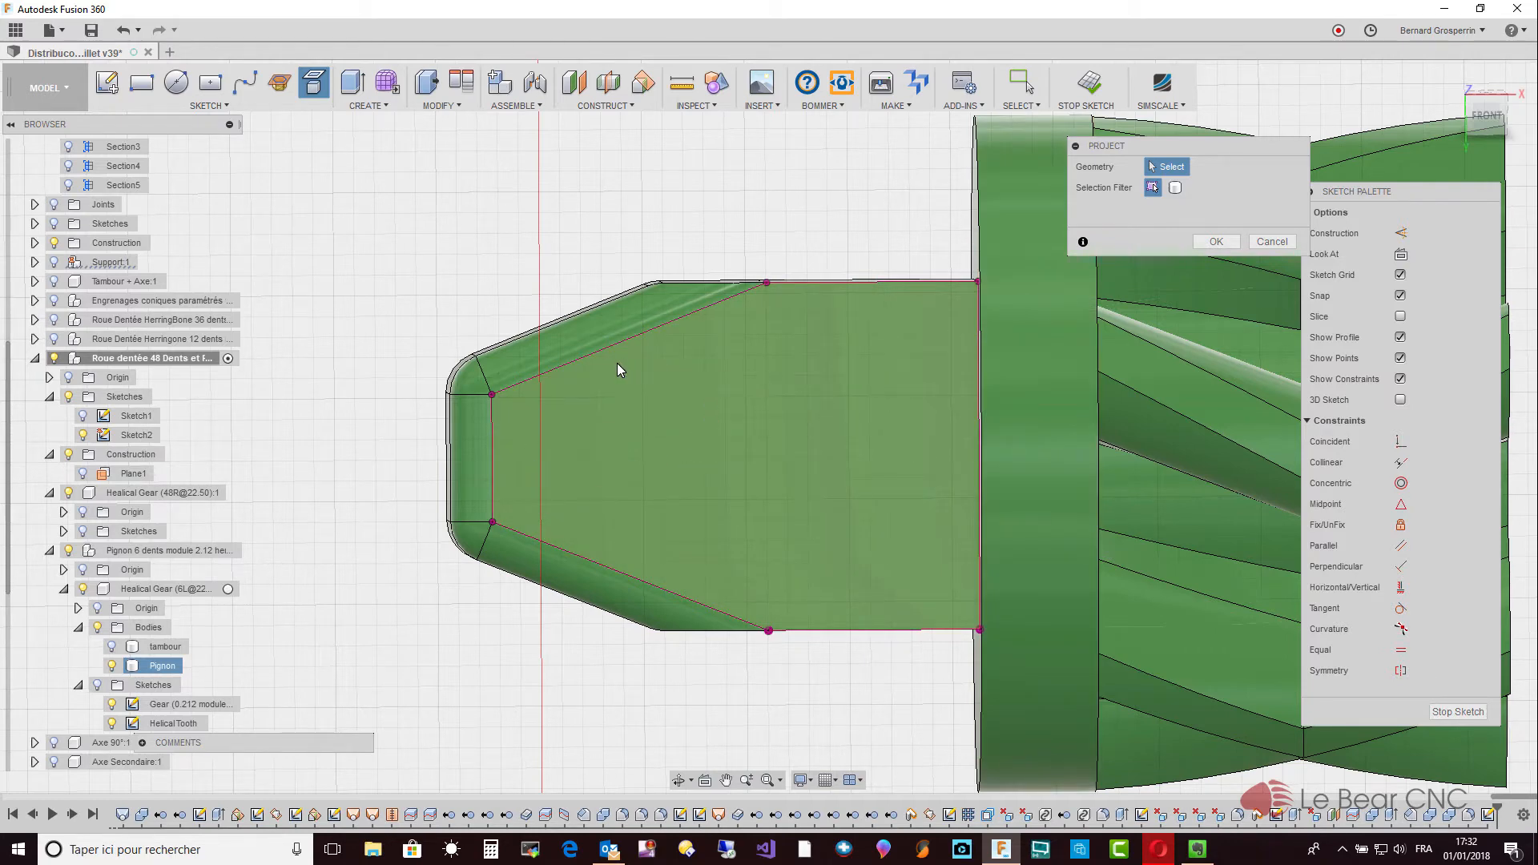
left_click(1213, 244)
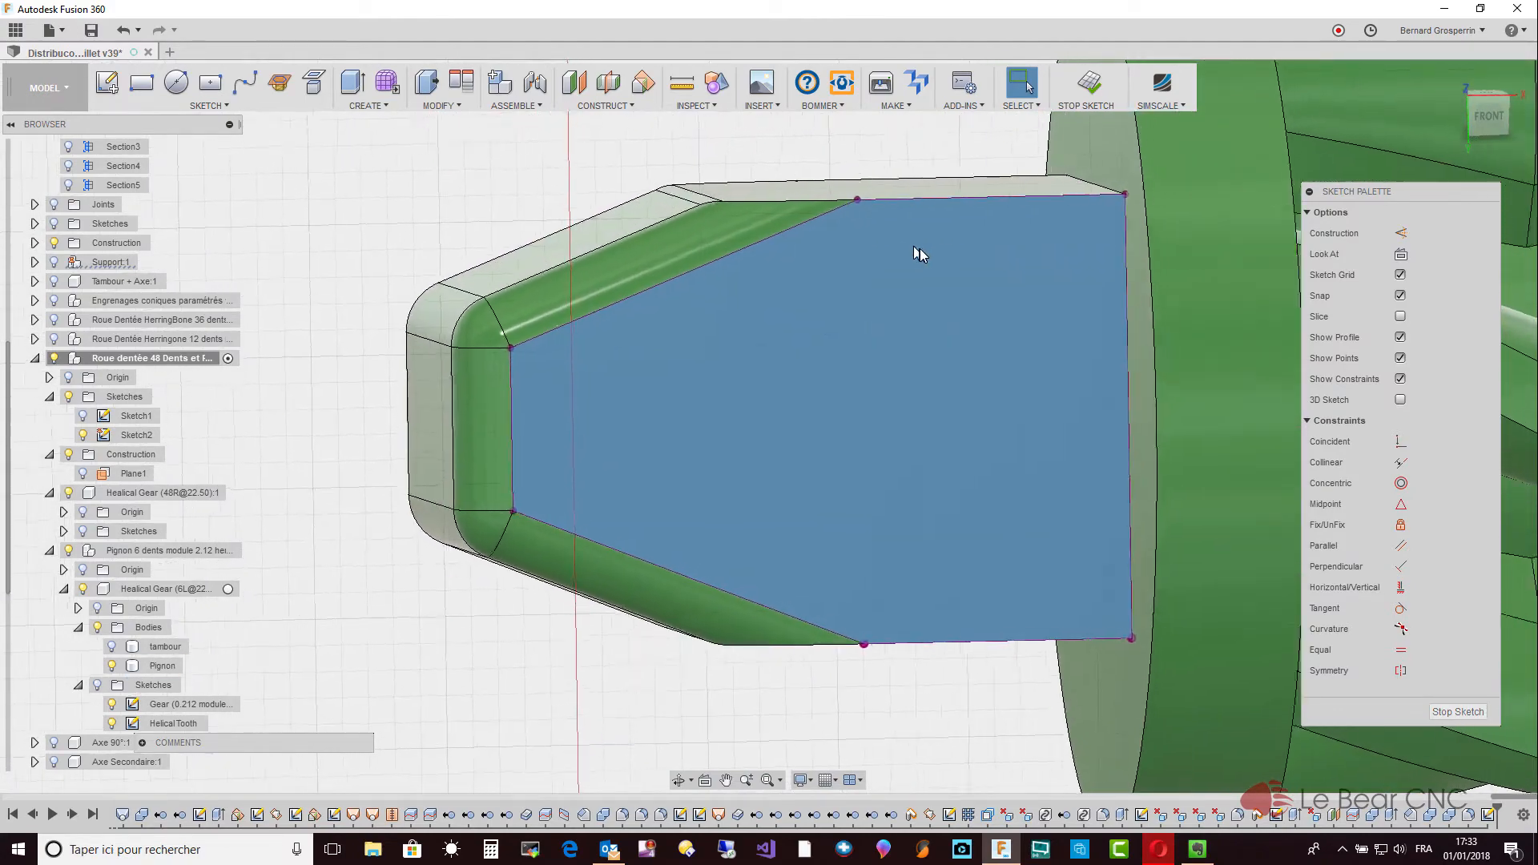
Draw a line across the shaft's side face between its two long straight edges and constrain it vertical.
key("l")
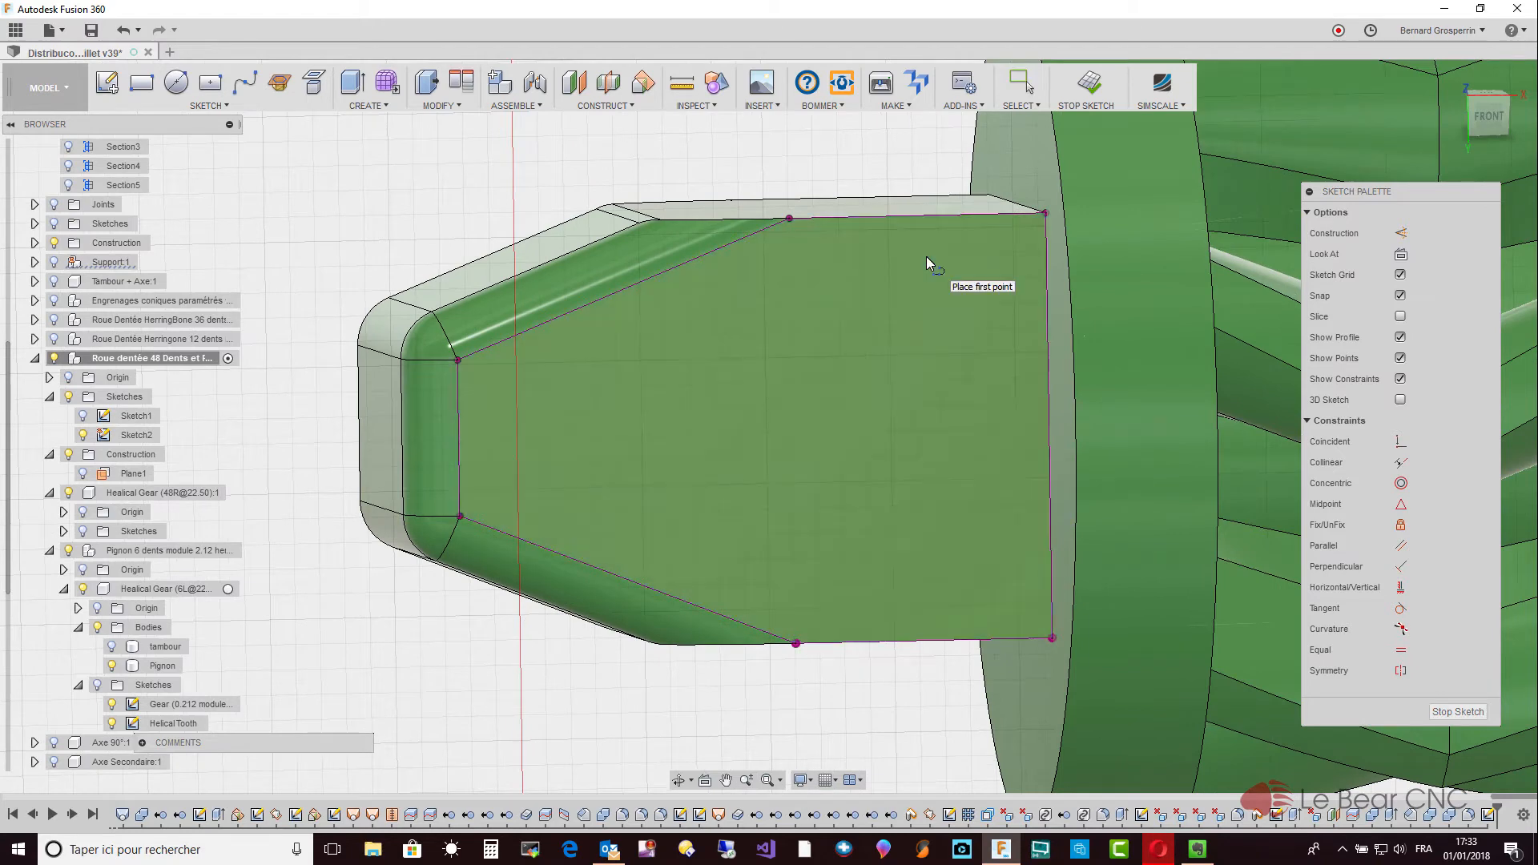
left_click(916, 214)
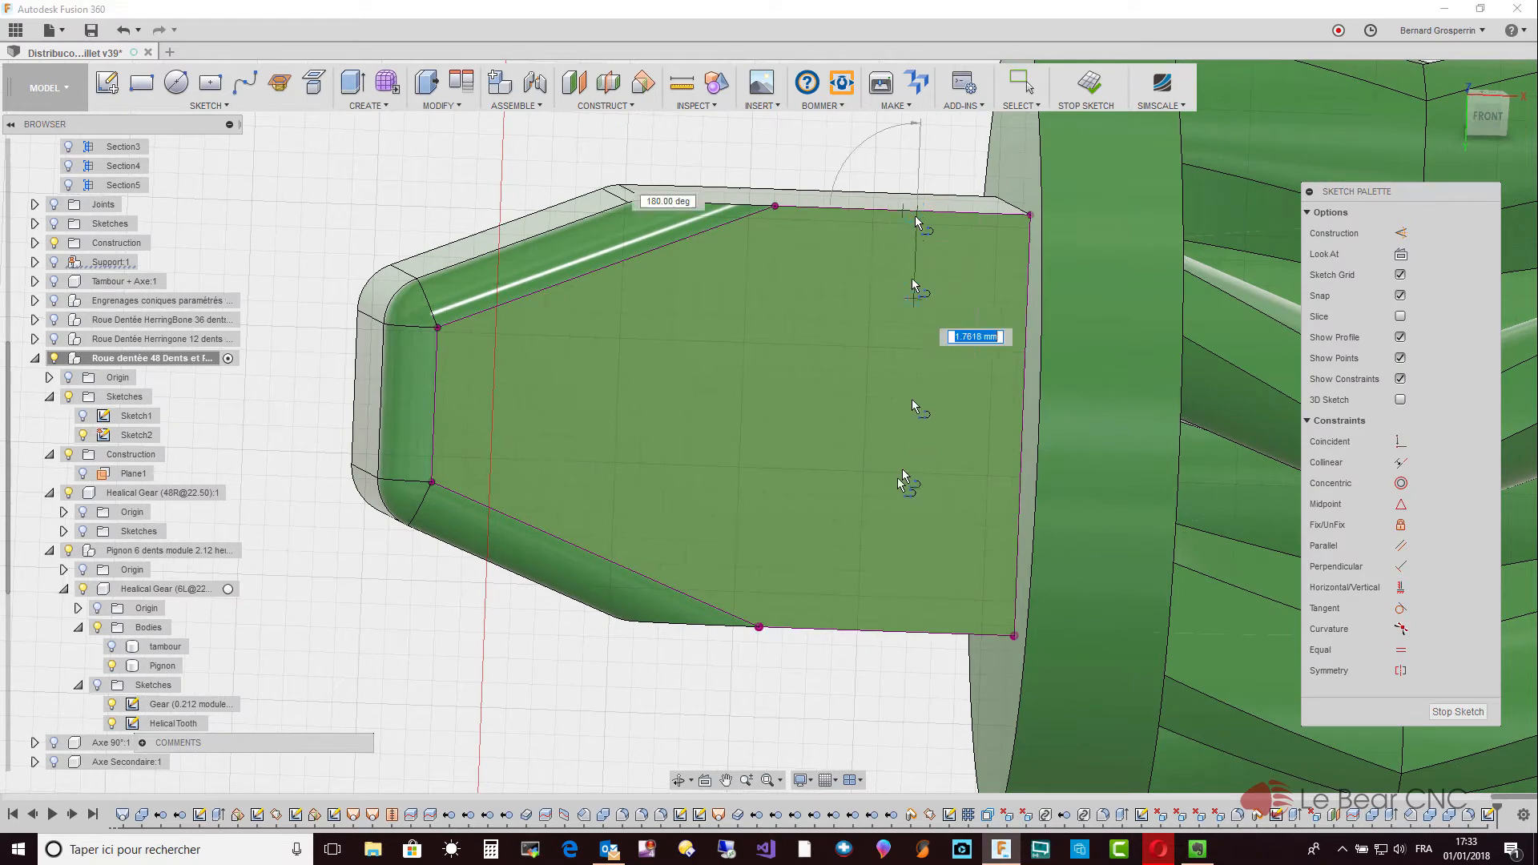
double_click(903, 634)
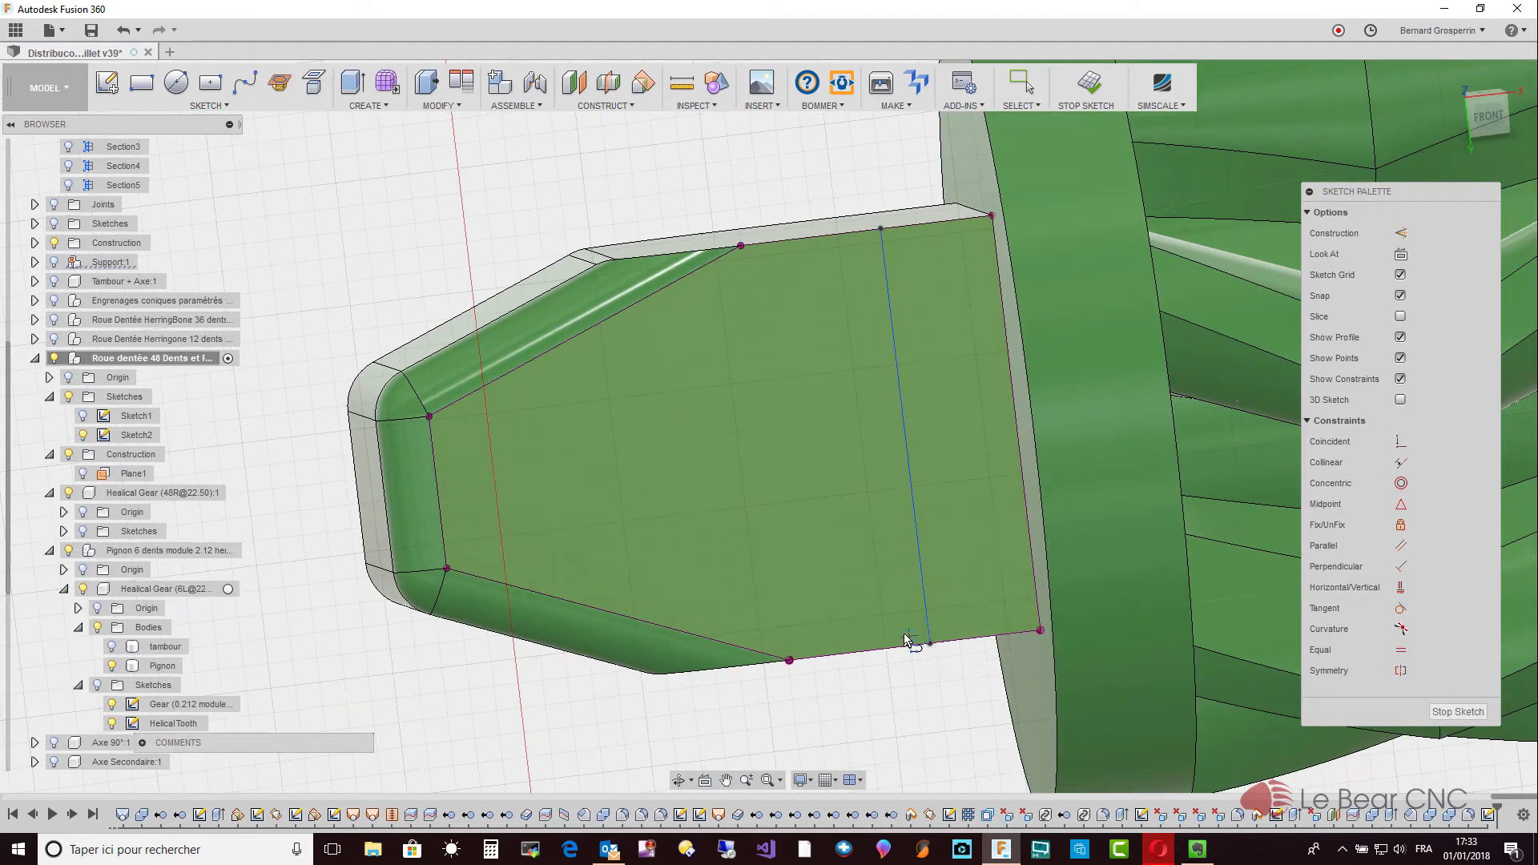
key("Escape")
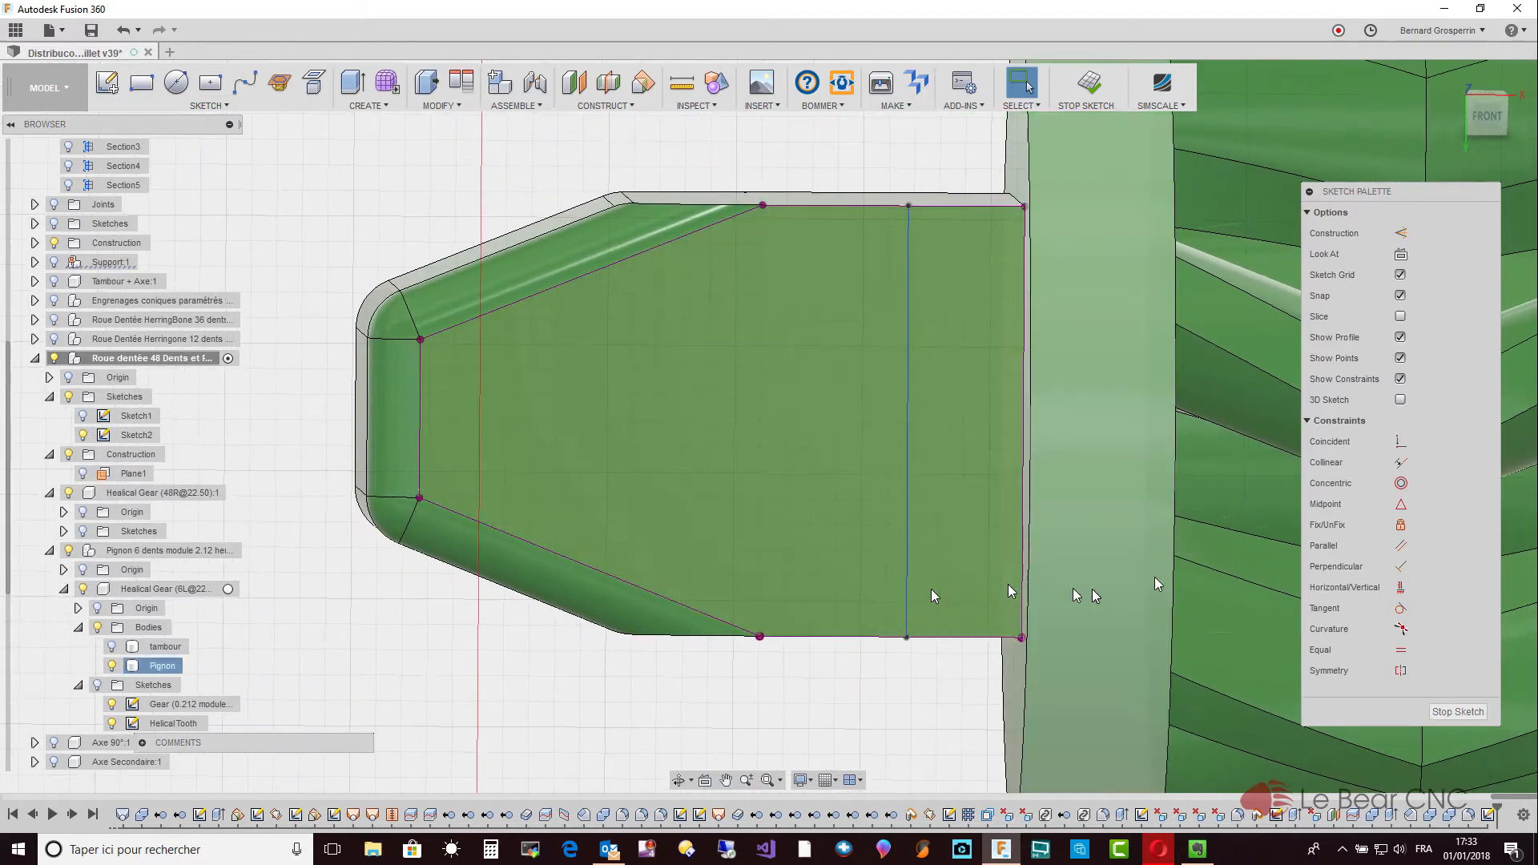
left_click(1400, 589)
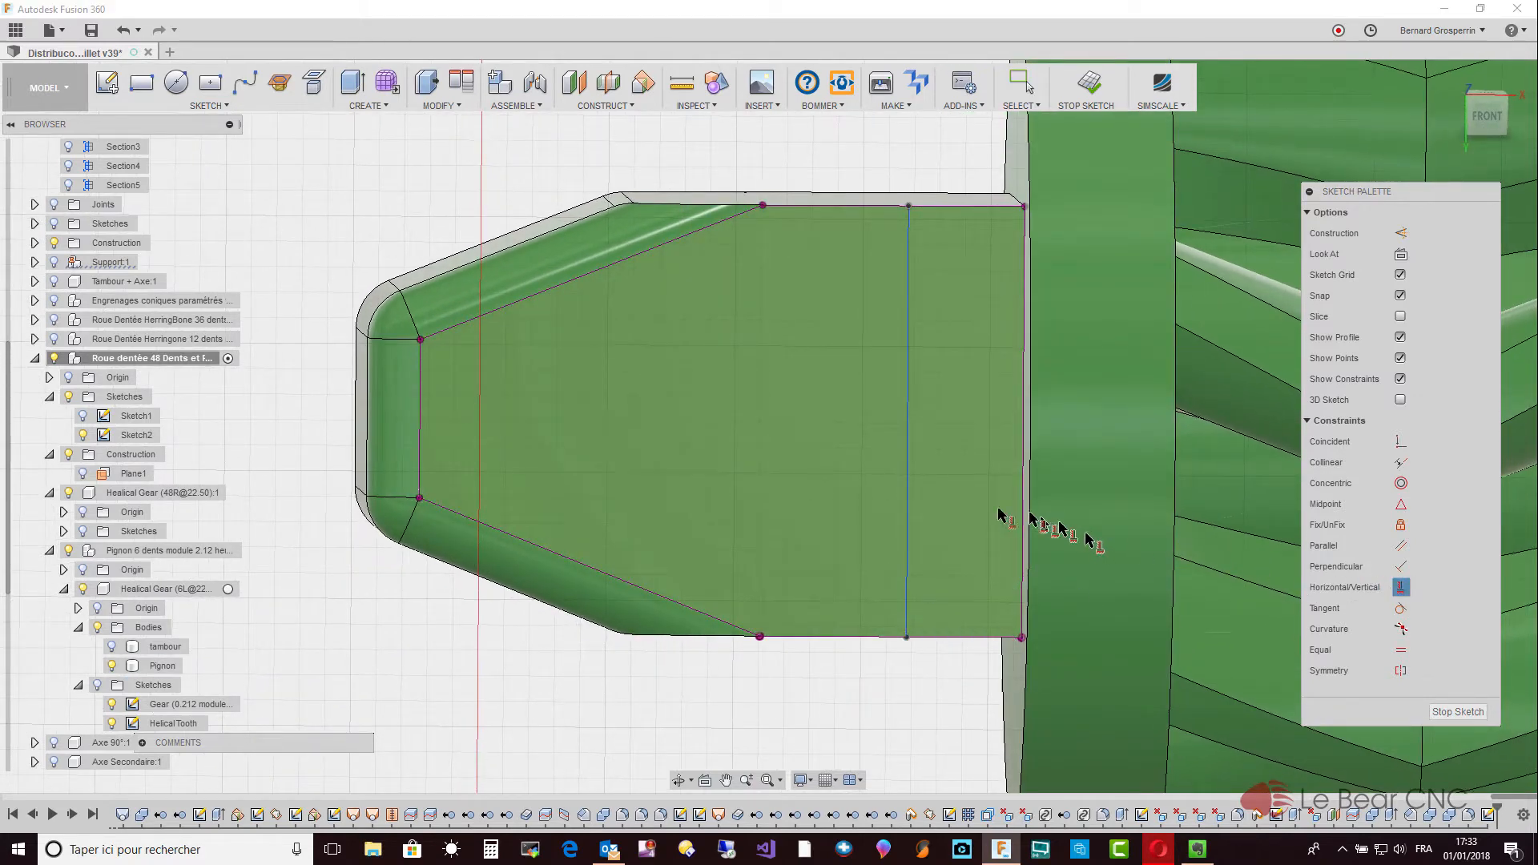
left_click(909, 494)
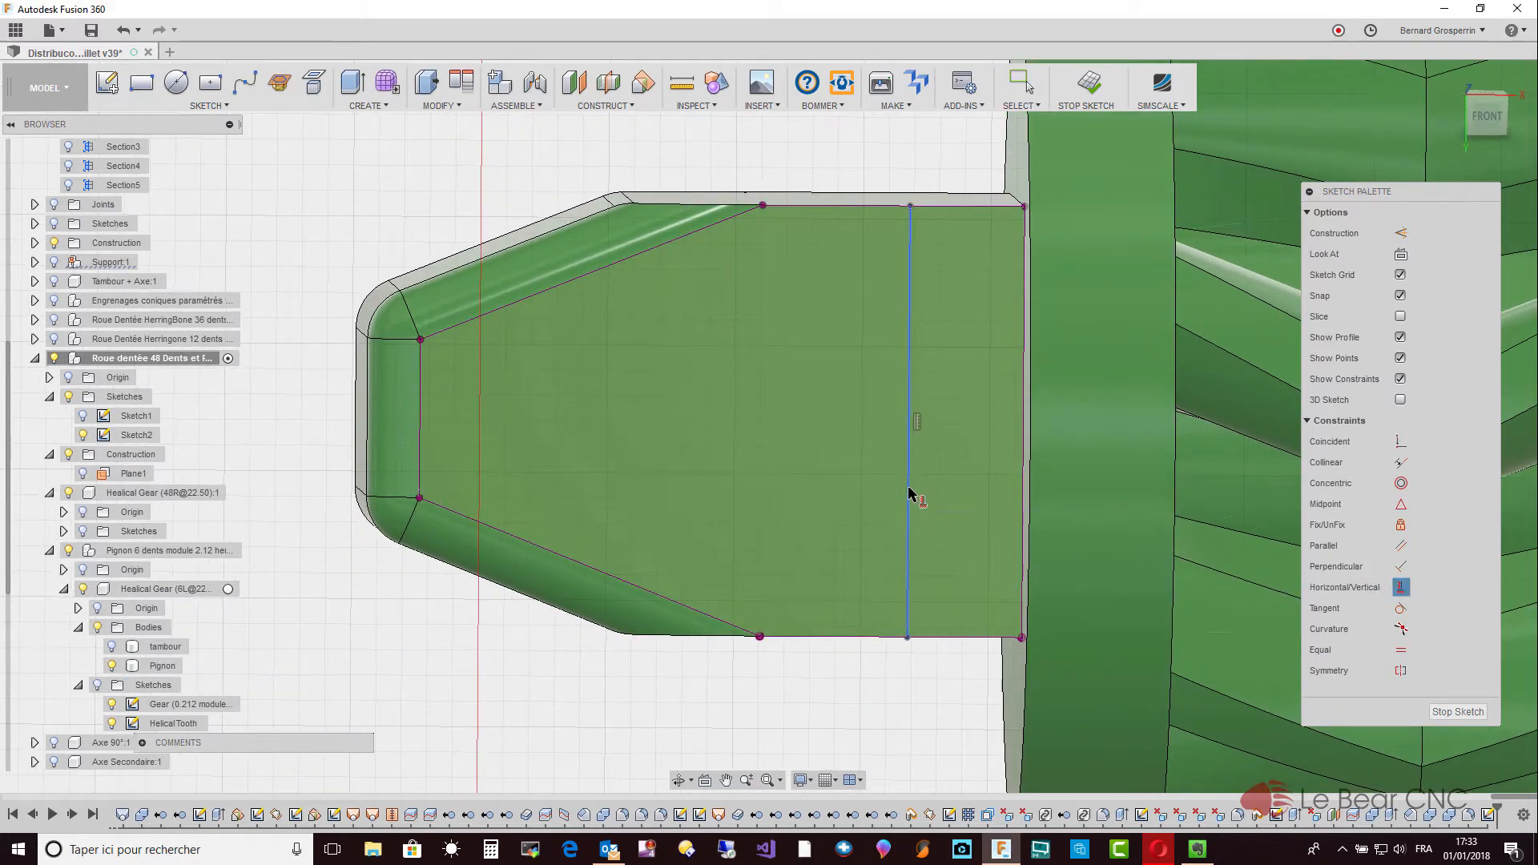
key("Escape")
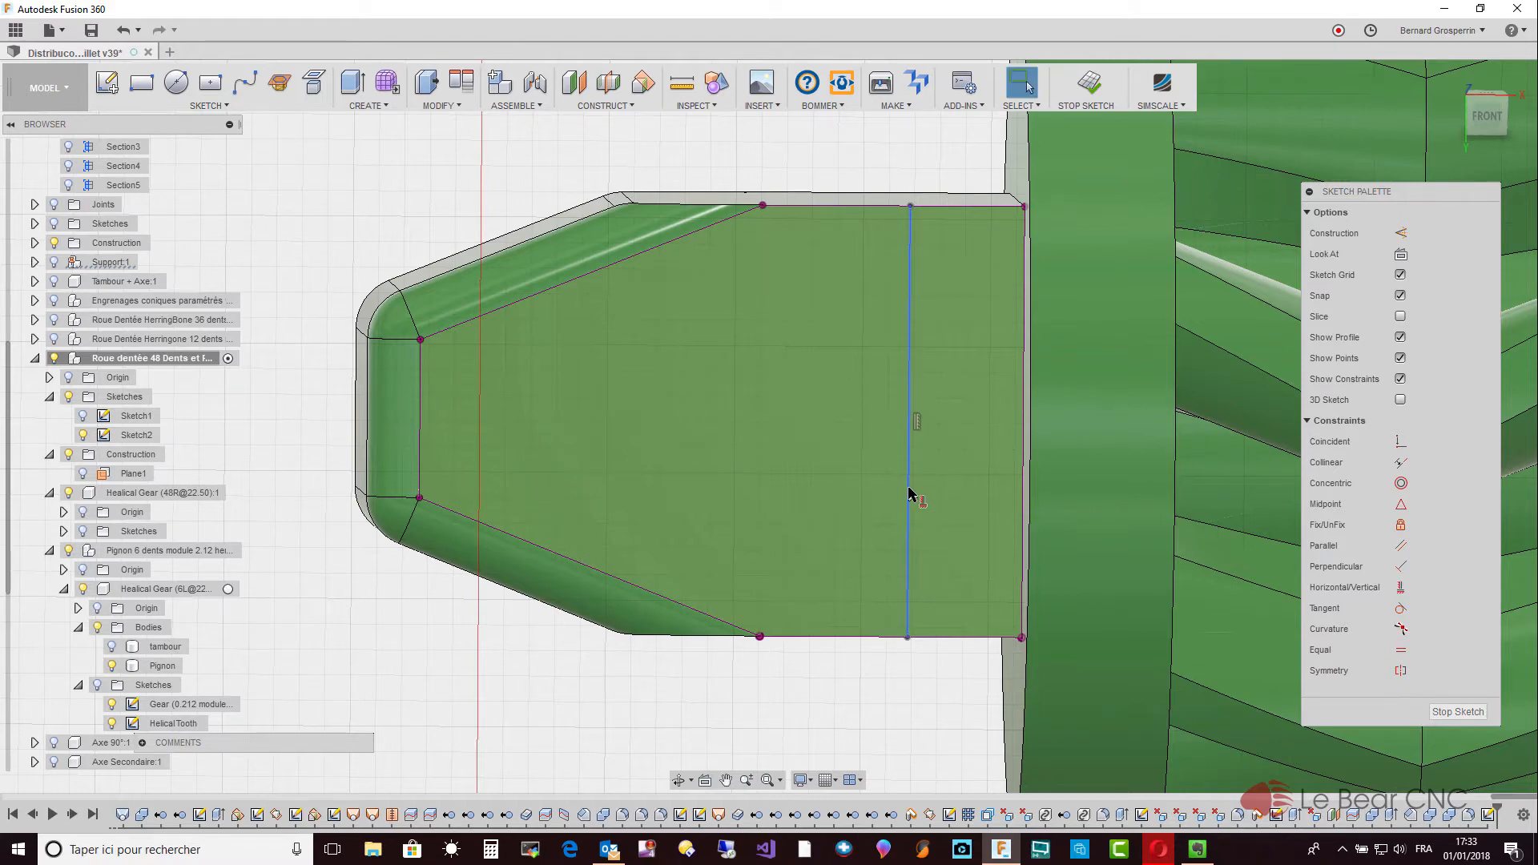
Dimension the vertical line 6.125 mm from the projected edge beside the gear's disc.
key("d")
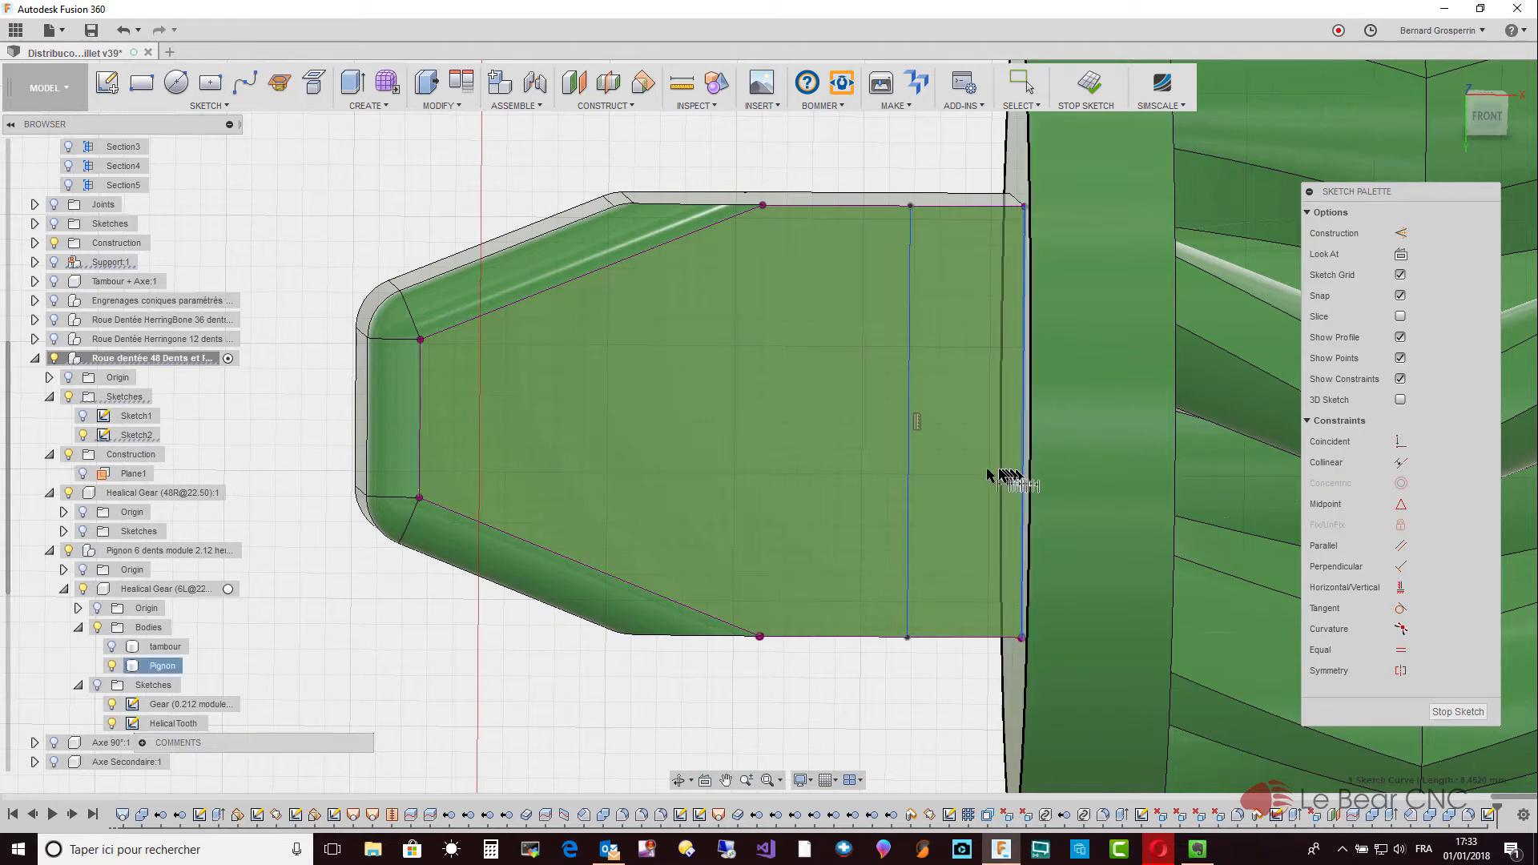
left_click(909, 472)
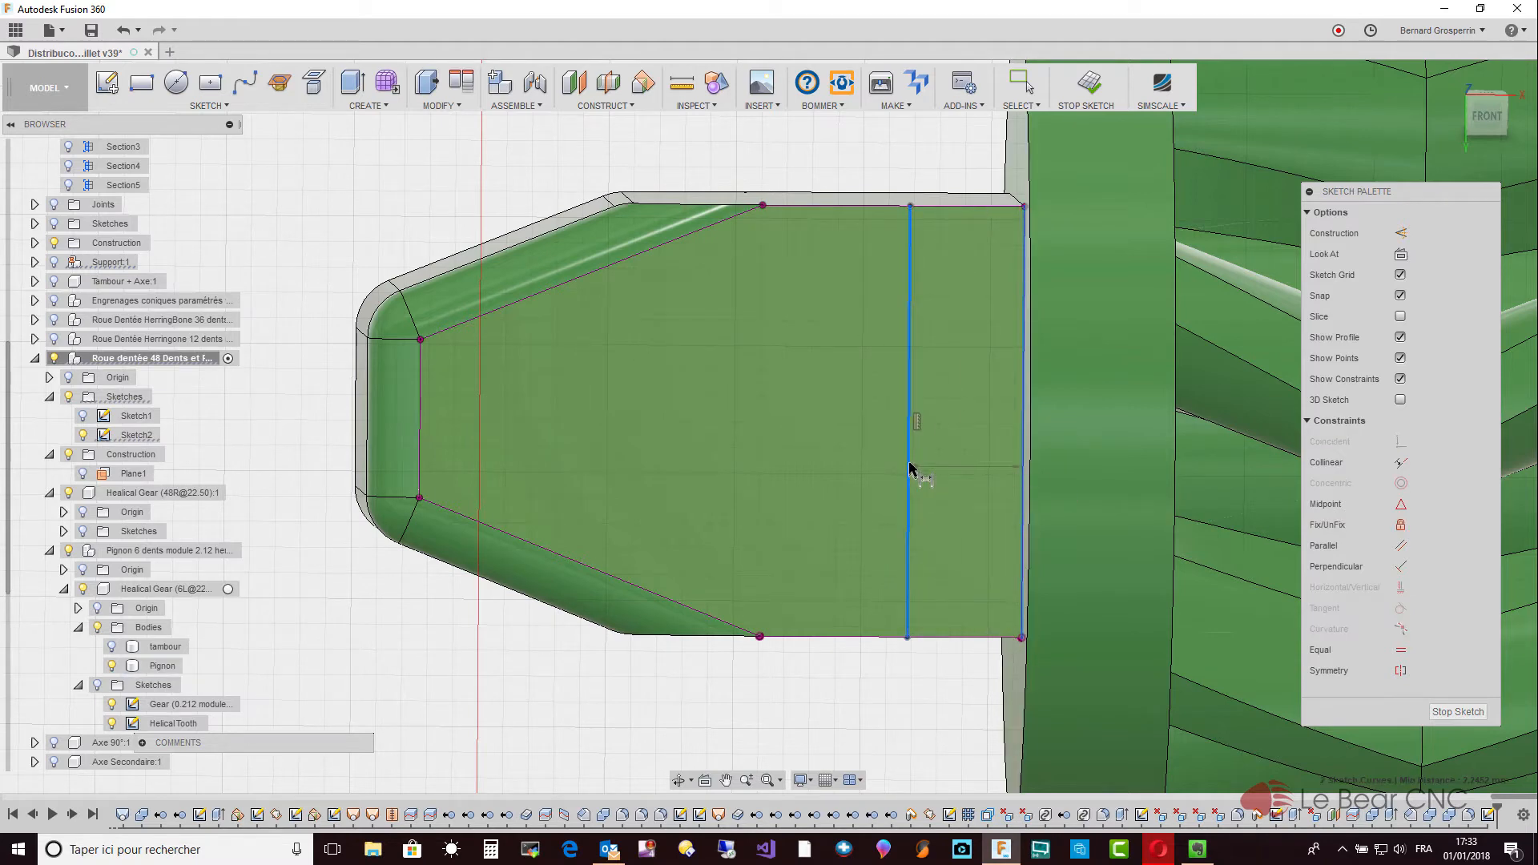
left_click(861, 463)
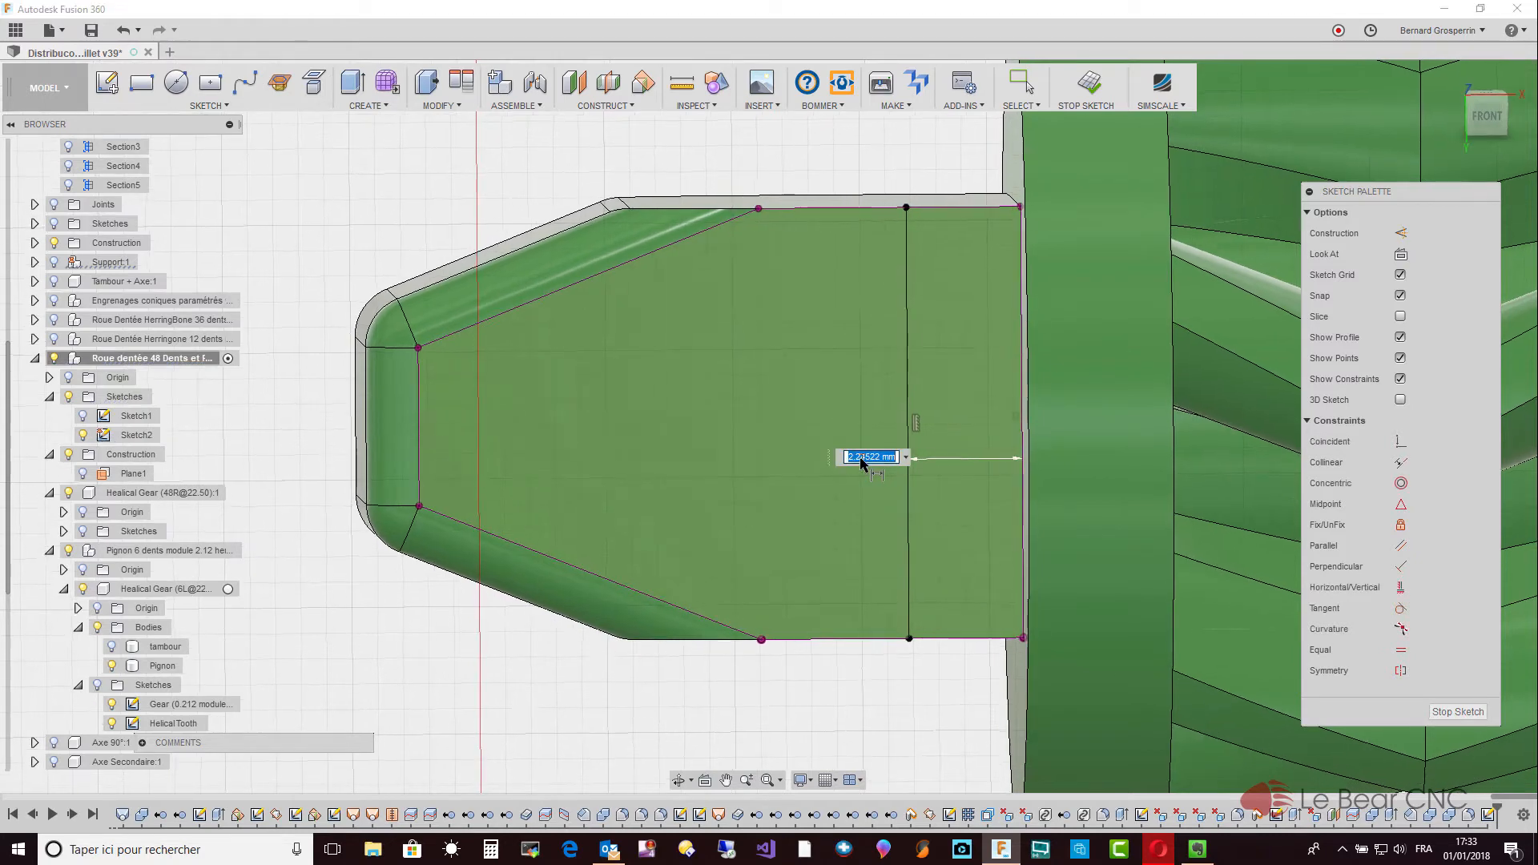
type("6")
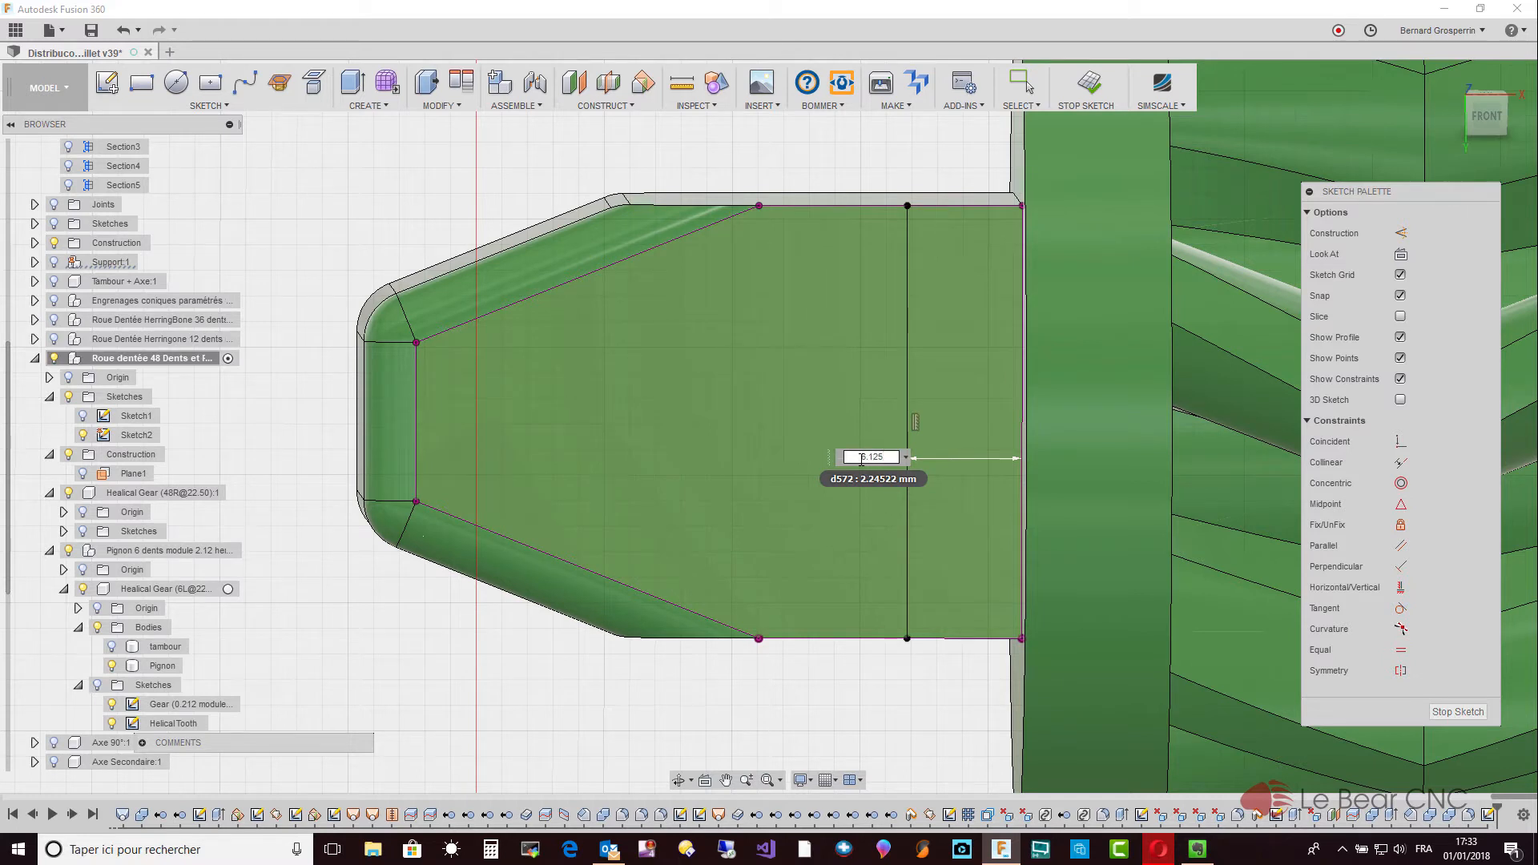
type(".125")
key("Return")
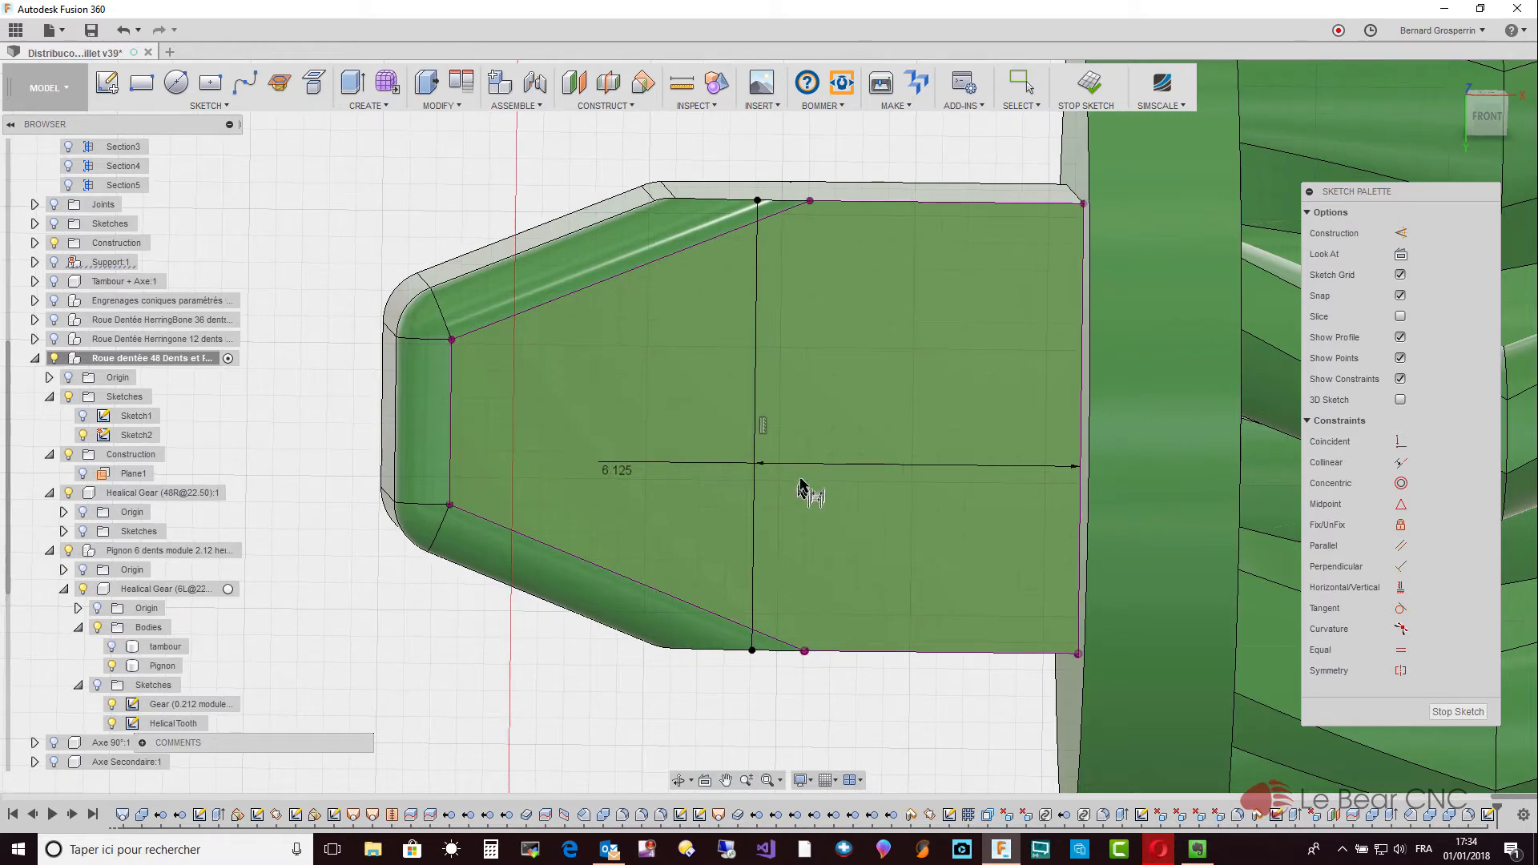
key("Escape")
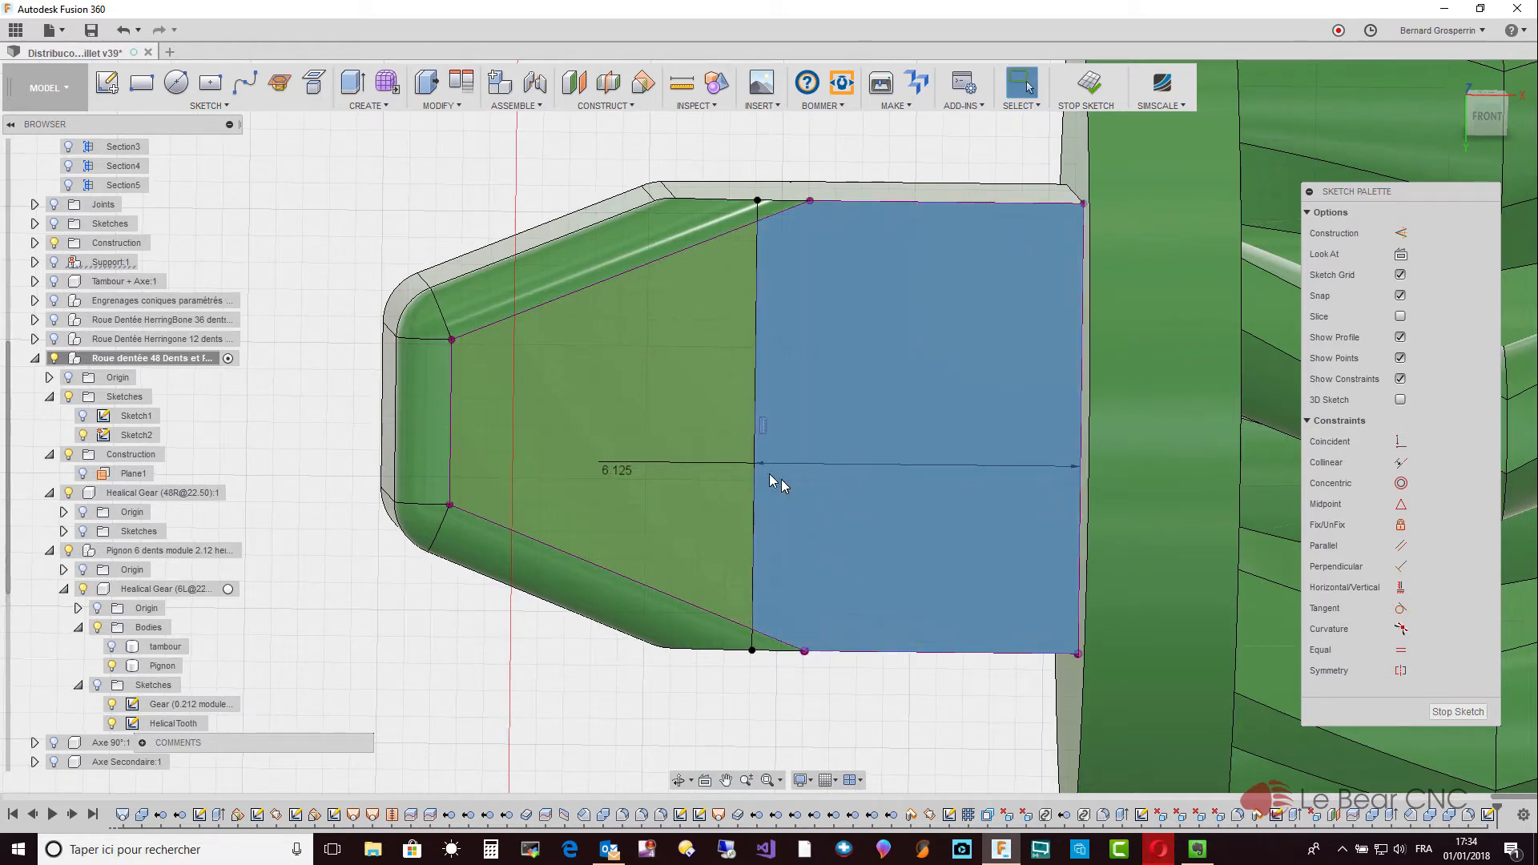
Reposition the 6.125 mm dimension text between the vertical line and the edge beside the disc.
left_click(613, 472)
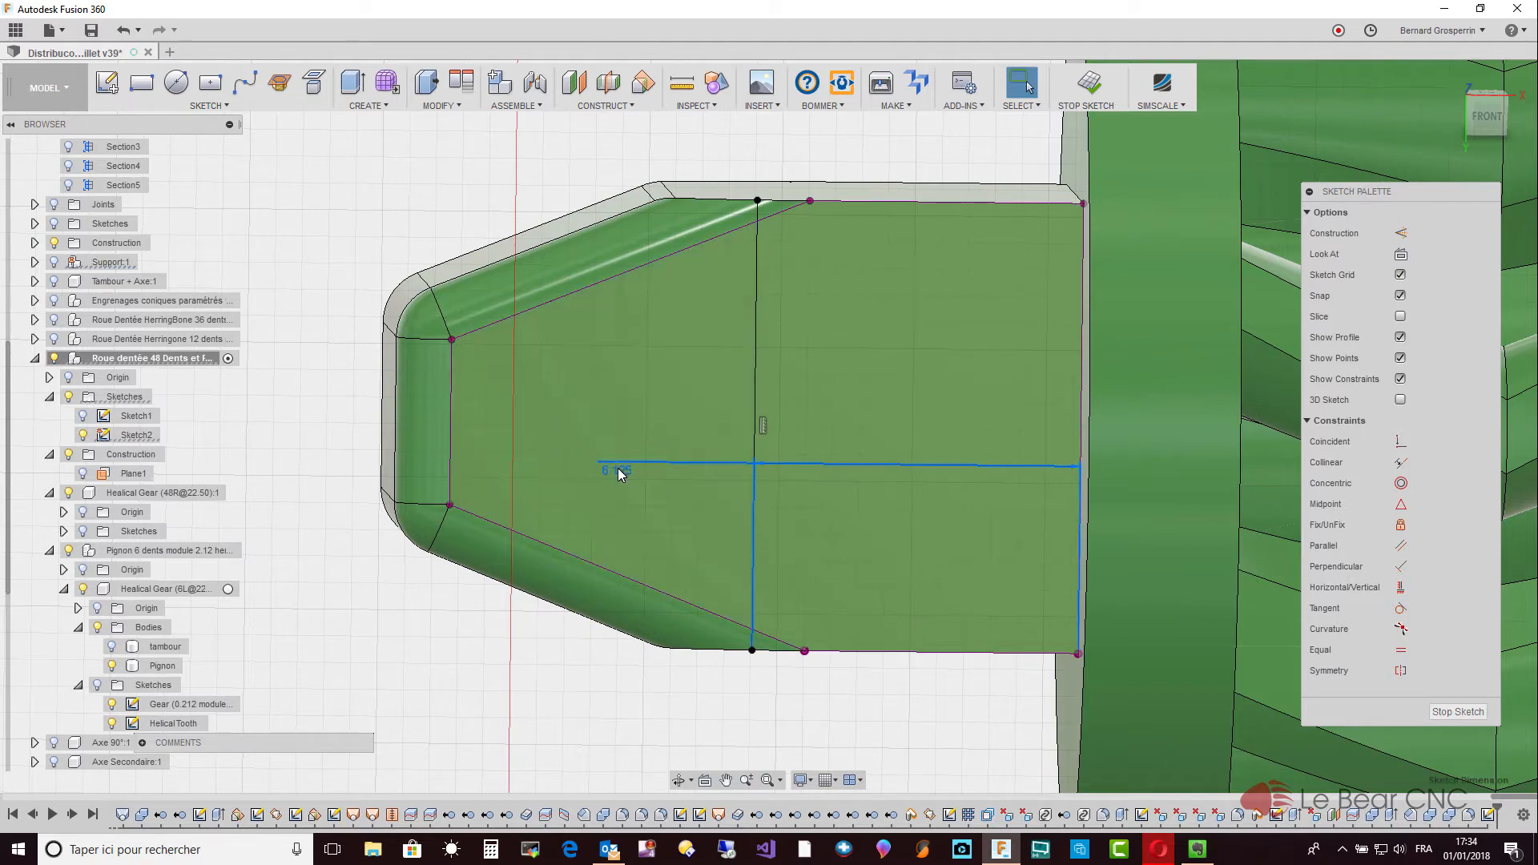
double_click(618, 471)
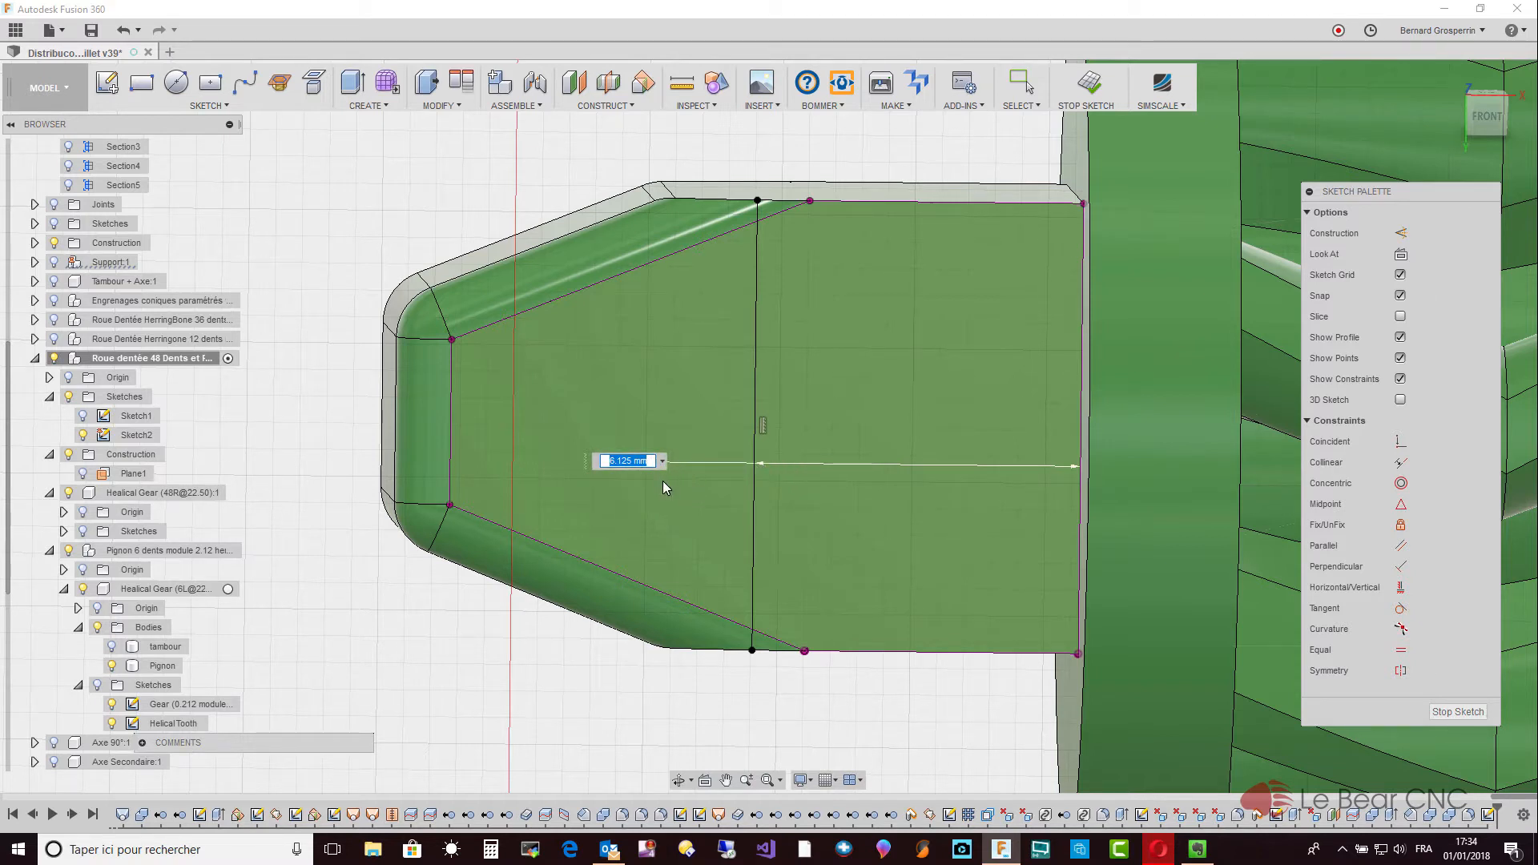
key("Return")
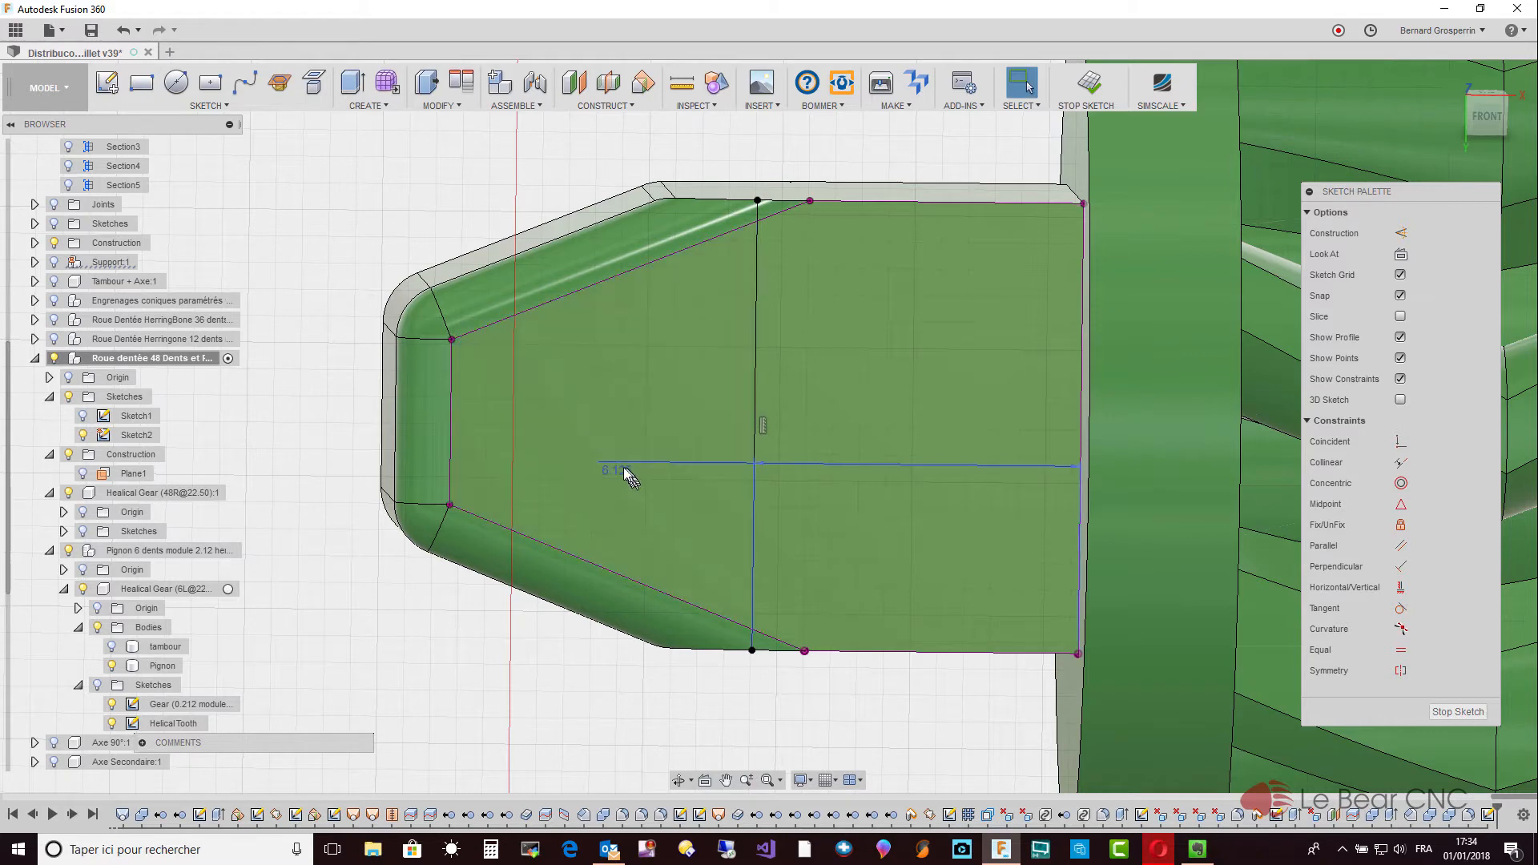
left_click_drag(651, 479, 922, 471)
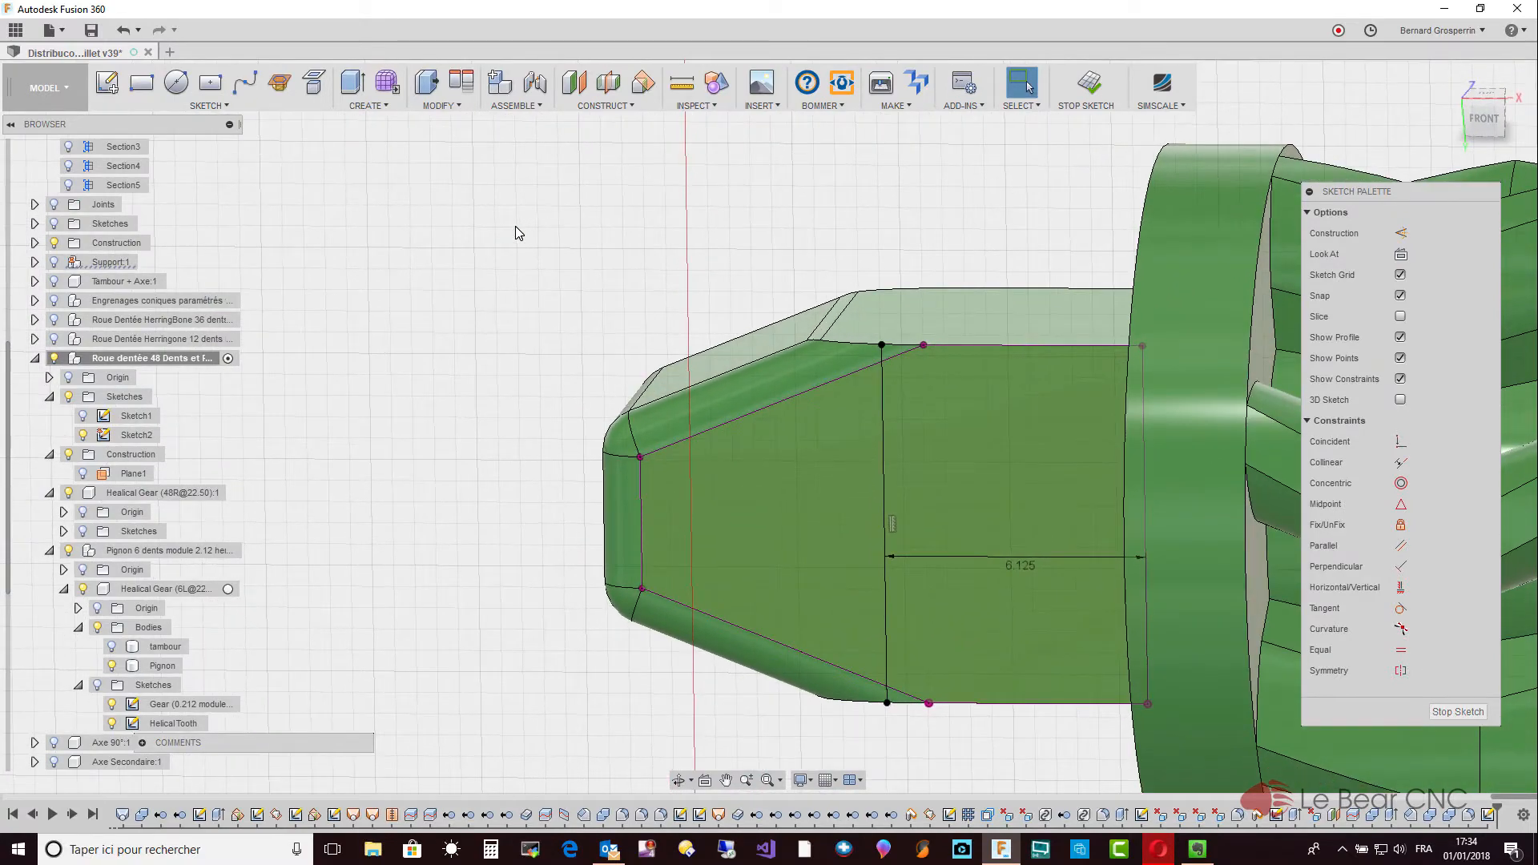
Offset the projected outline of the side face inward with an offset position of -1 mm.
left_click(213, 107)
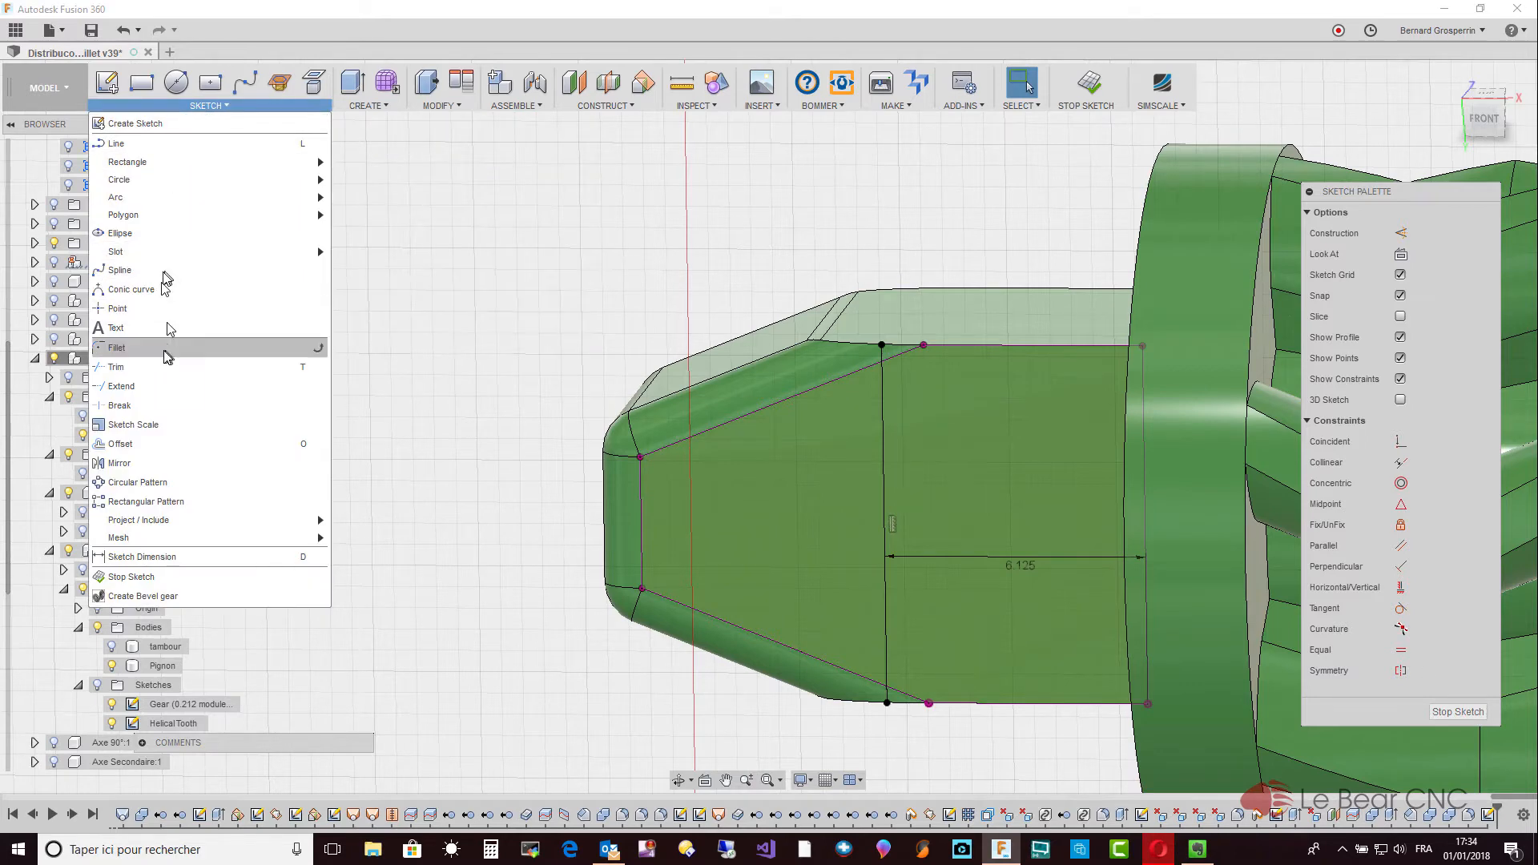
left_click(160, 444)
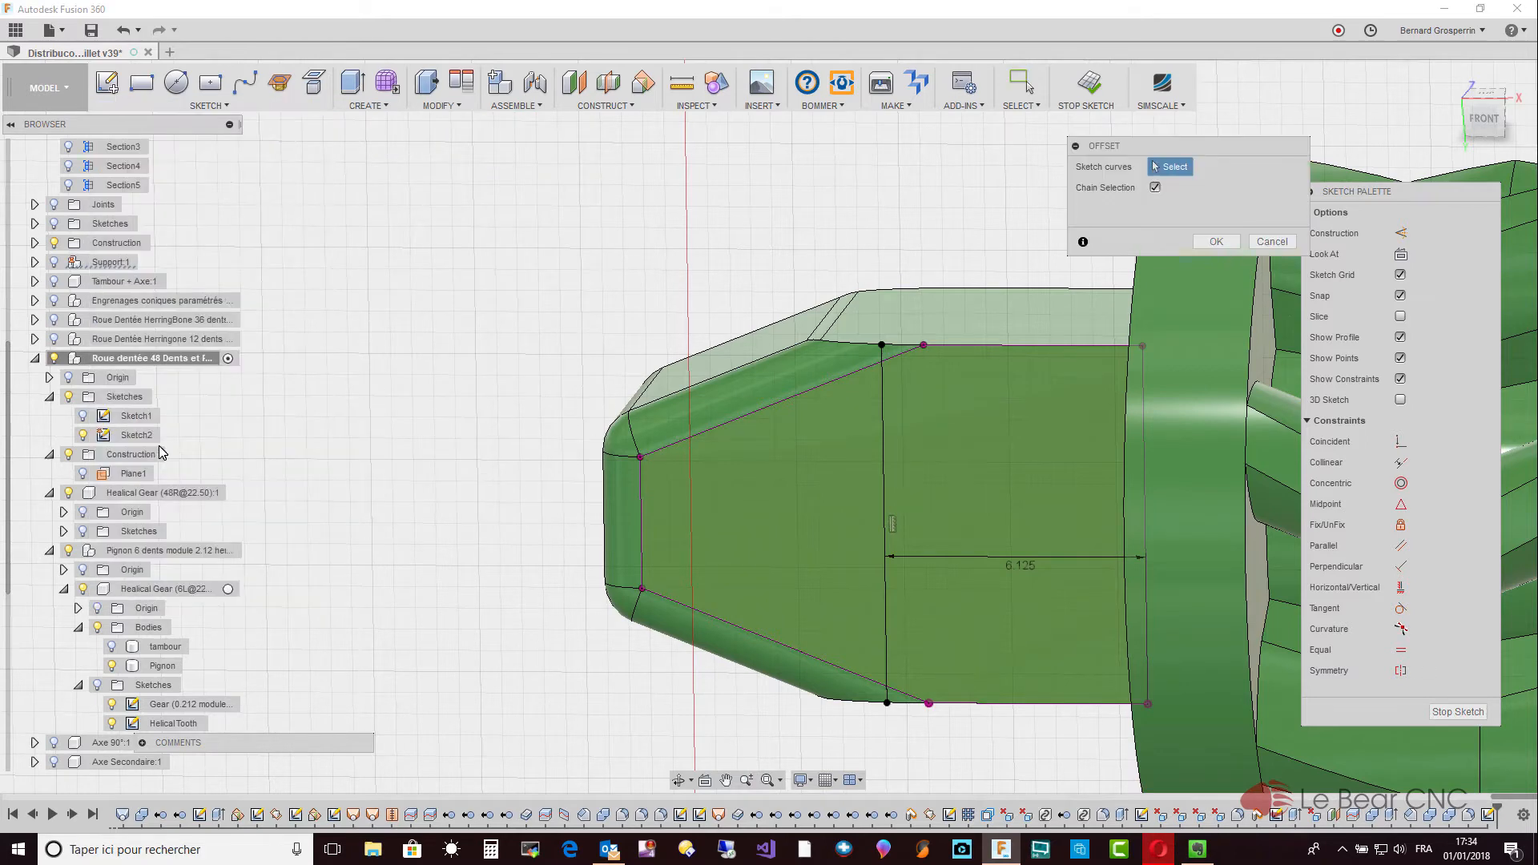
scroll(613, 425, "up", 3)
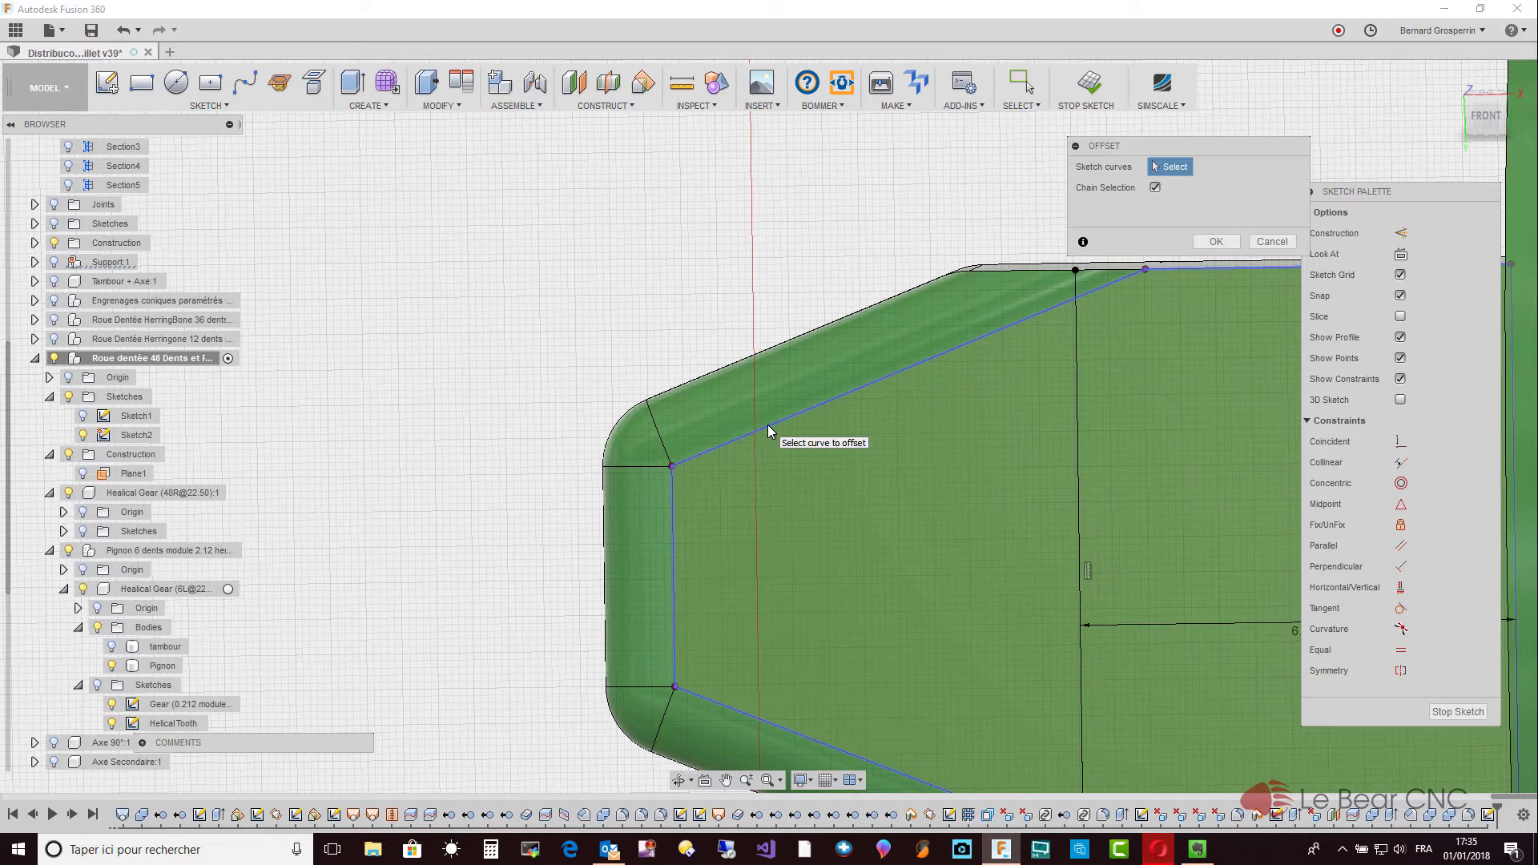
left_click(768, 425)
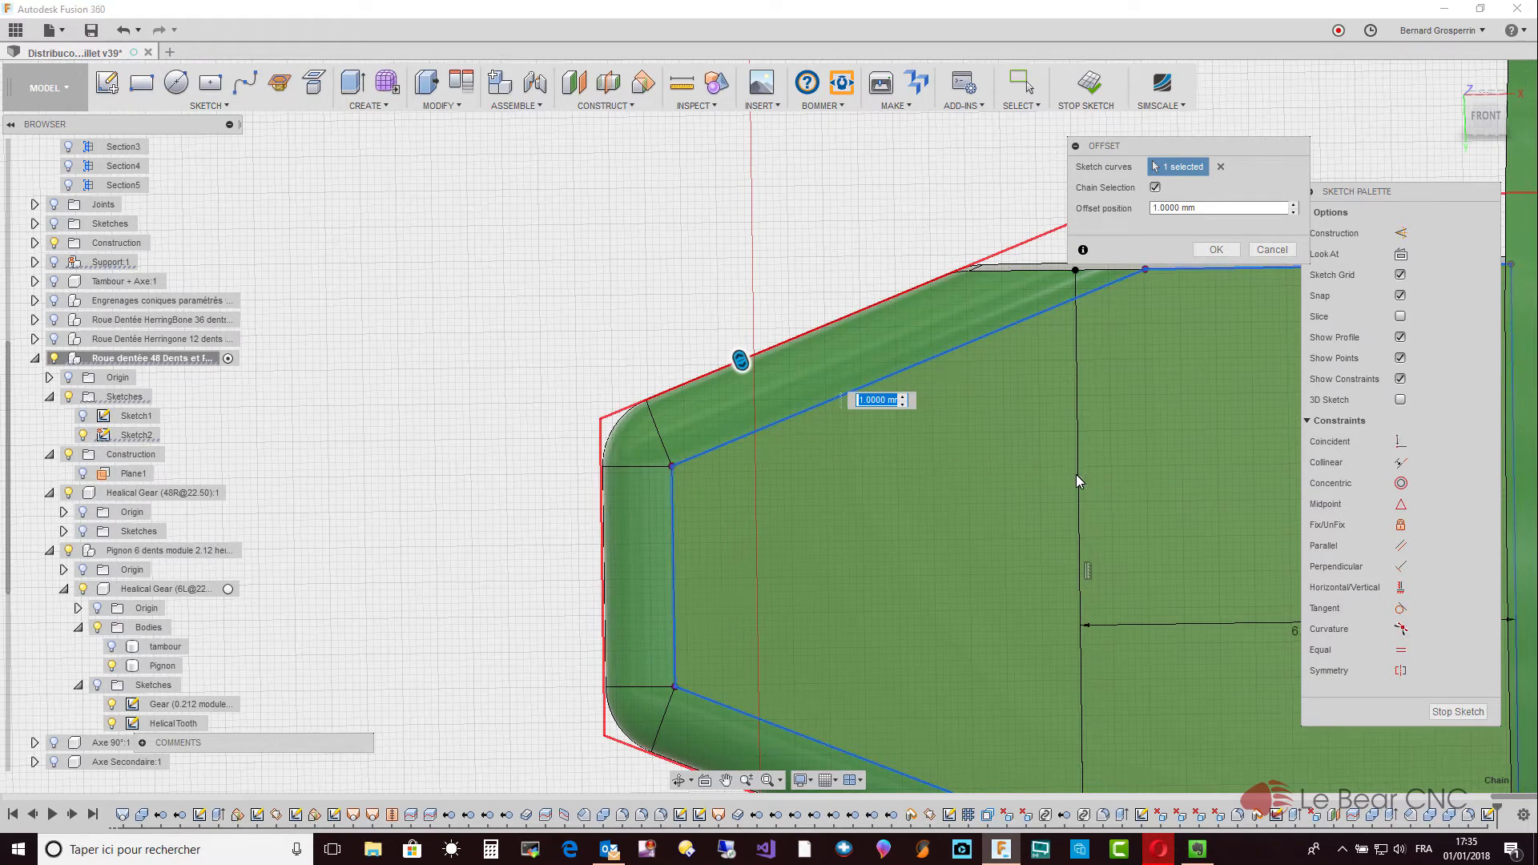
scroll(992, 461, "down", 3)
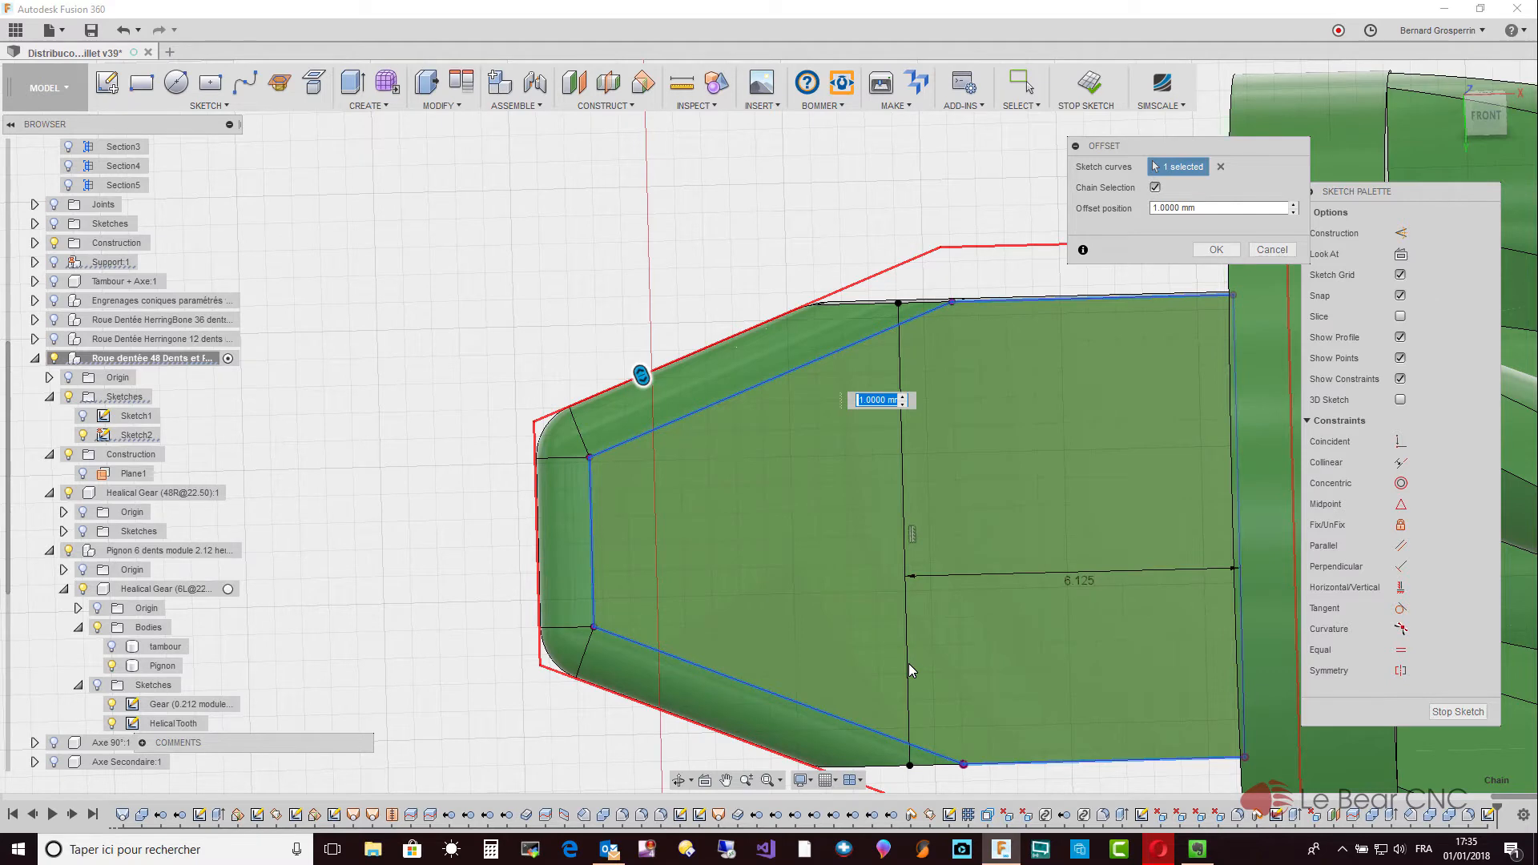
type("-1")
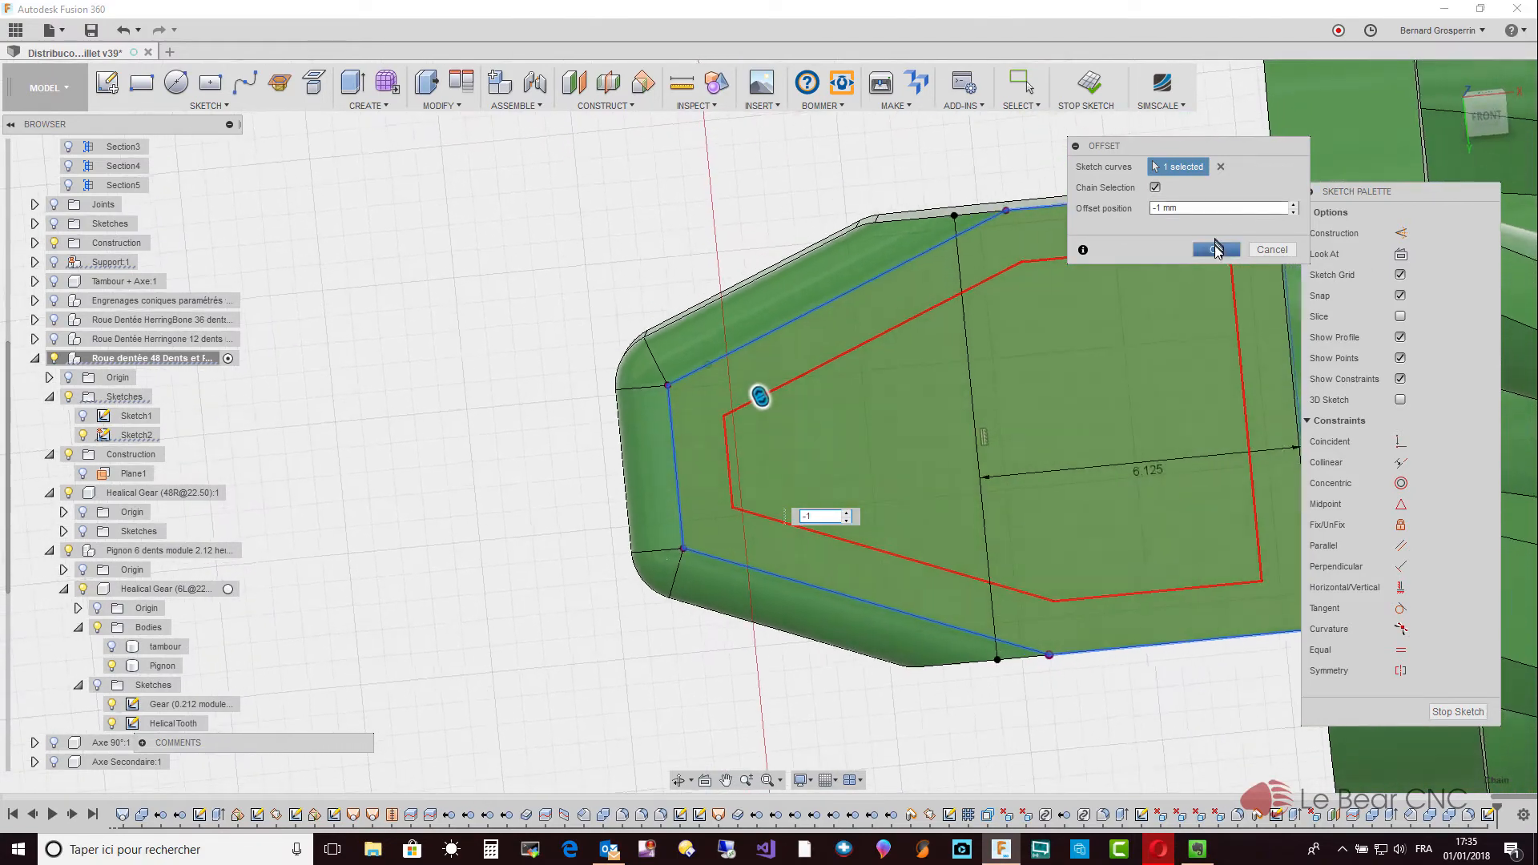
left_click(1216, 250)
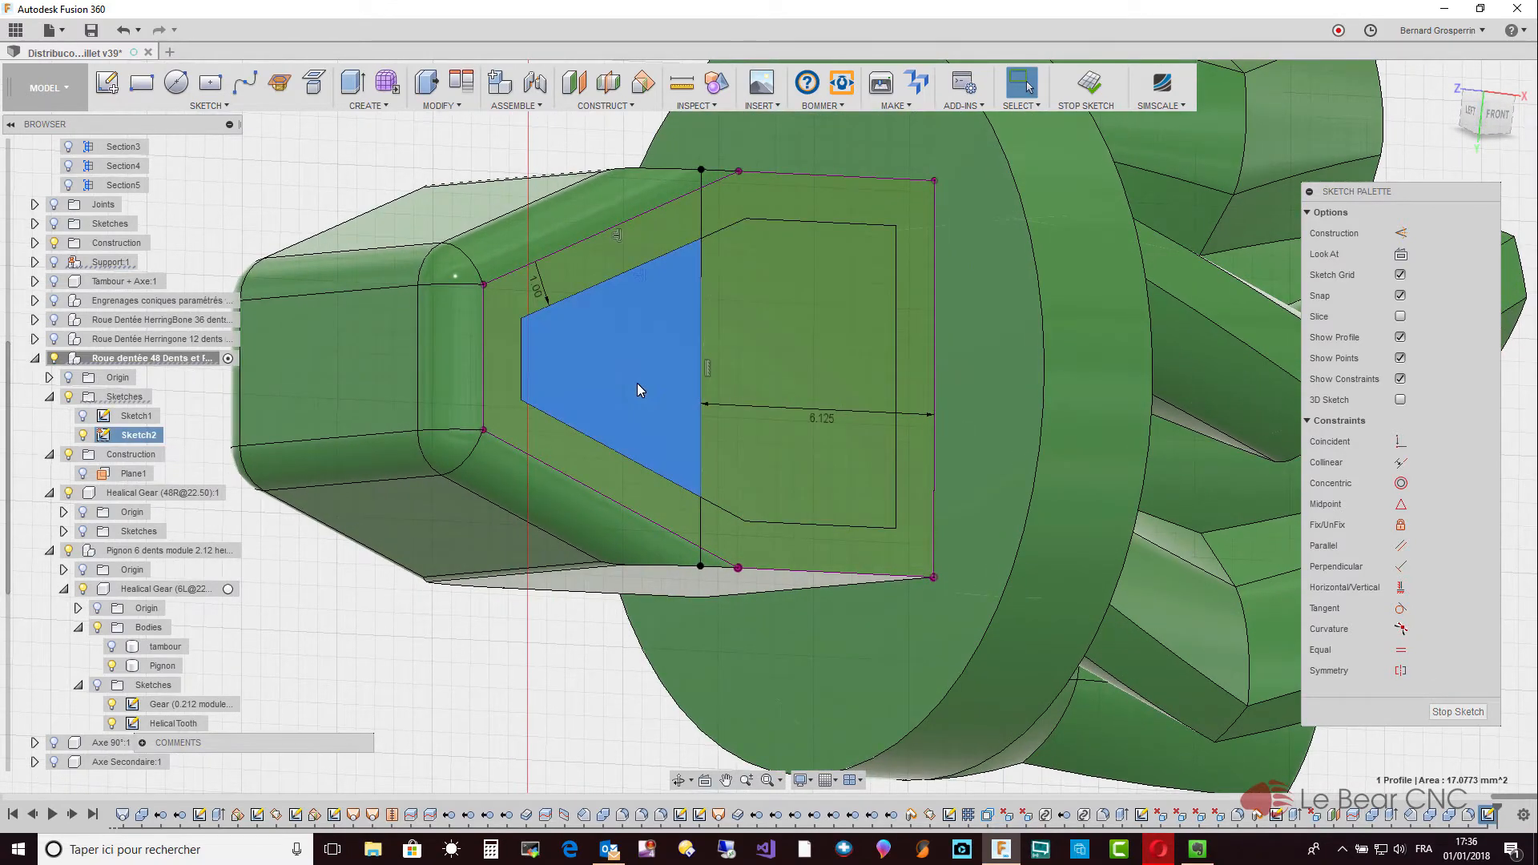
Extrude the two profiles inside the offset outline by -2 mm as a Cut to form a pocket in the shaft's side face.
right_click(637, 383)
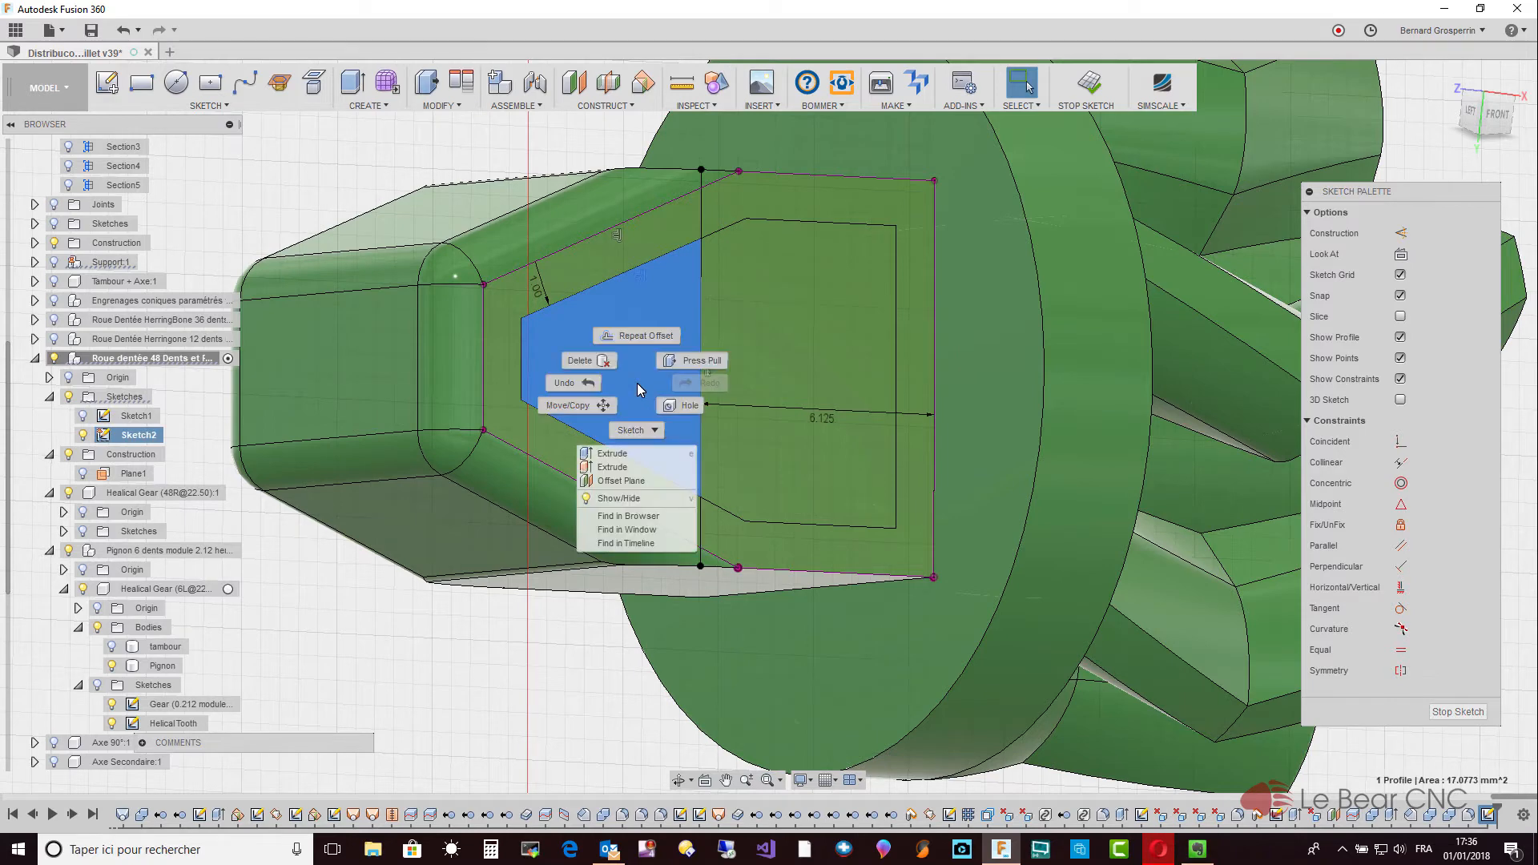
left_click(612, 453)
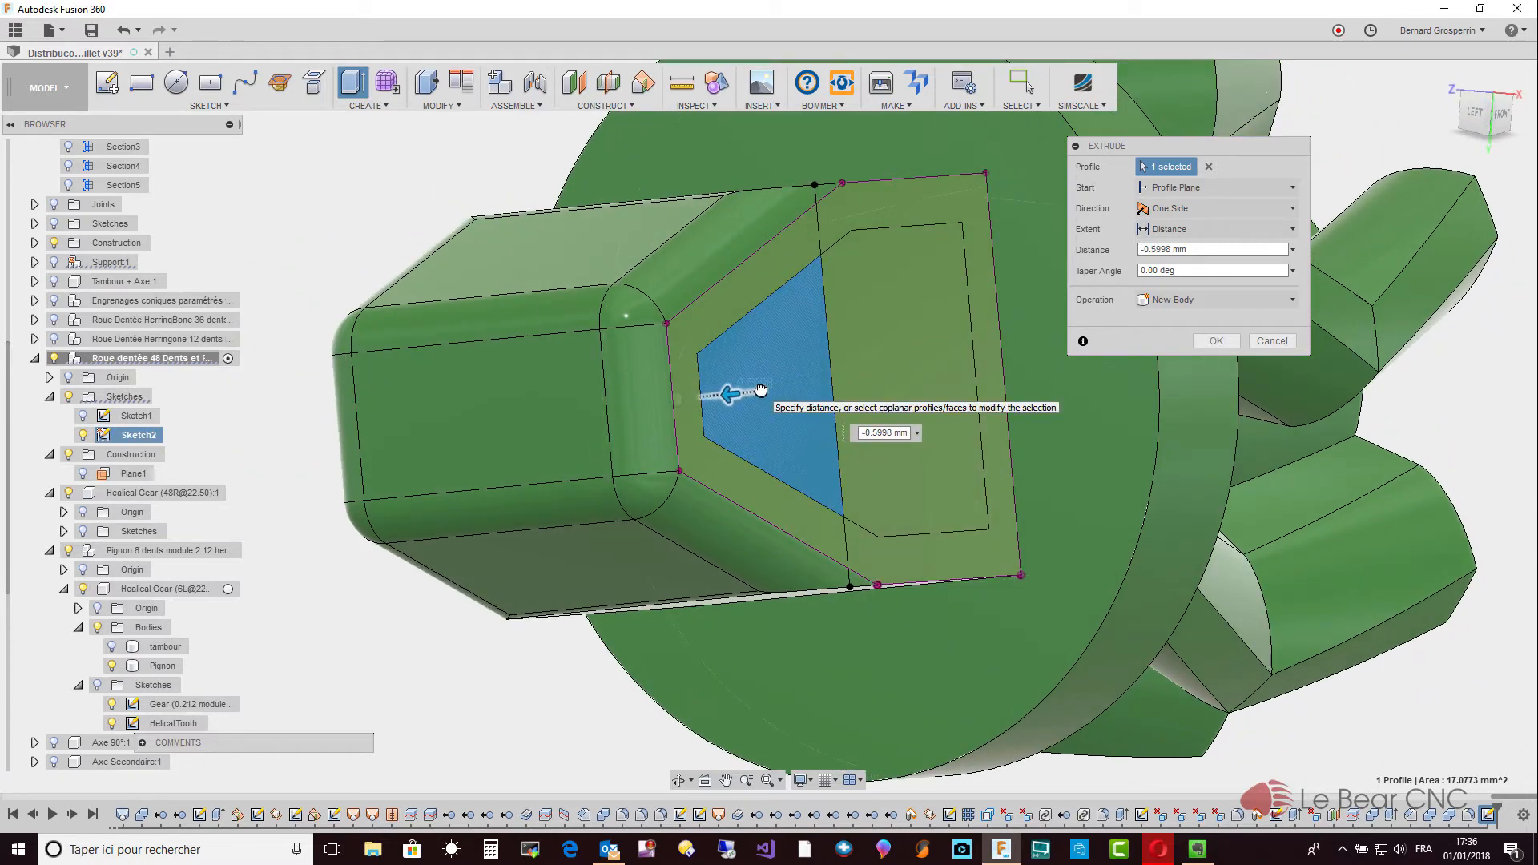
left_click_drag(761, 391, 762, 391)
left_click(1294, 300)
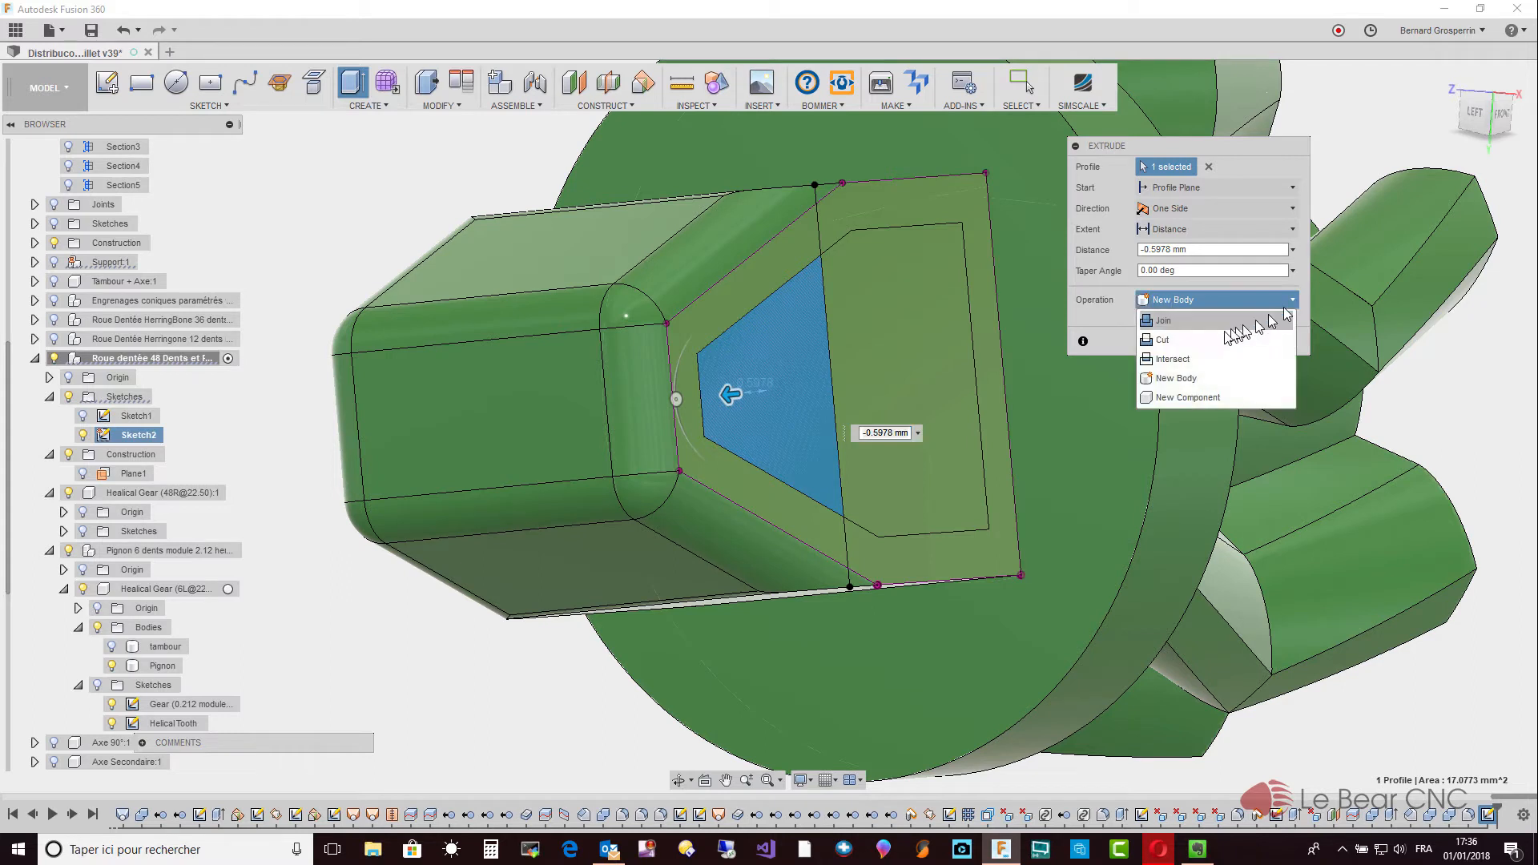
left_click(1199, 343)
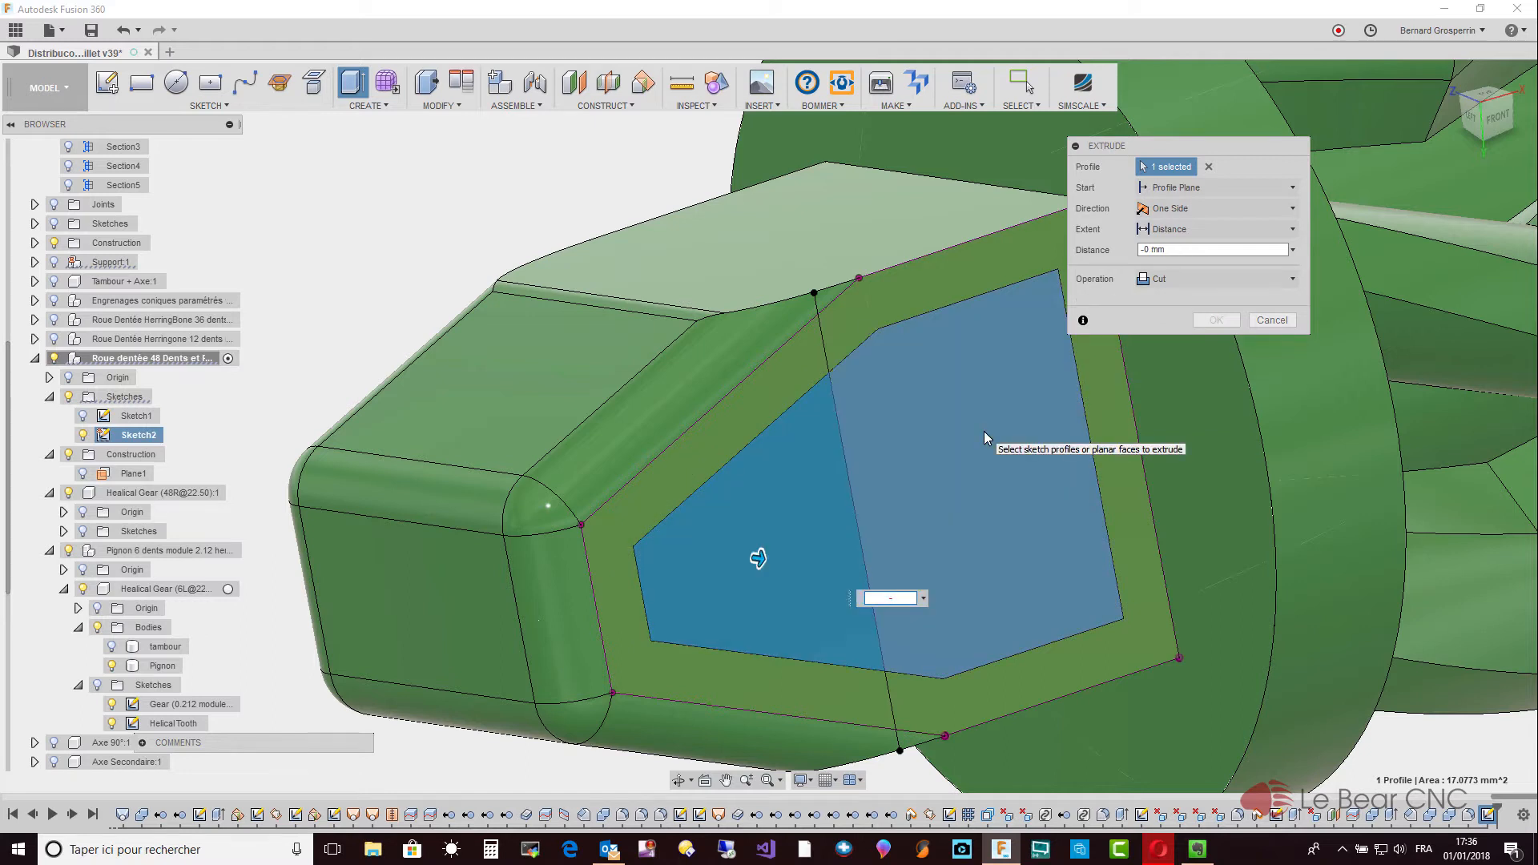
type("2")
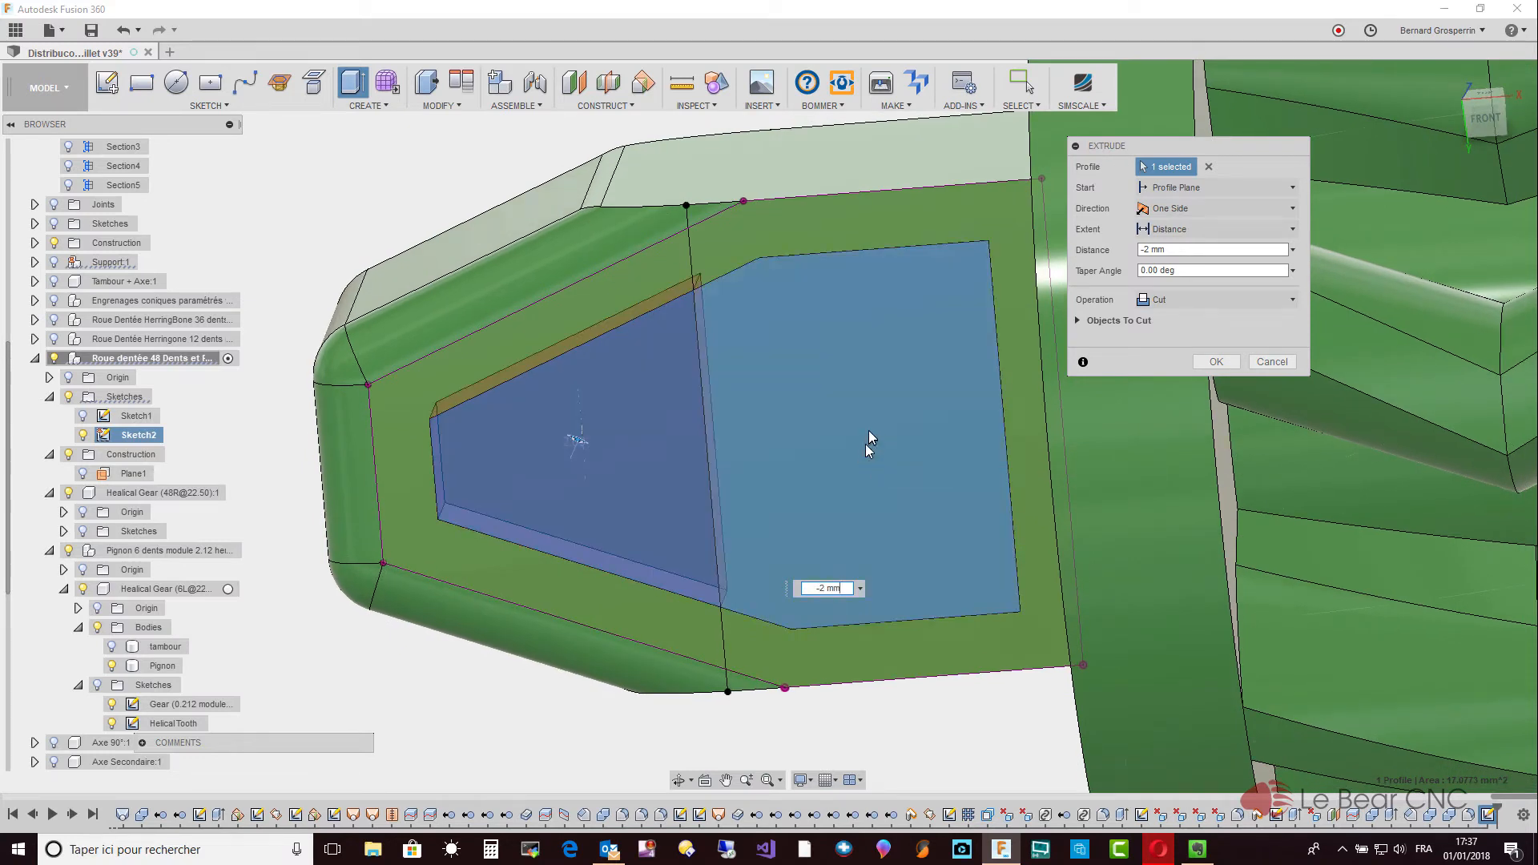
left_click(1208, 167)
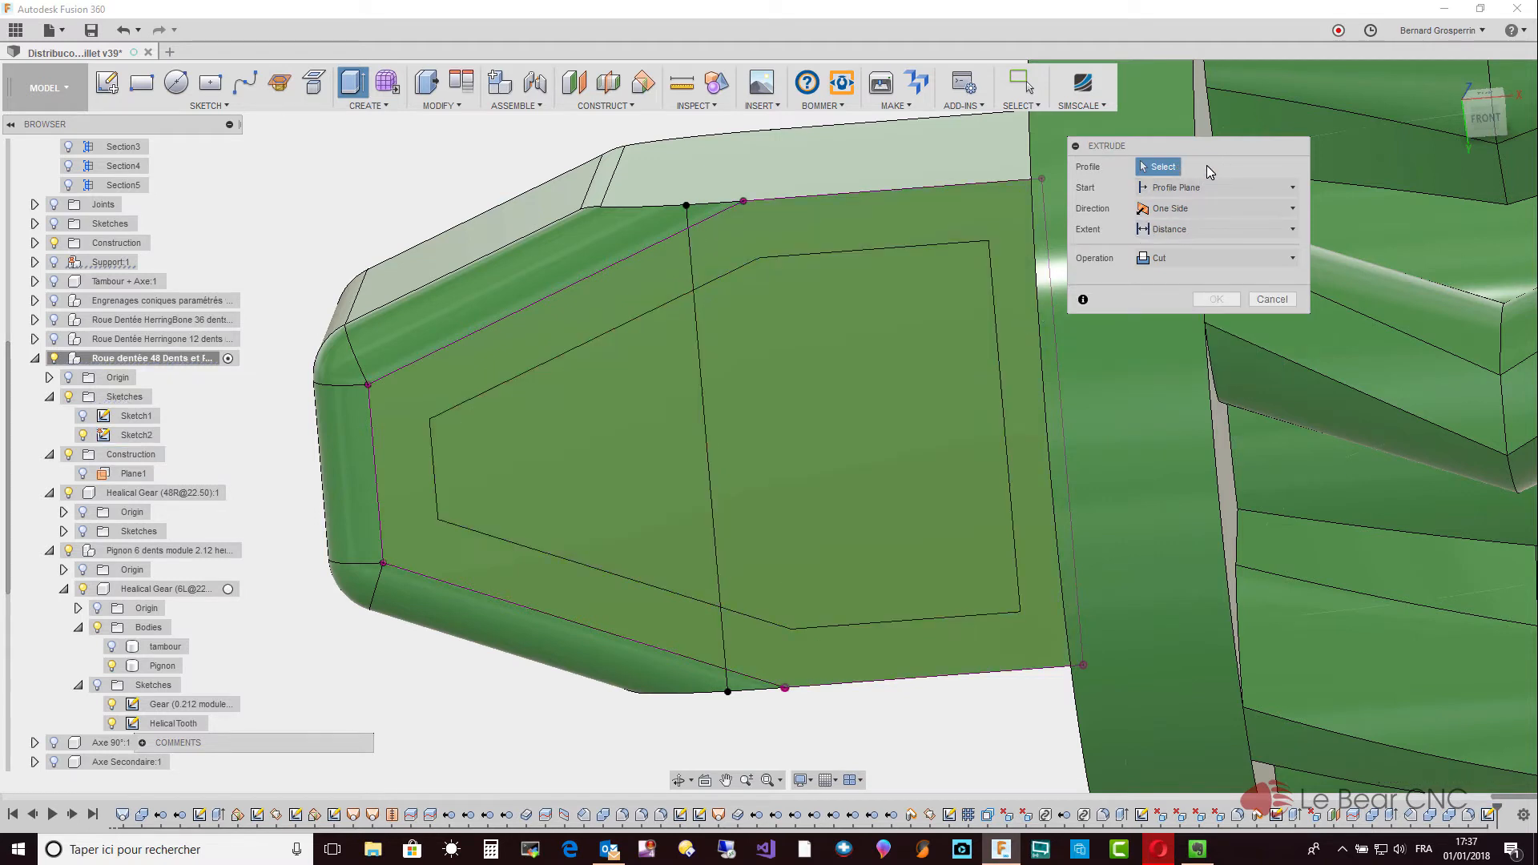
left_click(801, 433)
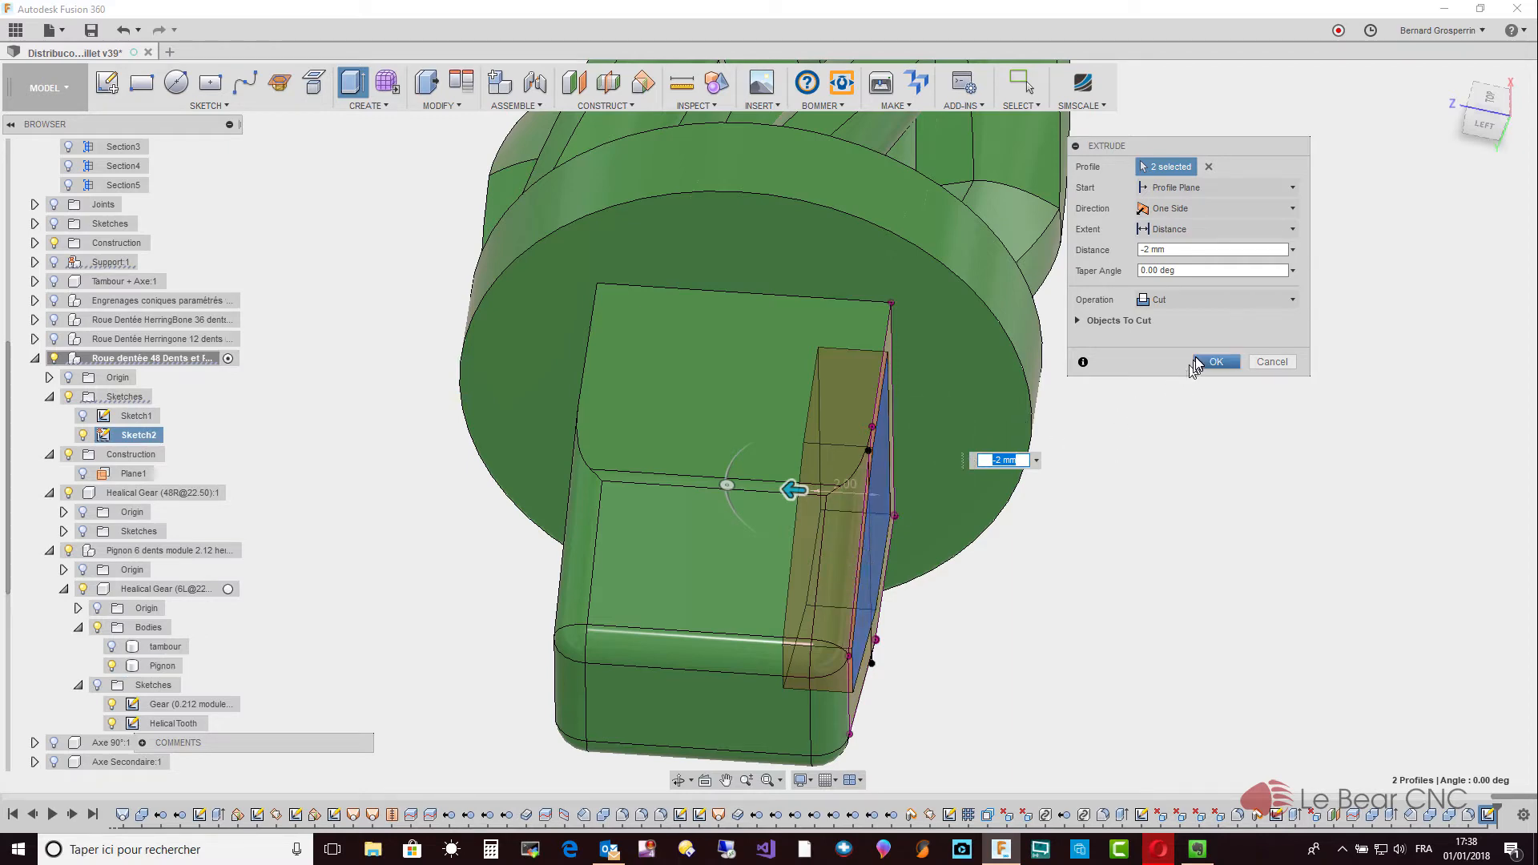
left_click(1203, 360)
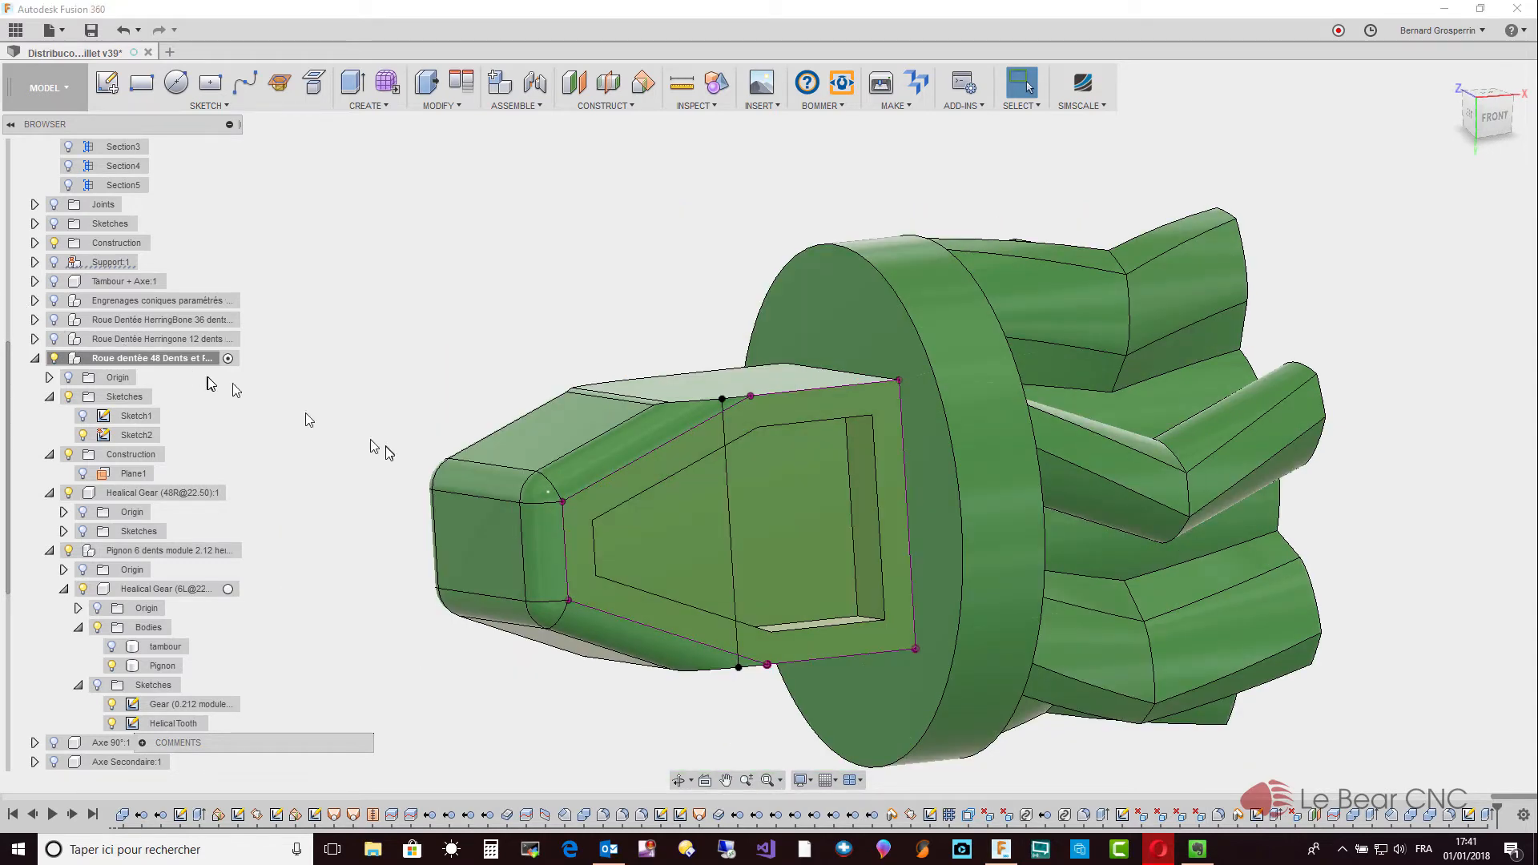
scroll(743, 619, "up", 4)
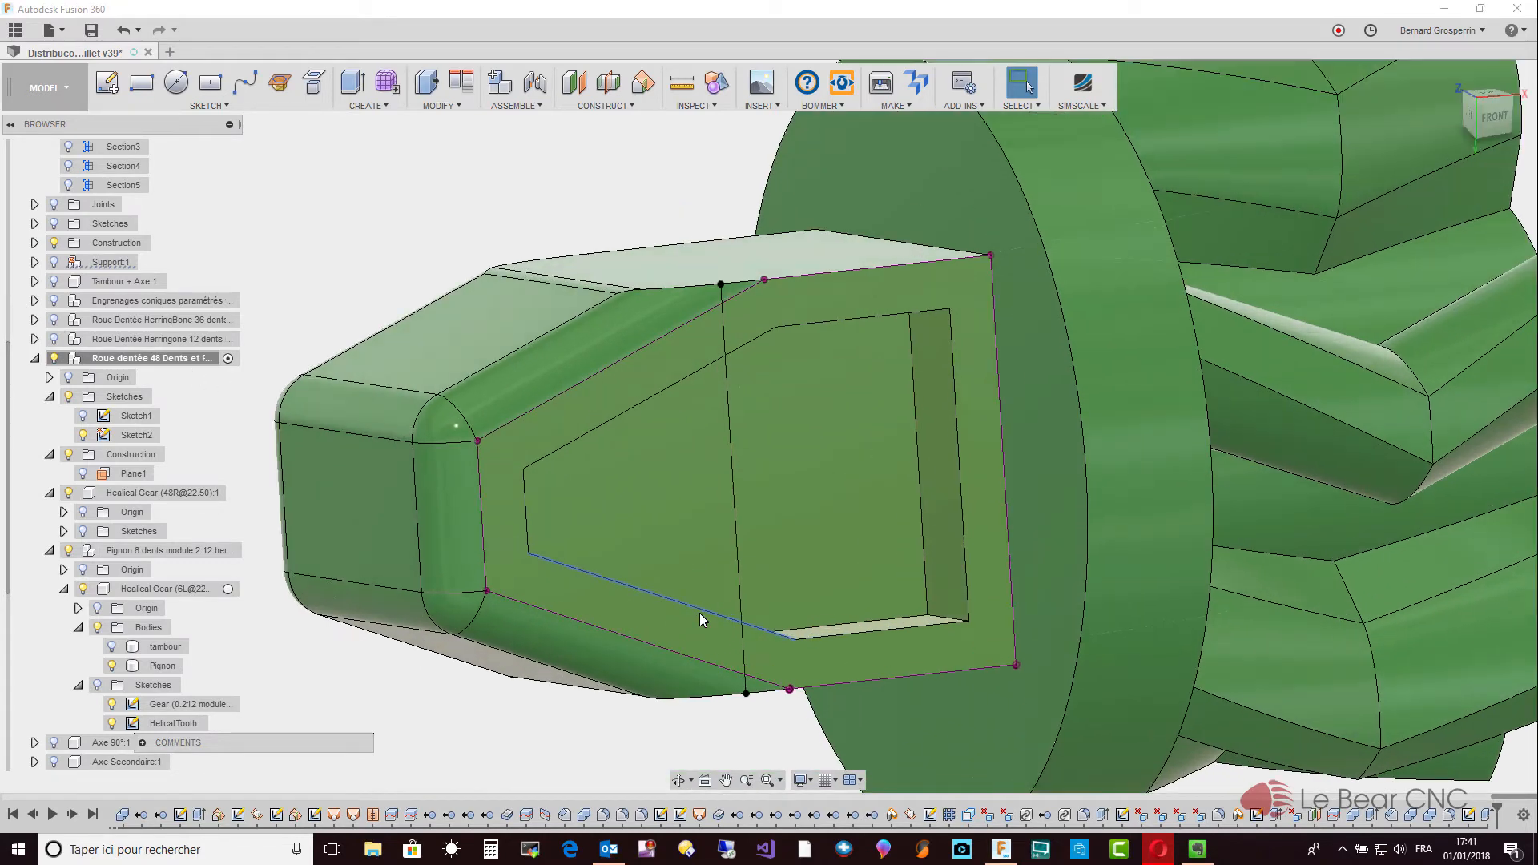
left_click(628, 722)
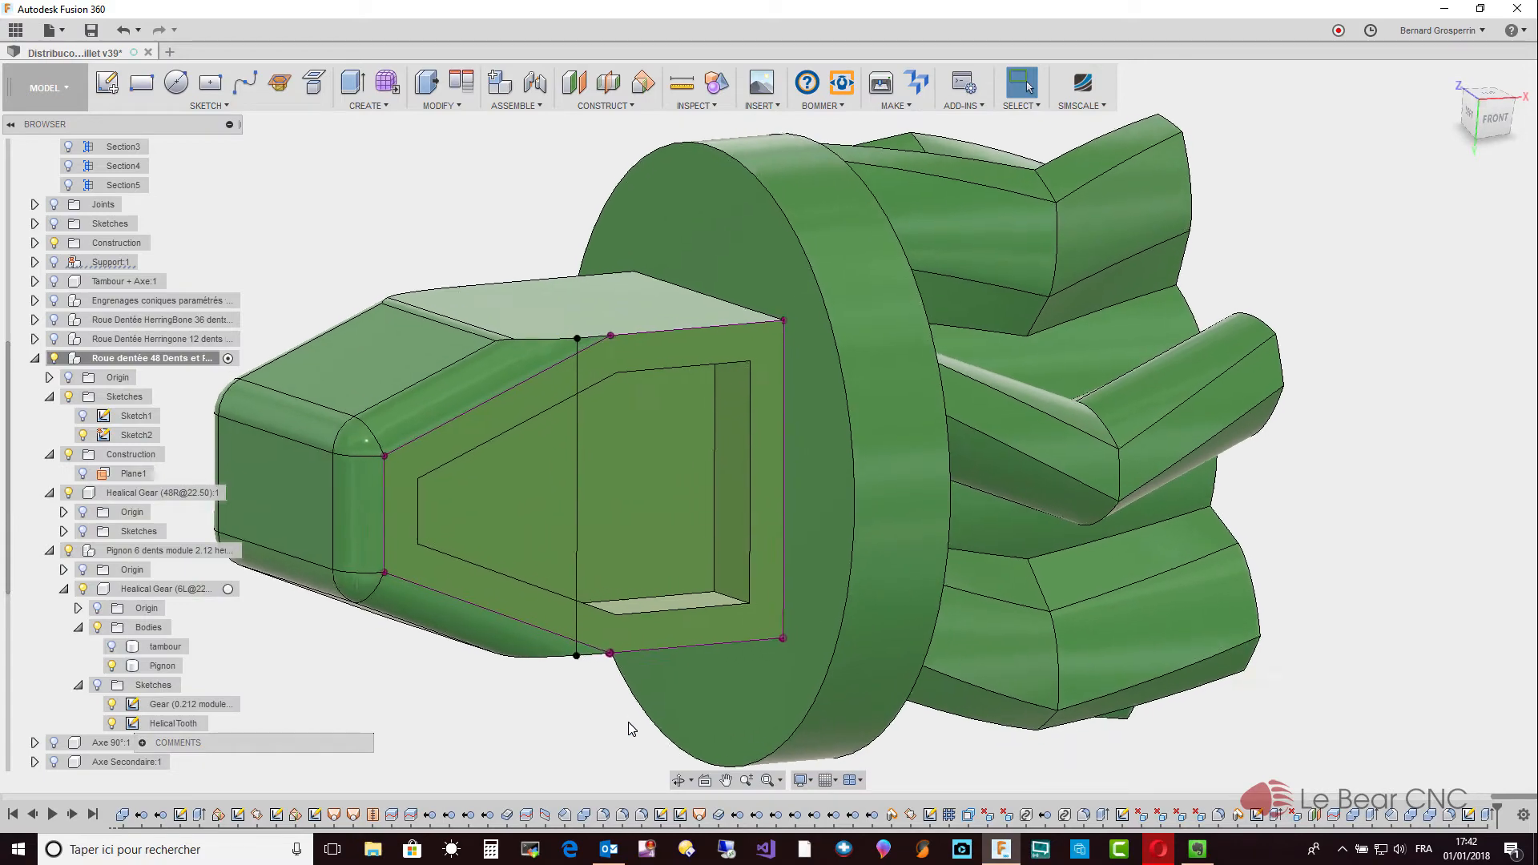
left_click(638, 710)
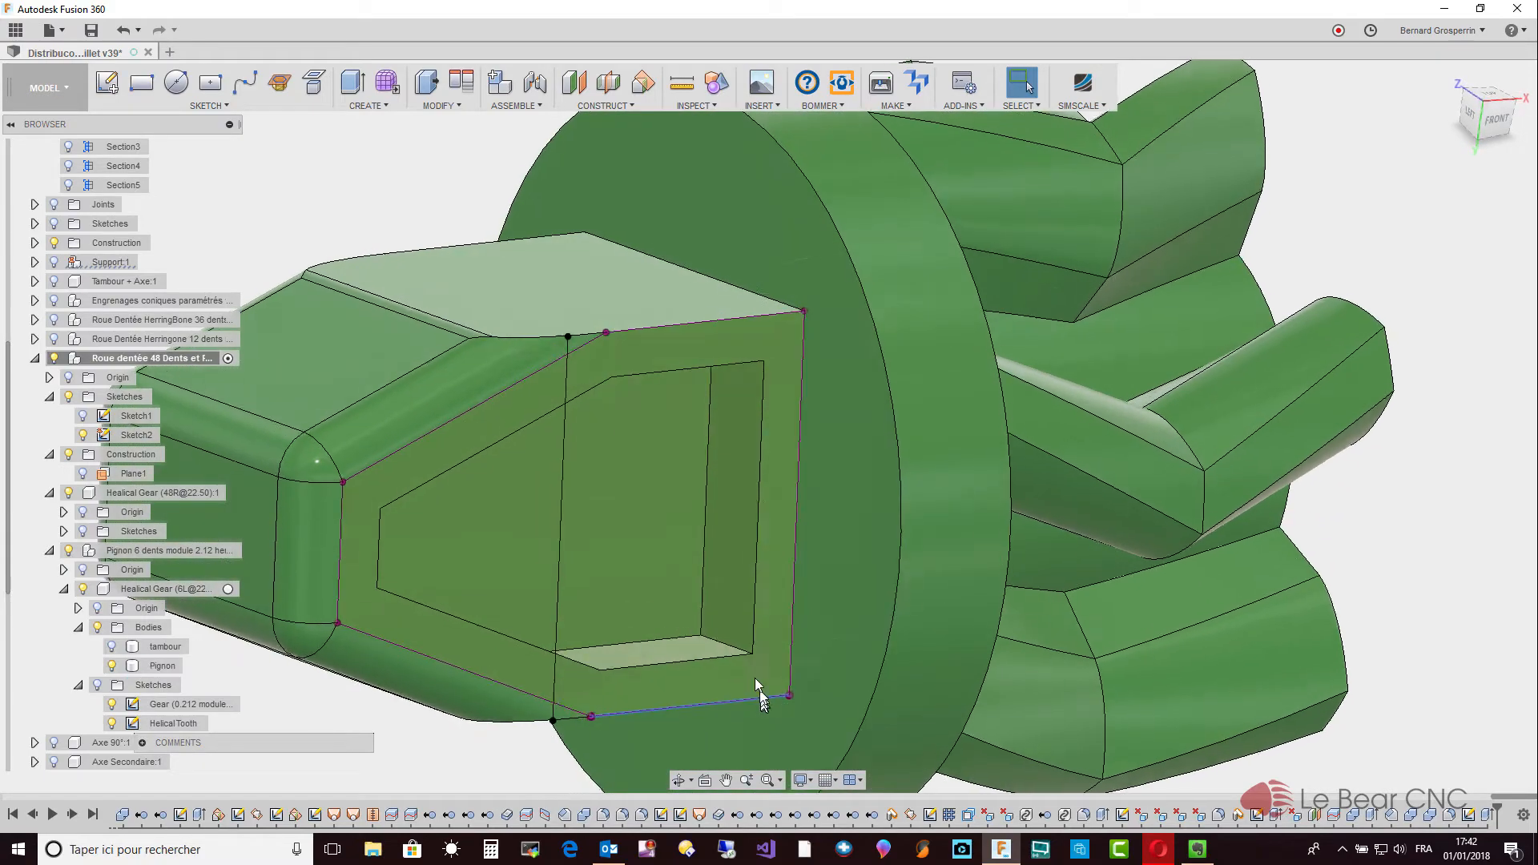
left_click(752, 675)
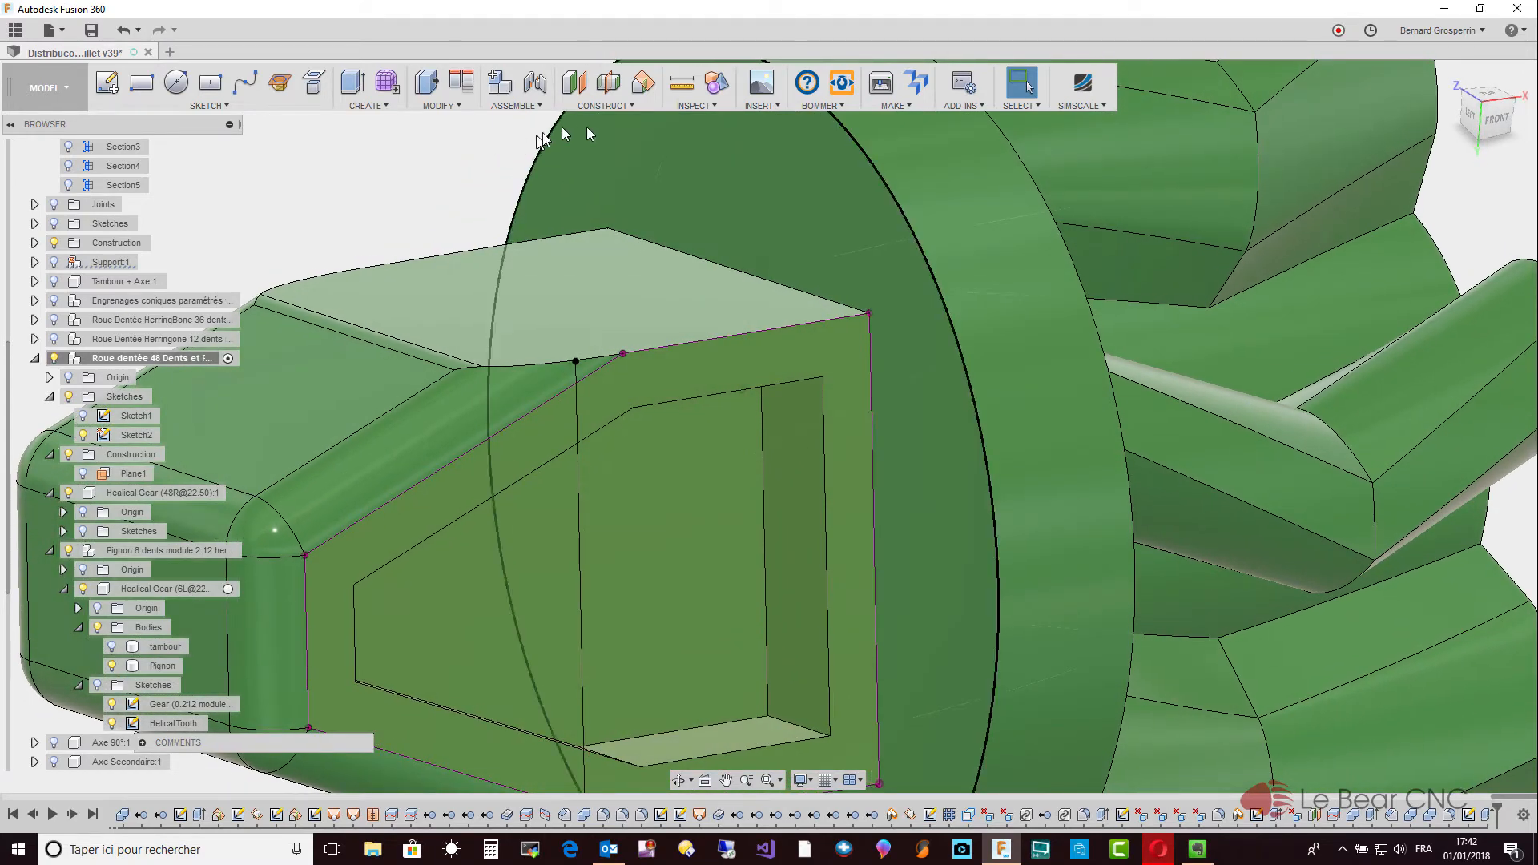
left_click(608, 84)
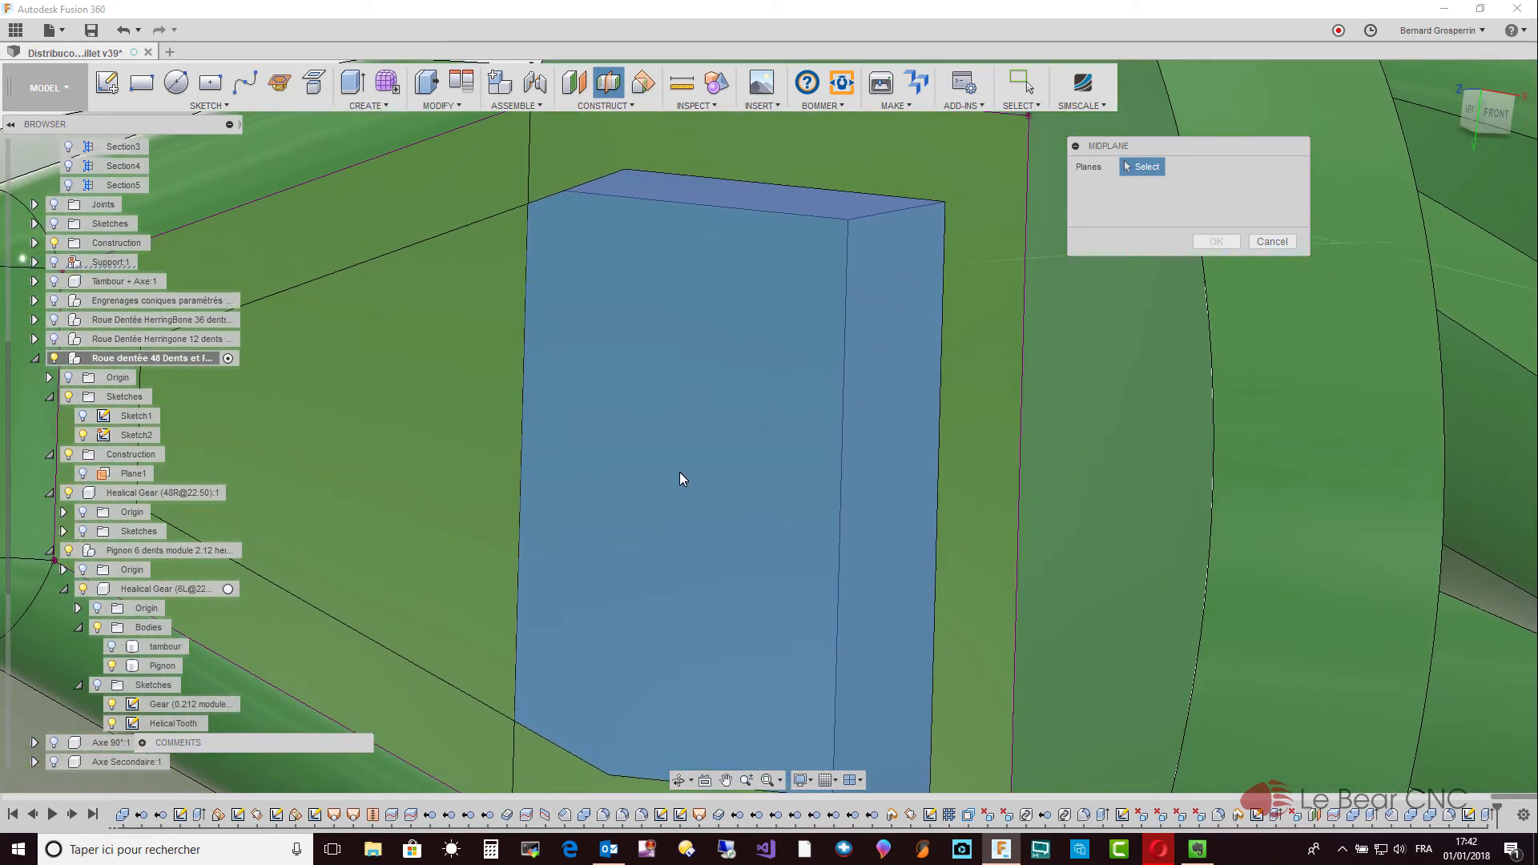
left_click(681, 474)
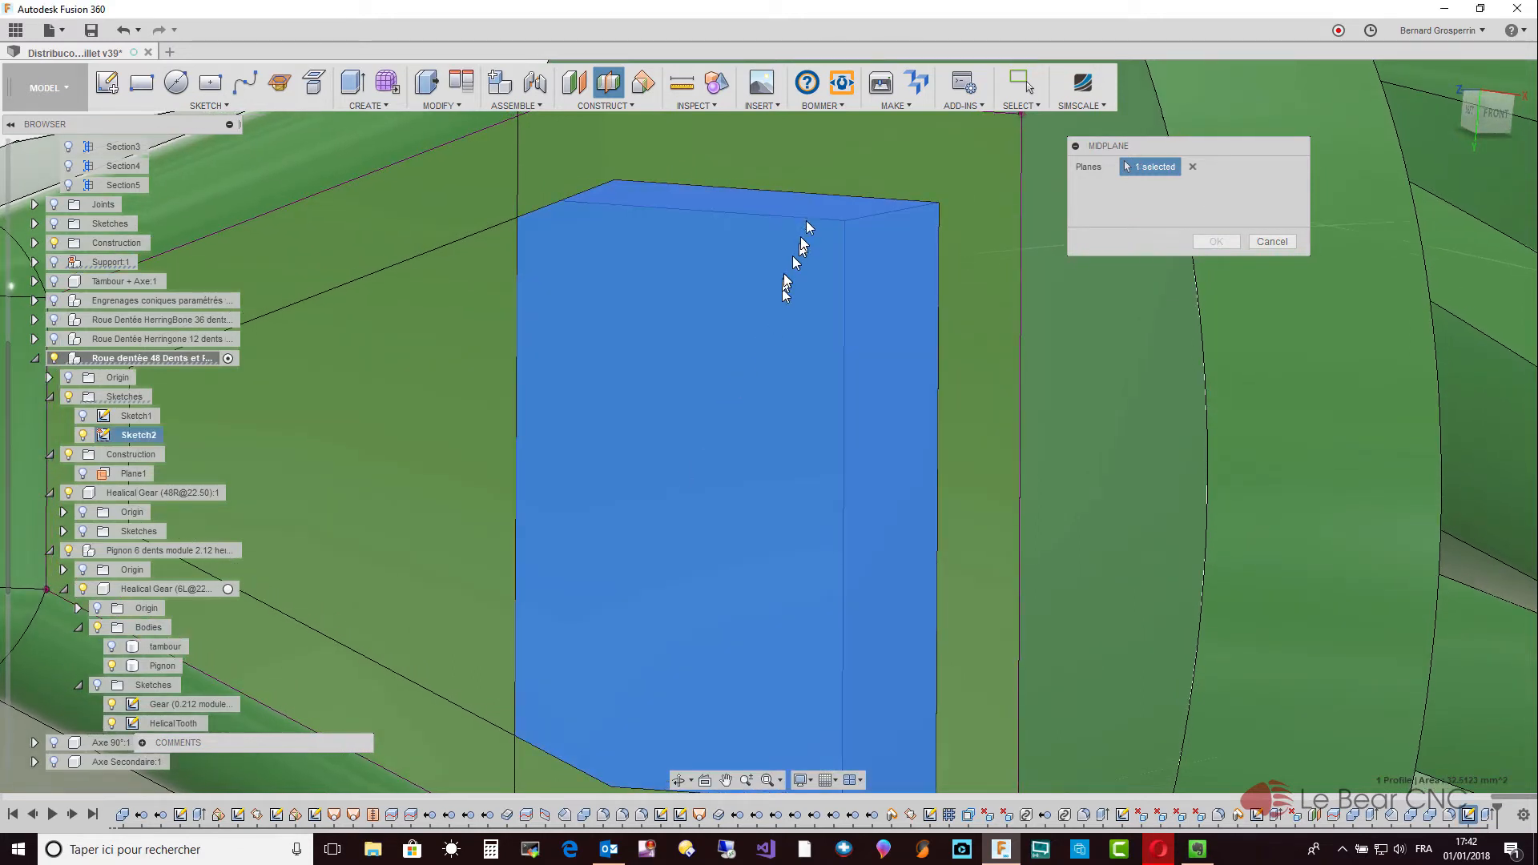
left_click(822, 173)
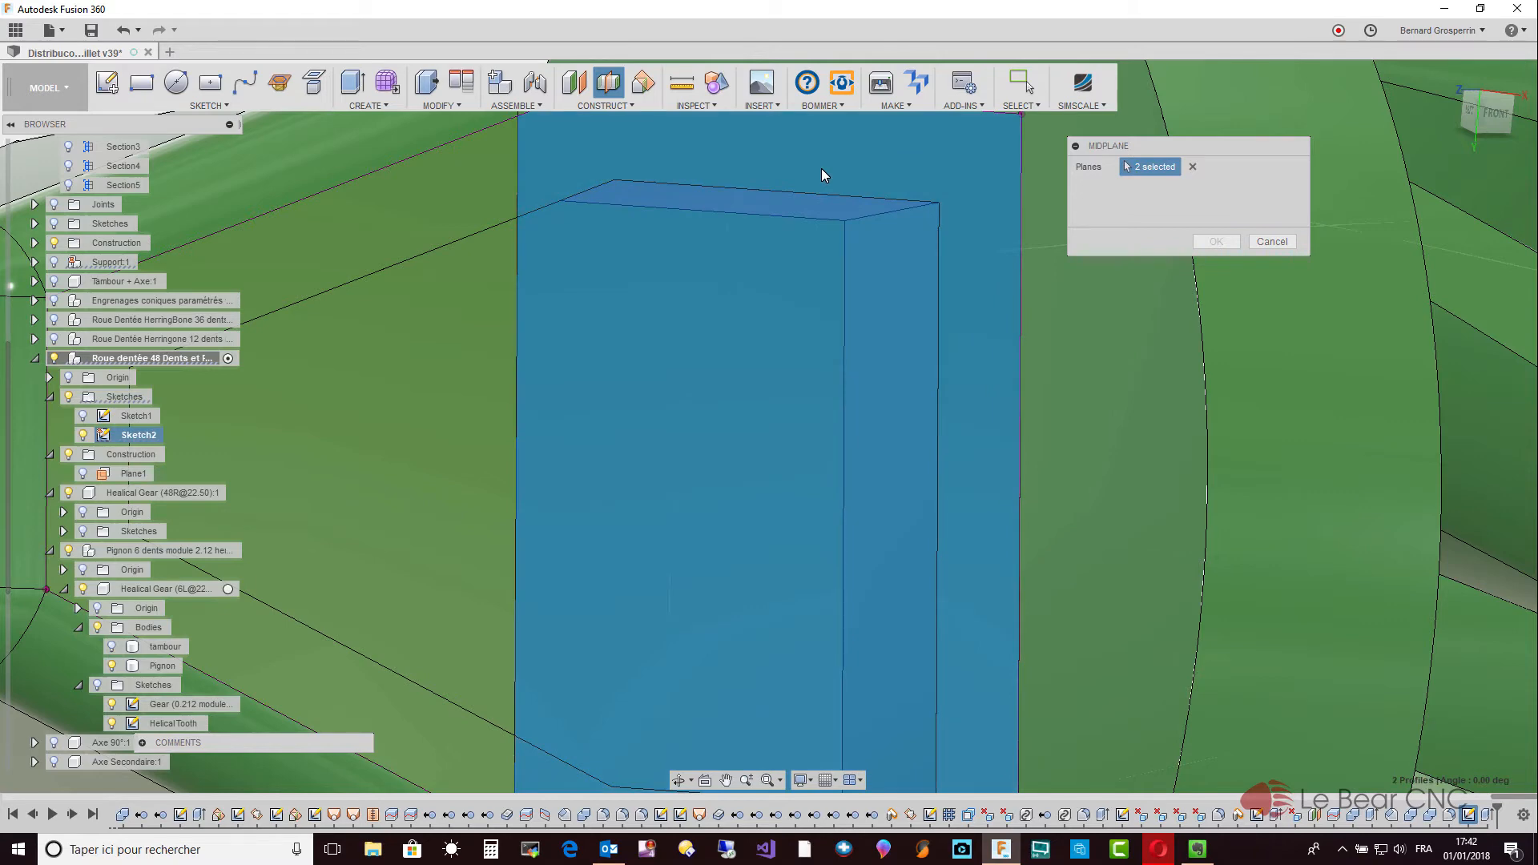
scroll(822, 174, "down", 5)
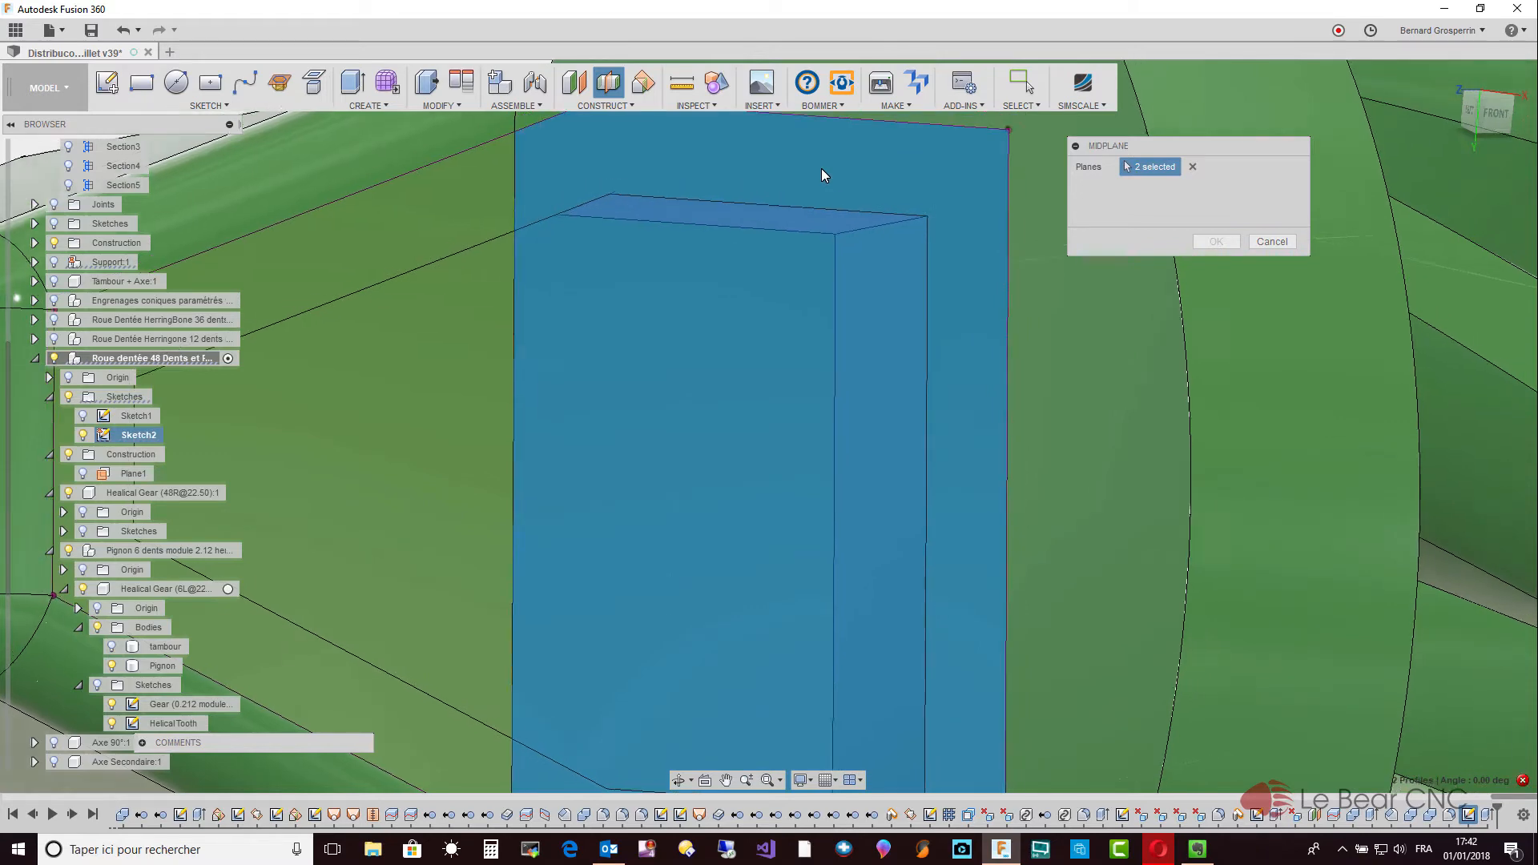
scroll(822, 174, "down", 3)
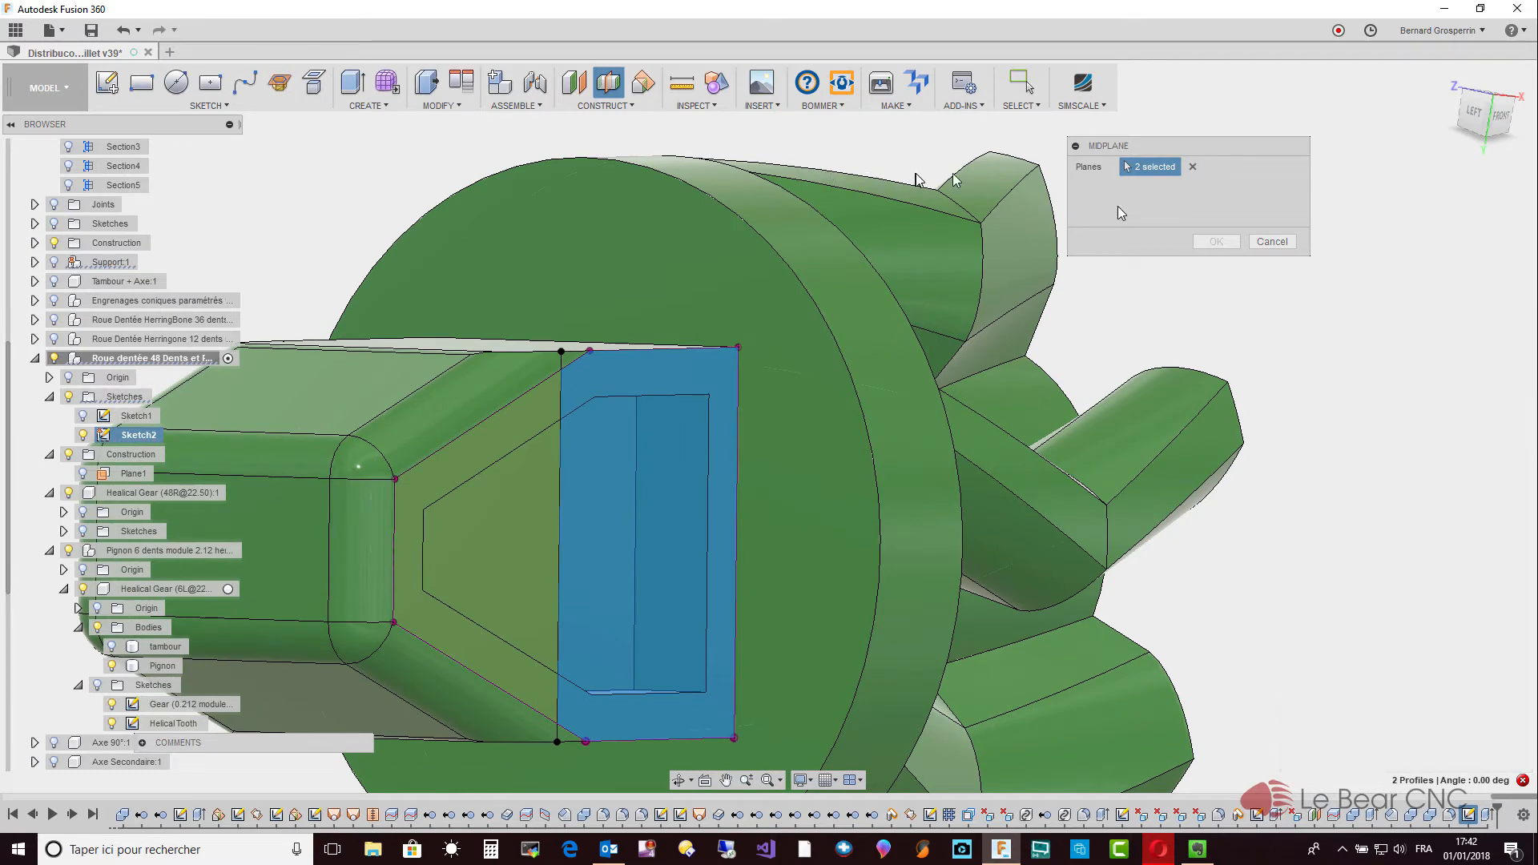
left_click(1272, 242)
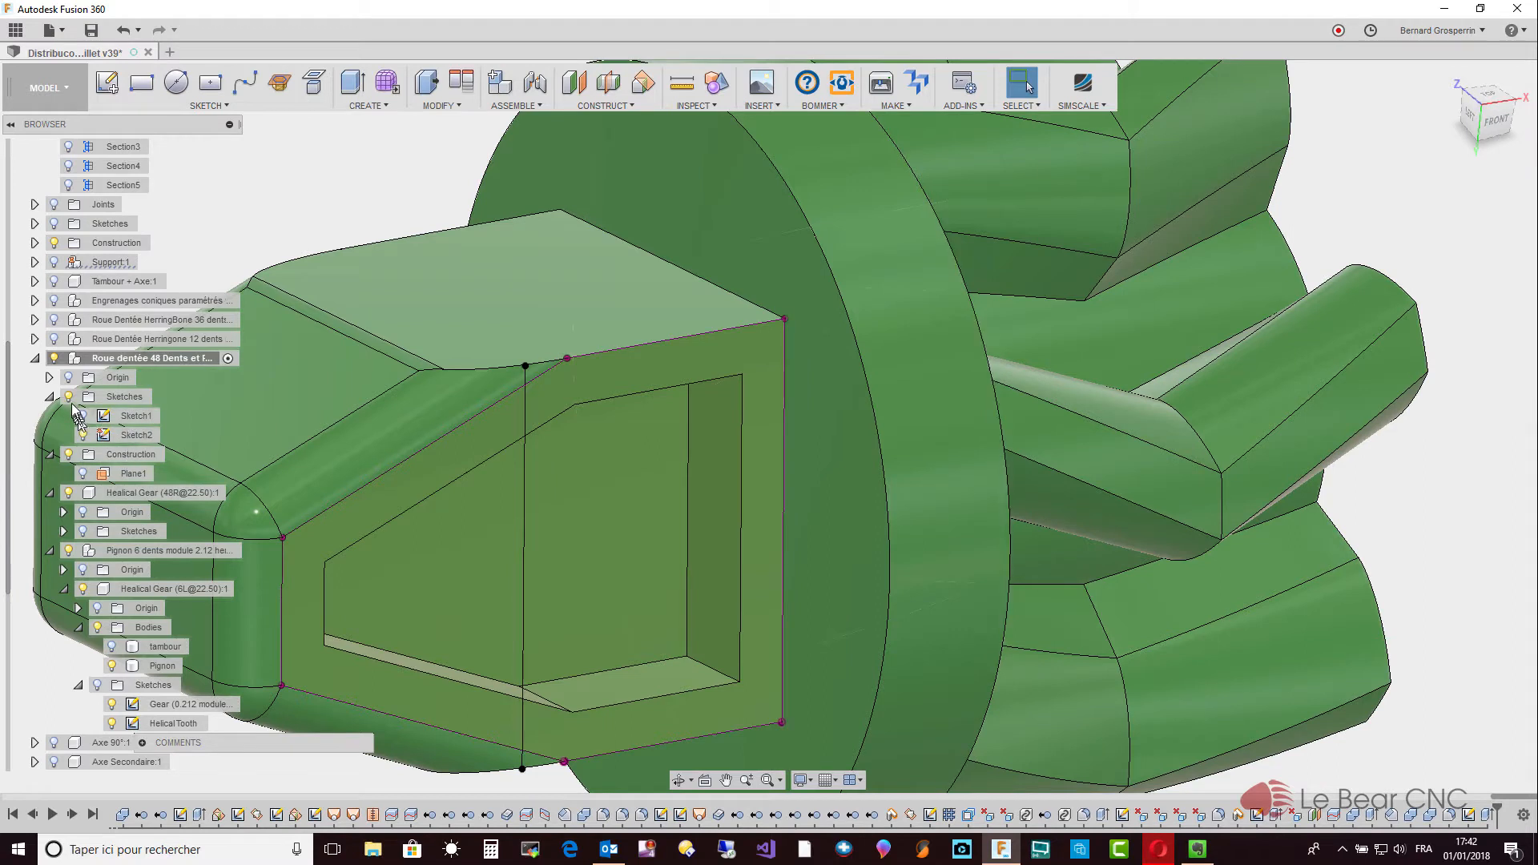
Hide the component's sketches and construct a midplane between the pocket's floor and the shaft's side face.
left_click(69, 397)
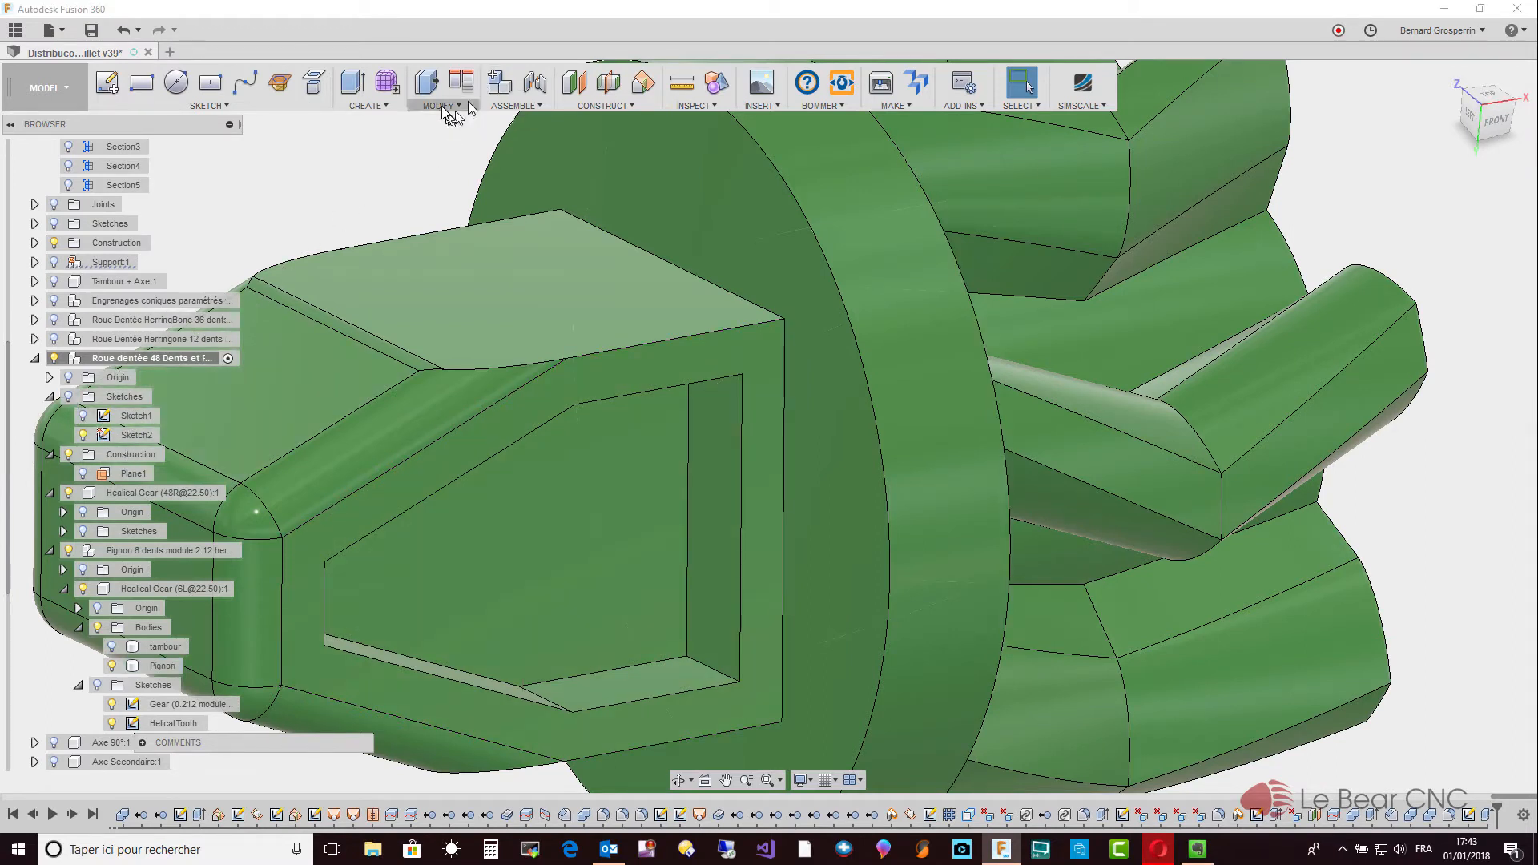
left_click(608, 85)
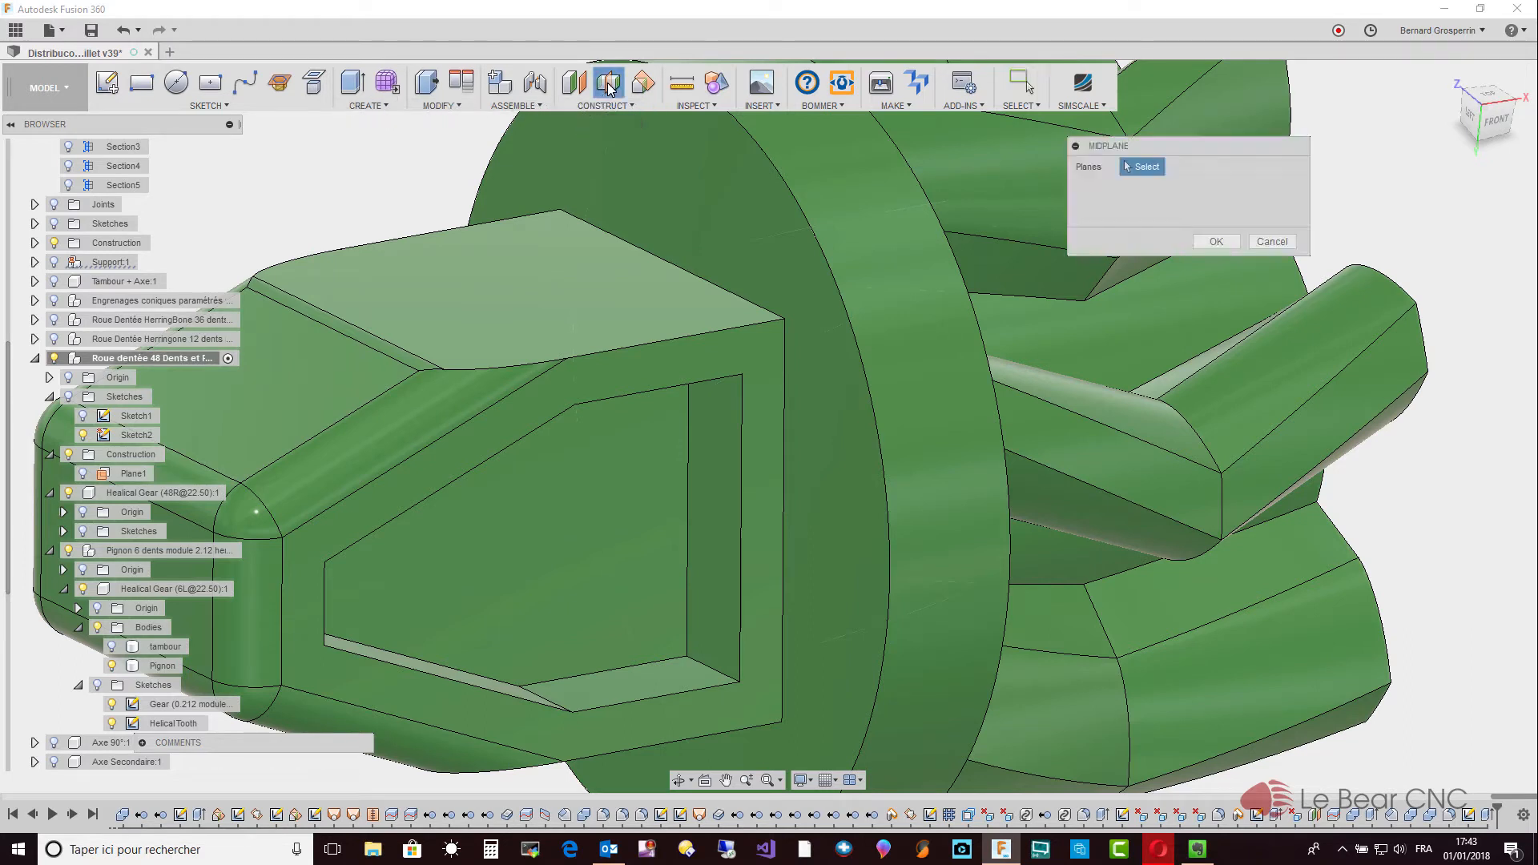
left_click(661, 443)
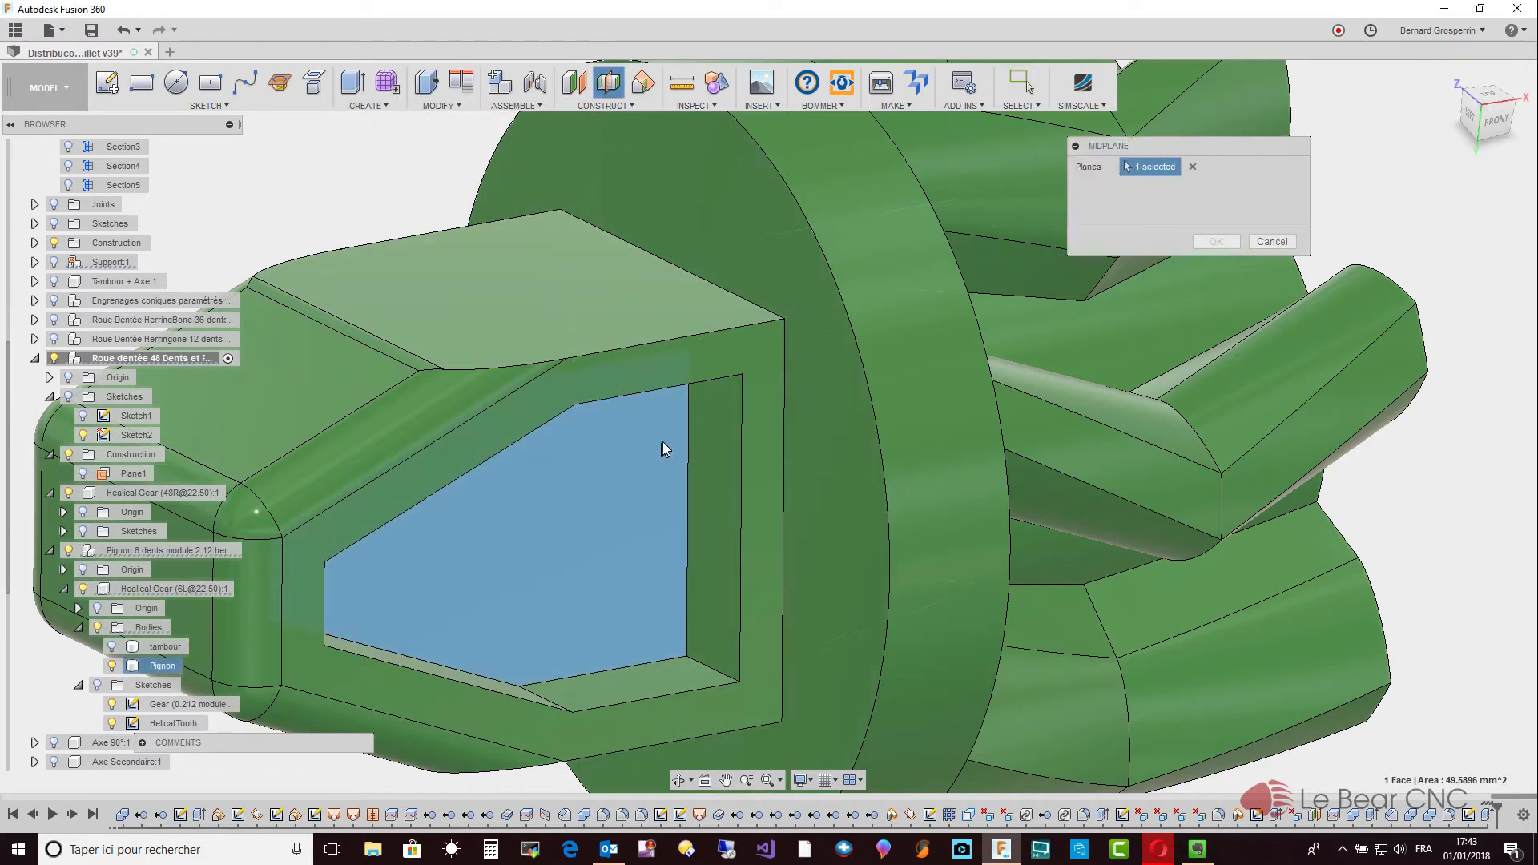
left_click(763, 444)
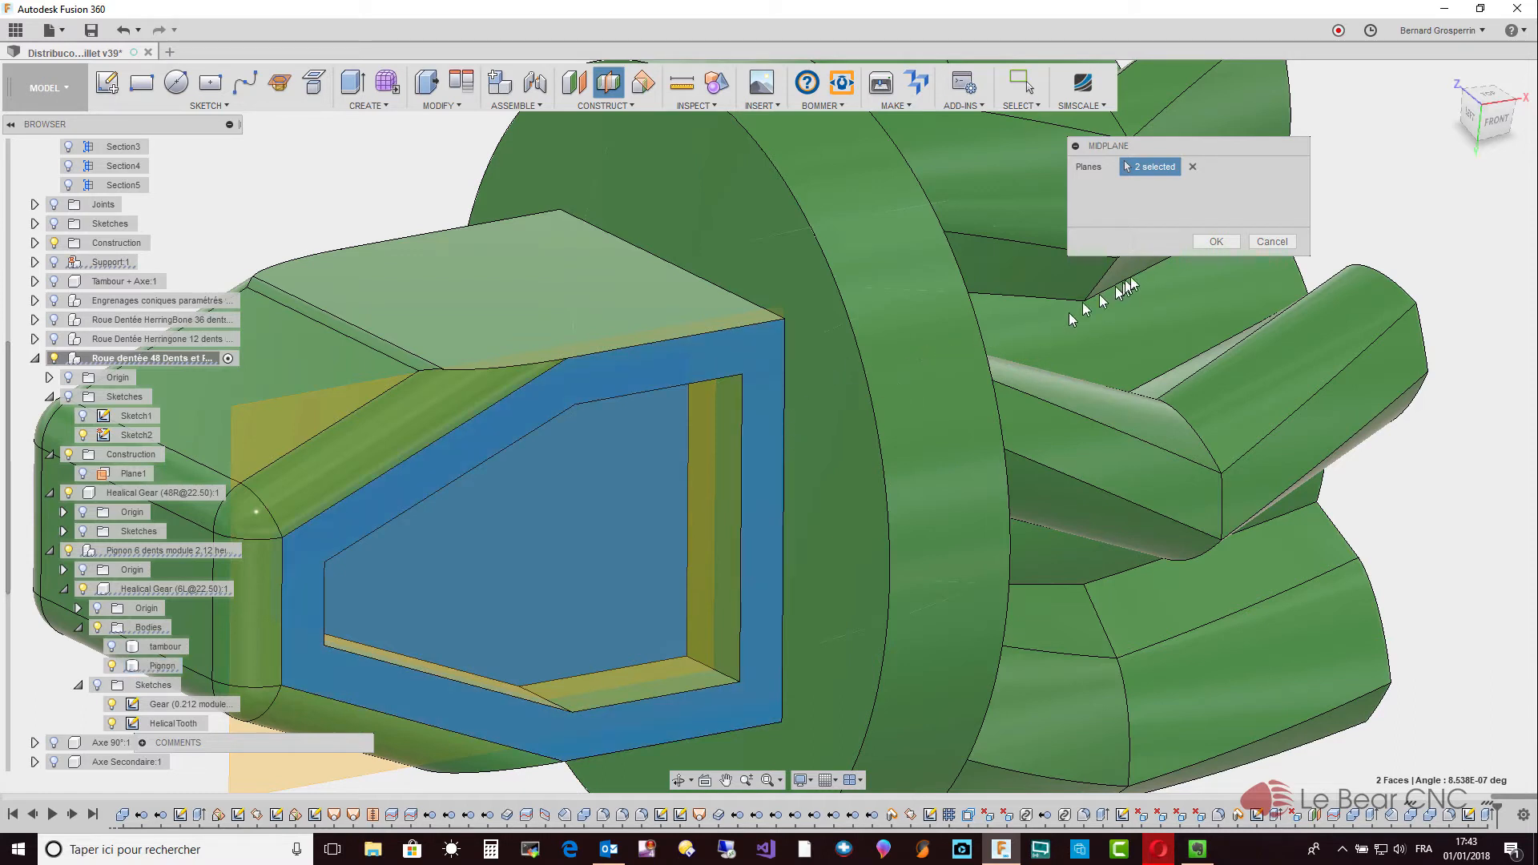
left_click(1216, 241)
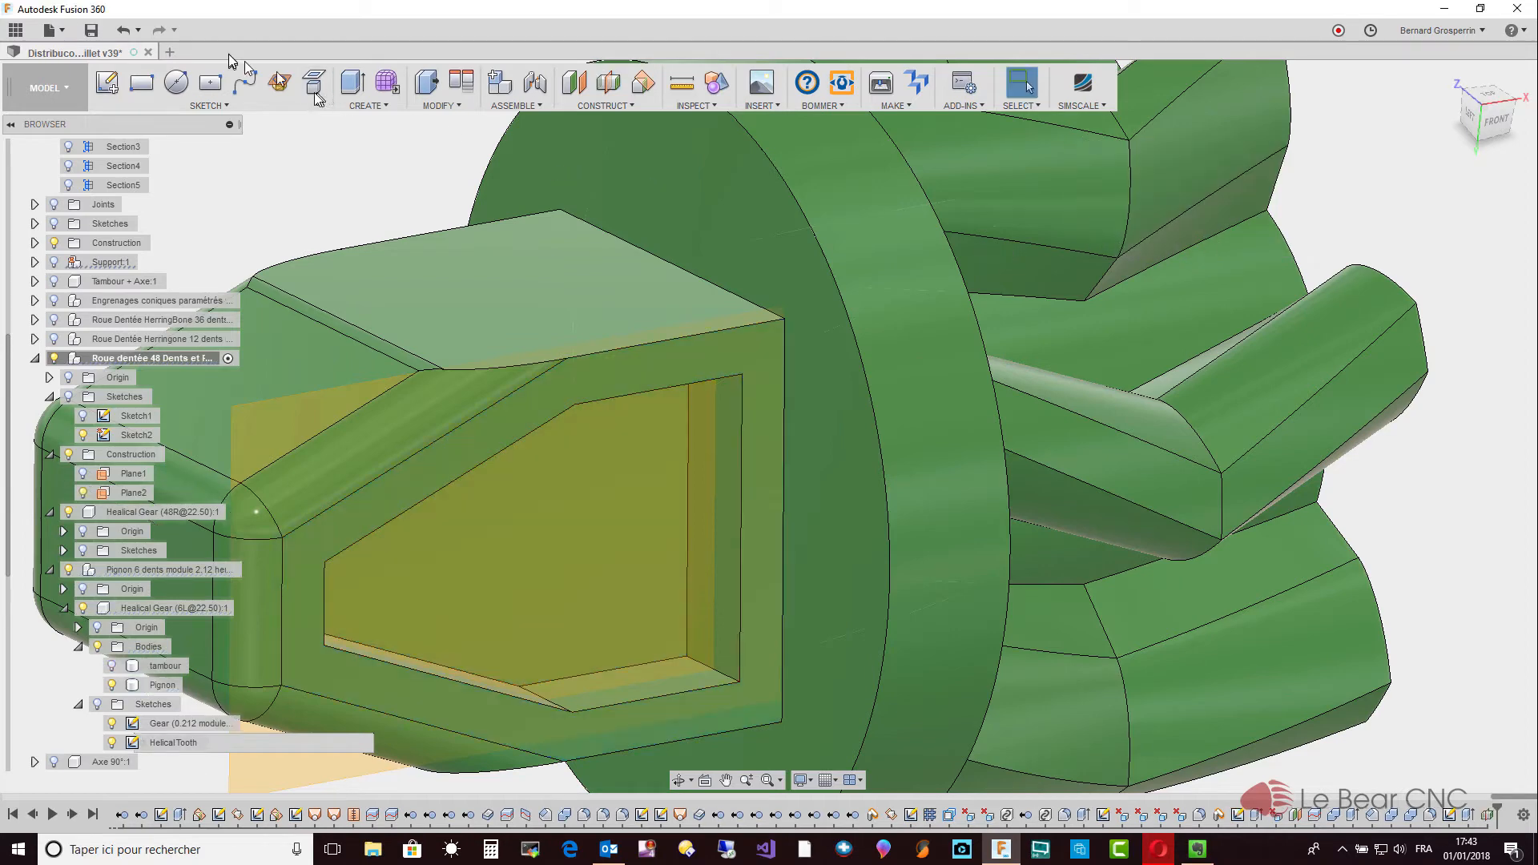
Create a sketch on the new midplane and project the pocket's outline edges and the vertical sketch line into it.
left_click(216, 105)
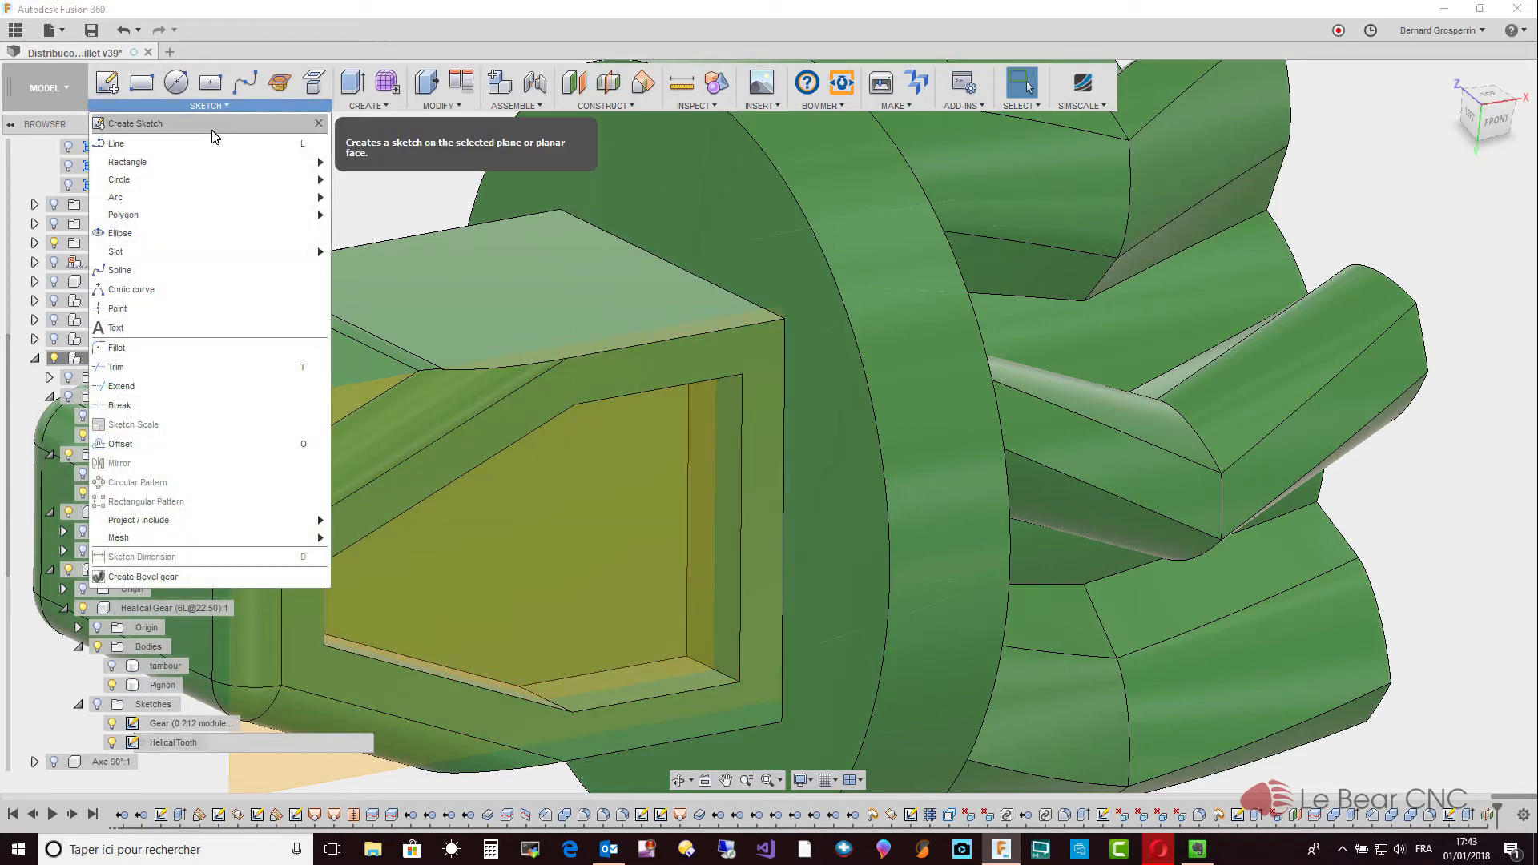
left_click(213, 127)
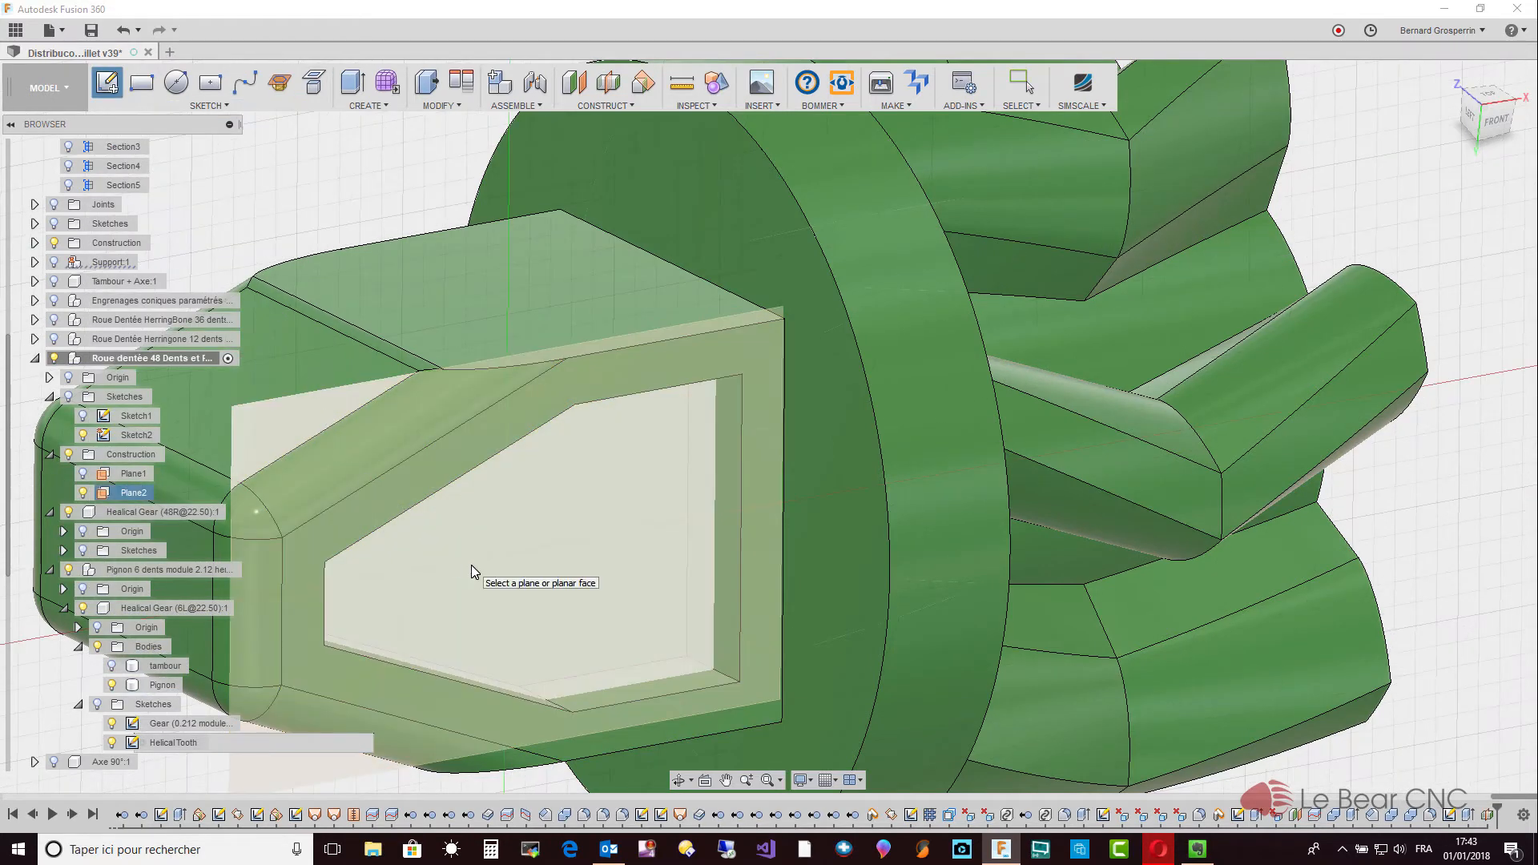
left_click(471, 566)
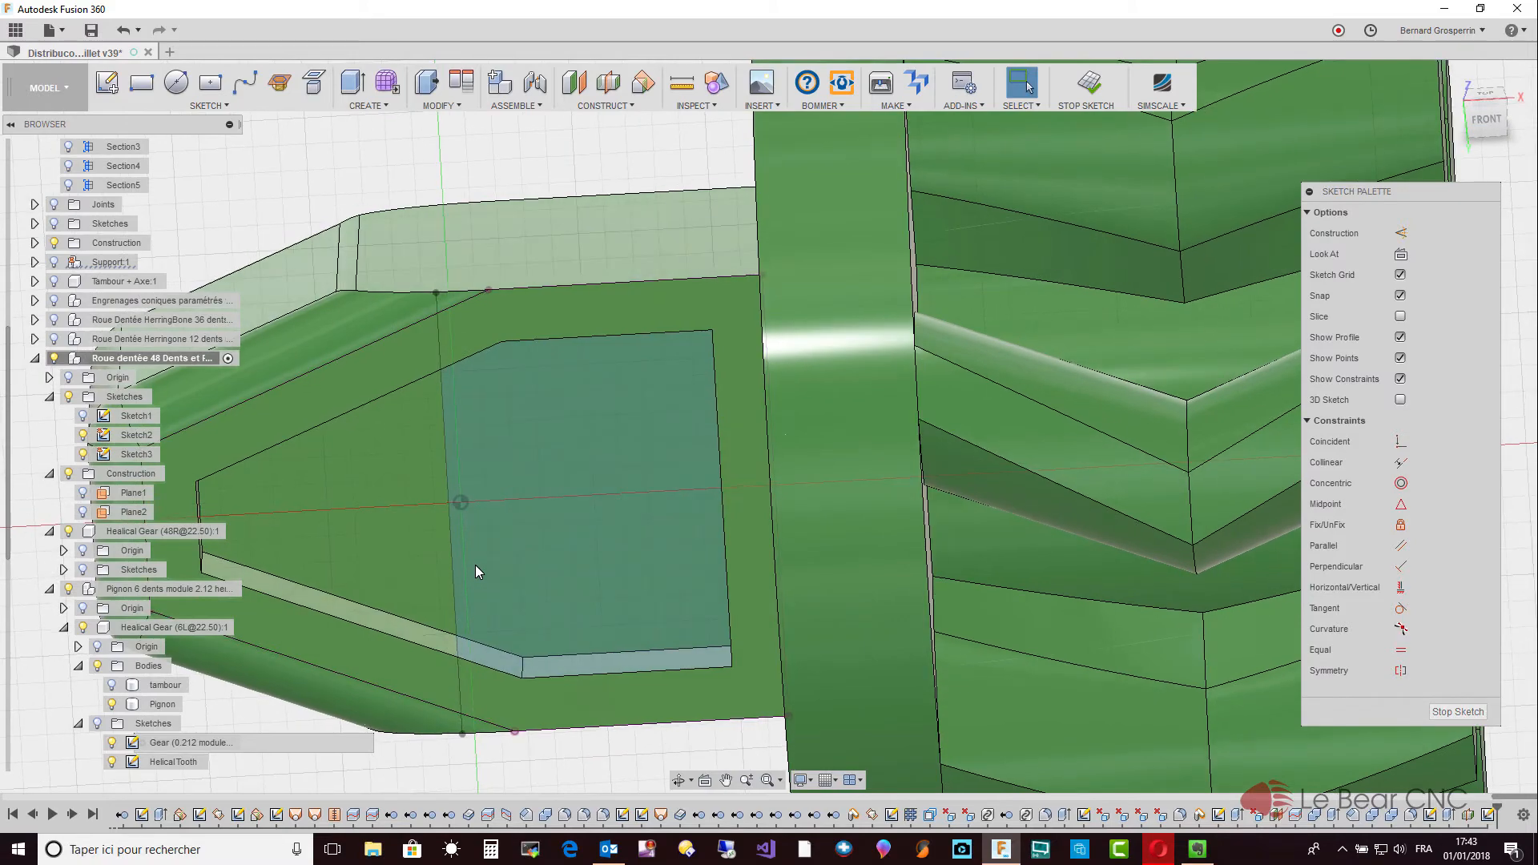
key("p")
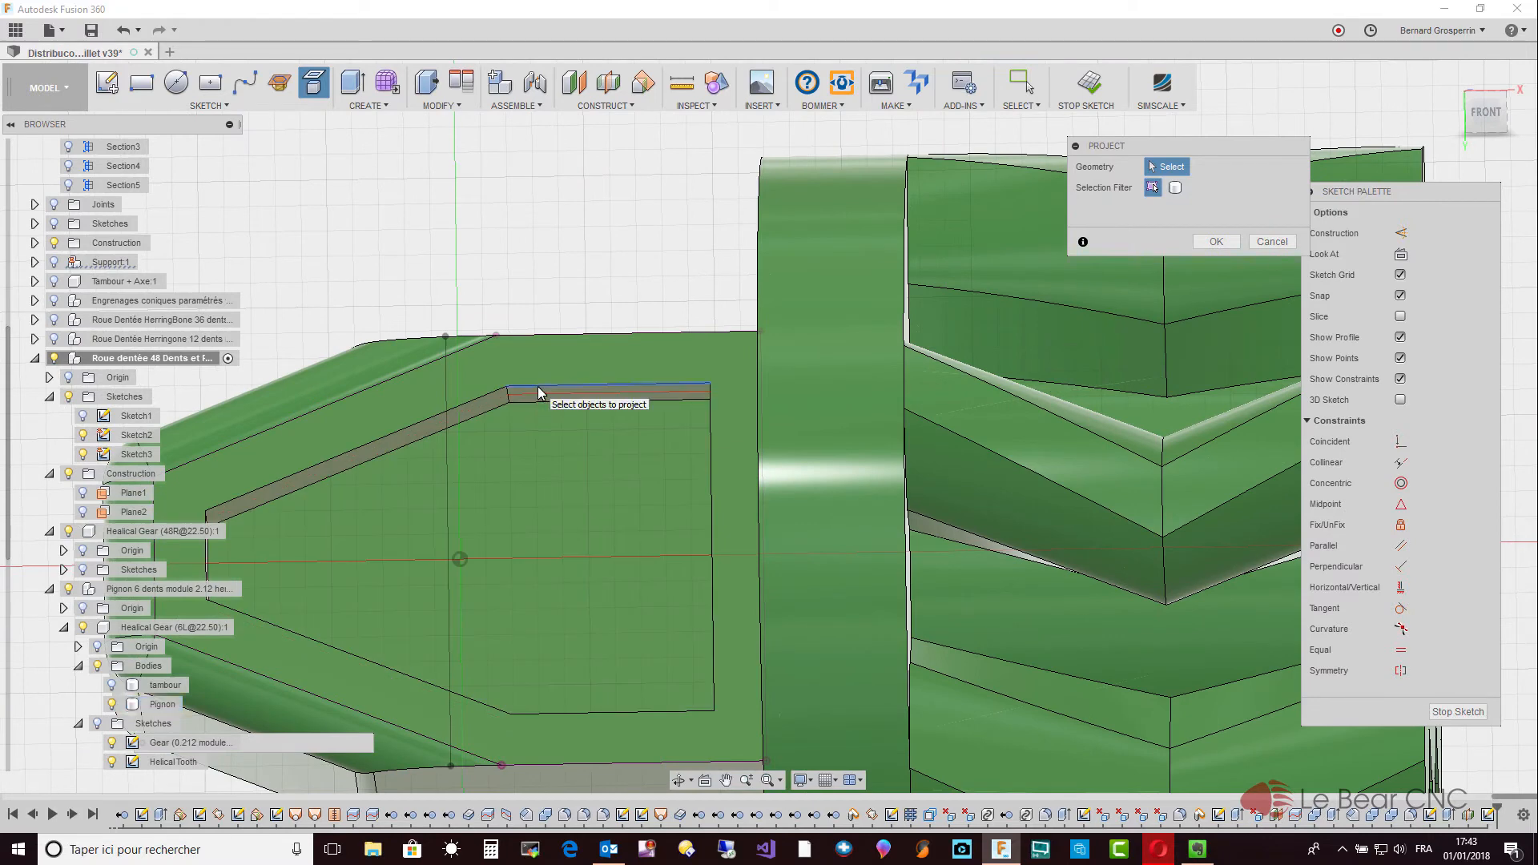
left_click(538, 390)
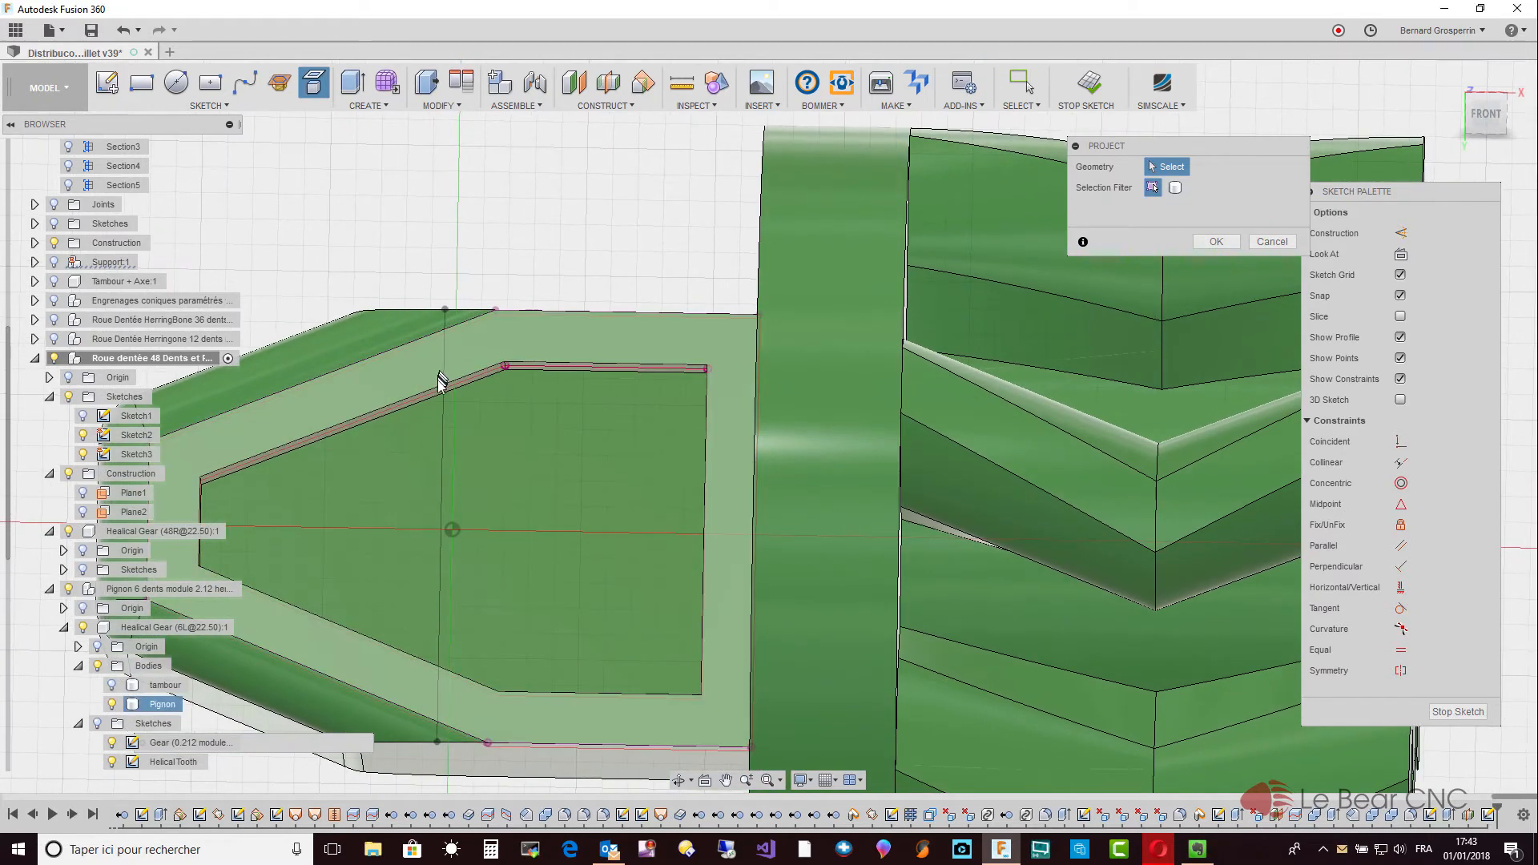
left_click(434, 390)
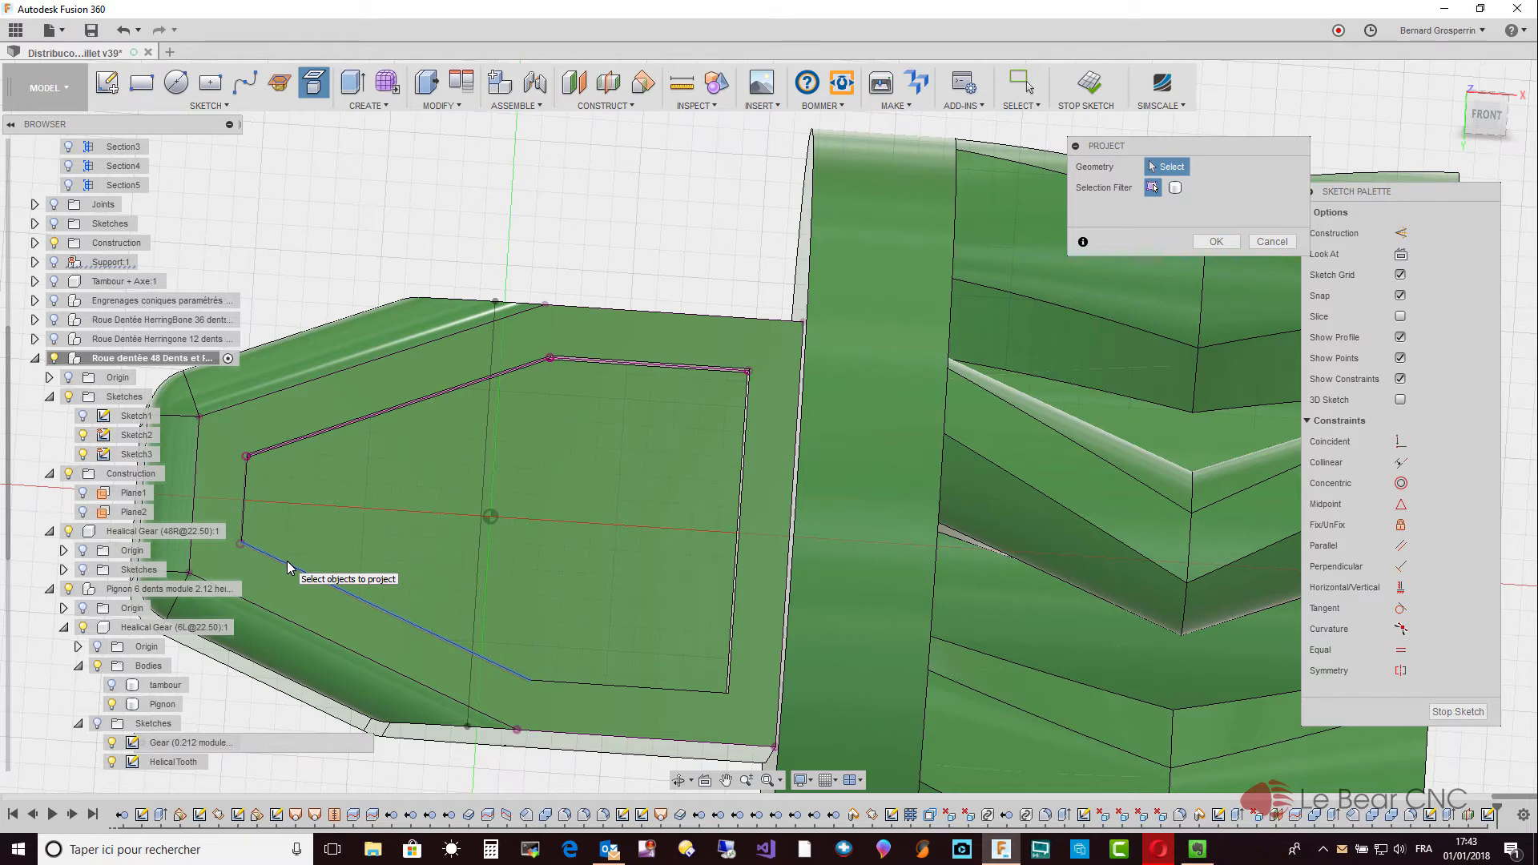
left_click(376, 607)
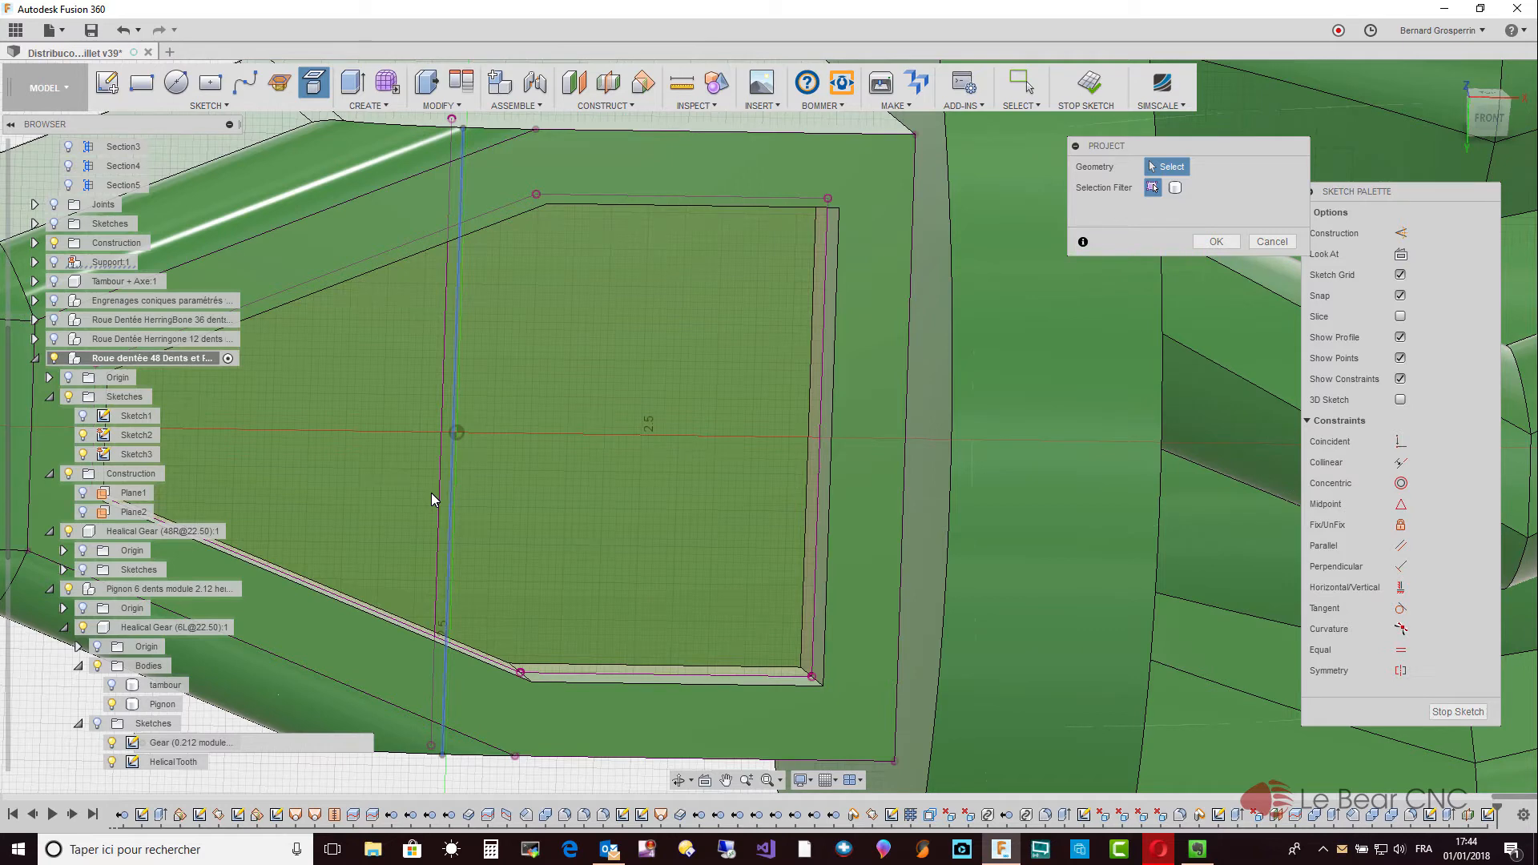
left_click(447, 481)
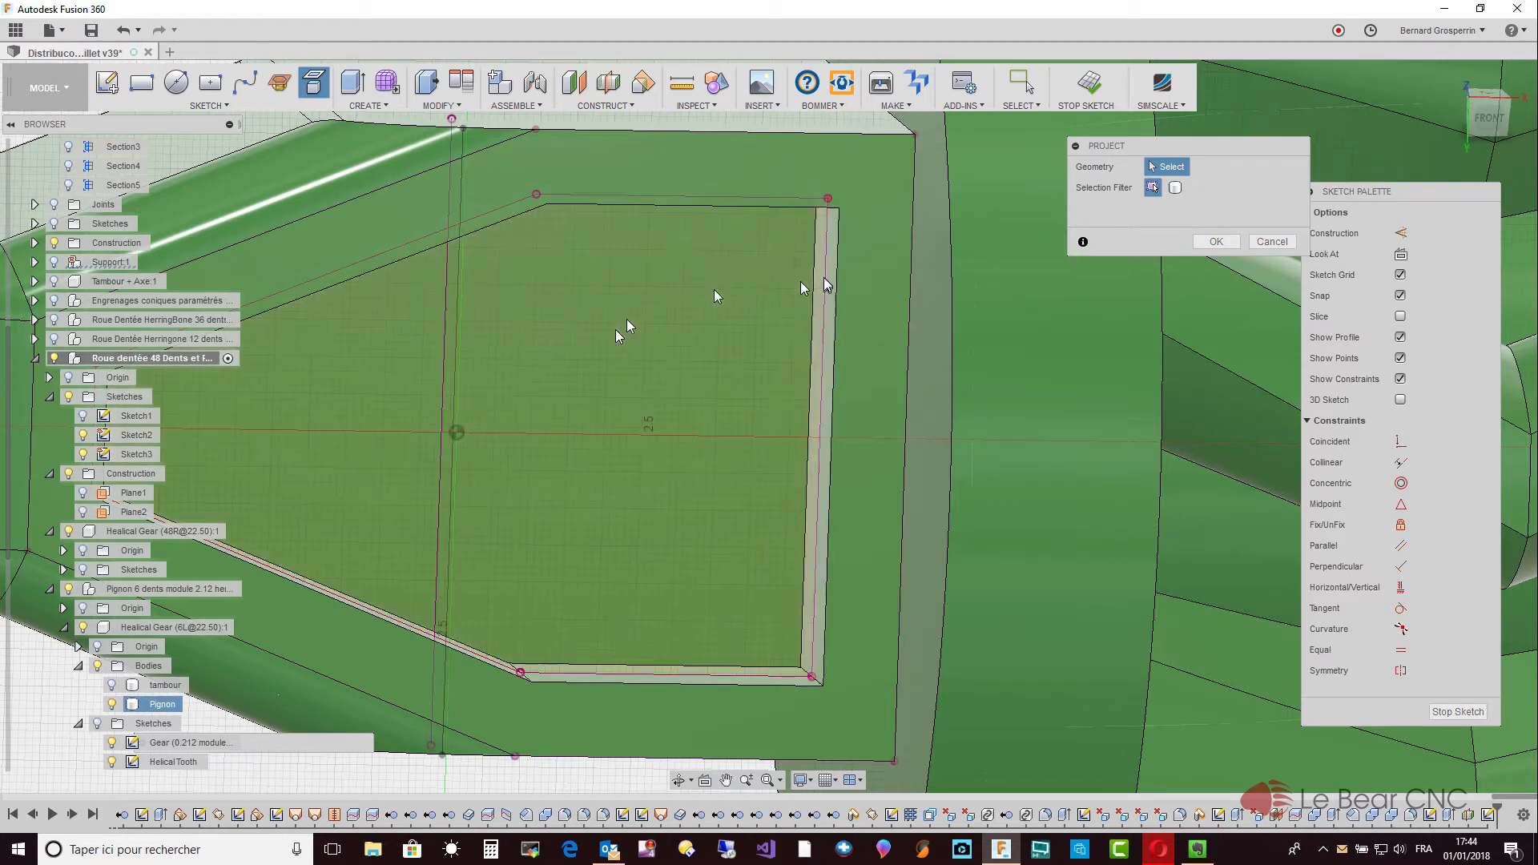
left_click(1216, 241)
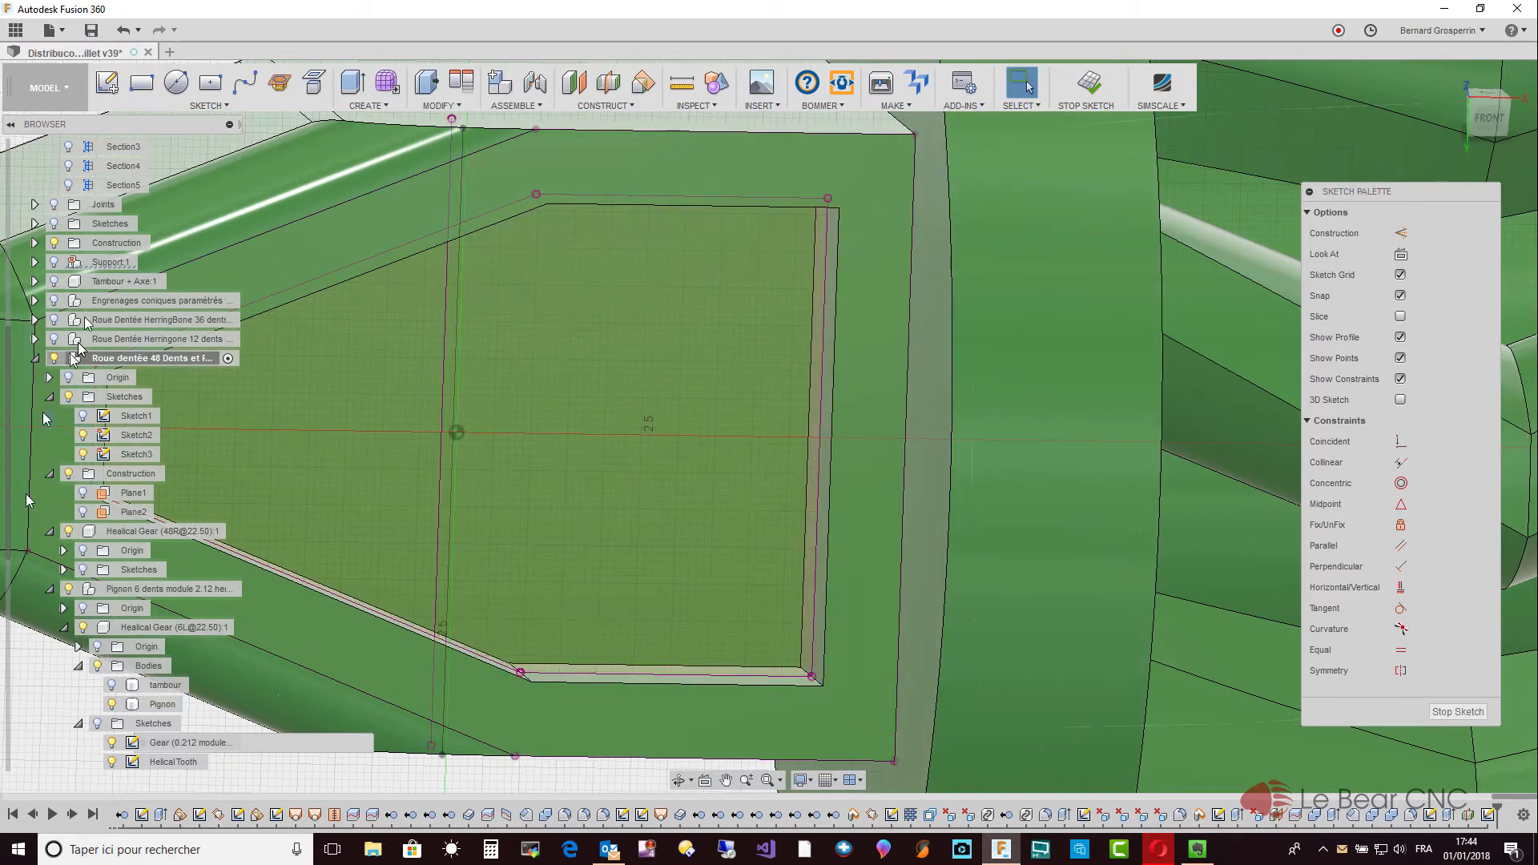
Hide the Pignon body and Sketch2 so that only the geometry projected in Sketch3 is shown.
left_click(117, 708)
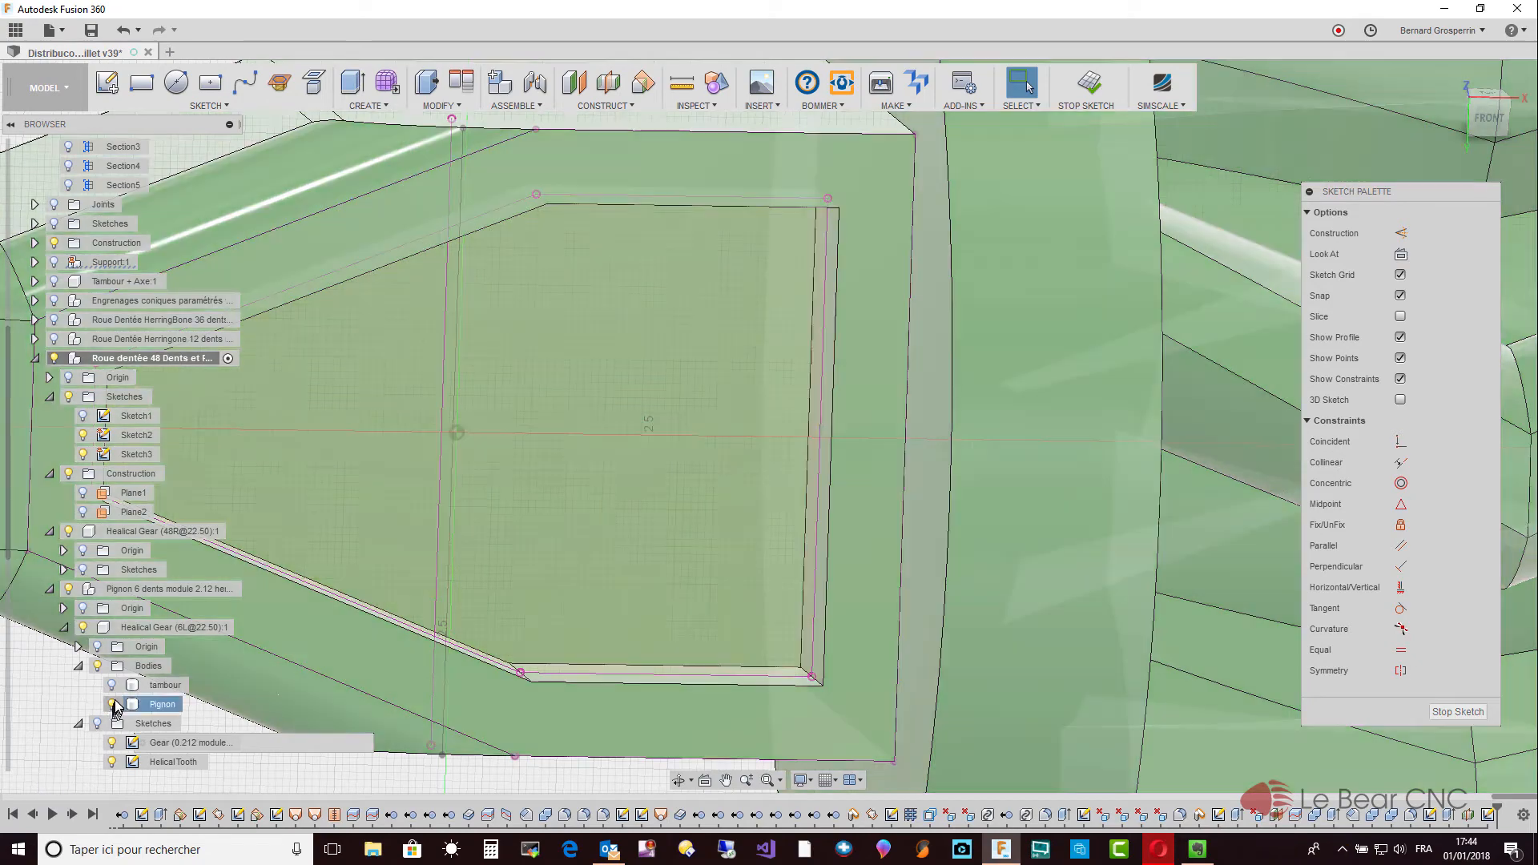
left_click(113, 705)
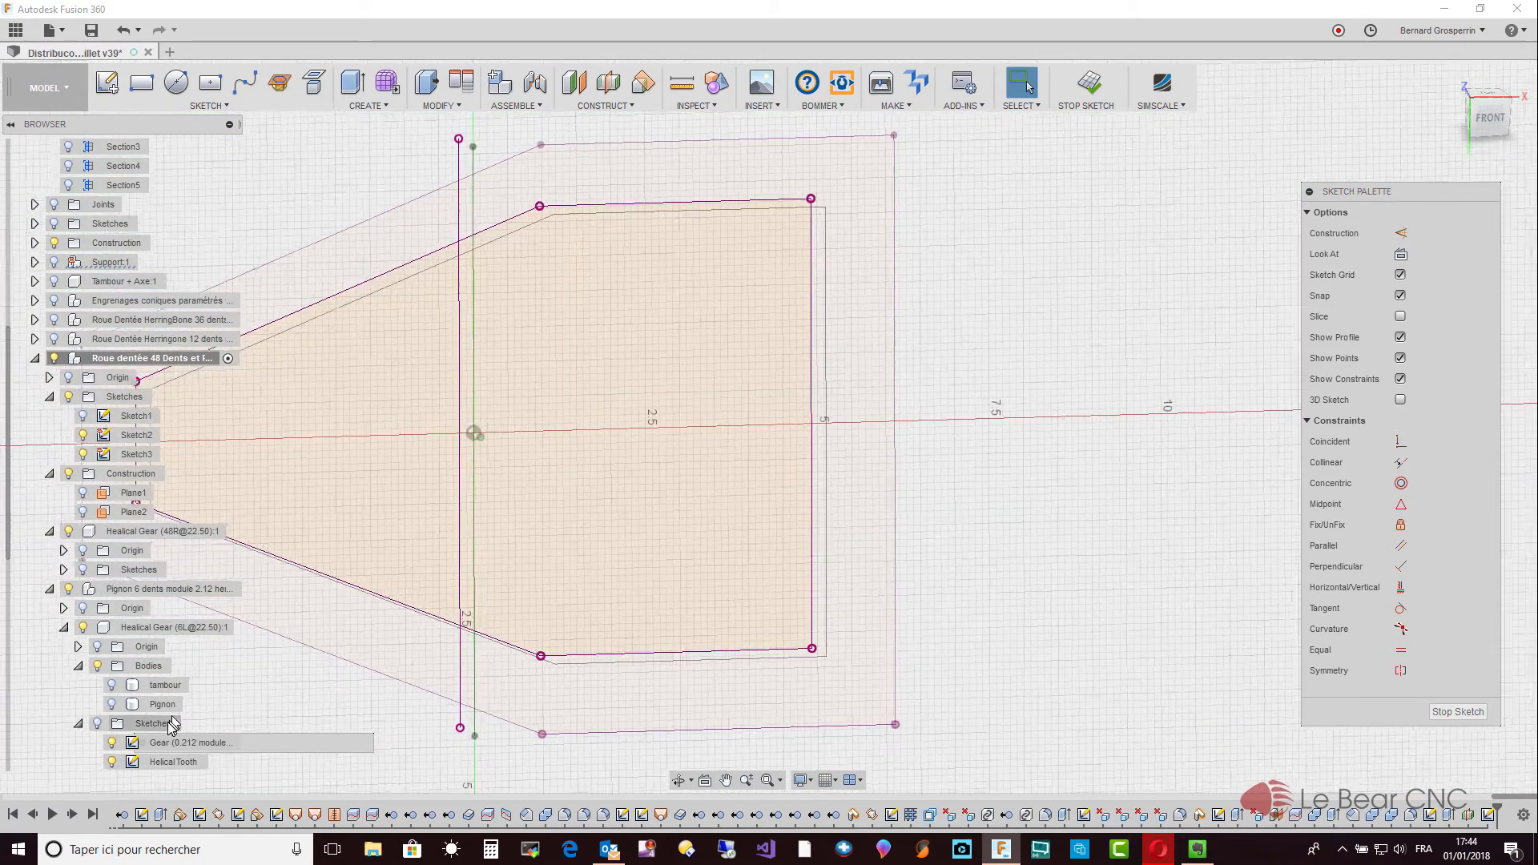
left_click(85, 436)
left_click(84, 435)
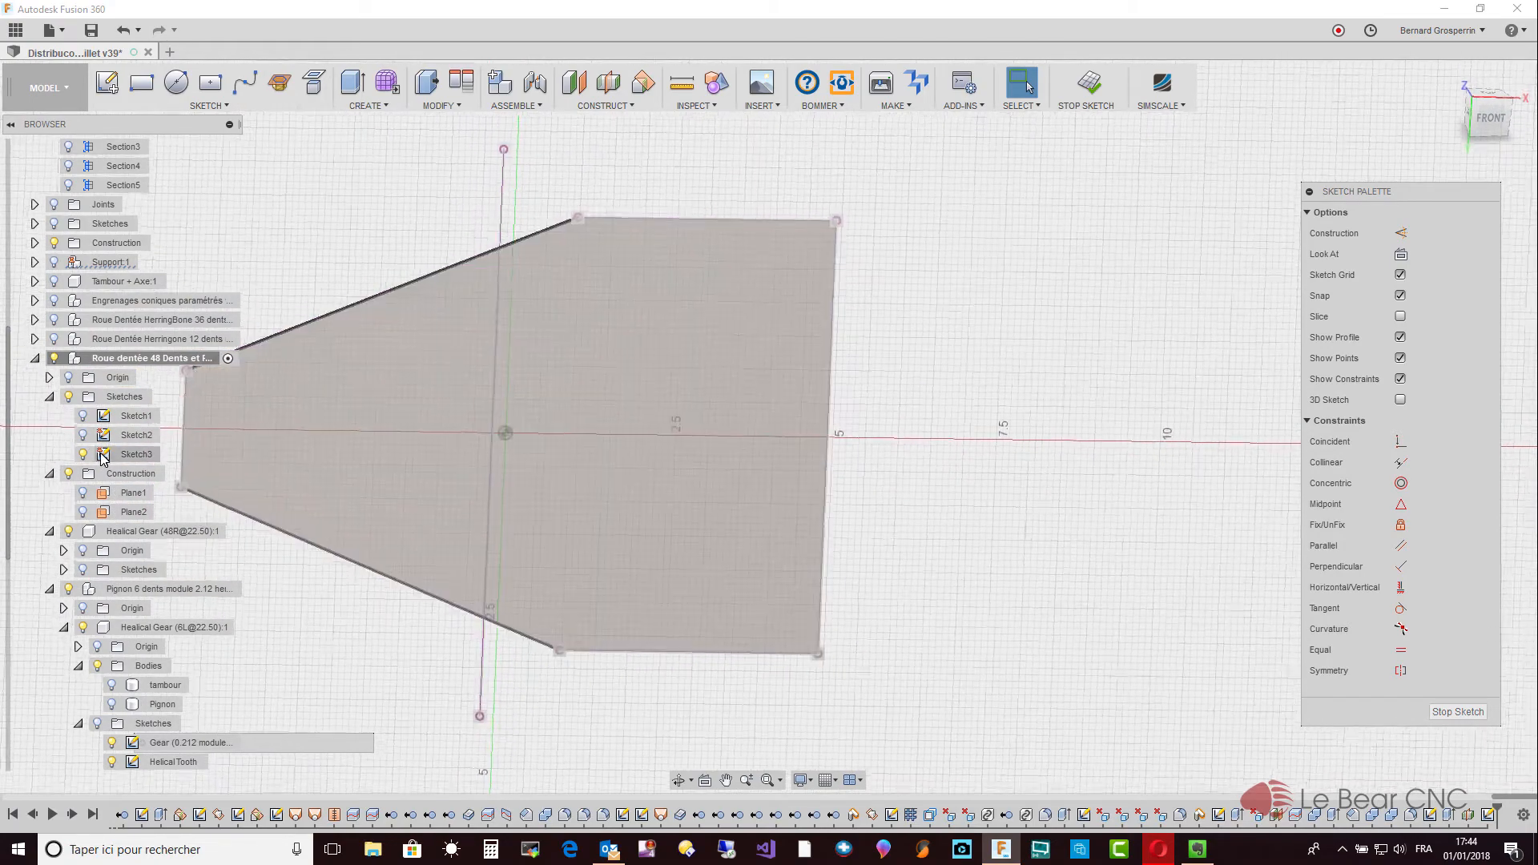
double_click(102, 454)
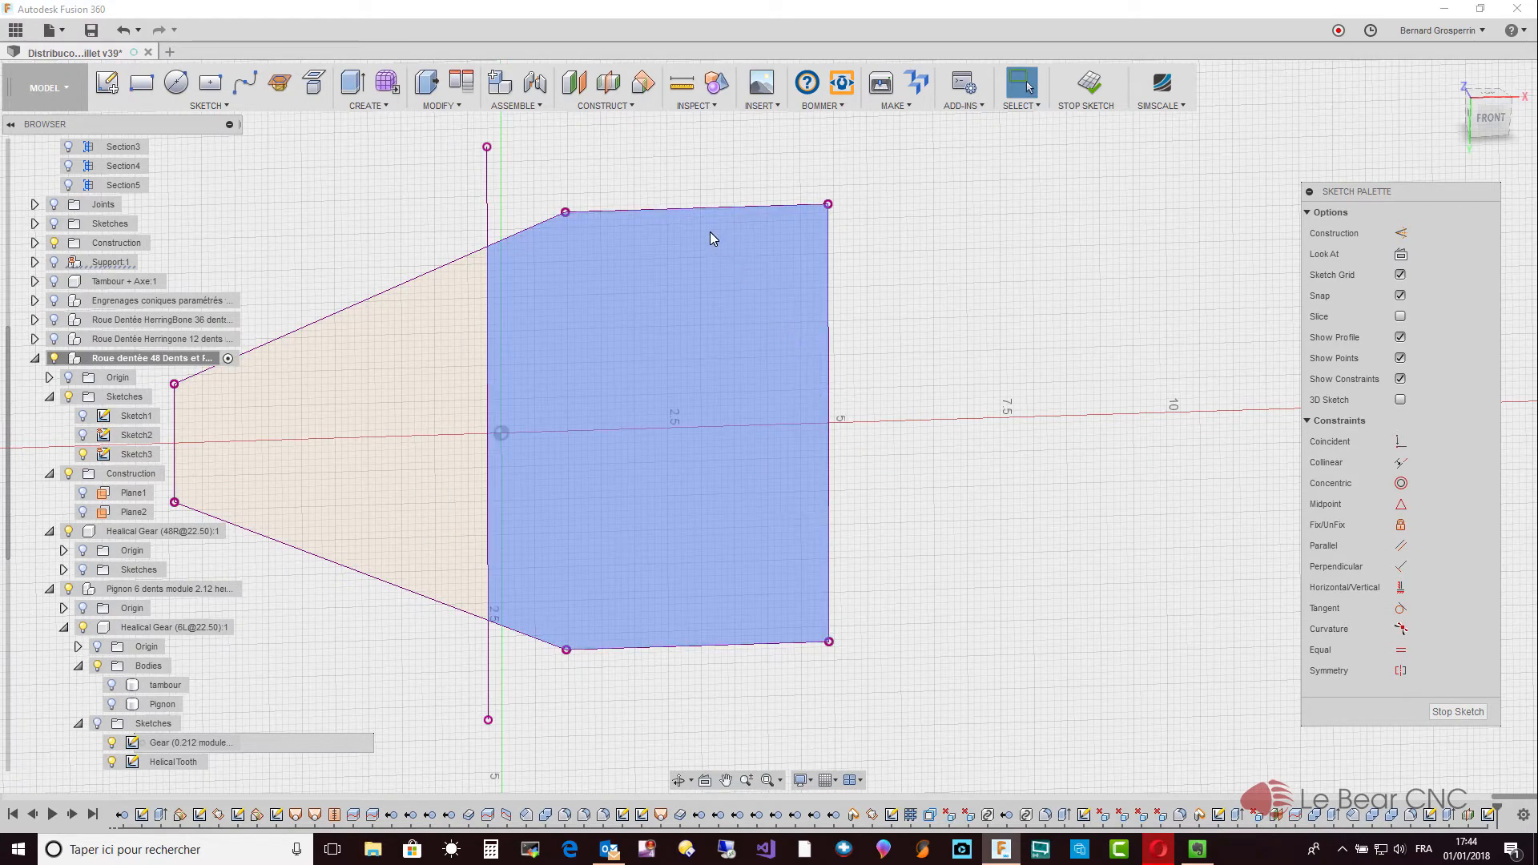
Offset the projected outline's short end line, two slanted lines and two long parallel lines inward with an offset position of -0.75 mm.
left_click(217, 106)
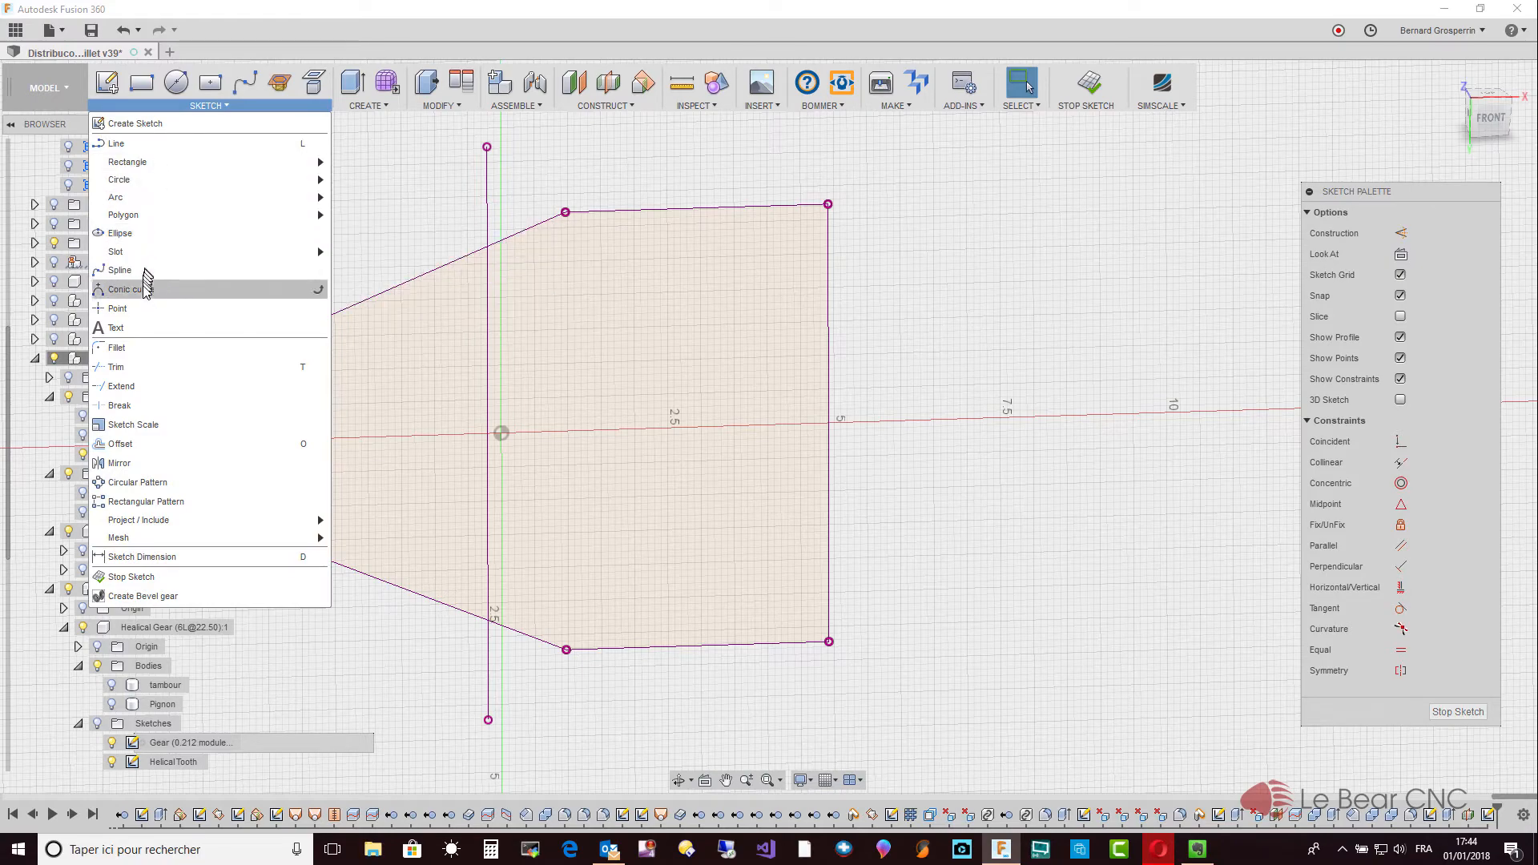
left_click(134, 445)
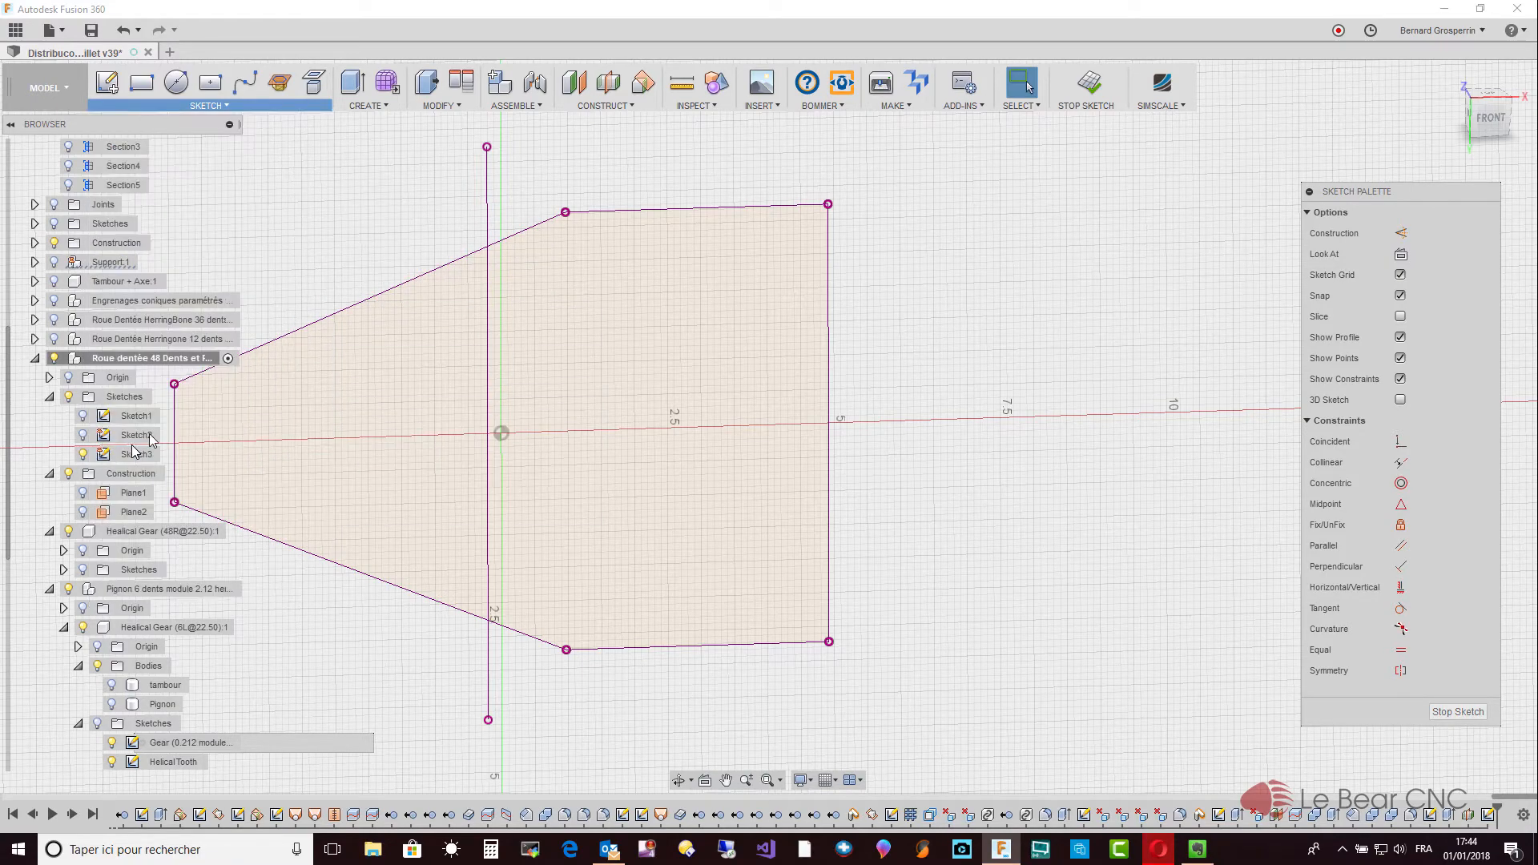
left_click(354, 311)
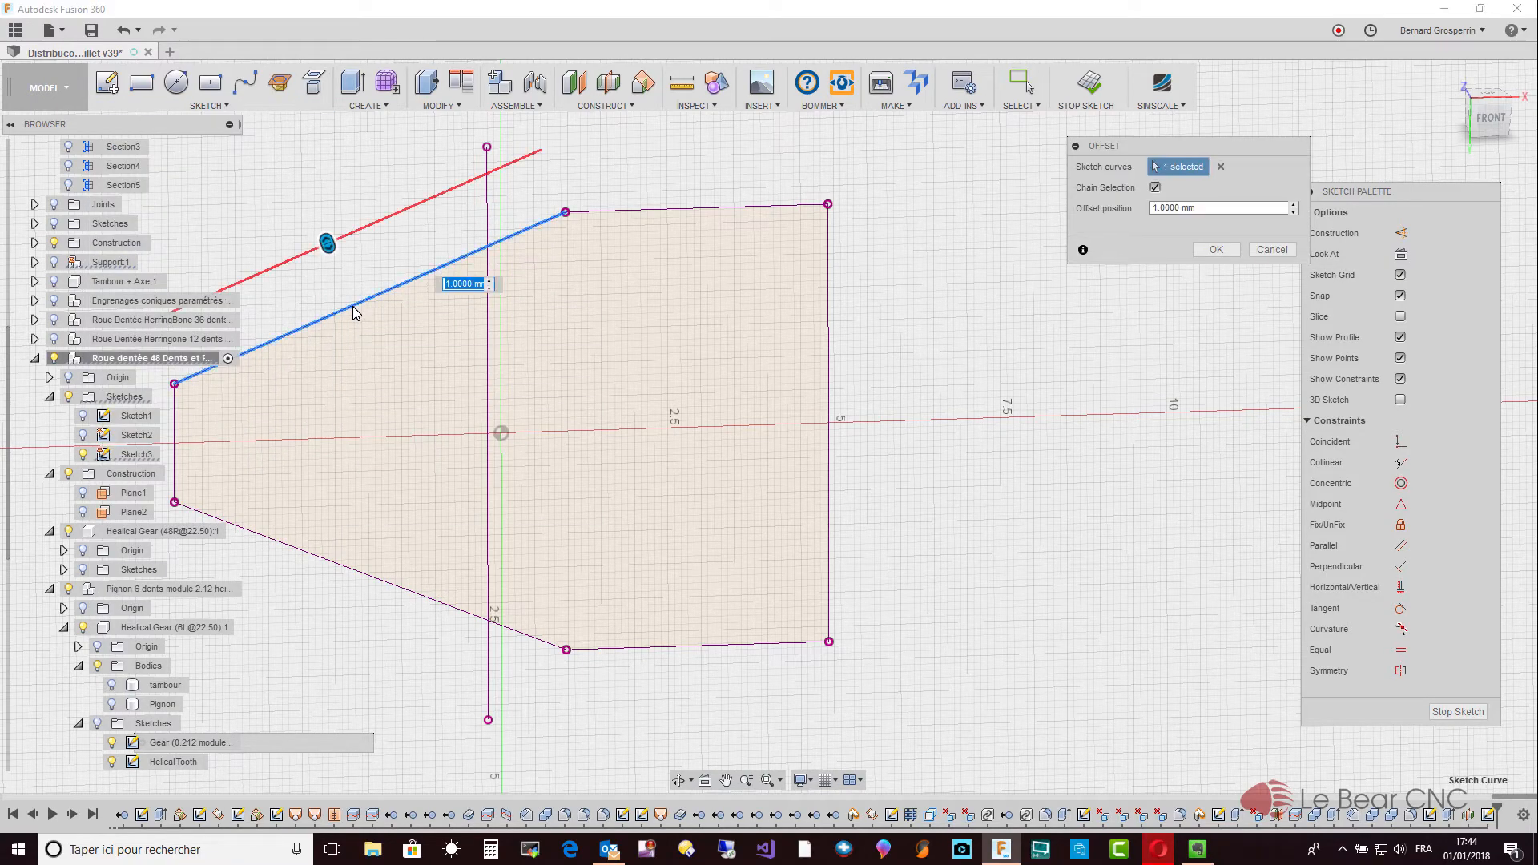
left_click(175, 436)
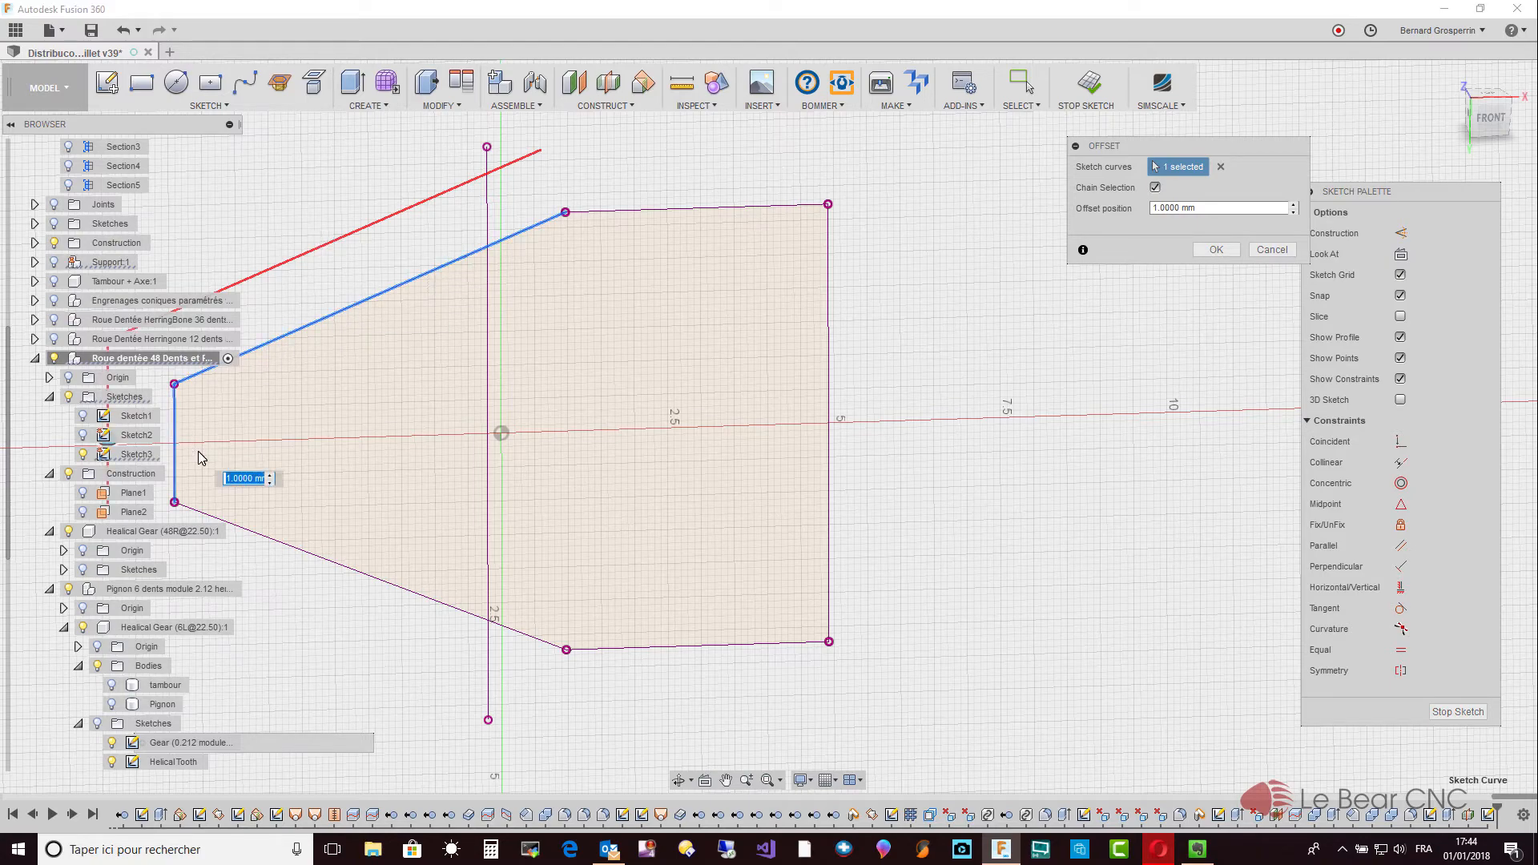
left_click(272, 543)
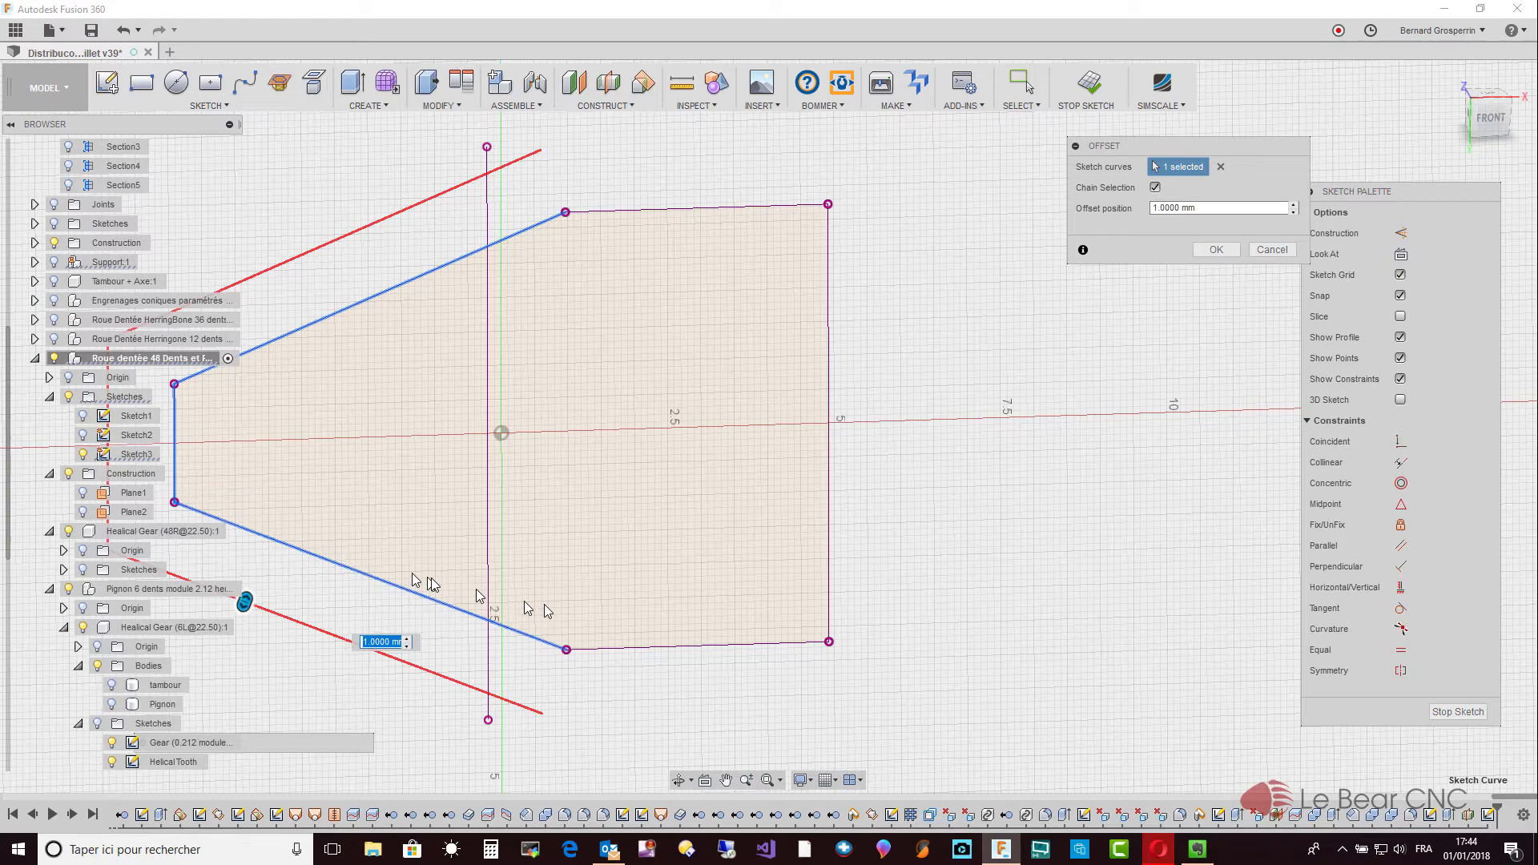
left_click(627, 646)
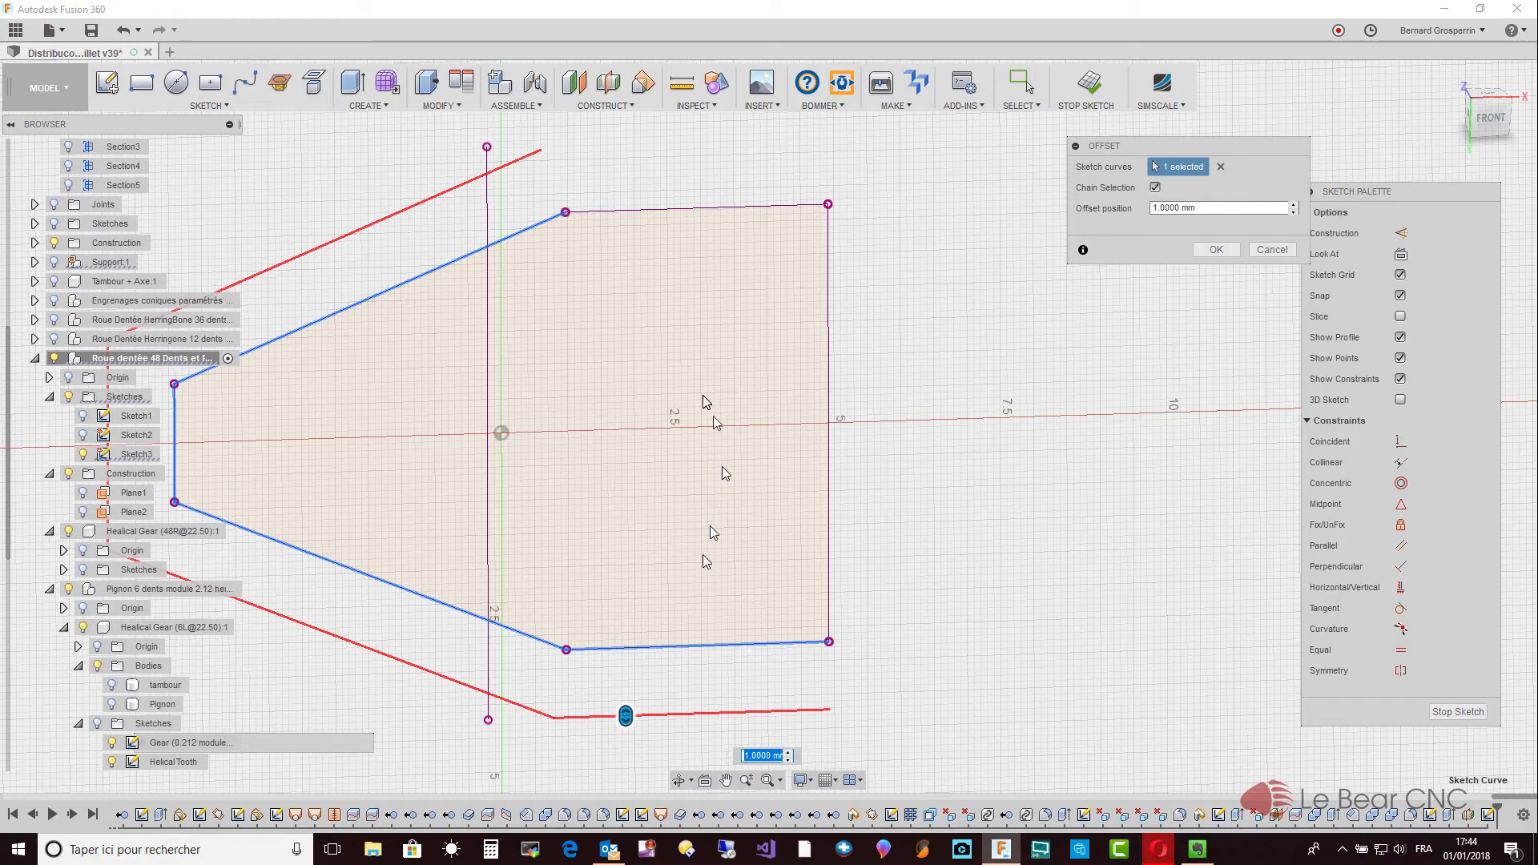
left_click(662, 212)
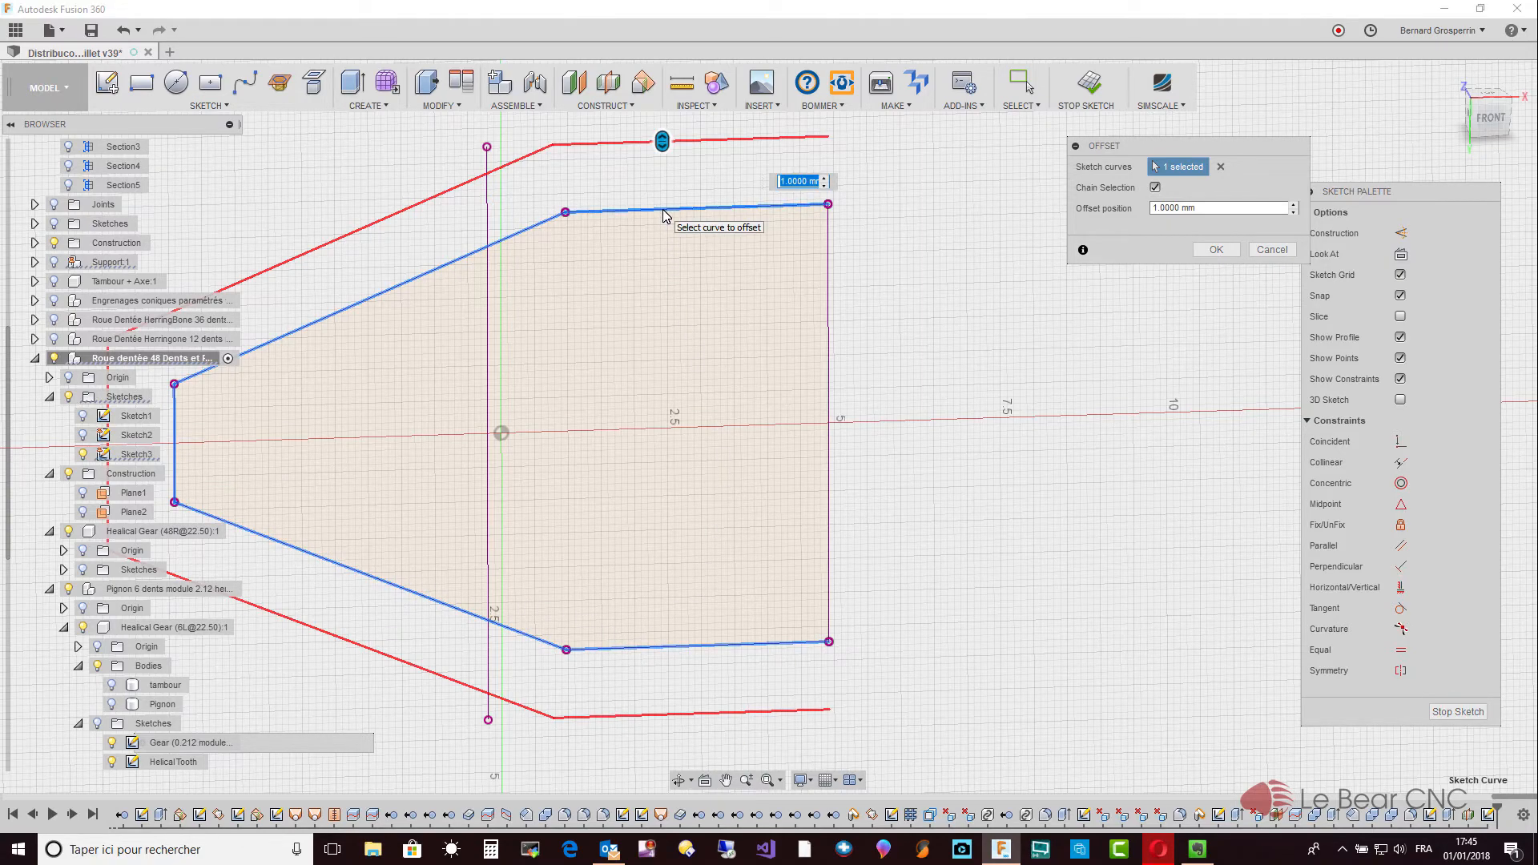
type("1")
type("0.74")
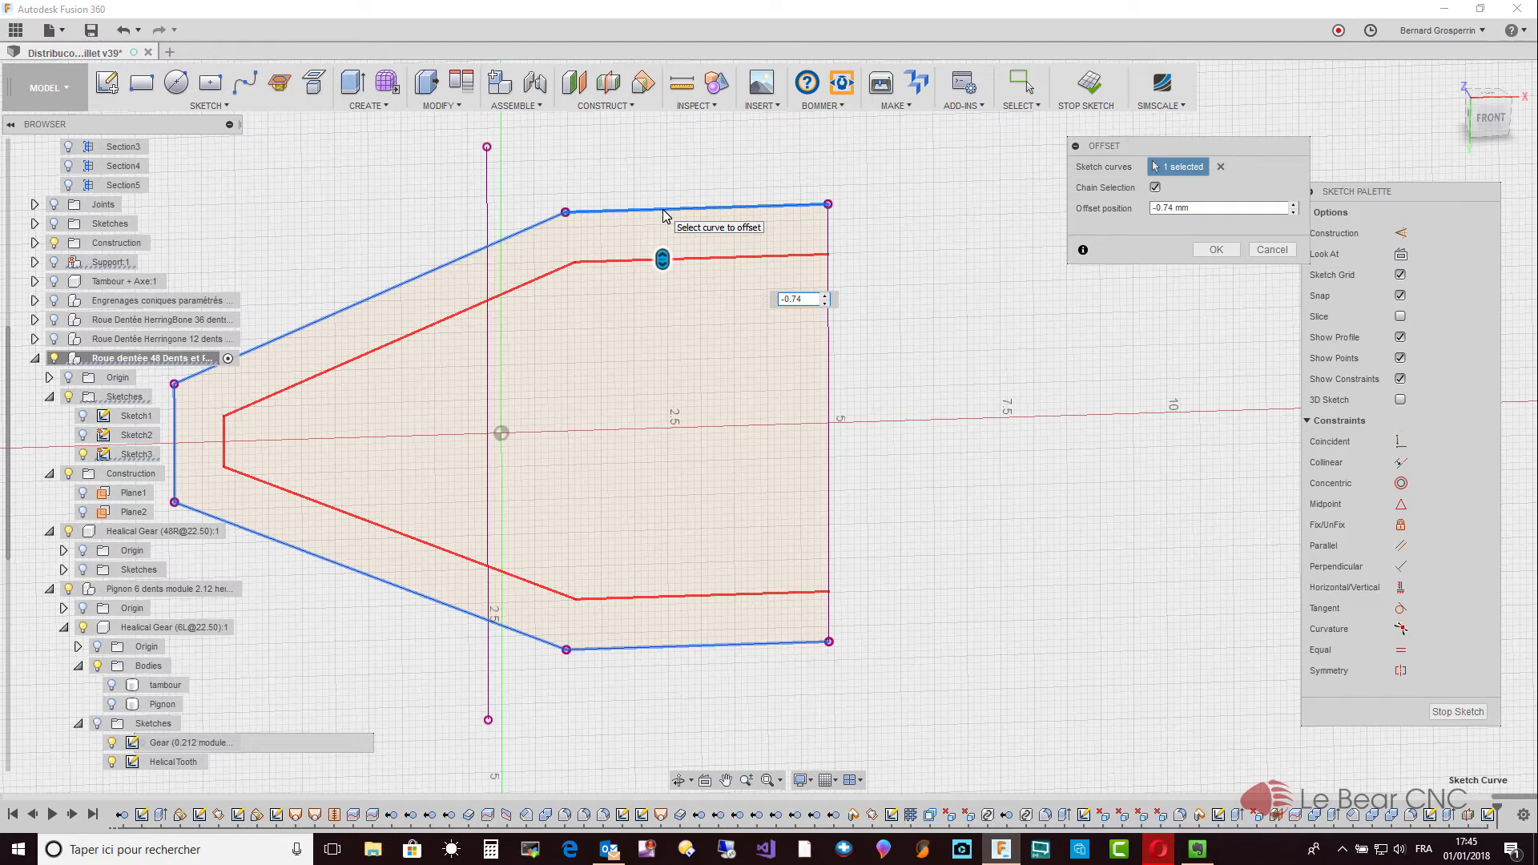
key("BackSpace")
type("5")
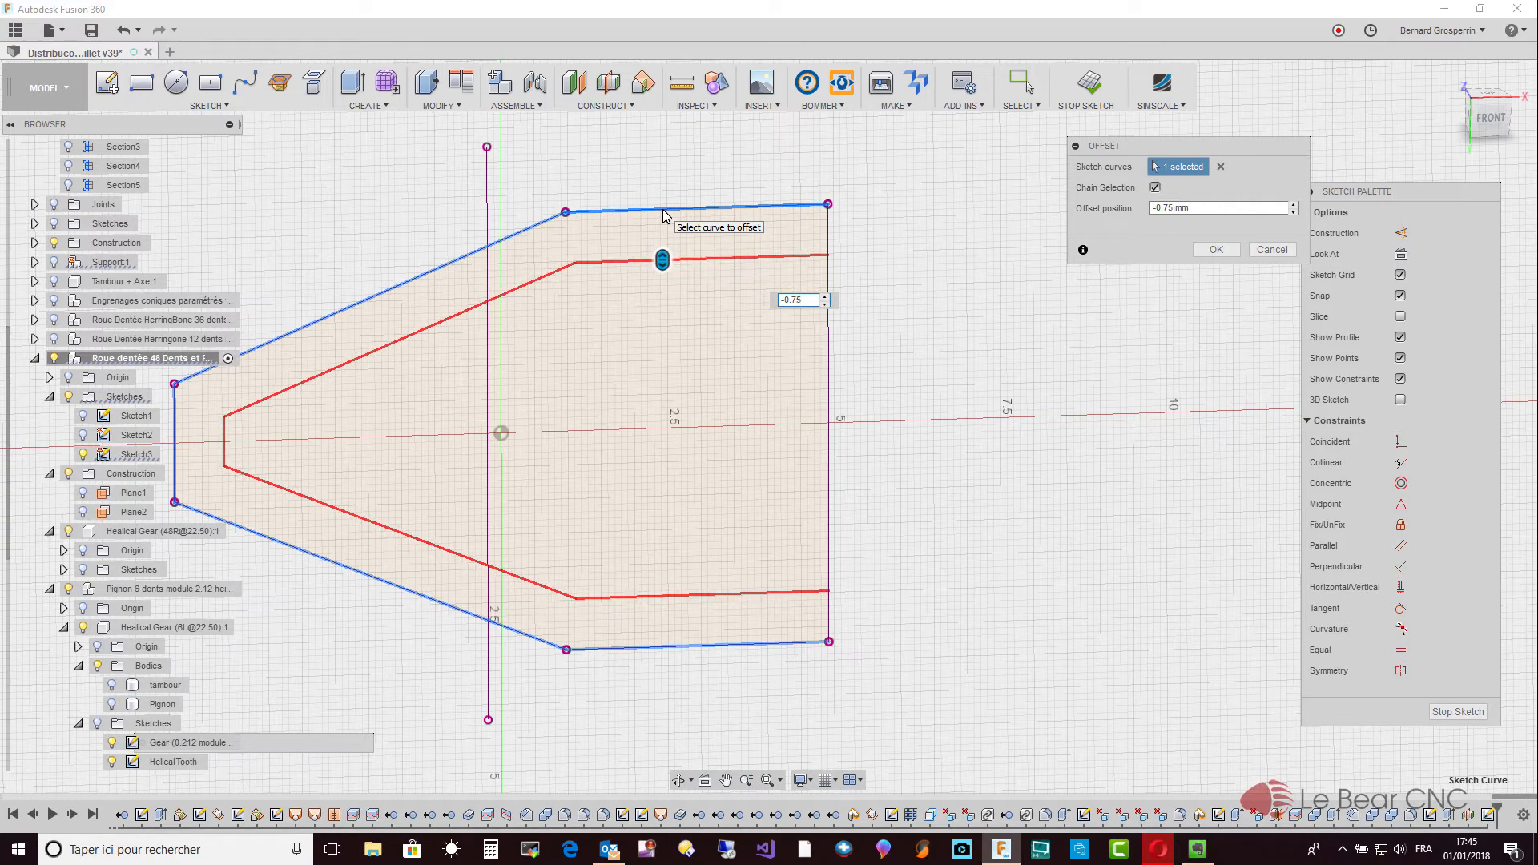
key("Return")
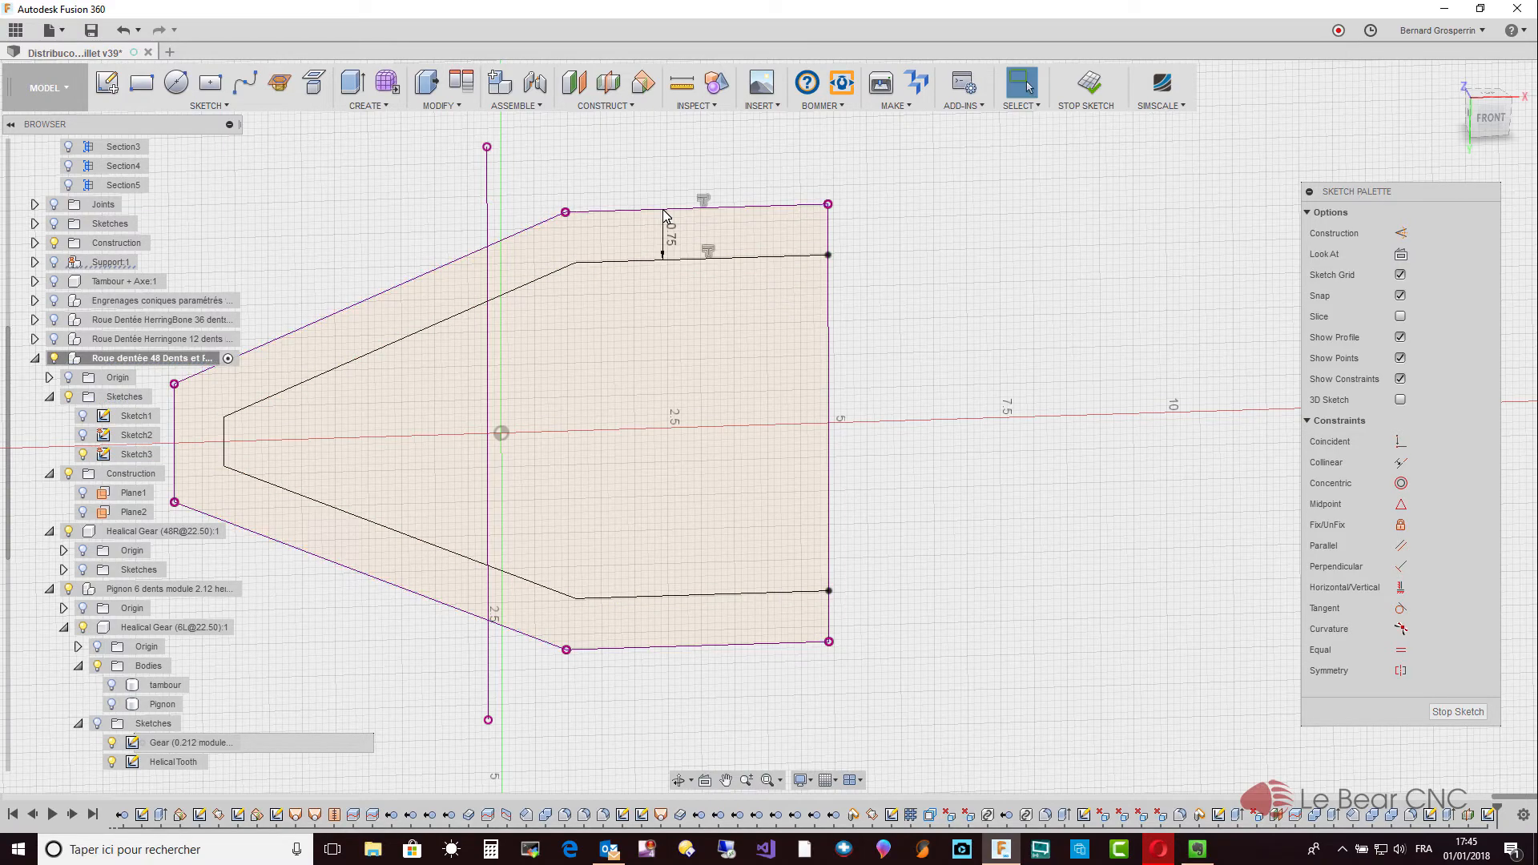
Draw a line along the projected vertical line between the two slanted offset lines, dividing the inner profile in two.
key("l")
left_click(487, 302)
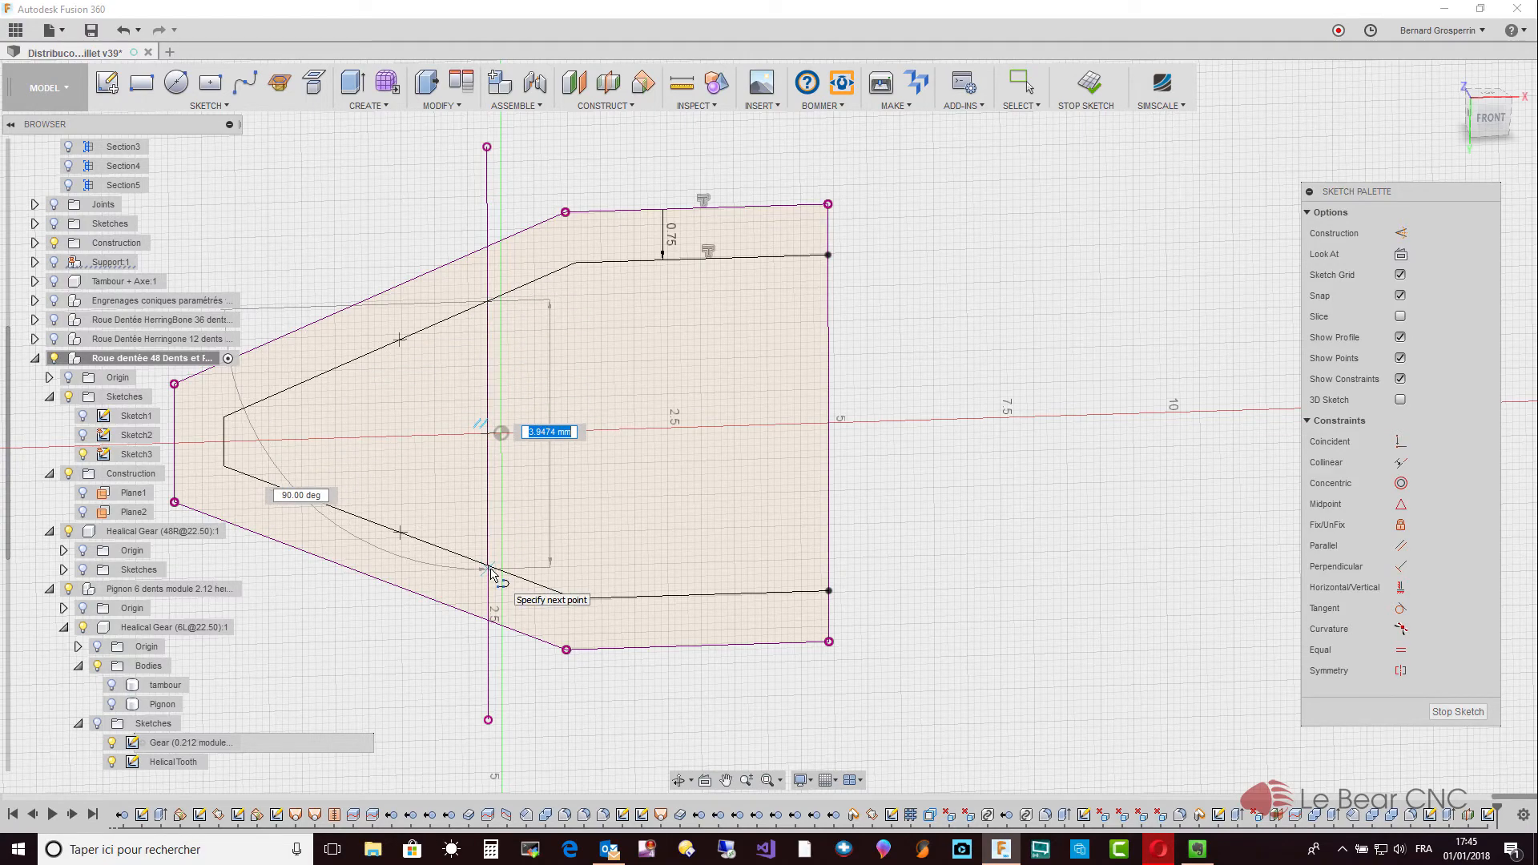
scroll(491, 571, "up", 3)
scroll(491, 573, "up", 2)
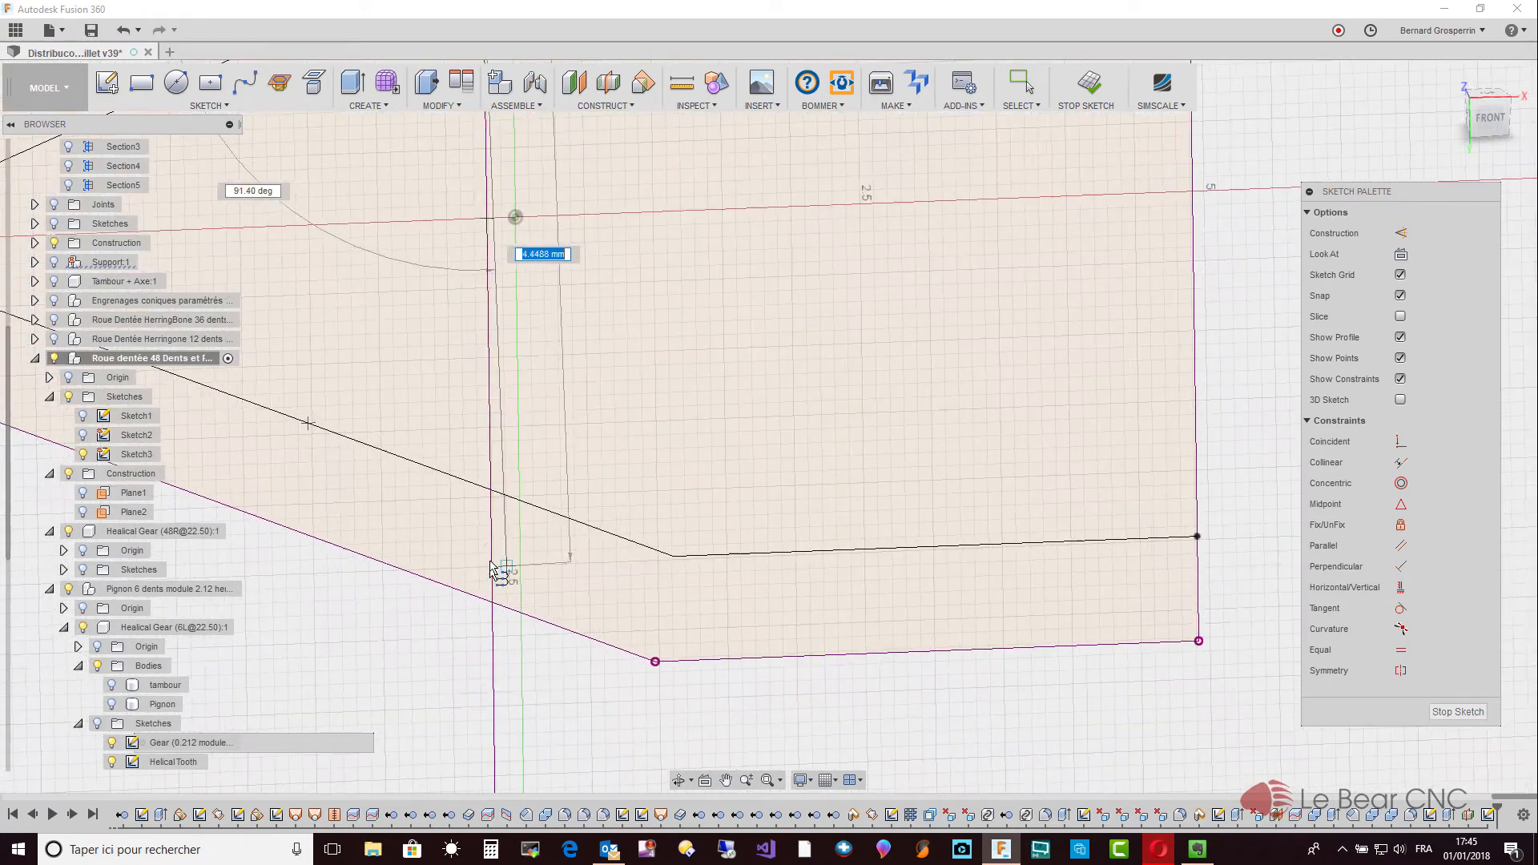
double_click(491, 493)
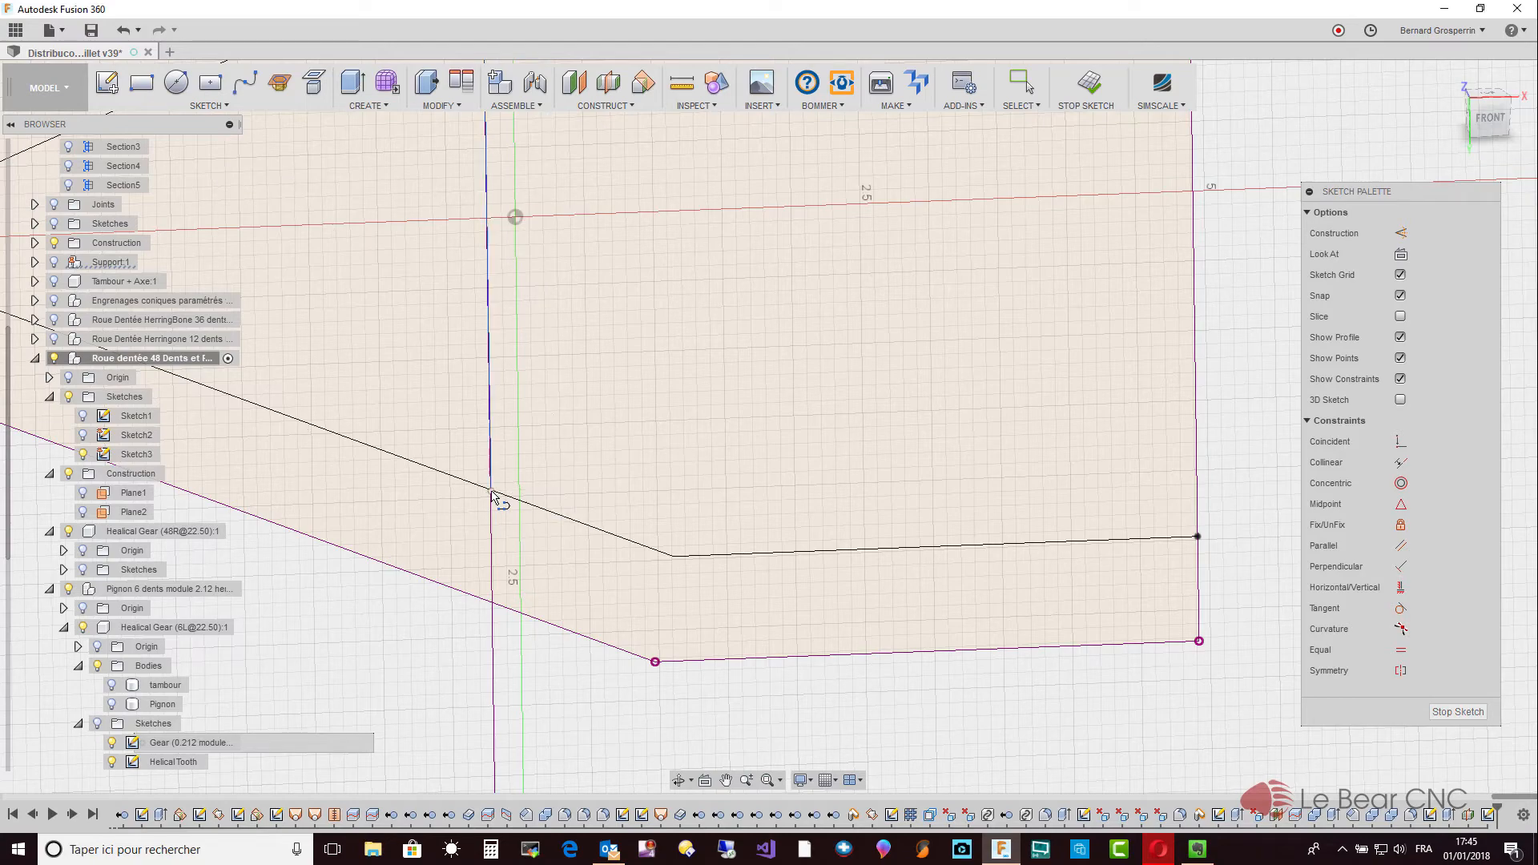
key("Escape")
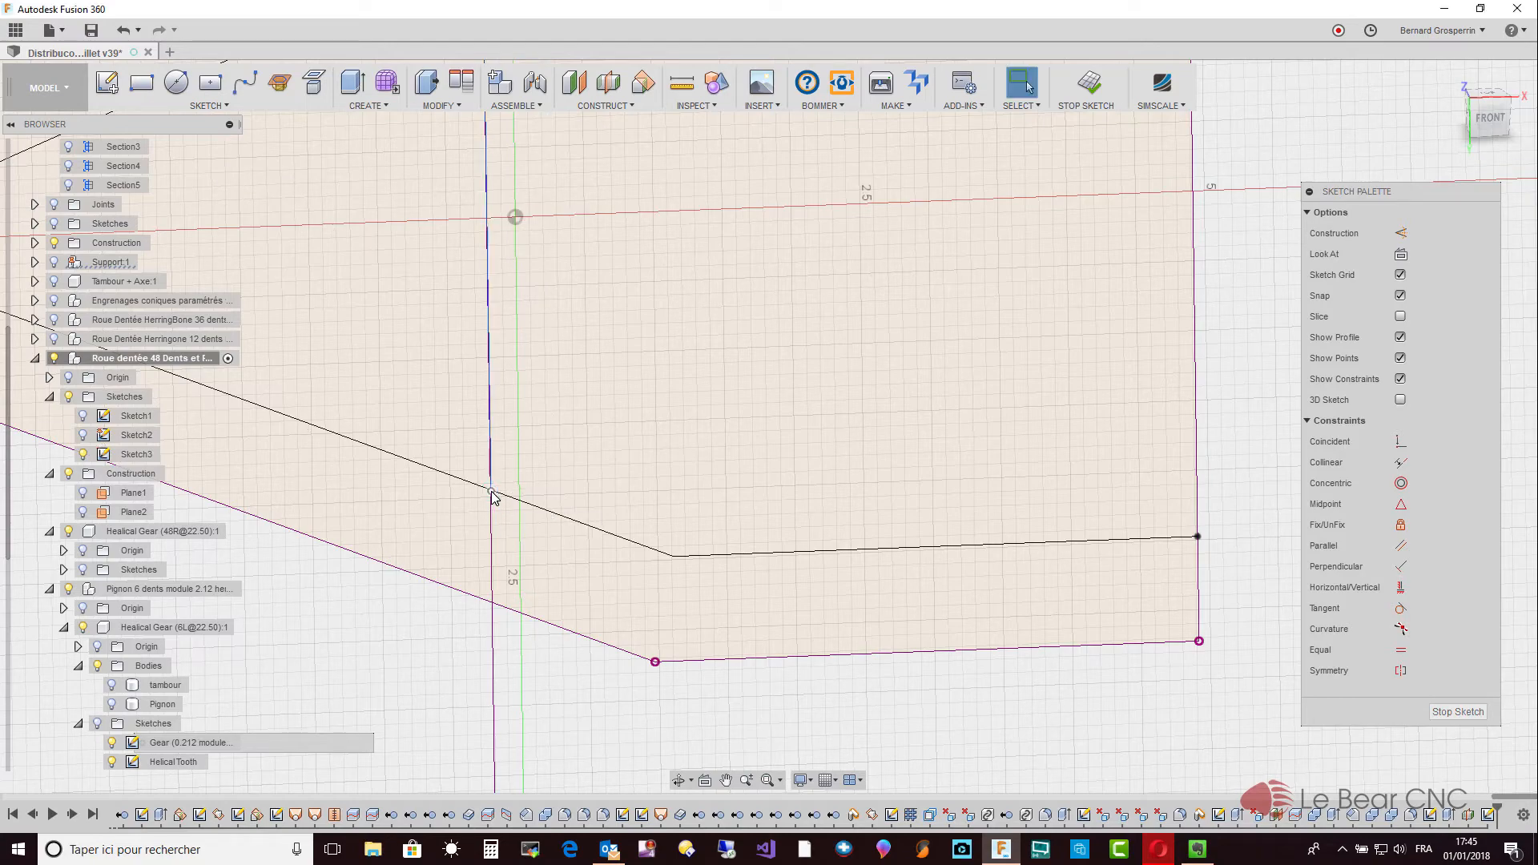
scroll(503, 449, "down", 2)
scroll(503, 455, "down", 3)
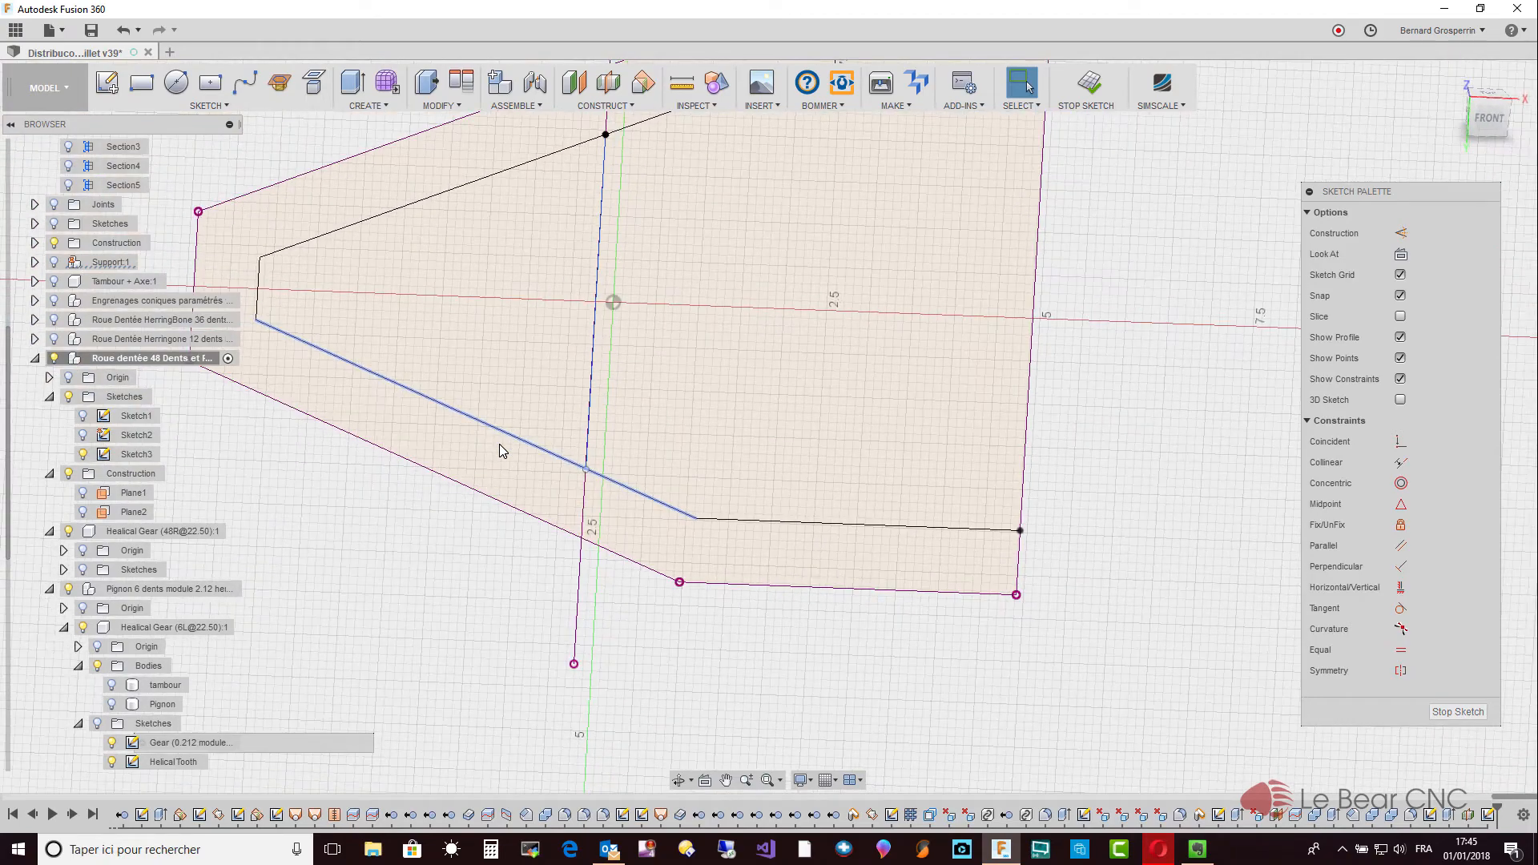
scroll(499, 450, "up", 2)
scroll(498, 444, "down", 2)
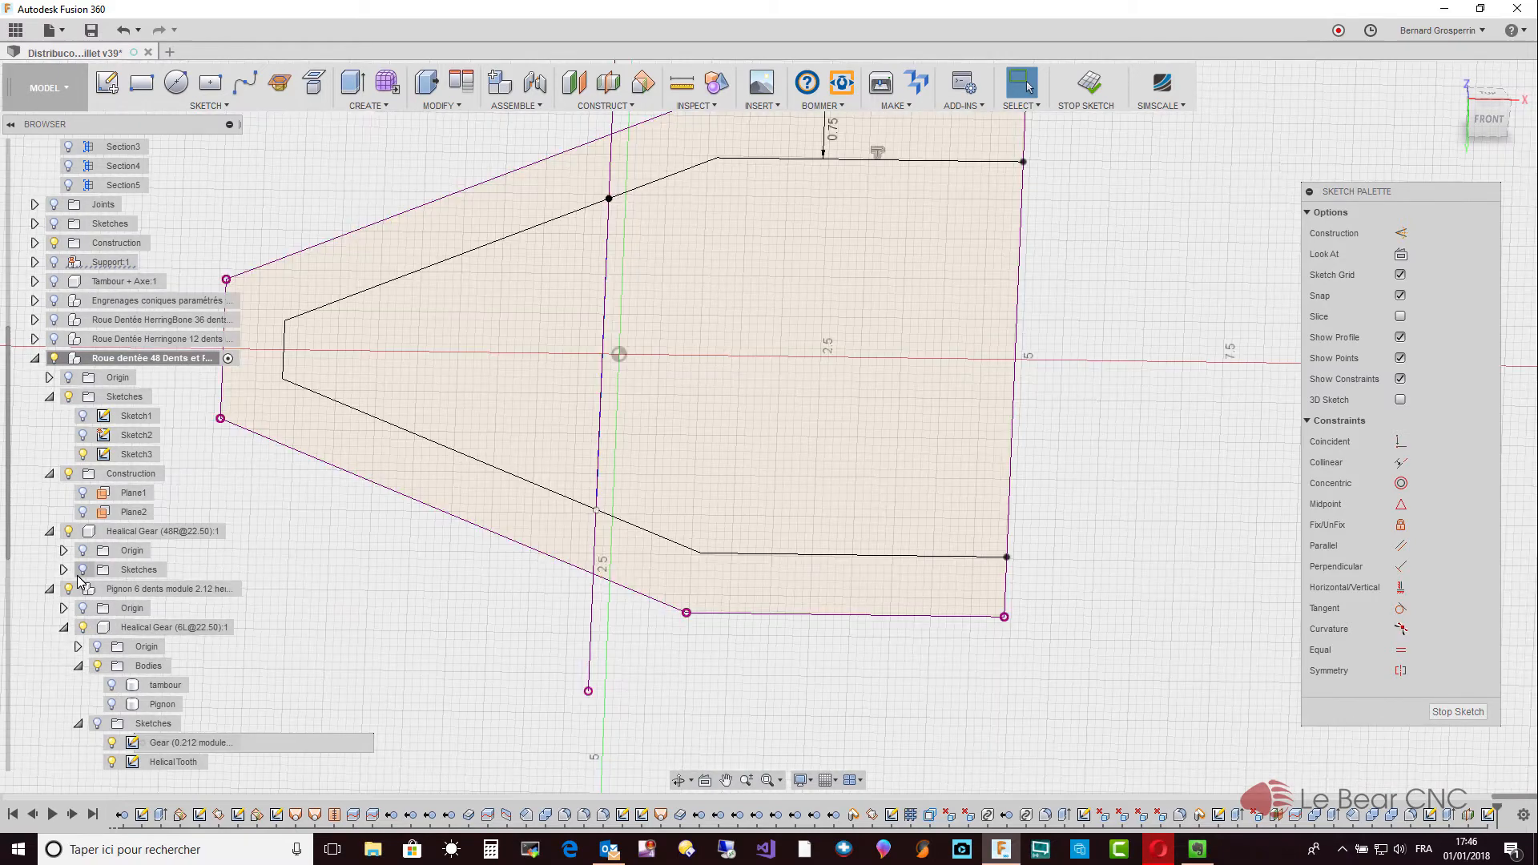
Show the Pignon body and extrude both profiles inside the offset outline by 1 mm with the Join operation.
left_click(112, 706)
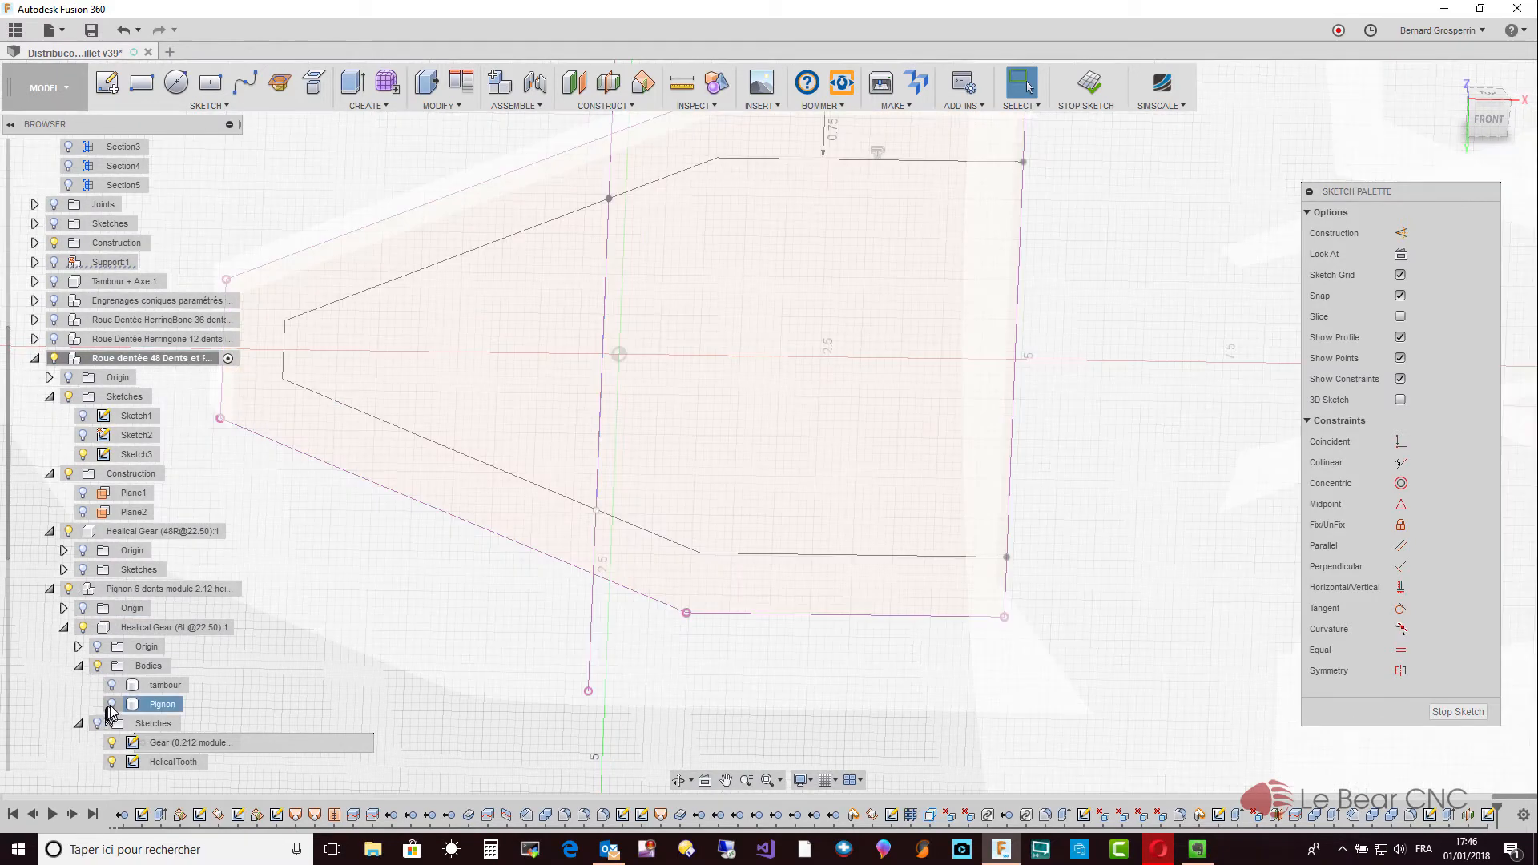
left_click(112, 705)
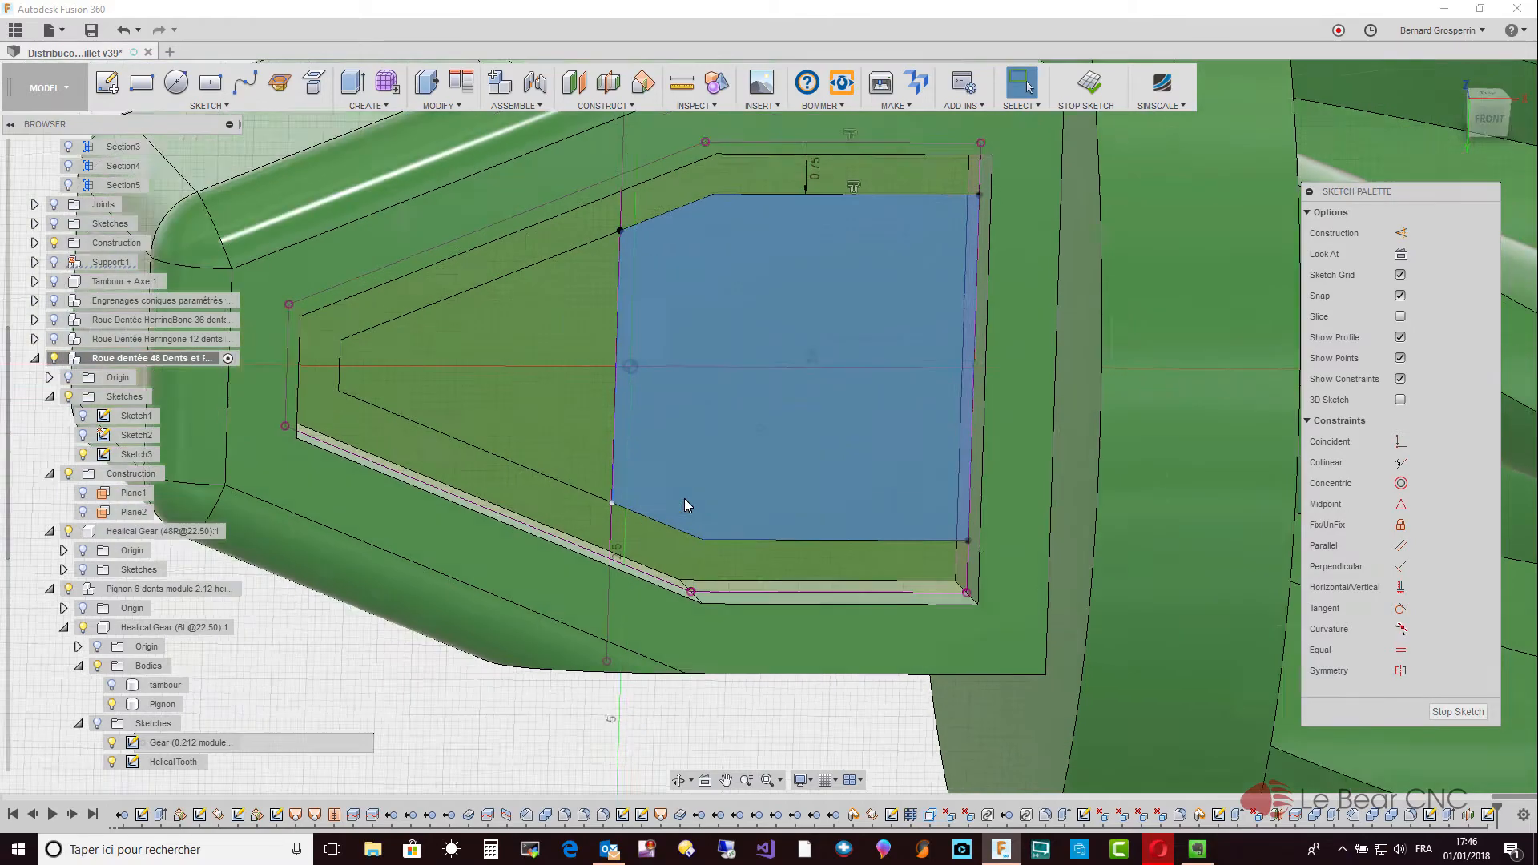
middle_click_drag(718, 502, 853, 495, "shift")
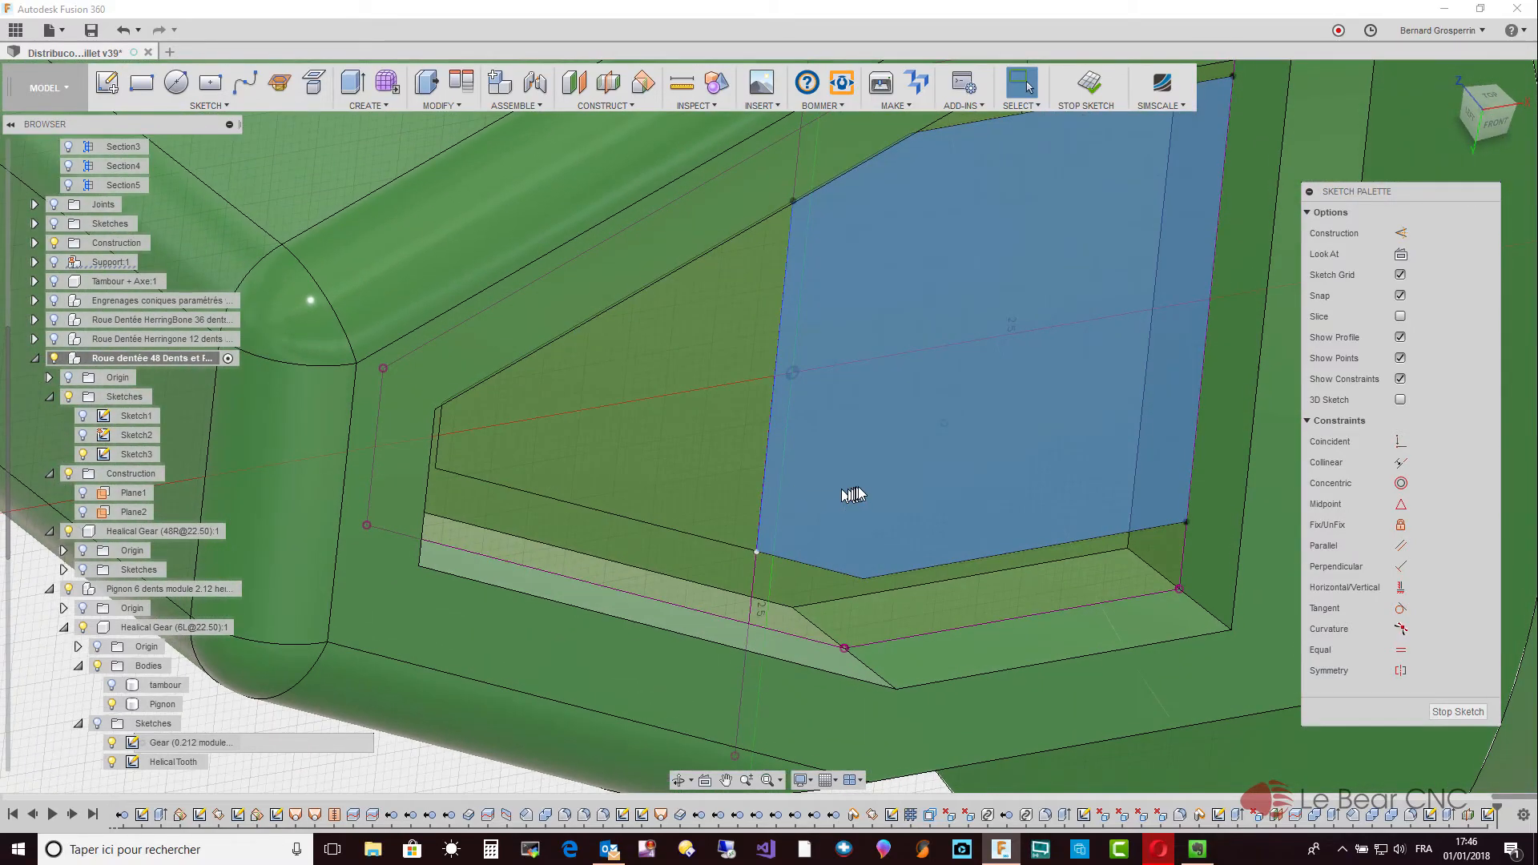
left_click(857, 490)
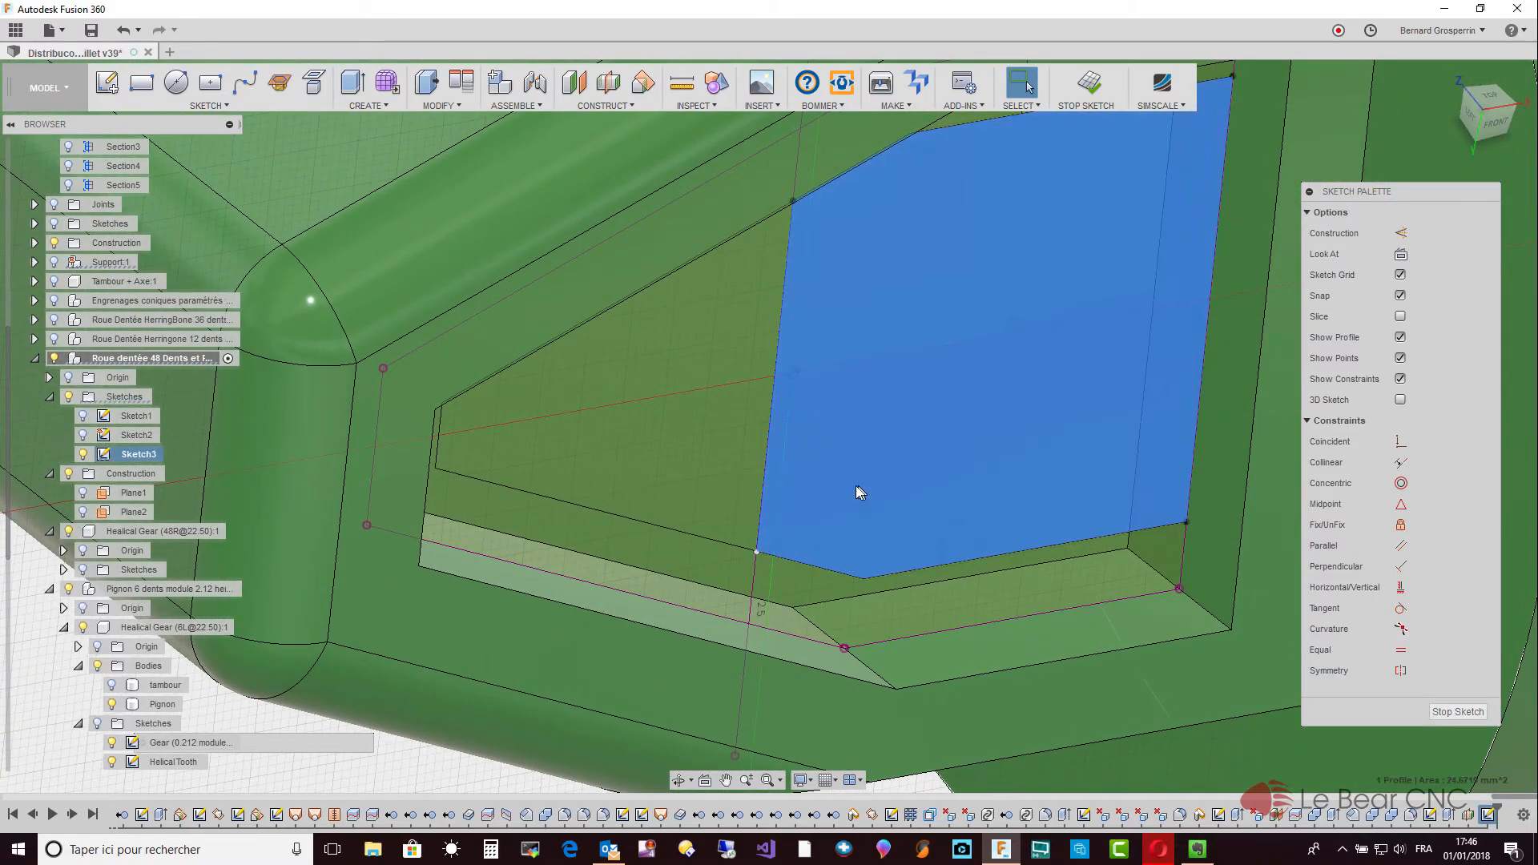
left_click(707, 470, "ctrl")
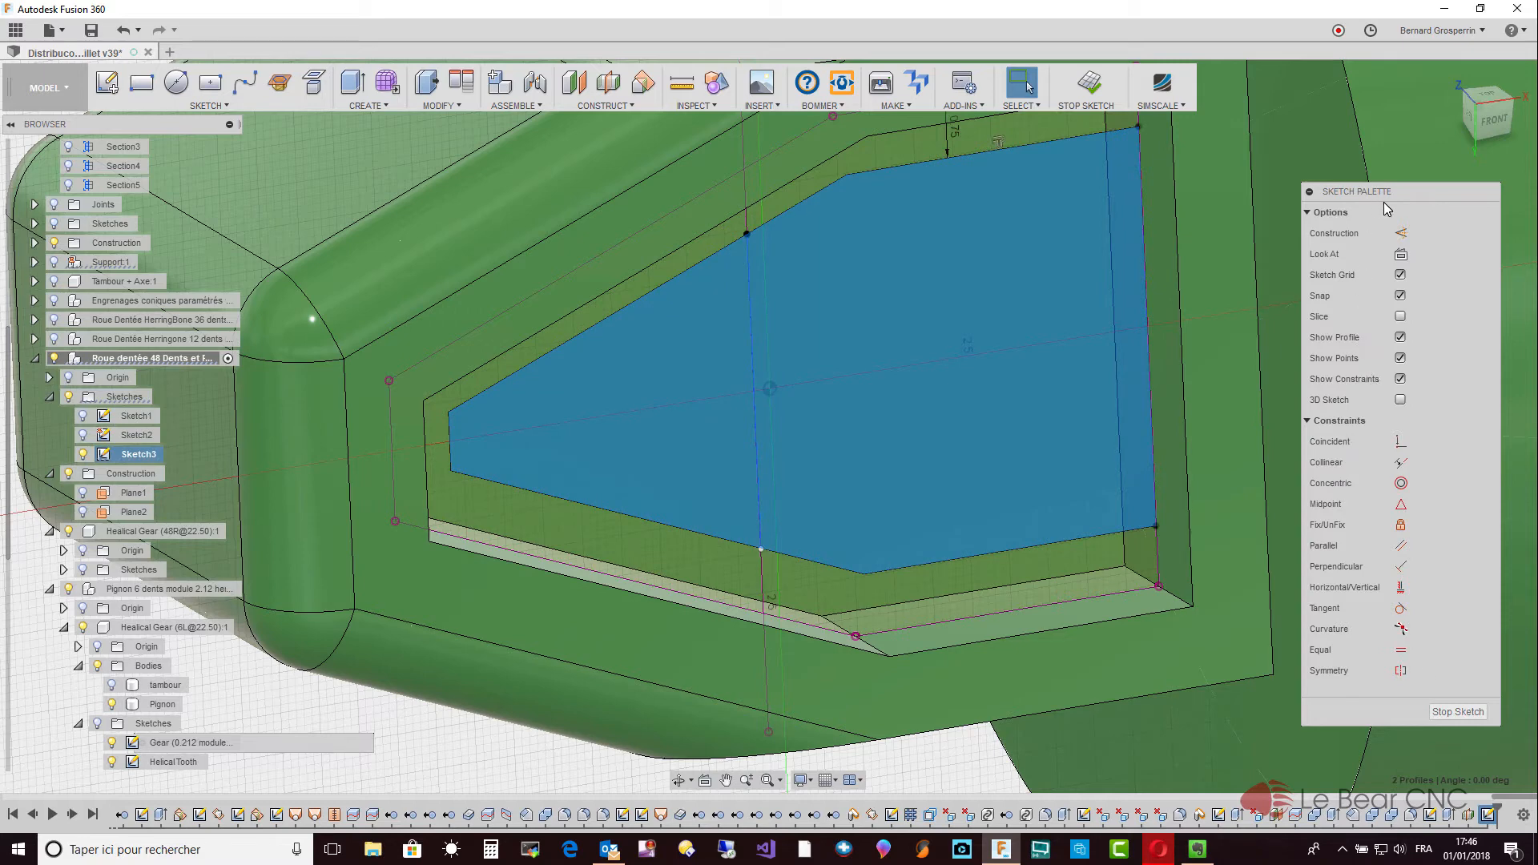
right_click(1064, 410)
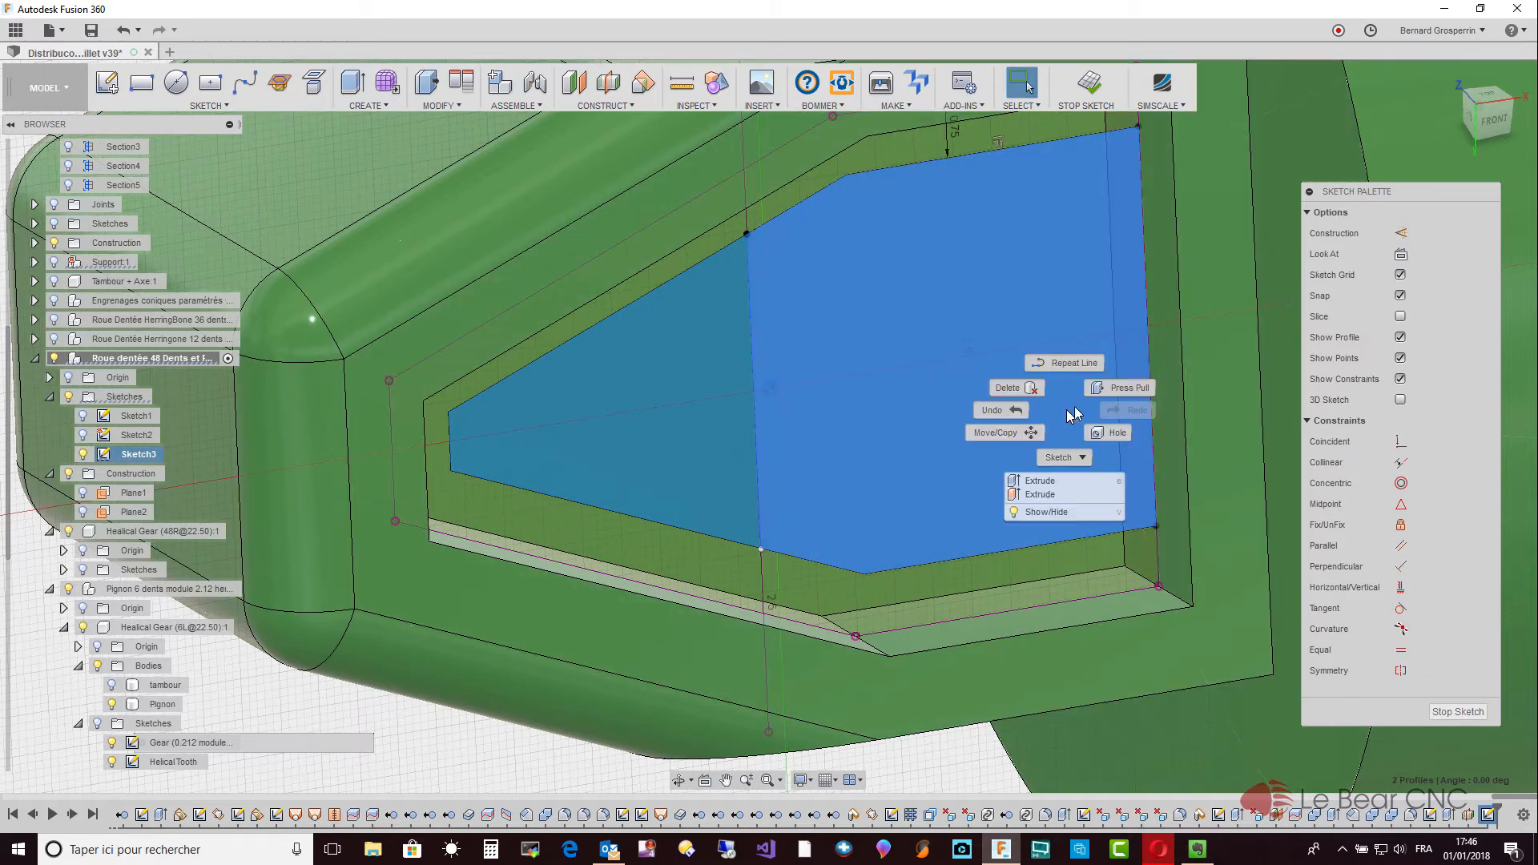
left_click(1052, 484)
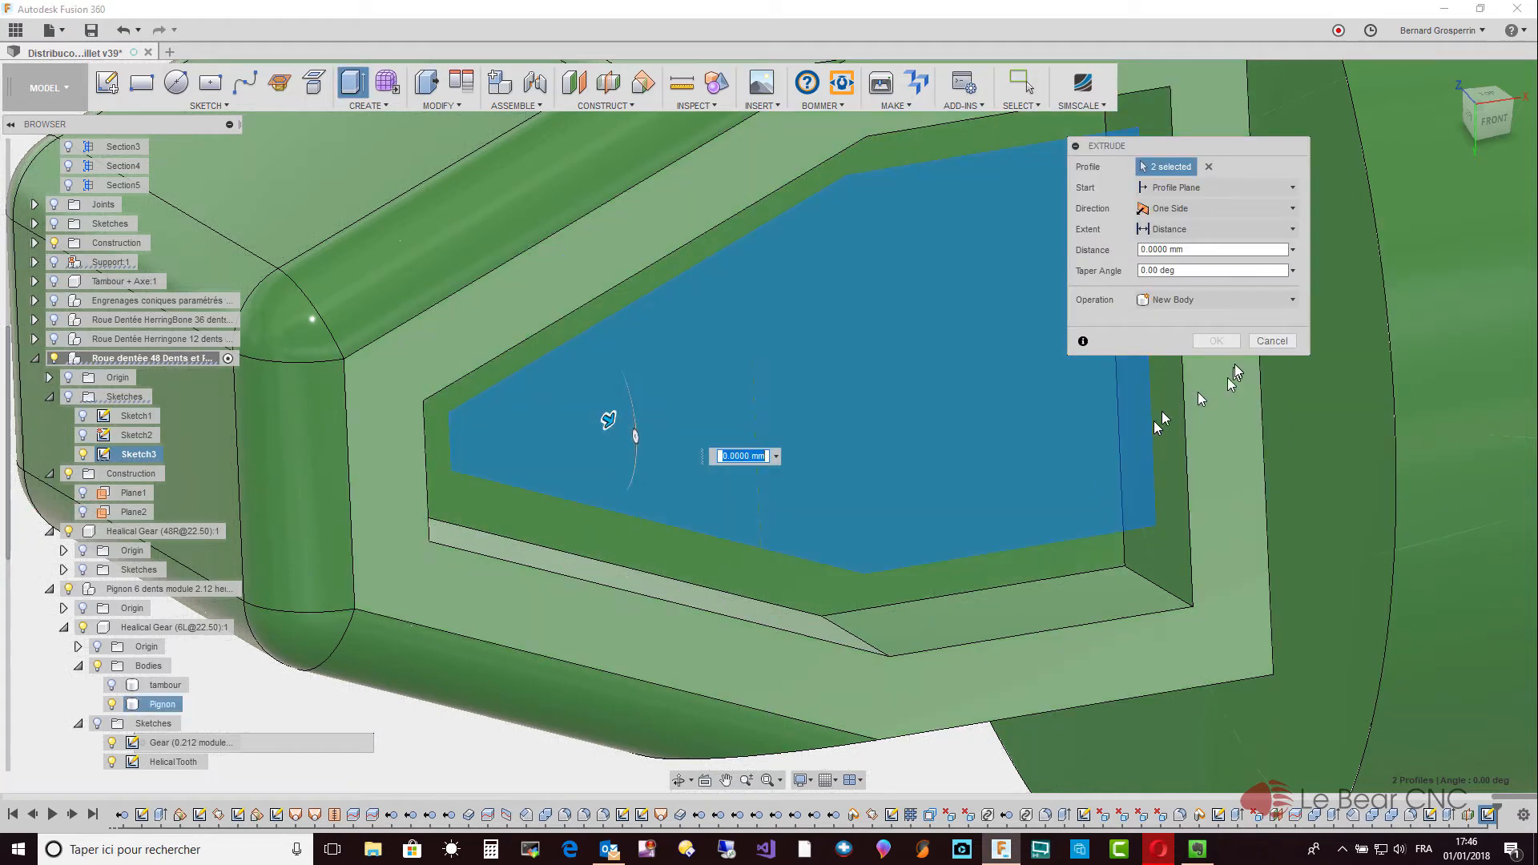
left_click(1292, 299)
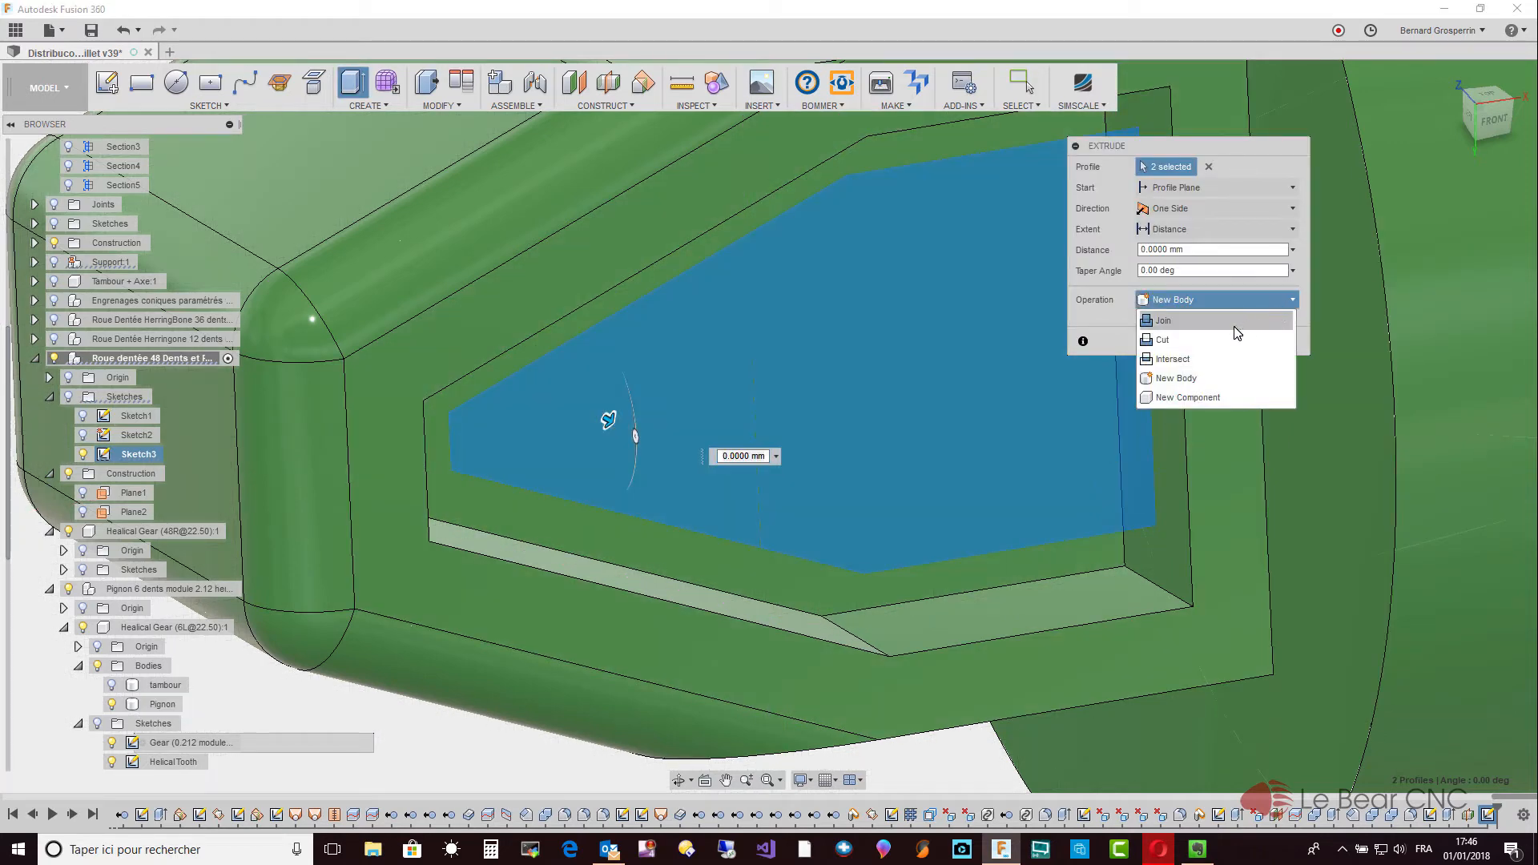
left_click(1235, 322)
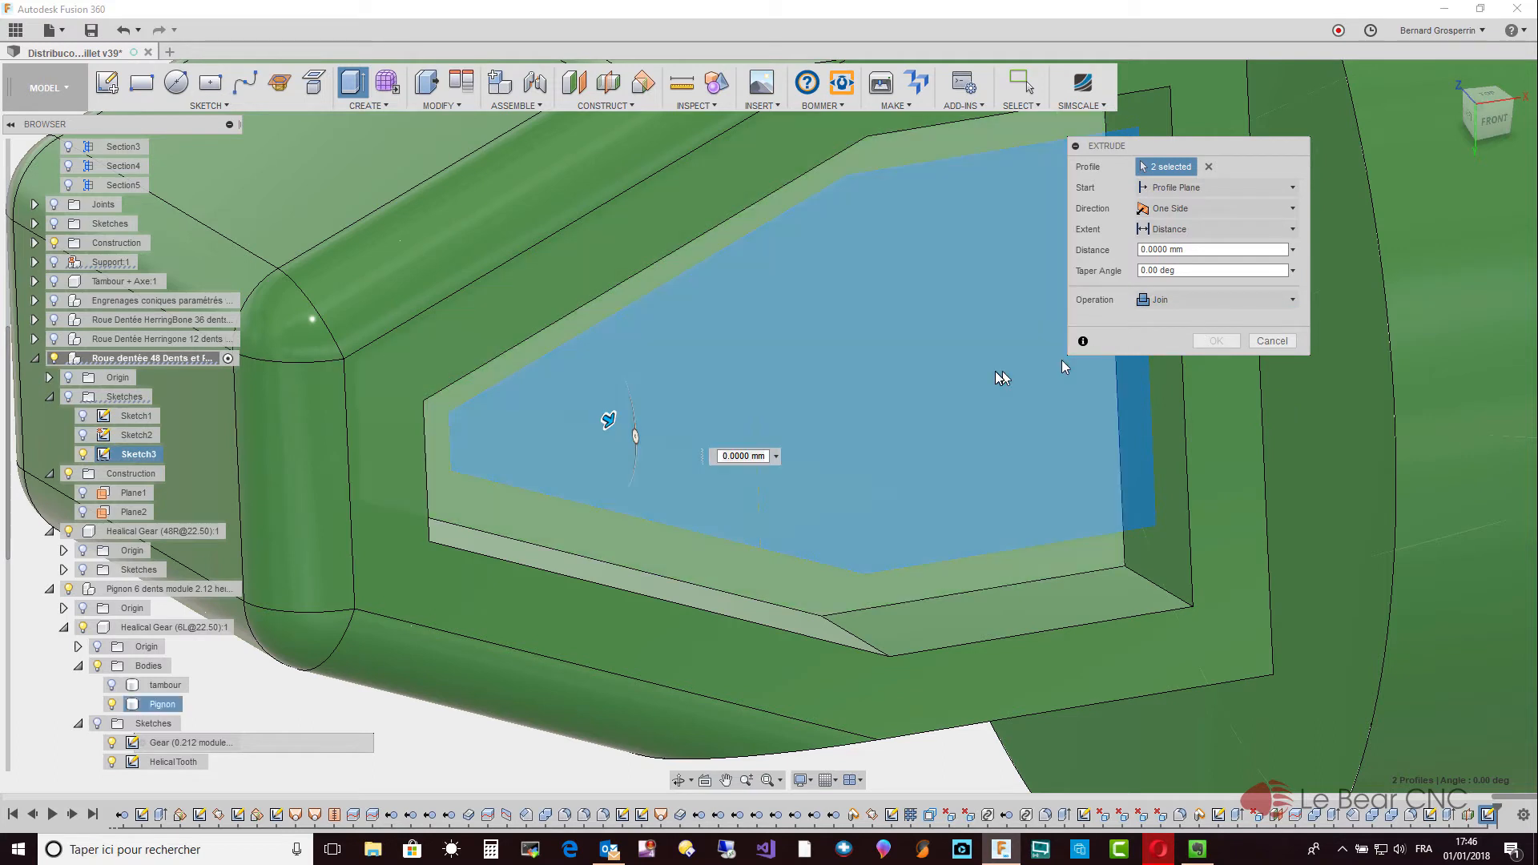
left_click_drag(606, 428, 633, 448)
type("1")
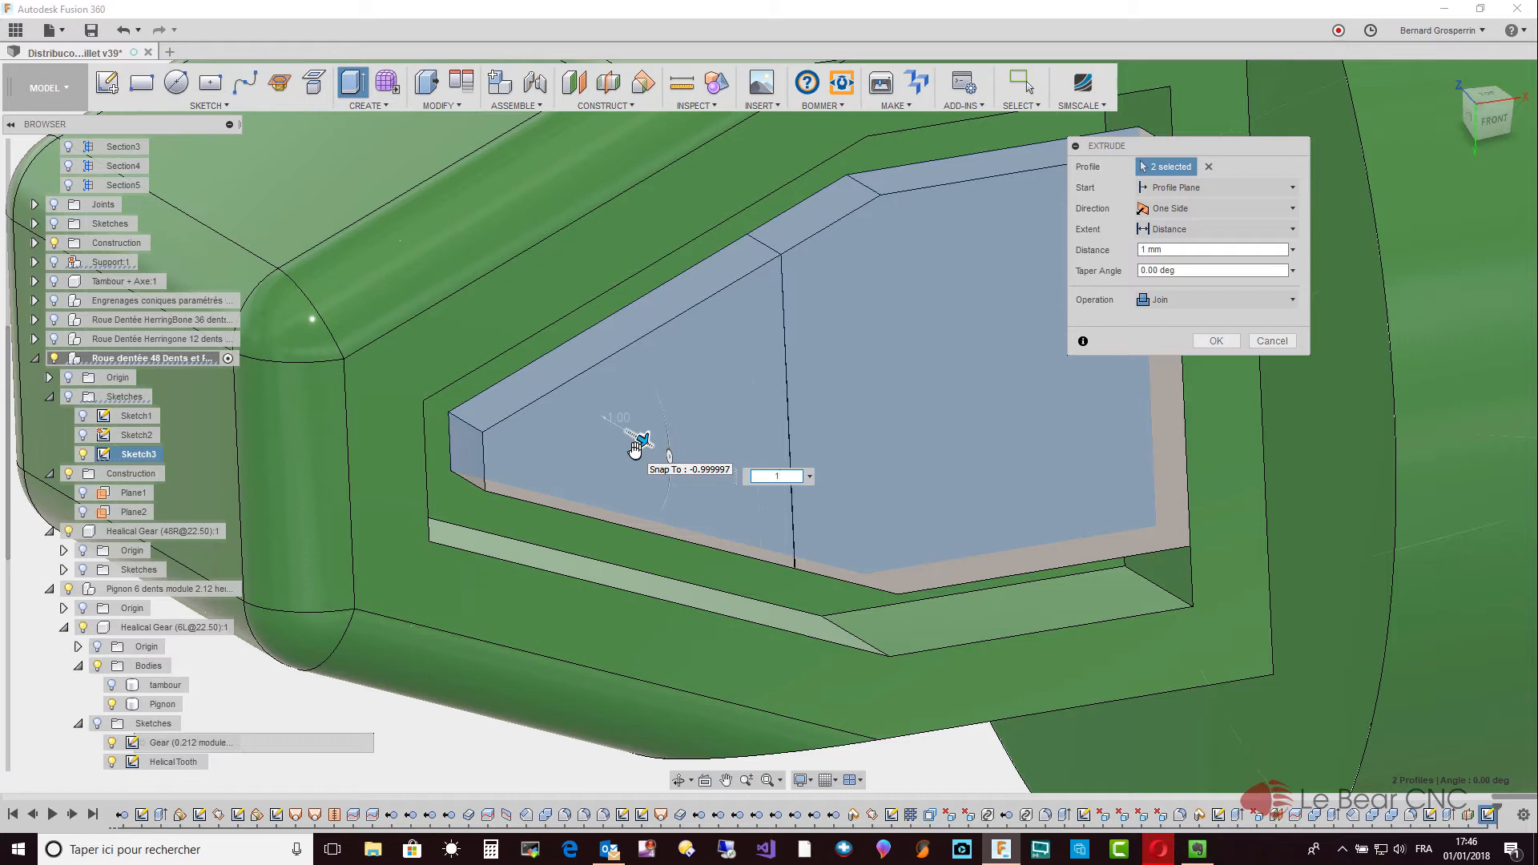
left_click(1203, 342)
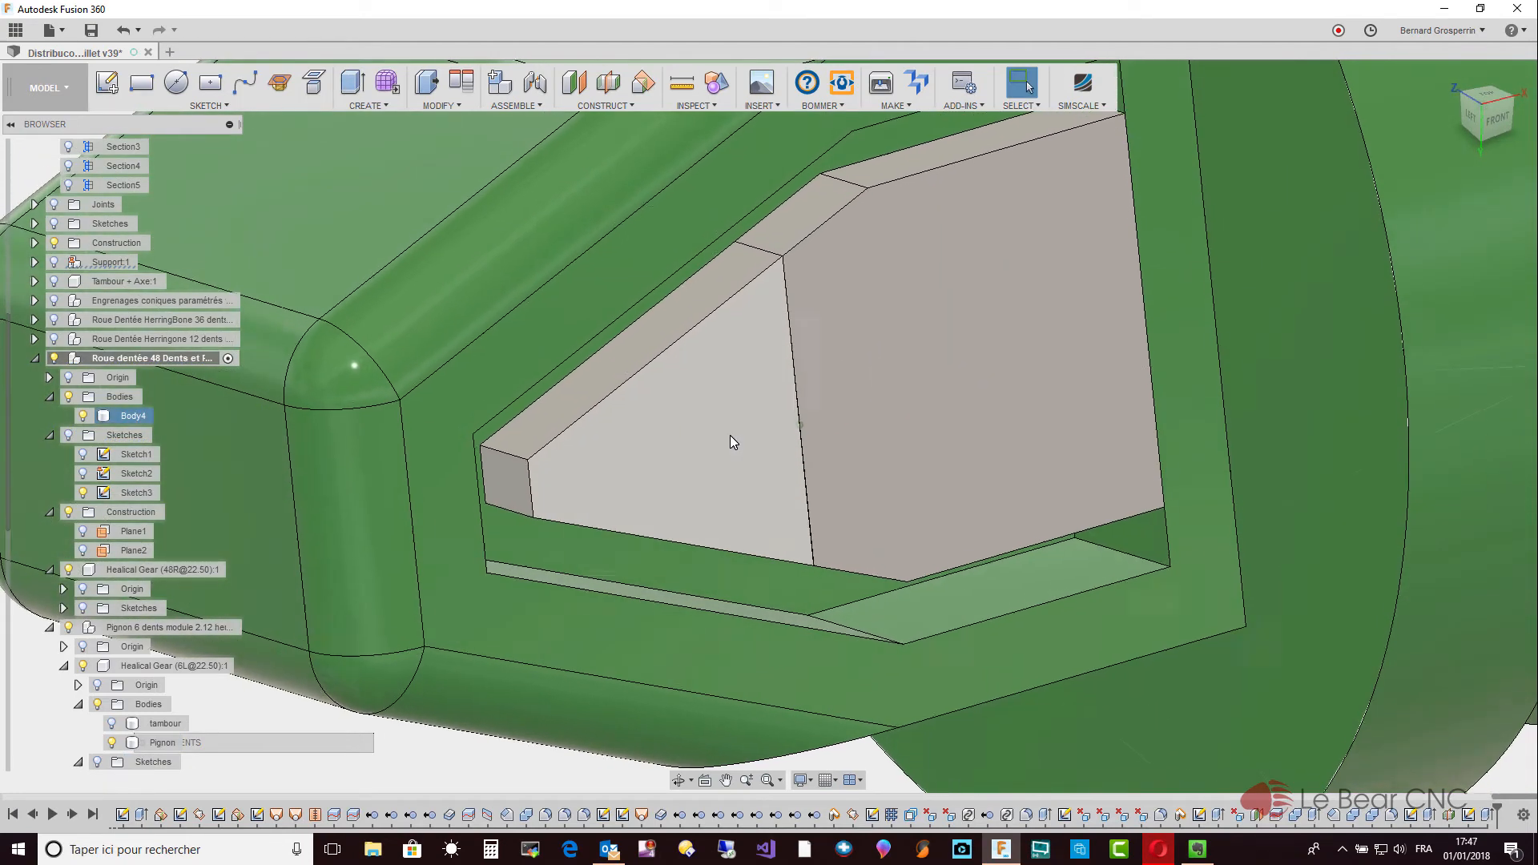
Extrude the narrow tapered end face of the new block by 1 mm with the Join operation.
left_click(728, 435)
right_click(729, 435)
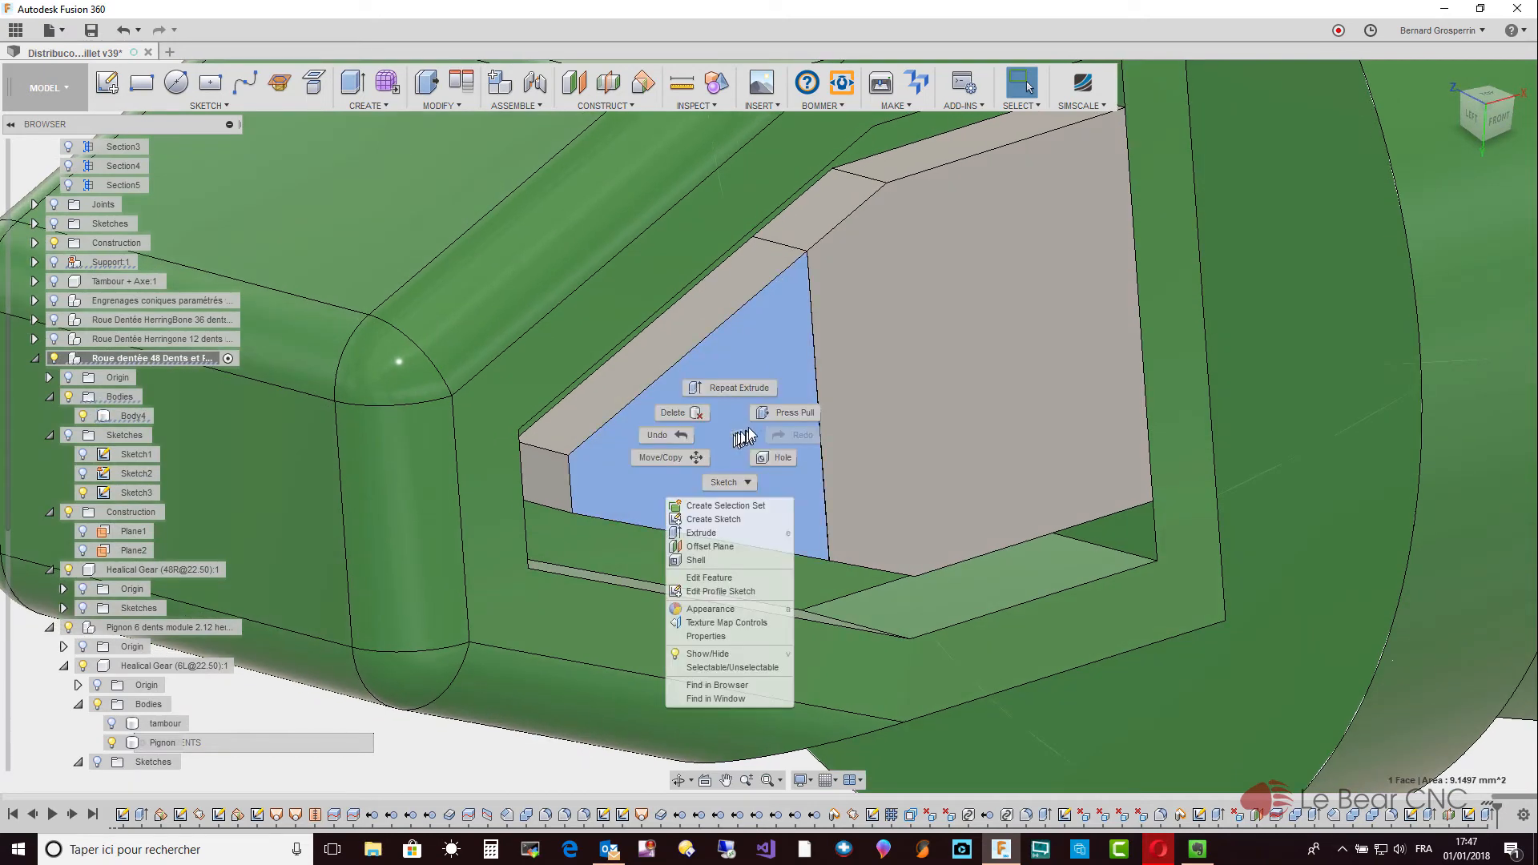
left_click(712, 533)
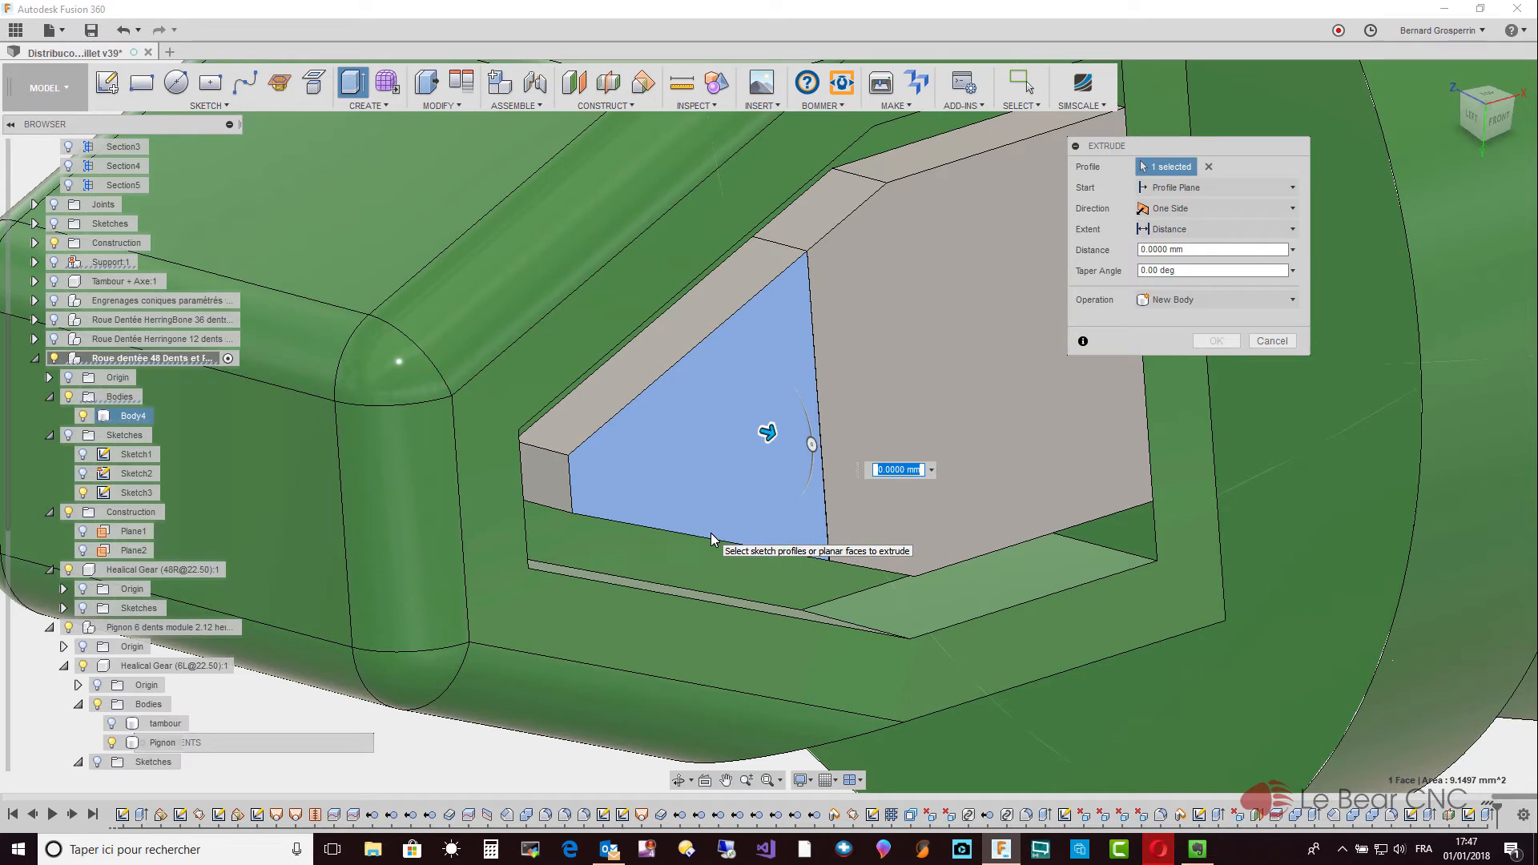
type("1")
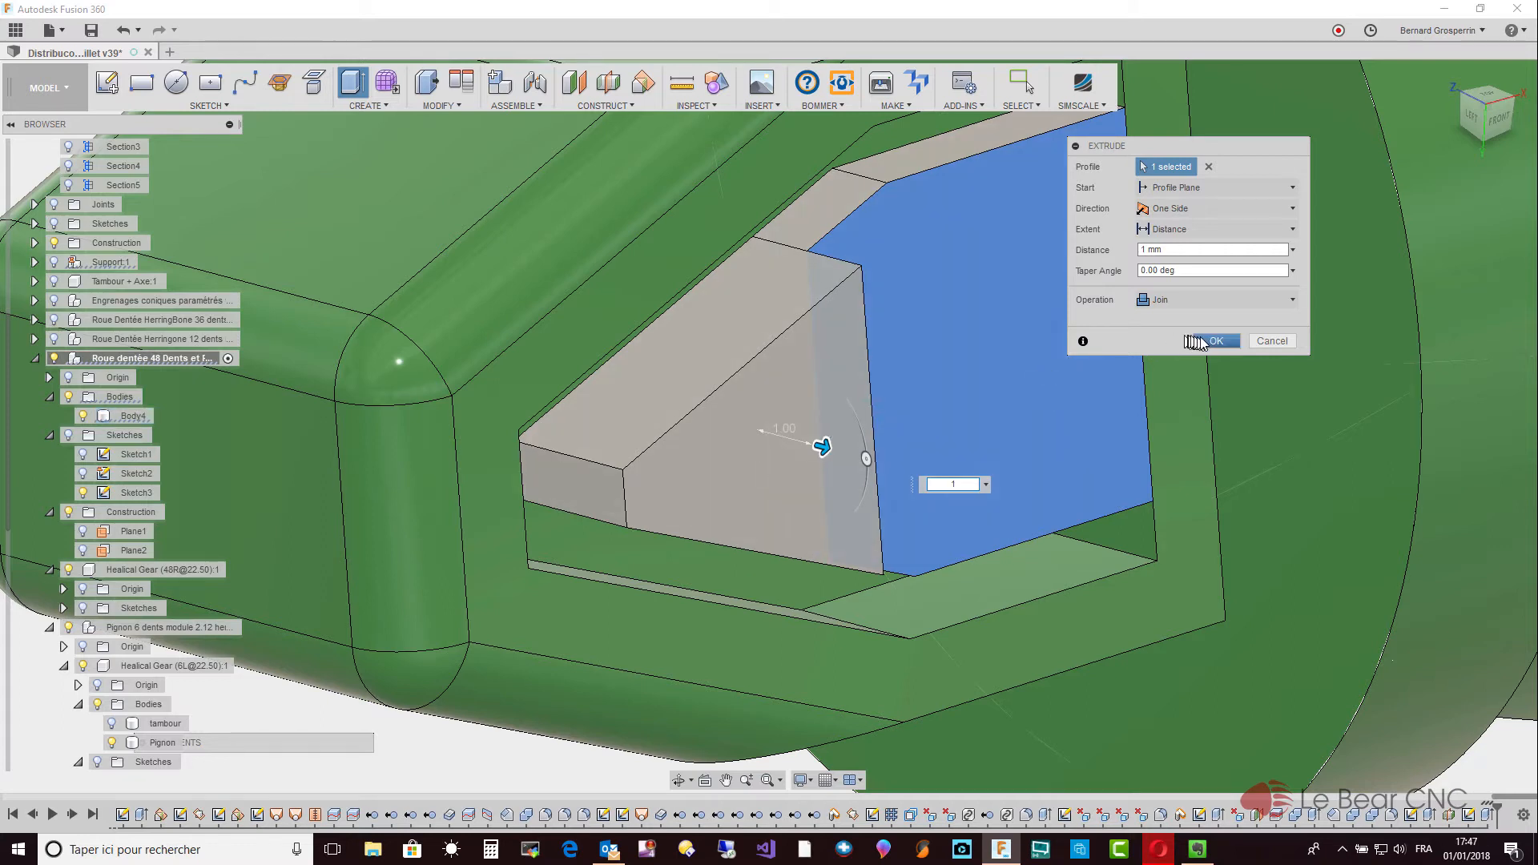
left_click(1214, 342)
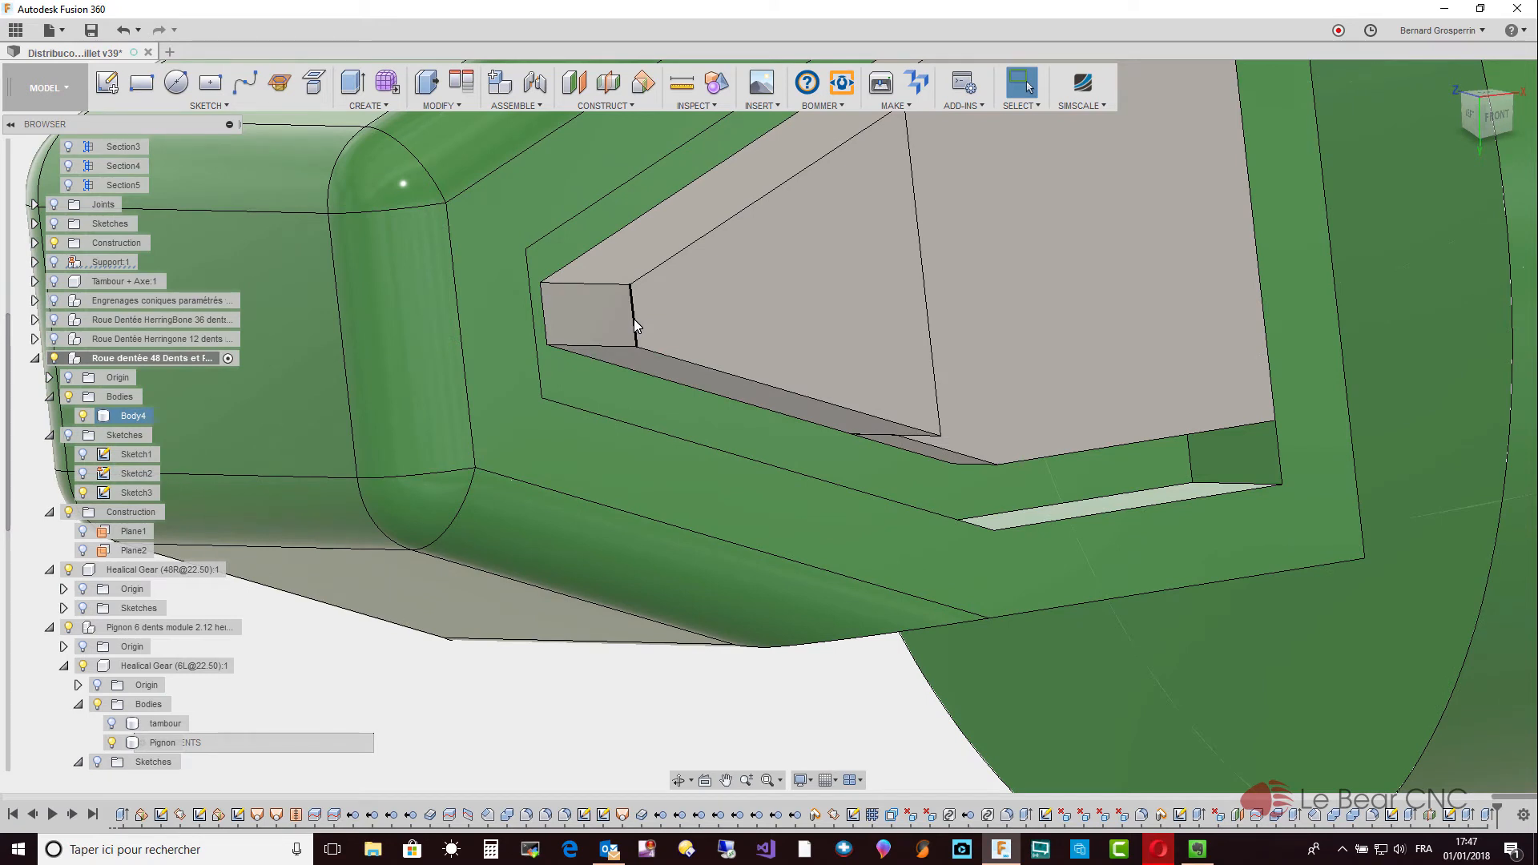
Chamfer the raised block's short tip edge using two distances, 3.8726 mm along the front face and 1.25 mm along the end face.
left_click(634, 324)
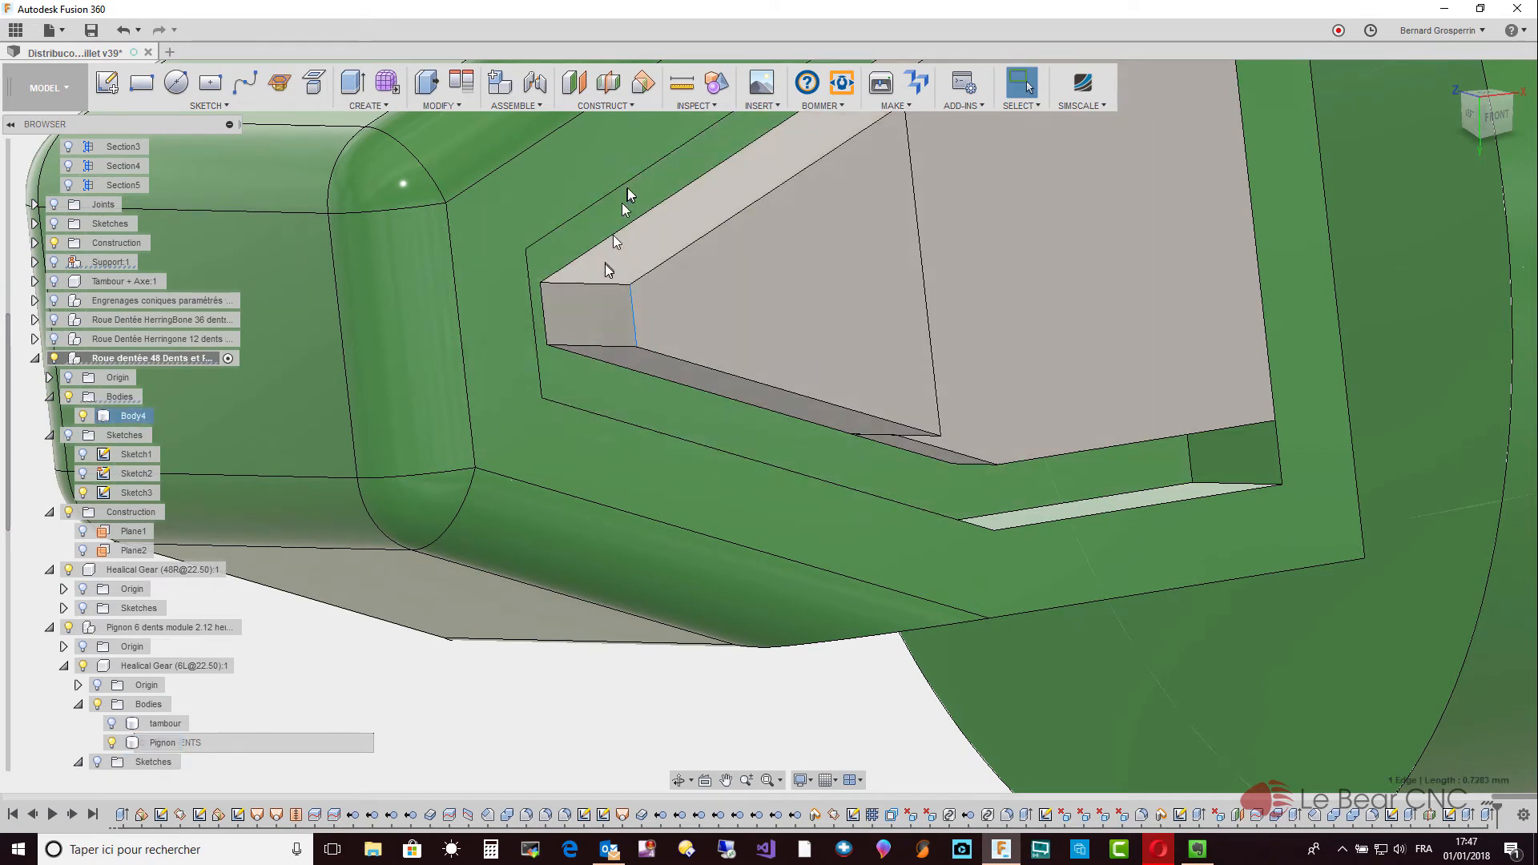
left_click(463, 104)
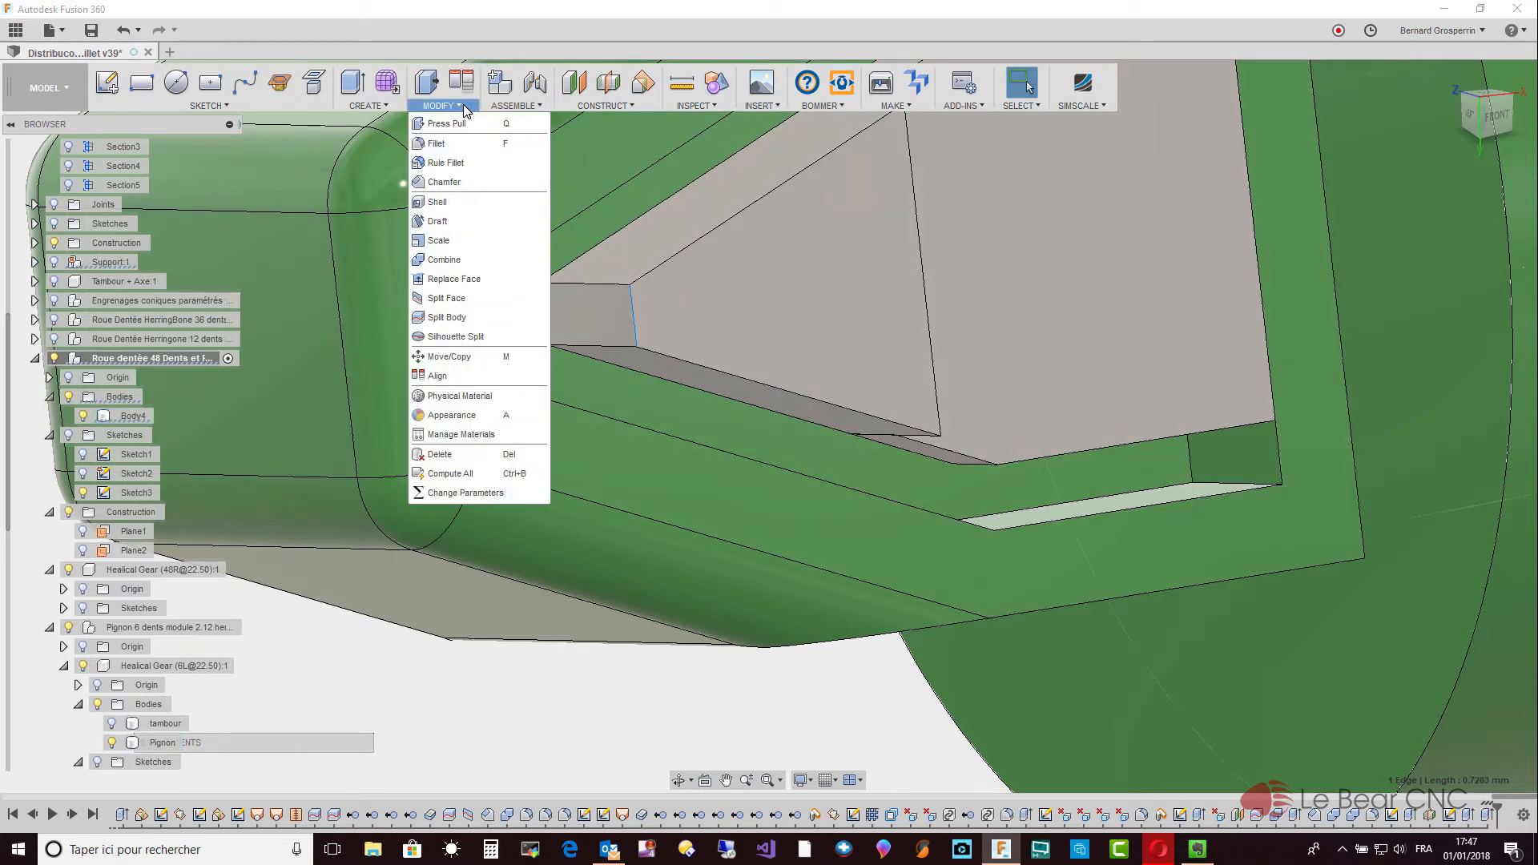
left_click(455, 182)
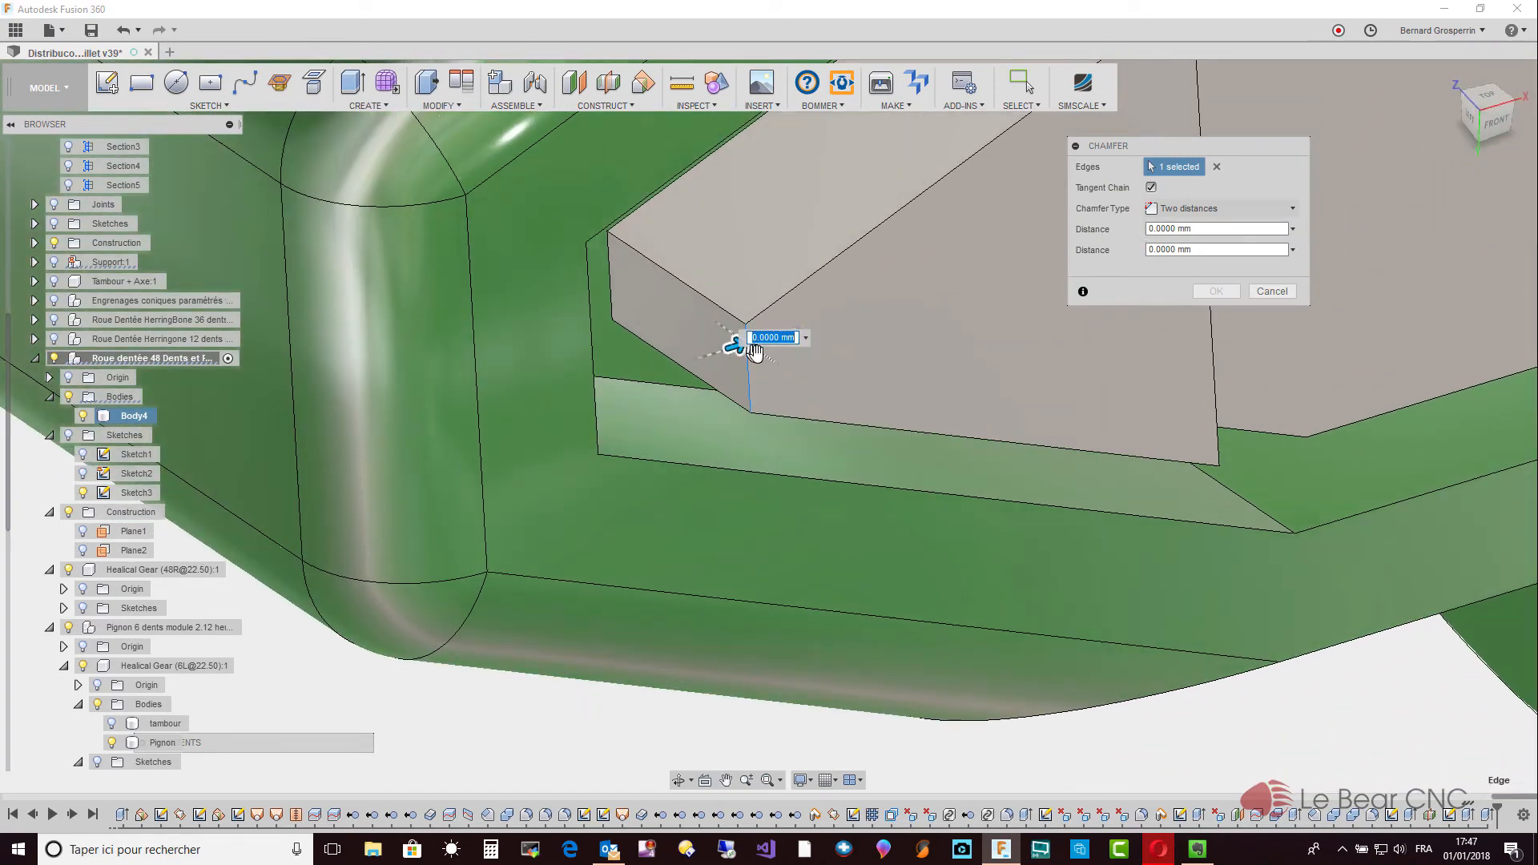
left_click_drag(745, 345, 725, 335)
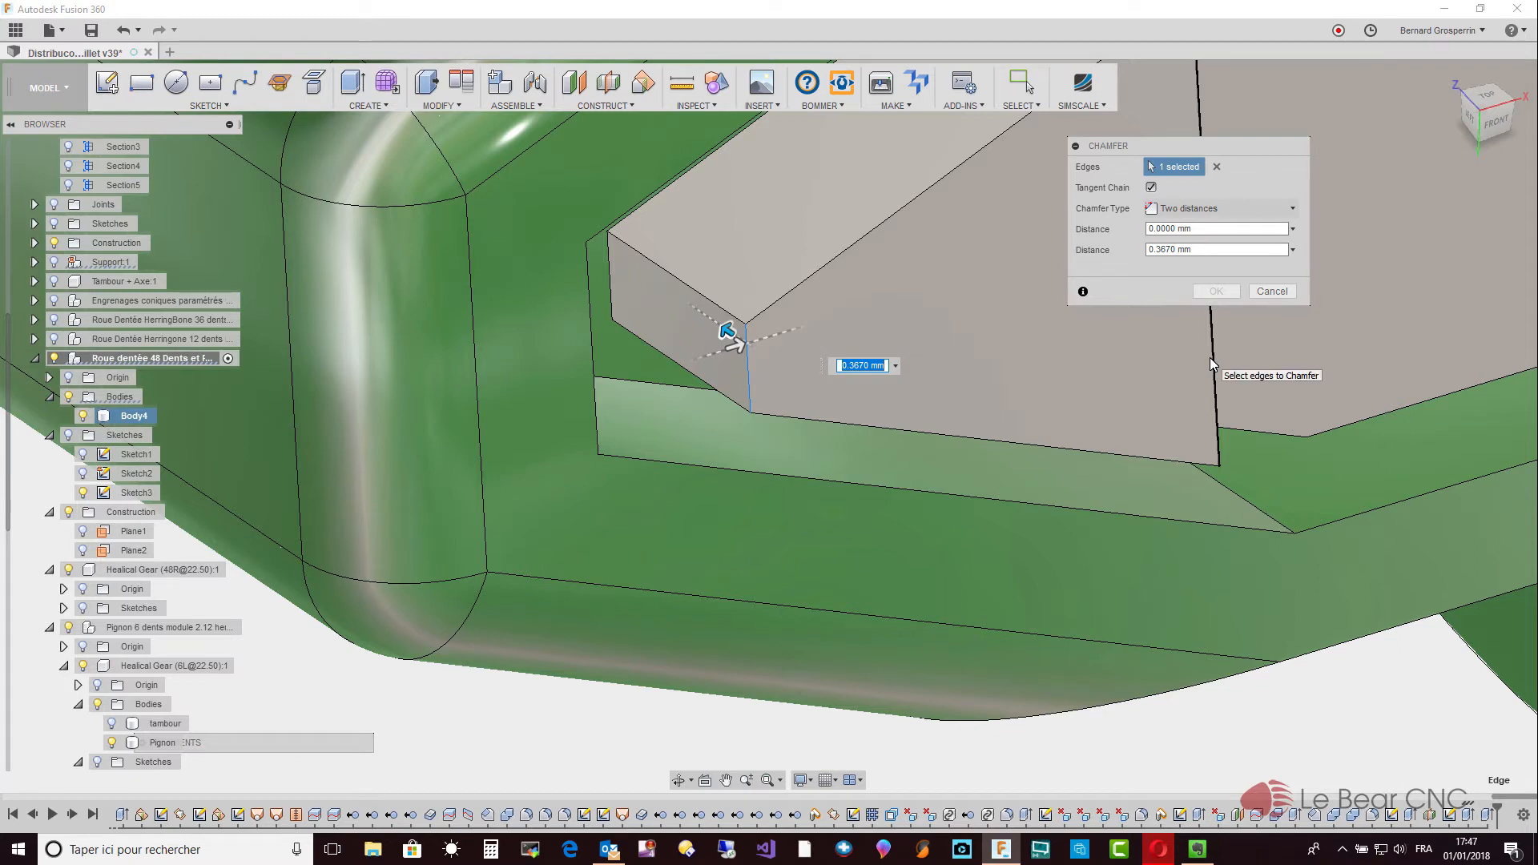
type("1")
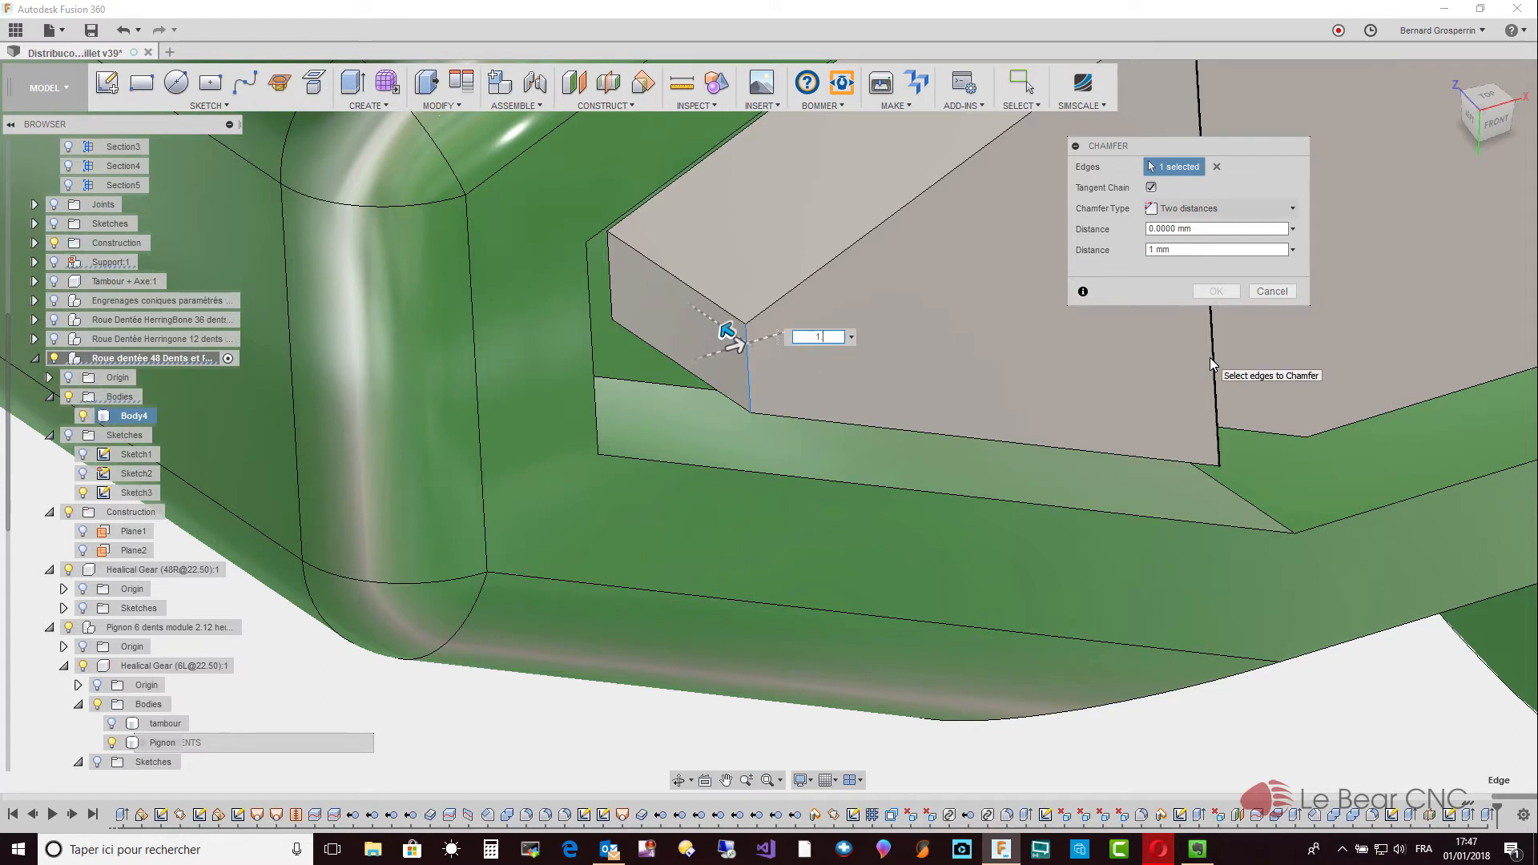
type(".25")
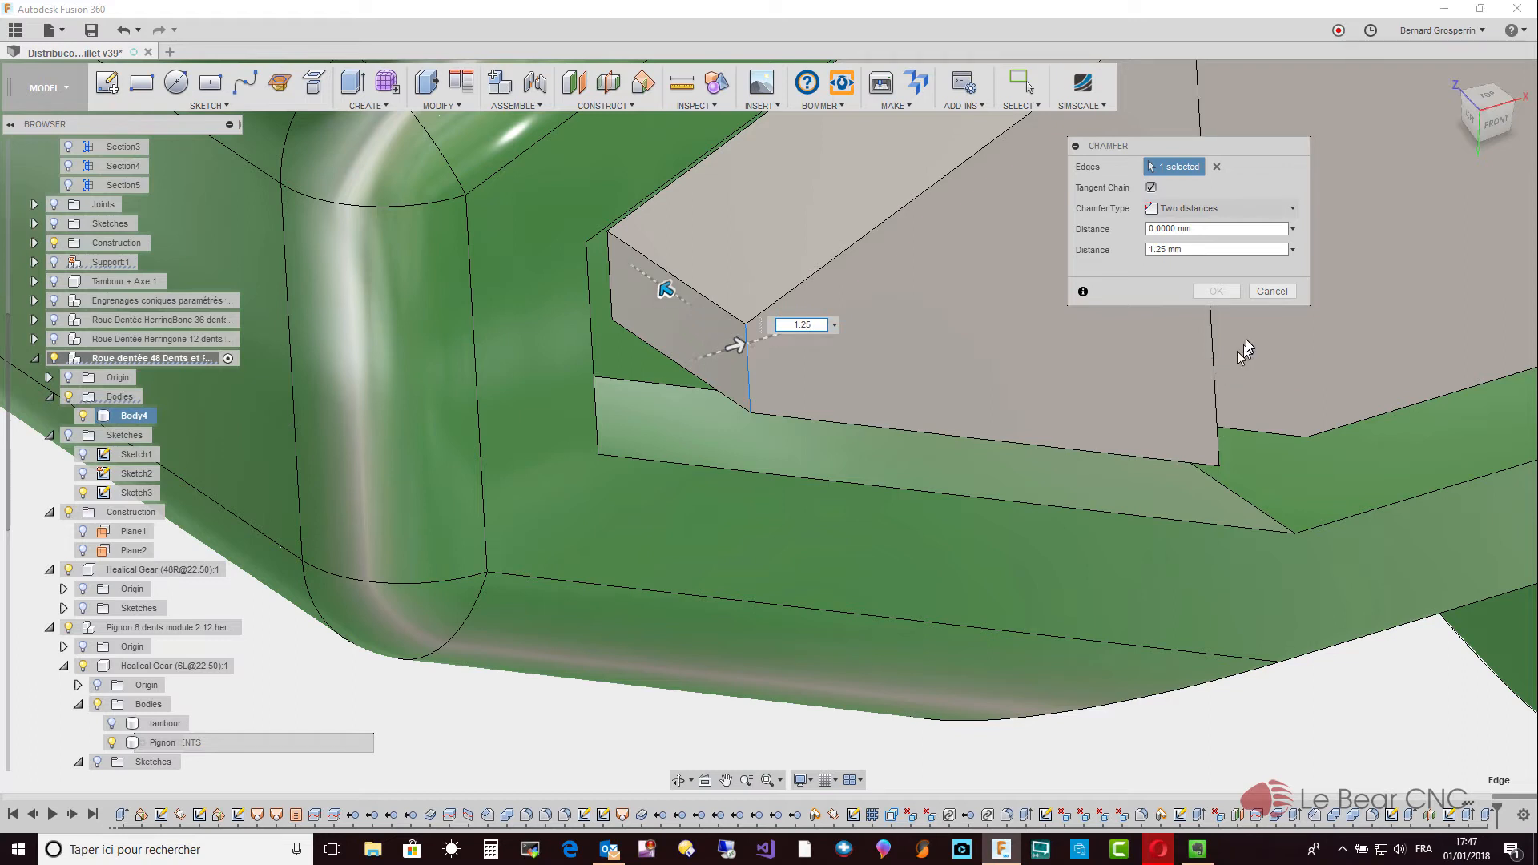
left_click_drag(735, 344, 1011, 297)
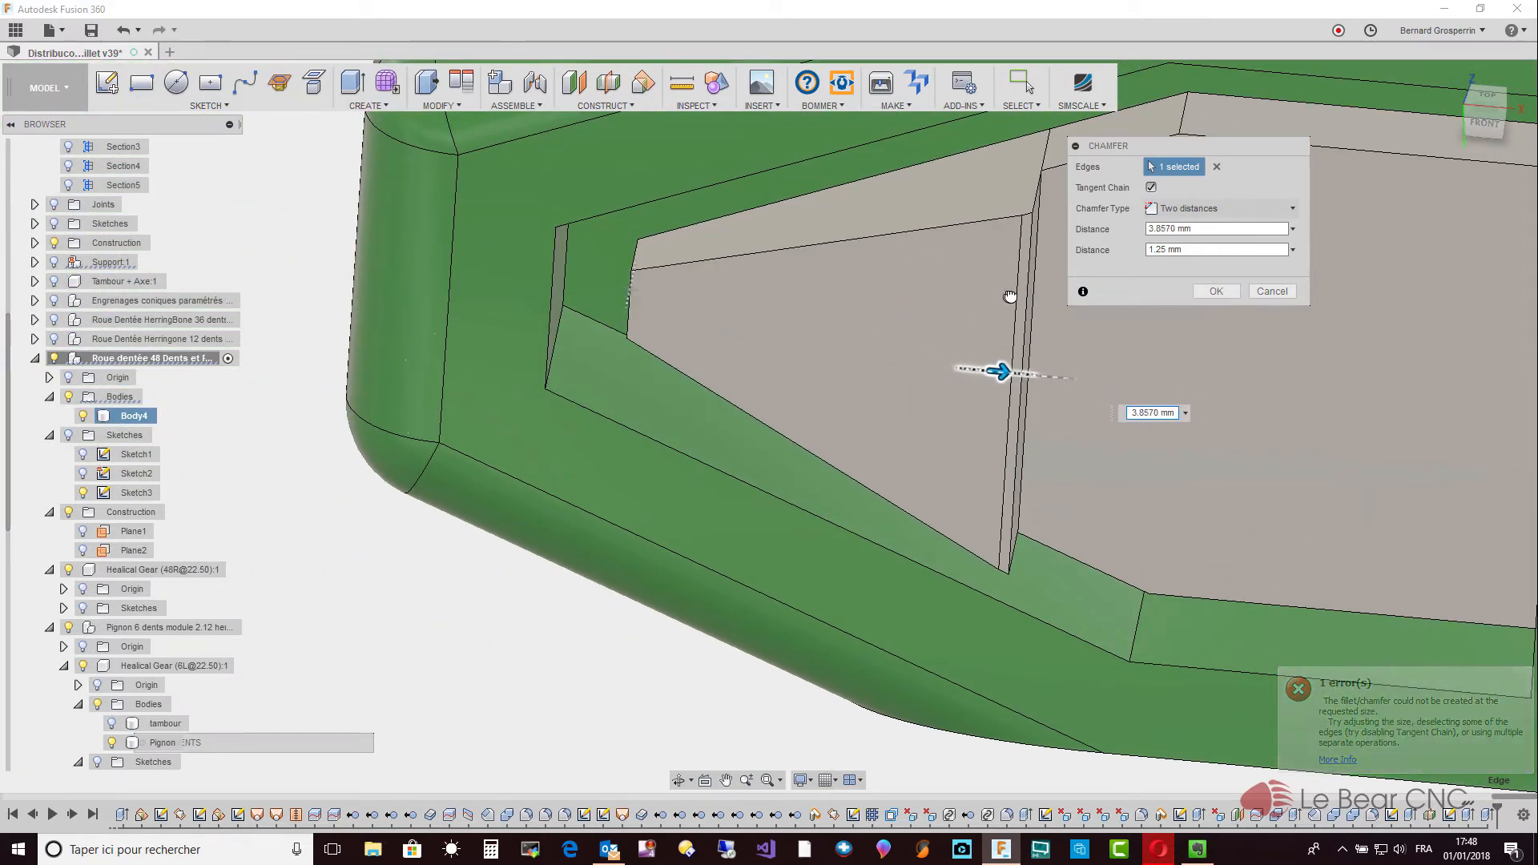
left_click_drag(1011, 296, 1011, 296)
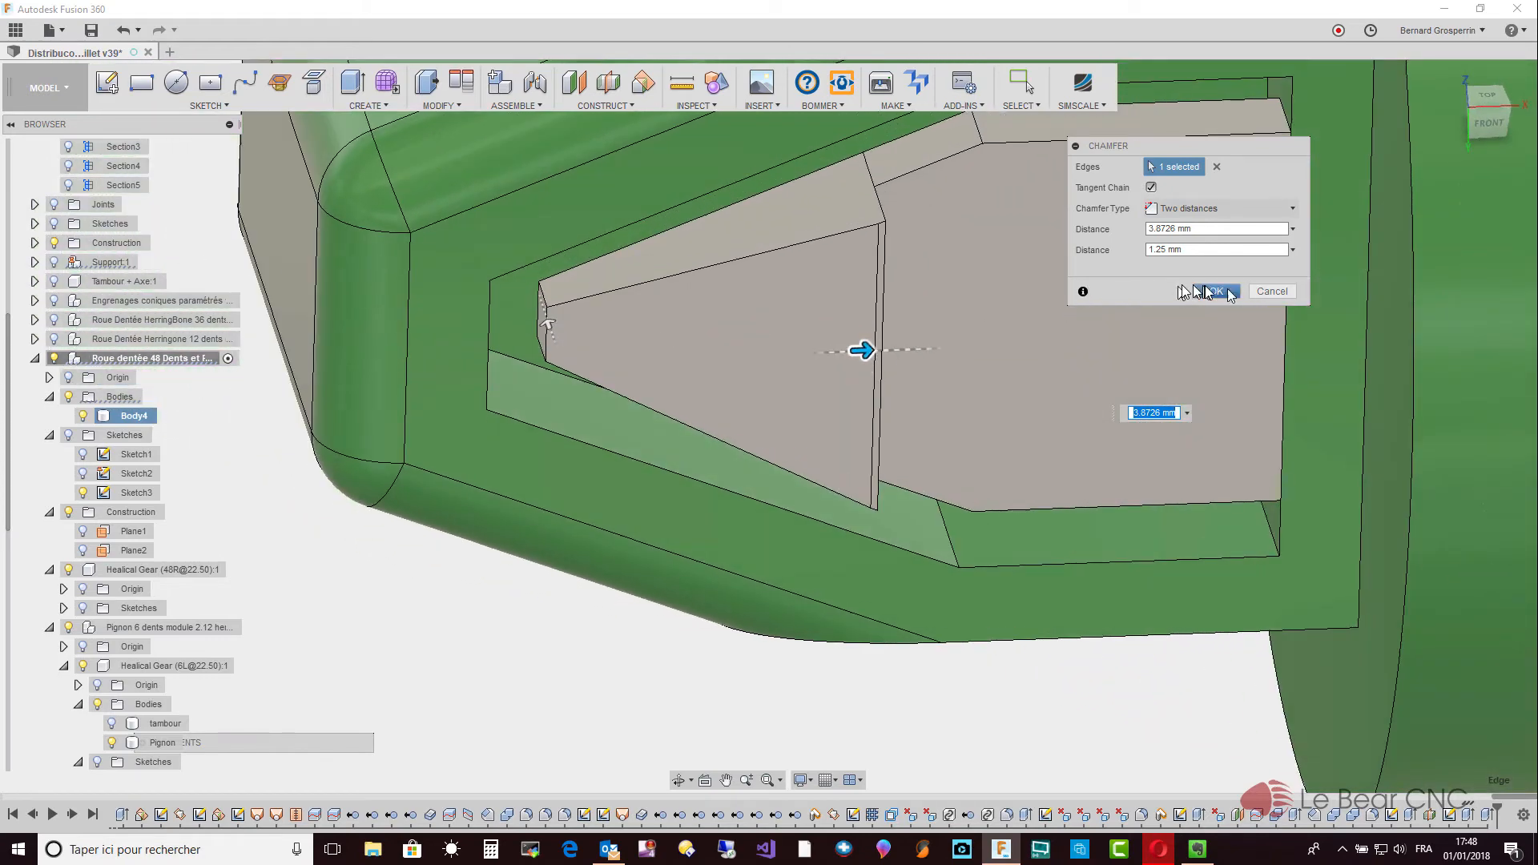
left_click(1220, 291)
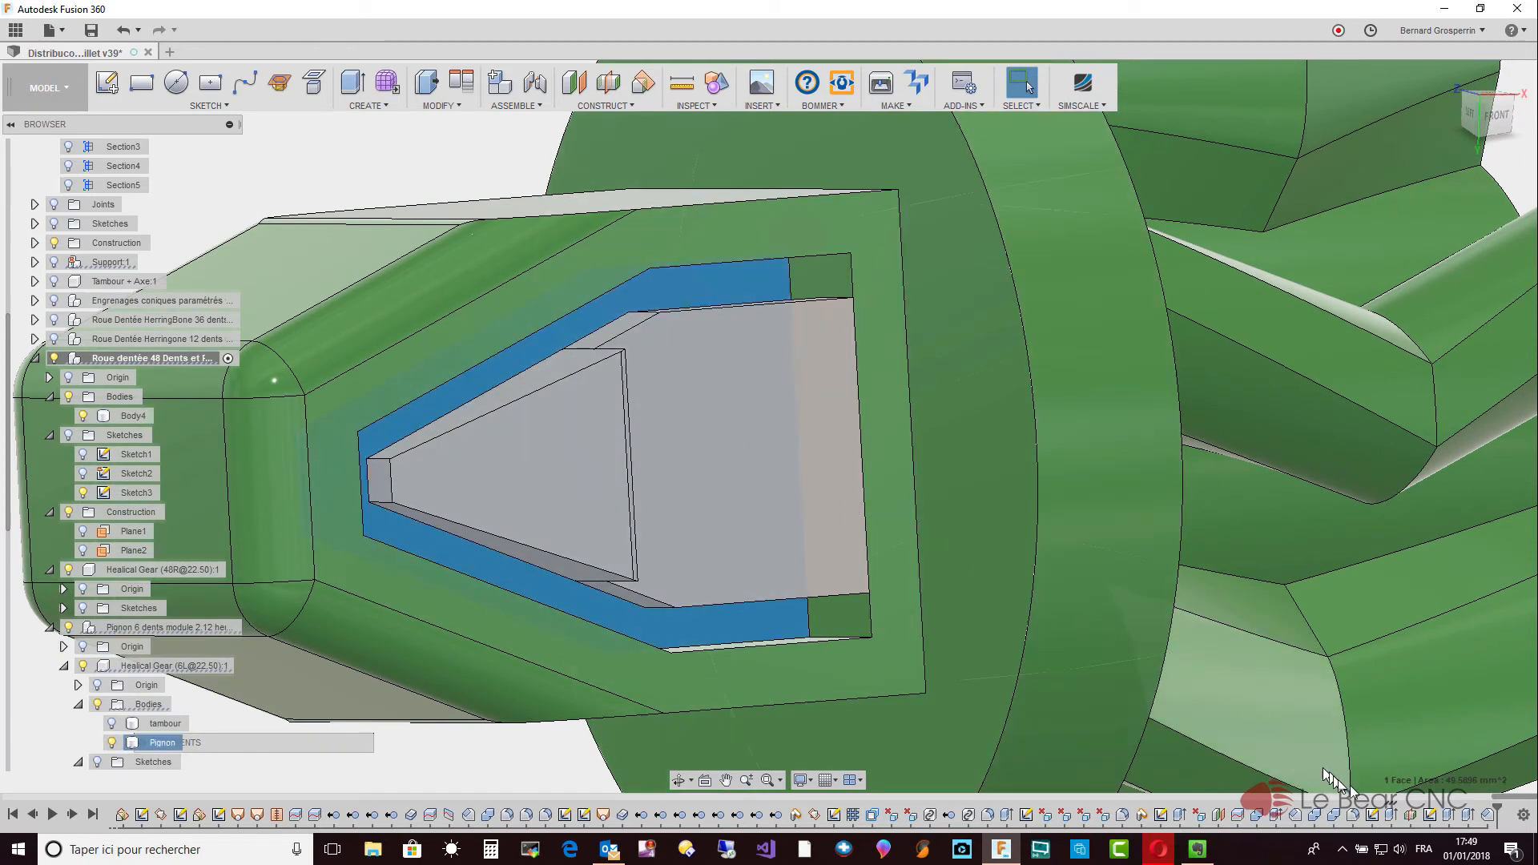
Edit the distance of the cut extrusion that forms the shaft's side-face pocket.
left_click(1392, 823)
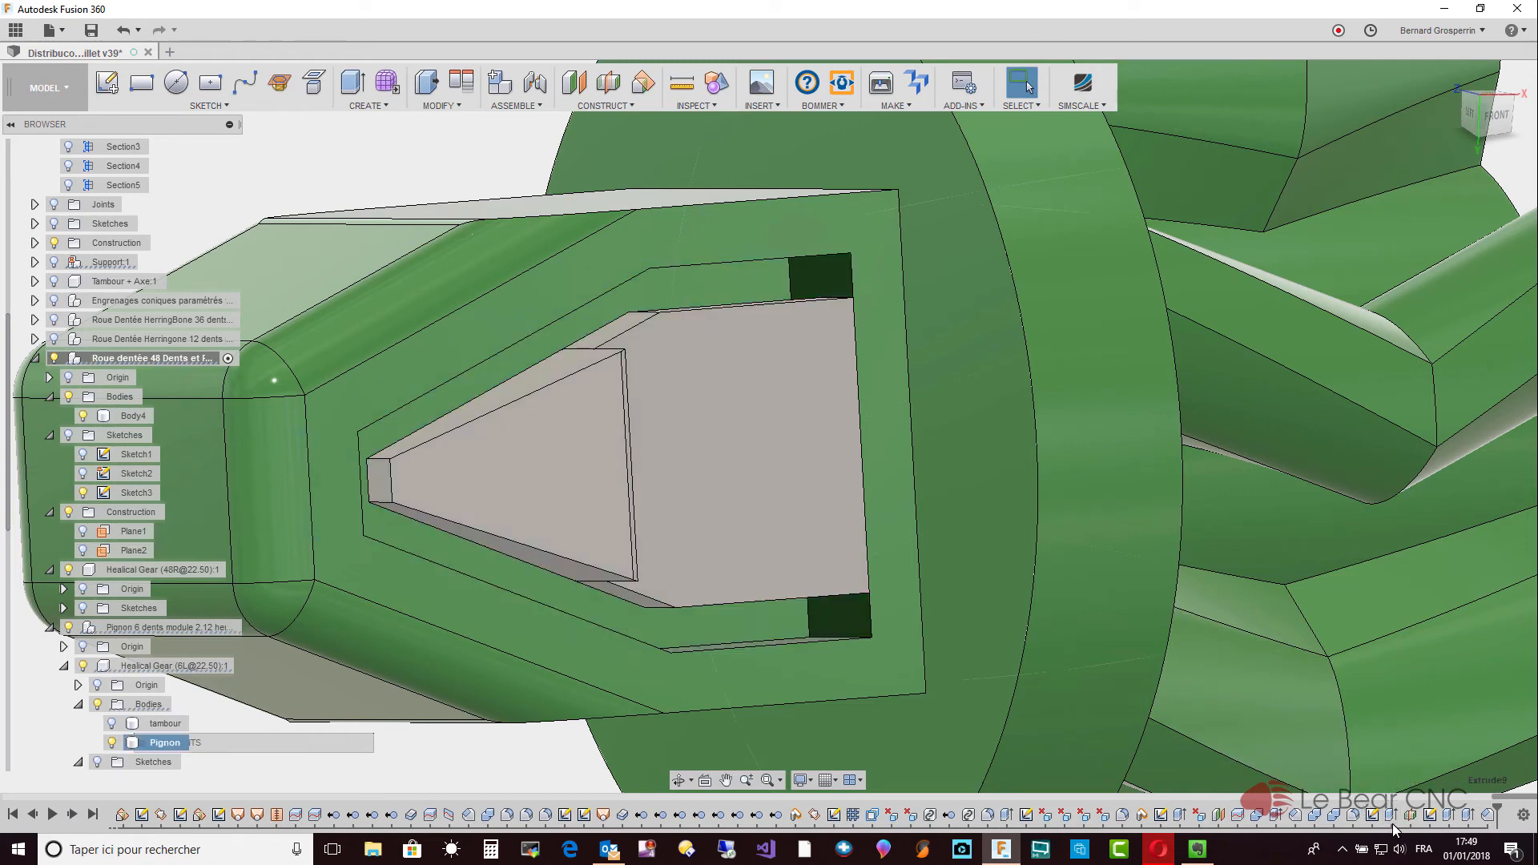
right_click(1390, 821)
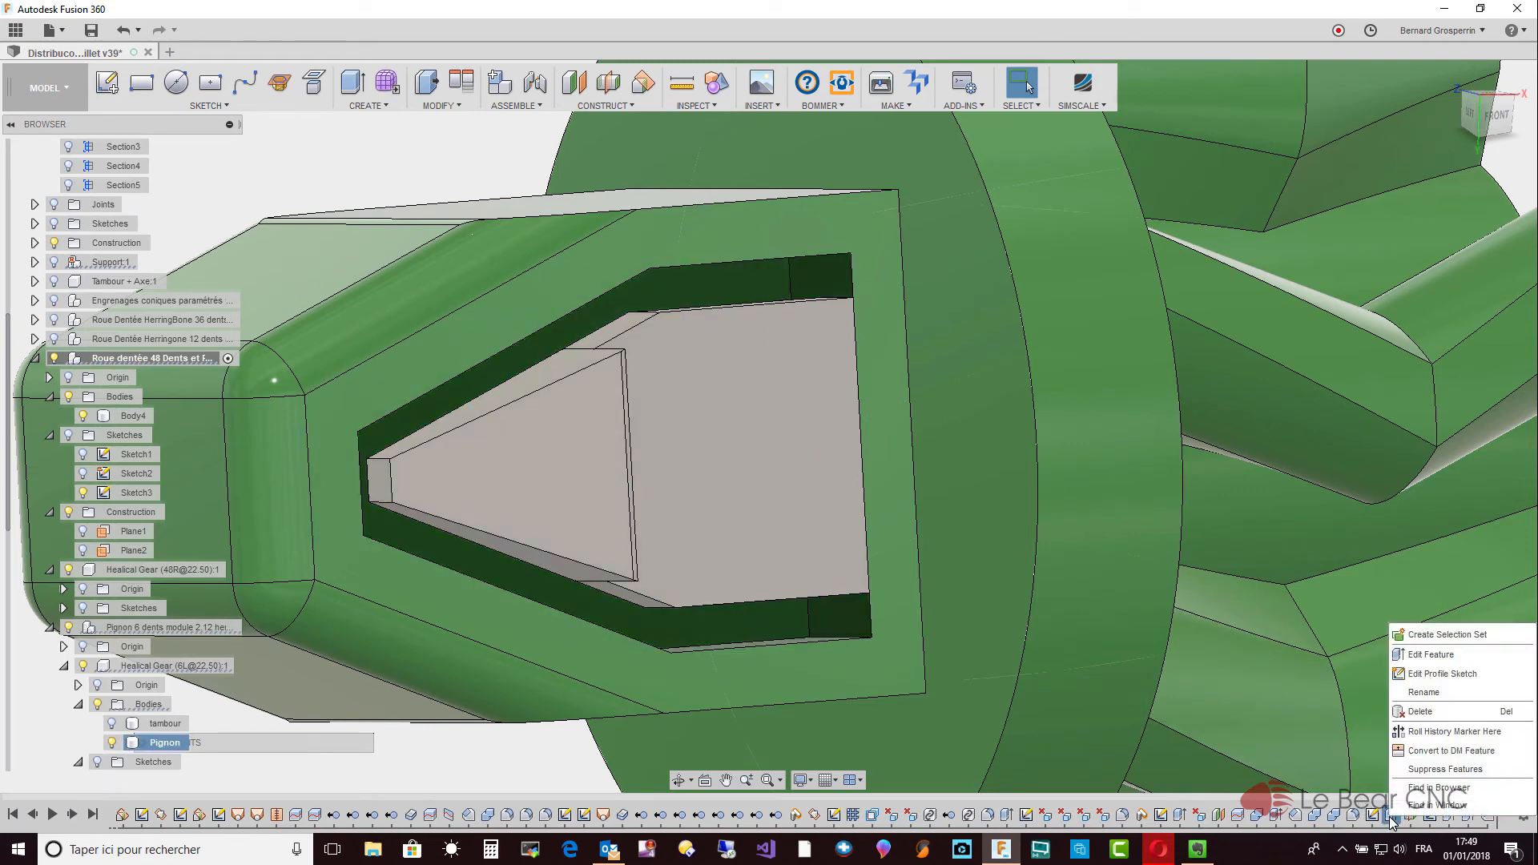
left_click(1430, 654)
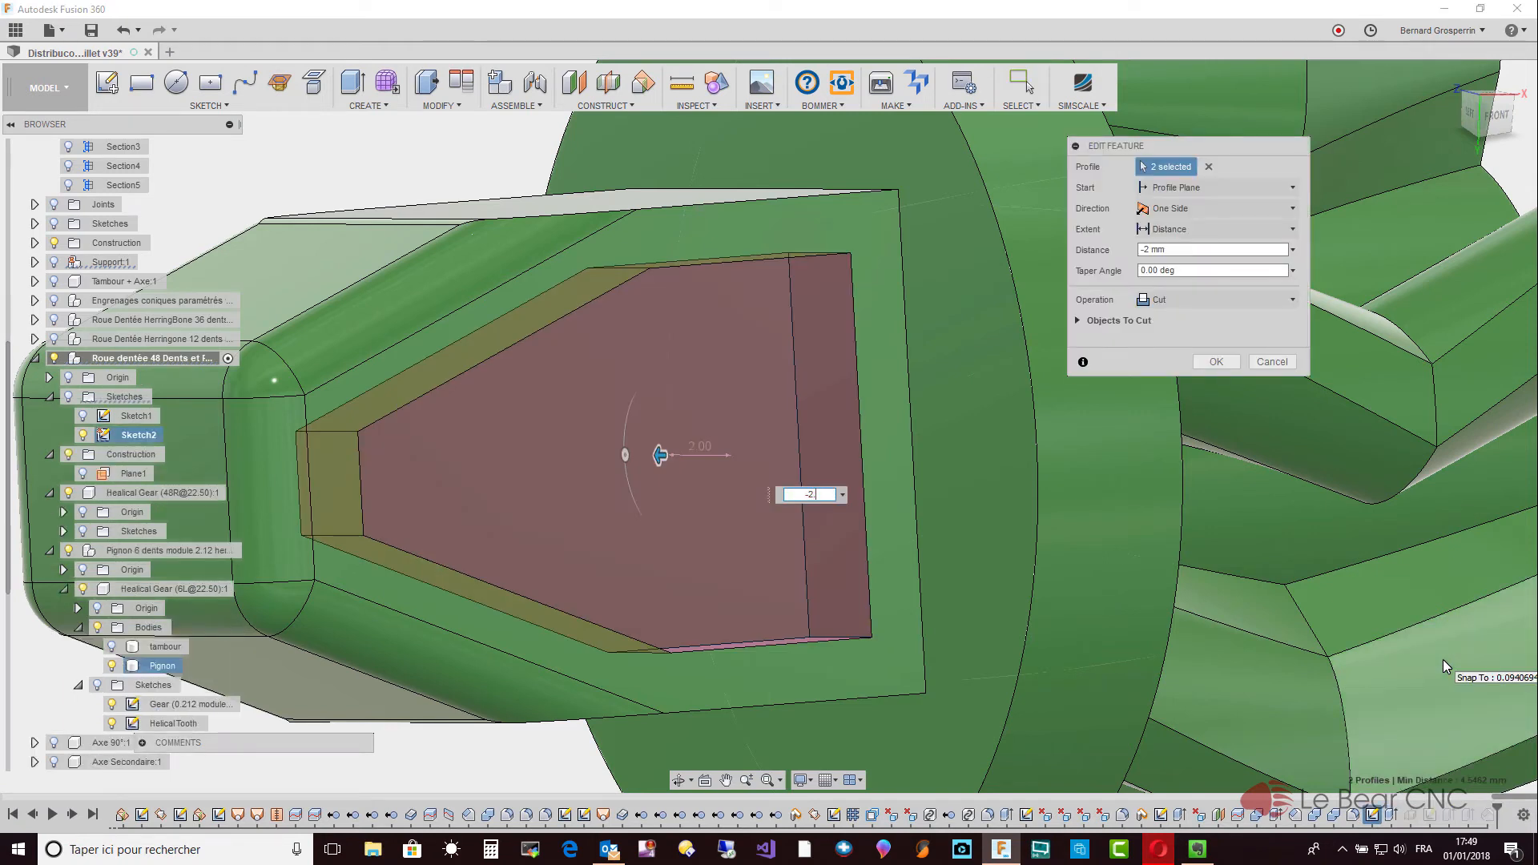
key("Return")
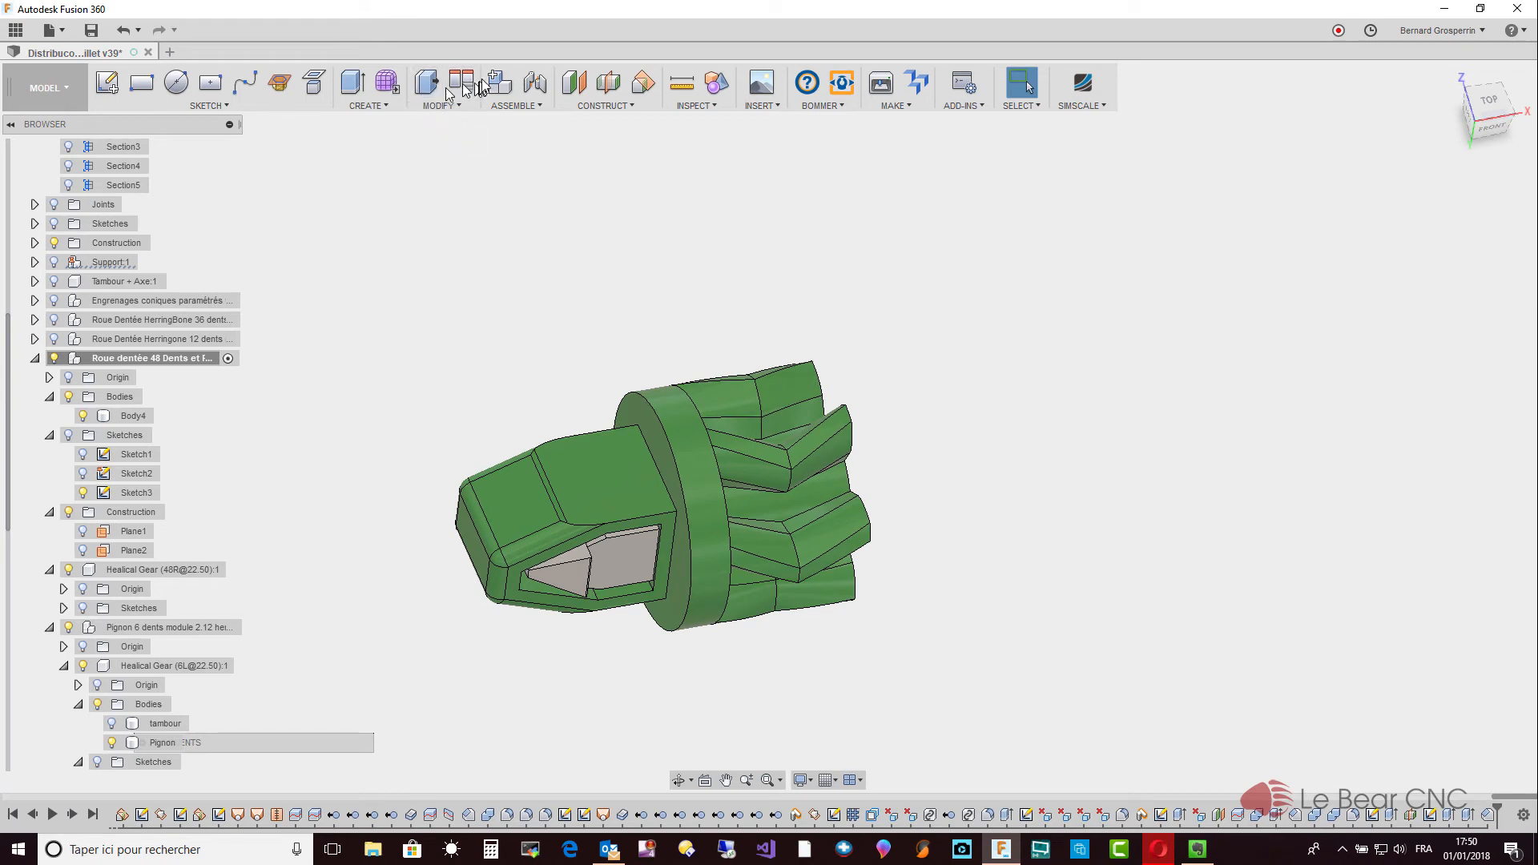
Create a midplane between the shaft's pocketed side face and the opposite side face.
left_click(610, 87)
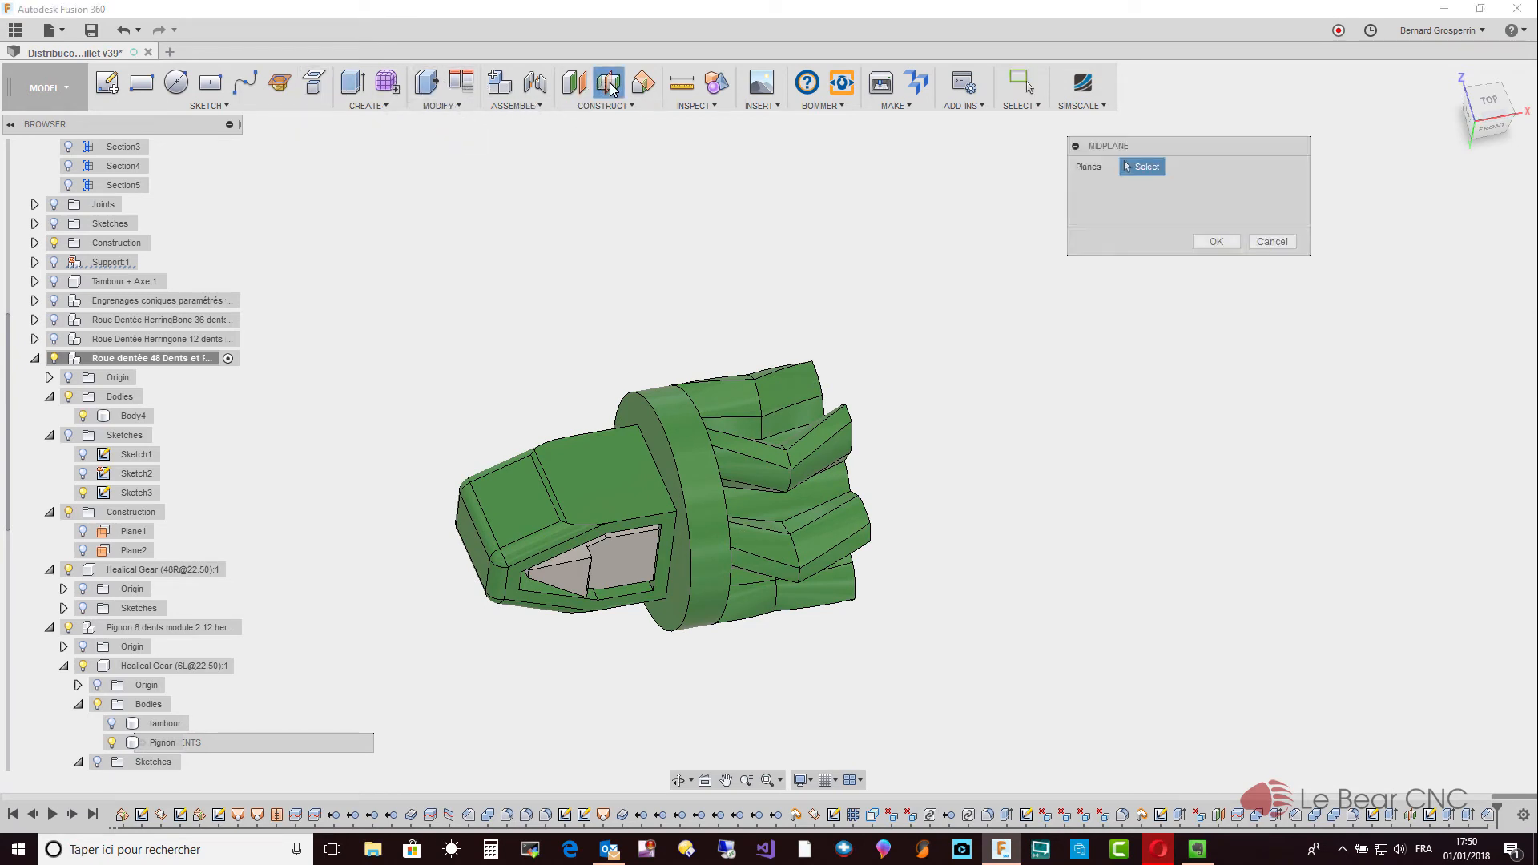
left_click(664, 517)
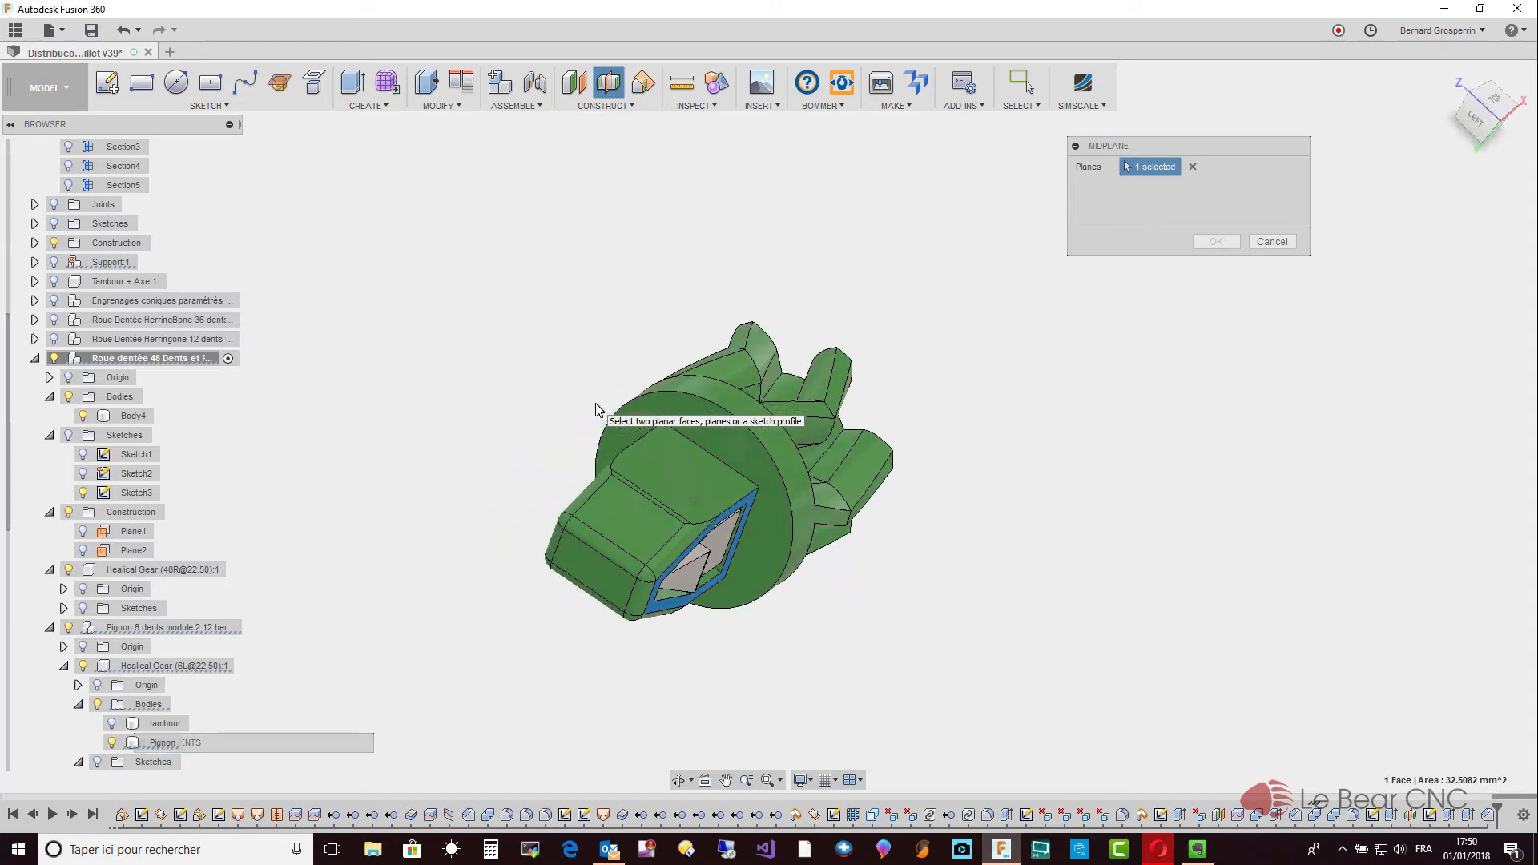
left_click(780, 476)
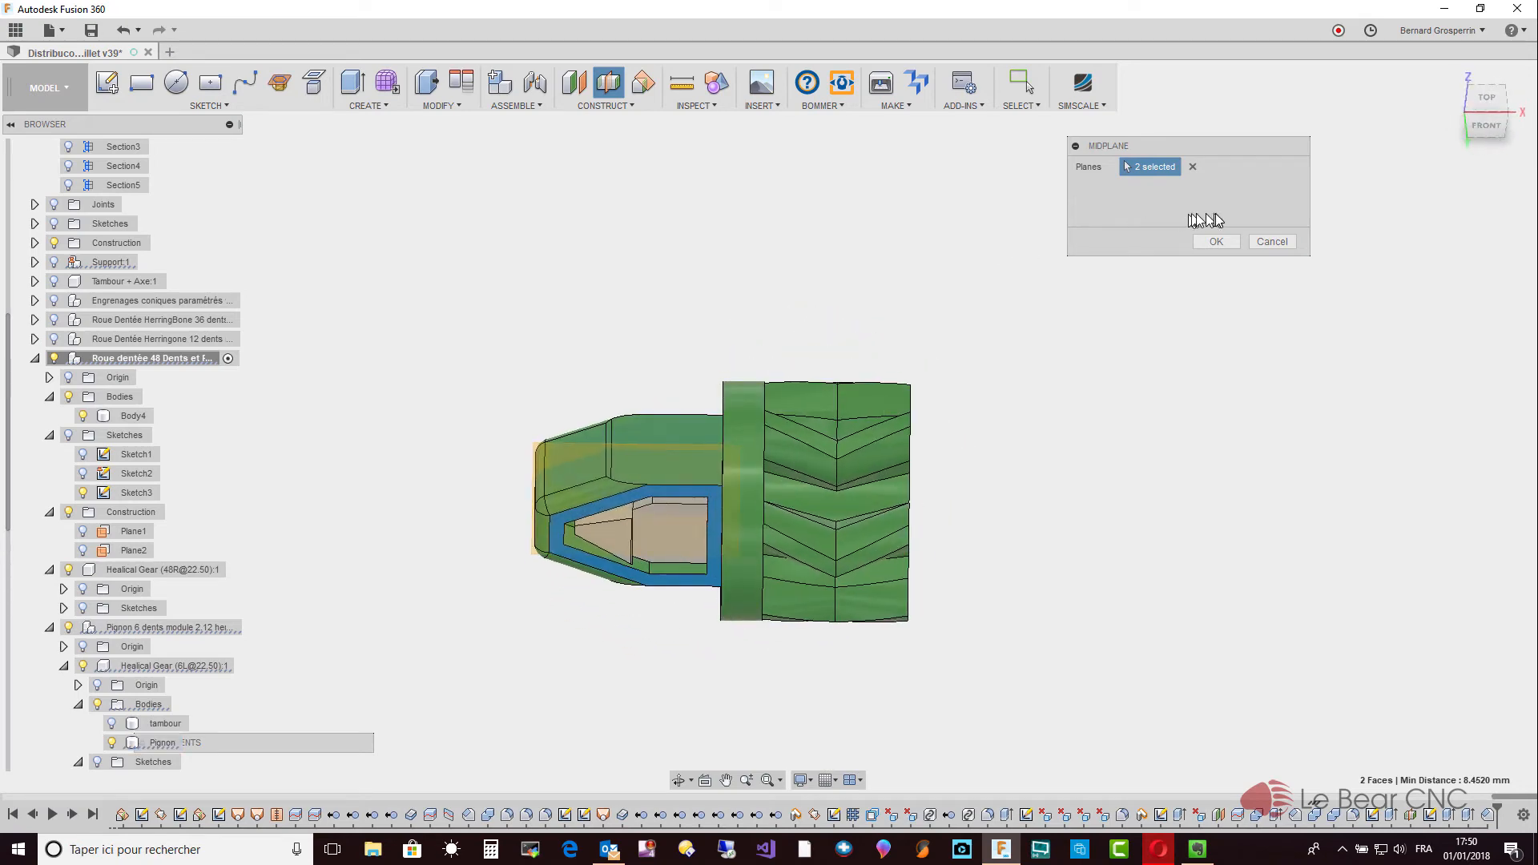
left_click(1214, 242)
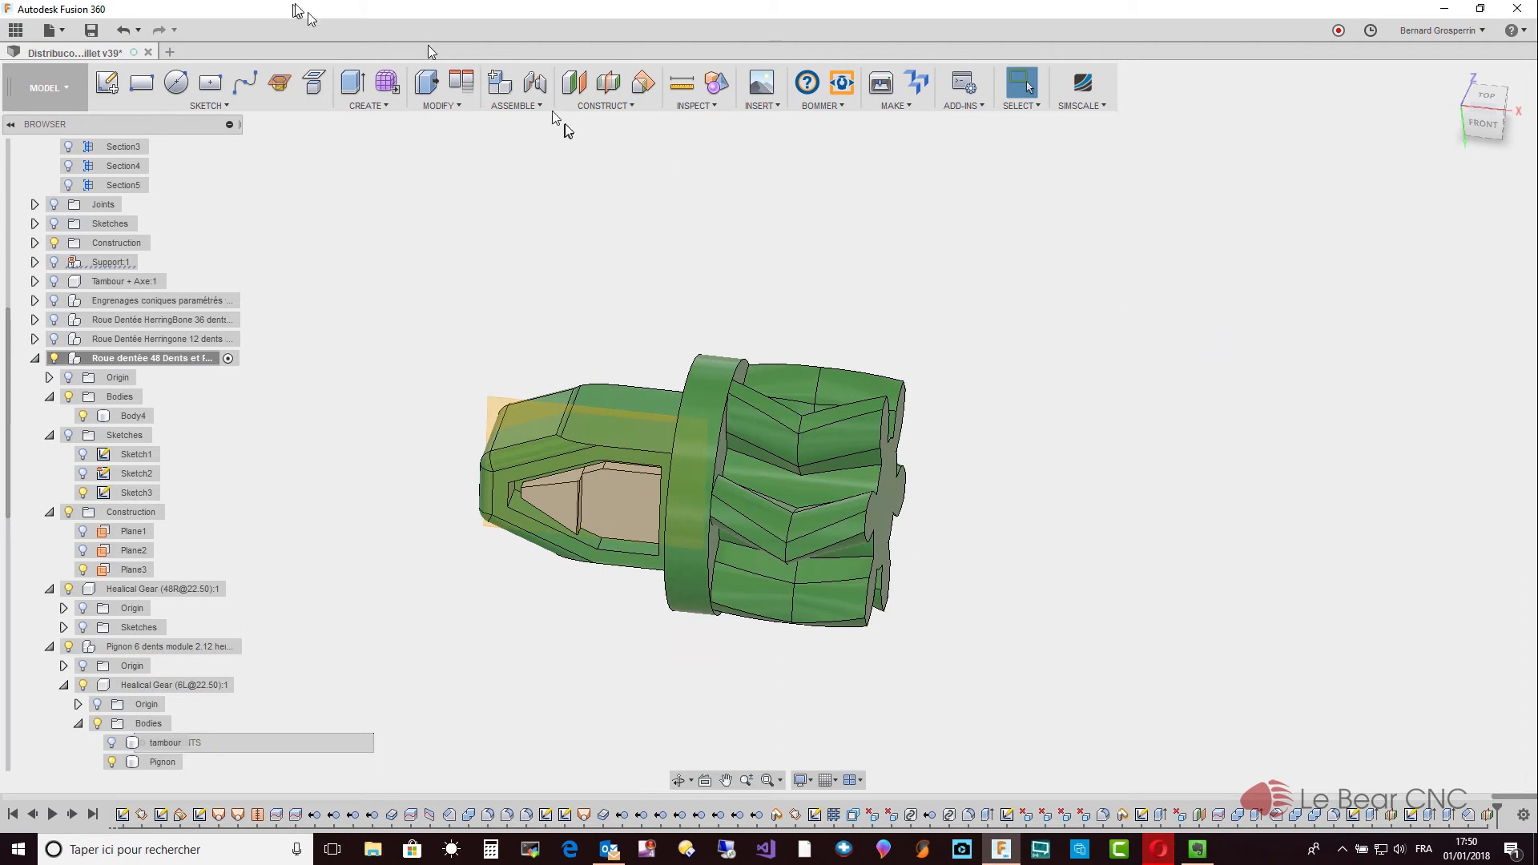
Try to mirror the raised block's two extrusions and its tip chamfer as features about the shaft's midplane with the Adjust compute option.
left_click(370, 105)
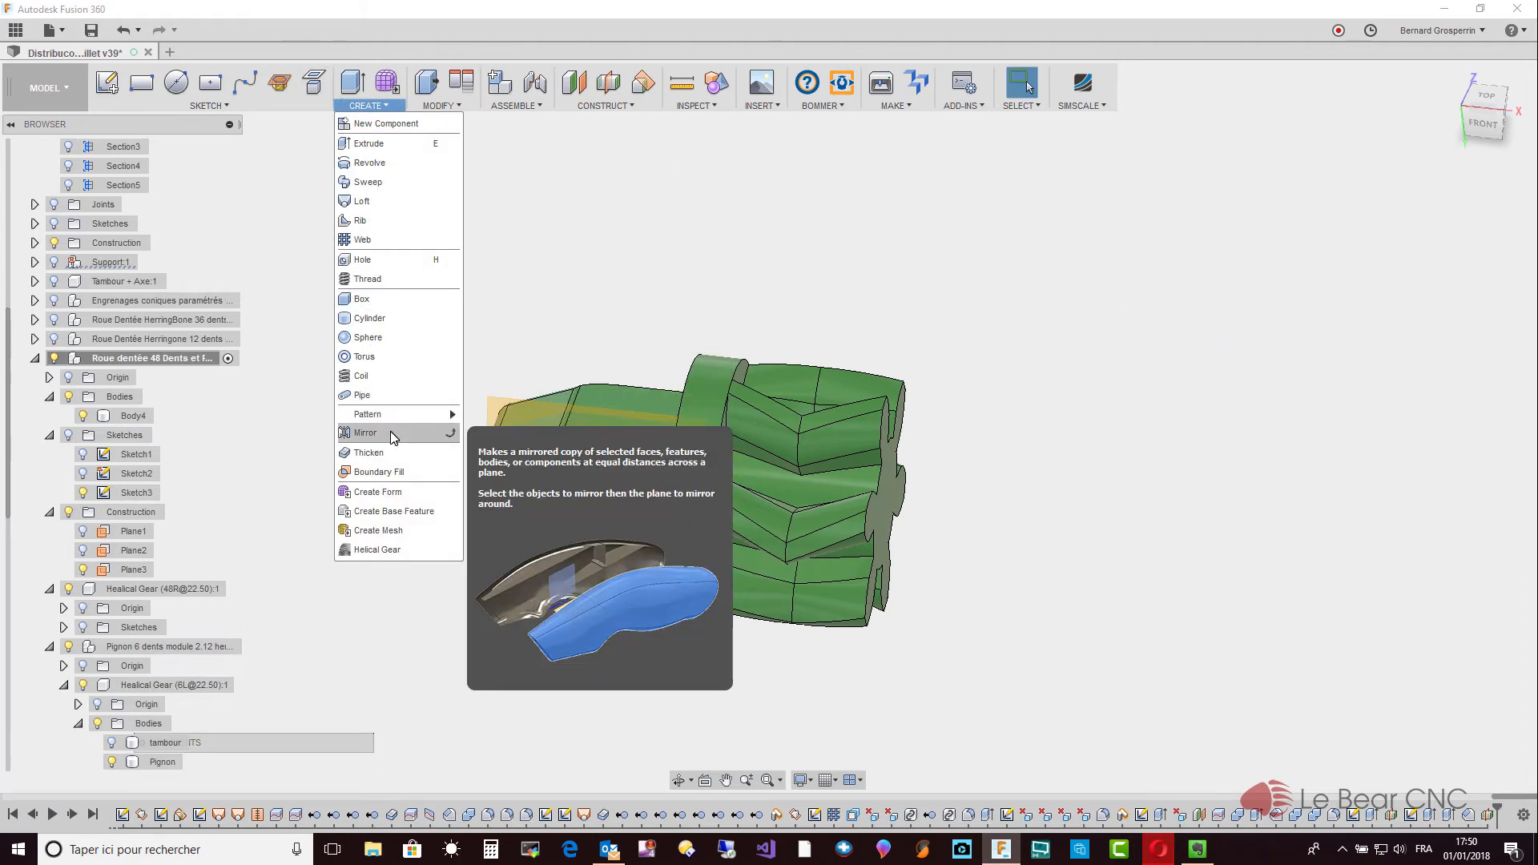
left_click(391, 432)
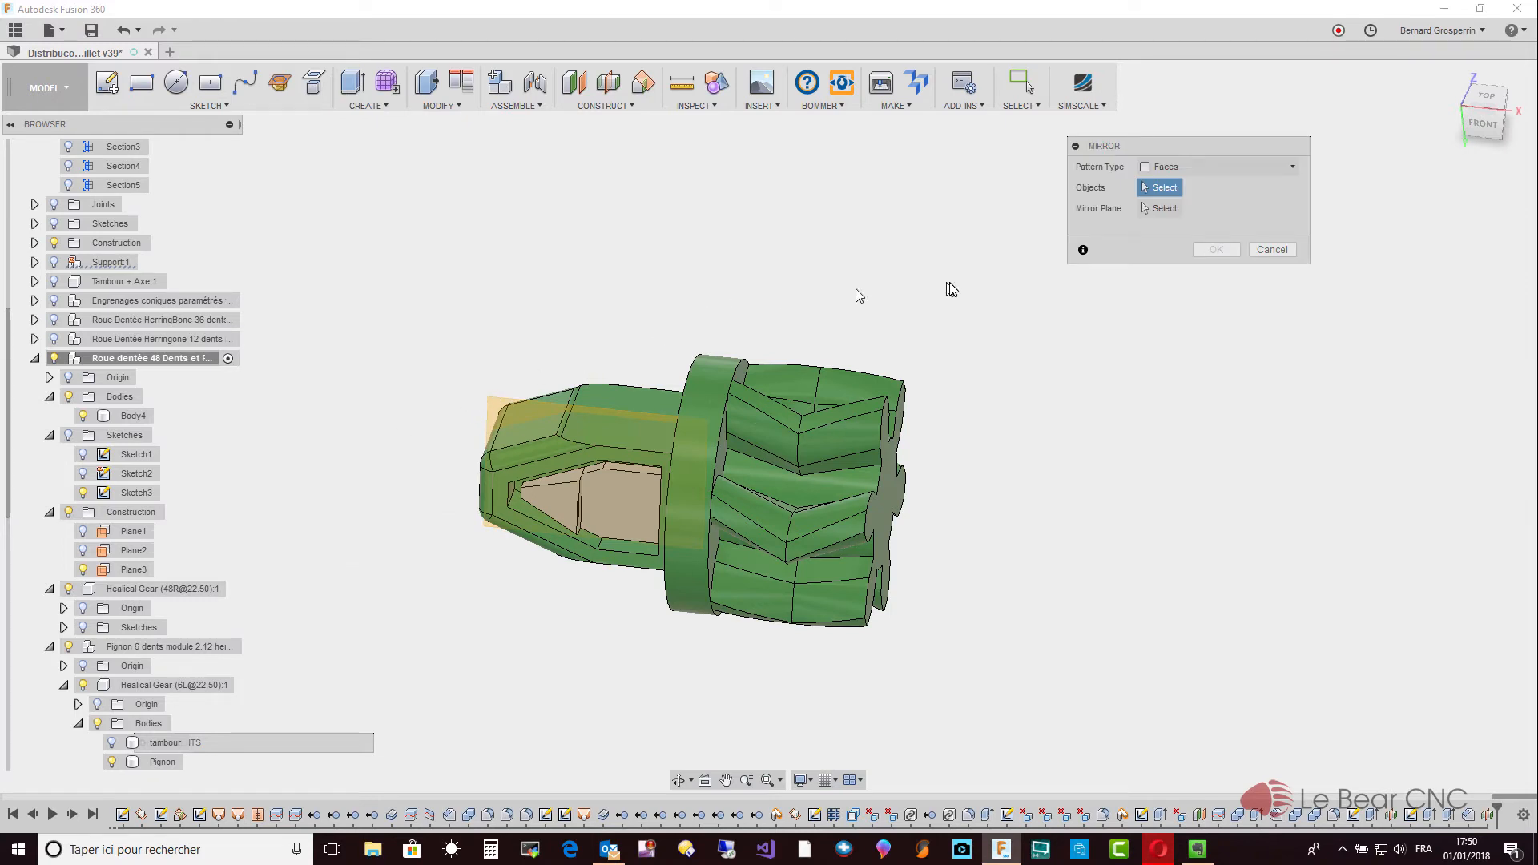
left_click(1290, 168)
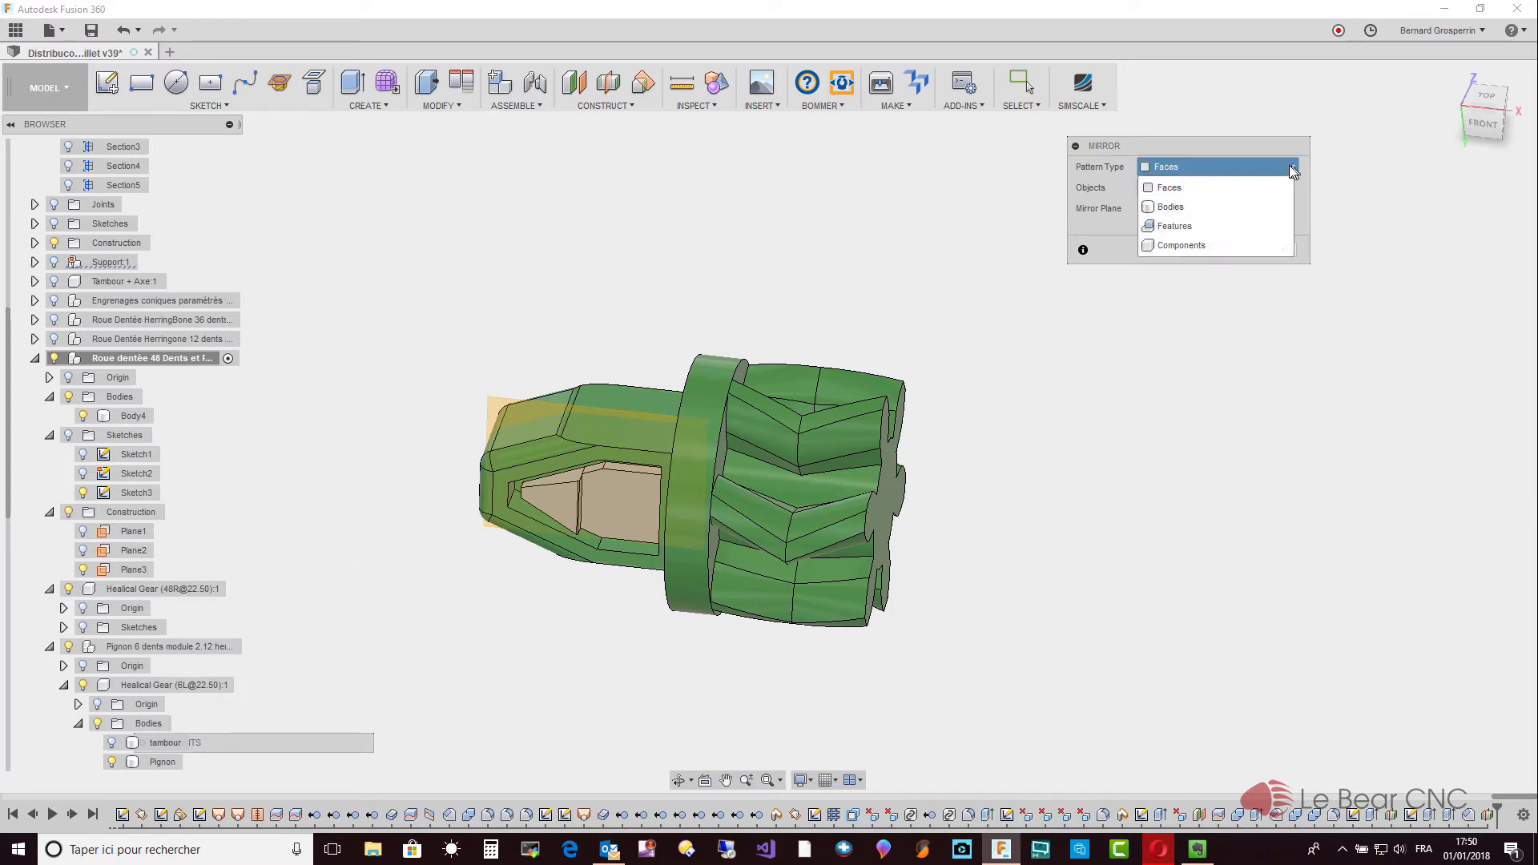
left_click(1206, 226)
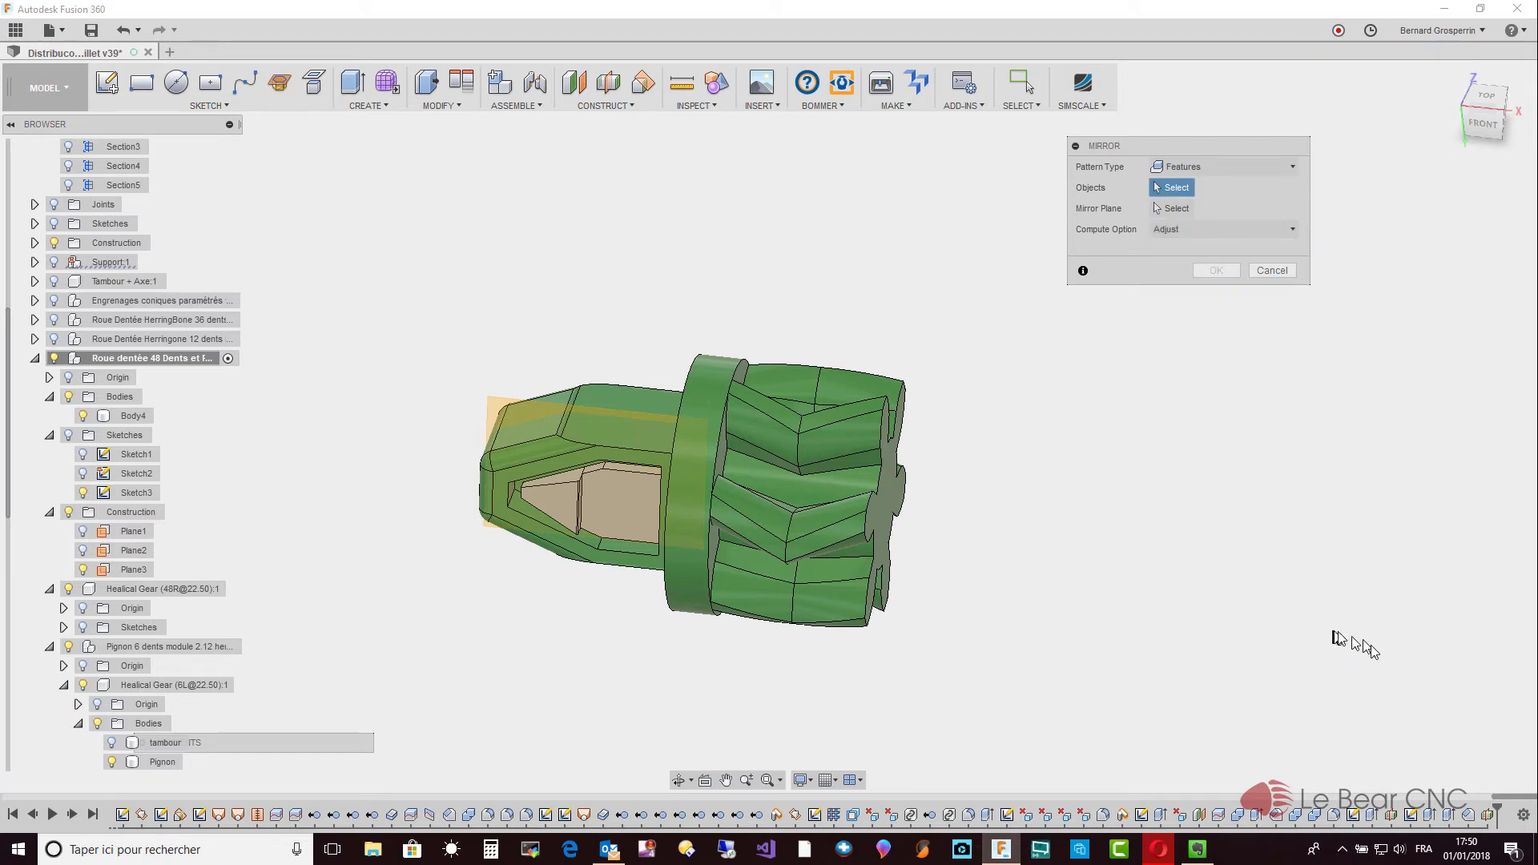
left_click(1432, 816)
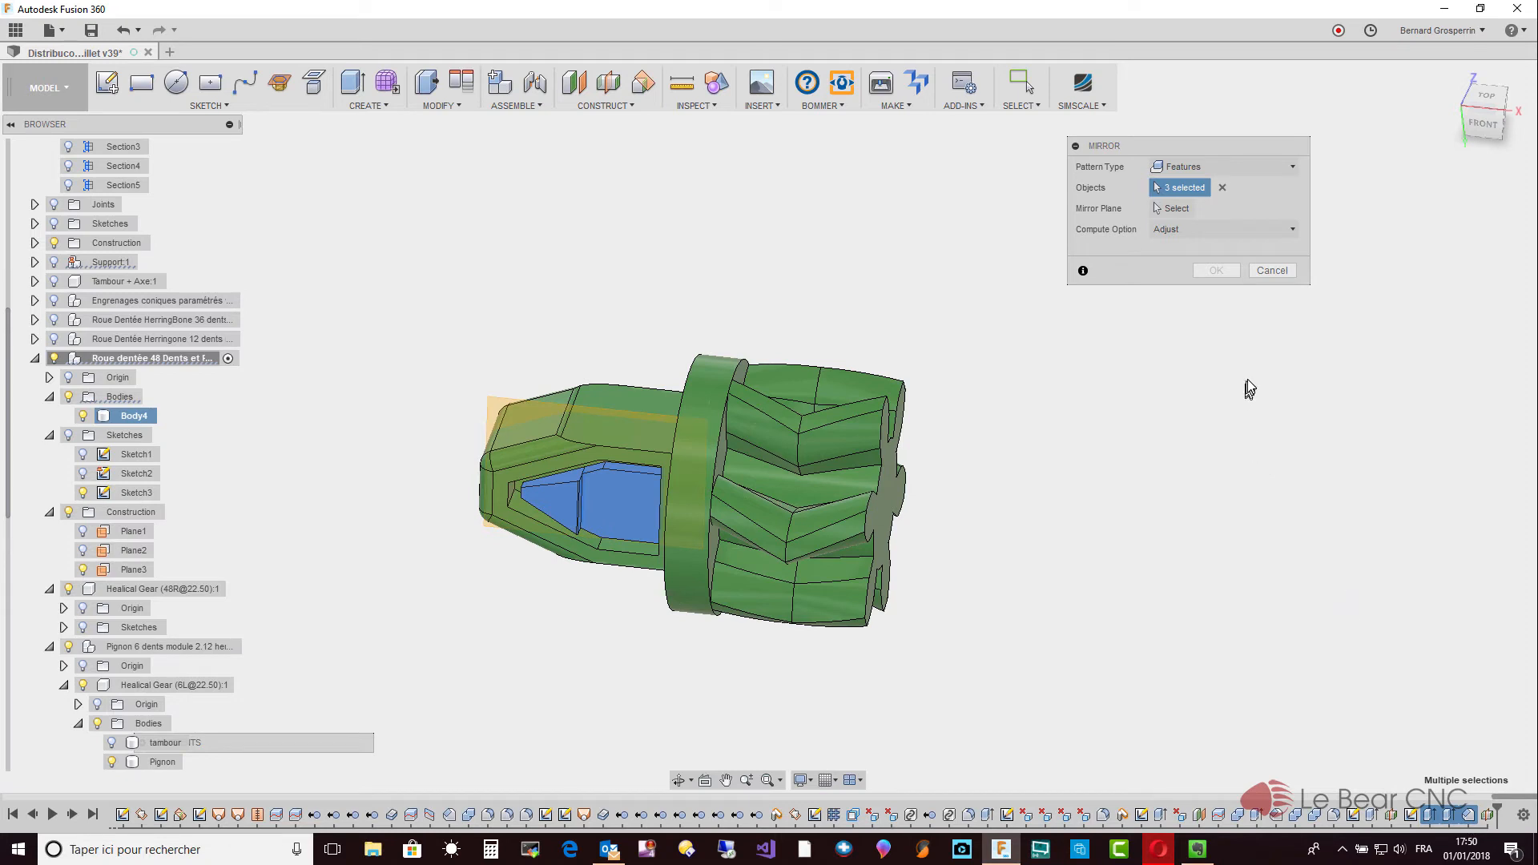
left_click(1171, 210)
left_click(499, 423)
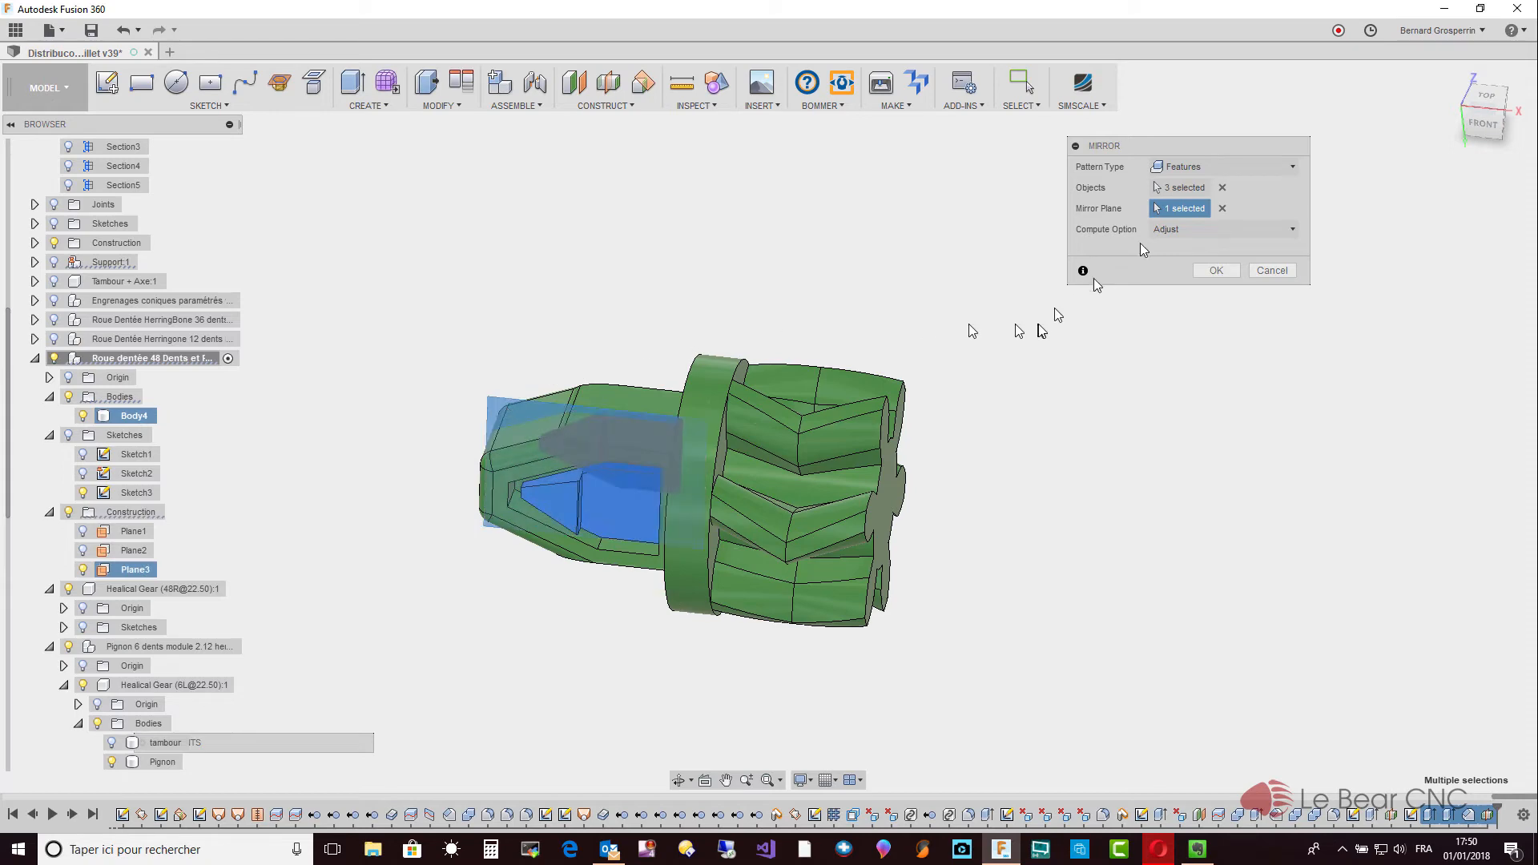
left_click(1217, 271)
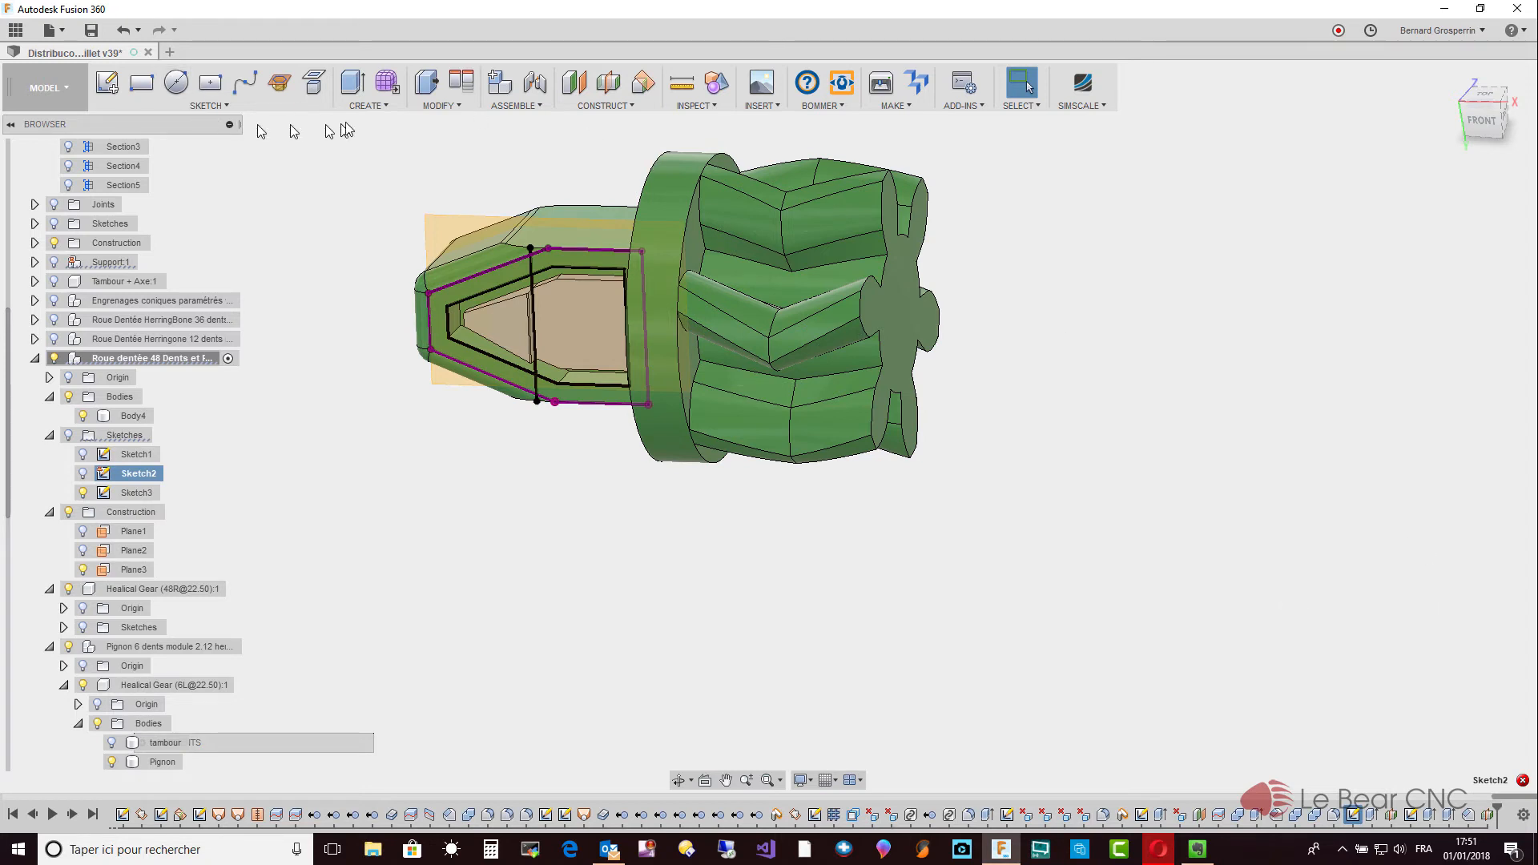
Try to mirror the pocket cut, both block extrusions and the tip chamfer as features about the shaft's midplane, and read the error details.
left_click(367, 108)
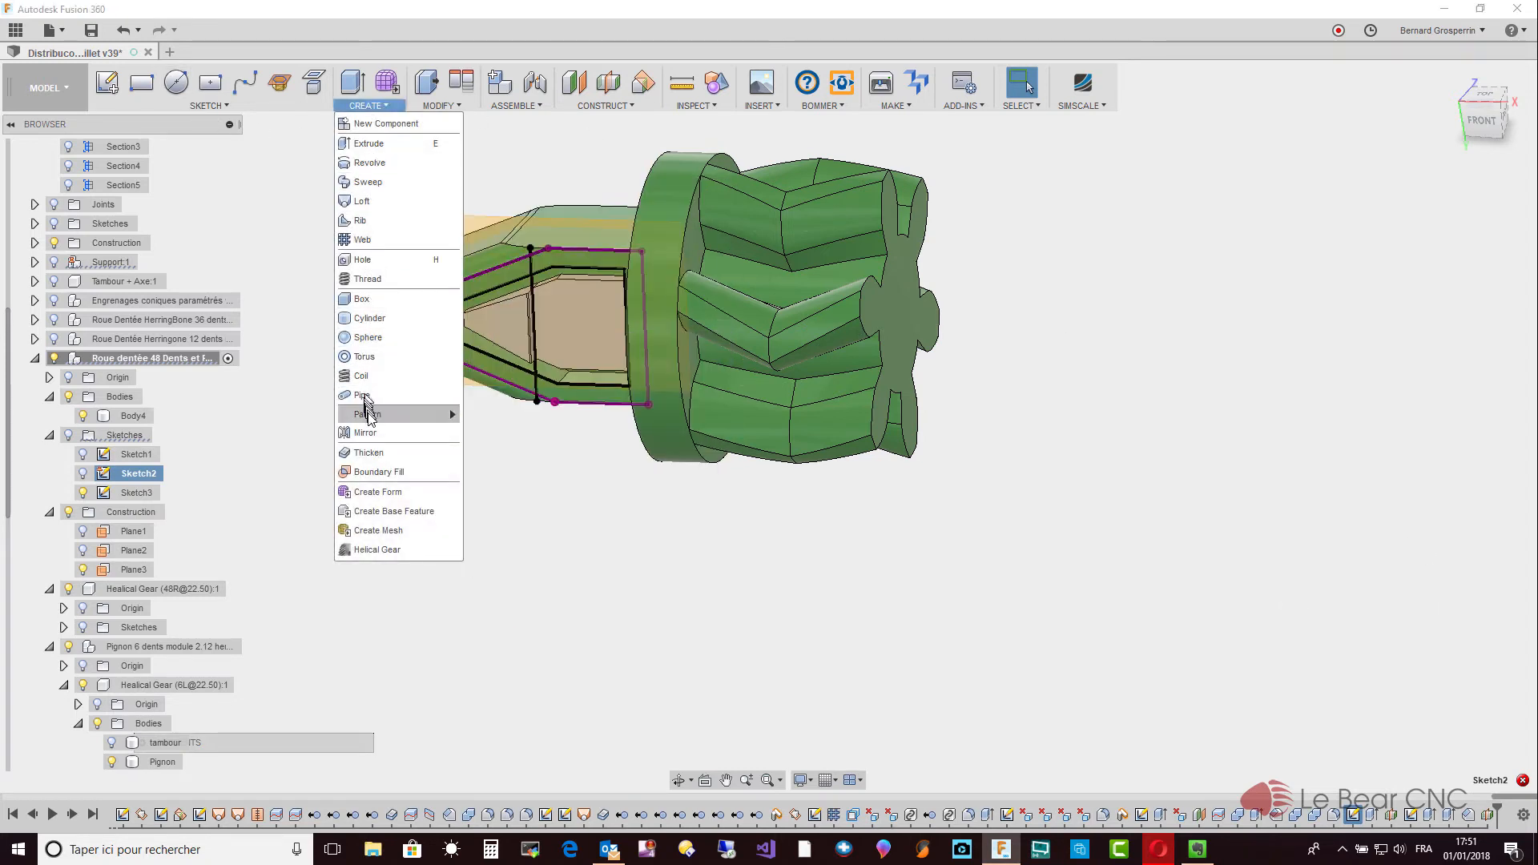
left_click(365, 432)
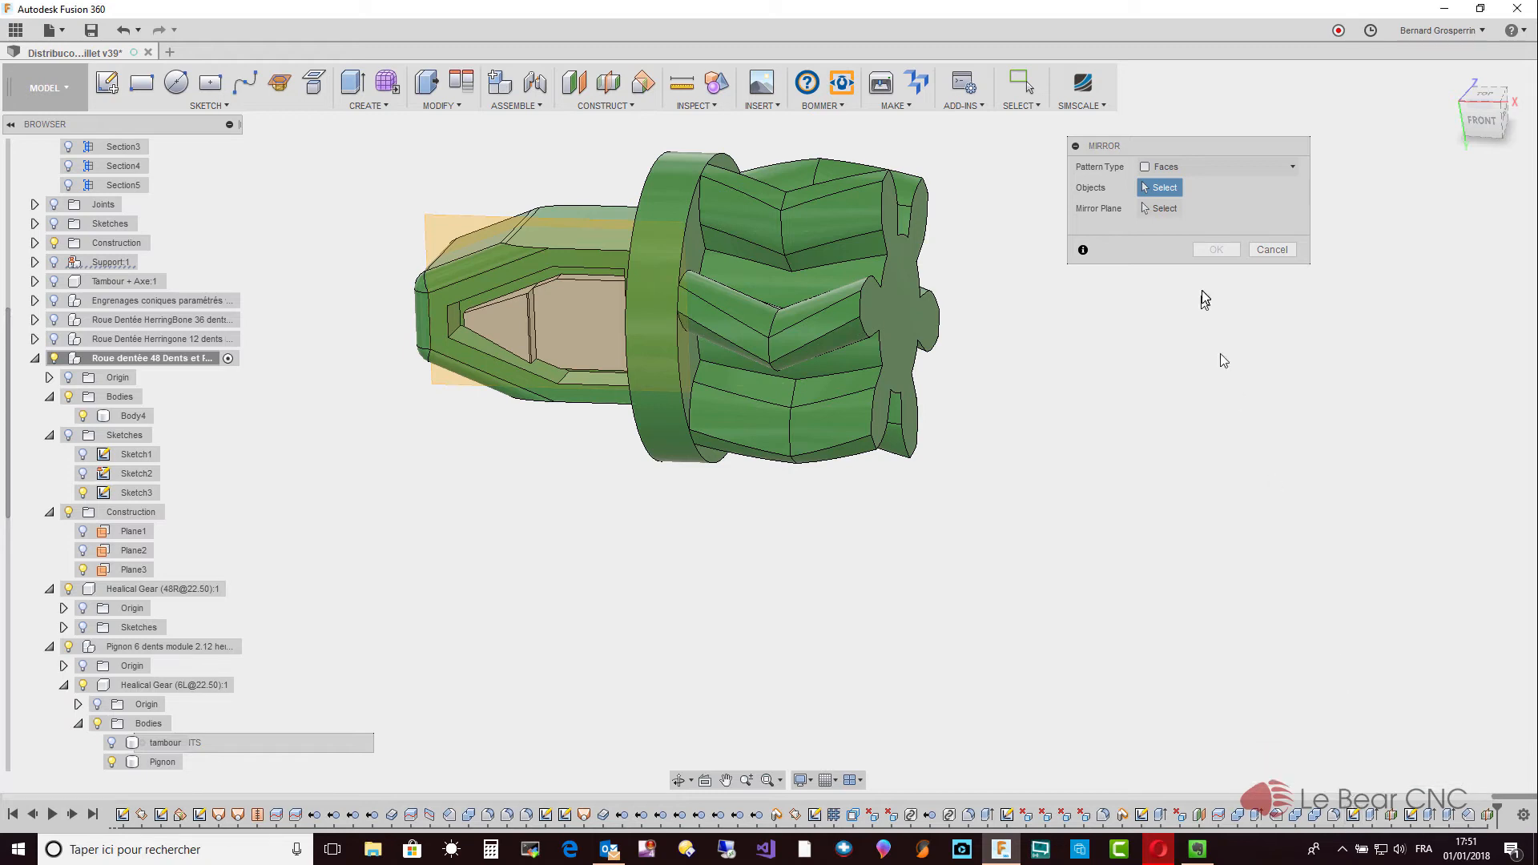
left_click(1291, 170)
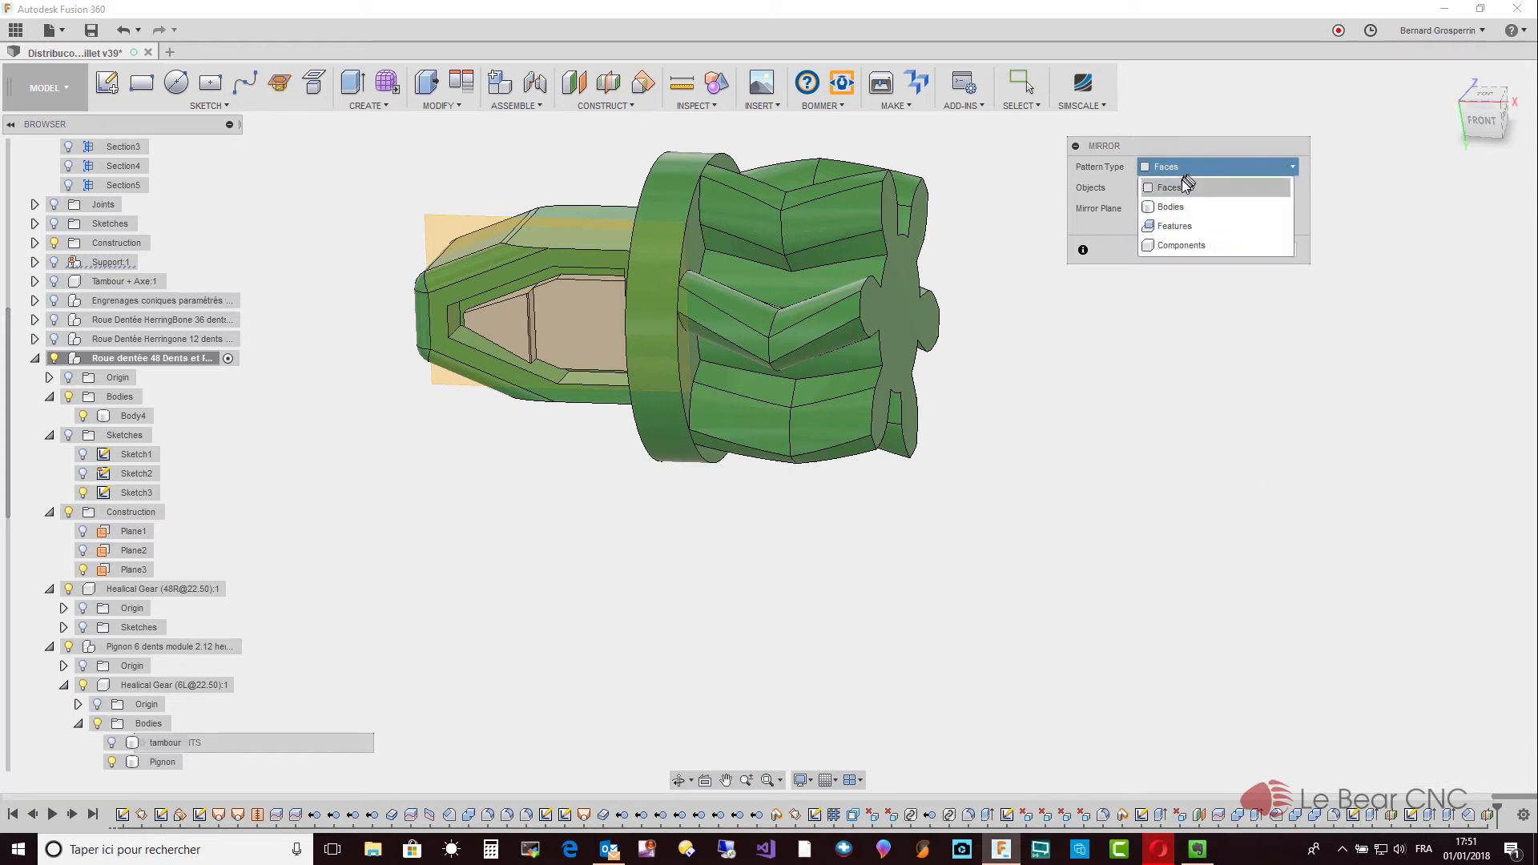
left_click(1175, 228)
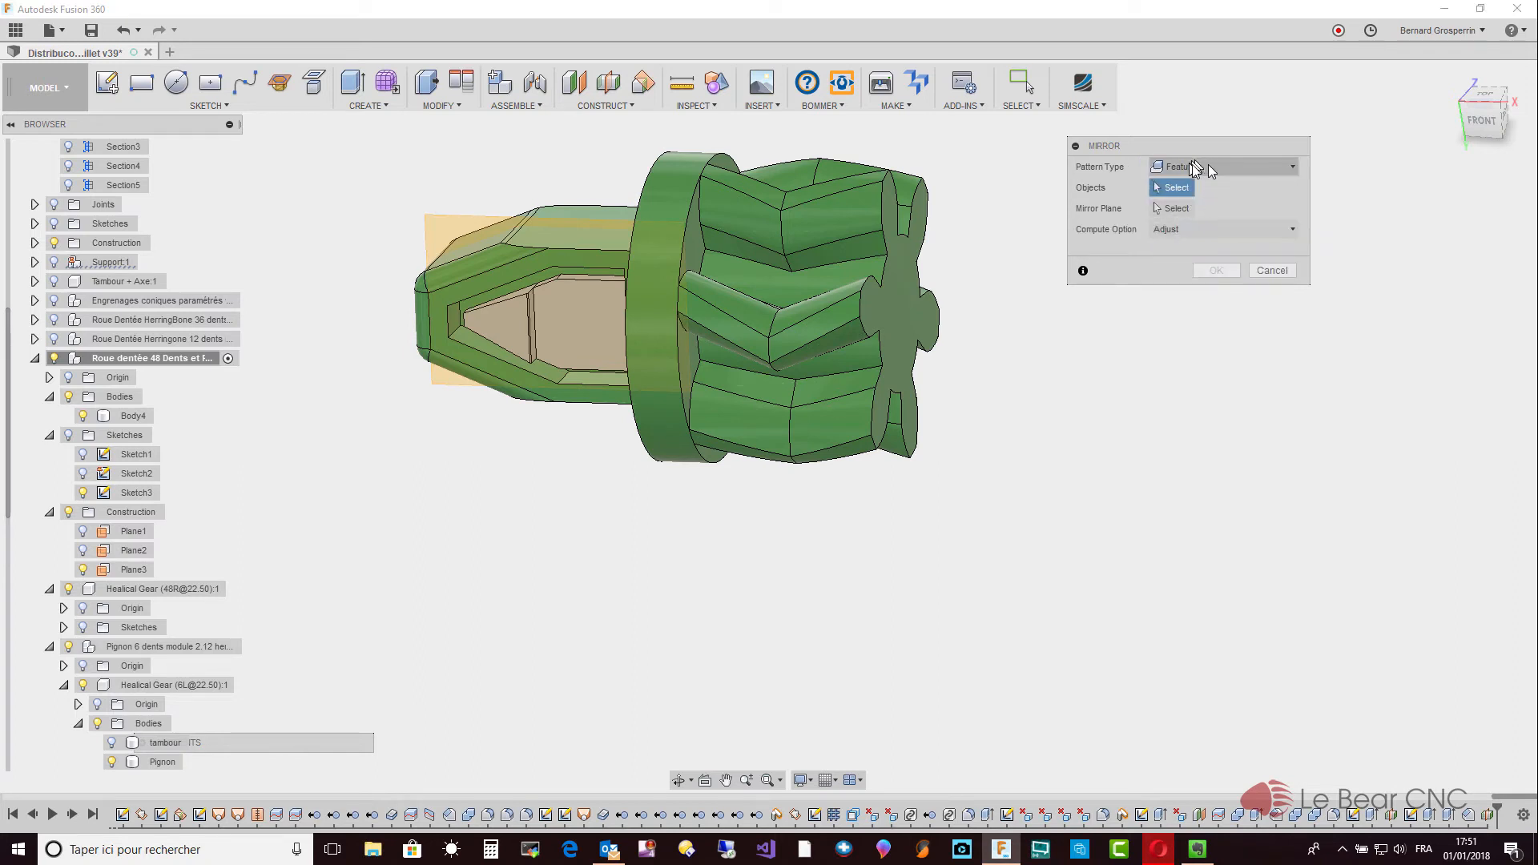
left_click(1372, 814)
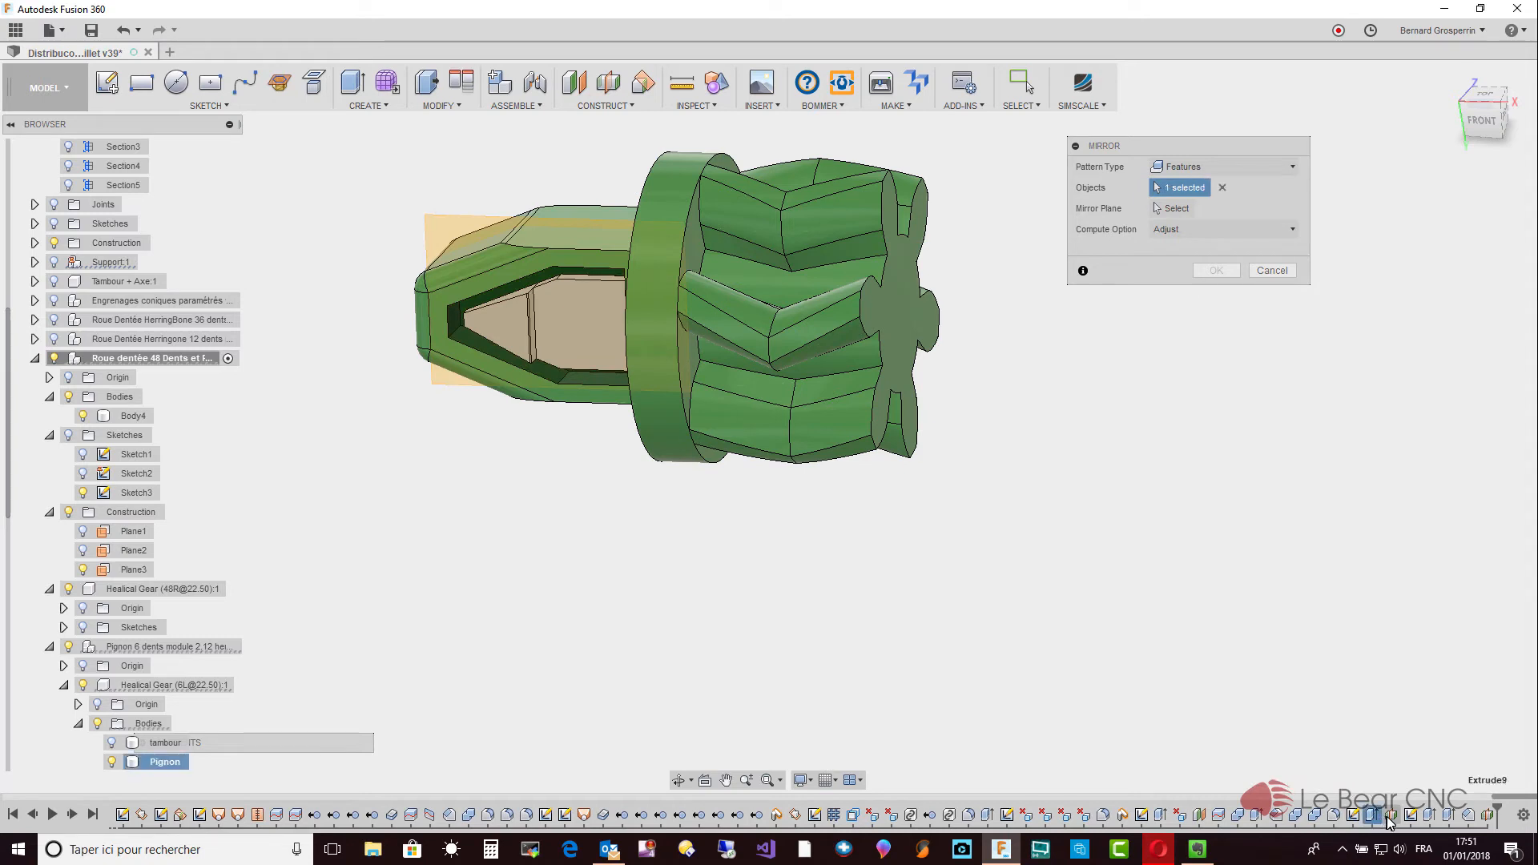
left_click(1431, 814, "ctrl")
left_click(1448, 815, "ctrl")
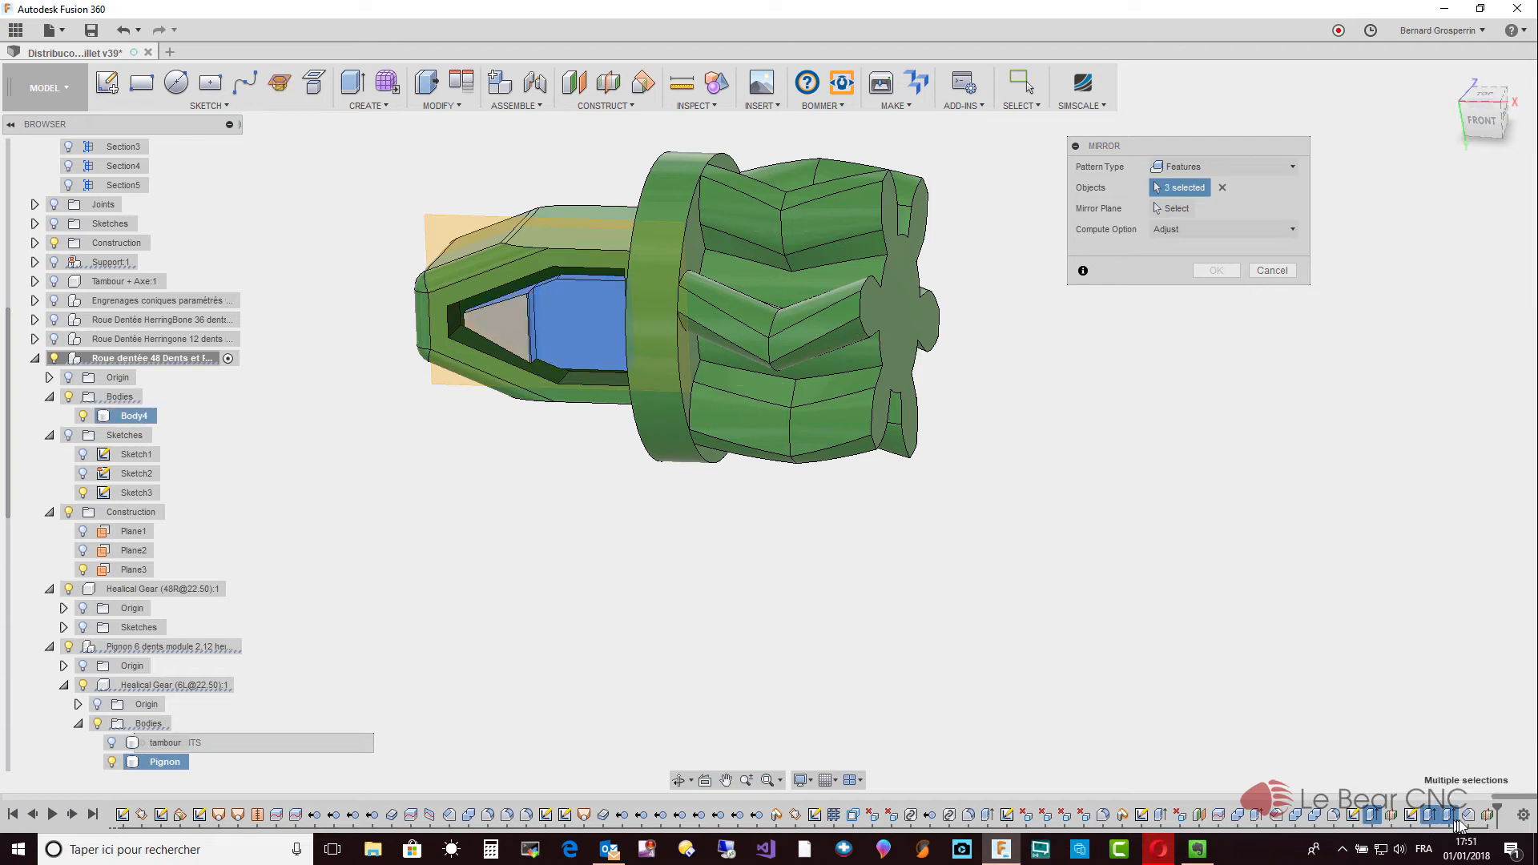
left_click(1468, 815, "ctrl")
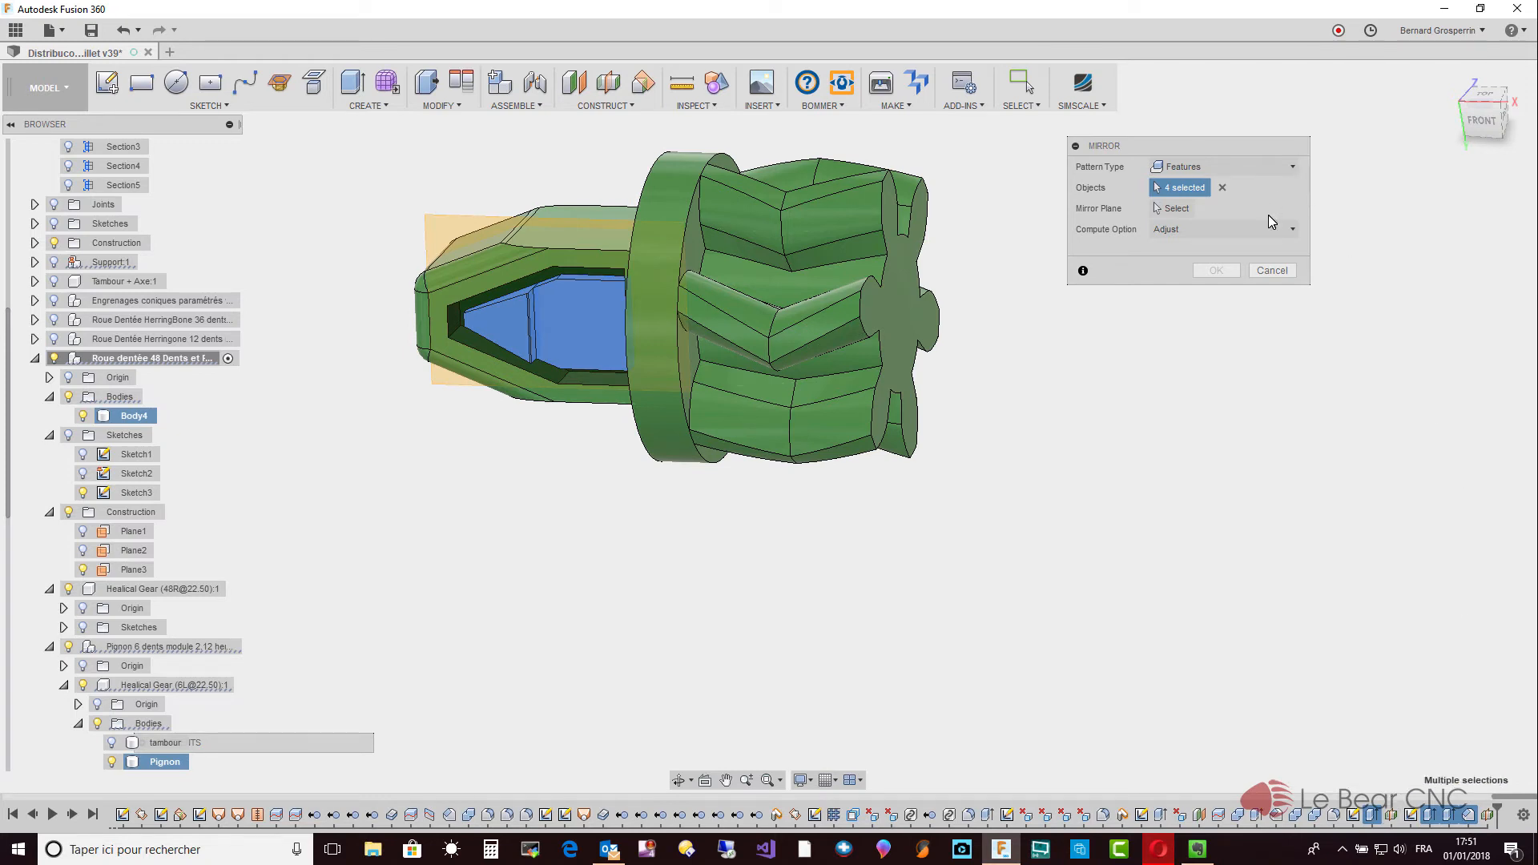
left_click(1168, 210)
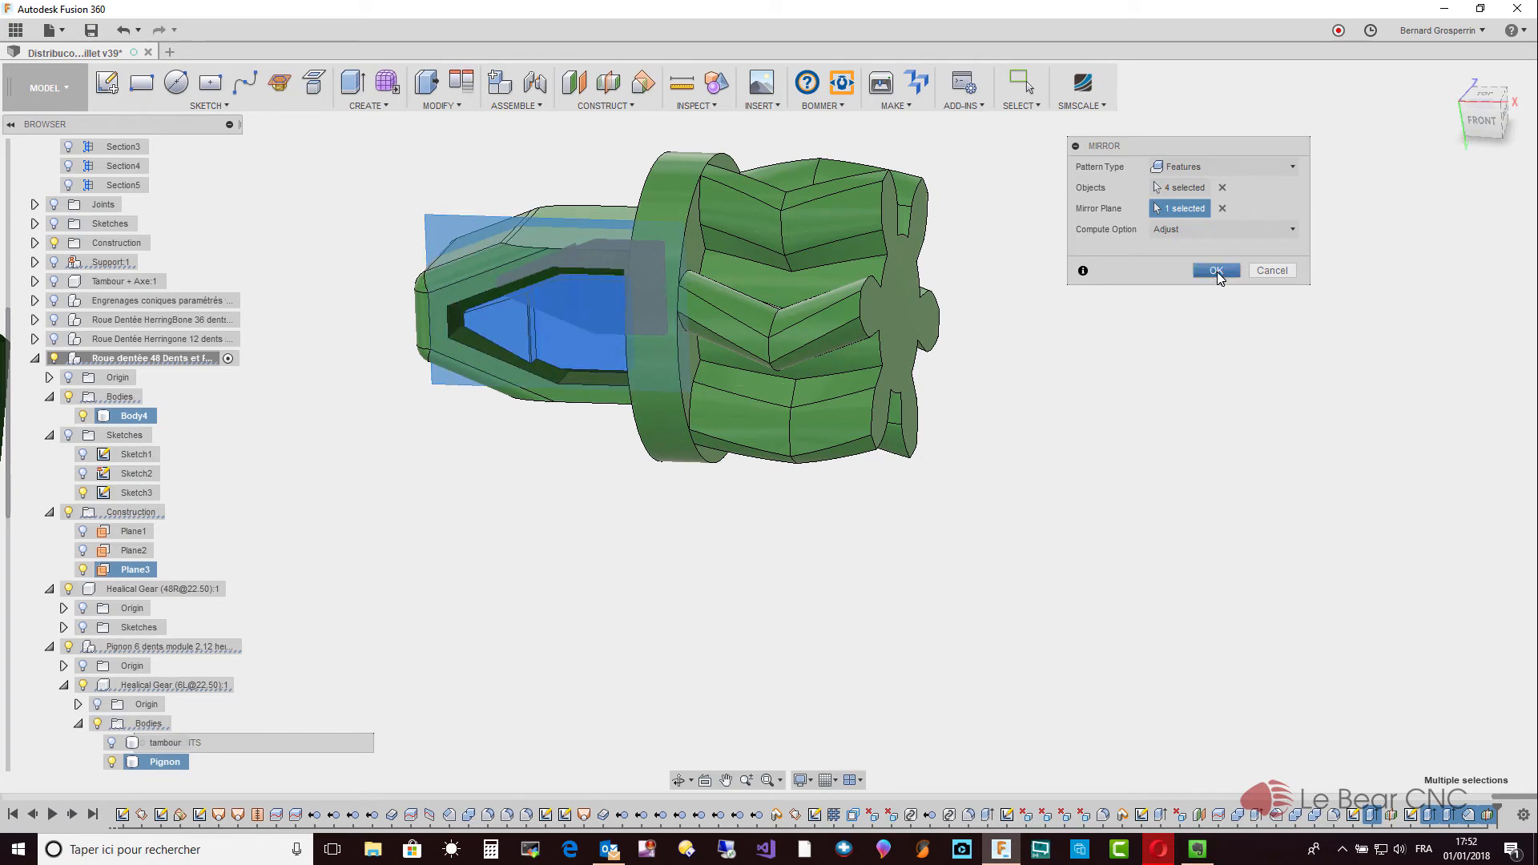
left_click(1216, 271)
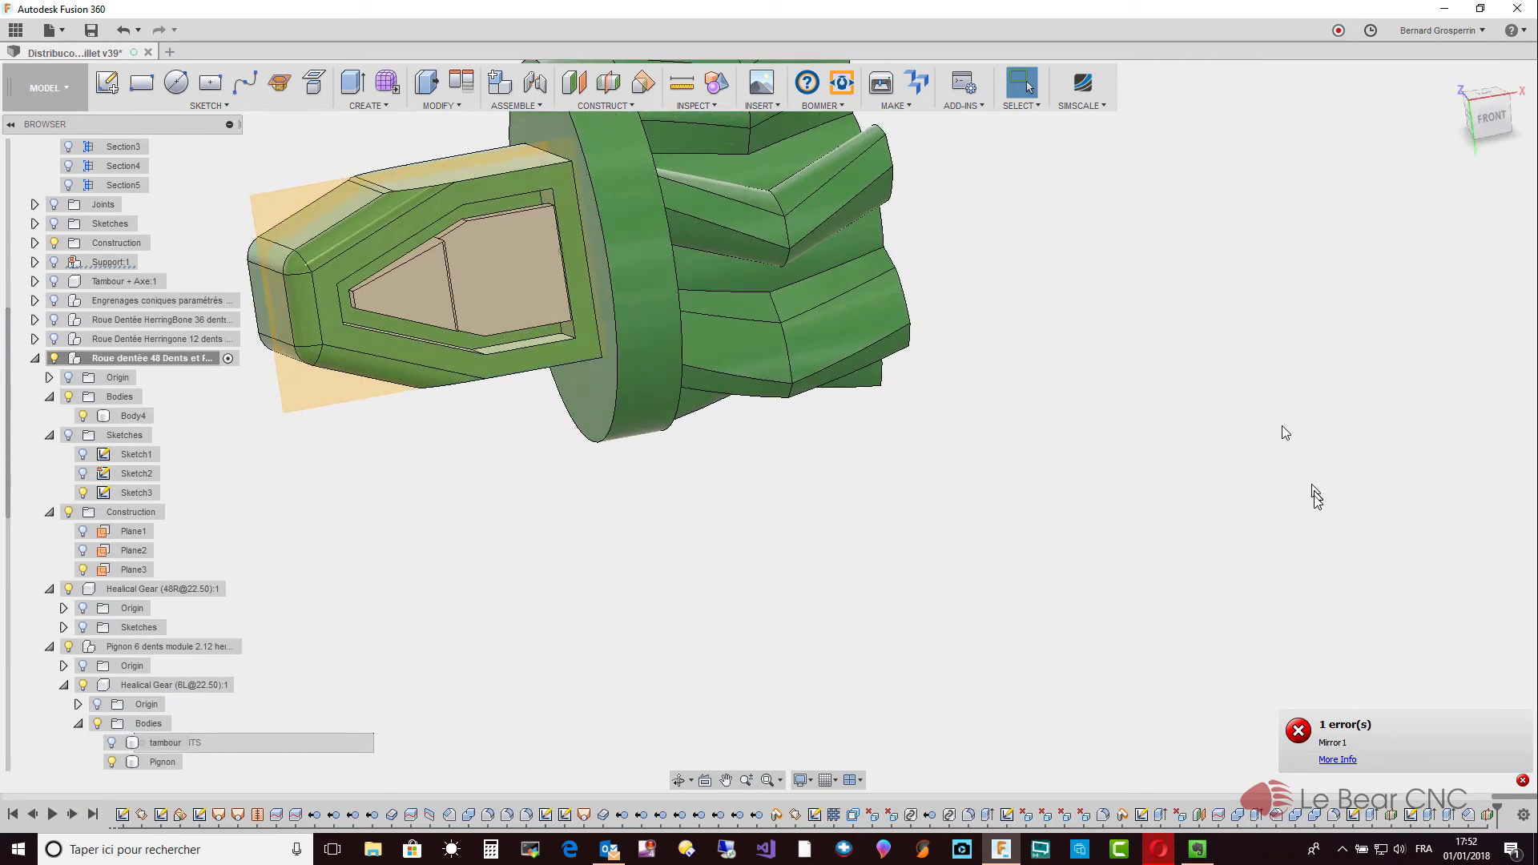
left_click(1337, 760)
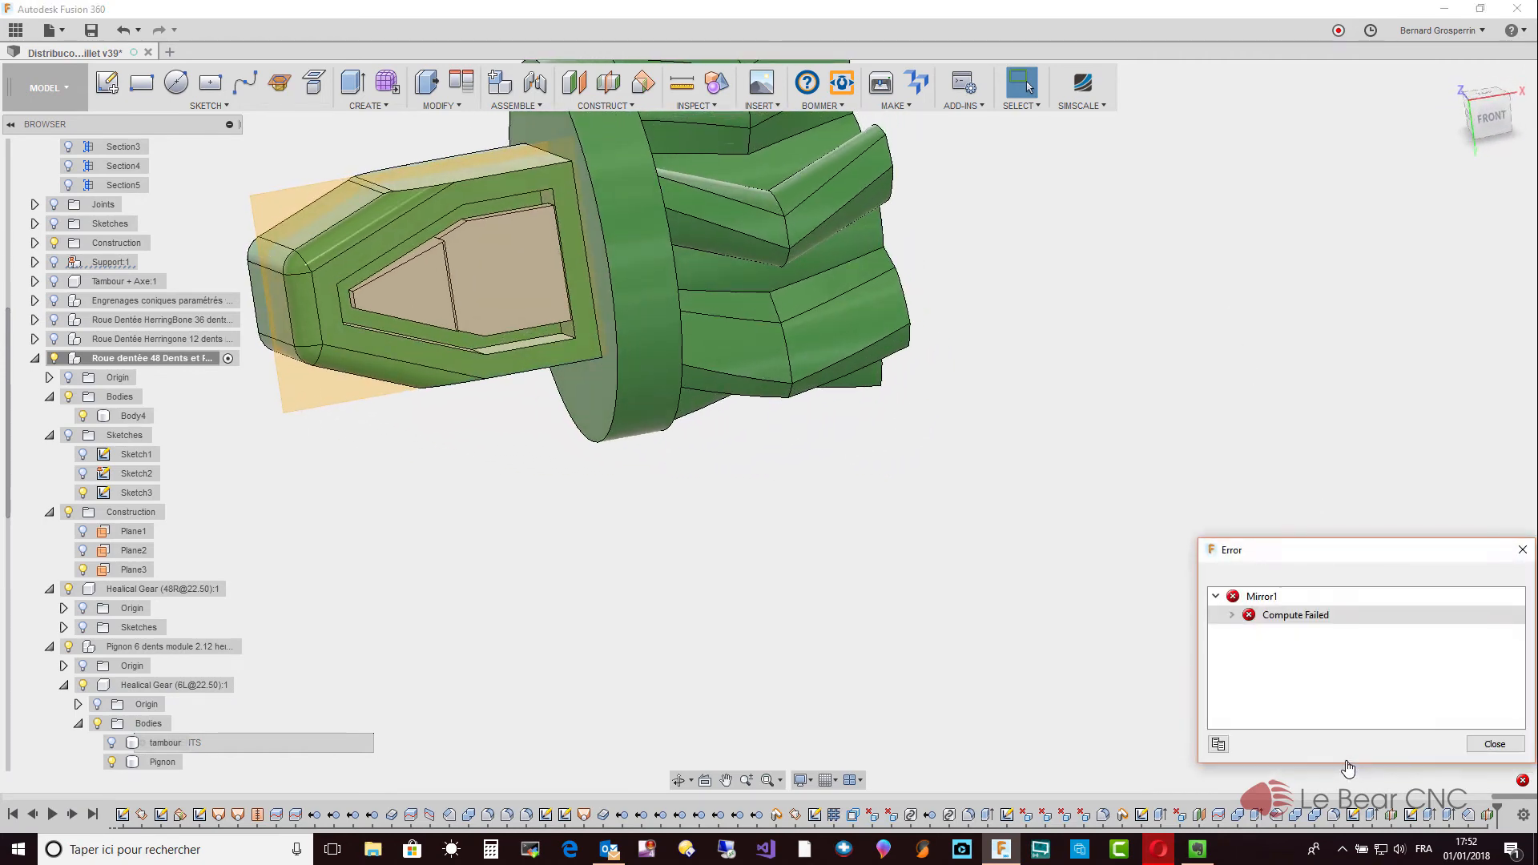
left_click(1232, 614)
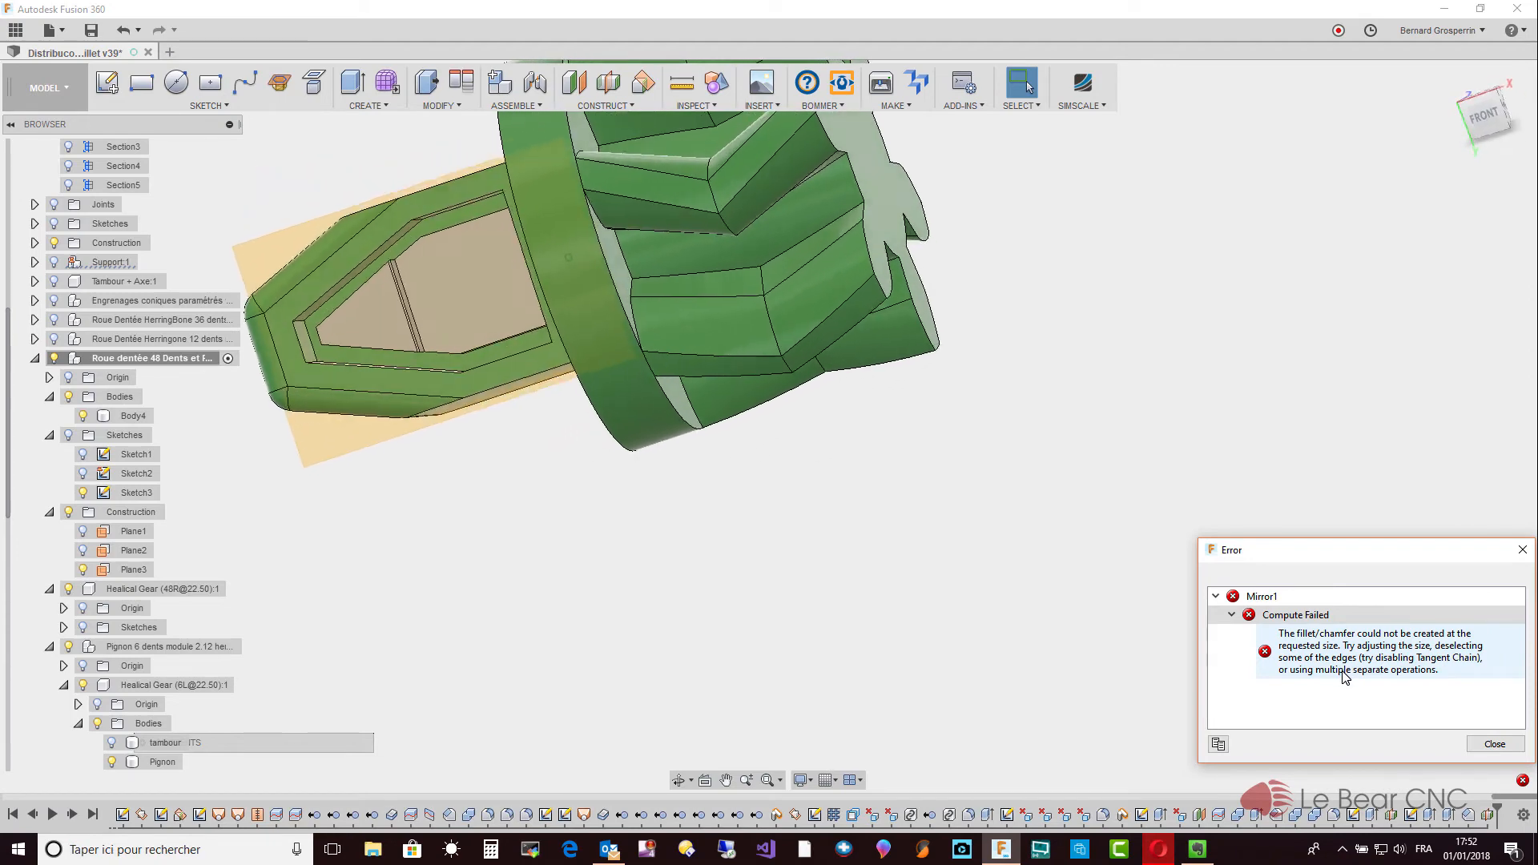
left_click(1494, 745)
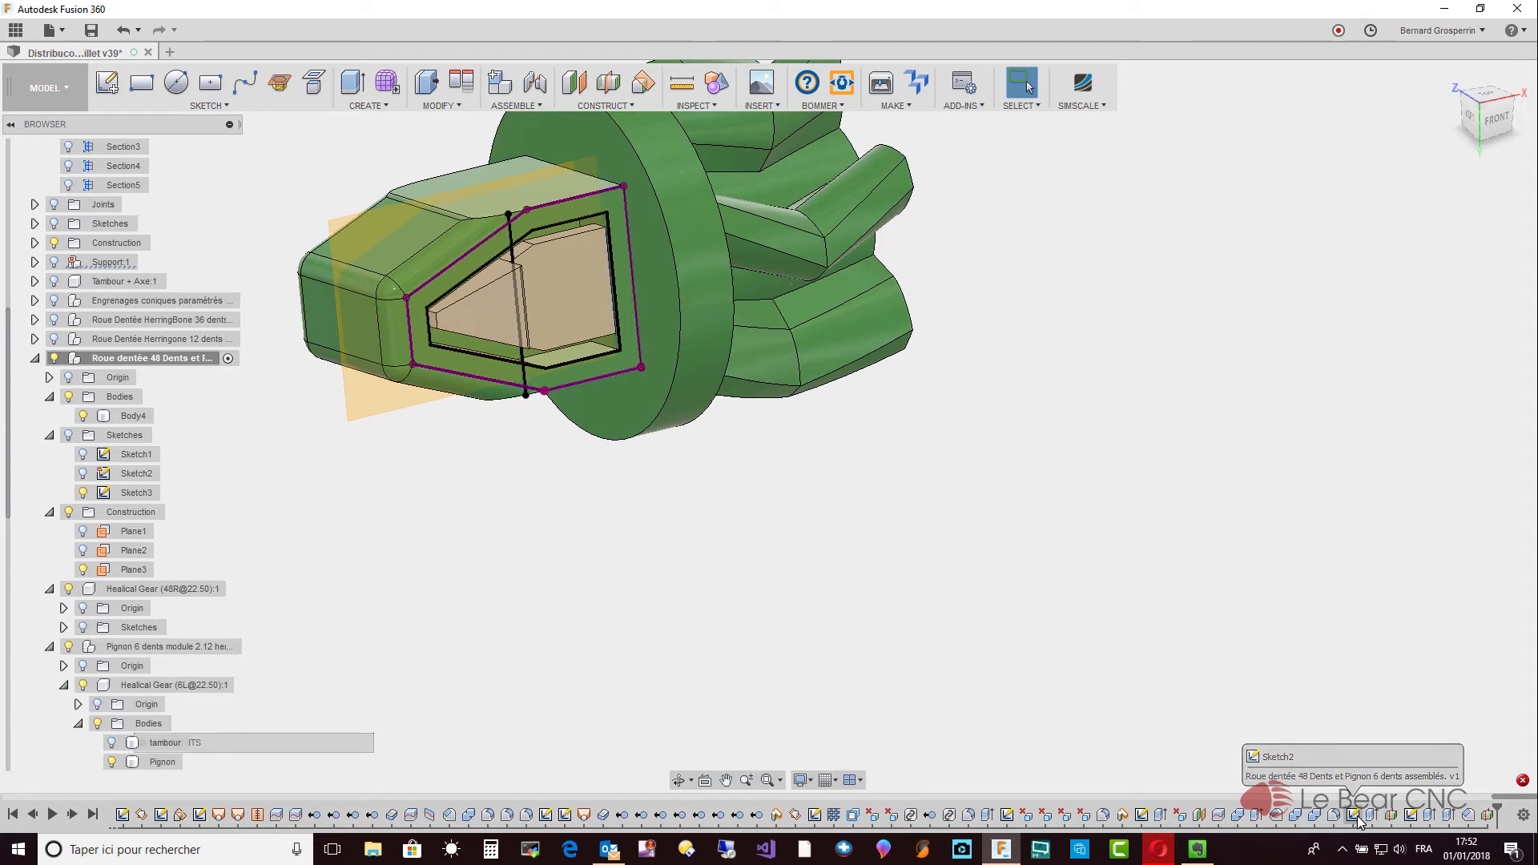
Mirror the pocket cut and the two block extrusions, without the chamfer, as features about the shaft's midplane with the Adjust compute option.
left_click(370, 106)
left_click(402, 436)
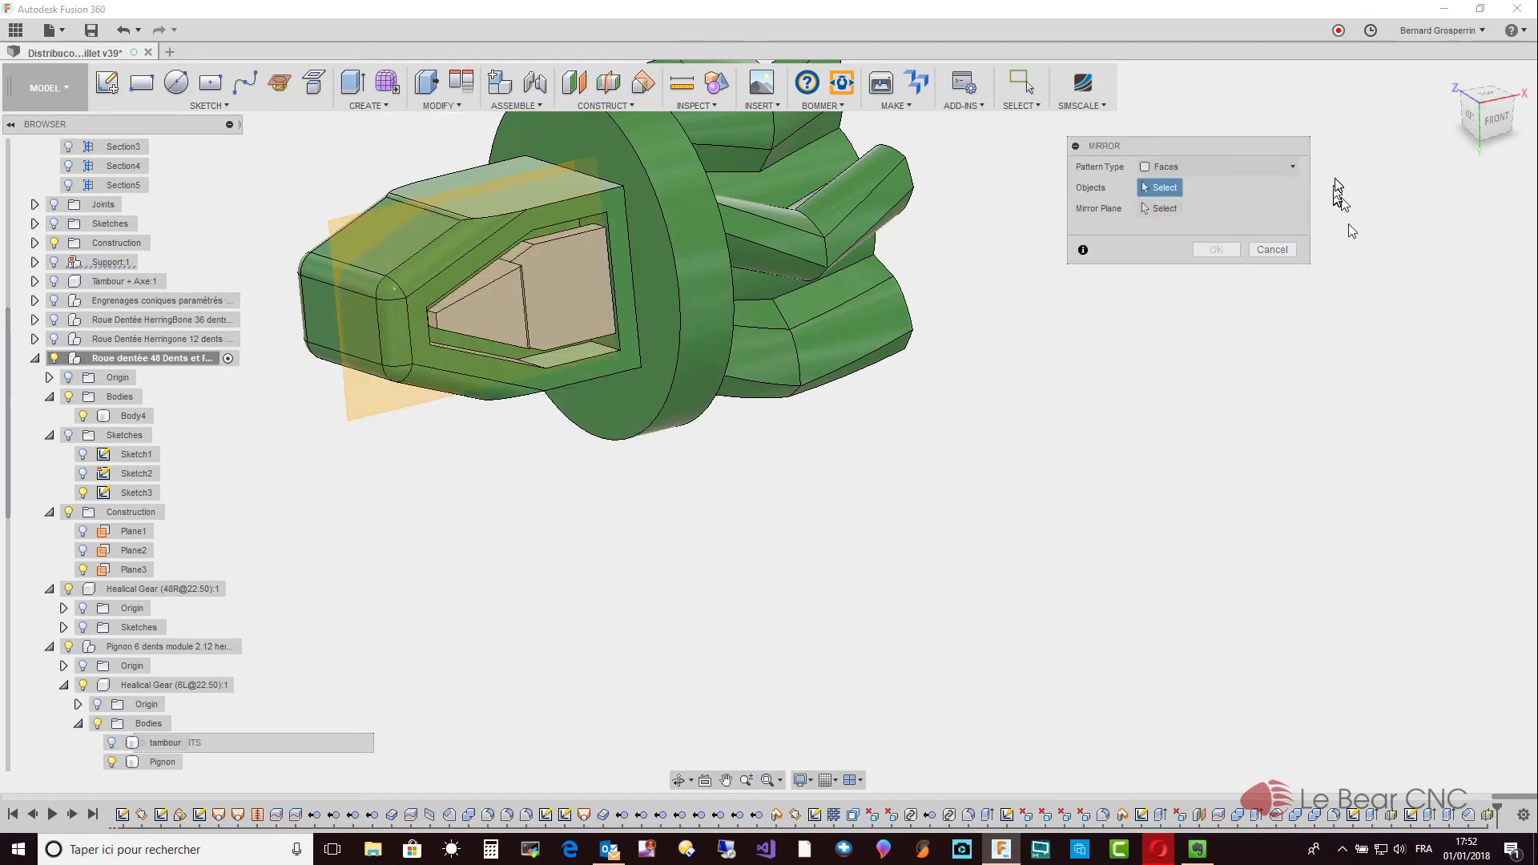
left_click(1290, 166)
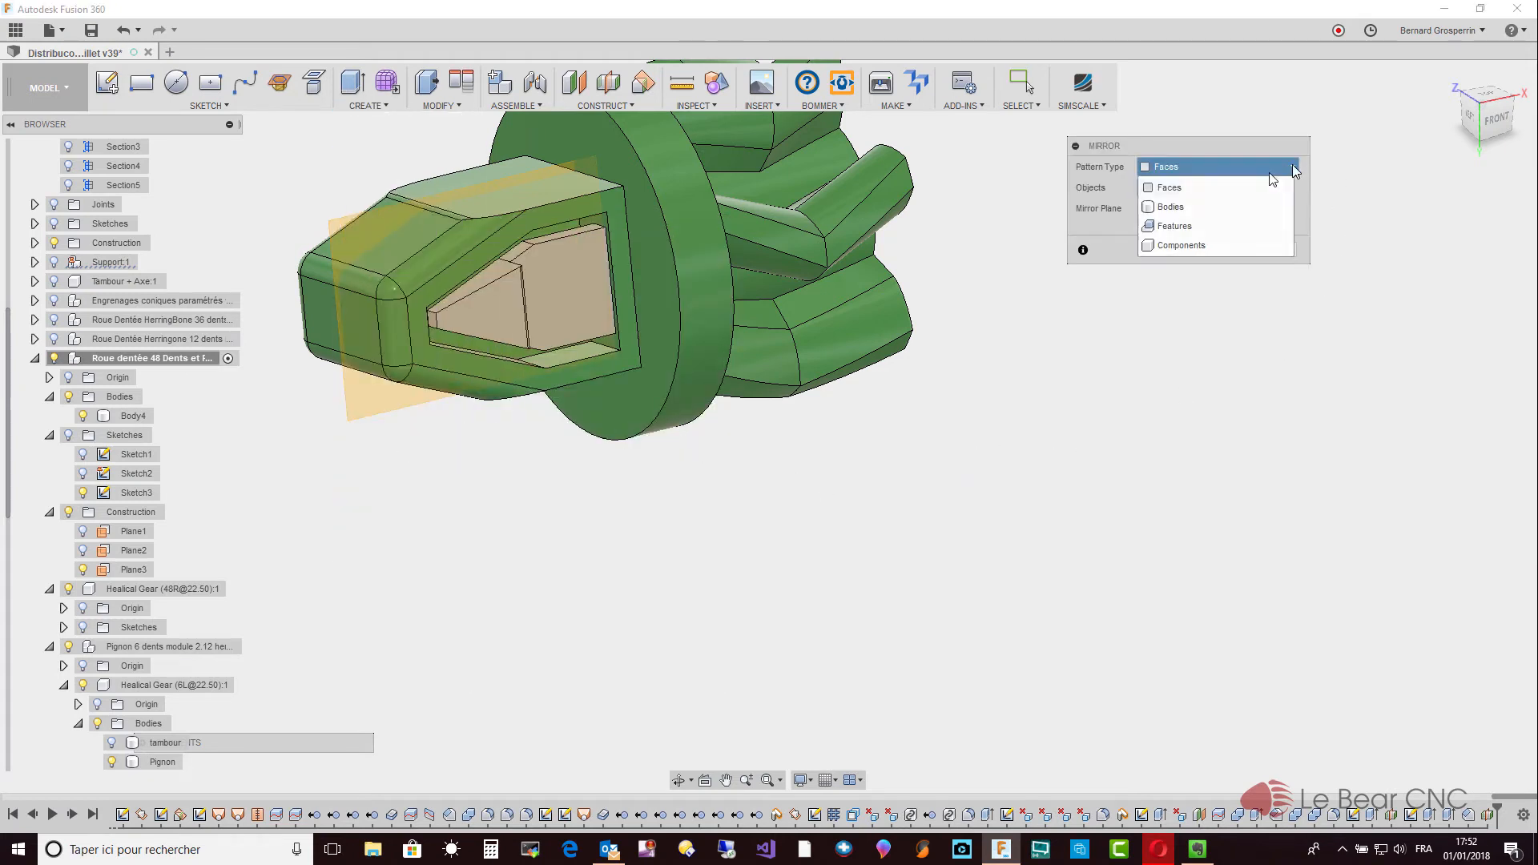
left_click(1211, 227)
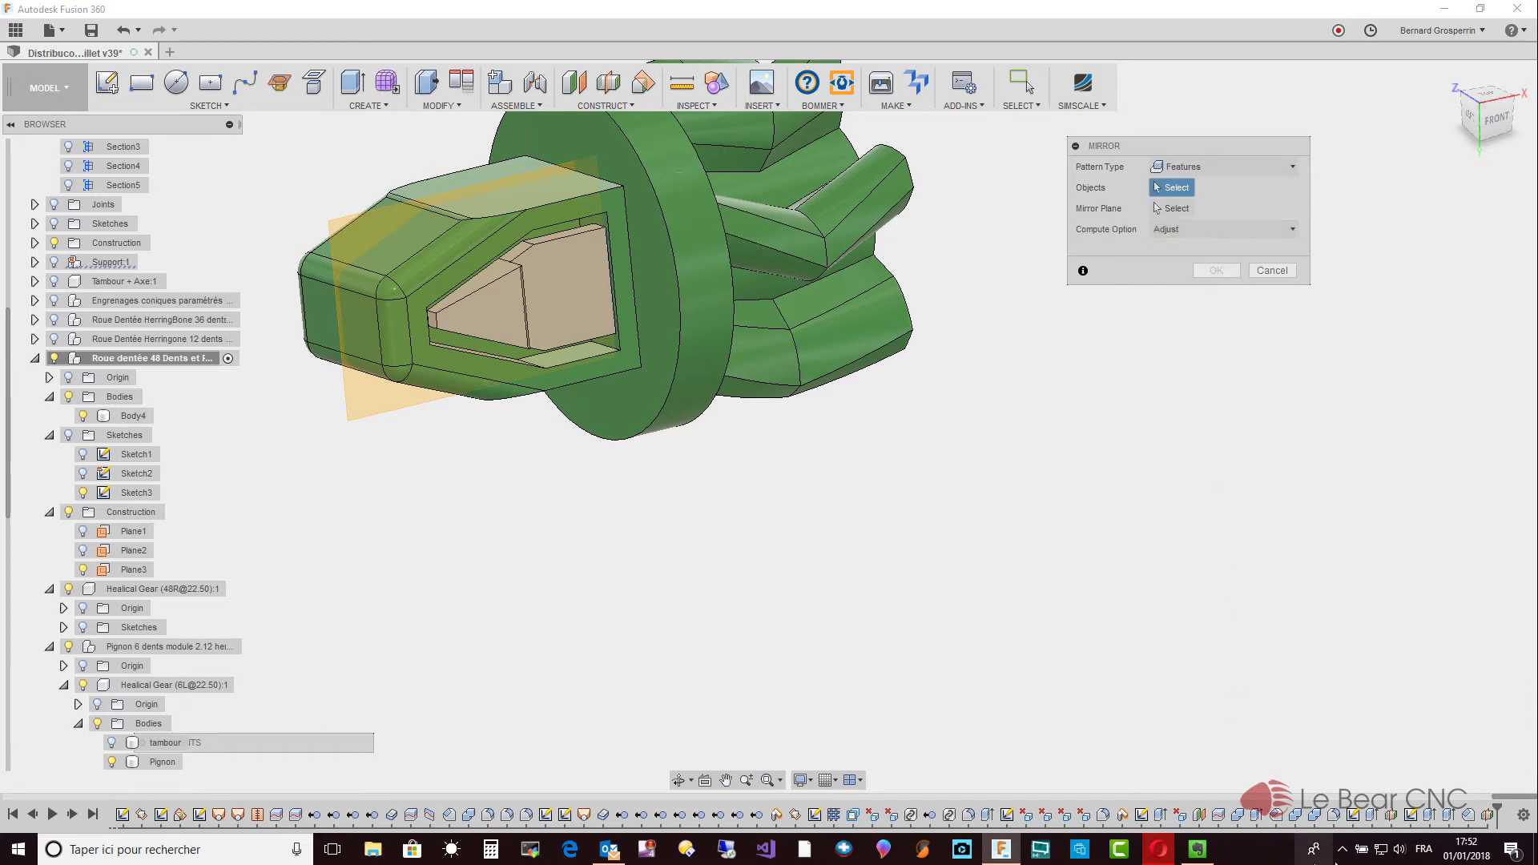
left_click(1372, 817)
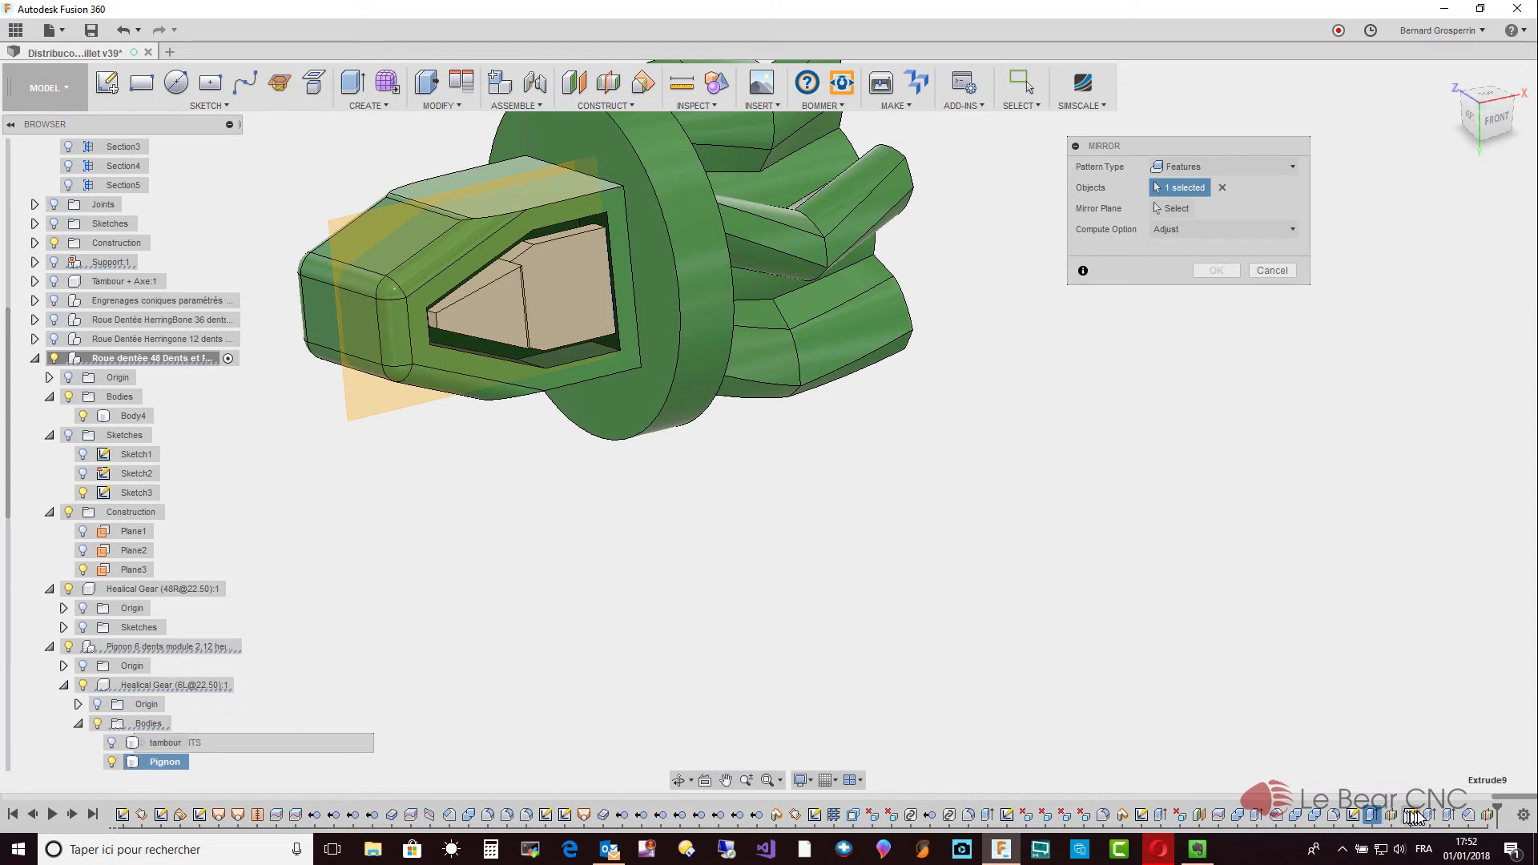
left_click(1430, 816)
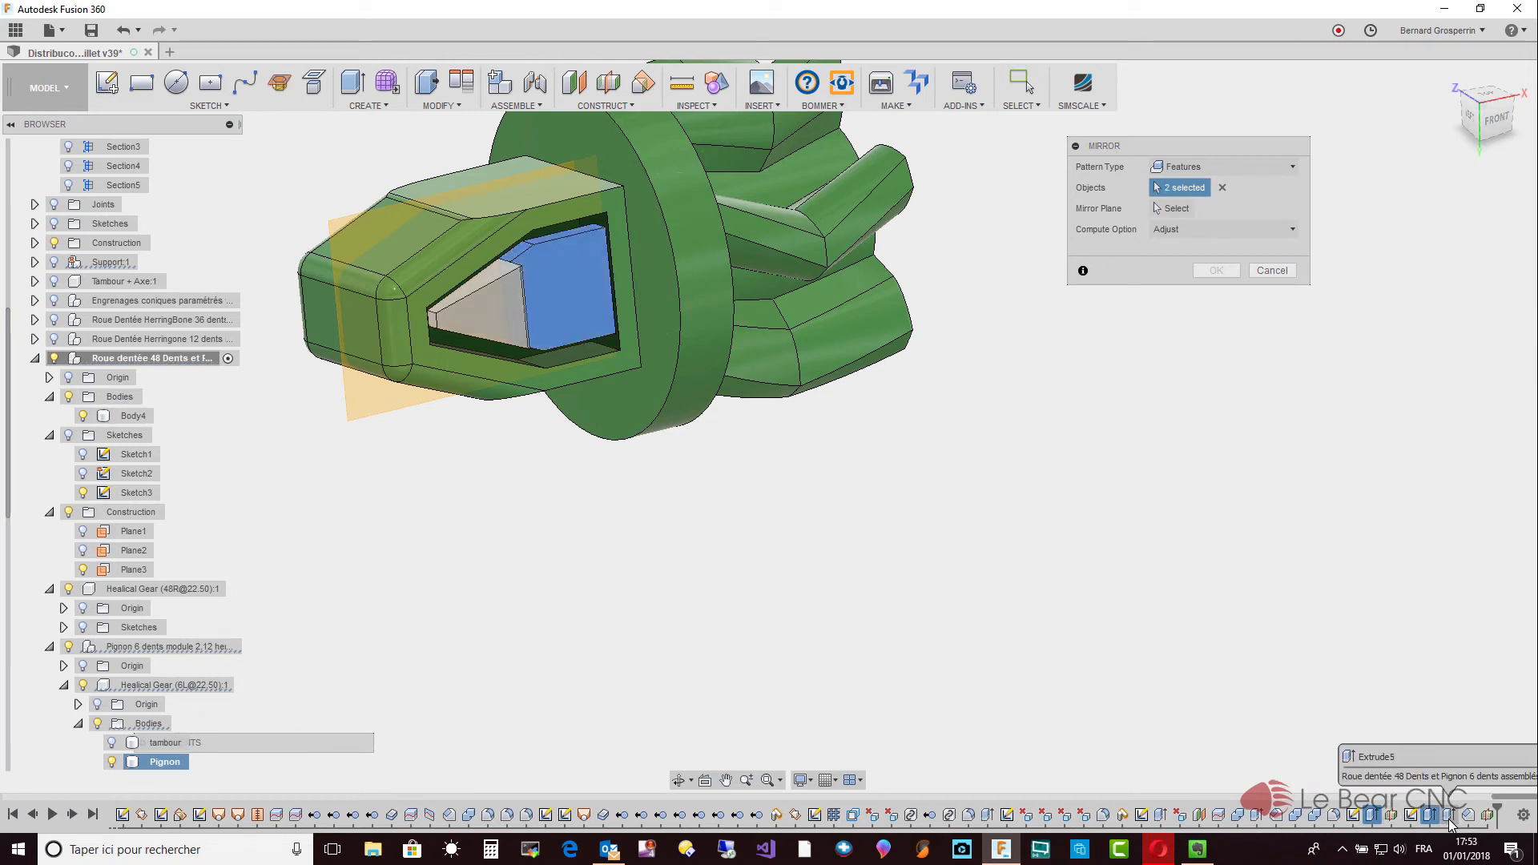
left_click(1450, 816)
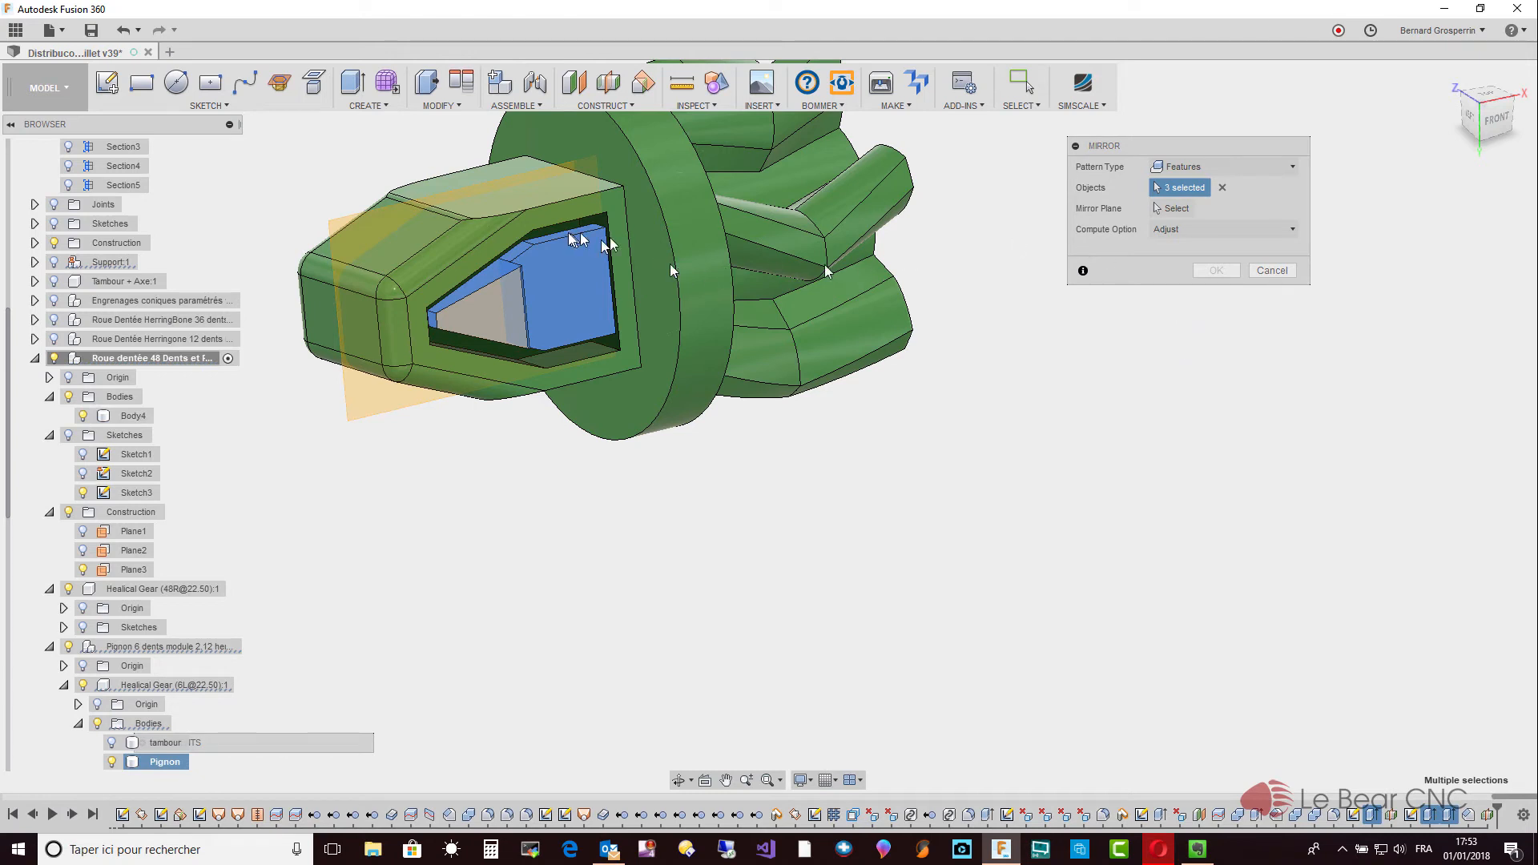
left_click(1189, 210)
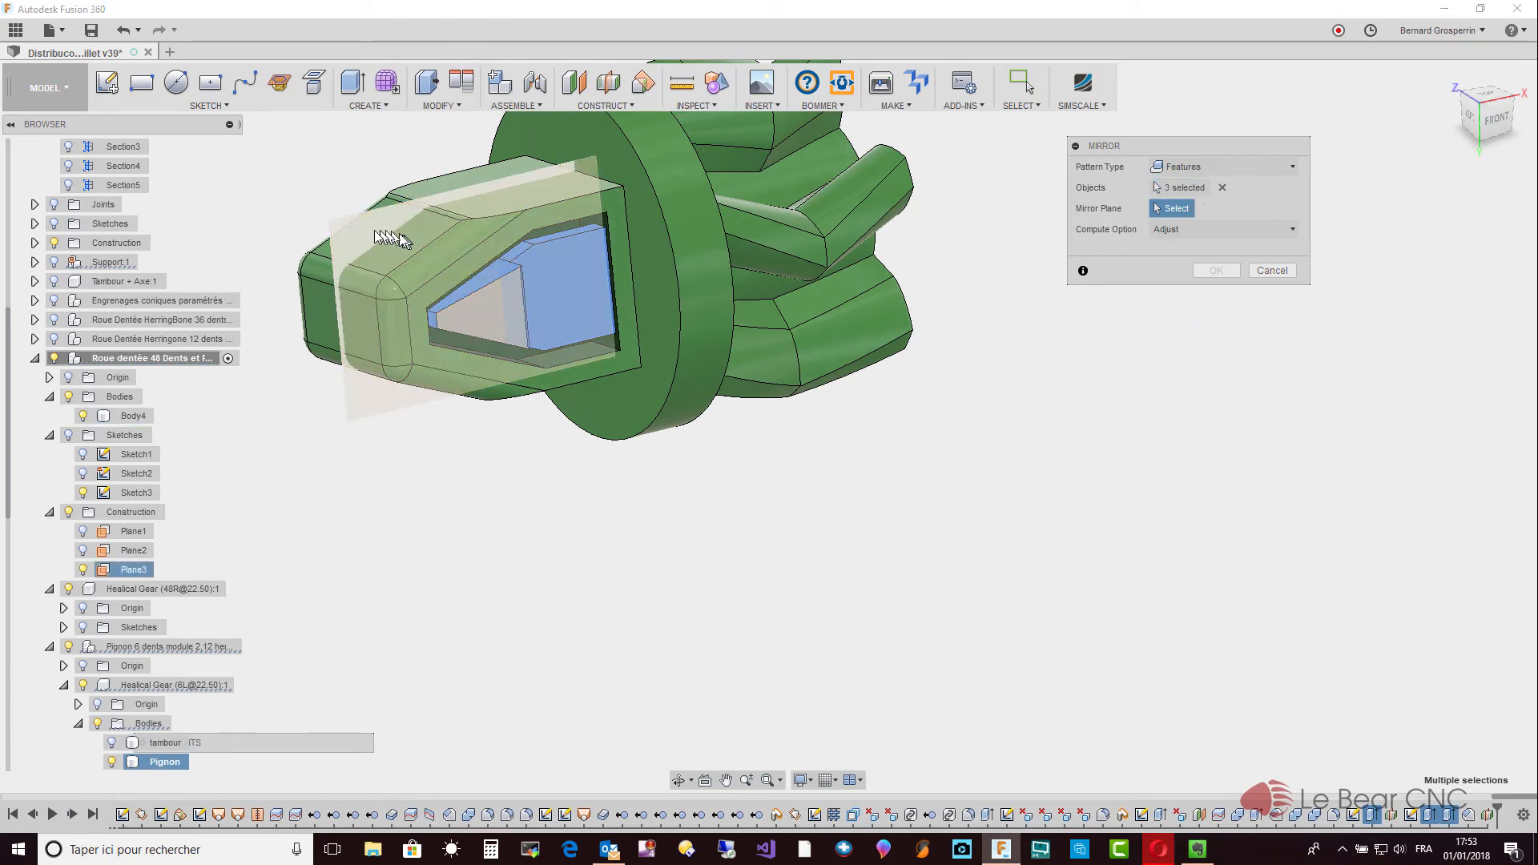
left_click(363, 237)
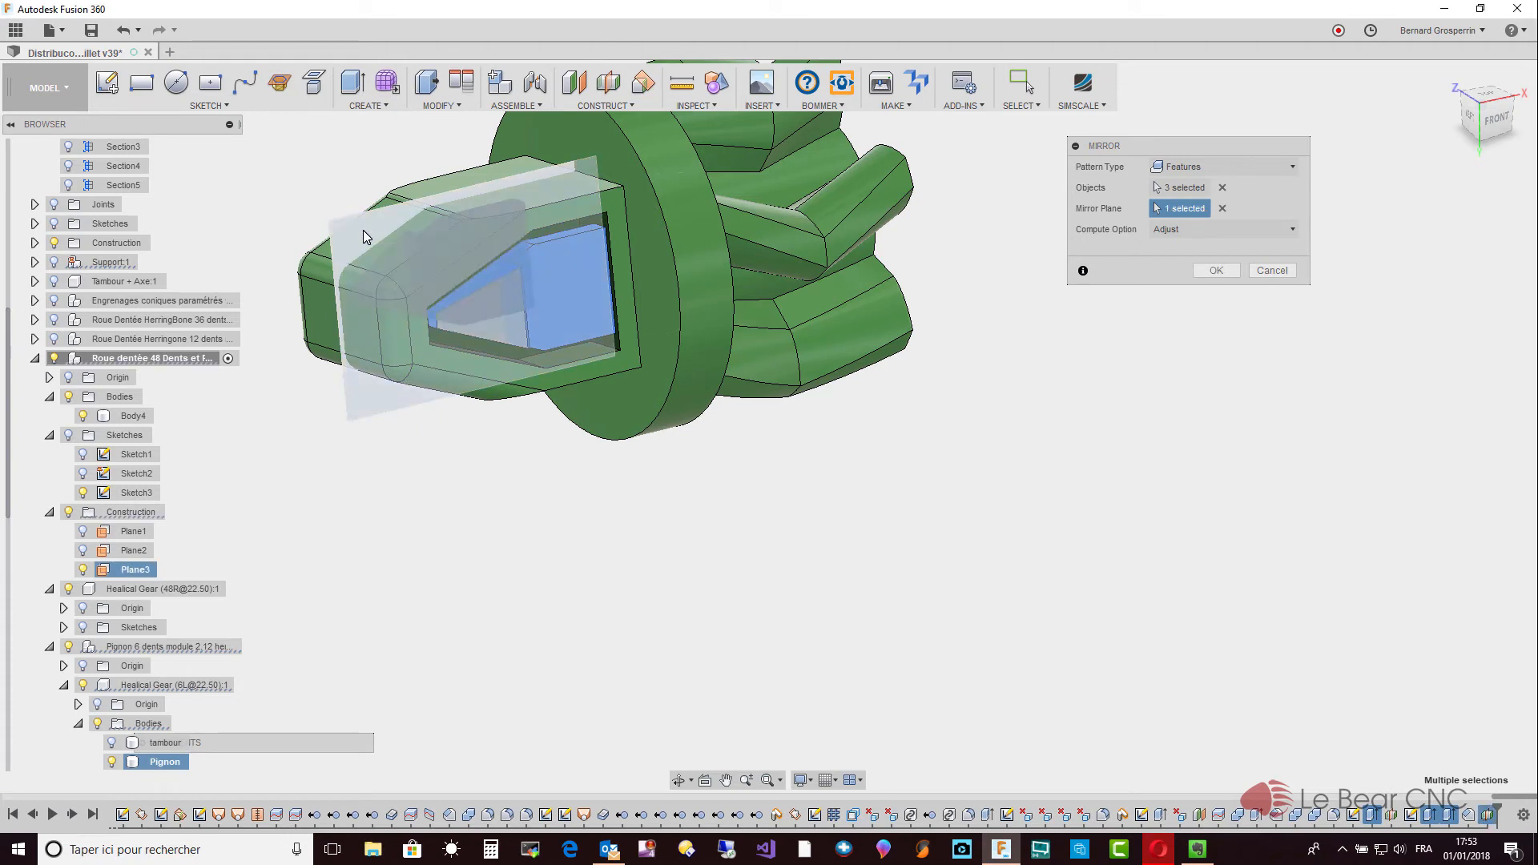
left_click(1215, 271)
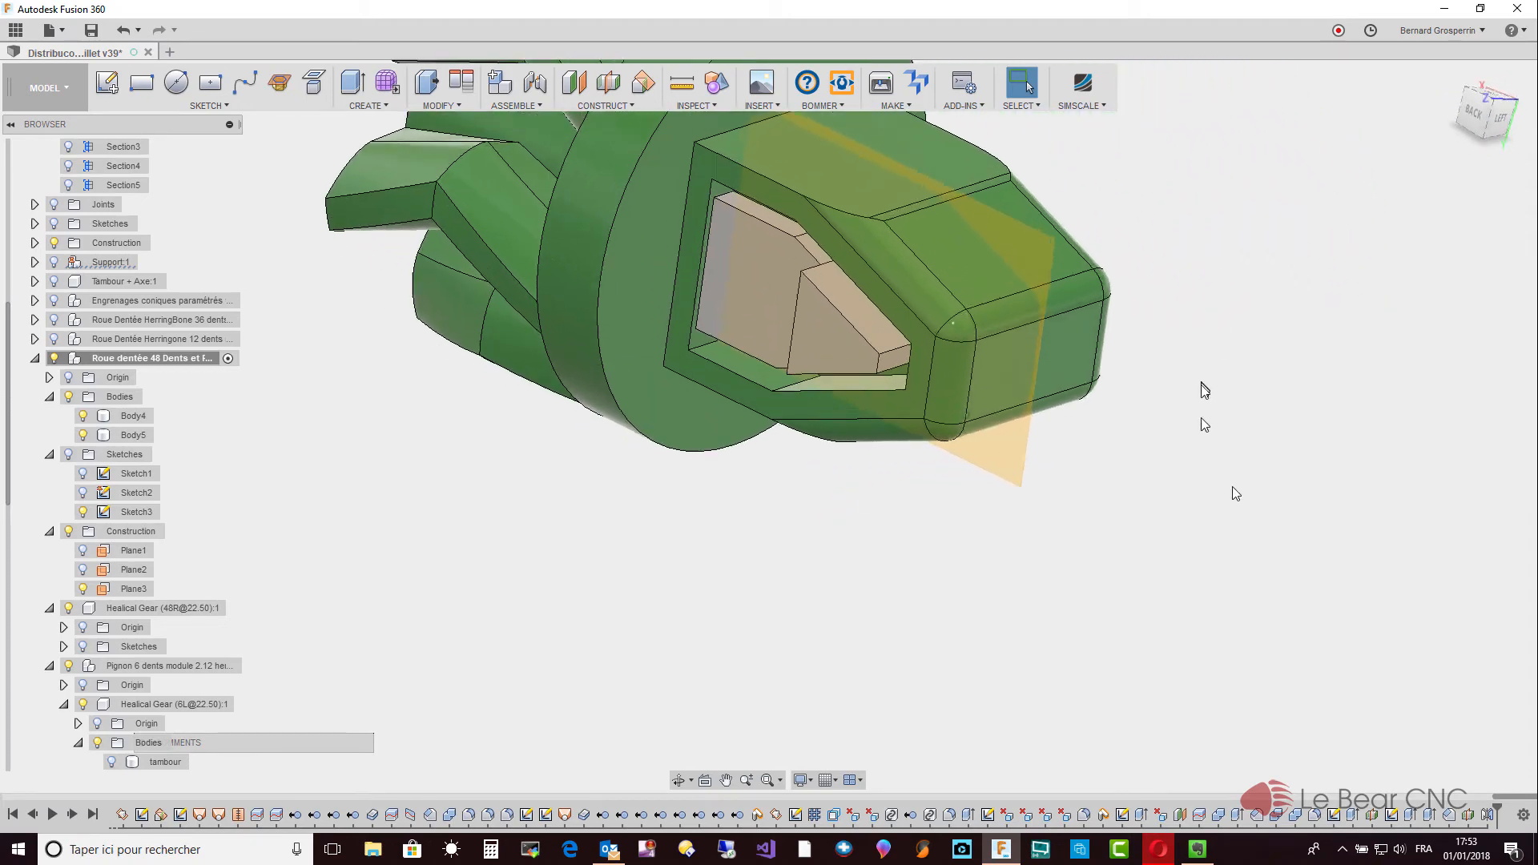
Check the two distances in the original block's tip chamfer feature and leave it unedited.
left_click(1452, 817)
right_click(1451, 817)
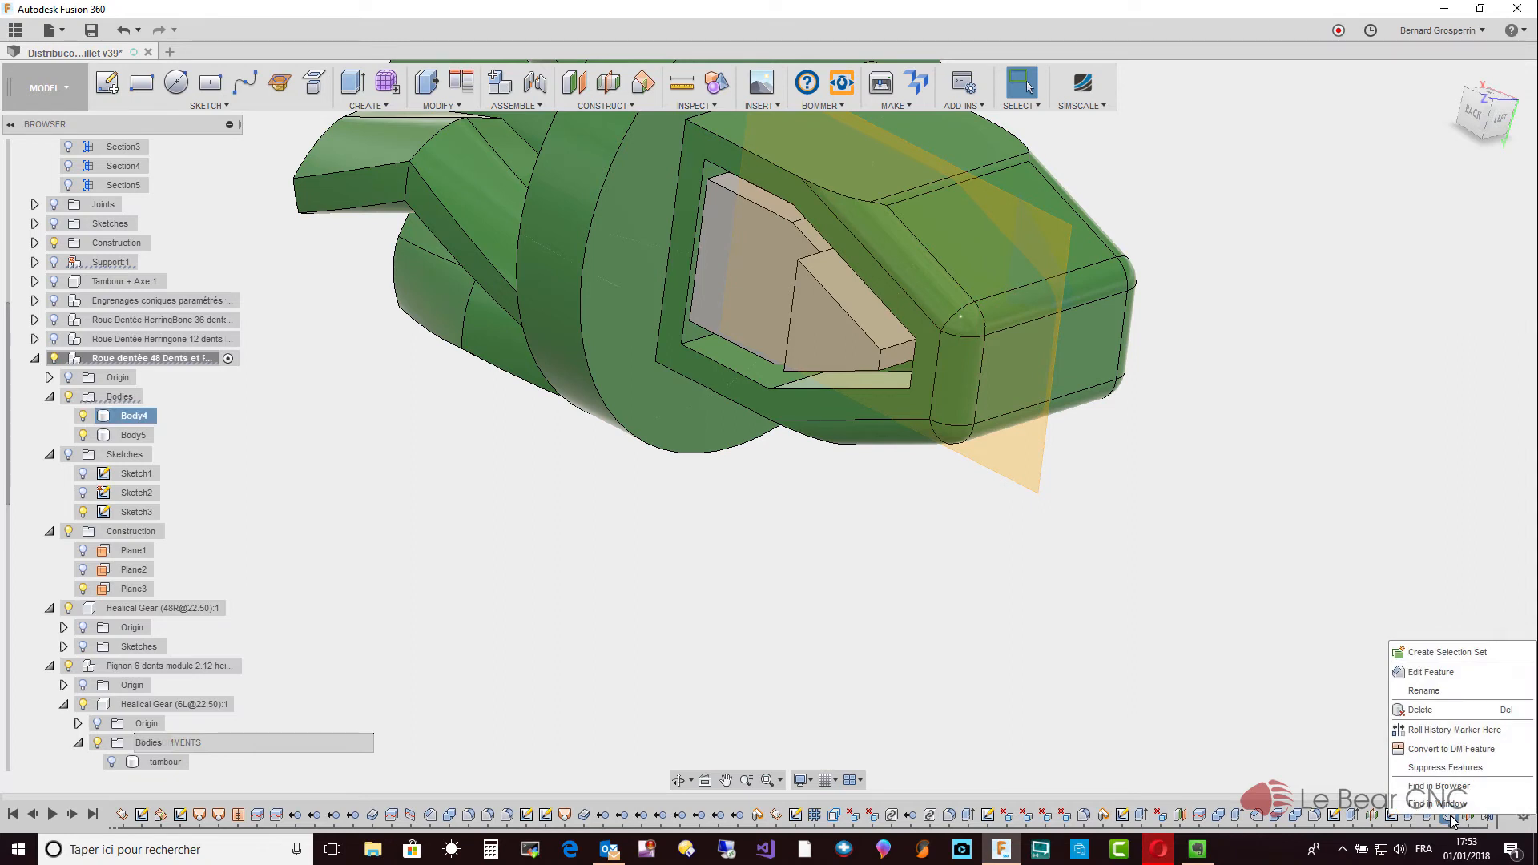
left_click(1414, 673)
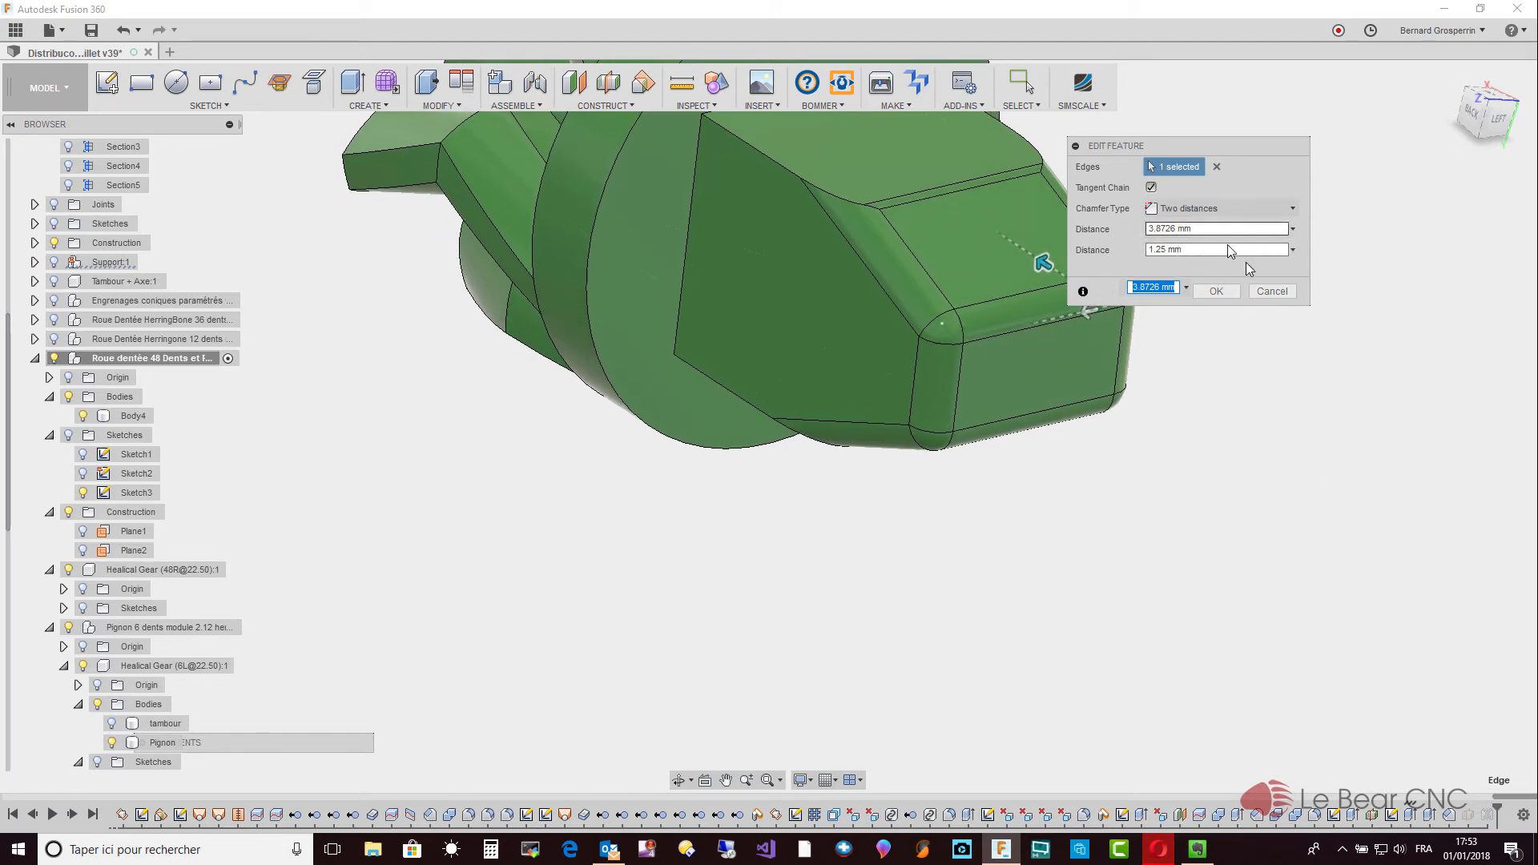
left_click(1271, 291)
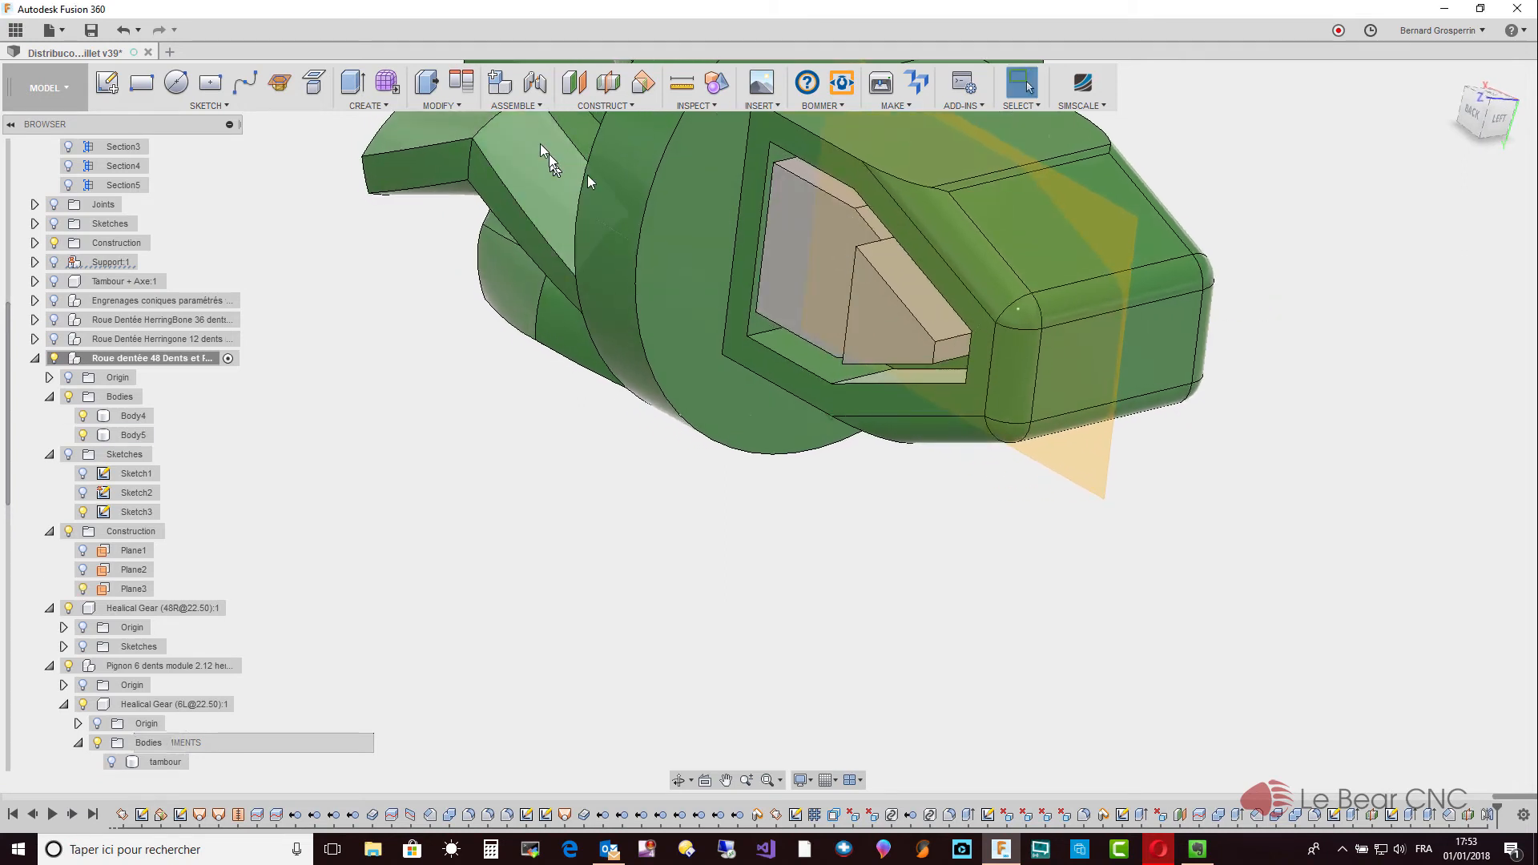
Chamfer the tip edge of the mirrored block with two distances, 1.25 mm and about 3.82 mm.
left_click(459, 105)
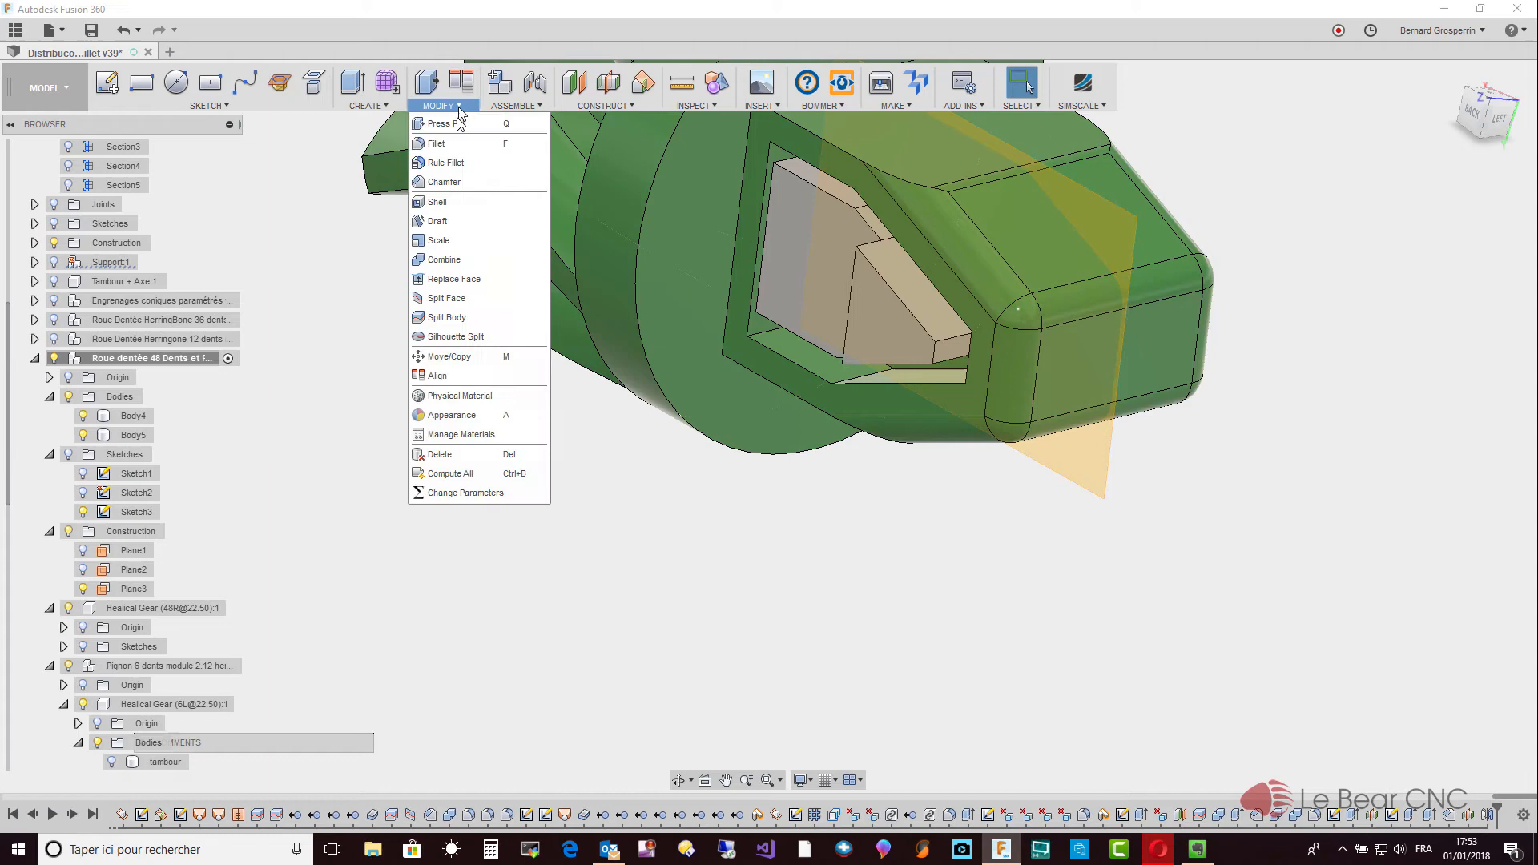
left_click(446, 182)
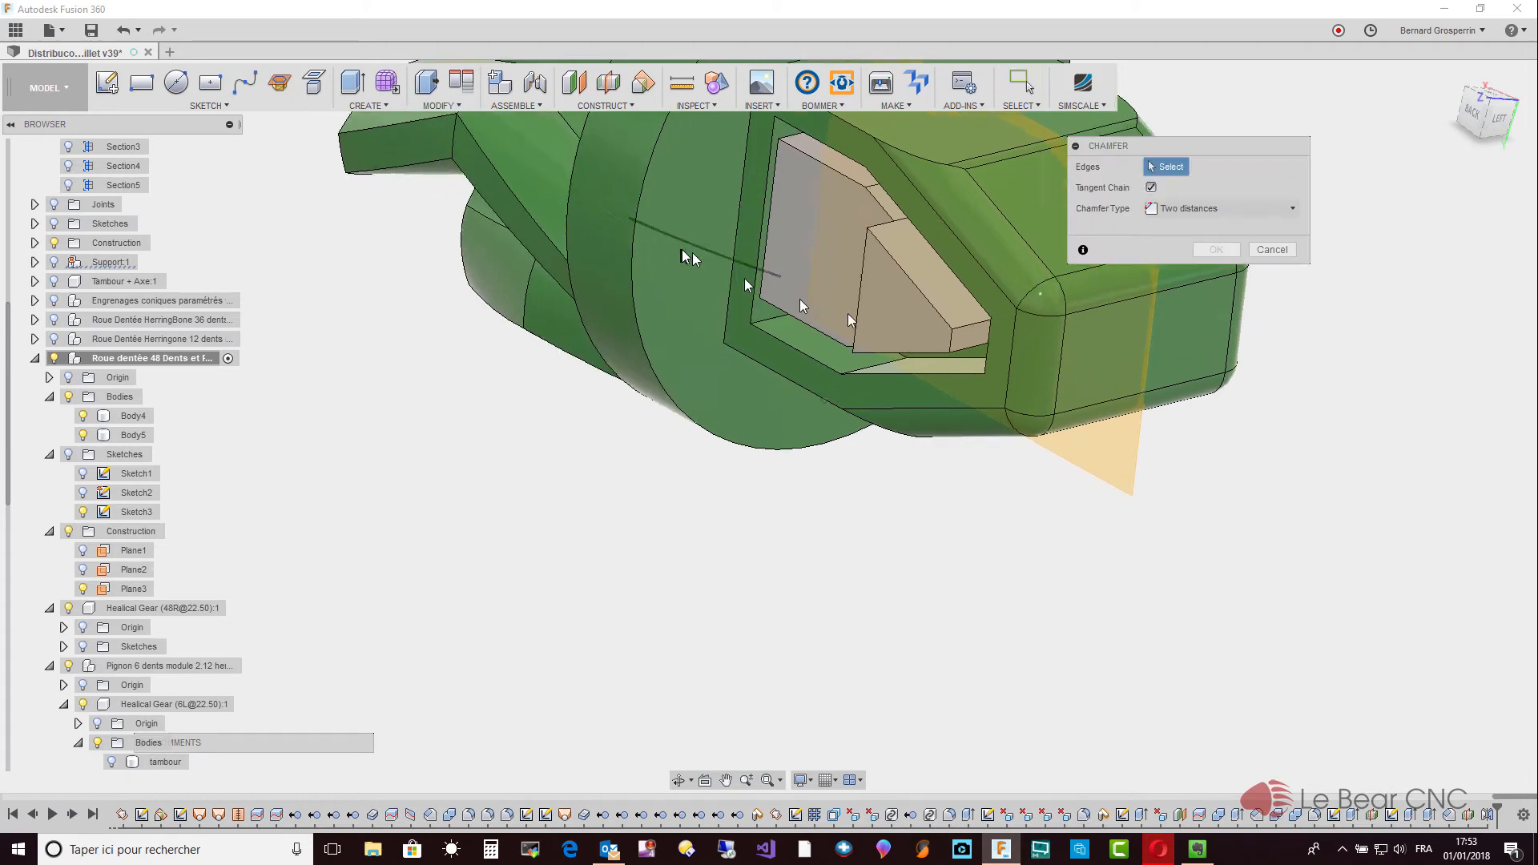
scroll(799, 299, "up", 3)
scroll(953, 303, "up", 4)
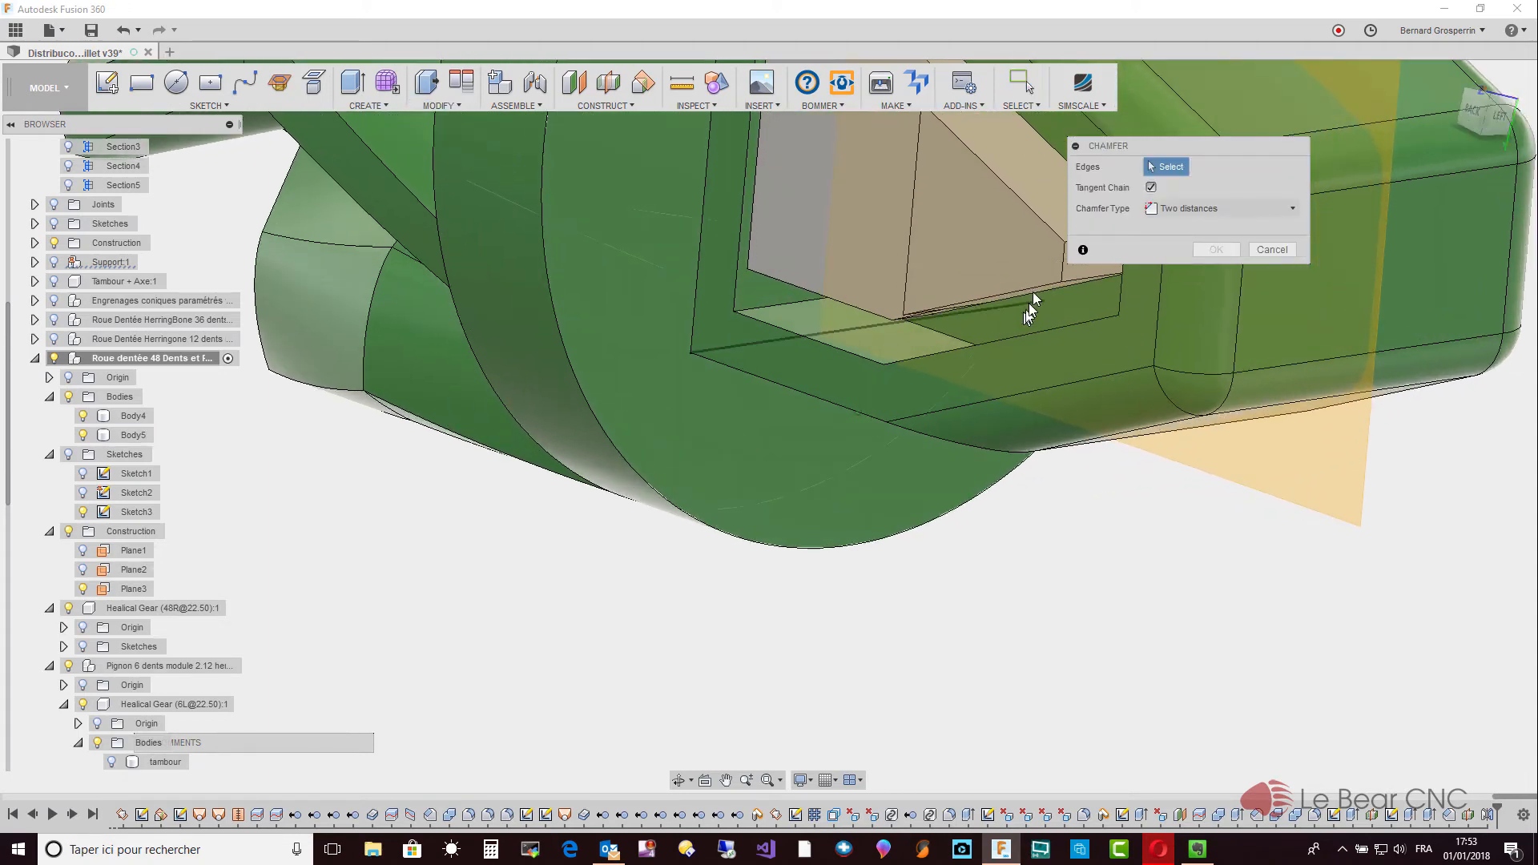
middle_click_drag(1033, 286, 1016, 297)
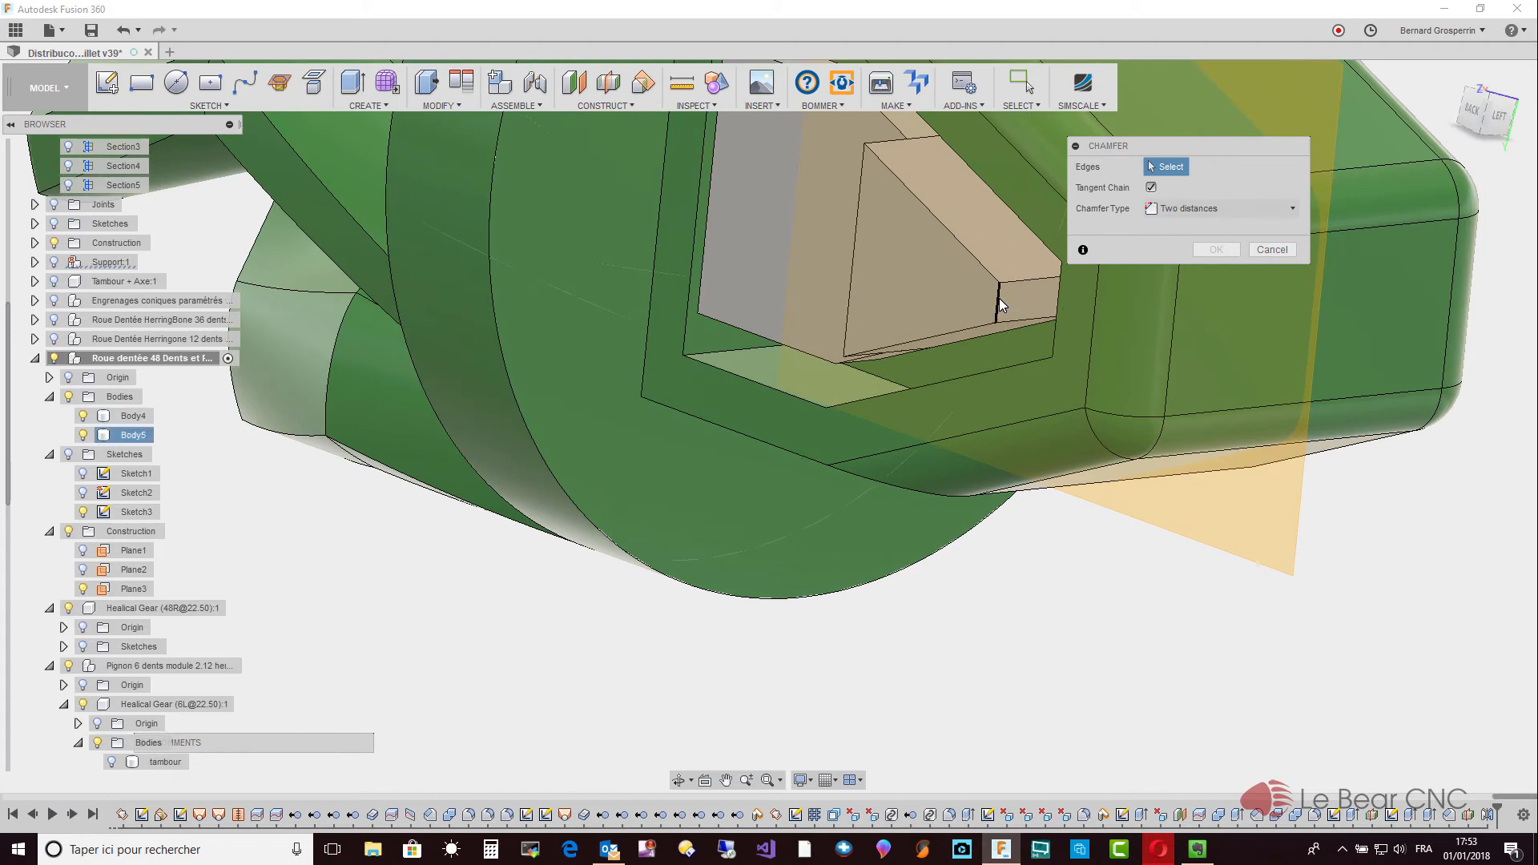
left_click(998, 302)
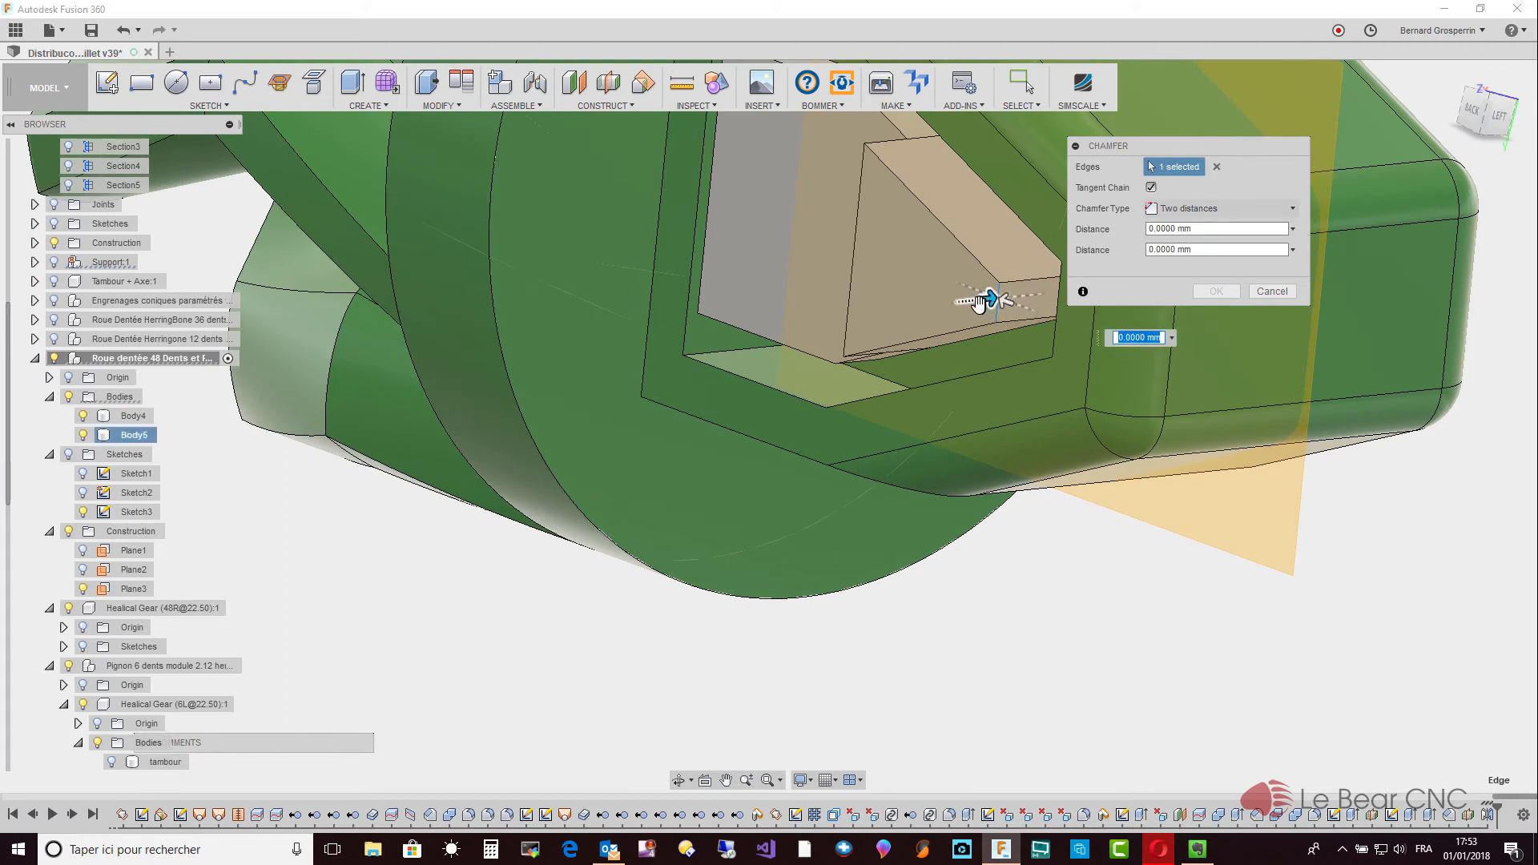
left_click_drag(985, 301, 1004, 301)
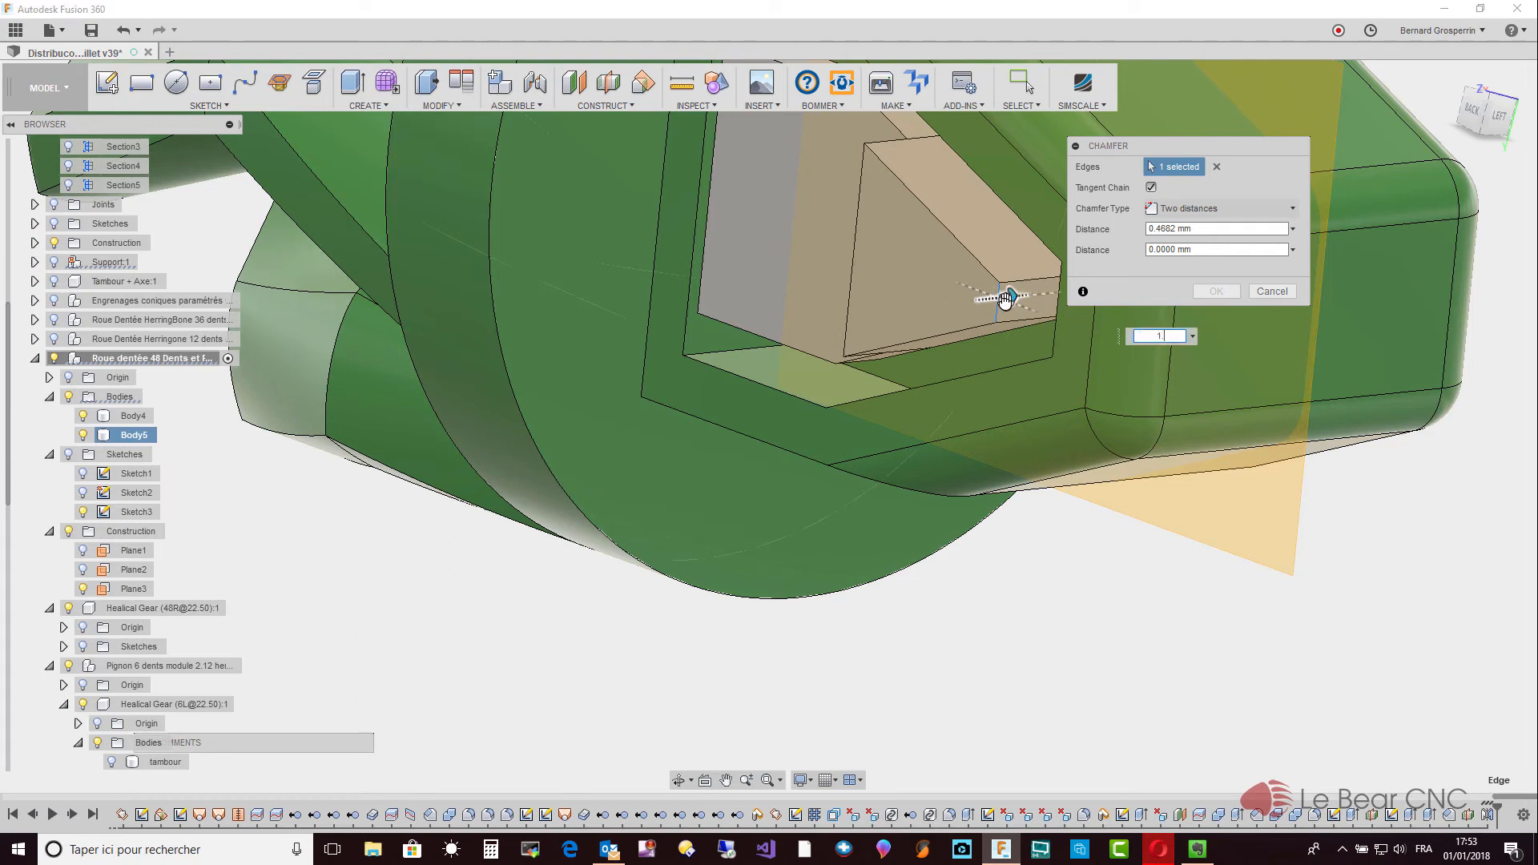
type("1.25")
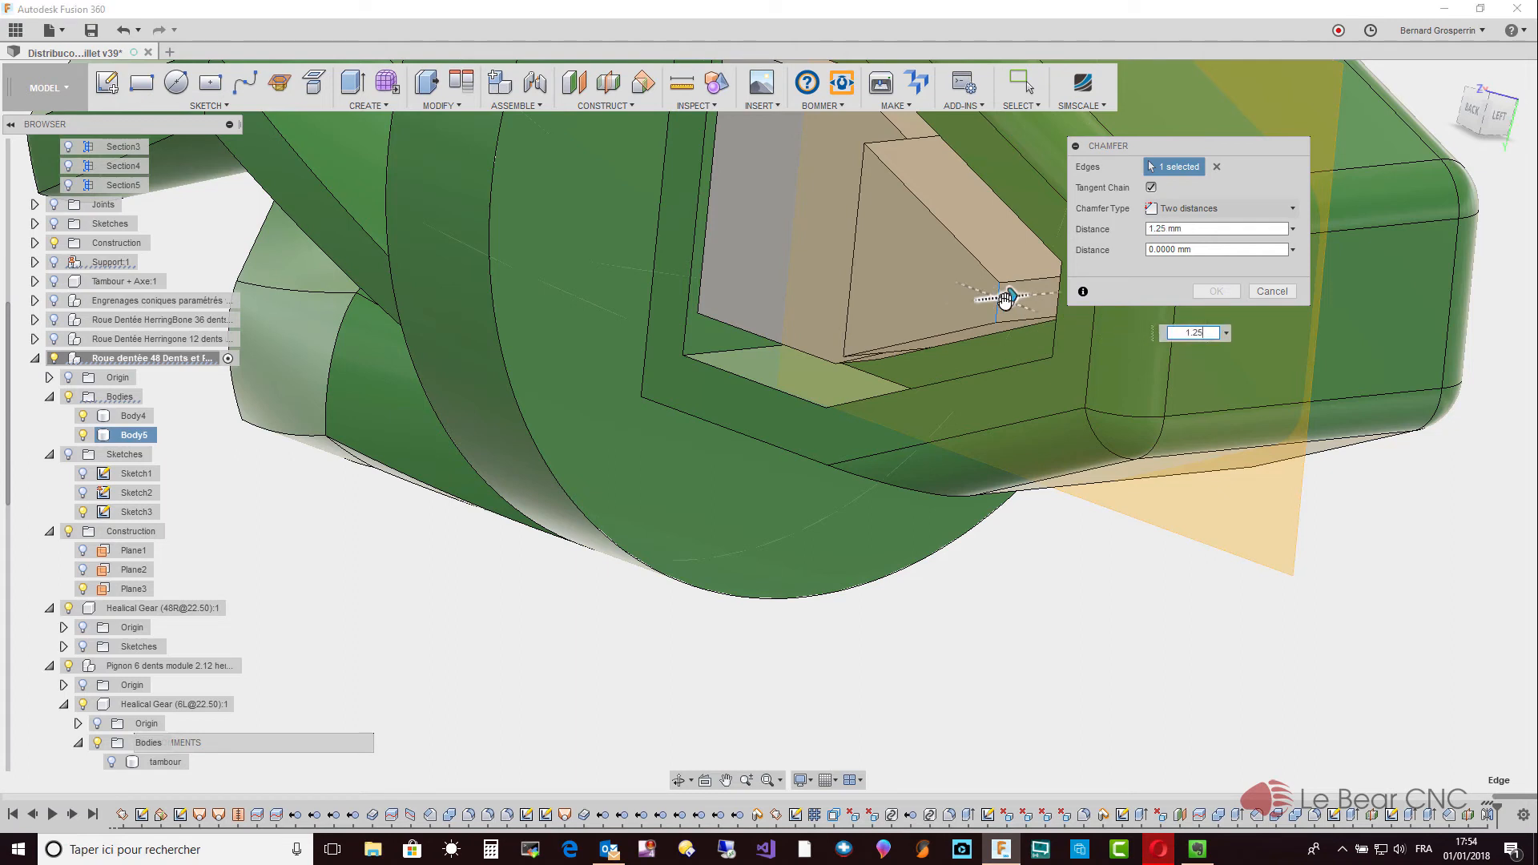
middle_click_drag(1005, 301, 1015, 306, "shift")
left_click_drag(1016, 303, 875, 251)
middle_click_drag(892, 255, 1063, 324, "shift")
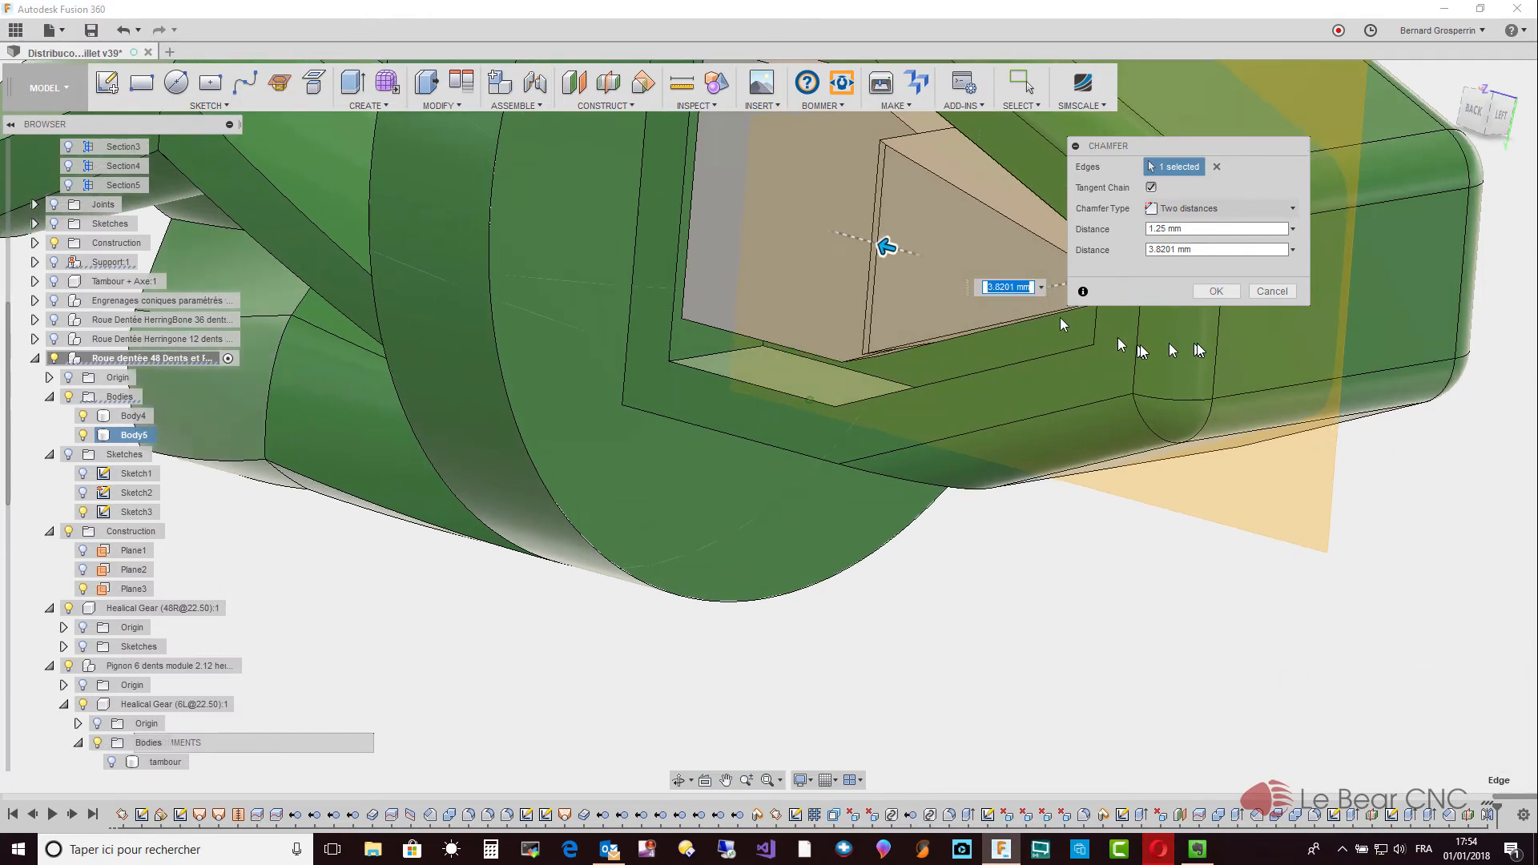
left_click(1203, 294)
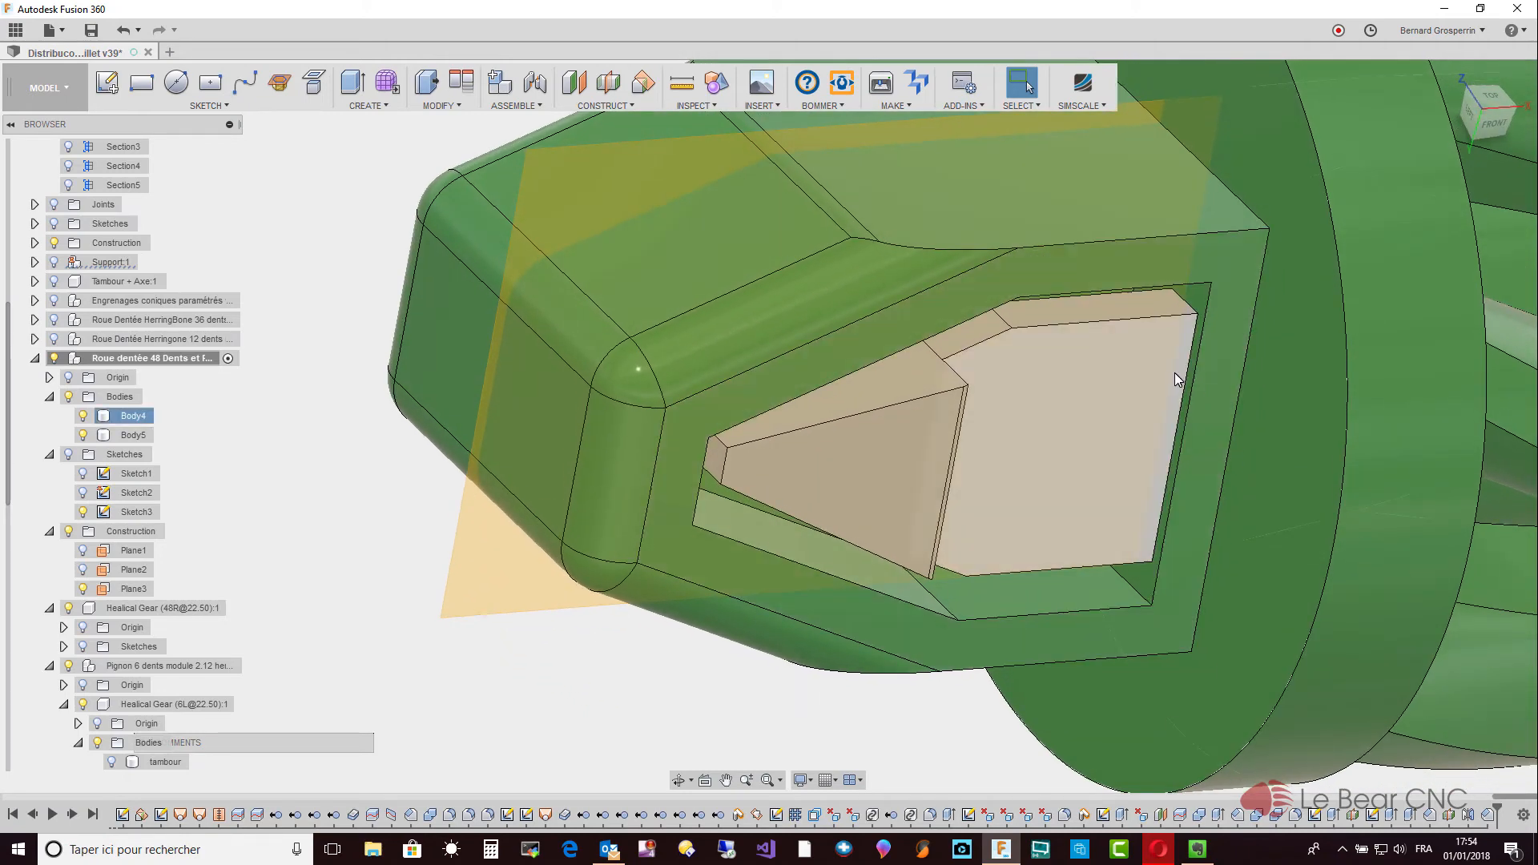
Check the profile, distance and operation settings of the original block's base extrusion and leave it unedited.
left_click(1166, 372)
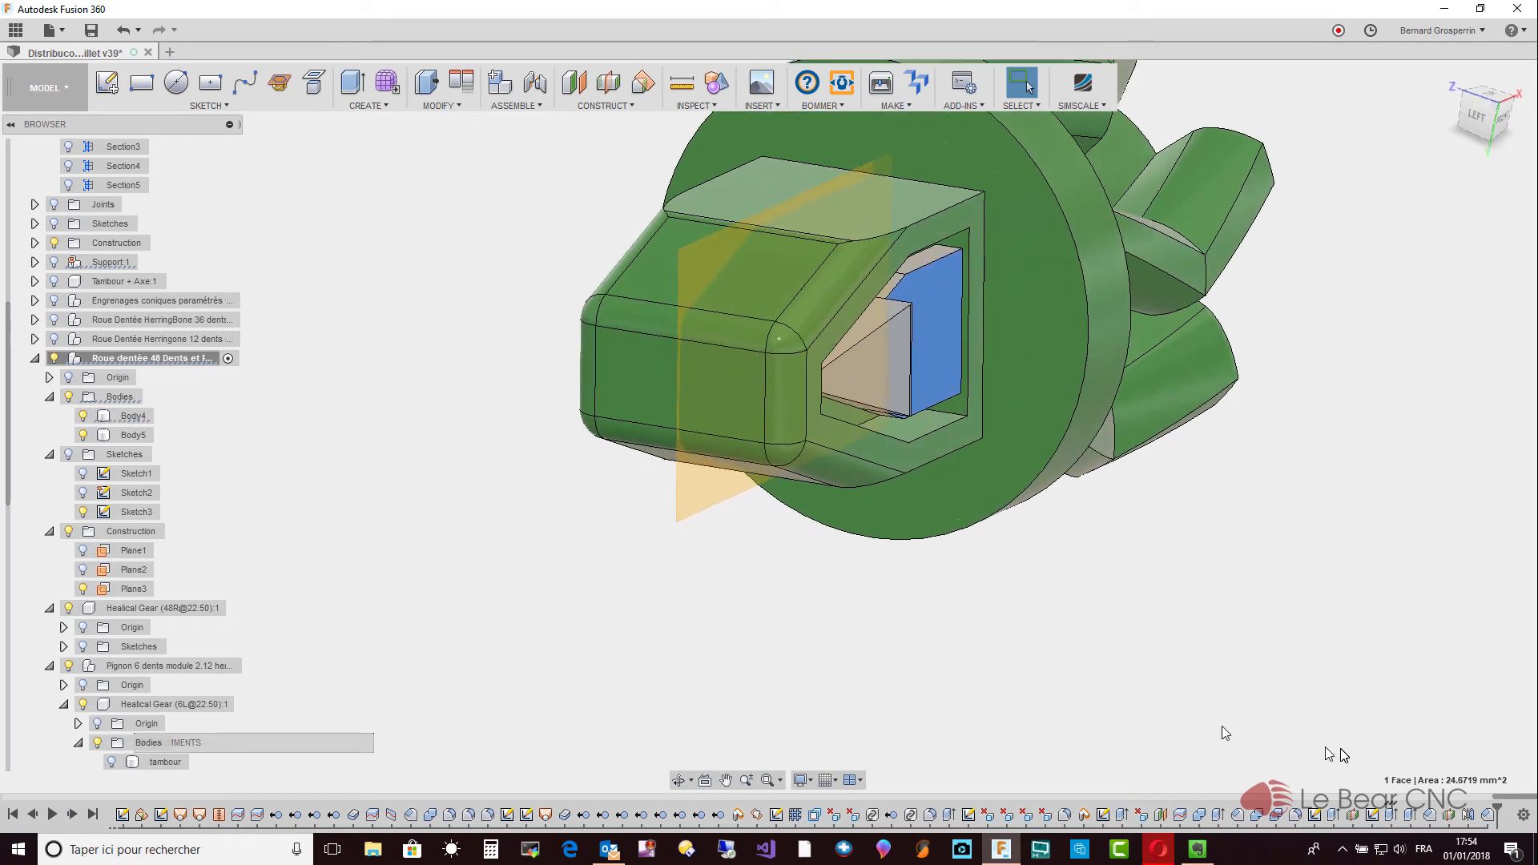
right_click(1391, 814)
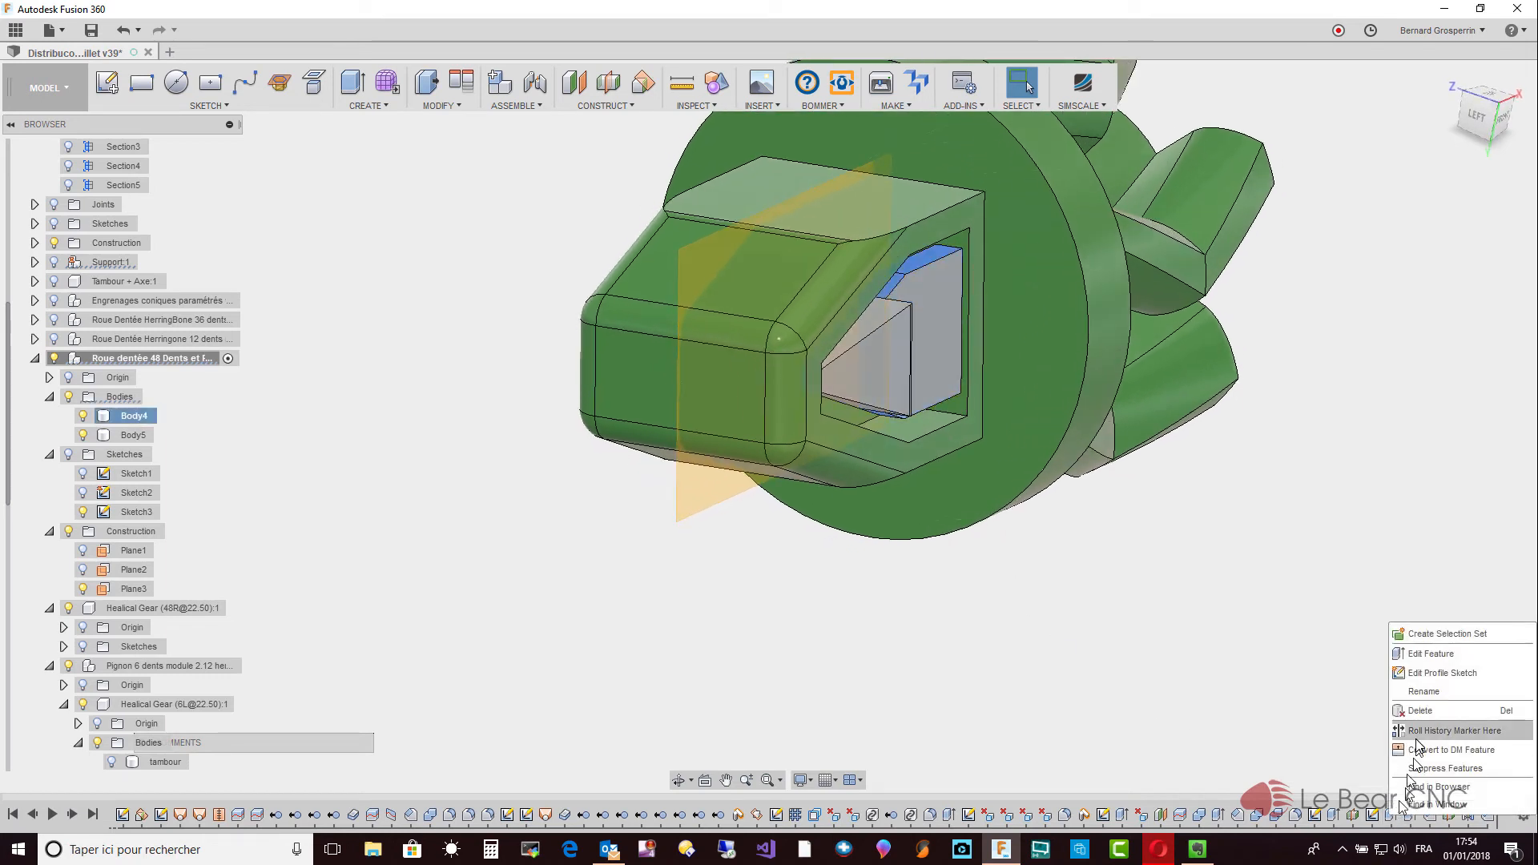
left_click(1430, 655)
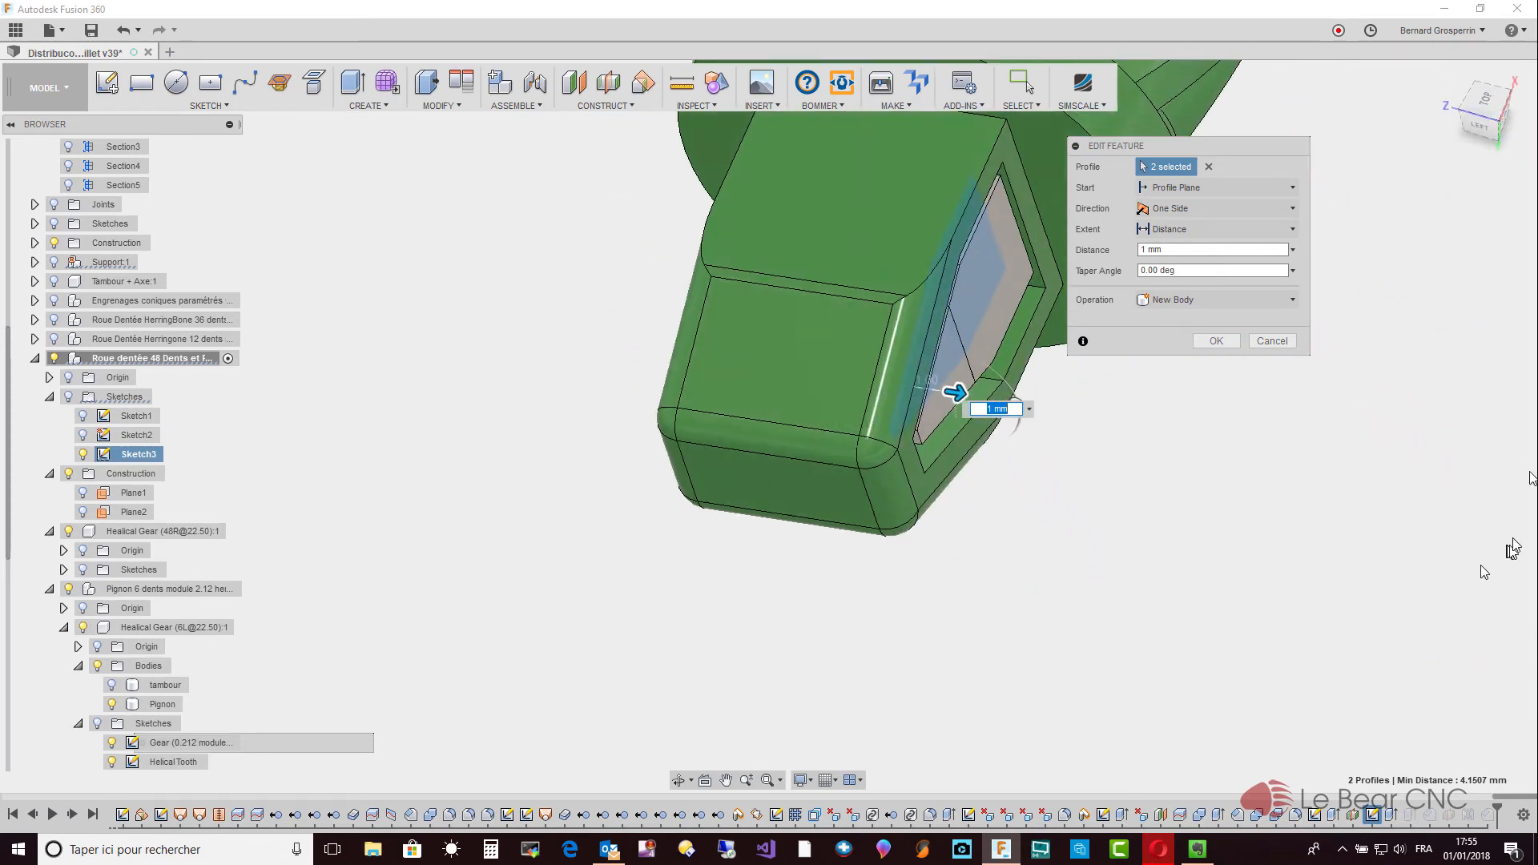
left_click(1272, 341)
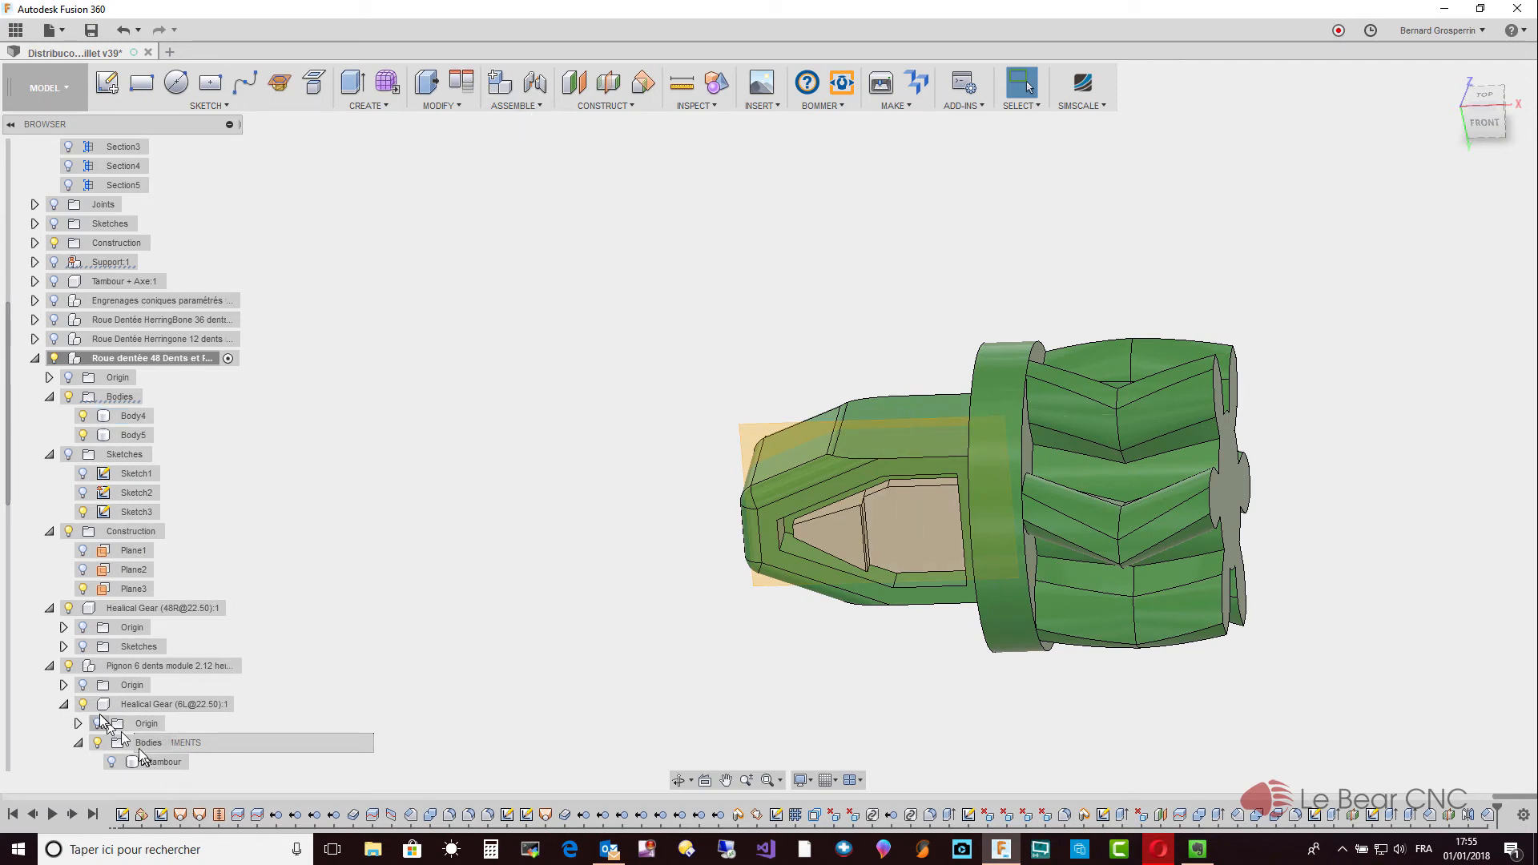
Hide Plane3 and join Body4 and Body5 to the Pignon body with Combine, without keeping the tool bodies.
left_click(85, 593)
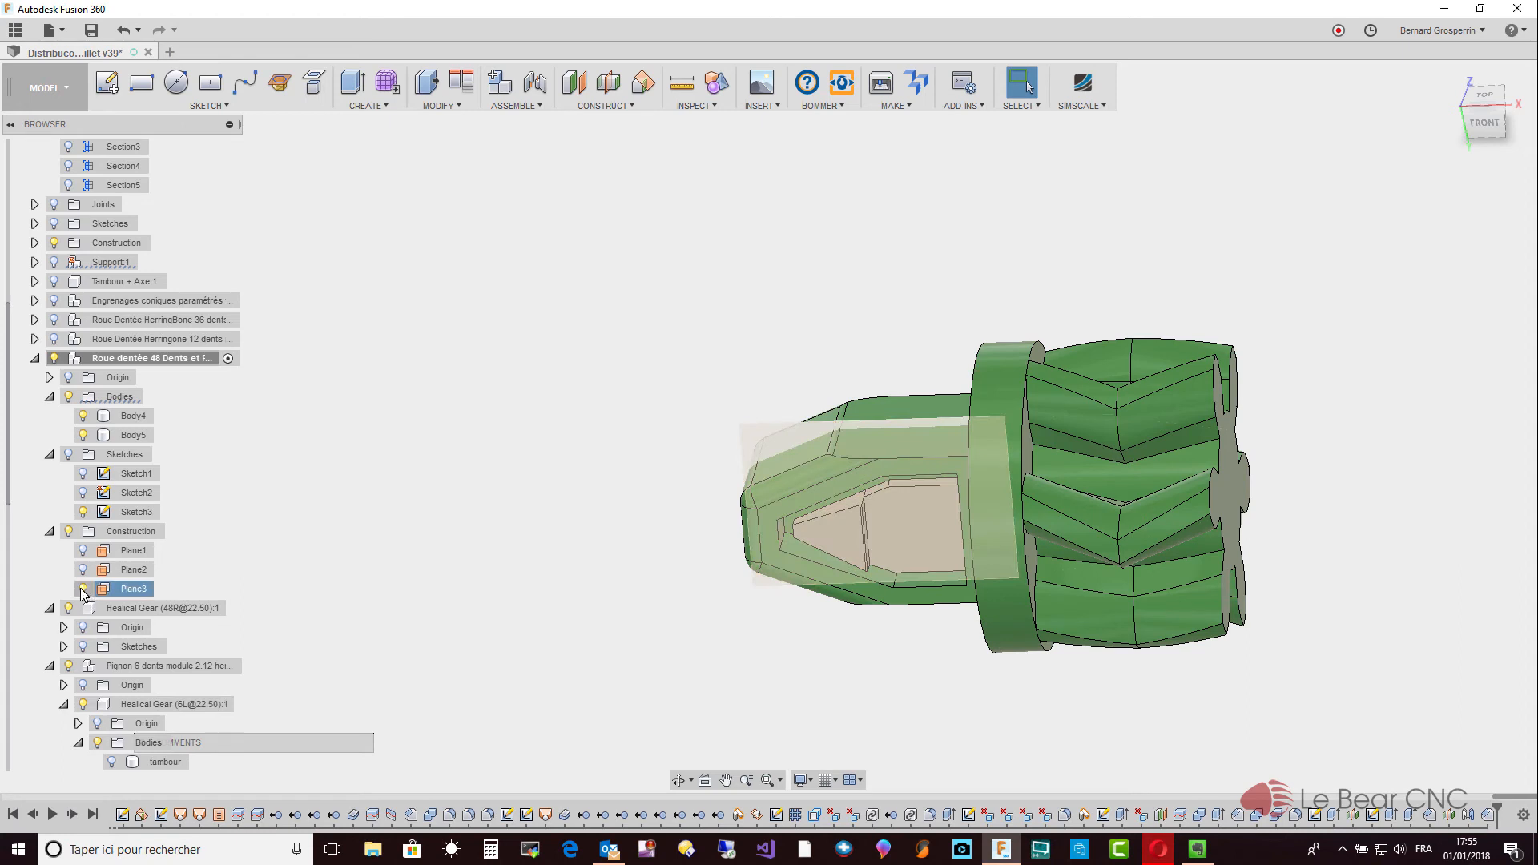
left_click(82, 588)
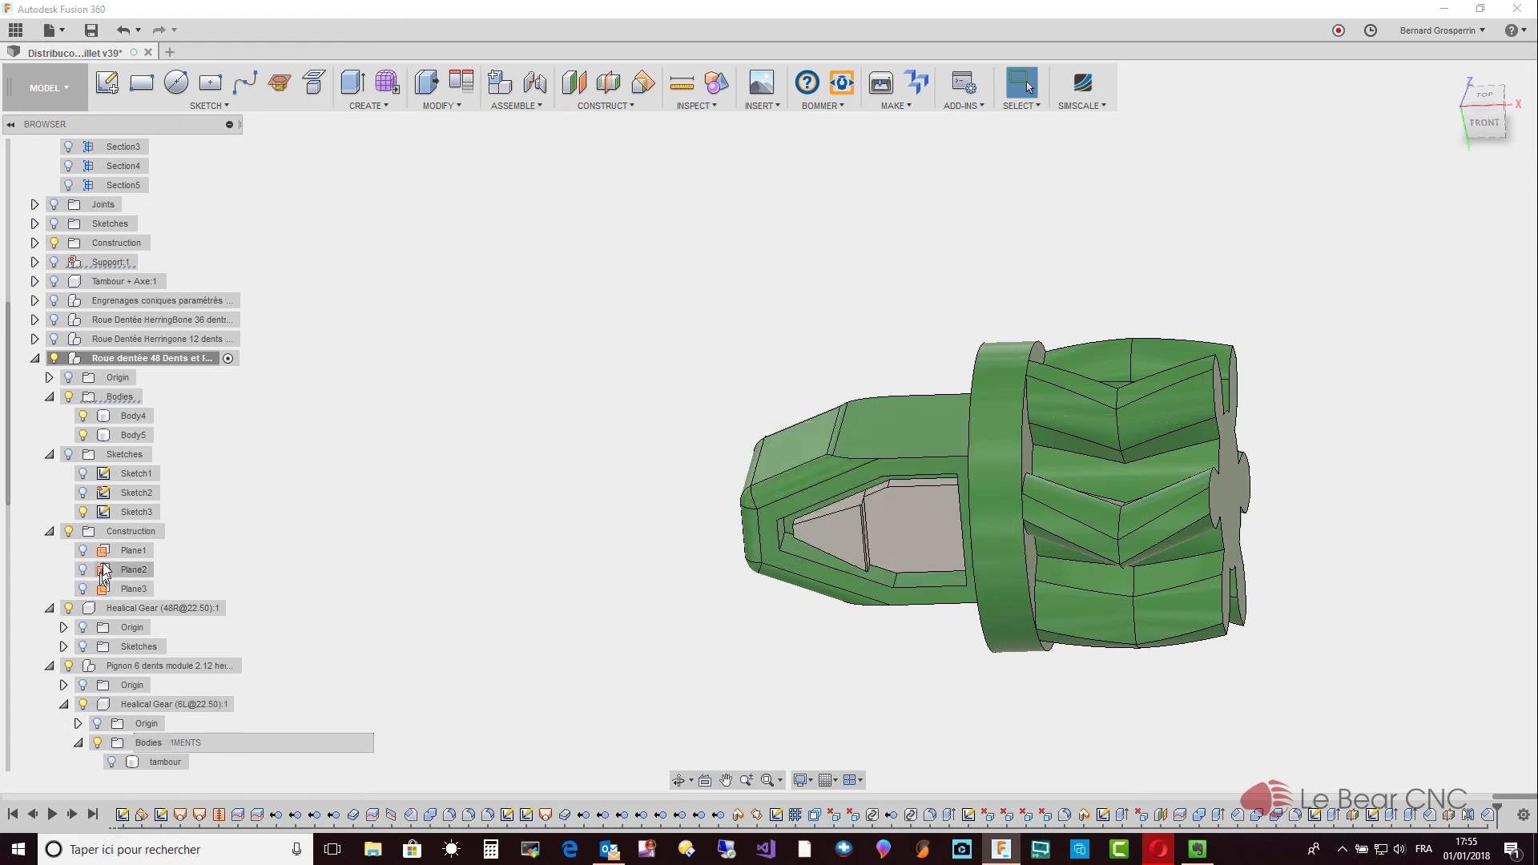
left_click(462, 107)
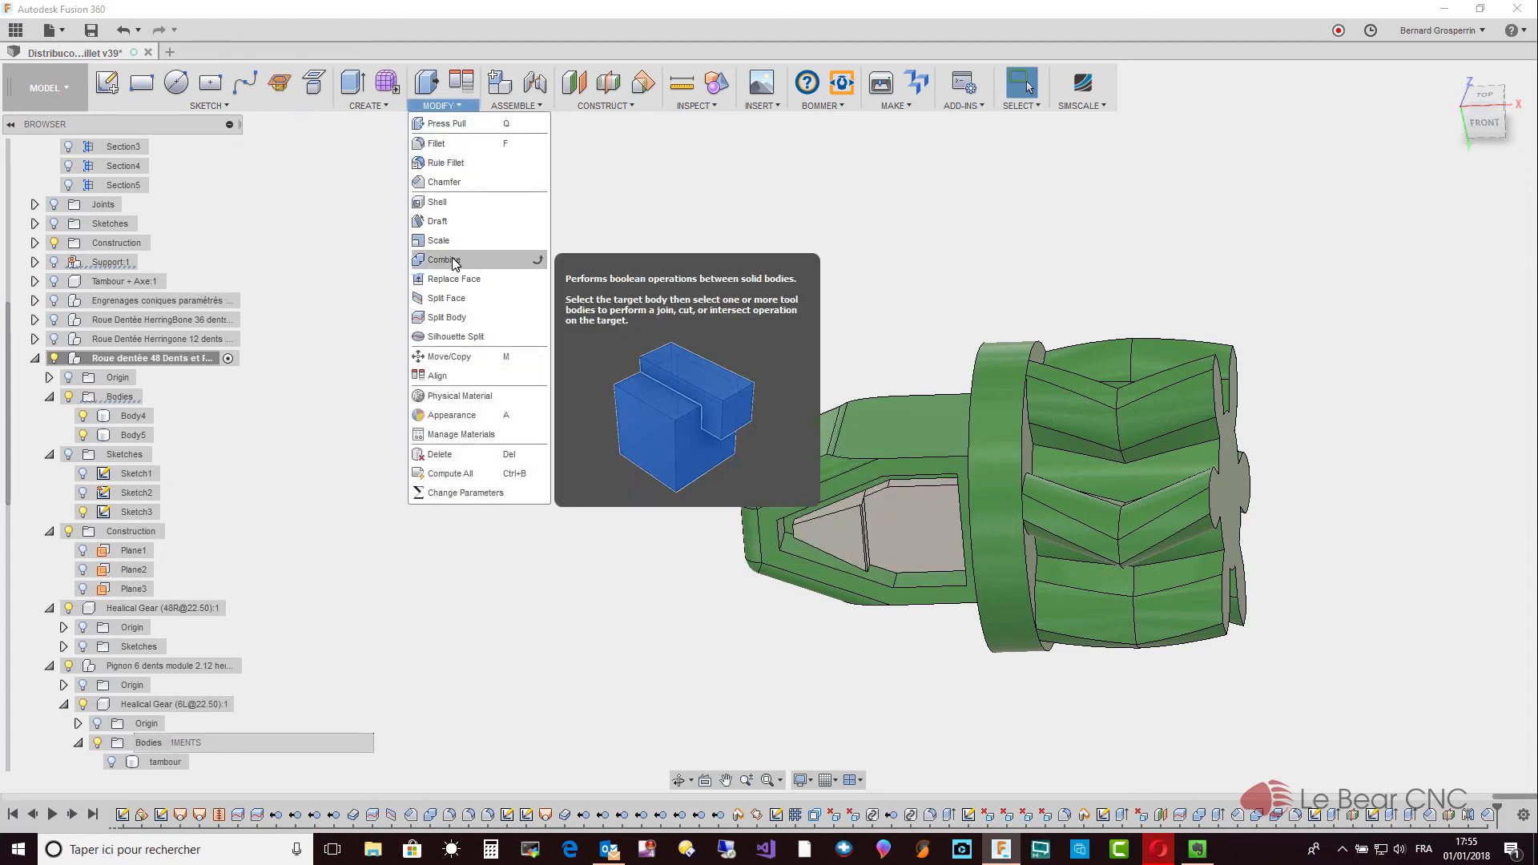
left_click(453, 261)
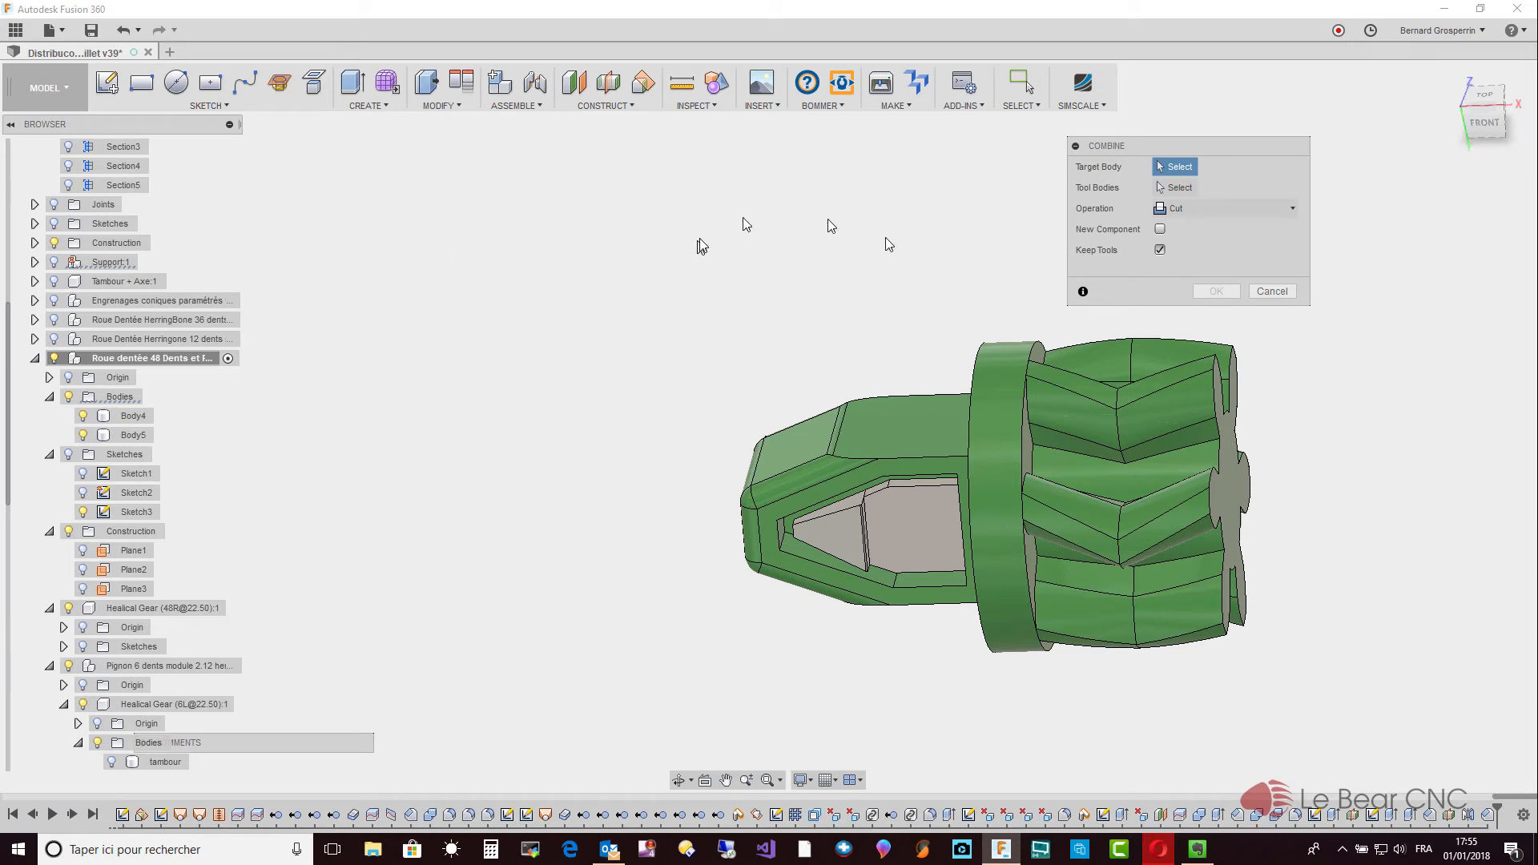
left_click(933, 421)
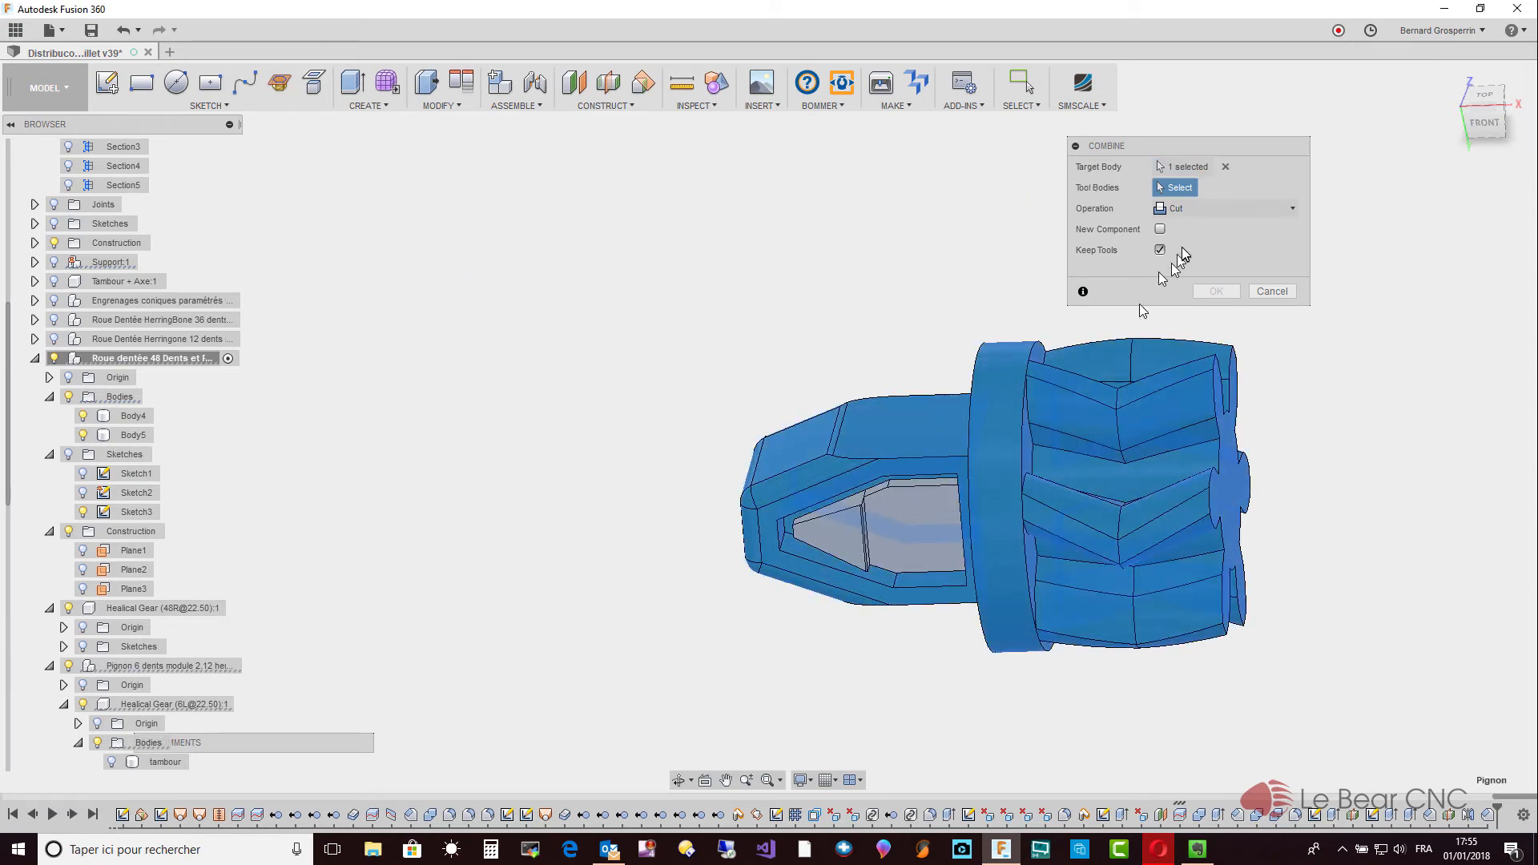
left_click(1290, 207)
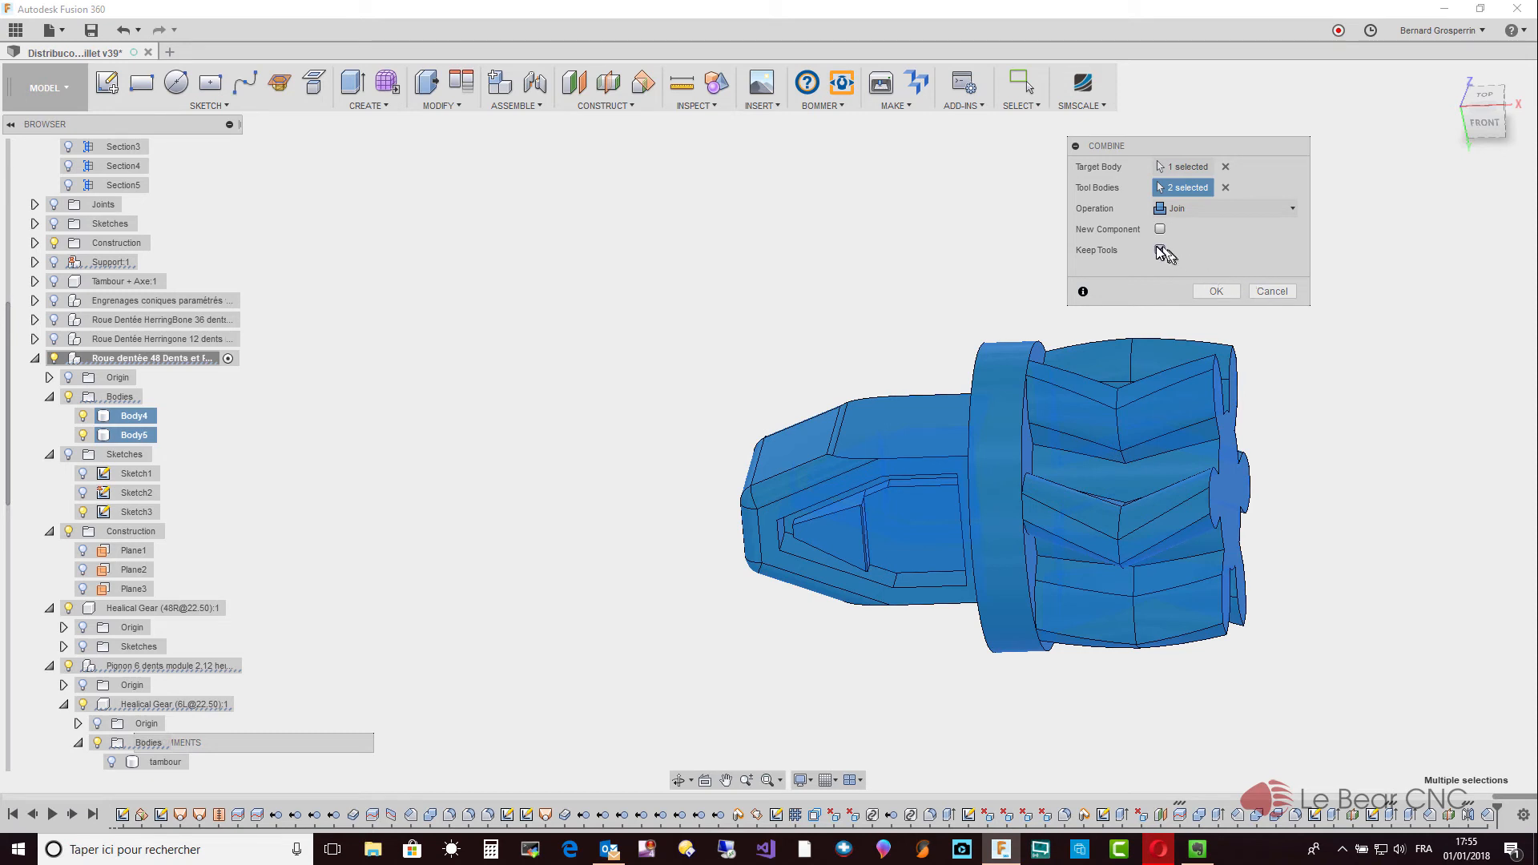
left_click(1225, 296)
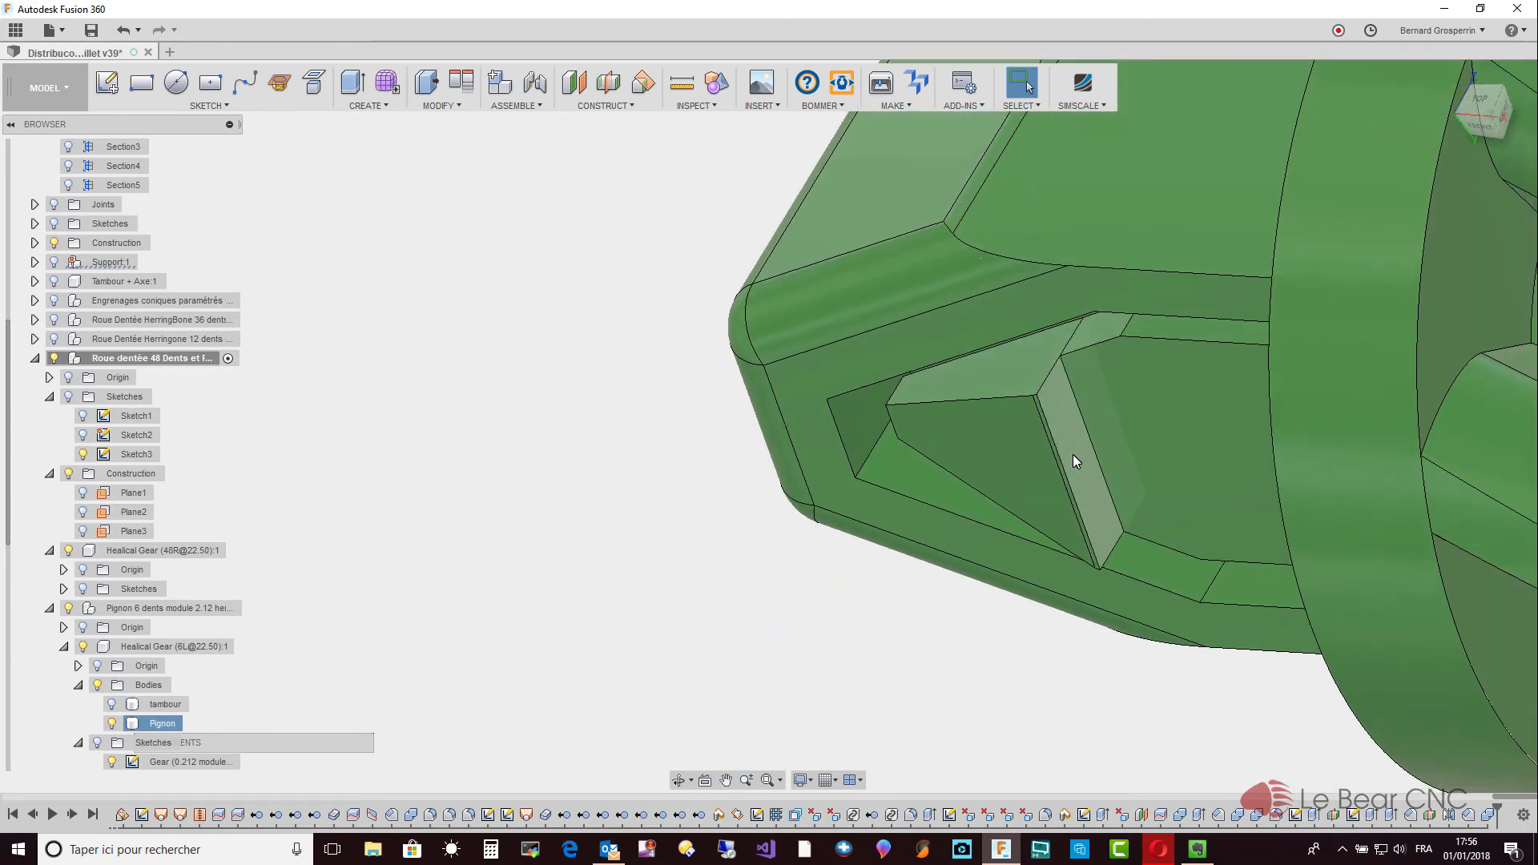
Try to offset the narrow step face behind the raised wedge by 0.05 mm.
right_click(1073, 454)
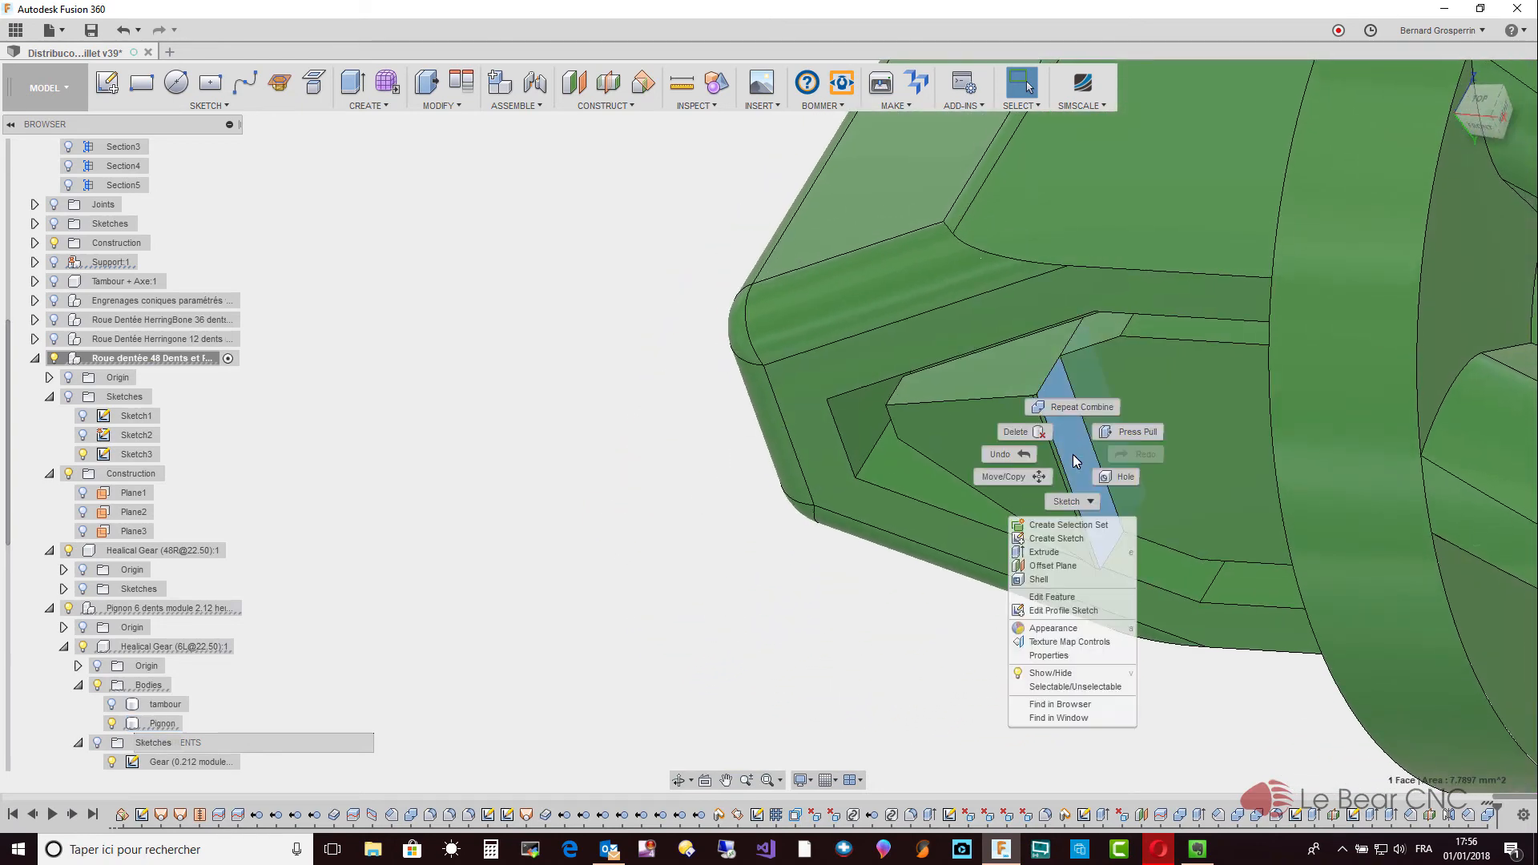
left_click(1108, 429)
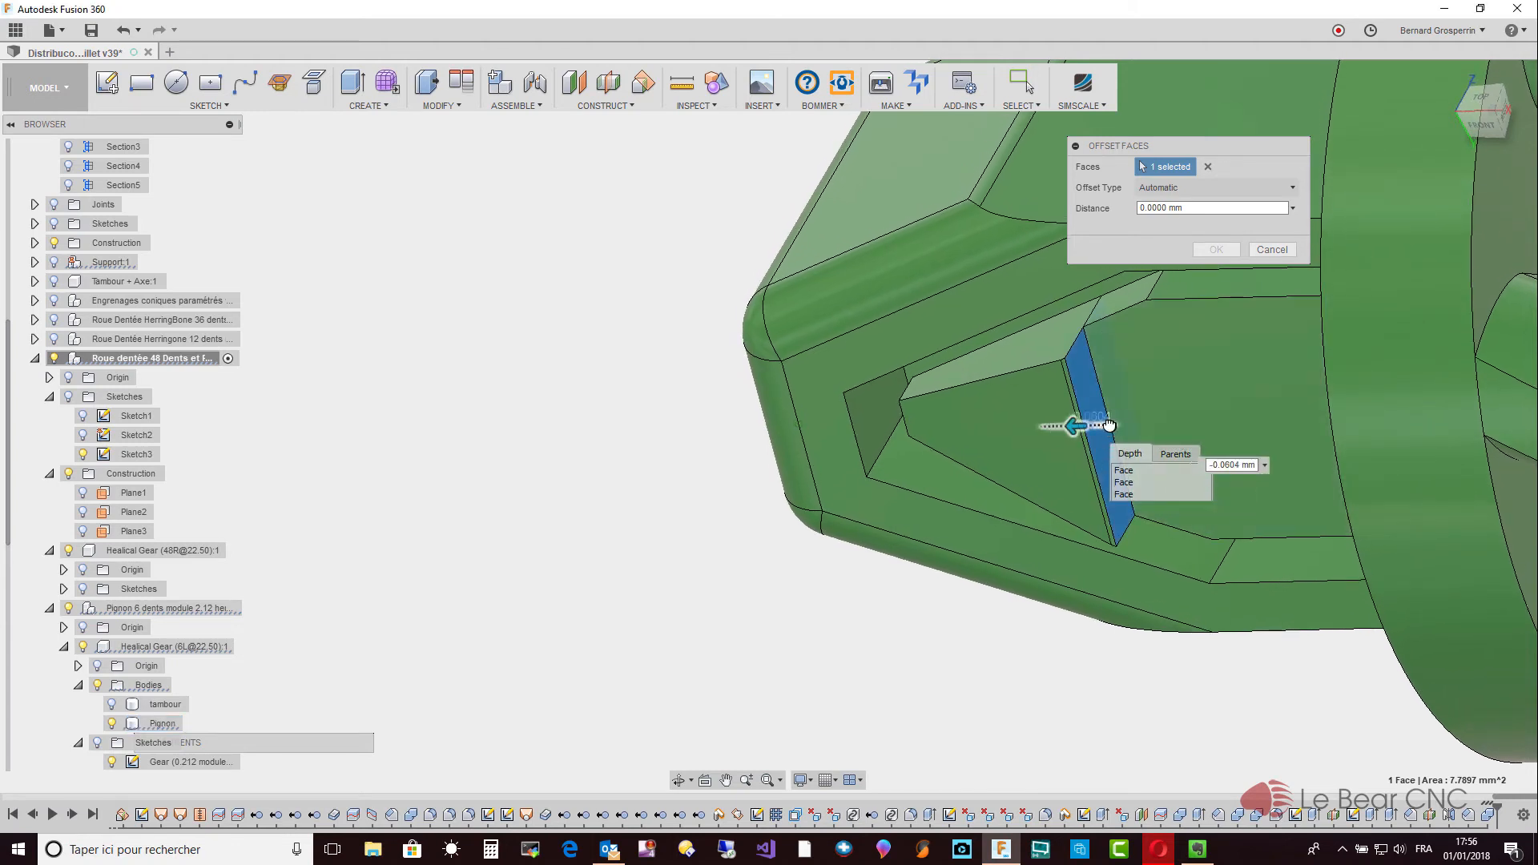
left_click_drag(1108, 424, 1106, 422)
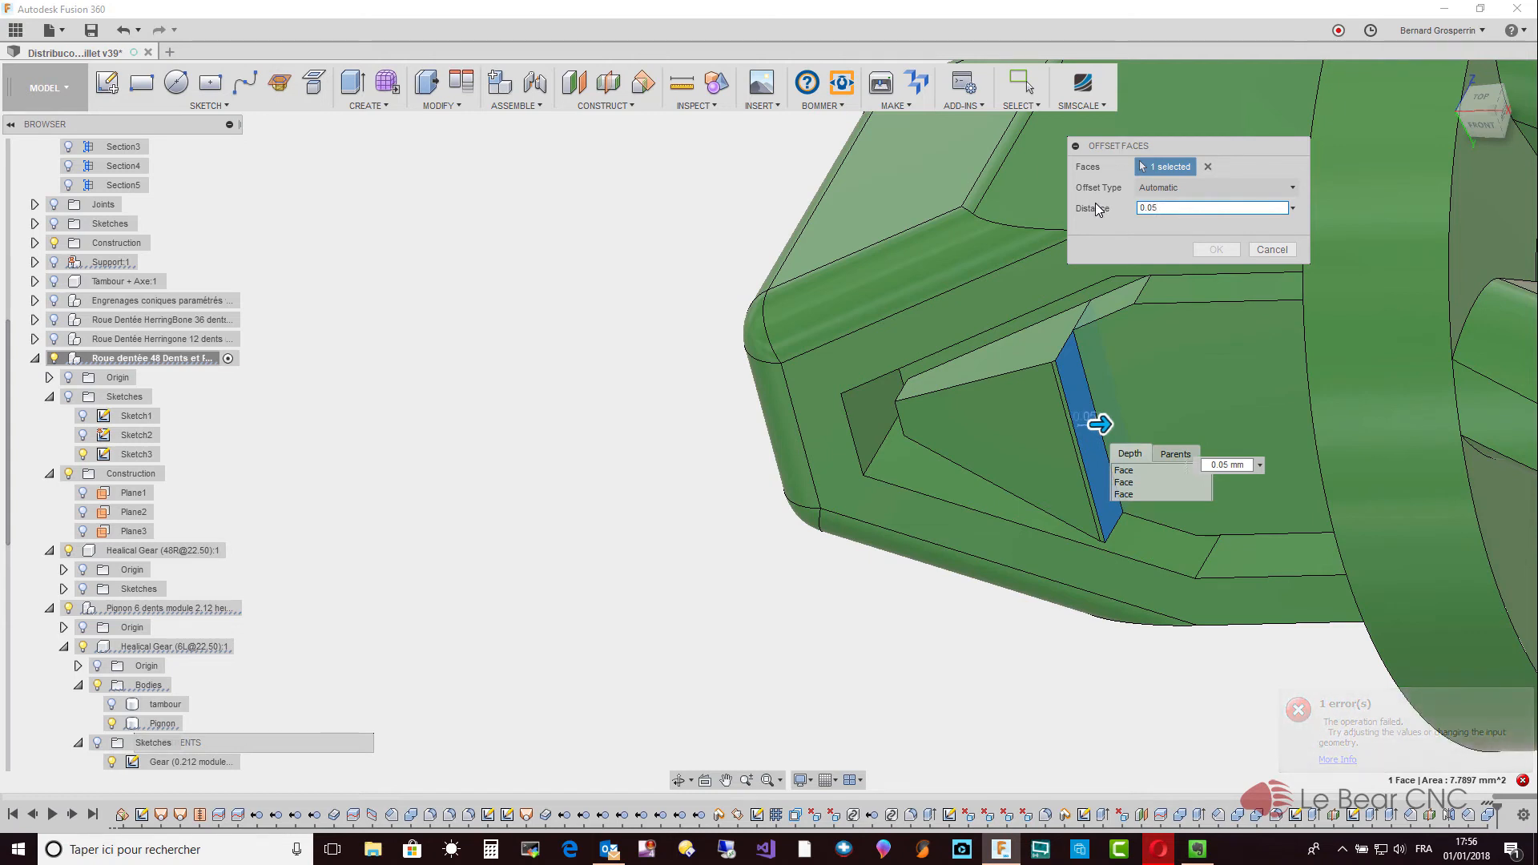
left_click(1271, 251)
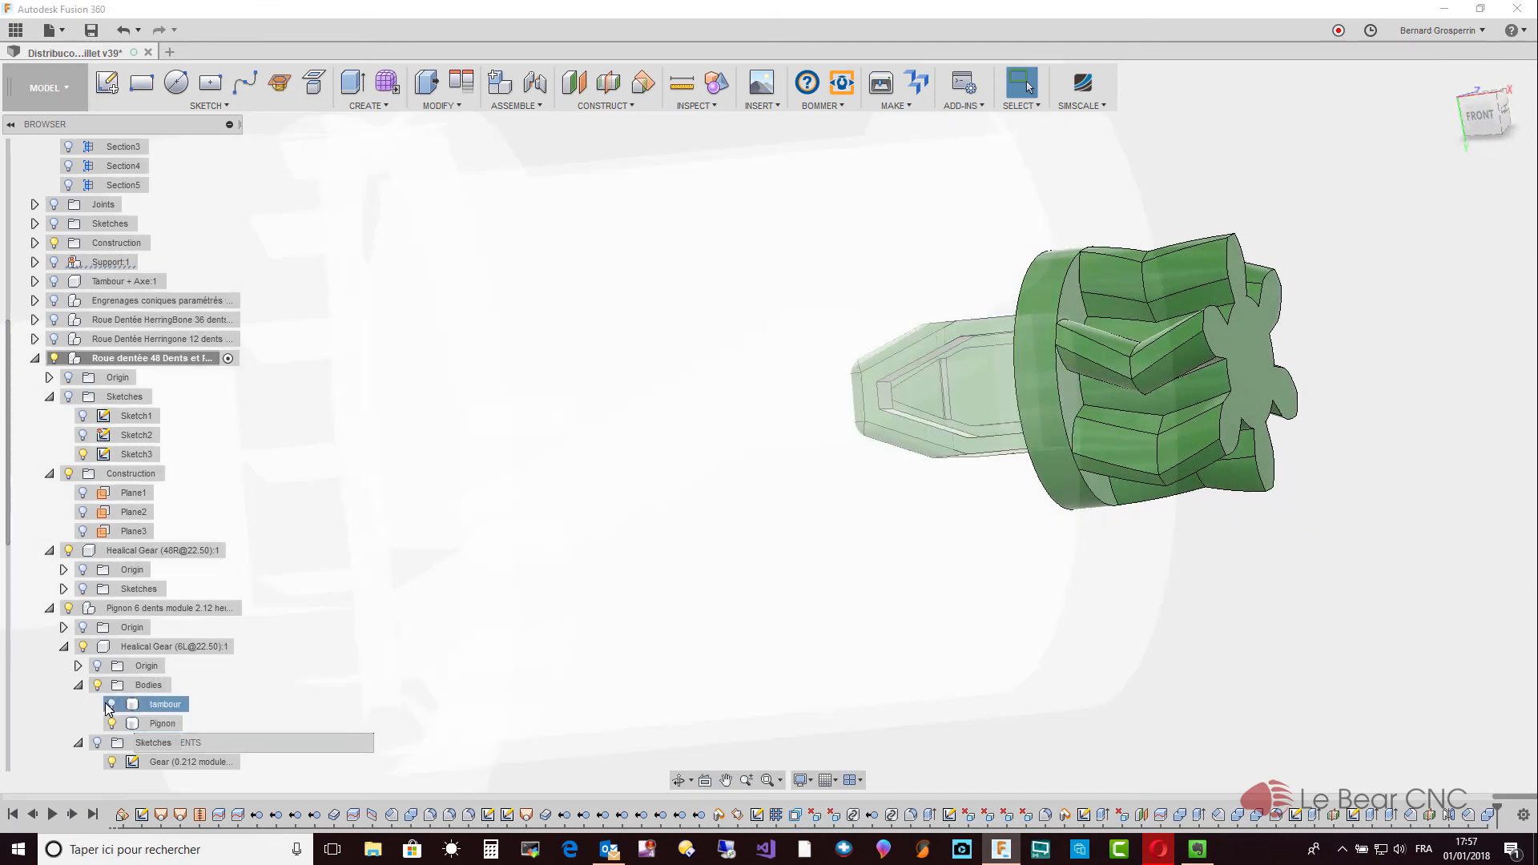
Show the tambour body and start a section analysis on its pinion-side end face, with the section plane about 6 mm inward.
left_click(111, 704)
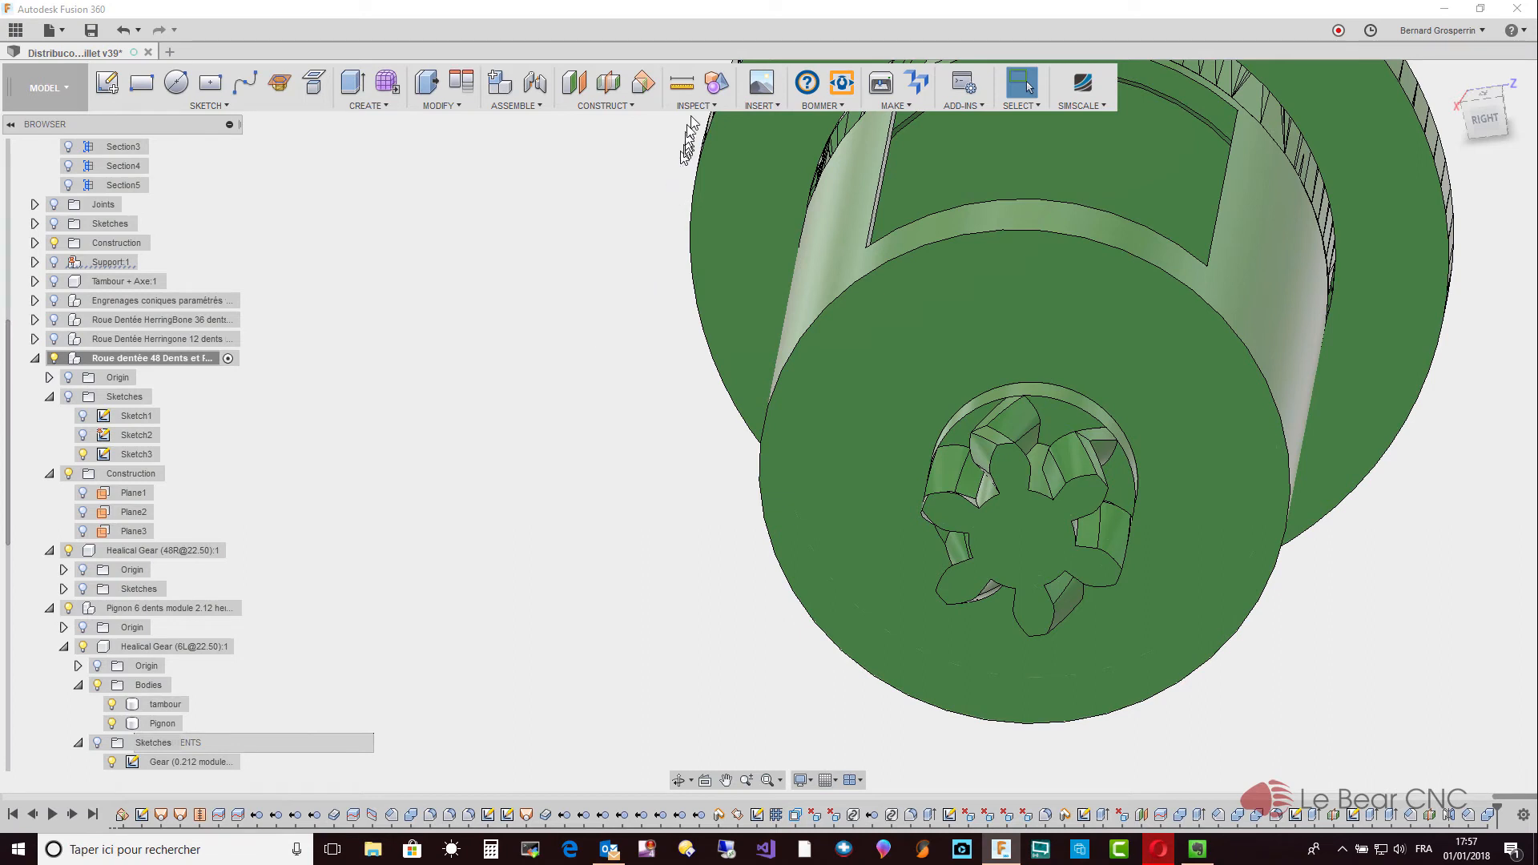
left_click(682, 84)
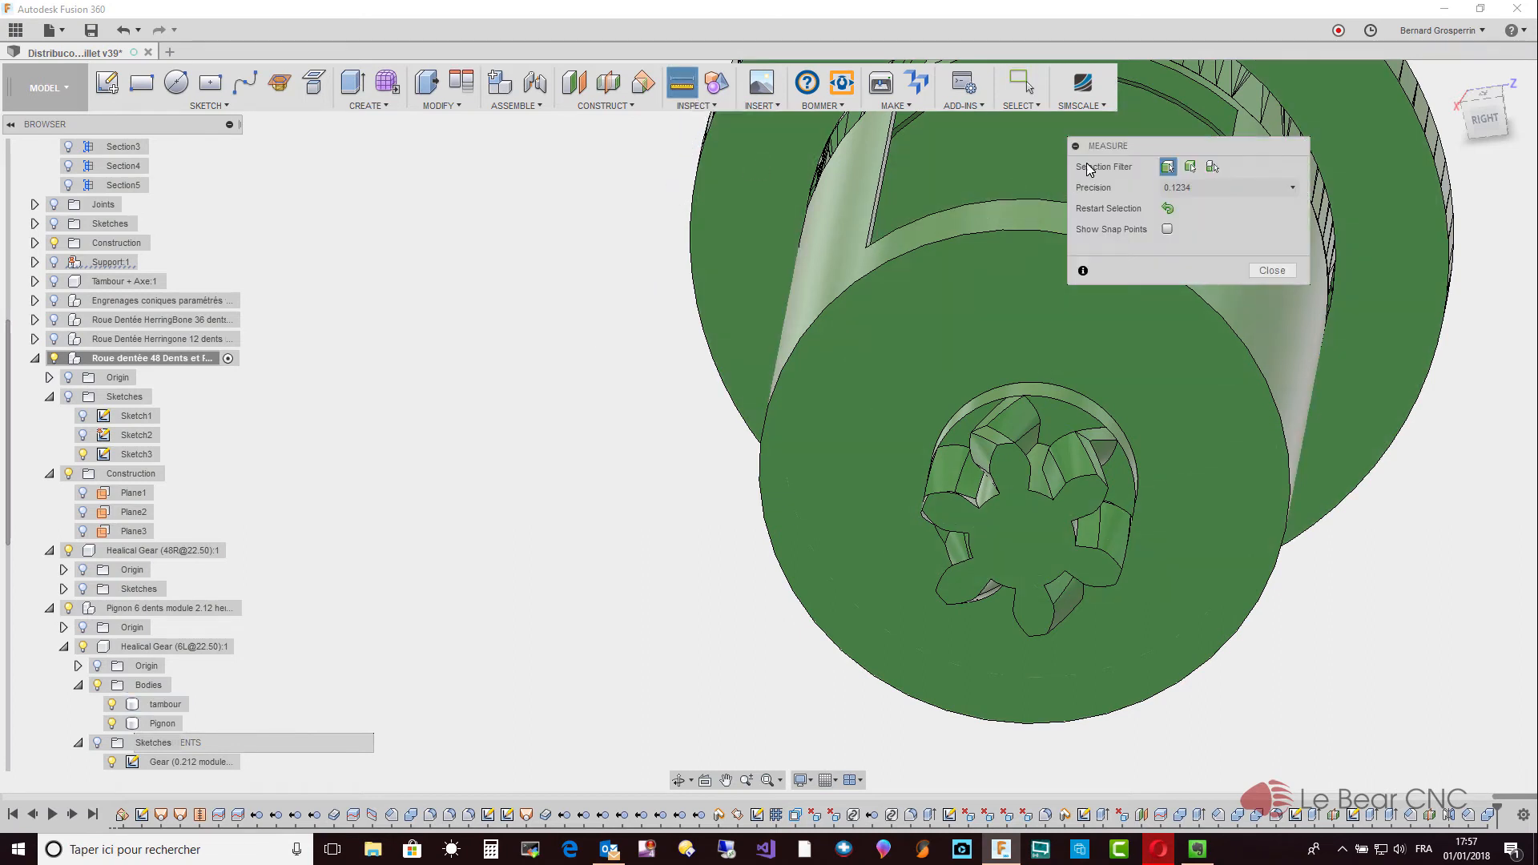
left_click(696, 106)
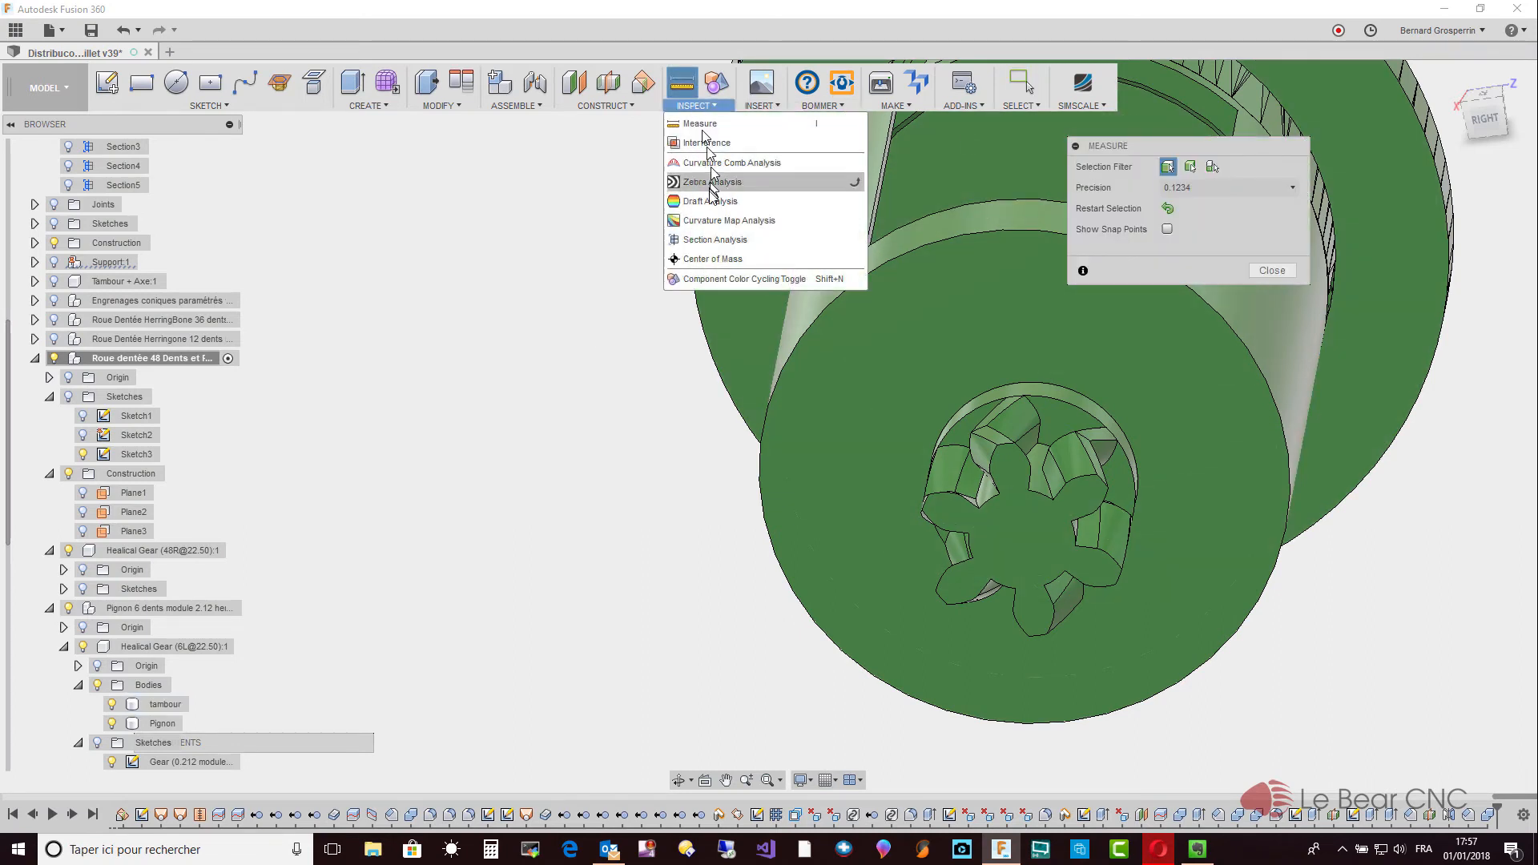
left_click(705, 239)
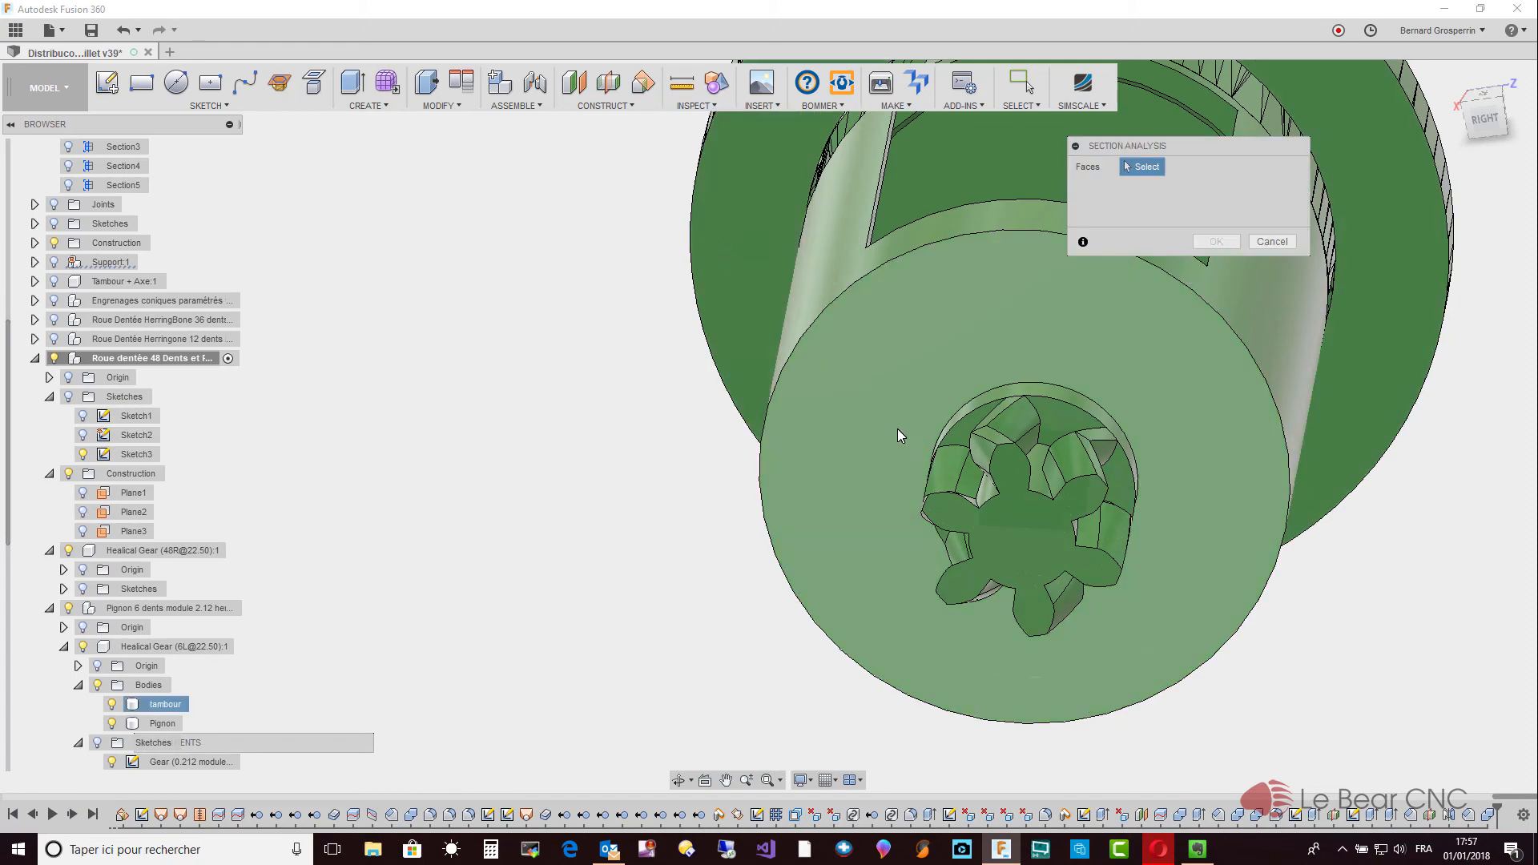
left_click(897, 430)
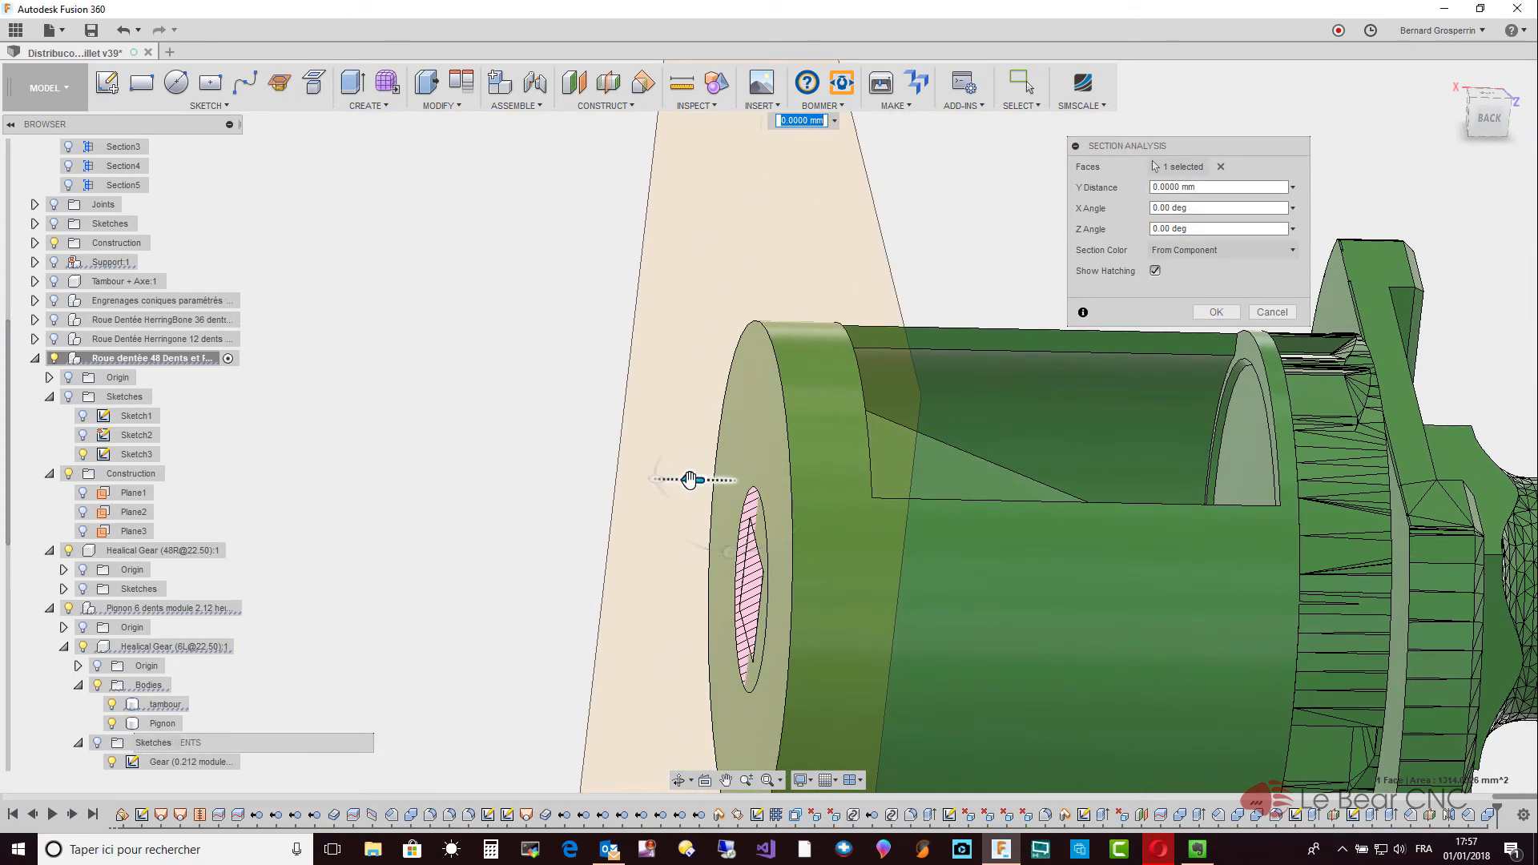
mouse_move(688, 479)
left_mouse_down()
mouse_move(814, 477)
mouse_move(846, 454)
left_mouse_up()
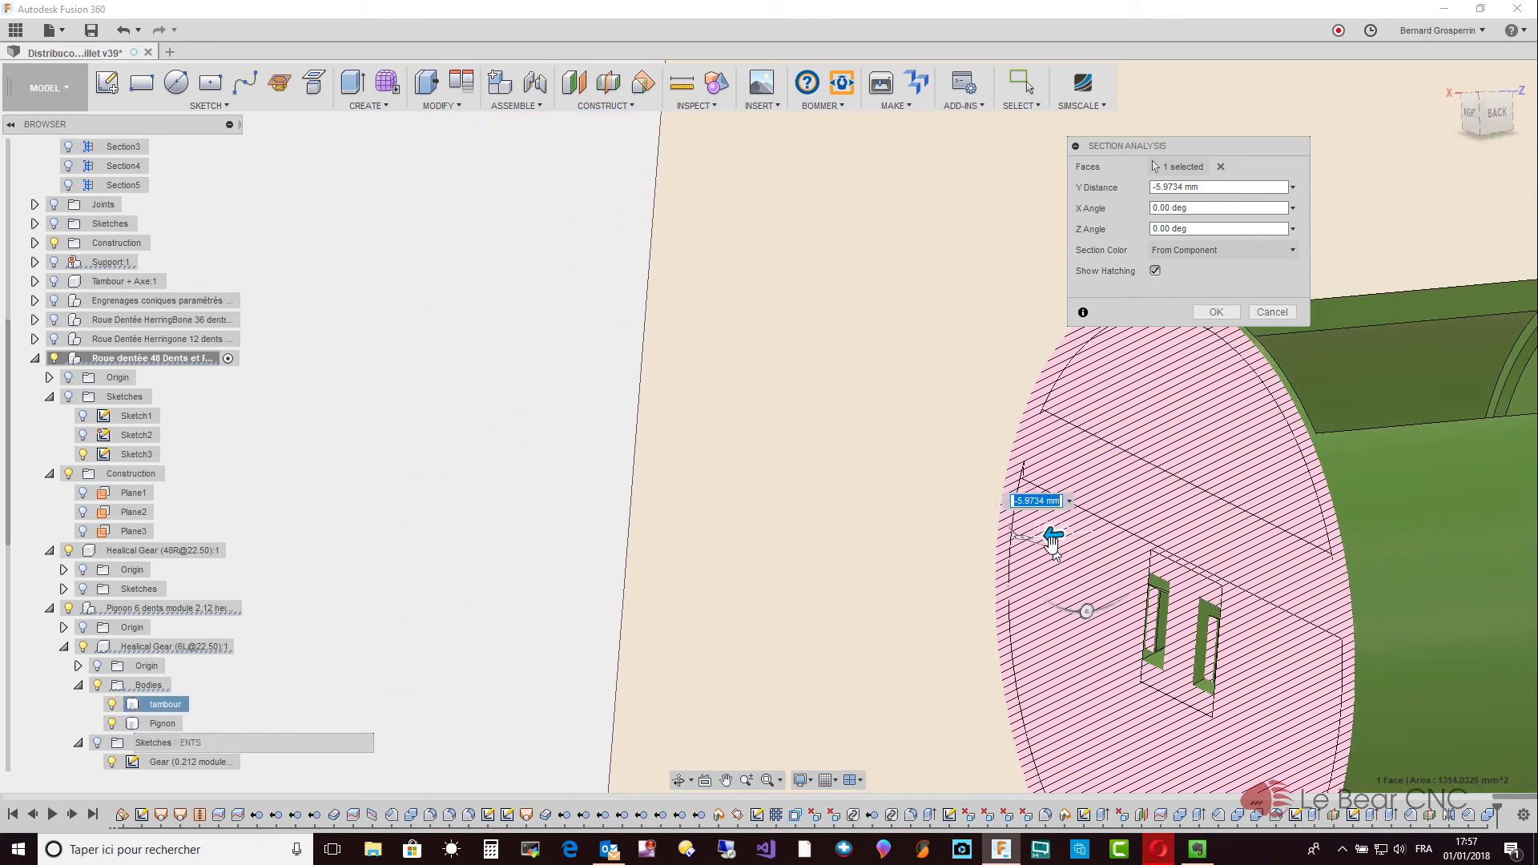
Examine the shaft's seat and side pockets inside the tambour with sections between about 6 and 10 mm deep, without keeping the analysis.
left_click_drag(1051, 534, 1066, 534)
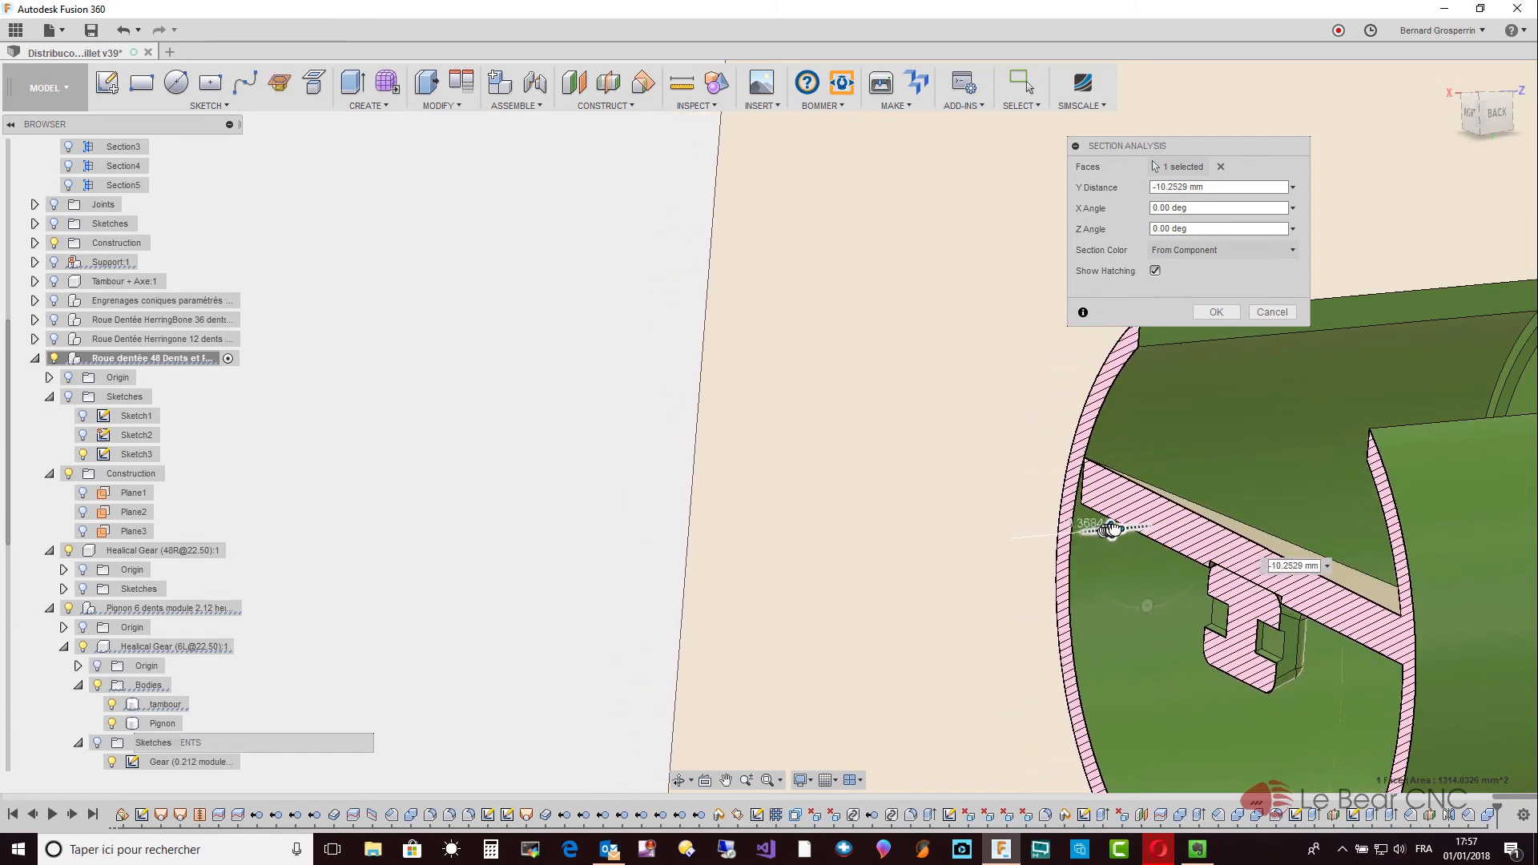
left_click_drag(1126, 528, 1098, 529)
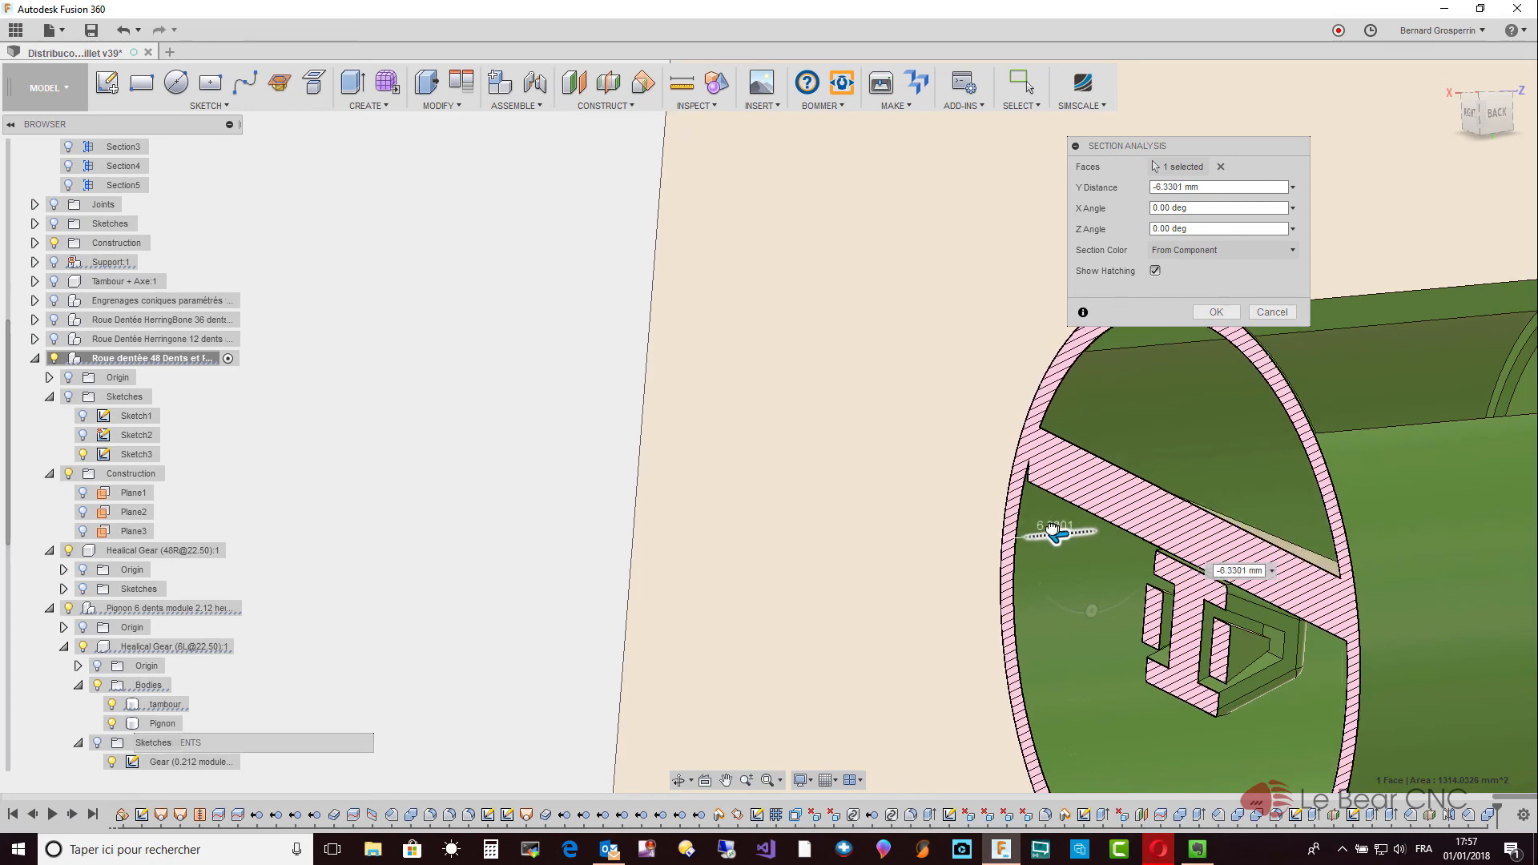
left_click_drag(1054, 531, 1050, 530)
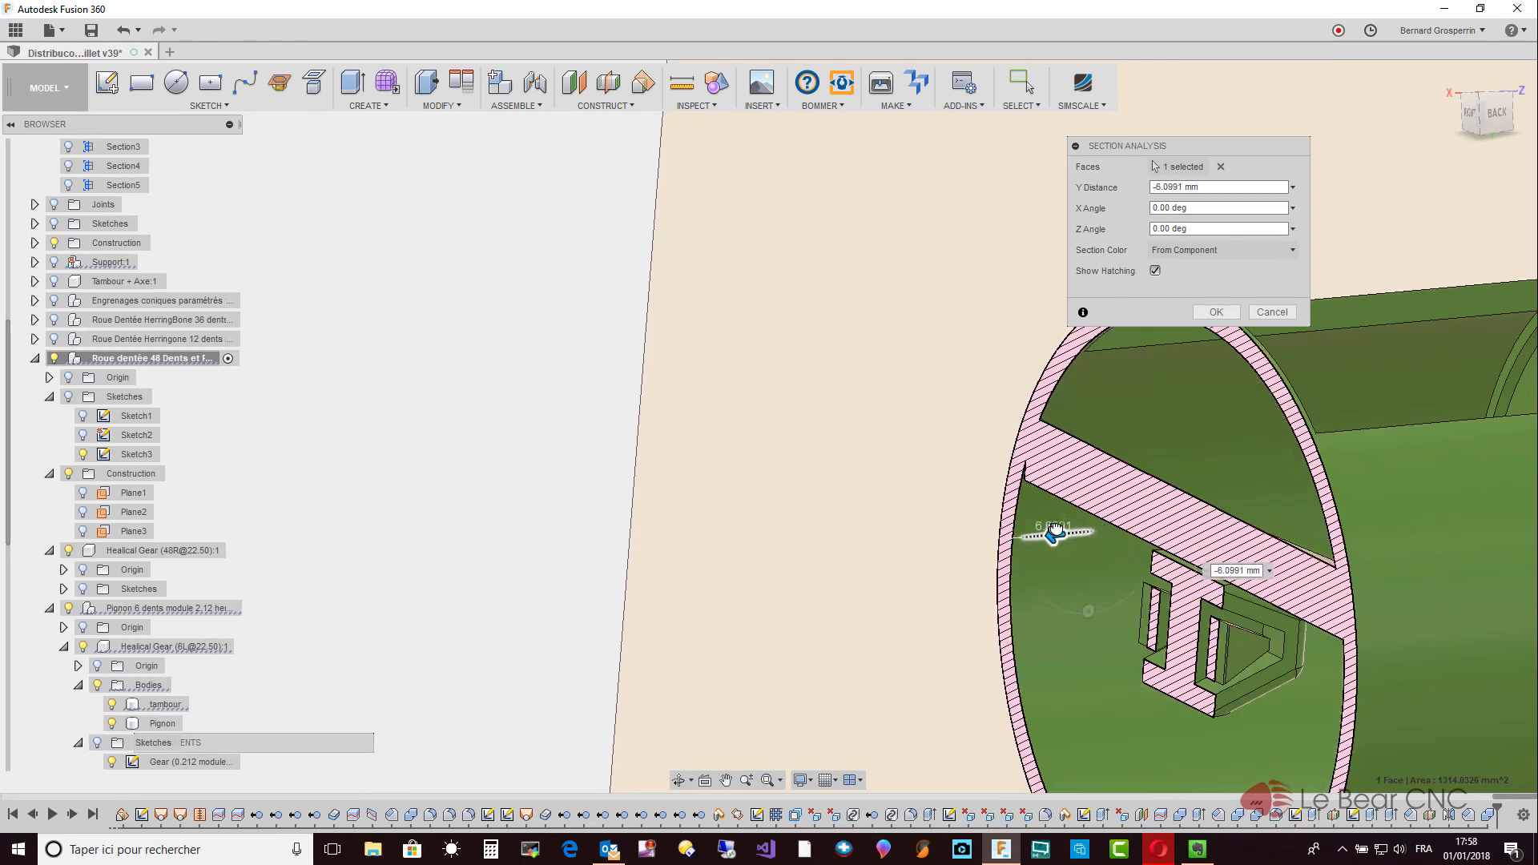
left_click_drag(1053, 530, 1038, 535)
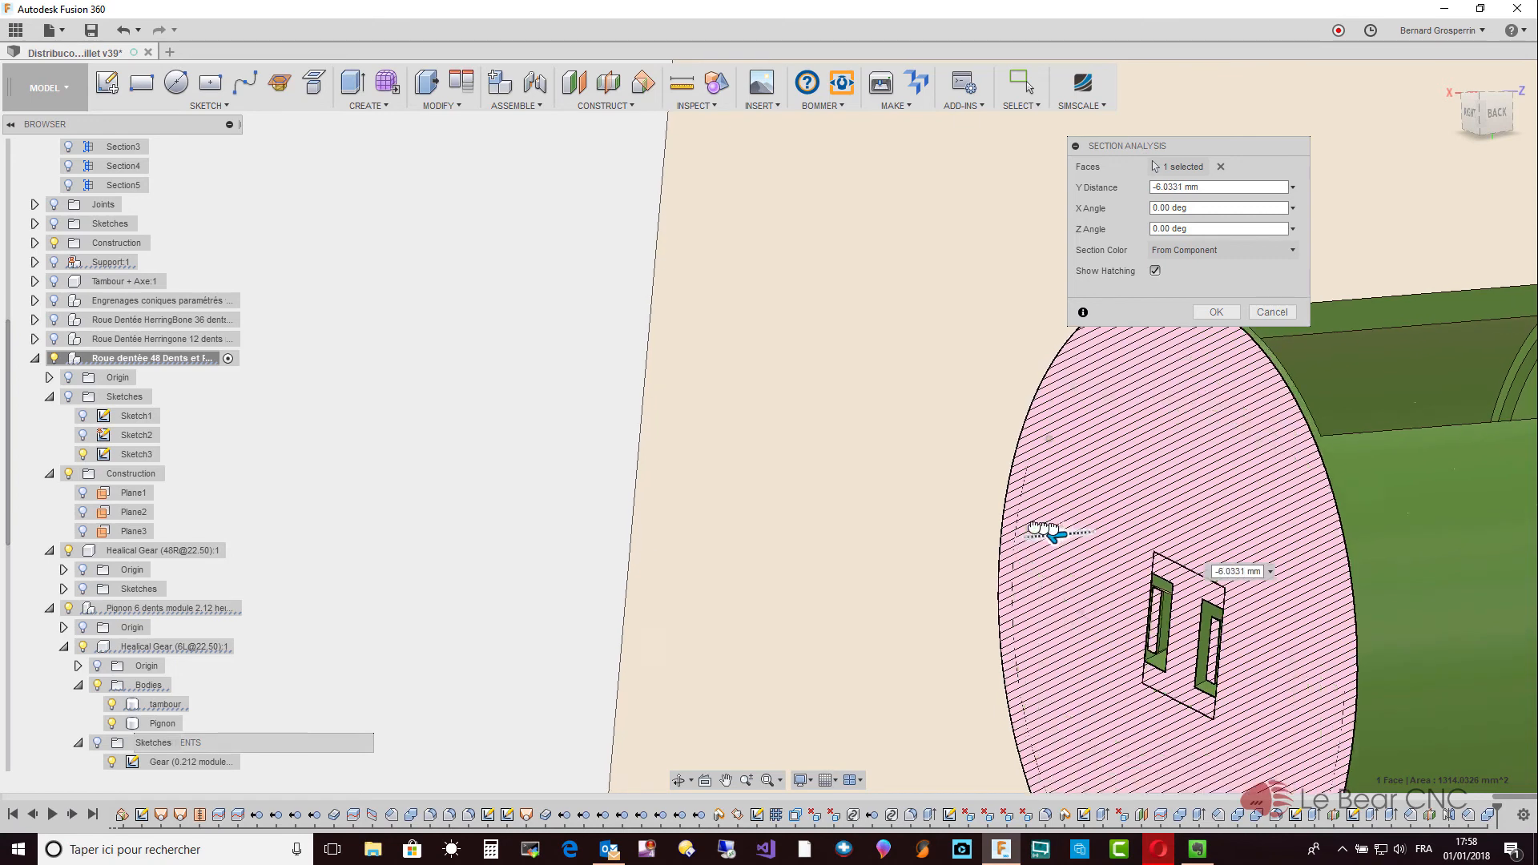
left_click(1272, 313)
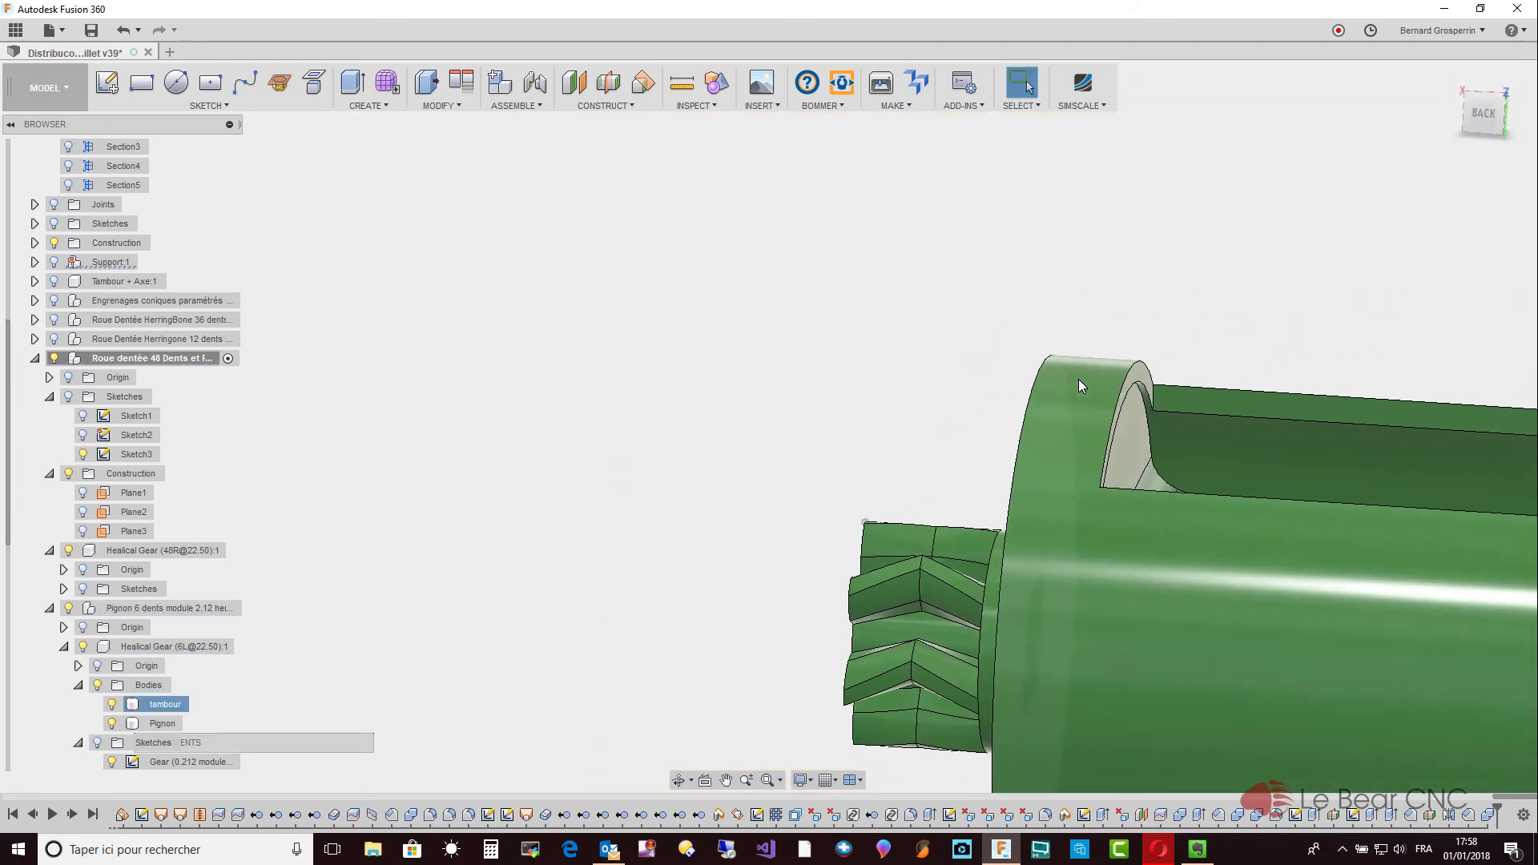
Examine the Pignon's seat inside the tambour with sections parallel to the slot's flat edge, about 10 to 40 mm deep, without keeping the analysis.
middle_click_drag(1078, 387, 1098, 200, "shift")
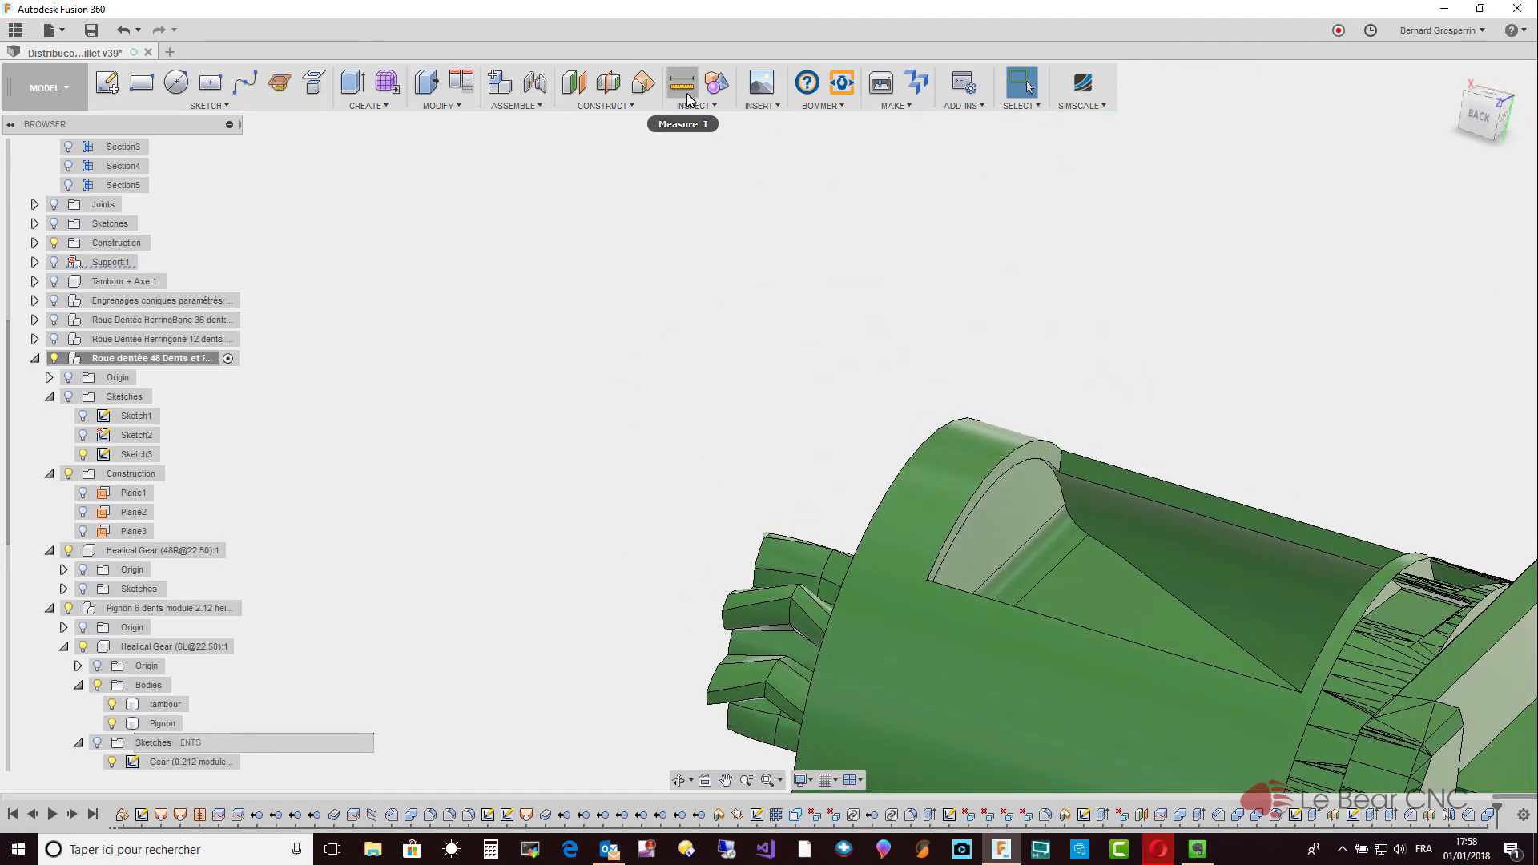
left_click(693, 104)
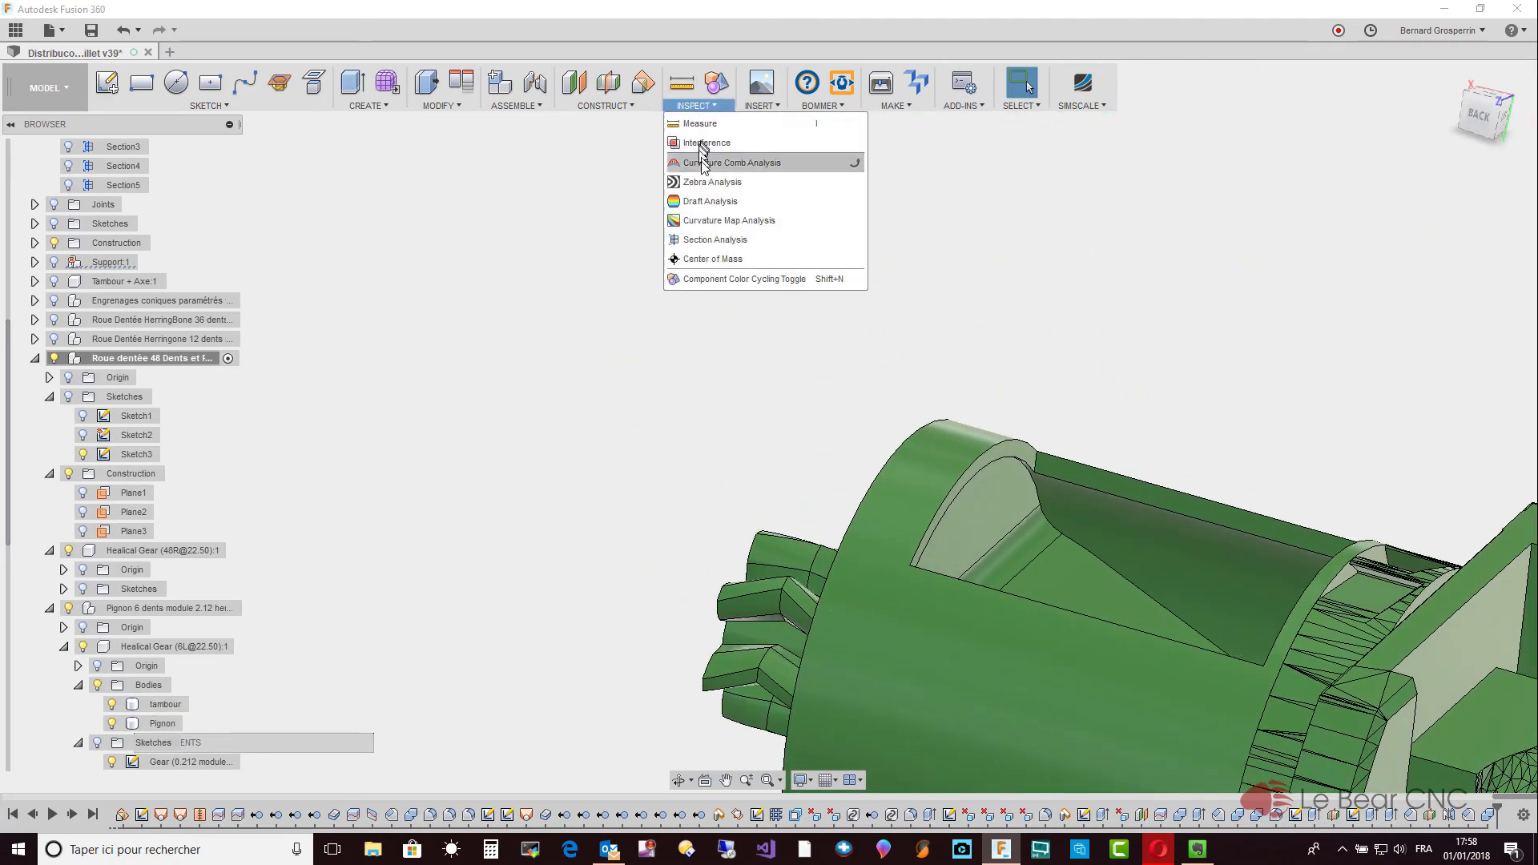
left_click(708, 239)
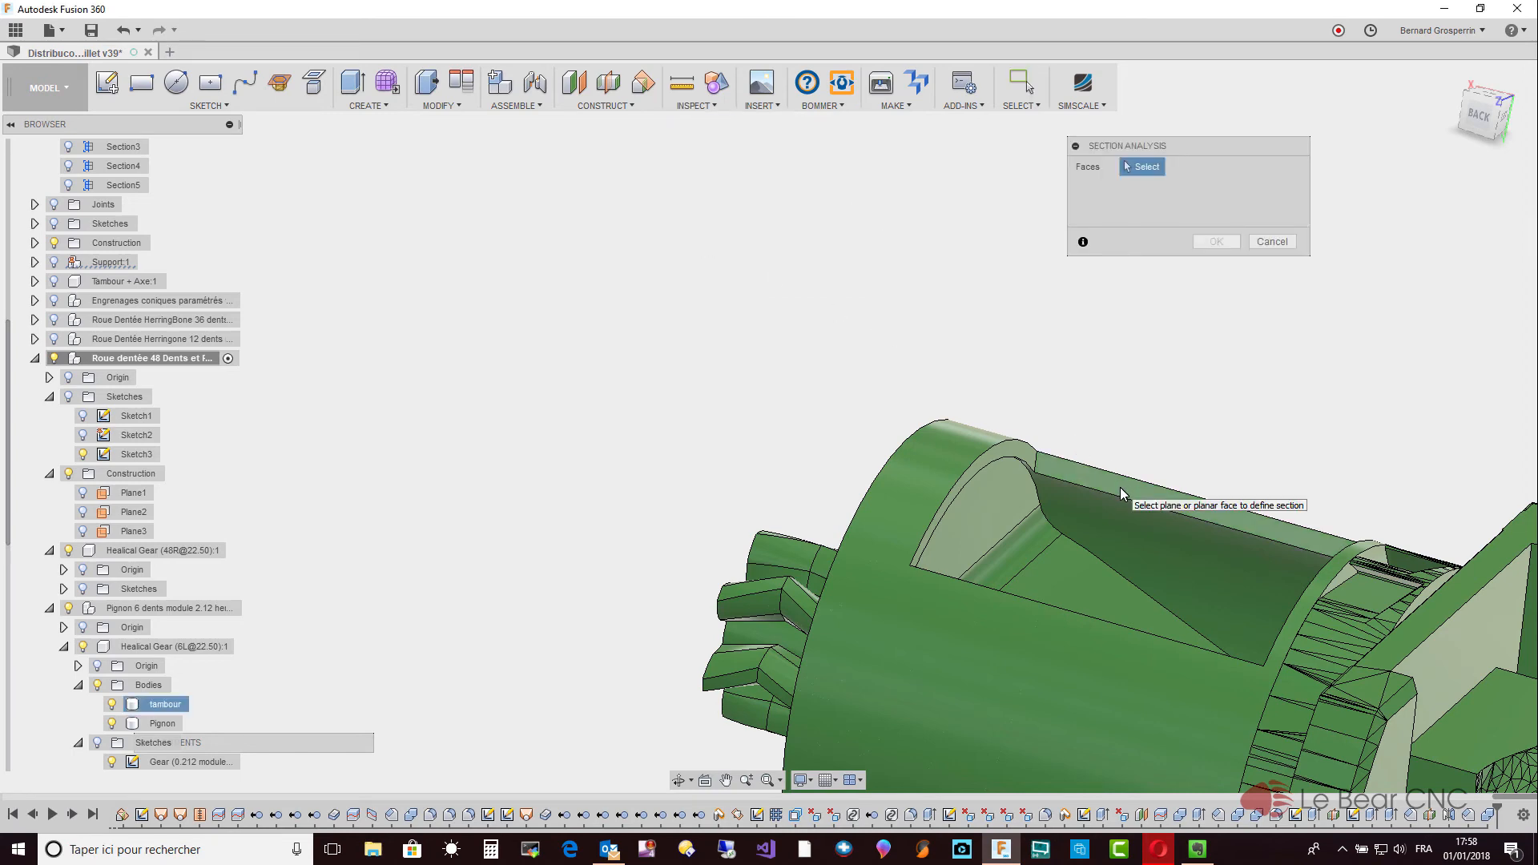
left_click(1119, 487)
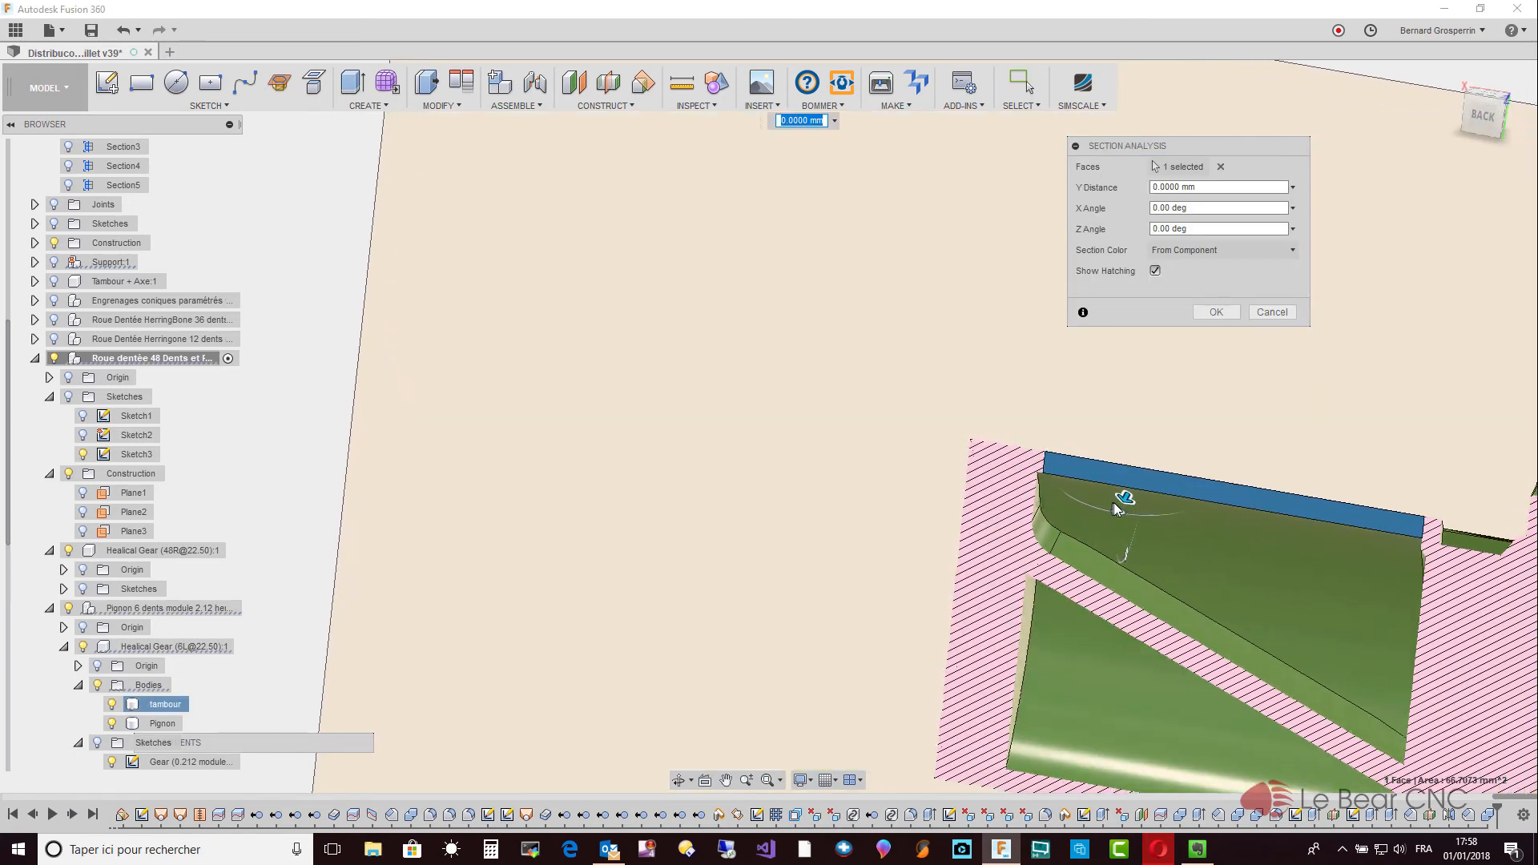
left_click_drag(1128, 490, 1095, 542)
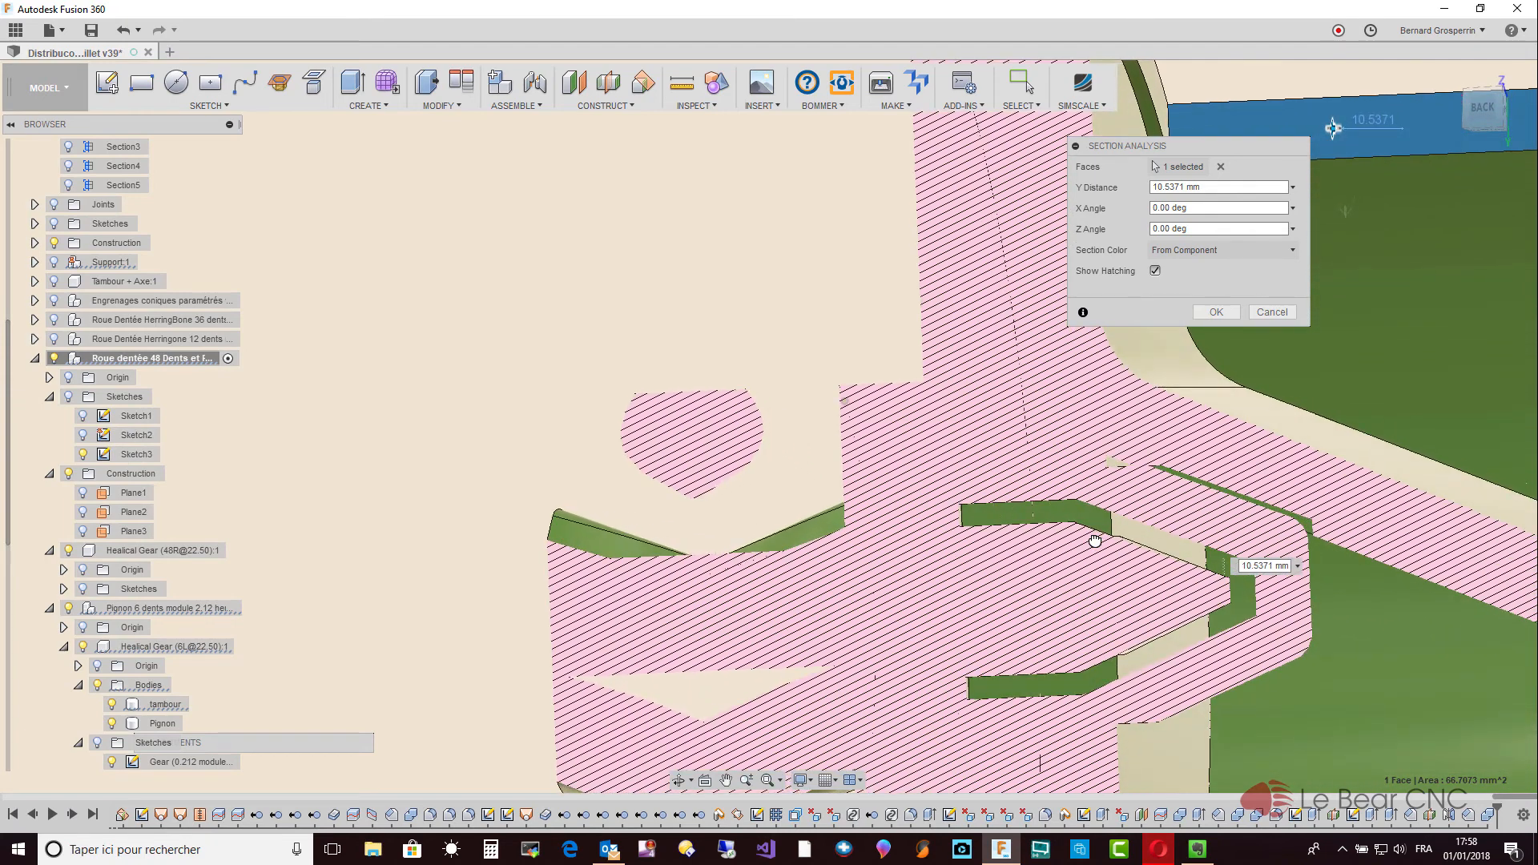
left_click_drag(1094, 542, 1111, 529)
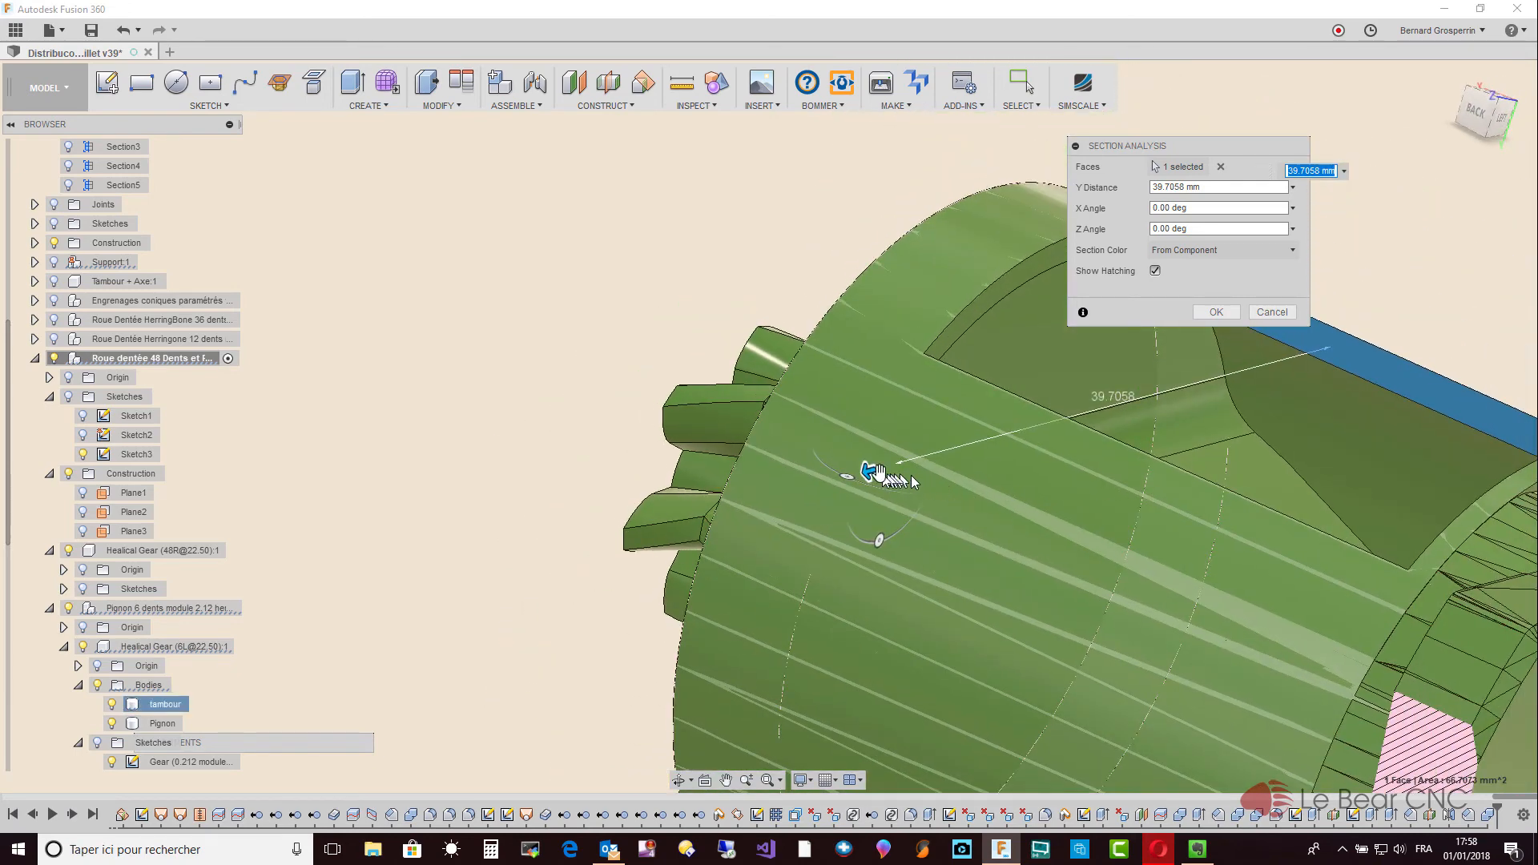
mouse_move(901, 462)
left_mouse_down()
mouse_move(1017, 430)
mouse_move(1085, 399)
mouse_move(1089, 381)
left_mouse_up()
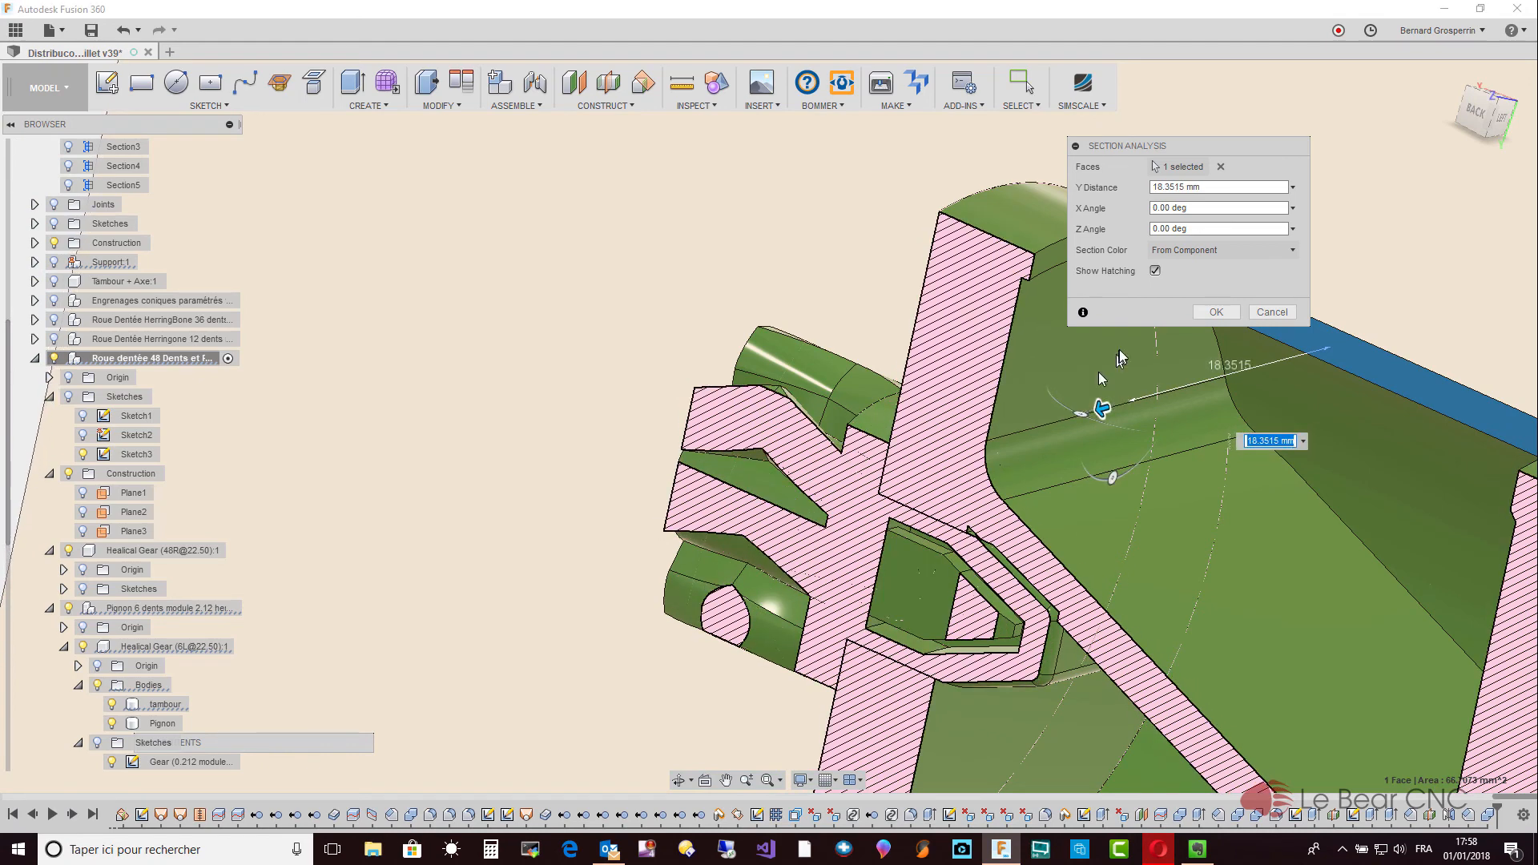
left_click(1278, 316)
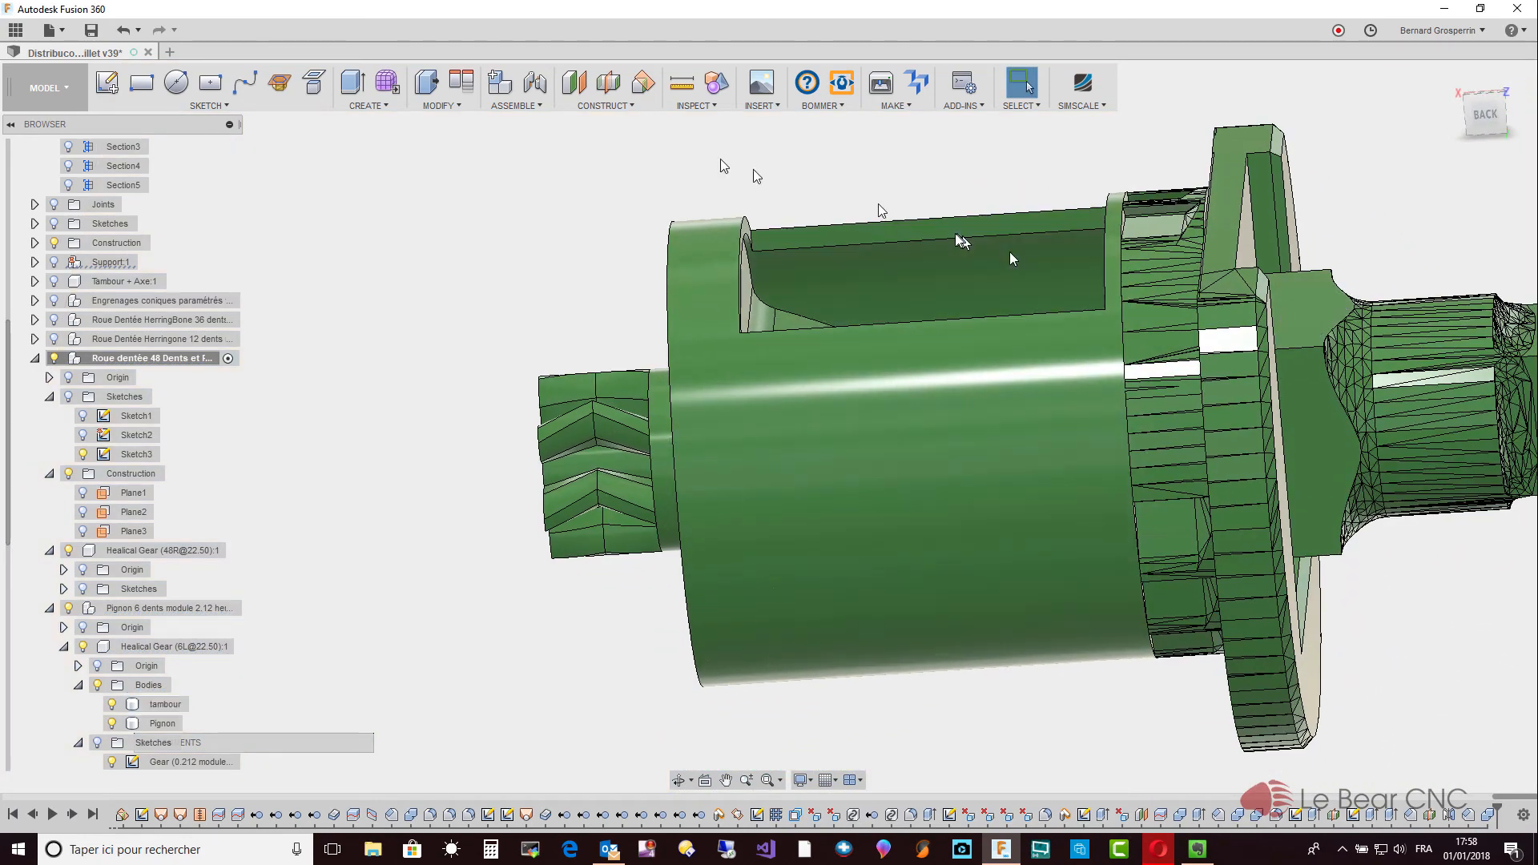
Section the tambour from the flat face beside its flange and examine the Pignon's fit about 8 to 11.5 mm deep, without keeping the analysis.
left_click(698, 108)
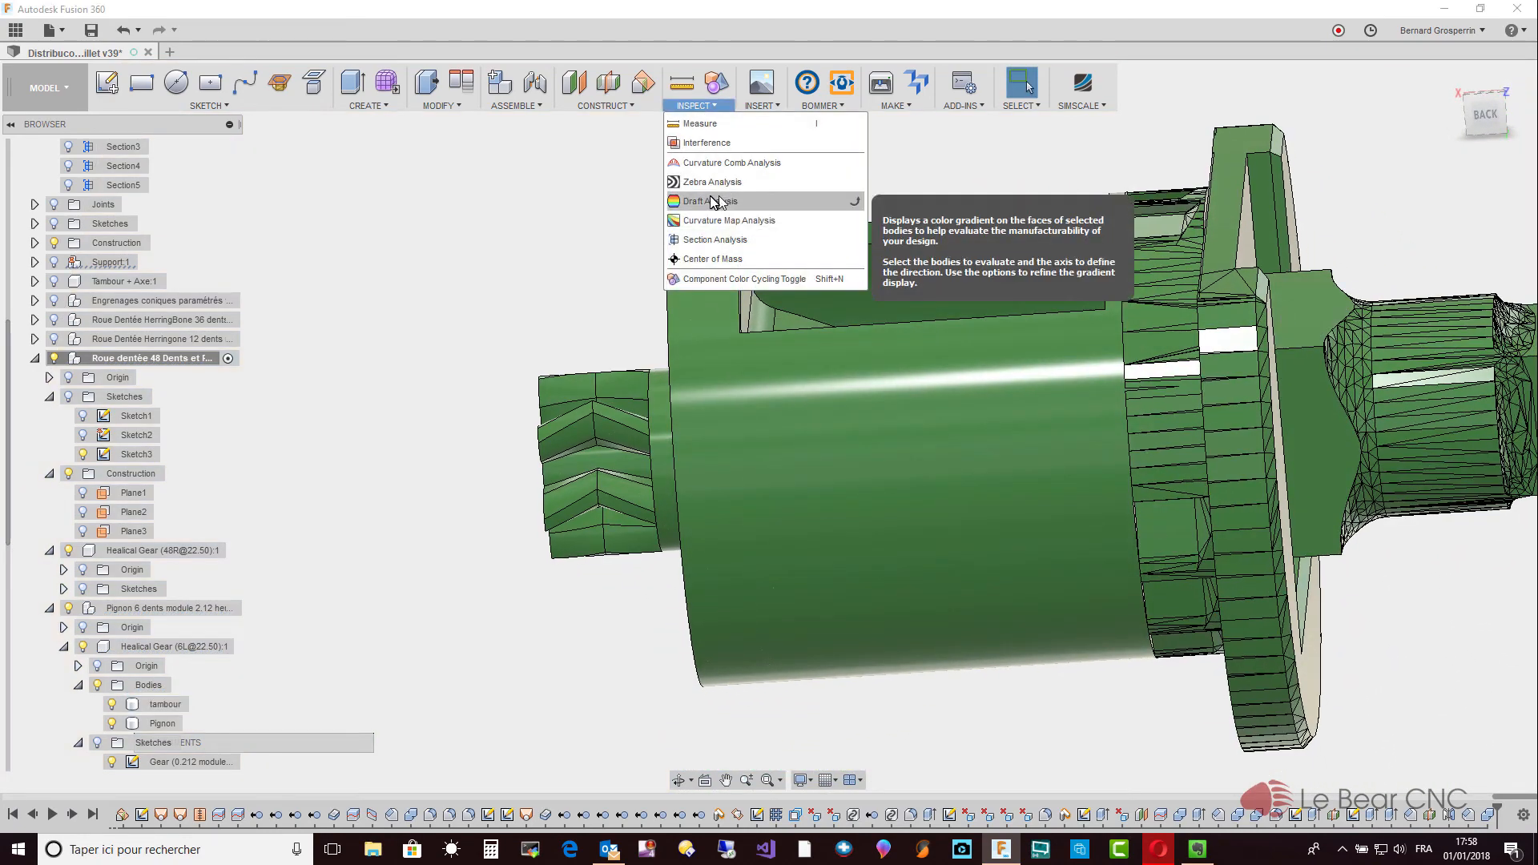
left_click(711, 239)
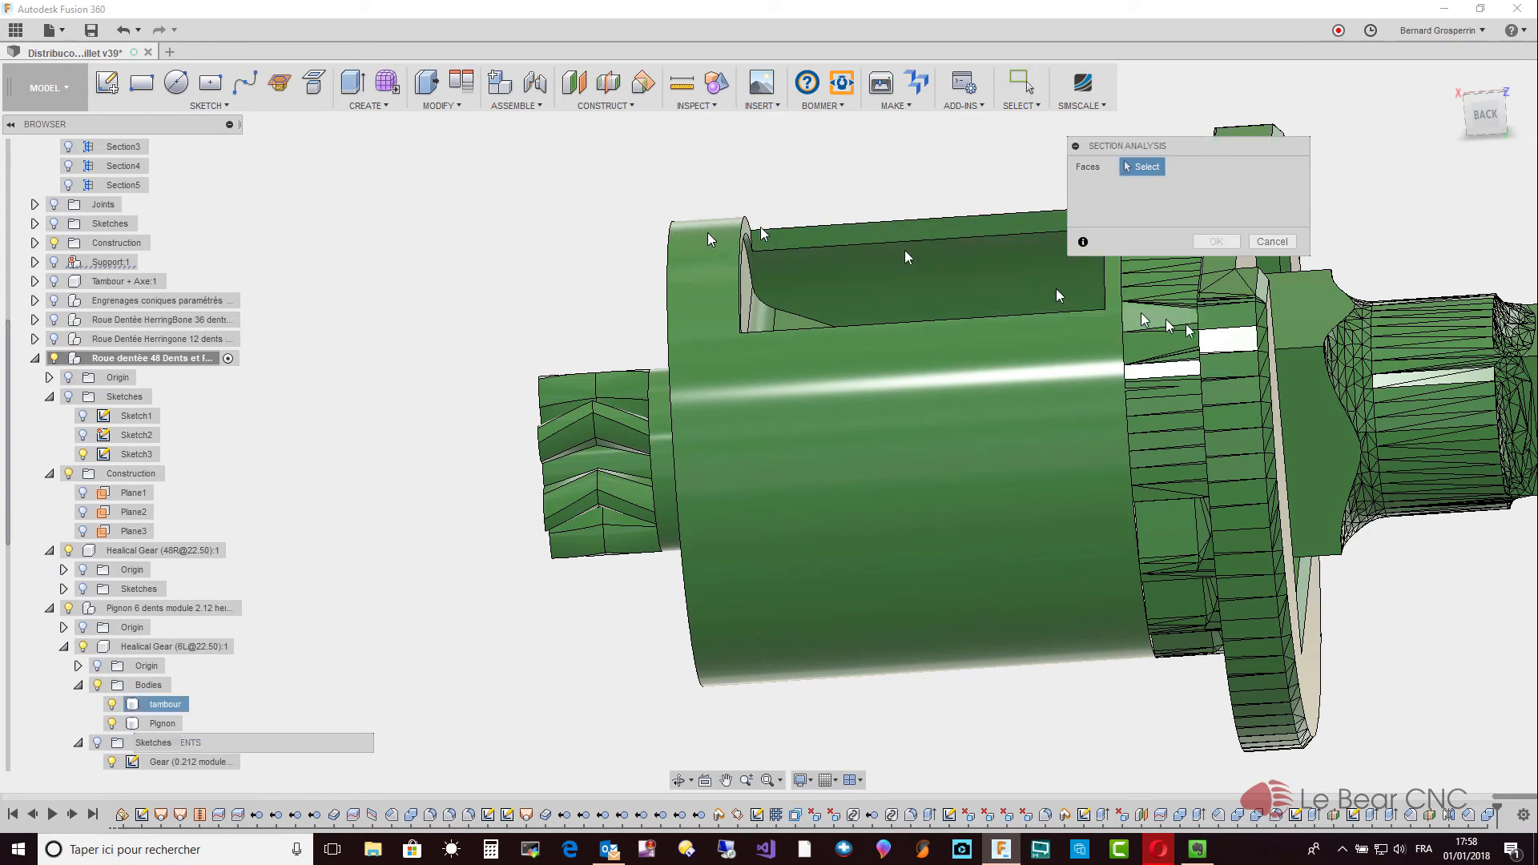
left_click(1304, 309)
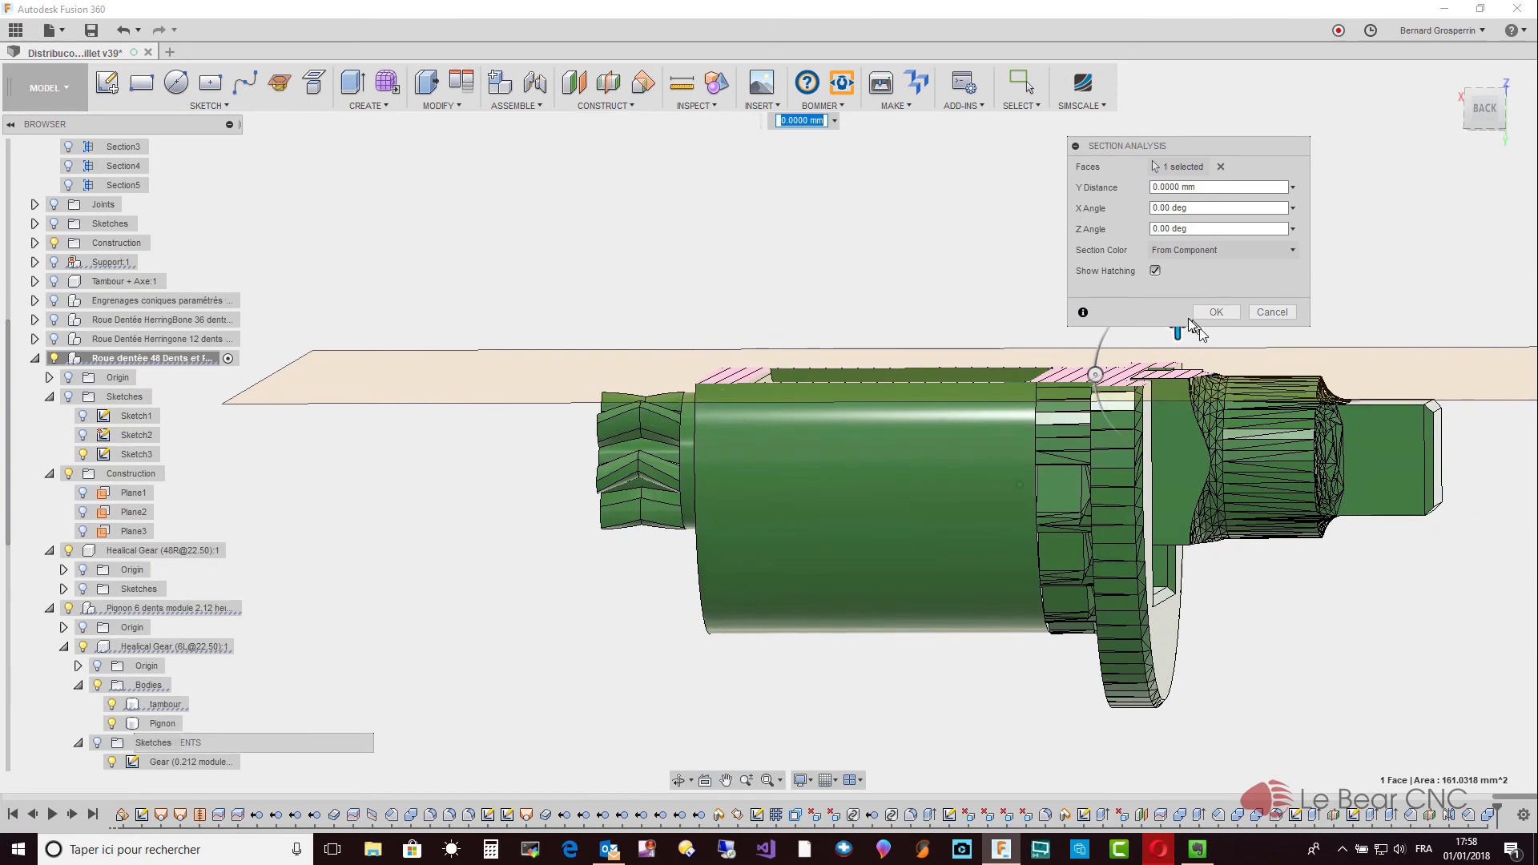
left_click_drag(1161, 142, 1361, 153)
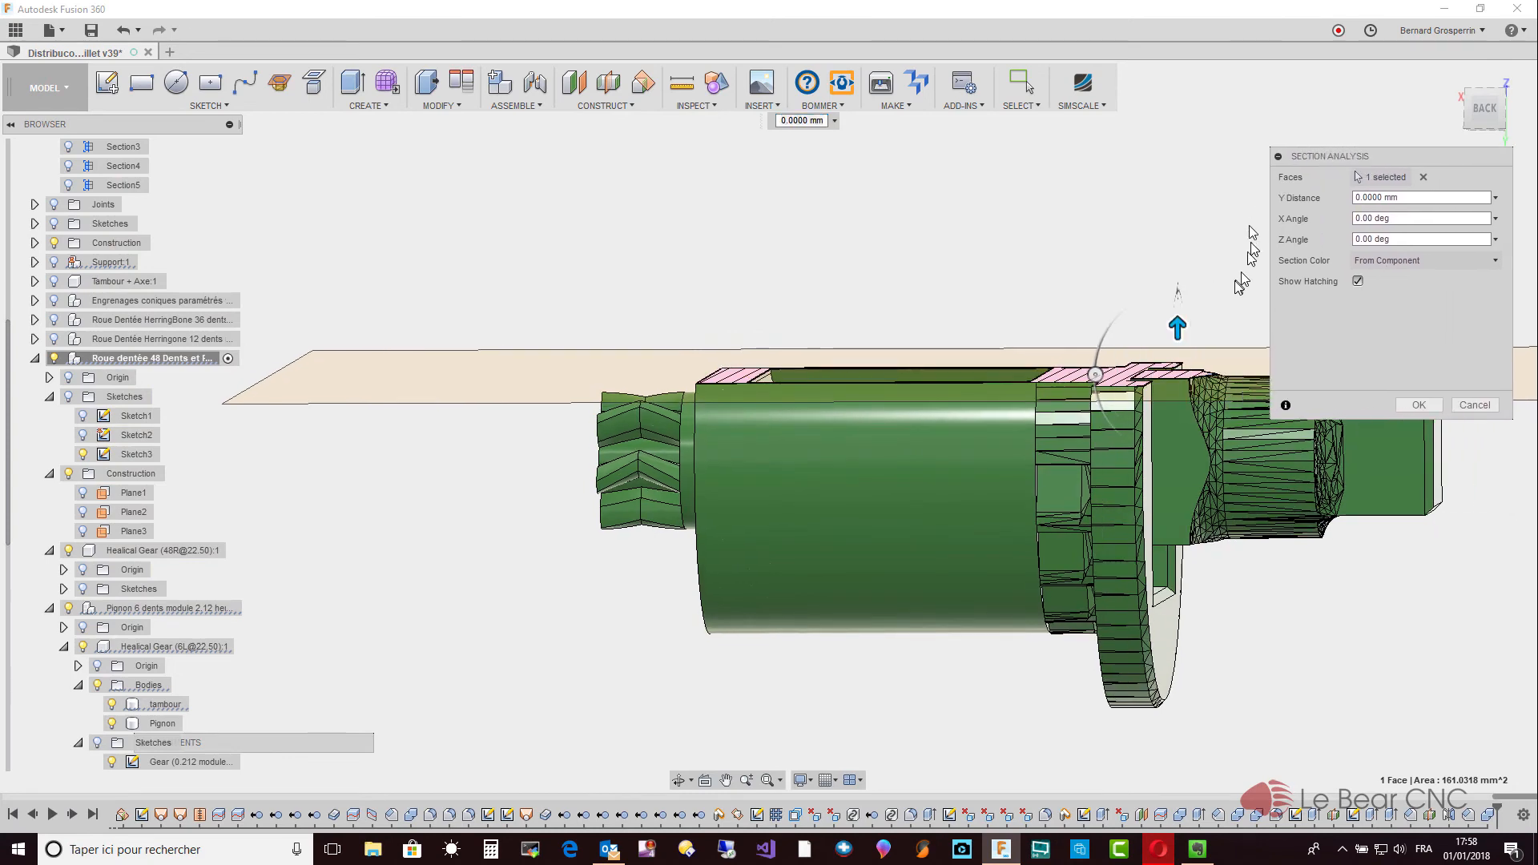
left_click_drag(1178, 324, 1169, 392)
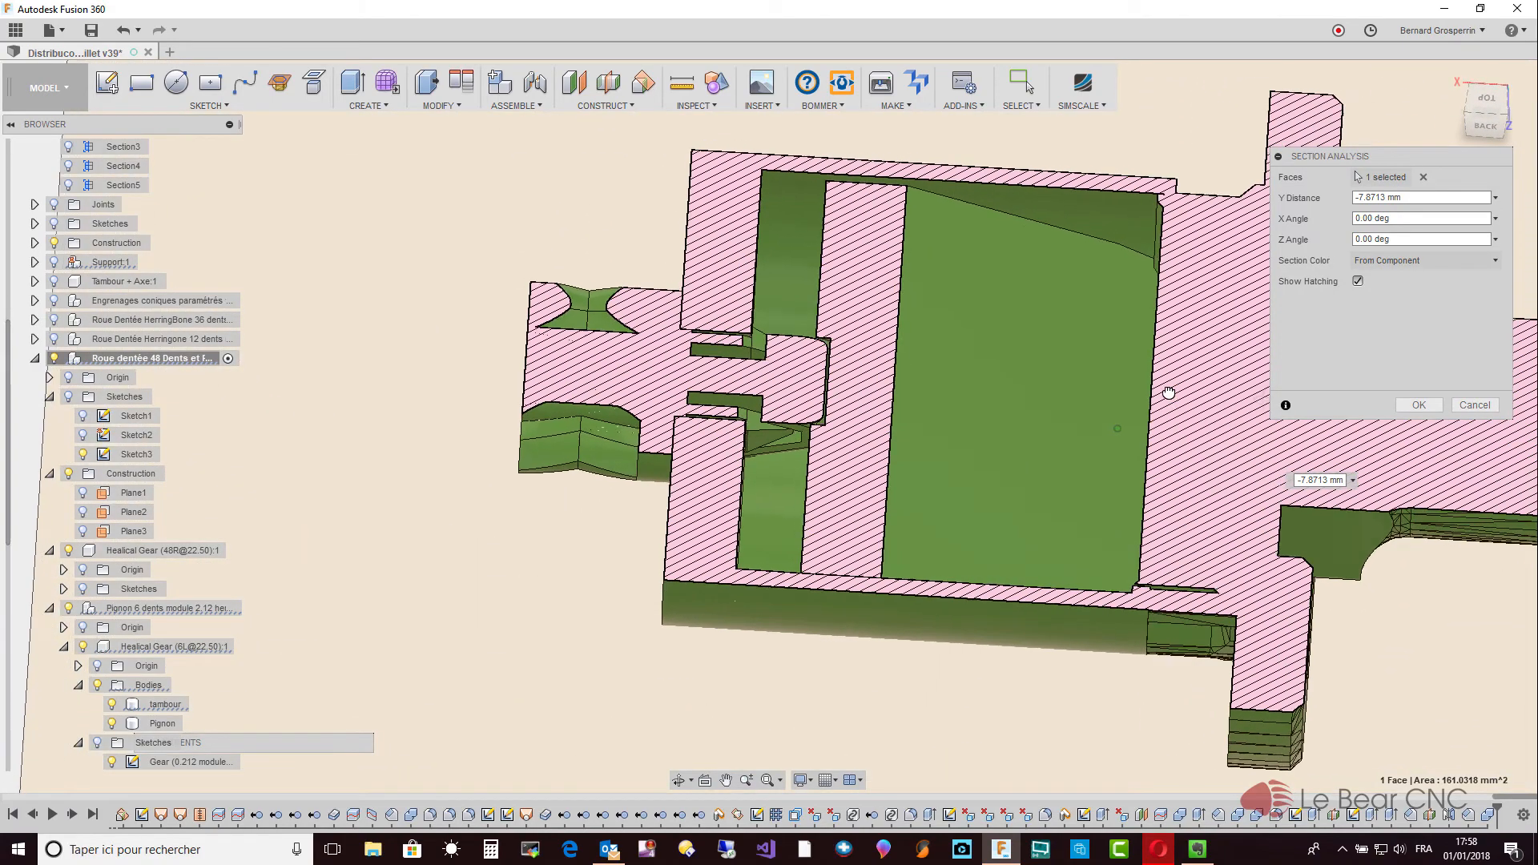
left_click_drag(1151, 381, 1151, 390)
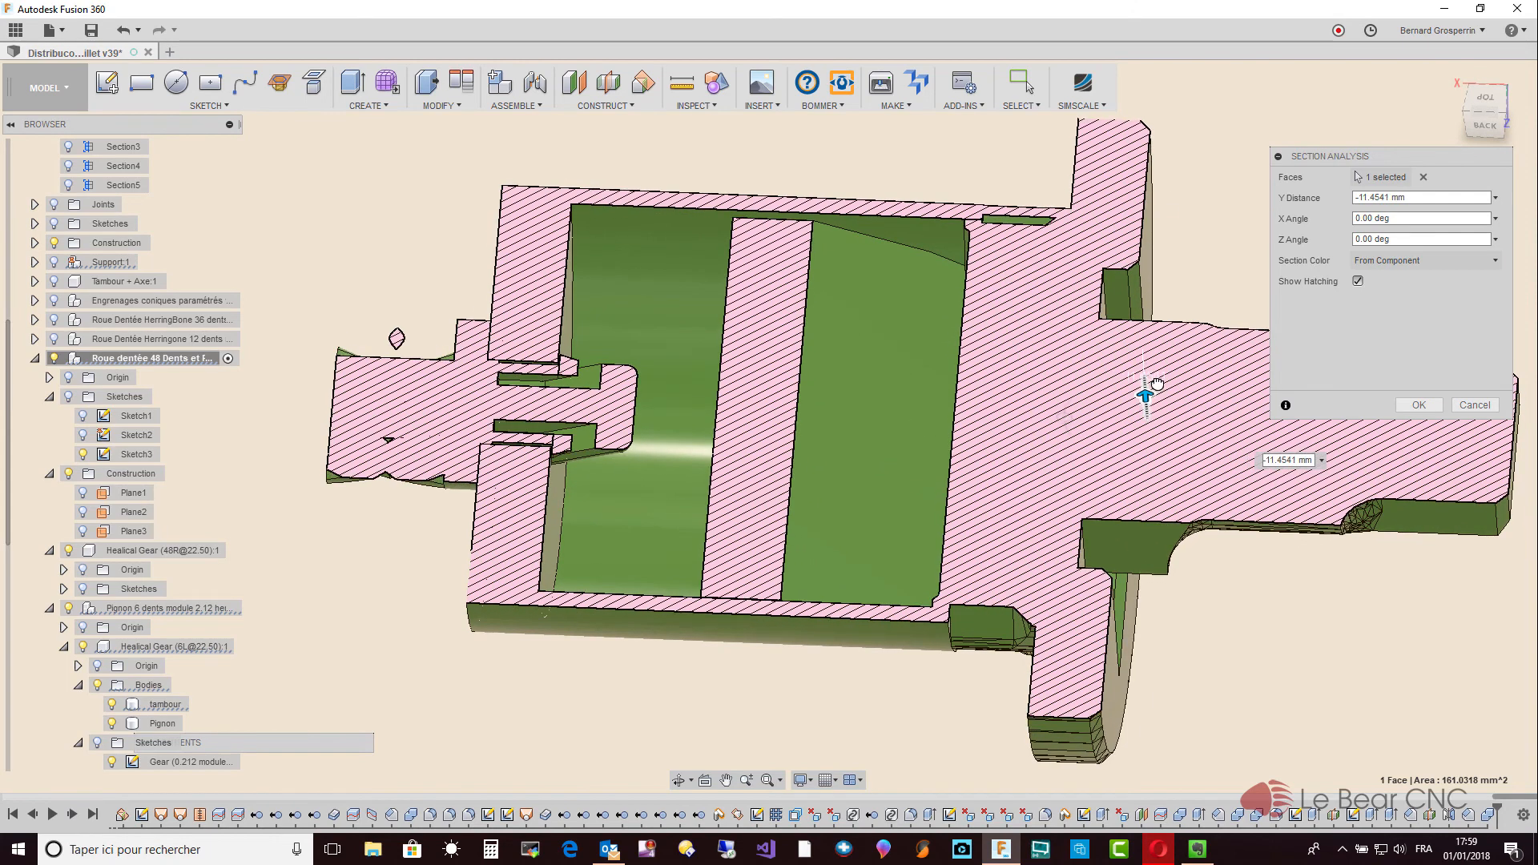
left_click_drag(1157, 384, 1159, 378)
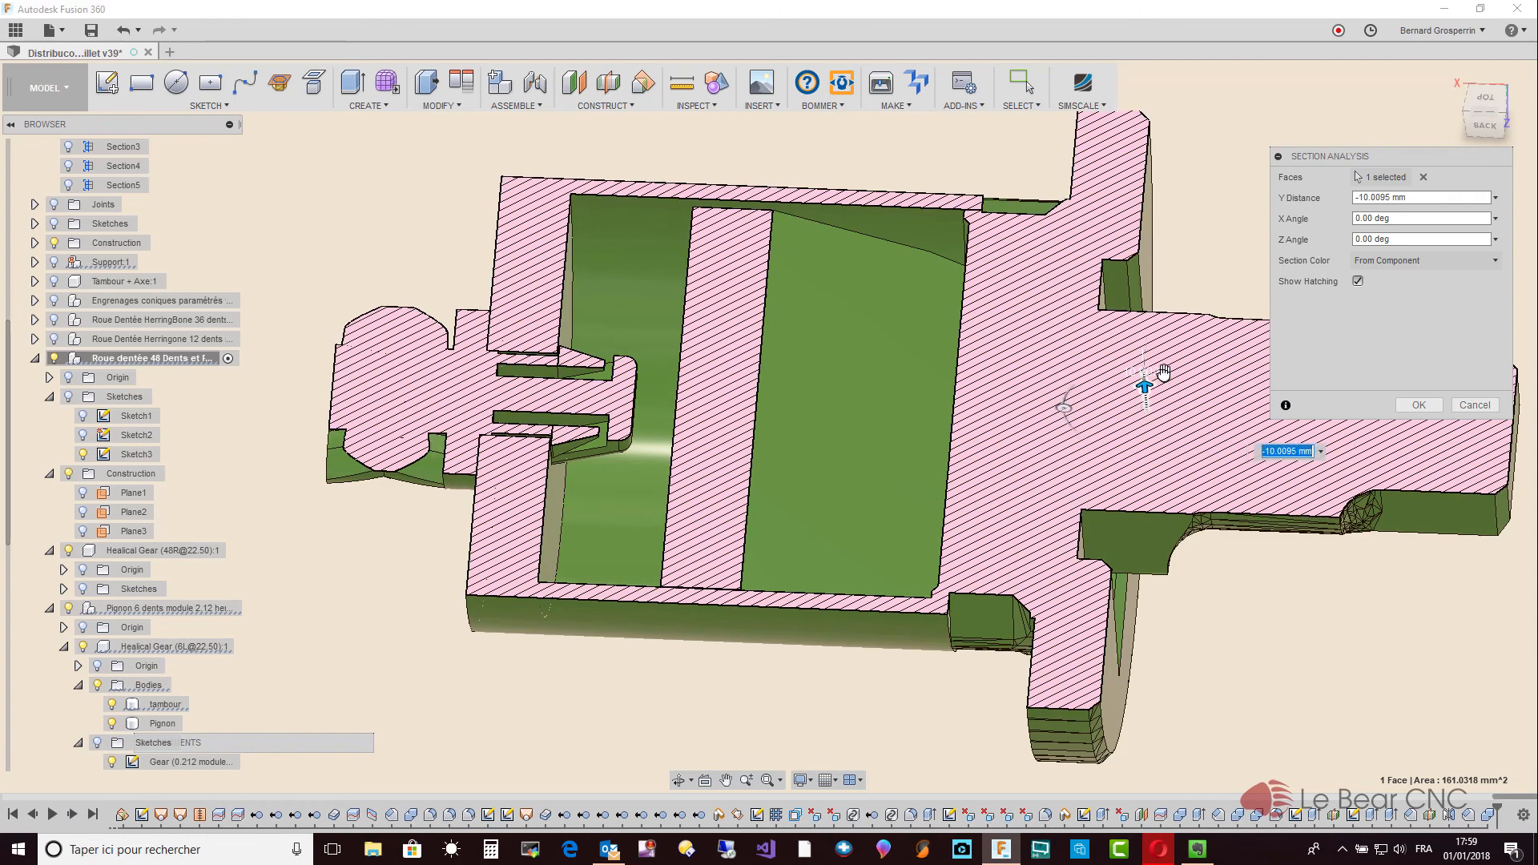
scroll(1163, 373, "up", 5)
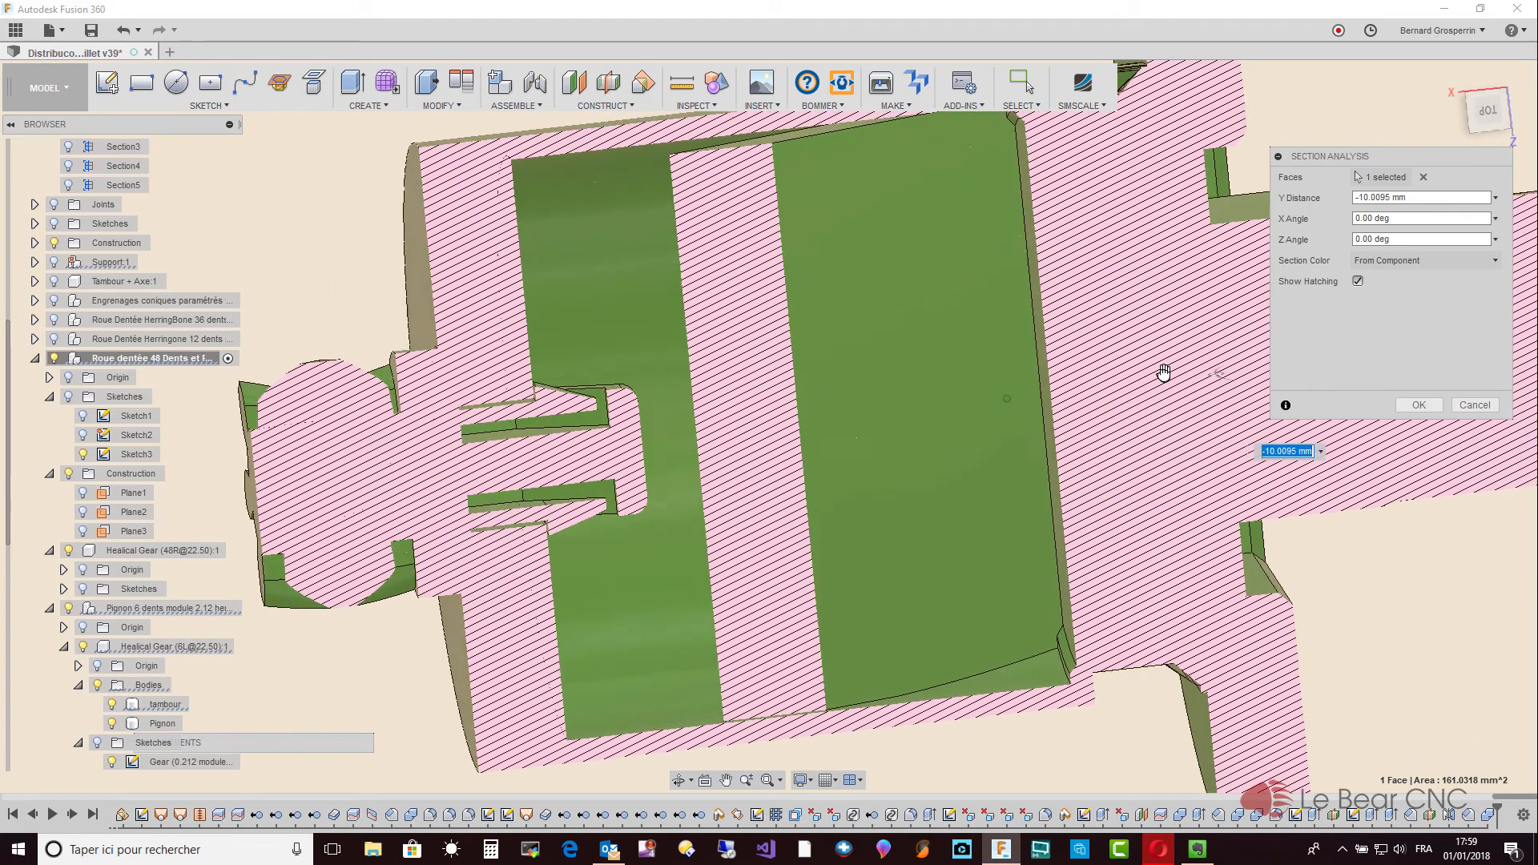
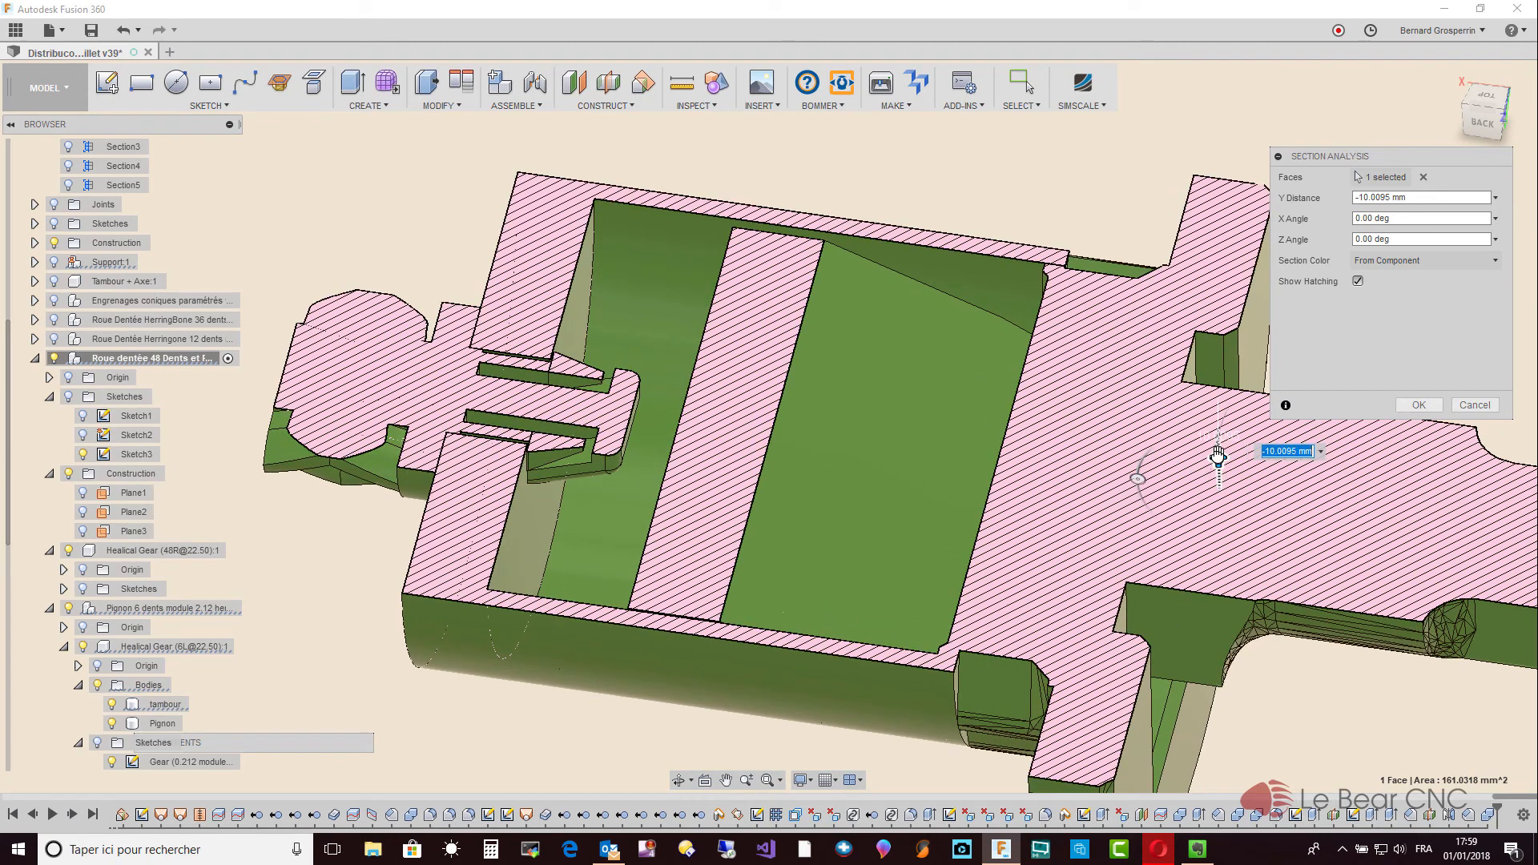
mouse_move(1217, 462)
left_mouse_down()
mouse_move(1218, 442)
mouse_move(1218, 455)
left_mouse_up()
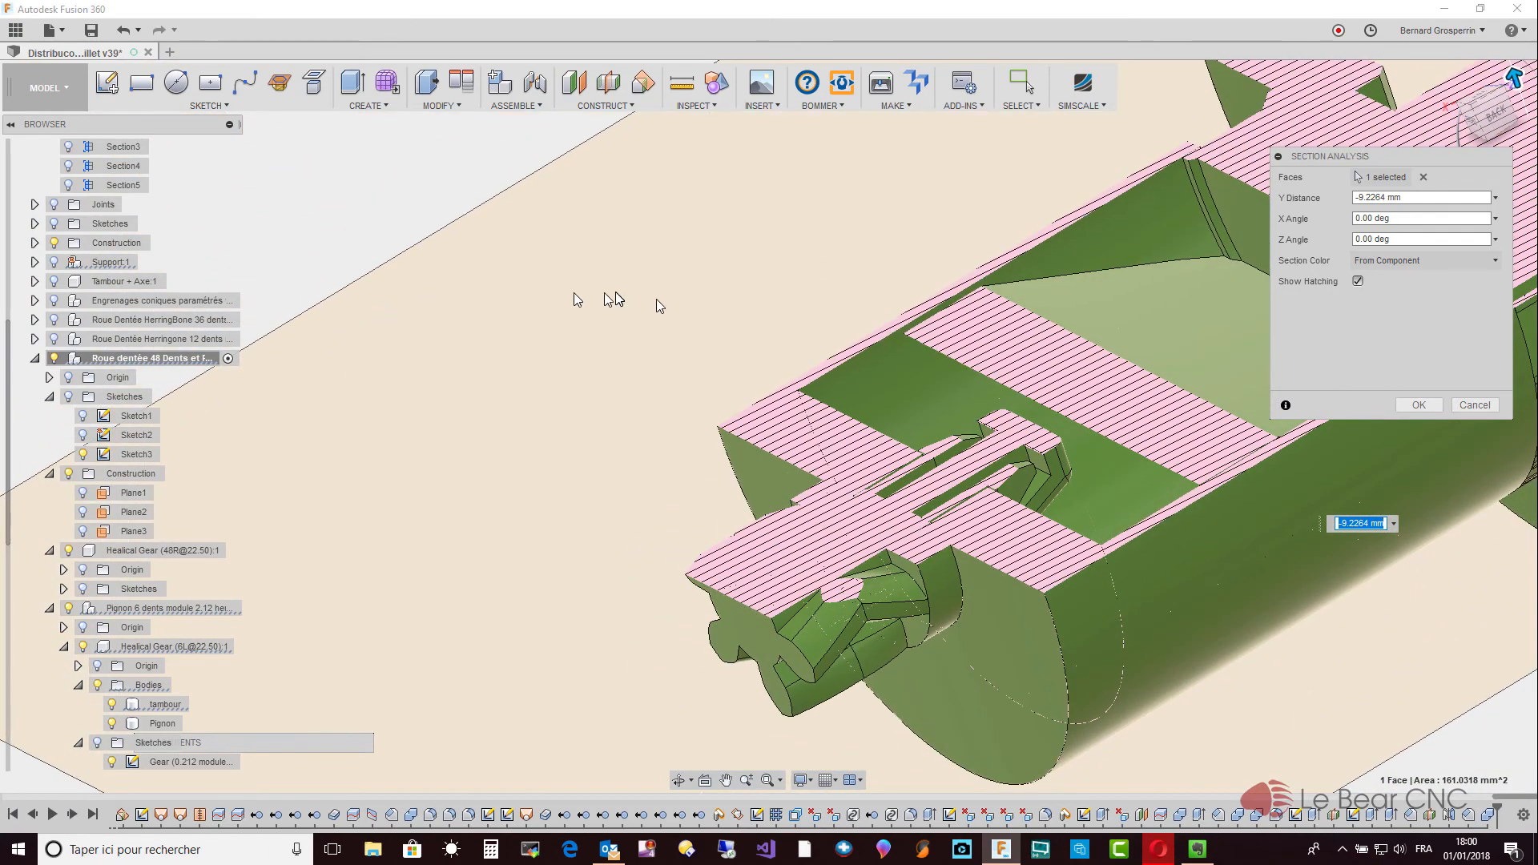
left_click(1465, 407)
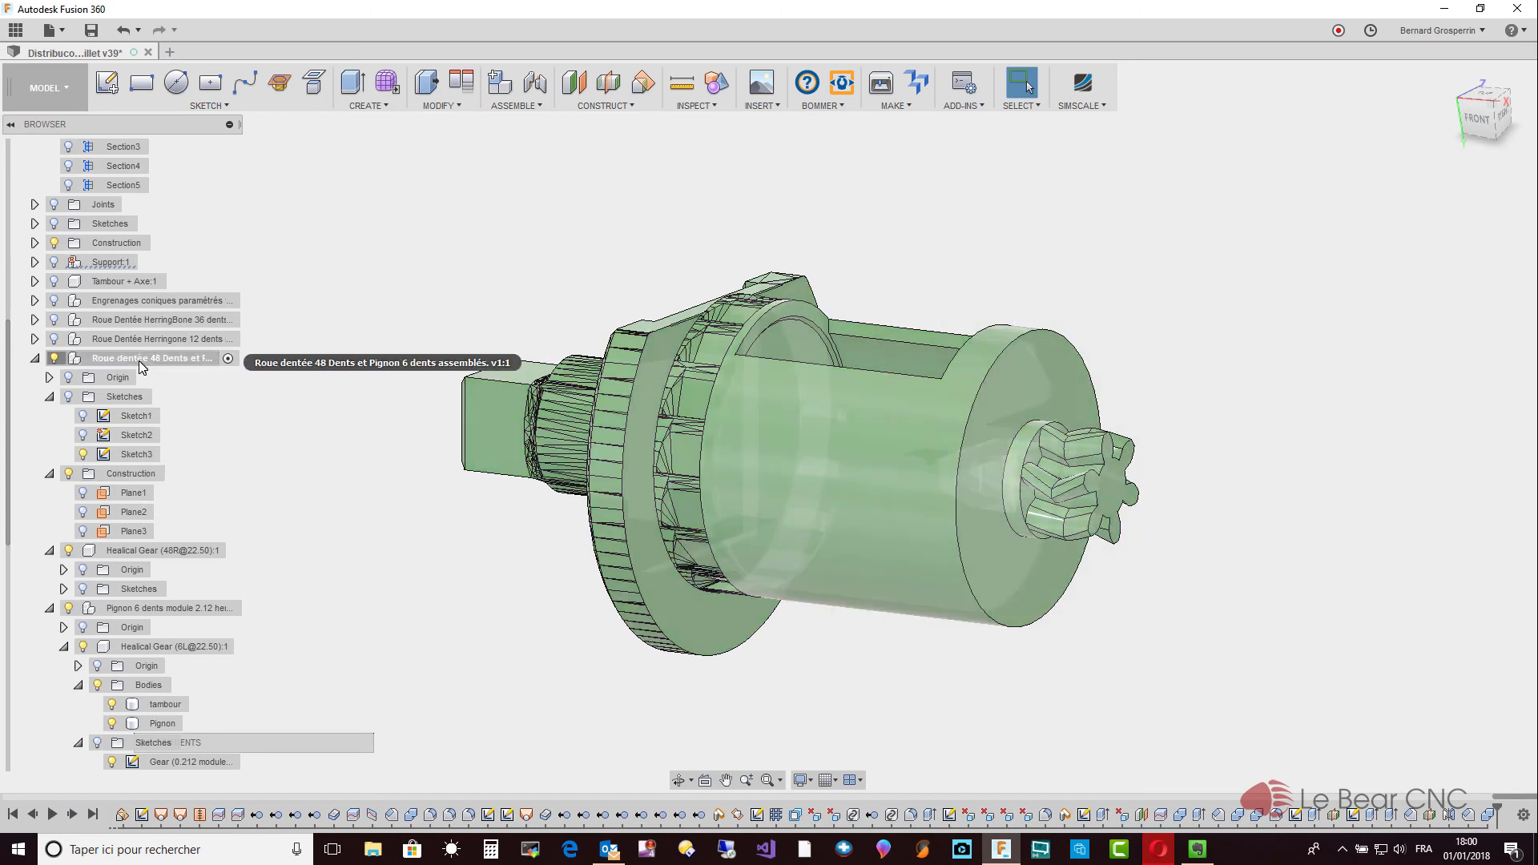
Unisolate the Roue dentée 48 Dents et Pignon 6 dents component and examine how it meshes with the gears in the full mechanism.
left_click(140, 362)
right_click(141, 362)
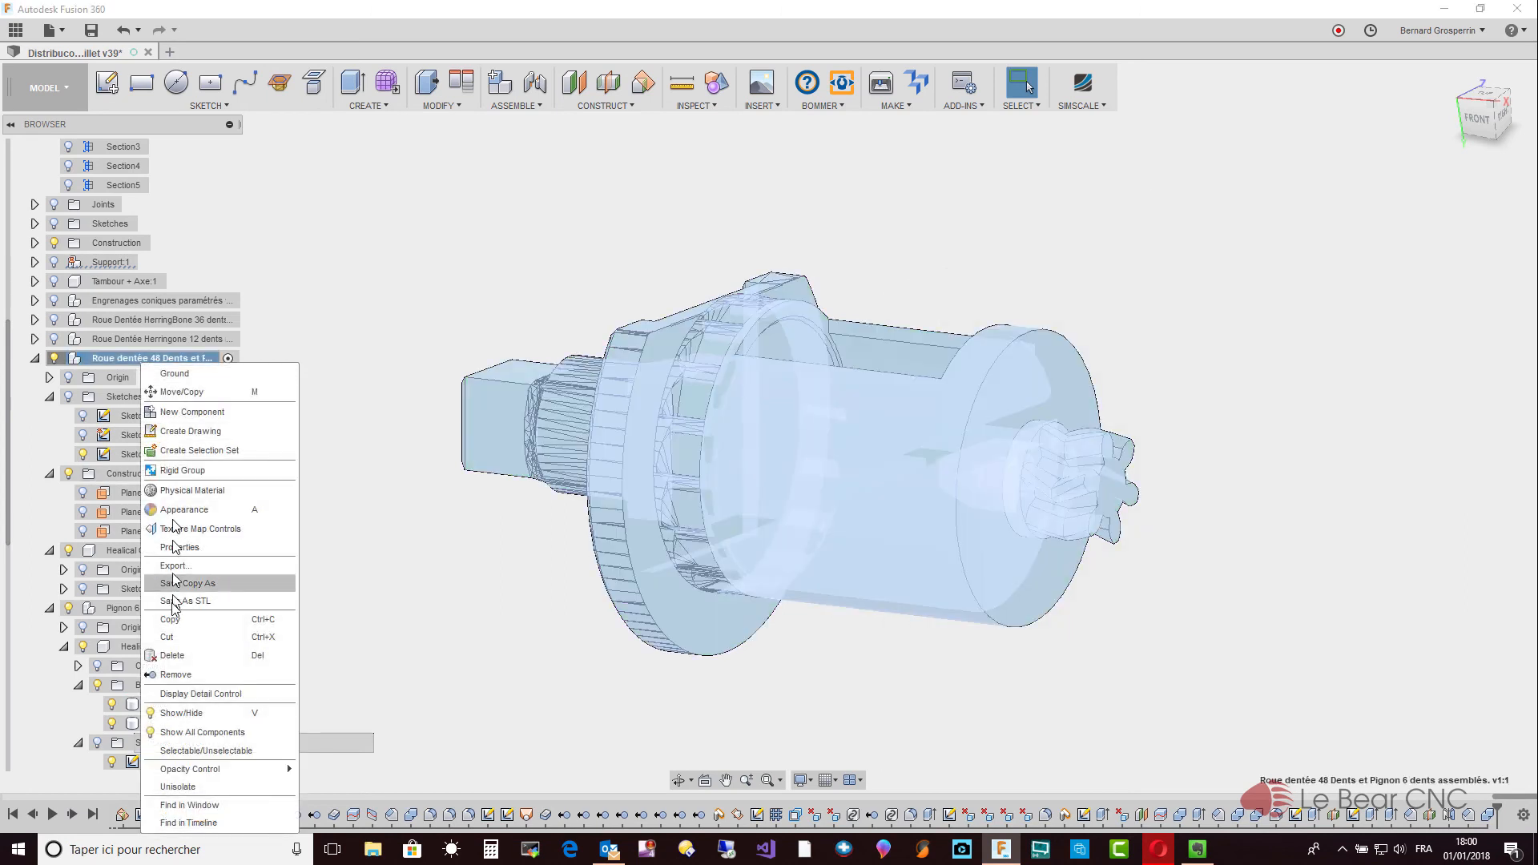
left_click(200, 786)
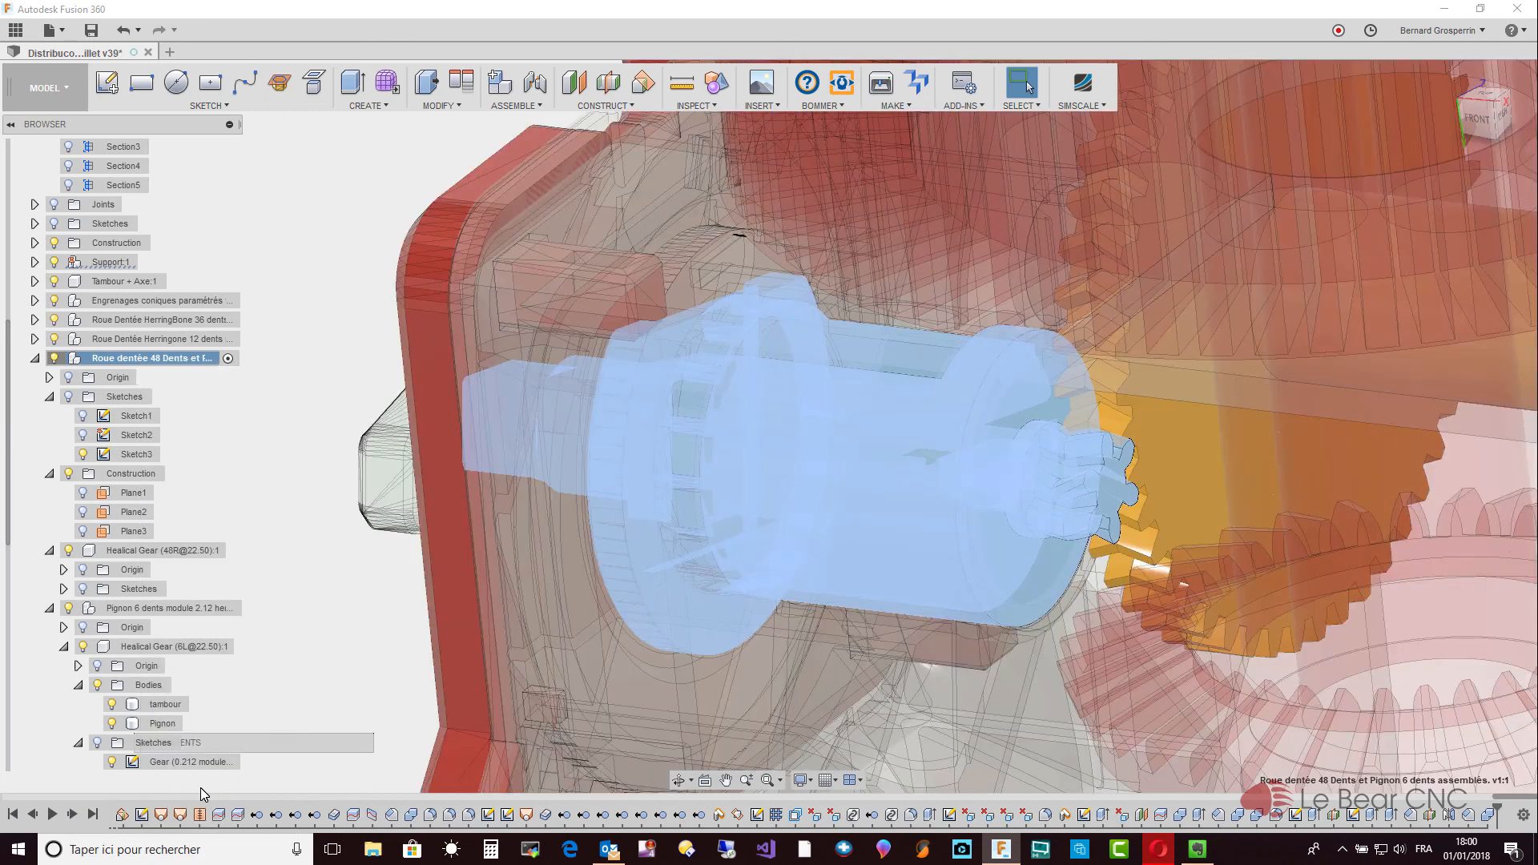
left_click(346, 634)
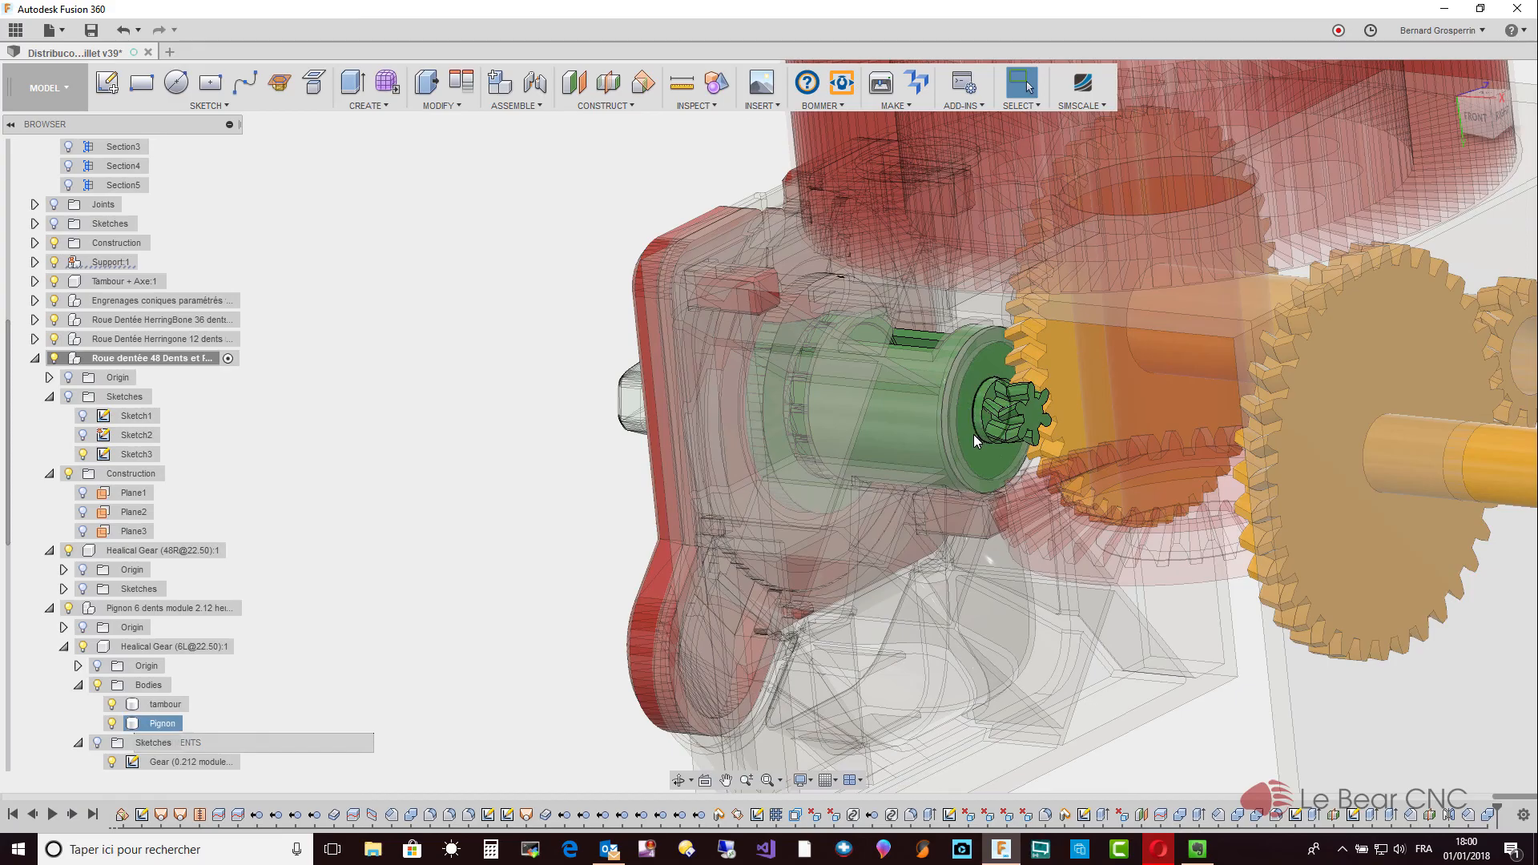
scroll(973, 434, "up", 3)
scroll(976, 453, "up", 5)
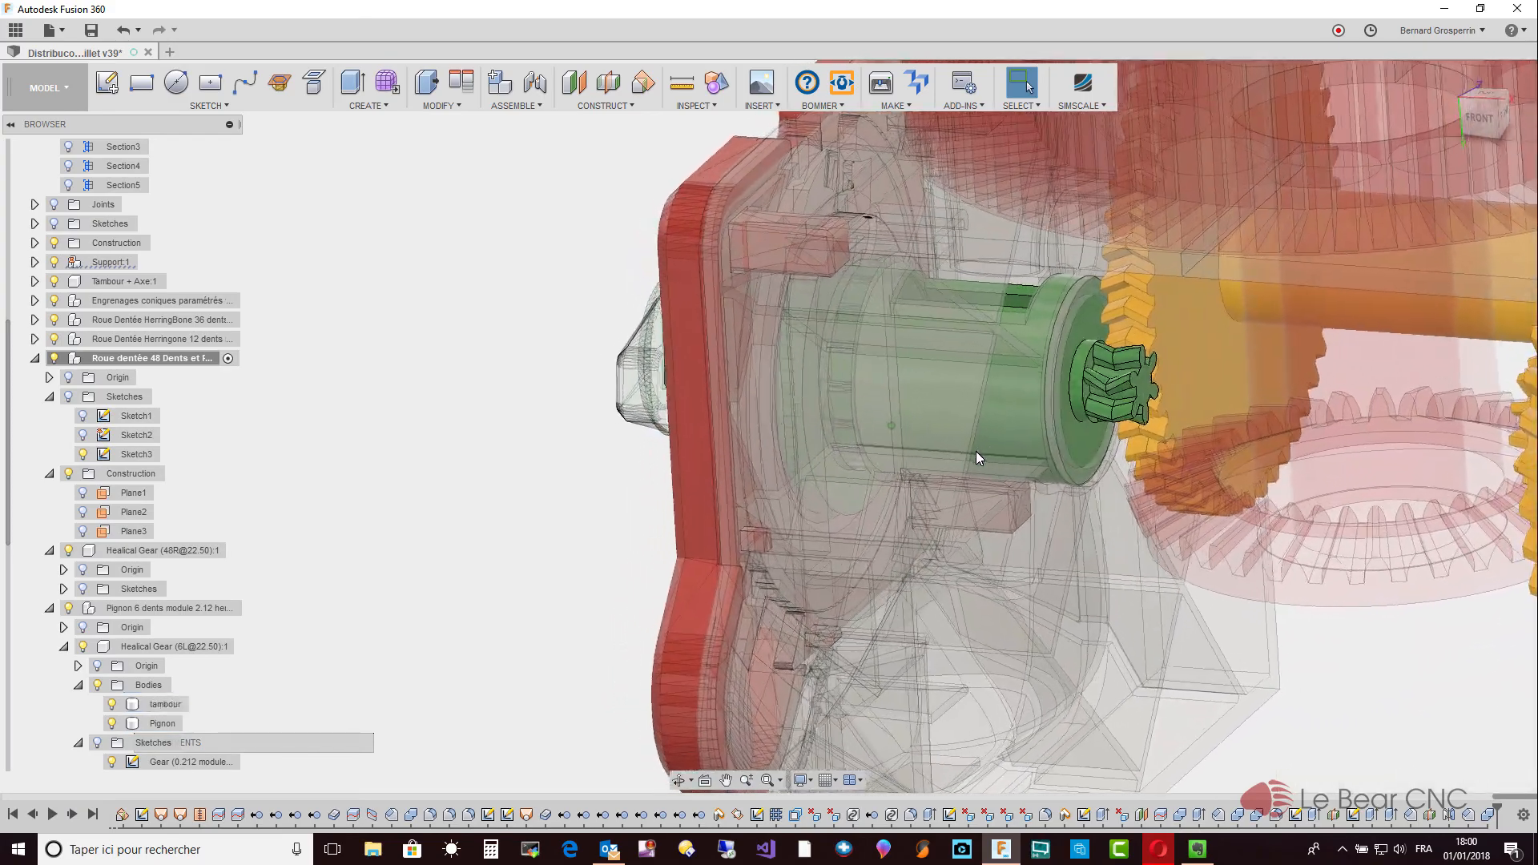
middle_click_drag(980, 448, 853, 400, "shift")
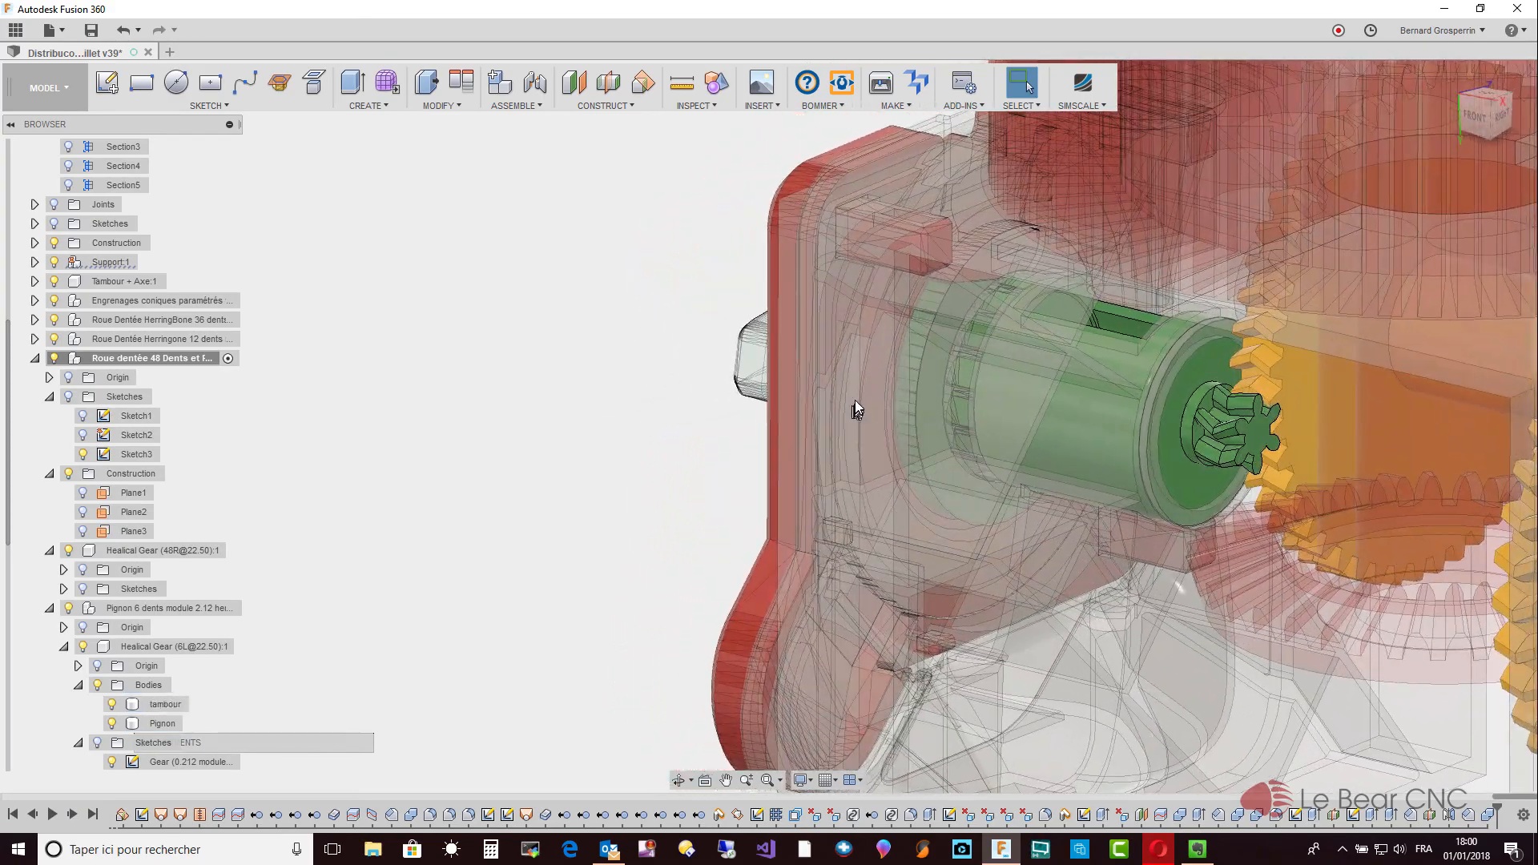
middle_click_drag(1112, 450, 1036, 440, "shift")
middle_click_drag(1166, 454, 1157, 415, "shift")
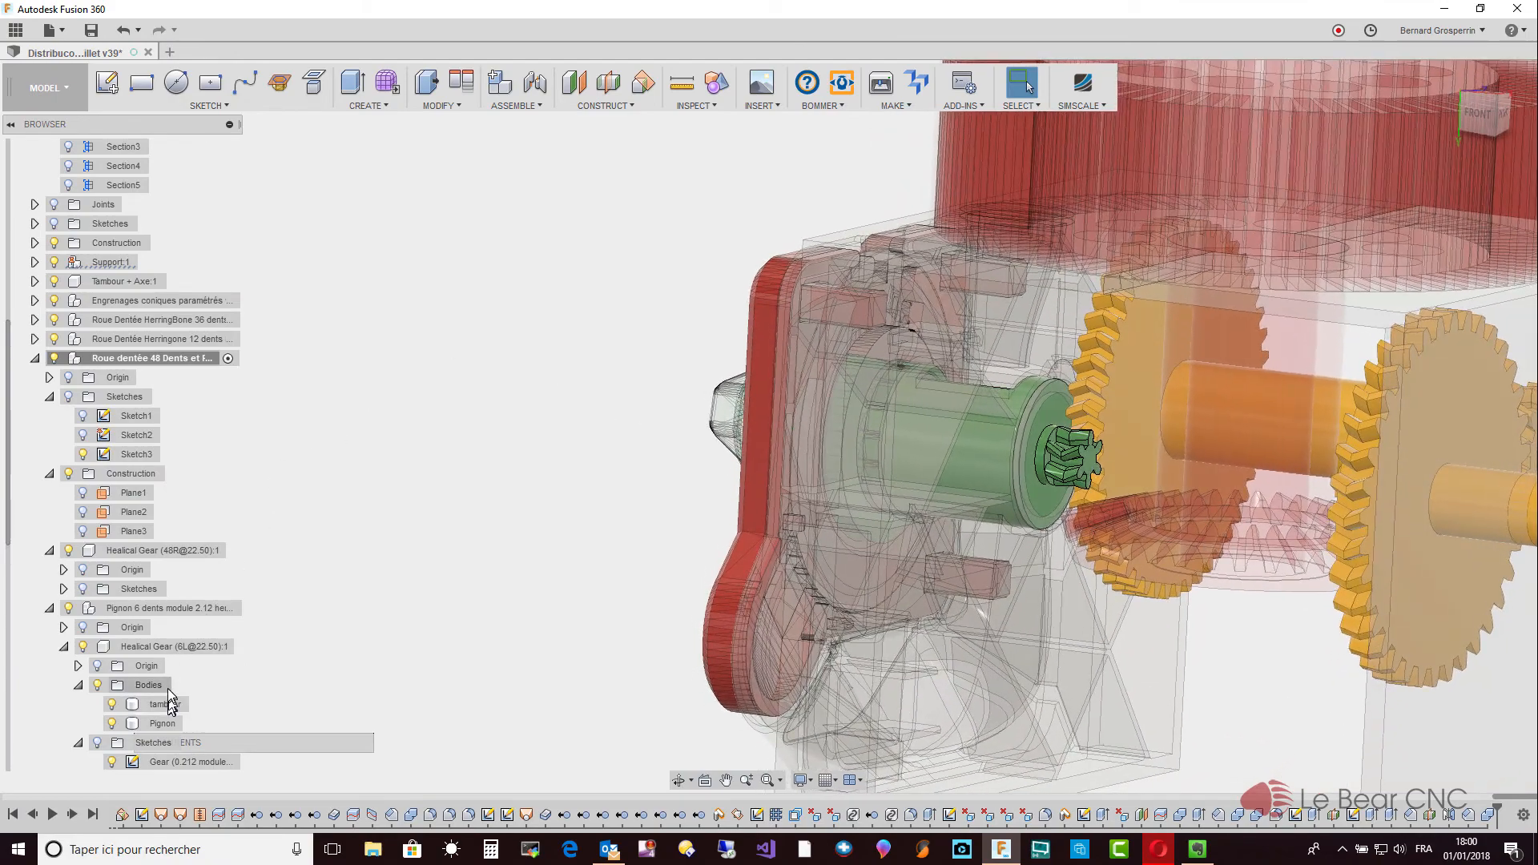
Isolate the Roue dentée 48 Dents et Pignon 6 dents component again and hide the tambour body to inspect the Pignon alone.
right_click(157, 358)
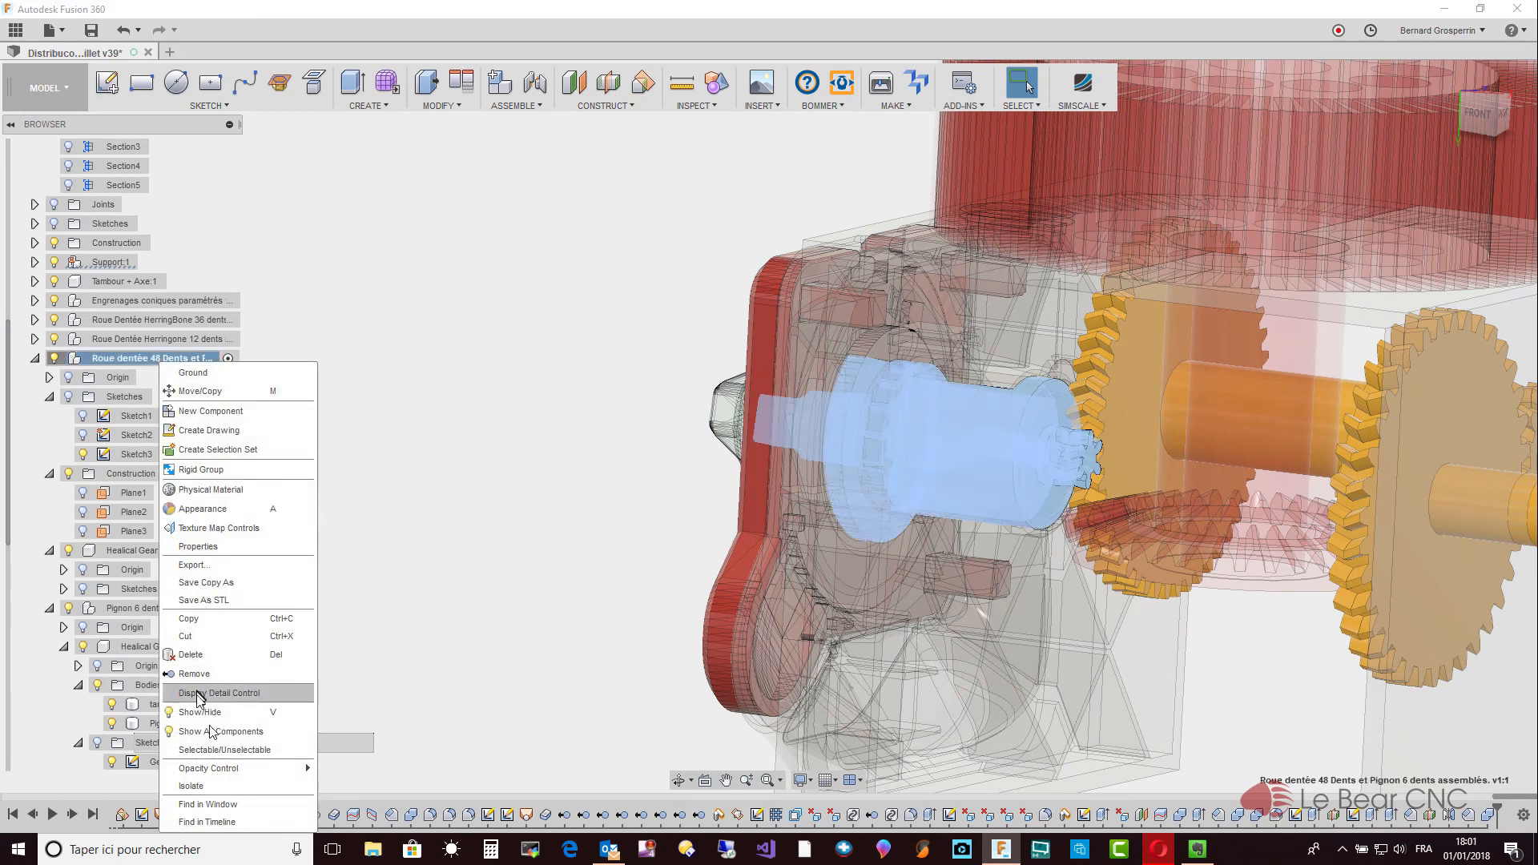
left_click(213, 787)
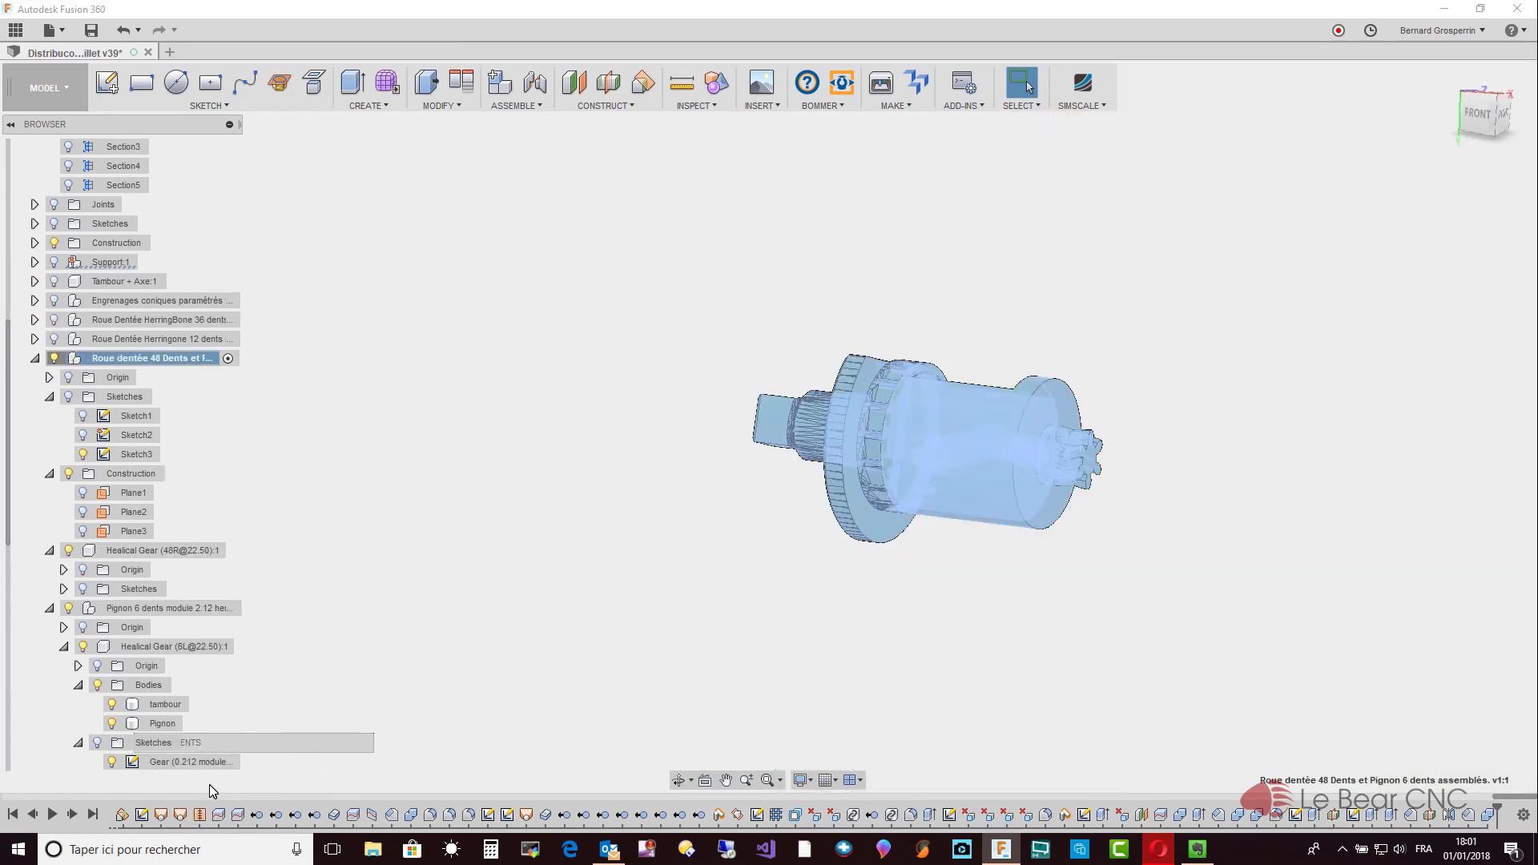
left_click(549, 637)
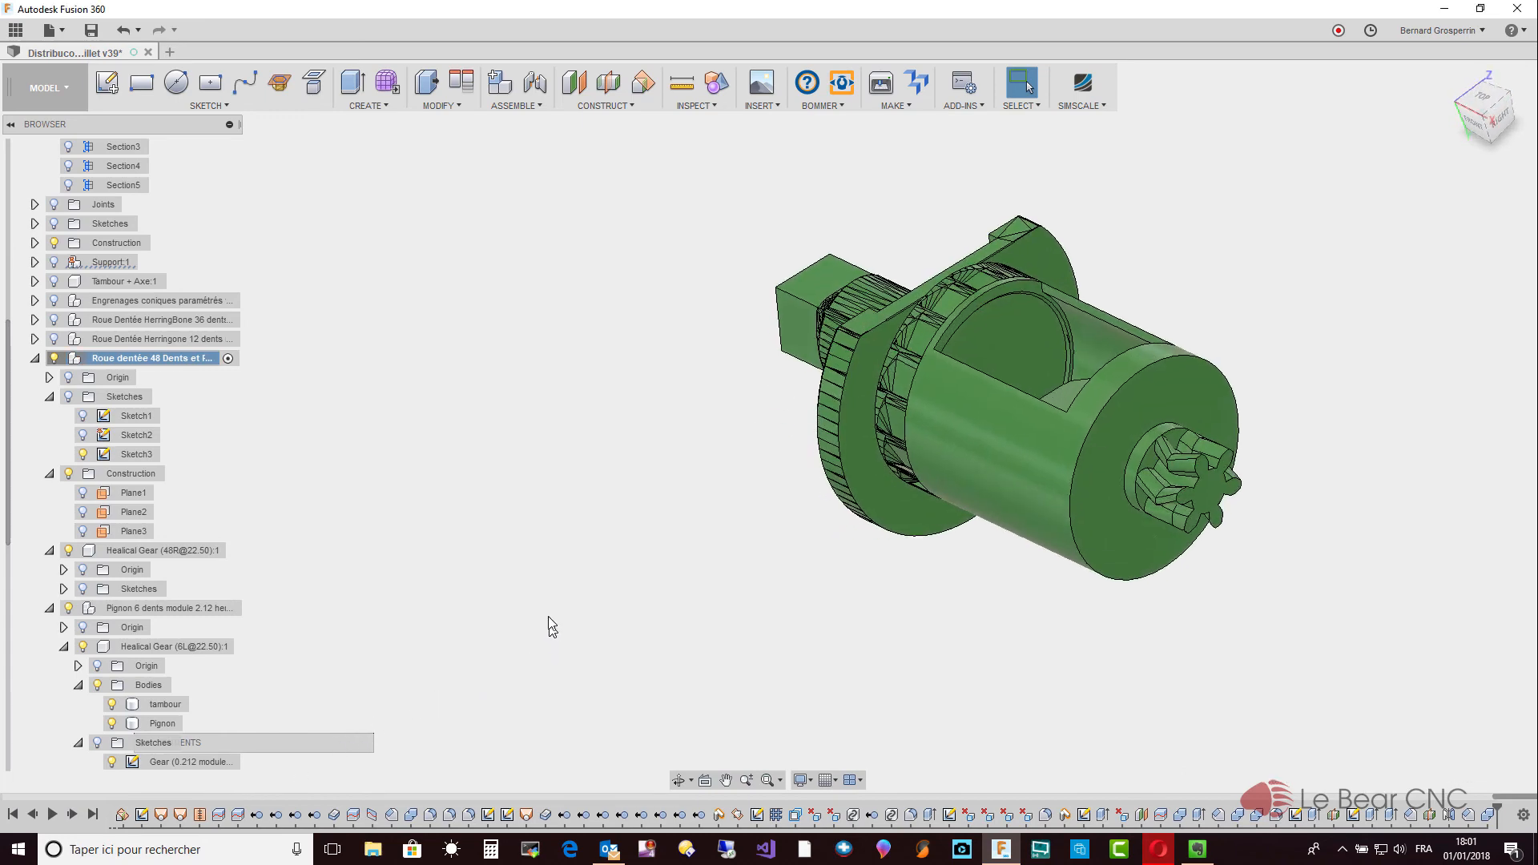
left_click(118, 707)
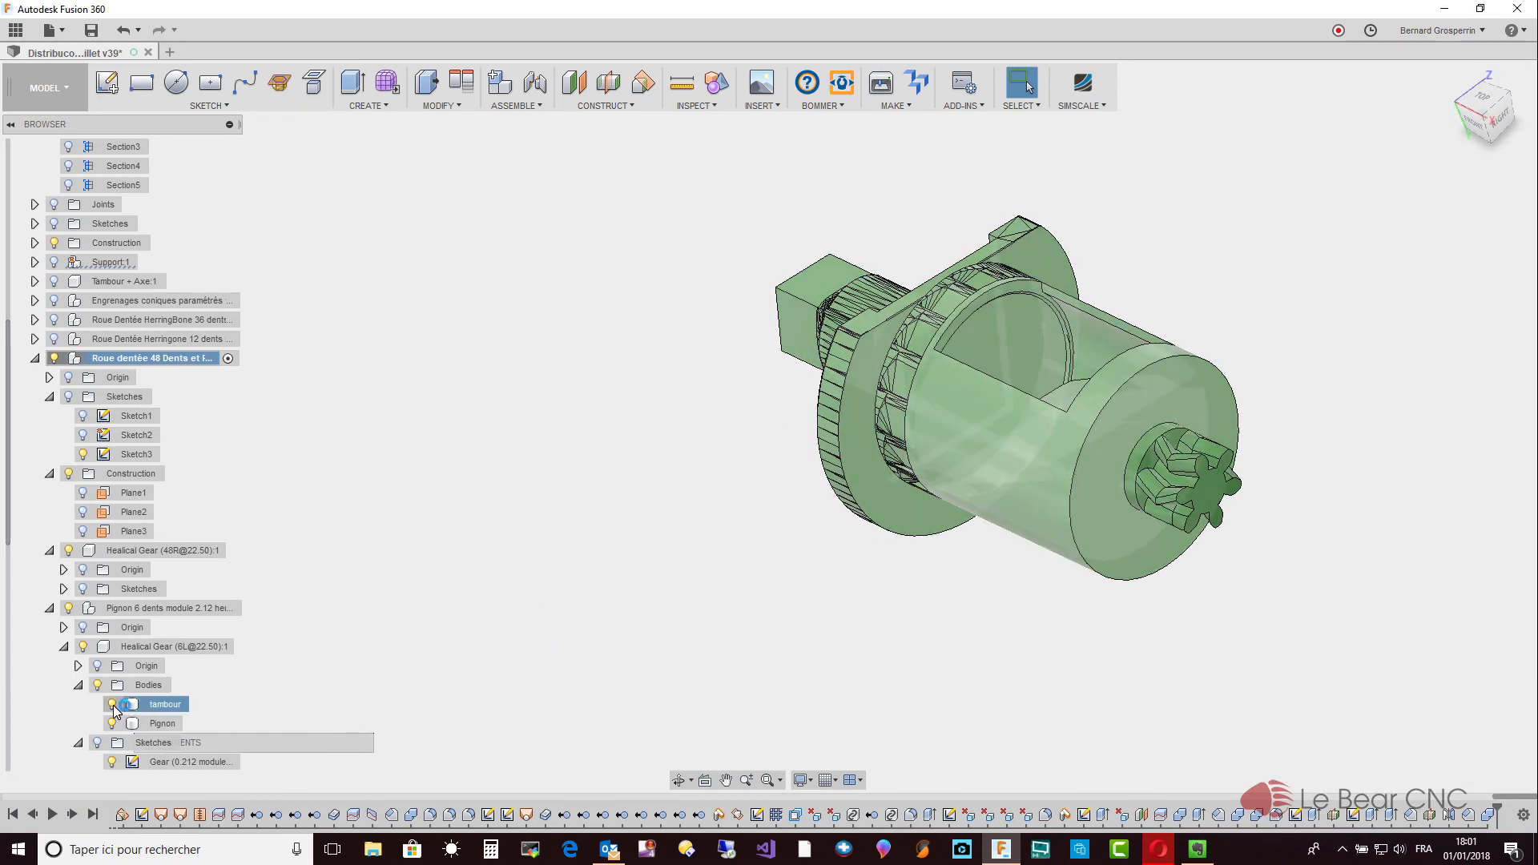
left_click(113, 705)
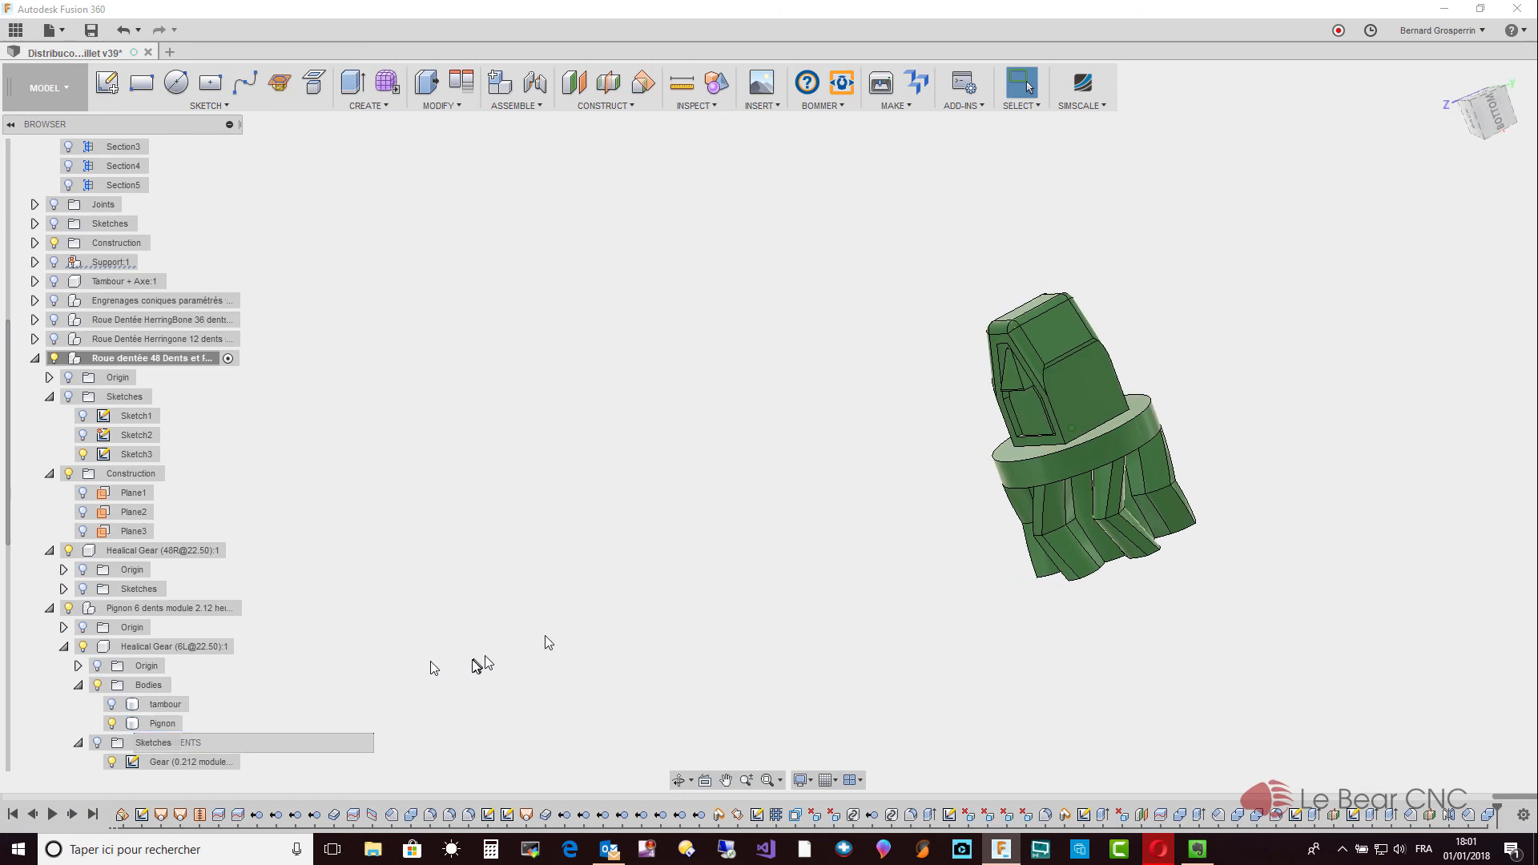
Show the tambour and hide the Pignon to inspect the square socket in the tambour's end face, and show the Pignon again.
left_click(112, 704)
left_click(112, 724)
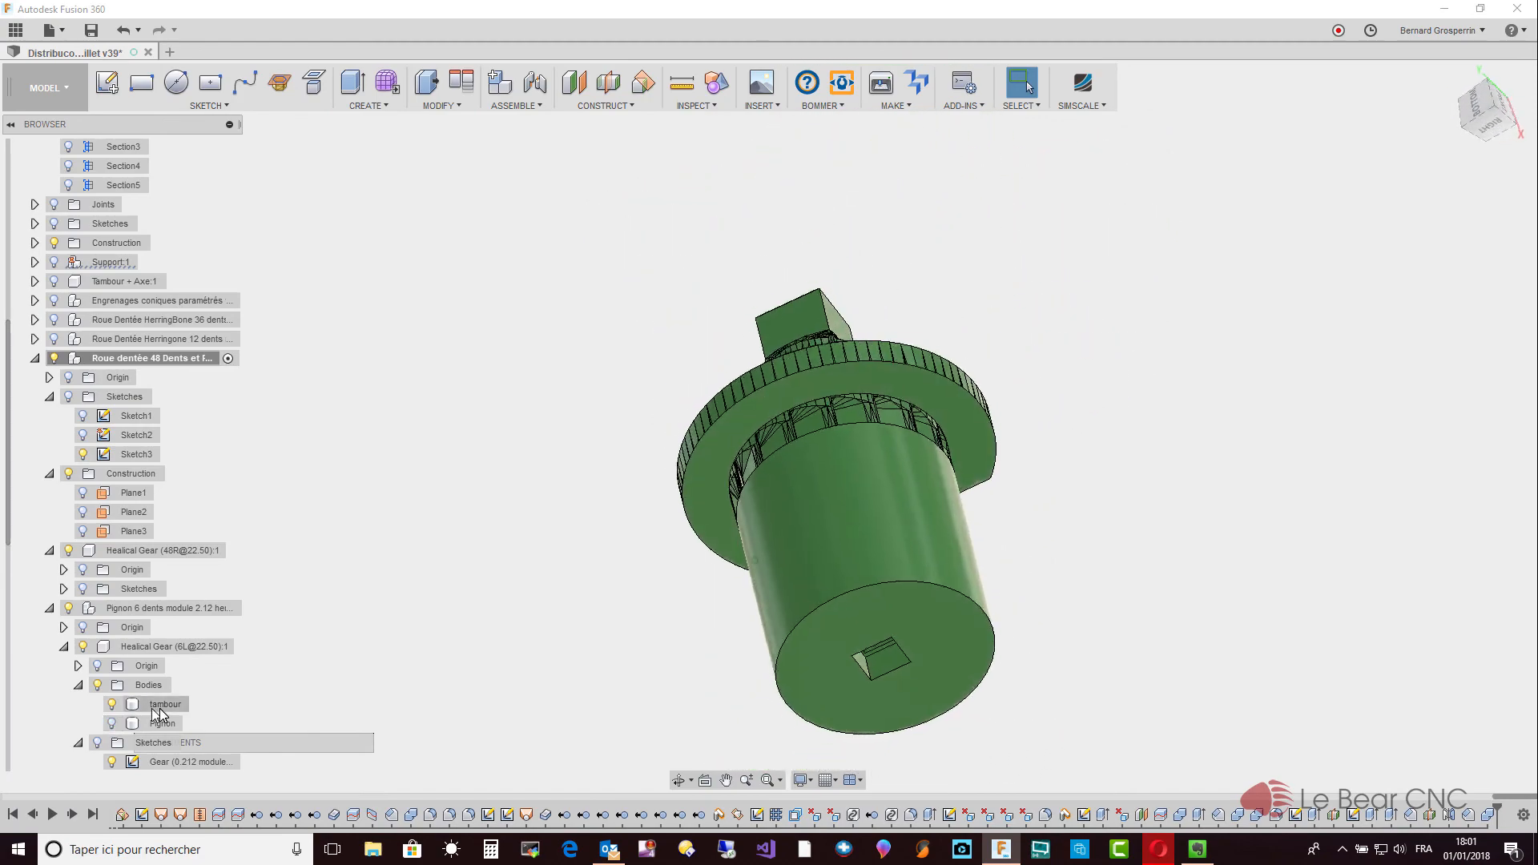
left_click(509, 479)
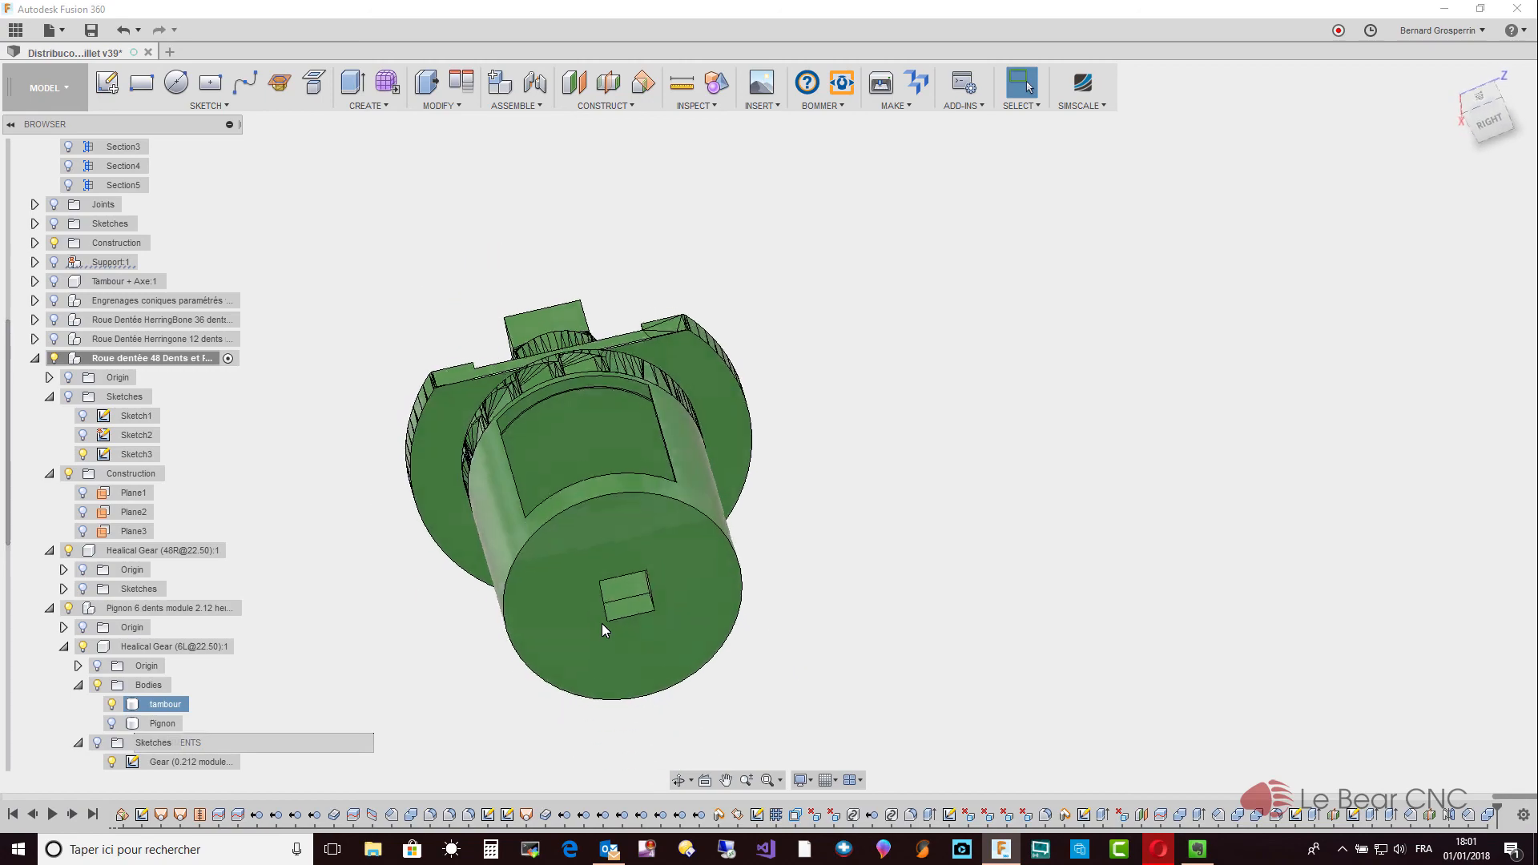
scroll(602, 623, "up", 10)
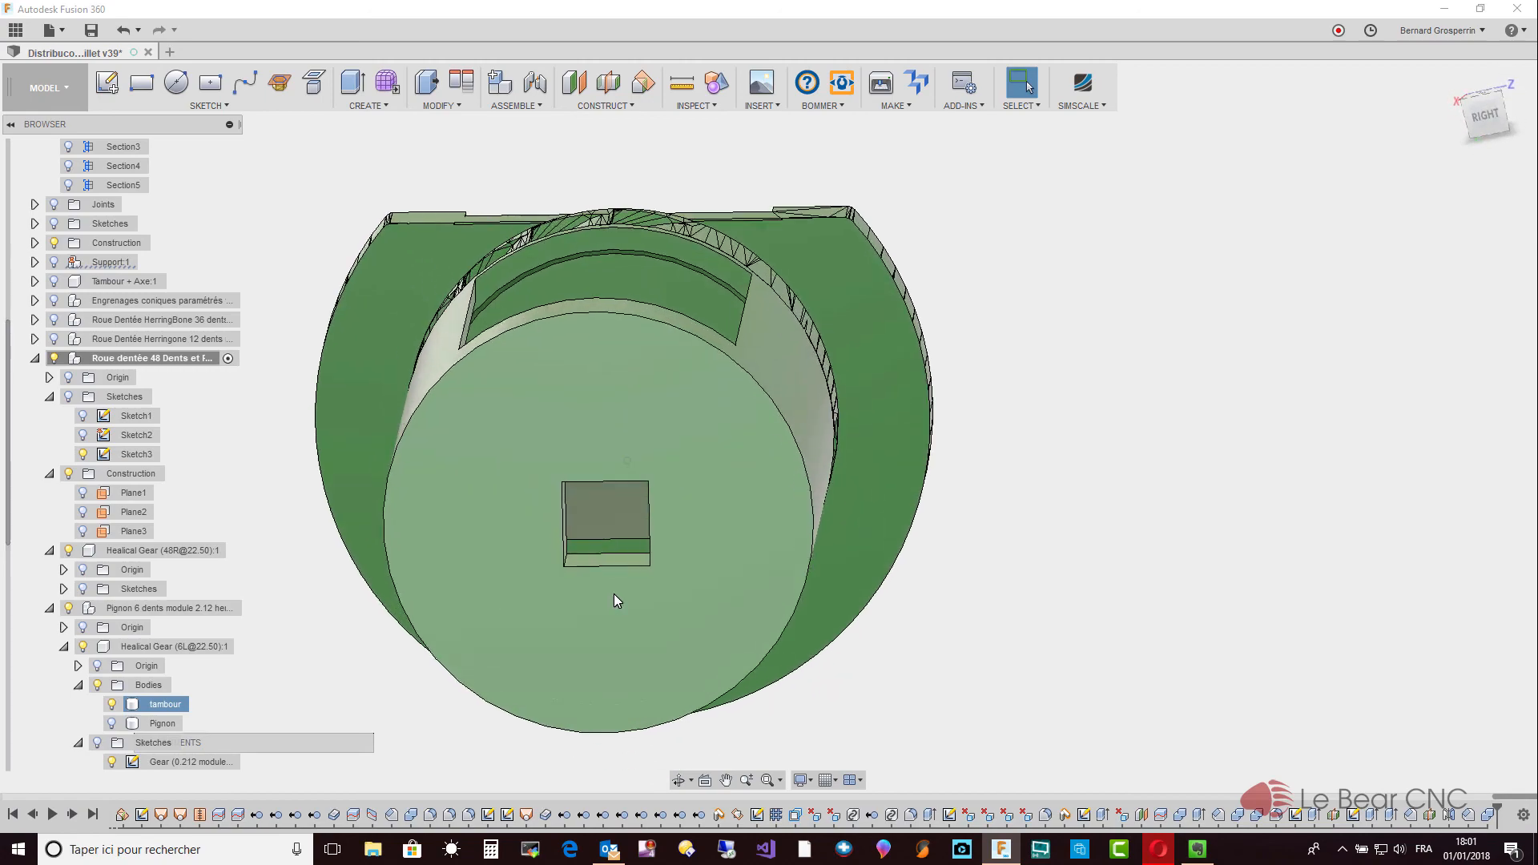
scroll(686, 507, "down", 6)
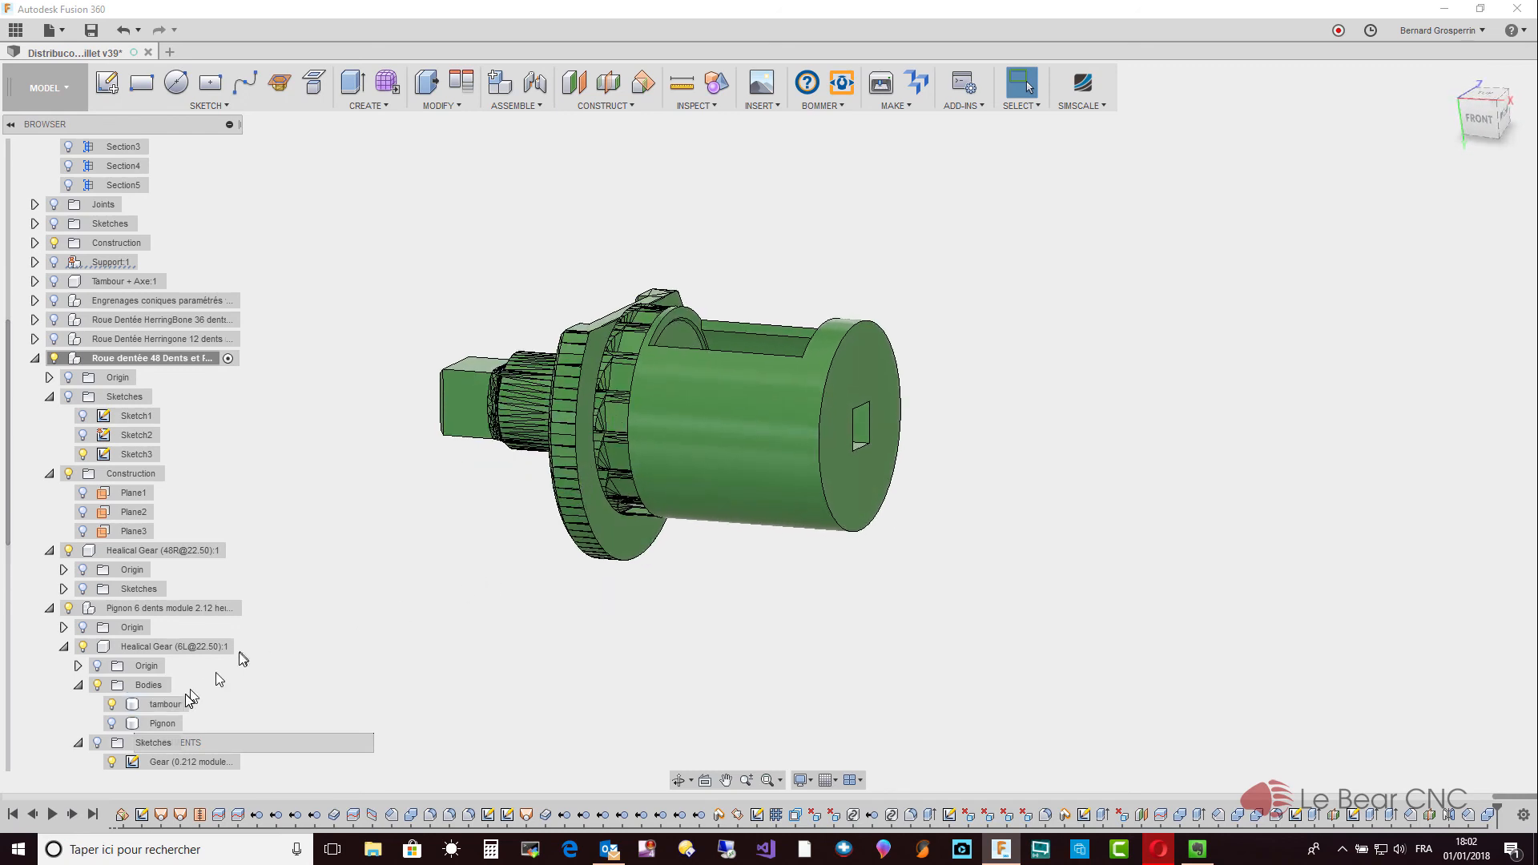
left_click(112, 723)
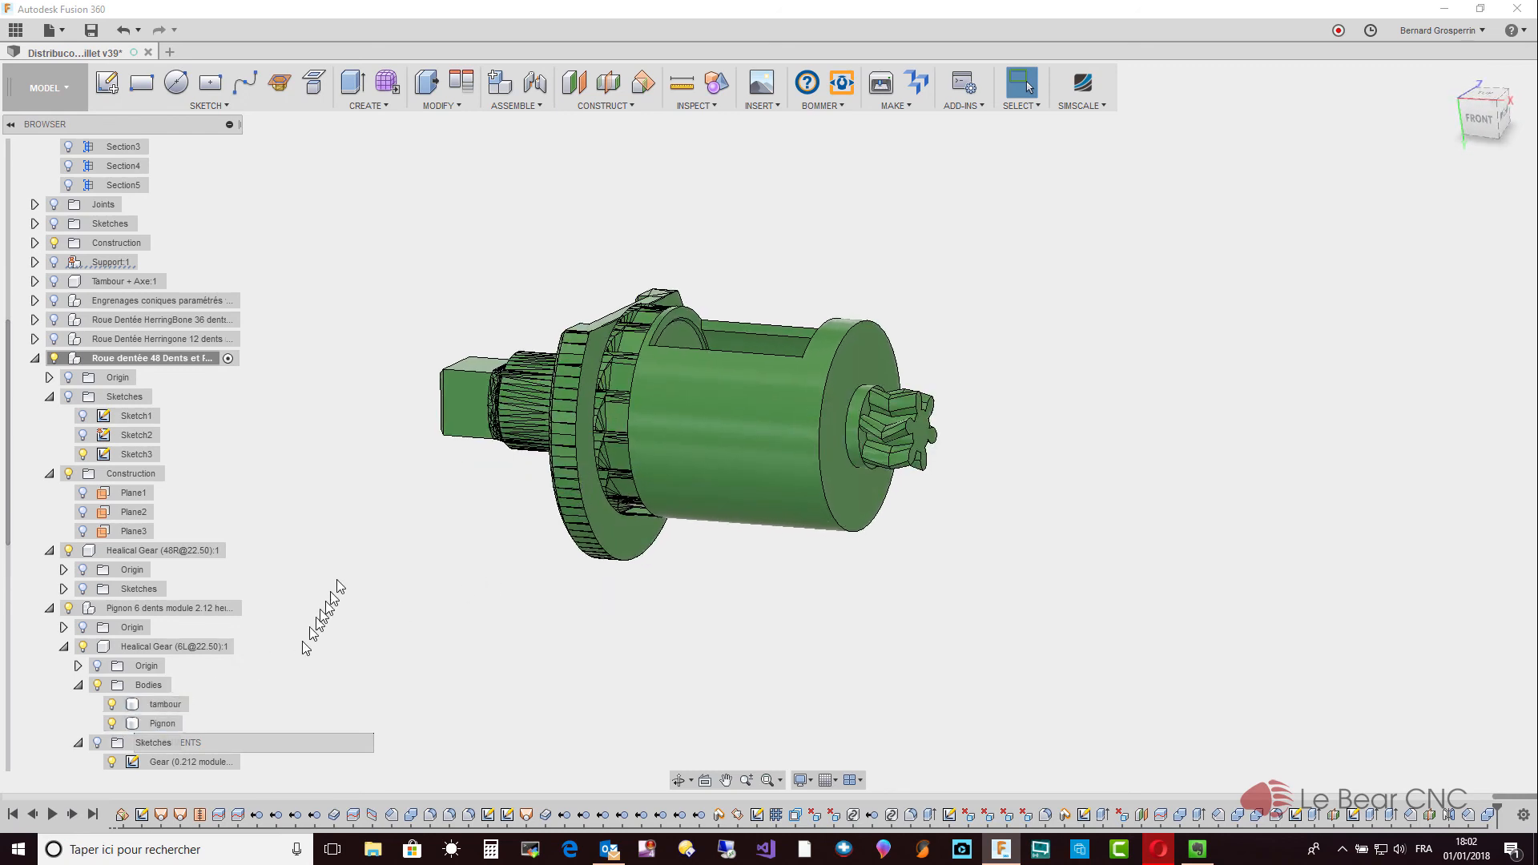